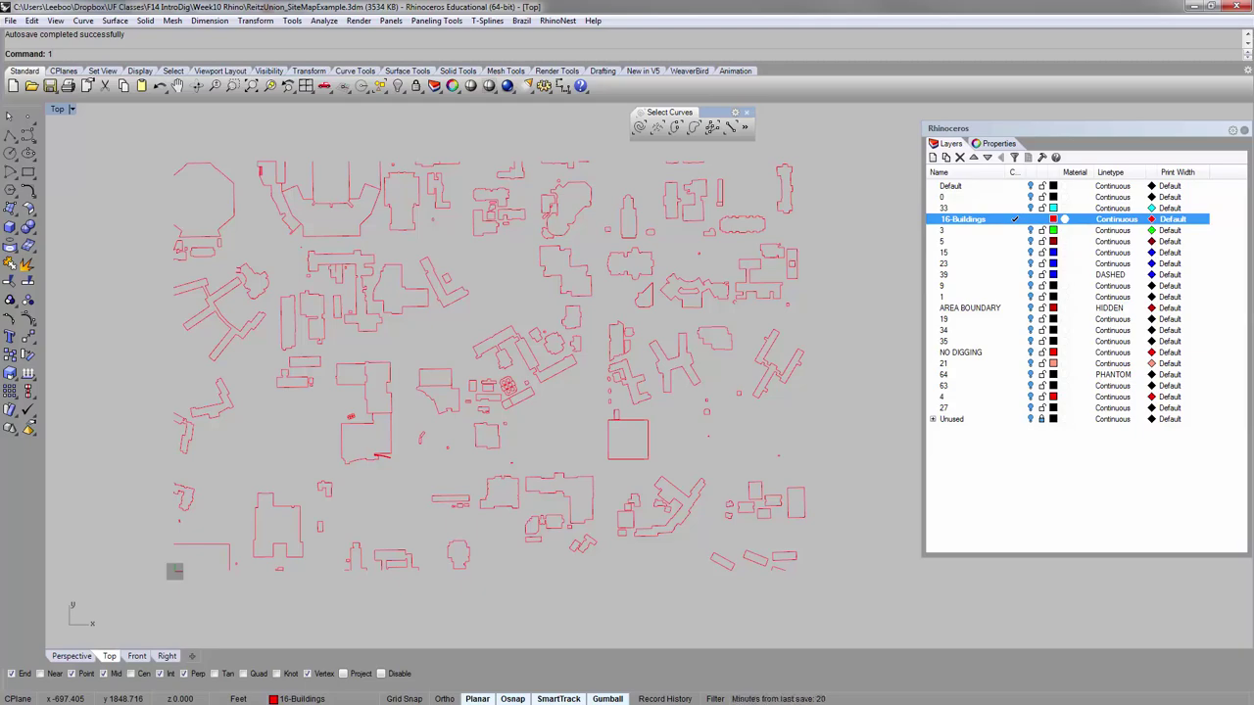
Switch to the web browser and examine the buildings around Reitz Union and McCarty Hall on Google Maps satellite imagery.
{"action": "key", "text": "alt+Tab"}
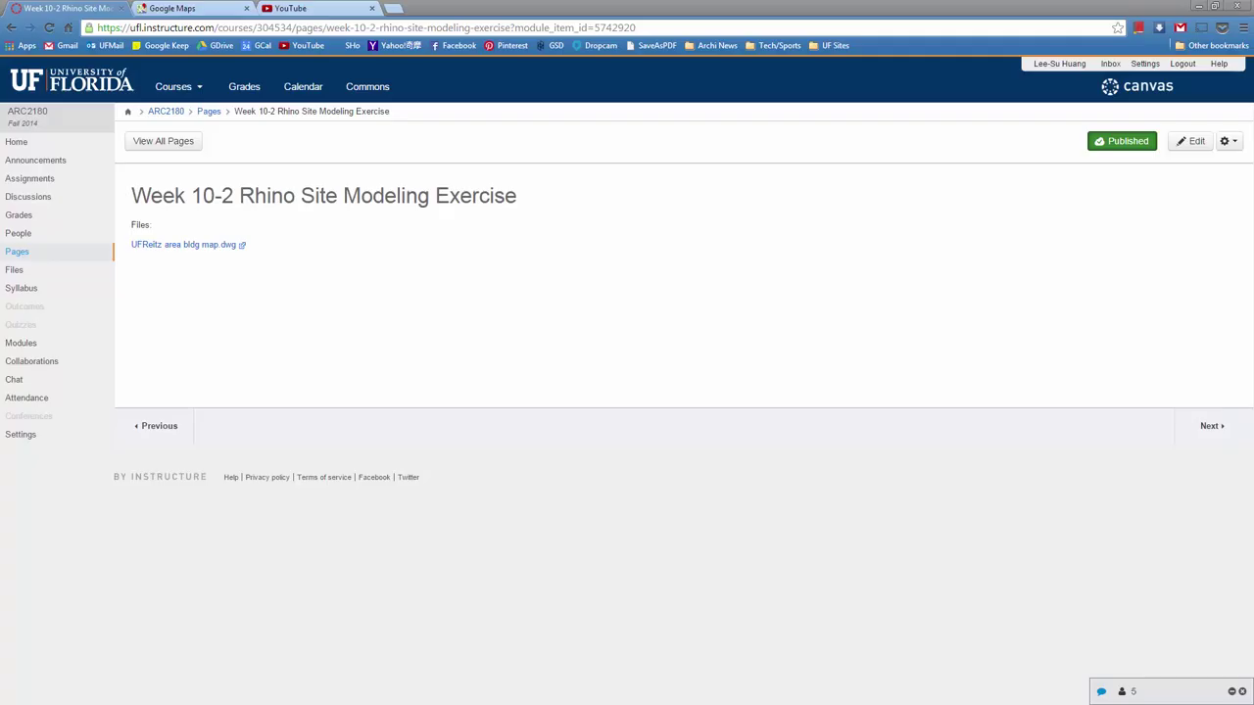
{"action": "key", "text": "ctrl+Tab"}
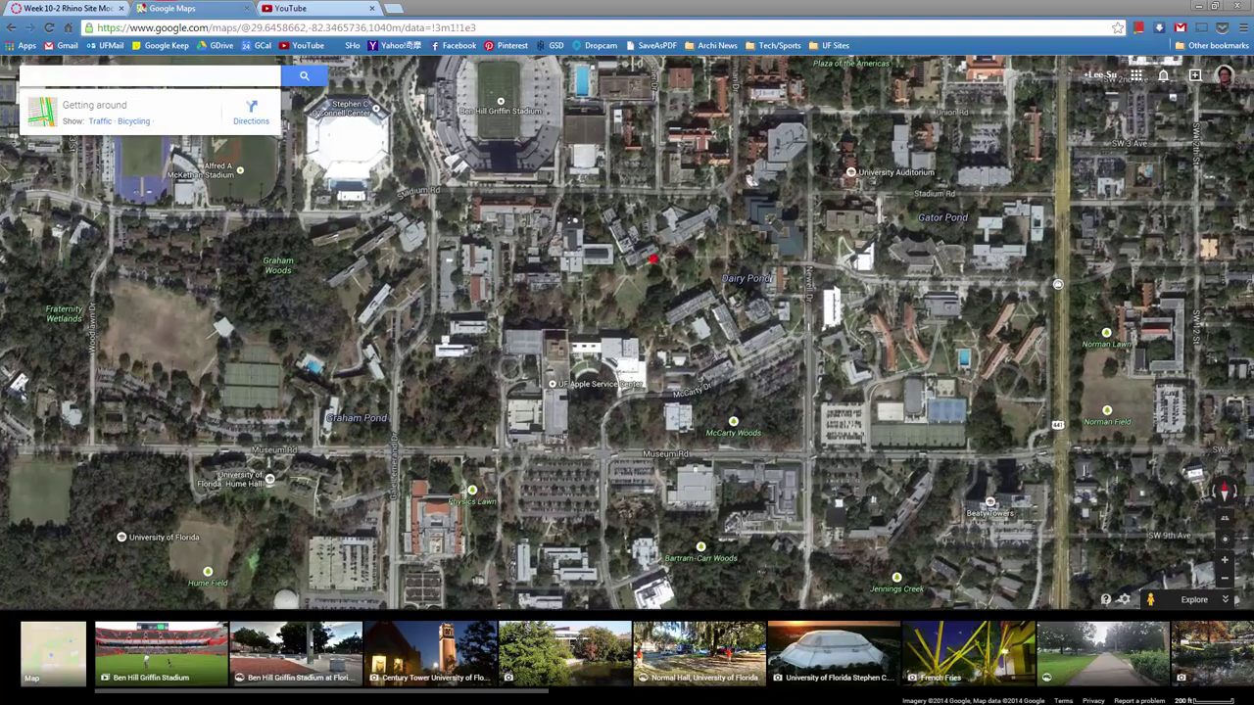
{"action": "left_click_drag", "start_coordinate": [653, 258], "coordinate": [612, 336]}
{"action": "scroll", "coordinate": [578, 380], "scroll_direction": "down", "scroll_amount": 4}
{"action": "scroll", "coordinate": [593, 387], "scroll_direction": "up", "scroll_amount": 5}
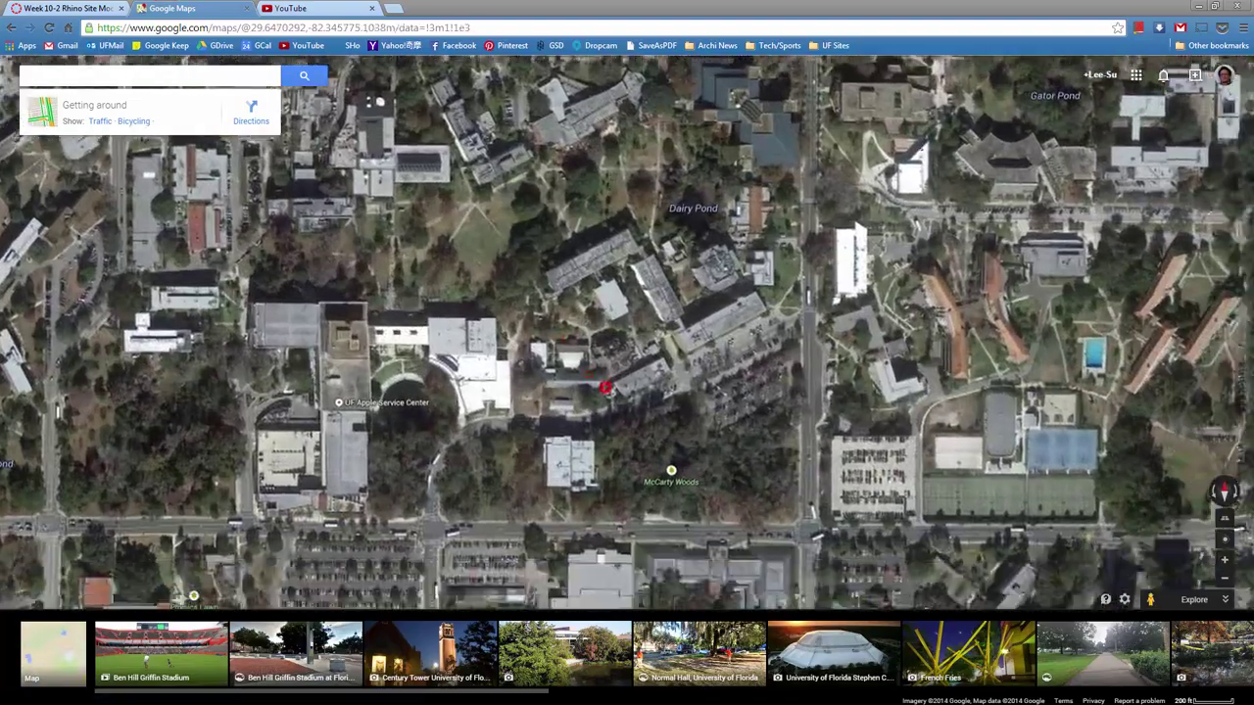
{"action": "scroll", "coordinate": [651, 278], "scroll_direction": "up", "scroll_amount": 1}
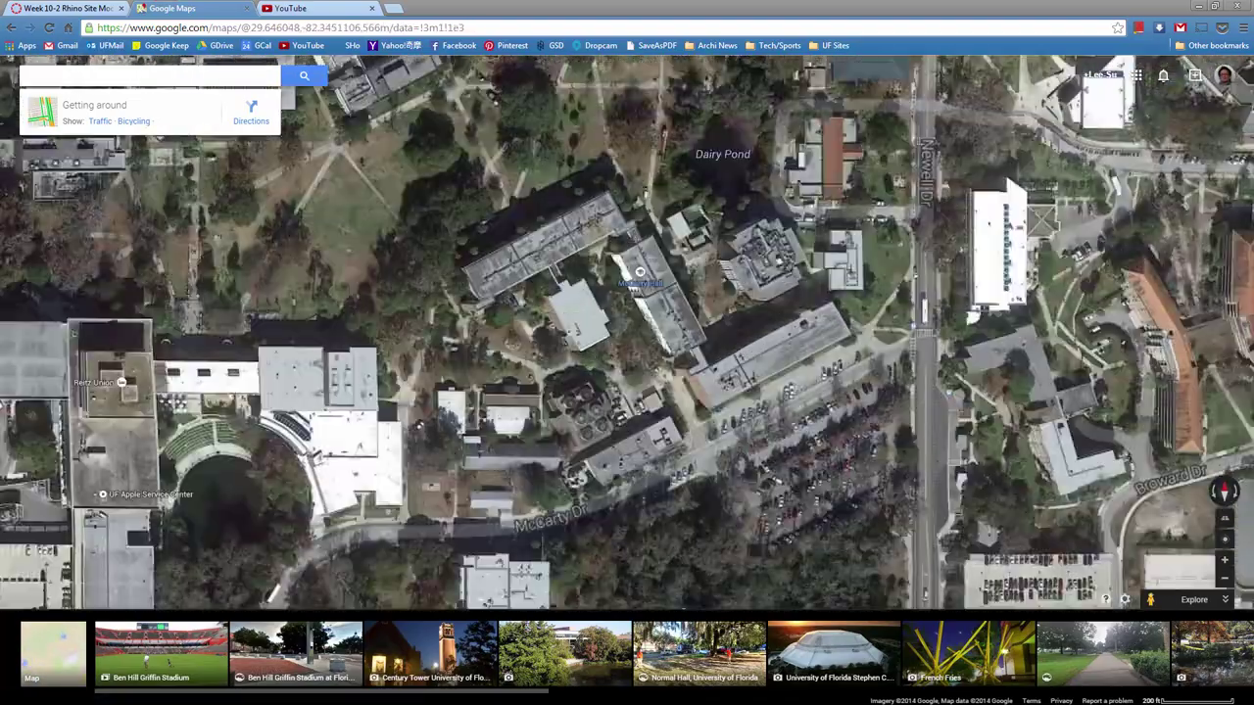
{"action": "scroll", "coordinate": [639, 274], "scroll_direction": "up", "scroll_amount": 1}
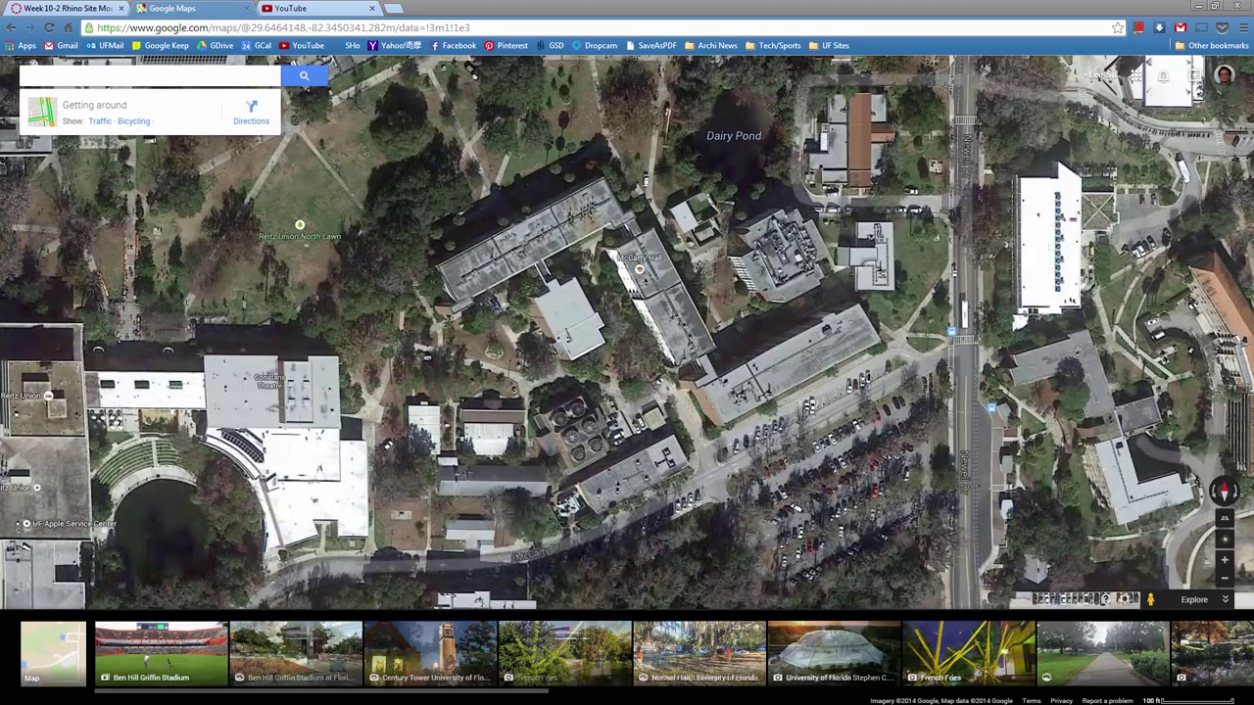
{"action": "scroll", "coordinate": [627, 420], "scroll_direction": "down", "scroll_amount": 1}
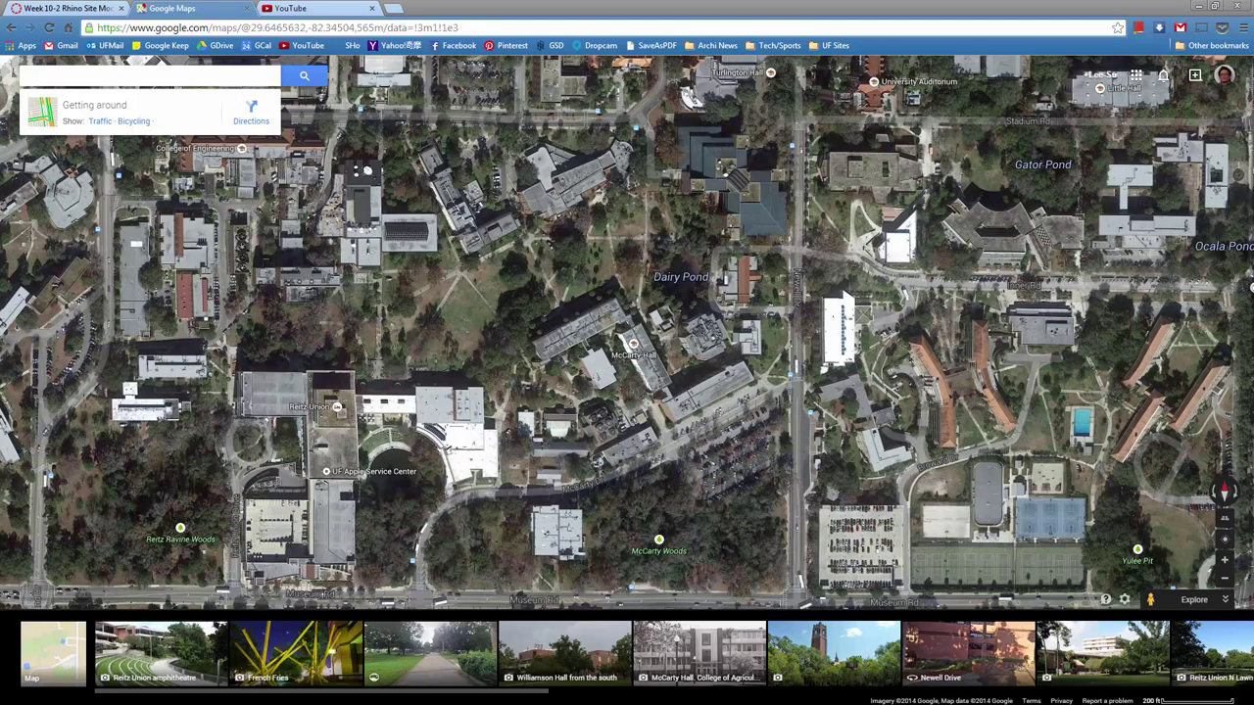
{"action": "key", "text": "ctrl+2"}
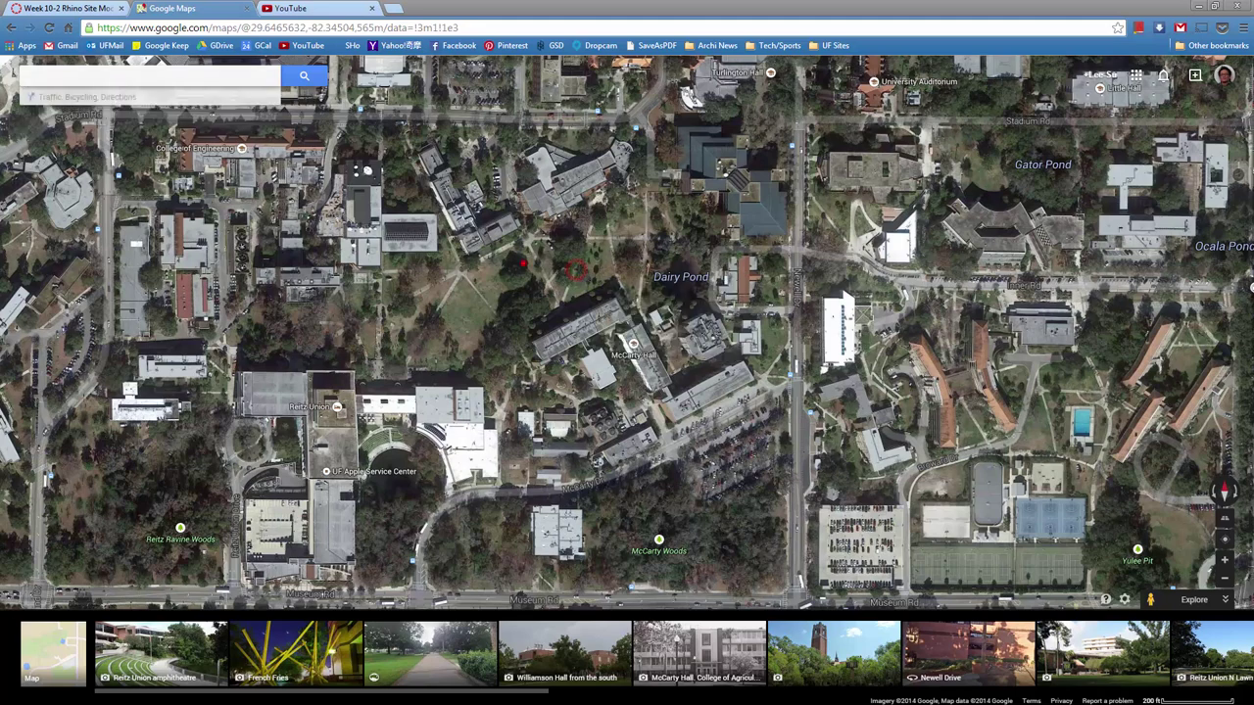
{"action": "left_click_drag", "start_coordinate": [576, 271], "coordinate": [559, 347]}
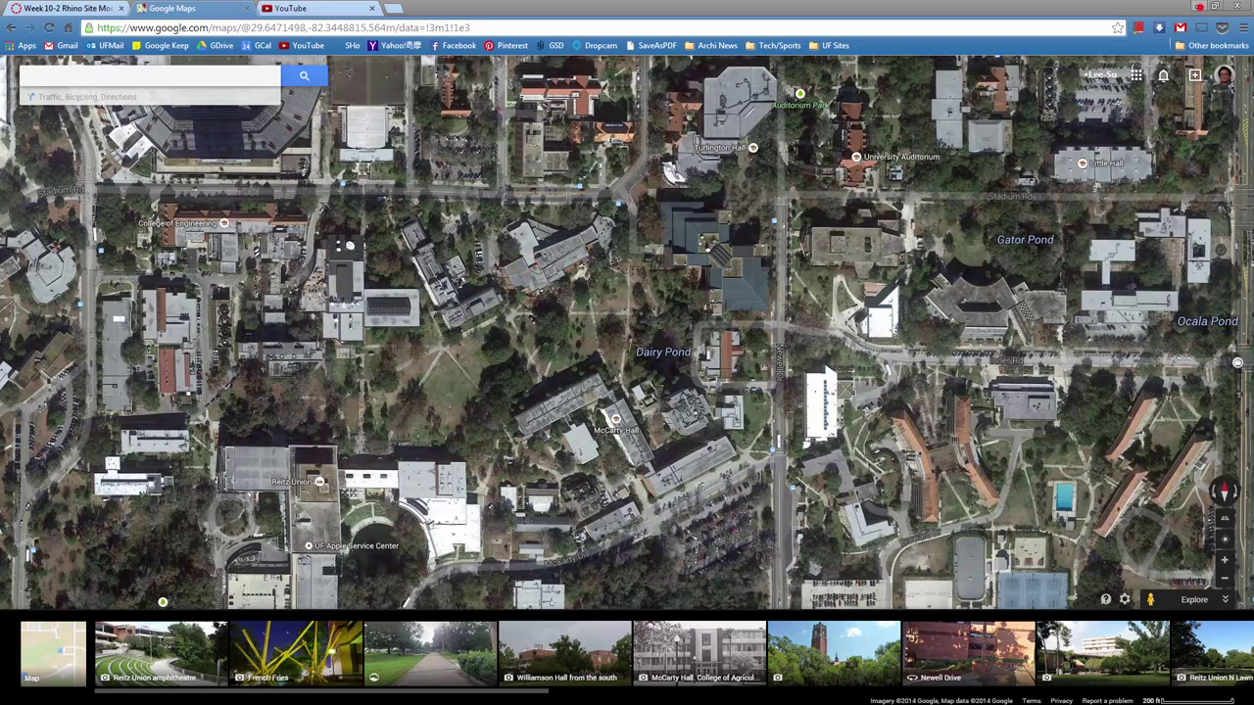
Return to Rhino and look over the campus building outlines in the Top view, moving the Select Curves toolbar aside.
{"action": "left_click", "coordinate": [1198, 6]}
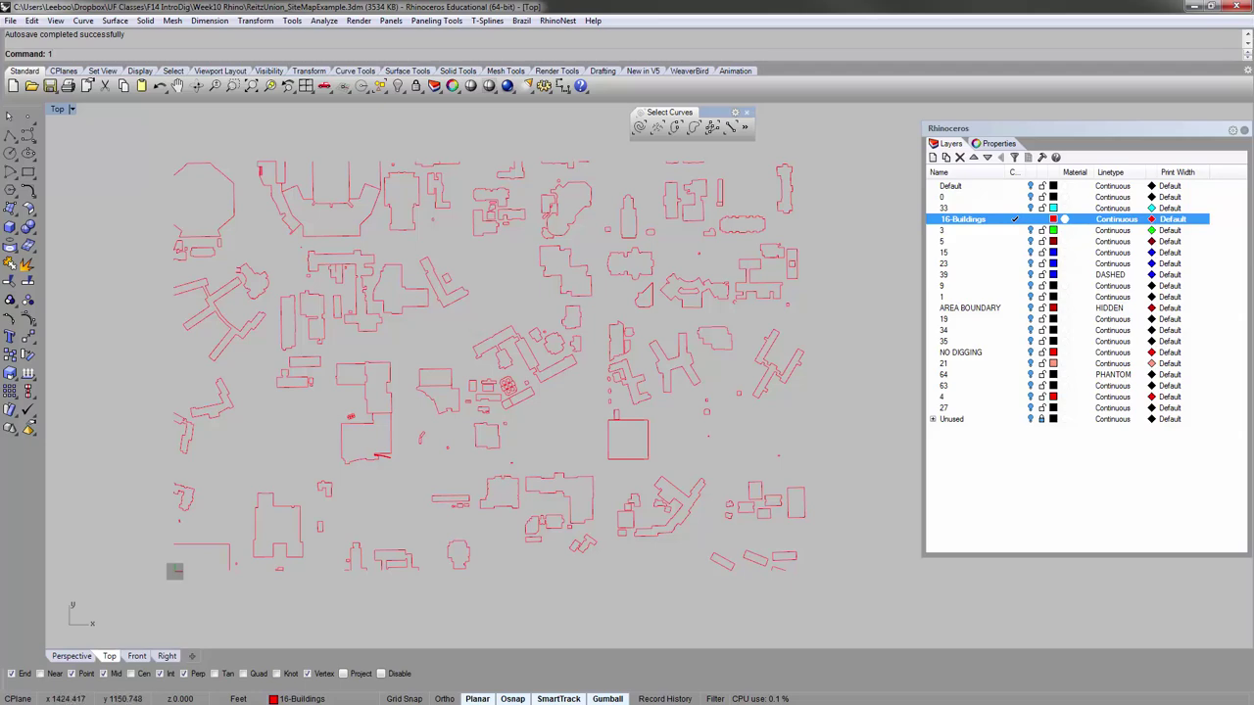
{"action": "scroll", "coordinate": [388, 425], "scroll_direction": "up", "scroll_amount": 5}
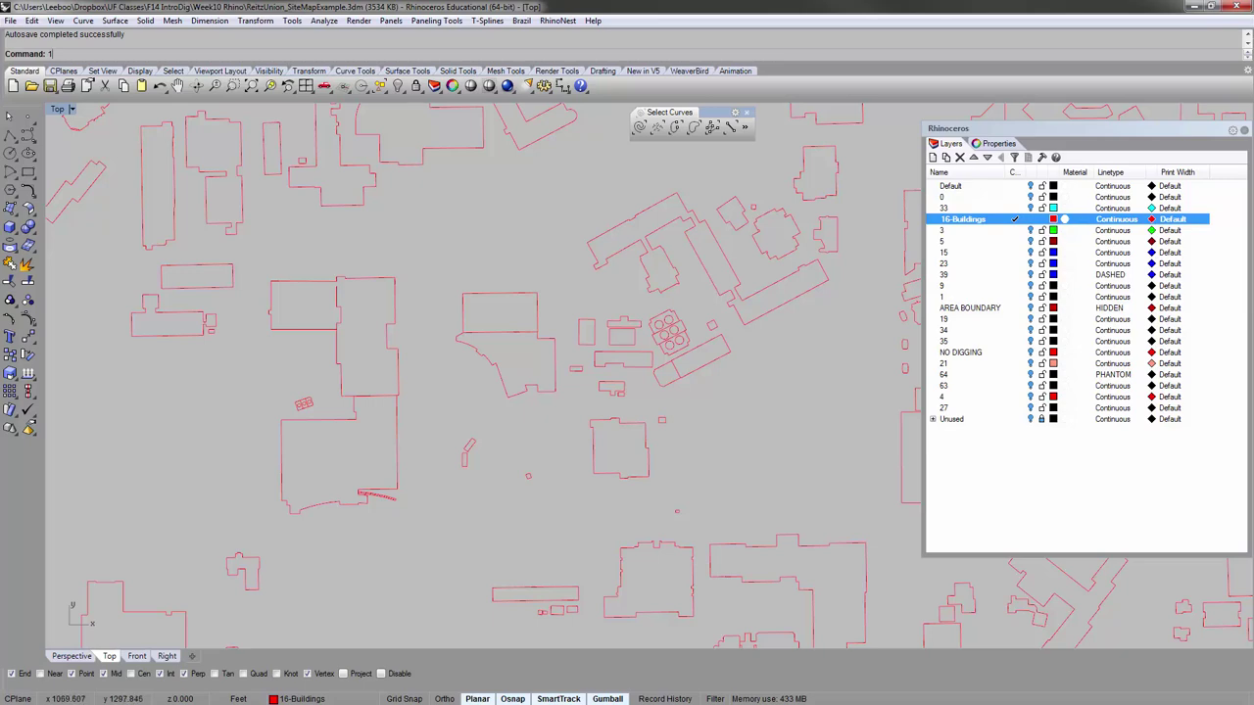
{"action": "scroll", "coordinate": [397, 401], "scroll_direction": "down", "scroll_amount": 3}
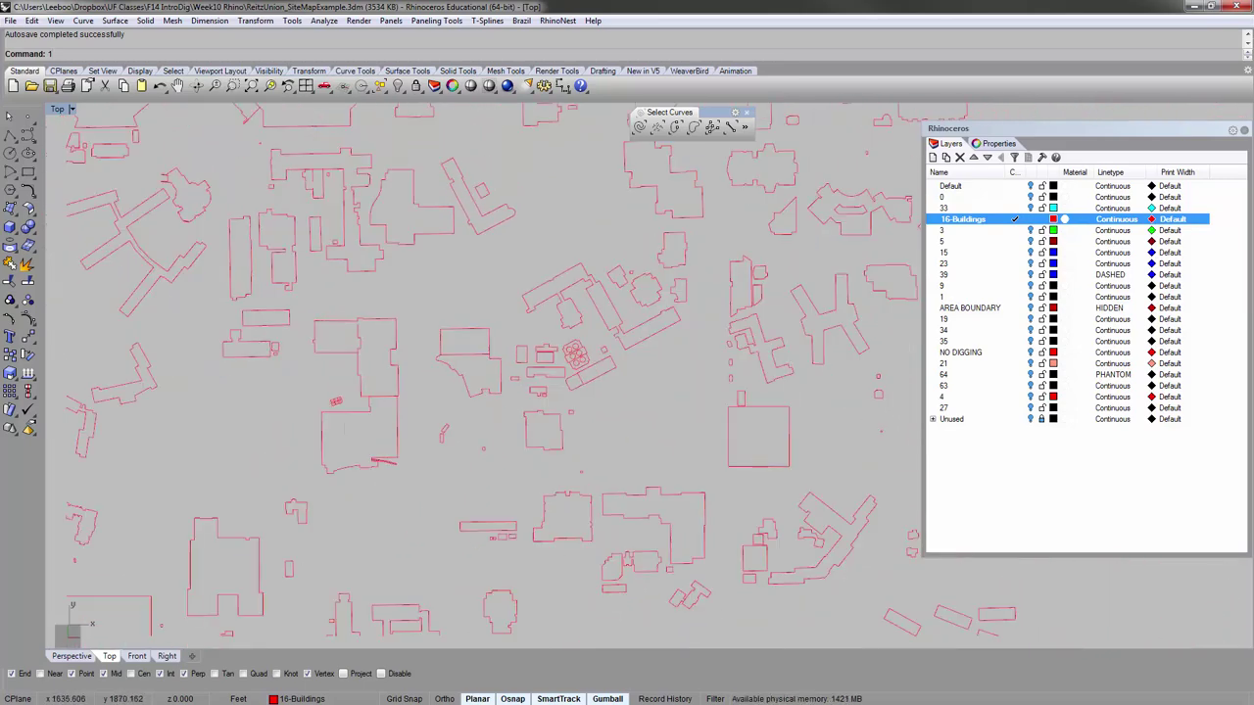
{"action": "right_click_drag", "start_coordinate": [451, 212], "coordinate": [443, 282]}
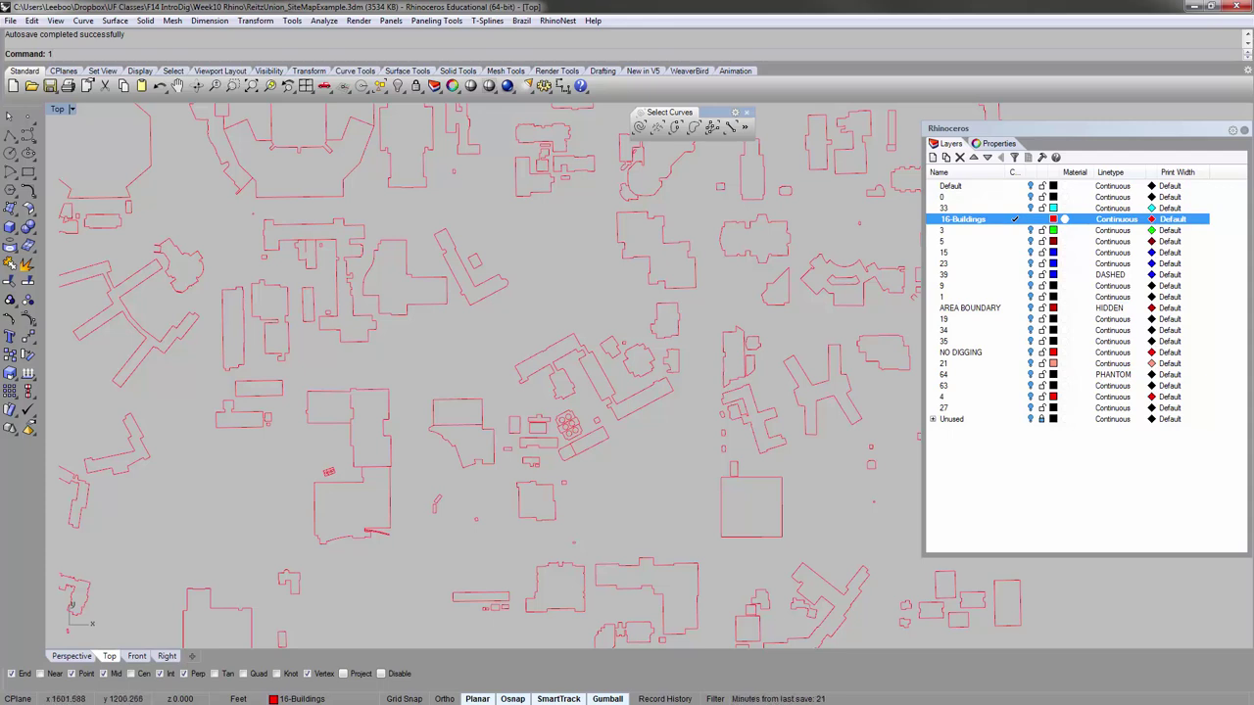
{"action": "right_click_drag", "start_coordinate": [582, 307], "coordinate": [604, 343]}
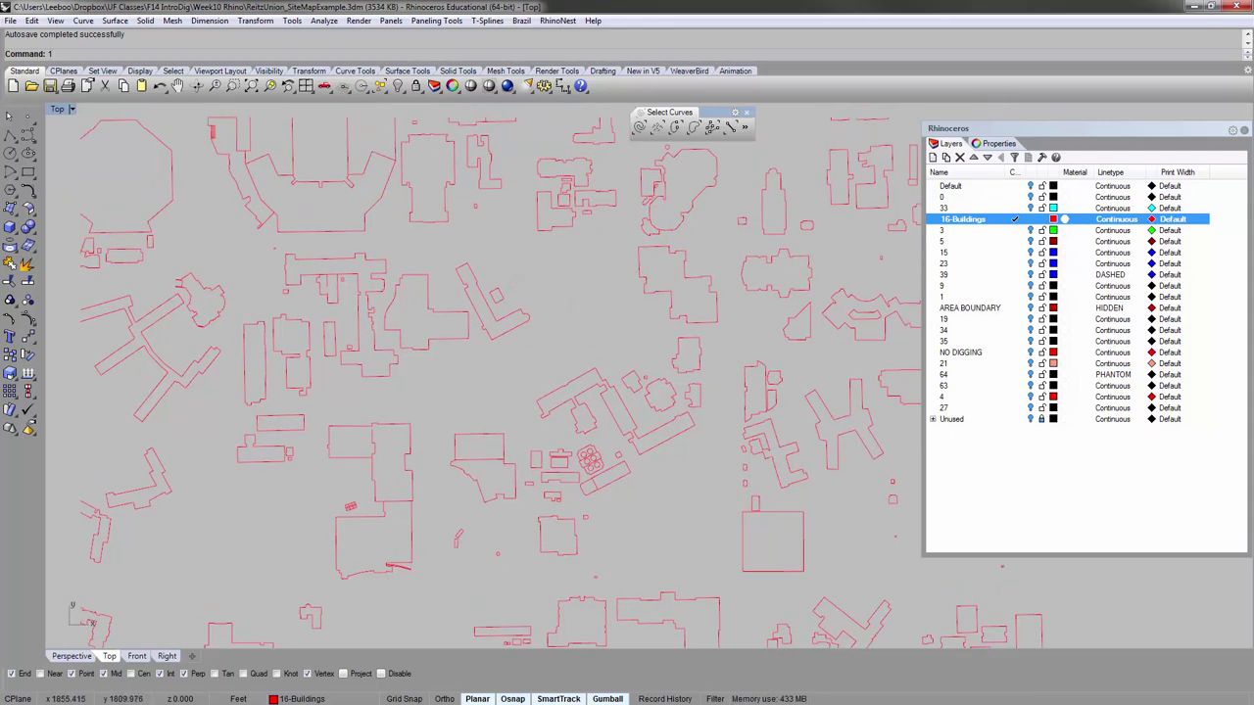
{"action": "left_click_drag", "start_coordinate": [668, 108], "coordinate": [710, 111]}
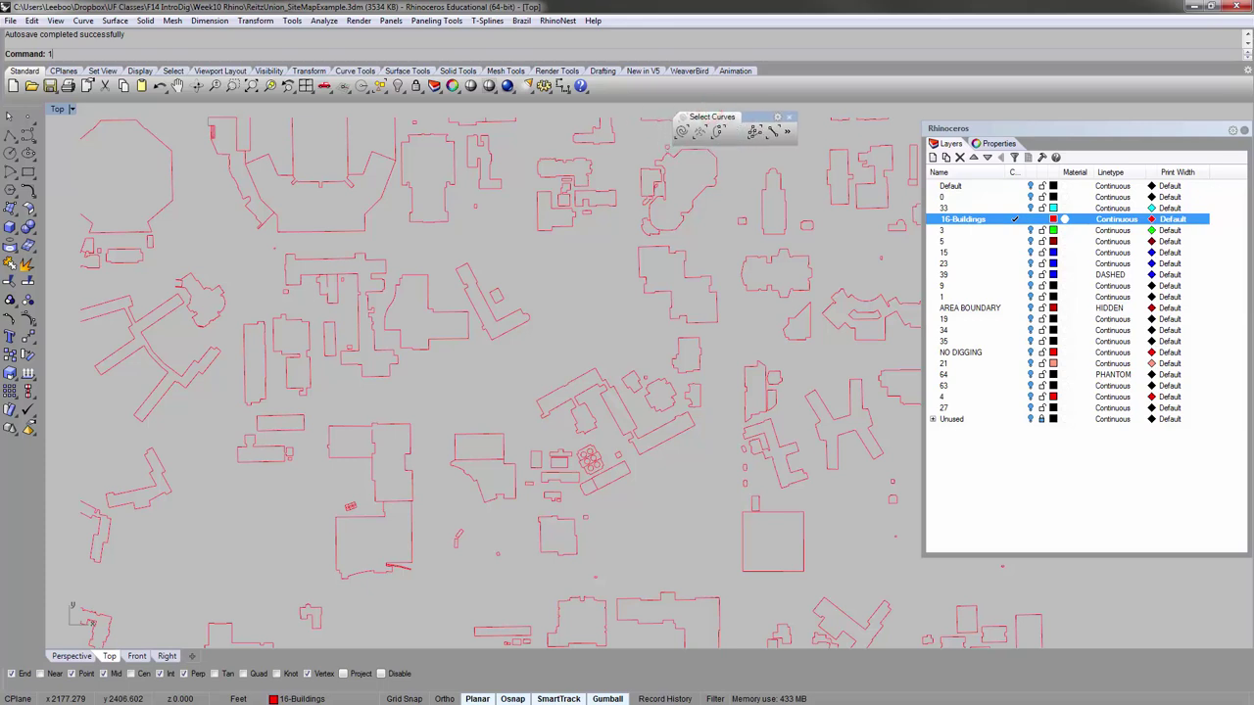
{"action": "left_click", "coordinate": [578, 331]}
{"action": "right_click_drag", "start_coordinate": [475, 498], "coordinate": [468, 388]}
{"action": "right_click_drag", "start_coordinate": [393, 480], "coordinate": [389, 405]}
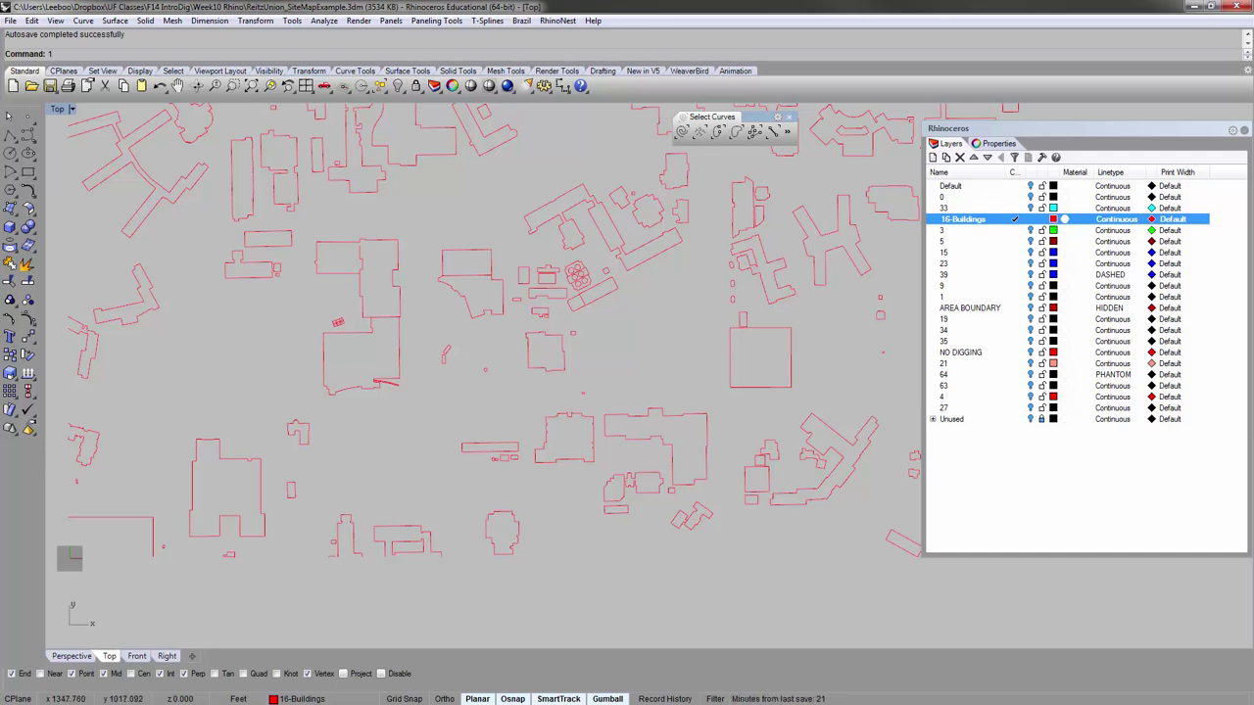
Select all open curves in the site map to identify unclosed building outlines, and clear the selection.
{"action": "left_click", "coordinate": [464, 302]}
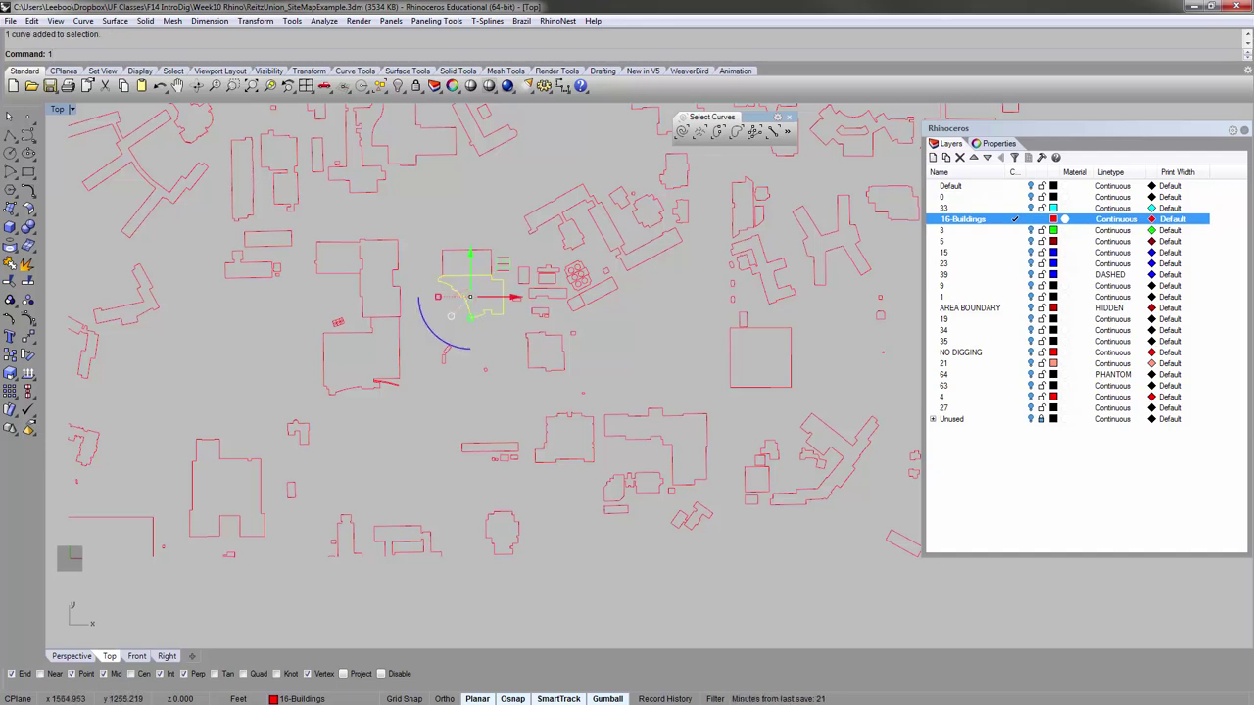
{"action": "left_click", "coordinate": [722, 132]}
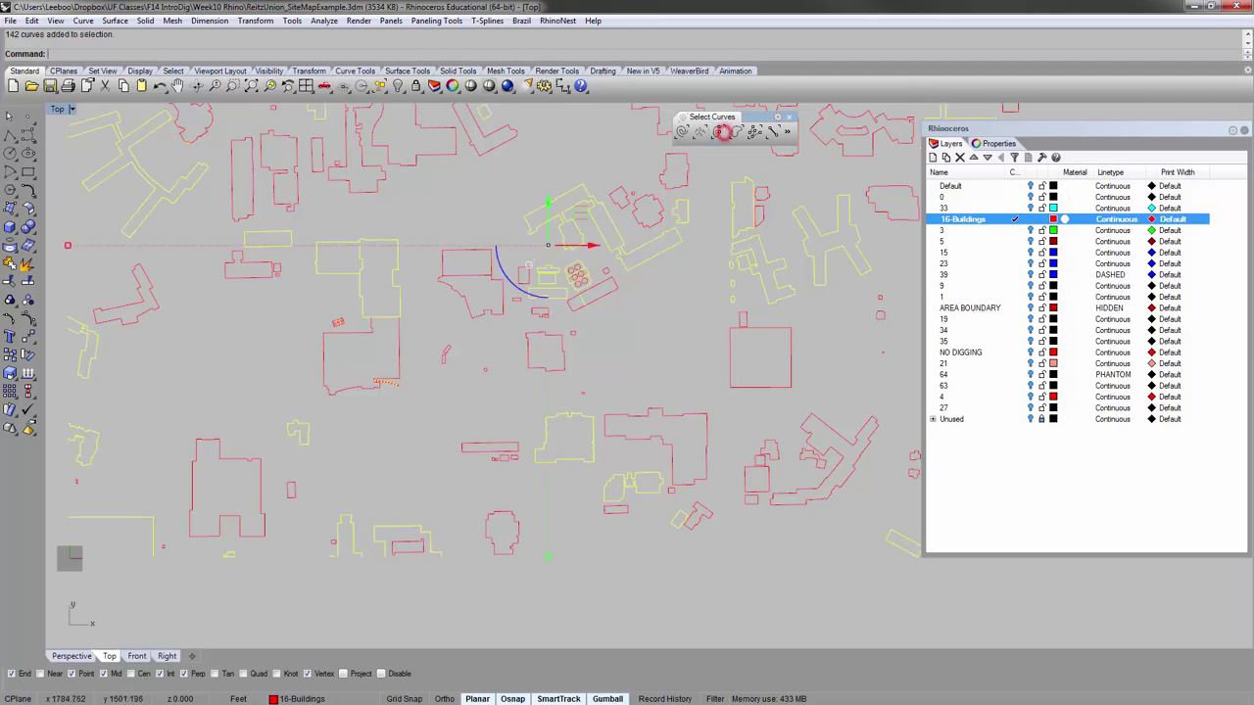
{"action": "right_click_drag", "start_coordinate": [669, 305], "coordinate": [623, 358]}
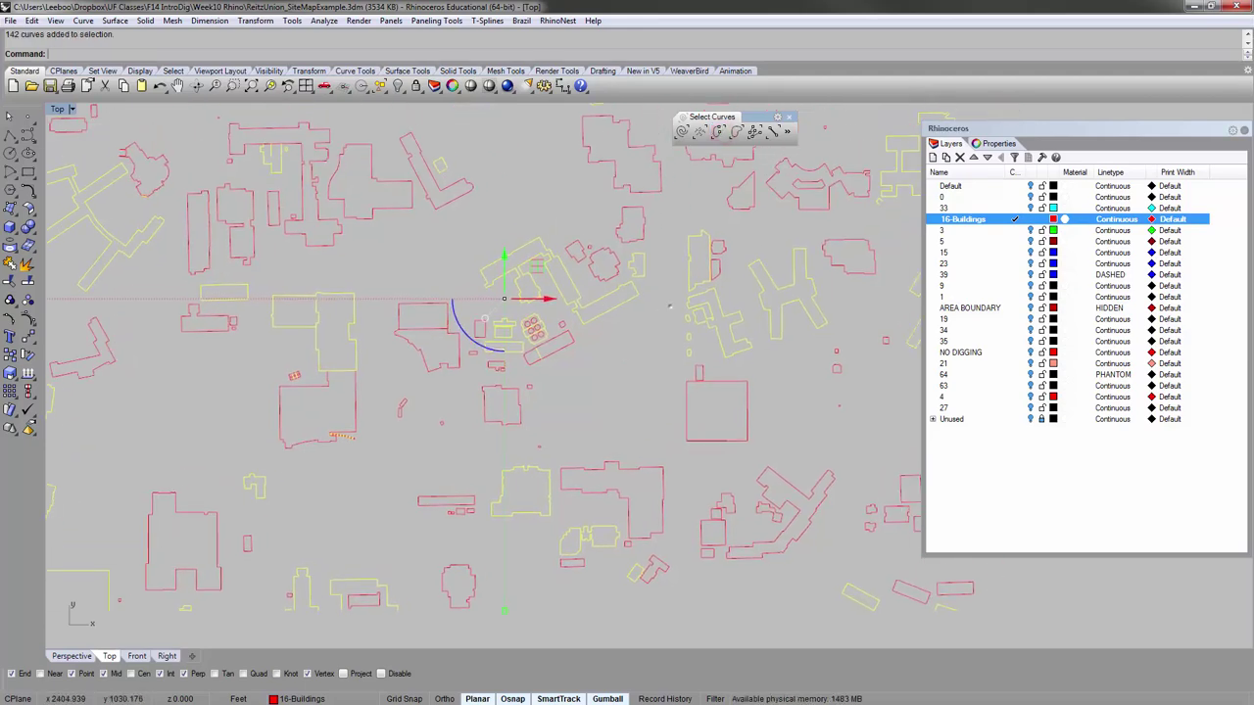
{"action": "left_click", "coordinate": [623, 358]}
Check the angled McCarty Hall outline for separate curve pieces by picking its individual segments.
{"action": "scroll", "coordinate": [560, 267], "scroll_direction": "up", "scroll_amount": 6}
{"action": "left_click", "coordinate": [563, 267]}
{"action": "scroll", "coordinate": [555, 299], "scroll_direction": "up", "scroll_amount": 3}
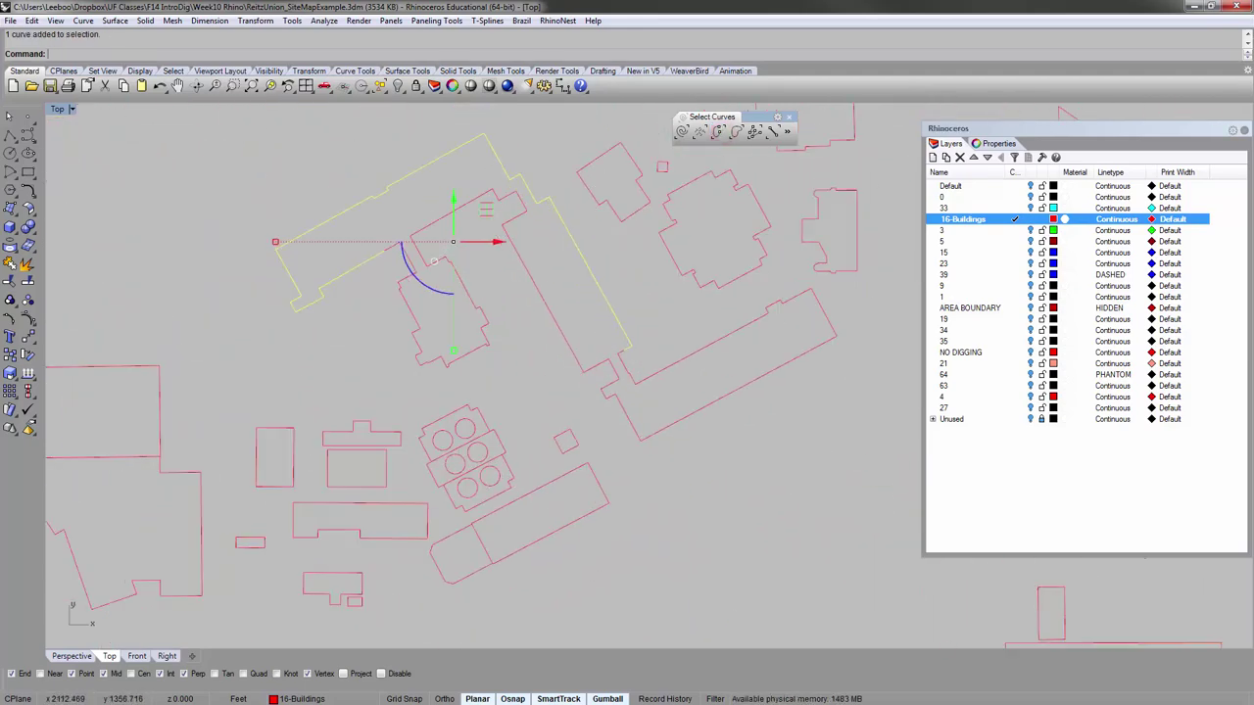
{"action": "left_click", "coordinate": [388, 266]}
{"action": "left_click", "coordinate": [392, 244]}
{"action": "left_click", "coordinate": [357, 334]}
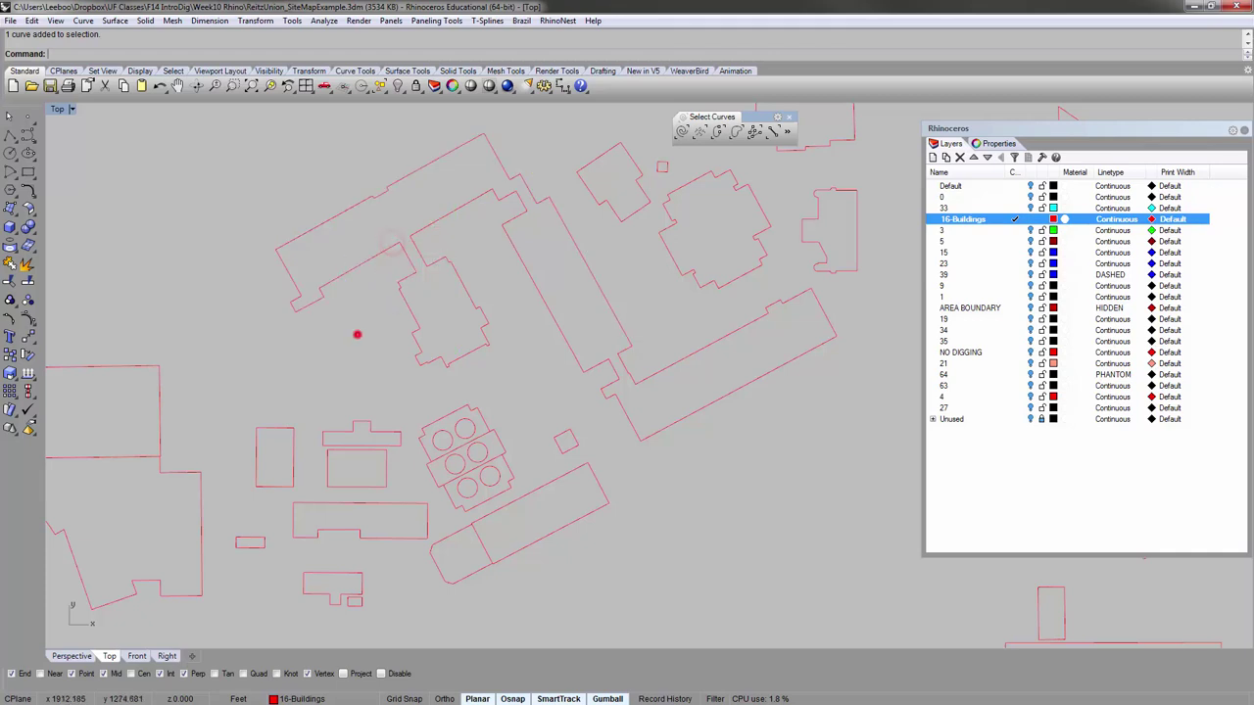
{"action": "left_click", "coordinate": [406, 292]}
{"action": "left_click", "coordinate": [410, 309]}
{"action": "left_click", "coordinate": [346, 326]}
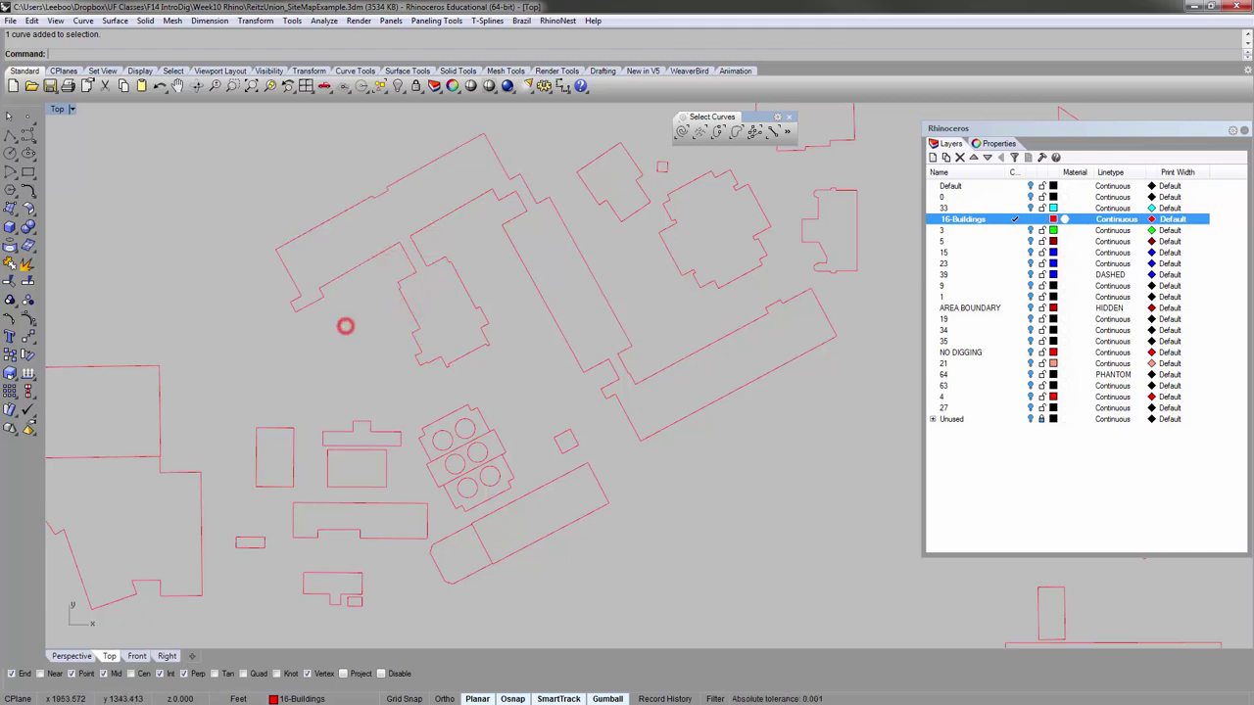
{"action": "scroll", "coordinate": [417, 269], "scroll_direction": "up", "scroll_amount": 3}
{"action": "scroll", "coordinate": [392, 294], "scroll_direction": "down", "scroll_amount": 1}
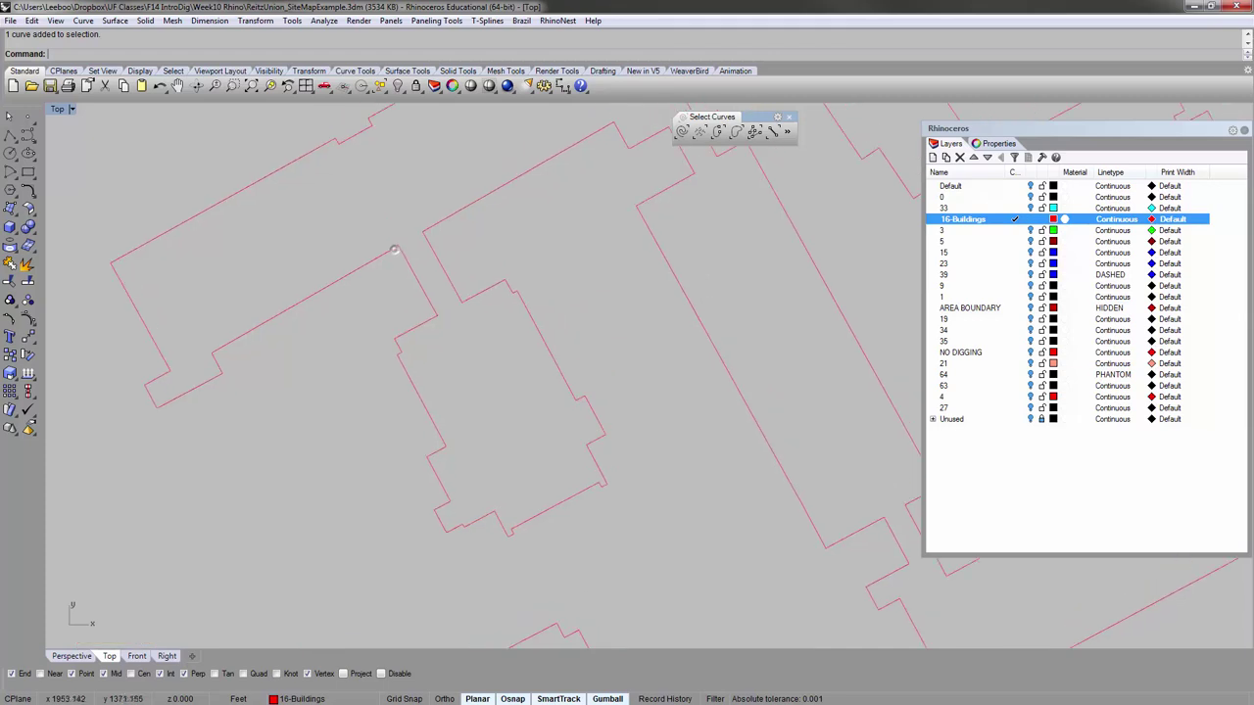
Try to join the short L-shaped corner segment to the adjoining long outline, decline closing the gap, and inspect their ends.
{"action": "left_click", "coordinate": [383, 257]}
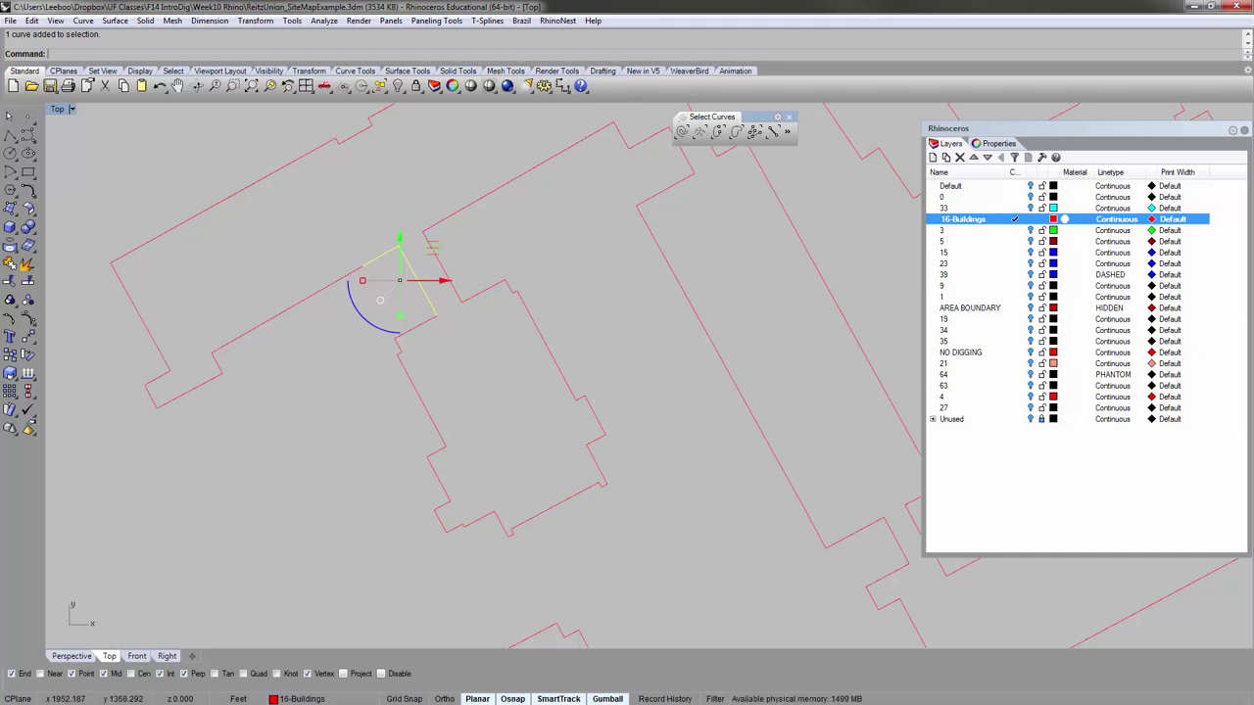
{"action": "key", "text": "Return"}
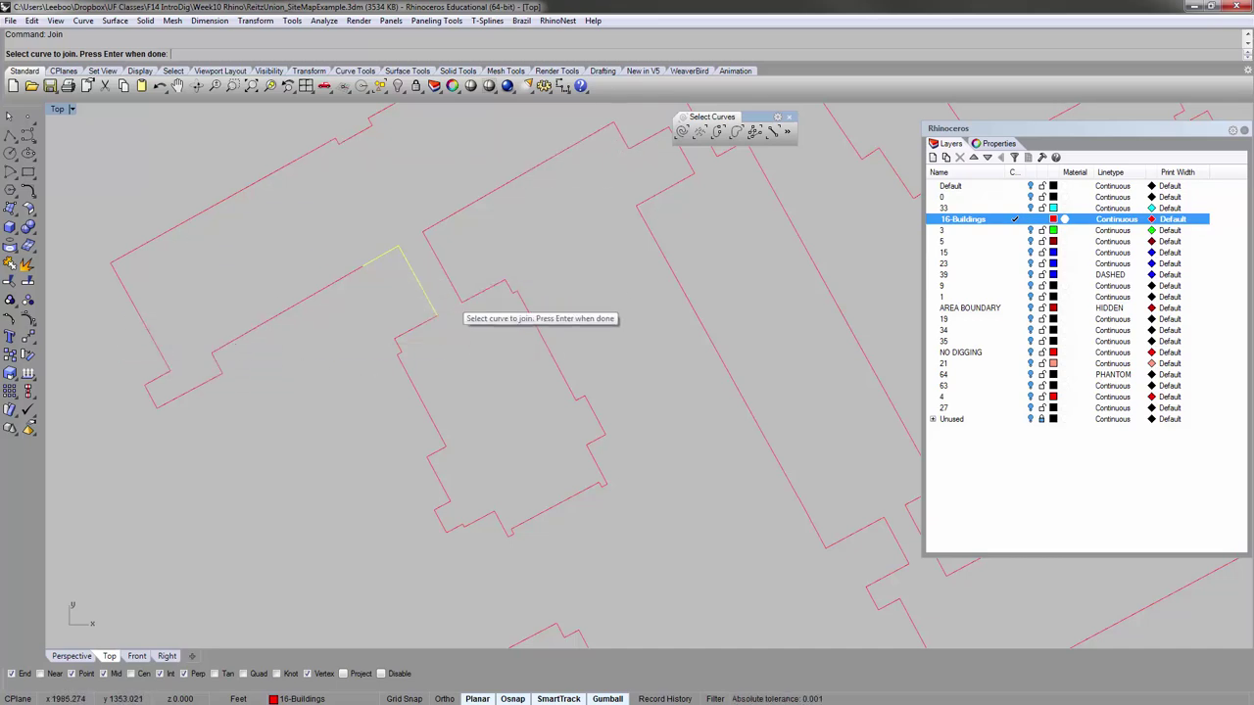
{"action": "scroll", "coordinate": [365, 276], "scroll_direction": "up", "scroll_amount": 2}
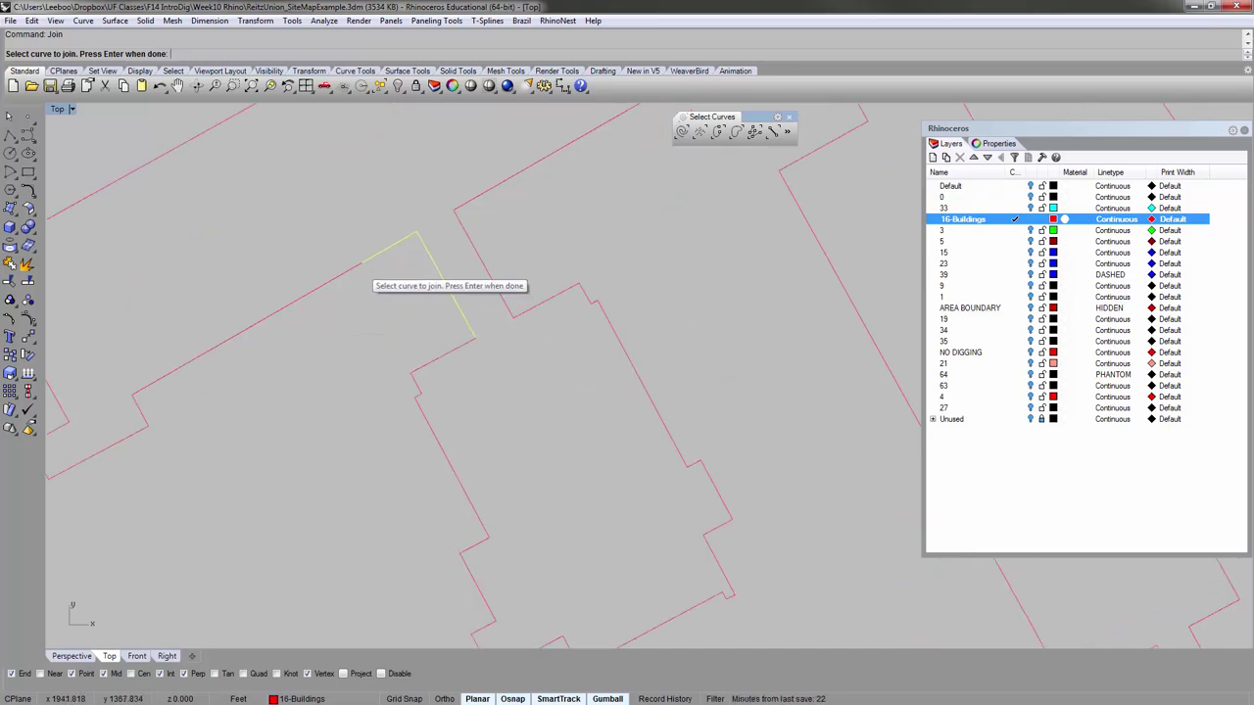
{"action": "left_click", "coordinate": [359, 266]}
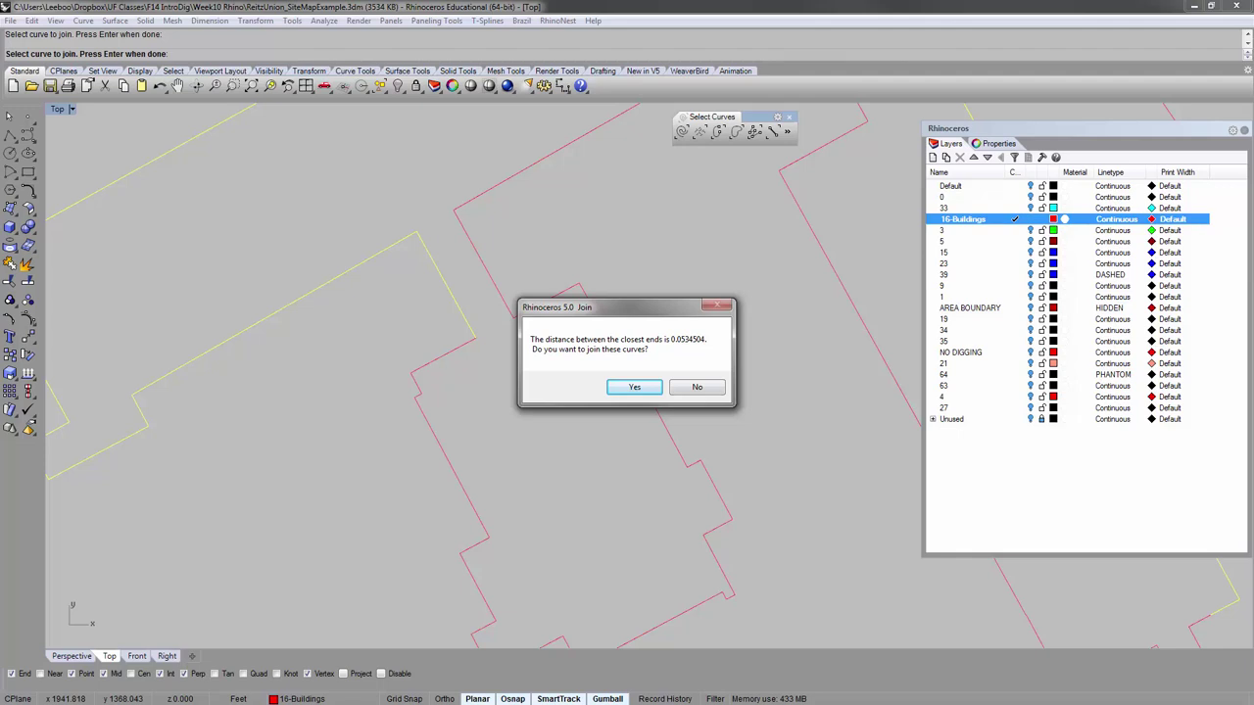
{"action": "left_click", "coordinate": [696, 387]}
{"action": "scroll", "coordinate": [353, 255], "scroll_direction": "up", "scroll_amount": 5}
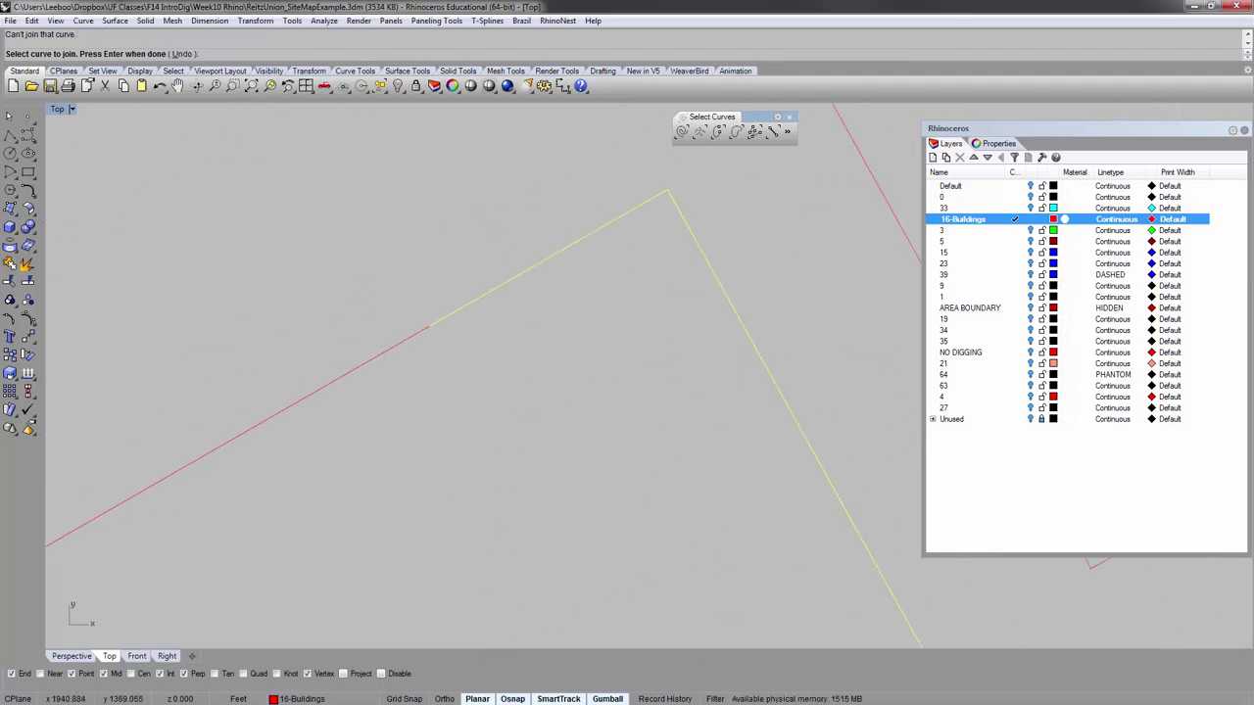
{"action": "scroll", "coordinate": [441, 341], "scroll_direction": "up", "scroll_amount": 6}
{"action": "right_click_drag", "start_coordinate": [441, 341], "coordinate": [520, 432]}
{"action": "scroll", "coordinate": [470, 370], "scroll_direction": "down", "scroll_amount": 5}
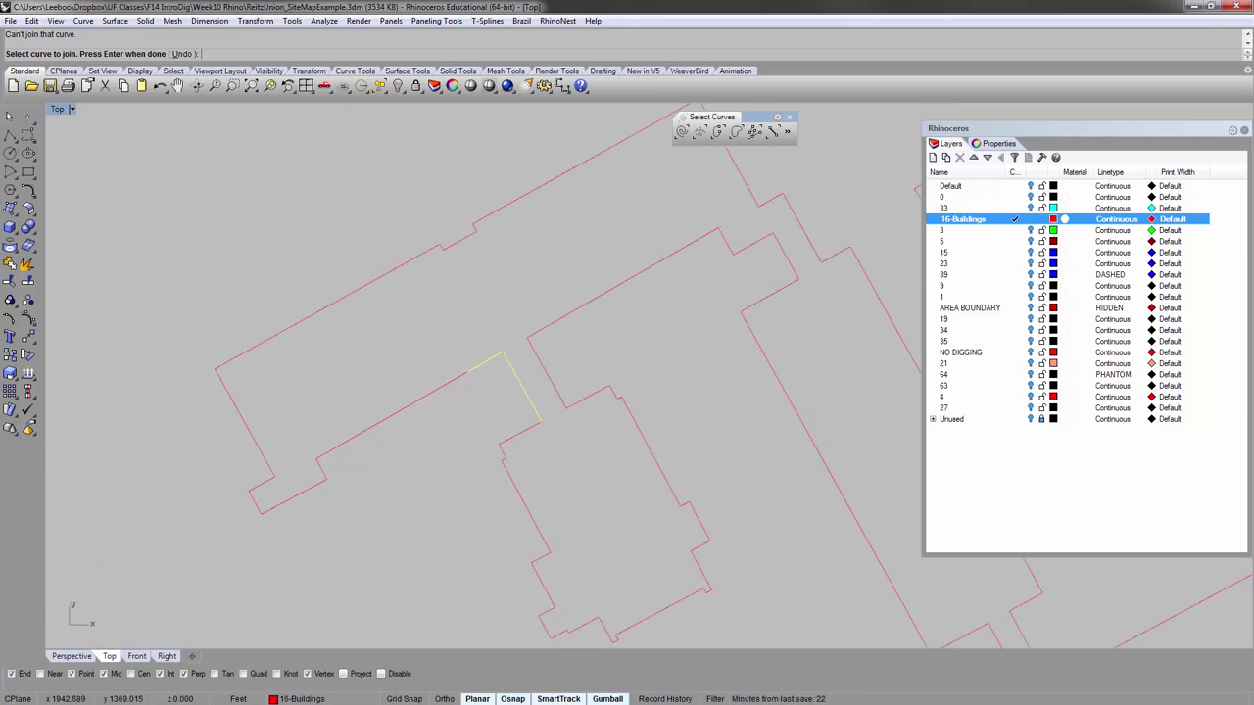
Try to join the corner segment to the outline of the smaller building below it, decline closing the gap, and cancel Join.
{"action": "left_click", "coordinate": [535, 426]}
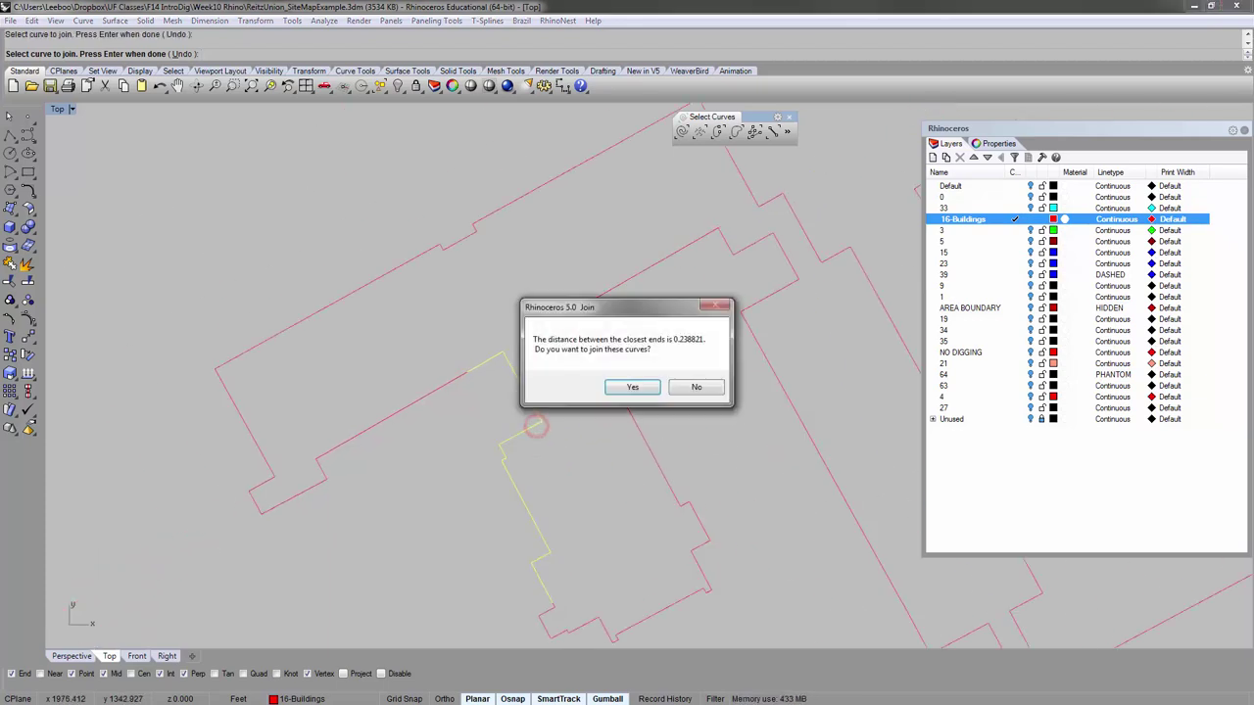
{"action": "left_click", "coordinate": [690, 388]}
{"action": "right_click_drag", "start_coordinate": [655, 591], "coordinate": [577, 464]}
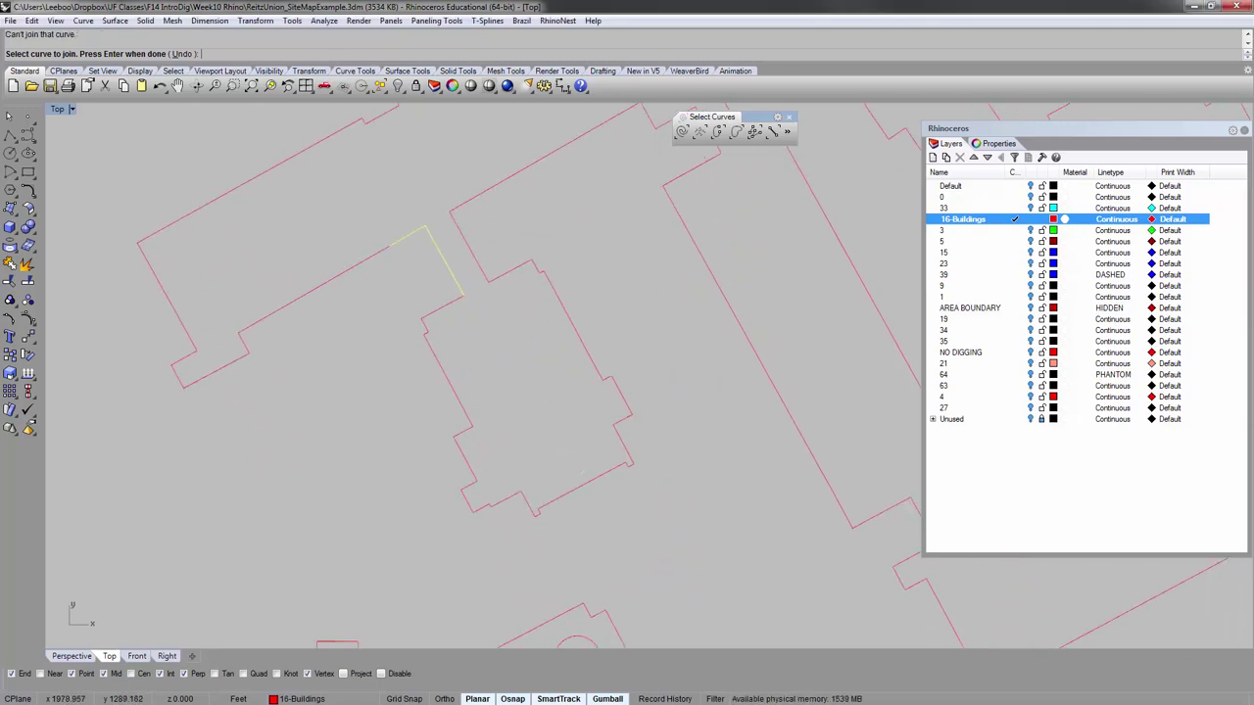
{"action": "scroll", "coordinate": [375, 412], "scroll_direction": "down", "scroll_amount": 5}
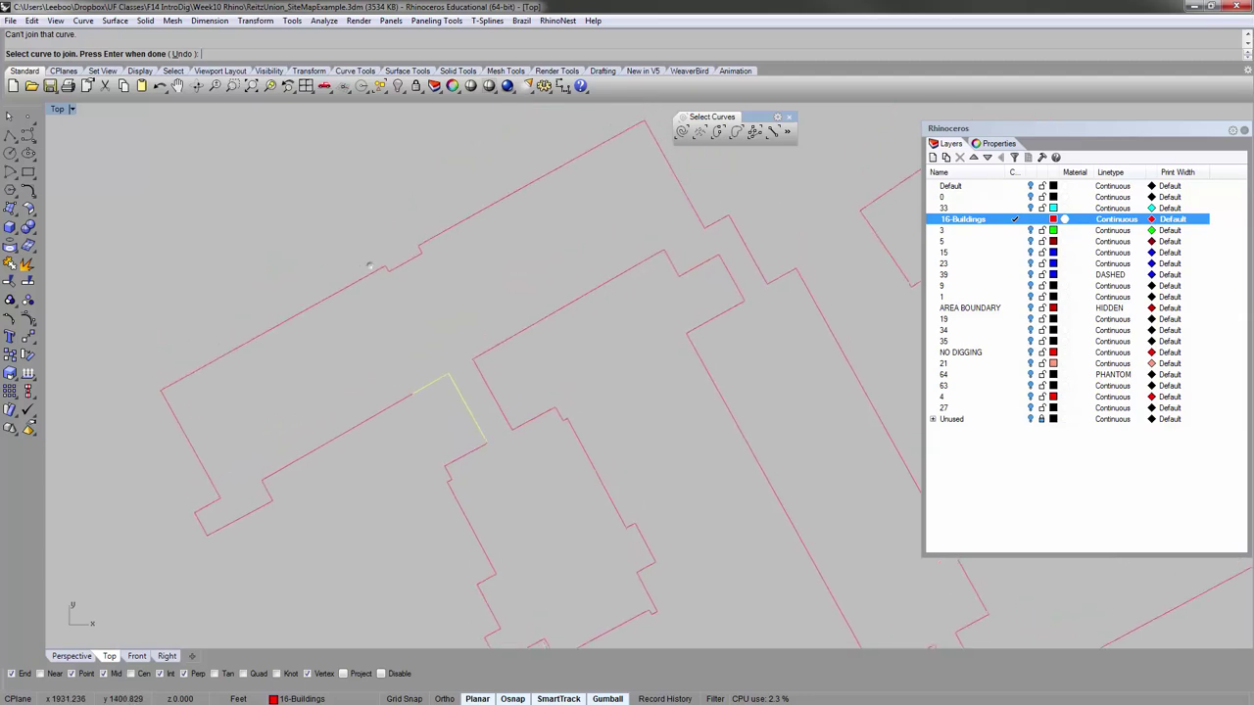
{"action": "key", "text": "Escape"}
Check where the long McCarty Hall outline ends and the lower wing's segments begin by picking the curves.
{"action": "left_click", "coordinate": [361, 293]}
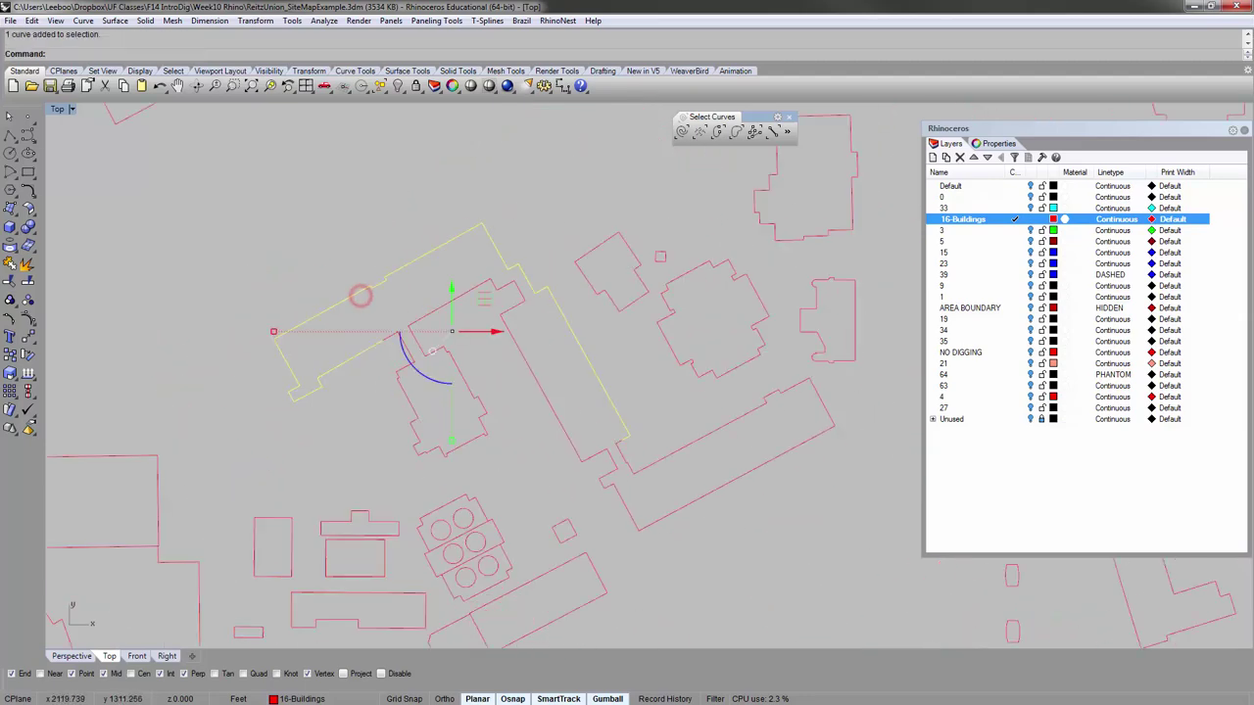
{"action": "right_click_drag", "start_coordinate": [657, 485], "coordinate": [584, 416]}
{"action": "scroll", "coordinate": [584, 416], "scroll_direction": "up", "scroll_amount": 4}
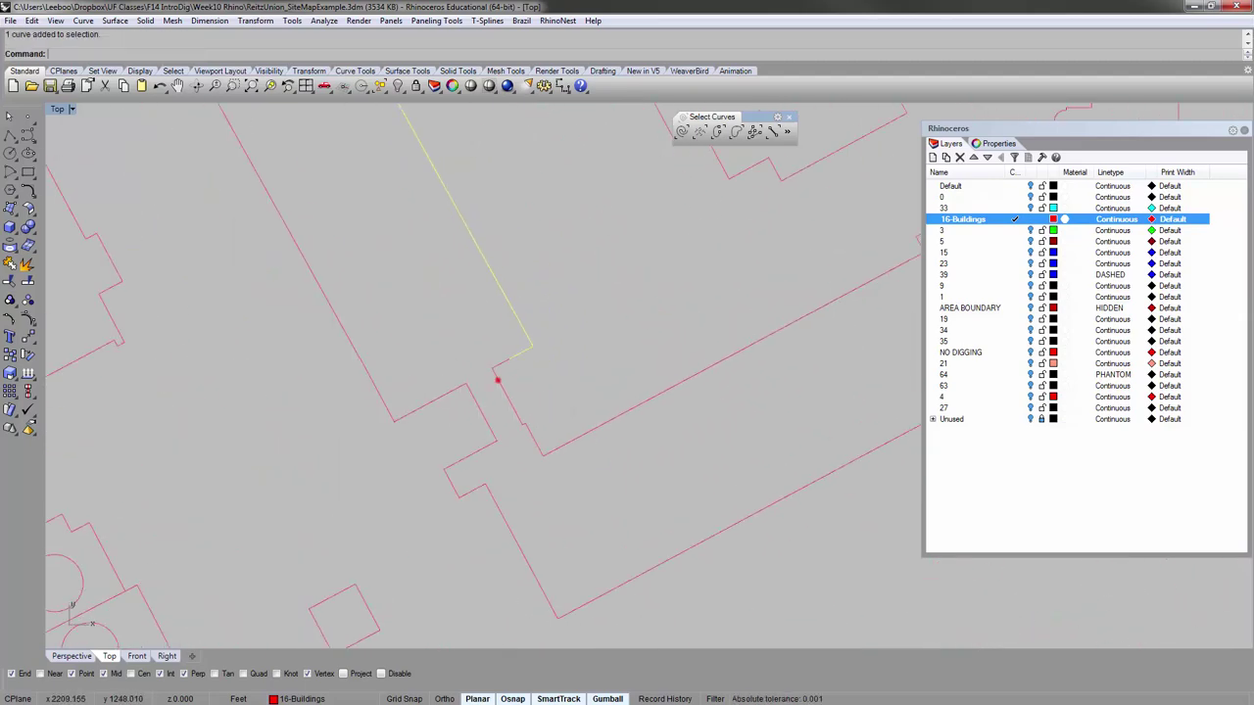
{"action": "left_click", "coordinate": [495, 379]}
{"action": "scroll", "coordinate": [518, 363], "scroll_direction": "down", "scroll_amount": 3}
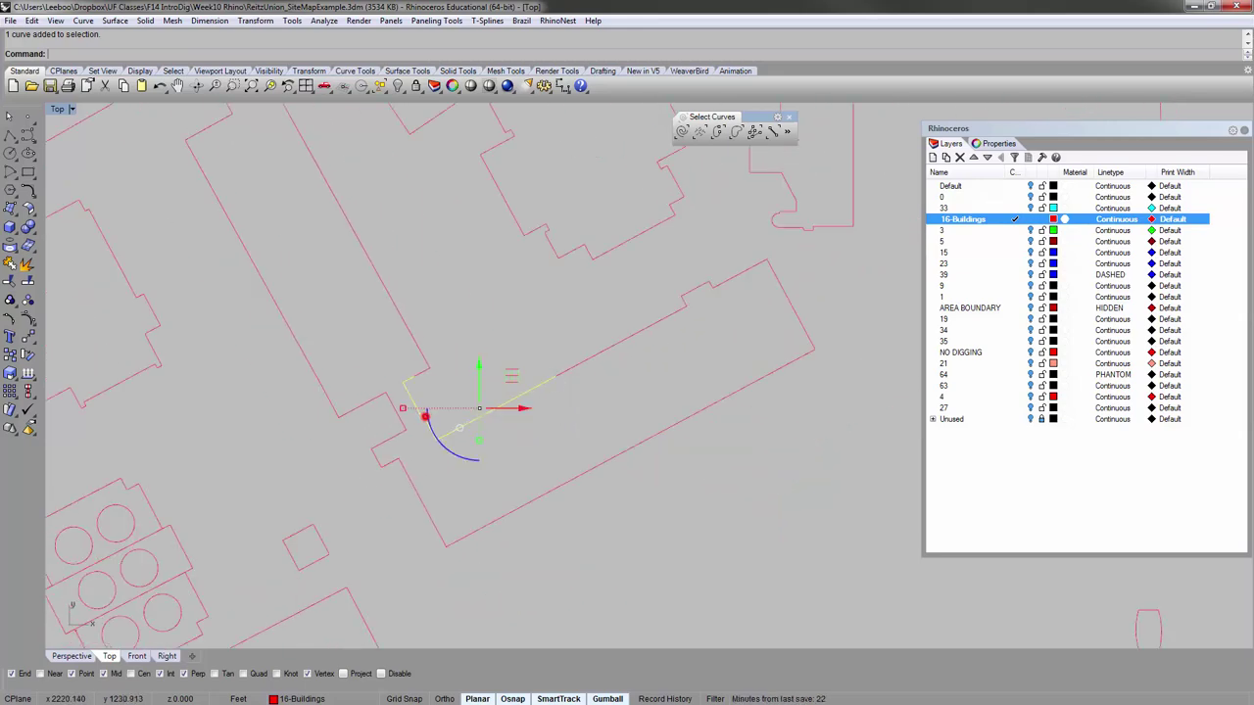
{"action": "left_click", "coordinate": [424, 417]}
{"action": "key", "text": "Escape"}
{"action": "scroll", "coordinate": [511, 343], "scroll_direction": "down", "scroll_amount": 8}
{"action": "scroll", "coordinate": [485, 333], "scroll_direction": "up", "scroll_amount": 10}
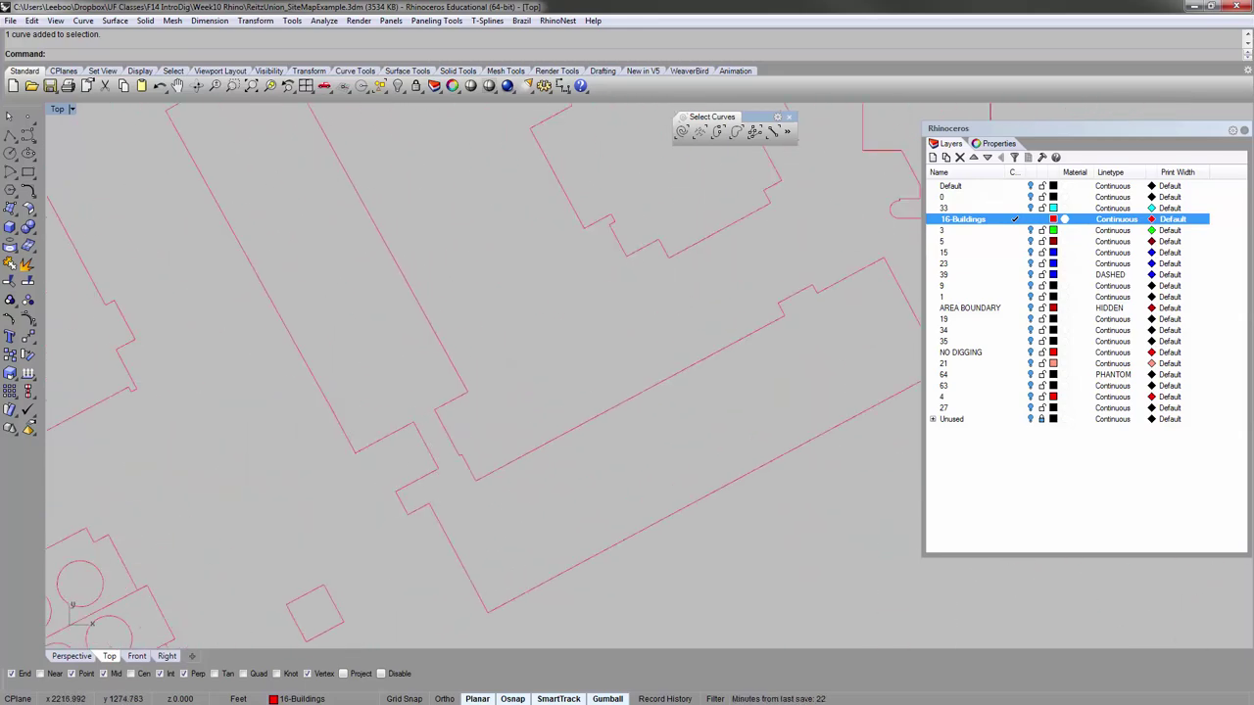
Check the extents of the long McCarty Hall outline and the lower wing's end segment by picking the curves.
{"action": "left_click", "coordinate": [454, 361]}
{"action": "right_click_drag", "start_coordinate": [366, 219], "coordinate": [545, 323]}
{"action": "scroll", "coordinate": [544, 323], "scroll_direction": "down", "scroll_amount": 4}
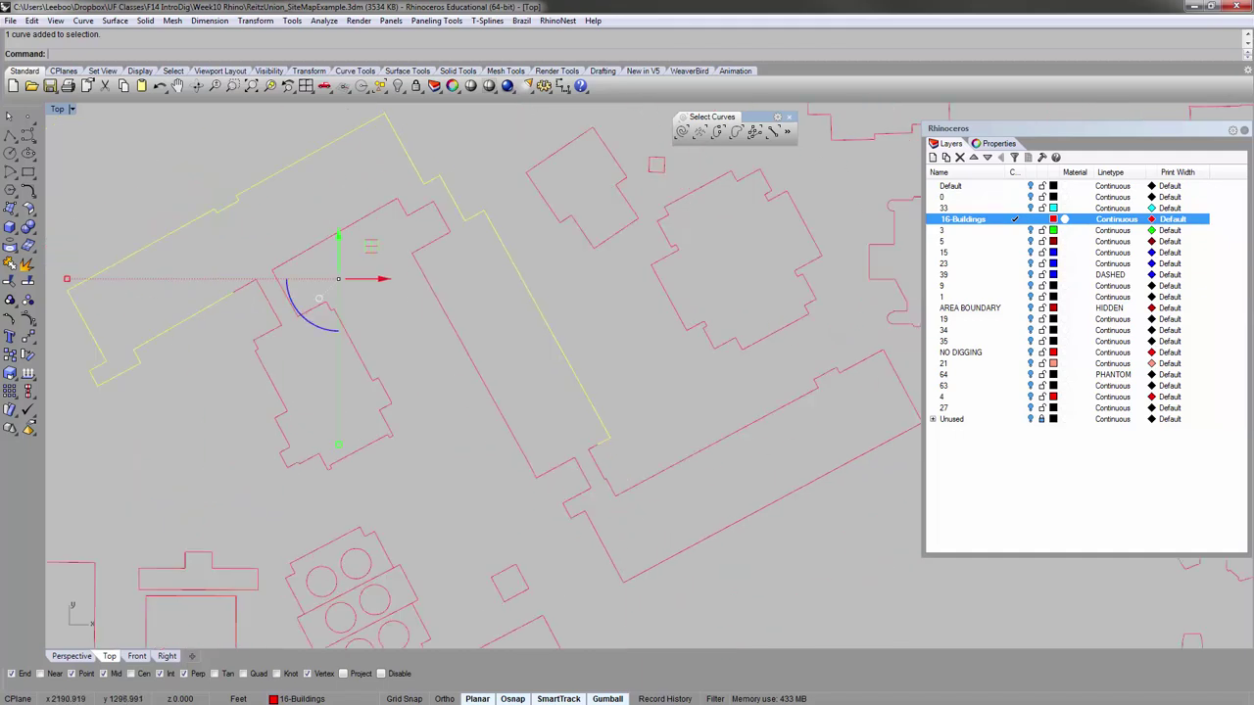
{"action": "scroll", "coordinate": [558, 409], "scroll_direction": "down", "scroll_amount": 2}
{"action": "left_click", "coordinate": [619, 458]}
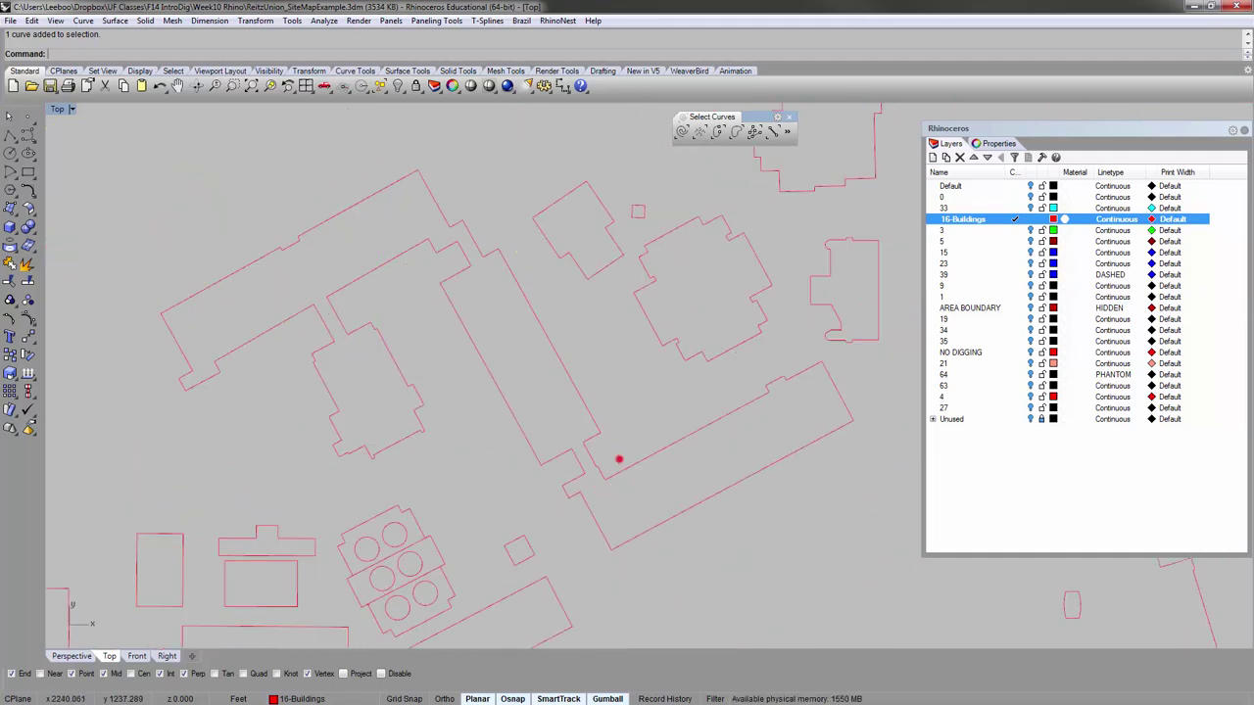
{"action": "left_click", "coordinate": [623, 470]}
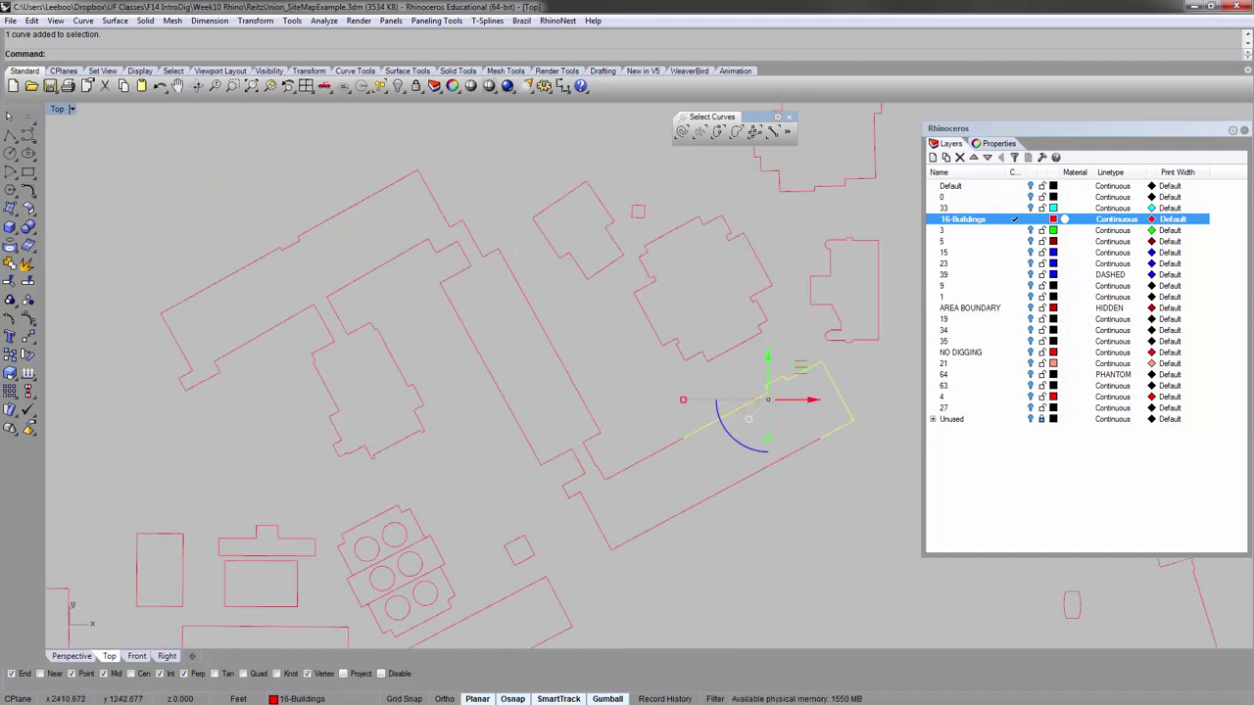
Try to join the lower wing's bottom segment to its end segment, decline closing the gap, and cancel Join.
{"action": "left_click", "coordinate": [804, 447]}
{"action": "key", "text": "ctrl+j"}
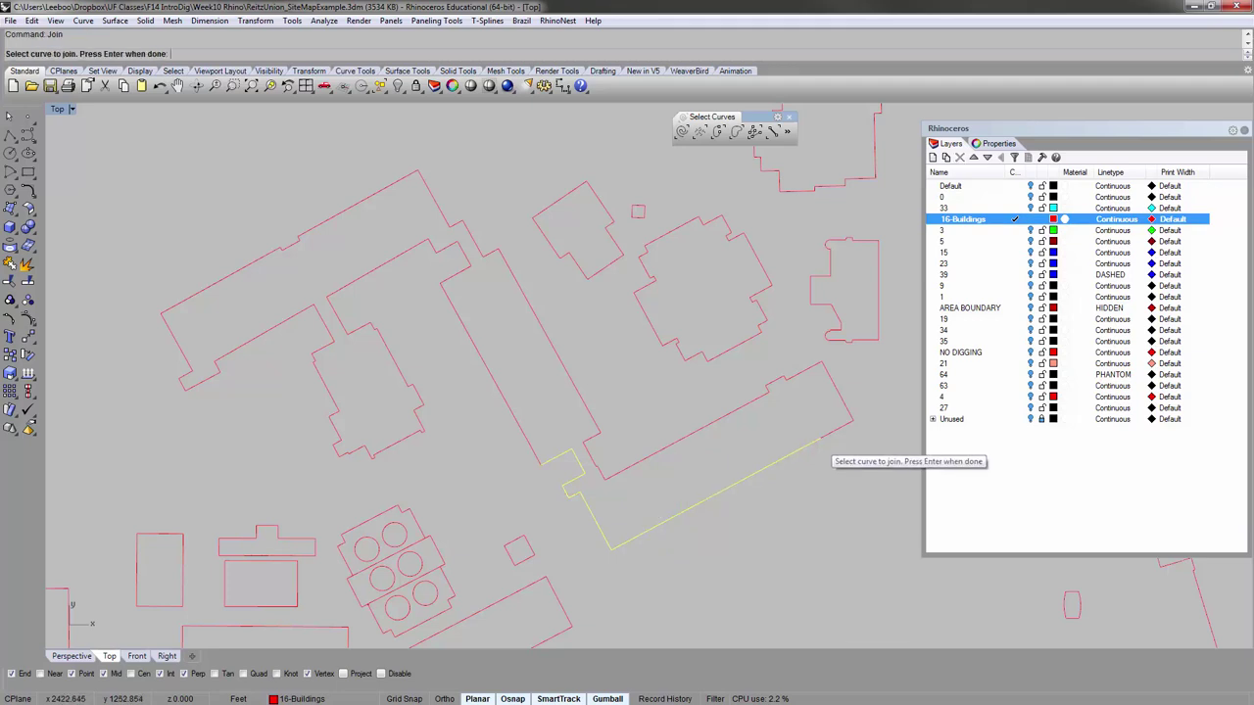
{"action": "scroll", "coordinate": [833, 452], "scroll_direction": "up", "scroll_amount": 2}
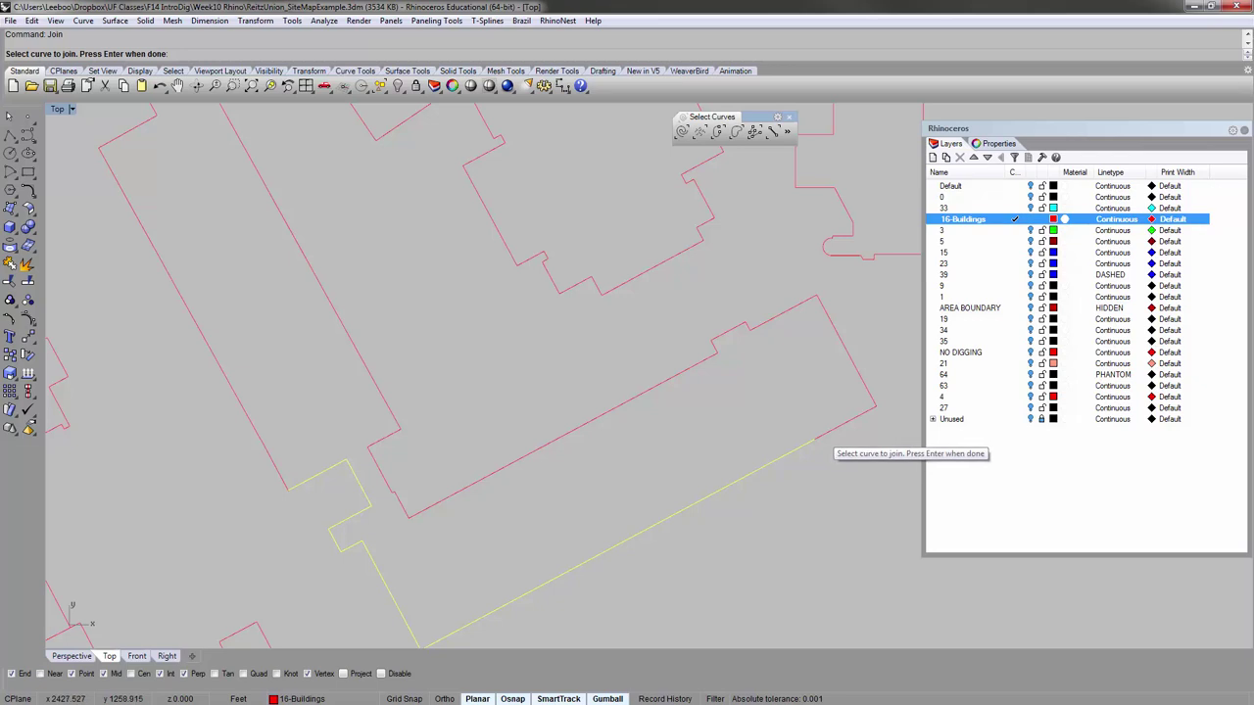
{"action": "left_click", "coordinate": [818, 437]}
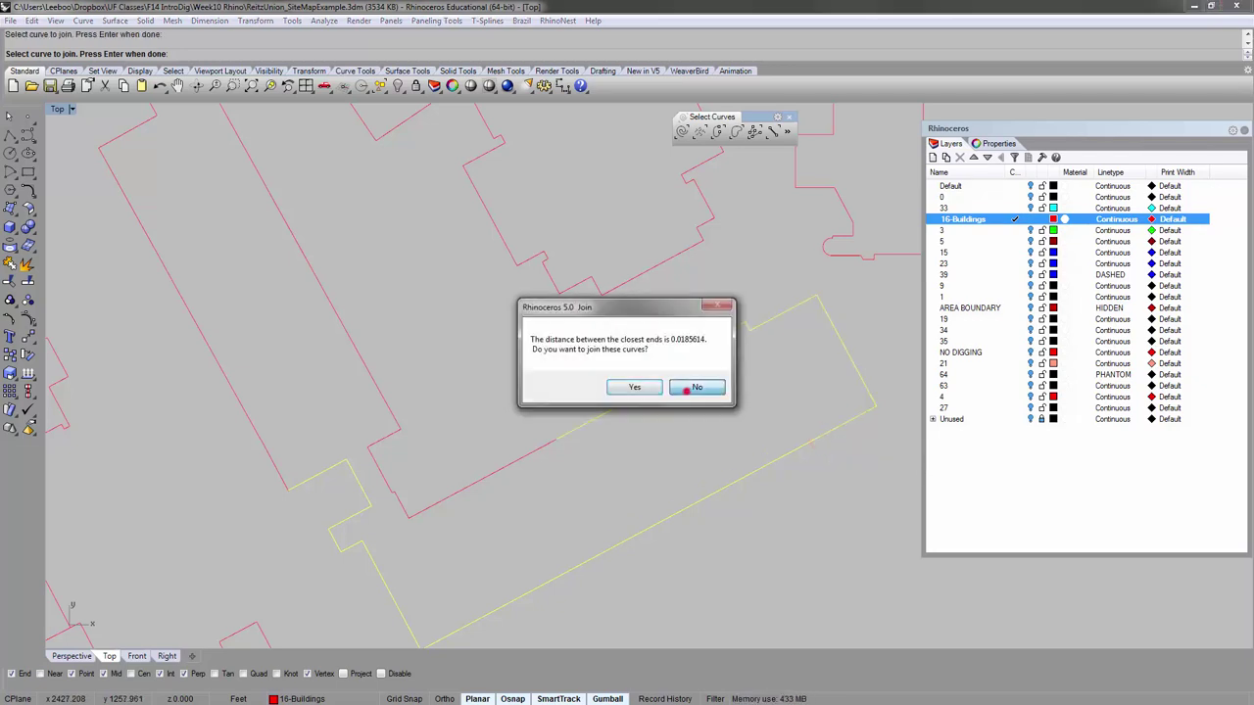
{"action": "left_click", "coordinate": [696, 388]}
{"action": "scroll", "coordinate": [696, 387], "scroll_direction": "down", "scroll_amount": 7}
{"action": "key", "text": "Escape"}
{"action": "scroll", "coordinate": [695, 387], "scroll_direction": "down", "scroll_amount": 5}
{"action": "scroll", "coordinate": [567, 399], "scroll_direction": "up", "scroll_amount": 2}
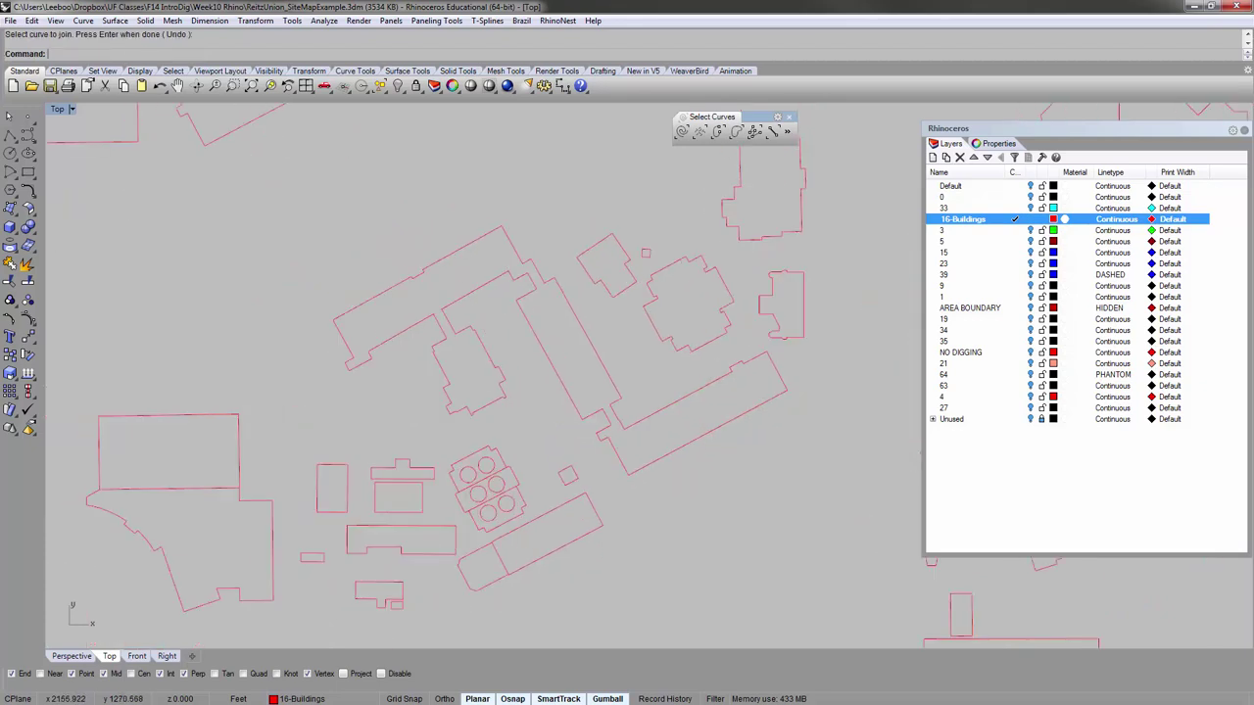
{"action": "left_click", "coordinate": [566, 399]}
{"action": "left_click", "coordinate": [527, 402]}
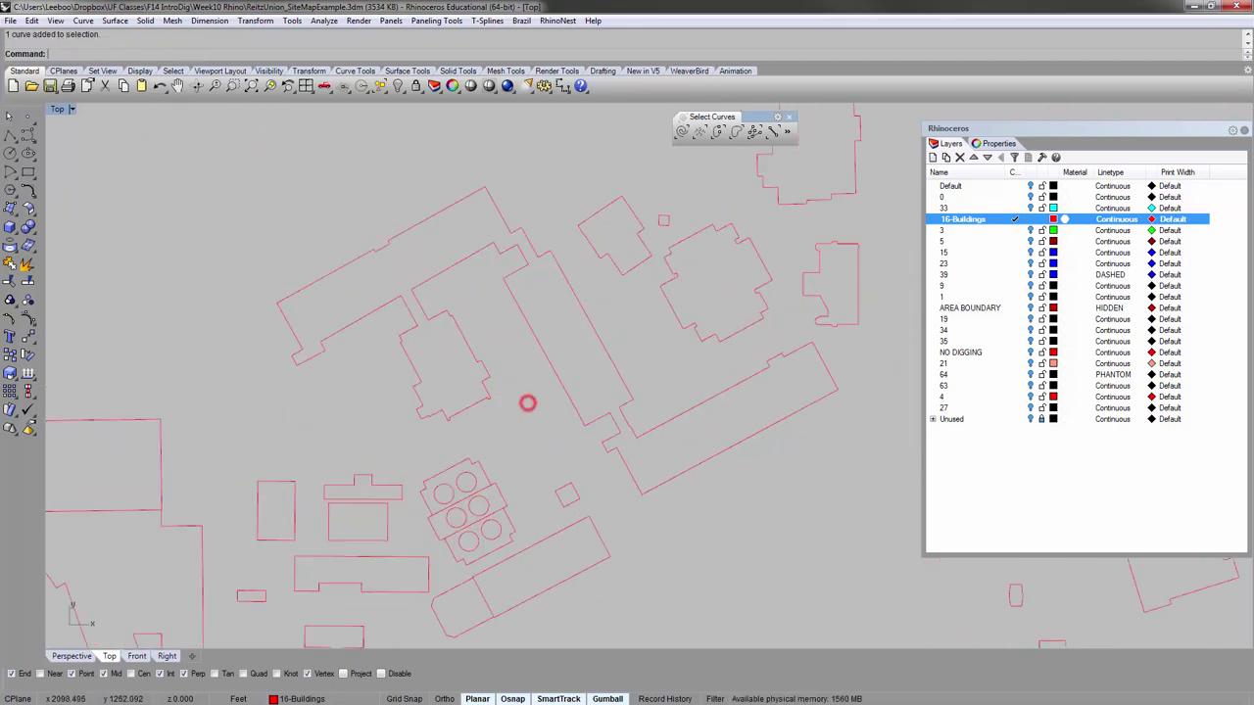
Start a polyline at McCarty Hall's outermost western corner and trace its upper outer wall through the small notch.
{"action": "right_click_drag", "start_coordinate": [532, 415], "coordinate": [514, 386]}
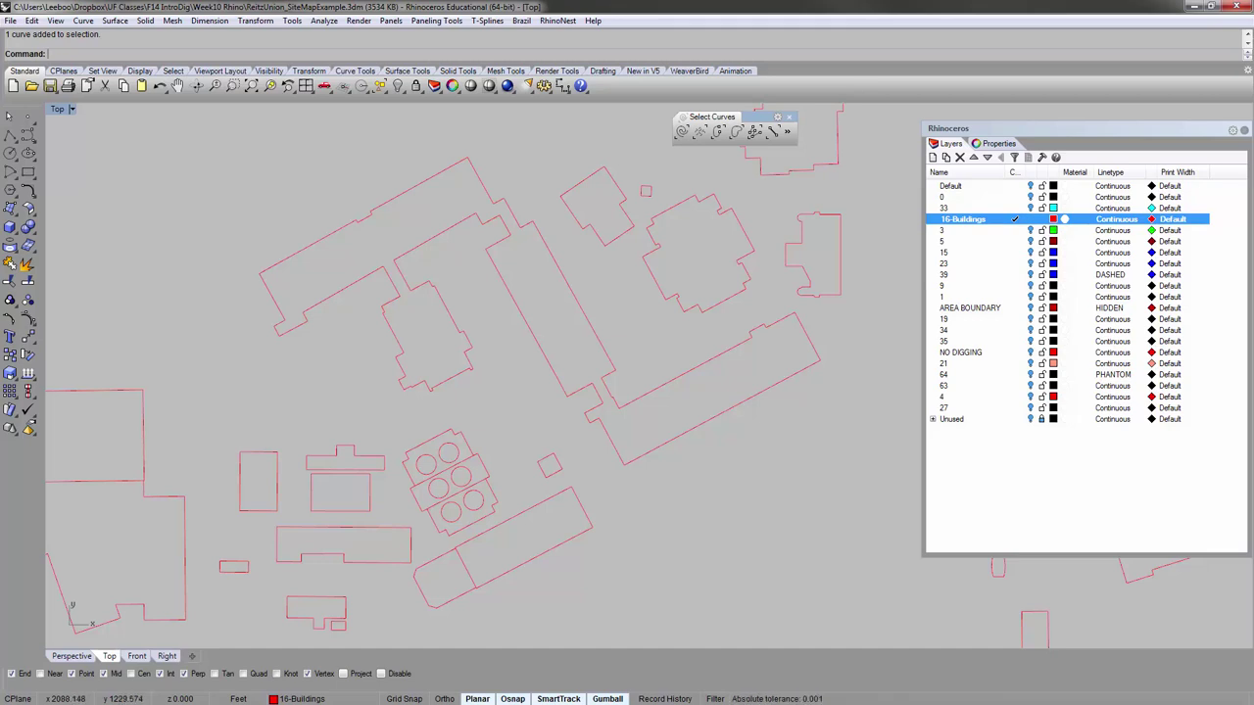
{"action": "key", "text": "Return"}
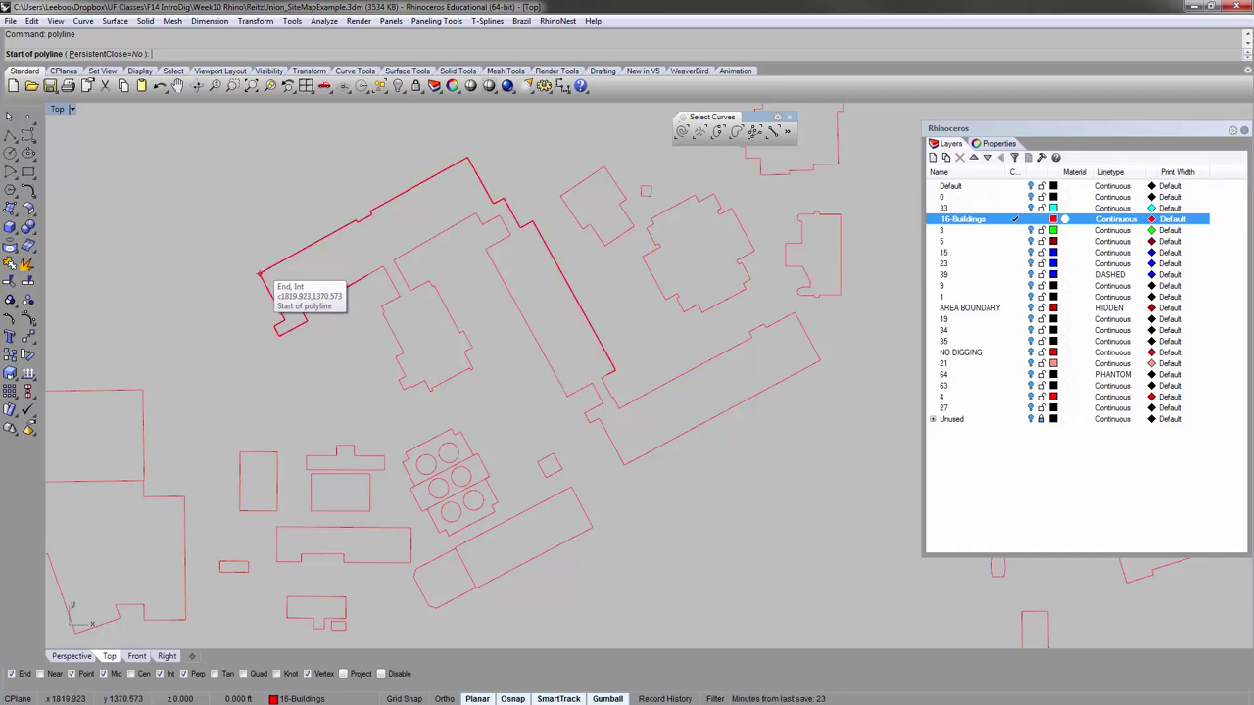
{"action": "left_click", "coordinate": [259, 275]}
{"action": "scroll", "coordinate": [364, 222], "scroll_direction": "up", "scroll_amount": 2}
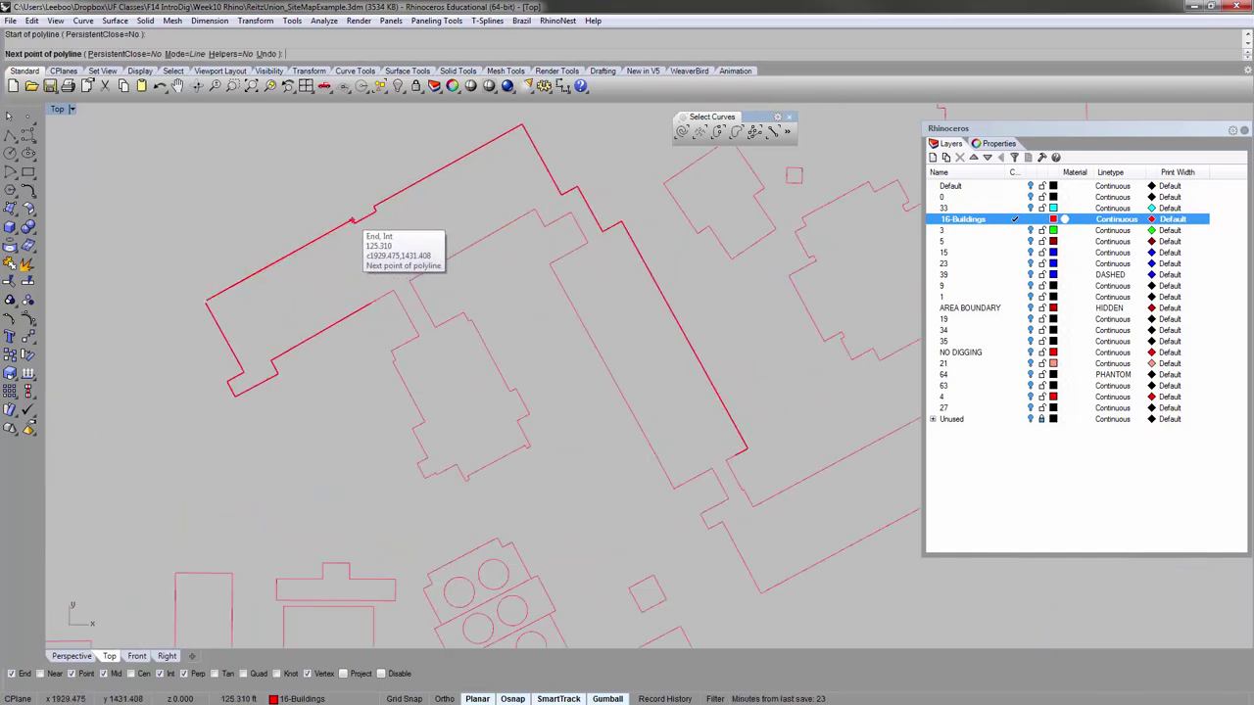
{"action": "left_click", "coordinate": [232, 620]}
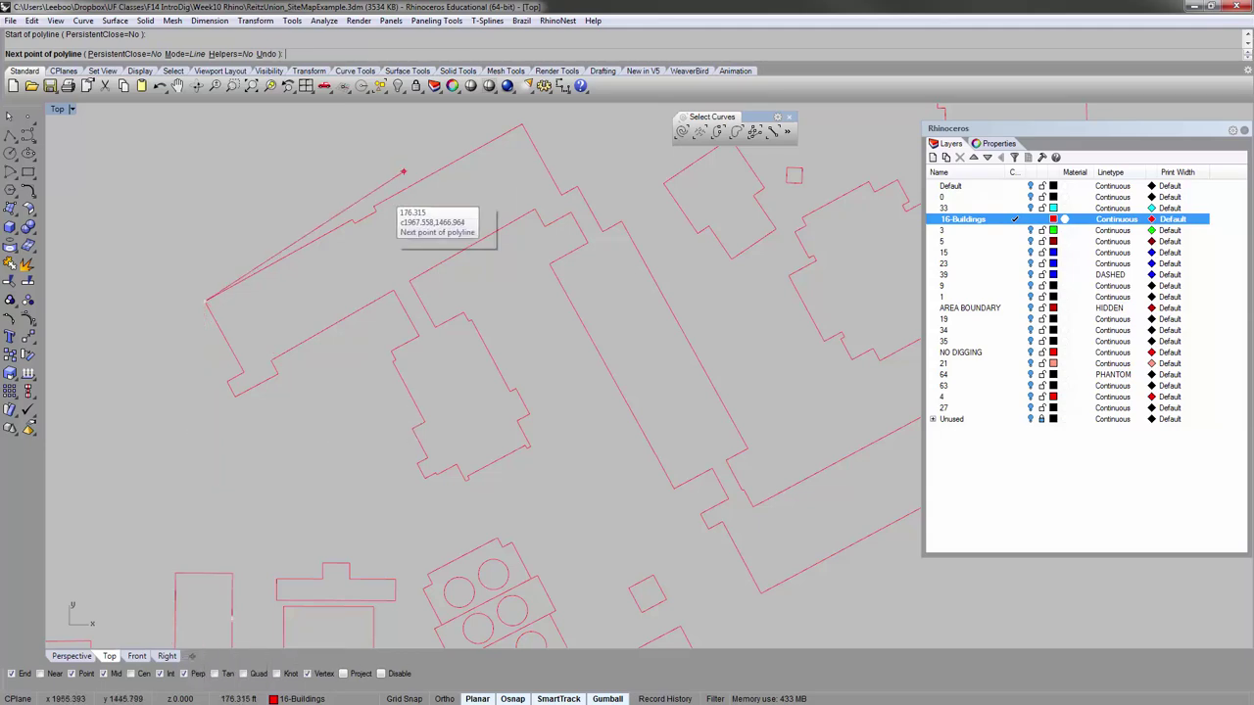
{"action": "scroll", "coordinate": [378, 207], "scroll_direction": "up", "scroll_amount": 2}
{"action": "left_click", "coordinate": [317, 245]}
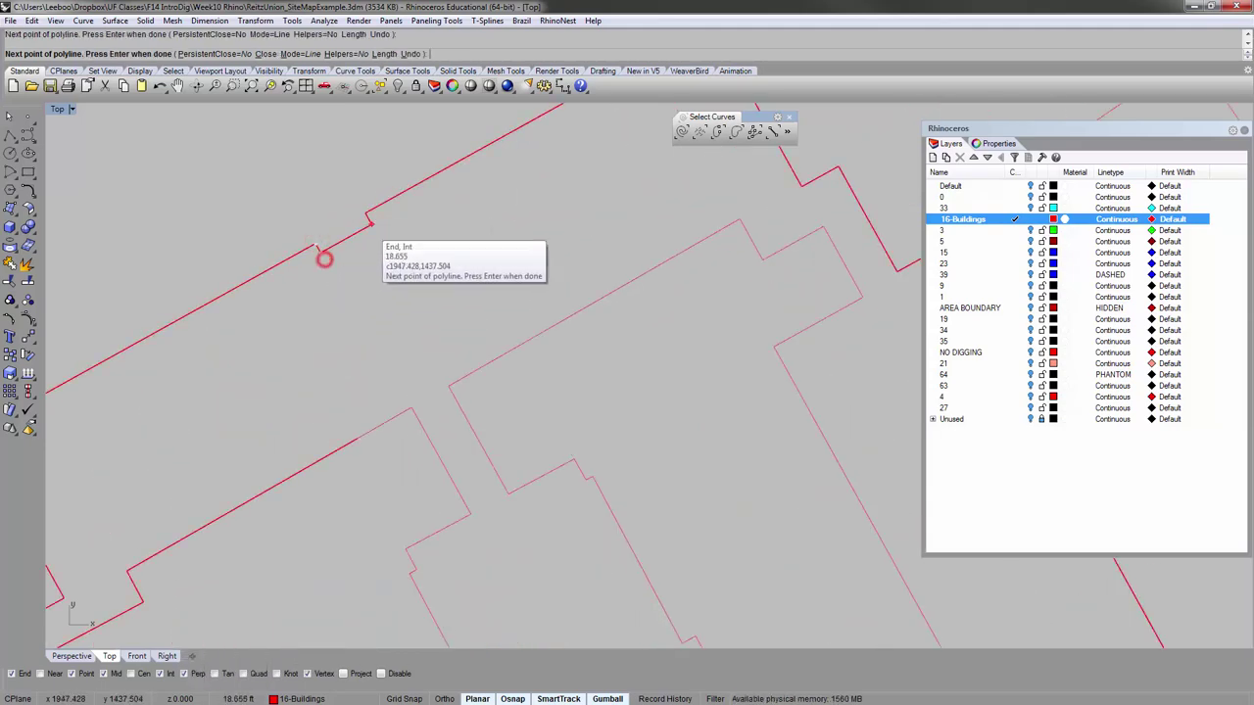
{"action": "scroll", "coordinate": [365, 214], "scroll_direction": "down", "scroll_amount": 2}
{"action": "scroll", "coordinate": [365, 214], "scroll_direction": "down", "scroll_amount": 1}
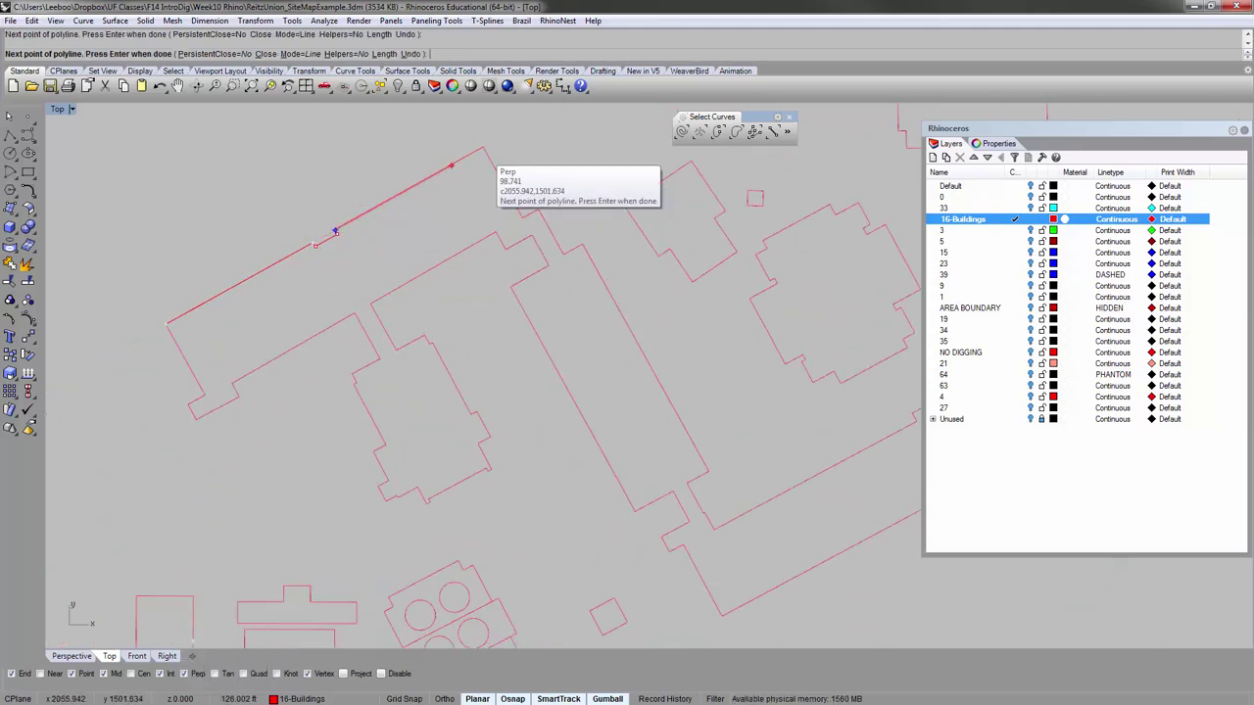
Extend the polyline to the upper wing's northern corner, undo that point, and snap it again to the outline's corner.
{"action": "left_click", "coordinate": [481, 148]}
{"action": "scroll", "coordinate": [531, 192], "scroll_direction": "up", "scroll_amount": 2}
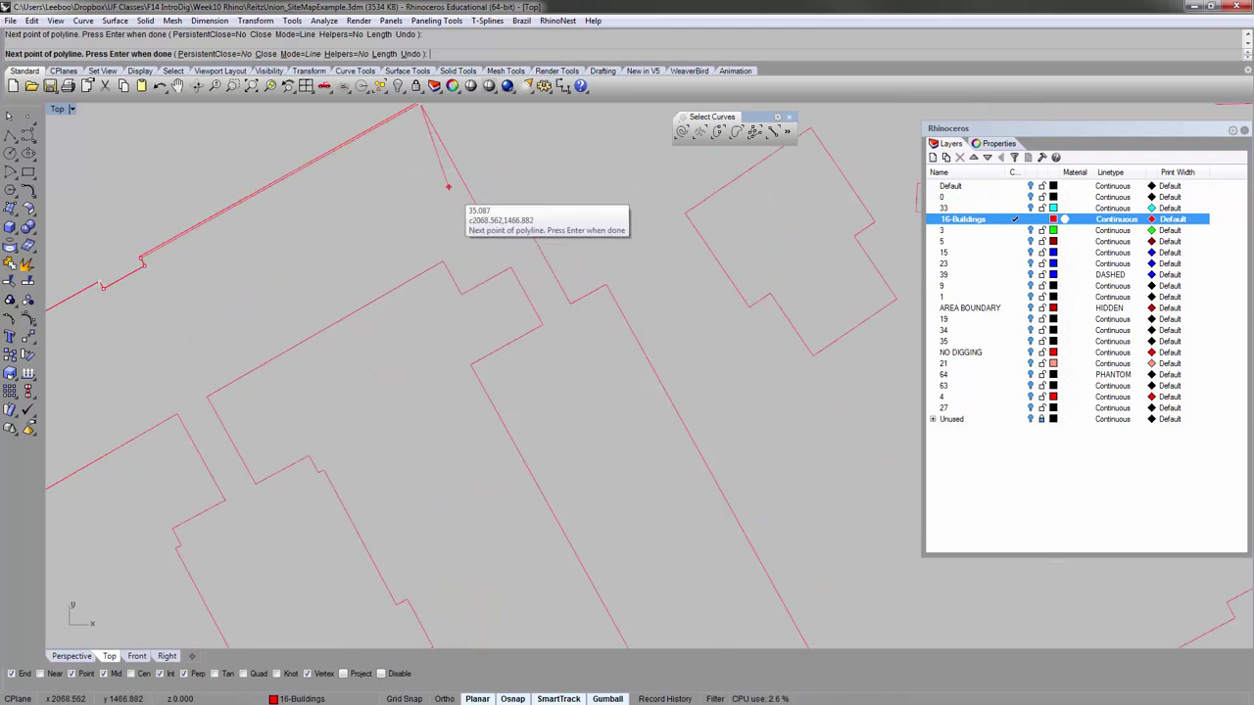
{"action": "right_click_drag", "start_coordinate": [381, 212], "coordinate": [412, 264]}
{"action": "scroll", "coordinate": [468, 156], "scroll_direction": "up", "scroll_amount": 3}
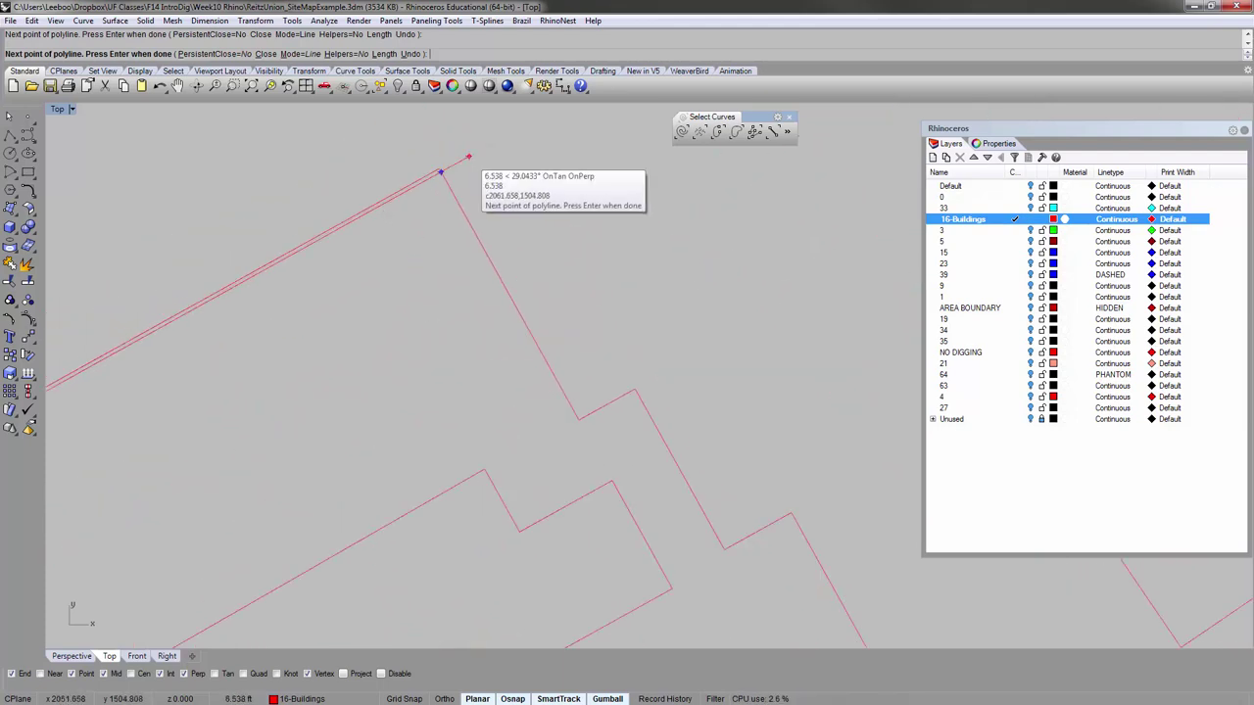
{"action": "type", "text": "u"}
{"action": "key", "text": "Return"}
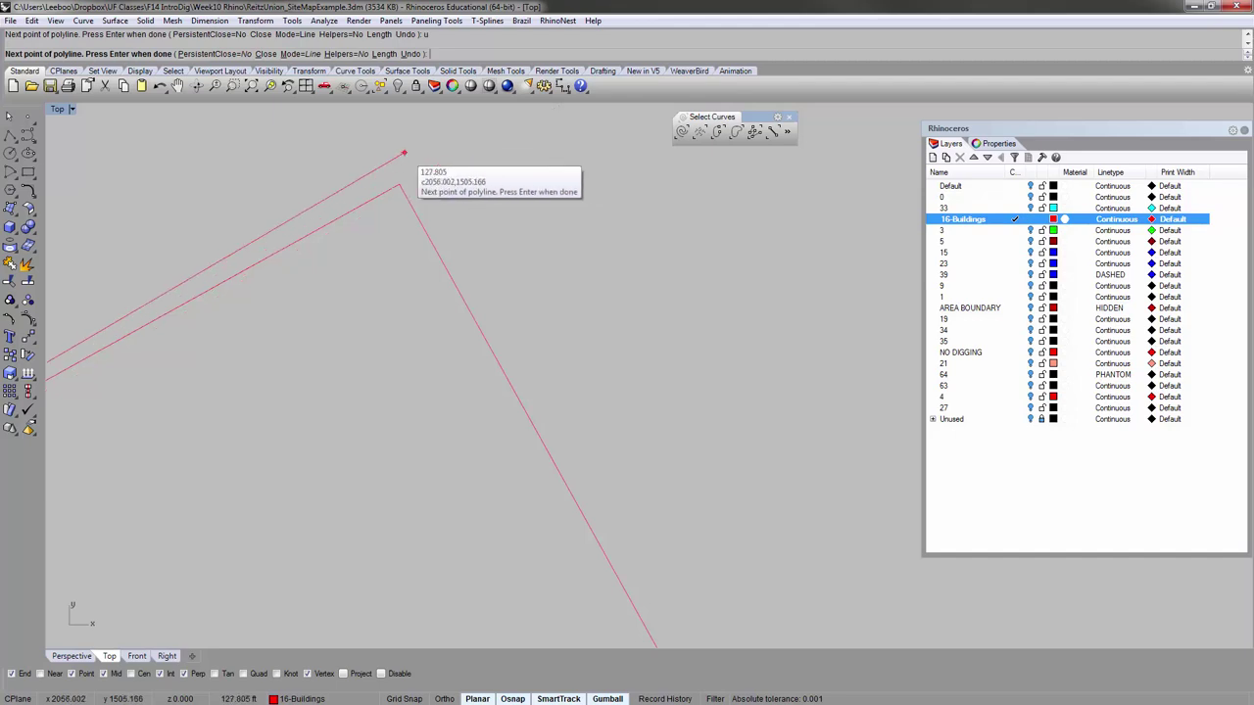
{"action": "scroll", "coordinate": [412, 173], "scroll_direction": "down", "scroll_amount": 2}
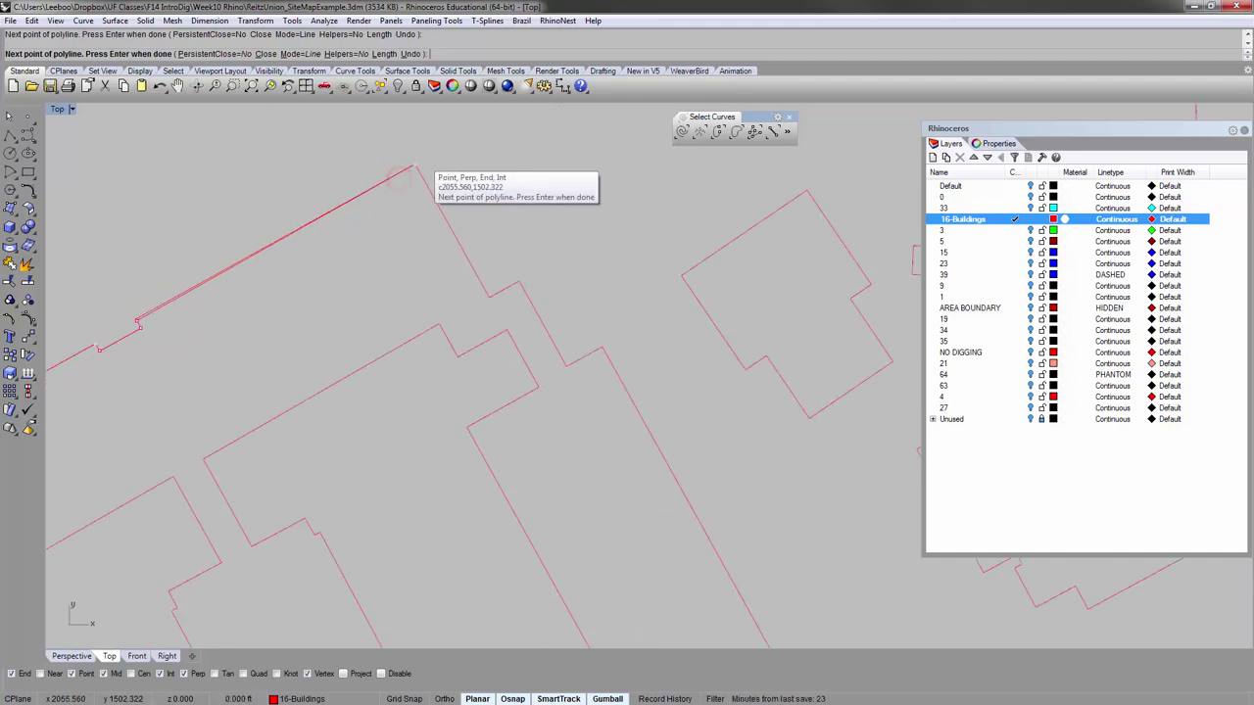
Continue the polyline through the two stepped jogs where the upper wing meets the long diagonal wing.
{"action": "left_click", "coordinate": [487, 294]}
{"action": "left_click", "coordinate": [518, 282]}
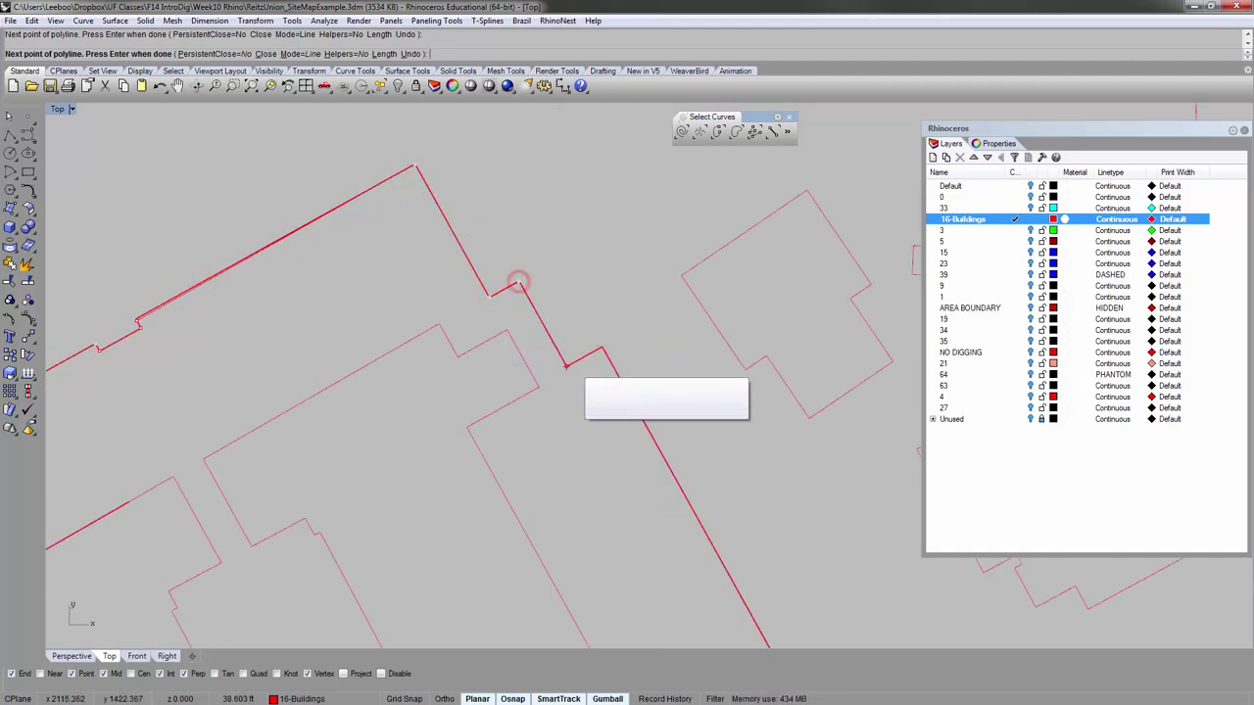
{"action": "left_click", "coordinate": [565, 367]}
{"action": "left_click", "coordinate": [604, 348]}
{"action": "right_click_drag", "start_coordinate": [633, 366], "coordinate": [583, 311]}
{"action": "scroll", "coordinate": [599, 343], "scroll_direction": "down", "scroll_amount": 3}
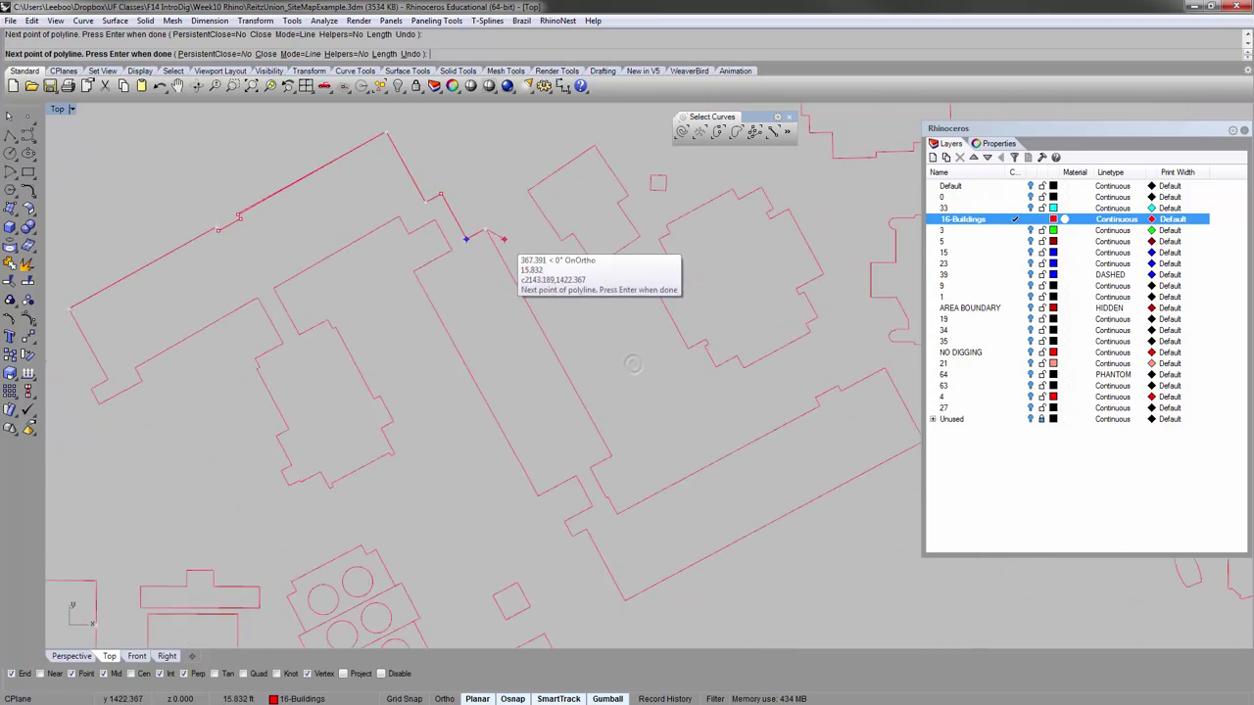
Trace the long diagonal wing's outer edge, its lower corner and the tiny notch to the lower wing's inner corner.
{"action": "scroll", "coordinate": [615, 460], "scroll_direction": "up", "scroll_amount": 2}
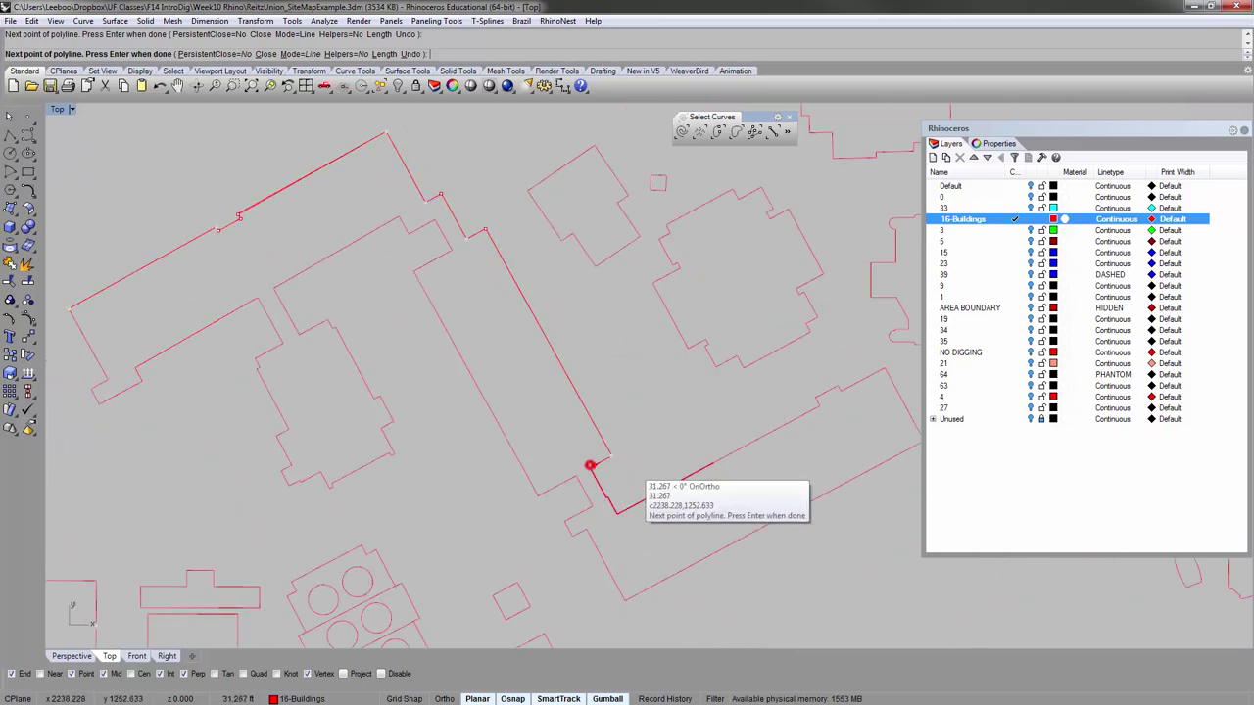
{"action": "scroll", "coordinate": [588, 466], "scroll_direction": "up", "scroll_amount": 3}
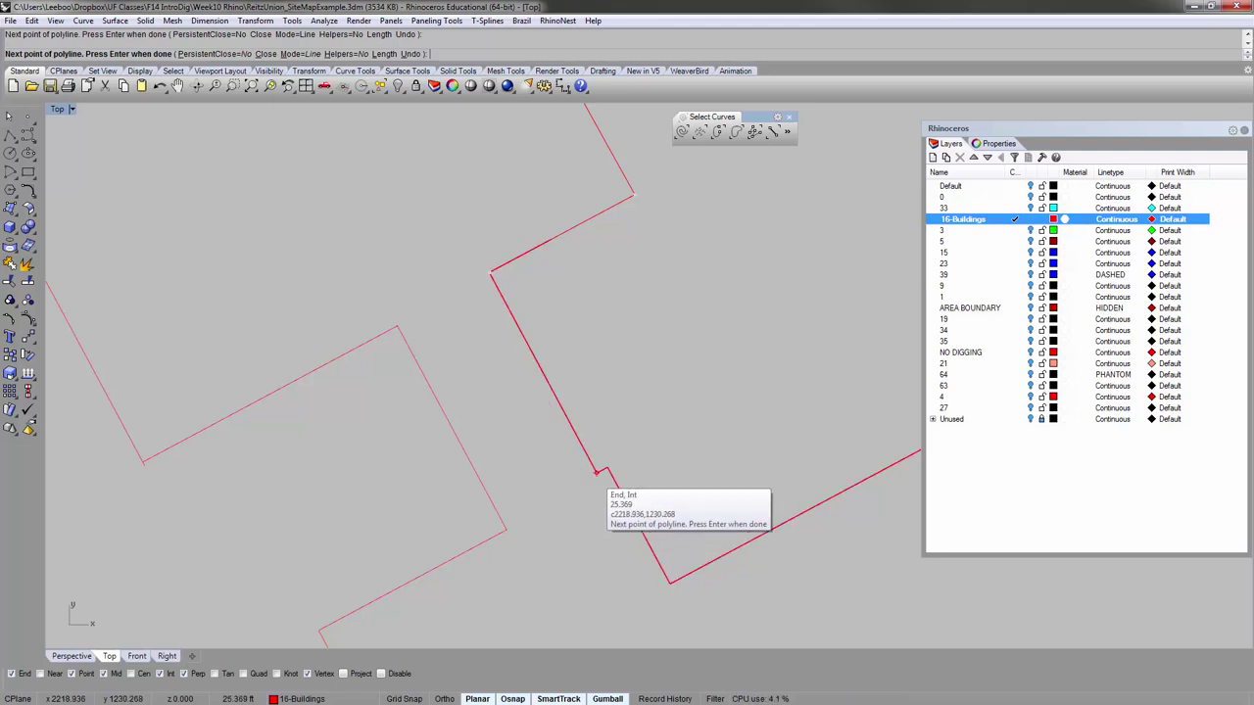
{"action": "left_click", "coordinate": [602, 470]}
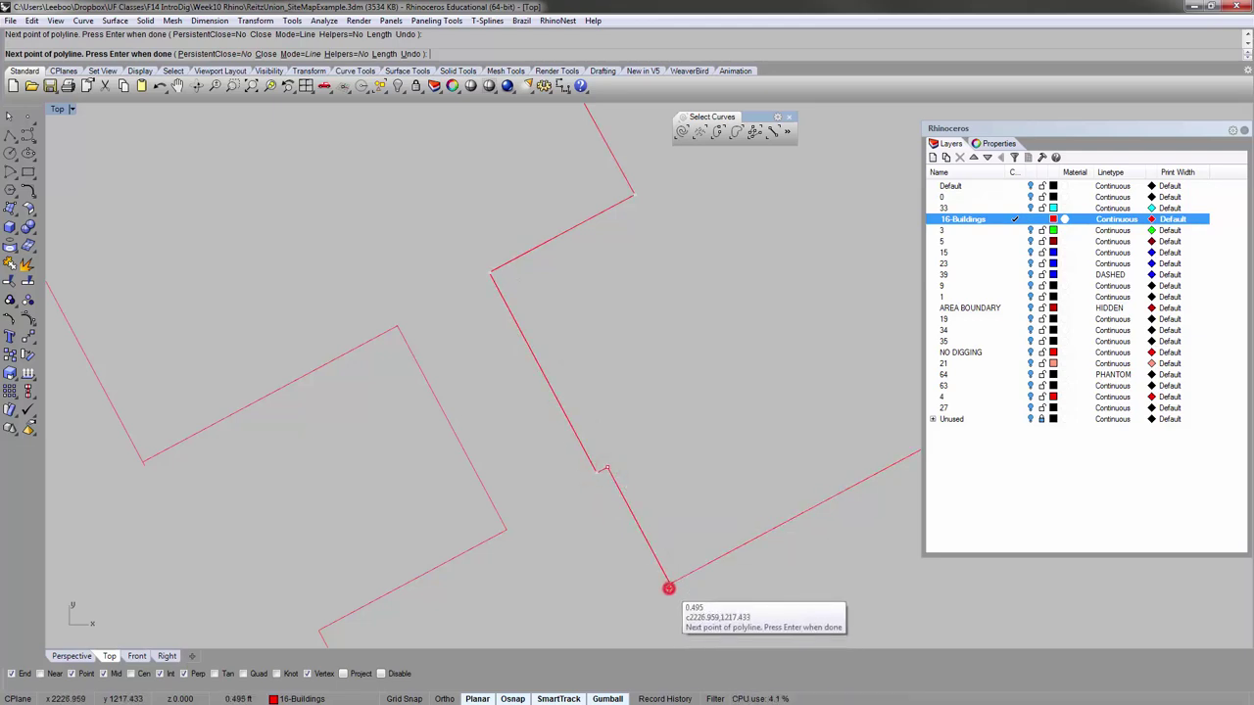
{"action": "left_click", "coordinate": [669, 582]}
Trace the lower wing's long inner edge through its small projection, and leave only the End and Point object snaps on.
{"action": "scroll", "coordinate": [406, 434], "scroll_direction": "down", "scroll_amount": 2}
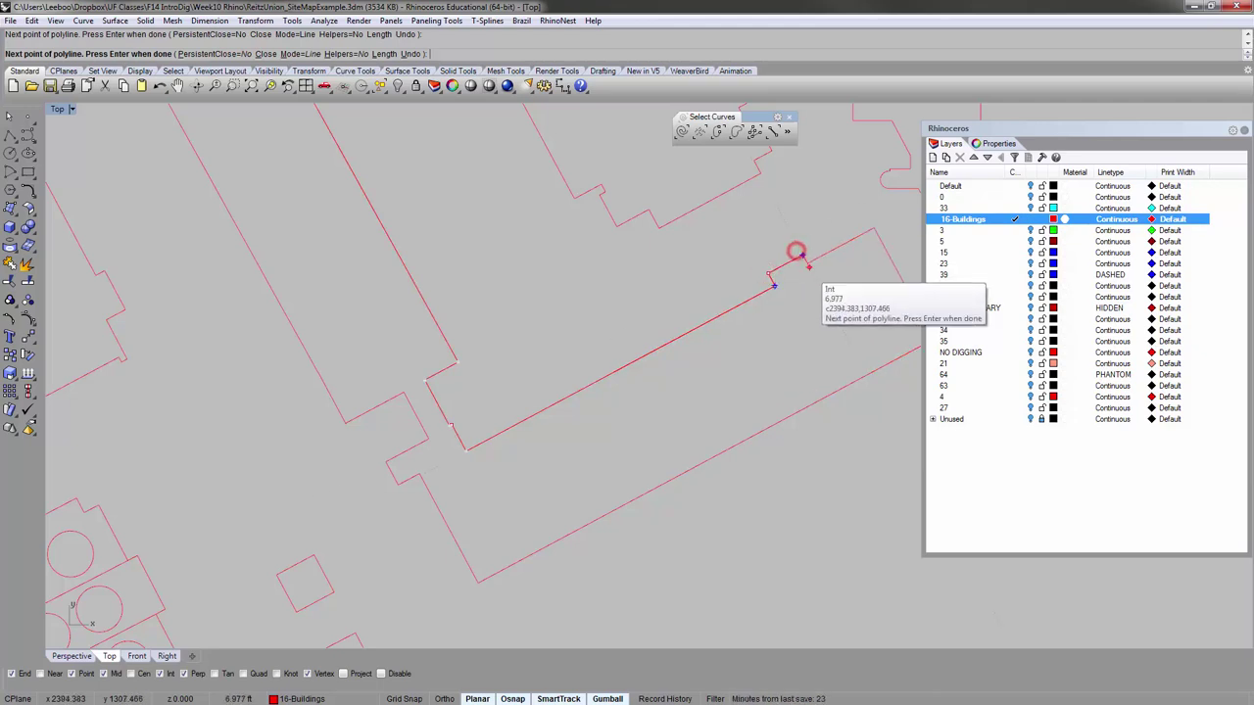
{"action": "left_click", "coordinate": [772, 278]}
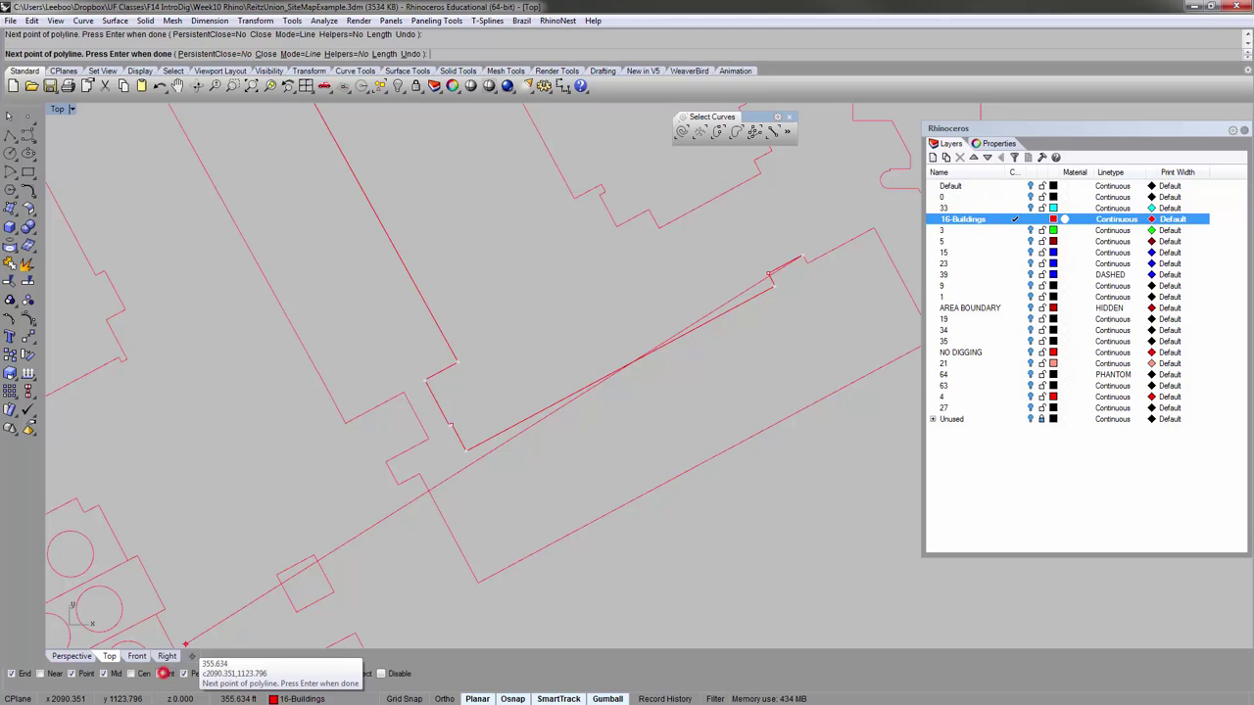
{"action": "left_click", "coordinate": [187, 674]}
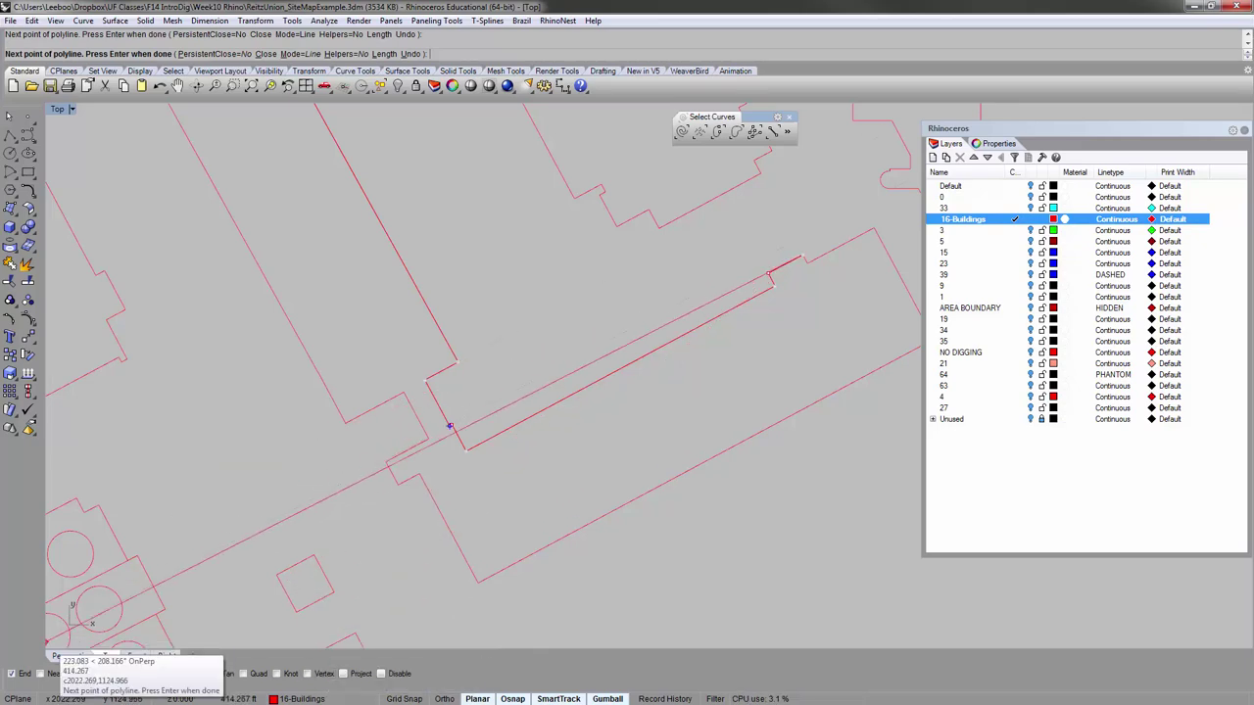
{"action": "scroll", "coordinate": [607, 359], "scroll_direction": "down", "scroll_amount": 5}
{"action": "scroll", "coordinate": [660, 348], "scroll_direction": "up", "scroll_amount": 9}
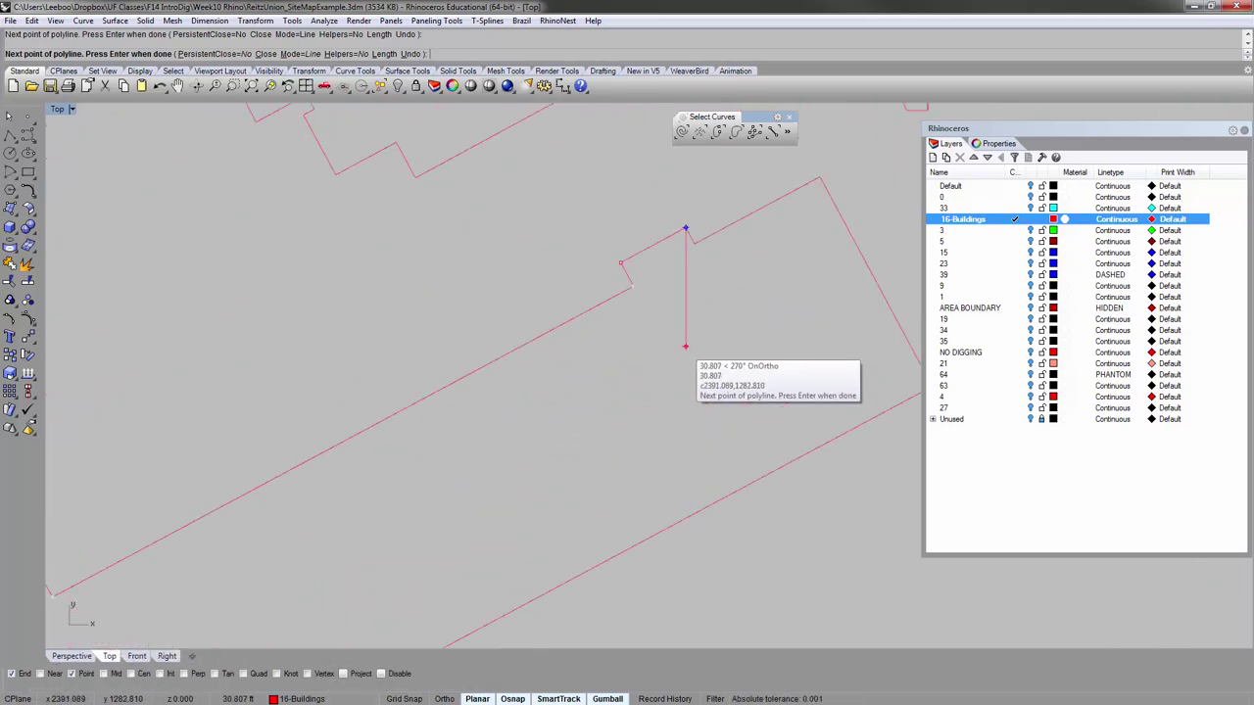
Trace around the lower wing's far eastern end and back along its long outer edge to its southern corner.
{"action": "scroll", "coordinate": [683, 325], "scroll_direction": "down", "scroll_amount": 5}
{"action": "left_click", "coordinate": [753, 247]}
{"action": "left_click", "coordinate": [812, 357]}
{"action": "scroll", "coordinate": [812, 357], "scroll_direction": "down", "scroll_amount": 8}
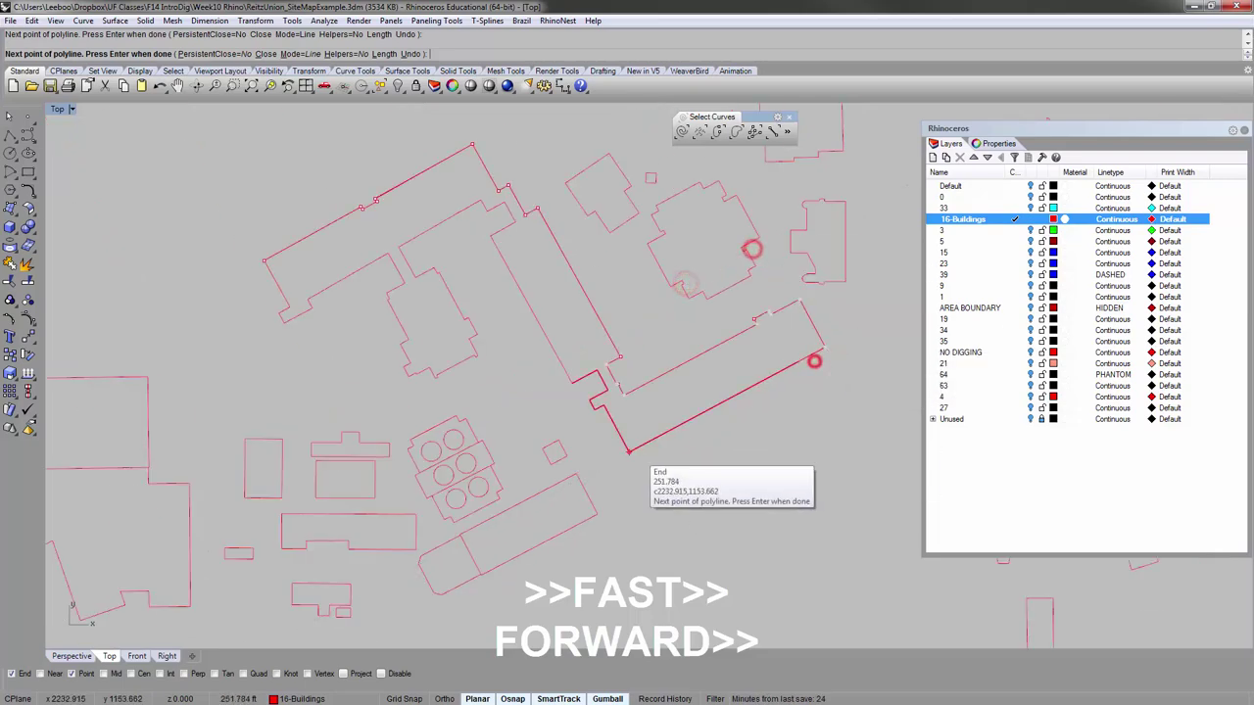
{"action": "left_click", "coordinate": [629, 451]}
Trace the connector between the lower and diagonal wings, and follow the diagonal wing's inner edge up to its upper jog.
{"action": "scroll", "coordinate": [606, 403], "scroll_direction": "up", "scroll_amount": 5}
{"action": "left_click", "coordinate": [607, 403]}
{"action": "left_click", "coordinate": [588, 414]}
{"action": "left_click", "coordinate": [577, 394]}
{"action": "left_click", "coordinate": [551, 305]}
{"action": "left_click", "coordinate": [595, 275]}
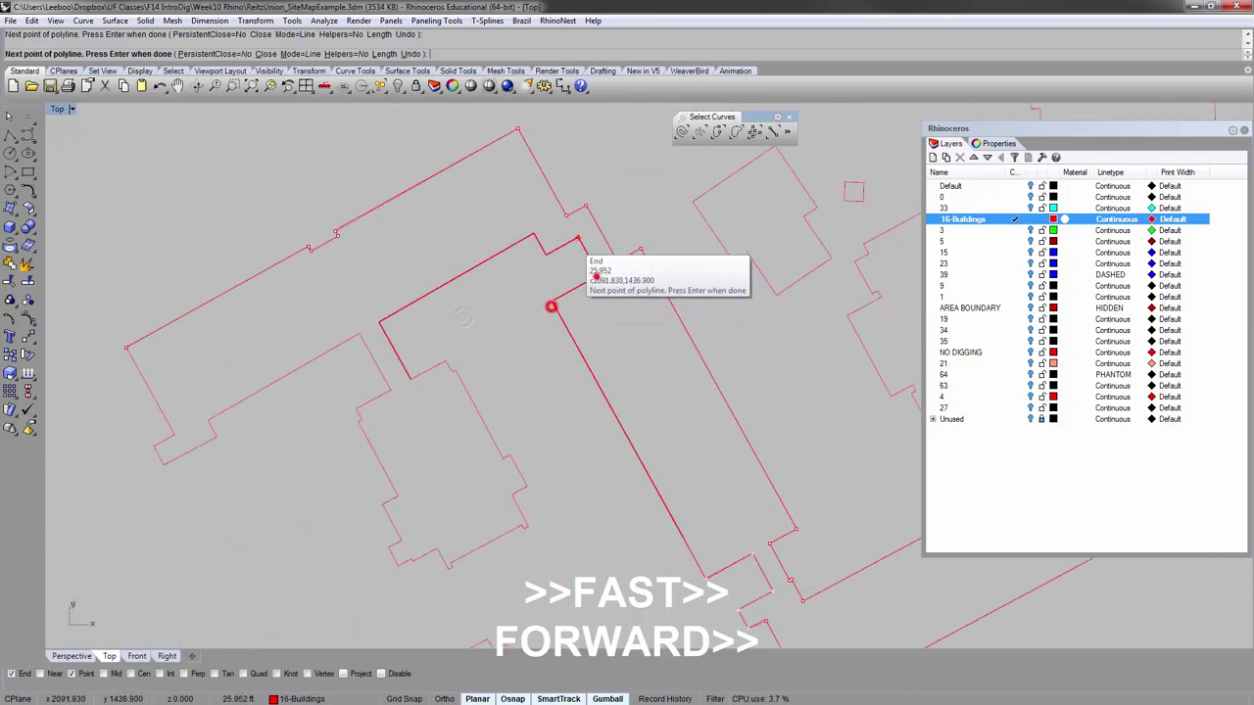
Trace the jog at the diagonal wing's upper end and the upper wing's inner edge to the attached smaller building.
{"action": "left_click", "coordinate": [571, 241]}
{"action": "left_click", "coordinate": [547, 258]}
{"action": "left_click", "coordinate": [533, 234]}
{"action": "left_click", "coordinate": [383, 326]}
{"action": "left_click", "coordinate": [412, 383]}
Trace the attached smaller building's upper corner and eastern side, including its small notches and stepped projection.
{"action": "left_click", "coordinate": [449, 355]}
{"action": "left_click", "coordinate": [450, 389]}
{"action": "left_click", "coordinate": [465, 380]}
{"action": "scroll", "coordinate": [465, 380], "scroll_direction": "down", "scroll_amount": 5}
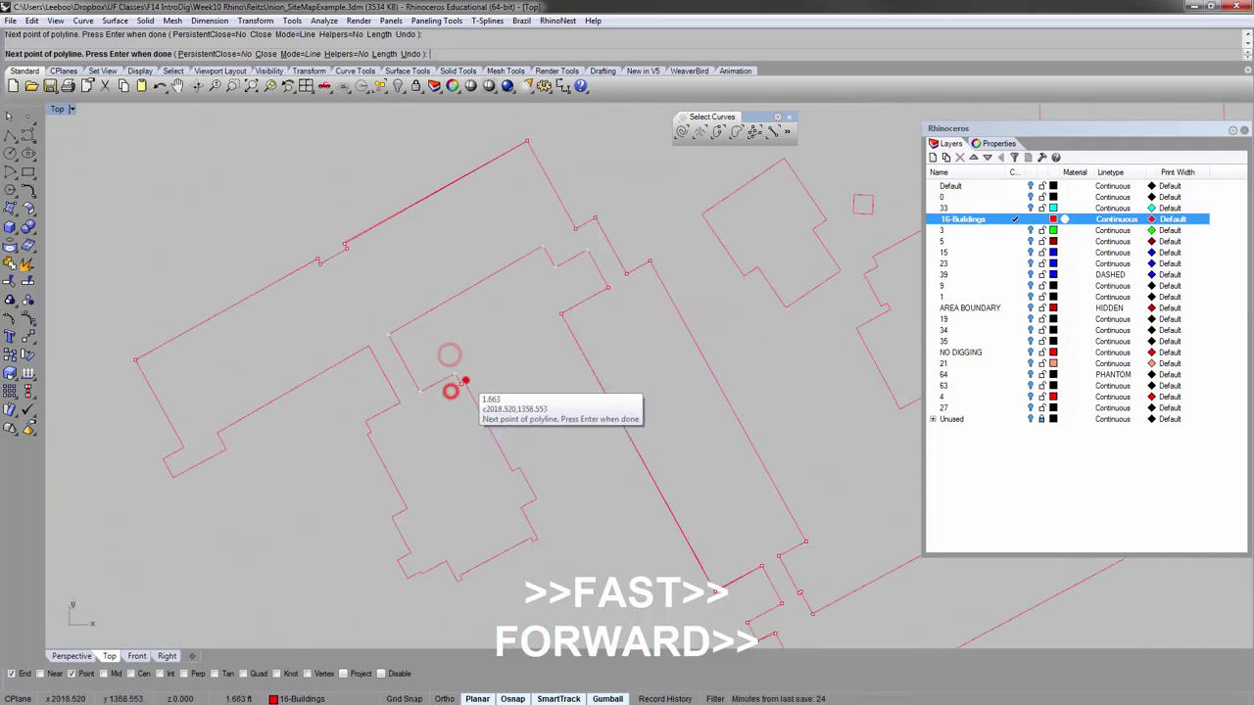
{"action": "left_click", "coordinate": [512, 440]}
{"action": "left_click", "coordinate": [540, 425]}
{"action": "left_click", "coordinate": [584, 516]}
{"action": "left_click", "coordinate": [542, 535]}
{"action": "left_click", "coordinate": [587, 542]}
{"action": "left_click", "coordinate": [567, 547]}
{"action": "left_click", "coordinate": [561, 532]}
{"action": "scroll", "coordinate": [686, 425], "scroll_direction": "down", "scroll_amount": 6}
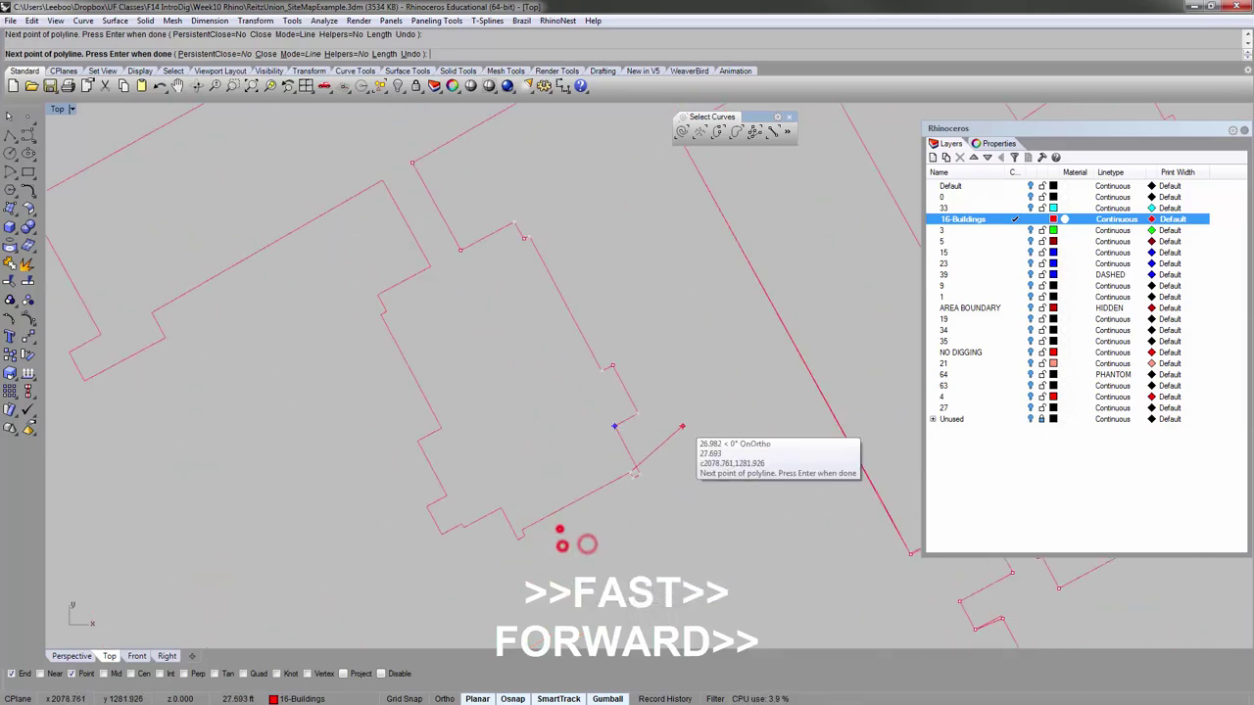
Trace the attached smaller building's lower edge through its notches and around its southwestern corner.
{"action": "scroll", "coordinate": [512, 570], "scroll_direction": "up", "scroll_amount": 6}
{"action": "left_click", "coordinate": [496, 507]}
{"action": "left_click", "coordinate": [500, 523]}
{"action": "left_click", "coordinate": [484, 532]}
{"action": "left_click", "coordinate": [444, 461]}
{"action": "left_click", "coordinate": [272, 456]}
{"action": "left_click", "coordinate": [318, 430]}
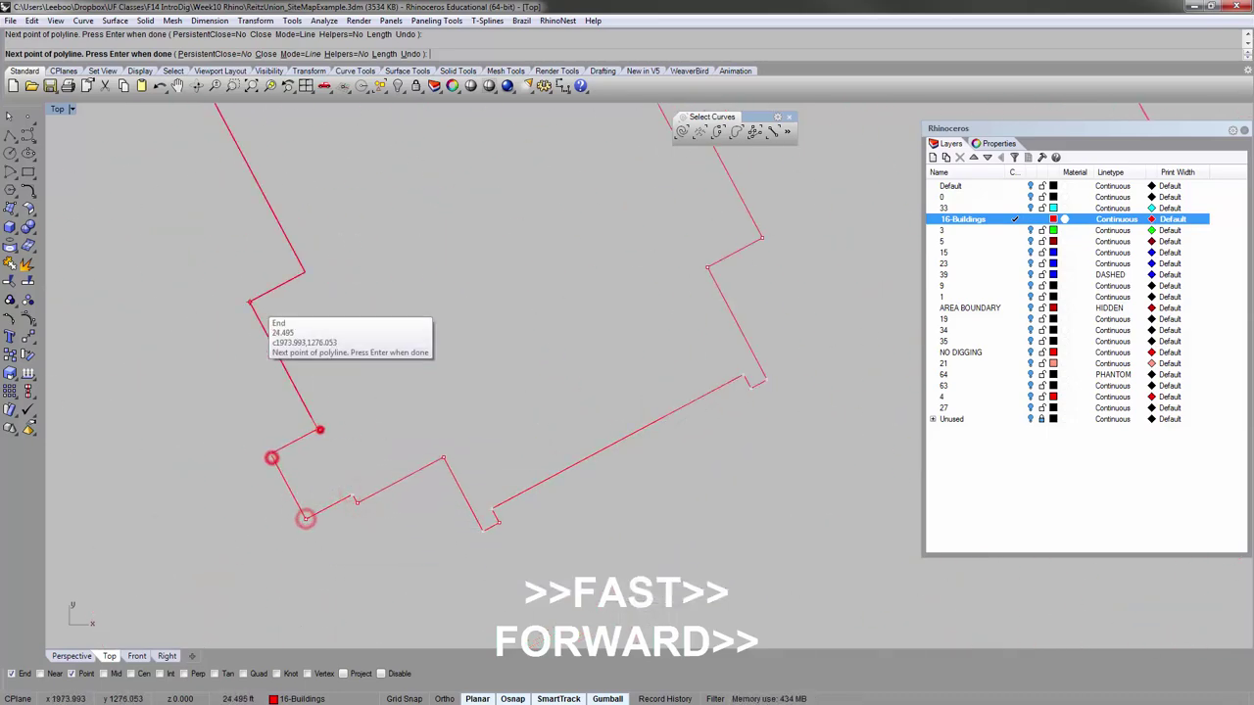
Trace the attached building's western side and its small notches up to the inner corner of the upper-left wing.
{"action": "left_click", "coordinate": [247, 301]}
{"action": "left_click", "coordinate": [305, 272]}
{"action": "scroll", "coordinate": [544, 485], "scroll_direction": "down", "scroll_amount": 7}
{"action": "scroll", "coordinate": [456, 377], "scroll_direction": "up", "scroll_amount": 6}
{"action": "left_click", "coordinate": [478, 362]}
{"action": "left_click", "coordinate": [493, 359]}
{"action": "left_click", "coordinate": [475, 334]}
{"action": "left_click", "coordinate": [556, 290]}
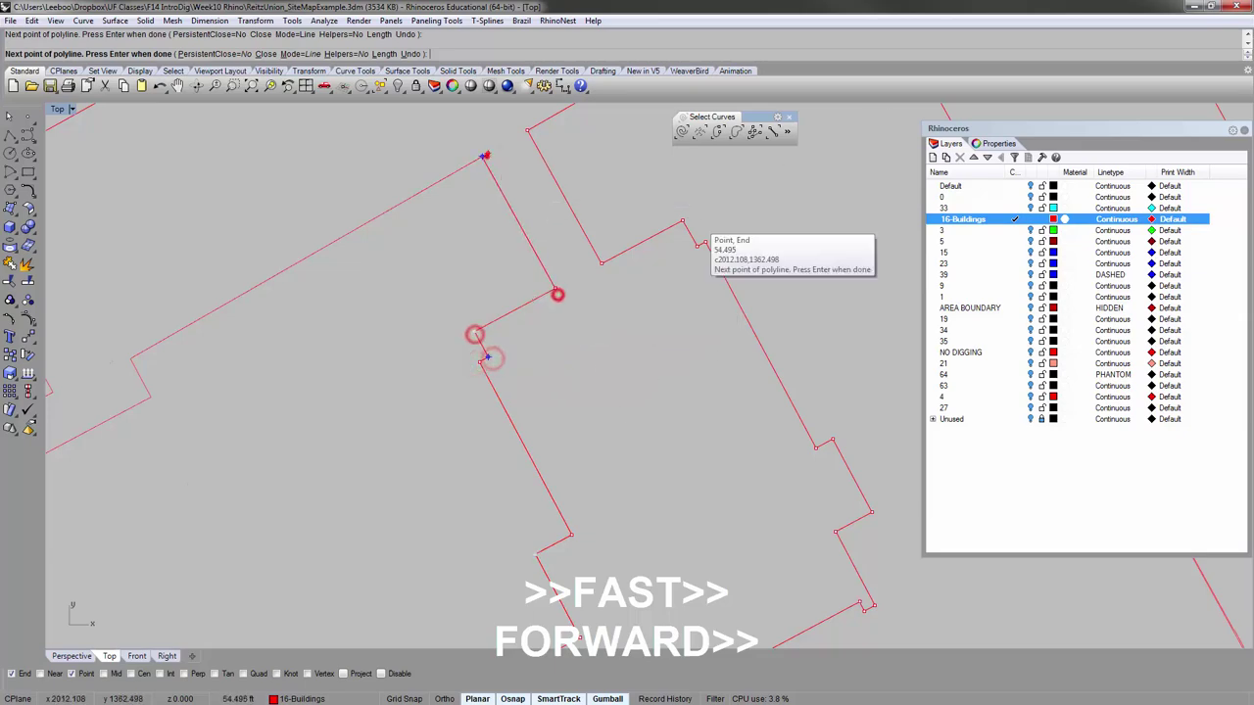
{"action": "left_click", "coordinate": [484, 158]}
Trace the upper-left wing's lower edge and end projection, and close the polyline at its starting corner.
{"action": "scroll", "coordinate": [432, 289], "scroll_direction": "down", "scroll_amount": 6}
{"action": "left_click", "coordinate": [274, 328]}
{"action": "left_click", "coordinate": [285, 349]}
{"action": "left_click", "coordinate": [217, 384]}
{"action": "left_click", "coordinate": [202, 359]}
{"action": "left_click", "coordinate": [171, 235]}
{"action": "scroll", "coordinate": [203, 461], "scroll_direction": "down", "scroll_amount": 6}
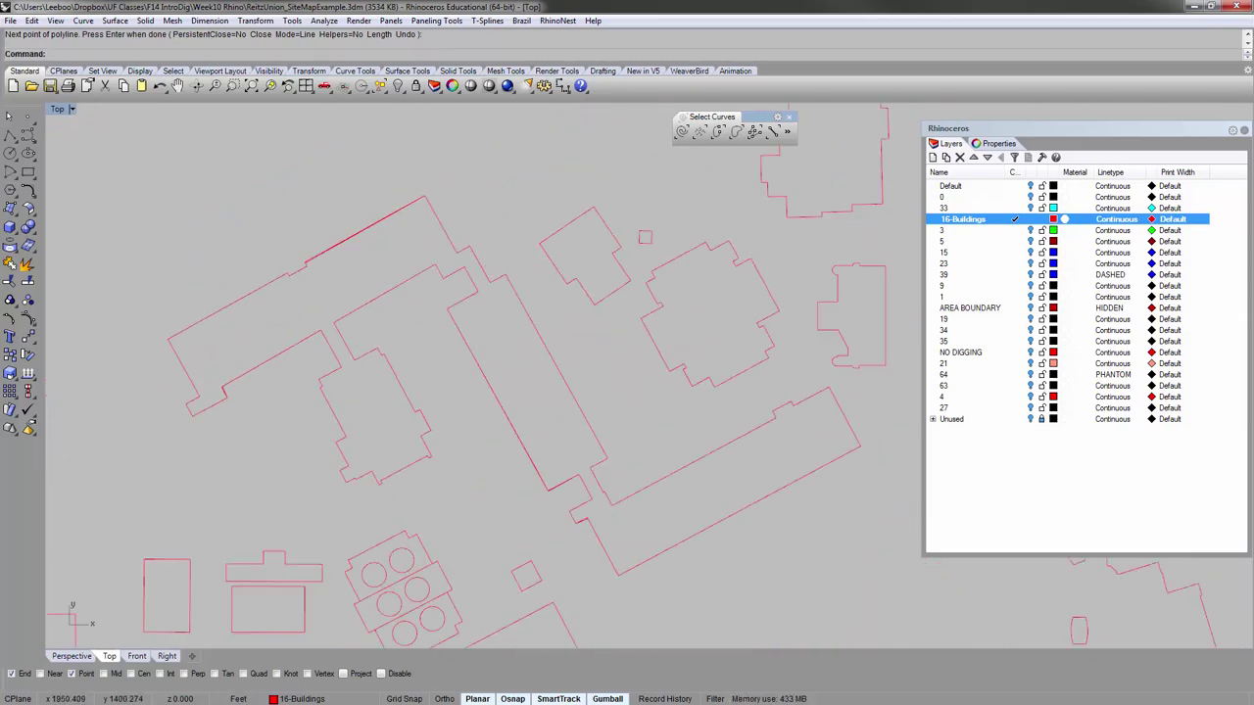
Select the retraced closed McCarty Hall polyline from among the overlapping old outline curves.
{"action": "scroll", "coordinate": [274, 272], "scroll_direction": "down", "scroll_amount": 2}
{"action": "left_click", "coordinate": [297, 276]}
{"action": "left_click", "coordinate": [334, 310]}
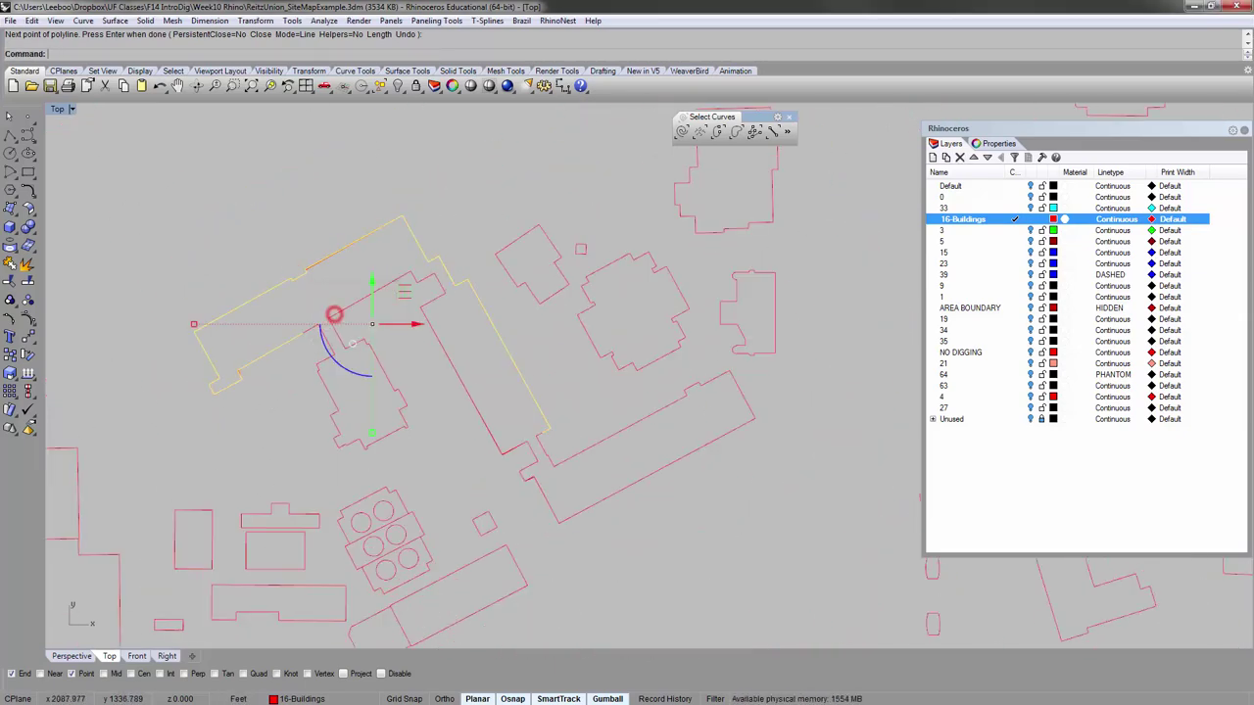
{"action": "left_click", "coordinate": [425, 368]}
{"action": "left_click", "coordinate": [361, 300]}
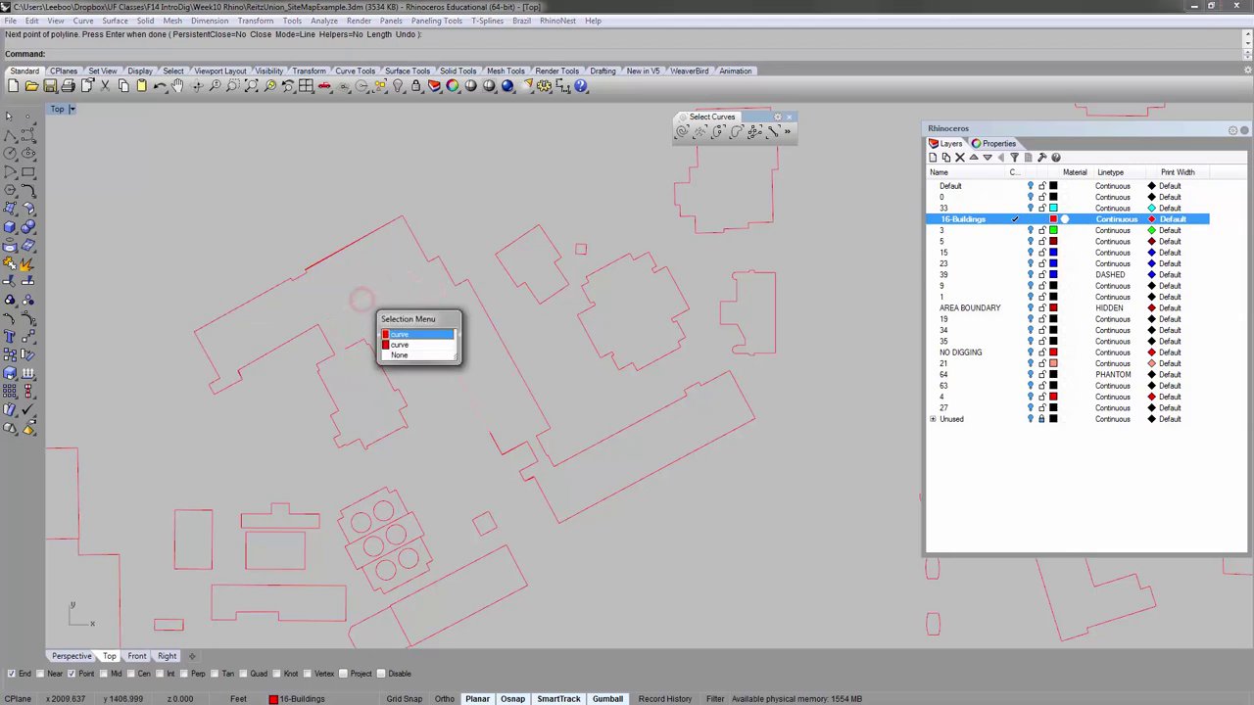
{"action": "left_click", "coordinate": [399, 344]}
{"action": "left_click", "coordinate": [399, 344]}
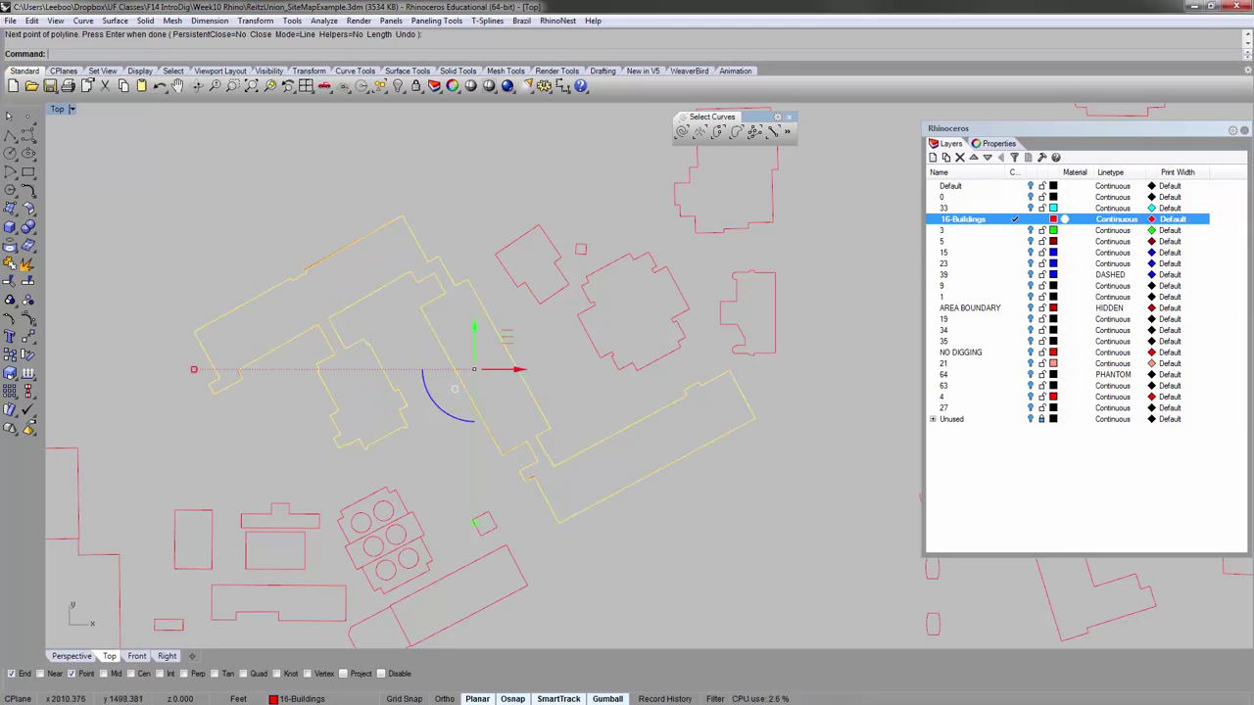
Turn on the retraced polyline's control points and snap the misplaced vertex at the upper-left wing's notch onto the original outline's corner.
{"action": "scroll", "coordinate": [196, 333], "scroll_direction": "up", "scroll_amount": 6}
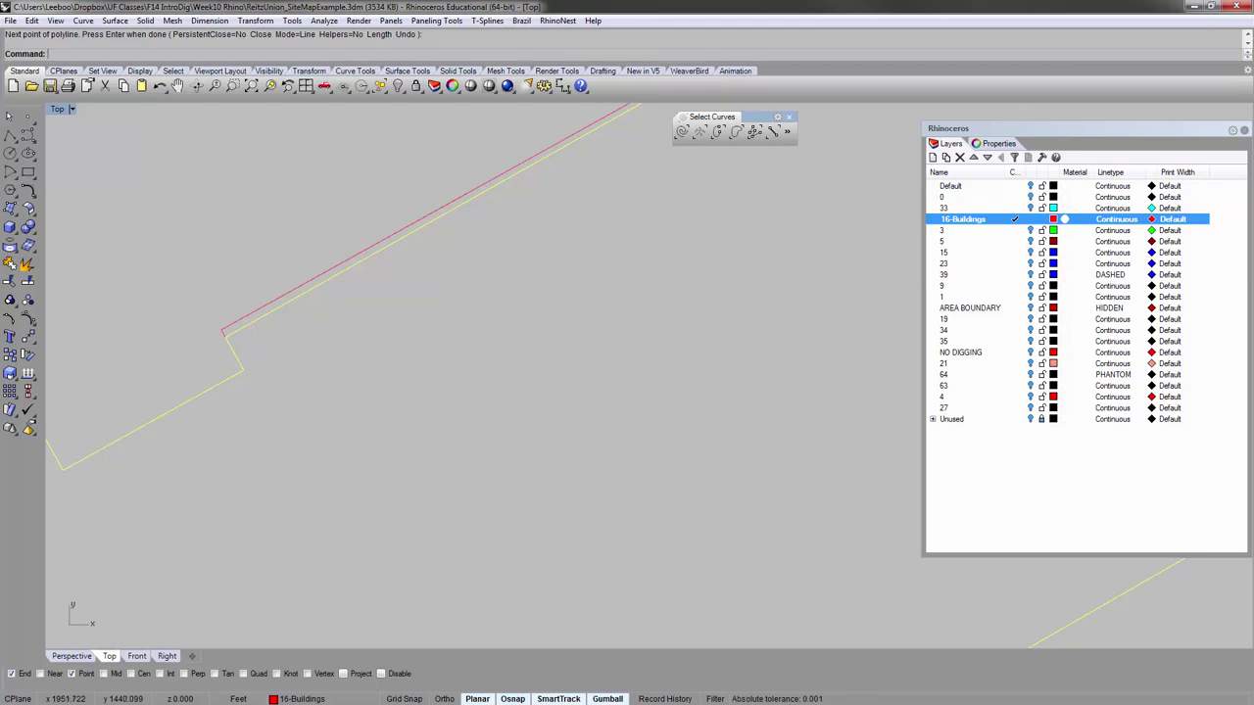
{"action": "key", "text": "F10"}
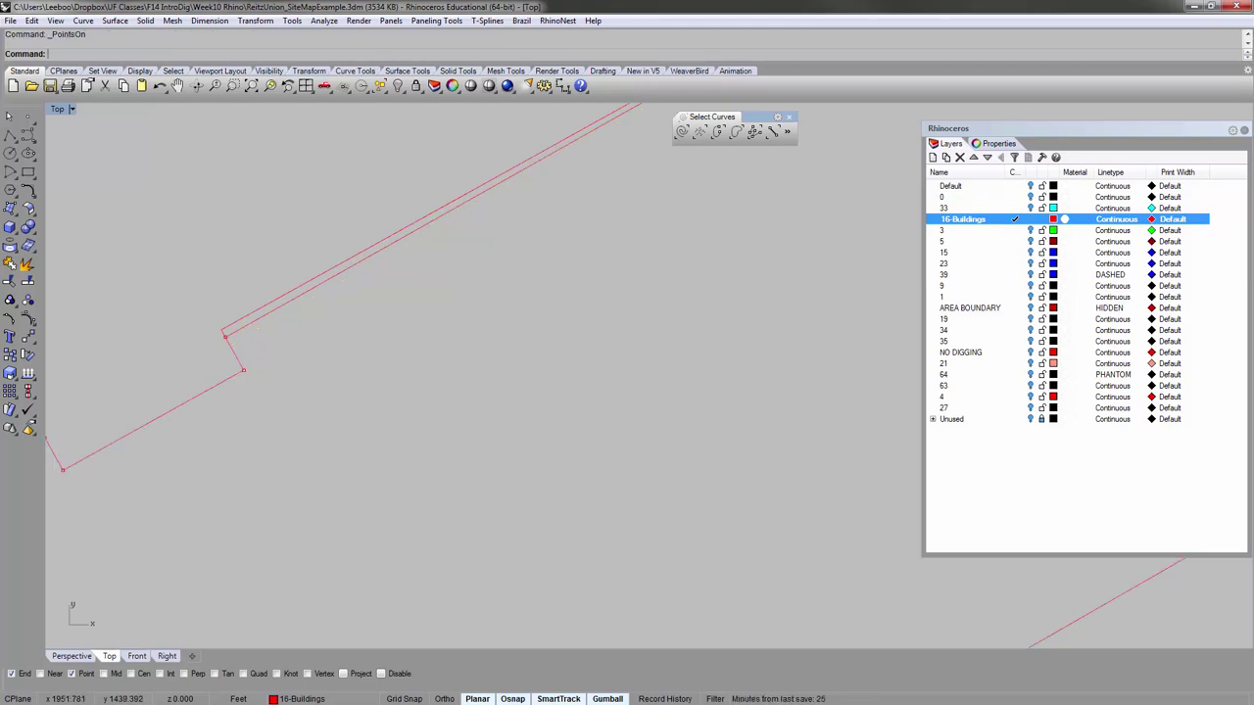
{"action": "scroll", "coordinate": [186, 324], "scroll_direction": "up", "scroll_amount": 3}
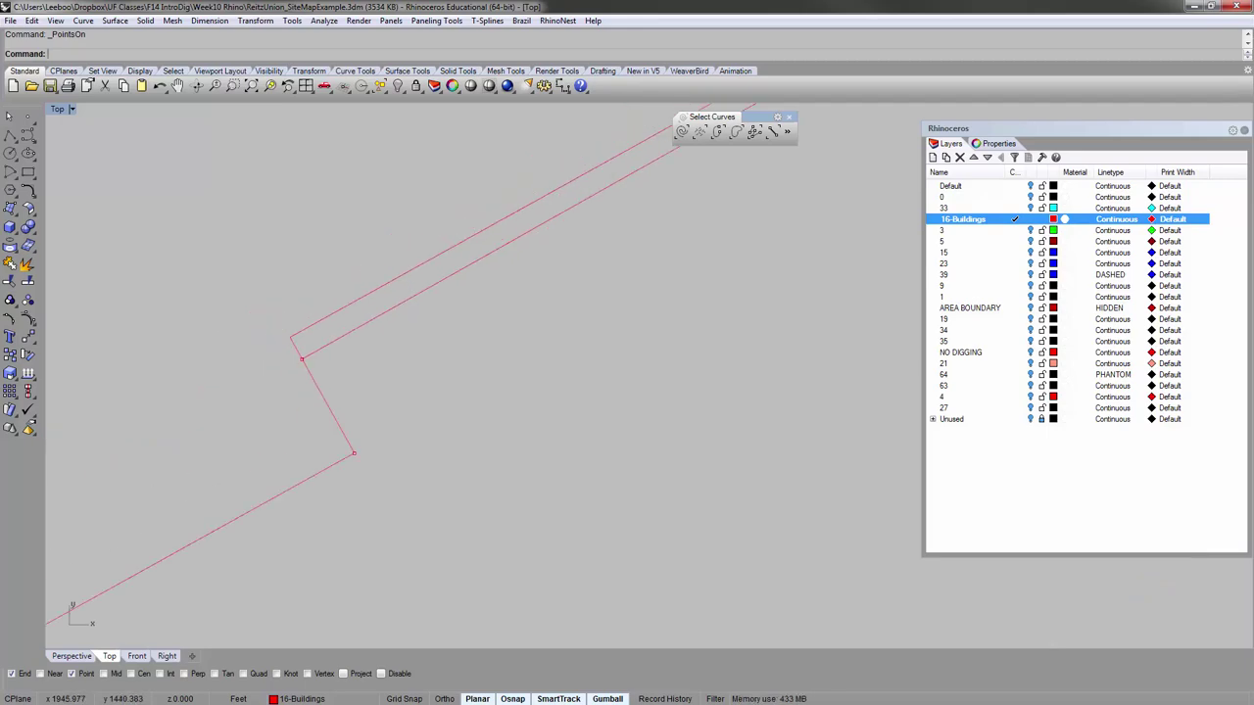
{"action": "left_click", "coordinate": [302, 359]}
{"action": "left_click_drag", "start_coordinate": [302, 359], "coordinate": [290, 338]}
{"action": "scroll", "coordinate": [291, 338], "scroll_direction": "down", "scroll_amount": 6}
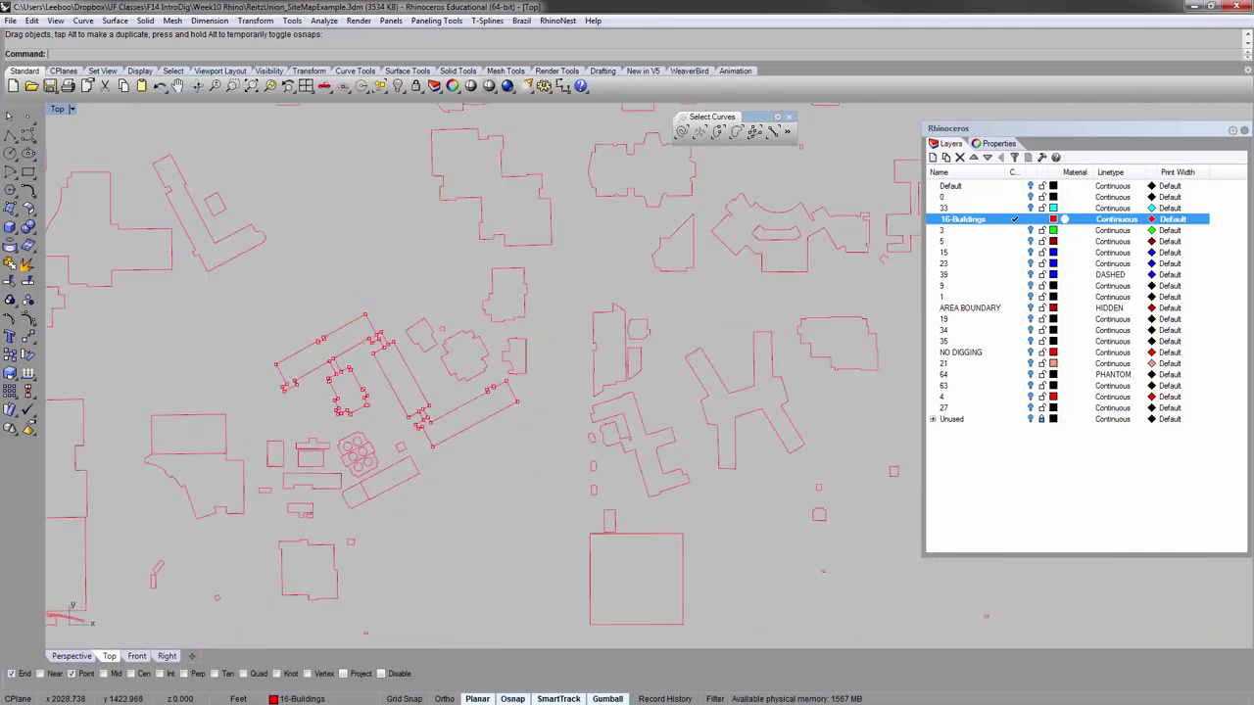
{"action": "key", "text": "Escape"}
Select the corrected McCarty Hall polyline to check that it forms one continuous outline around all wings.
{"action": "scroll", "coordinate": [361, 349], "scroll_direction": "up", "scroll_amount": 10}
{"action": "scroll", "coordinate": [360, 350], "scroll_direction": "down", "scroll_amount": 6}
{"action": "scroll", "coordinate": [361, 350], "scroll_direction": "up", "scroll_amount": 2}
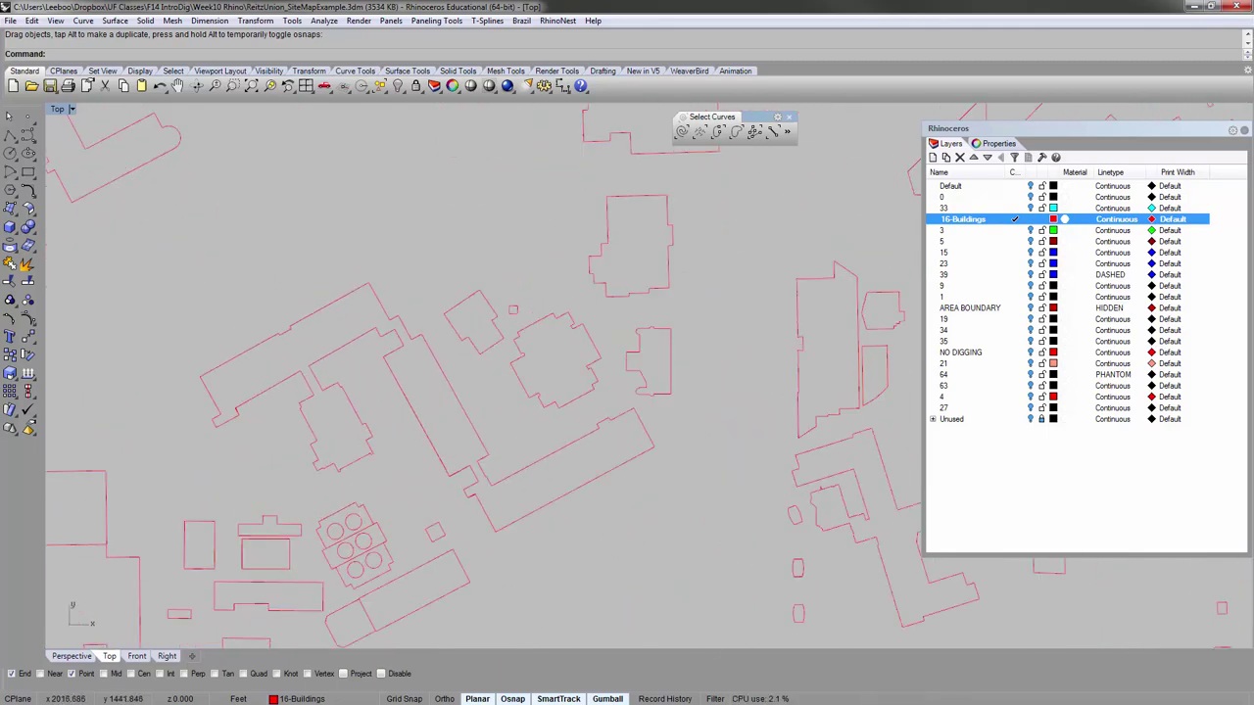
{"action": "left_click", "coordinate": [333, 302]}
{"action": "left_click", "coordinate": [378, 335]}
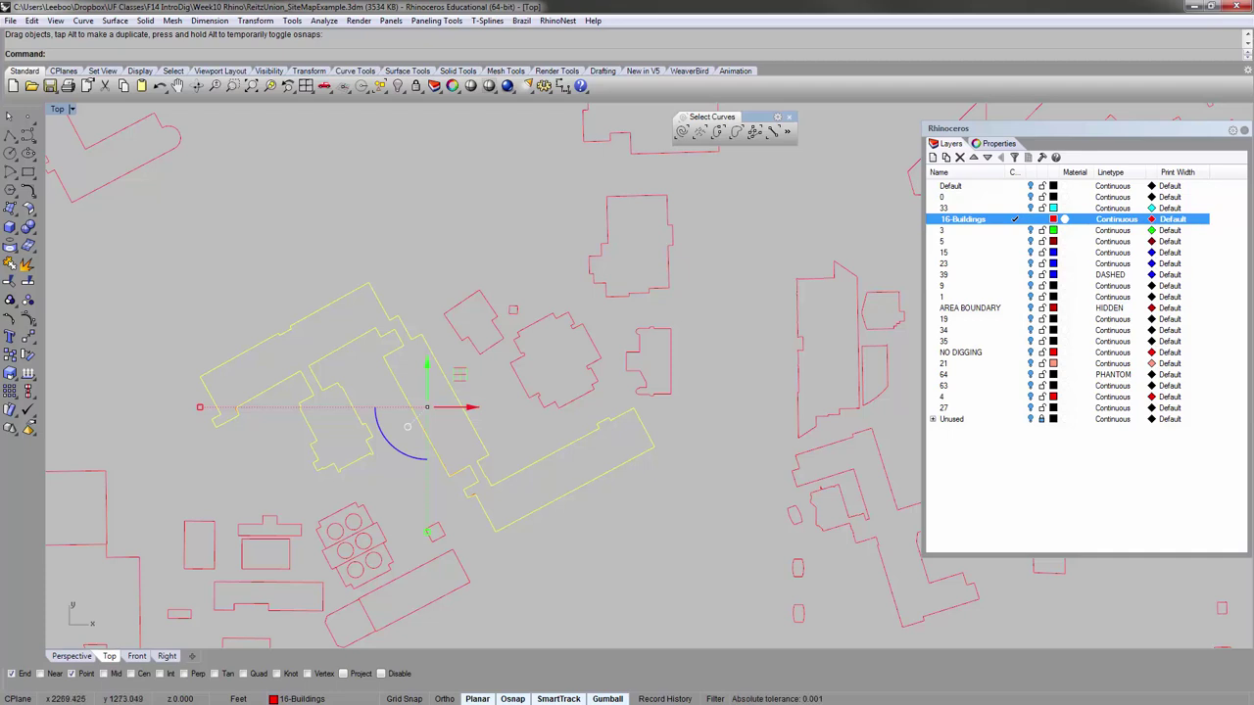
{"action": "left_click", "coordinate": [285, 255]}
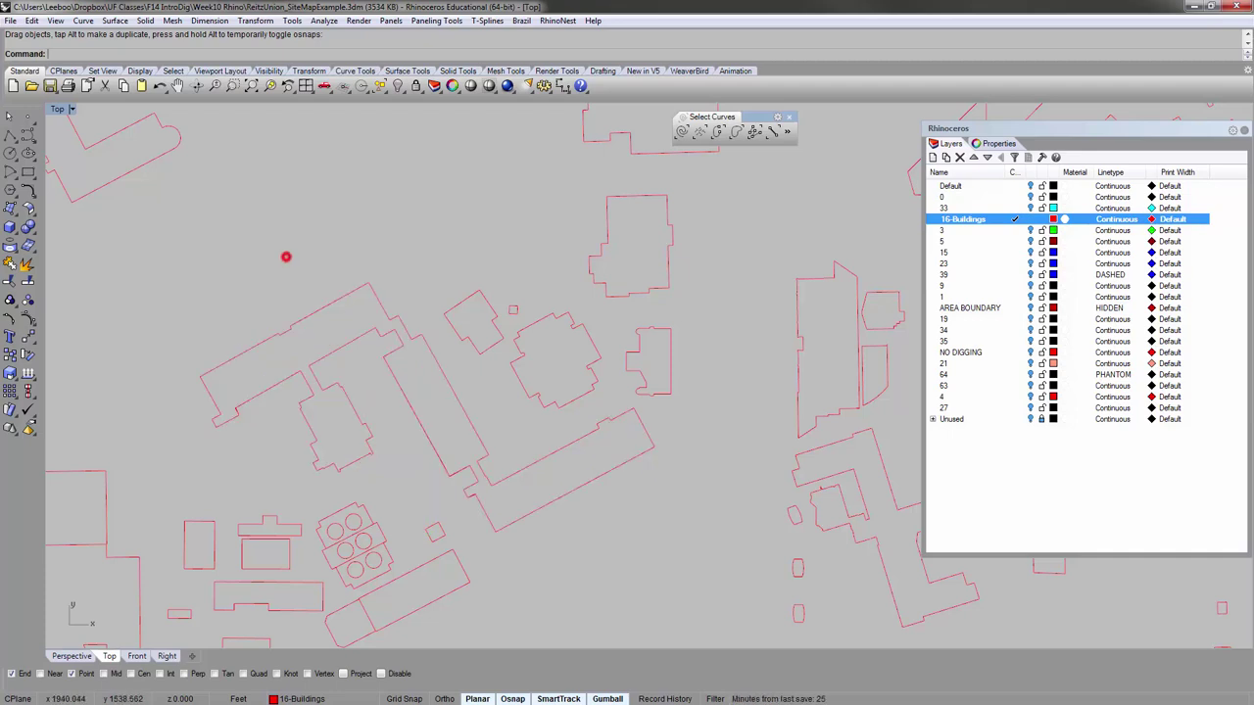
Delete the old outline pieces around the attached smaller building and at the inner corner of the lower-right wing.
{"action": "right_click_drag", "start_coordinate": [285, 256], "coordinate": [359, 217]}
{"action": "left_click_drag", "start_coordinate": [217, 173], "coordinate": [510, 461]}
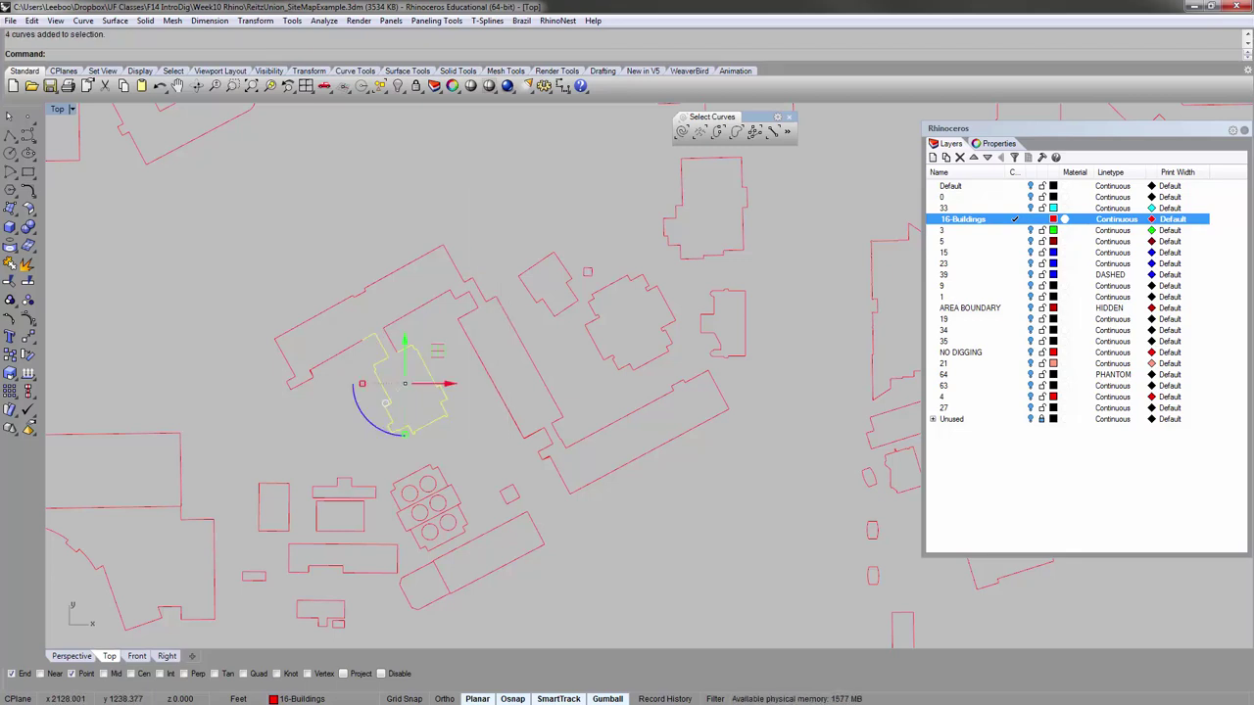
{"action": "key", "text": "Escape"}
{"action": "left_click_drag", "start_coordinate": [229, 202], "coordinate": [556, 453]}
{"action": "key", "text": "Delete"}
{"action": "right_click_drag", "start_coordinate": [435, 384], "coordinate": [324, 365]}
{"action": "left_click_drag", "start_coordinate": [395, 340], "coordinate": [518, 490]}
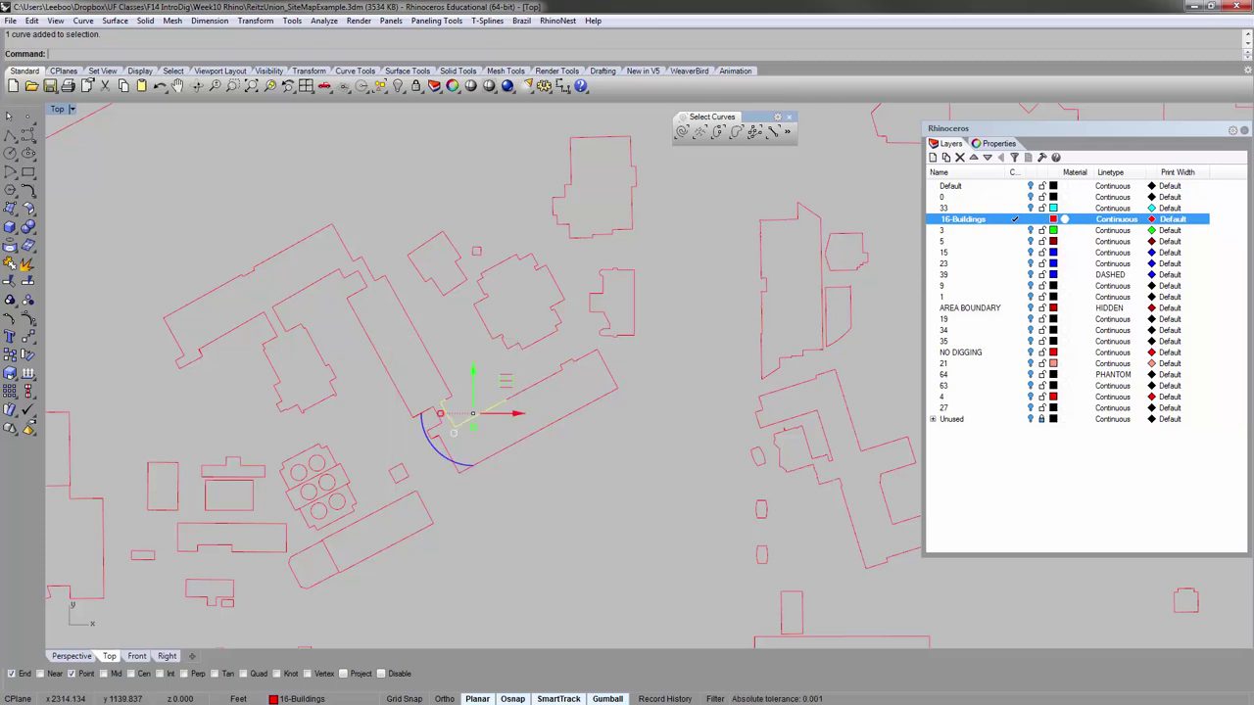
{"action": "key", "text": "Delete"}
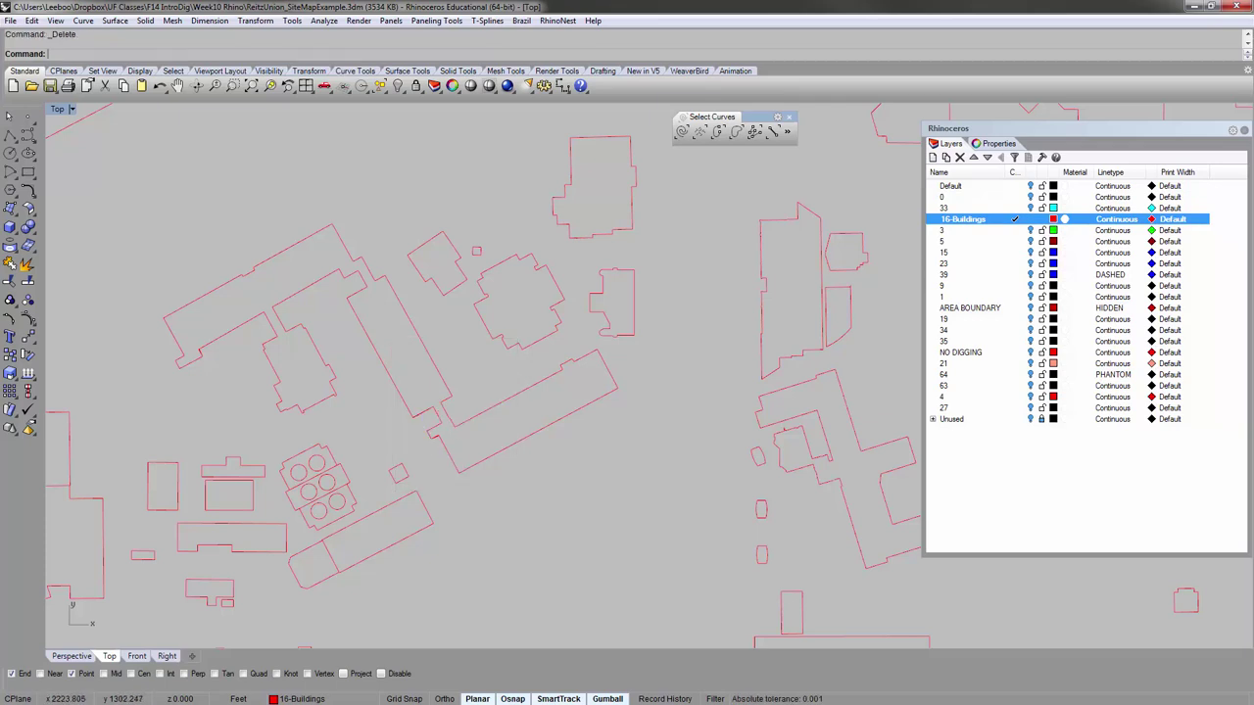
Select the retraced McCarty Hall polyline and move it 100 feet in the positive Y direction, off the old outline.
{"action": "right_click_drag", "start_coordinate": [375, 333], "coordinate": [452, 352]}
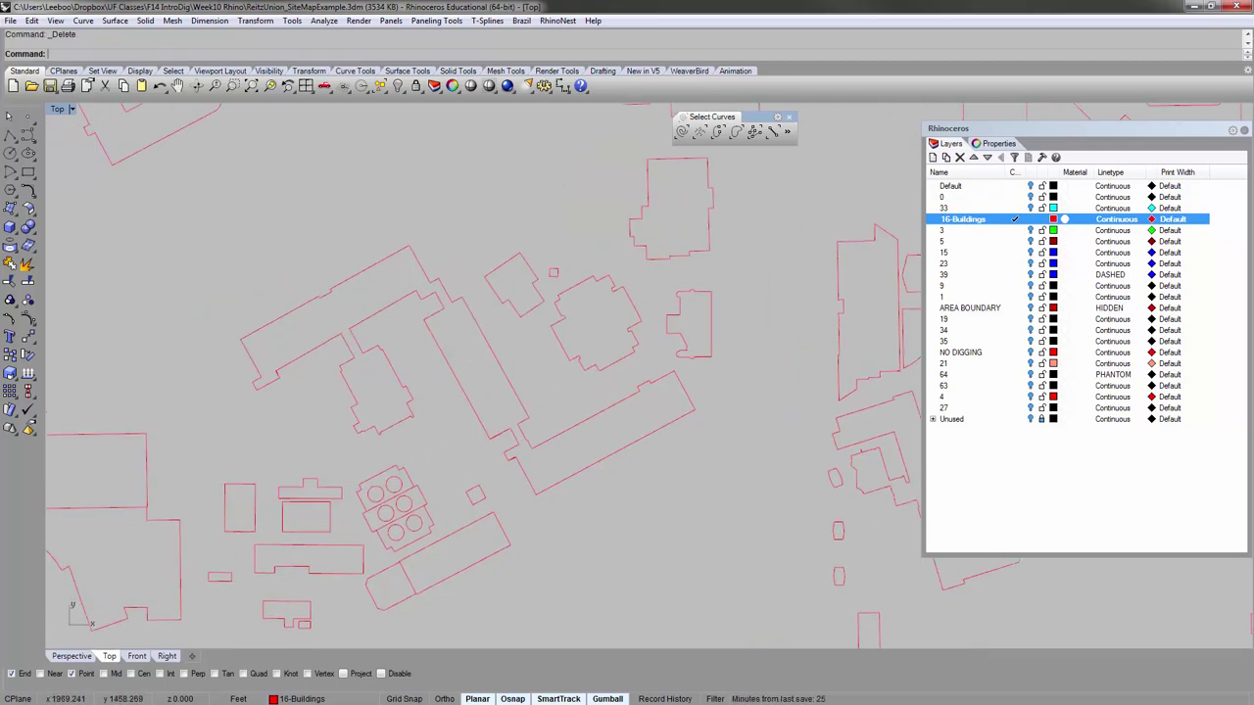
{"action": "right_click_drag", "start_coordinate": [328, 267], "coordinate": [348, 277]}
{"action": "left_click", "coordinate": [372, 289]}
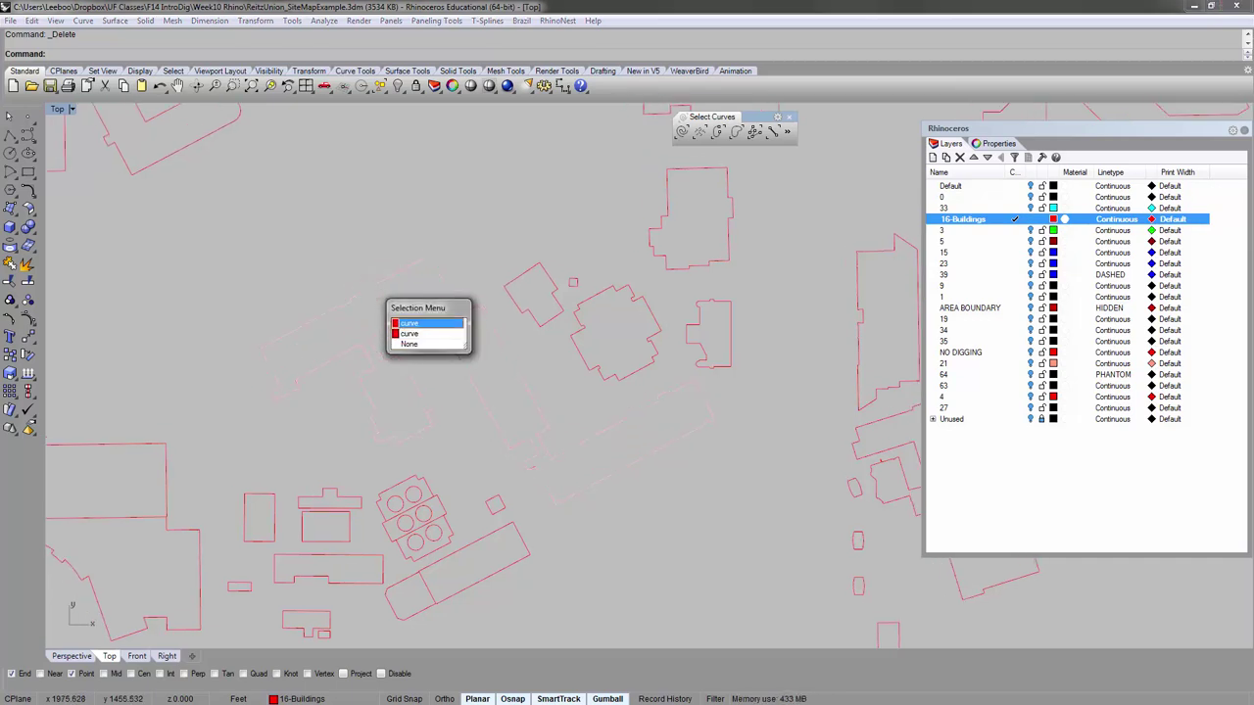
{"action": "left_click", "coordinate": [428, 323]}
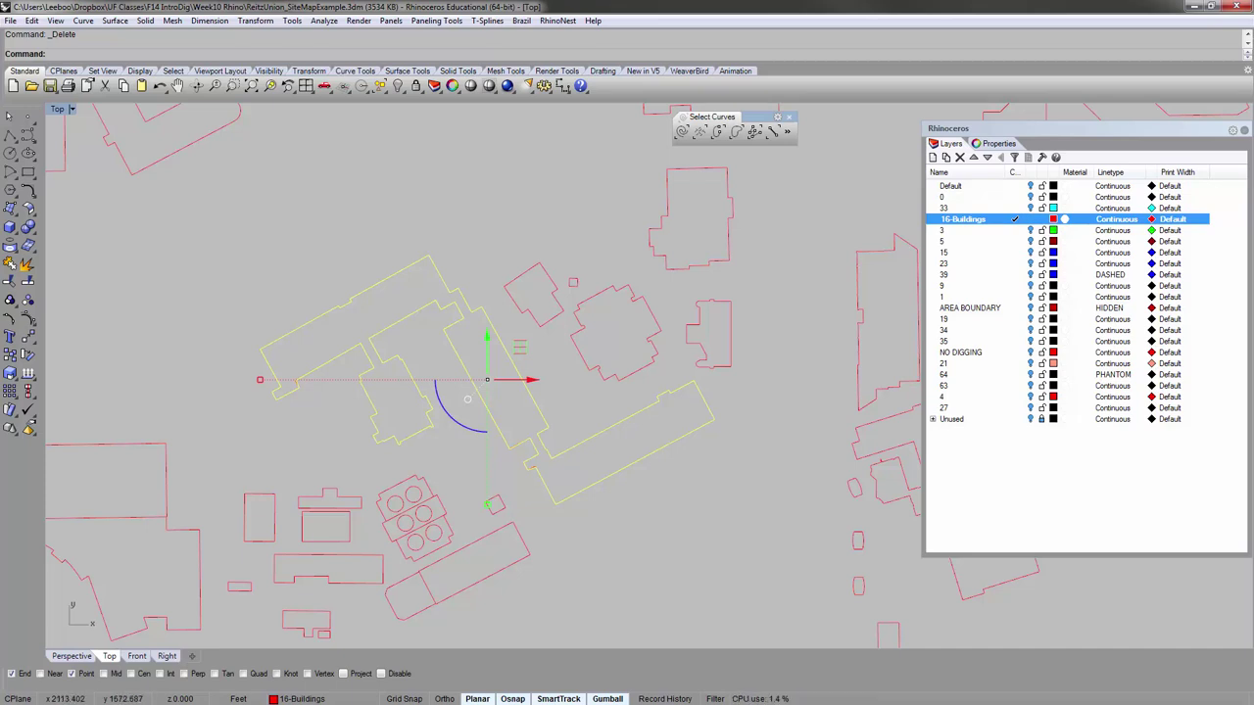
{"action": "right_click_drag", "start_coordinate": [499, 108], "coordinate": [471, 151]}
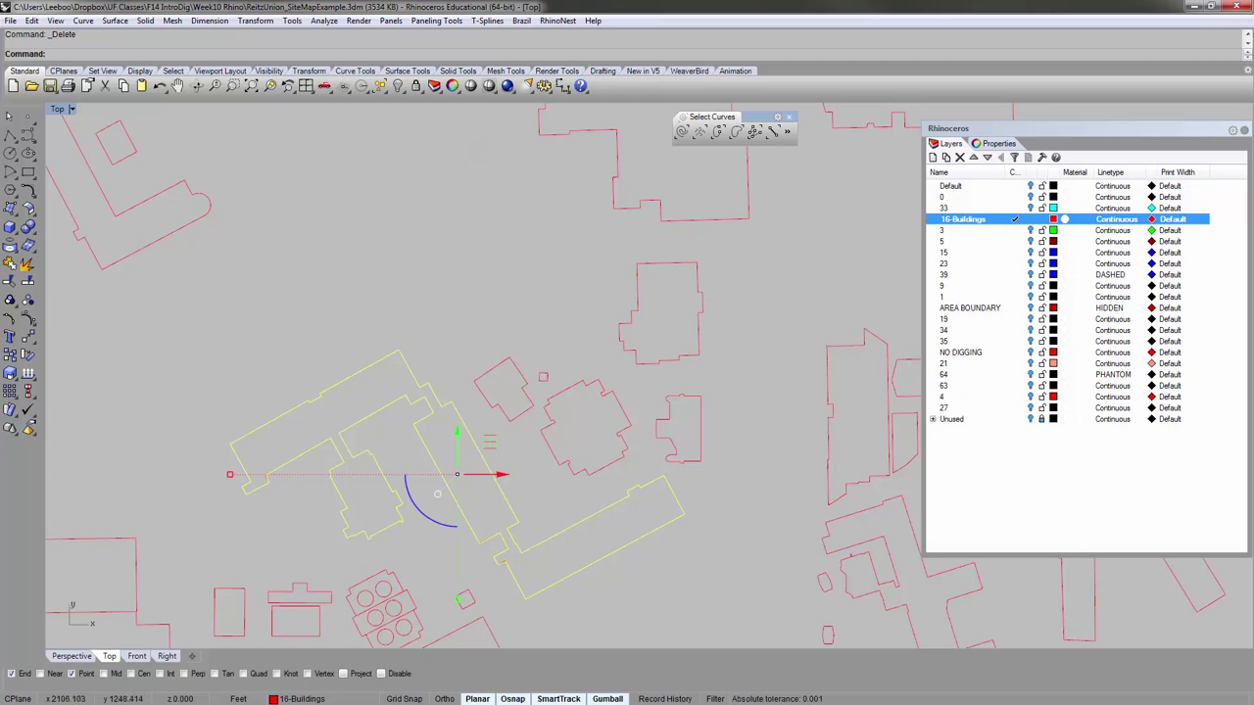
{"action": "right_click_drag", "start_coordinate": [431, 563], "coordinate": [434, 490]}
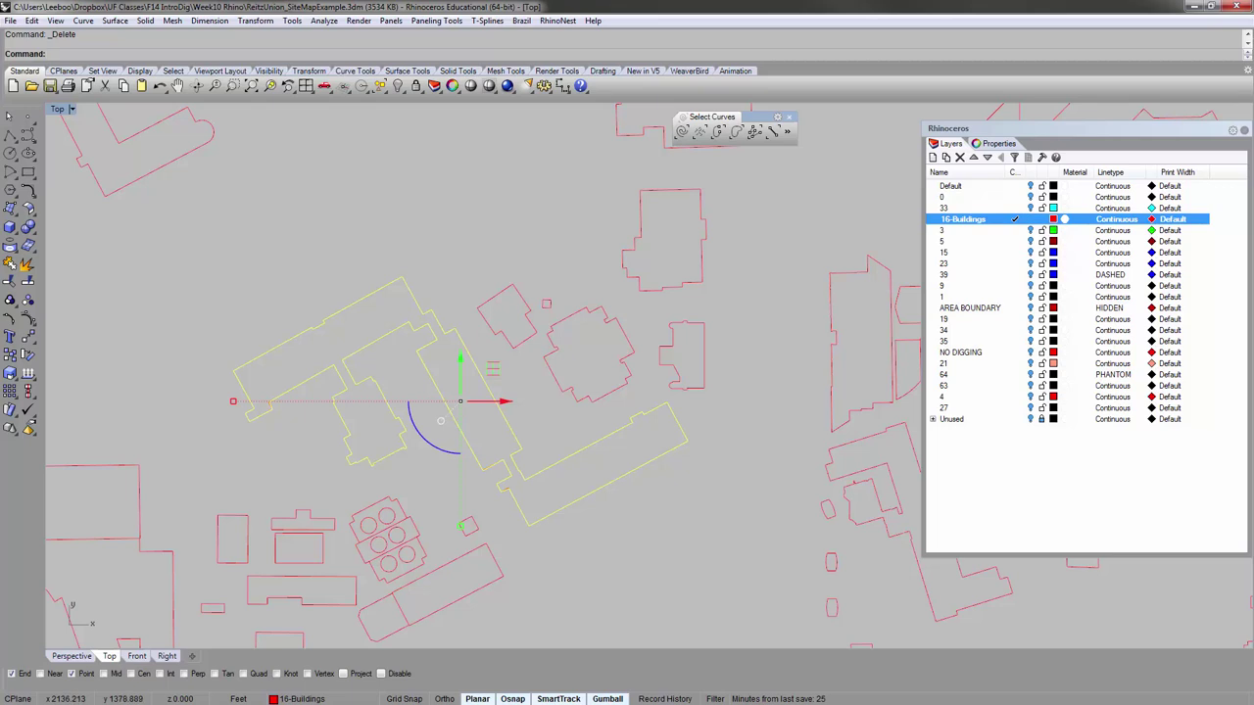
{"action": "left_click", "coordinate": [459, 363]}
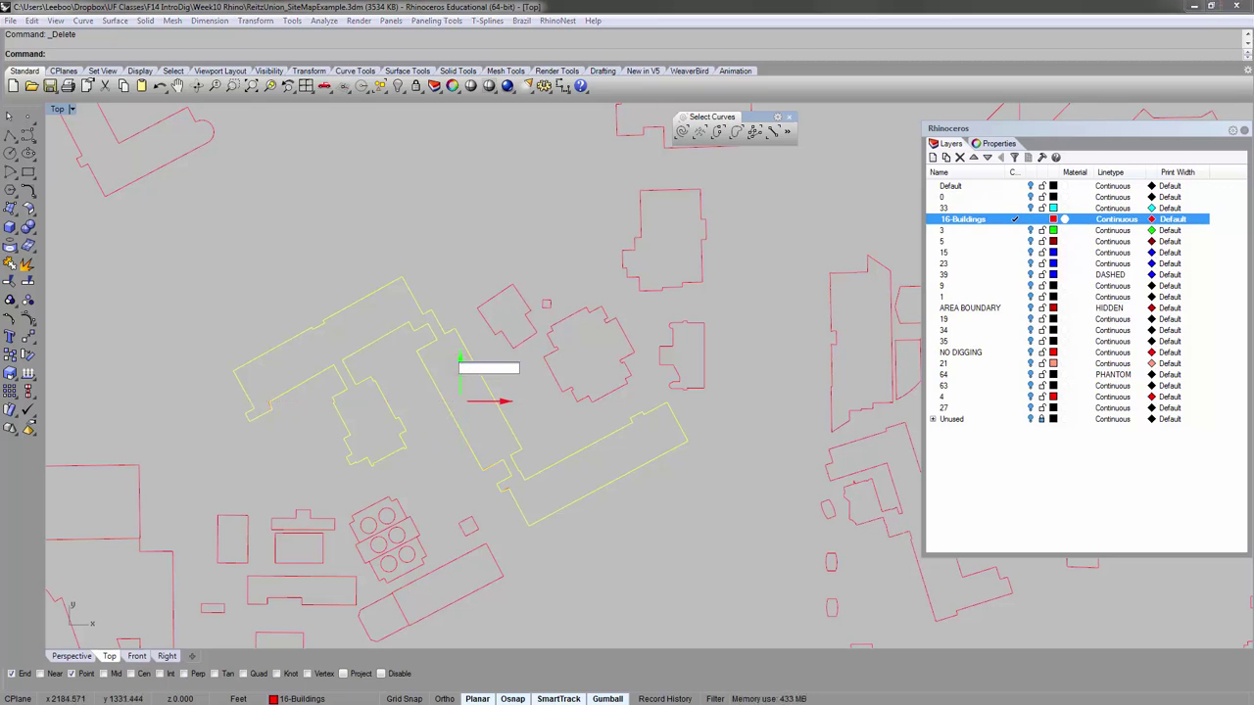
{"action": "type", "text": "100"}
{"action": "key", "text": "Return"}
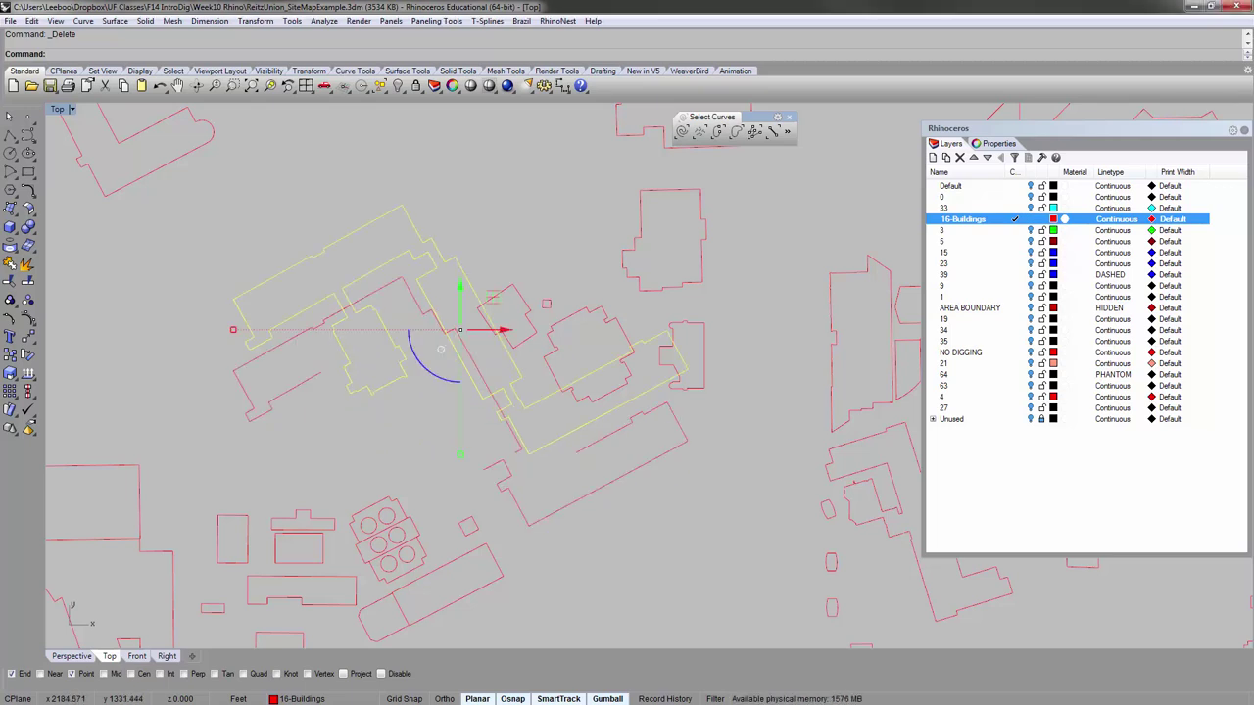
Delete the remaining old McCarty Hall outline pieces left at the building's original location.
{"action": "left_click", "coordinate": [510, 190]}
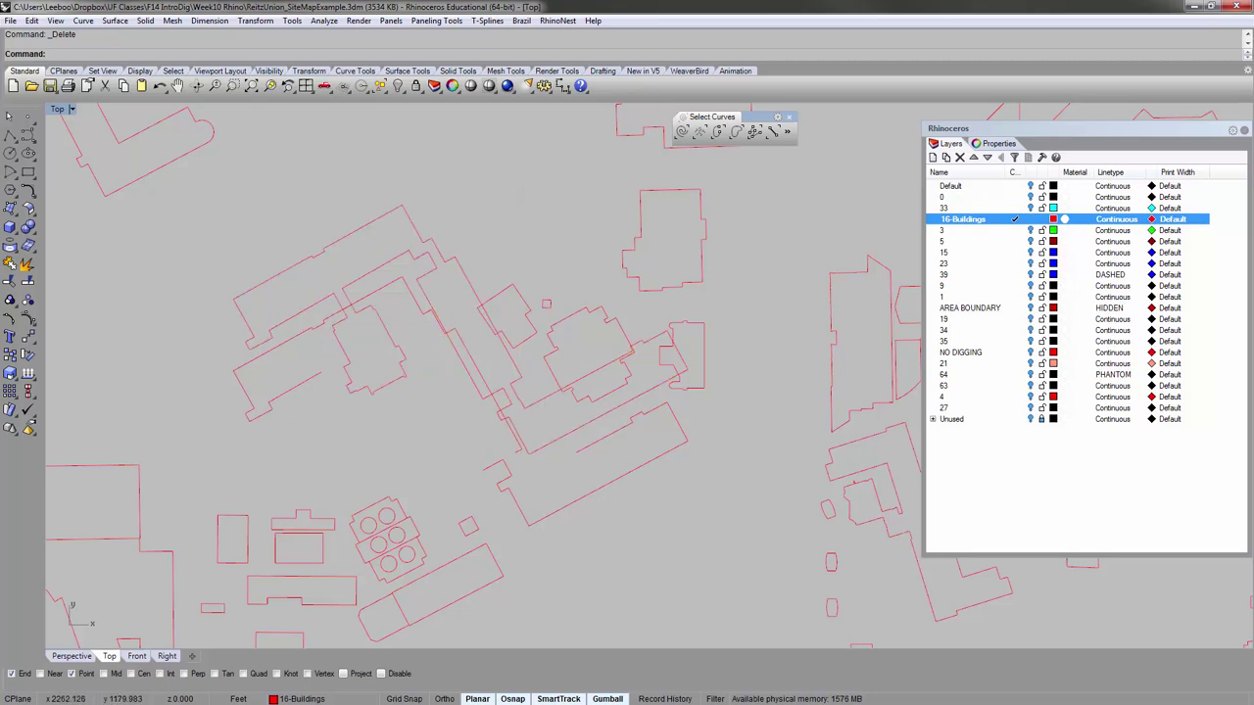
{"action": "left_click", "coordinate": [504, 480]}
{"action": "key", "text": "Delete"}
{"action": "left_click_drag", "start_coordinate": [694, 438], "coordinate": [638, 429]}
{"action": "key", "text": "Delete"}
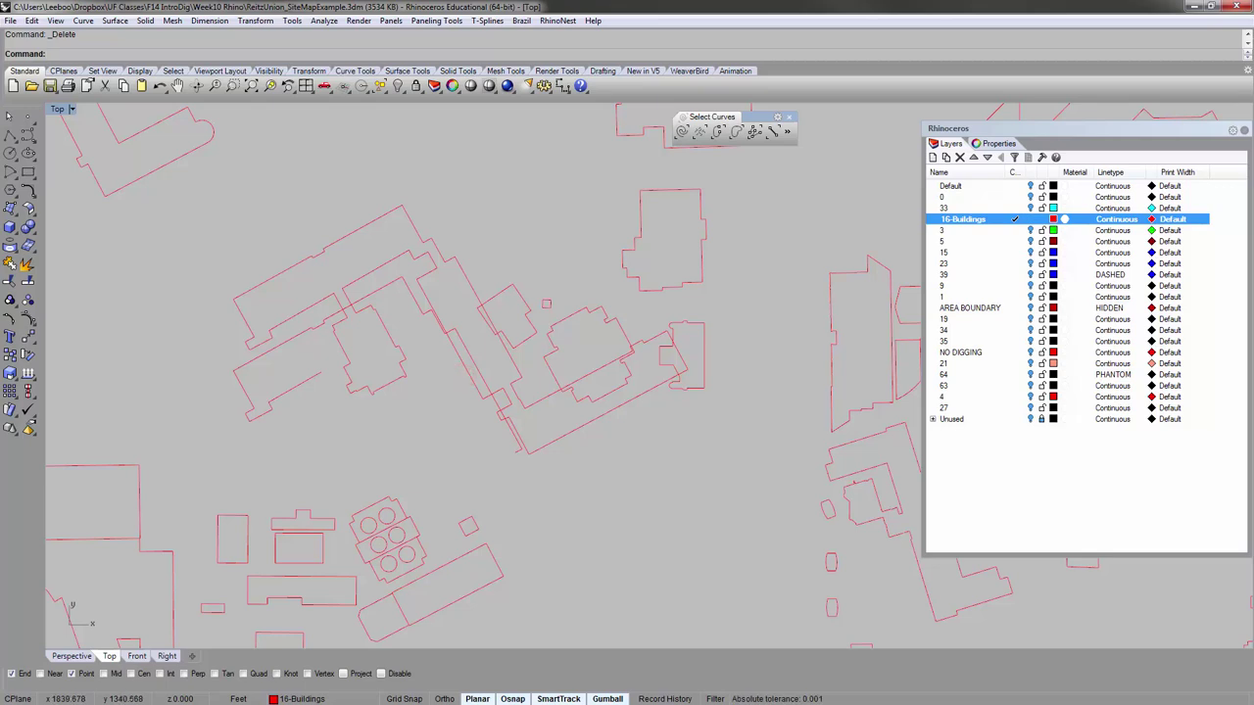
{"action": "left_click", "coordinate": [295, 393]}
{"action": "key", "text": "Delete"}
Move the retraced McCarty Hall polyline back into place by -100 feet in the Y direction.
{"action": "right_click_drag", "start_coordinate": [489, 445], "coordinate": [452, 446]}
{"action": "left_click", "coordinate": [403, 351]}
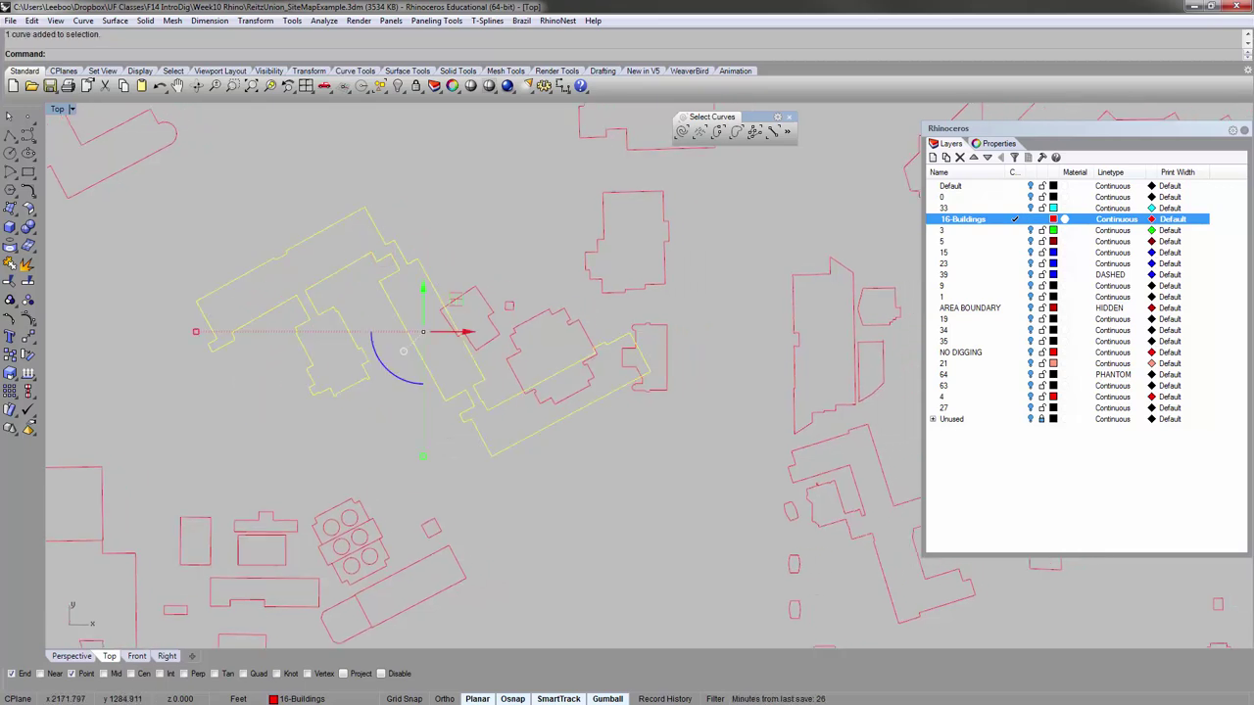
{"action": "left_click", "coordinate": [422, 296]}
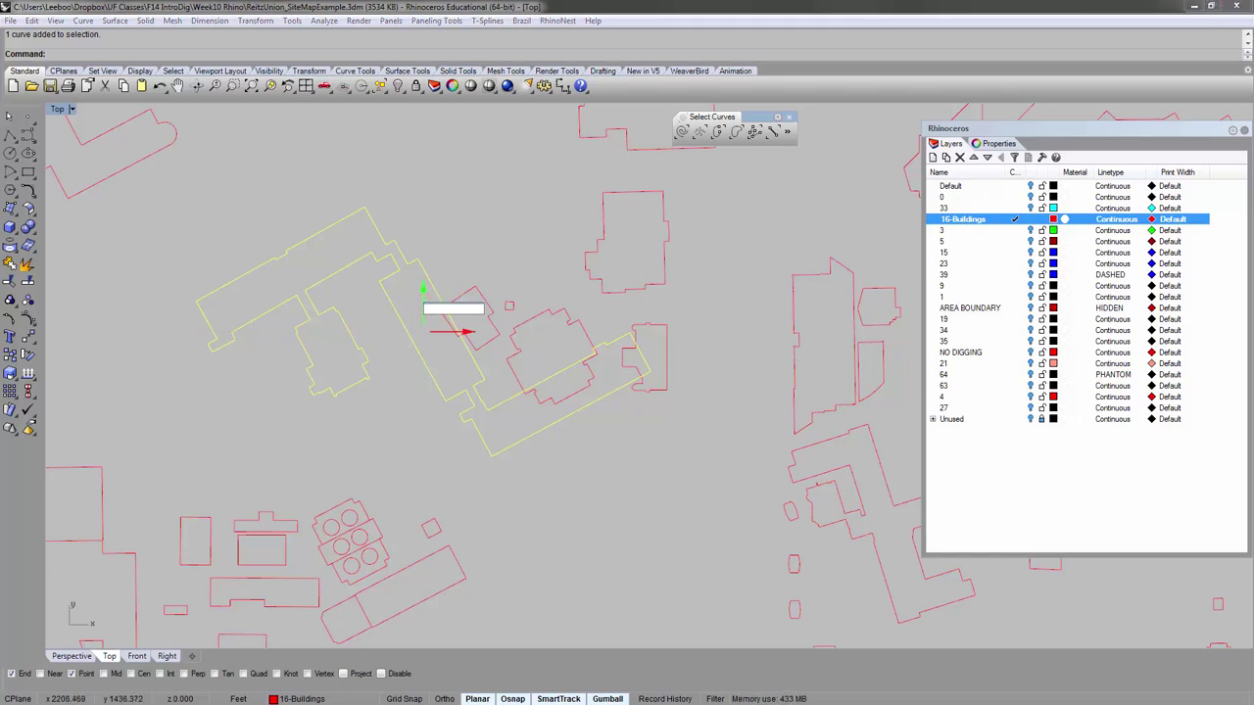
{"action": "type", "text": "-100"}
{"action": "key", "text": "Return"}
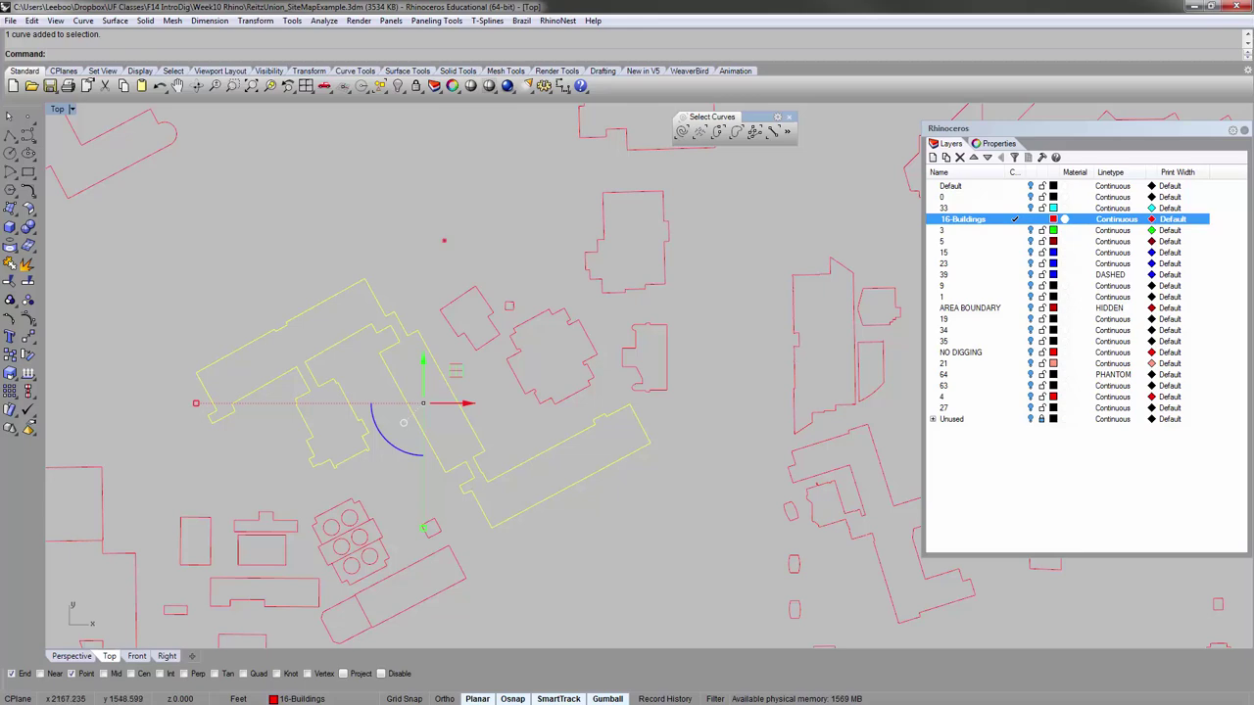
{"action": "left_click", "coordinate": [444, 240]}
{"action": "left_click", "coordinate": [403, 422]}
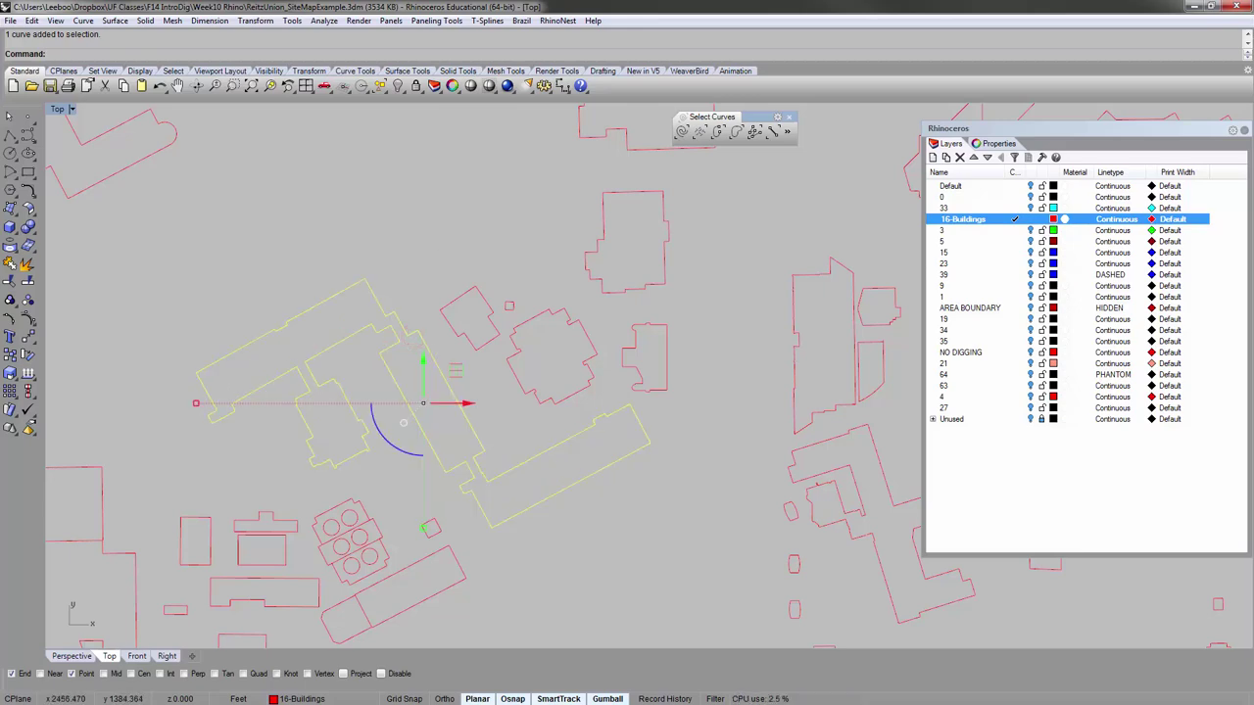
Check the outlines of the buildings around McCarty Hall for closed curves by selecting them individually.
{"action": "scroll", "coordinate": [450, 216], "scroll_direction": "down", "scroll_amount": 5}
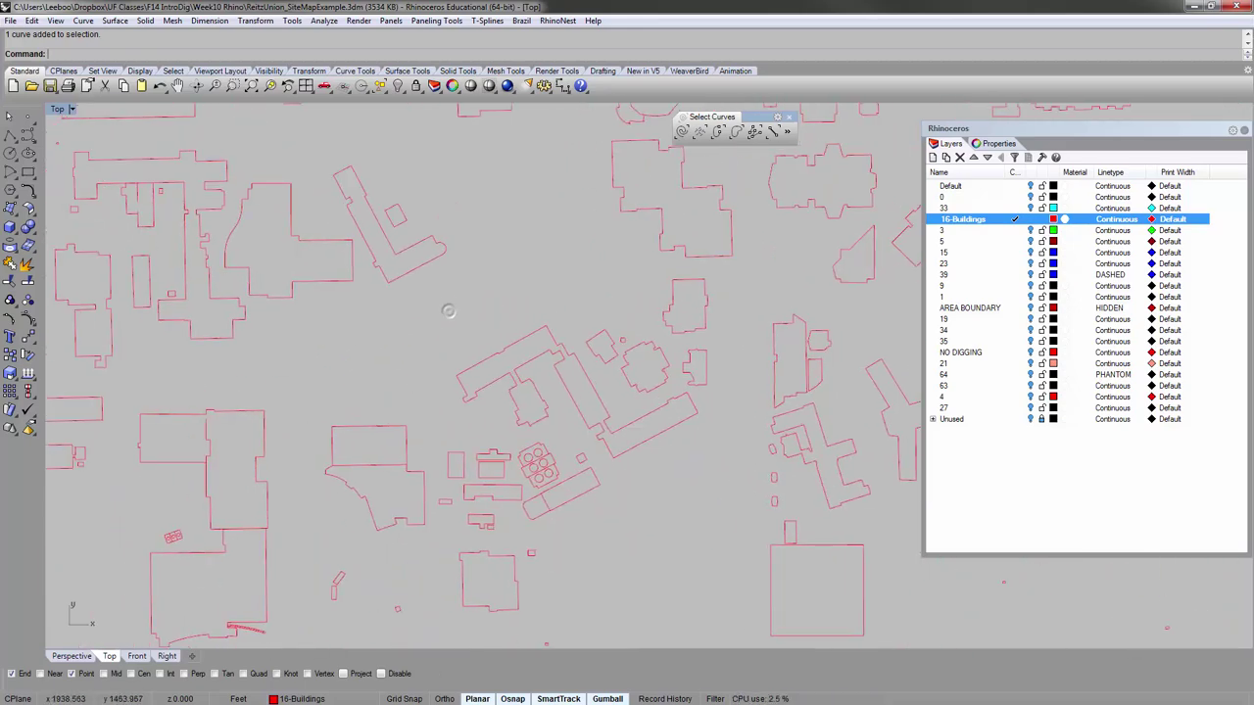
{"action": "left_click", "coordinate": [502, 343]}
{"action": "left_click", "coordinate": [521, 275]}
{"action": "left_click", "coordinate": [664, 225]}
{"action": "left_click", "coordinate": [687, 281]}
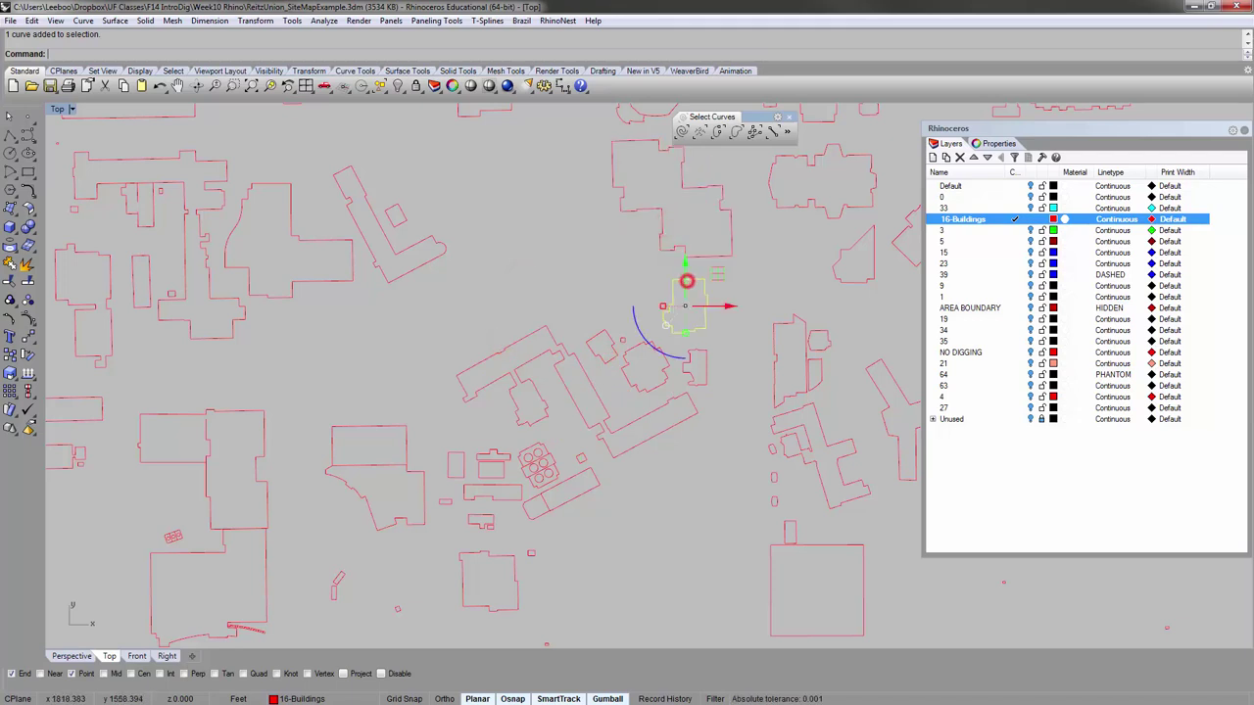
{"action": "left_click", "coordinate": [425, 329]}
{"action": "left_click", "coordinate": [387, 432]}
{"action": "left_click", "coordinate": [416, 470]}
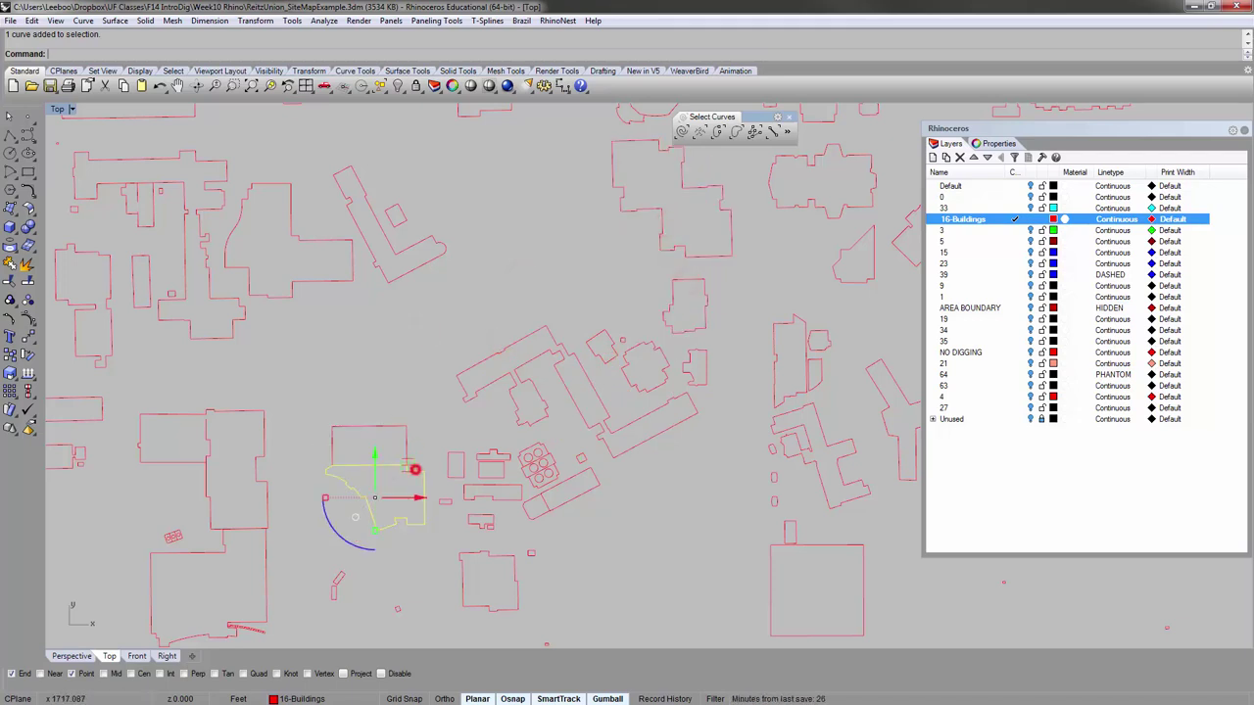
{"action": "left_click", "coordinate": [350, 421]}
{"action": "left_click", "coordinate": [314, 368]}
Examine the large connected buildings southwest of McCarty Hall by selecting their outline segments to find disconnected pieces.
{"action": "right_click_drag", "start_coordinate": [140, 542], "coordinate": [266, 392]}
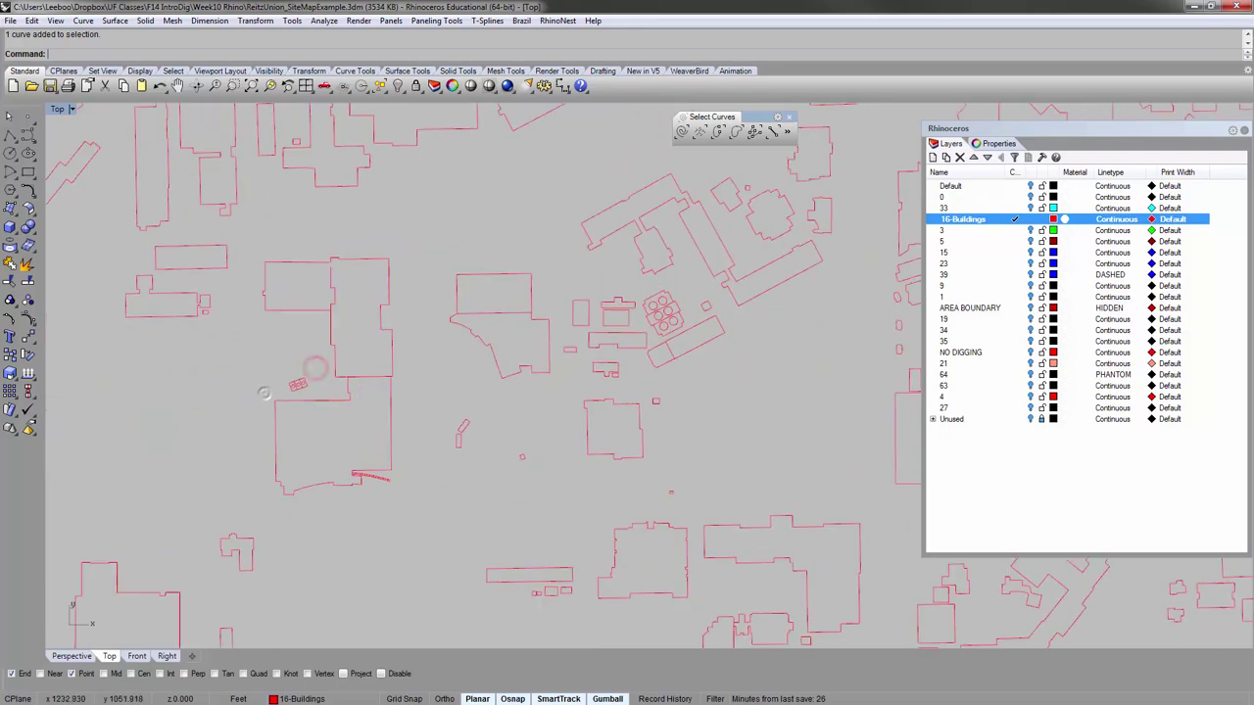
{"action": "left_click", "coordinate": [391, 344]}
{"action": "left_click", "coordinate": [319, 403]}
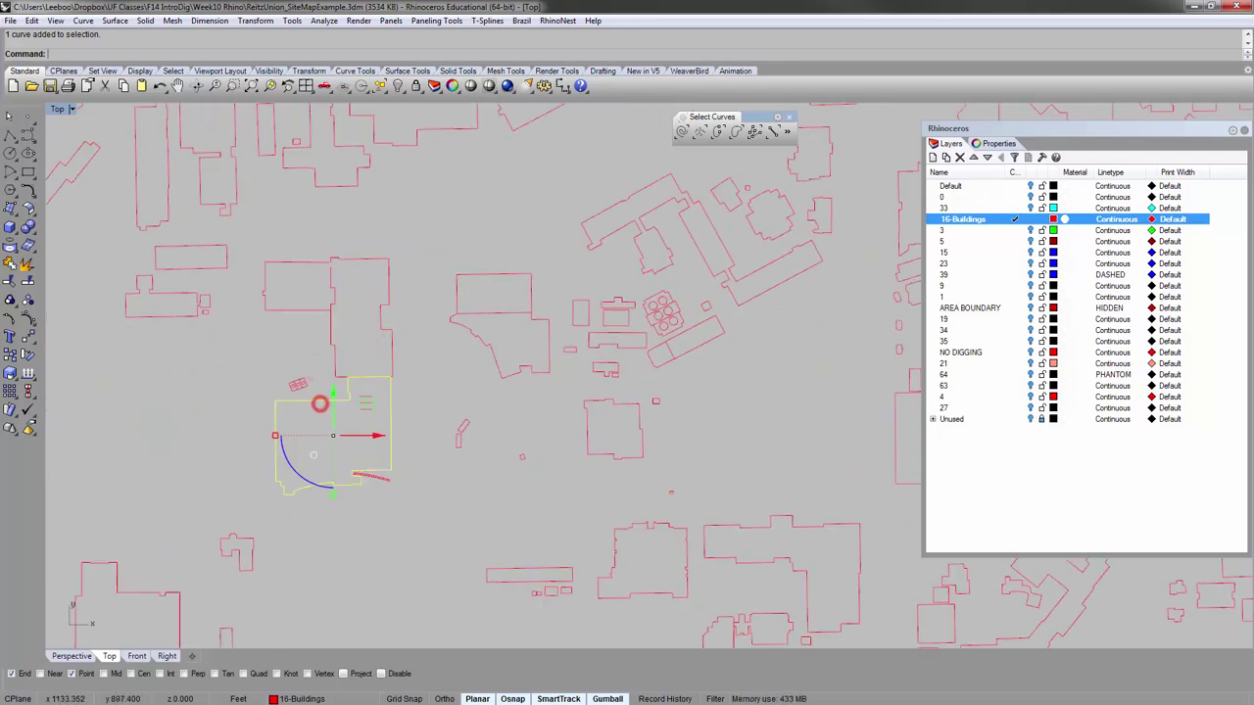
{"action": "scroll", "coordinate": [333, 436], "scroll_direction": "up", "scroll_amount": 3}
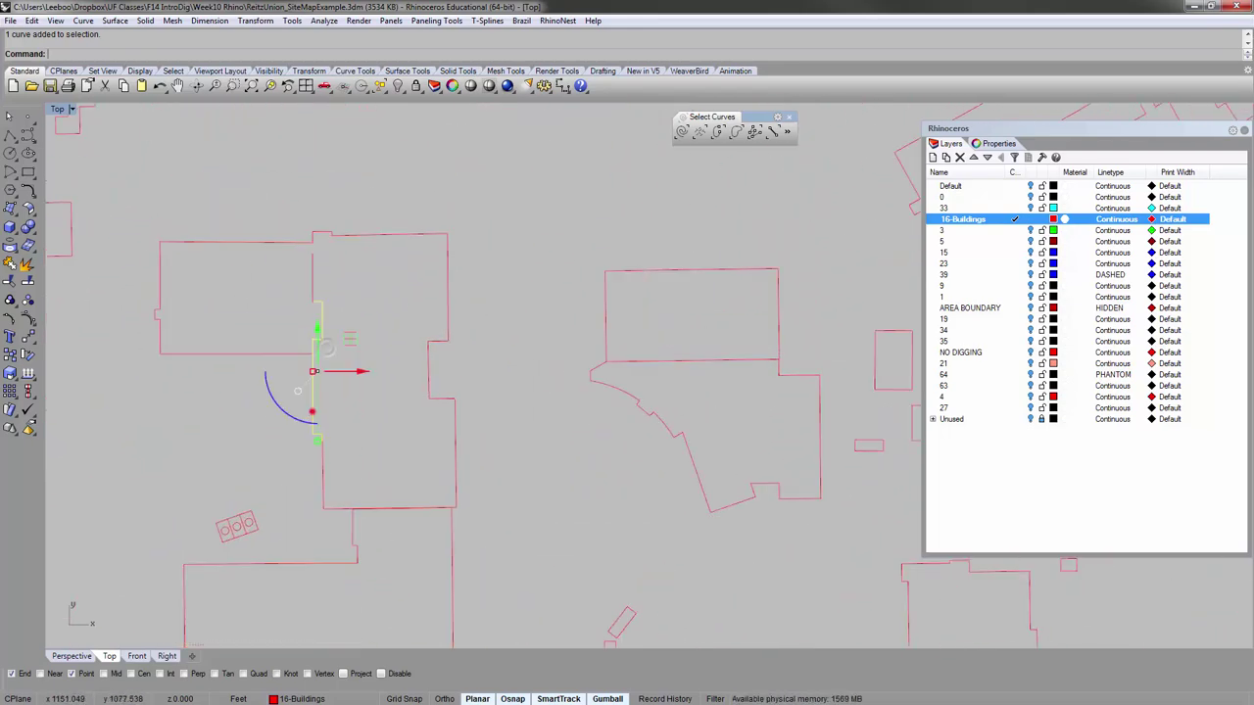
{"action": "left_click", "coordinate": [322, 464]}
{"action": "left_click", "coordinate": [420, 364]}
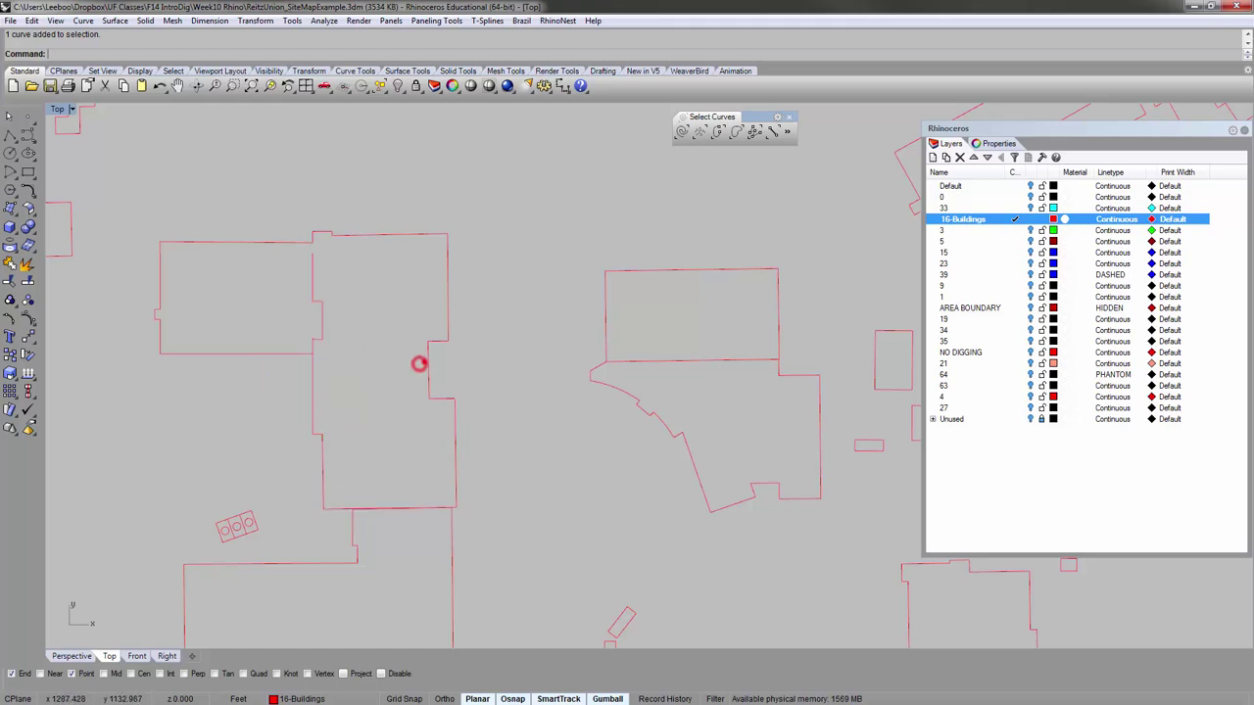
{"action": "left_click", "coordinate": [425, 363]}
{"action": "left_click", "coordinate": [446, 303]}
{"action": "left_click", "coordinate": [382, 236]}
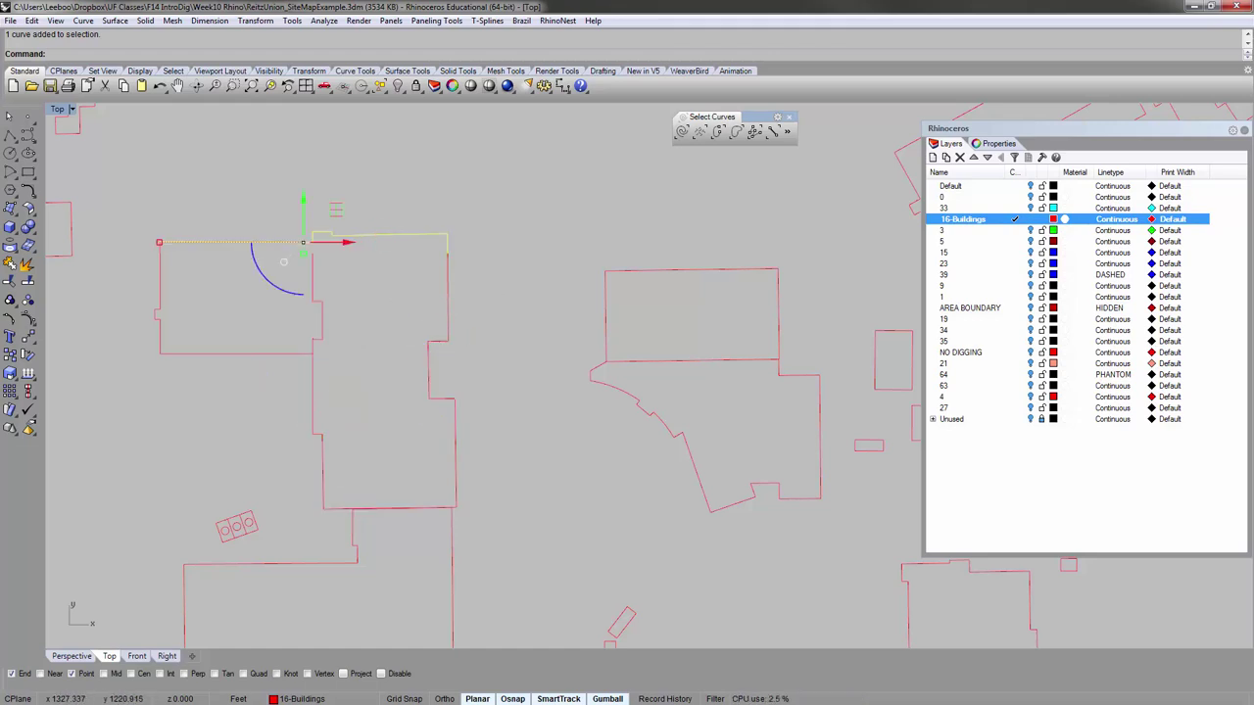
{"action": "left_click", "coordinate": [441, 285]}
{"action": "left_click", "coordinate": [448, 287]}
{"action": "right_click_drag", "start_coordinate": [285, 321], "coordinate": [389, 281]}
{"action": "scroll", "coordinate": [343, 291], "scroll_direction": "up", "scroll_amount": 4}
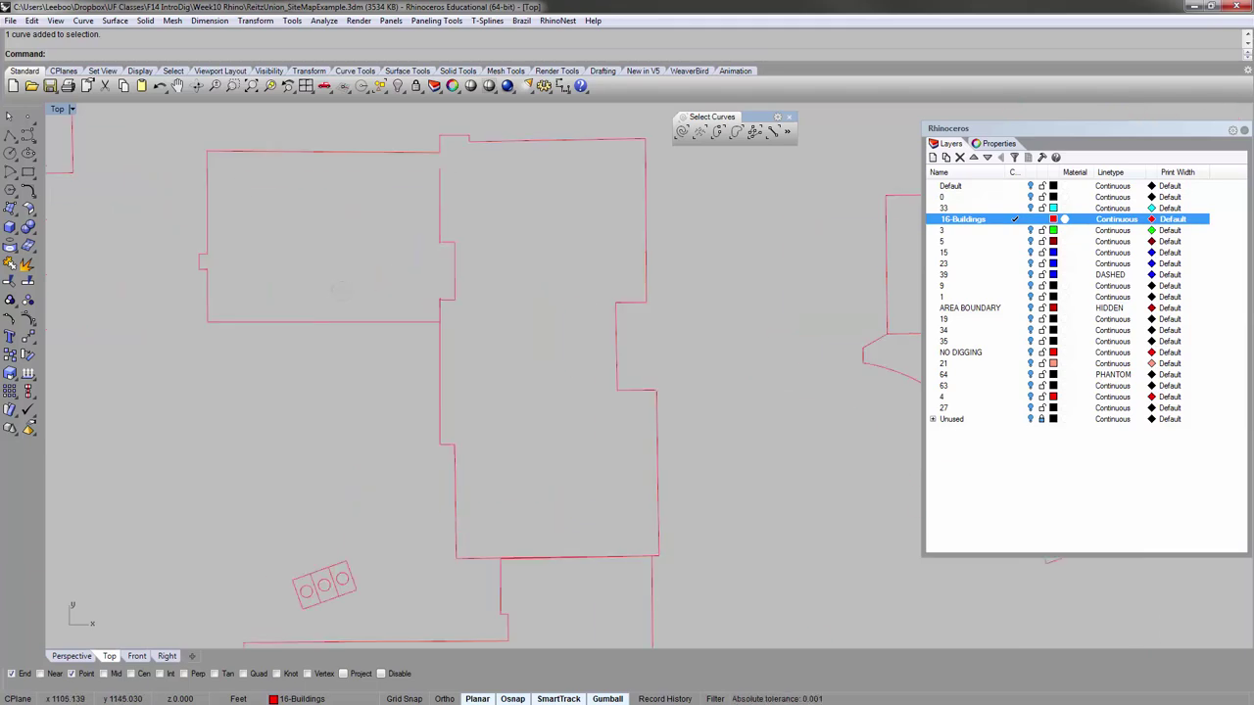
Inspect the west wing's outline and the corner where it meets the main building's wall.
{"action": "left_click", "coordinate": [361, 322]}
{"action": "right_click_drag", "start_coordinate": [437, 158], "coordinate": [431, 237]}
{"action": "scroll", "coordinate": [344, 257], "scroll_direction": "up", "scroll_amount": 6}
{"action": "left_click", "coordinate": [344, 258]}
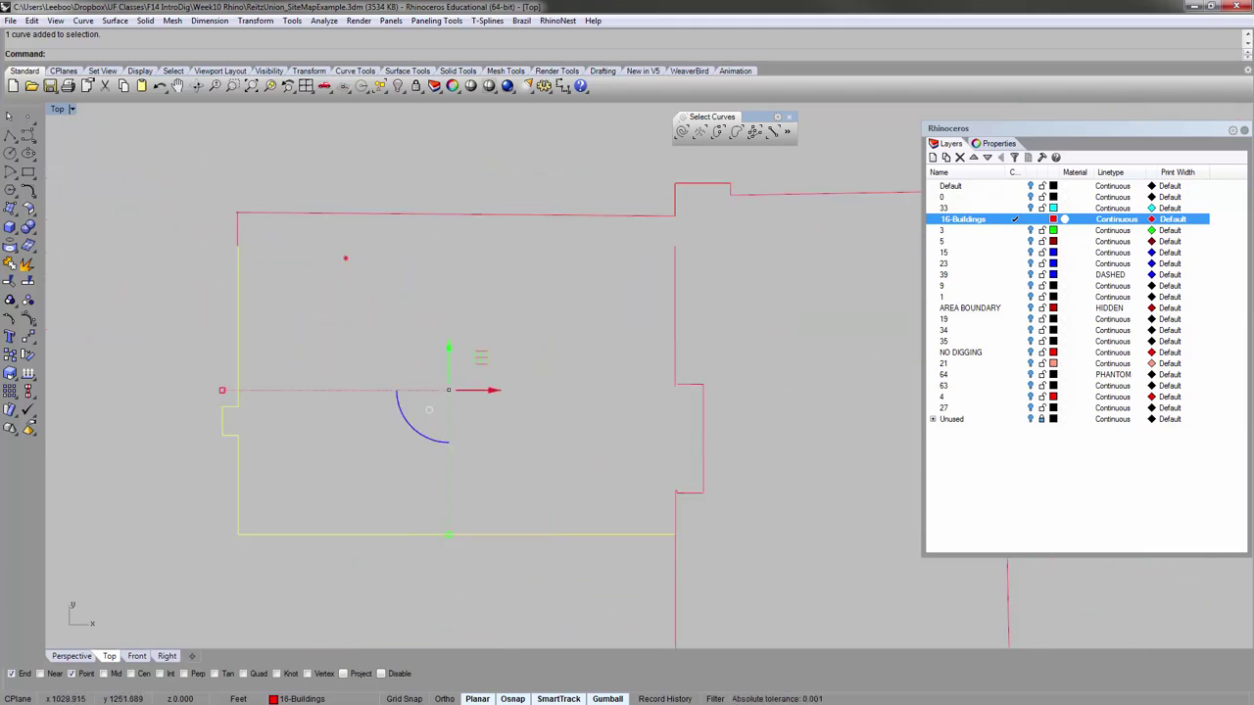
{"action": "right_click_drag", "start_coordinate": [532, 367], "coordinate": [356, 260]}
{"action": "scroll", "coordinate": [521, 441], "scroll_direction": "up", "scroll_amount": 9}
{"action": "scroll", "coordinate": [294, 392], "scroll_direction": "down", "scroll_amount": 5}
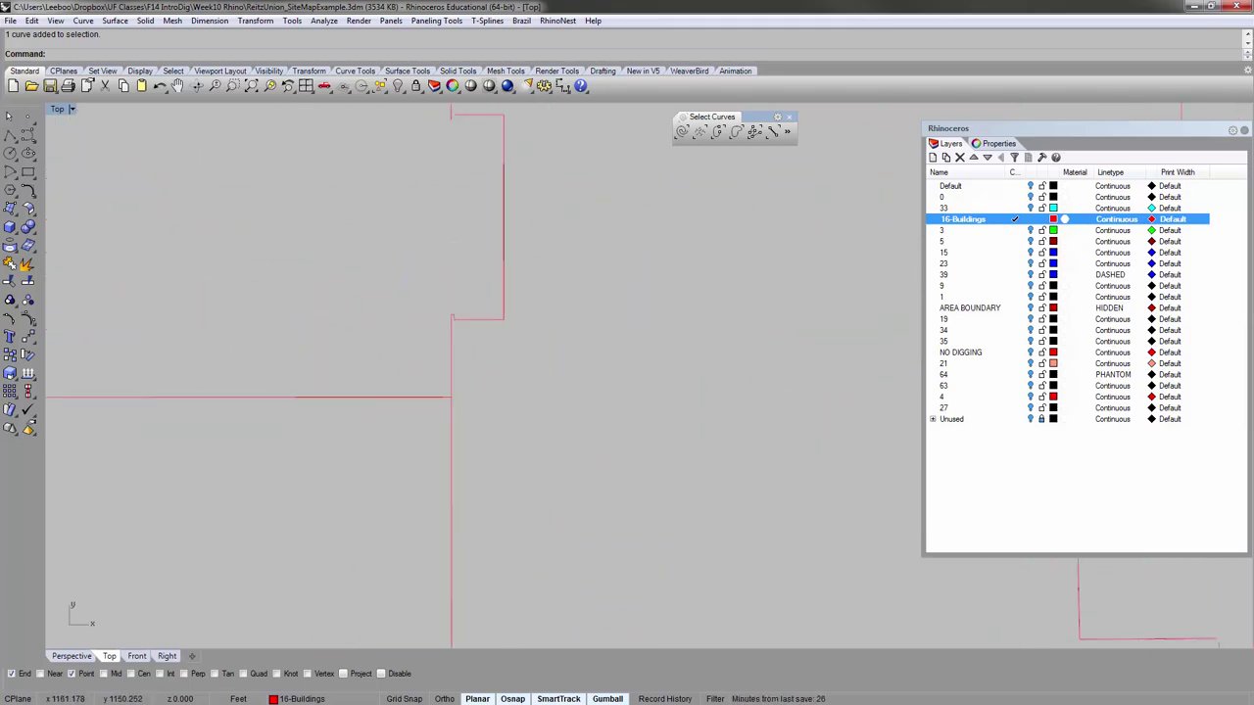
{"action": "scroll", "coordinate": [508, 229], "scroll_direction": "down", "scroll_amount": 3}
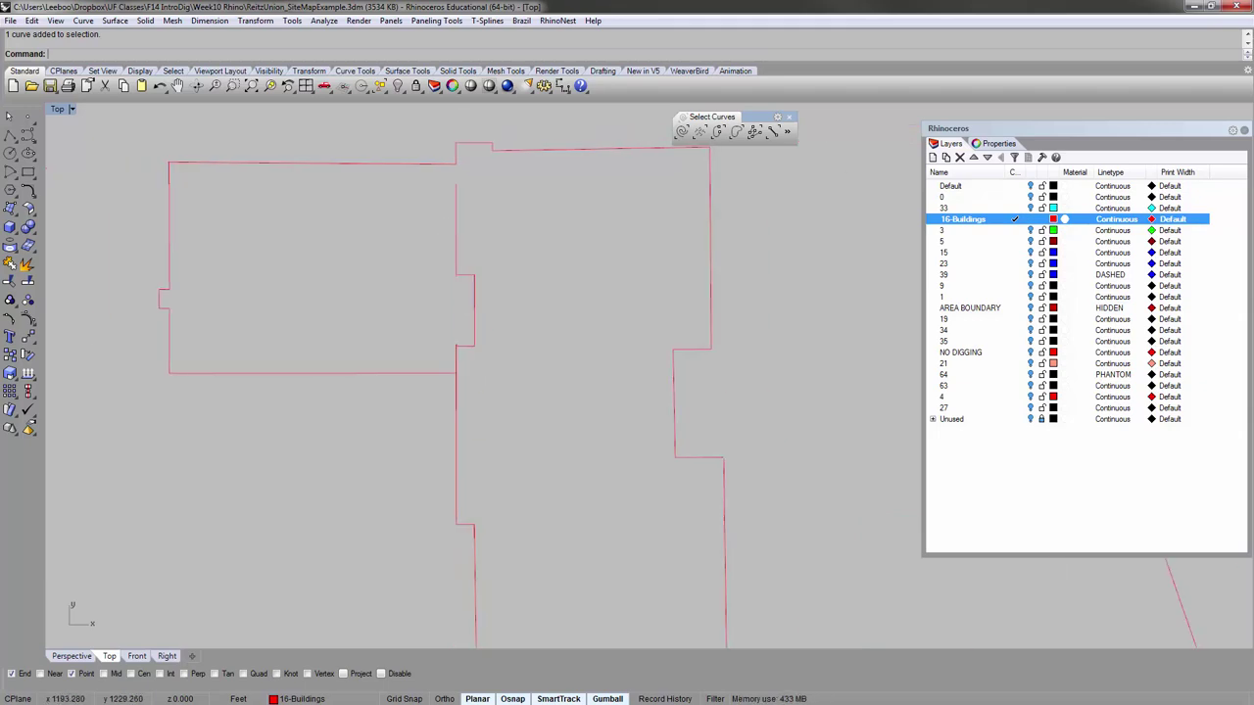
Check how the north outline and the shared wall of the two connected buildings are split by selecting each curve.
{"action": "left_click", "coordinate": [462, 281]}
{"action": "left_click", "coordinate": [518, 264]}
{"action": "right_click_drag", "start_coordinate": [517, 264], "coordinate": [575, 283]}
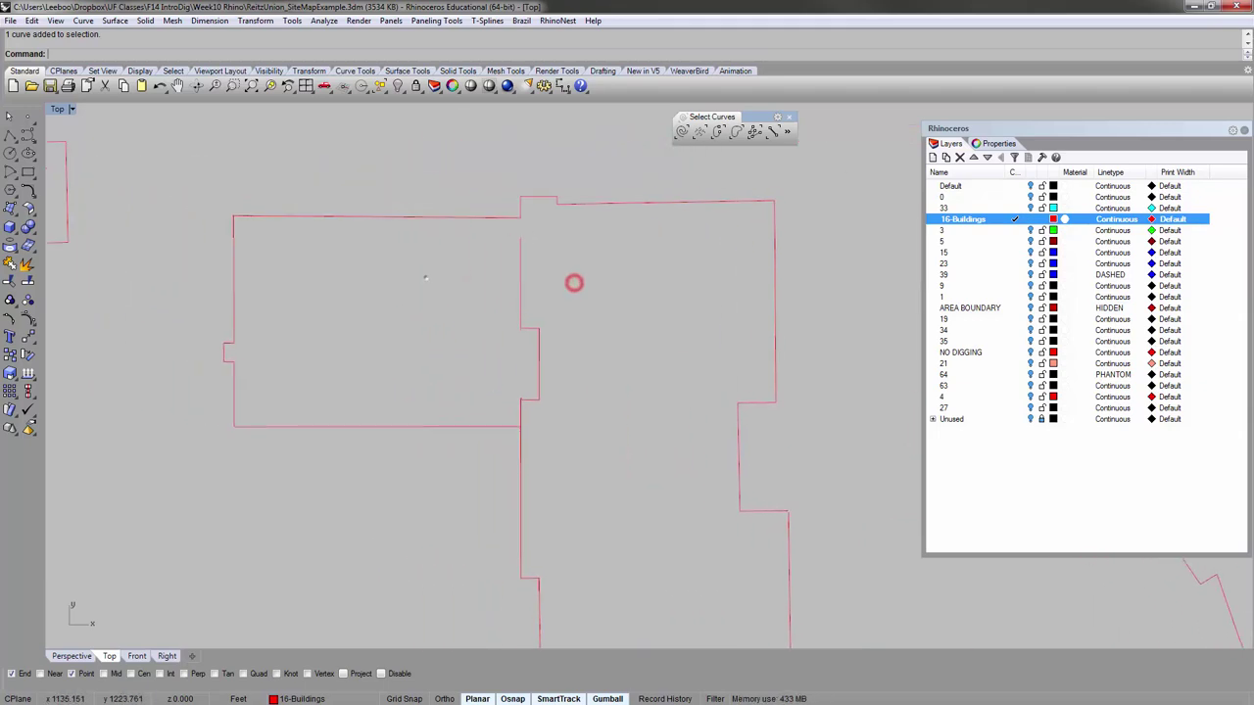
{"action": "scroll", "coordinate": [489, 284], "scroll_direction": "down", "scroll_amount": 4}
{"action": "left_click", "coordinate": [420, 244]}
{"action": "key", "text": "Escape"}
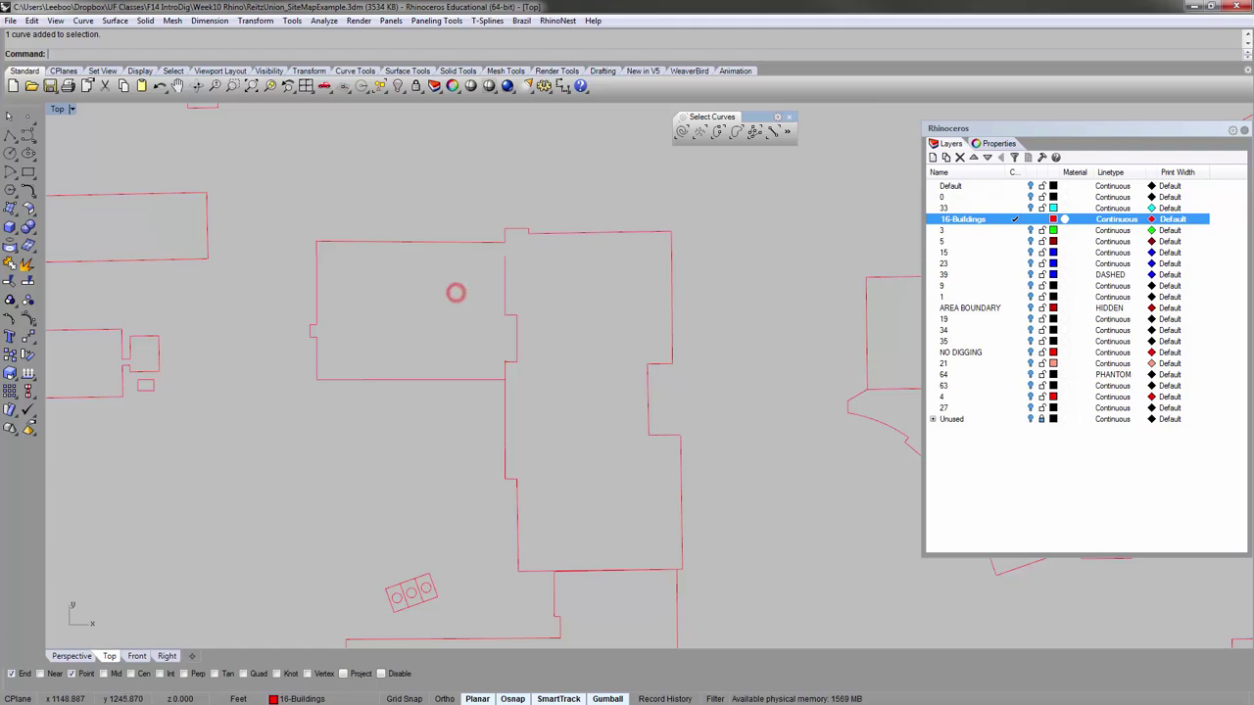
{"action": "scroll", "coordinate": [480, 279], "scroll_direction": "up", "scroll_amount": 2}
{"action": "left_click", "coordinate": [495, 245]}
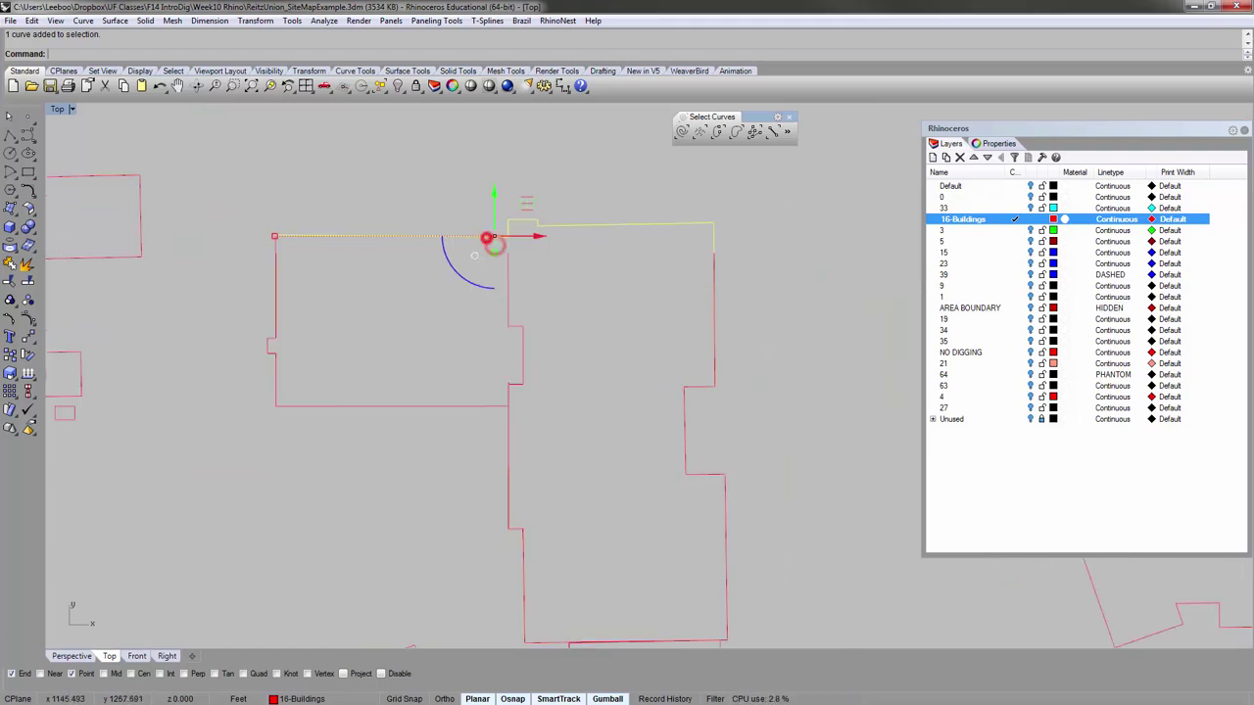
{"action": "left_click", "coordinate": [507, 290]}
{"action": "left_click", "coordinate": [517, 325]}
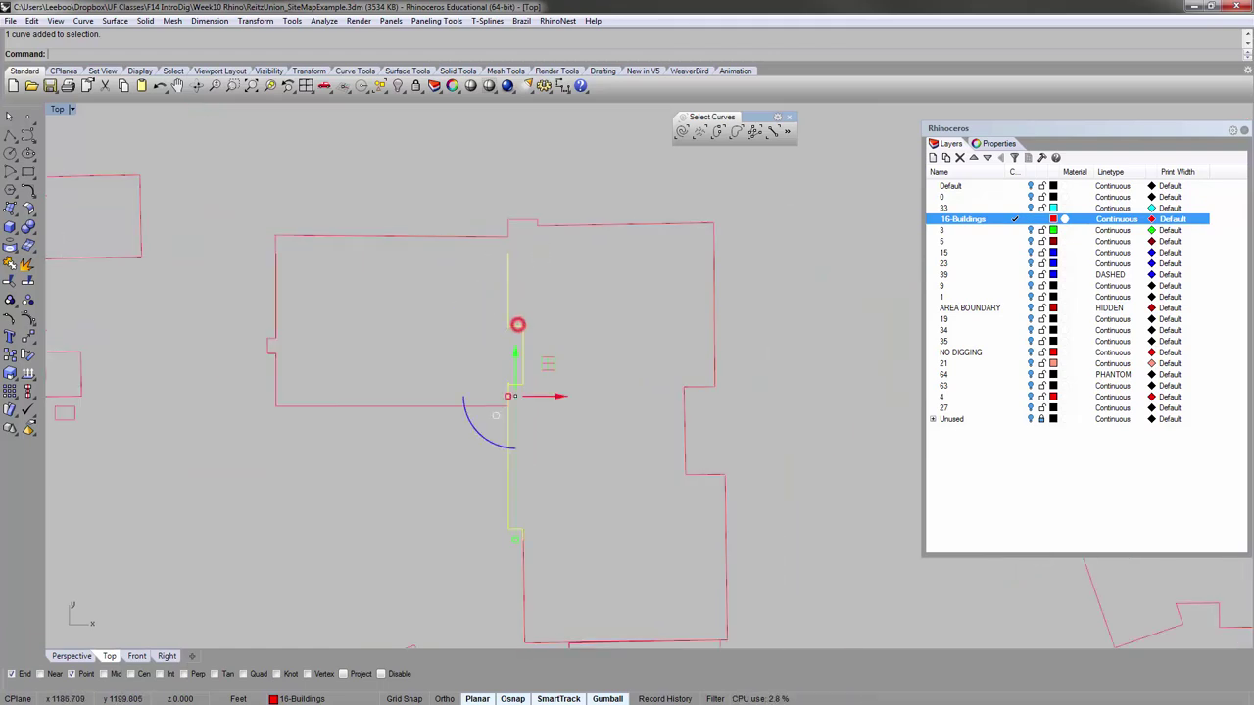
{"action": "left_click", "coordinate": [547, 331]}
{"action": "left_click", "coordinate": [507, 314]}
{"action": "left_click", "coordinate": [568, 333]}
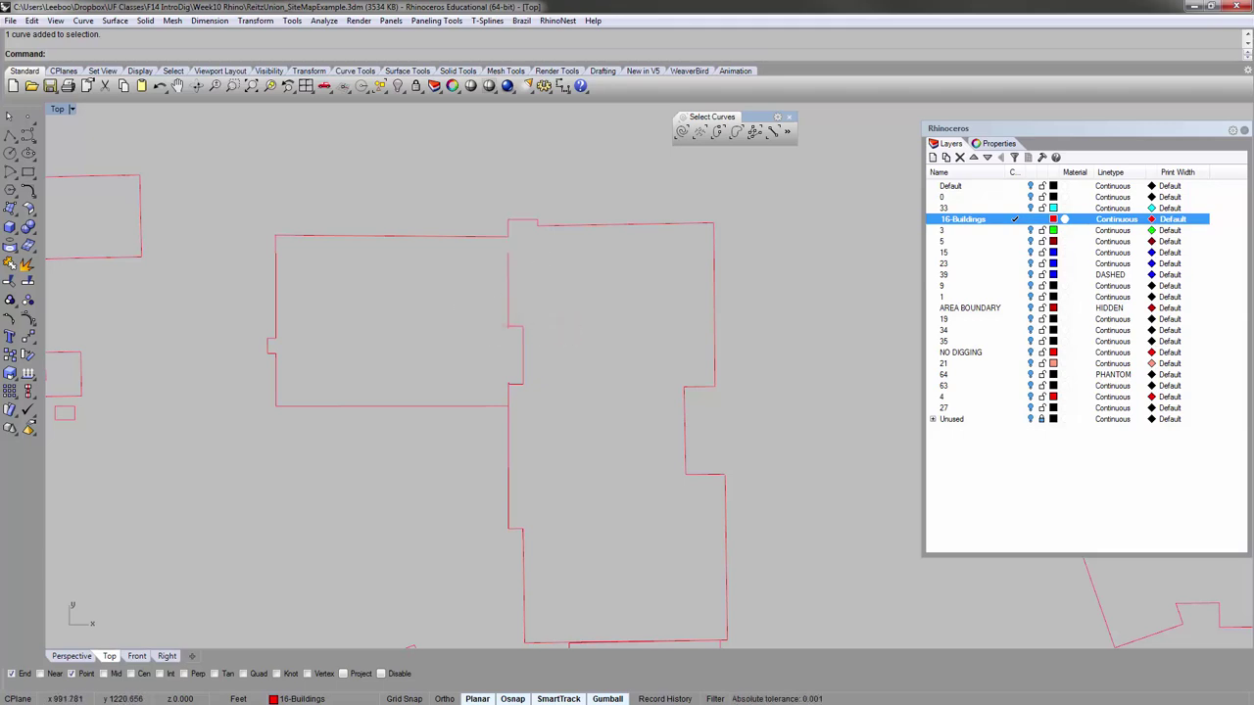
Delete the short outline segment at the west wing's northwest corner.
{"action": "left_click", "coordinate": [277, 299]}
{"action": "left_click", "coordinate": [274, 241]}
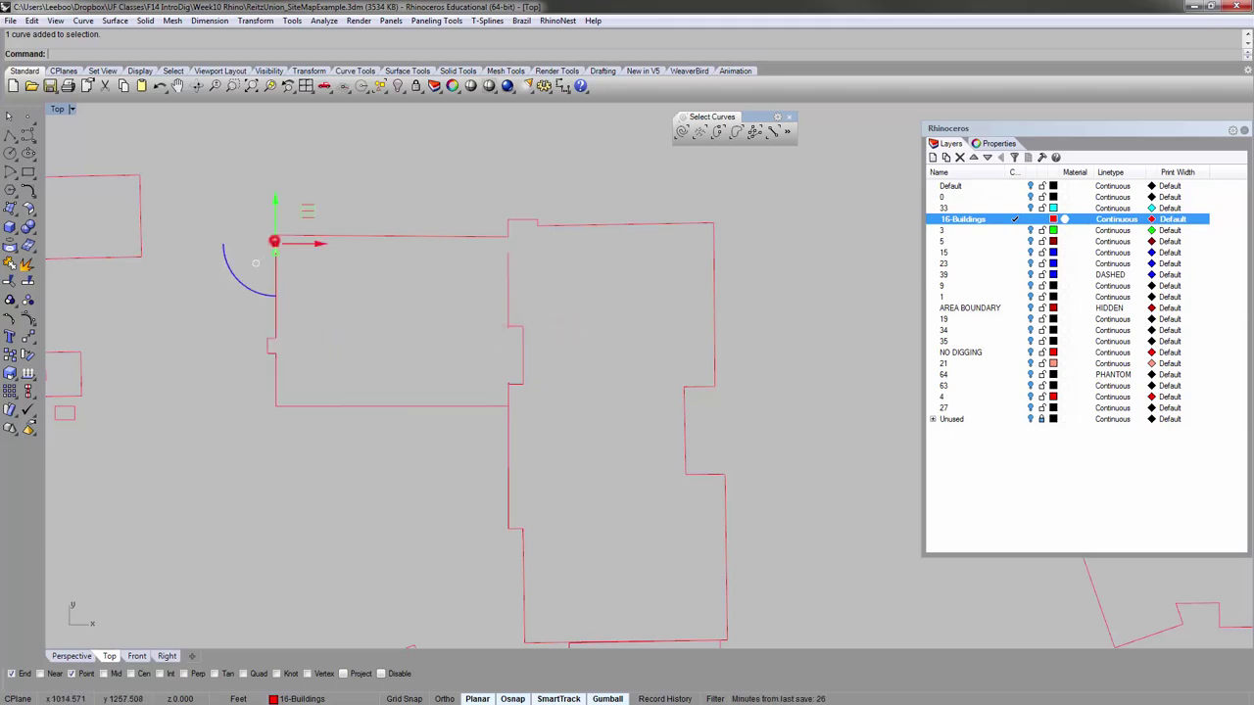
{"action": "scroll", "coordinate": [291, 251], "scroll_direction": "up", "scroll_amount": 5}
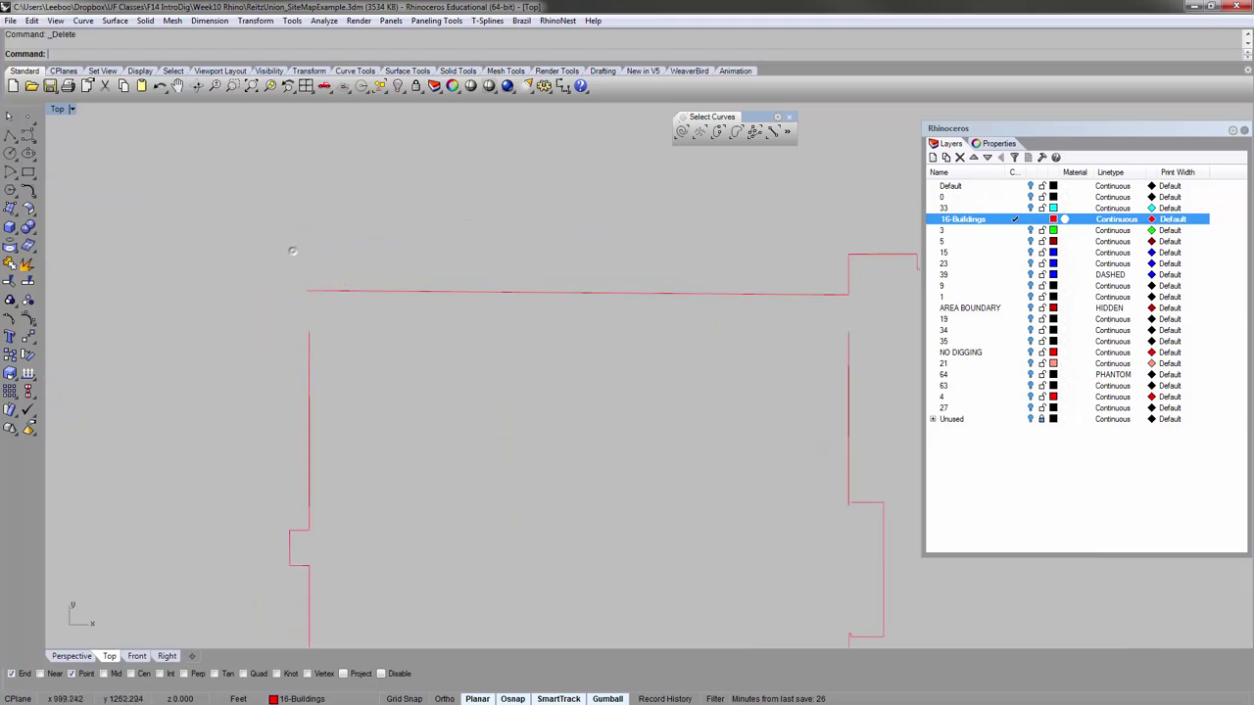
Move the top control point of the west wing's outline up to the north edge to close the northwest corner gap.
{"action": "left_click", "coordinate": [307, 342]}
{"action": "right_click_drag", "start_coordinate": [333, 346], "coordinate": [325, 323]}
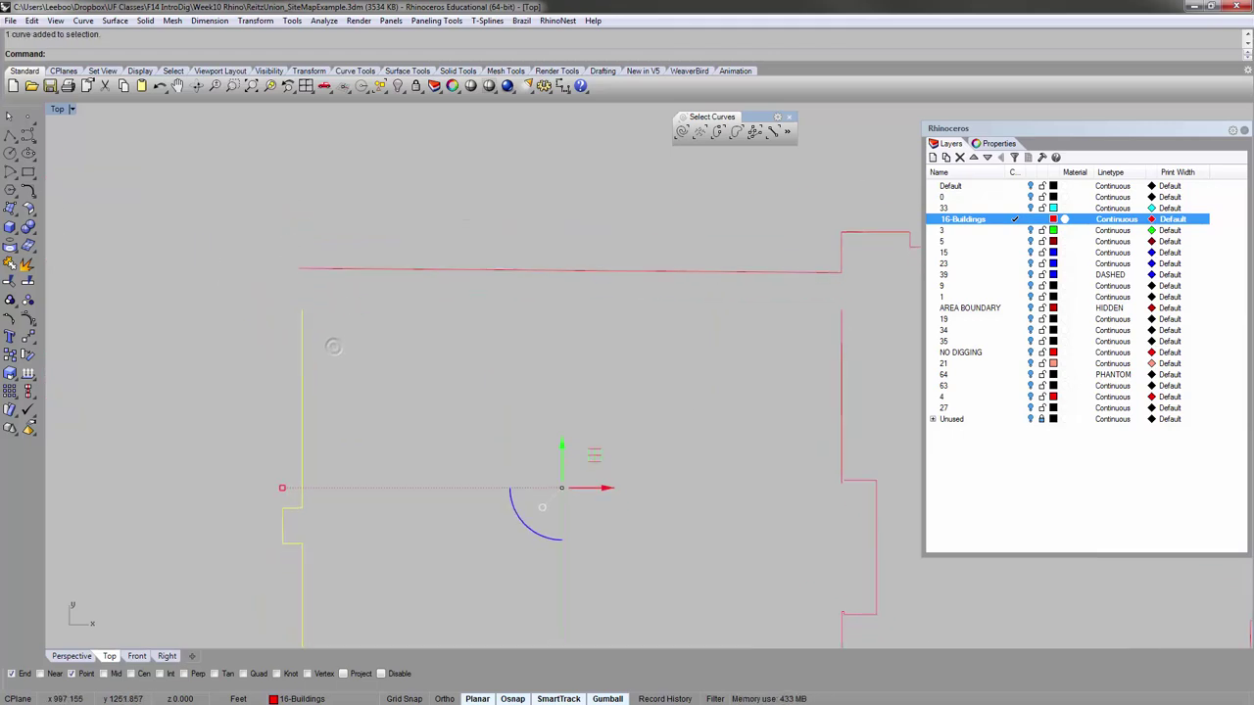
{"action": "key", "text": "F10"}
{"action": "left_click_drag", "start_coordinate": [302, 309], "coordinate": [301, 268]}
{"action": "scroll", "coordinate": [315, 283], "scroll_direction": "up", "scroll_amount": 6}
{"action": "scroll", "coordinate": [286, 248], "scroll_direction": "up", "scroll_amount": 8}
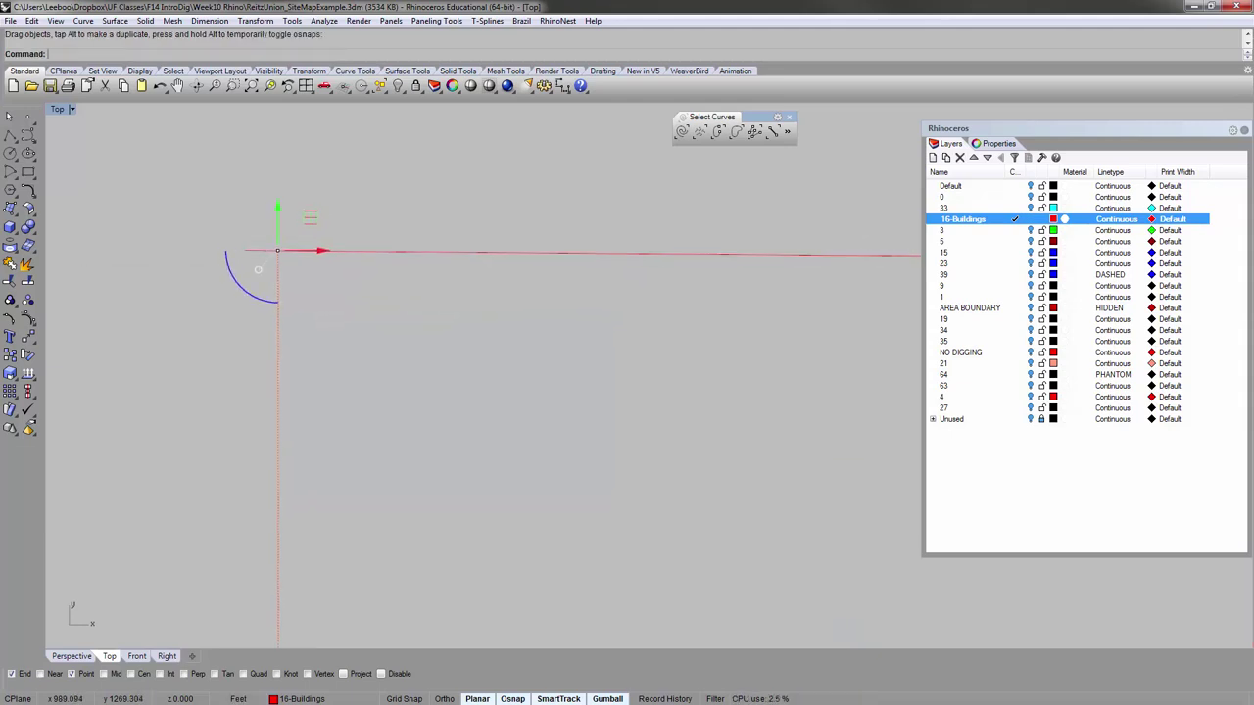
{"action": "key", "text": "Escape"}
{"action": "key", "text": "Escape"}
Trim the part of the north edge that overhangs the west wing's west wall.
{"action": "left_click", "coordinate": [277, 264]}
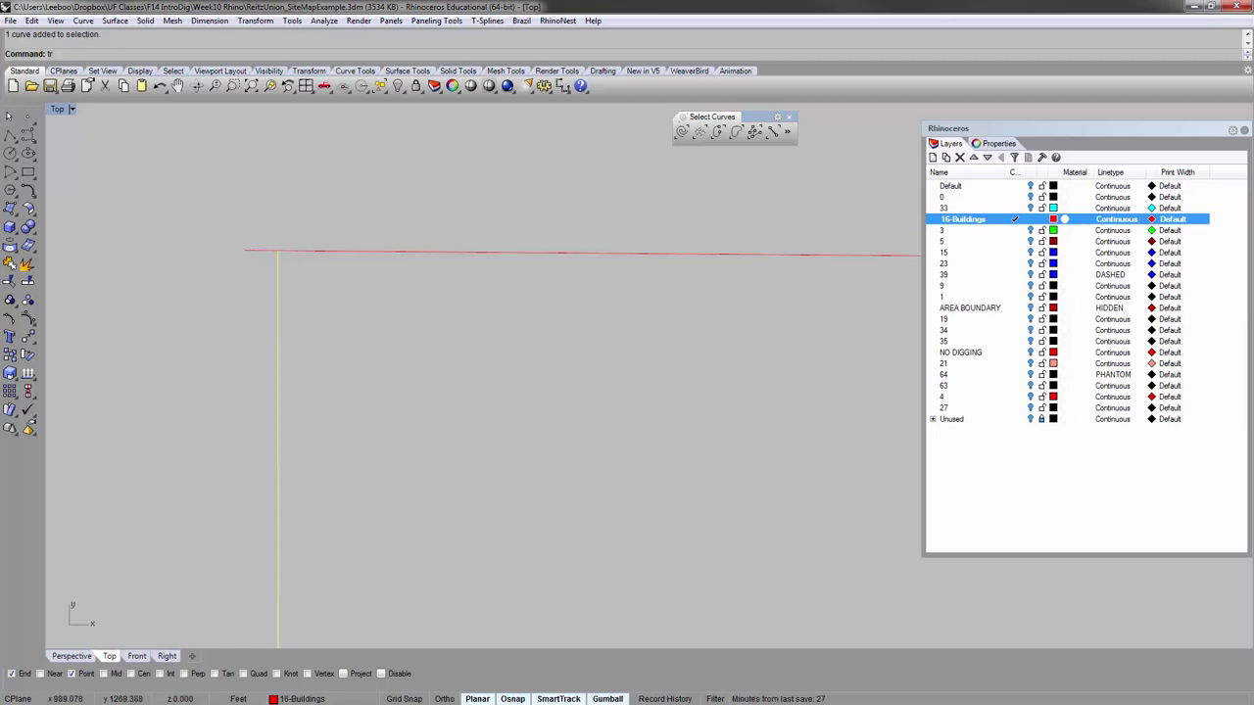
{"action": "type", "text": "tr"}
{"action": "key", "text": "Return"}
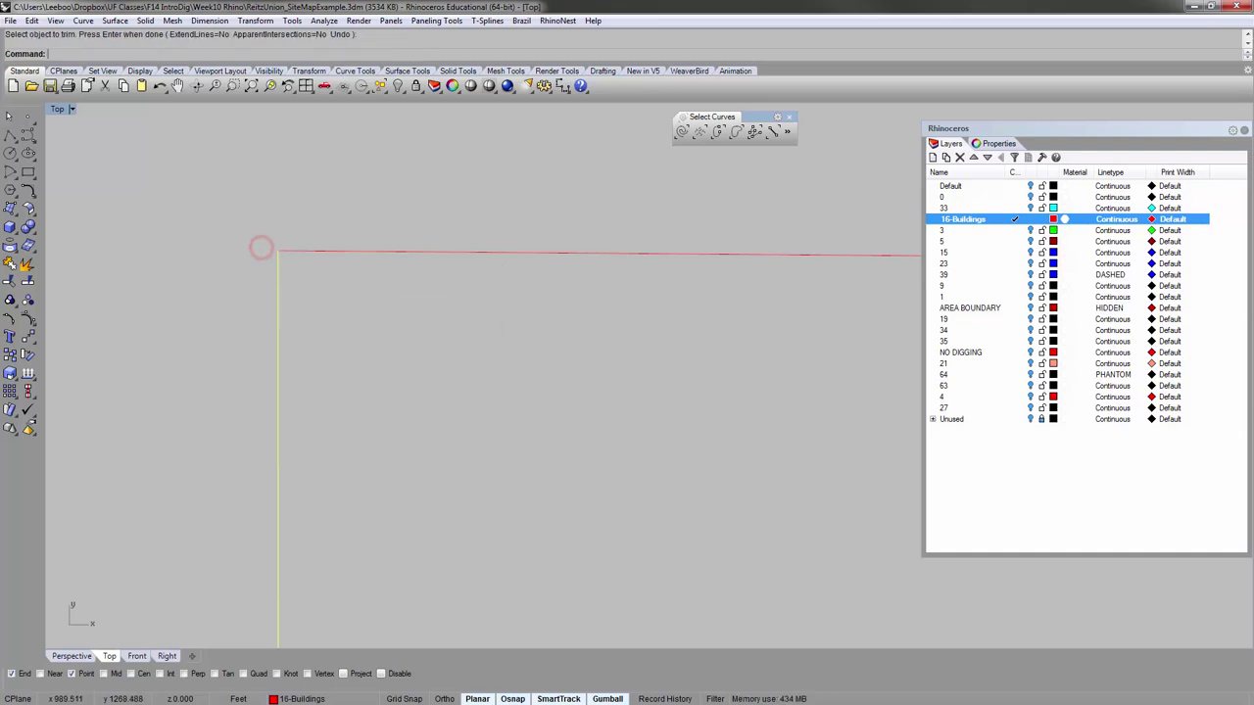
{"action": "left_click", "coordinate": [294, 292]}
Check the west wing's northwest corner and the gap in the shared wall by selecting the adjoining outlines.
{"action": "scroll", "coordinate": [246, 275], "scroll_direction": "down", "scroll_amount": 15}
{"action": "left_click", "coordinate": [239, 297]}
{"action": "left_click", "coordinate": [245, 294]}
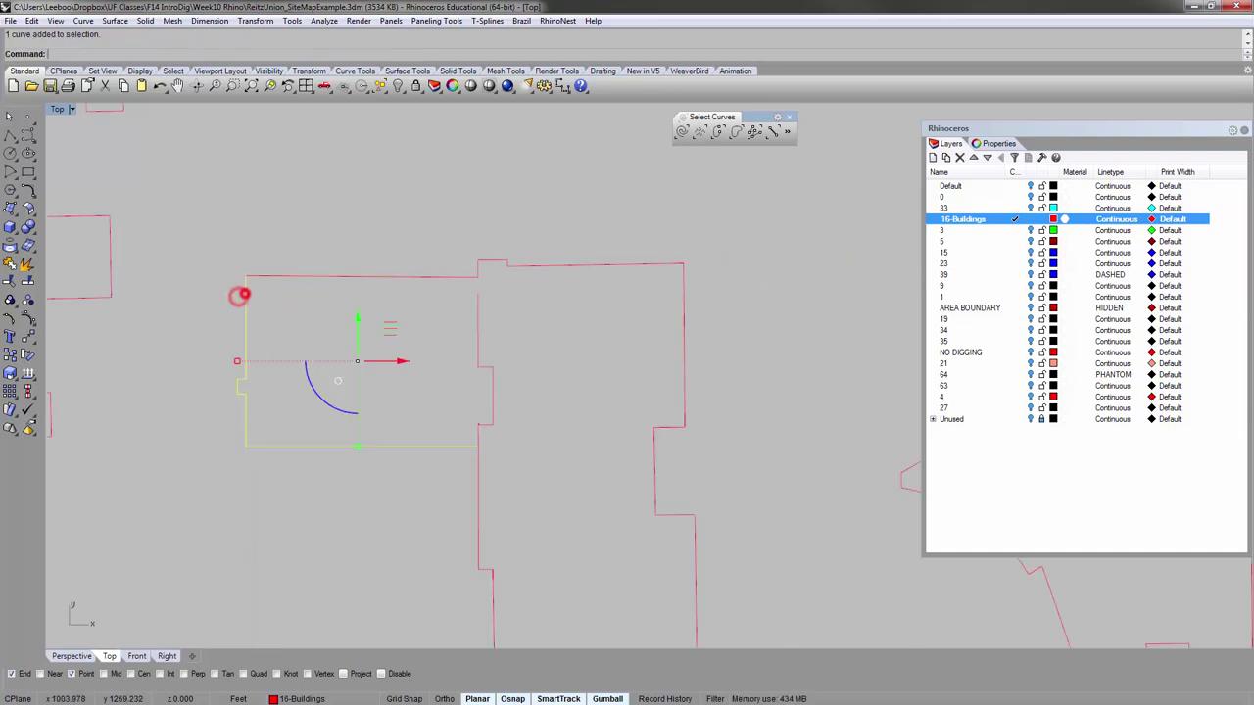
{"action": "left_click", "coordinate": [266, 276], "text": "shift"}
{"action": "right_click_drag", "start_coordinate": [396, 403], "coordinate": [339, 327]}
{"action": "left_click", "coordinate": [328, 420]}
{"action": "right_click_drag", "start_coordinate": [433, 321], "coordinate": [333, 374]}
{"action": "scroll", "coordinate": [335, 375], "scroll_direction": "down", "scroll_amount": 6}
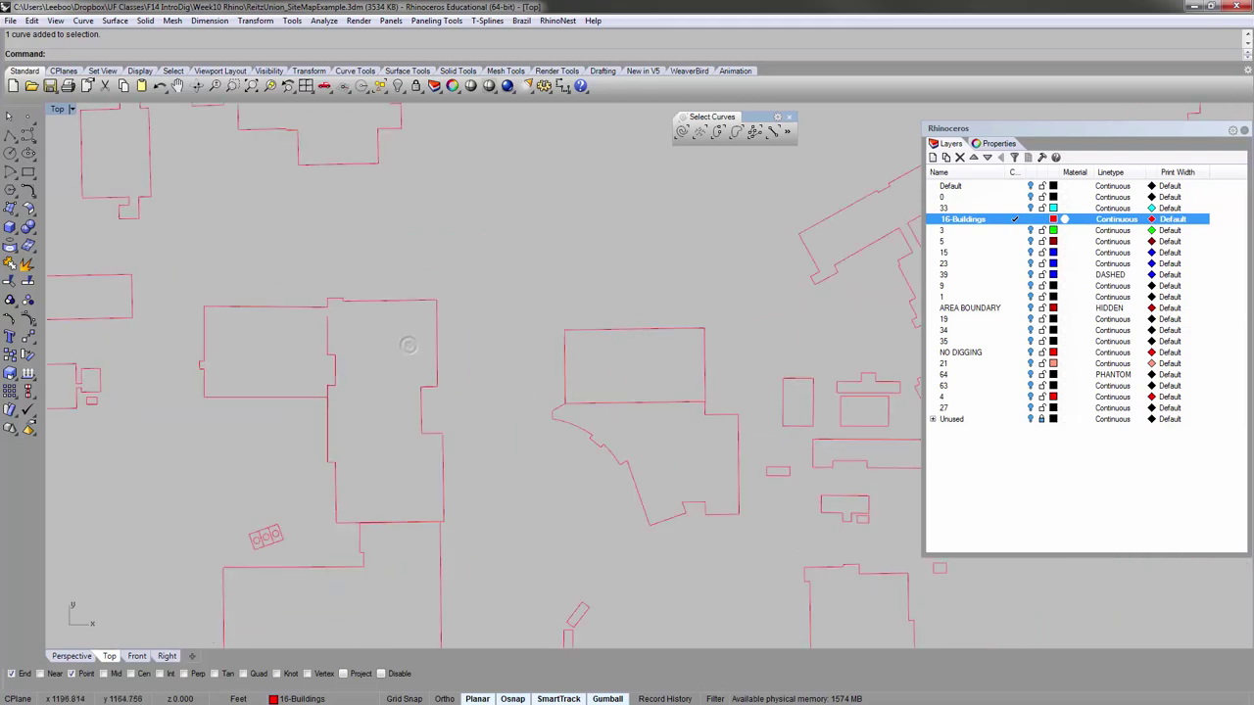
{"action": "right_click_drag", "start_coordinate": [409, 344], "coordinate": [424, 267]}
{"action": "scroll", "coordinate": [212, 180], "scroll_direction": "up", "scroll_amount": 5}
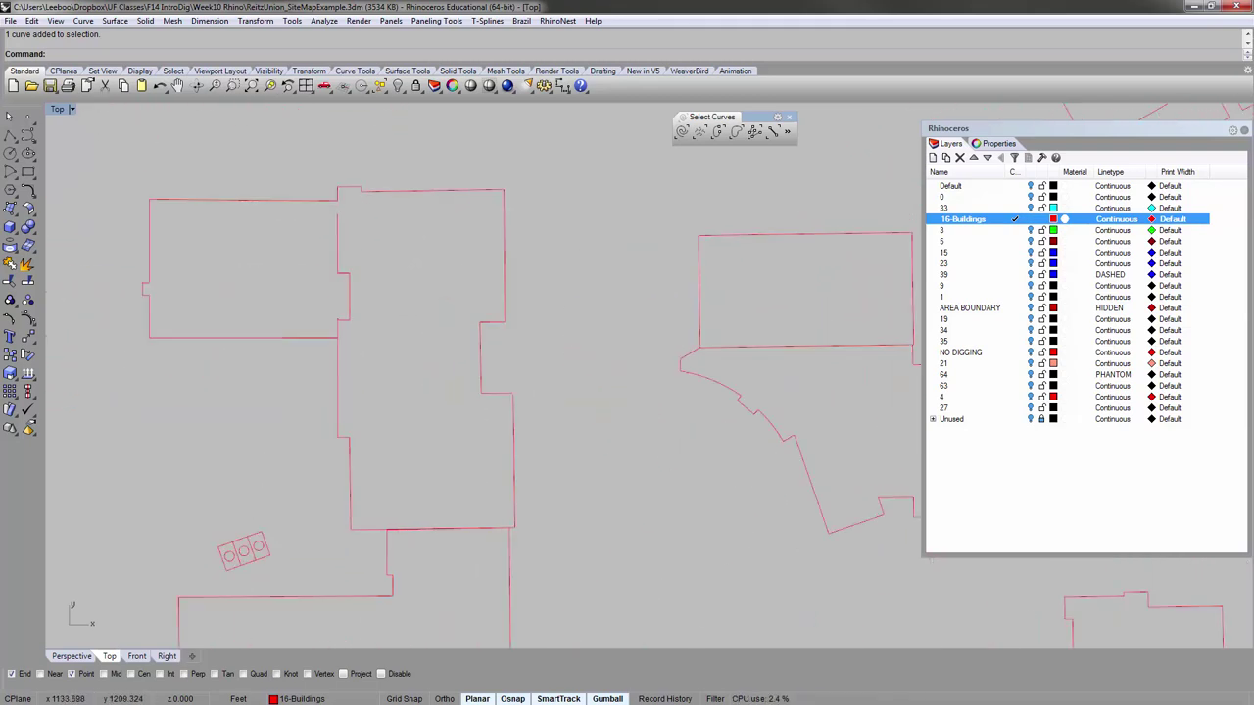
{"action": "left_click", "coordinate": [288, 273]}
{"action": "left_click", "coordinate": [490, 288]}
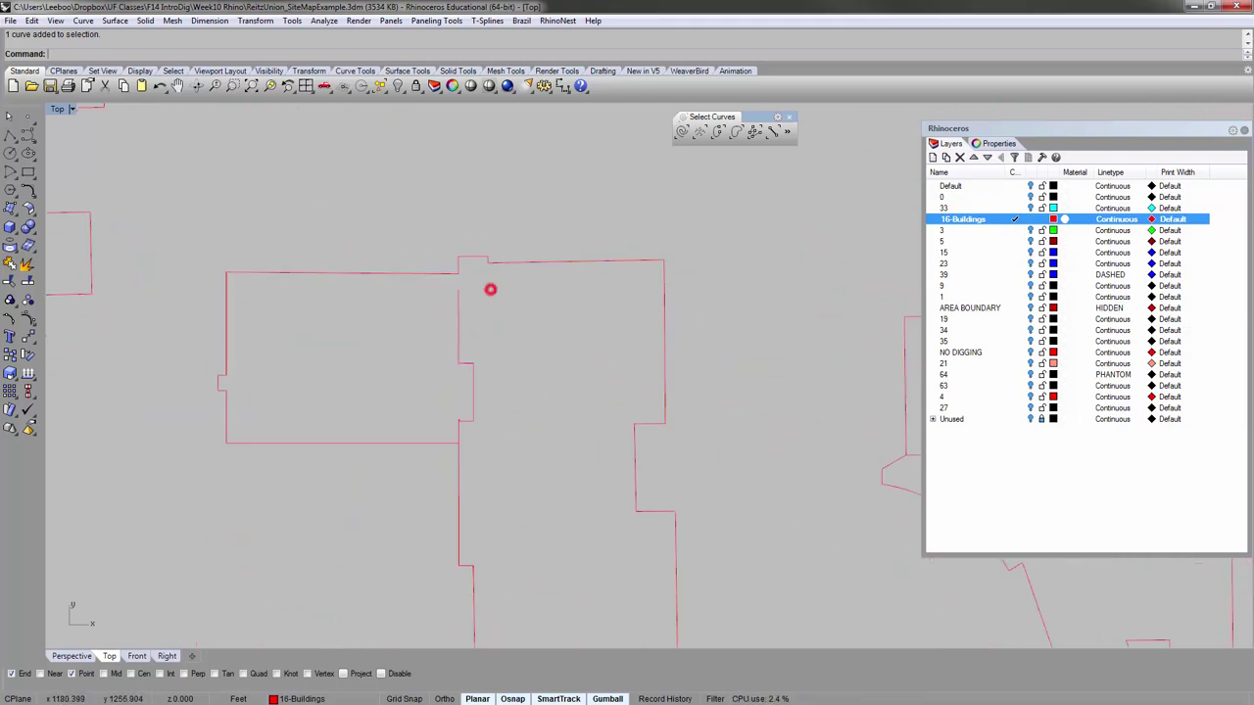
{"action": "scroll", "coordinate": [468, 295], "scroll_direction": "up", "scroll_amount": 6}
{"action": "right_click_drag", "start_coordinate": [383, 296], "coordinate": [484, 276]}
{"action": "scroll", "coordinate": [489, 282], "scroll_direction": "down", "scroll_amount": 4}
Move the west end control point of the north outline onto the upper end of the shared wall.
{"action": "left_click", "coordinate": [482, 251]}
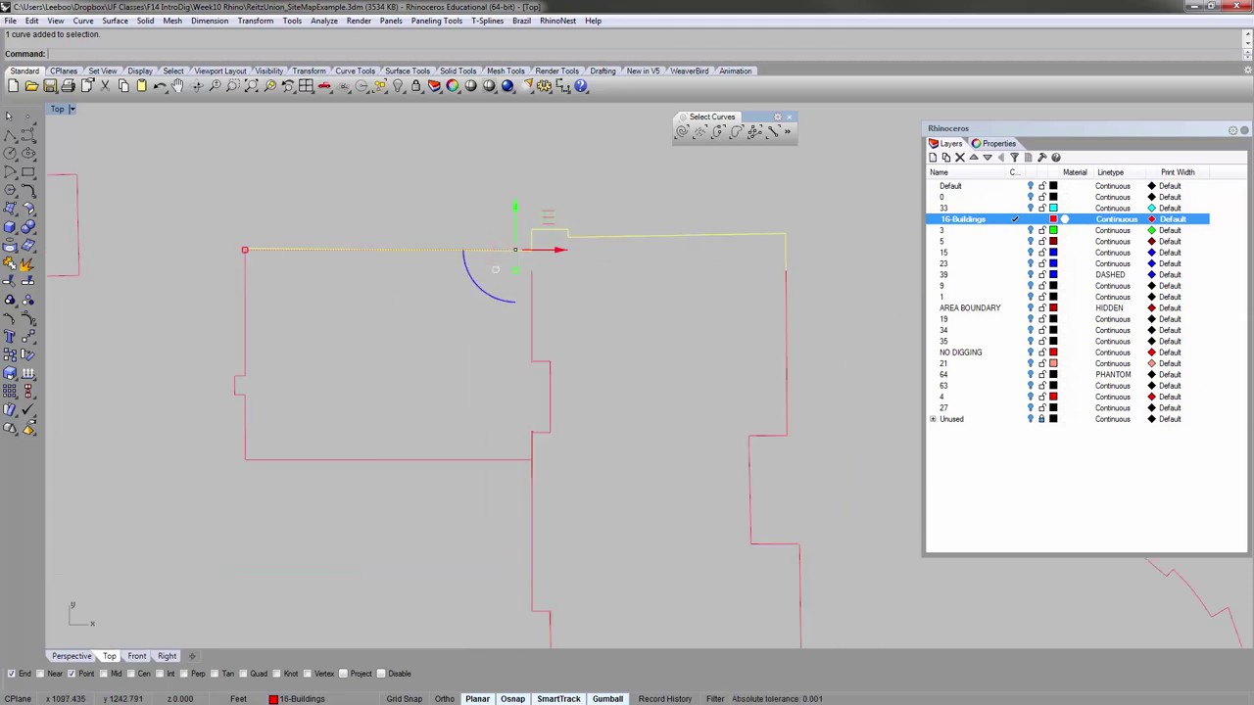
{"action": "key", "text": "F10"}
{"action": "left_click_drag", "start_coordinate": [245, 249], "coordinate": [532, 271]}
{"action": "left_click", "coordinate": [511, 290]}
{"action": "key", "text": "Escape"}
{"action": "right_click_drag", "start_coordinate": [590, 276], "coordinate": [569, 275]}
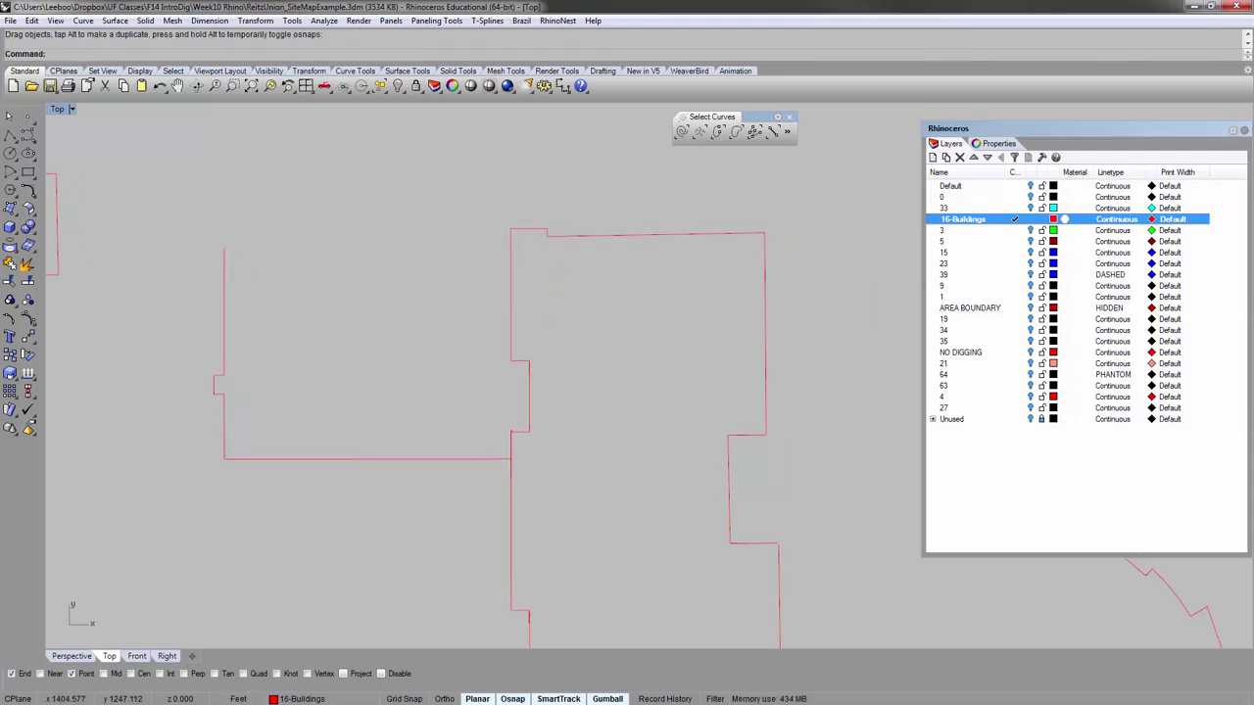
{"action": "left_click", "coordinate": [10, 136]}
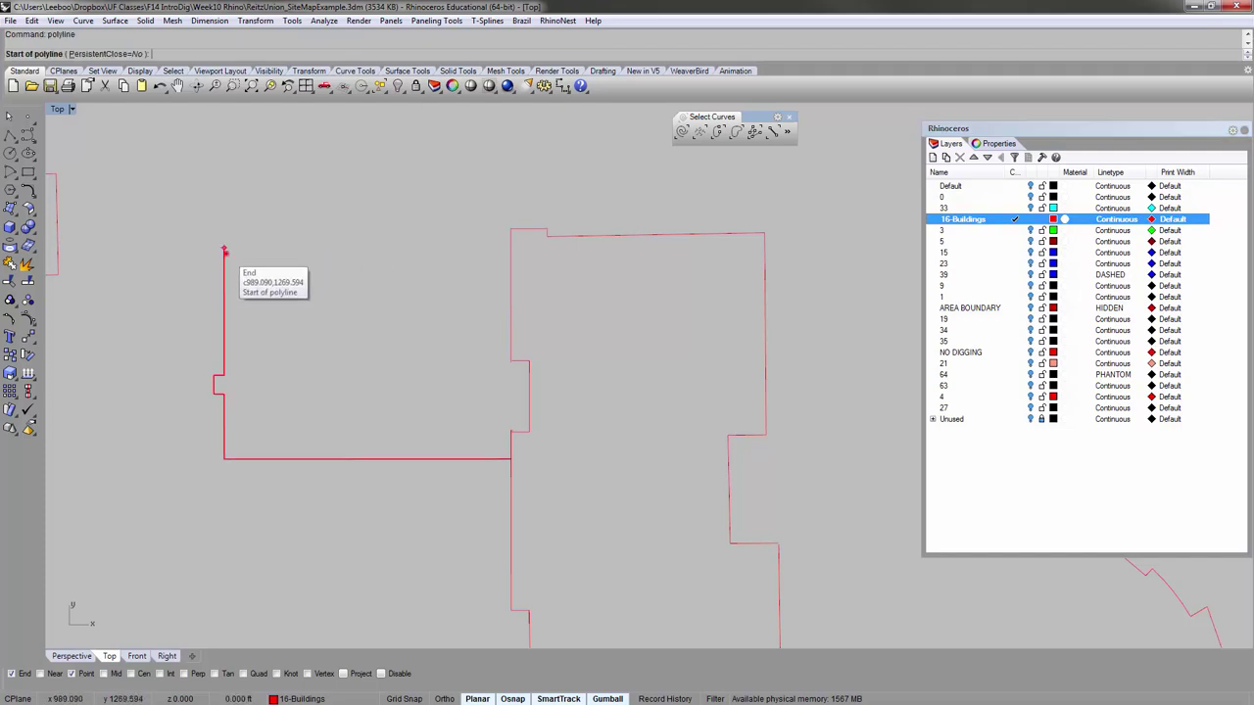
{"action": "left_click", "coordinate": [224, 248]}
{"action": "left_click", "coordinate": [511, 251]}
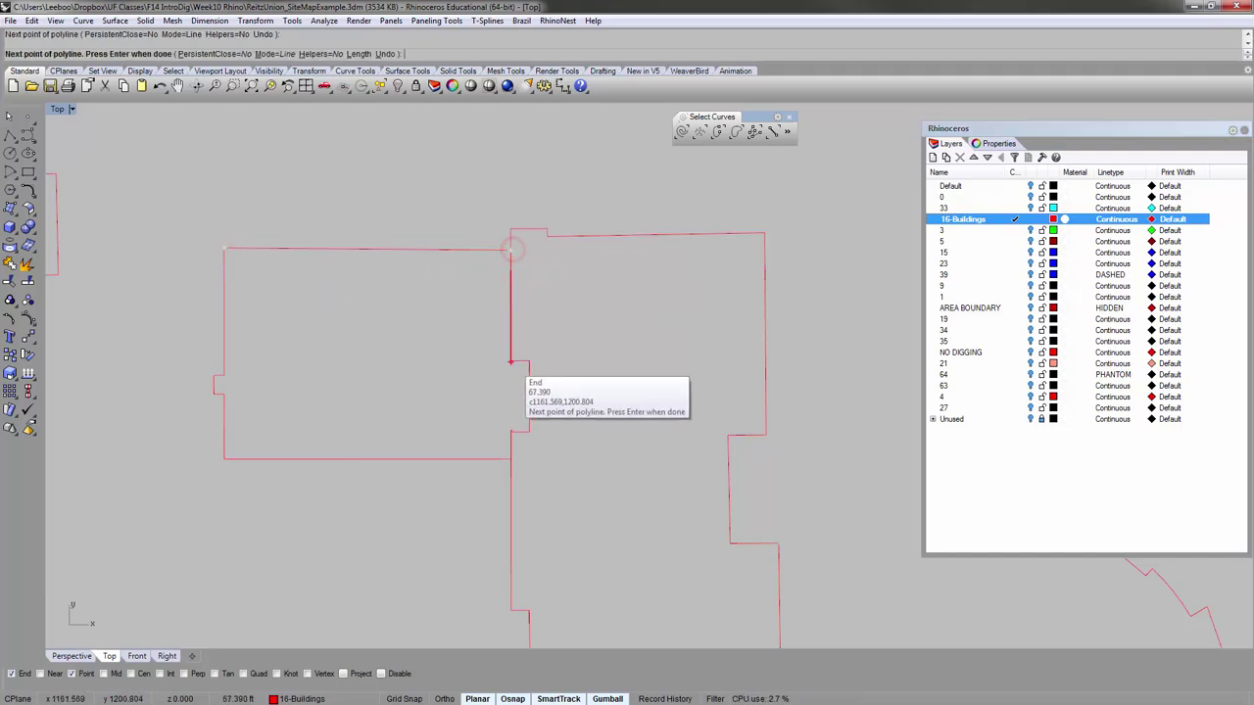
{"action": "scroll", "coordinate": [513, 365], "scroll_direction": "up", "scroll_amount": 3}
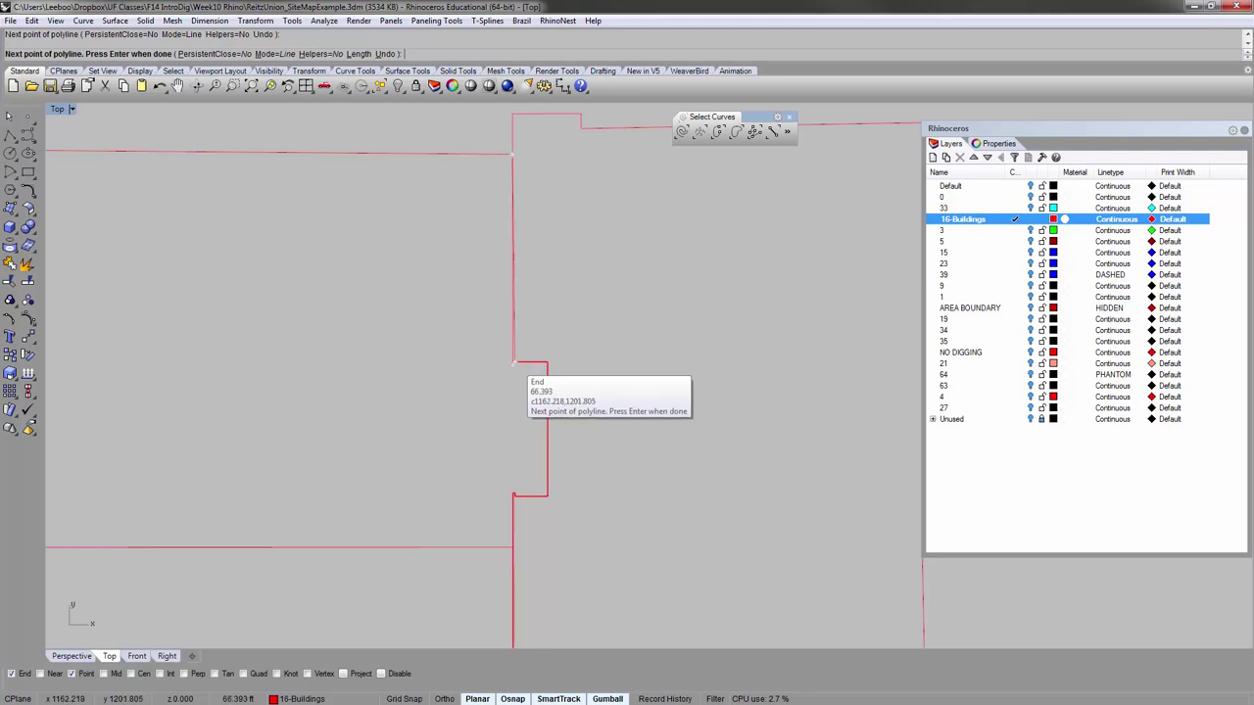
{"action": "left_click", "coordinate": [510, 364]}
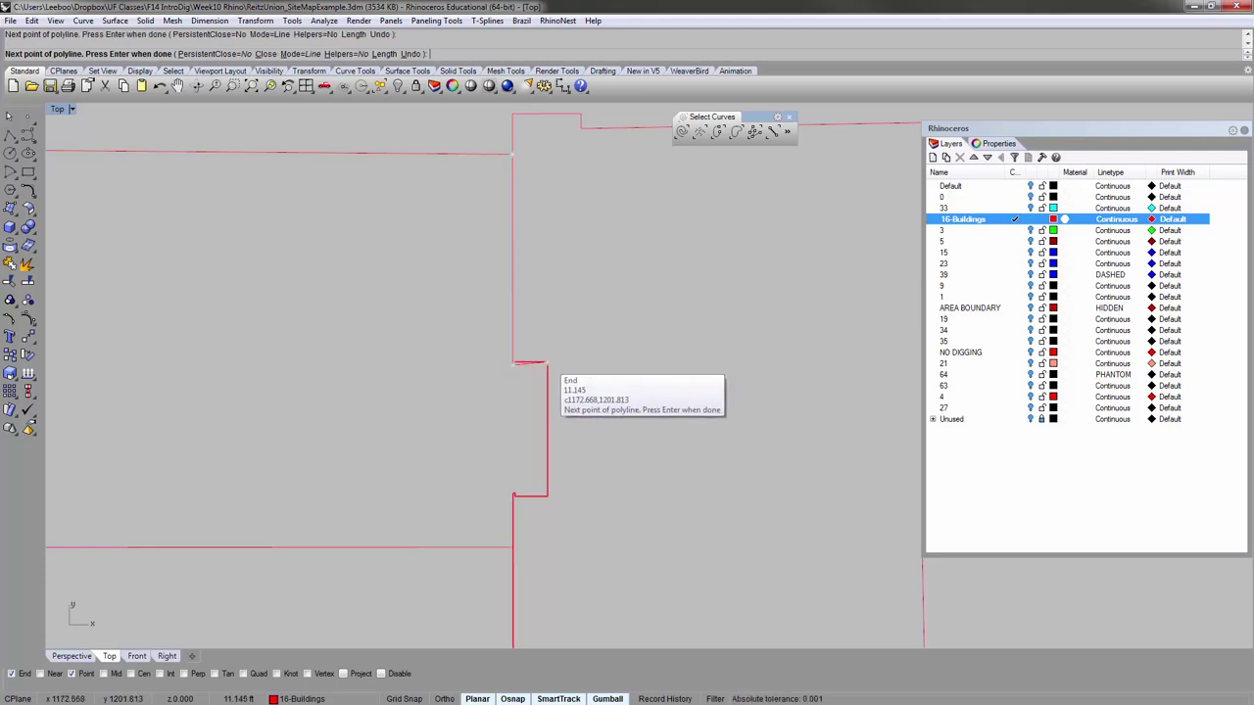
{"action": "scroll", "coordinate": [511, 367], "scroll_direction": "up", "scroll_amount": 2}
{"action": "scroll", "coordinate": [513, 380], "scroll_direction": "up", "scroll_amount": 3}
{"action": "type", "text": "u"}
{"action": "key", "text": "Return"}
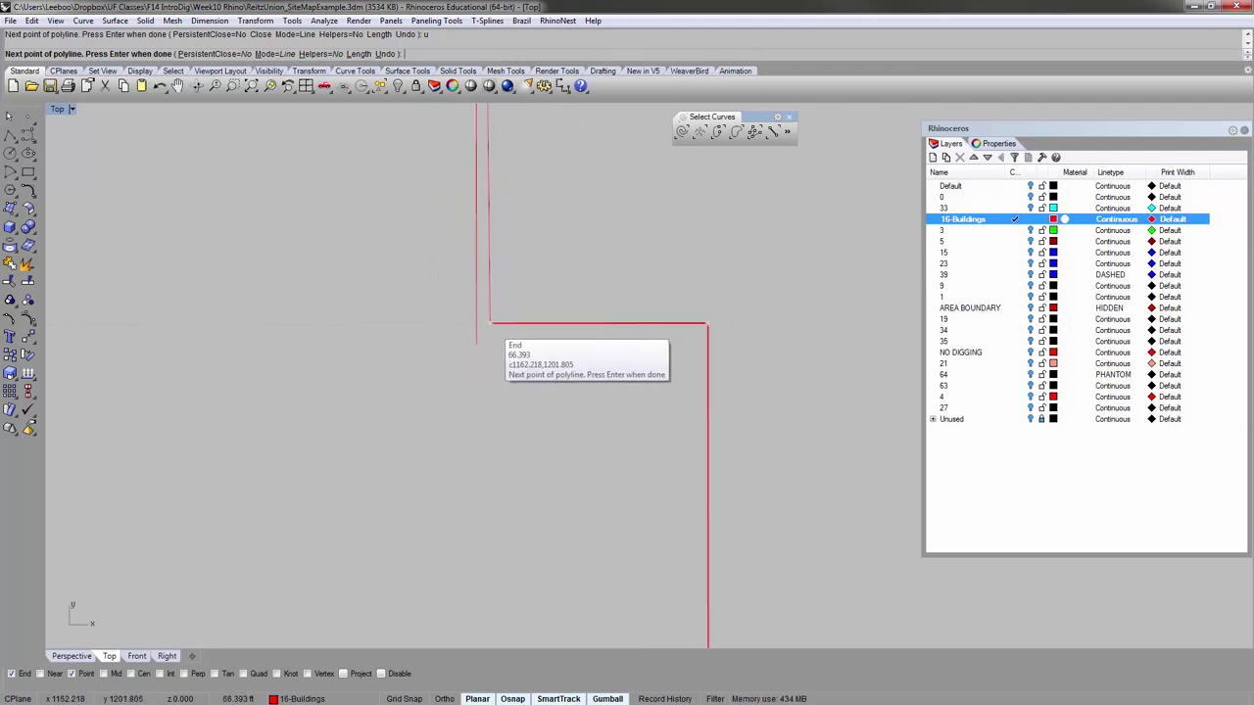
{"action": "left_click", "coordinate": [474, 321]}
{"action": "scroll", "coordinate": [474, 321], "scroll_direction": "down", "scroll_amount": 5}
{"action": "scroll", "coordinate": [618, 277], "scroll_direction": "down", "scroll_amount": 3}
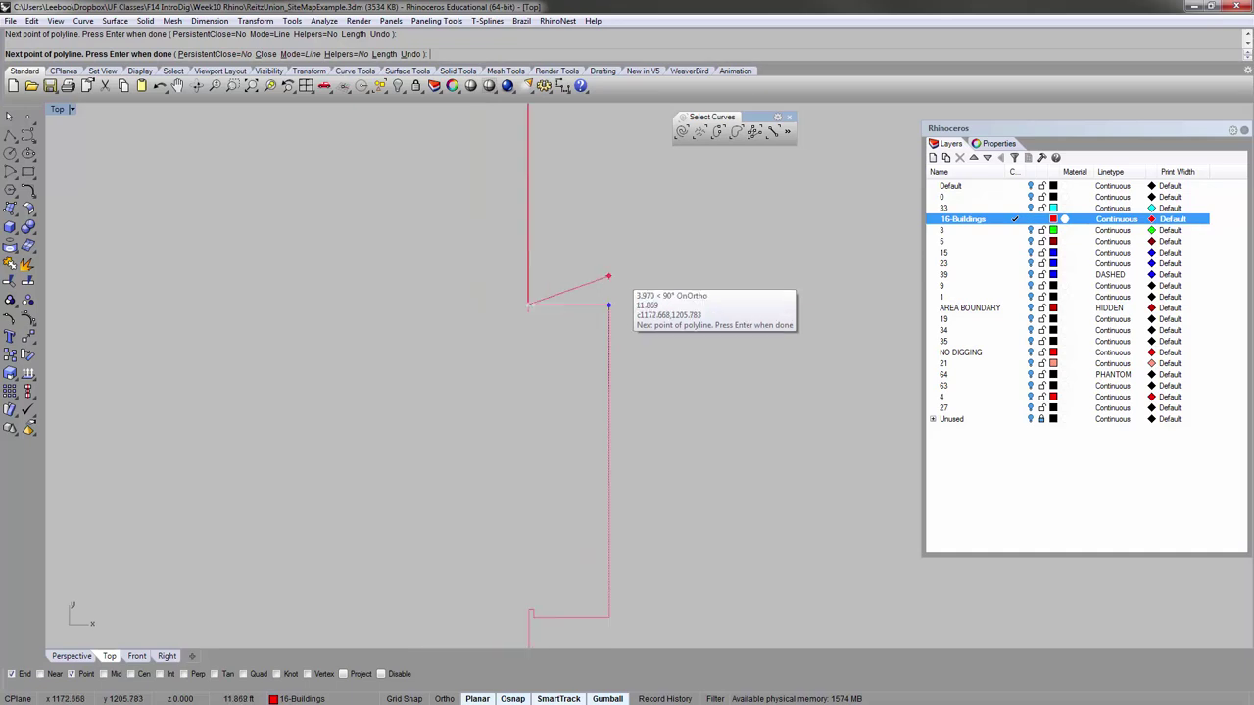
{"action": "key", "text": "Escape"}
Extend the horizontal segment at the top of the shared wall's notch to meet the vertical wall line.
{"action": "scroll", "coordinate": [582, 290], "scroll_direction": "up", "scroll_amount": 8}
{"action": "scroll", "coordinate": [494, 347], "scroll_direction": "down", "scroll_amount": 5}
{"action": "scroll", "coordinate": [481, 333], "scroll_direction": "up", "scroll_amount": 3}
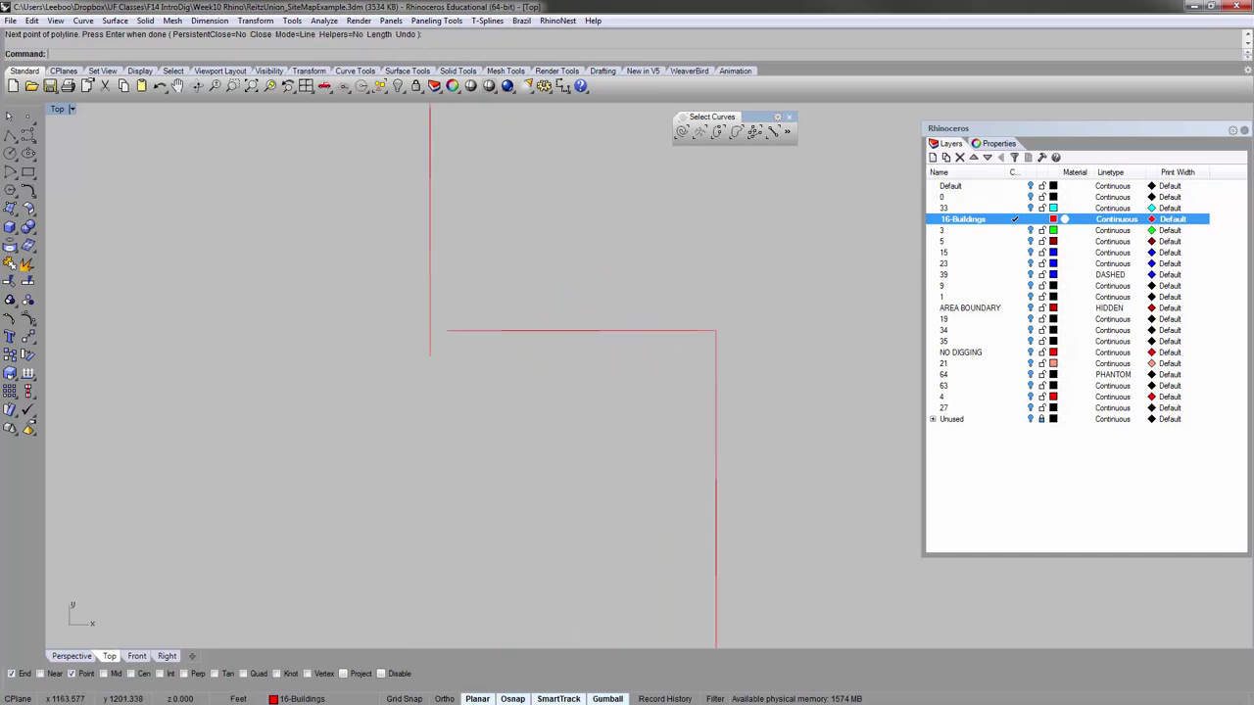
{"action": "type", "text": "ex"}
{"action": "key", "text": "Return"}
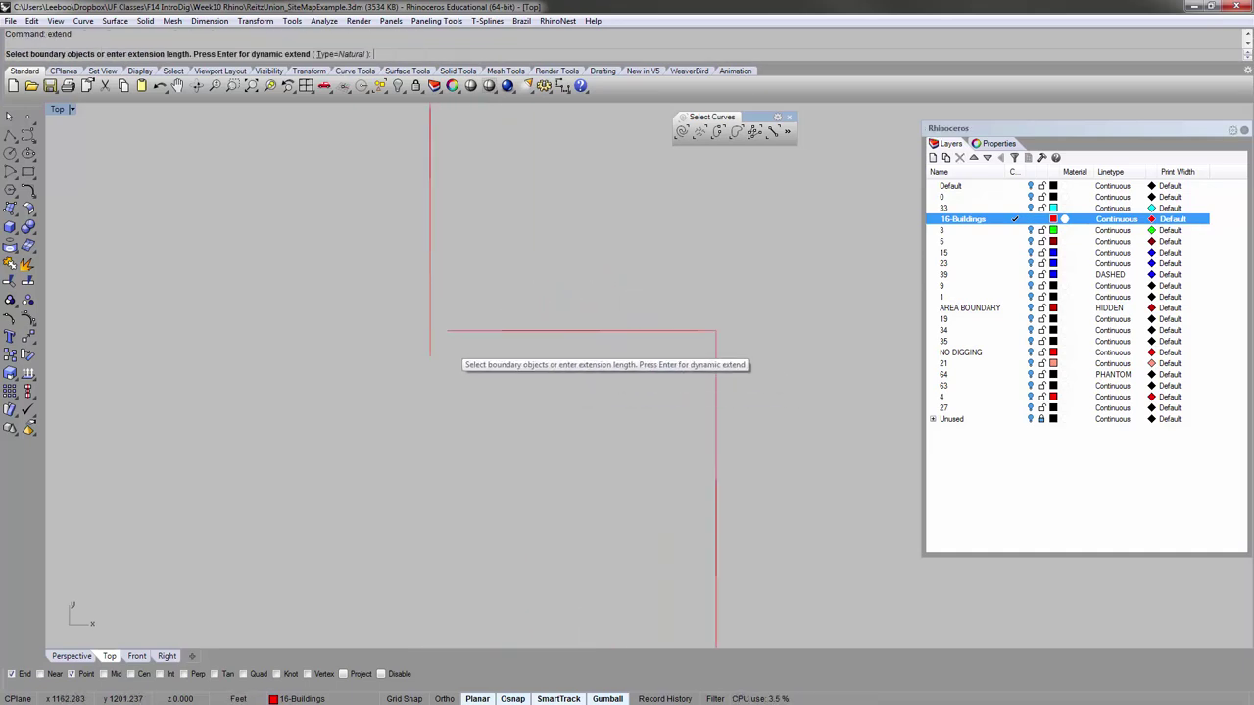
{"action": "left_click", "coordinate": [430, 336]}
{"action": "key", "text": "Return"}
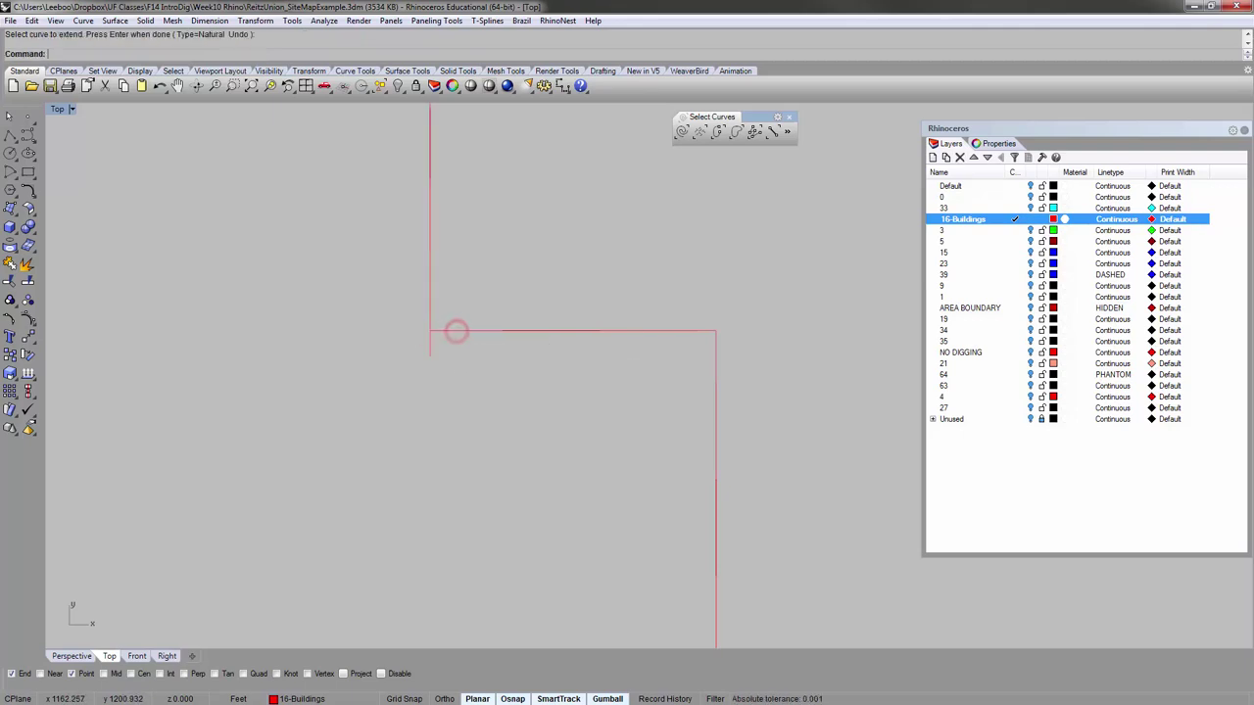
Trim the vertical wall line's overhang below the notch's top edge, using the notch outline as the cutting curve.
{"action": "left_click", "coordinate": [449, 329]}
{"action": "type", "text": "tr"}
{"action": "key", "text": "Return"}
{"action": "left_click", "coordinate": [419, 341]}
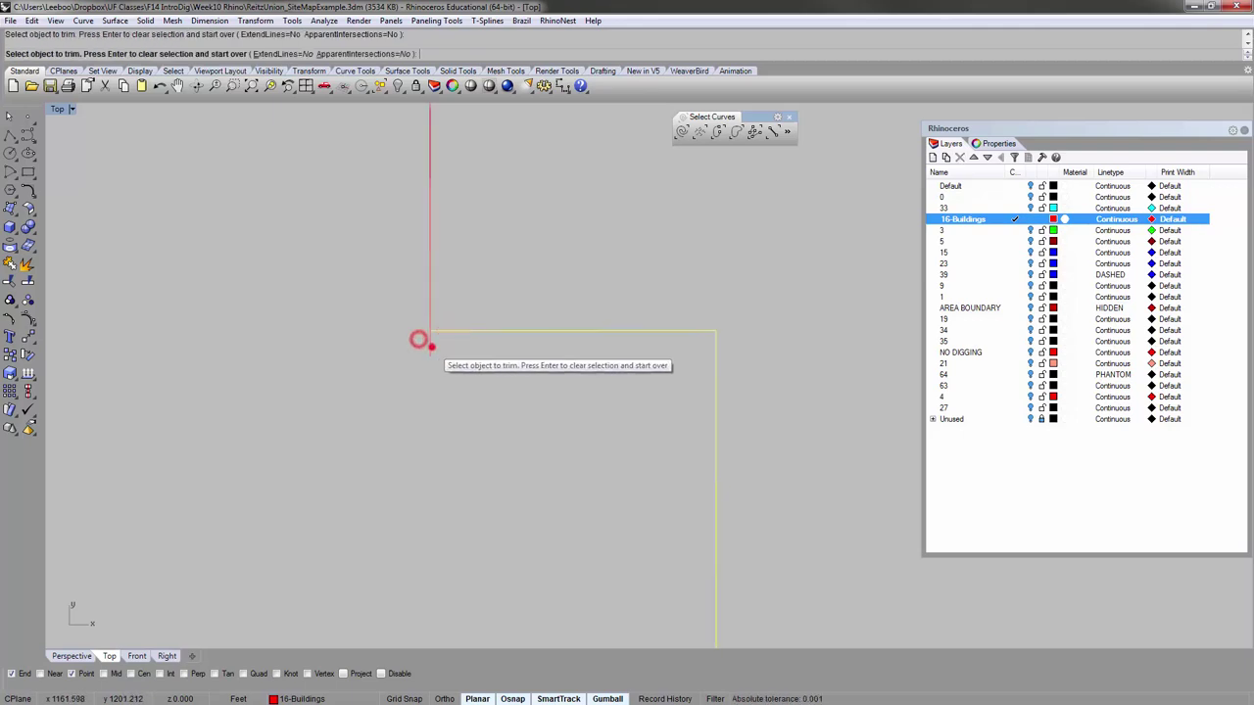
{"action": "left_click", "coordinate": [431, 348]}
{"action": "key", "text": "Return"}
{"action": "key", "text": "Escape"}
Join the notched west wall outline with the vertical wall line above it.
{"action": "scroll", "coordinate": [420, 352], "scroll_direction": "down", "scroll_amount": 5}
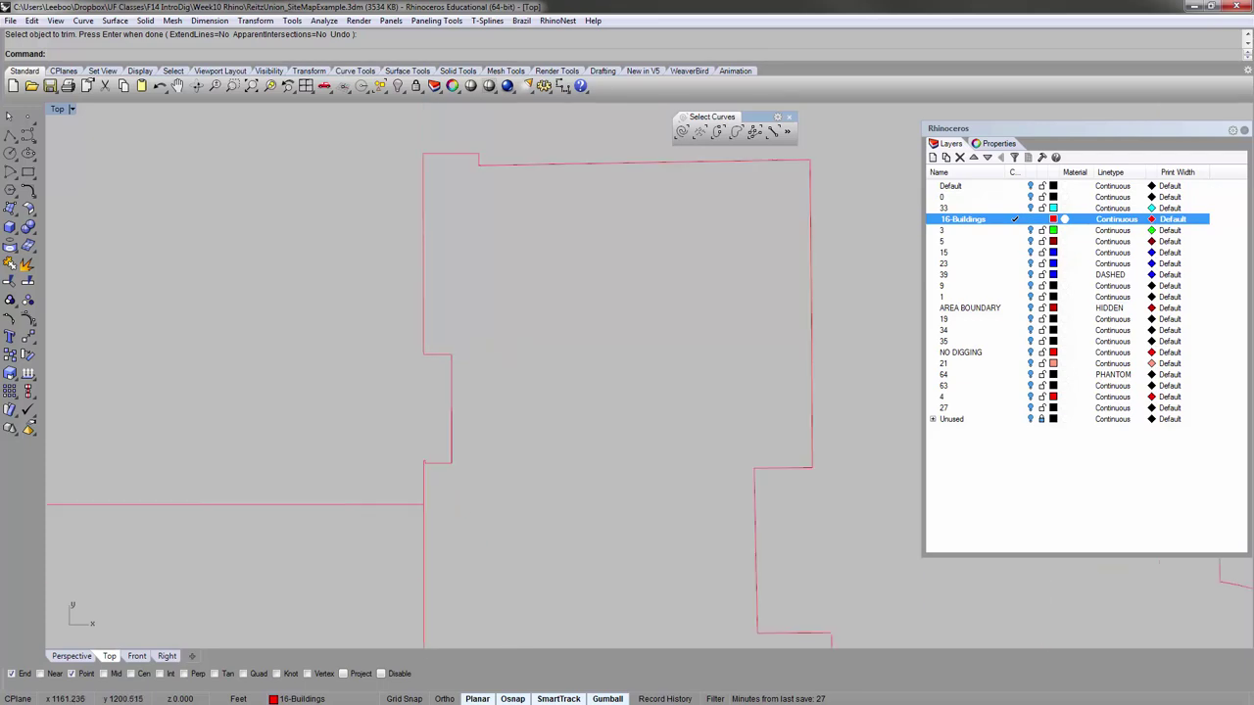
{"action": "right_click_drag", "start_coordinate": [414, 332], "coordinate": [475, 350]}
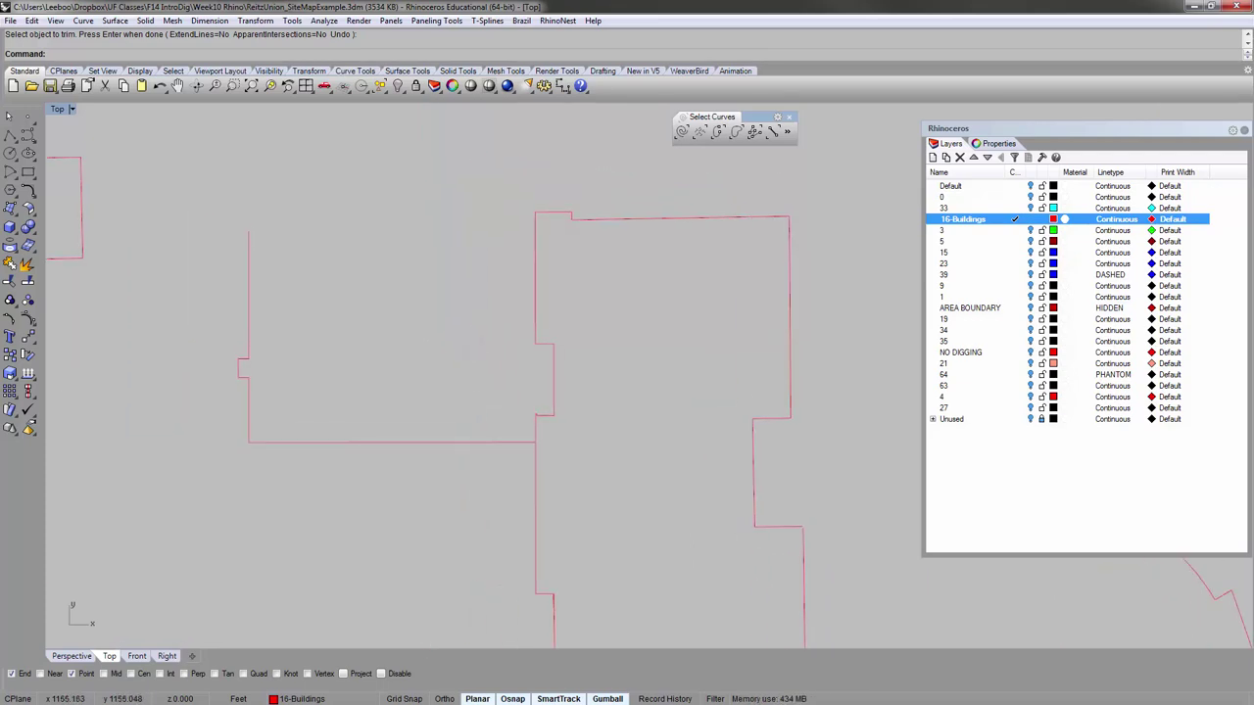
{"action": "left_click", "coordinate": [536, 421]}
{"action": "scroll", "coordinate": [544, 421], "scroll_direction": "up", "scroll_amount": 10}
{"action": "scroll", "coordinate": [466, 373], "scroll_direction": "down", "scroll_amount": 5}
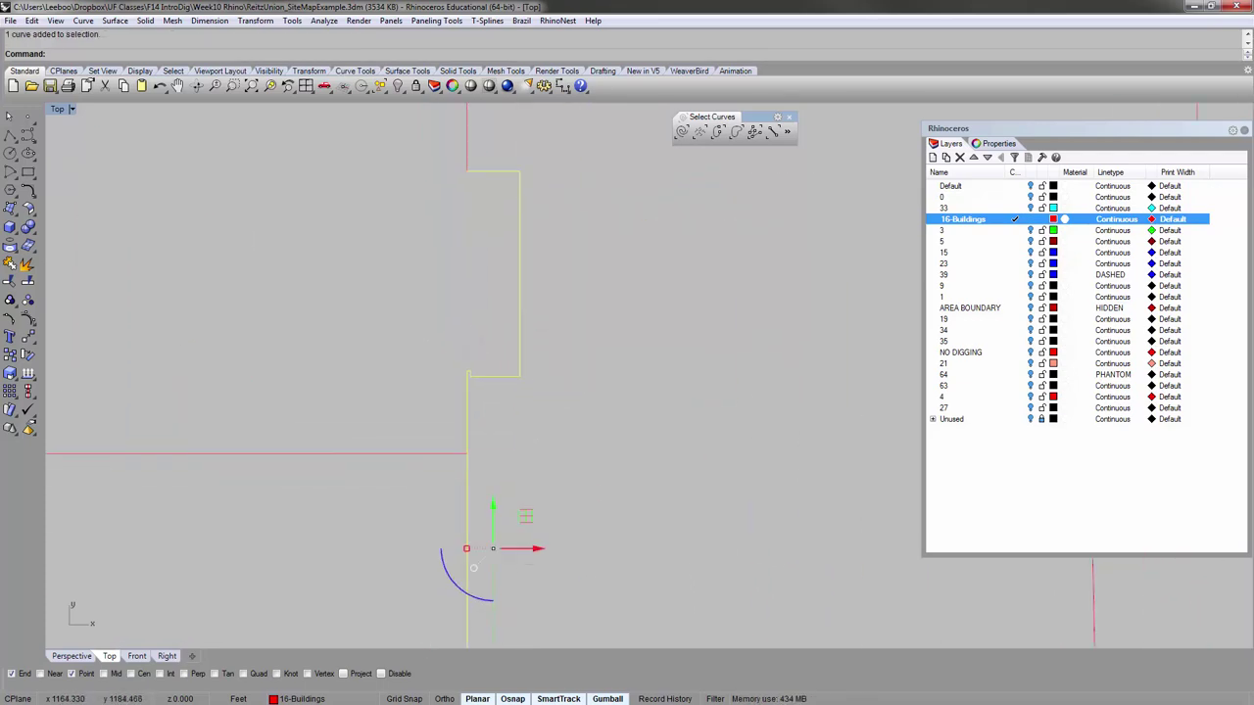
{"action": "right_click_drag", "start_coordinate": [485, 197], "coordinate": [481, 285]}
{"action": "key", "text": "Return"}
{"action": "left_click", "coordinate": [461, 251]}
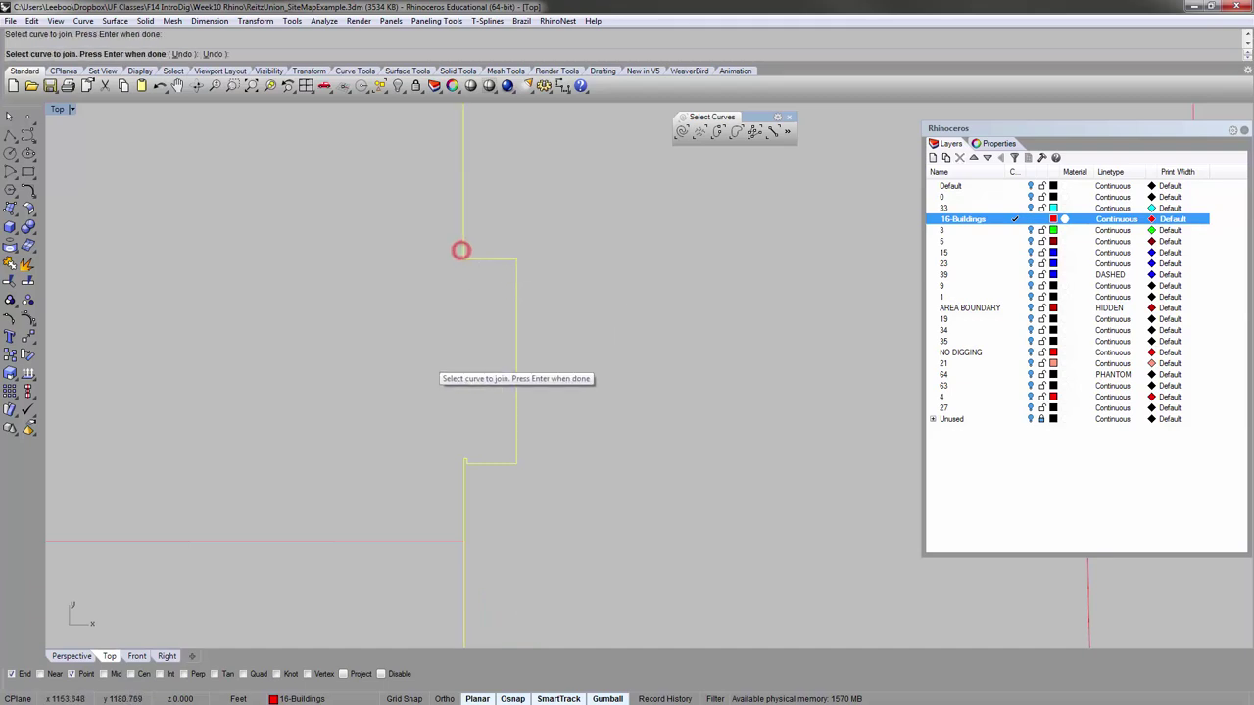
Add the building's north outline to the west wall join and complete it.
{"action": "scroll", "coordinate": [425, 357], "scroll_direction": "down", "scroll_amount": 8}
{"action": "scroll", "coordinate": [456, 206], "scroll_direction": "up", "scroll_amount": 6}
{"action": "left_click", "coordinate": [421, 183]}
{"action": "right_click_drag", "start_coordinate": [517, 246], "coordinate": [348, 297]}
{"action": "scroll", "coordinate": [348, 297], "scroll_direction": "down", "scroll_amount": 4}
{"action": "right_click_drag", "start_coordinate": [586, 397], "coordinate": [420, 347]}
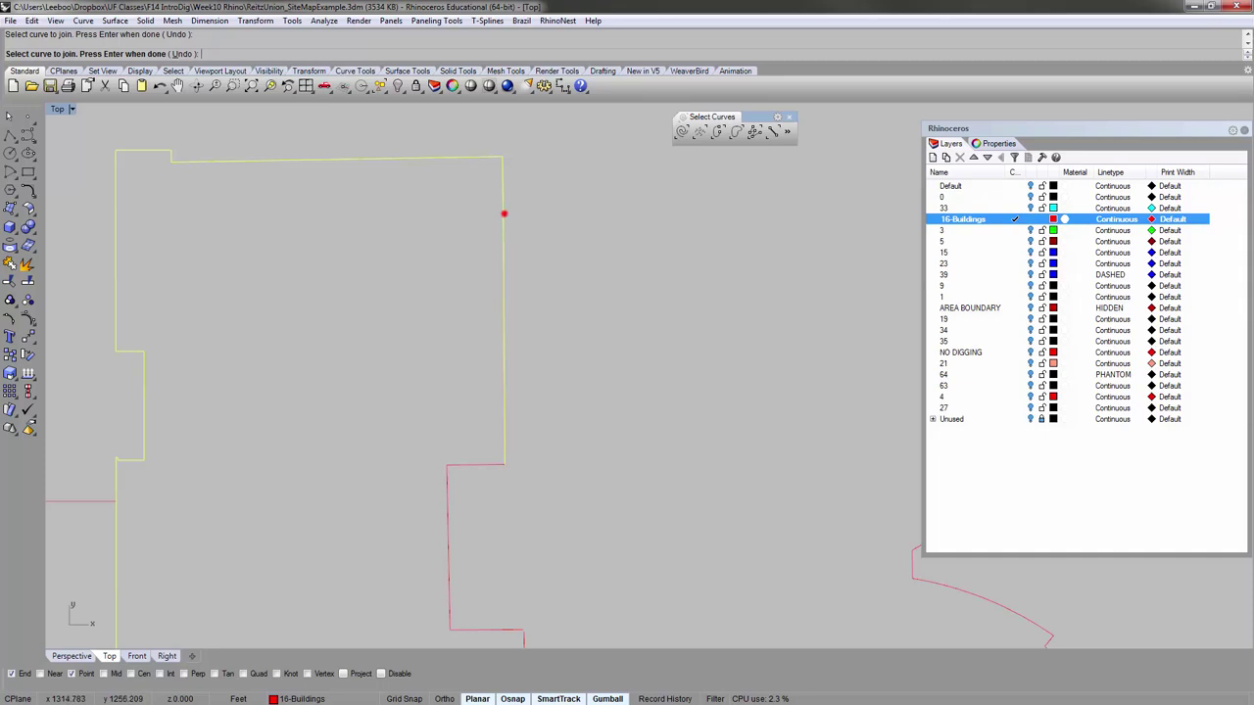
{"action": "left_click", "coordinate": [503, 214]}
{"action": "left_click", "coordinate": [677, 387]}
{"action": "right_click", "coordinate": [677, 387]}
{"action": "scroll", "coordinate": [446, 382], "scroll_direction": "down", "scroll_amount": 6}
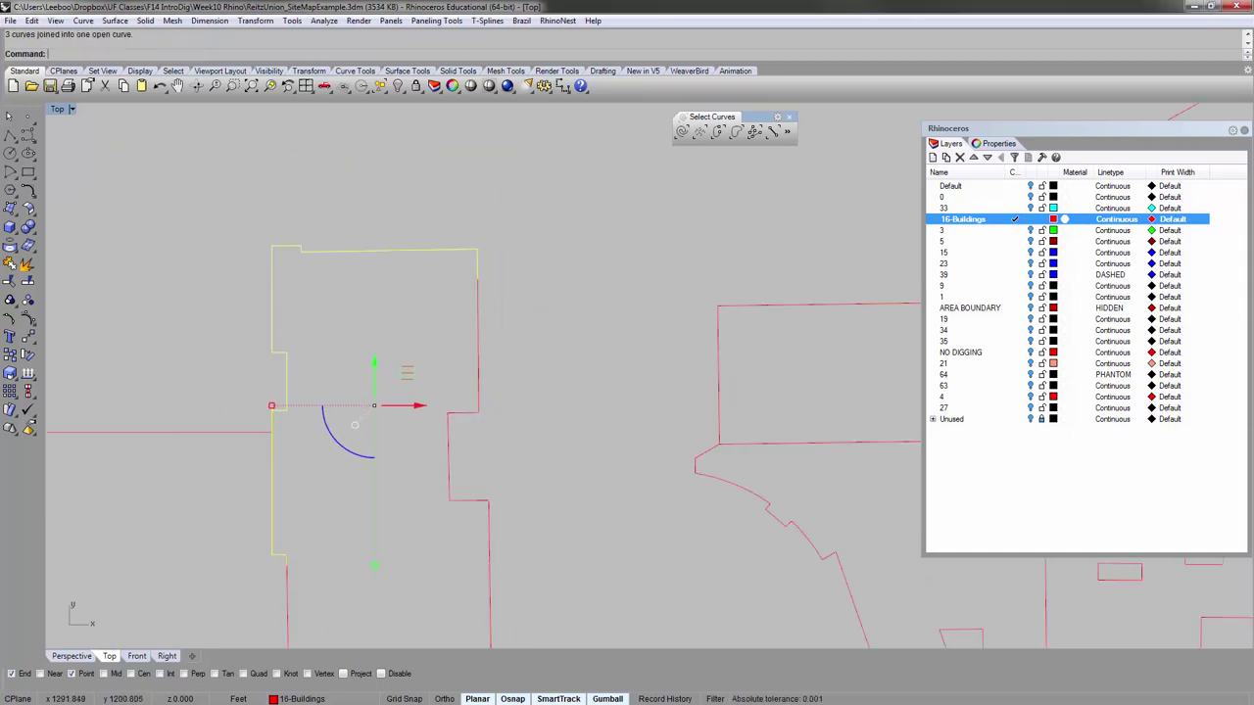
Move the upper end control point of the east wall line onto the end of the north outline.
{"action": "right_click_drag", "start_coordinate": [427, 336], "coordinate": [452, 336]}
{"action": "scroll", "coordinate": [506, 311], "scroll_direction": "up", "scroll_amount": 12}
{"action": "left_click", "coordinate": [500, 278]}
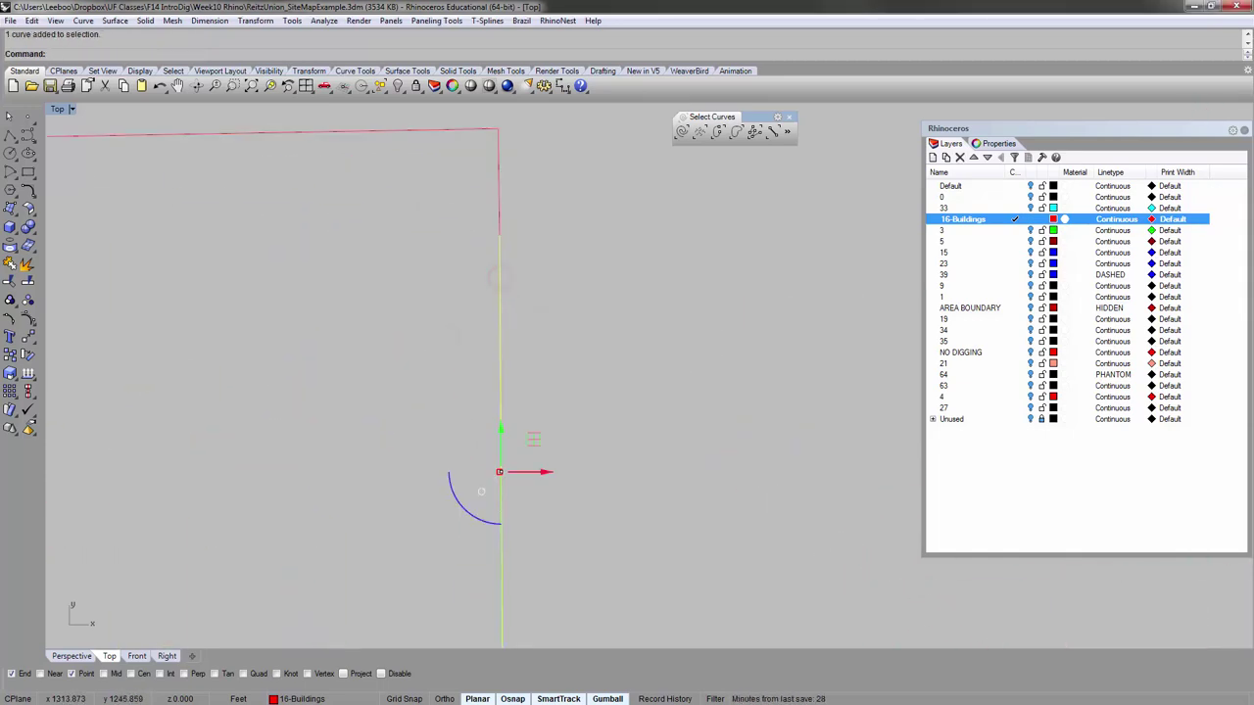
{"action": "key", "text": "F10"}
{"action": "scroll", "coordinate": [481, 490], "scroll_direction": "up", "scroll_amount": 3}
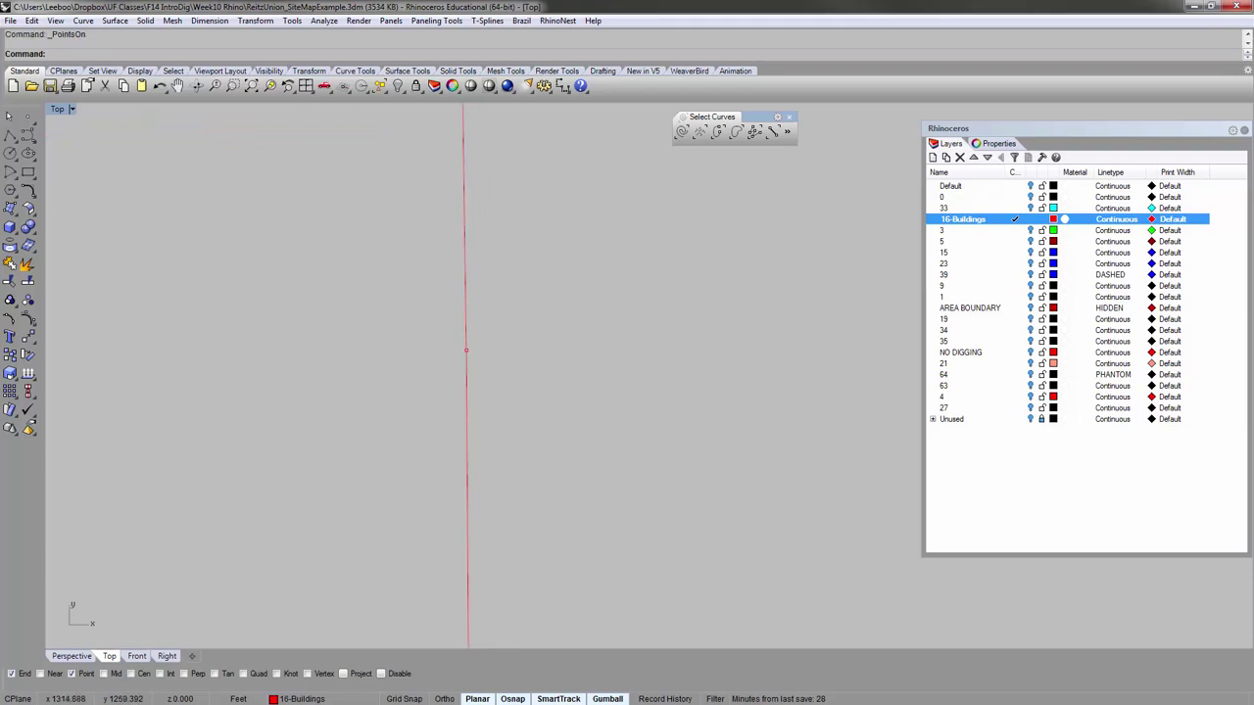
{"action": "left_click", "coordinate": [467, 351]}
{"action": "left_click", "coordinate": [466, 350]}
{"action": "left_click", "coordinate": [466, 350]}
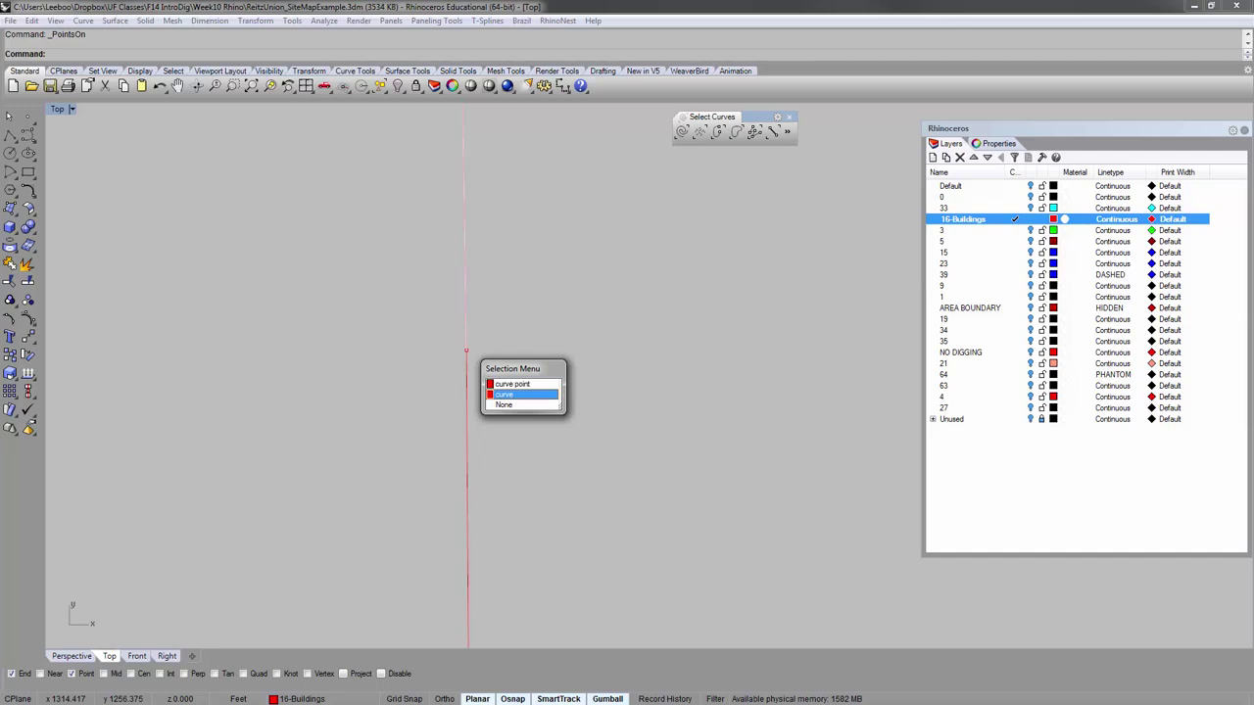
{"action": "left_click", "coordinate": [505, 393]}
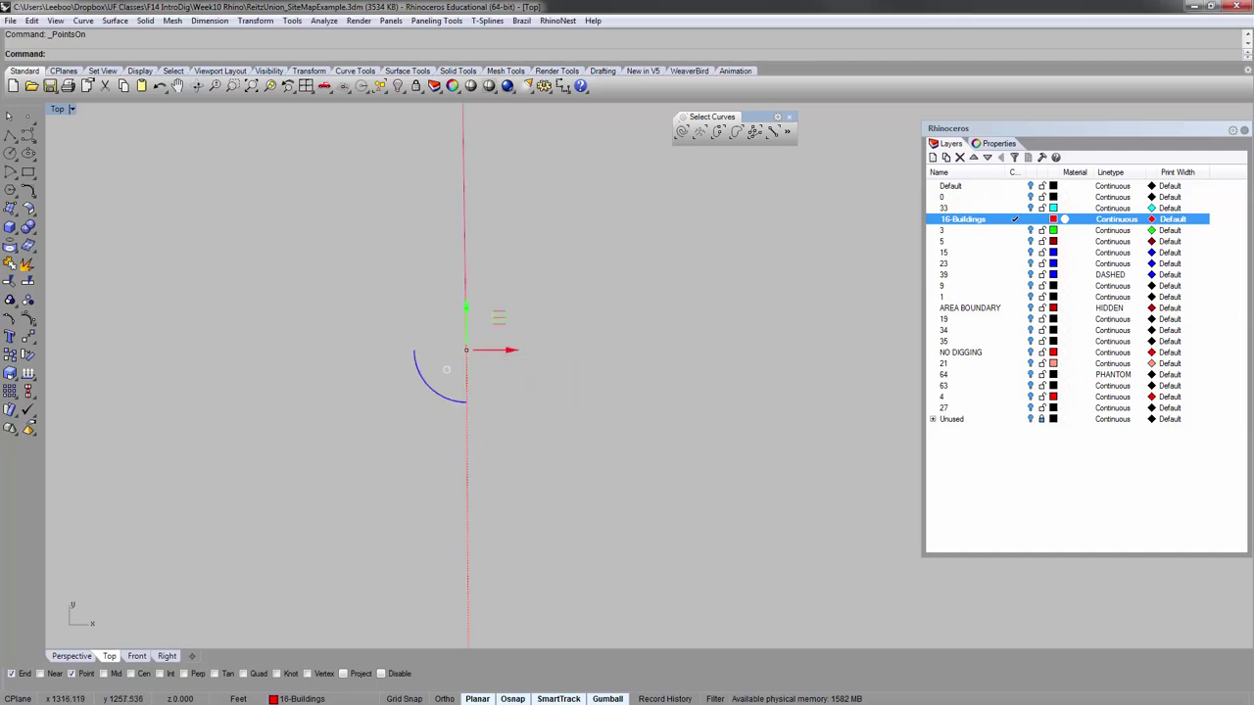
{"action": "left_click_drag", "start_coordinate": [500, 311], "coordinate": [552, 374]}
{"action": "left_click", "coordinate": [592, 453]}
{"action": "left_click_drag", "start_coordinate": [520, 413], "coordinate": [467, 350]}
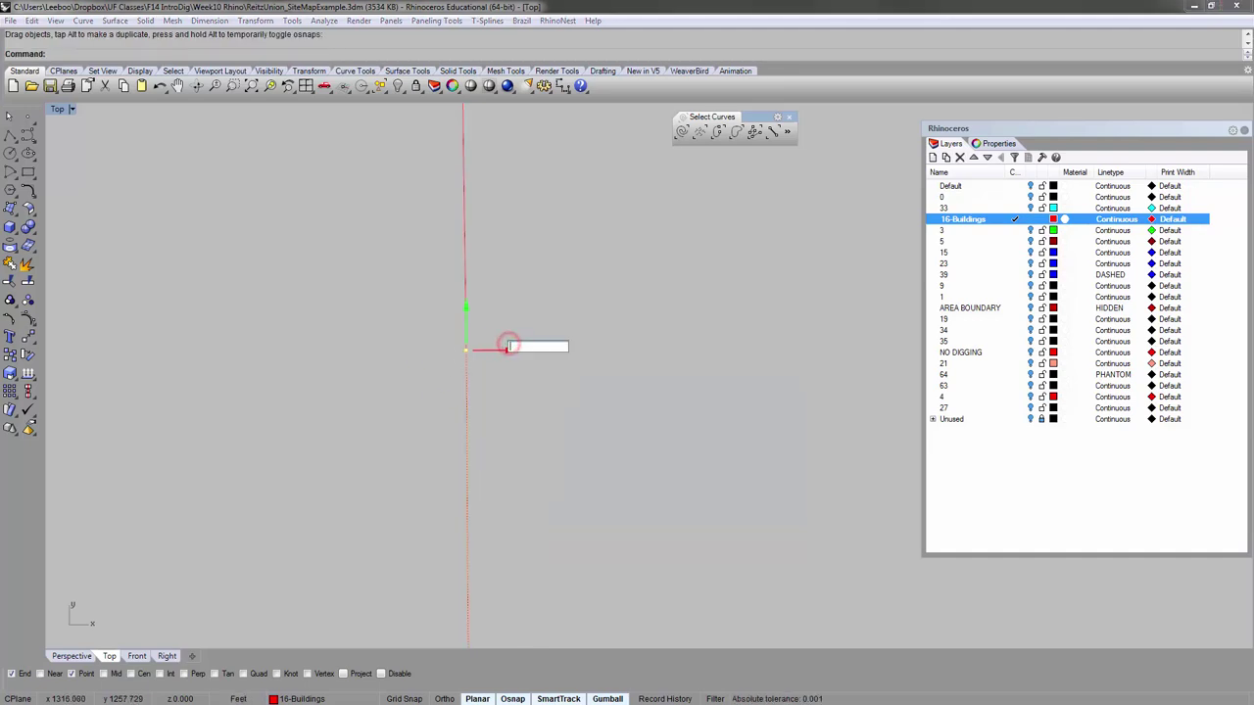
{"action": "left_click", "coordinate": [496, 327]}
{"action": "scroll", "coordinate": [500, 412], "scroll_direction": "down", "scroll_amount": 8}
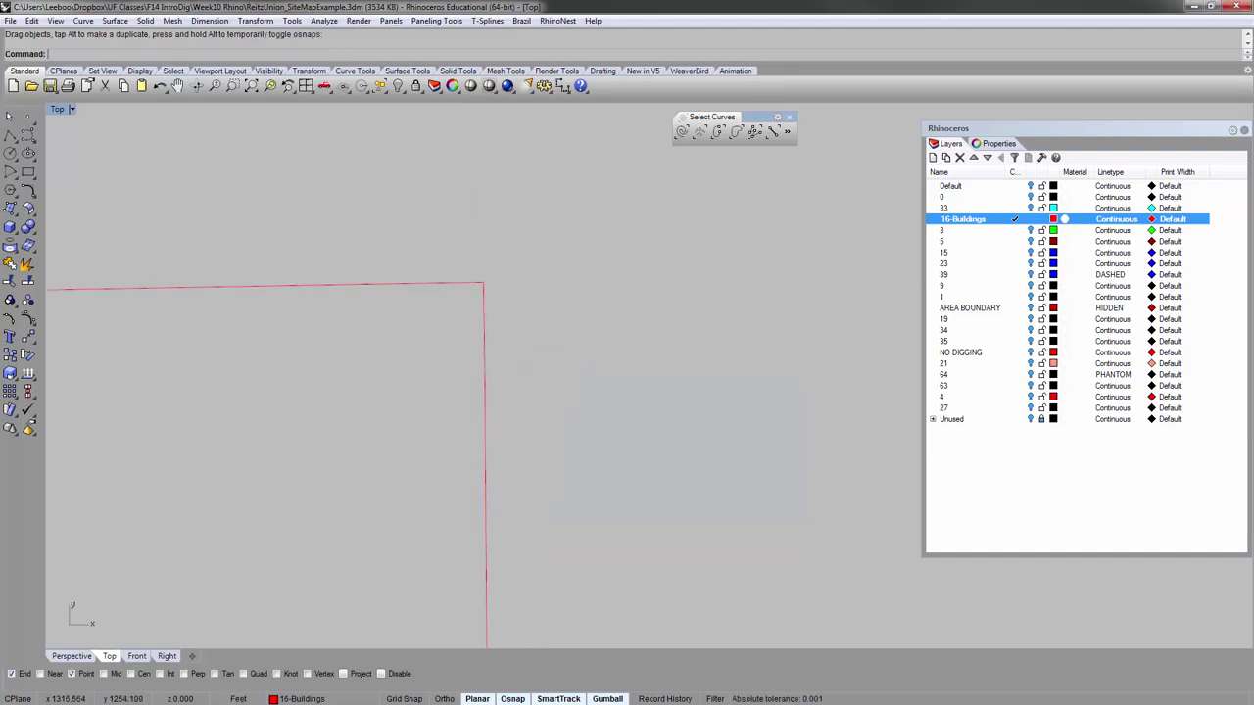
Join the north outline with the east wall line below it.
{"action": "left_click", "coordinate": [487, 361]}
{"action": "right_click_drag", "start_coordinate": [548, 432], "coordinate": [530, 304]}
{"action": "key", "text": "ctrl+j"}
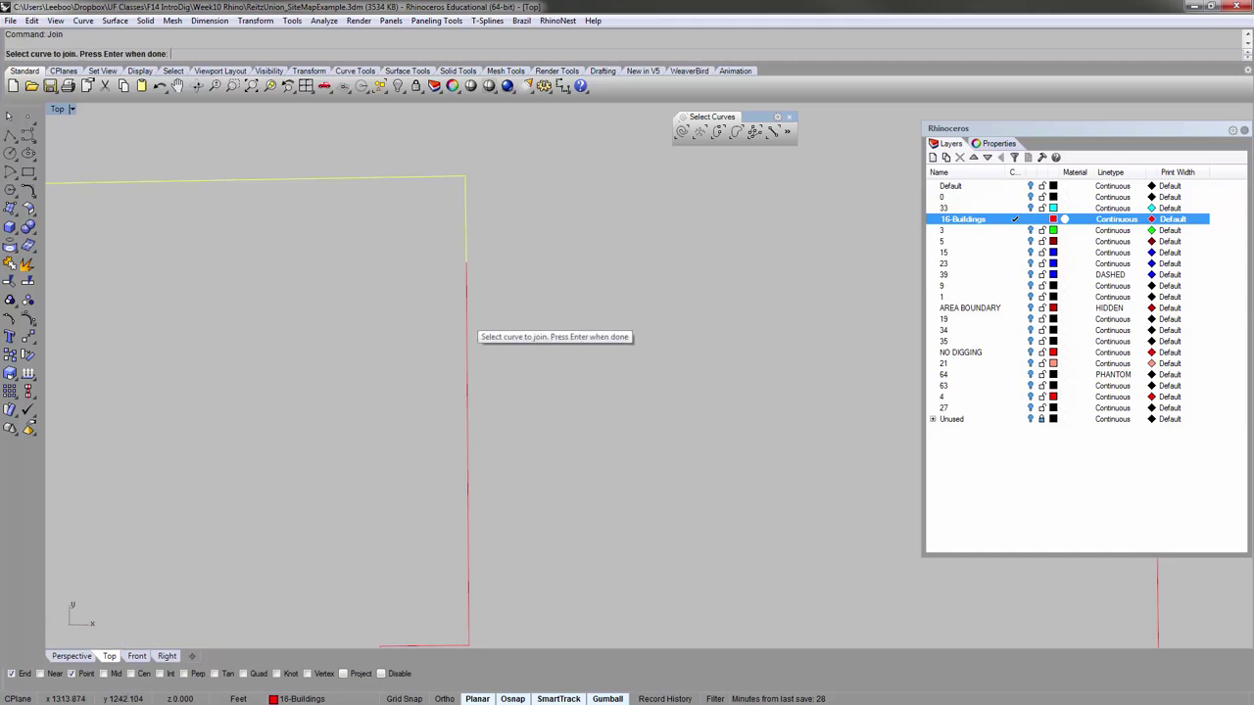
{"action": "left_click", "coordinate": [465, 303]}
{"action": "scroll", "coordinate": [549, 319], "scroll_direction": "down", "scroll_amount": 10}
{"action": "right_click_drag", "start_coordinate": [532, 430], "coordinate": [534, 323]}
{"action": "scroll", "coordinate": [525, 326], "scroll_direction": "up", "scroll_amount": 8}
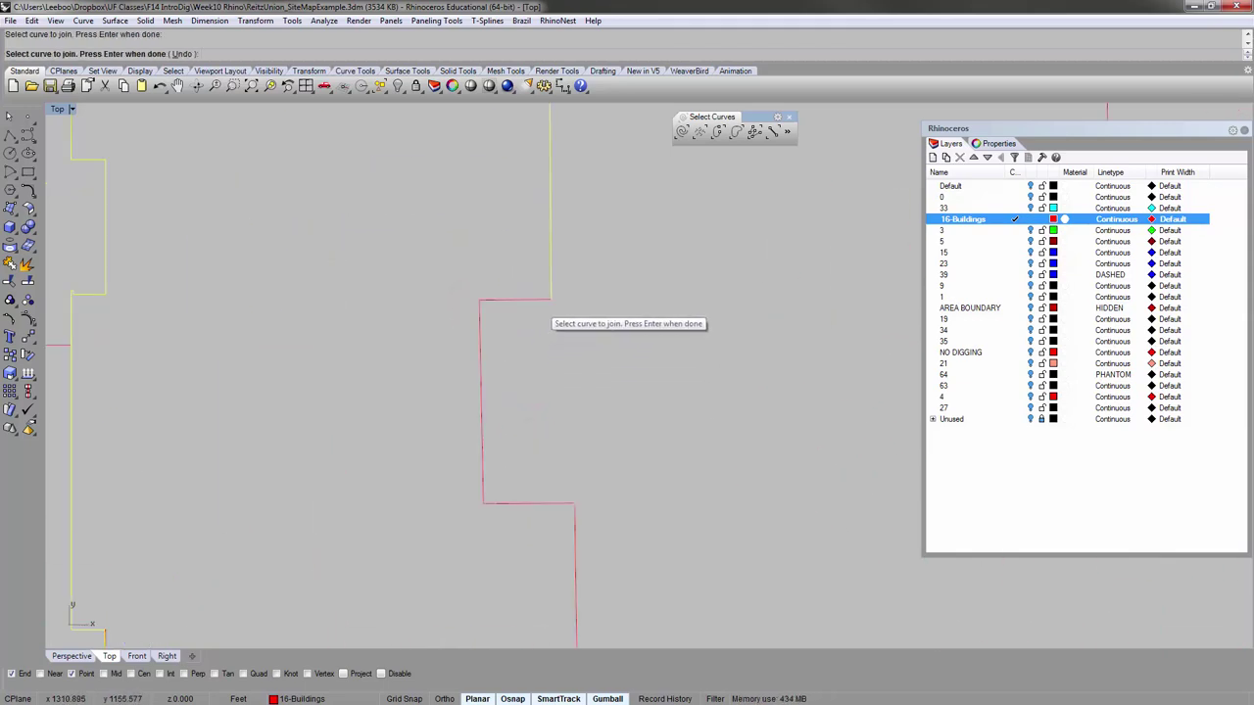
Try to join the east notch outline to the lower end of the east wall line.
{"action": "left_click", "coordinate": [546, 301]}
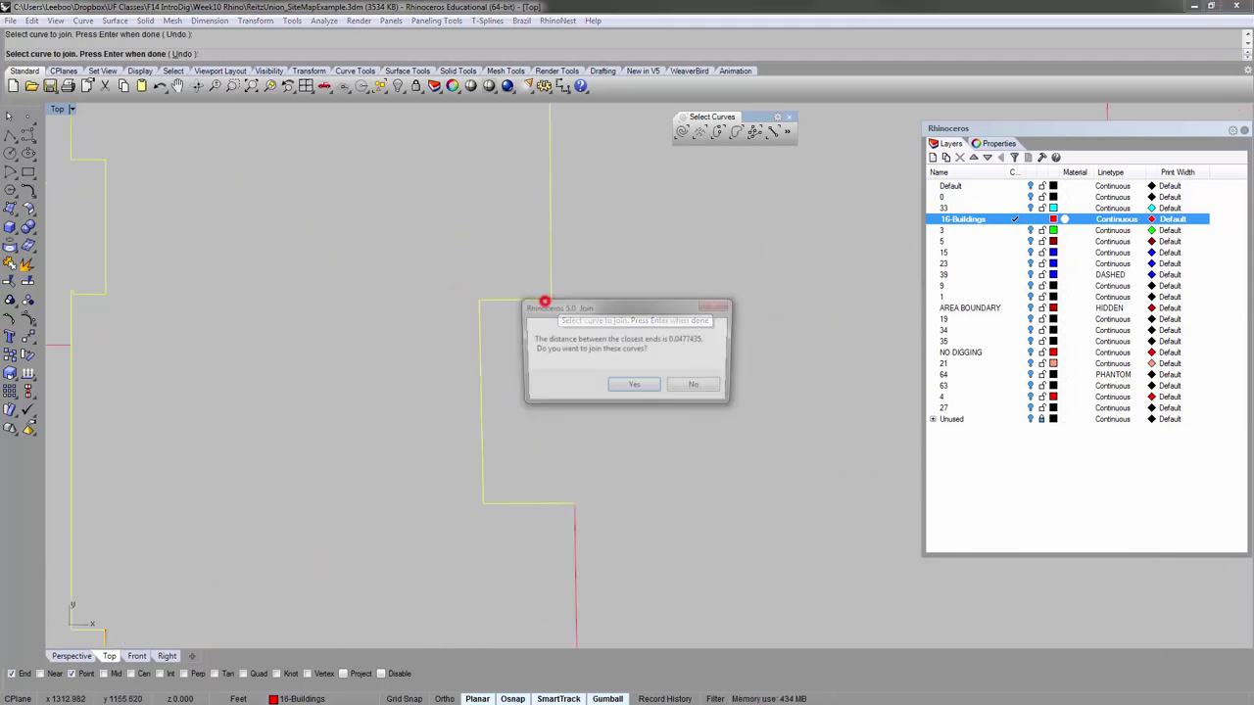
{"action": "left_click", "coordinate": [696, 388]}
{"action": "left_click", "coordinate": [537, 299]}
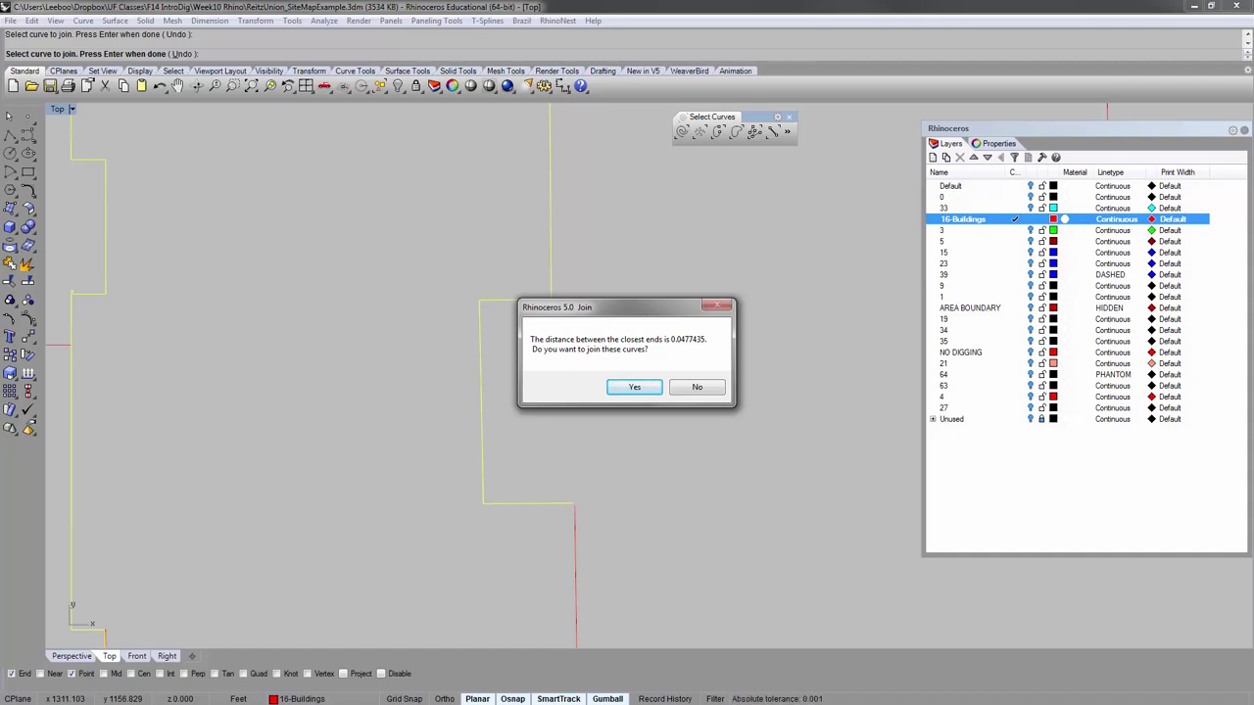
{"action": "left_click", "coordinate": [635, 387]}
Trim the east wall line's overhang below the notch's top edge, using the notch outline as the cutting curve.
{"action": "scroll", "coordinate": [566, 333], "scroll_direction": "up", "scroll_amount": 5}
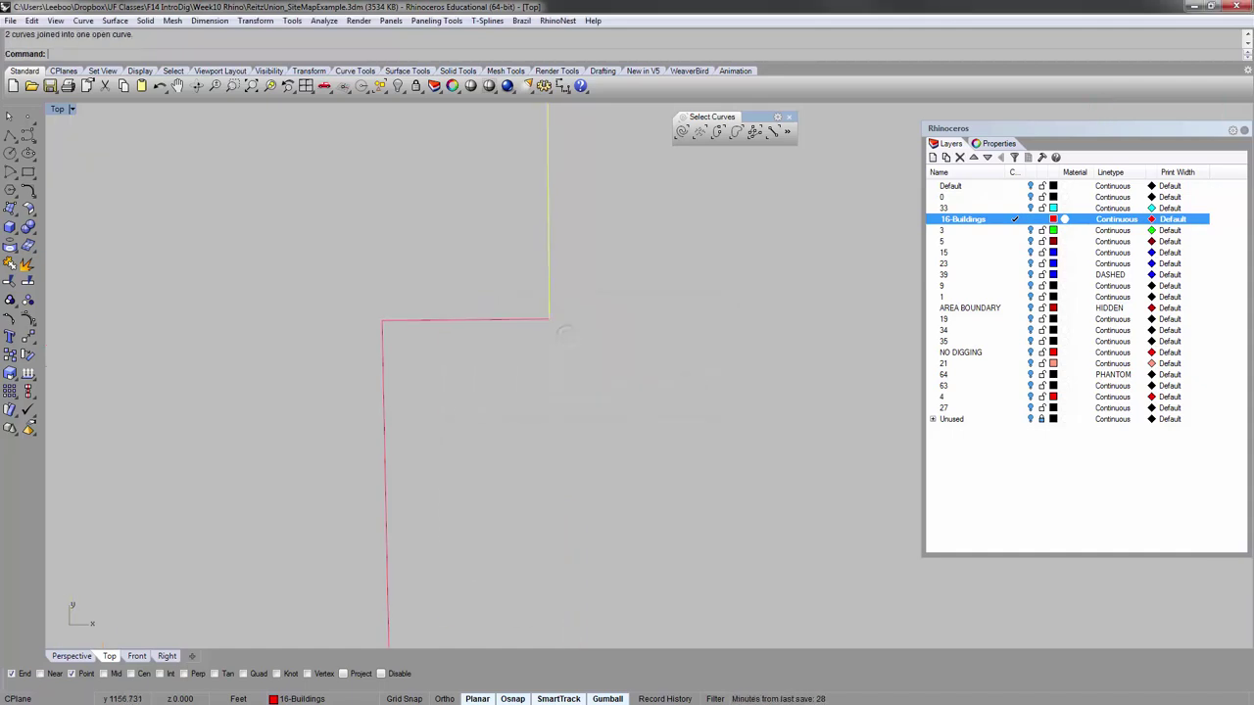
{"action": "scroll", "coordinate": [576, 316], "scroll_direction": "up", "scroll_amount": 6}
{"action": "left_click", "coordinate": [610, 311]}
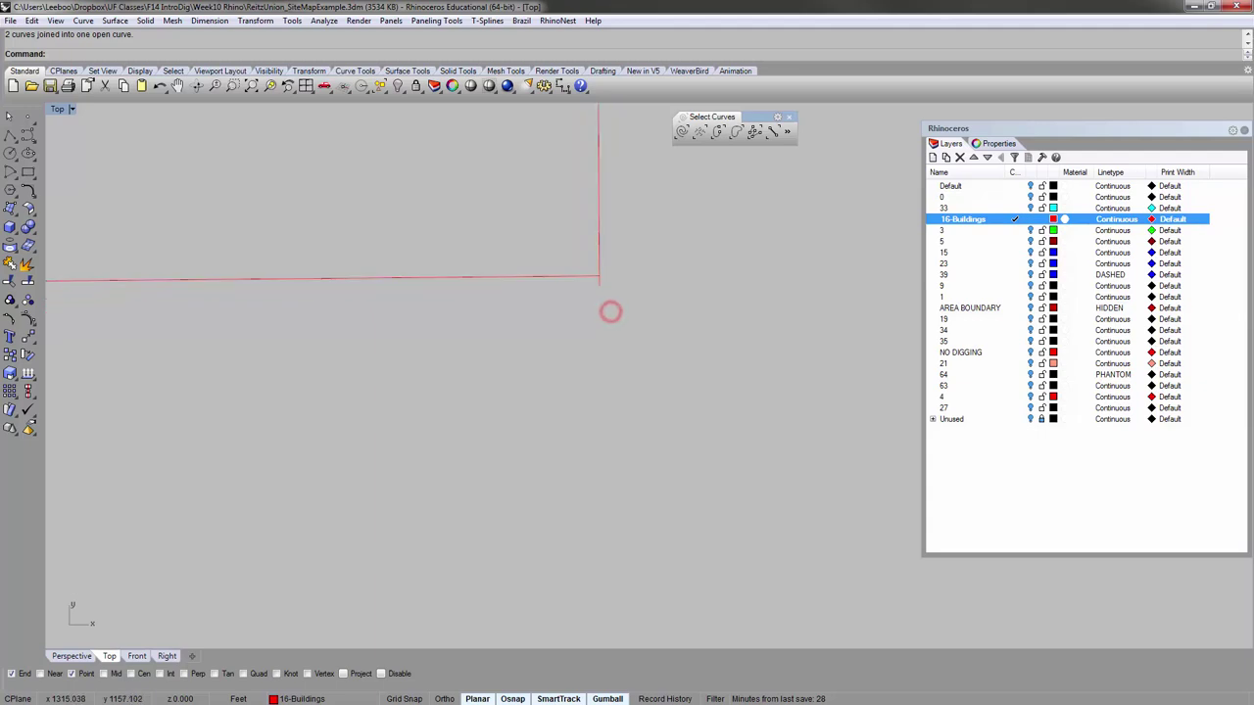
{"action": "left_click", "coordinate": [589, 276]}
{"action": "key", "text": "ctrl+t"}
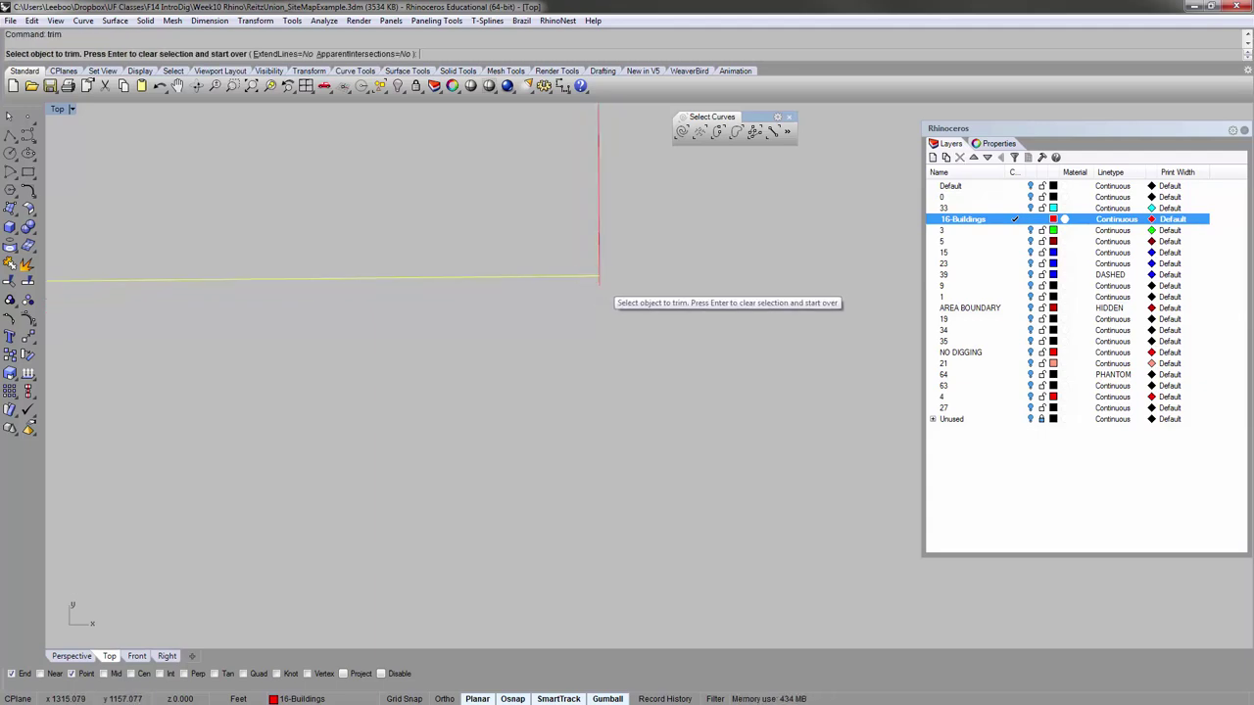
{"action": "left_click", "coordinate": [600, 286]}
{"action": "key", "text": "Return"}
{"action": "left_click", "coordinate": [598, 305]}
{"action": "scroll", "coordinate": [595, 304], "scroll_direction": "down", "scroll_amount": 10}
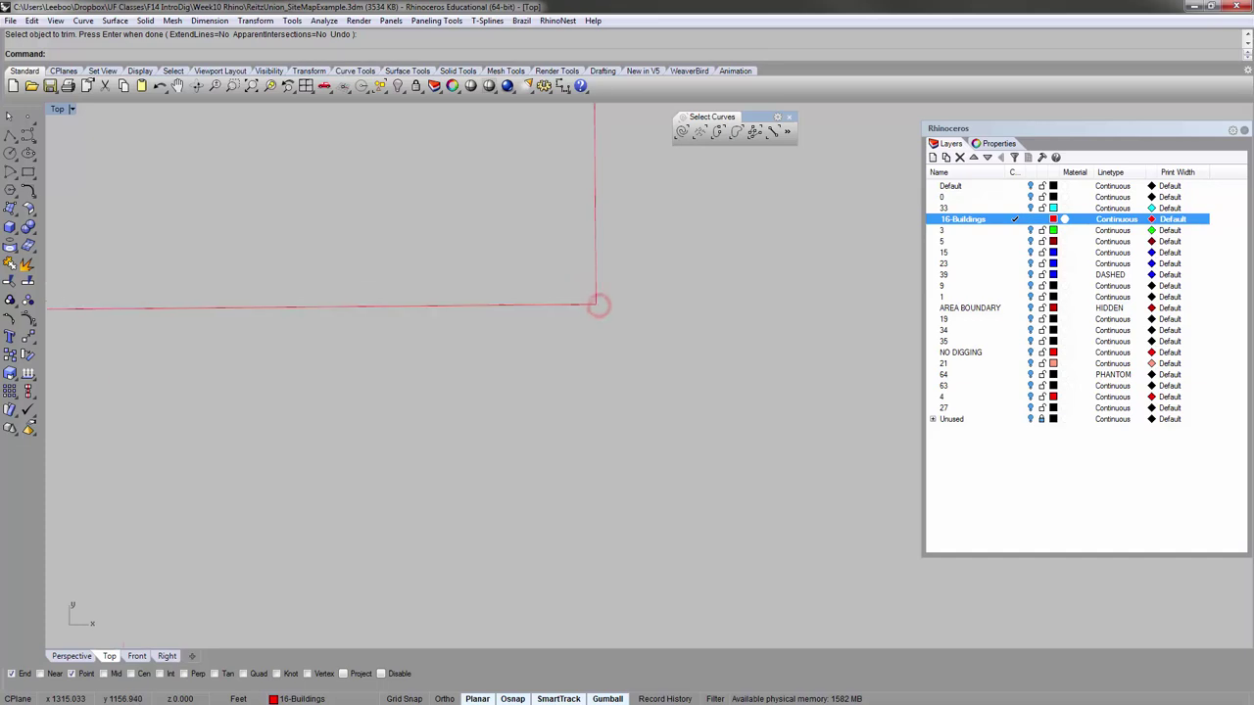
Join the east notch outline with the trimmed east wall line above it.
{"action": "left_click", "coordinate": [574, 305]}
{"action": "right_click_drag", "start_coordinate": [576, 395], "coordinate": [552, 348]}
{"action": "scroll", "coordinate": [551, 347], "scroll_direction": "down", "scroll_amount": 12}
{"action": "key", "text": "ctrl+j"}
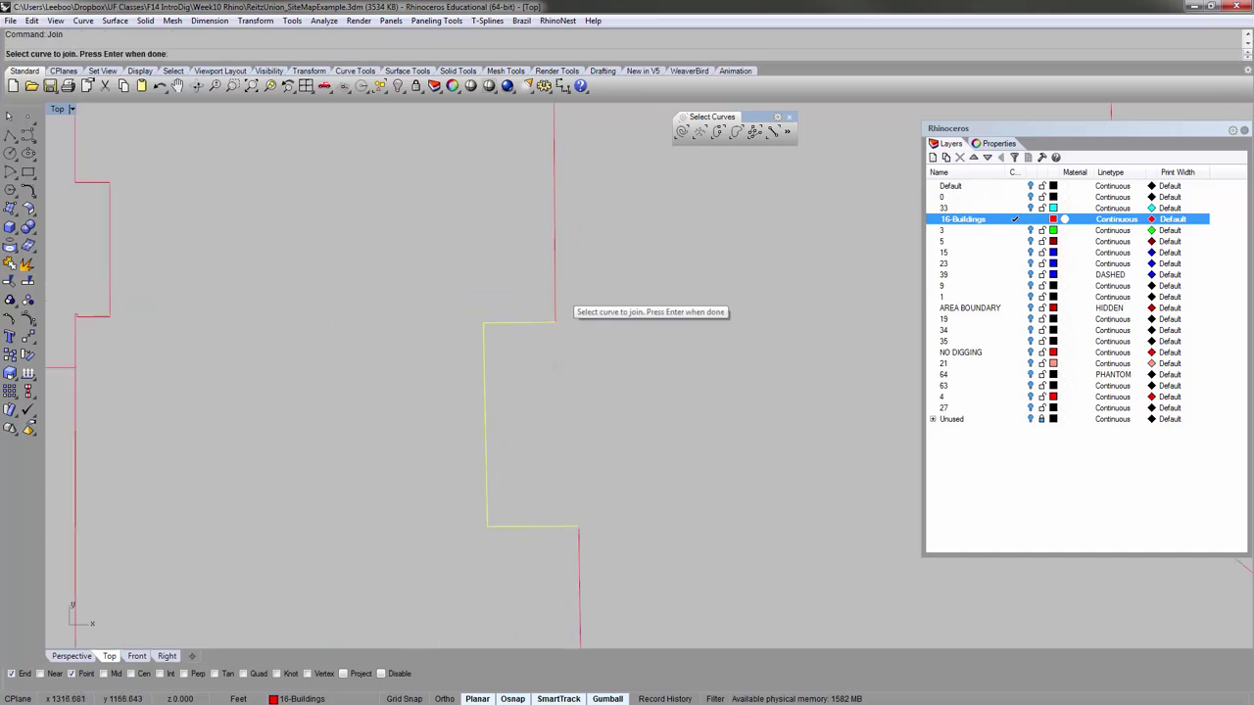
{"action": "left_click", "coordinate": [555, 288]}
{"action": "key", "text": "Return"}
Use Connect to close the corner between the east notch's bottom edge and the vertical wall line below it.
{"action": "scroll", "coordinate": [590, 378], "scroll_direction": "down", "scroll_amount": 4}
{"action": "scroll", "coordinate": [591, 380], "scroll_direction": "down", "scroll_amount": 2}
{"action": "right_click_drag", "start_coordinate": [587, 456], "coordinate": [503, 340]}
{"action": "scroll", "coordinate": [501, 338], "scroll_direction": "up", "scroll_amount": 18}
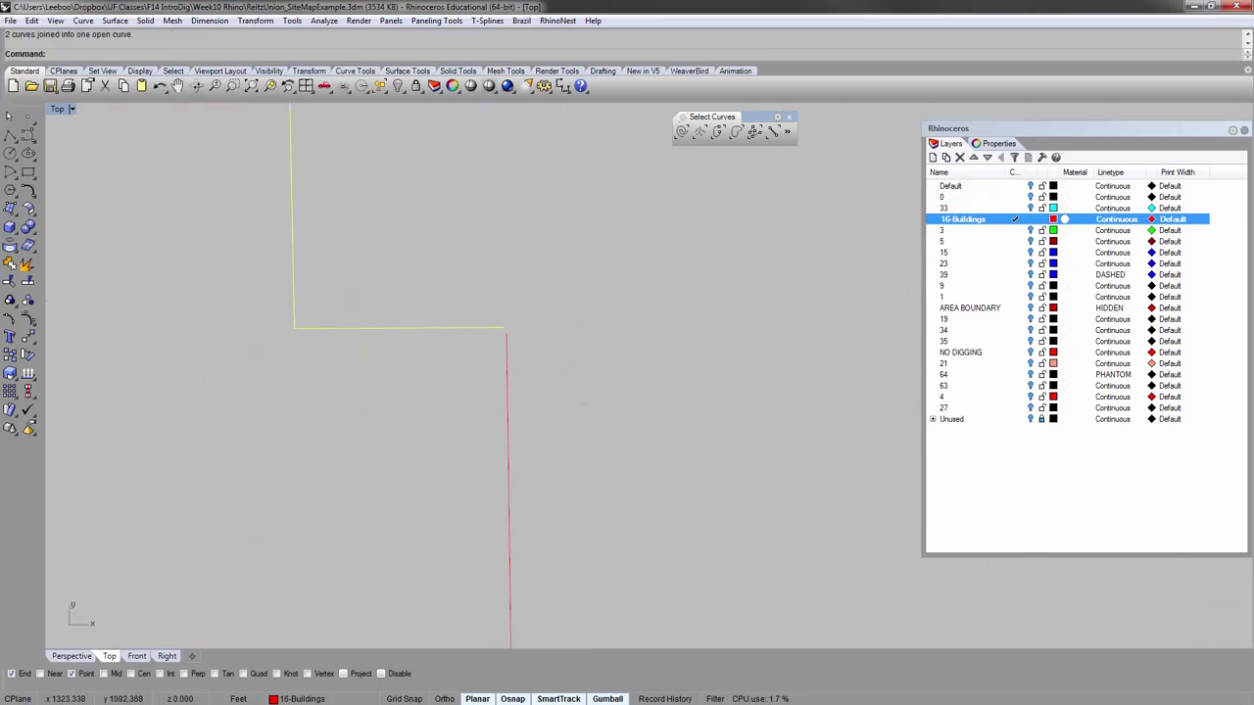
{"action": "scroll", "coordinate": [510, 341], "scroll_direction": "up", "scroll_amount": 2}
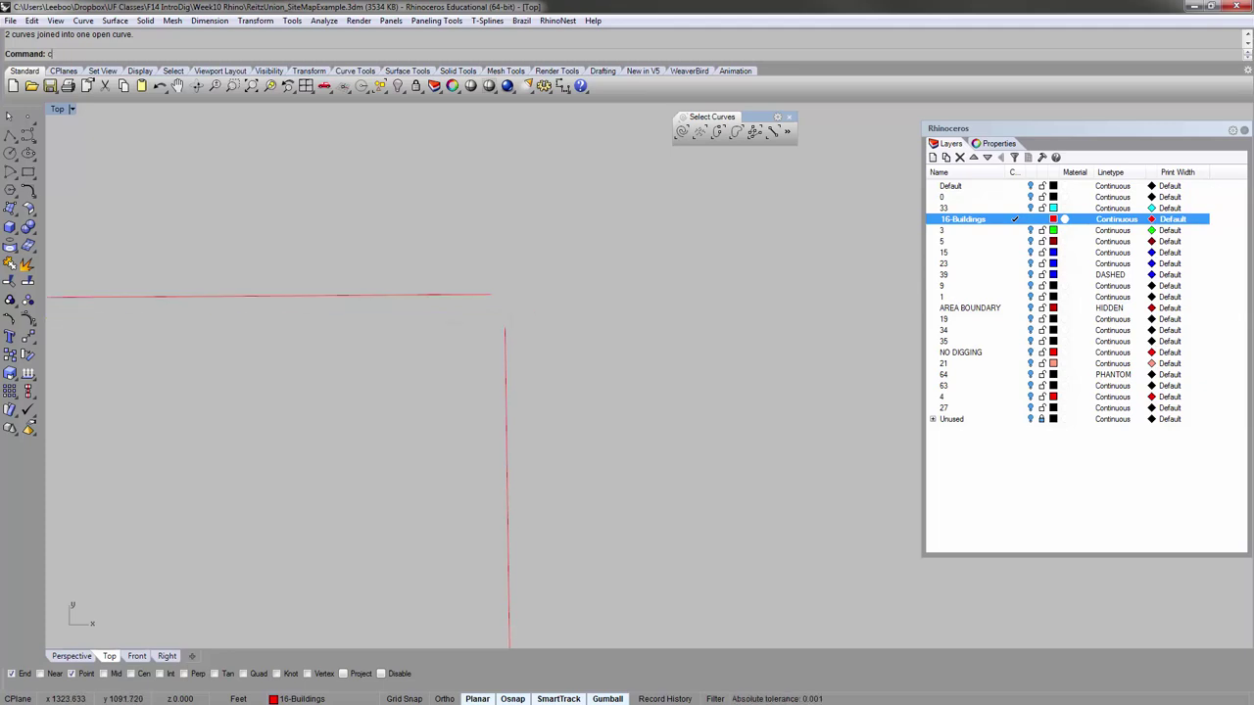
{"action": "type", "text": "Connect"}
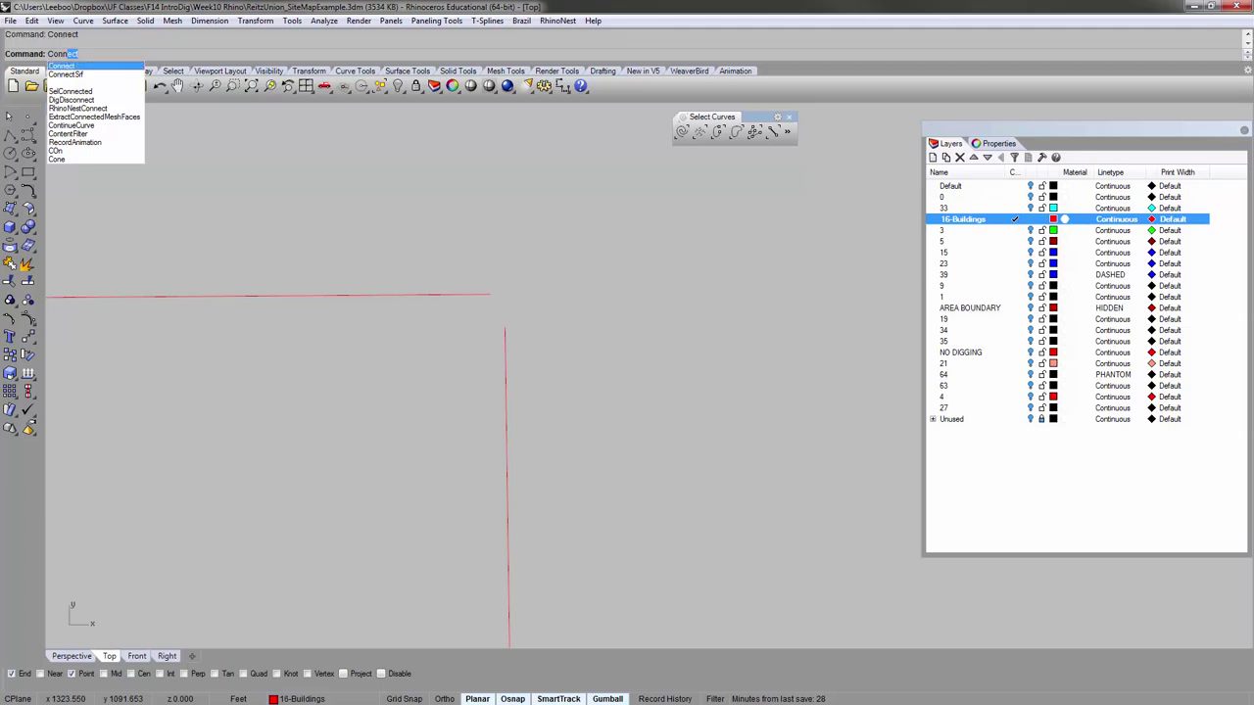
{"action": "key", "text": "Return"}
{"action": "left_click", "coordinate": [485, 297]}
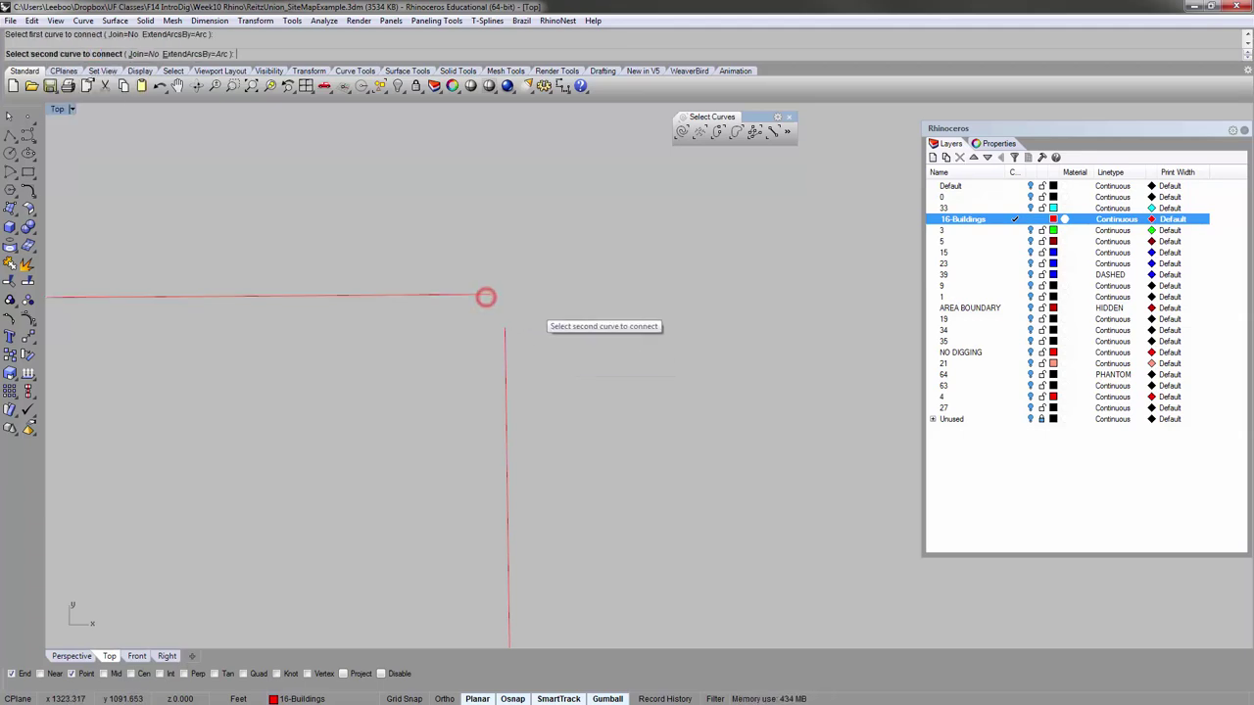
{"action": "scroll", "coordinate": [478, 351], "scroll_direction": "up", "scroll_amount": 1}
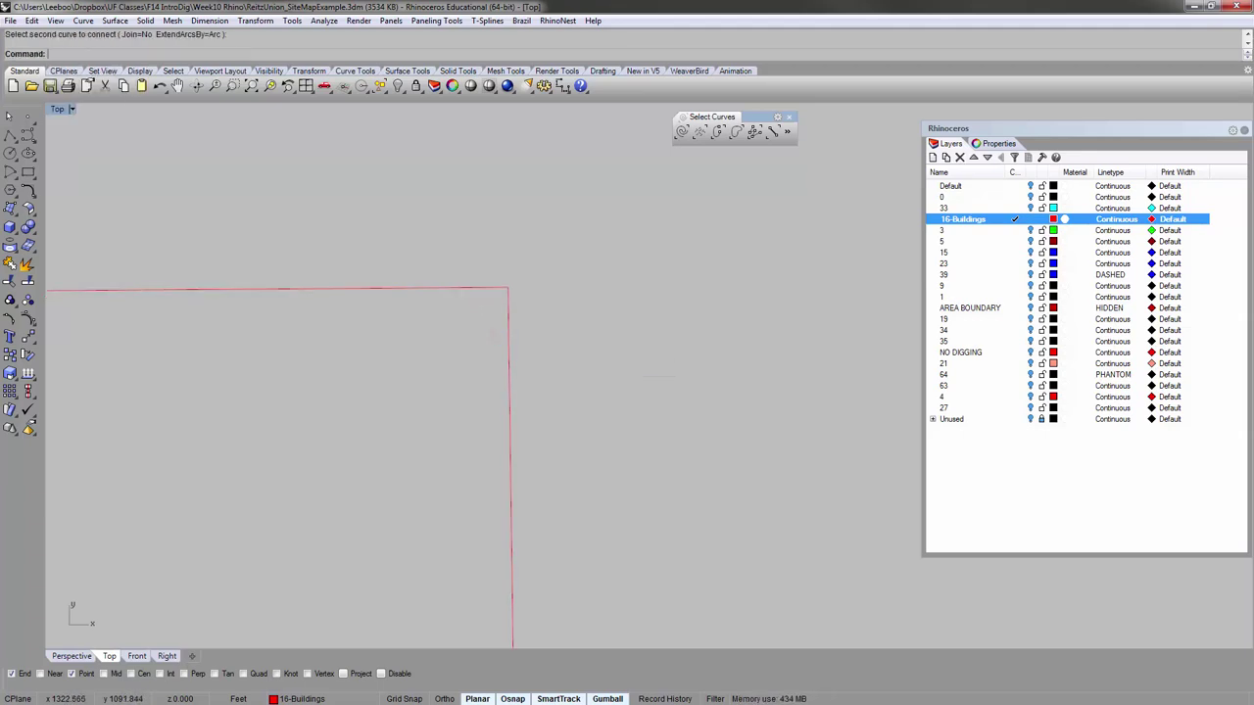
Join the central building's outline with the lower outline at the connected corner, and undo that join.
{"action": "left_click", "coordinate": [533, 317]}
{"action": "scroll", "coordinate": [533, 317], "scroll_direction": "down", "scroll_amount": 5}
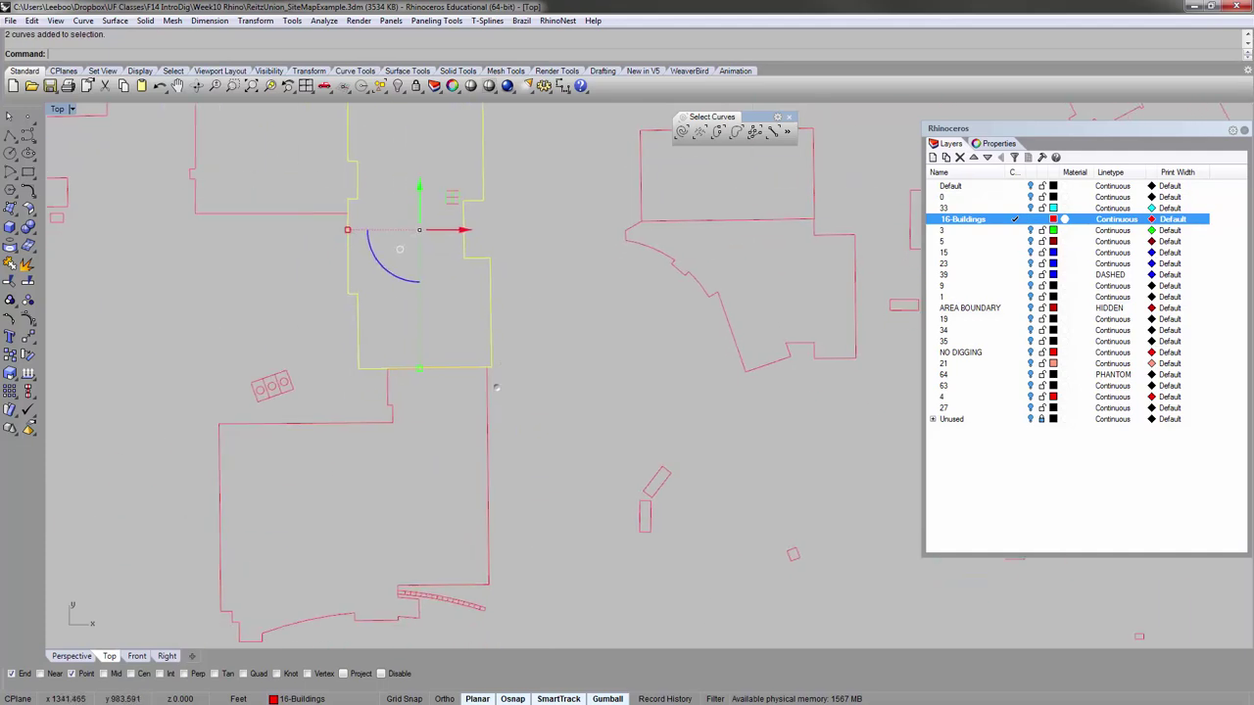
{"action": "right_click_drag", "start_coordinate": [496, 383], "coordinate": [610, 525]}
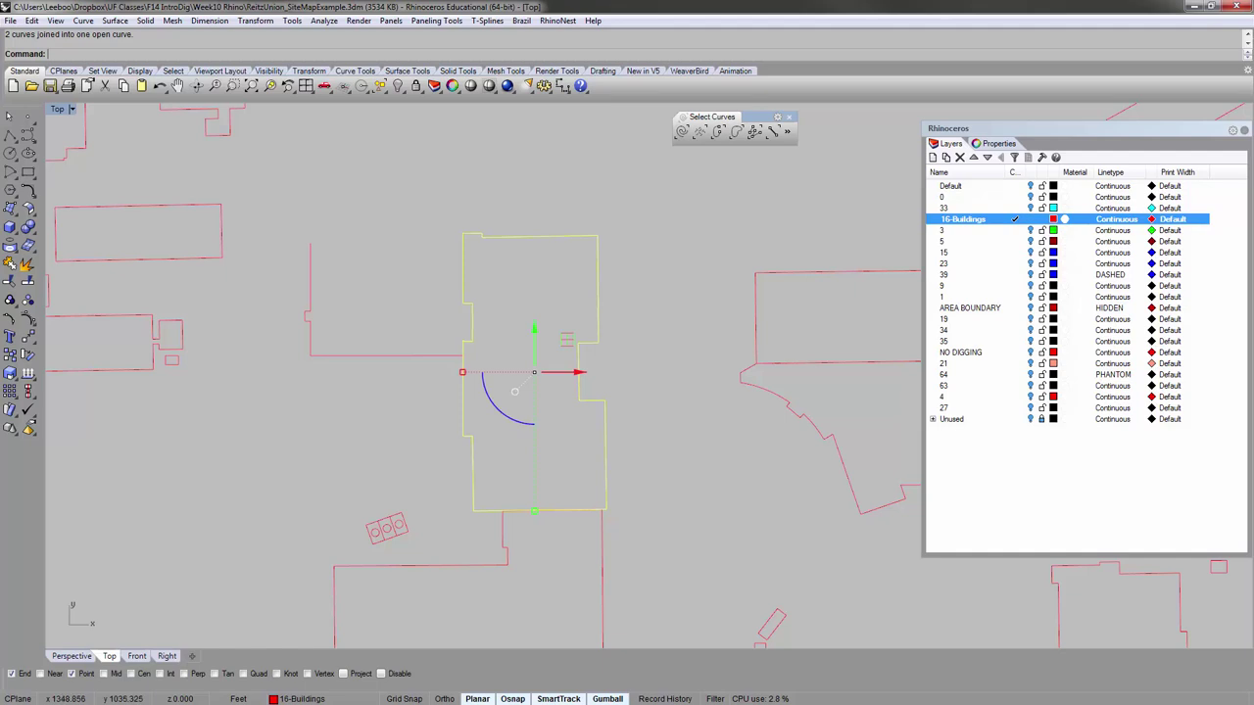
{"action": "key", "text": "Escape"}
{"action": "left_click", "coordinate": [578, 375]}
{"action": "right_click_drag", "start_coordinate": [610, 476], "coordinate": [537, 425]}
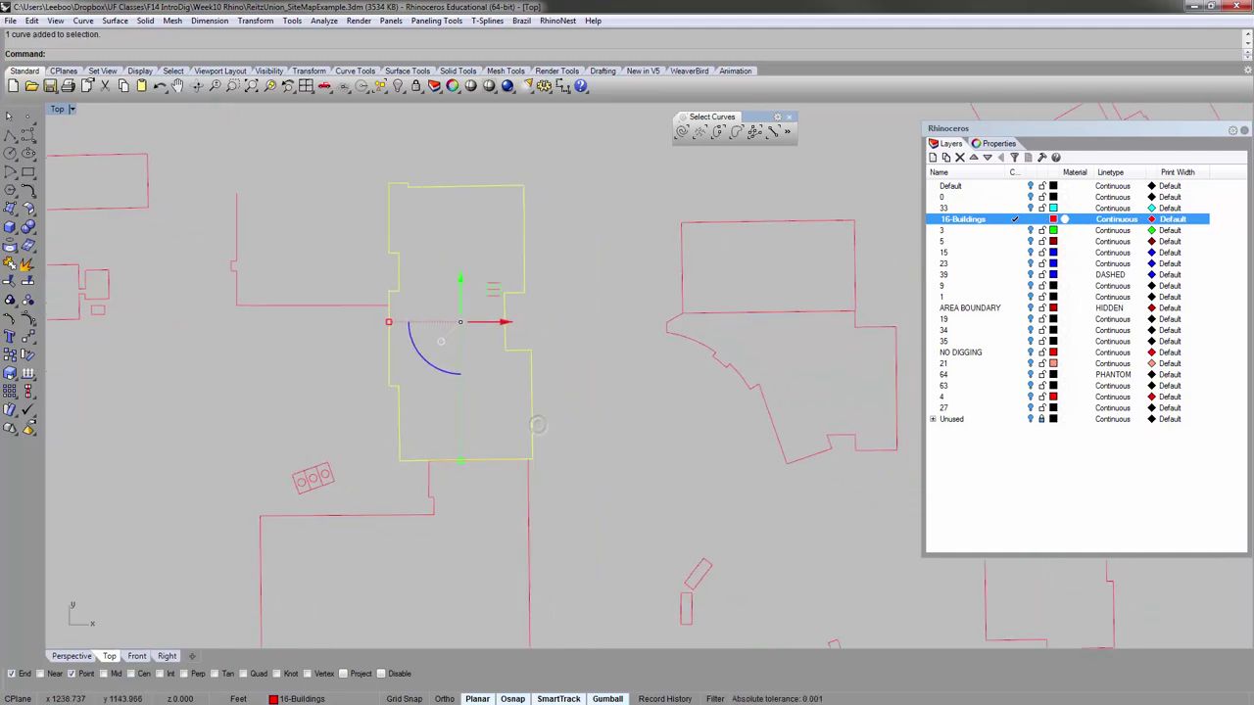
{"action": "scroll", "coordinate": [504, 436], "scroll_direction": "up", "scroll_amount": 5}
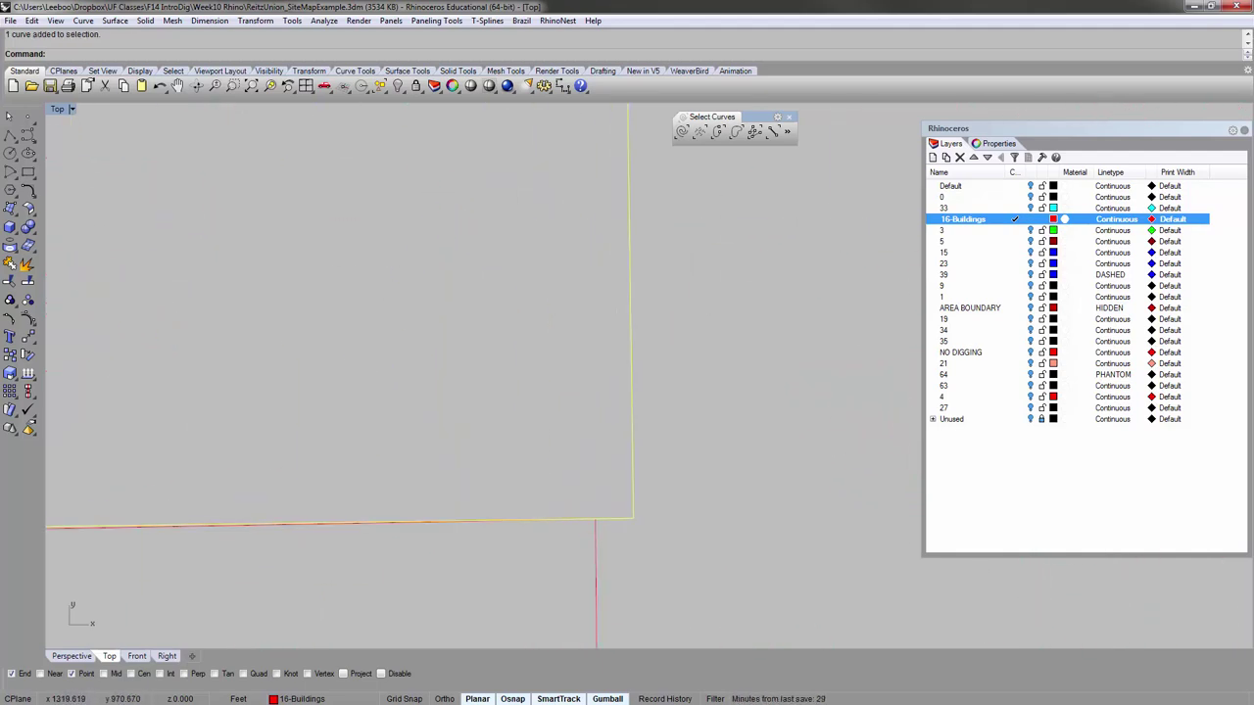
{"action": "scroll", "coordinate": [392, 392], "scroll_direction": "down", "scroll_amount": 2}
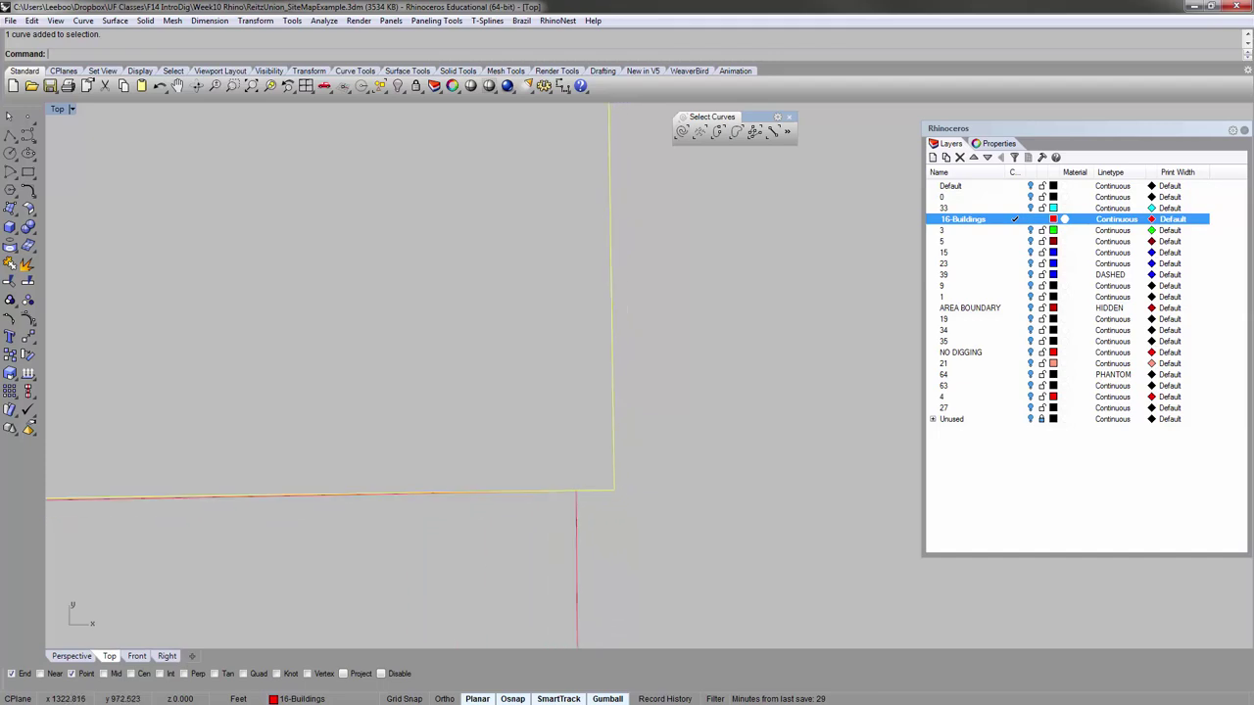
{"action": "key", "text": "ctrl+z"}
{"action": "scroll", "coordinate": [632, 367], "scroll_direction": "down", "scroll_amount": 4}
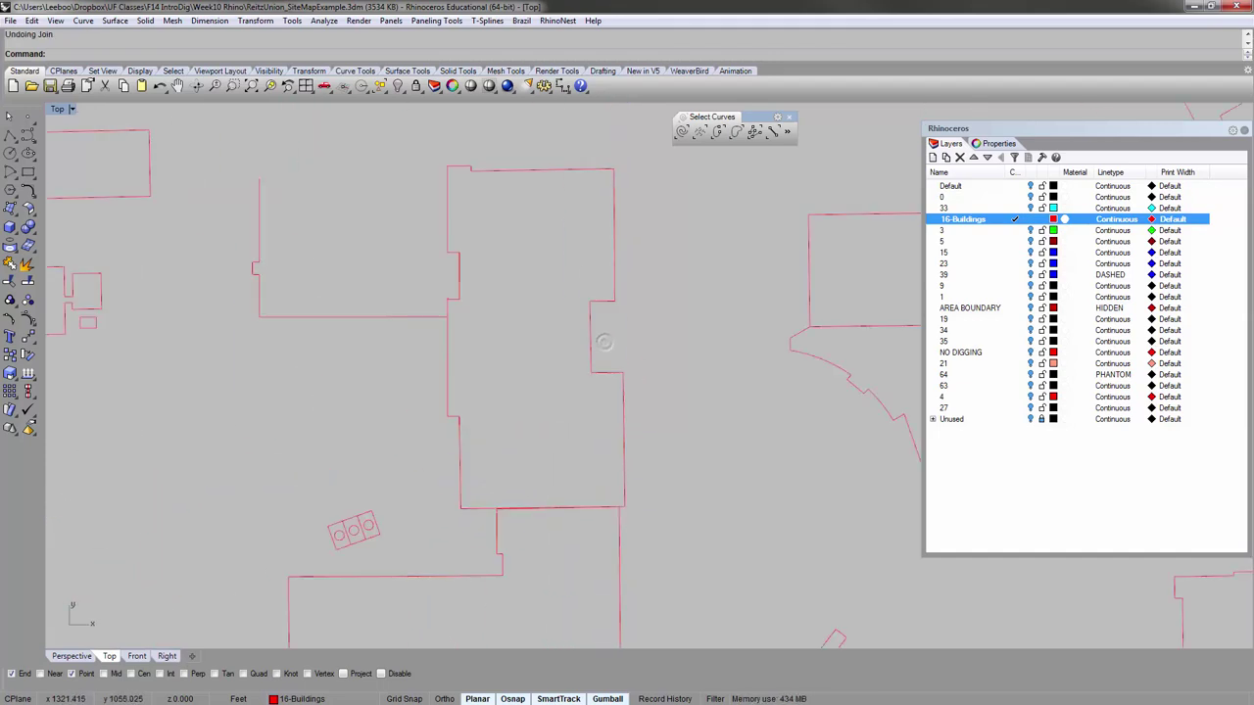
Show the control points of the central building's lower east wall line and move its upper end onto the notch outline's open end.
{"action": "left_click", "coordinate": [624, 413]}
{"action": "scroll", "coordinate": [460, 419], "scroll_direction": "up", "scroll_amount": 8}
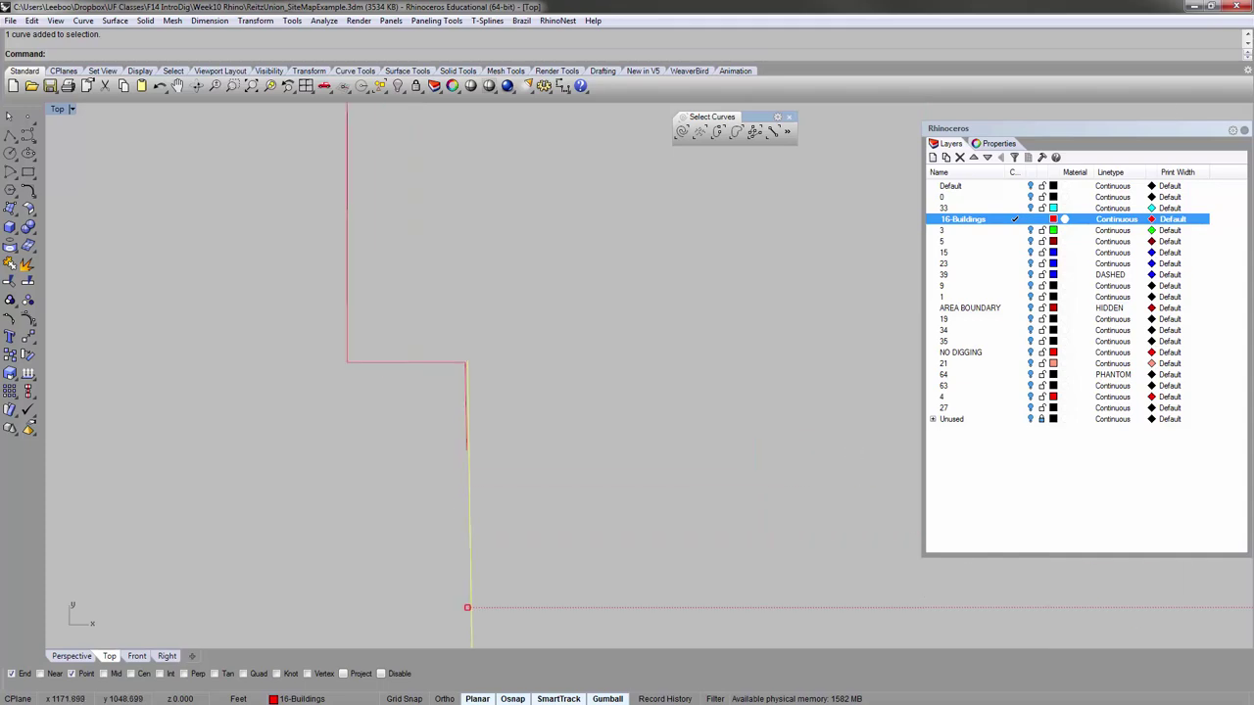
{"action": "scroll", "coordinate": [468, 462], "scroll_direction": "up", "scroll_amount": 1}
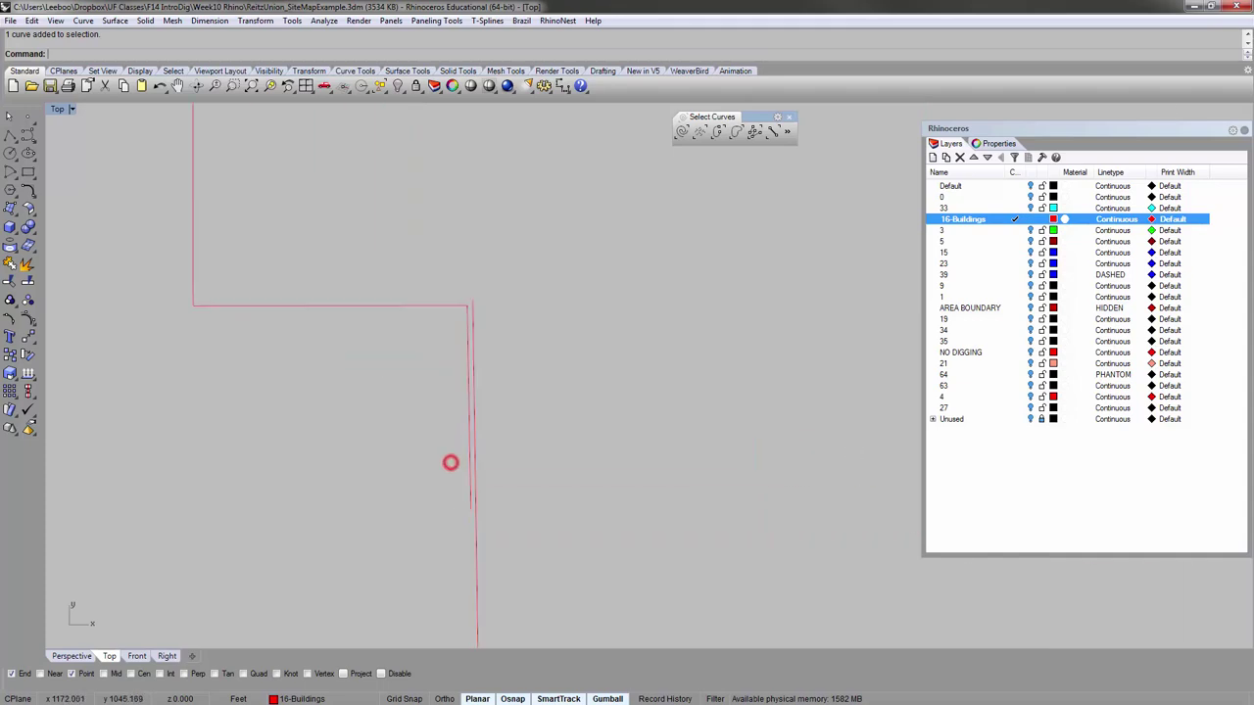
{"action": "scroll", "coordinate": [450, 462], "scroll_direction": "up", "scroll_amount": 3}
{"action": "scroll", "coordinate": [449, 462], "scroll_direction": "down", "scroll_amount": 2}
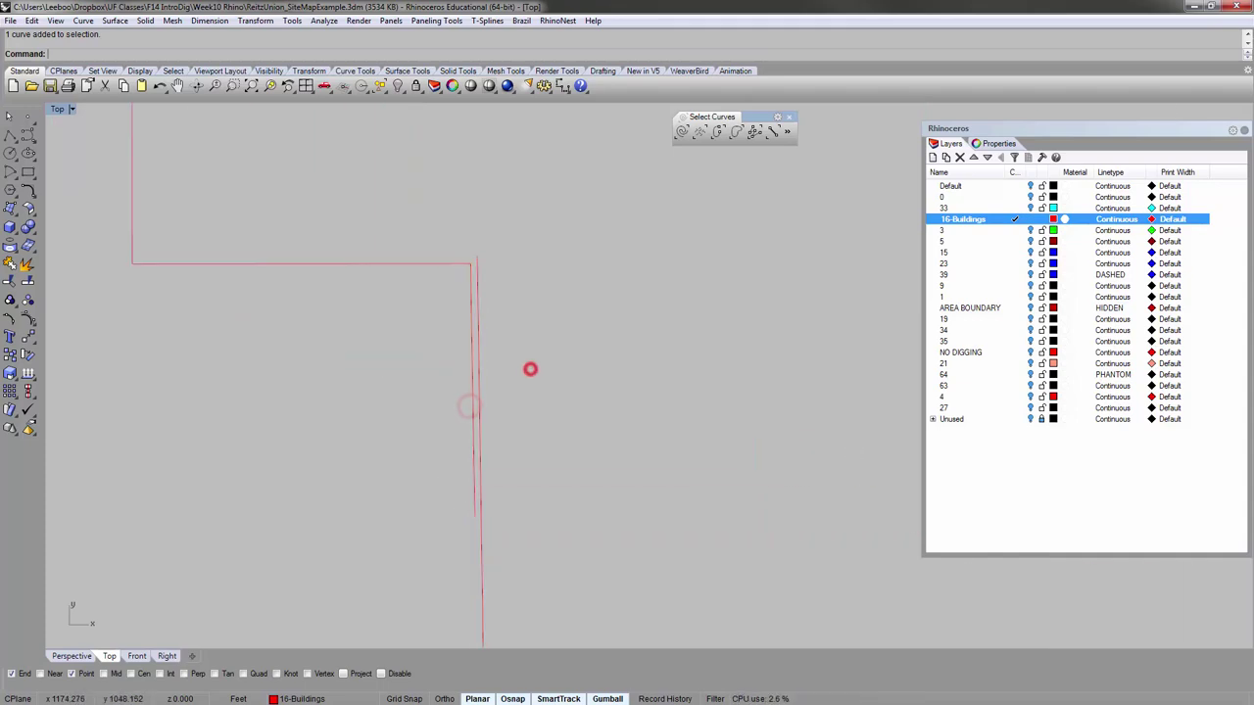
{"action": "scroll", "coordinate": [509, 390], "scroll_direction": "down", "scroll_amount": 2}
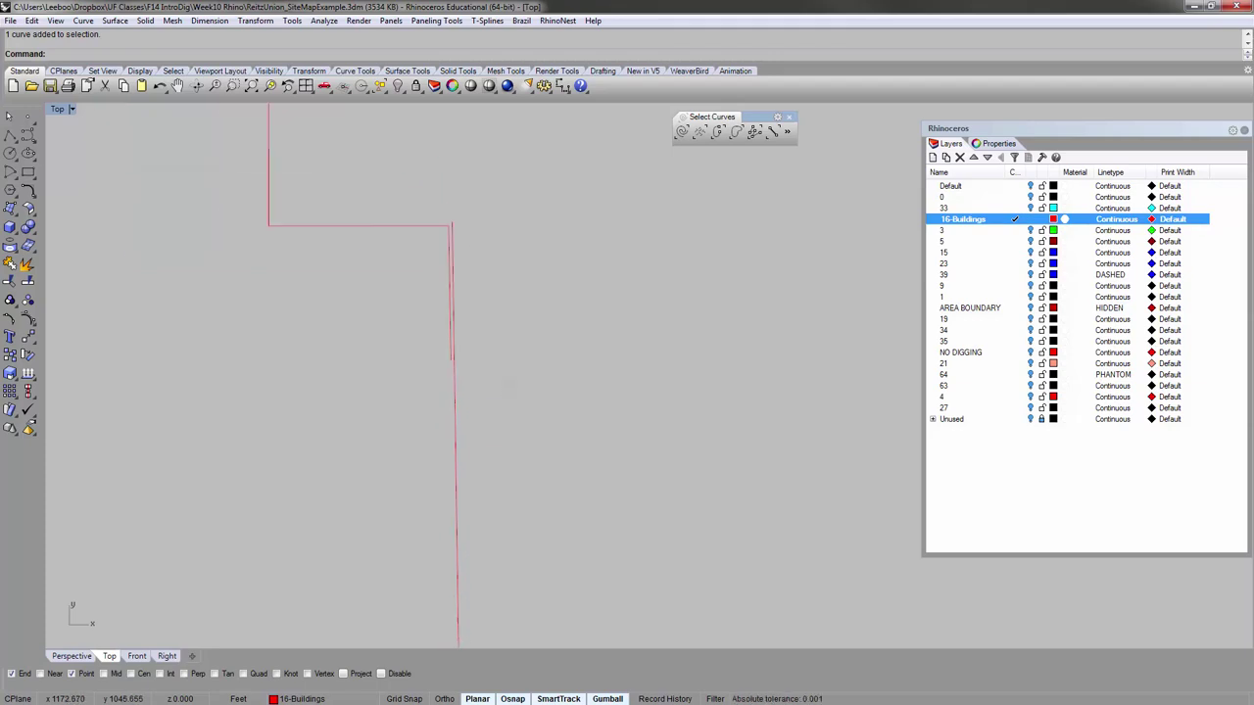
{"action": "scroll", "coordinate": [451, 324], "scroll_direction": "up", "scroll_amount": 2}
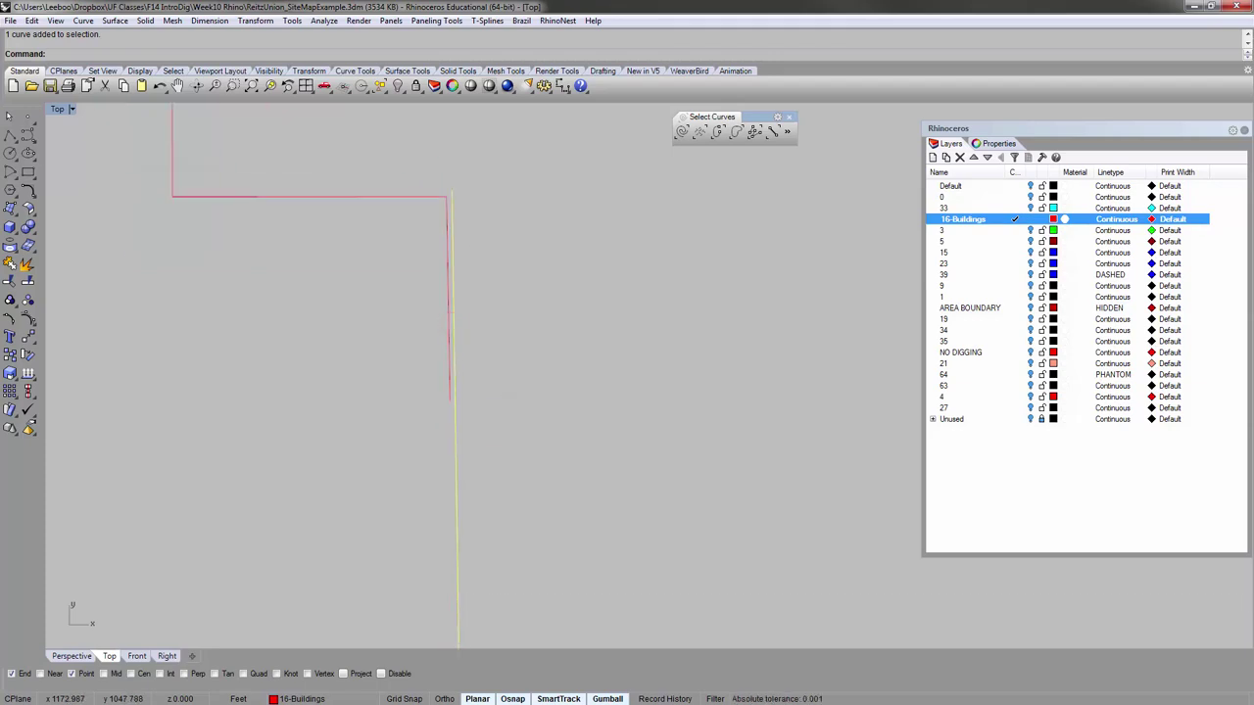
{"action": "key", "text": "F10"}
{"action": "left_click_drag", "start_coordinate": [453, 189], "coordinate": [342, 372]}
Join the east wall line with the rest of the central building's outline into one closed curve.
{"action": "scroll", "coordinate": [346, 385], "scroll_direction": "down", "scroll_amount": 5}
{"action": "scroll", "coordinate": [443, 427], "scroll_direction": "down", "scroll_amount": 8}
{"action": "type", "text": "J"}
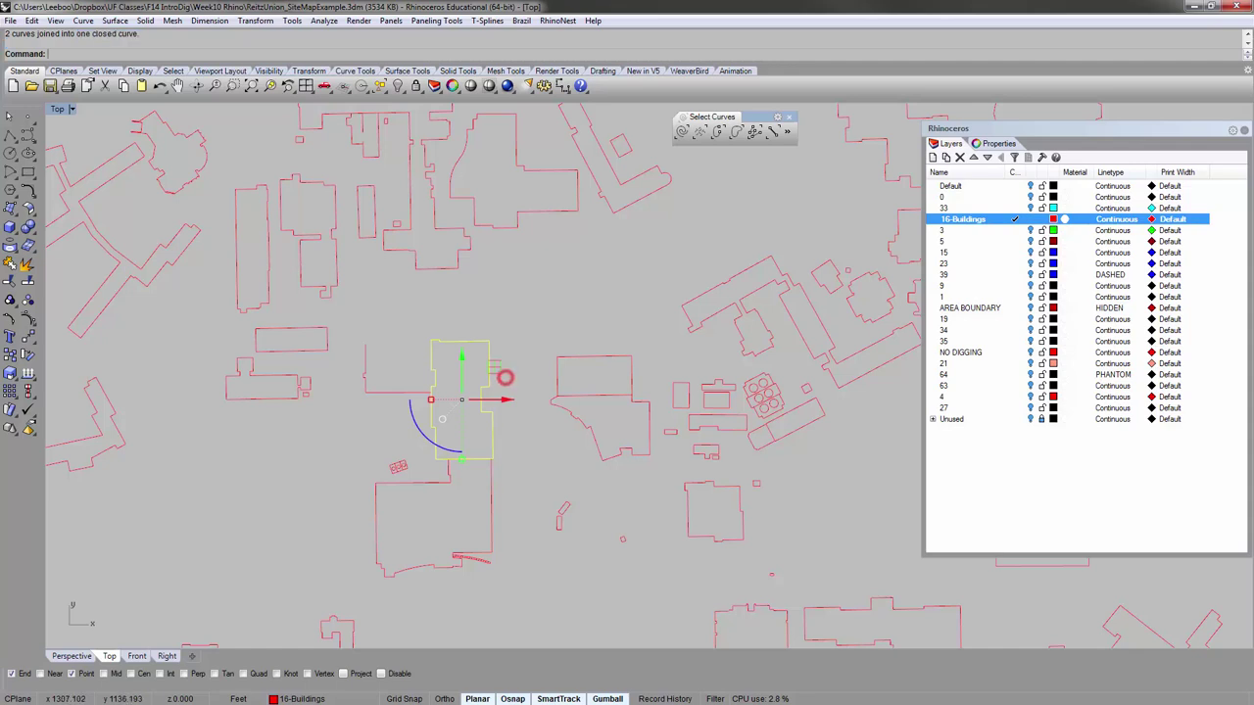
{"action": "scroll", "coordinate": [490, 388], "scroll_direction": "up", "scroll_amount": 4}
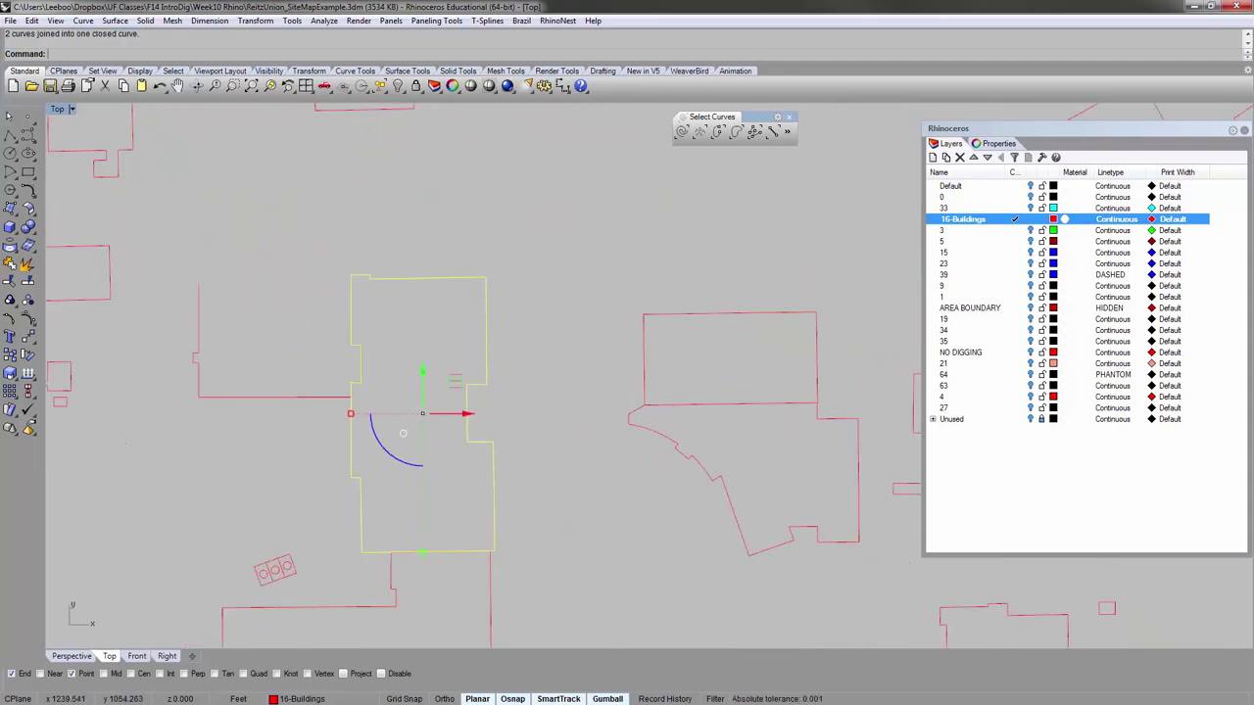
{"action": "key", "text": "Escape"}
{"action": "left_click", "coordinate": [368, 277]}
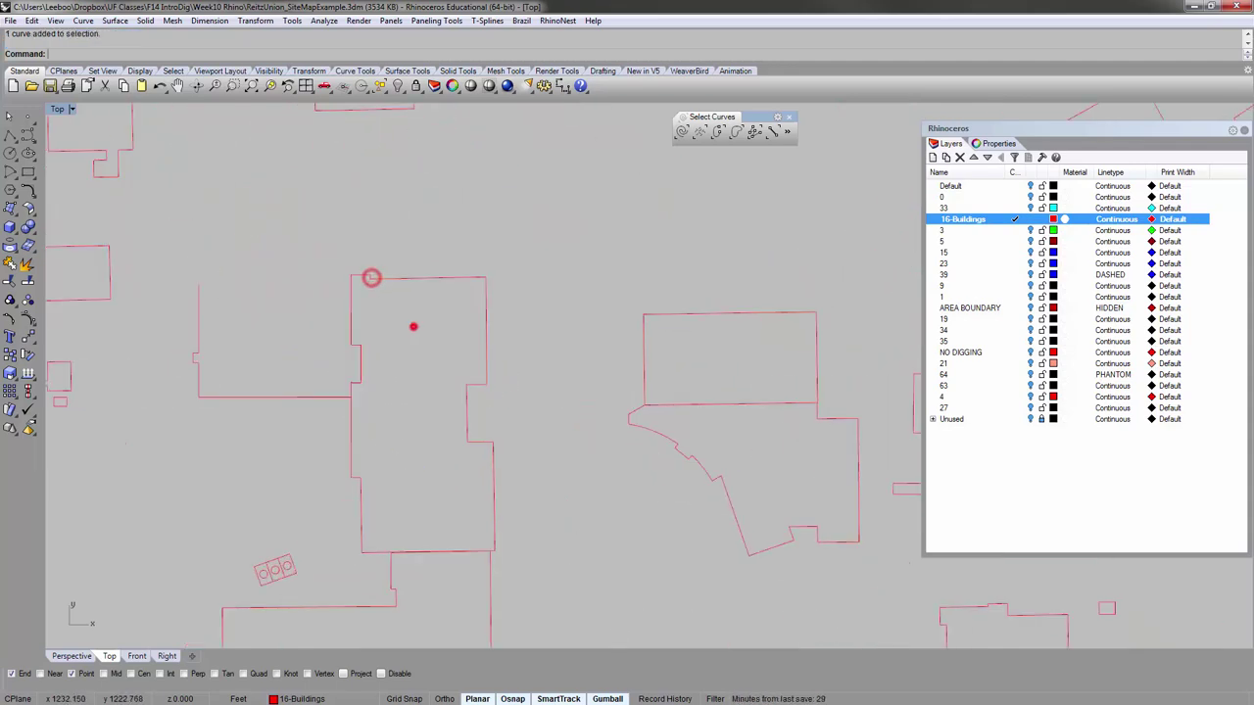
Start a polyline at the west building's open upper end, running across to the central building's wall and around its west notch.
{"action": "scroll", "coordinate": [274, 326], "scroll_direction": "up", "scroll_amount": 4}
{"action": "right_click", "coordinate": [235, 257]}
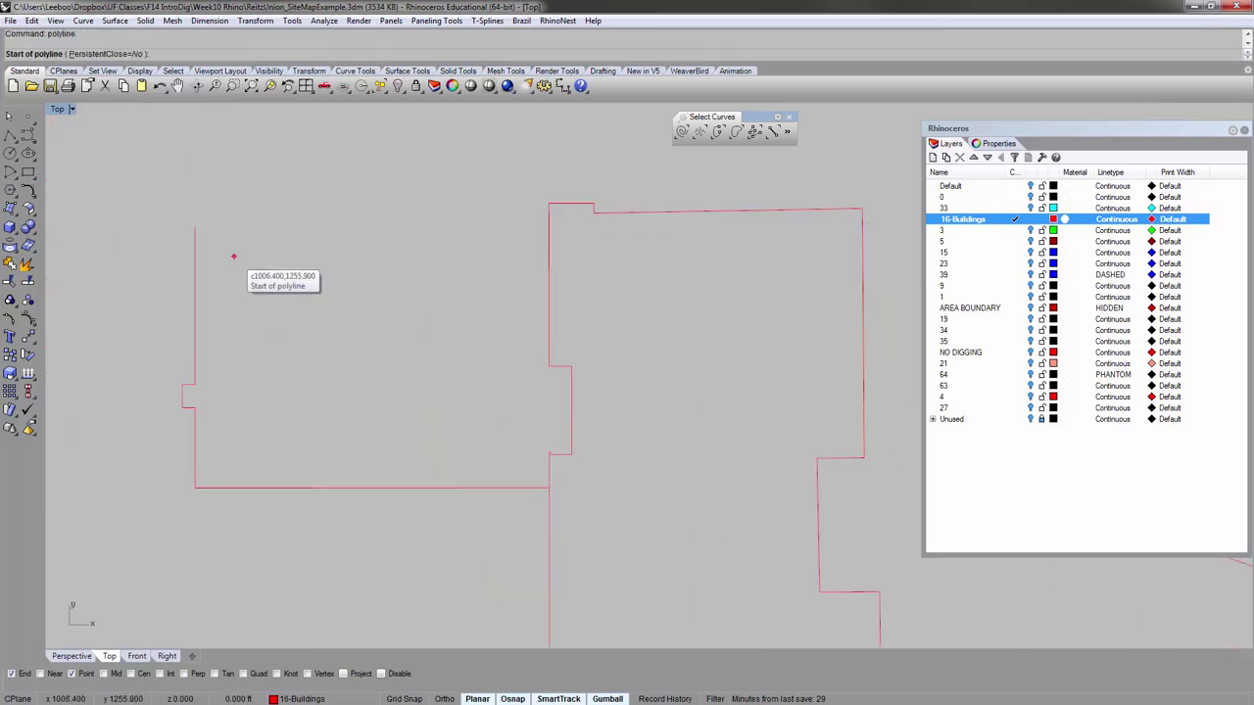
{"action": "left_click", "coordinate": [196, 228]}
{"action": "left_click", "coordinate": [549, 231]}
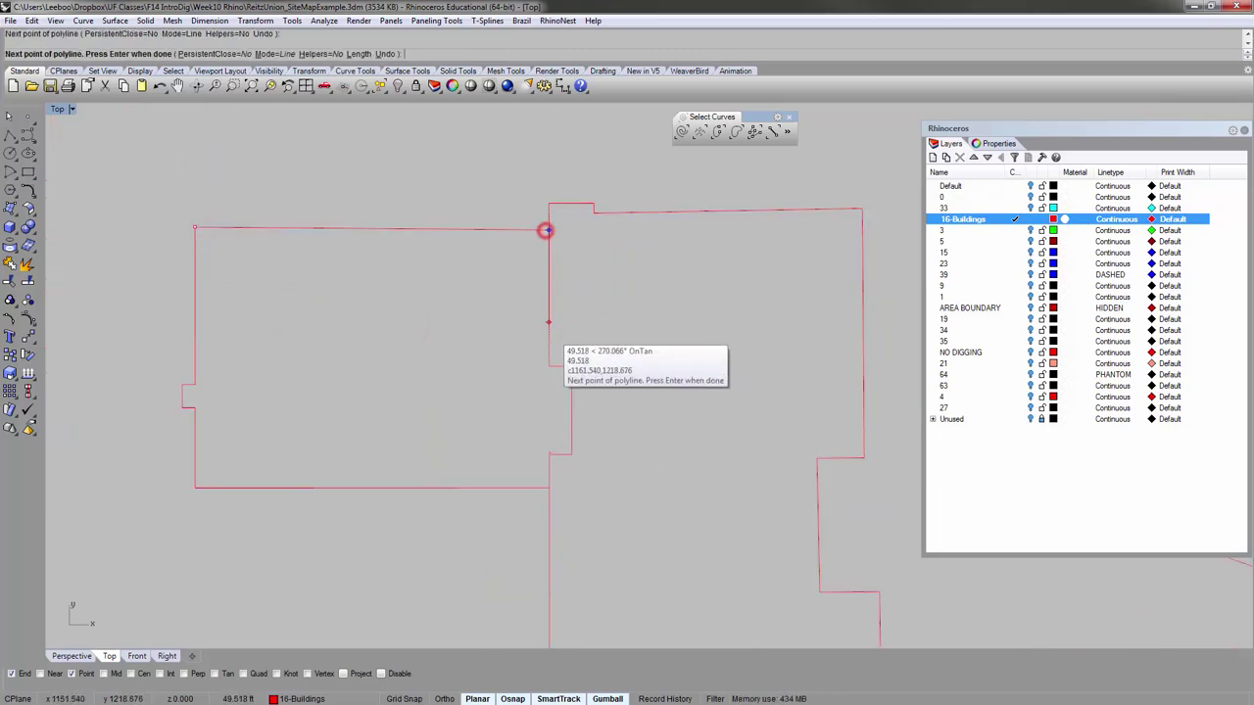
{"action": "left_click", "coordinate": [549, 366]}
{"action": "left_click", "coordinate": [571, 366]}
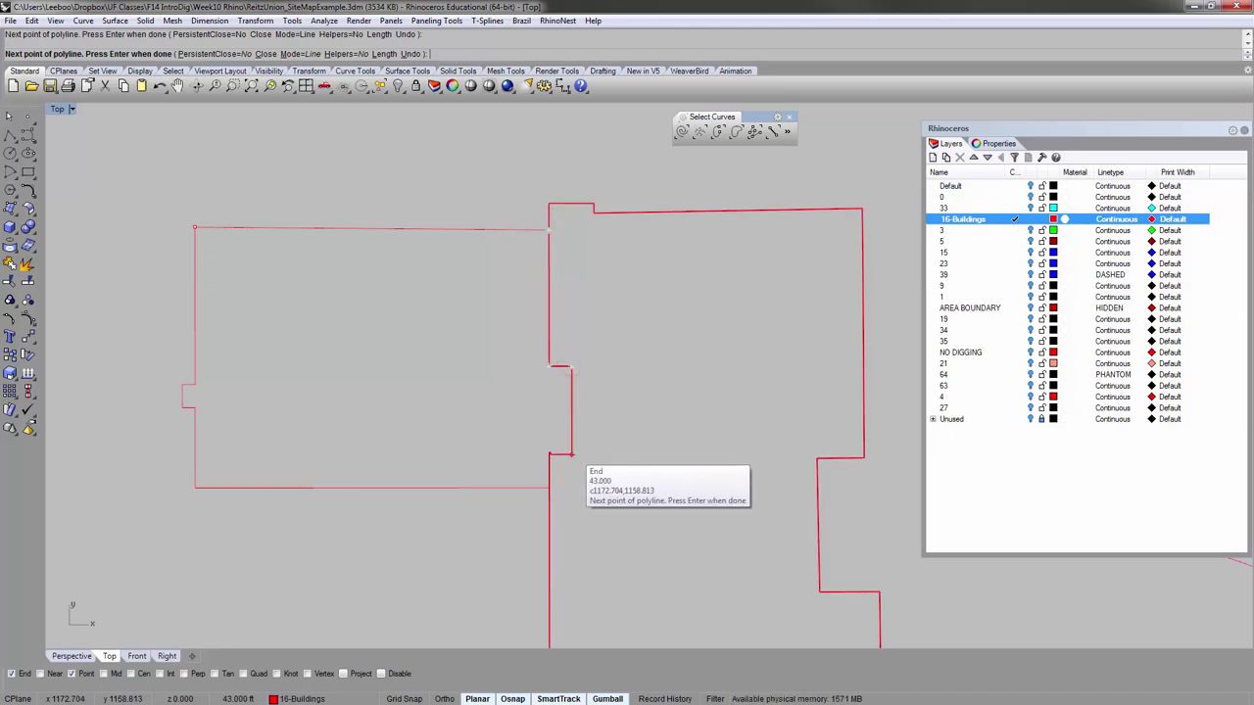
{"action": "left_click", "coordinate": [571, 453]}
Continue the polyline around the small jog below the notch and finish it at the west building's open lower corner.
{"action": "scroll", "coordinate": [553, 458], "scroll_direction": "up", "scroll_amount": 8}
{"action": "scroll", "coordinate": [549, 454], "scroll_direction": "up", "scroll_amount": 4}
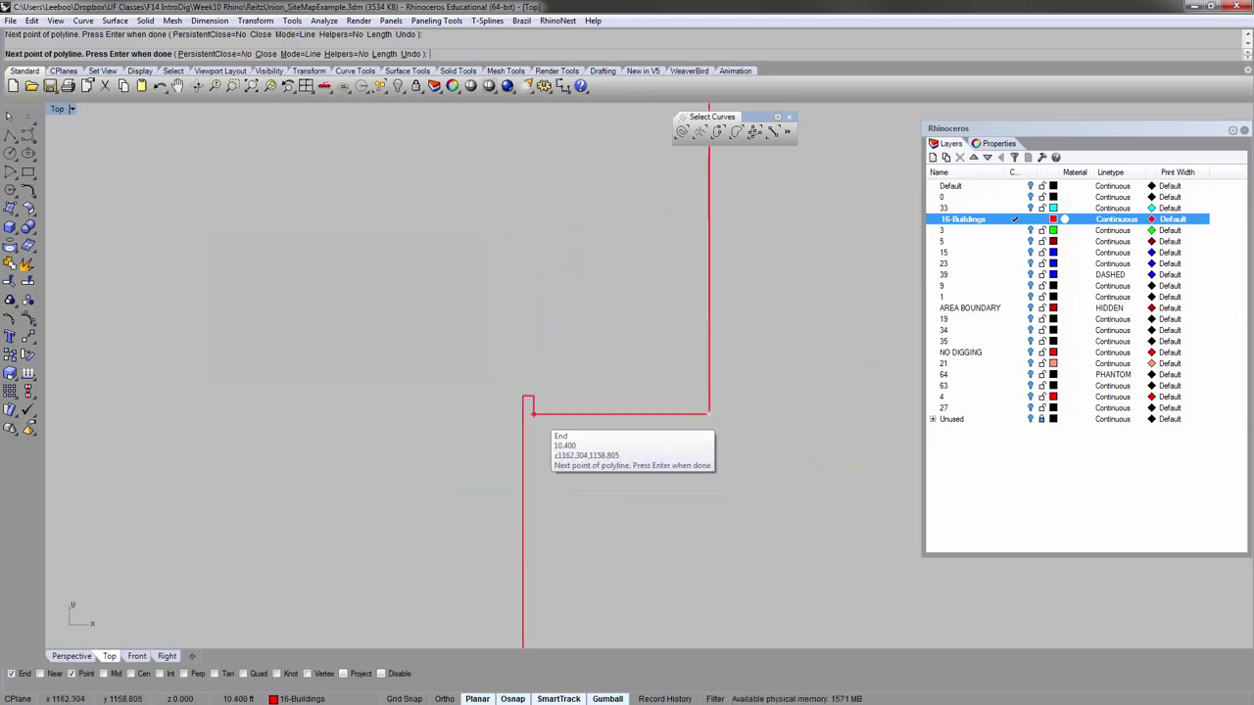
{"action": "left_click", "coordinate": [536, 416]}
{"action": "left_click", "coordinate": [532, 392]}
{"action": "left_click", "coordinate": [520, 393]}
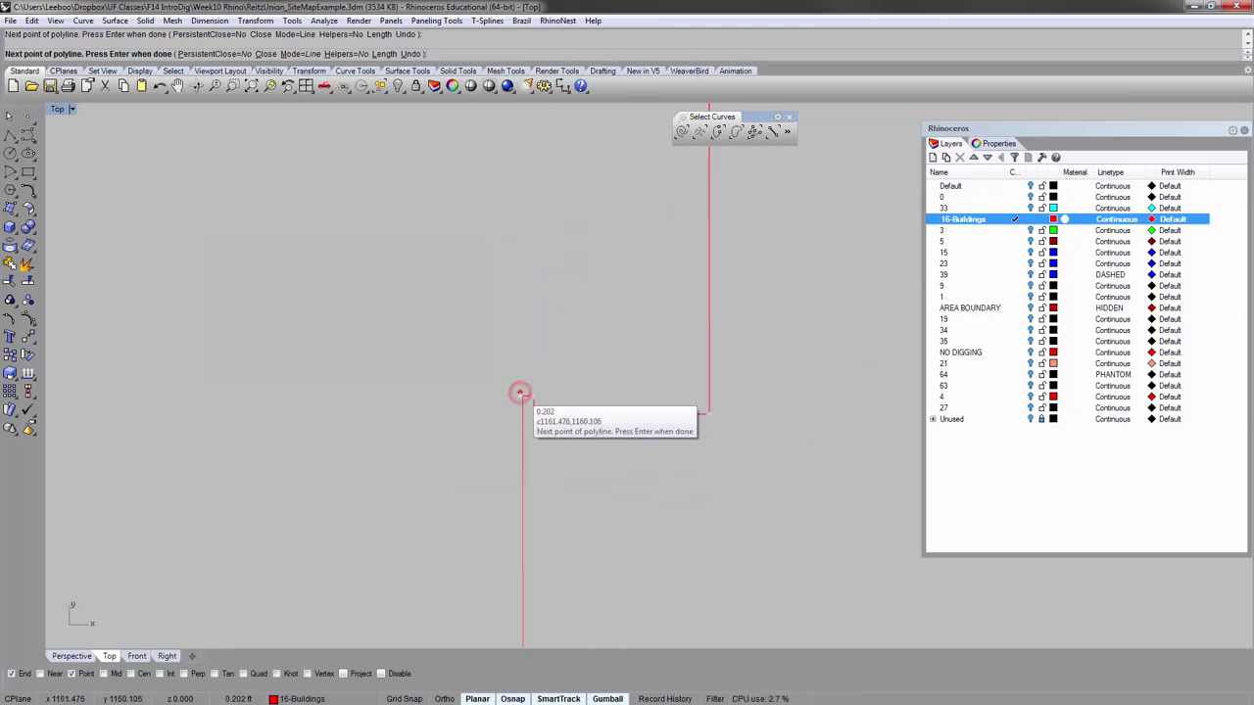
{"action": "scroll", "coordinate": [520, 396], "scroll_direction": "up", "scroll_amount": 8}
{"action": "left_click", "coordinate": [530, 404]}
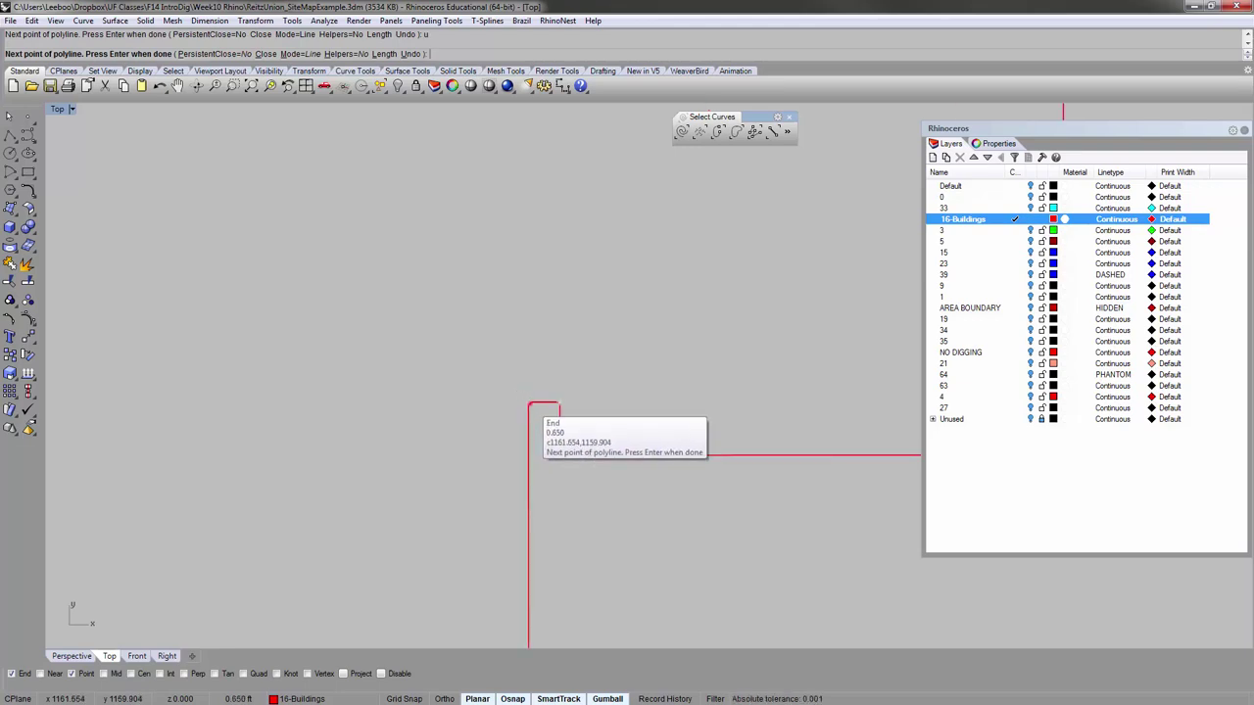
{"action": "scroll", "coordinate": [559, 304], "scroll_direction": "down", "scroll_amount": 2}
{"action": "scroll", "coordinate": [553, 286], "scroll_direction": "down", "scroll_amount": 10}
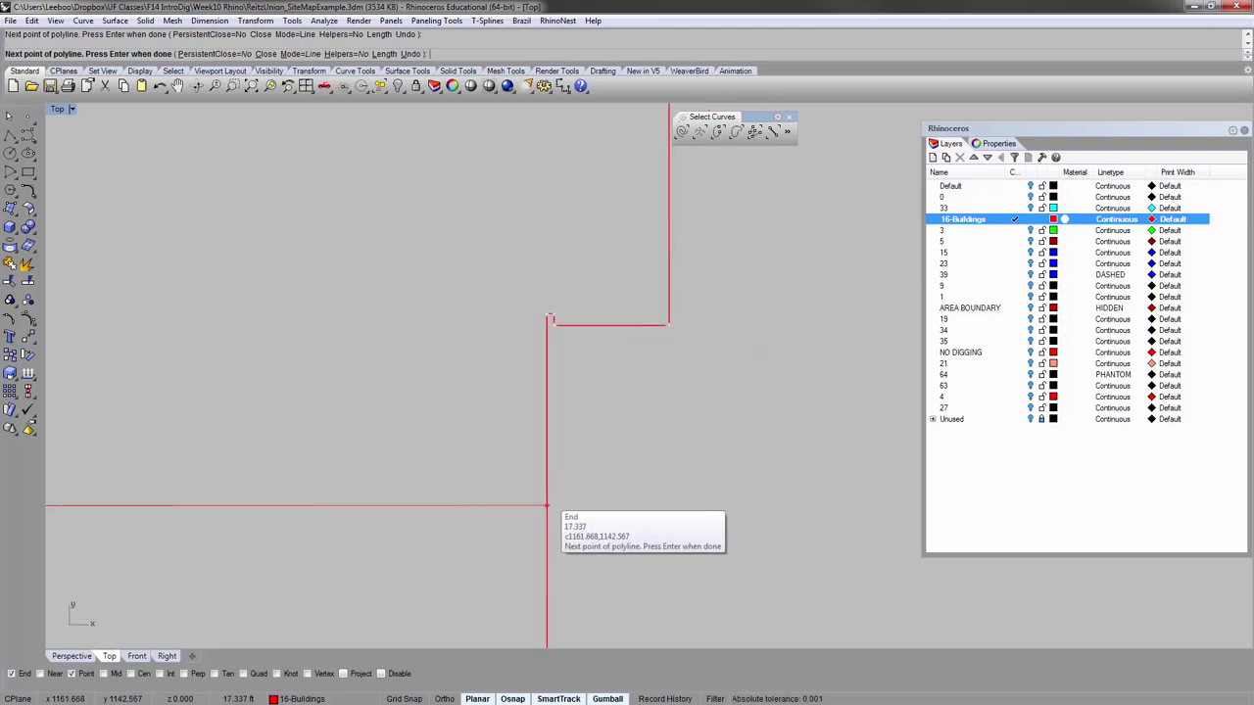
{"action": "left_click", "coordinate": [547, 501]}
{"action": "key", "text": "Return"}
Join the new polyline with the west building's existing outline into one closed curve and deselect it.
{"action": "left_click", "coordinate": [545, 447]}
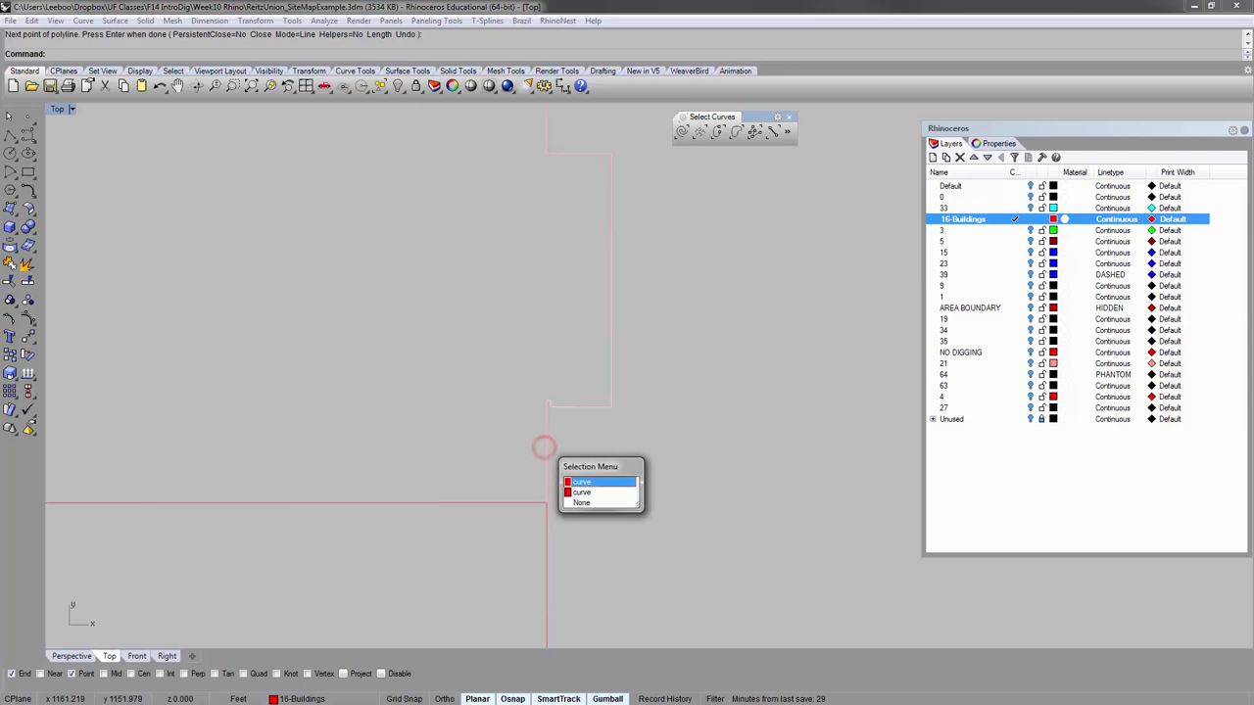
{"action": "left_click", "coordinate": [573, 480]}
{"action": "scroll", "coordinate": [509, 421], "scroll_direction": "down", "scroll_amount": 4}
{"action": "scroll", "coordinate": [417, 351], "scroll_direction": "up", "scroll_amount": 1}
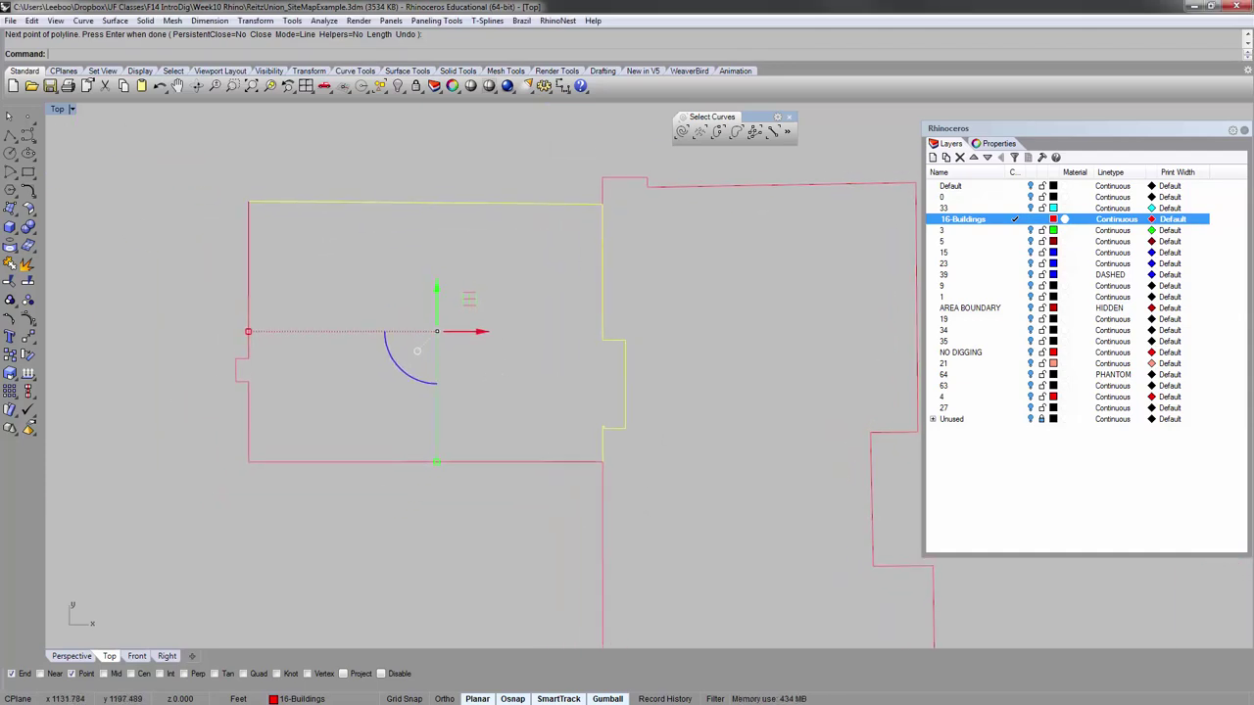
{"action": "key", "text": "Return"}
{"action": "left_click", "coordinate": [248, 210]}
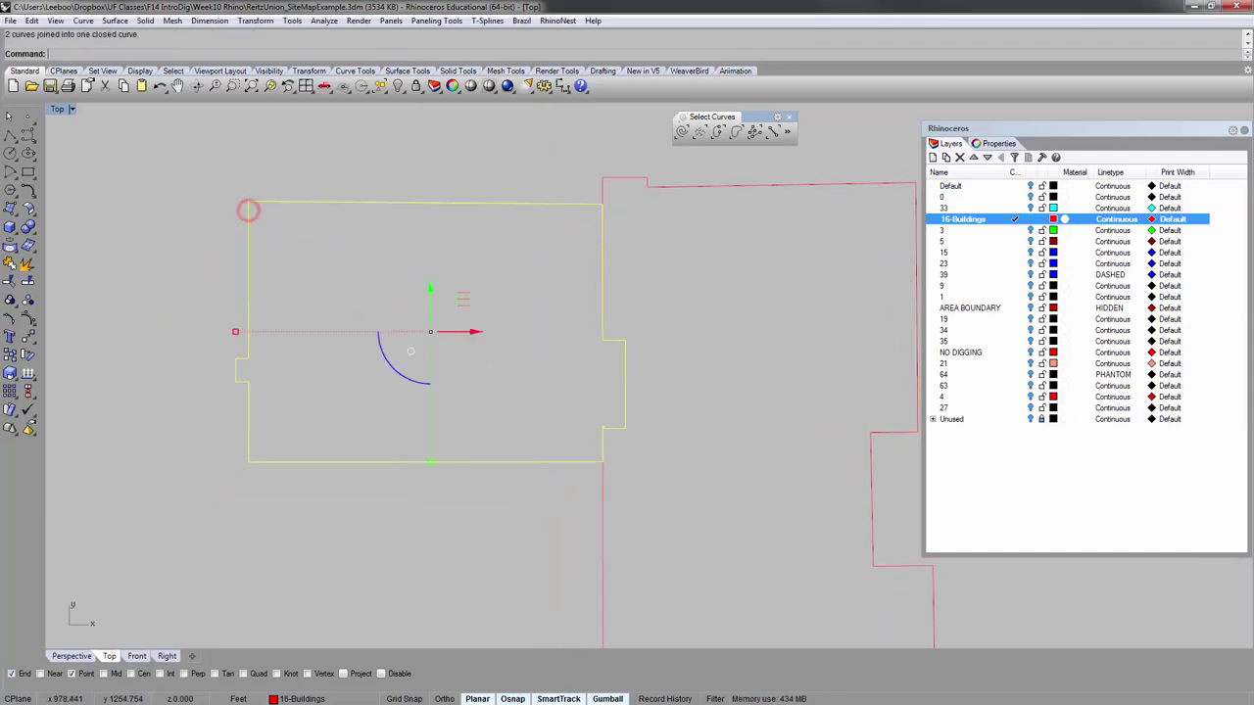
{"action": "left_click", "coordinate": [170, 182]}
{"action": "left_click", "coordinate": [411, 179]}
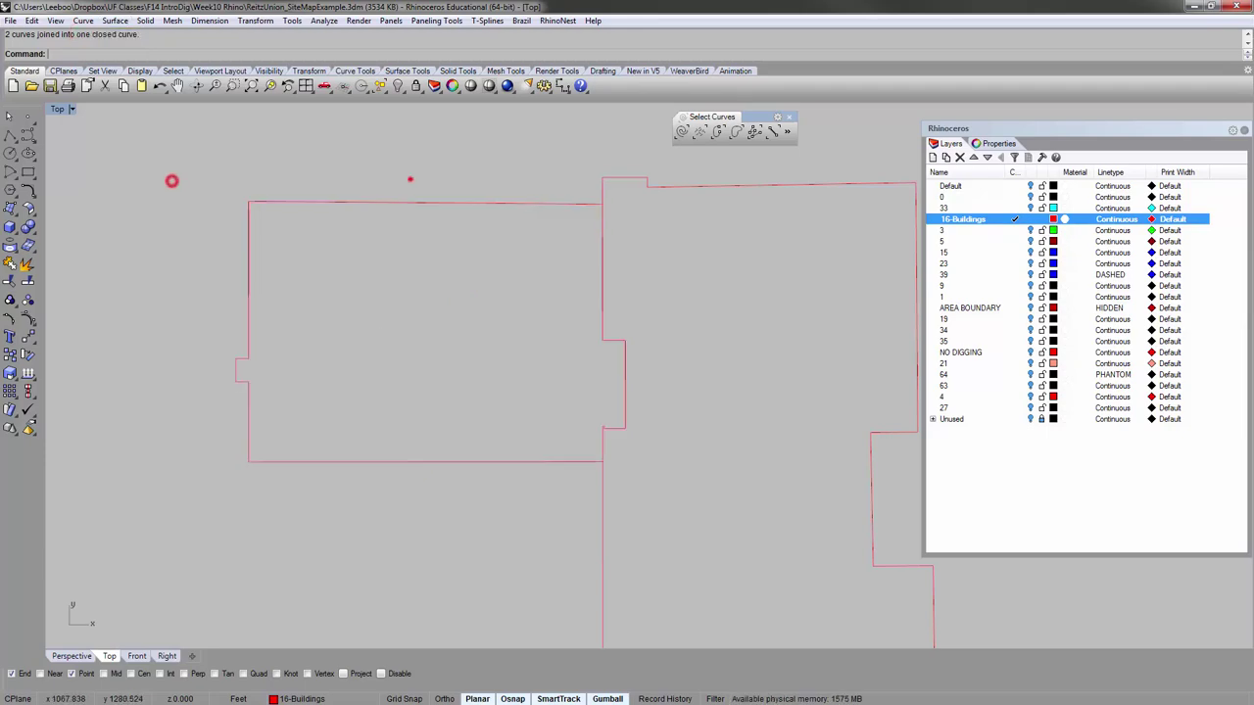
Examine where the small curved annex meets the large rounded building in the northern part of the map.
{"action": "right_click_drag", "start_coordinate": [512, 232], "coordinate": [269, 343]}
{"action": "scroll", "coordinate": [299, 322], "scroll_direction": "down", "scroll_amount": 10}
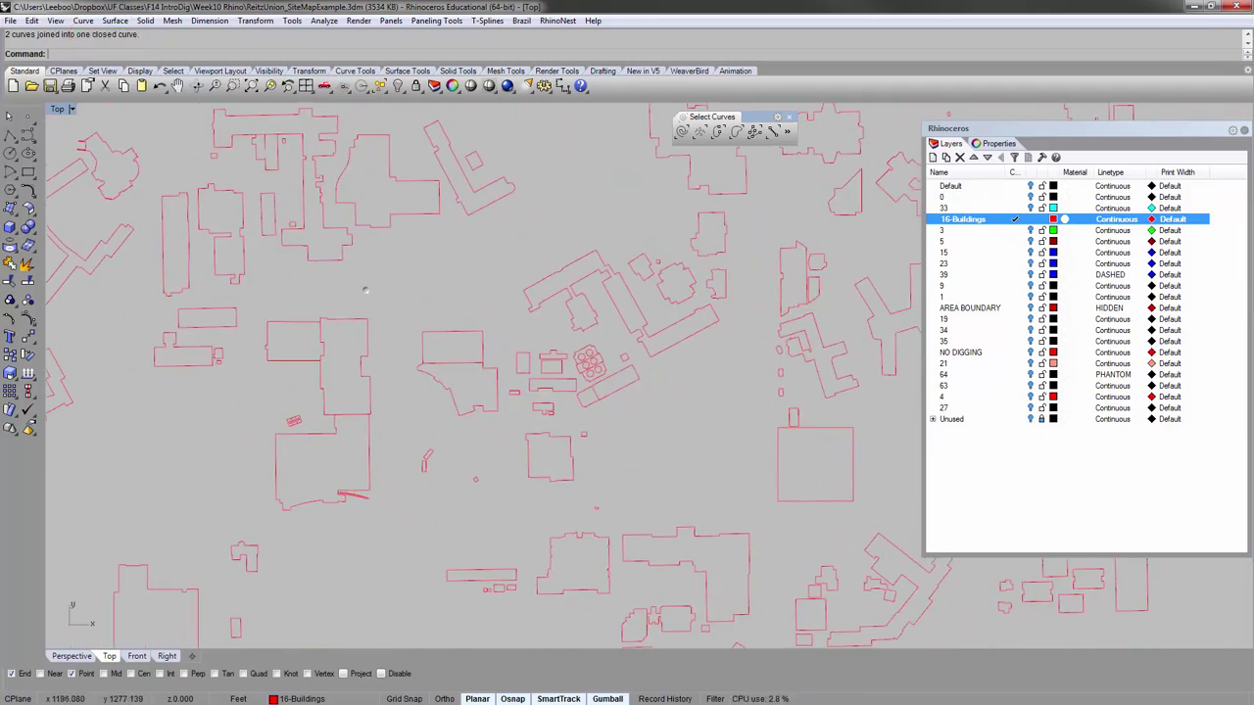
{"action": "right_click_drag", "start_coordinate": [521, 216], "coordinate": [328, 347]}
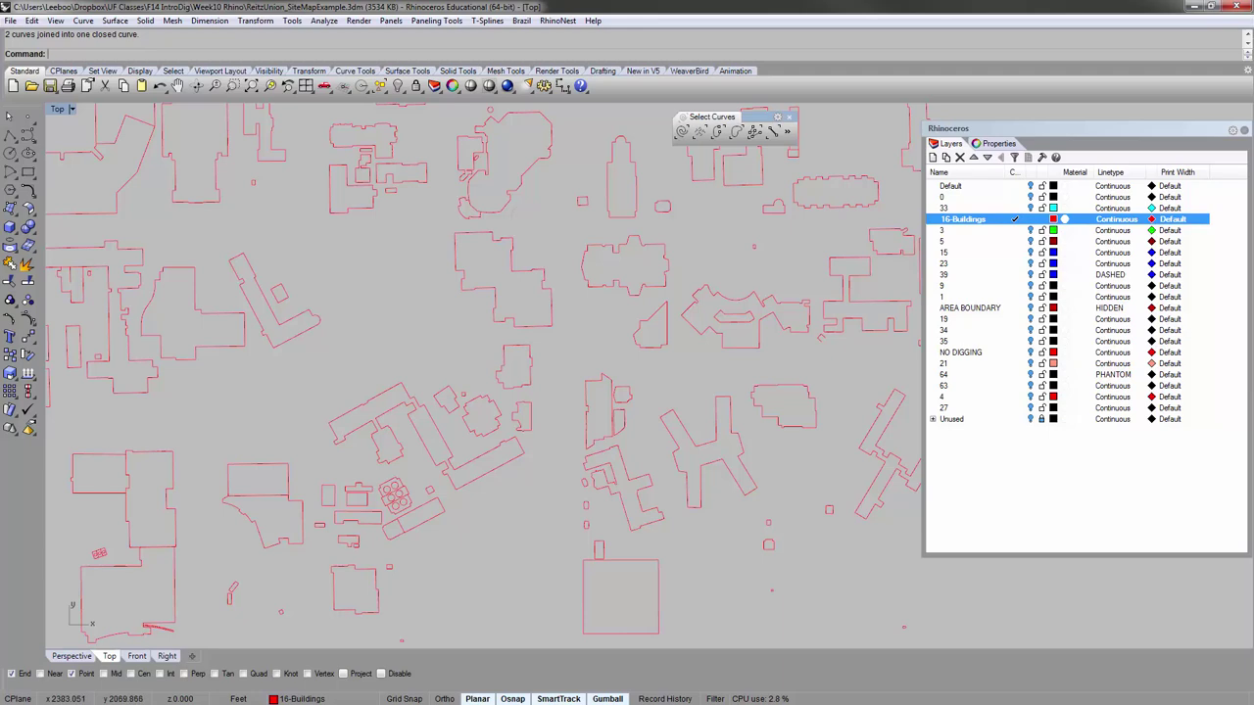
{"action": "scroll", "coordinate": [487, 193], "scroll_direction": "up", "scroll_amount": 12}
{"action": "left_click", "coordinate": [451, 276]}
{"action": "right_click_drag", "start_coordinate": [449, 265], "coordinate": [451, 276]}
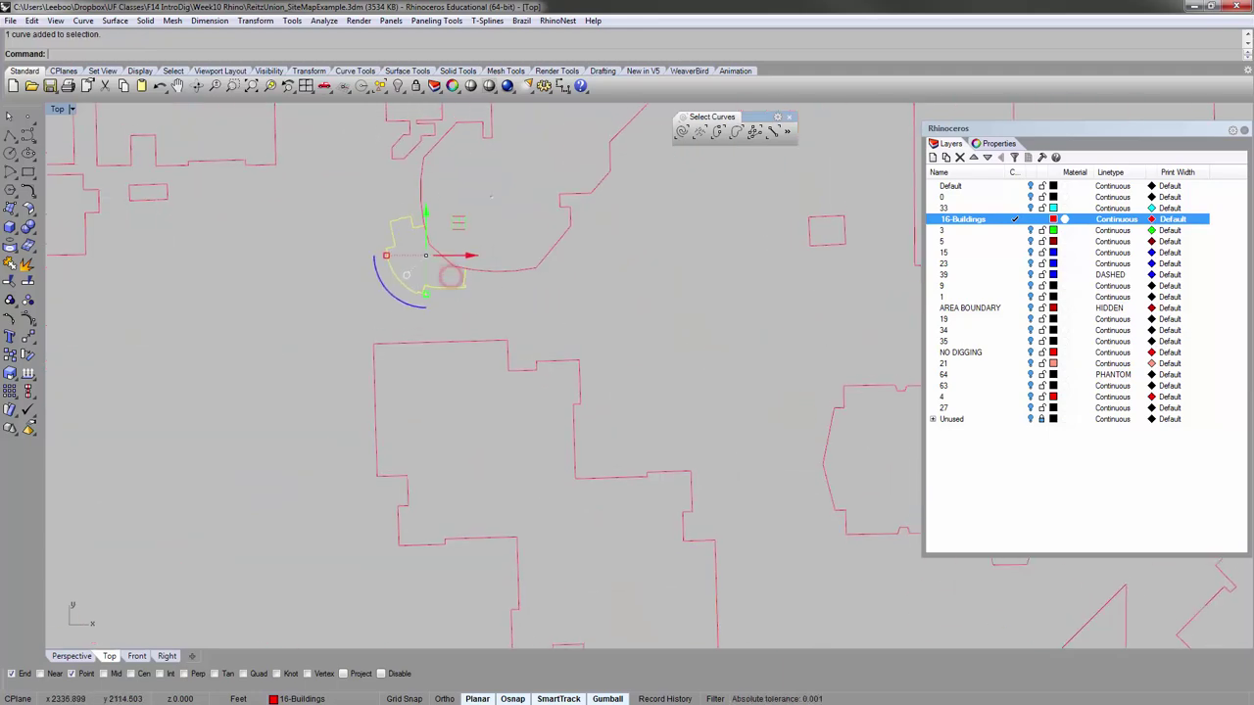
{"action": "scroll", "coordinate": [442, 253], "scroll_direction": "up", "scroll_amount": 6}
{"action": "scroll", "coordinate": [489, 196], "scroll_direction": "up", "scroll_amount": 8}
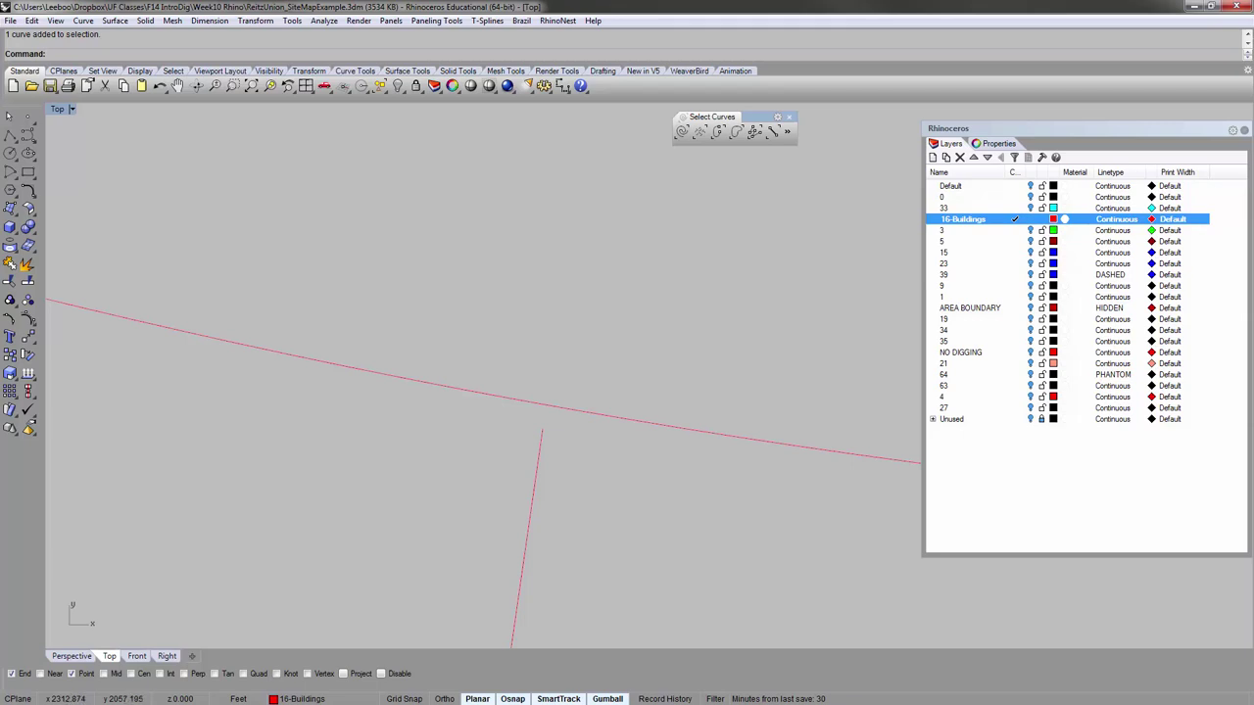
Extend the annex's short east wall up to the large rounded building's outline, using that outline as the boundary.
{"action": "scroll", "coordinate": [538, 331], "scroll_direction": "down", "scroll_amount": 5}
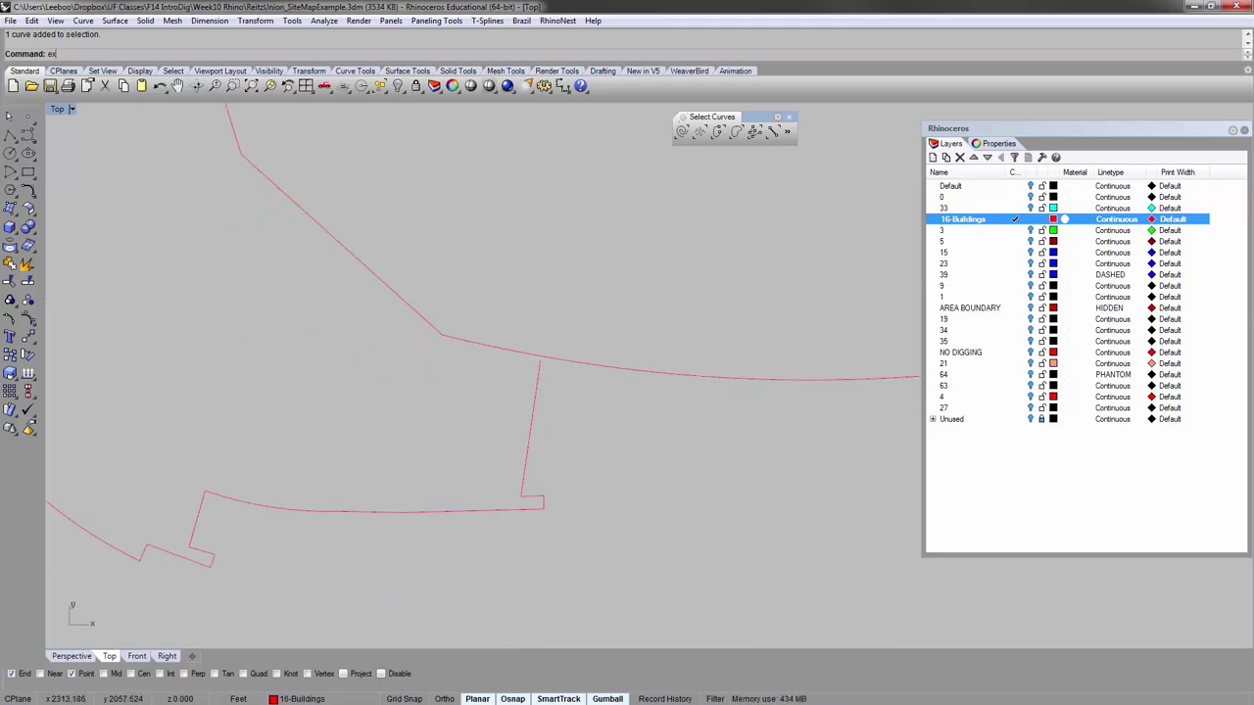
{"action": "type", "text": "tend"}
{"action": "key", "text": "Return"}
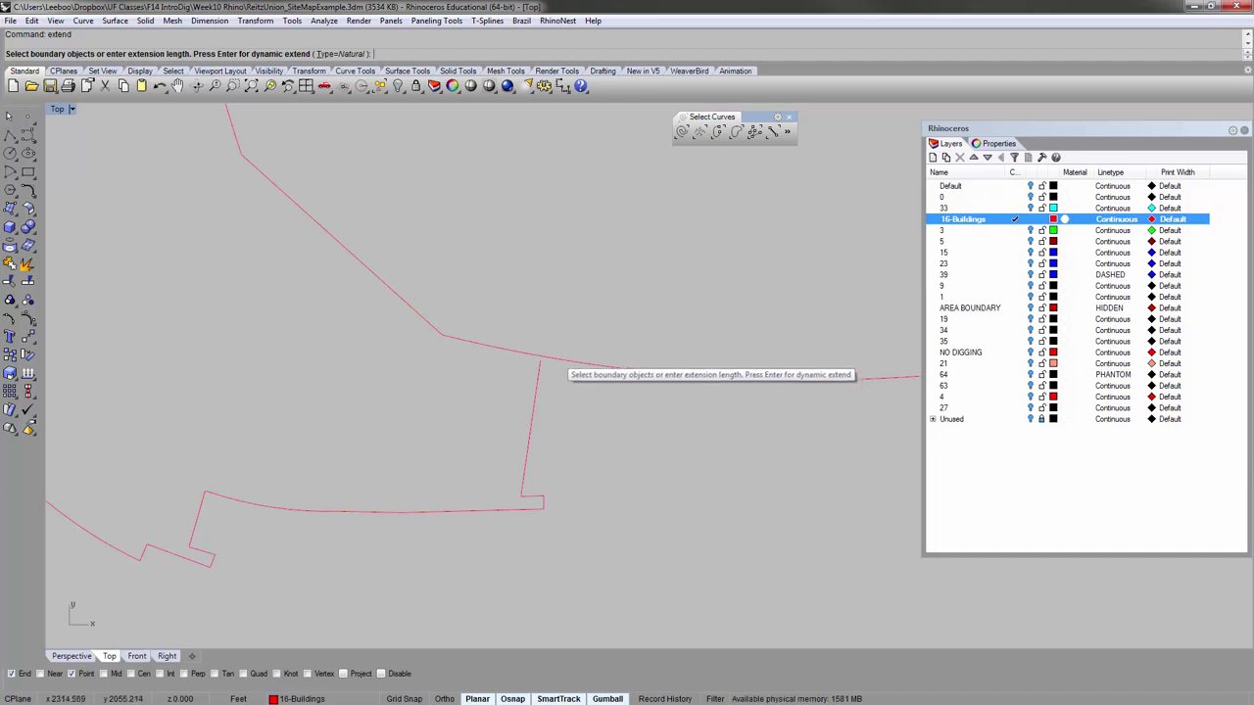
{"action": "left_click", "coordinate": [518, 350]}
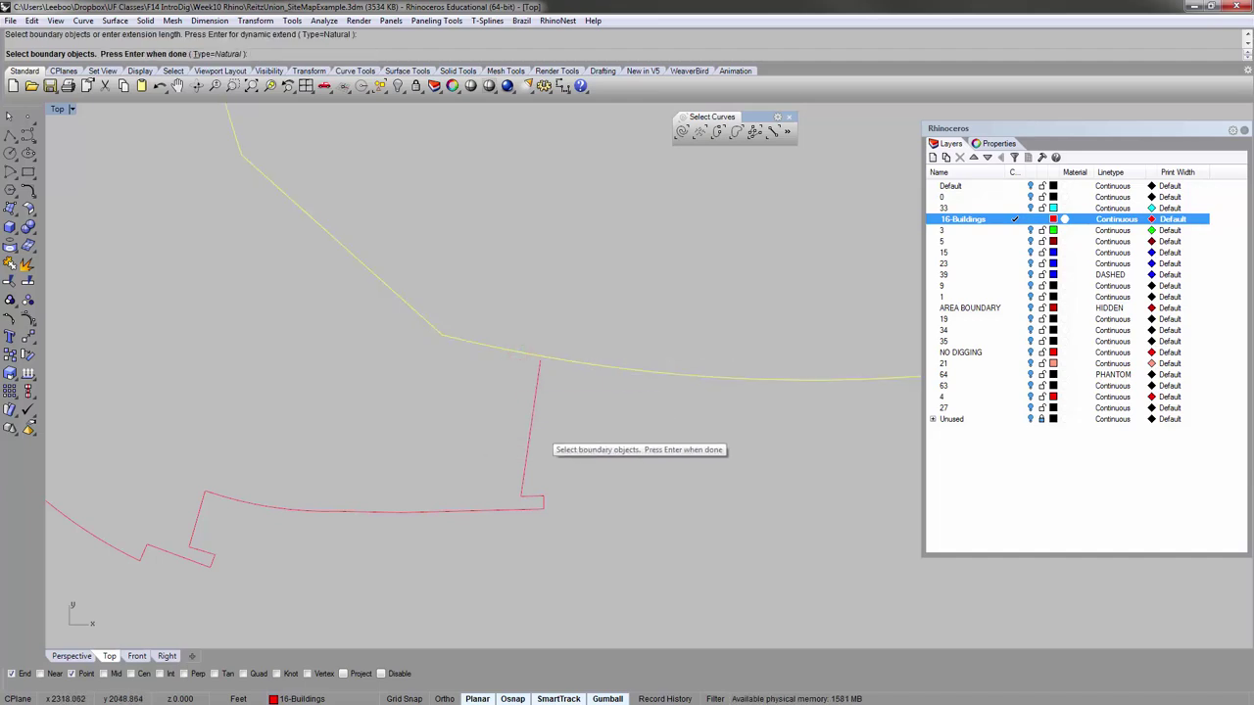
{"action": "key", "text": "Return"}
{"action": "scroll", "coordinate": [562, 382], "scroll_direction": "up", "scroll_amount": 4}
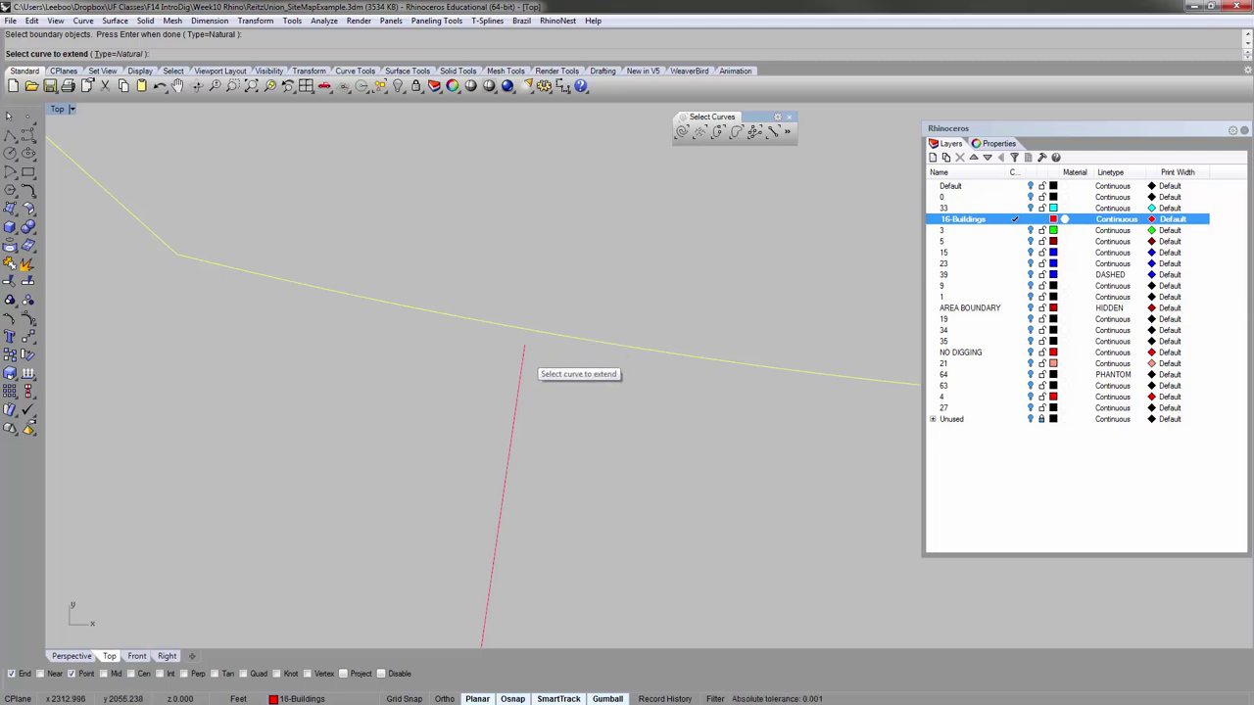
{"action": "left_click", "coordinate": [520, 359]}
{"action": "scroll", "coordinate": [528, 370], "scroll_direction": "down", "scroll_amount": 3}
{"action": "key", "text": "Return"}
{"action": "scroll", "coordinate": [526, 362], "scroll_direction": "down", "scroll_amount": 10}
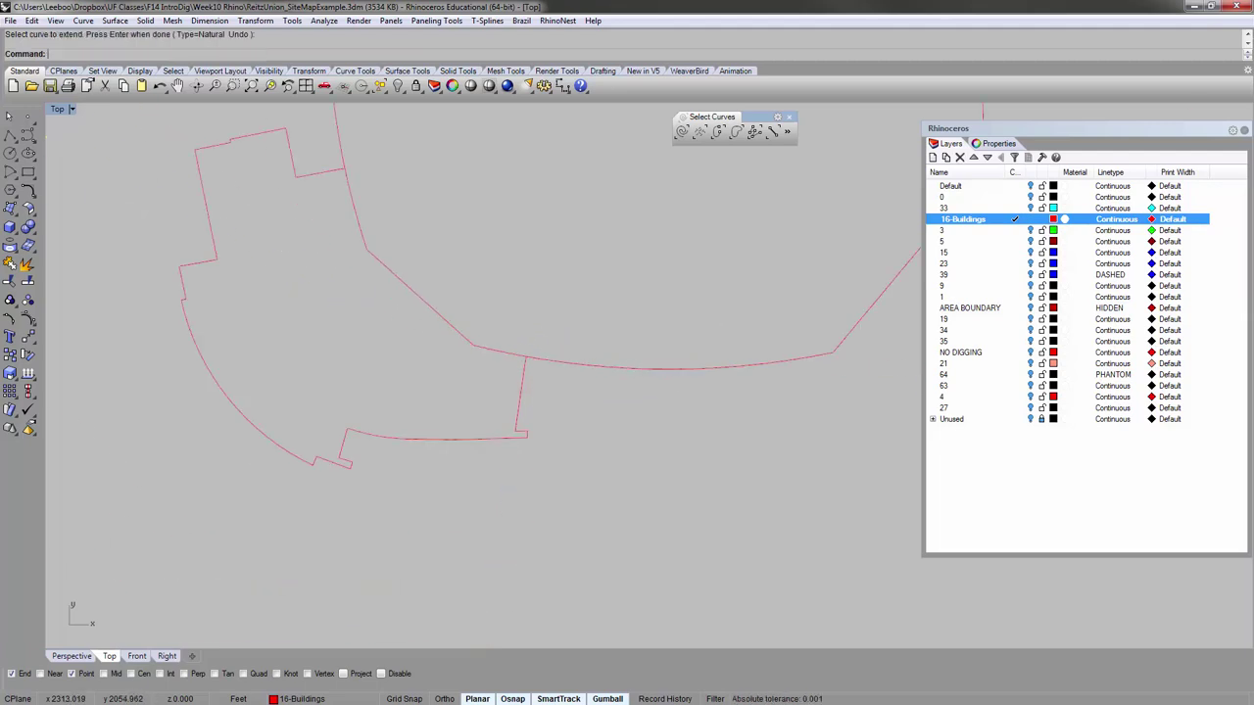
Try to close the annex by tracing the shared edge with a straight-segment polyline between its two open ends.
{"action": "scroll", "coordinate": [494, 318], "scroll_direction": "up", "scroll_amount": 6}
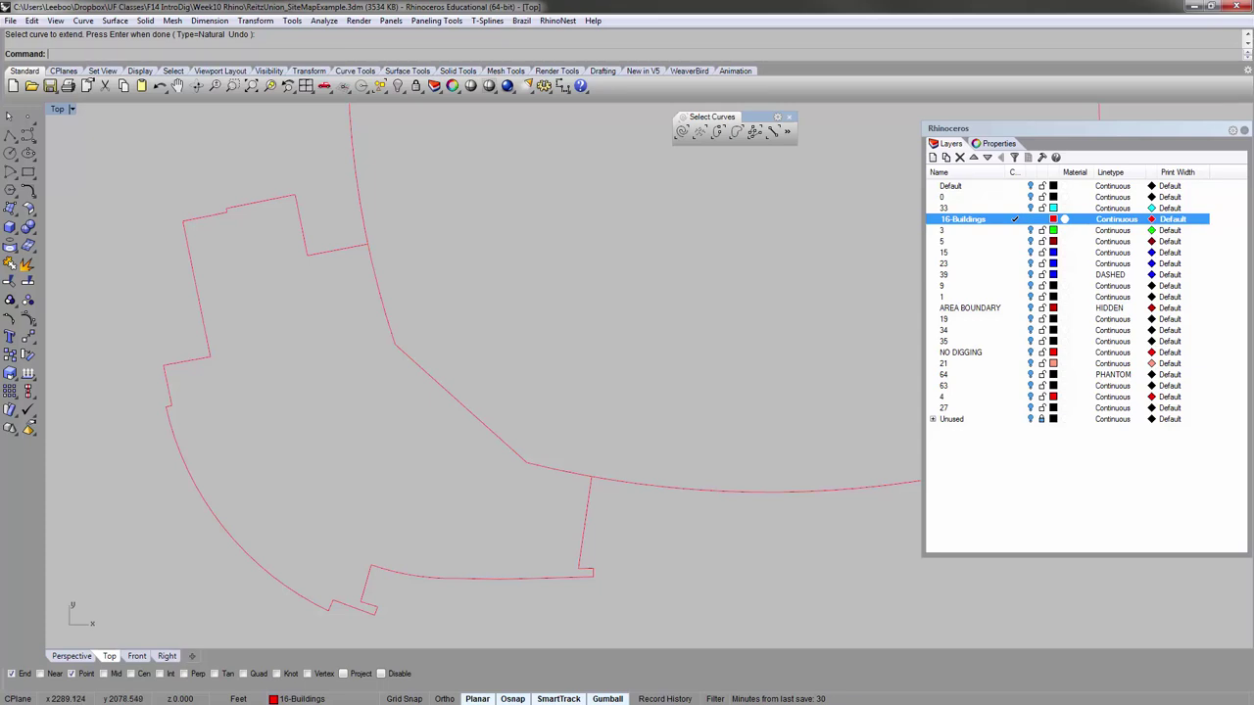
{"action": "type", "text": "pl"}
{"action": "key", "text": "Return"}
{"action": "scroll", "coordinate": [365, 283], "scroll_direction": "up", "scroll_amount": 4}
{"action": "left_click", "coordinate": [370, 222]}
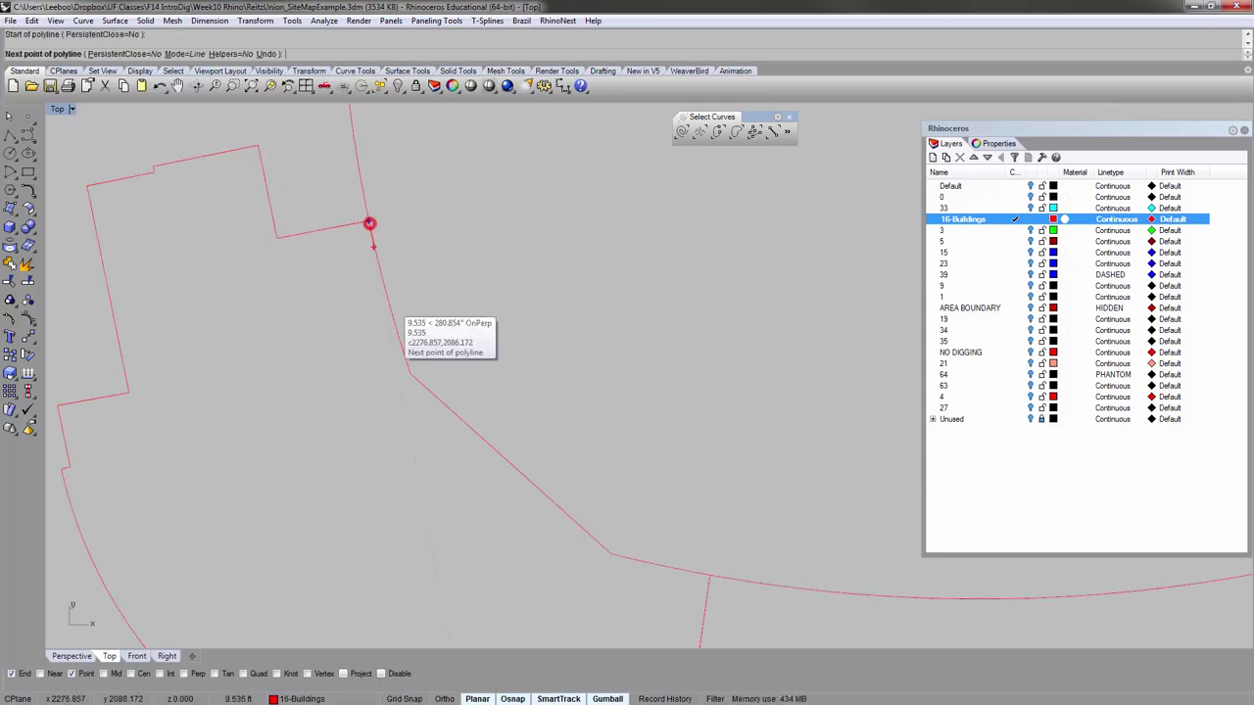
{"action": "left_click", "coordinate": [411, 375]}
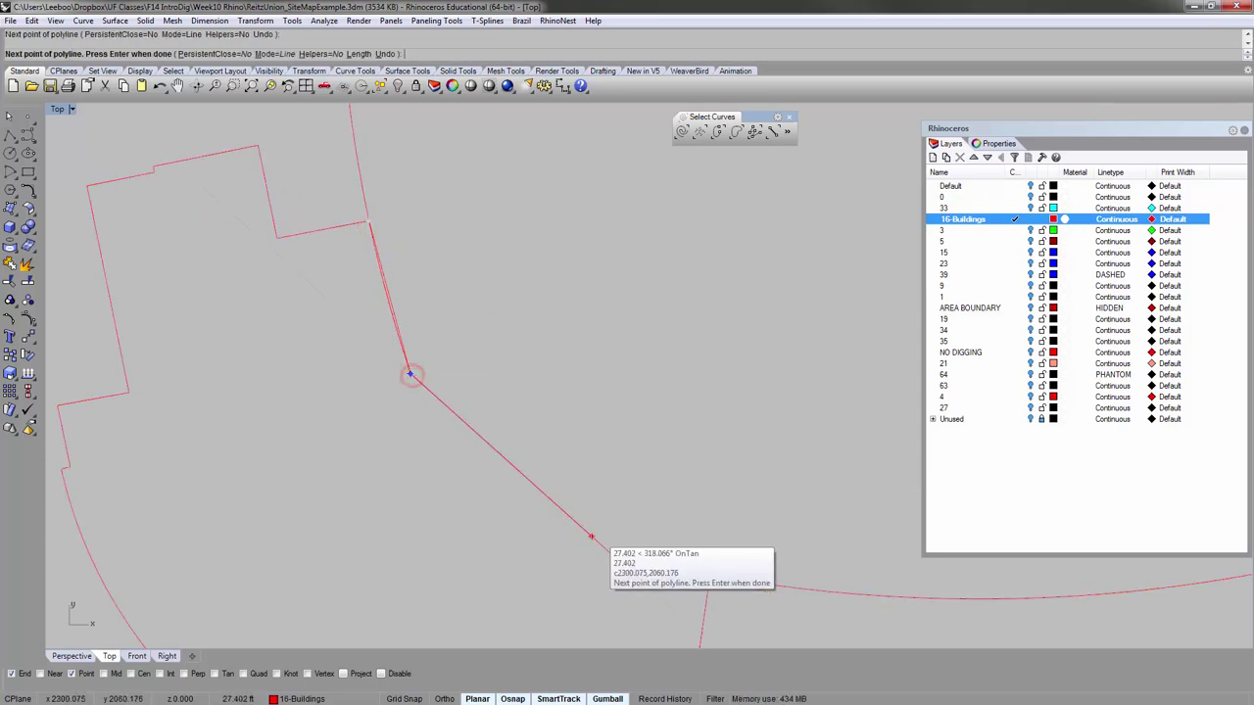
{"action": "left_click", "coordinate": [708, 580]}
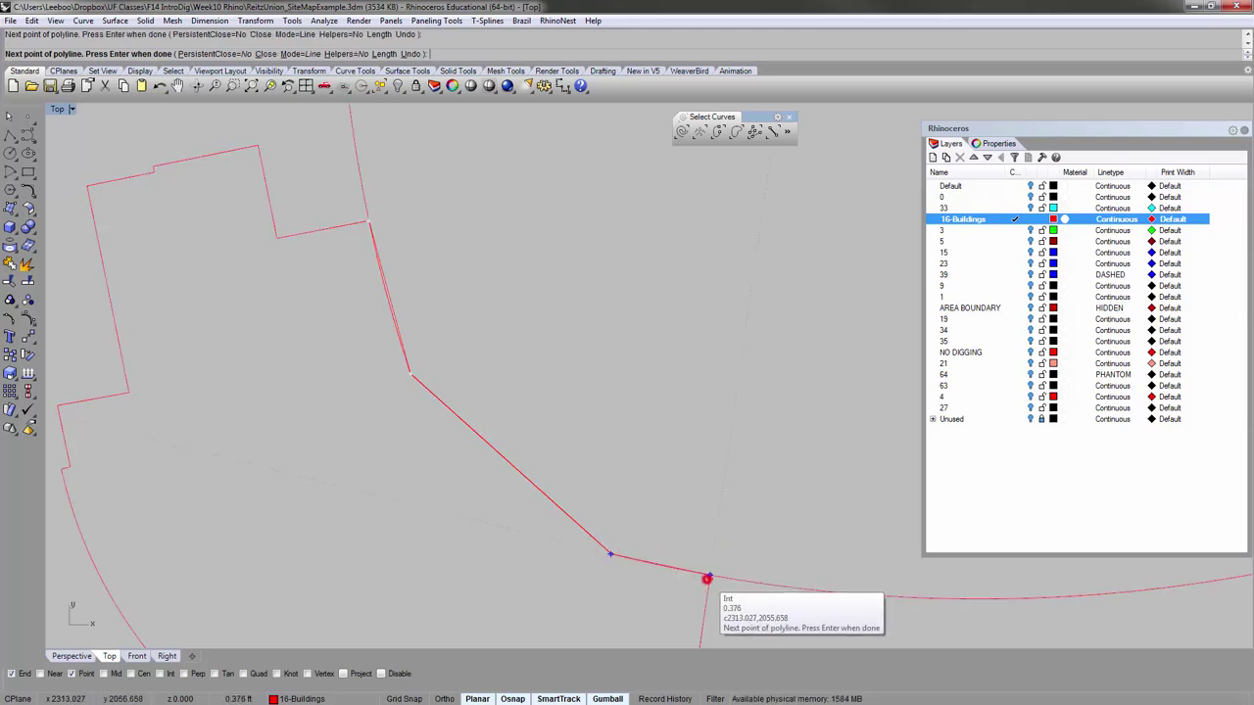
{"action": "key", "text": "Return"}
Compare the traced polyline with the rounded building's curved edge and undo the polyline.
{"action": "scroll", "coordinate": [338, 264], "scroll_direction": "up", "scroll_amount": 10}
{"action": "left_click", "coordinate": [484, 372]}
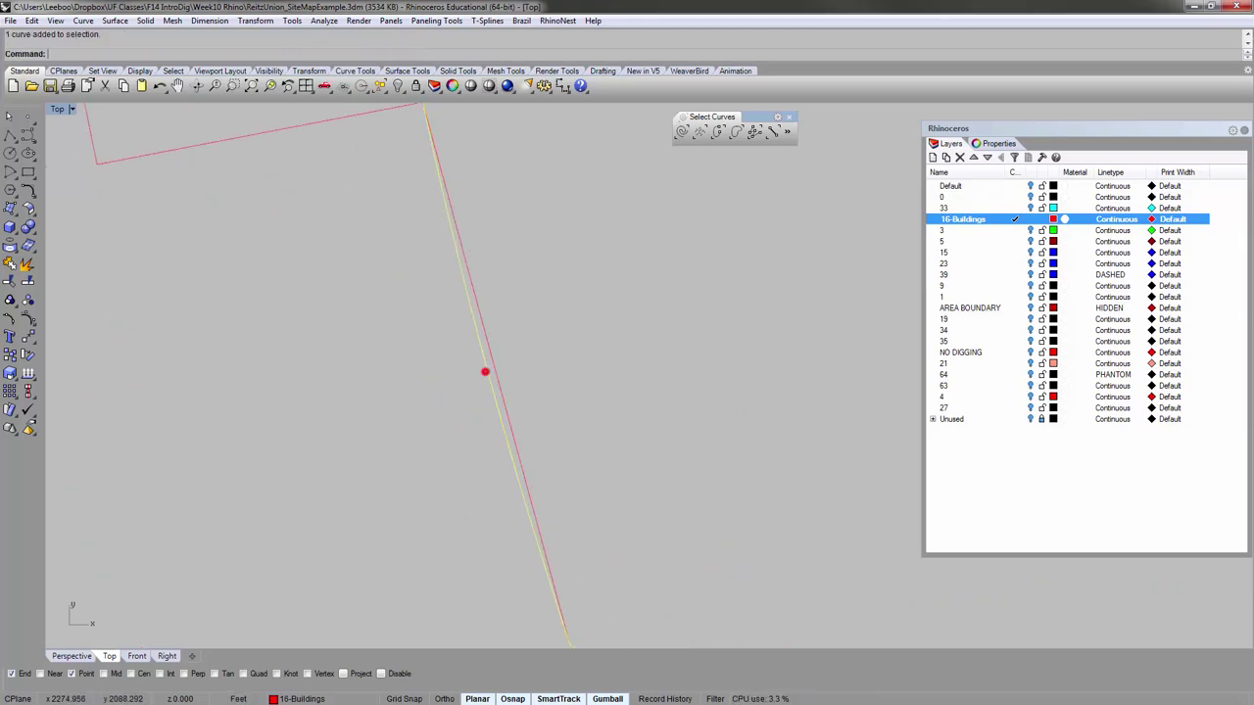
{"action": "scroll", "coordinate": [484, 369], "scroll_direction": "down", "scroll_amount": 5}
{"action": "key", "text": "Delete"}
{"action": "right_click_drag", "start_coordinate": [411, 261], "coordinate": [395, 286]}
{"action": "key", "text": "ctrl+z"}
Copy the large rounded building outline and the adjoining curved annex together into the empty area to the west.
{"action": "scroll", "coordinate": [391, 284], "scroll_direction": "up", "scroll_amount": 4}
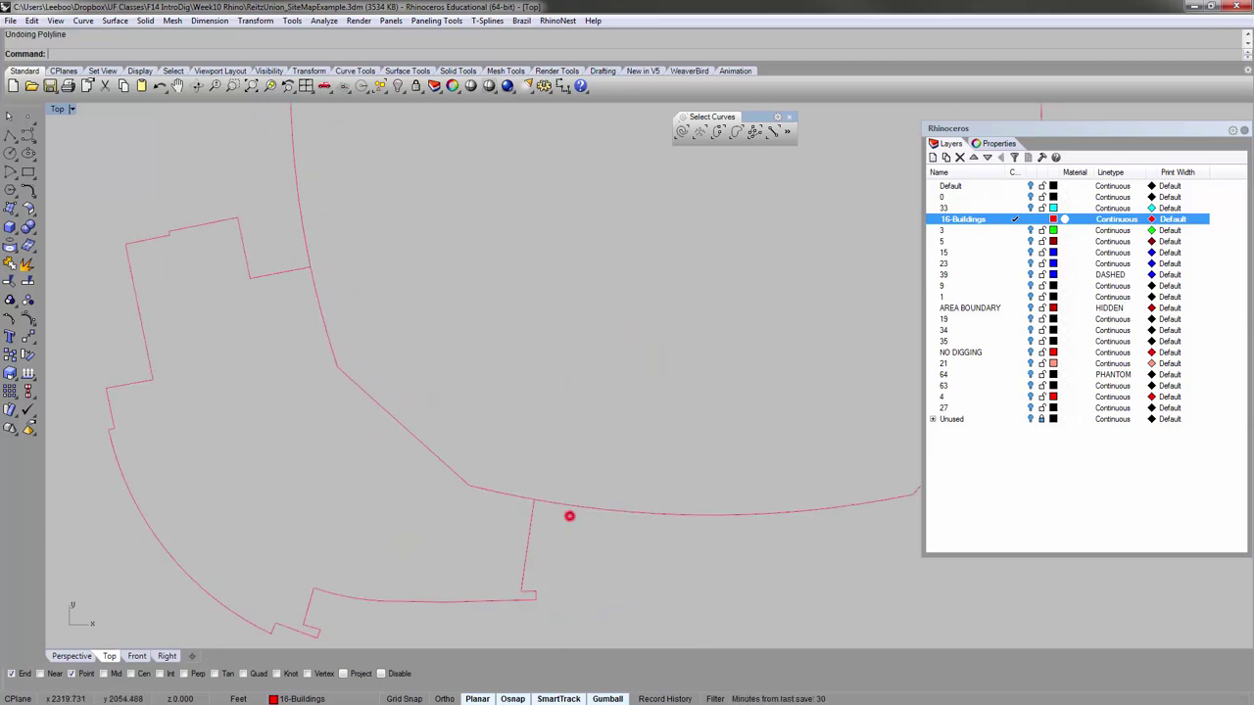
{"action": "left_click", "coordinate": [573, 508]}
{"action": "scroll", "coordinate": [392, 313], "scroll_direction": "down", "scroll_amount": 5}
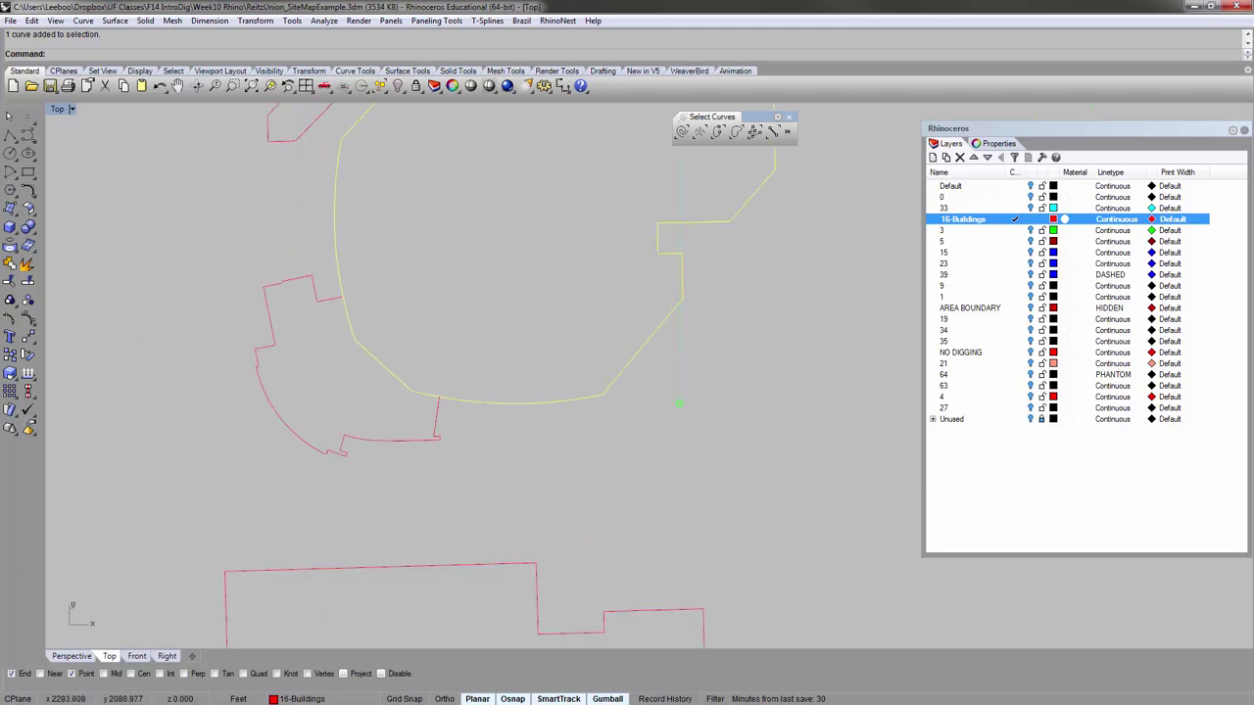
{"action": "left_click", "coordinate": [392, 313]}
{"action": "left_click_drag", "start_coordinate": [483, 327], "coordinate": [483, 327]}
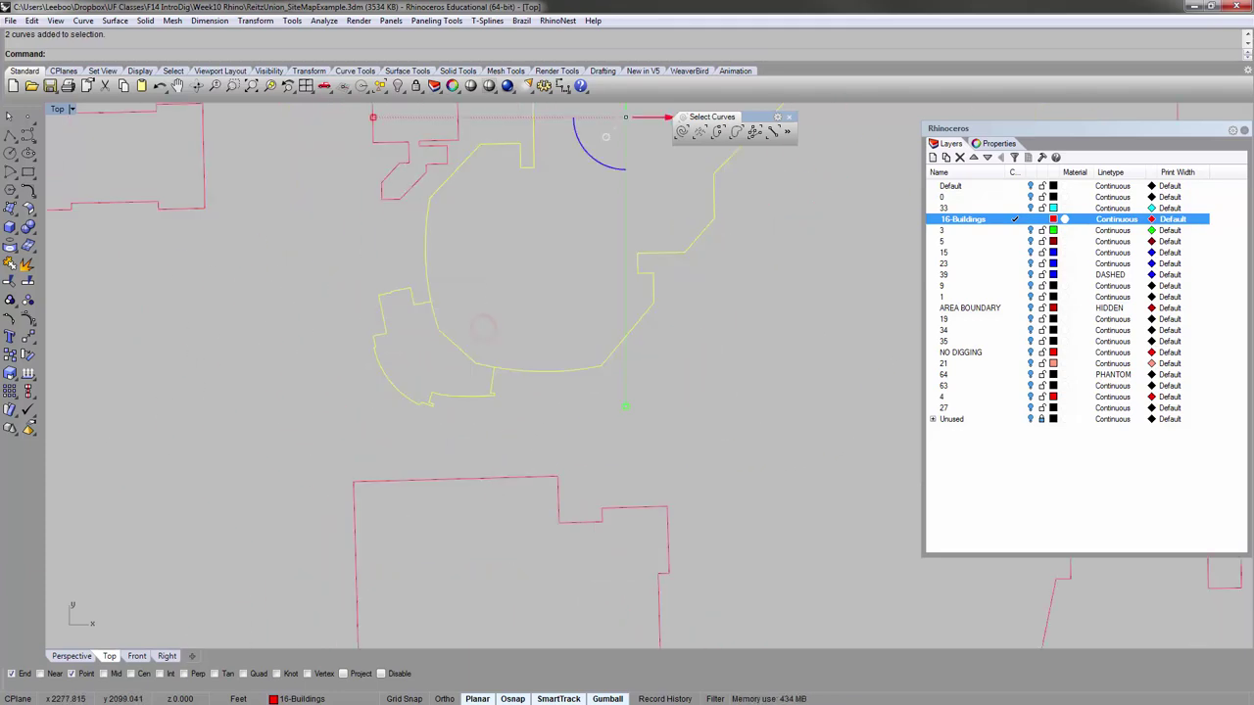
{"action": "type", "text": "copy"}
{"action": "key", "text": "Return"}
{"action": "left_click", "coordinate": [496, 292]}
{"action": "left_click", "coordinate": [238, 373]}
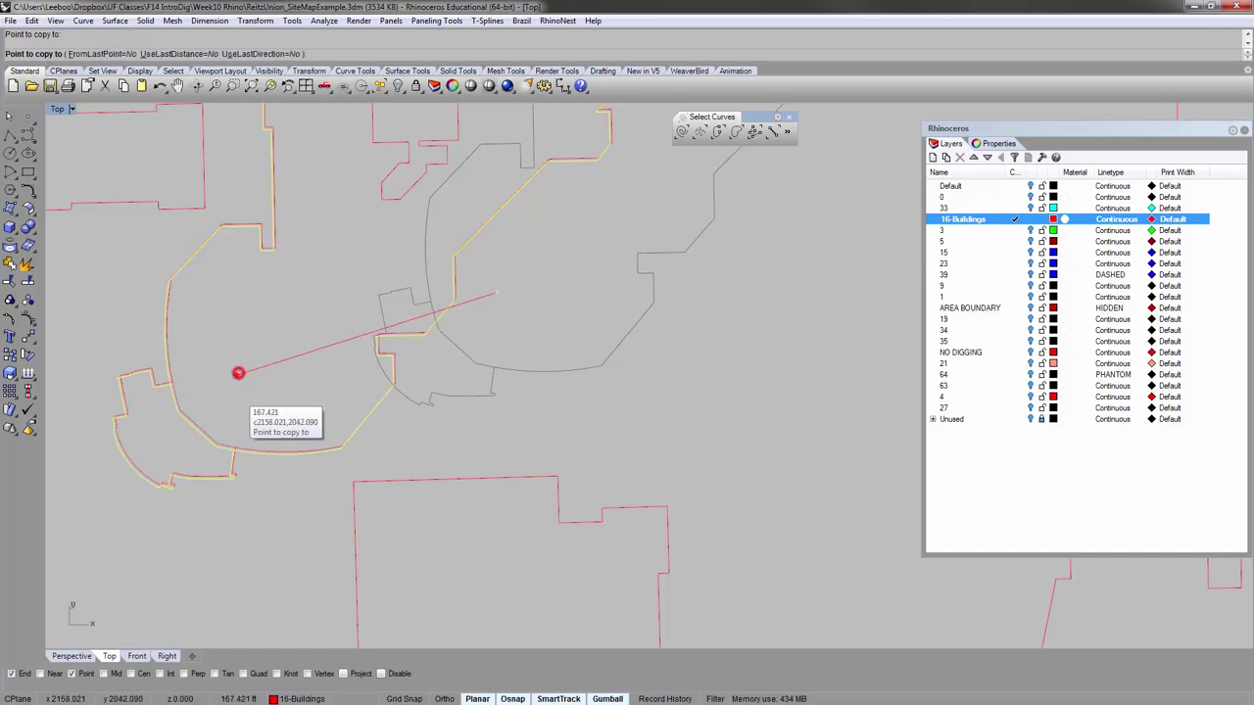
{"action": "key", "text": "Return"}
Try to trim the copied rounded building outline with the copied annex as cutting object, and undo the trim.
{"action": "right_click_drag", "start_coordinate": [185, 467], "coordinate": [266, 457]}
{"action": "scroll", "coordinate": [259, 386], "scroll_direction": "up", "scroll_amount": 10}
{"action": "scroll", "coordinate": [263, 376], "scroll_direction": "down", "scroll_amount": 6}
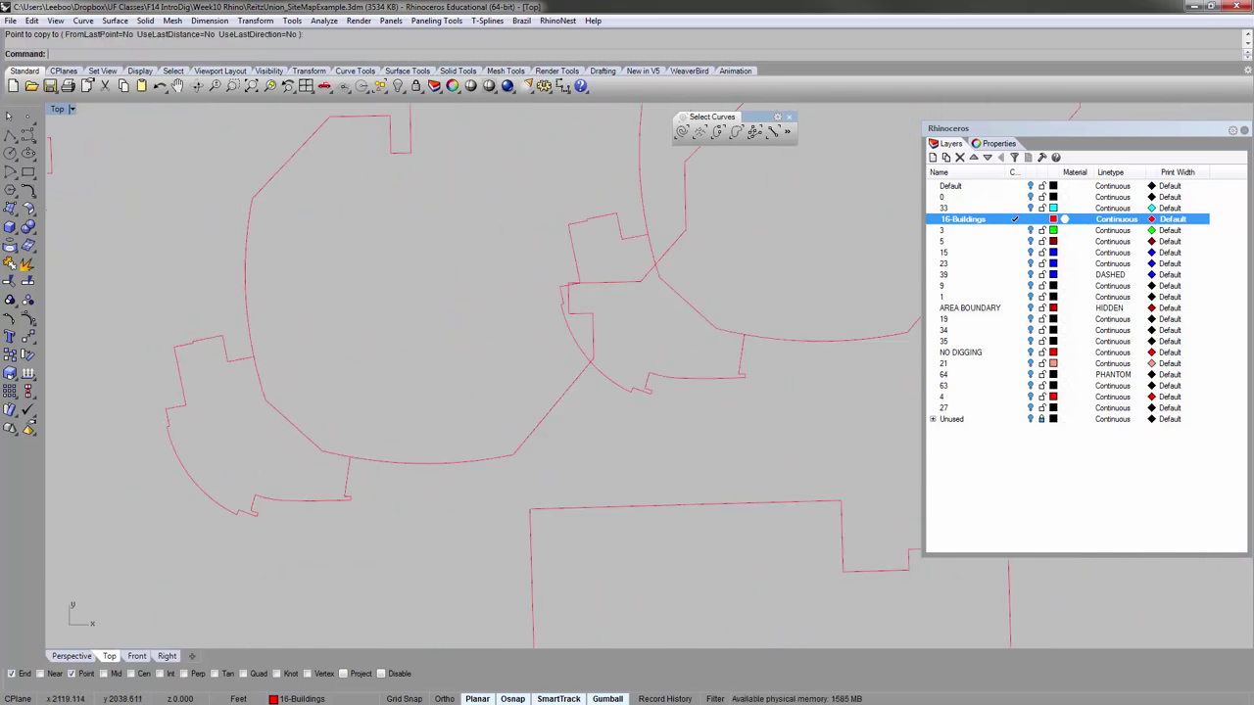
{"action": "left_click", "coordinate": [235, 358]}
{"action": "type", "text": "tr"}
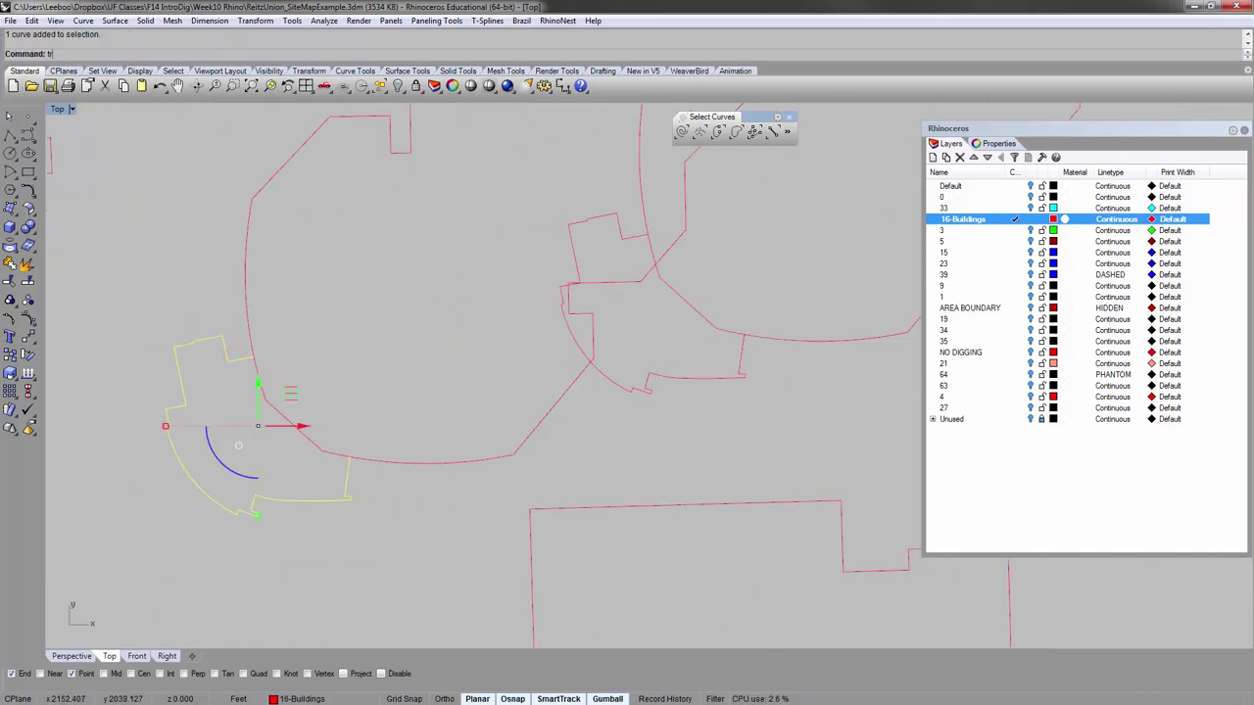
{"action": "type", "text": "im"}
{"action": "key", "text": "Return"}
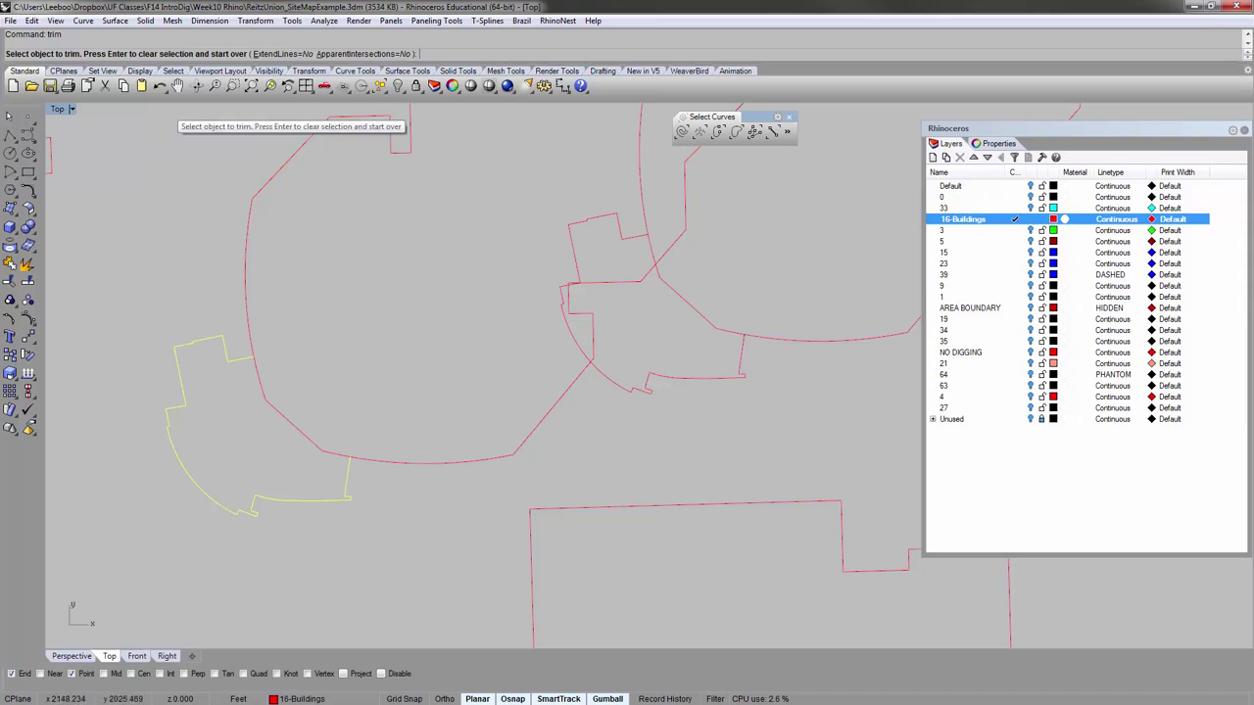
{"action": "left_click", "coordinate": [250, 333]}
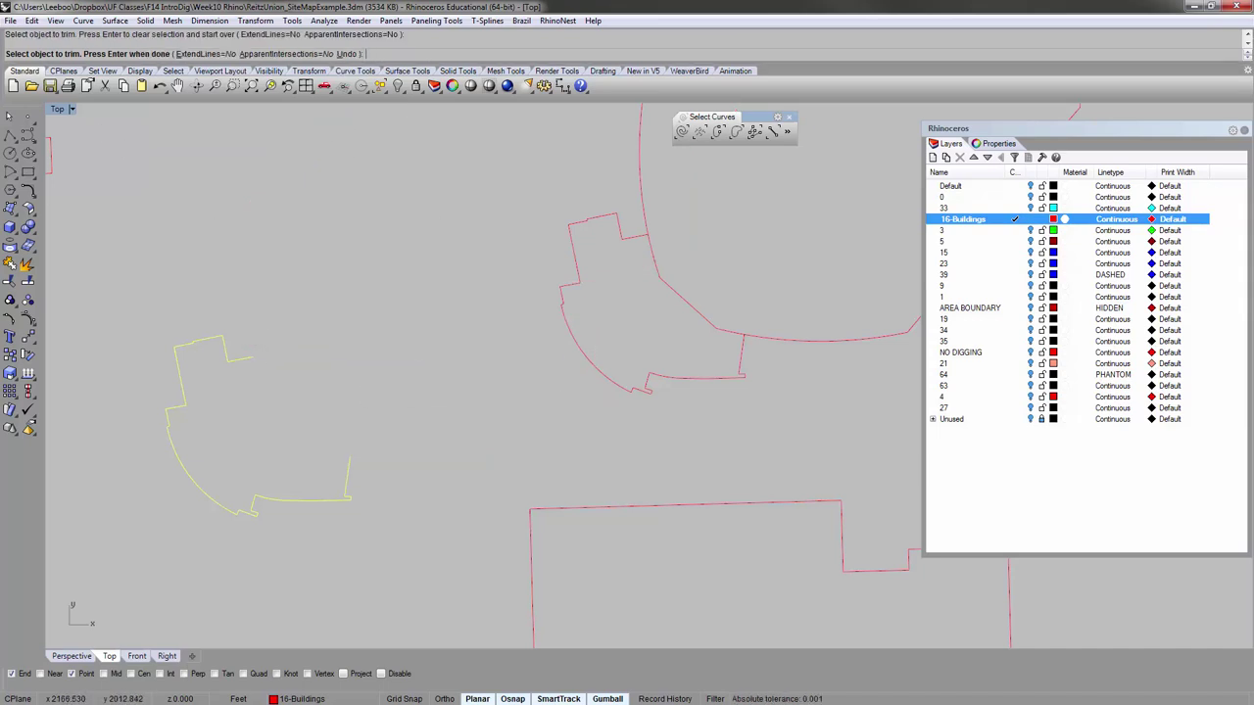
{"action": "key", "text": "ctrl+z"}
{"action": "scroll", "coordinate": [366, 448], "scroll_direction": "up", "scroll_amount": 3}
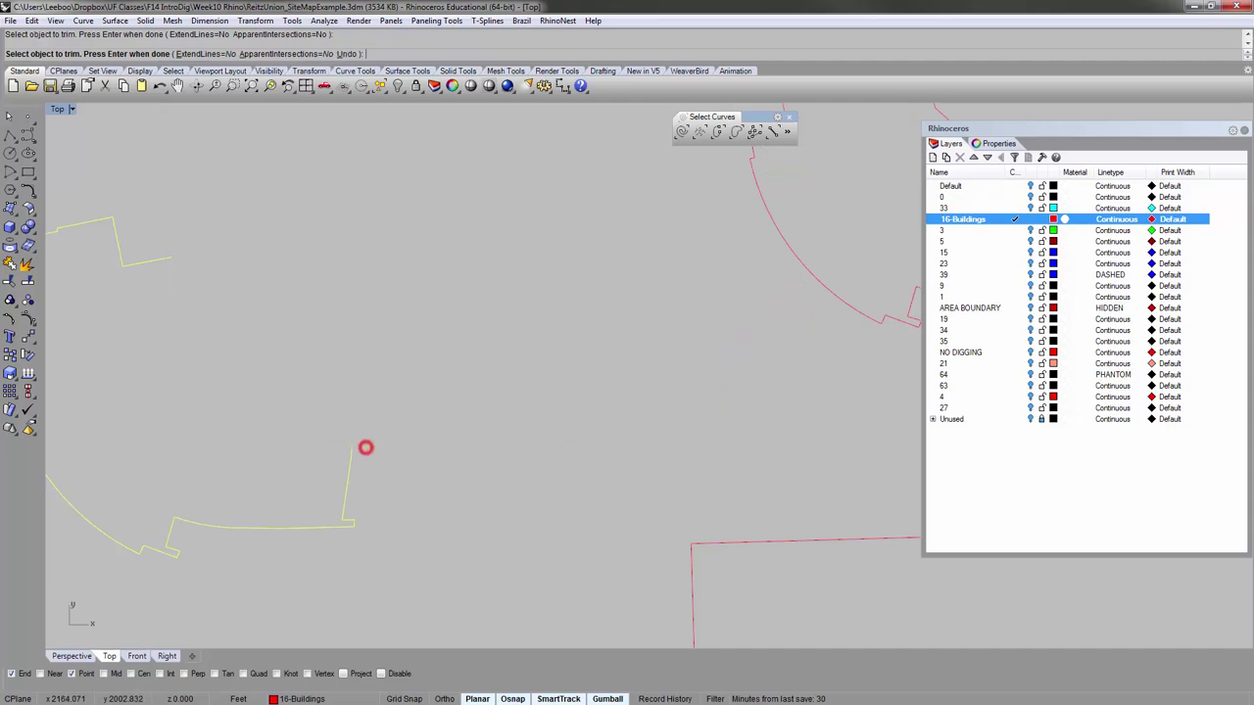
{"action": "key", "text": "ctrl+z"}
{"action": "scroll", "coordinate": [427, 415], "scroll_direction": "down", "scroll_amount": 7}
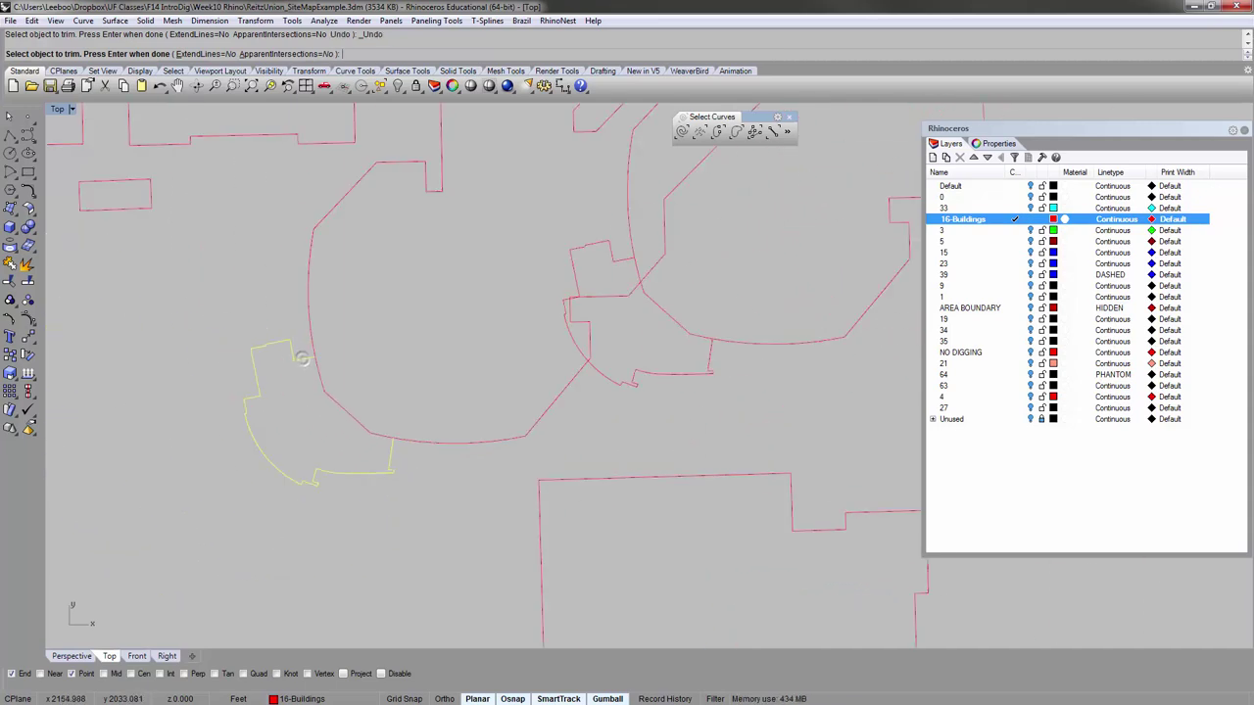
{"action": "key", "text": "Return"}
Extend the annex copy's short upper wall to the copied rounded building's outline, using that outline as the boundary.
{"action": "scroll", "coordinate": [312, 354], "scroll_direction": "up", "scroll_amount": 20}
{"action": "scroll", "coordinate": [343, 423], "scroll_direction": "up", "scroll_amount": 5}
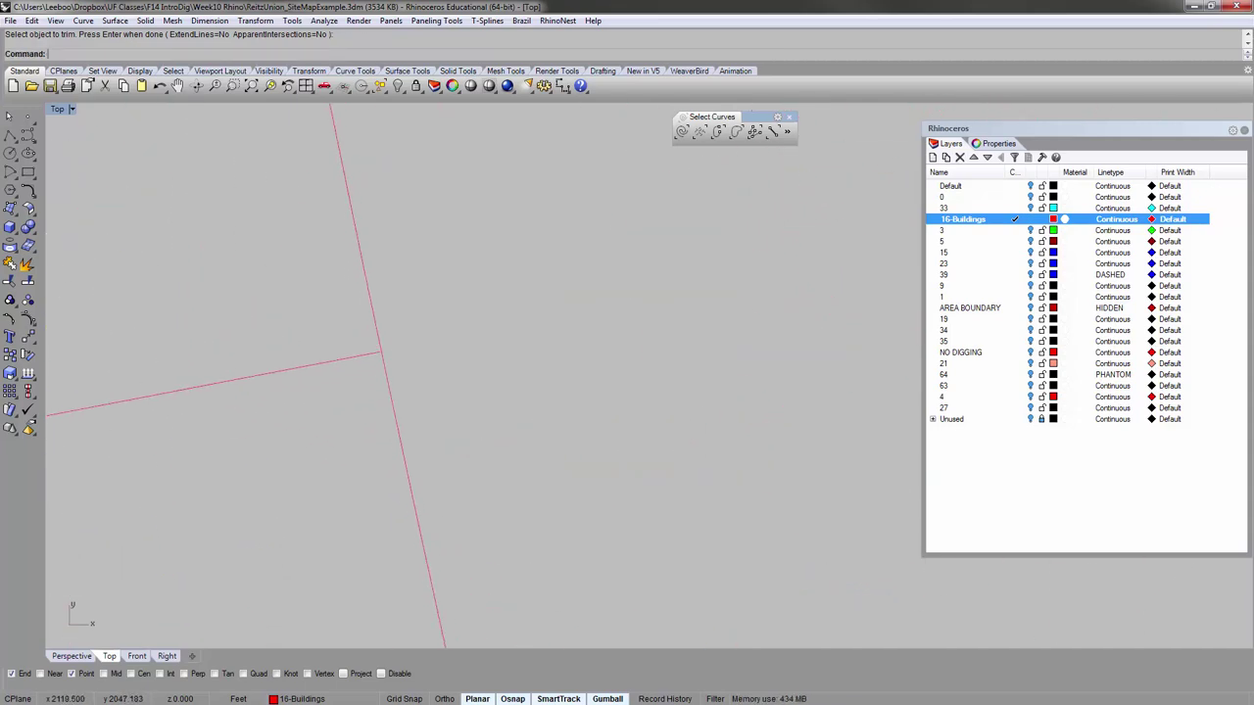
{"action": "right_click_drag", "start_coordinate": [381, 345], "coordinate": [395, 347]}
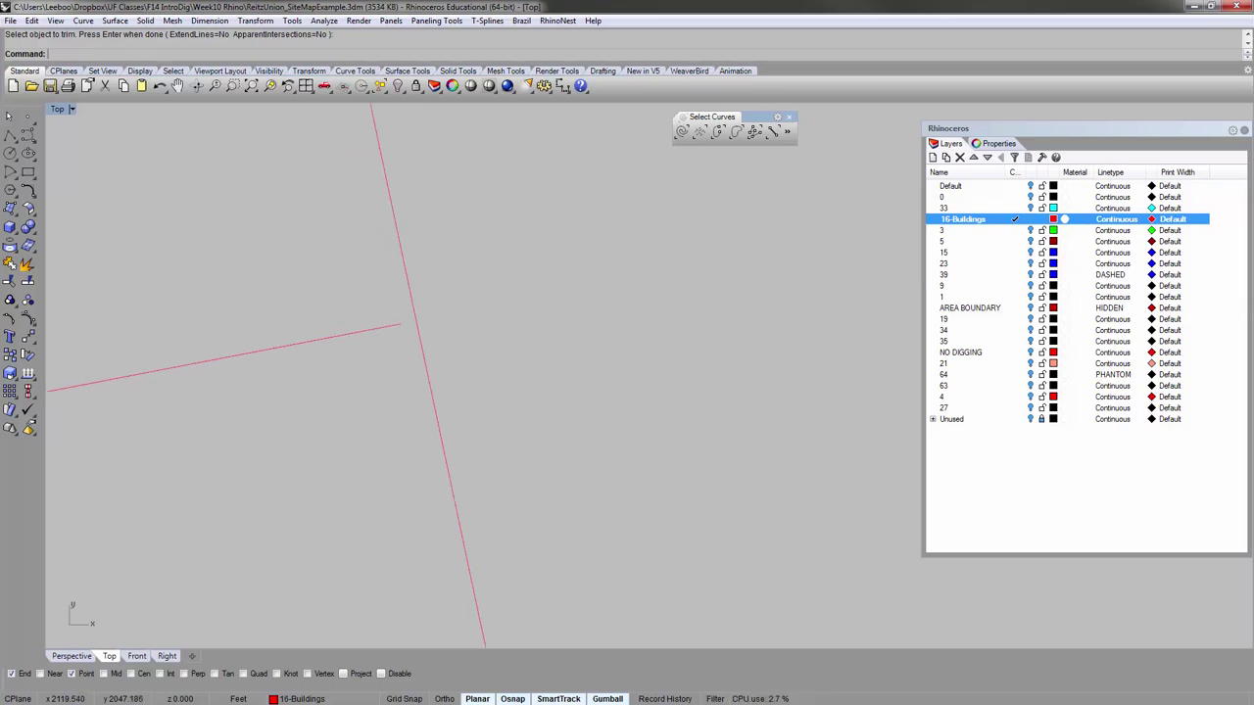
{"action": "key", "text": "Return"}
{"action": "left_click", "coordinate": [421, 347]}
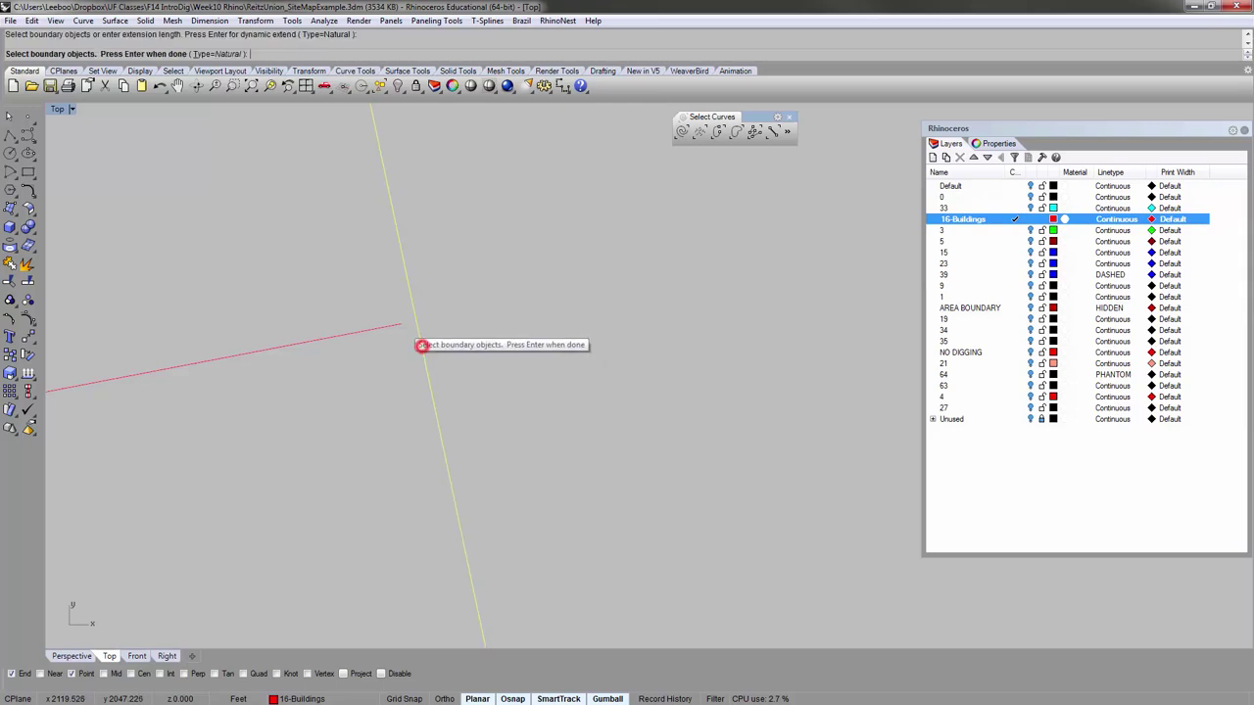
{"action": "key", "text": "Return"}
{"action": "left_click", "coordinate": [400, 324]}
{"action": "key", "text": "Return"}
{"action": "right_click_drag", "start_coordinate": [400, 324], "coordinate": [351, 320]}
{"action": "scroll", "coordinate": [334, 324], "scroll_direction": "down", "scroll_amount": 15}
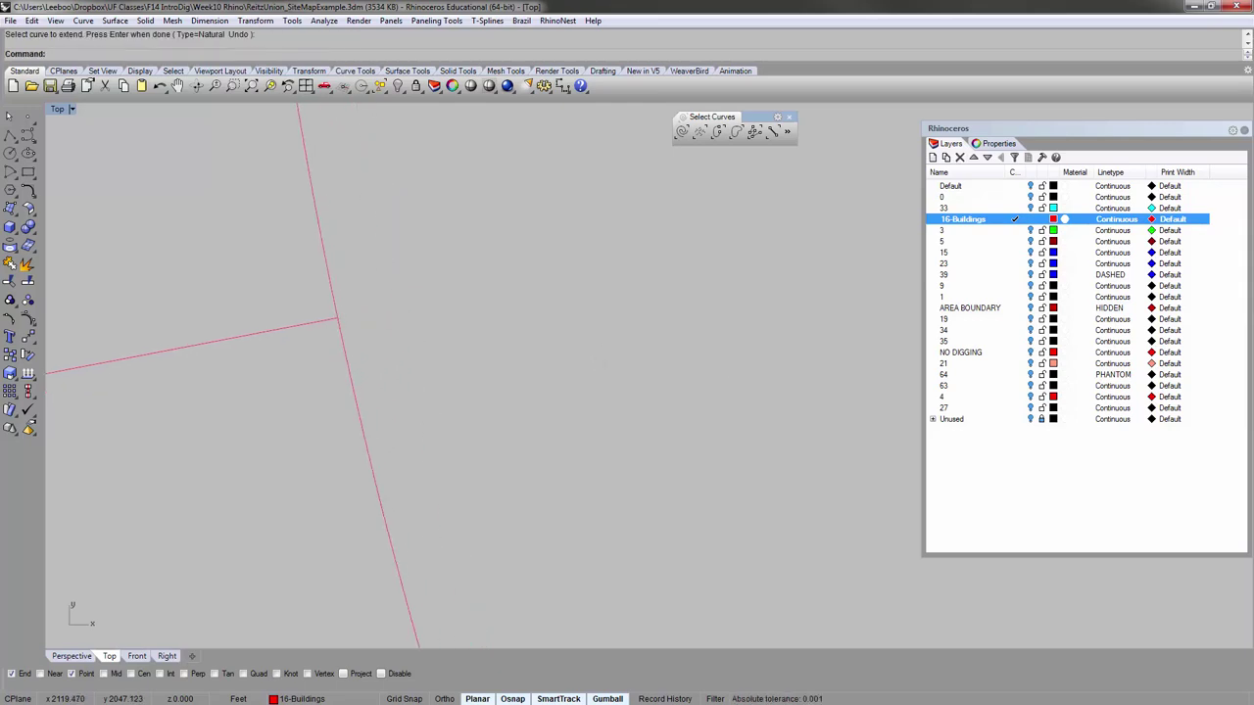
Trim the copied rounded building with the annex copy, keeping only the shared edge between the annex's two open ends.
{"action": "key", "text": "Return"}
{"action": "left_click", "coordinate": [315, 322]}
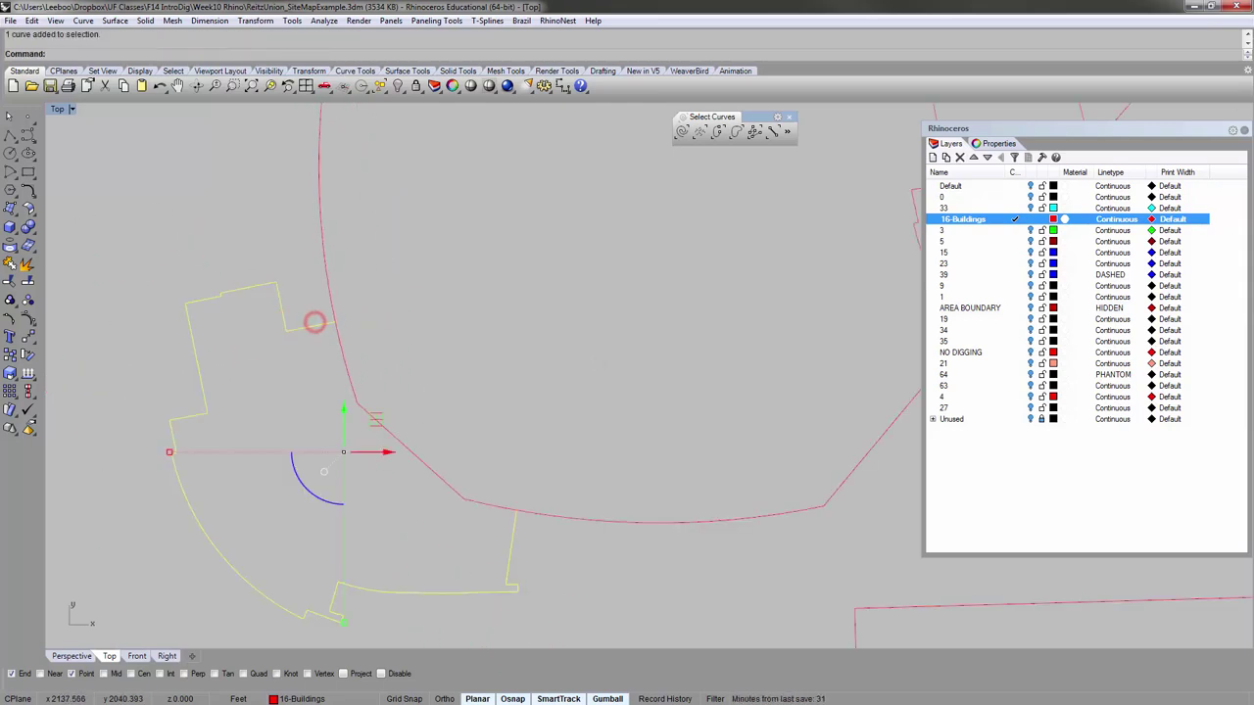
{"action": "key", "text": "Return"}
{"action": "scroll", "coordinate": [357, 314], "scroll_direction": "down", "scroll_amount": 6}
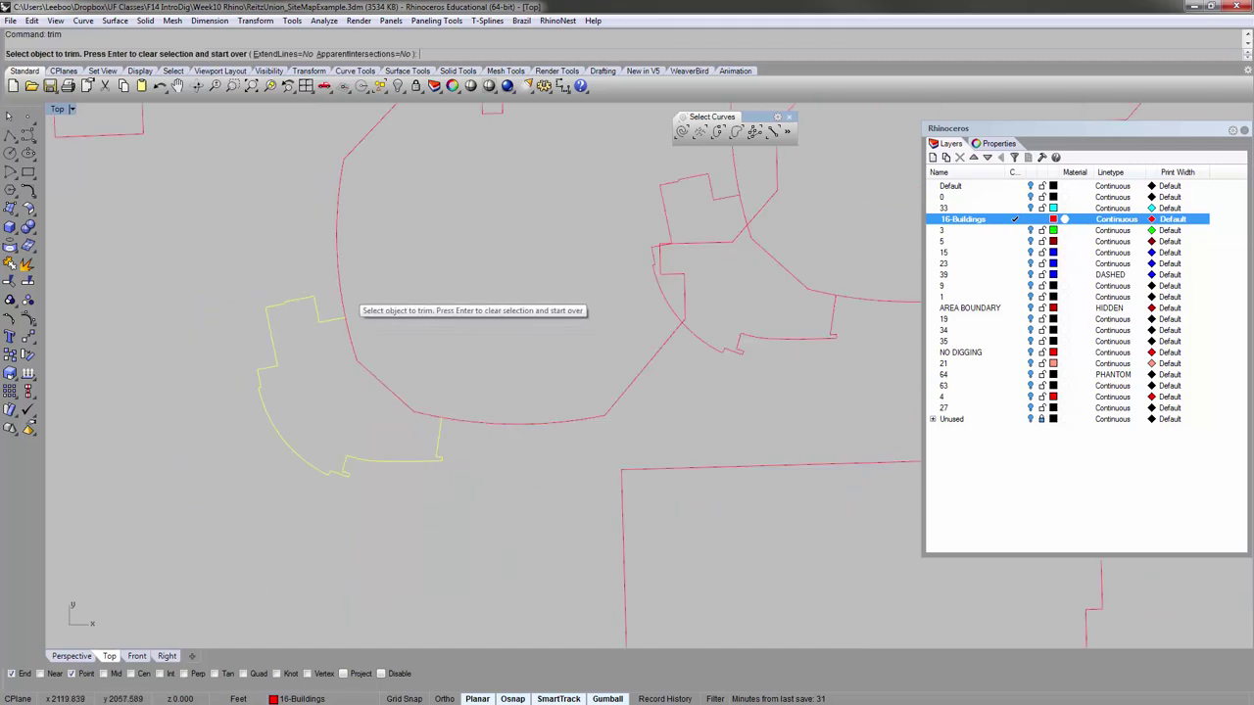
{"action": "left_click", "coordinate": [343, 290]}
{"action": "key", "text": "Return"}
{"action": "left_click", "coordinate": [487, 399]}
Join the trimmed shared edge with the annex copy into one closed curve and move it closer to the original annex.
{"action": "left_click", "coordinate": [427, 418]}
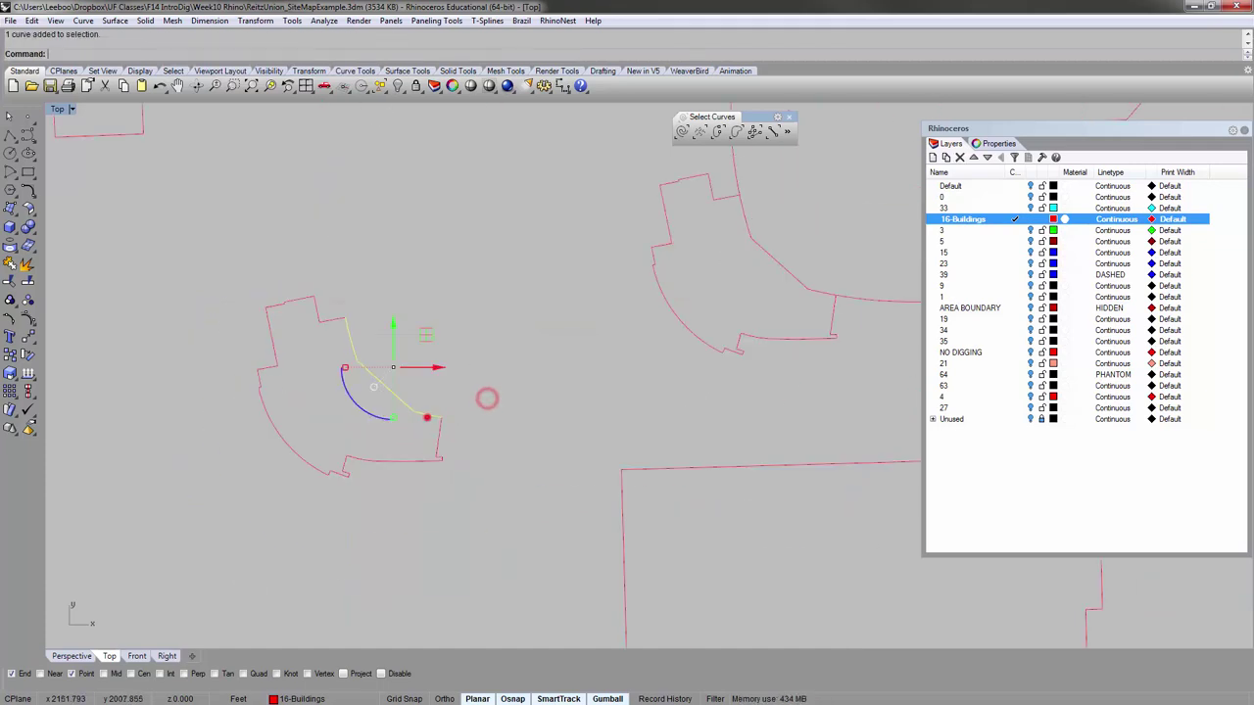
{"action": "left_click", "coordinate": [437, 434]}
{"action": "left_click", "coordinate": [484, 441]}
{"action": "left_click", "coordinate": [490, 447]}
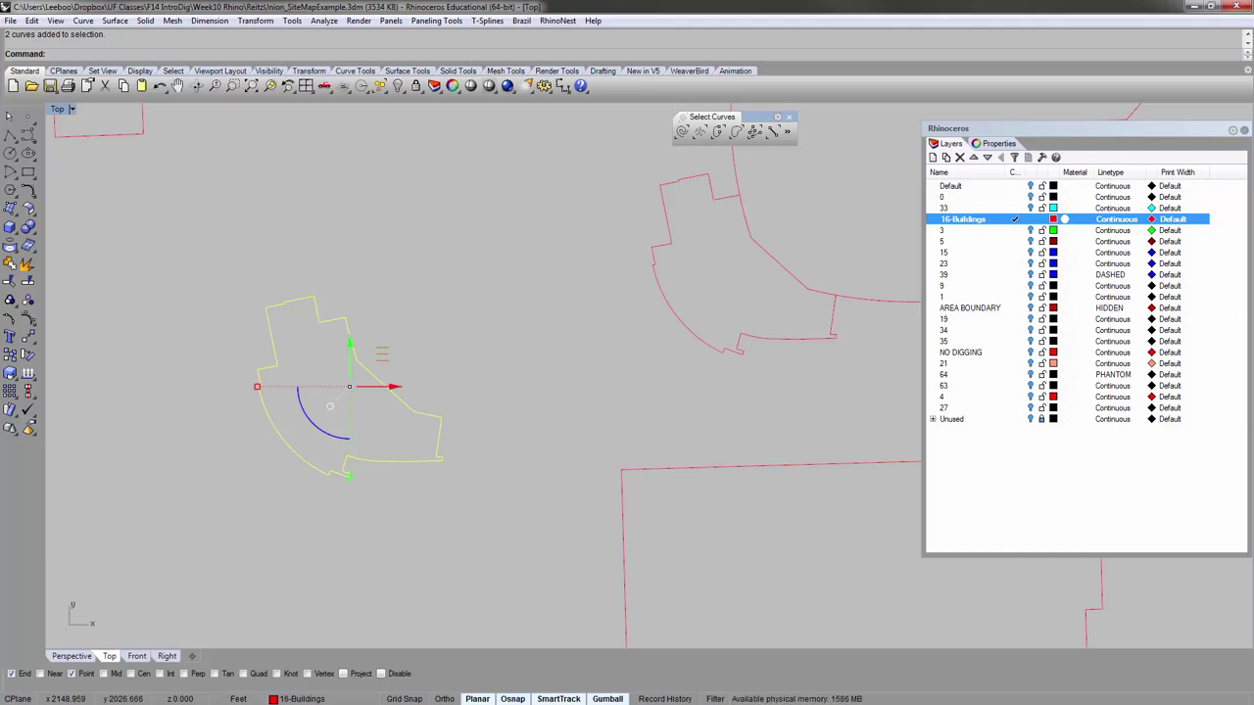
{"action": "right_click_drag", "start_coordinate": [577, 359], "coordinate": [441, 369]}
{"action": "left_click", "coordinate": [341, 380]}
{"action": "left_click", "coordinate": [303, 436]}
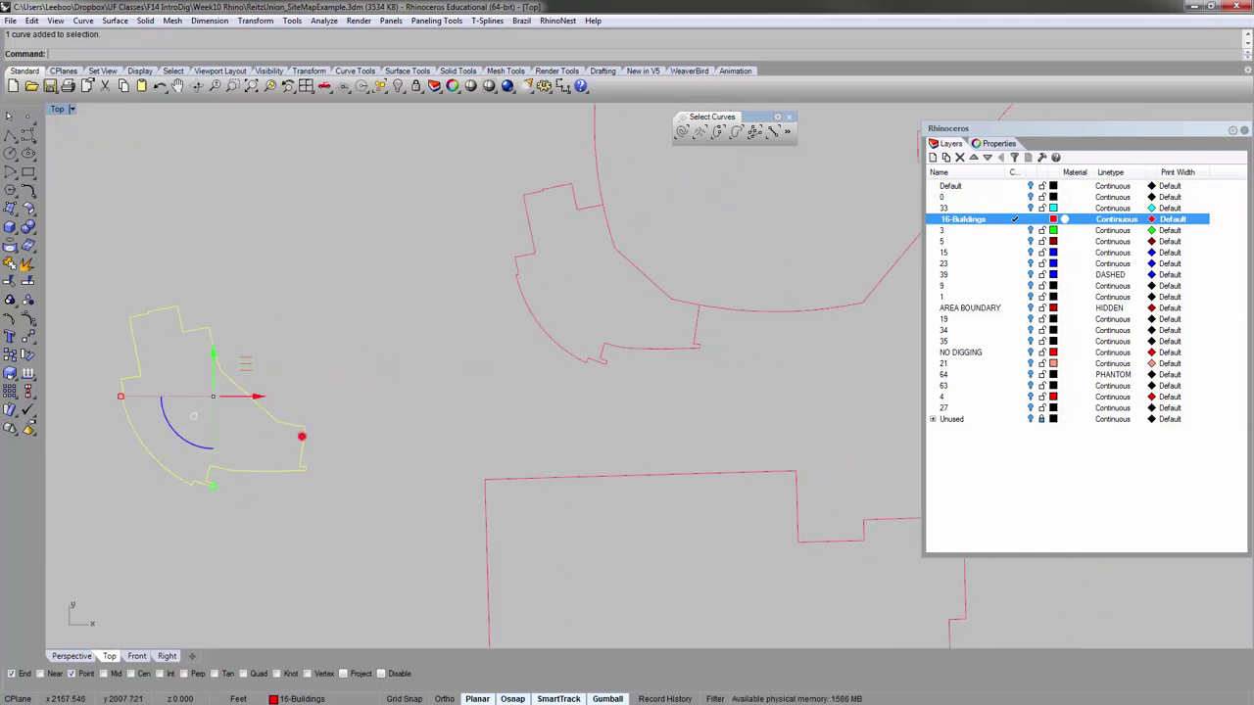
{"action": "left_click_drag", "start_coordinate": [303, 436], "coordinate": [470, 391]}
{"action": "right_click_drag", "start_coordinate": [457, 300], "coordinate": [347, 334]}
{"action": "left_click", "coordinate": [346, 338]}
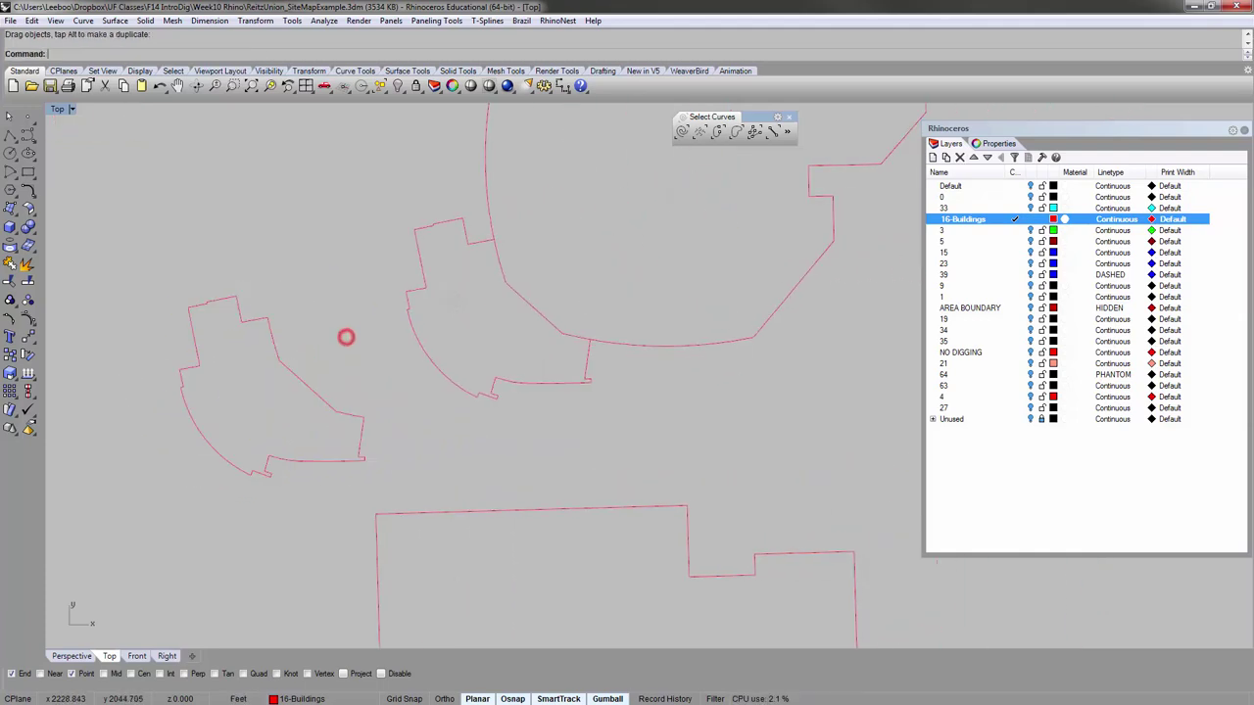
{"action": "right_click_drag", "start_coordinate": [413, 370], "coordinate": [377, 369]}
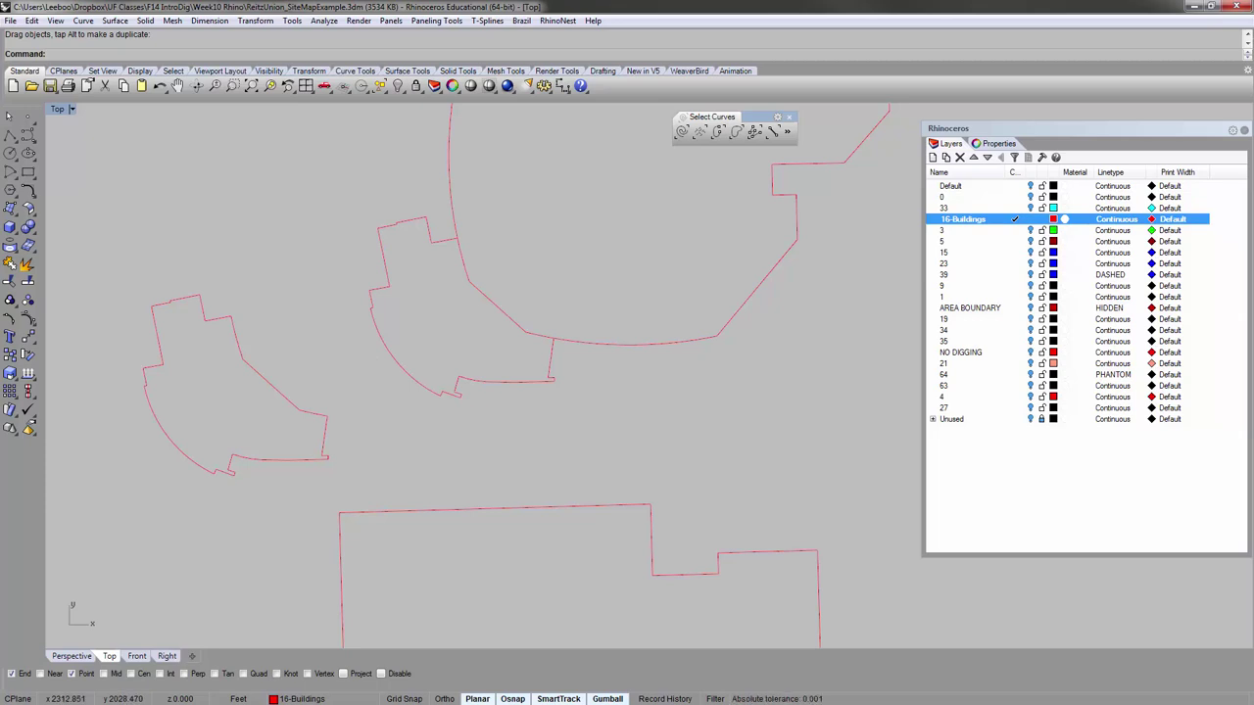
{"action": "scroll", "coordinate": [402, 124], "scroll_direction": "up", "scroll_amount": 2}
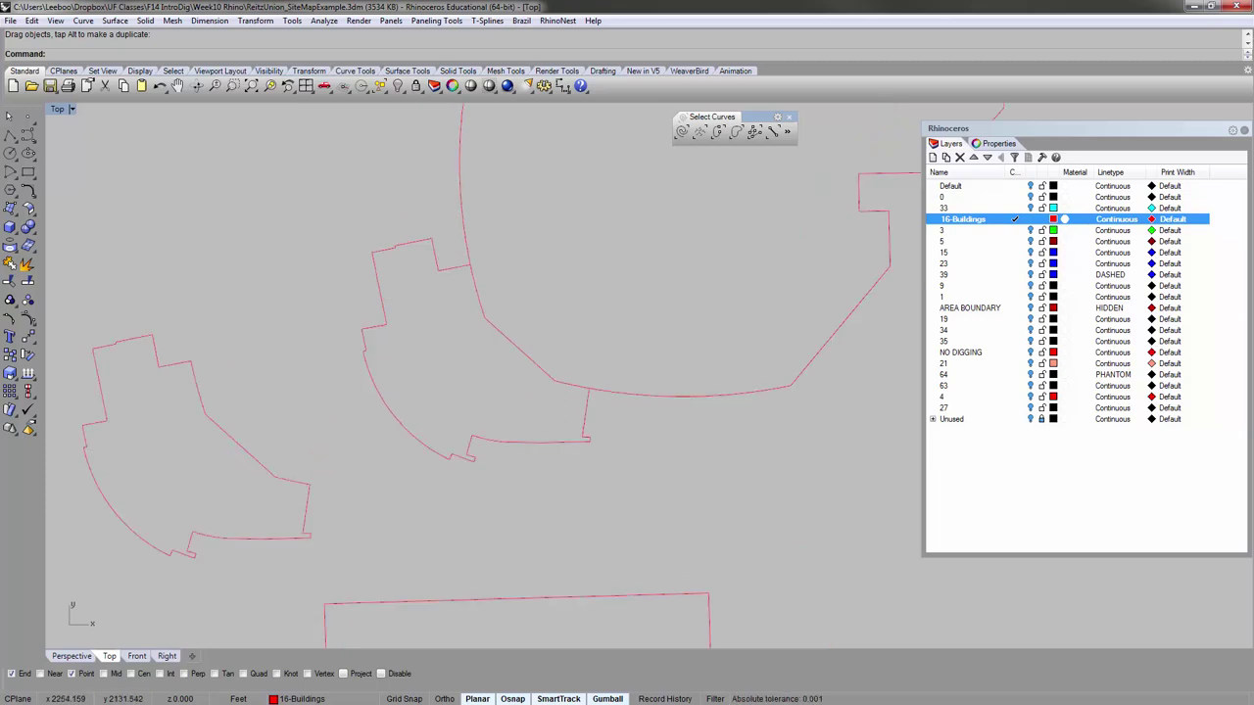
Draw a short reference line from the north-east corner of the original annex's upper block and delete the original annex outline.
{"action": "key", "text": "Return"}
{"action": "scroll", "coordinate": [436, 242], "scroll_direction": "down", "scroll_amount": 2}
{"action": "left_click", "coordinate": [436, 235]}
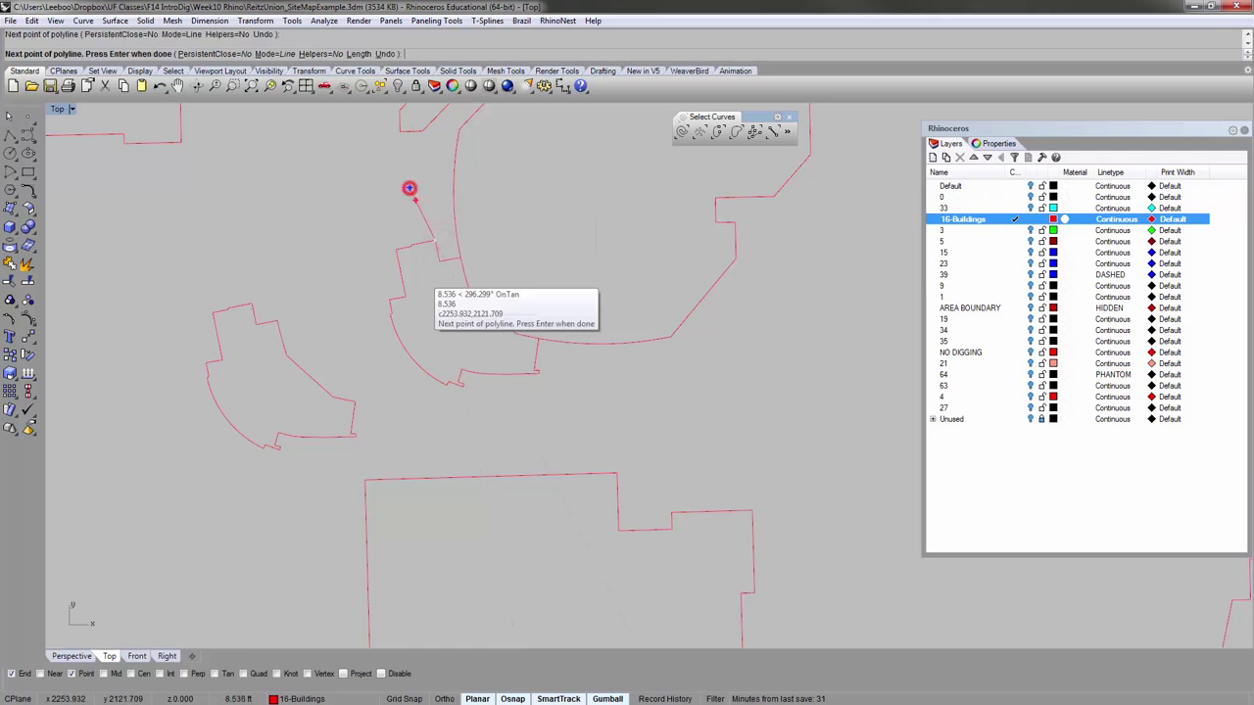
{"action": "left_click", "coordinate": [412, 187]}
{"action": "key", "text": "Return"}
{"action": "left_click", "coordinate": [402, 257]}
{"action": "key", "text": "Delete"}
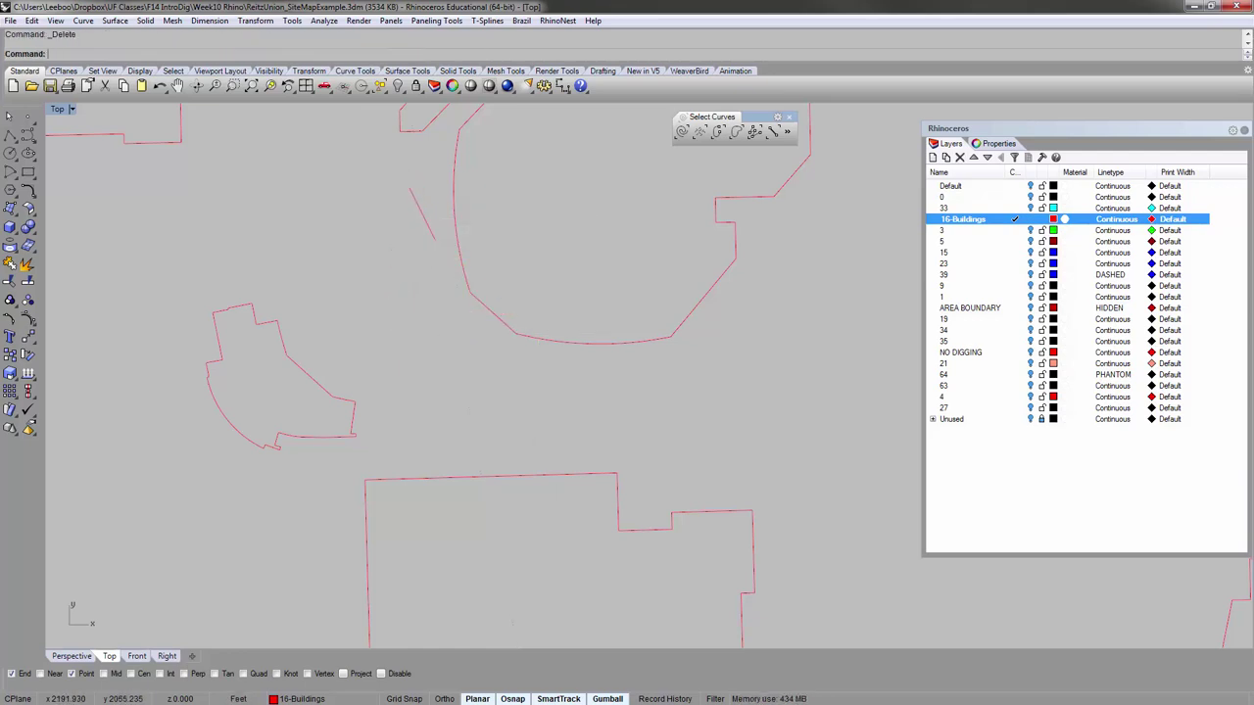
Move the closed annex copy by its upper block's north-east corner onto the lower end of the reference line.
{"action": "left_click", "coordinate": [286, 341]}
{"action": "type", "text": "m"}
{"action": "key", "text": "Return"}
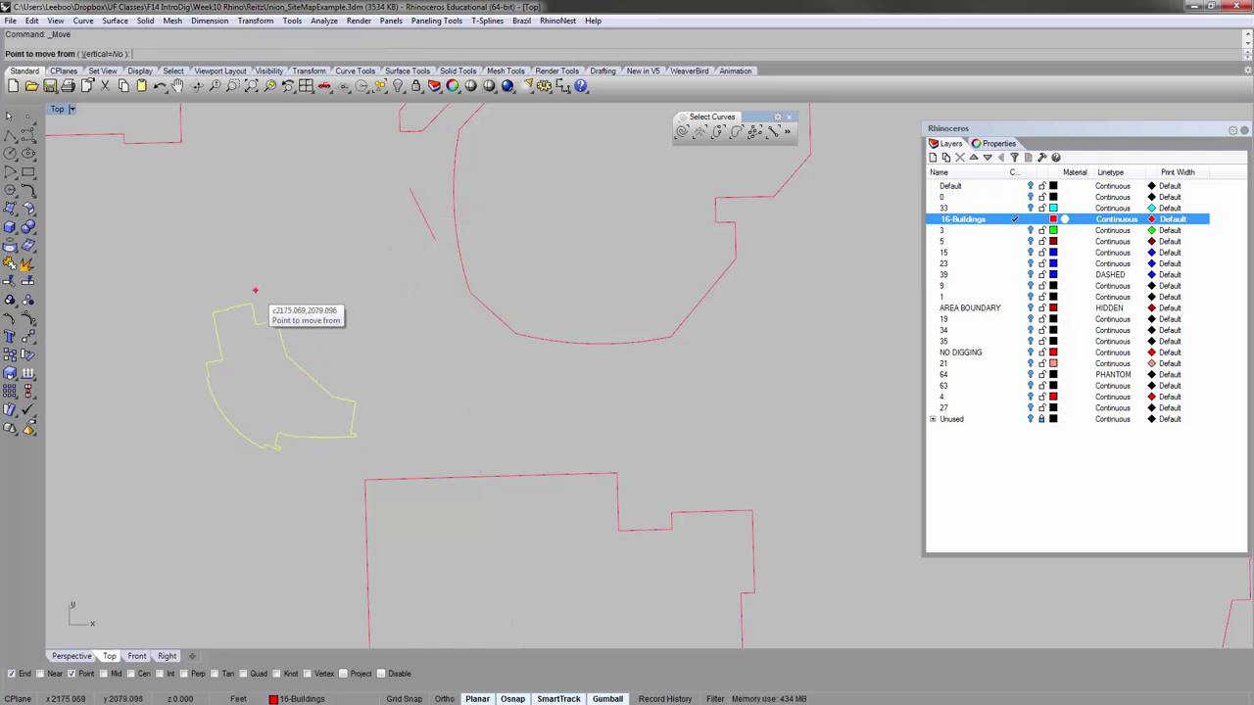
{"action": "left_click", "coordinate": [255, 296]}
{"action": "scroll", "coordinate": [463, 289], "scroll_direction": "up", "scroll_amount": 4}
{"action": "left_click", "coordinate": [422, 224]}
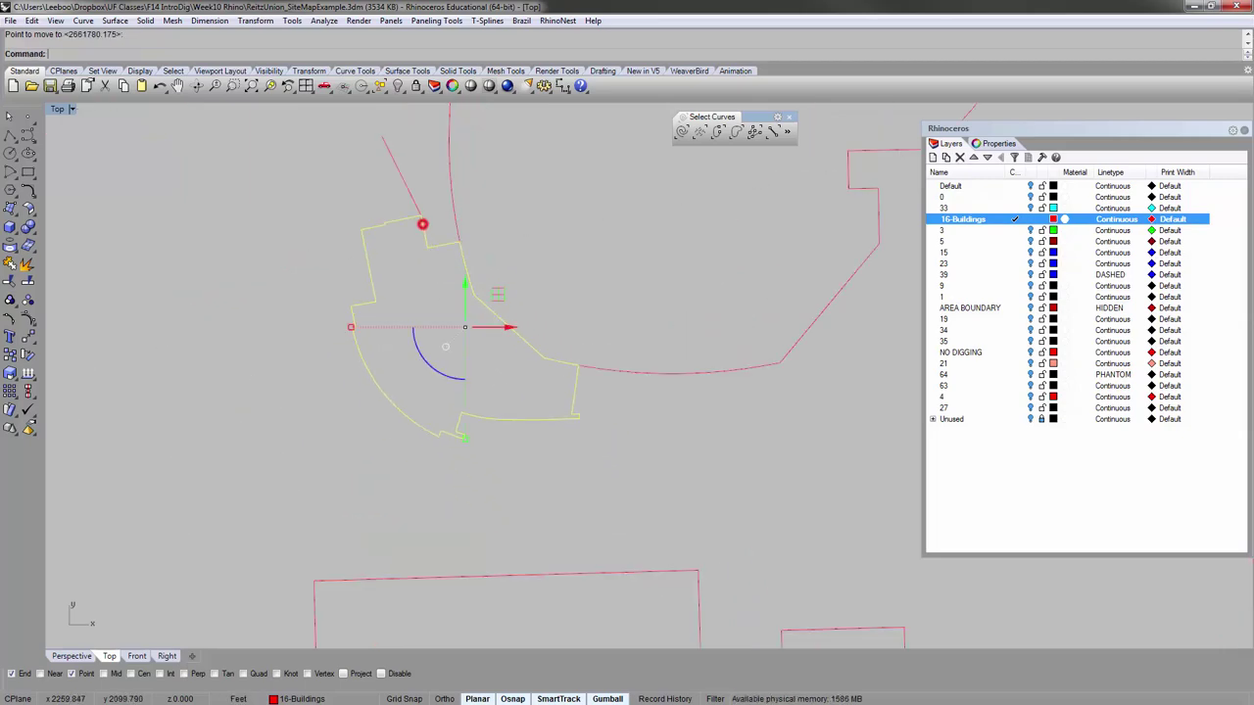
{"action": "key", "text": "Escape"}
Delete the short reference line above the annex.
{"action": "right_click_drag", "start_coordinate": [405, 172], "coordinate": [379, 253]}
{"action": "left_click_drag", "start_coordinate": [398, 225], "coordinate": [351, 257]}
{"action": "key", "text": "Delete"}
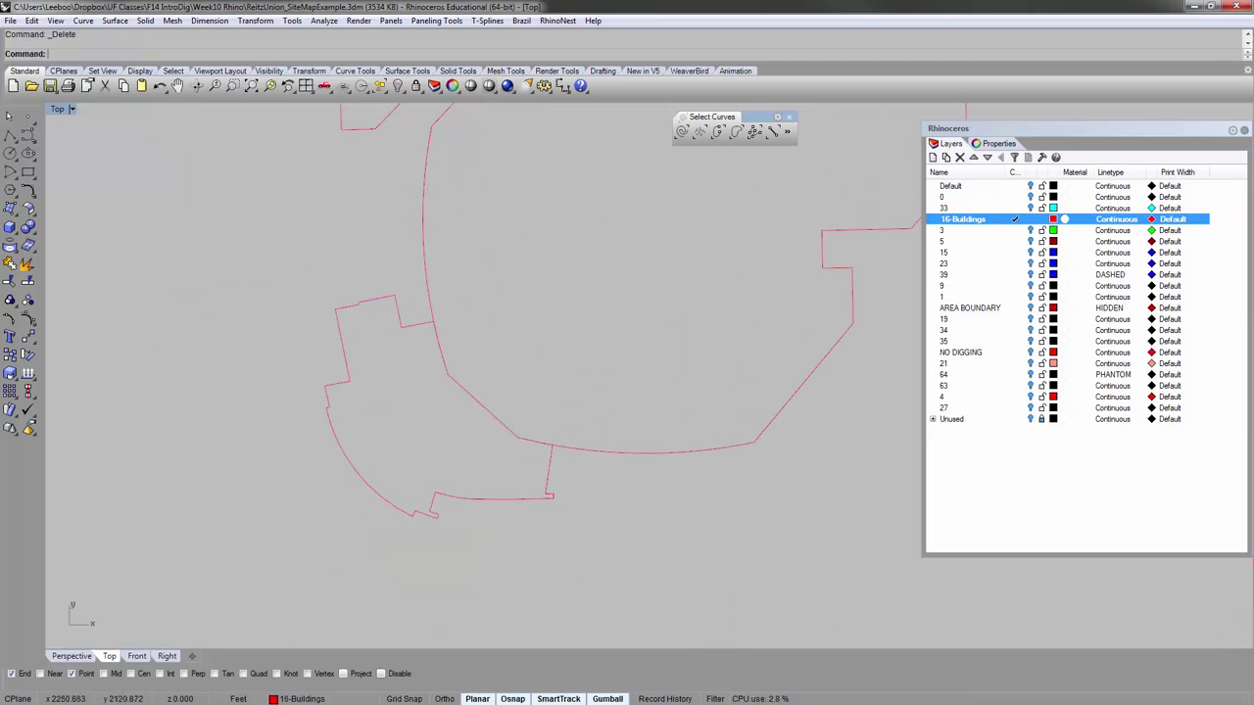
Examine the repaired annex beside the rounded building and the building outlines across the whole campus map.
{"action": "scroll", "coordinate": [353, 262], "scroll_direction": "down", "scroll_amount": 8}
{"action": "scroll", "coordinate": [414, 266], "scroll_direction": "down", "scroll_amount": 3}
{"action": "scroll", "coordinate": [415, 267], "scroll_direction": "up", "scroll_amount": 3}
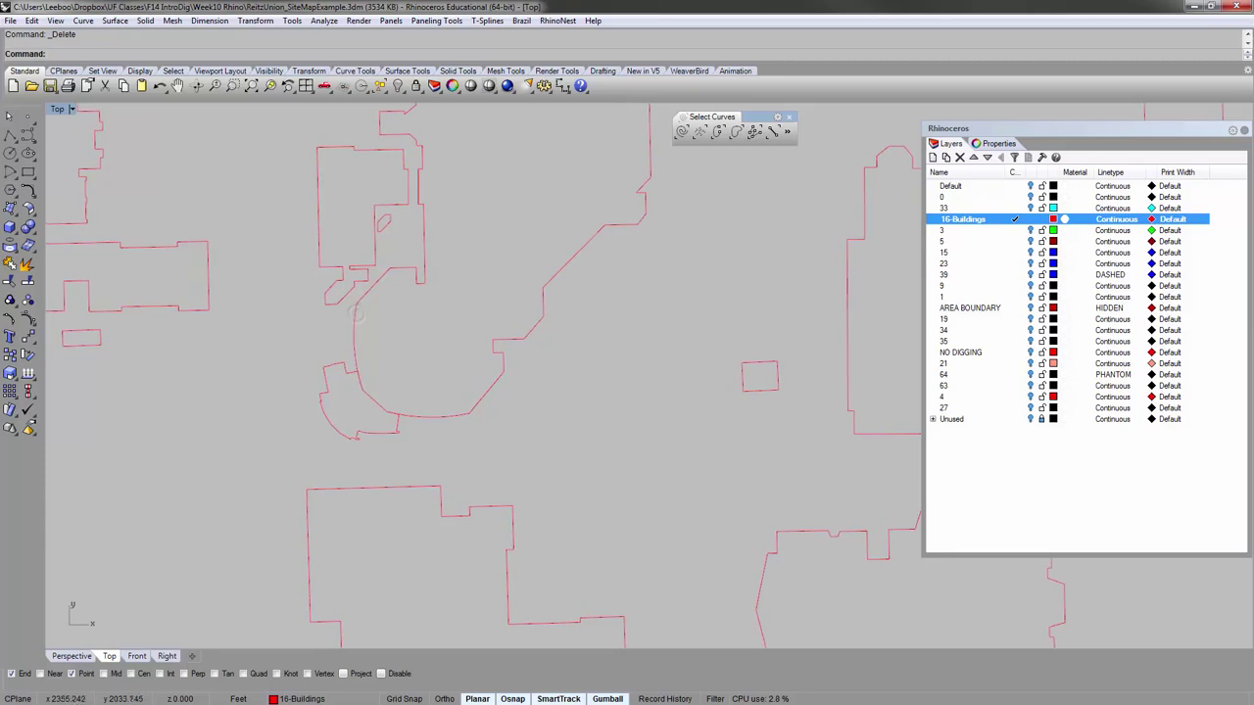
{"action": "left_click", "coordinate": [447, 441]}
{"action": "left_click", "coordinate": [272, 320]}
{"action": "left_click", "coordinate": [330, 364]}
{"action": "left_click", "coordinate": [298, 319]}
{"action": "scroll", "coordinate": [296, 319], "scroll_direction": "down", "scroll_amount": 10}
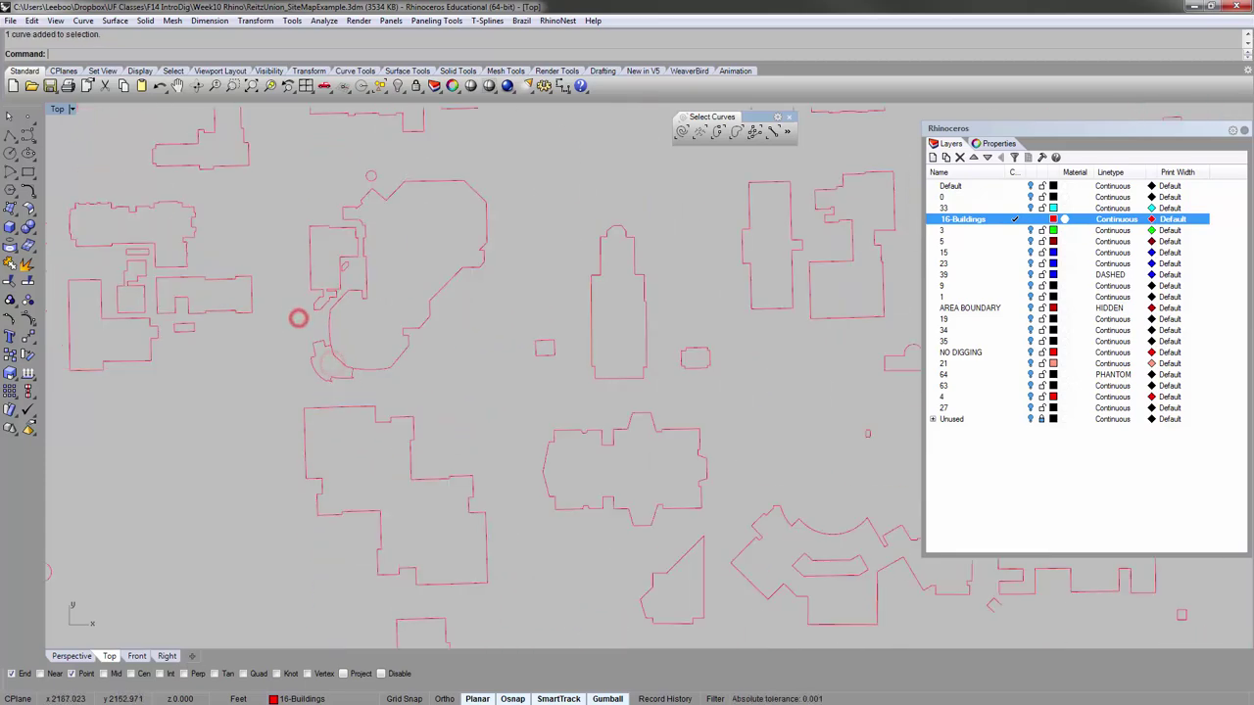
{"action": "right_click_drag", "start_coordinate": [88, 303], "coordinate": [269, 306]}
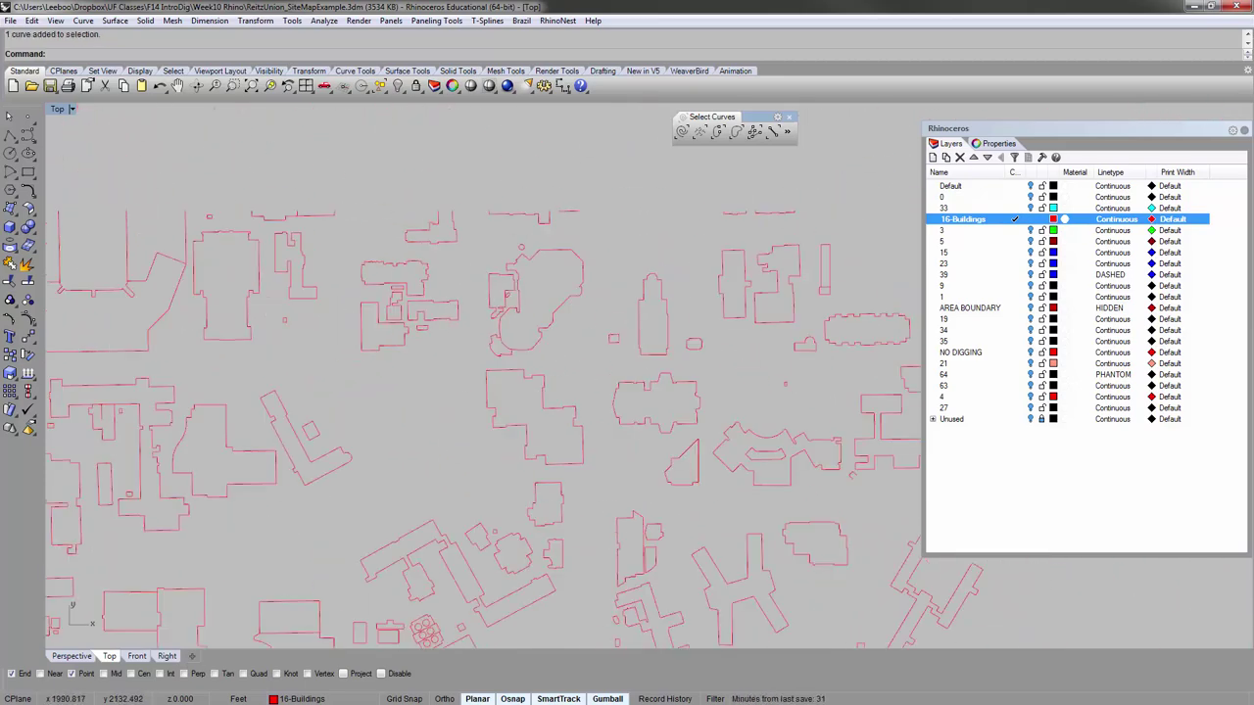
{"action": "scroll", "coordinate": [196, 416], "scroll_direction": "down", "scroll_amount": 2}
{"action": "mouse_move", "coordinate": [188, 422]}
{"action": "right_mouse_down"}
{"action": "mouse_move", "coordinate": [292, 368]}
{"action": "mouse_move", "coordinate": [385, 273]}
{"action": "right_mouse_up"}
{"action": "scroll", "coordinate": [363, 282], "scroll_direction": "down", "scroll_amount": 4}
{"action": "scroll", "coordinate": [363, 281], "scroll_direction": "up", "scroll_amount": 3}
{"action": "scroll", "coordinate": [363, 281], "scroll_direction": "down", "scroll_amount": 1}
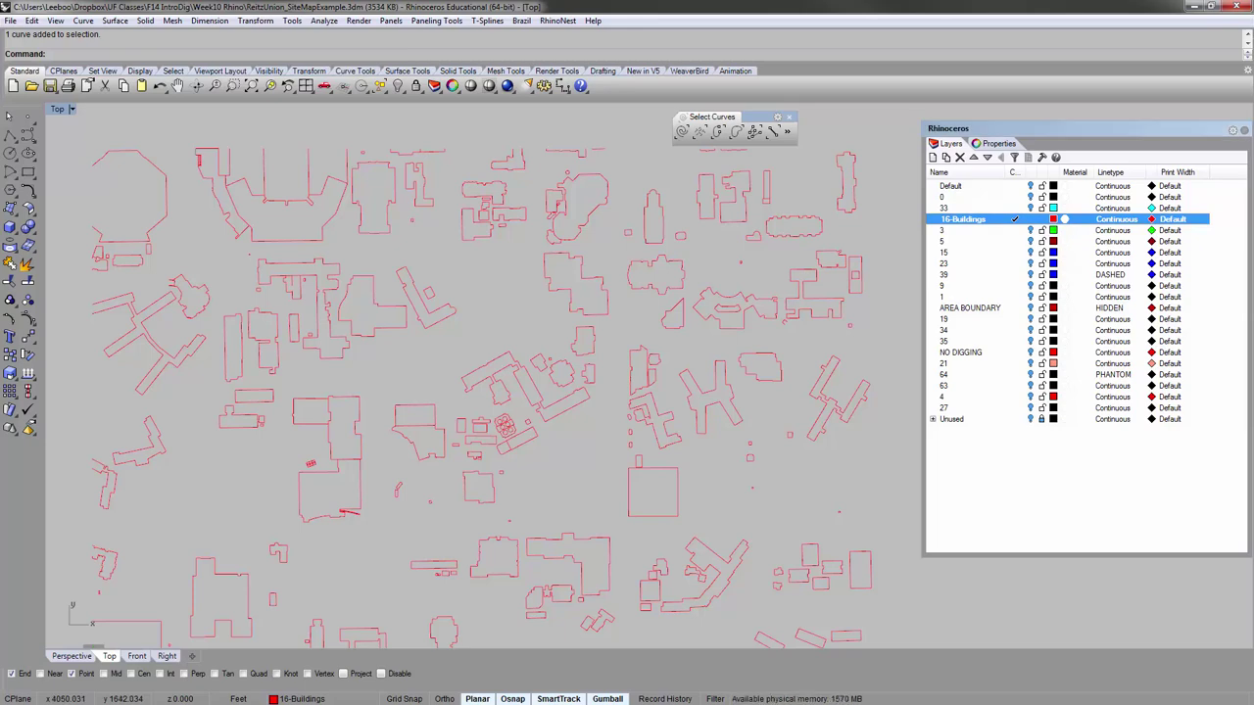
Turn on layer 15 to view its linework and rename the layer 15-Landscape.
{"action": "left_click", "coordinate": [1031, 253]}
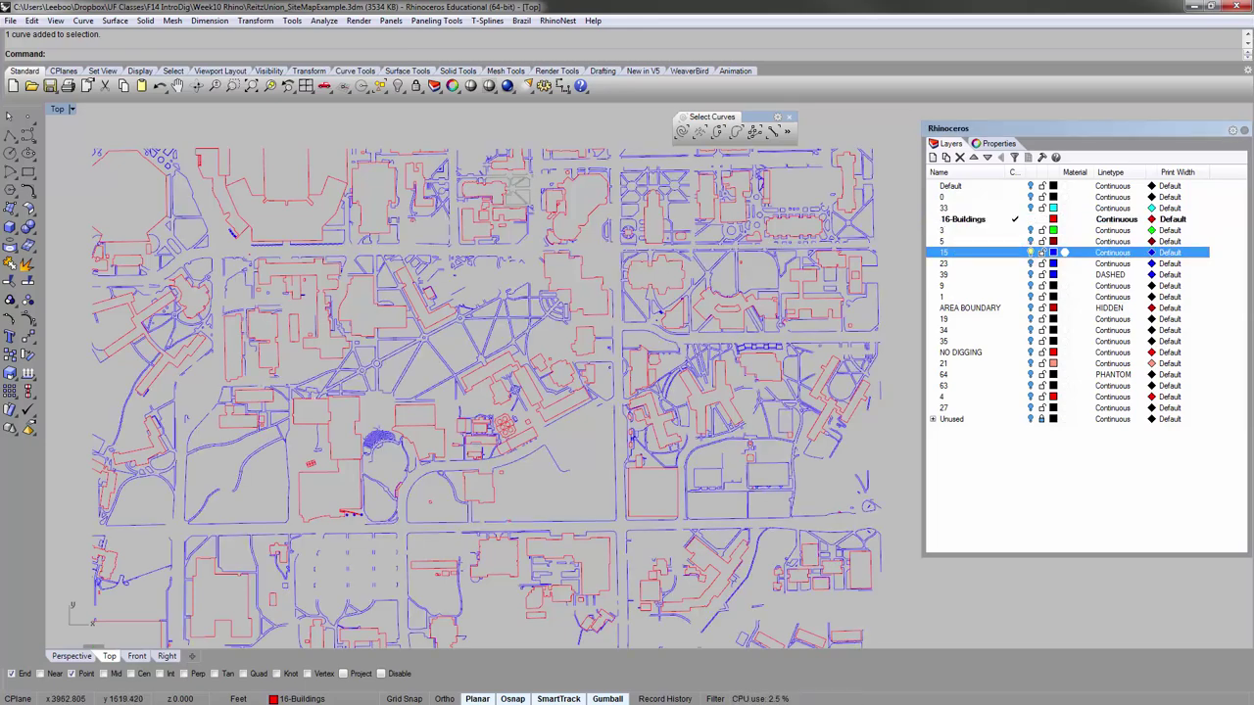
{"action": "left_click", "coordinate": [967, 246]}
{"action": "left_click", "coordinate": [961, 251]}
{"action": "left_click", "coordinate": [952, 251]}
{"action": "left_click", "coordinate": [953, 252]}
{"action": "type", "text": "-Landscape"}
{"action": "key", "text": "Return"}
Hide the 15-Landscape layer and turn on layer 33.
{"action": "left_click", "coordinate": [1030, 252]}
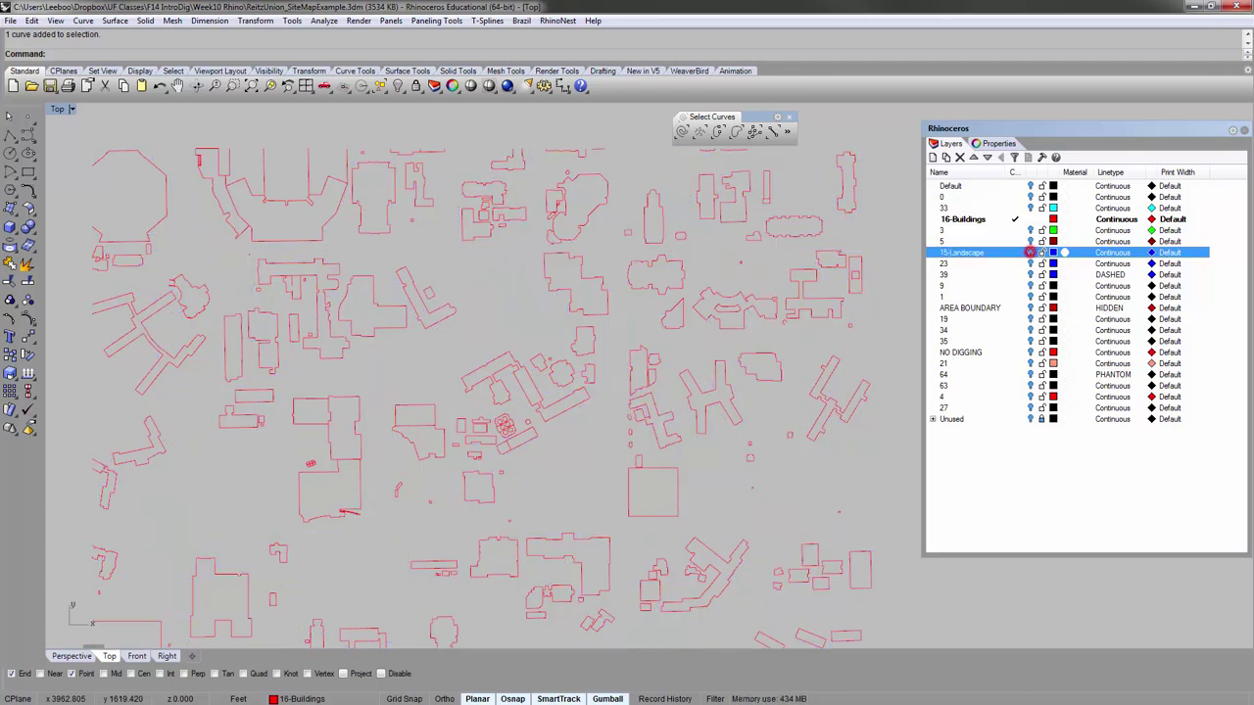
{"action": "left_click", "coordinate": [1037, 459]}
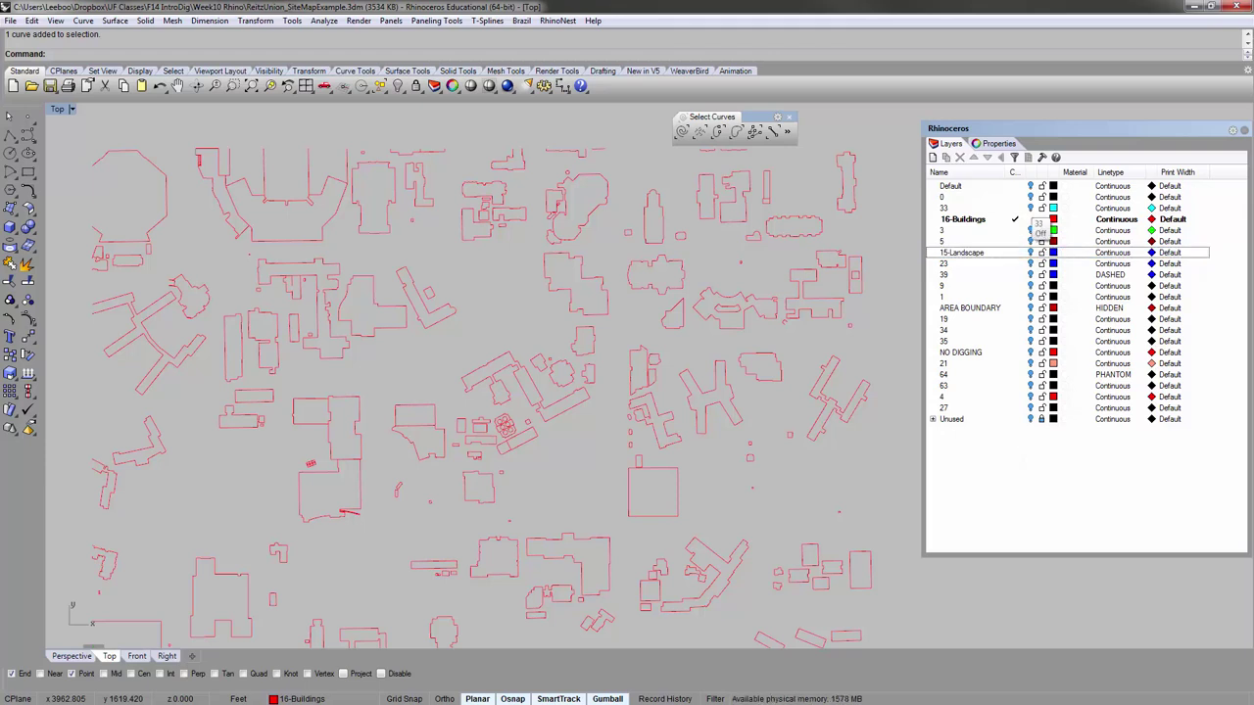
{"action": "left_click", "coordinate": [1029, 208]}
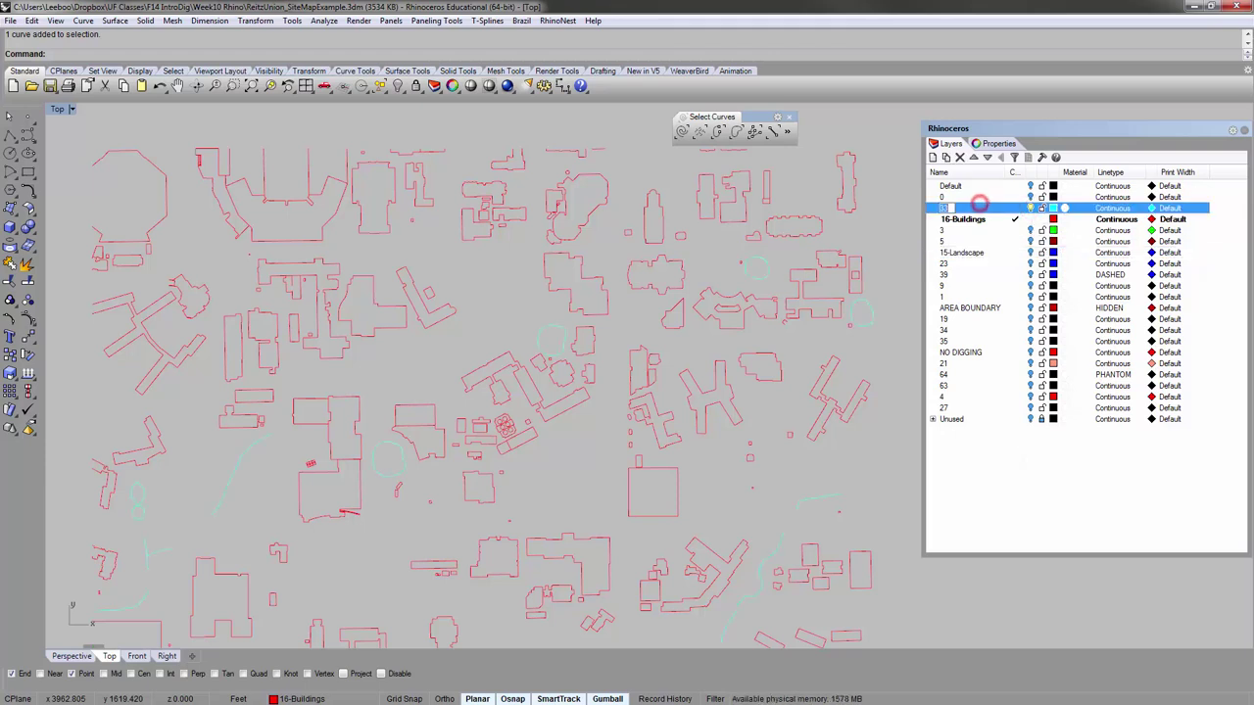
Rename layer 33 as 33-Water and hide it.
{"action": "left_click", "coordinate": [946, 207]}
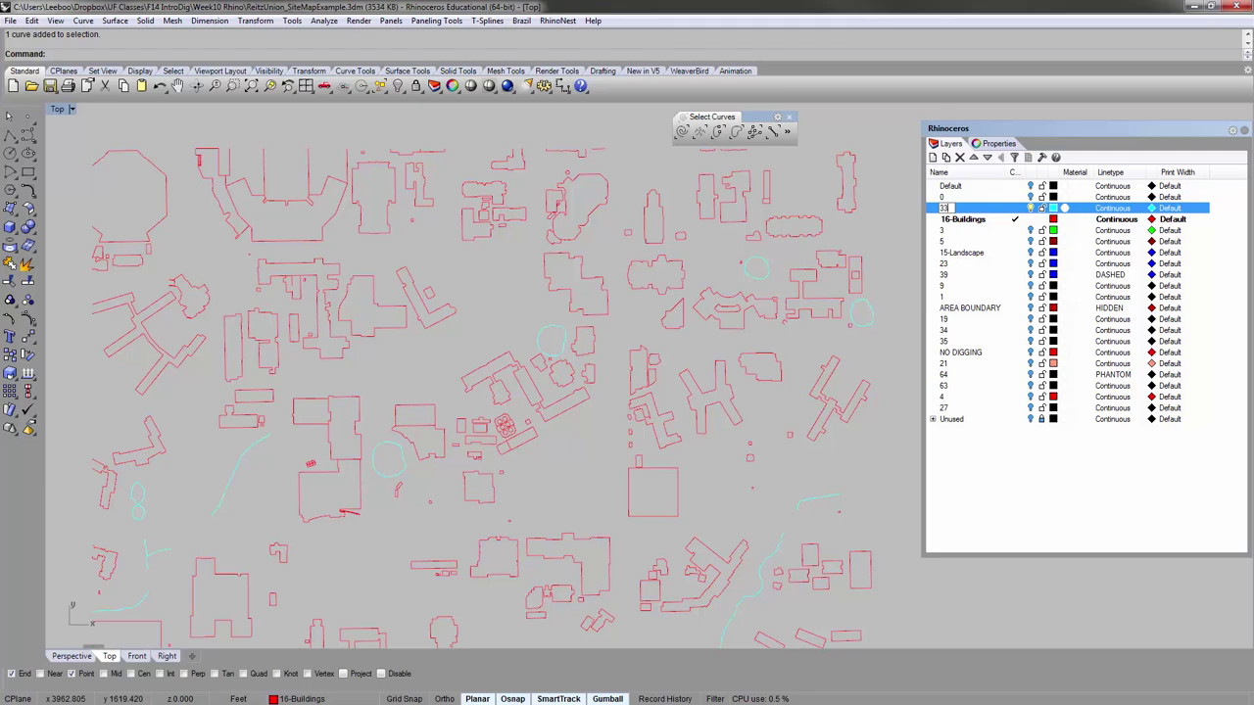
{"action": "type", "text": "-Water"}
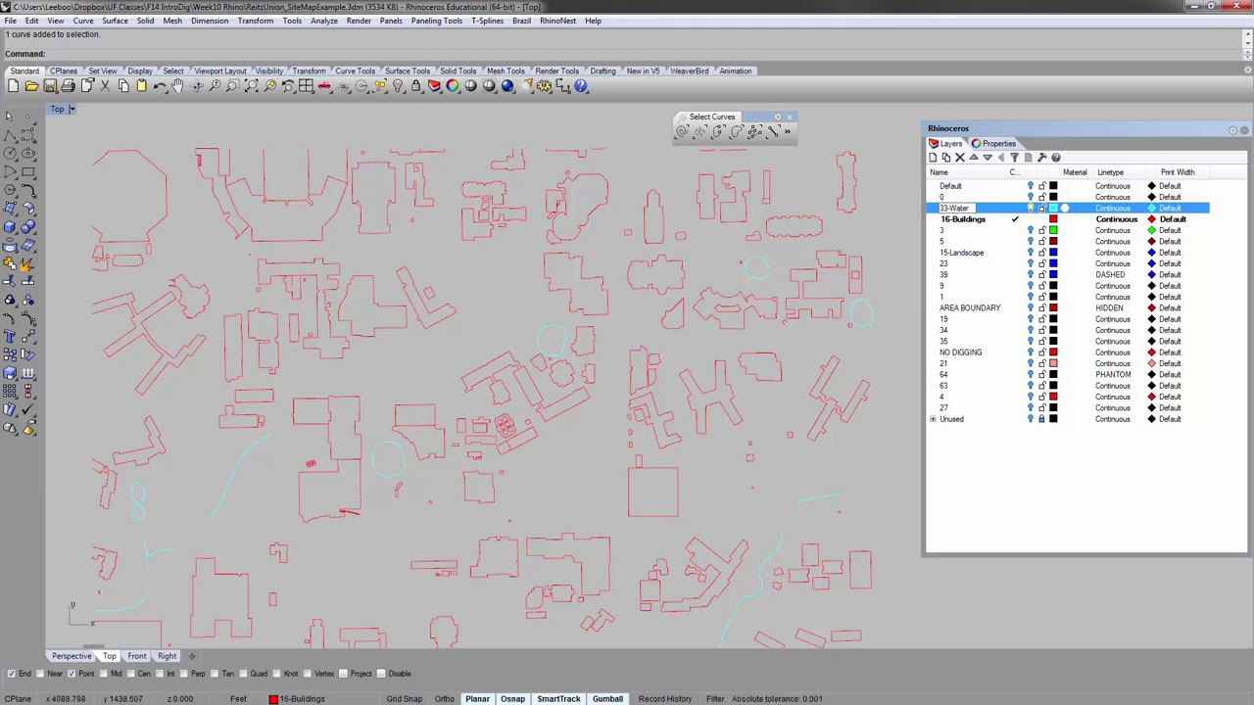
{"action": "left_click", "coordinate": [982, 488]}
{"action": "left_click", "coordinate": [1030, 205]}
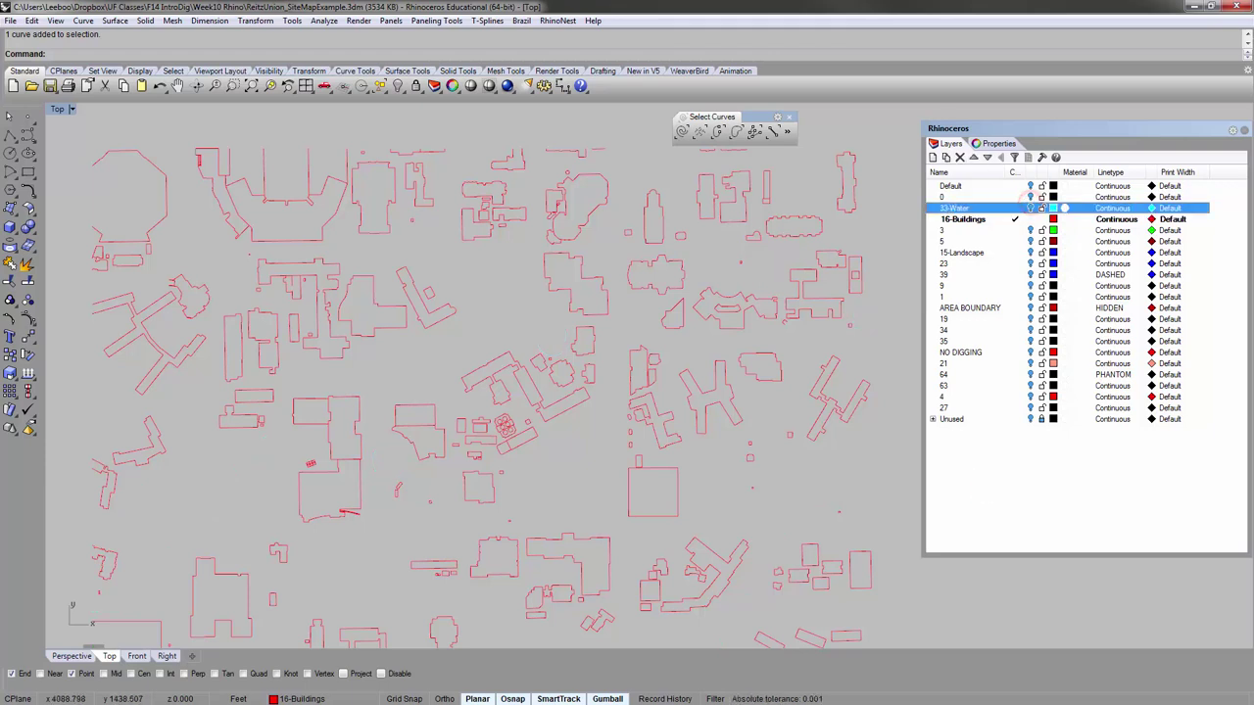
Turn on layer 3 to view its linework, rename it 3-Main Roads and hide it.
{"action": "left_click", "coordinate": [1030, 230]}
{"action": "left_click", "coordinate": [977, 230]}
{"action": "left_click", "coordinate": [945, 230]}
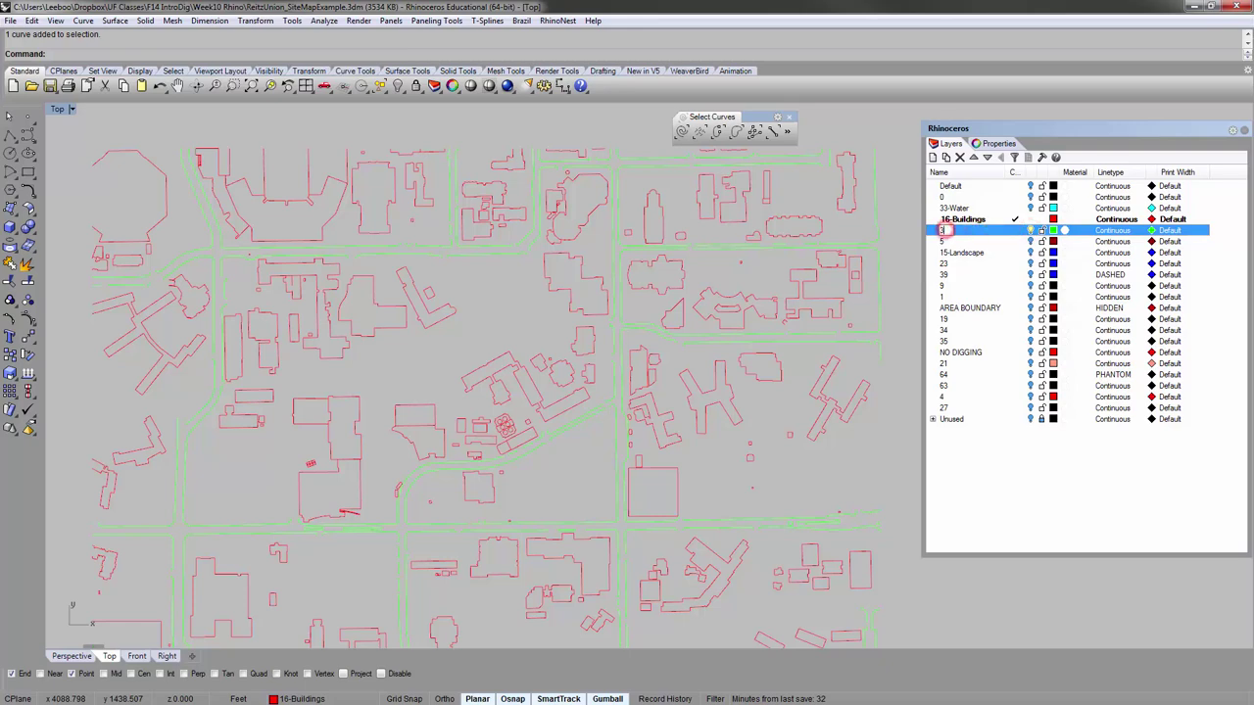
{"action": "type", "text": "-Ma"}
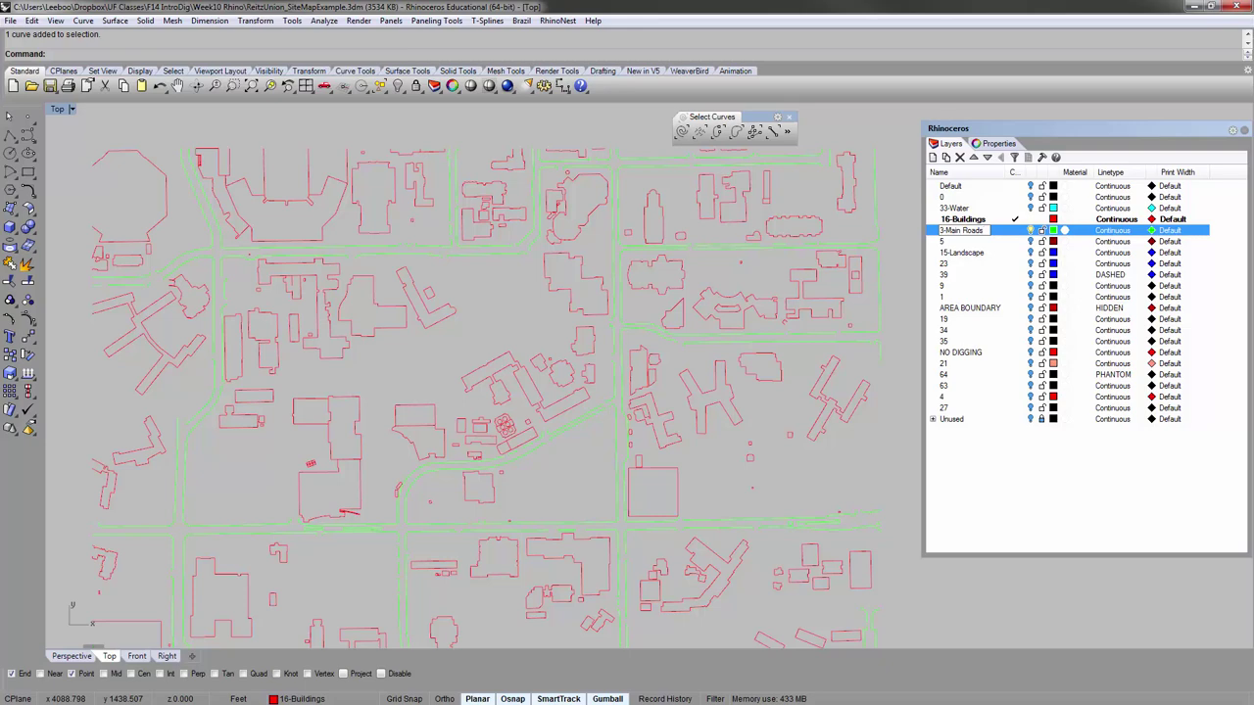
{"action": "type", "text": "in Roads"}
{"action": "key", "text": "Return"}
{"action": "left_click", "coordinate": [1030, 230]}
Turn on layer 5 to view its linework and rename the layer 5-Secondary Roads.
{"action": "left_click", "coordinate": [1029, 241]}
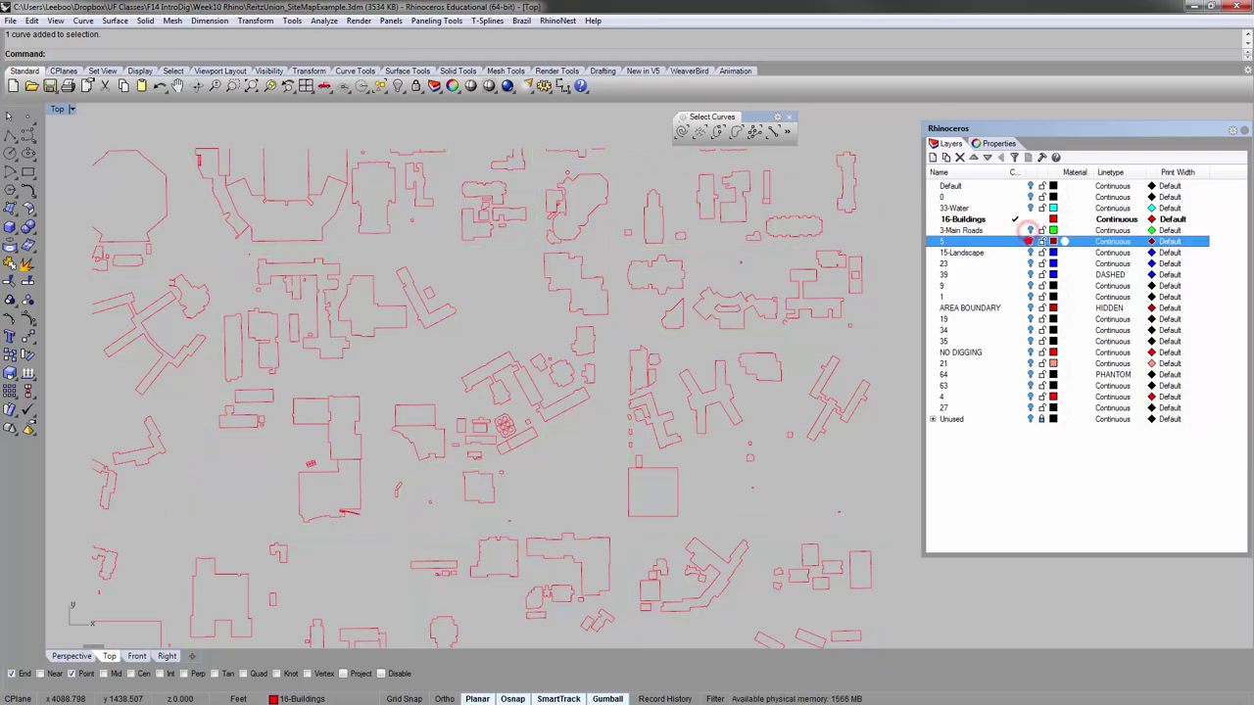
{"action": "left_click", "coordinate": [975, 240]}
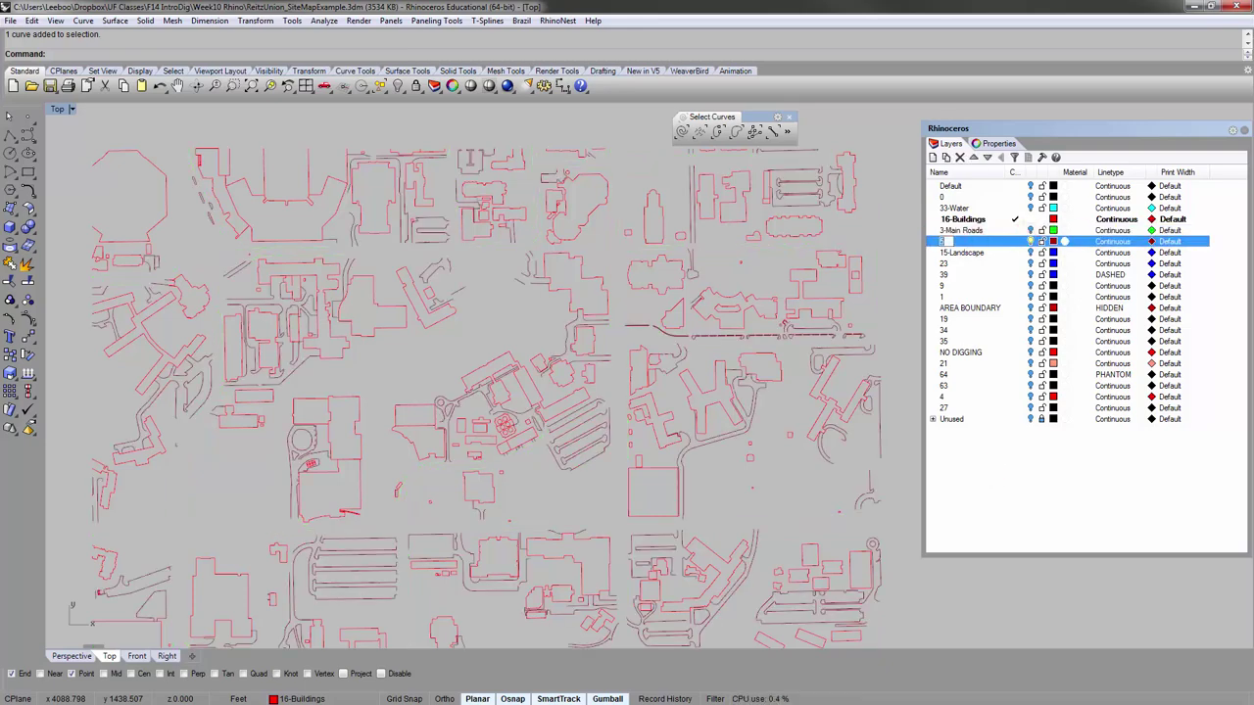
{"action": "type", "text": "-Seco"}
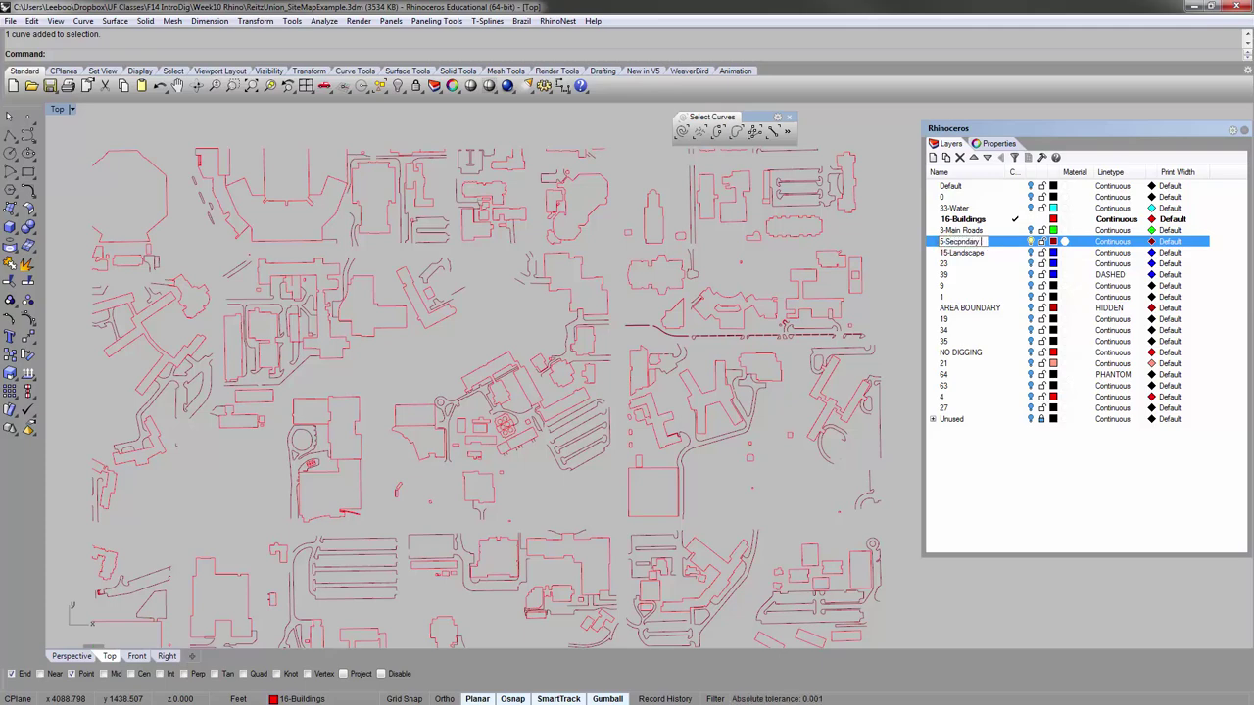
{"action": "key", "text": "BackSpace"}
{"action": "type", "text": "dar"}
{"action": "key", "text": "Return"}
{"action": "left_click", "coordinate": [1009, 464]}
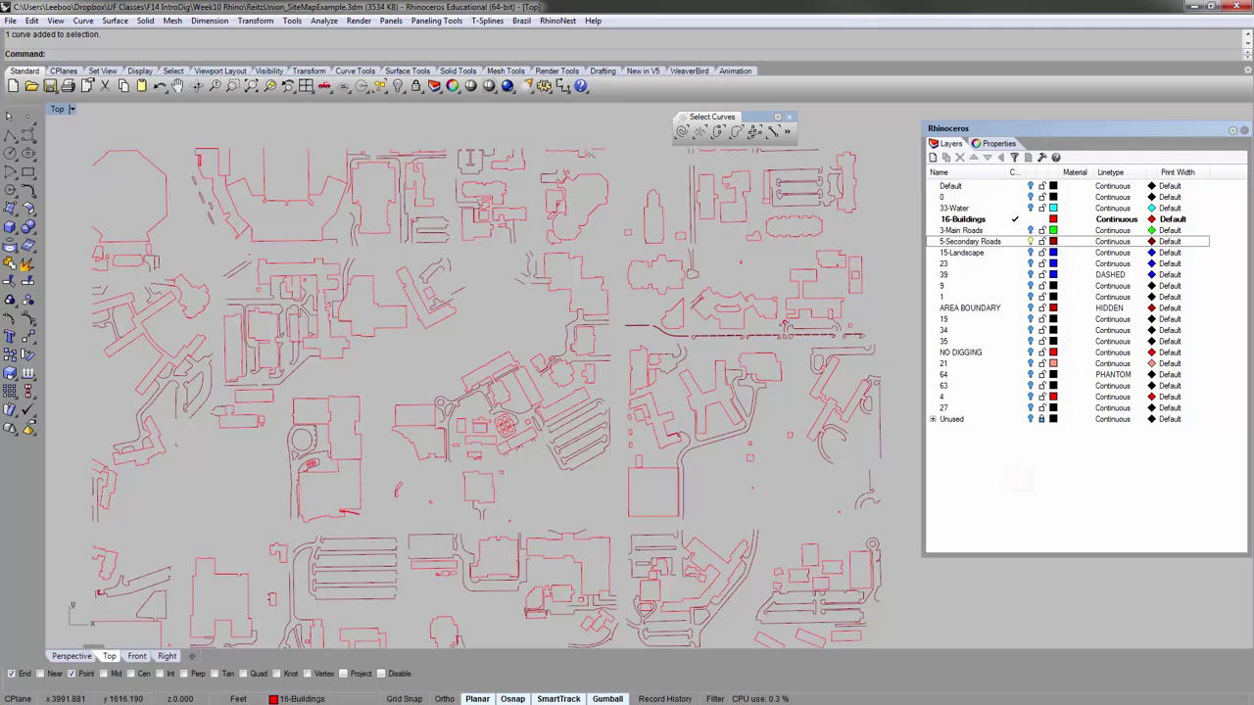
{"action": "left_click", "coordinate": [995, 488]}
Turn the 3-Main Roads, 33-Water and 15-Landscape layers back on.
{"action": "left_click", "coordinate": [1031, 230]}
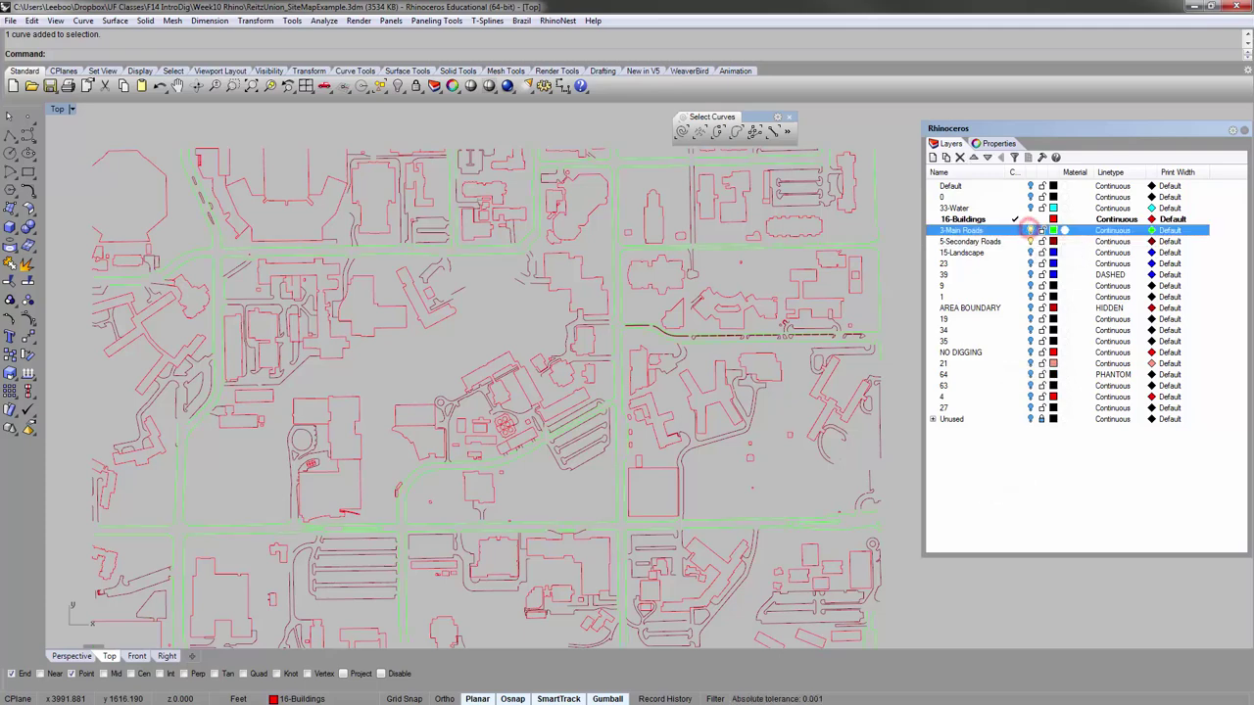
{"action": "left_click", "coordinate": [1029, 207]}
{"action": "left_click", "coordinate": [1031, 253]}
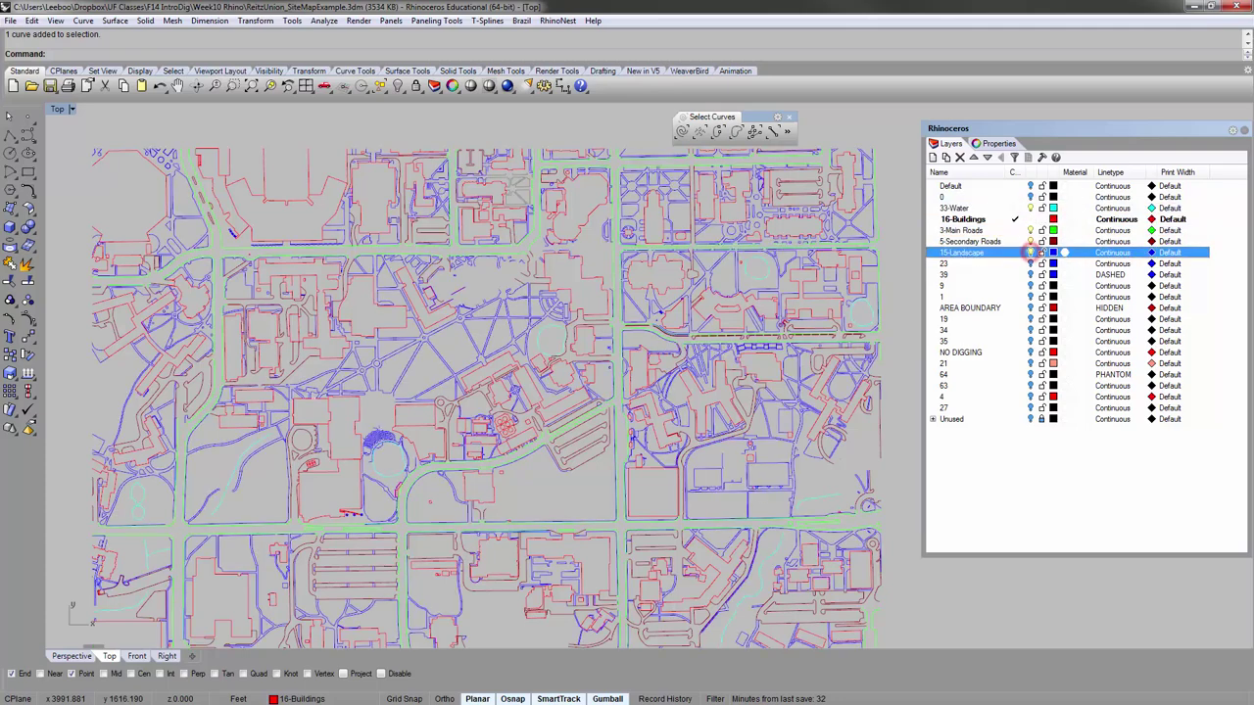
{"action": "left_click", "coordinate": [1031, 498]}
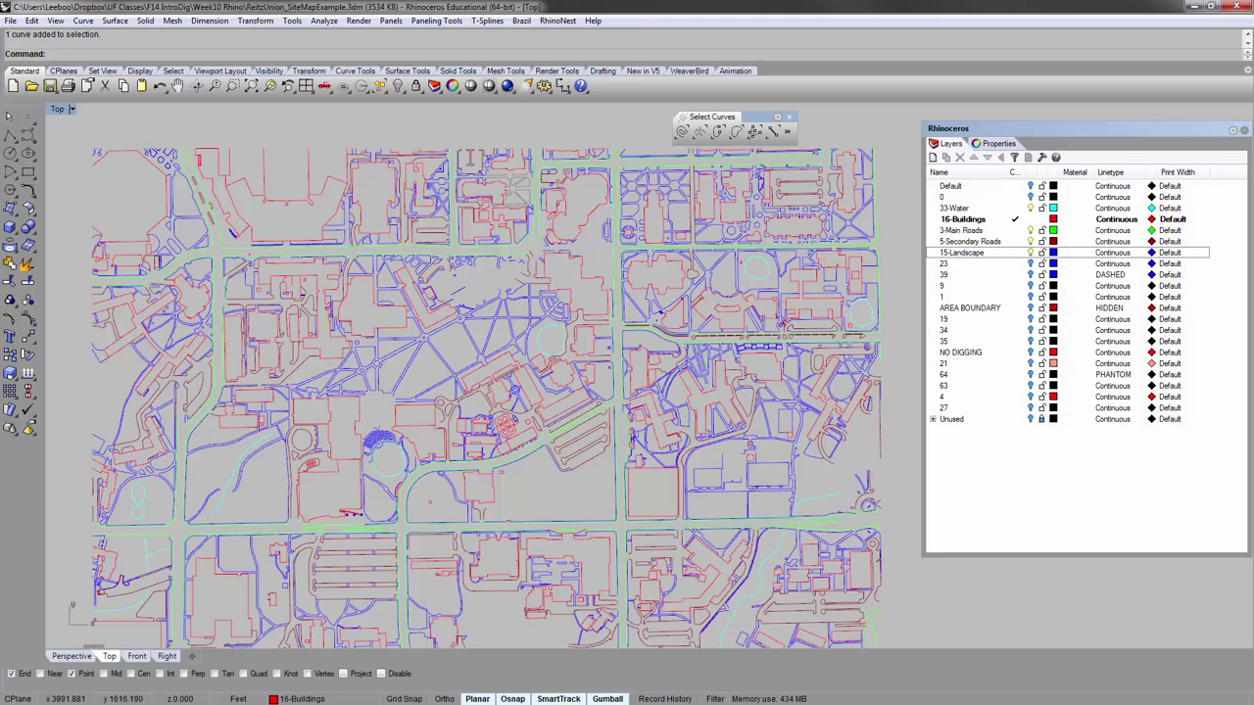
Toggle layer 0 on and off to identify which linework it holds, leaving it hidden.
{"action": "left_click", "coordinate": [1030, 197]}
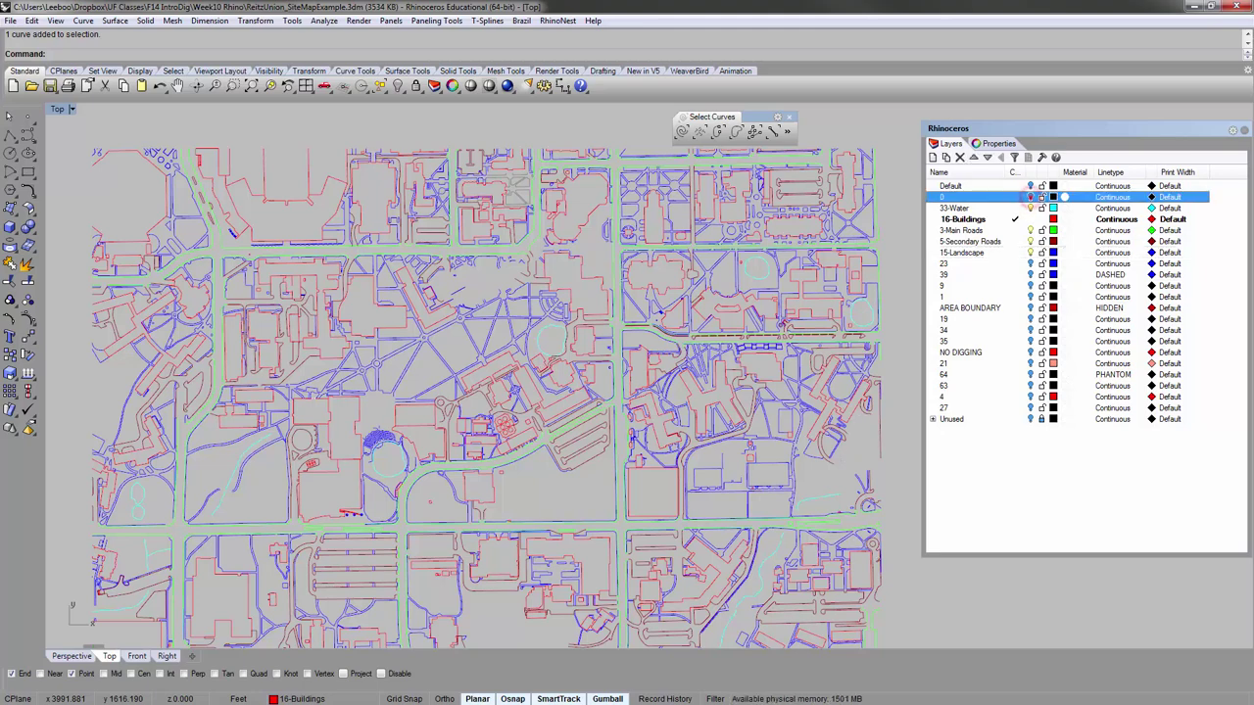
{"action": "left_click", "coordinate": [1031, 197]}
{"action": "left_click", "coordinate": [1031, 197]}
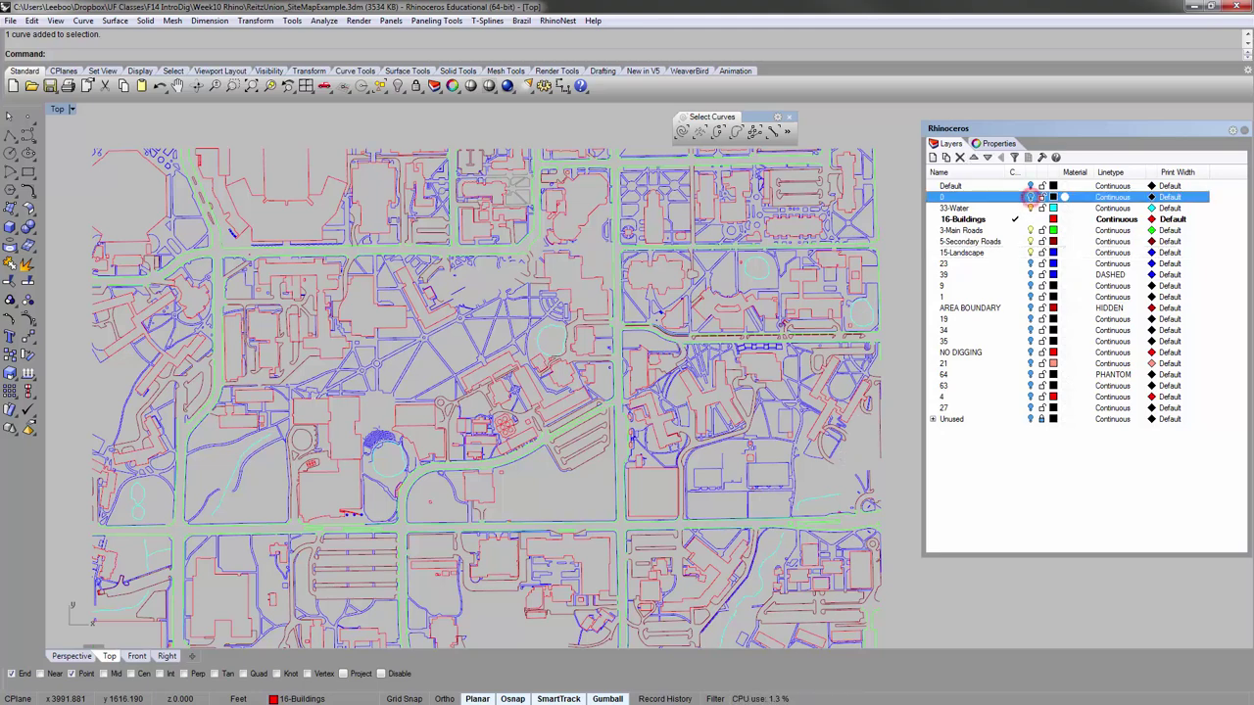
{"action": "left_click", "coordinate": [1030, 197]}
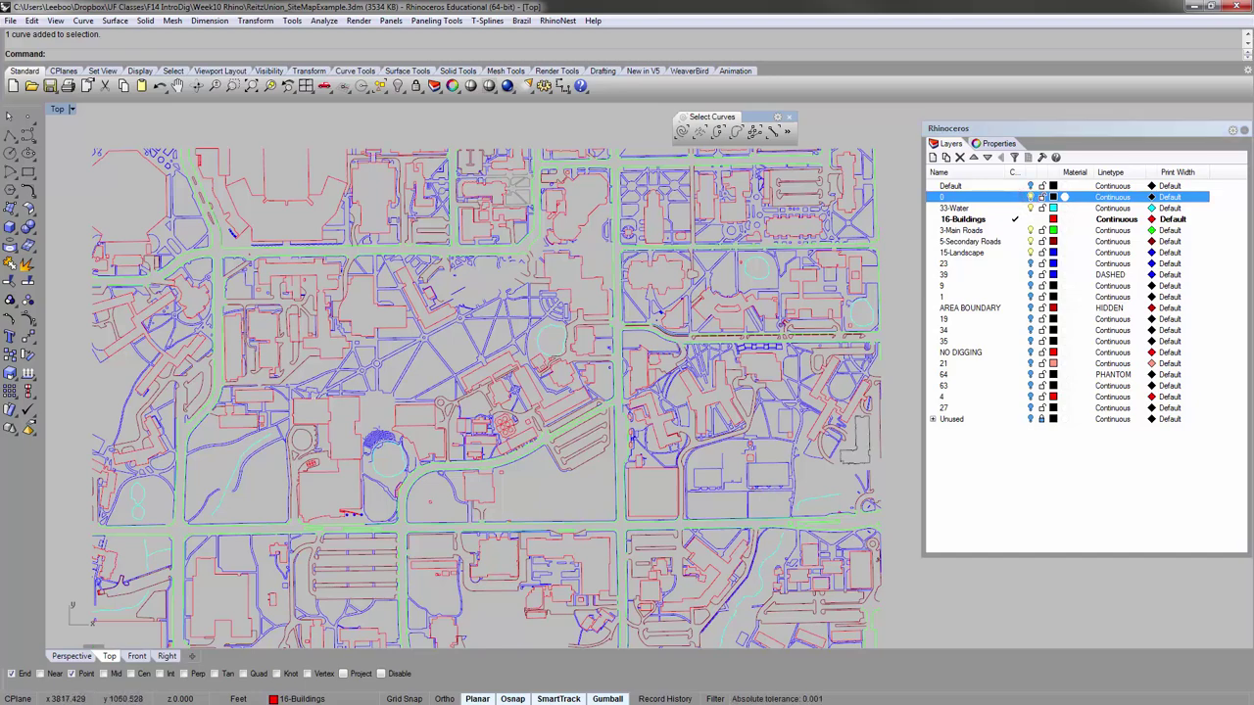
{"action": "scroll", "coordinate": [866, 441], "scroll_direction": "up", "scroll_amount": 4}
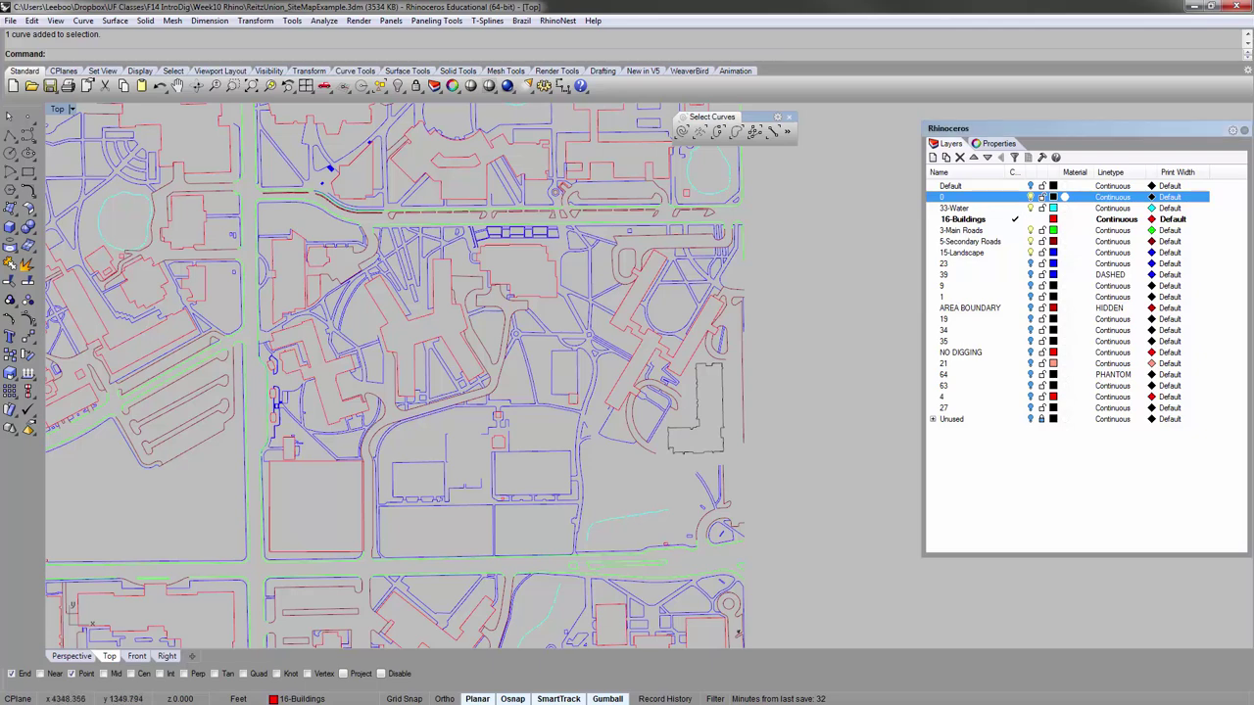
{"action": "left_click", "coordinate": [1031, 197]}
{"action": "left_click", "coordinate": [1030, 197]}
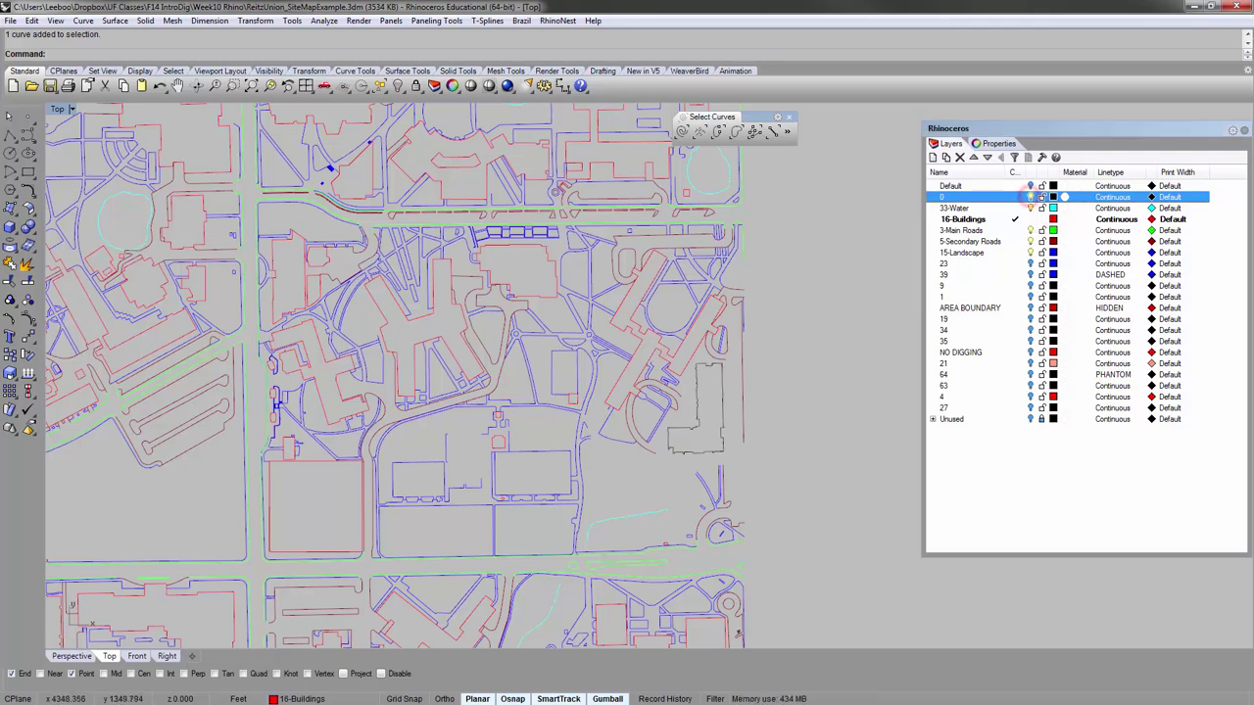
{"action": "left_click", "coordinate": [1030, 197]}
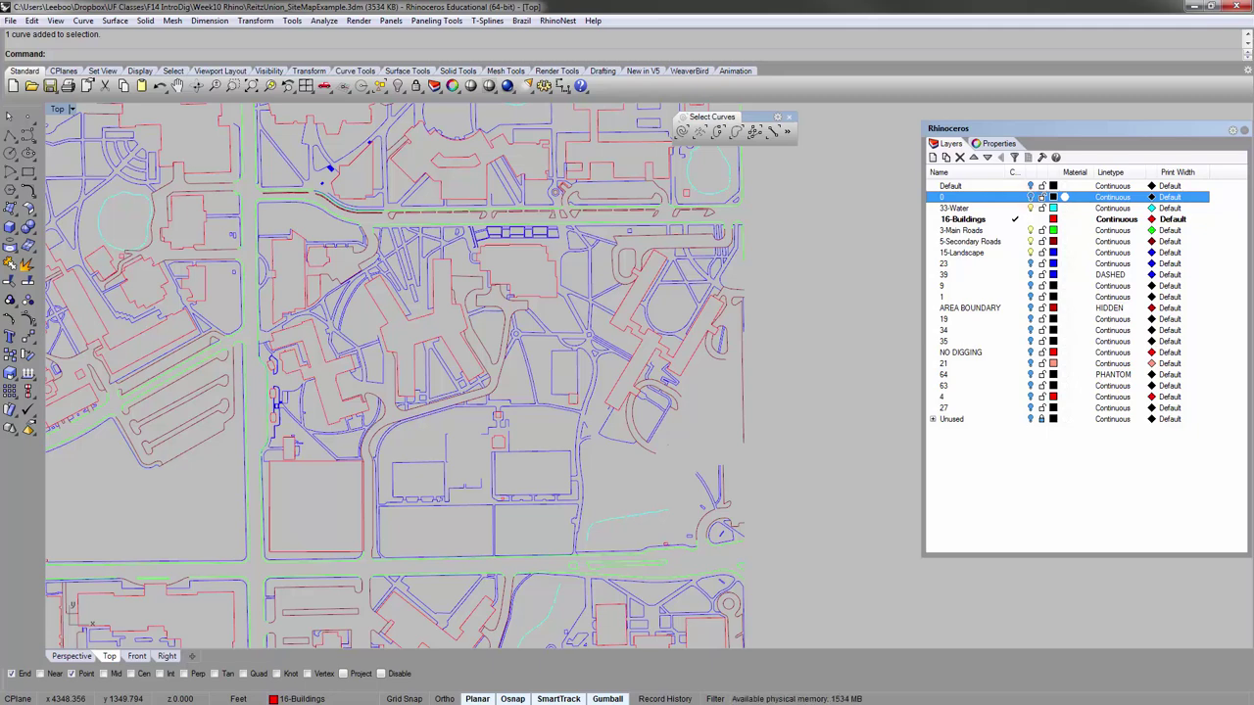
Turn on layer 23, select all objects on it and zoom to the selection.
{"action": "left_click", "coordinate": [1030, 262]}
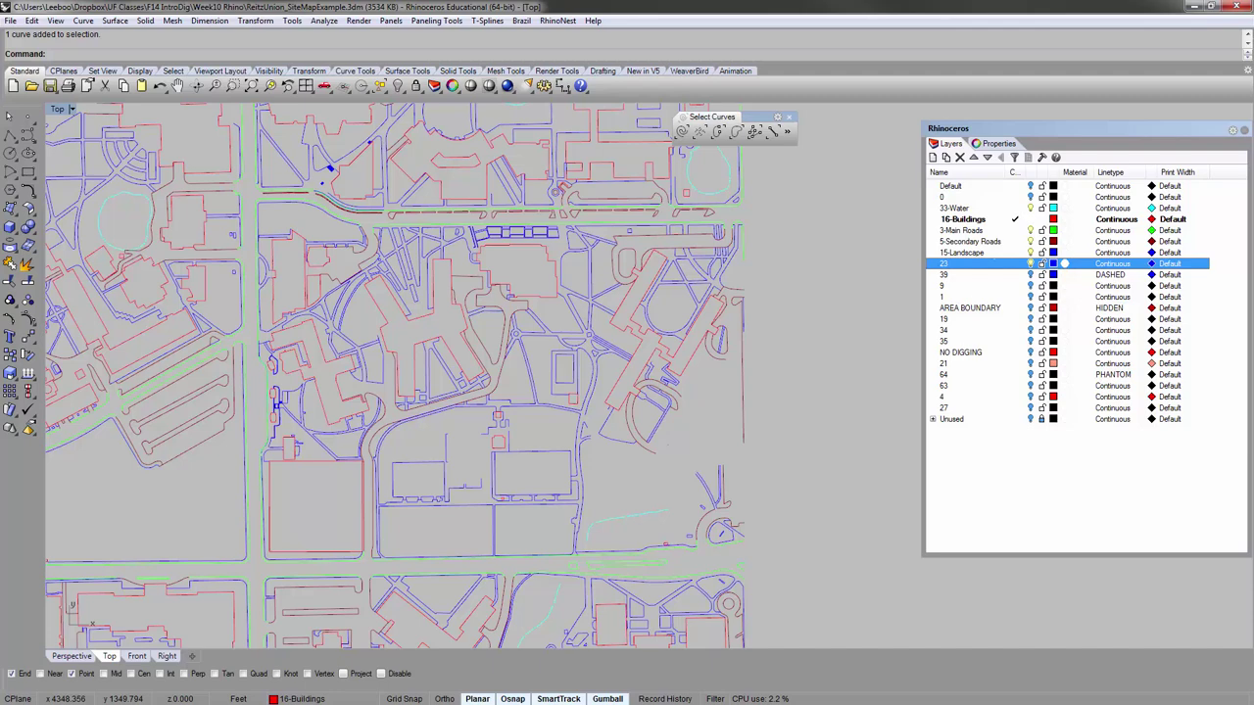
{"action": "right_click", "coordinate": [992, 261]}
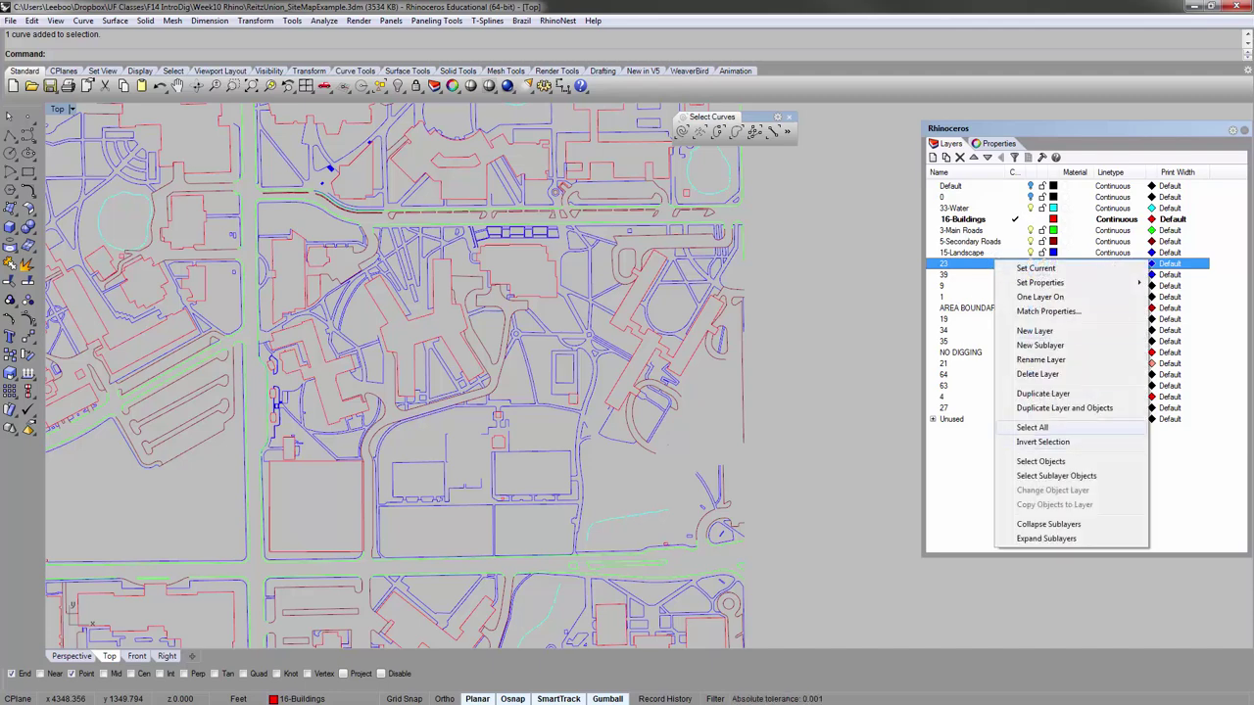
{"action": "left_click", "coordinate": [1048, 459]}
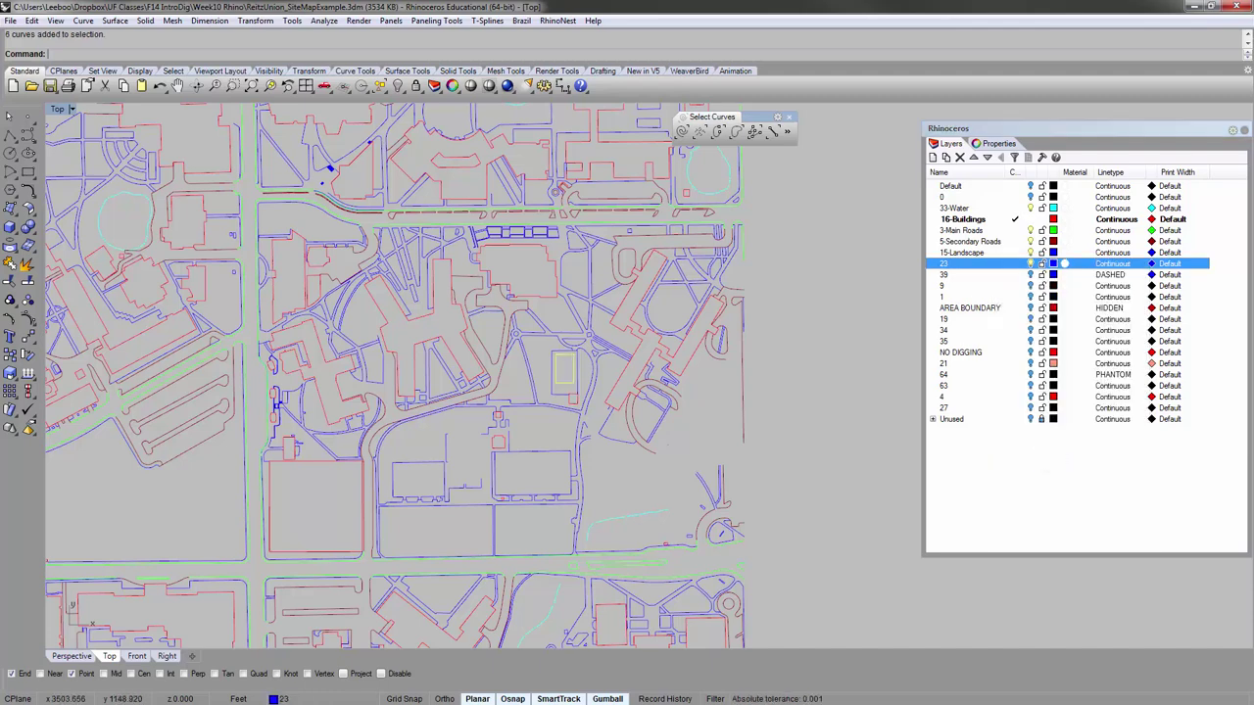
{"action": "type", "text": "zs"}
{"action": "key", "text": "Return"}
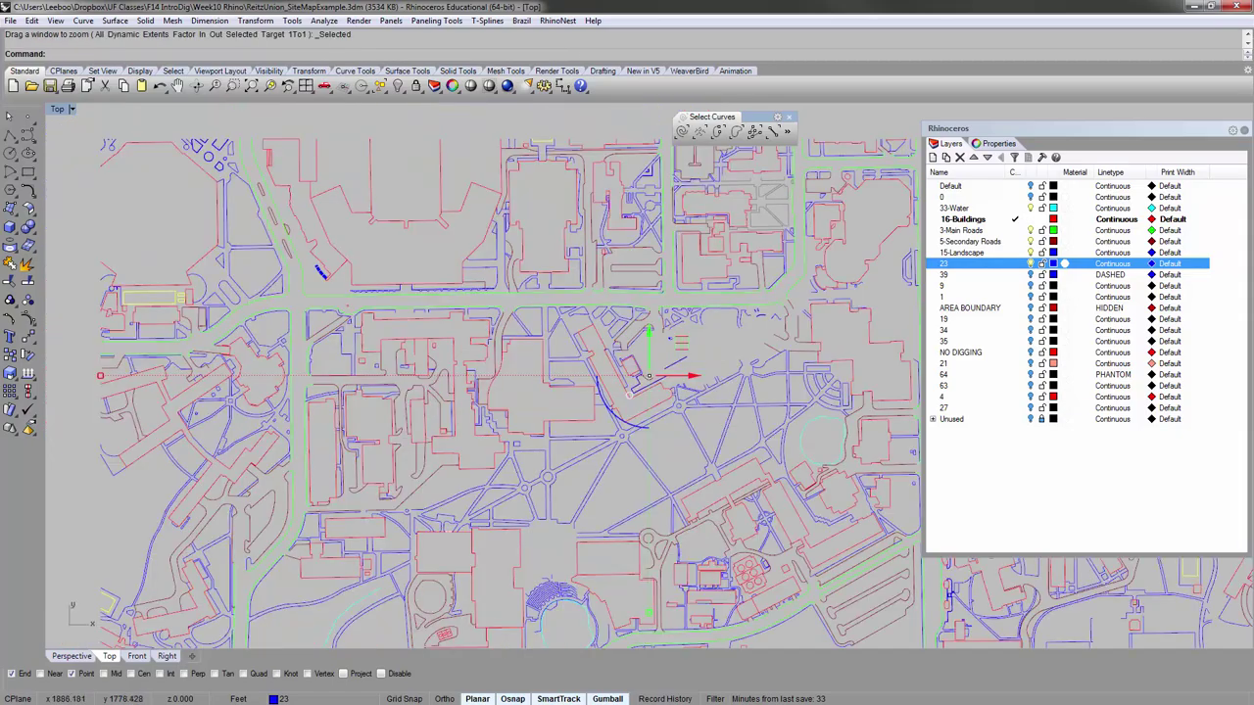
Examine the selected layer 23 curves up close and across the whole campus map.
{"action": "scroll", "coordinate": [392, 299], "scroll_direction": "down", "scroll_amount": 8}
{"action": "scroll", "coordinate": [263, 293], "scroll_direction": "up", "scroll_amount": 8}
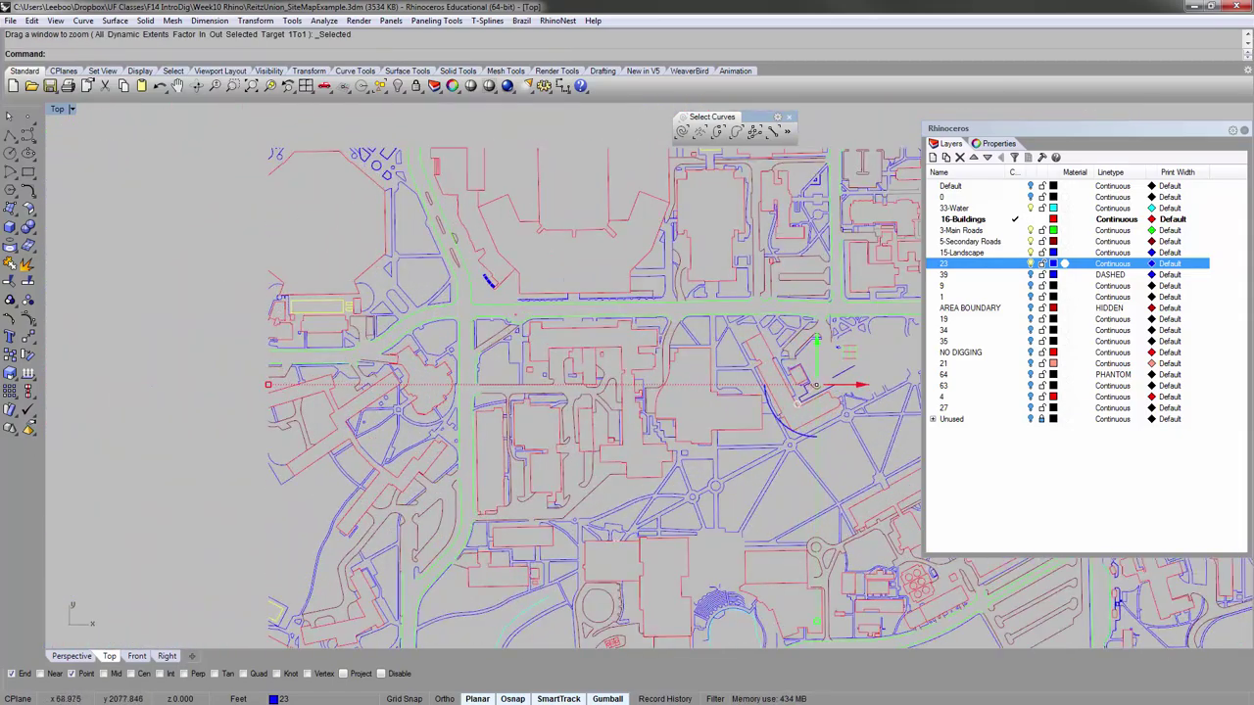
{"action": "scroll", "coordinate": [262, 293], "scroll_direction": "down", "scroll_amount": 6}
{"action": "right_click_drag", "start_coordinate": [725, 388], "coordinate": [308, 314]}
{"action": "scroll", "coordinate": [415, 359], "scroll_direction": "up", "scroll_amount": 15}
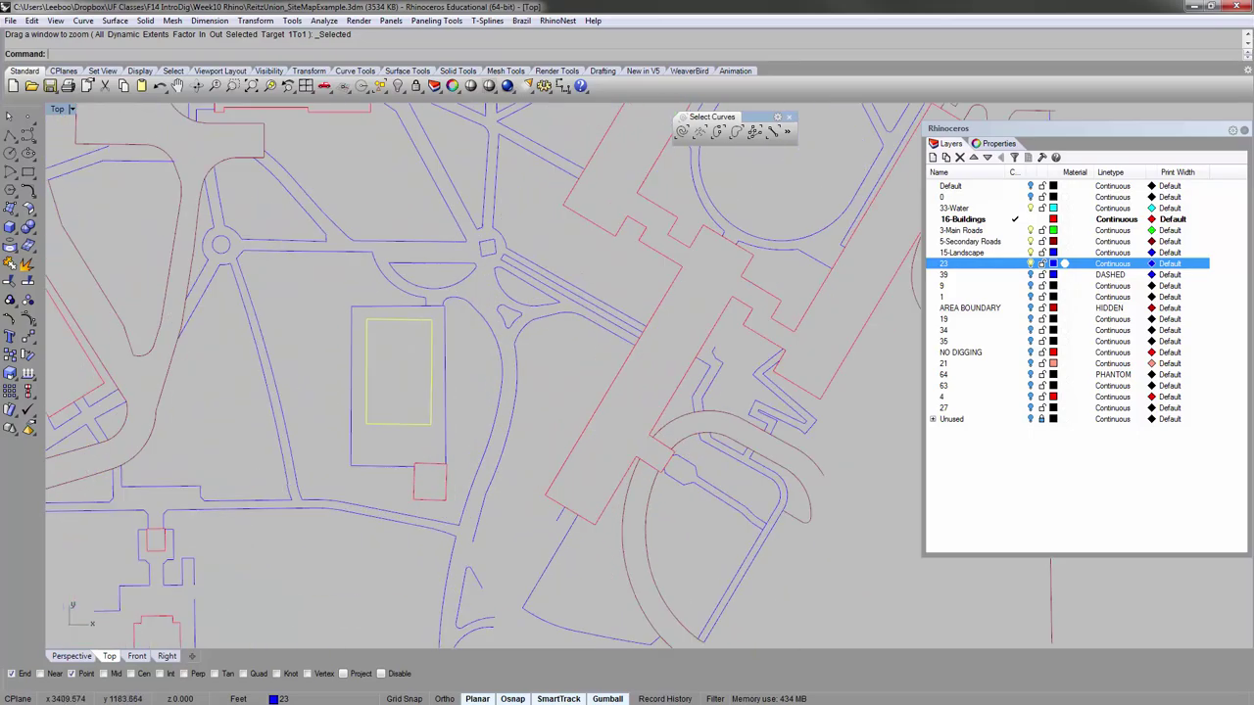
{"action": "scroll", "coordinate": [415, 359], "scroll_direction": "down", "scroll_amount": 7}
{"action": "scroll", "coordinate": [415, 358], "scroll_direction": "up", "scroll_amount": 8}
{"action": "scroll", "coordinate": [725, 388], "scroll_direction": "down", "scroll_amount": 6}
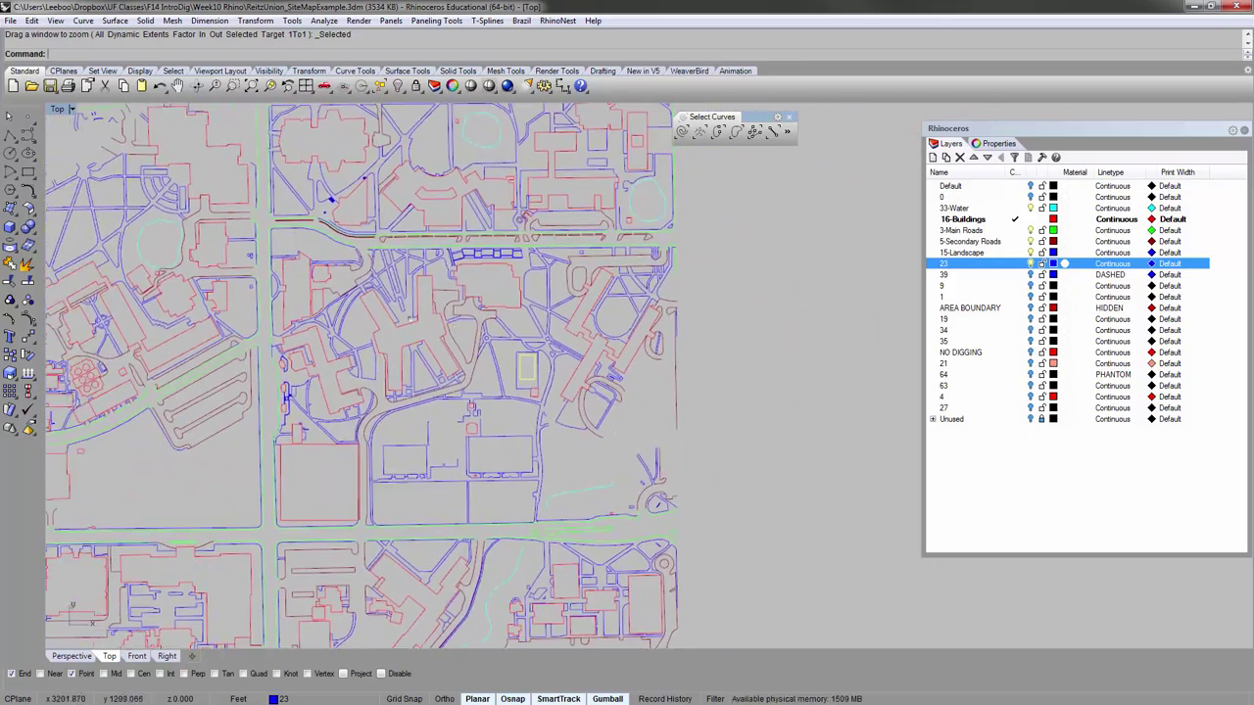
{"action": "right_click_drag", "start_coordinate": [725, 388], "coordinate": [699, 363]}
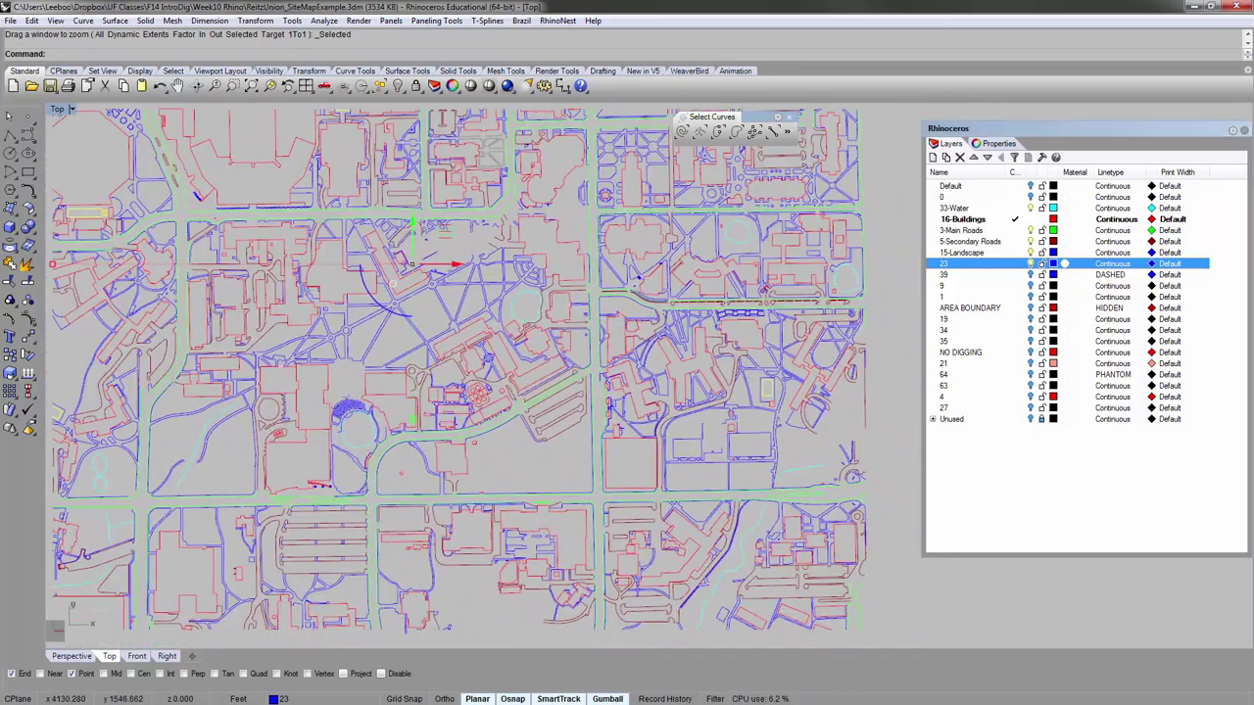
Hide layer 23 and turn on layer 39 to view its linework.
{"action": "left_click", "coordinate": [1031, 274]}
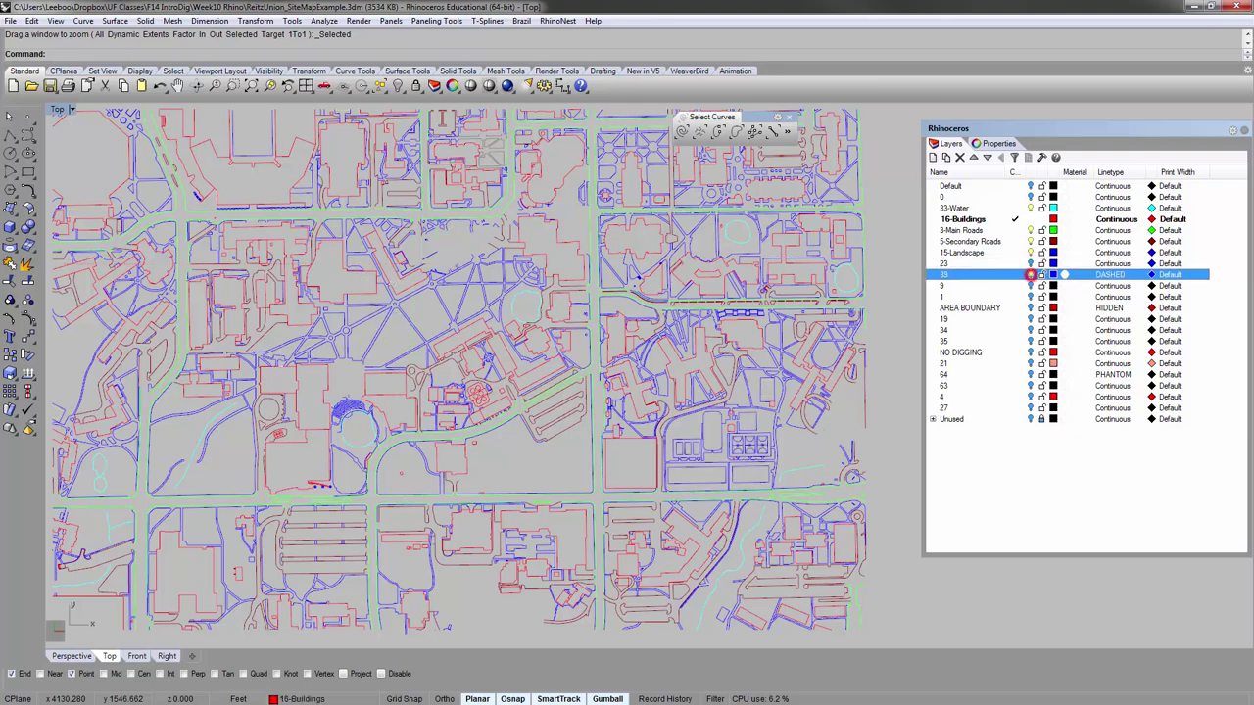
{"action": "left_click", "coordinate": [1030, 274]}
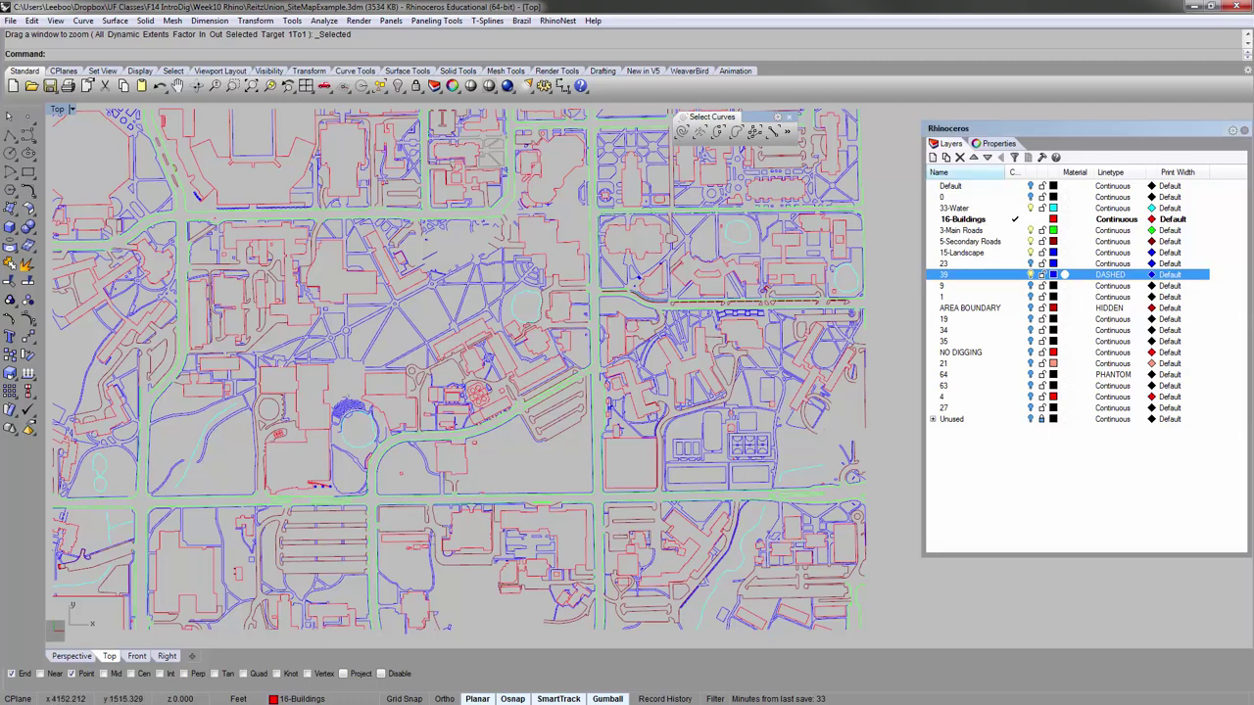
Delete layer 39 together with its objects and undo the deletion.
{"action": "left_click", "coordinate": [959, 156]}
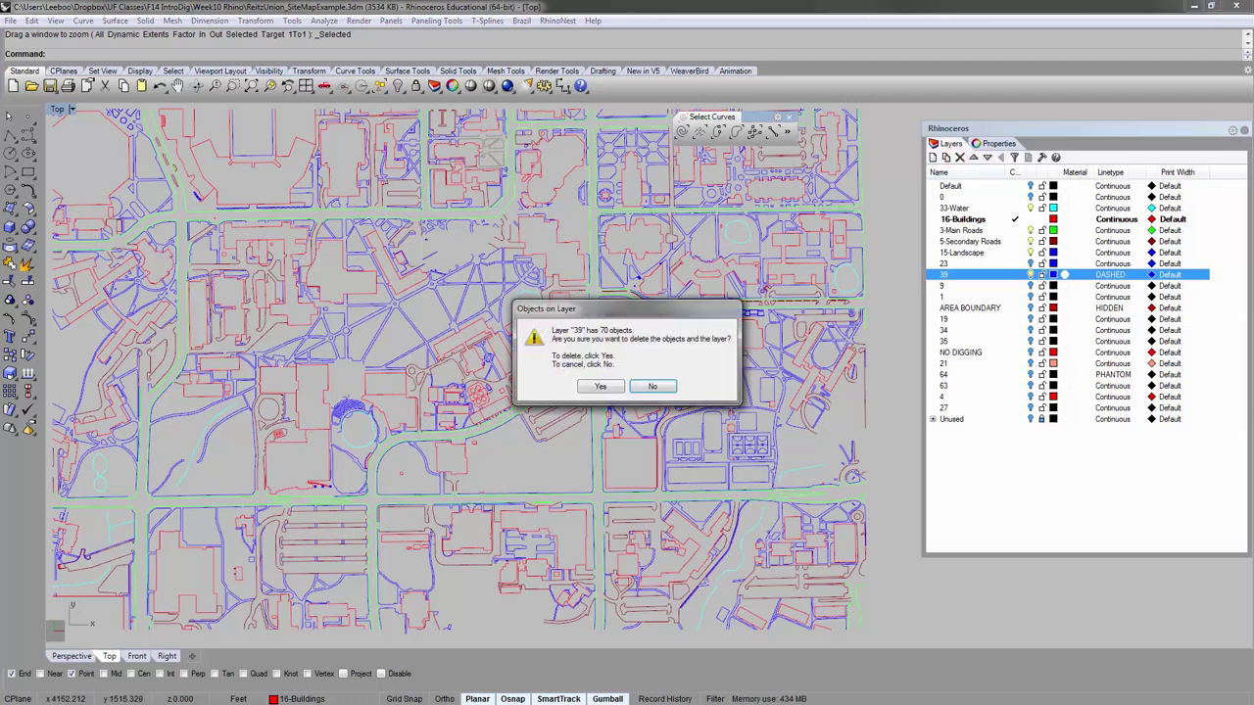
{"action": "left_click", "coordinate": [600, 386]}
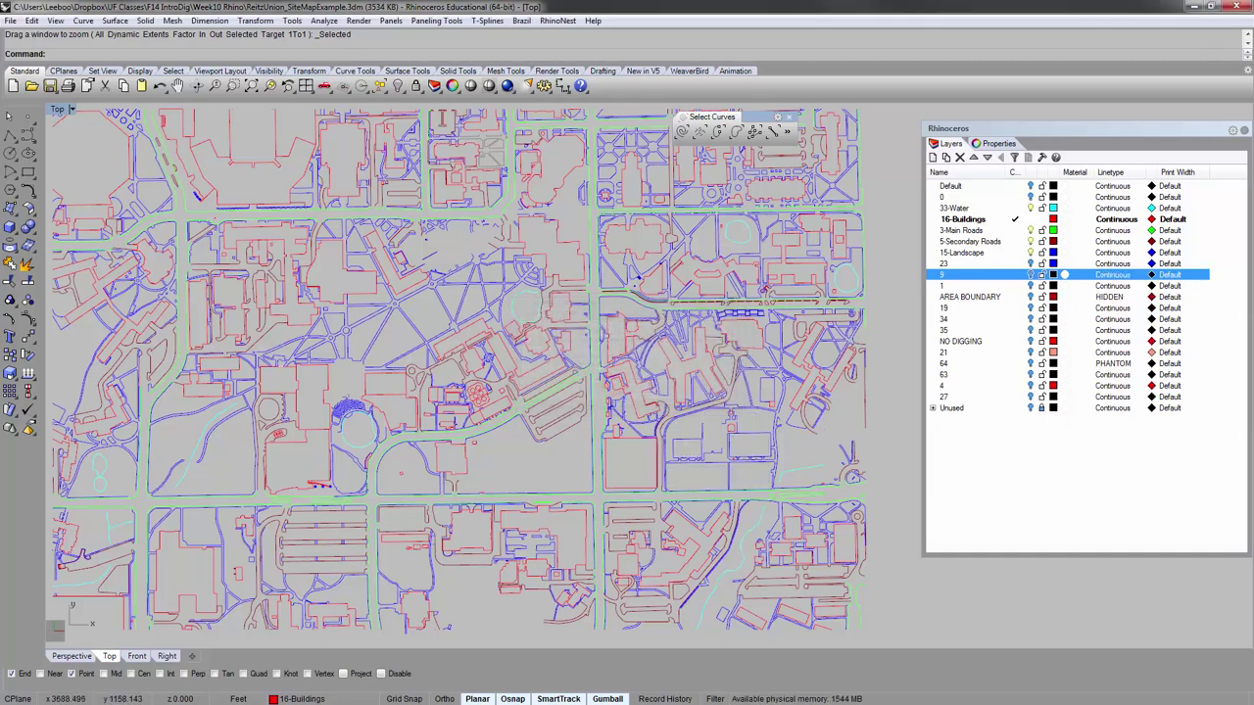
{"action": "key", "text": "ctrl+z"}
{"action": "left_click", "coordinate": [1021, 447]}
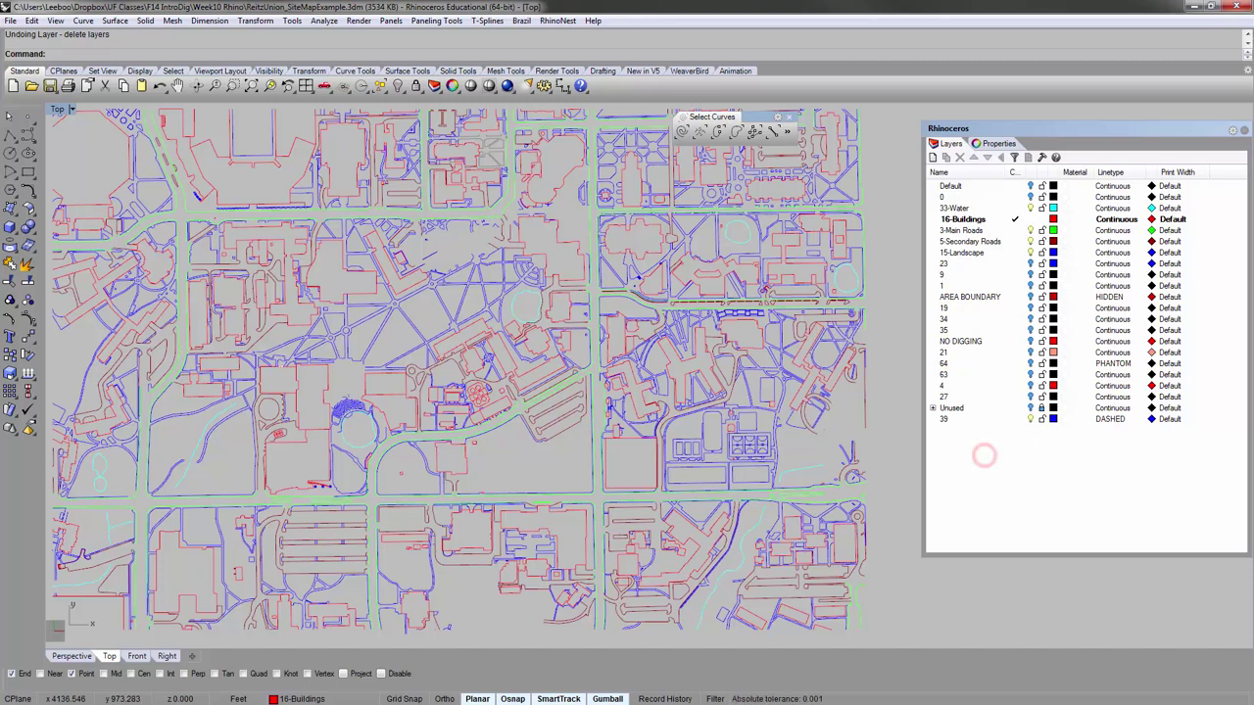
Move all layers from 23 through 27 into the Unused layer as sublayers and collapse it.
{"action": "left_click", "coordinate": [981, 396]}
{"action": "left_click", "coordinate": [981, 263], "text": "shift"}
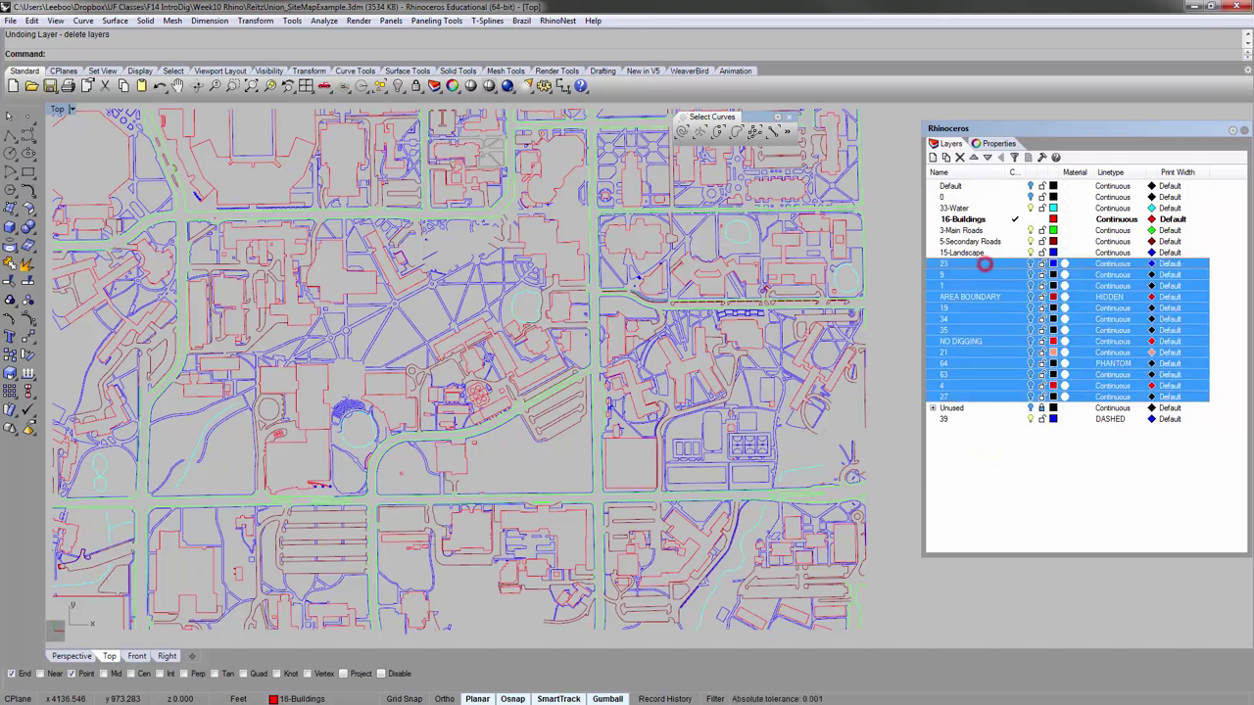
{"action": "left_click_drag", "start_coordinate": [979, 264], "coordinate": [1004, 409]}
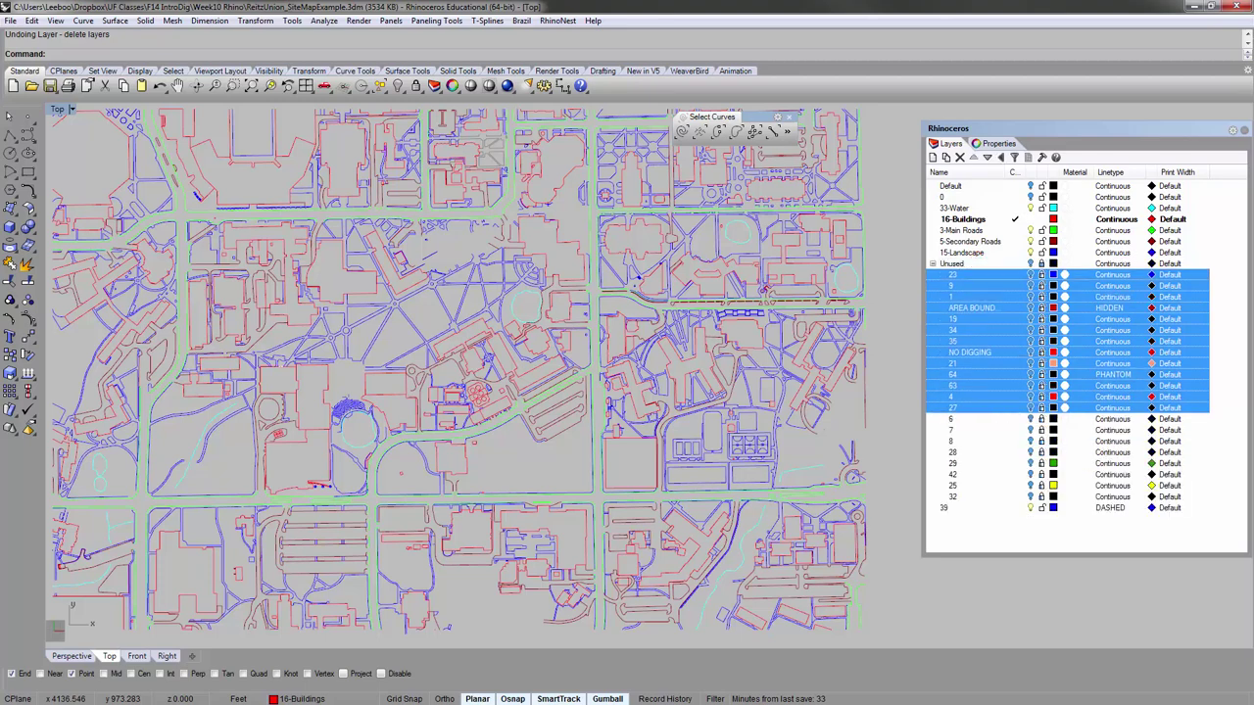
{"action": "left_click", "coordinate": [933, 263]}
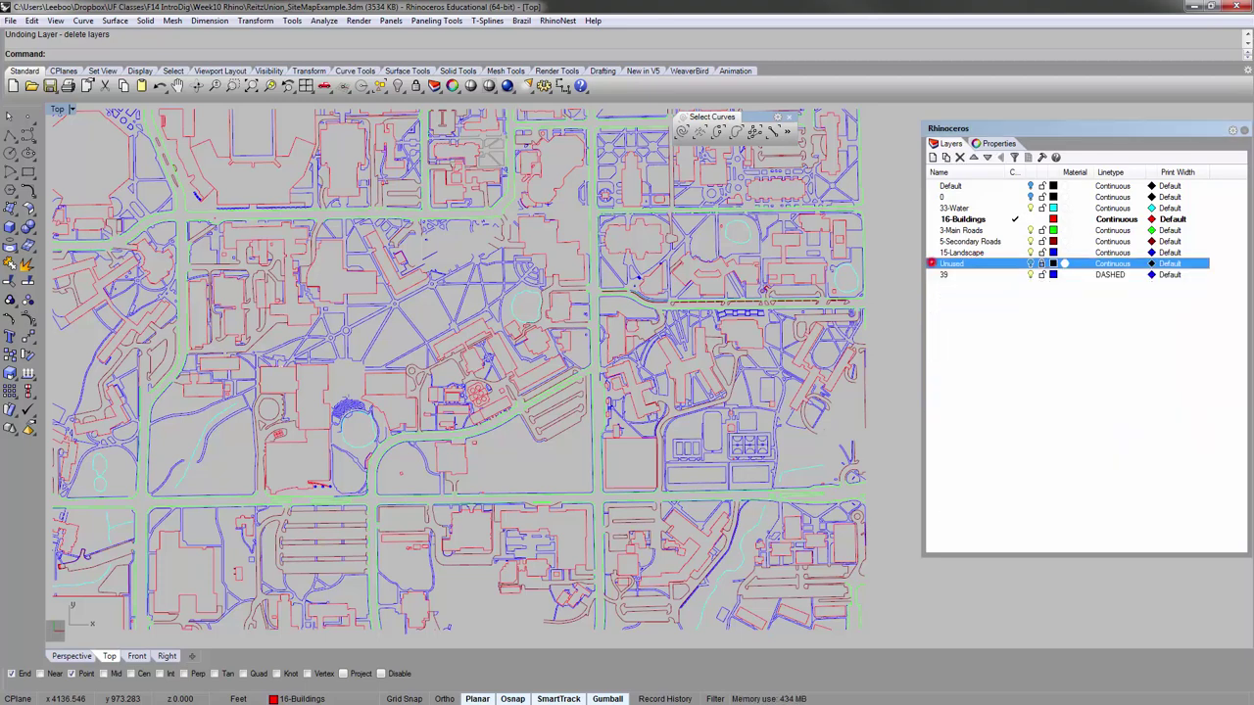
Make layer 39 the current layer.
{"action": "left_click", "coordinate": [1014, 337]}
{"action": "left_click", "coordinate": [1015, 274]}
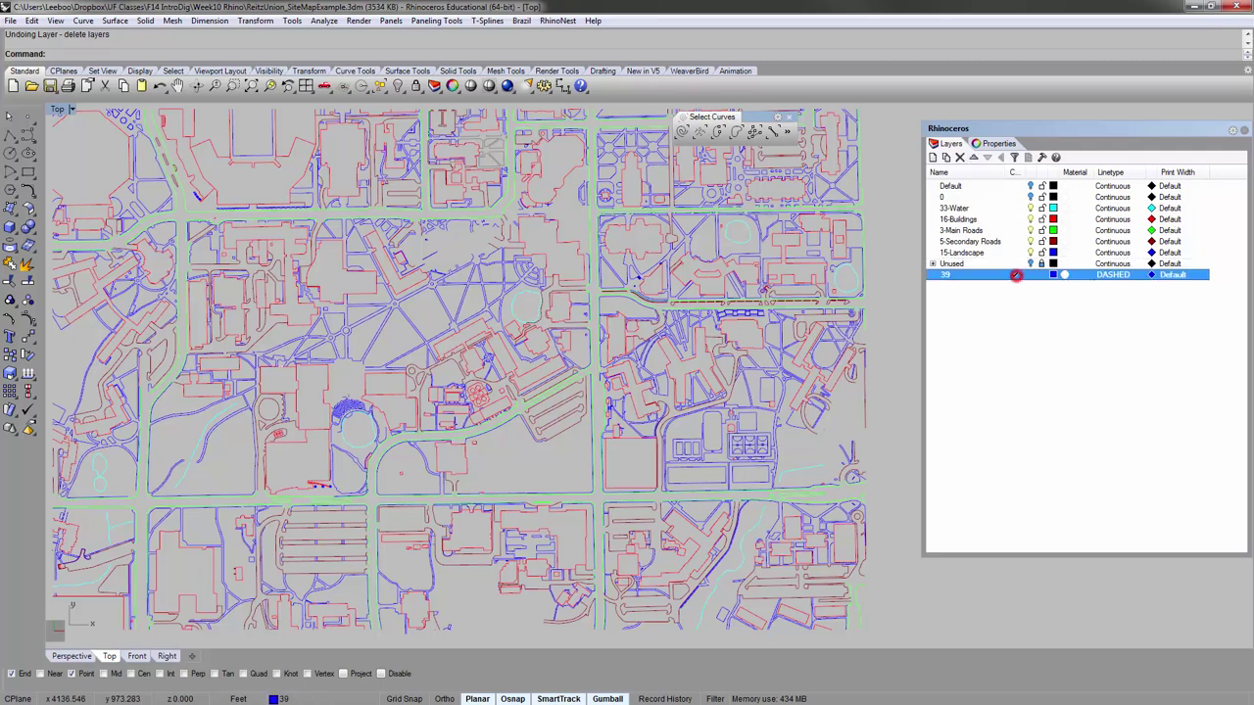
Make 16-Buildings the current layer, move layer 39 into the Unused layer, and collapse Unused.
{"action": "left_click", "coordinate": [992, 274]}
{"action": "left_click", "coordinate": [985, 303]}
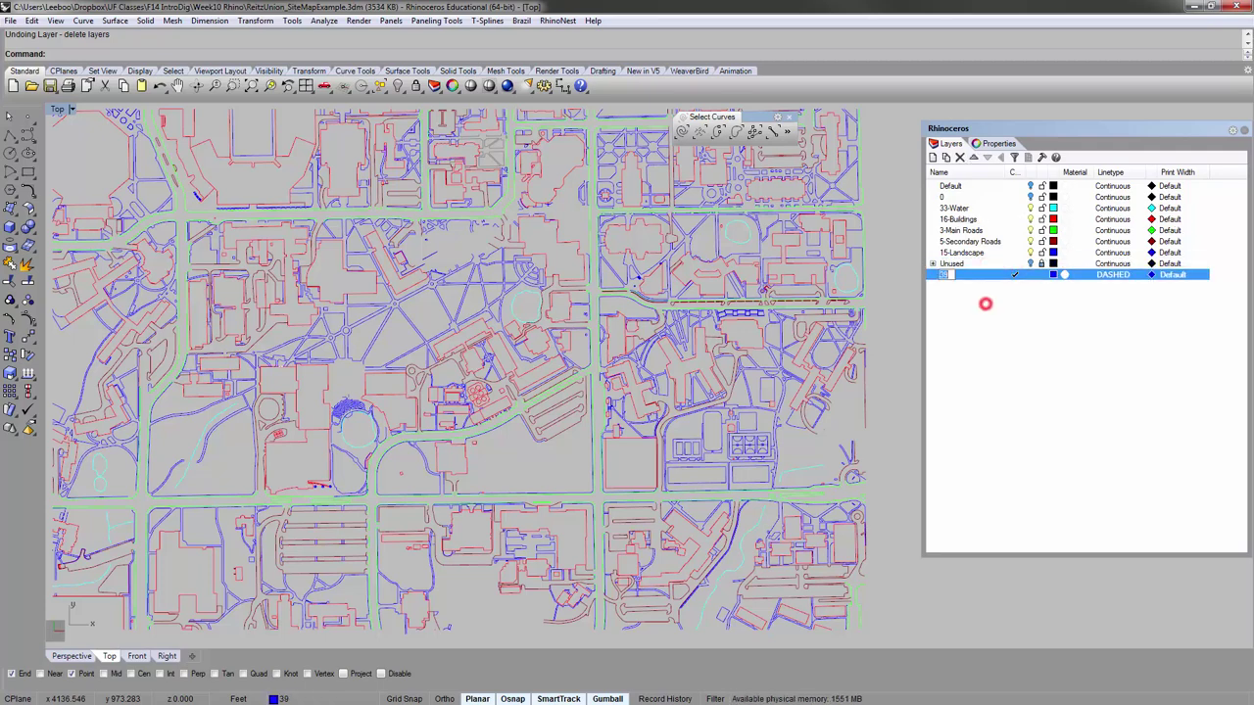
{"action": "left_click", "coordinate": [994, 312]}
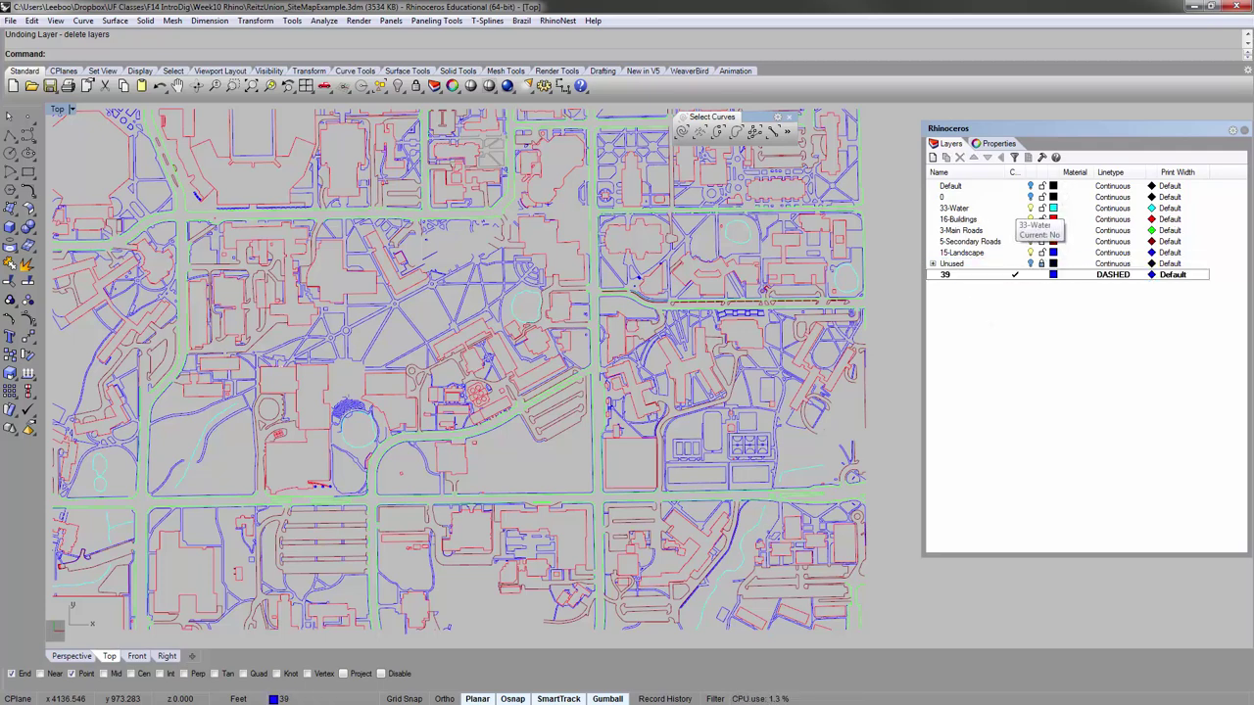
{"action": "left_click", "coordinate": [1015, 219]}
{"action": "left_click", "coordinate": [1036, 339]}
{"action": "left_click_drag", "start_coordinate": [946, 275], "coordinate": [950, 264]}
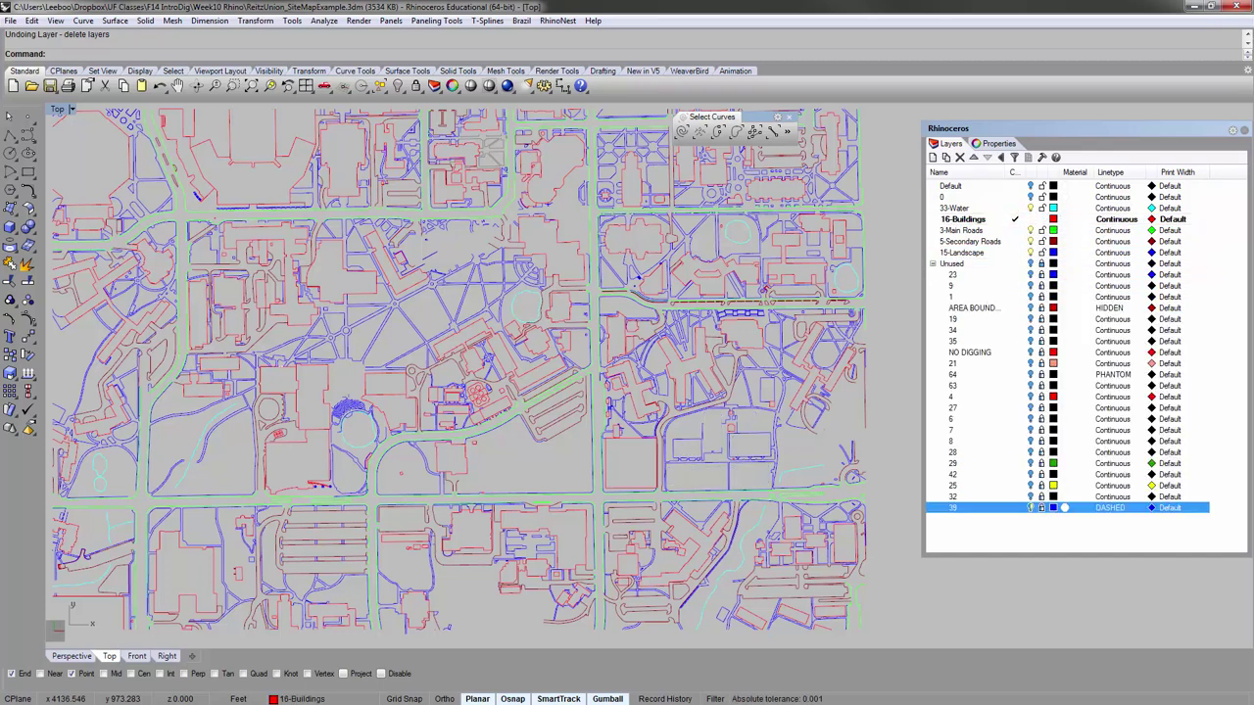
{"action": "left_click", "coordinate": [932, 263]}
{"action": "left_click", "coordinate": [1015, 335]}
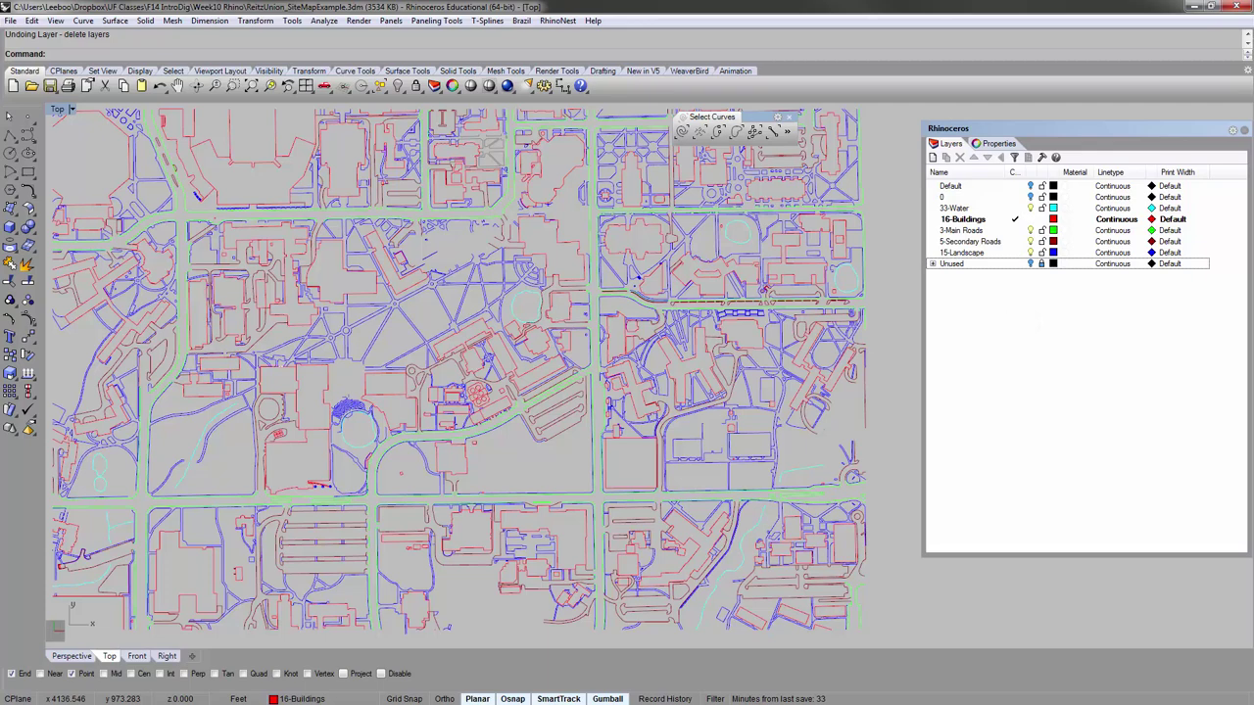
Make layer 0 current briefly to view it, and move it into Unused with 16-Buildings current again.
{"action": "left_click", "coordinate": [1014, 196]}
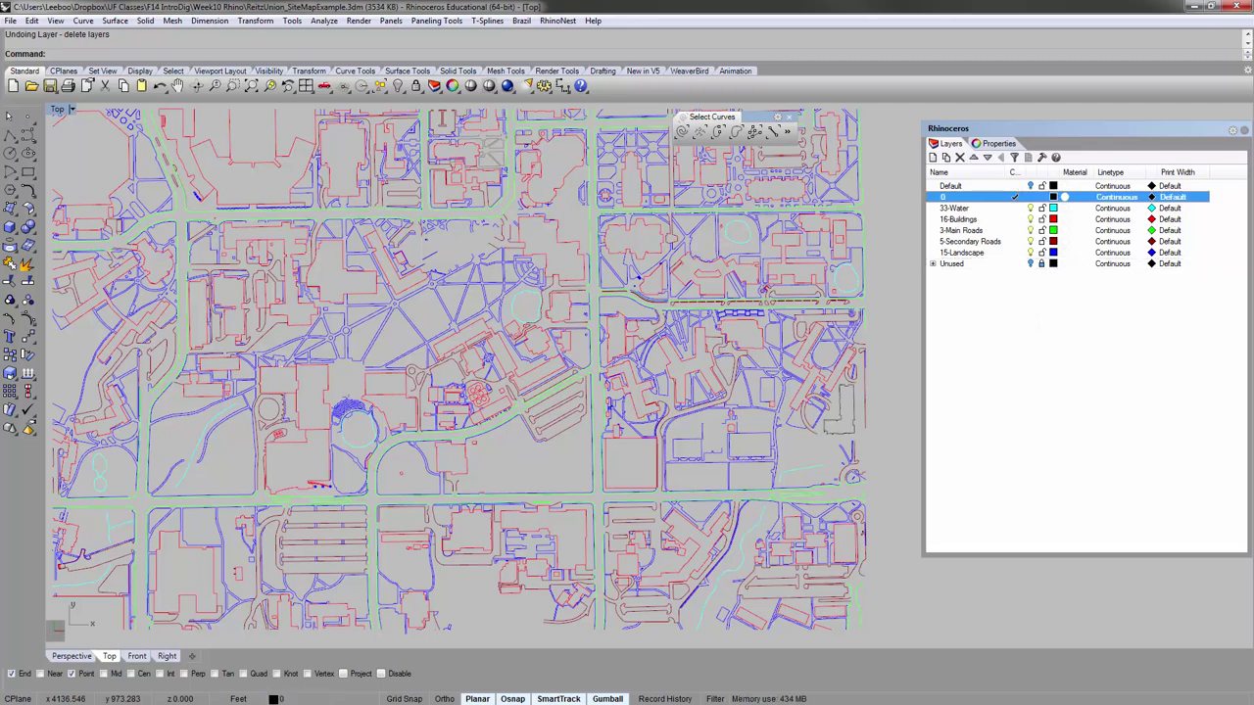
{"action": "left_click", "coordinate": [1020, 218]}
{"action": "left_click", "coordinate": [944, 207]}
{"action": "left_click", "coordinate": [947, 196]}
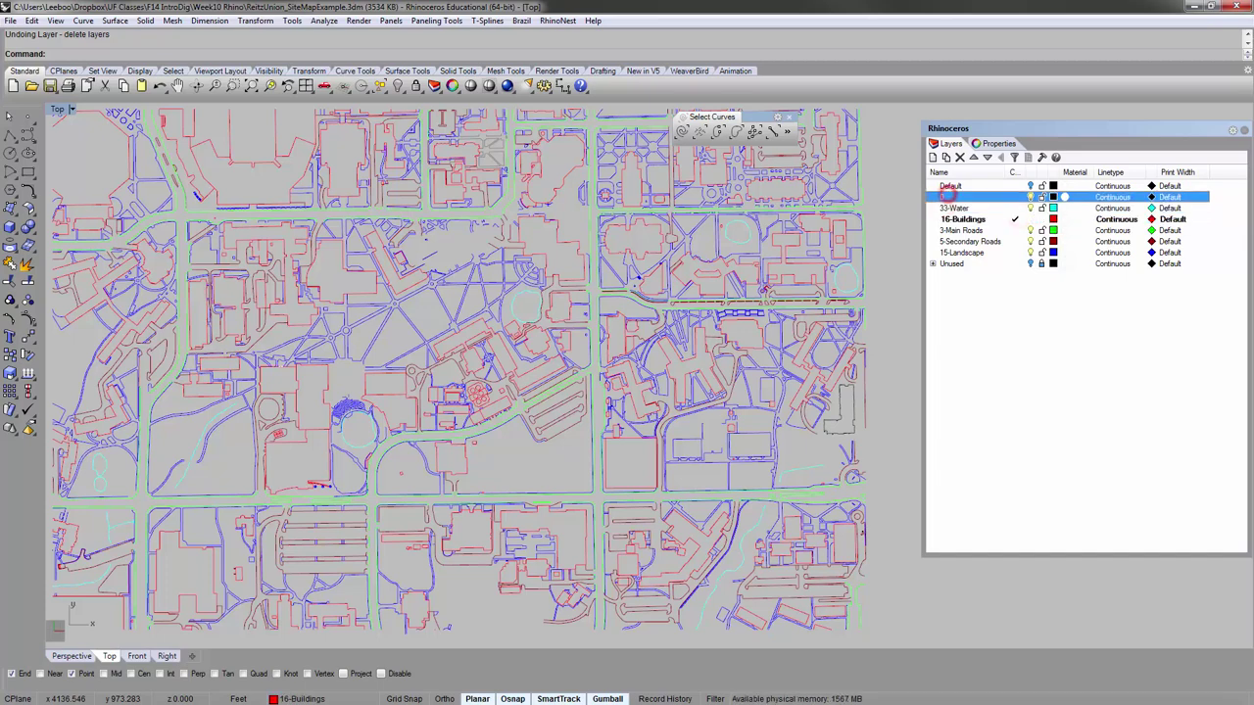
{"action": "left_click_drag", "start_coordinate": [948, 195], "coordinate": [951, 263]}
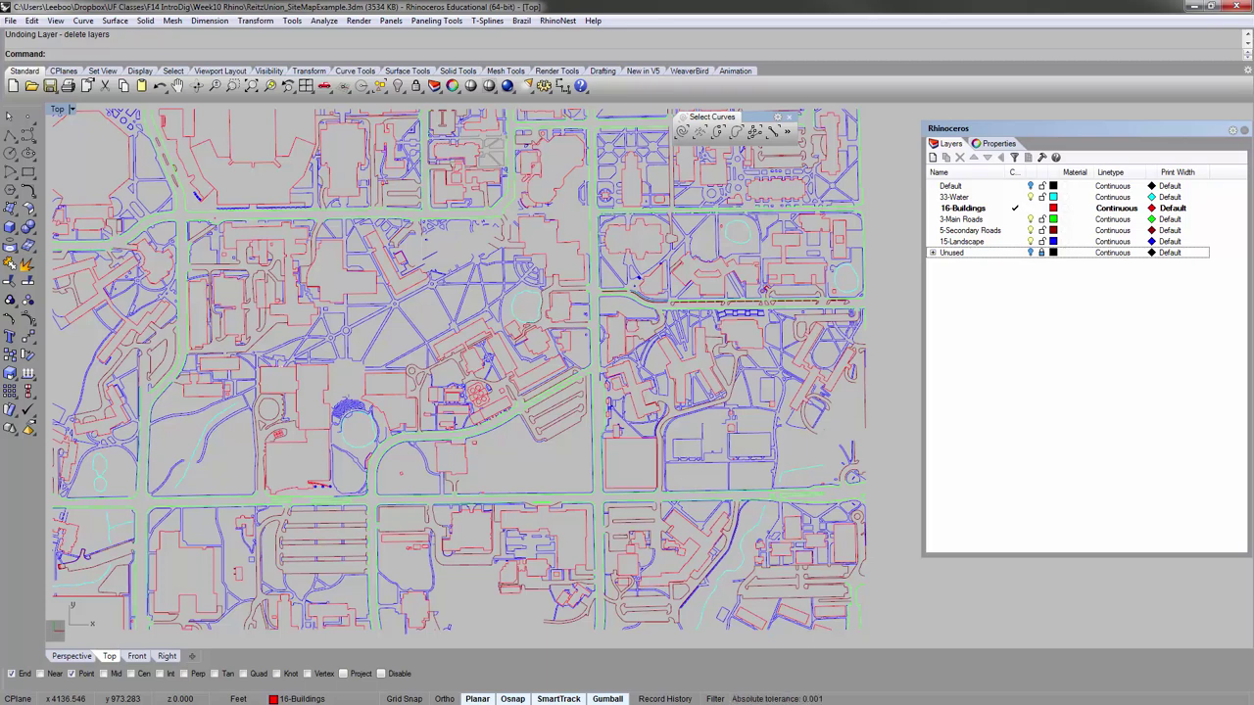
{"action": "left_click", "coordinate": [999, 337]}
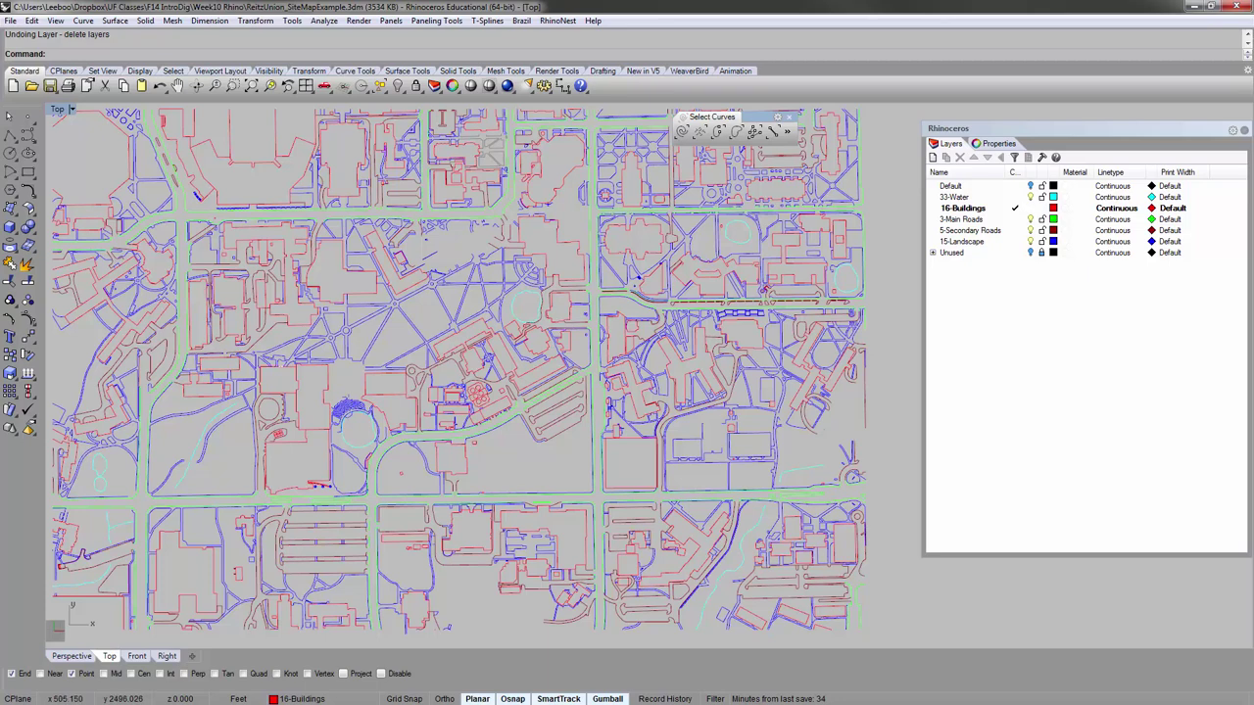
Isolate the 16-Buildings layer so that it is the only layer turned on.
{"action": "key", "text": "alt+Tab"}
{"action": "key", "text": "alt+Tab"}
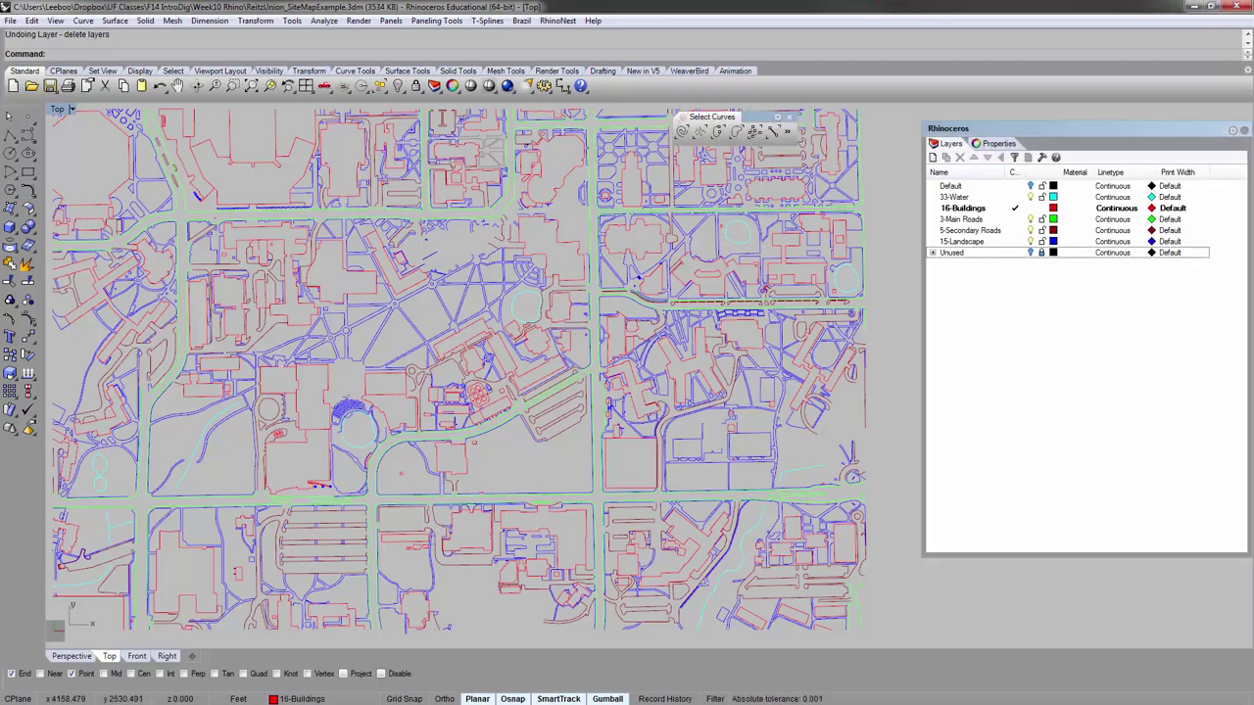
{"action": "right_click", "coordinate": [955, 209]}
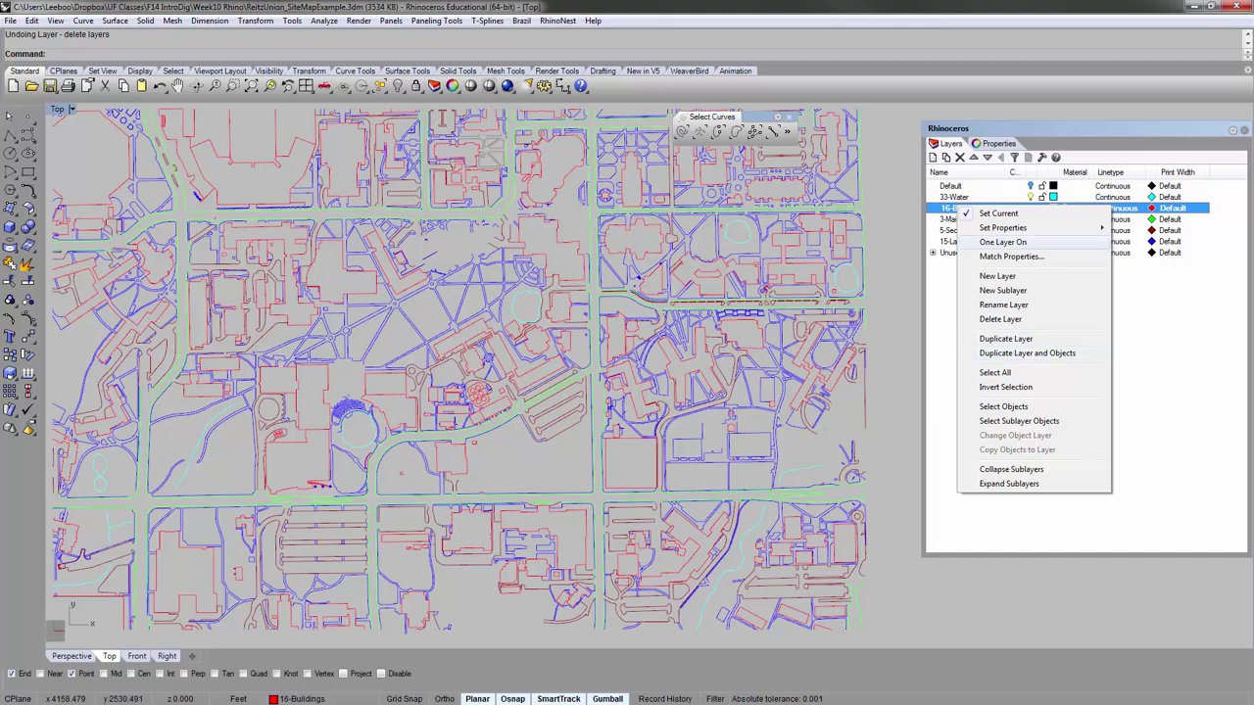
{"action": "left_click", "coordinate": [1004, 242]}
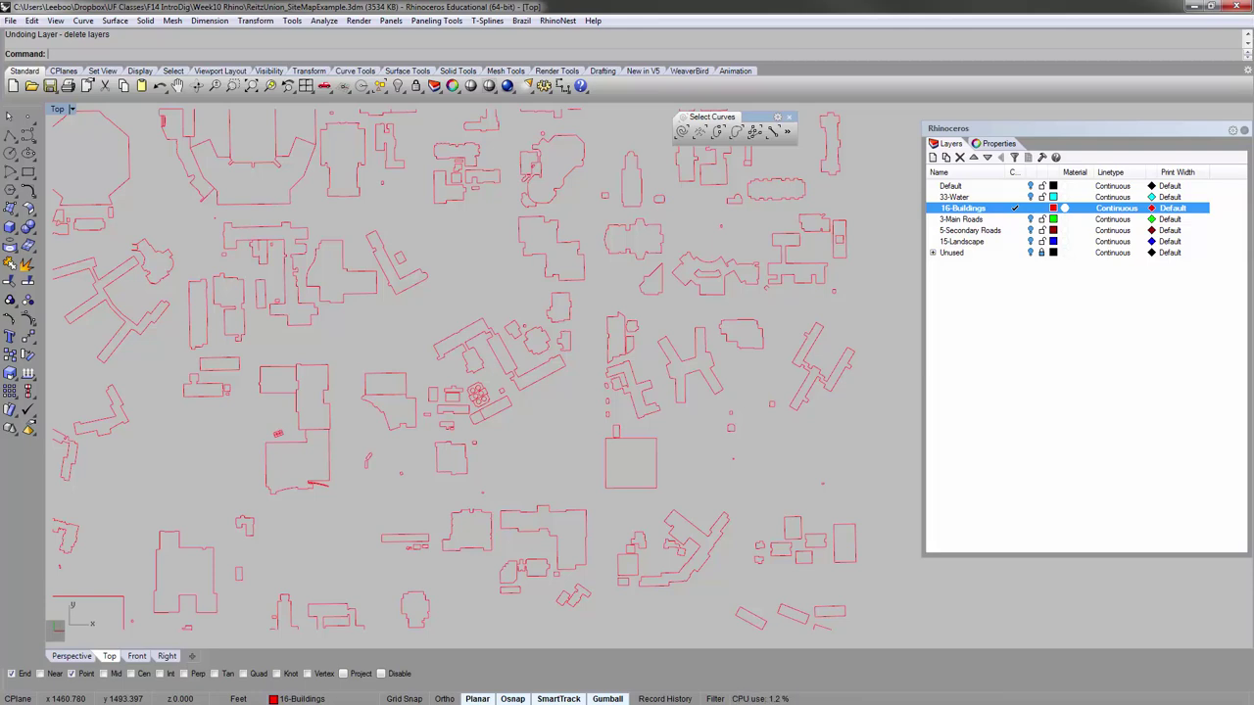
Select the open building curves and locate the gap along the upper edge of a large open outline.
{"action": "left_click", "coordinate": [718, 131]}
{"action": "scroll", "coordinate": [460, 161], "scroll_direction": "up", "scroll_amount": 8}
{"action": "left_click", "coordinate": [401, 252]}
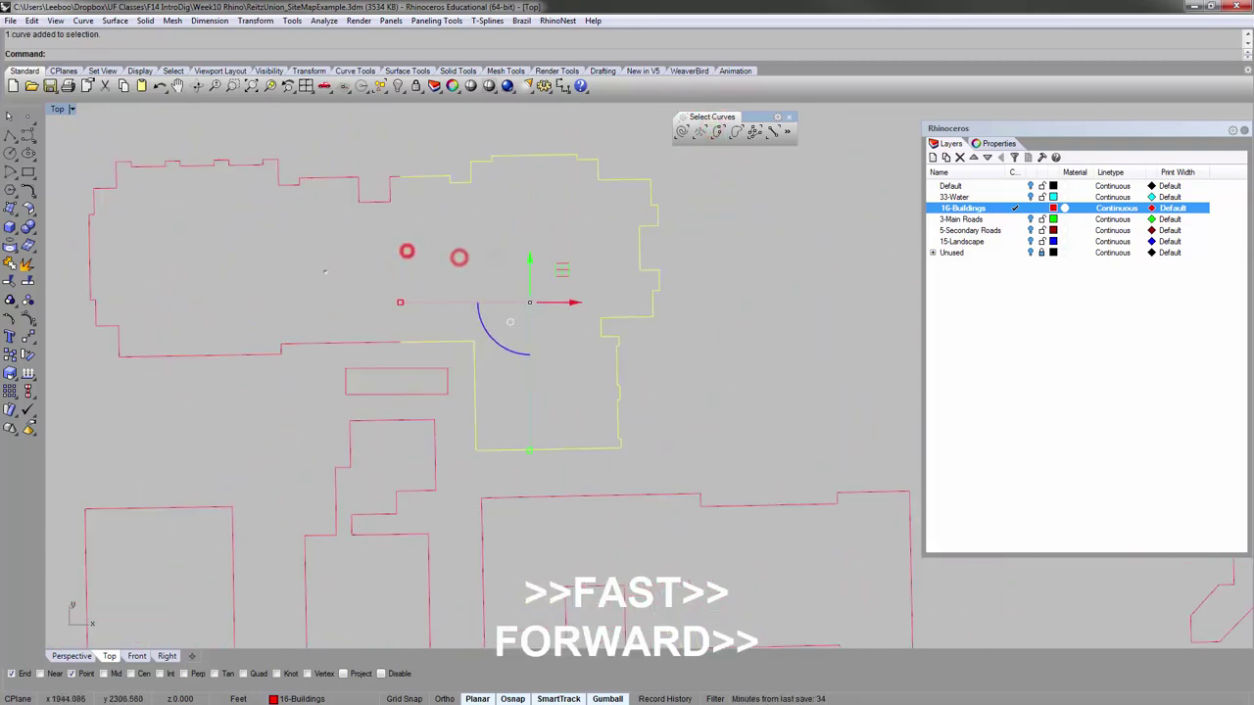
{"action": "left_click", "coordinate": [406, 223]}
{"action": "scroll", "coordinate": [457, 284], "scroll_direction": "up", "scroll_amount": 10}
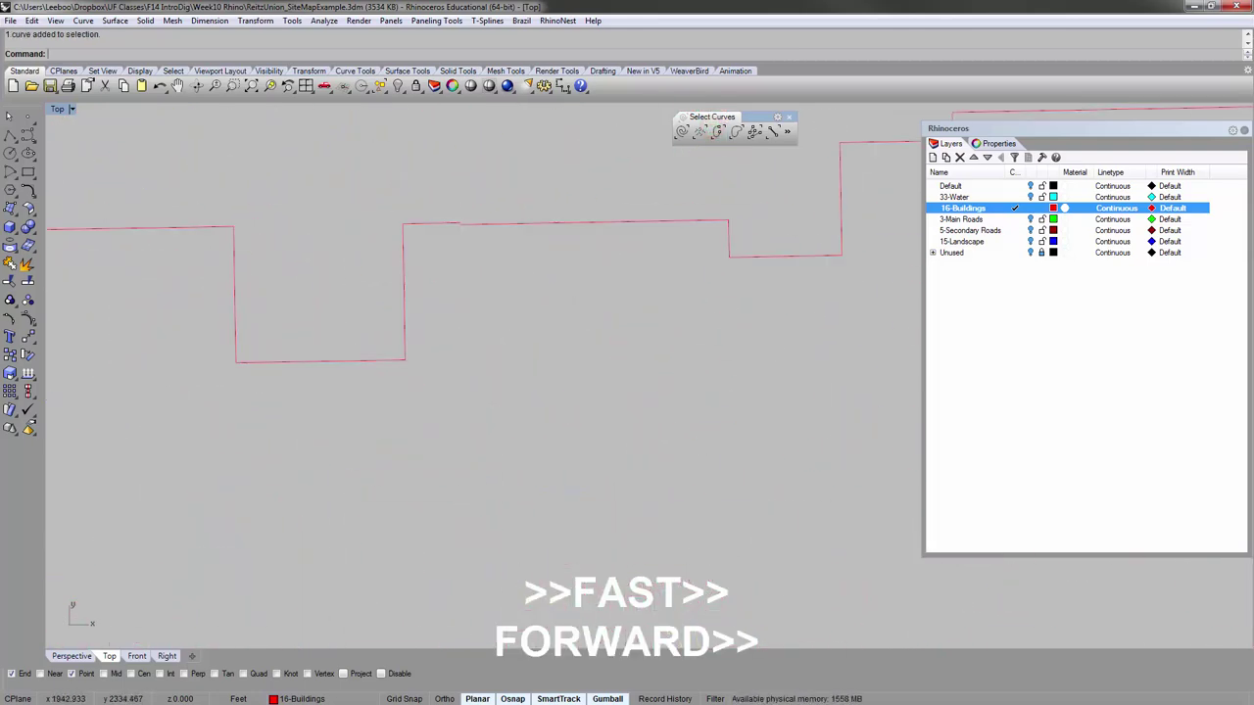
{"action": "scroll", "coordinate": [446, 221], "scroll_direction": "up", "scroll_amount": 4}
Try moving the left curve's end point onto the right curve's end at the gap, and undo the move.
{"action": "left_click", "coordinate": [415, 183]}
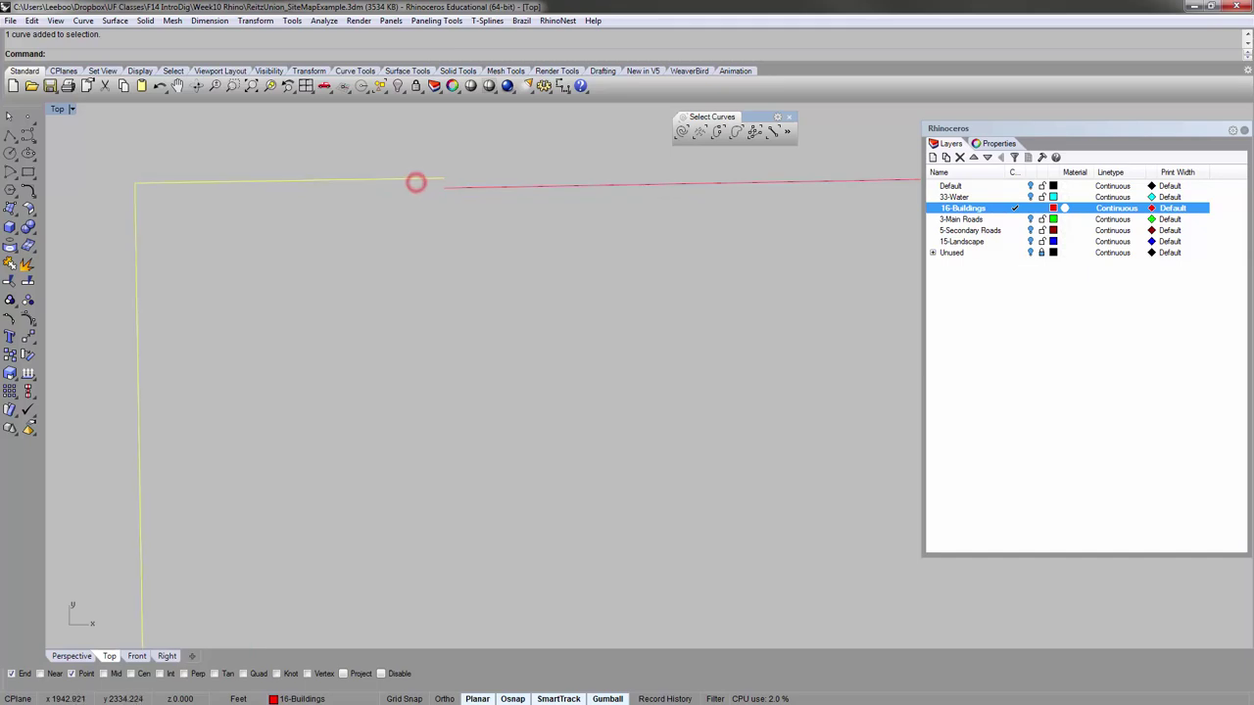
{"action": "key", "text": "F10"}
{"action": "left_click_drag", "start_coordinate": [444, 178], "coordinate": [444, 188]}
{"action": "key", "text": "ctrl+z"}
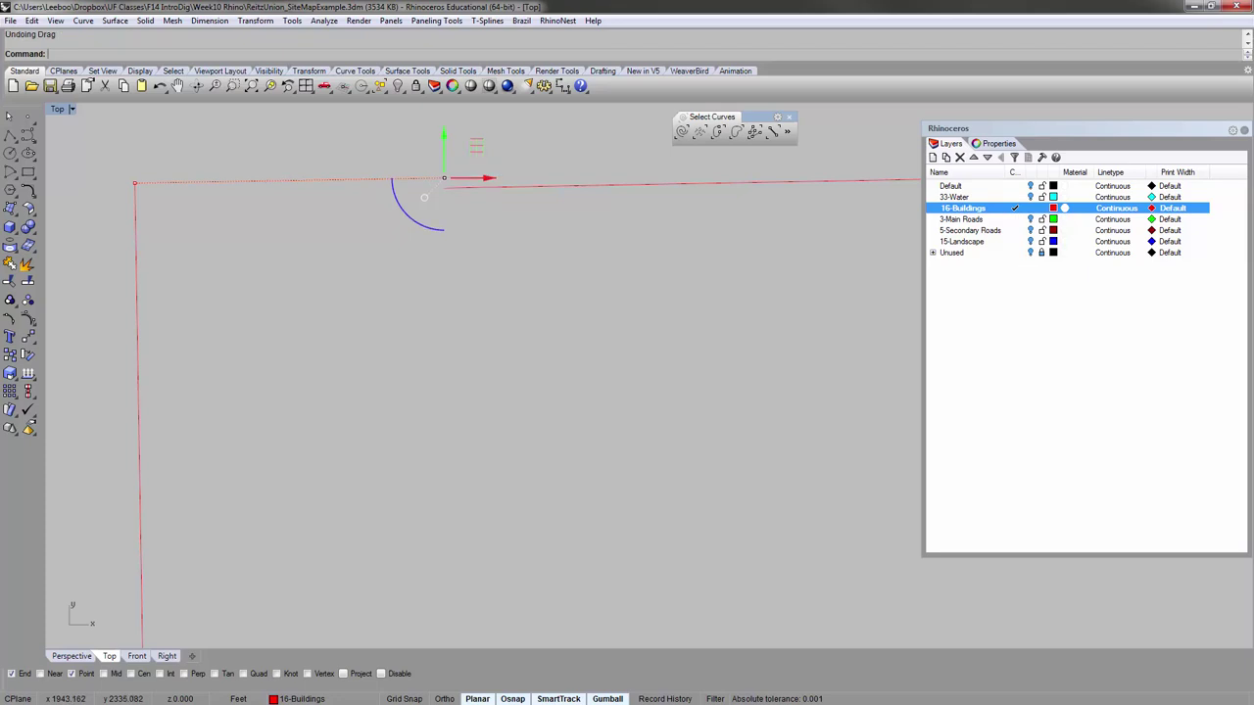
{"action": "key", "text": "Escape"}
{"action": "key", "text": "Escape"}
Turn on the right curve's control points and move its end point onto the left curve's end at the upper-edge gap.
{"action": "left_click", "coordinate": [480, 188]}
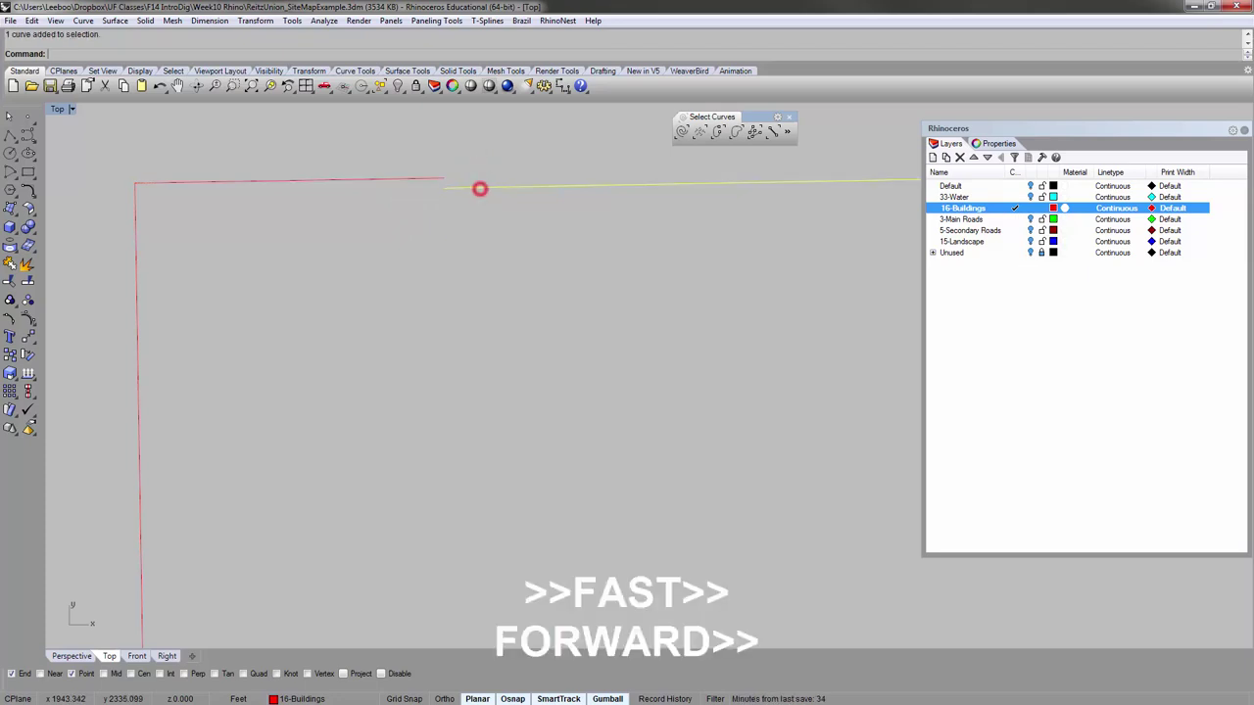
{"action": "key", "text": "F10"}
{"action": "left_click", "coordinate": [444, 189]}
{"action": "left_click_drag", "start_coordinate": [444, 188], "coordinate": [444, 178]}
{"action": "left_click", "coordinate": [398, 218]}
Align the curve ends at the gap in the same building's lower edge and select both halves of its outline.
{"action": "scroll", "coordinate": [398, 196], "scroll_direction": "down", "scroll_amount": 15}
{"action": "right_click_drag", "start_coordinate": [398, 564], "coordinate": [431, 398]}
{"action": "scroll", "coordinate": [431, 397], "scroll_direction": "up", "scroll_amount": 15}
{"action": "left_click_drag", "start_coordinate": [389, 305], "coordinate": [389, 289]}
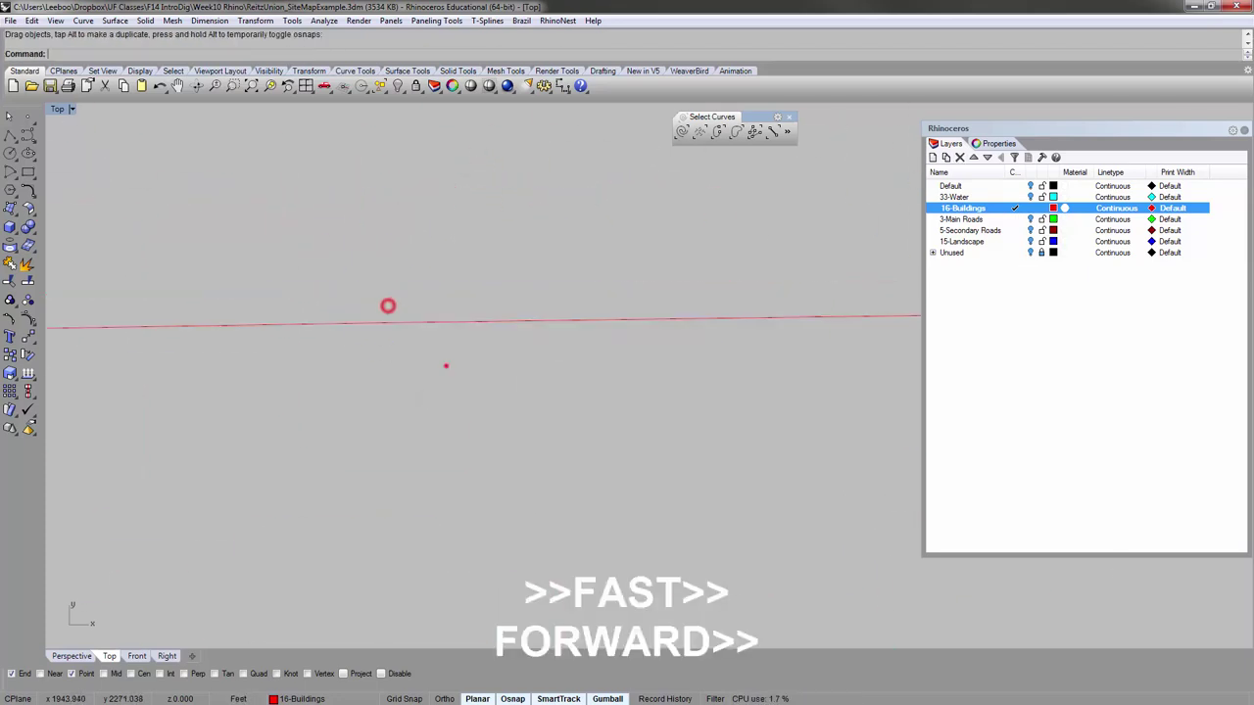
{"action": "left_click", "coordinate": [446, 365]}
{"action": "scroll", "coordinate": [447, 366], "scroll_direction": "down", "scroll_amount": 15}
{"action": "left_click", "coordinate": [389, 338]}
{"action": "left_click", "coordinate": [608, 319]}
{"action": "left_click", "coordinate": [540, 284]}
Select all open curves across the map to review which building outlines are still unclosed.
{"action": "scroll", "coordinate": [540, 284], "scroll_direction": "down", "scroll_amount": 15}
{"action": "left_click", "coordinate": [717, 129]}
{"action": "scroll", "coordinate": [687, 267], "scroll_direction": "down", "scroll_amount": 4}
{"action": "left_click", "coordinate": [577, 300]}
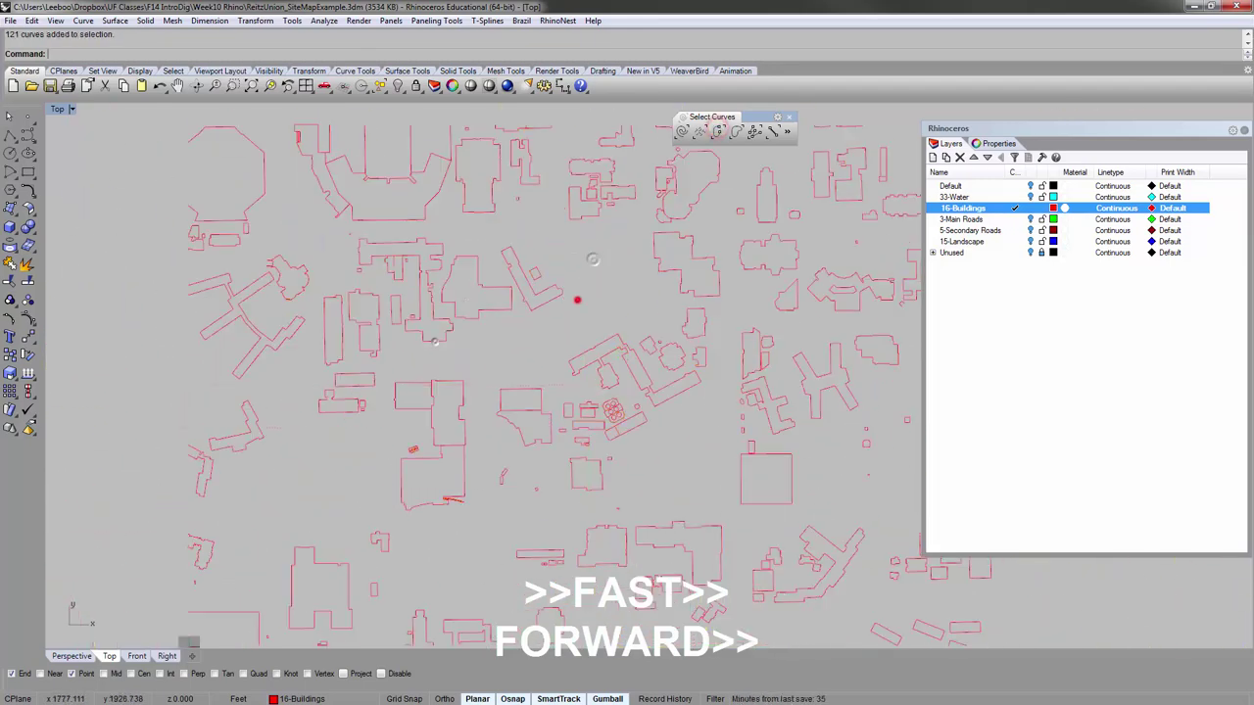
{"action": "left_click", "coordinate": [716, 130]}
Try trimming the corner of the small open rectangle inside the large building, and undo the trim.
{"action": "scroll", "coordinate": [402, 323], "scroll_direction": "up", "scroll_amount": 15}
{"action": "left_click", "coordinate": [401, 309]}
{"action": "left_click", "coordinate": [570, 216]}
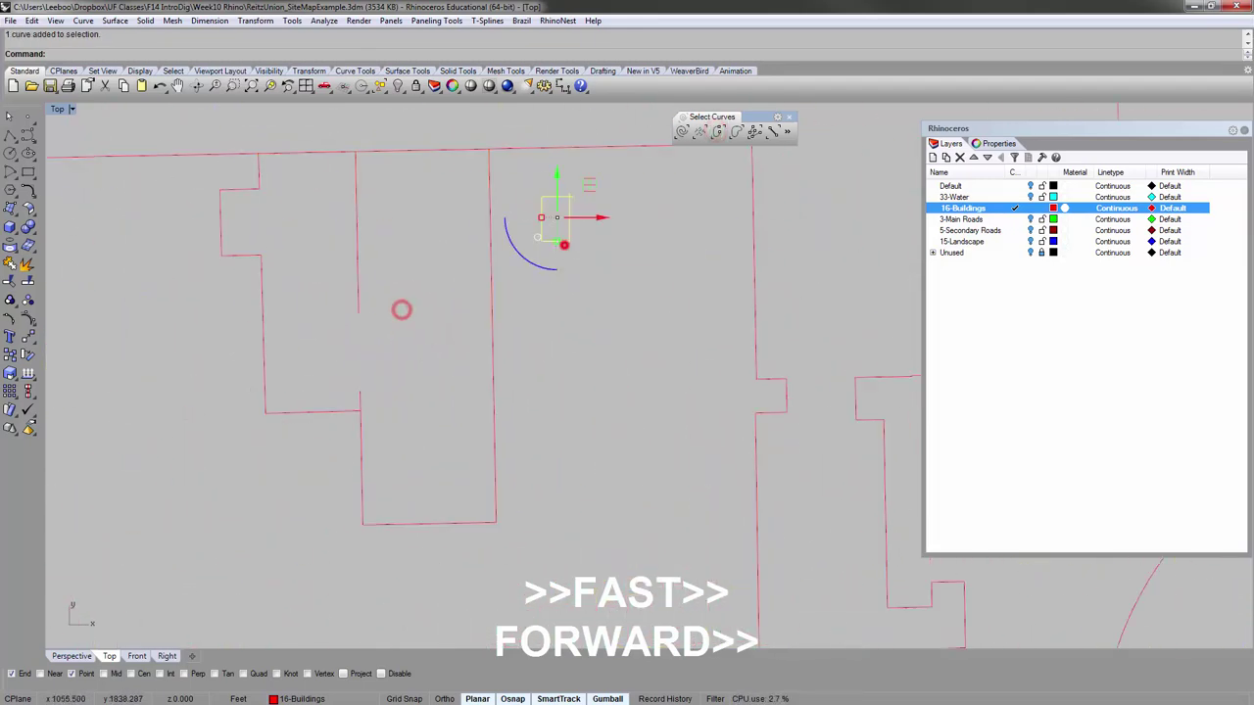
{"action": "scroll", "coordinate": [573, 197], "scroll_direction": "up", "scroll_amount": 8}
{"action": "key", "text": "Return"}
{"action": "left_click", "coordinate": [560, 183]}
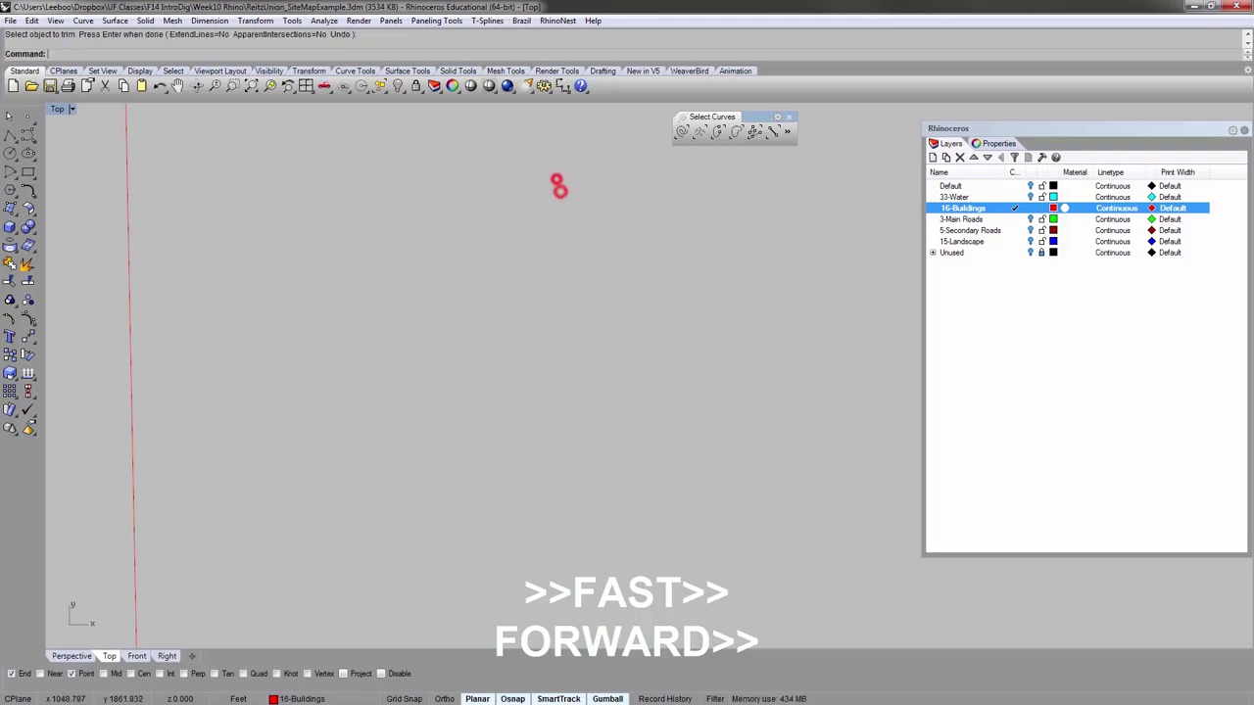
{"action": "key", "text": "ctrl+z"}
Trim the small rectangle's upper corner again and explode its outline.
{"action": "left_click", "coordinate": [556, 184]}
{"action": "left_click", "coordinate": [560, 201]}
{"action": "left_click", "coordinate": [567, 192]}
{"action": "right_click", "coordinate": [592, 222]}
{"action": "left_click", "coordinate": [562, 215]}
{"action": "left_click", "coordinate": [630, 229]}
{"action": "left_click", "coordinate": [556, 215]}
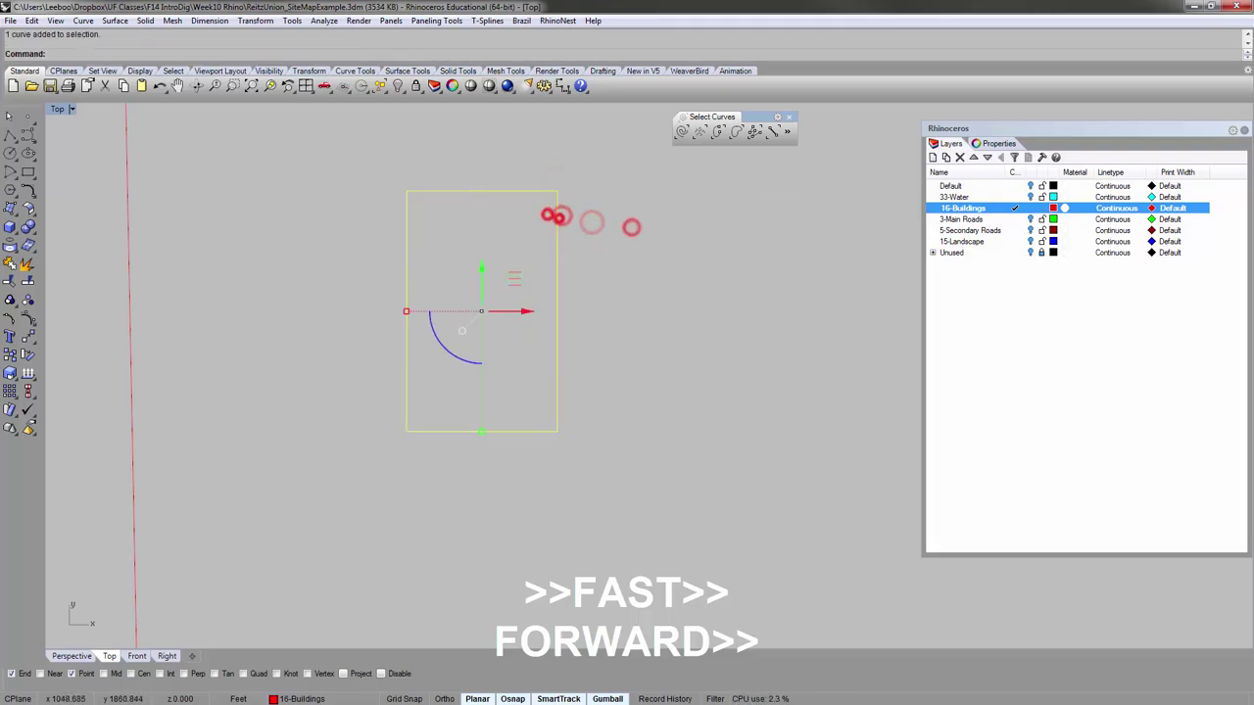
{"action": "left_click", "coordinate": [29, 262]}
{"action": "left_click", "coordinate": [381, 225]}
Delete the stray vertical line inside the stepped outline and trim the stub protruding above its inner corner.
{"action": "scroll", "coordinate": [676, 196], "scroll_direction": "down", "scroll_amount": 15}
{"action": "left_click", "coordinate": [495, 256]}
{"action": "key", "text": "Delete"}
{"action": "left_click", "coordinate": [471, 363]}
{"action": "right_click", "coordinate": [516, 347]}
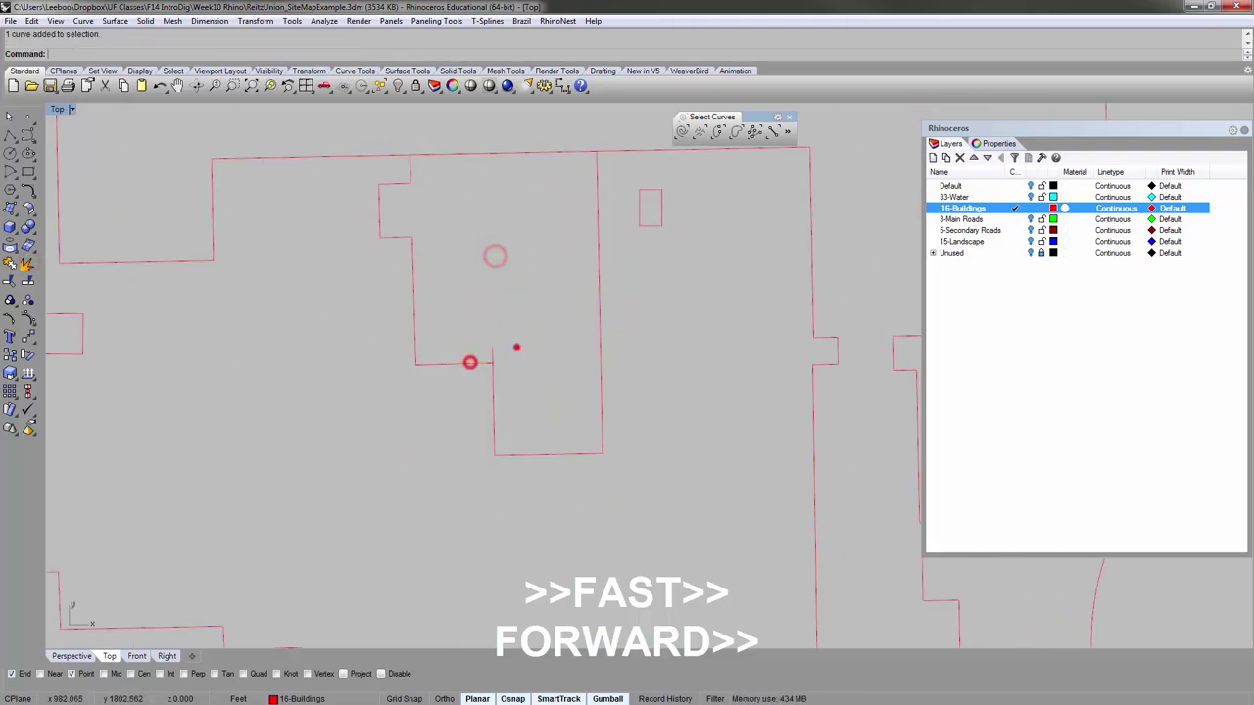
{"action": "left_click", "coordinate": [495, 350]}
{"action": "left_click", "coordinate": [481, 366]}
Close the stepped building outline with the close curve command.
{"action": "right_click_drag", "start_coordinate": [517, 198], "coordinate": [512, 235]}
{"action": "left_click", "coordinate": [592, 222]}
{"action": "type", "text": "Clo"}
{"action": "left_click", "coordinate": [110, 65]}
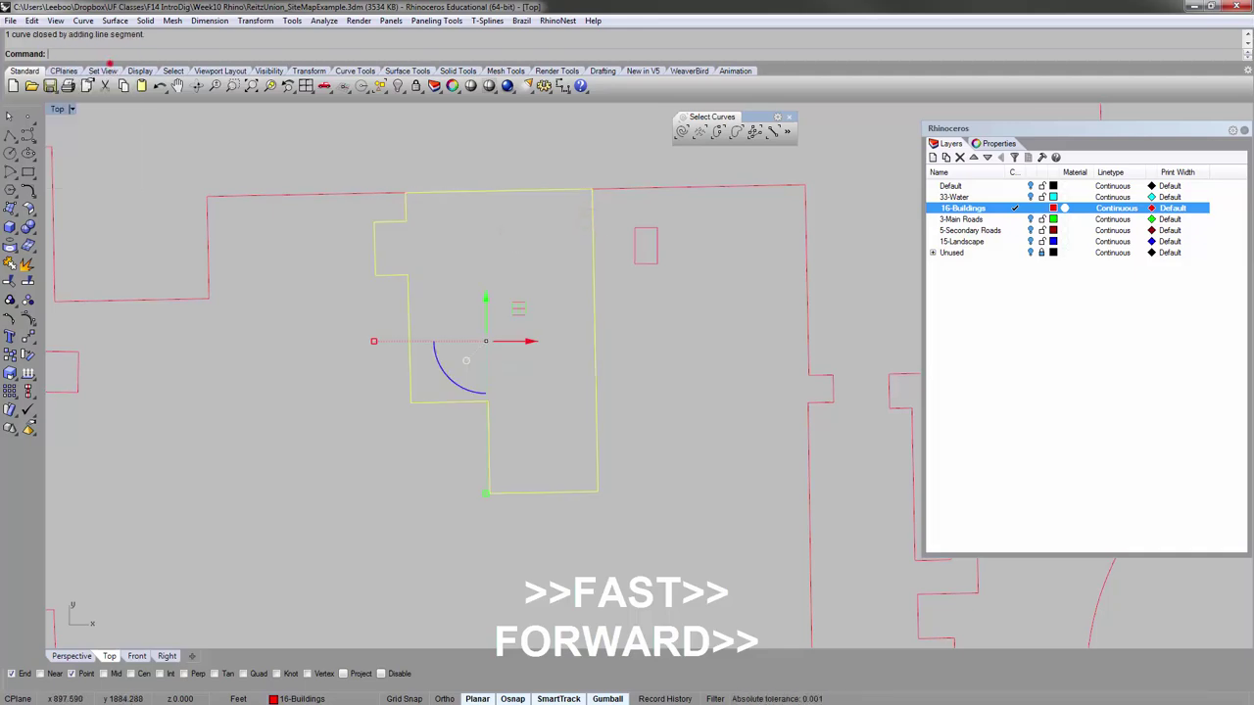
Check the neighbouring building outlines and select all remaining open curves on the map.
{"action": "scroll", "coordinate": [466, 293], "scroll_direction": "down", "scroll_amount": 12}
{"action": "left_click", "coordinate": [316, 264]}
{"action": "scroll", "coordinate": [392, 265], "scroll_direction": "up", "scroll_amount": 3}
{"action": "left_click", "coordinate": [391, 265]}
{"action": "left_click", "coordinate": [448, 308]}
{"action": "left_click", "coordinate": [441, 252]}
{"action": "left_click", "coordinate": [473, 319]}
{"action": "scroll", "coordinate": [565, 372], "scroll_direction": "down", "scroll_amount": 12}
{"action": "left_click", "coordinate": [719, 131]}
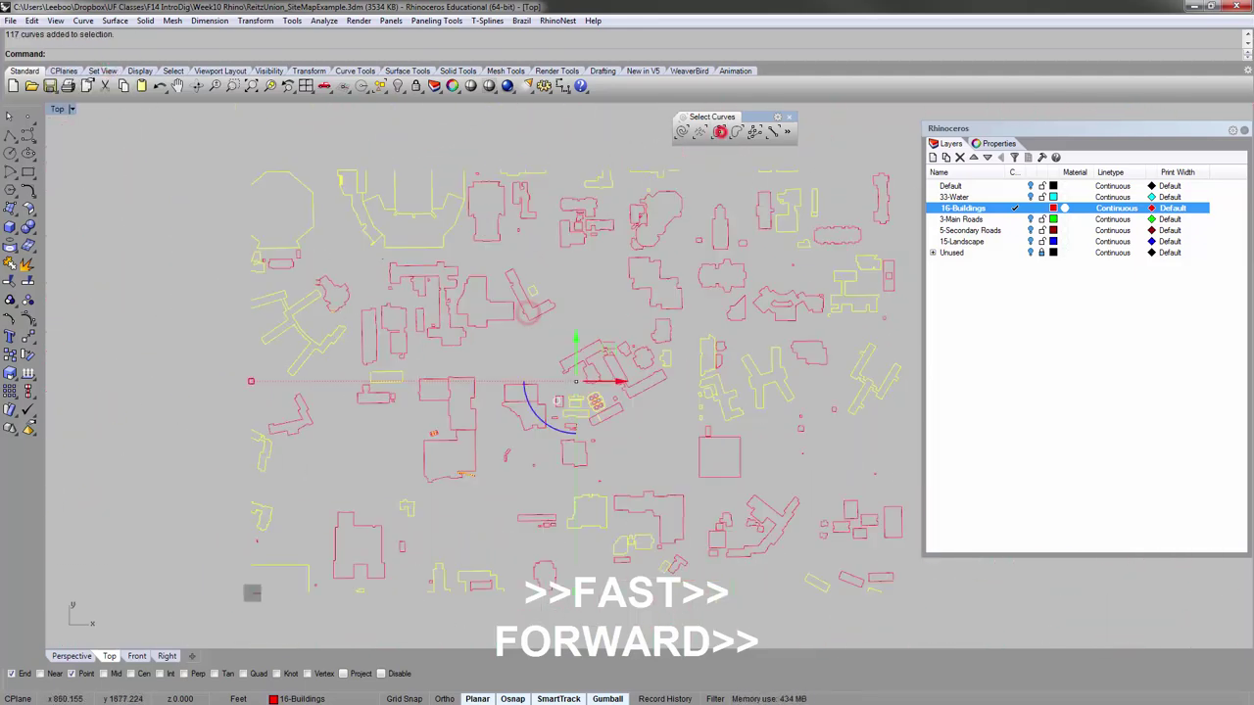
Explode the small tilted rectangular building outline into separate line segments.
{"action": "scroll", "coordinate": [490, 347], "scroll_direction": "up", "scroll_amount": 14}
{"action": "left_click", "coordinate": [481, 288]}
{"action": "left_click", "coordinate": [439, 313]}
{"action": "scroll", "coordinate": [421, 327], "scroll_direction": "up", "scroll_amount": 10}
{"action": "scroll", "coordinate": [461, 196], "scroll_direction": "up", "scroll_amount": 2}
{"action": "right_click_drag", "start_coordinate": [557, 431], "coordinate": [456, 349]}
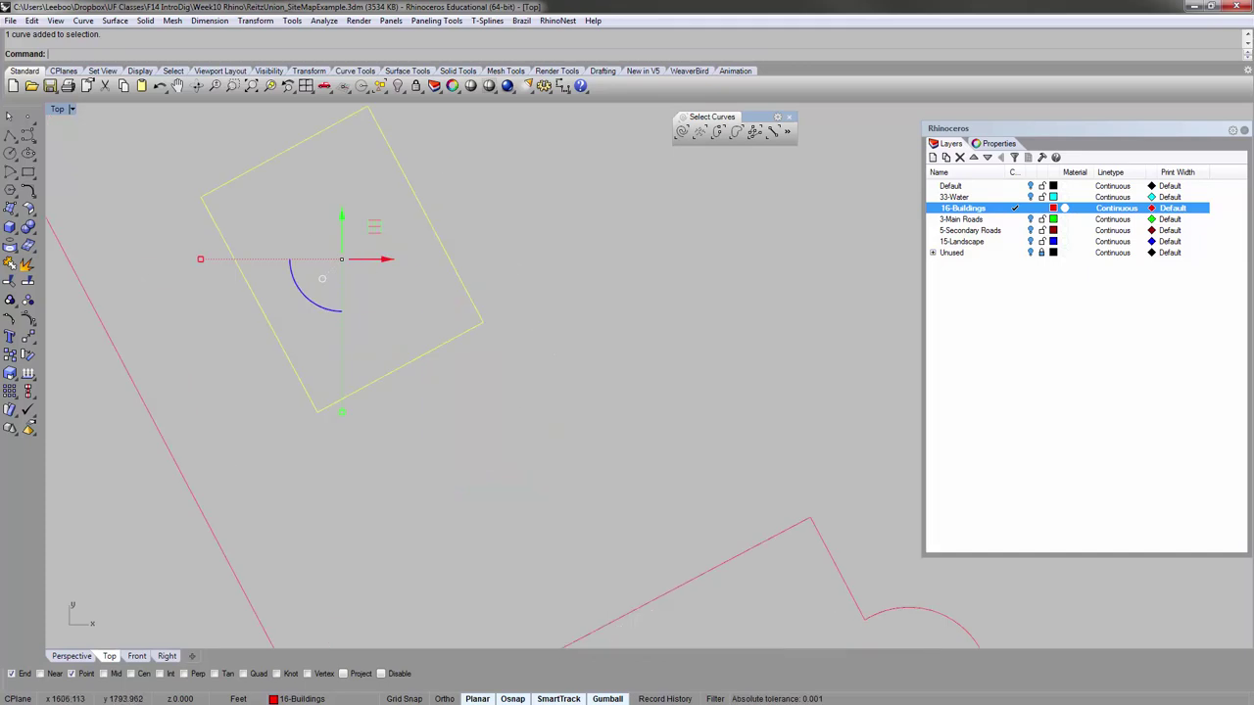
{"action": "right_click_drag", "start_coordinate": [485, 183], "coordinate": [532, 262]}
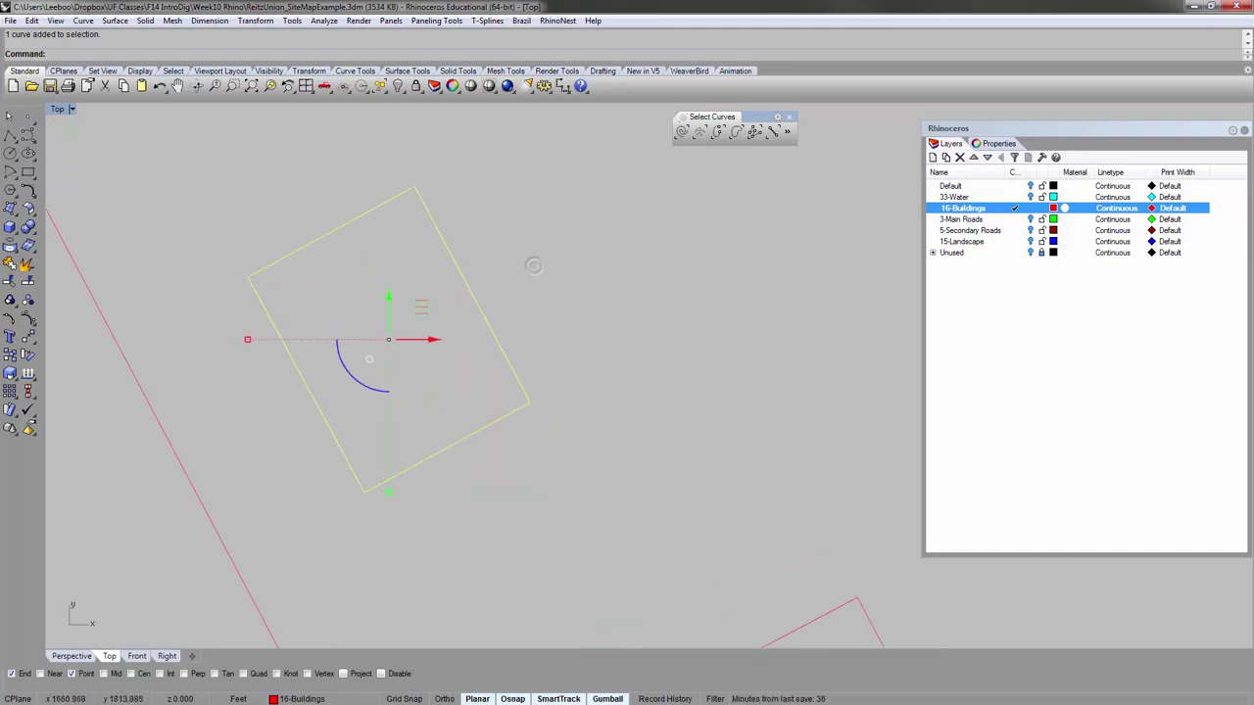
{"action": "scroll", "coordinate": [334, 263], "scroll_direction": "up", "scroll_amount": 4}
{"action": "left_click", "coordinate": [148, 244]}
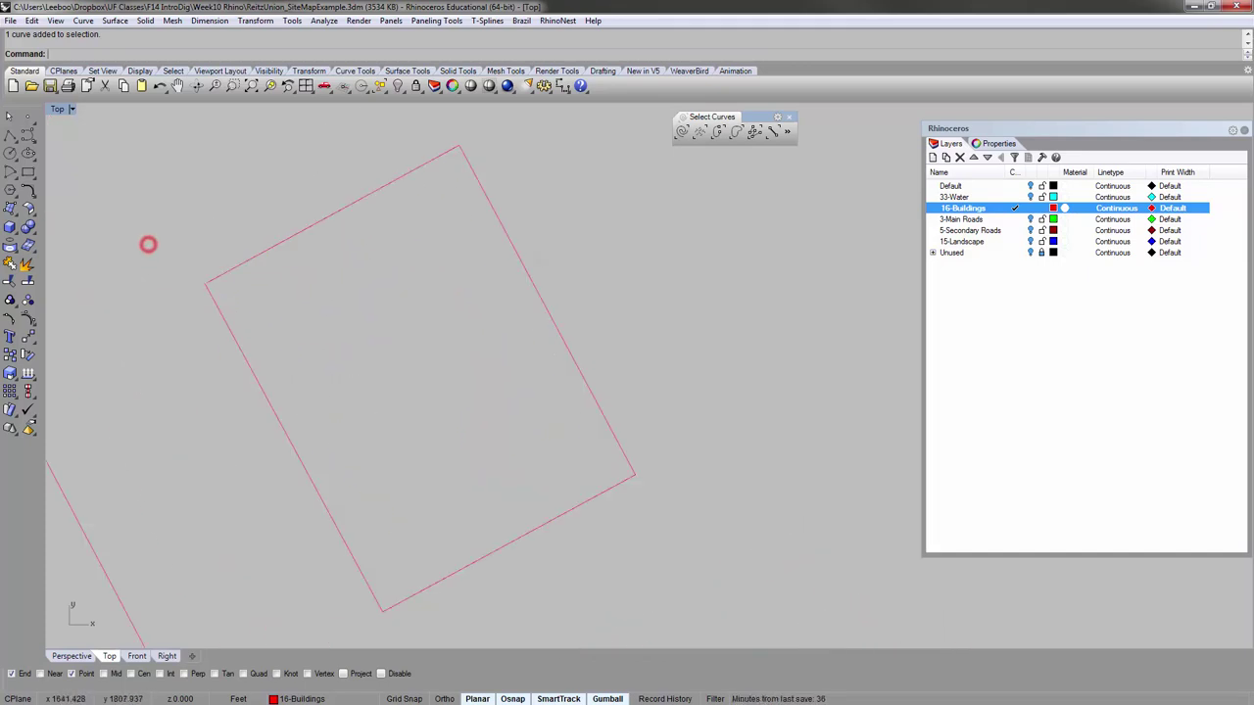
{"action": "left_click", "coordinate": [268, 252]}
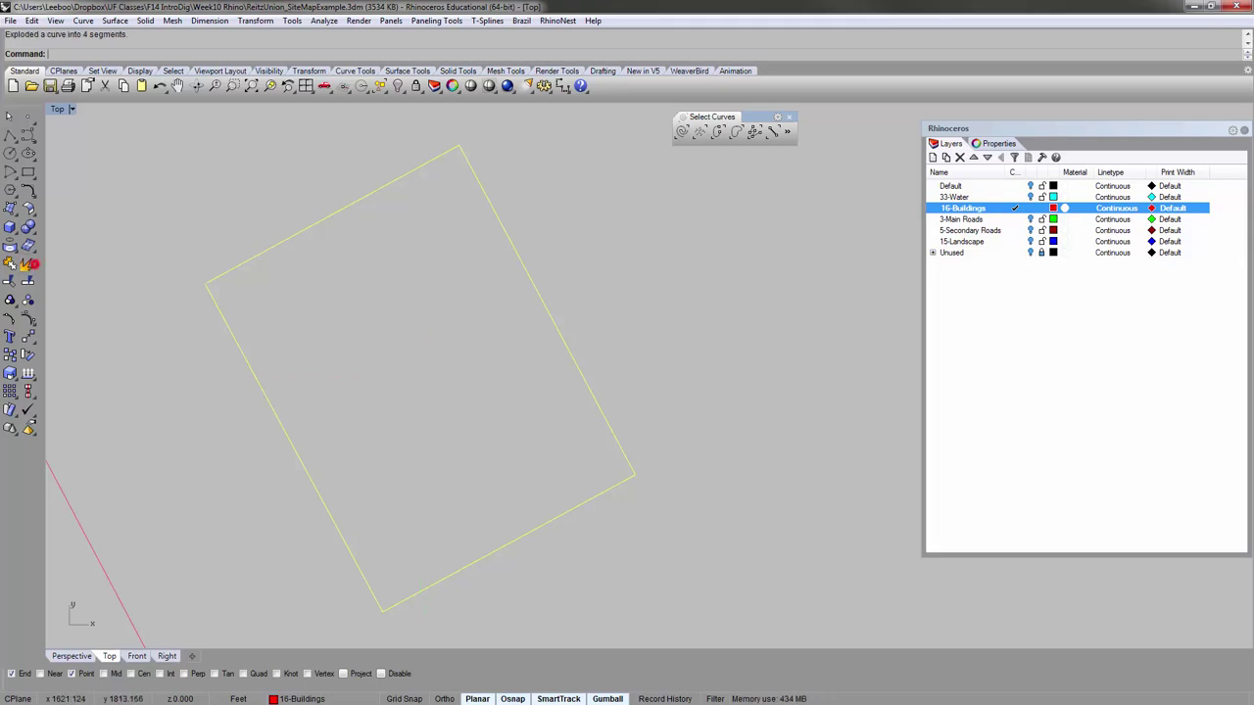
Examine the gap between the two segments at the left corner of the tilted rectangle.
{"action": "left_click", "coordinate": [252, 178]}
{"action": "scroll", "coordinate": [215, 283], "scroll_direction": "up", "scroll_amount": 8}
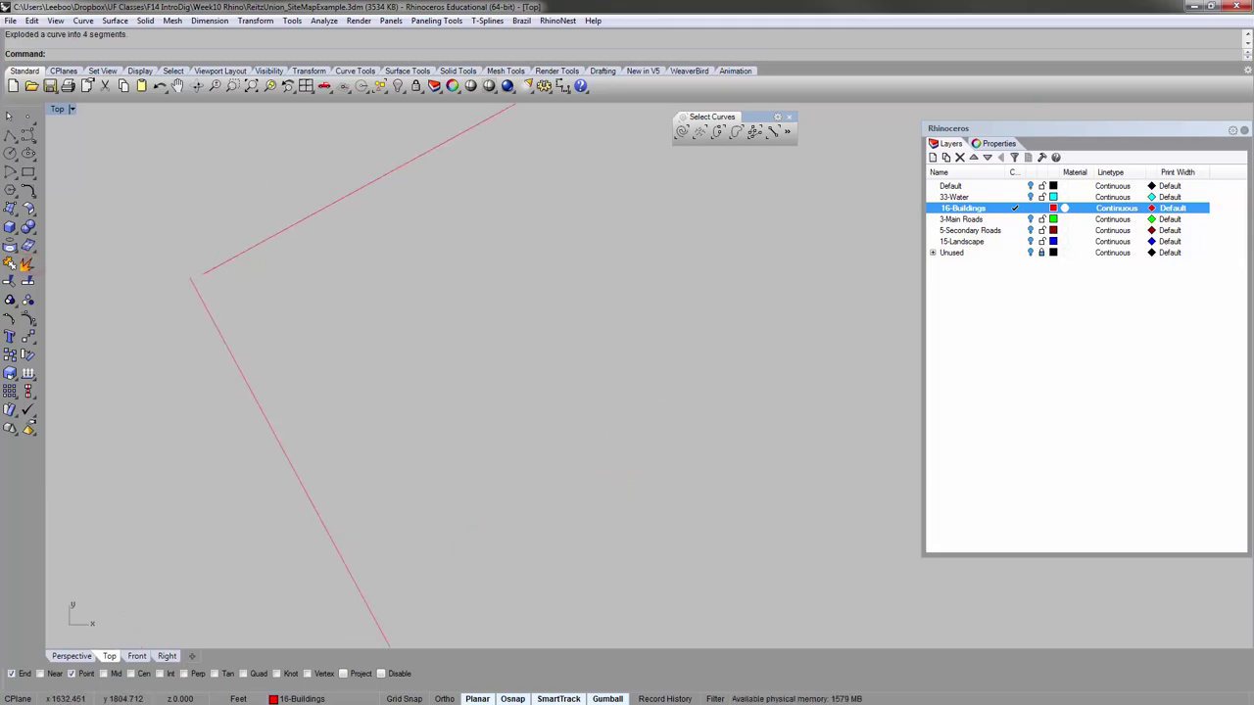
{"action": "scroll", "coordinate": [204, 273], "scroll_direction": "down", "scroll_amount": 12}
{"action": "right_click_drag", "start_coordinate": [321, 215], "coordinate": [362, 238]}
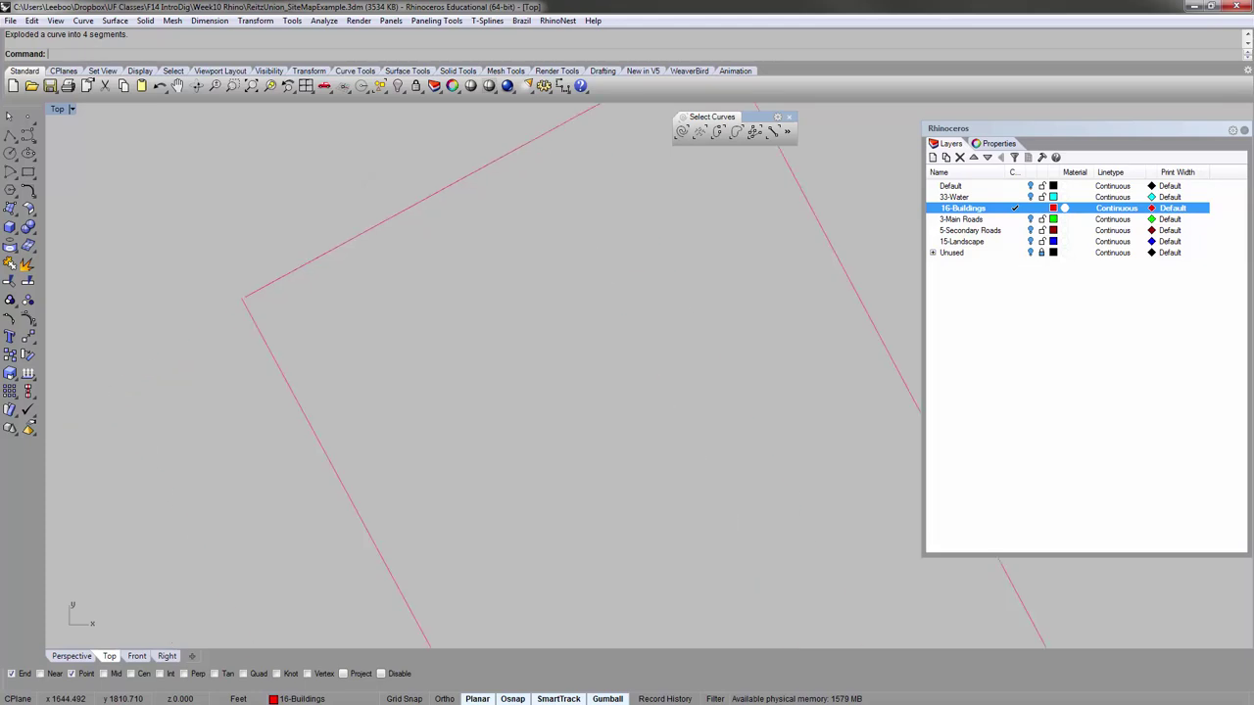
{"action": "scroll", "coordinate": [298, 290], "scroll_direction": "up", "scroll_amount": 8}
{"action": "right_click_drag", "start_coordinate": [160, 303], "coordinate": [189, 291]}
{"action": "scroll", "coordinate": [189, 291], "scroll_direction": "up", "scroll_amount": 11}
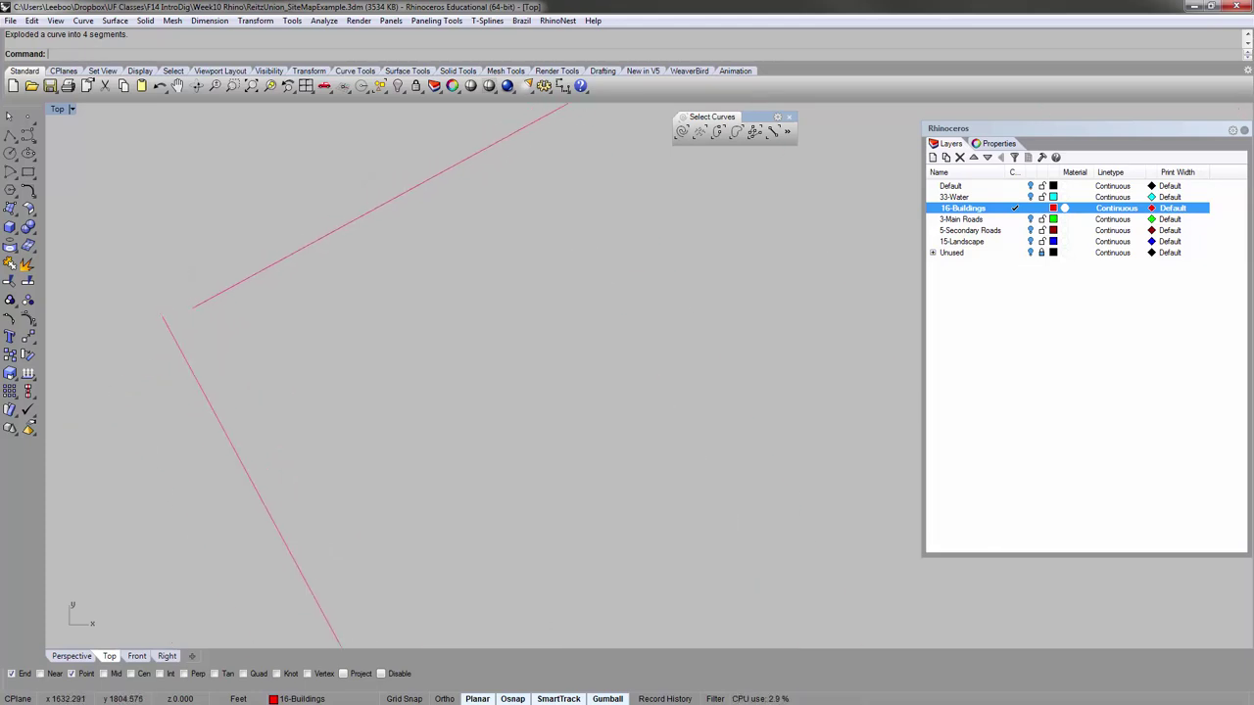
{"action": "key", "text": "Return"}
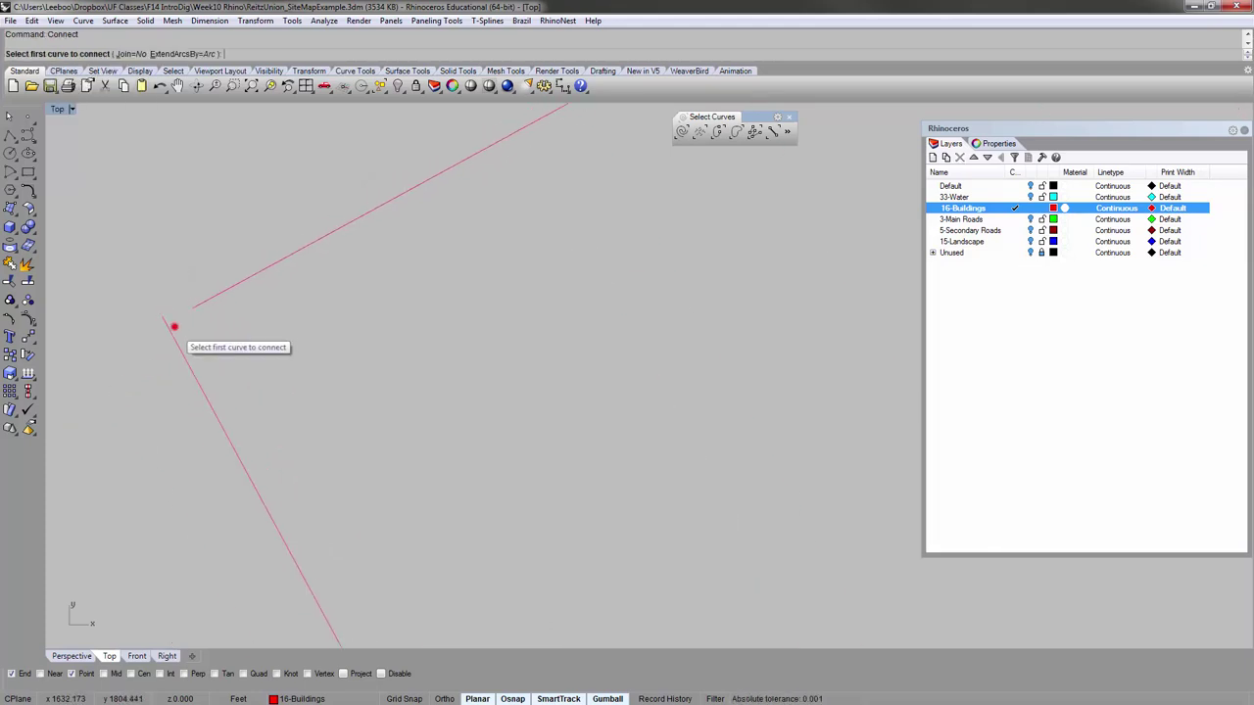
{"action": "left_click", "coordinate": [169, 330]}
{"action": "left_click", "coordinate": [197, 306]}
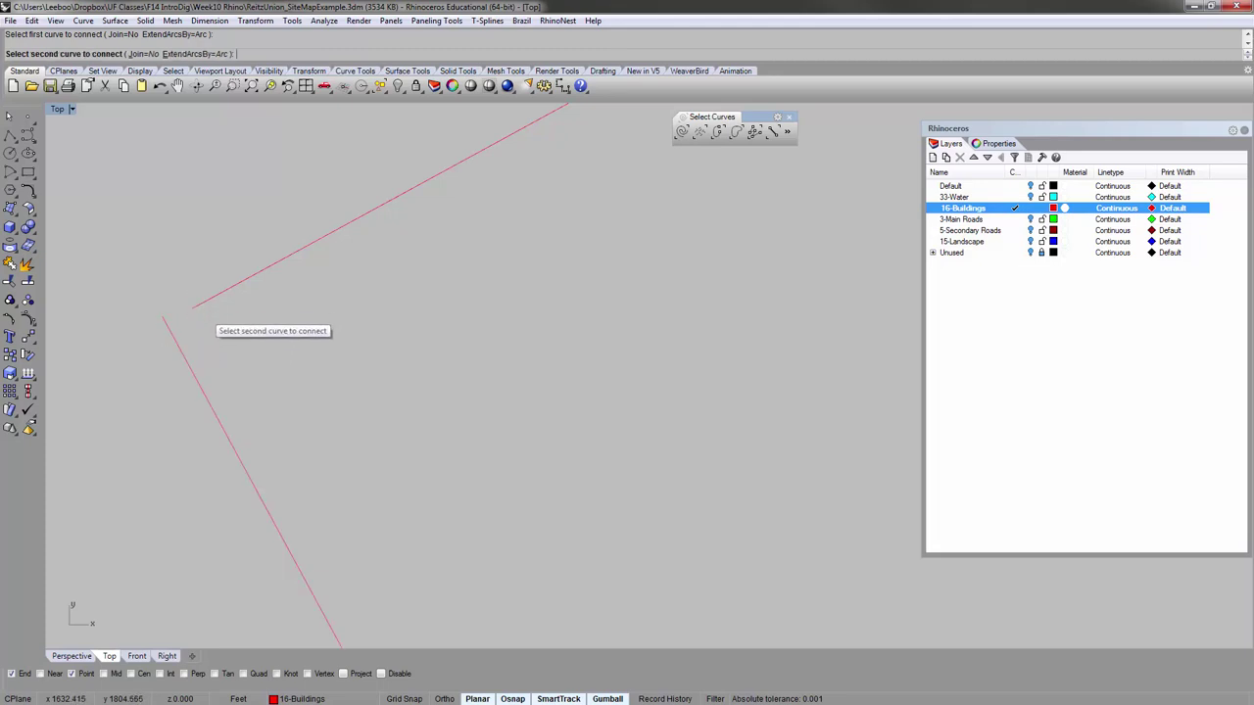
{"action": "key", "text": "Escape"}
Connect the two segments at the tilted rectangle's left corner so they meet.
{"action": "key", "text": "Return"}
{"action": "left_click", "coordinate": [199, 305]}
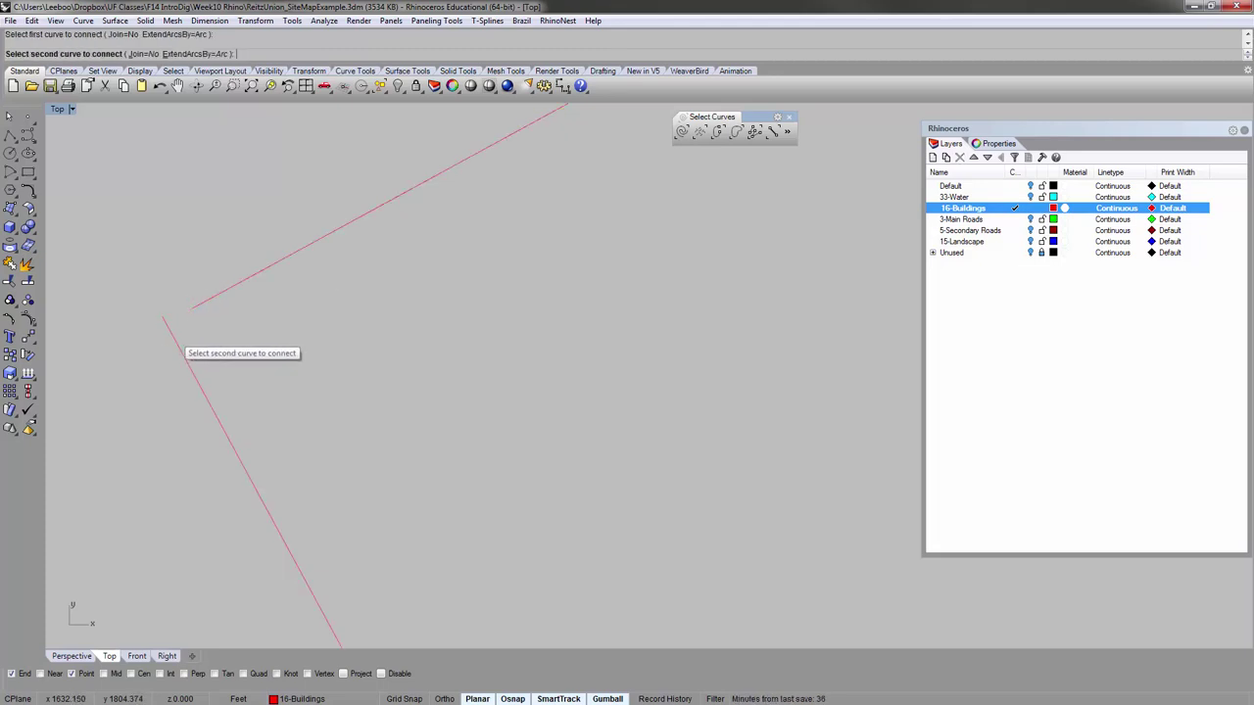
{"action": "left_click", "coordinate": [172, 333]}
{"action": "scroll", "coordinate": [160, 290], "scroll_direction": "down", "scroll_amount": 5}
{"action": "left_click", "coordinate": [193, 283]}
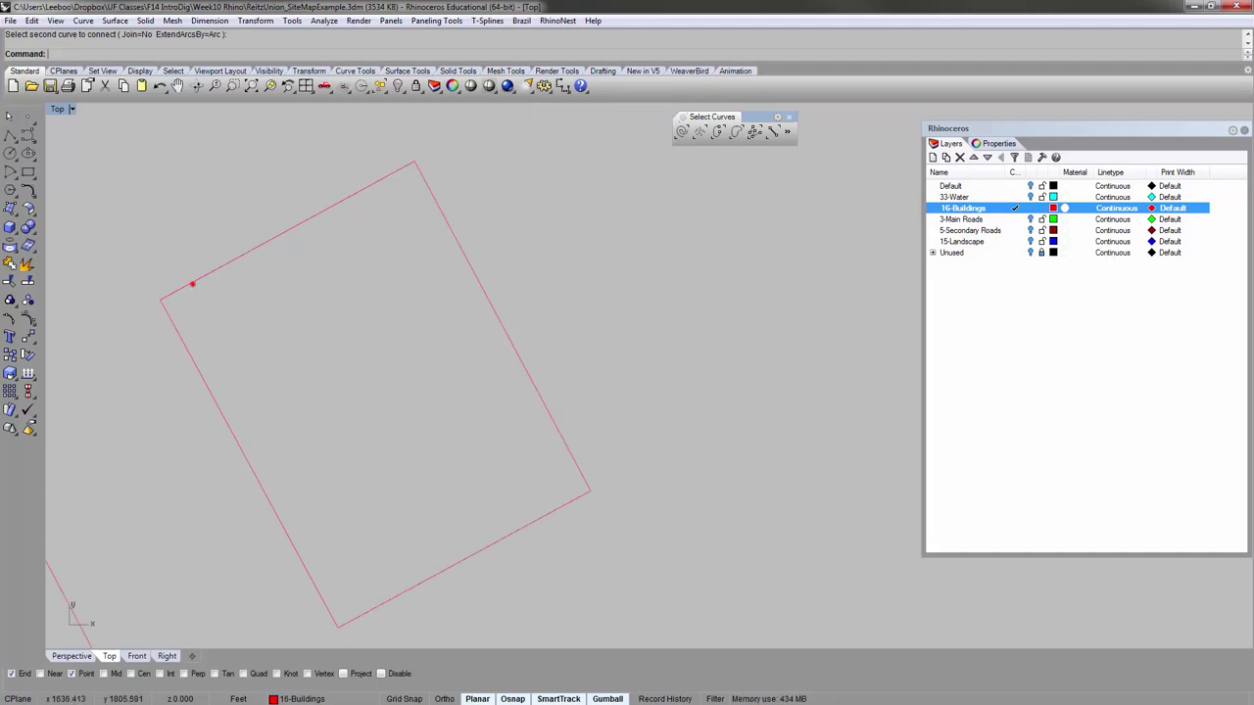
Join the four segments of the small tilted rectangle into one closed building outline.
{"action": "left_click", "coordinate": [177, 330]}
{"action": "scroll", "coordinate": [186, 329], "scroll_direction": "down", "scroll_amount": 6}
{"action": "left_click_drag", "start_coordinate": [424, 483], "coordinate": [425, 483]}
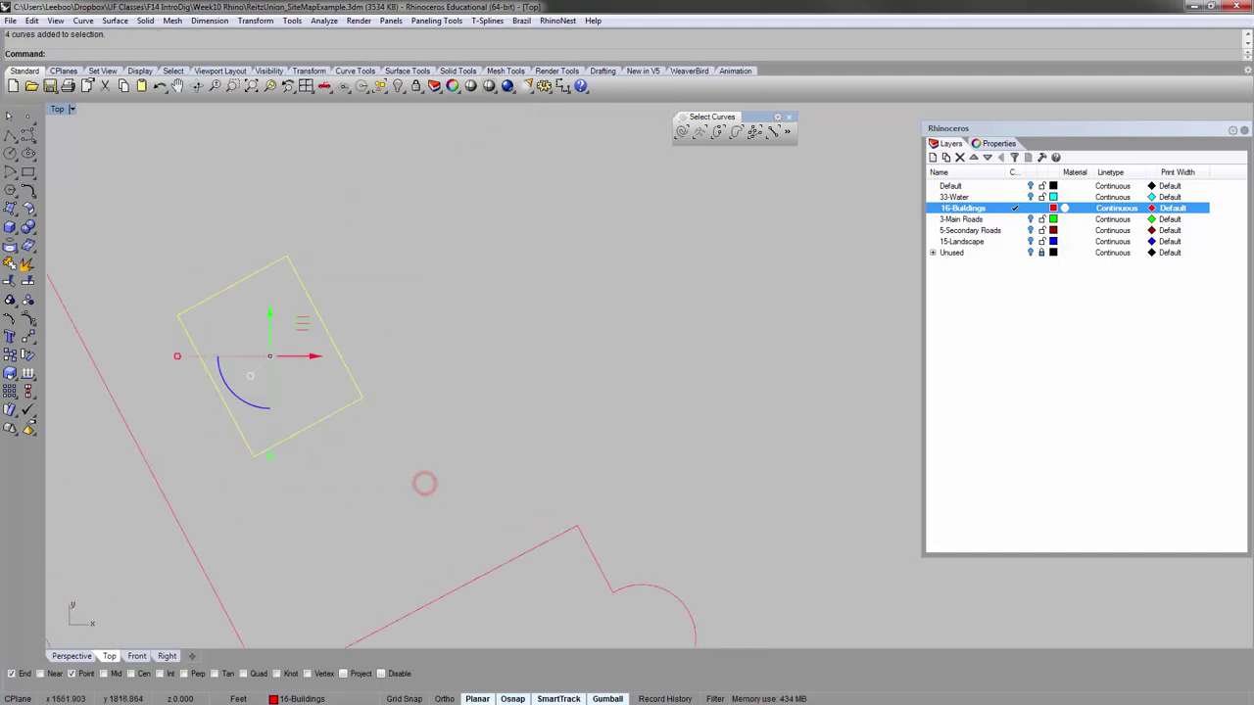
{"action": "key", "text": "Escape"}
{"action": "scroll", "coordinate": [316, 293], "scroll_direction": "down", "scroll_amount": 2}
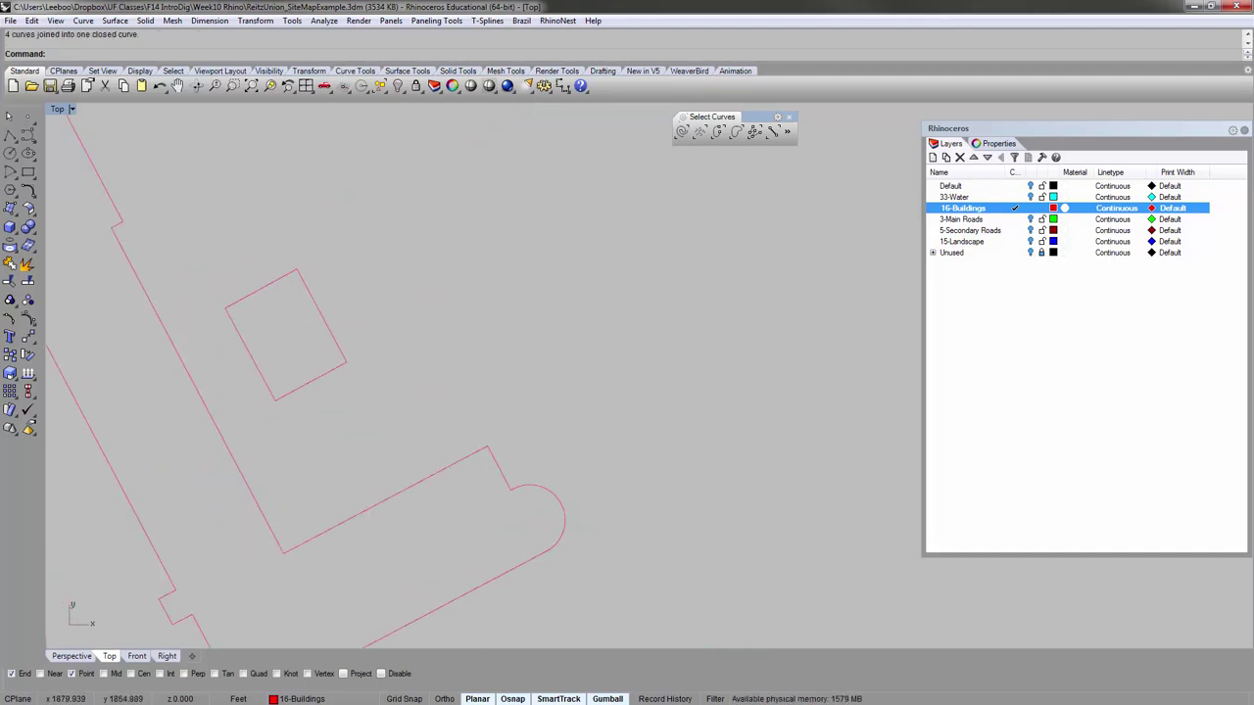
Select all open curves on the map and turn on the 3-Main Roads layer.
{"action": "scroll", "coordinate": [322, 301], "scroll_direction": "down", "scroll_amount": 10}
{"action": "left_click", "coordinate": [720, 132]}
{"action": "scroll", "coordinate": [324, 309], "scroll_direction": "up", "scroll_amount": 2}
{"action": "left_click", "coordinate": [1030, 219]}
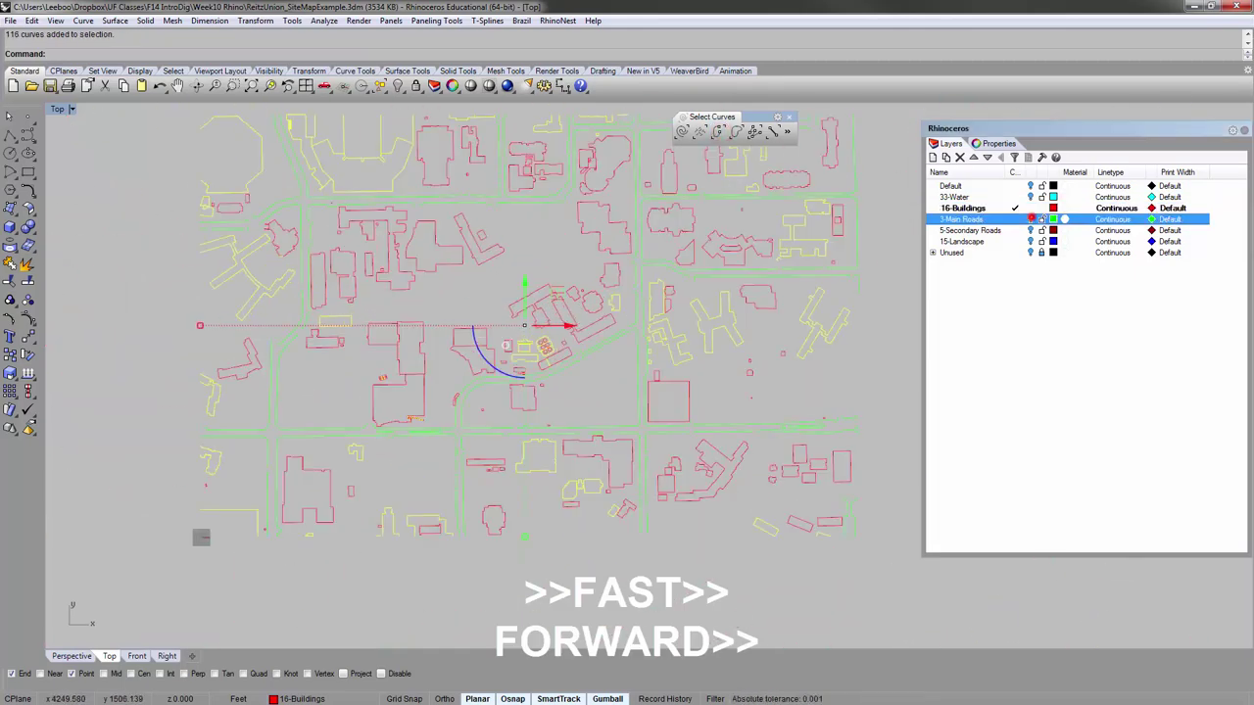
Move the lower piece of the long rectangular building's left edge so its end meets the upper piece.
{"action": "scroll", "coordinate": [340, 315], "scroll_direction": "up", "scroll_amount": 15}
{"action": "left_click", "coordinate": [350, 342]}
{"action": "left_click", "coordinate": [269, 327]}
{"action": "scroll", "coordinate": [204, 382], "scroll_direction": "up", "scroll_amount": 15}
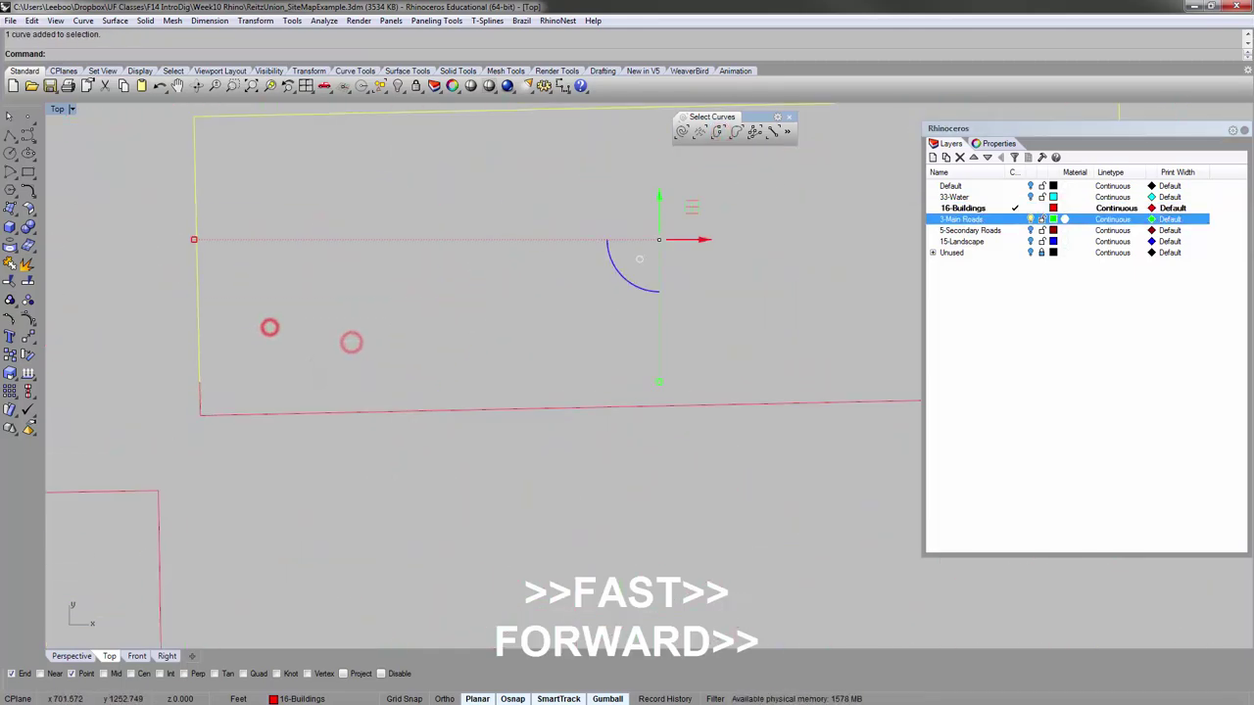
{"action": "left_click", "coordinate": [210, 325]}
{"action": "scroll", "coordinate": [209, 325], "scroll_direction": "up", "scroll_amount": 6}
{"action": "left_click_drag", "start_coordinate": [235, 203], "coordinate": [224, 196]}
{"action": "scroll", "coordinate": [224, 196], "scroll_direction": "down", "scroll_amount": 10}
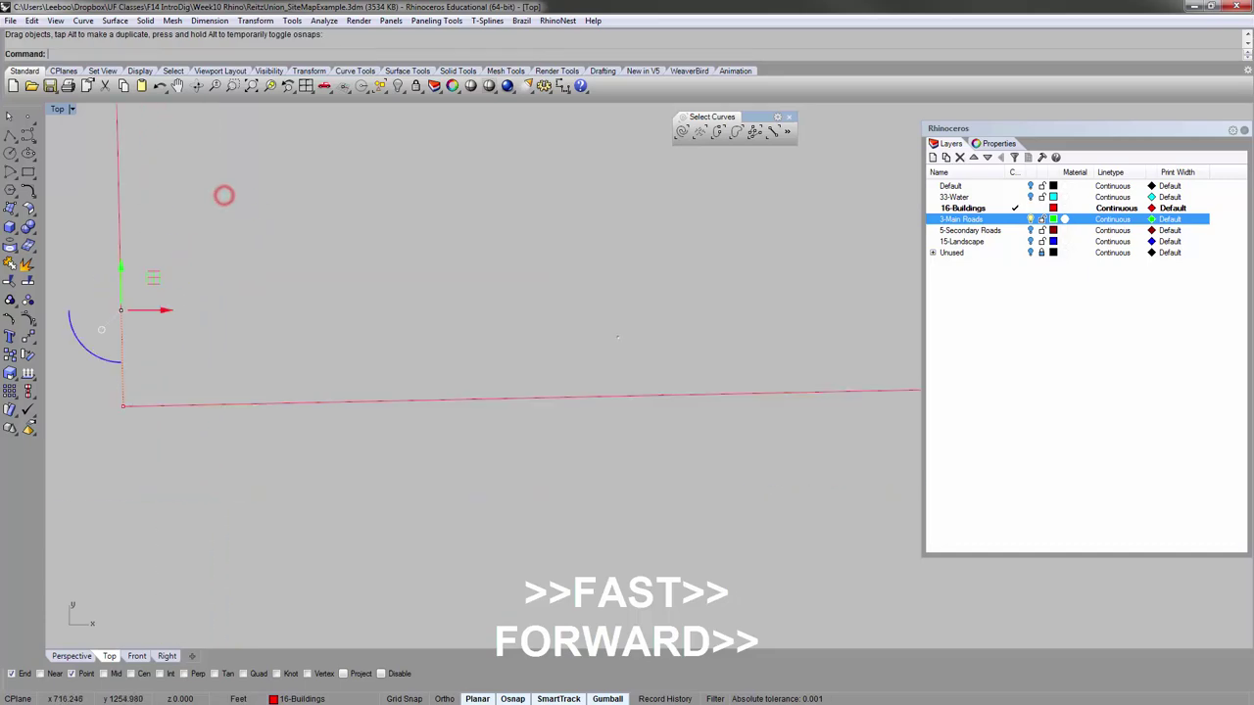
Align the outline pieces along the right edge of the same rectangular building and join them.
{"action": "right_click_drag", "start_coordinate": [617, 336], "coordinate": [216, 318]}
{"action": "scroll", "coordinate": [723, 355], "scroll_direction": "up", "scroll_amount": 15}
{"action": "scroll", "coordinate": [617, 186], "scroll_direction": "up", "scroll_amount": 3}
{"action": "left_click", "coordinate": [607, 187]}
{"action": "left_click", "coordinate": [651, 221]}
{"action": "scroll", "coordinate": [627, 184], "scroll_direction": "up", "scroll_amount": 10}
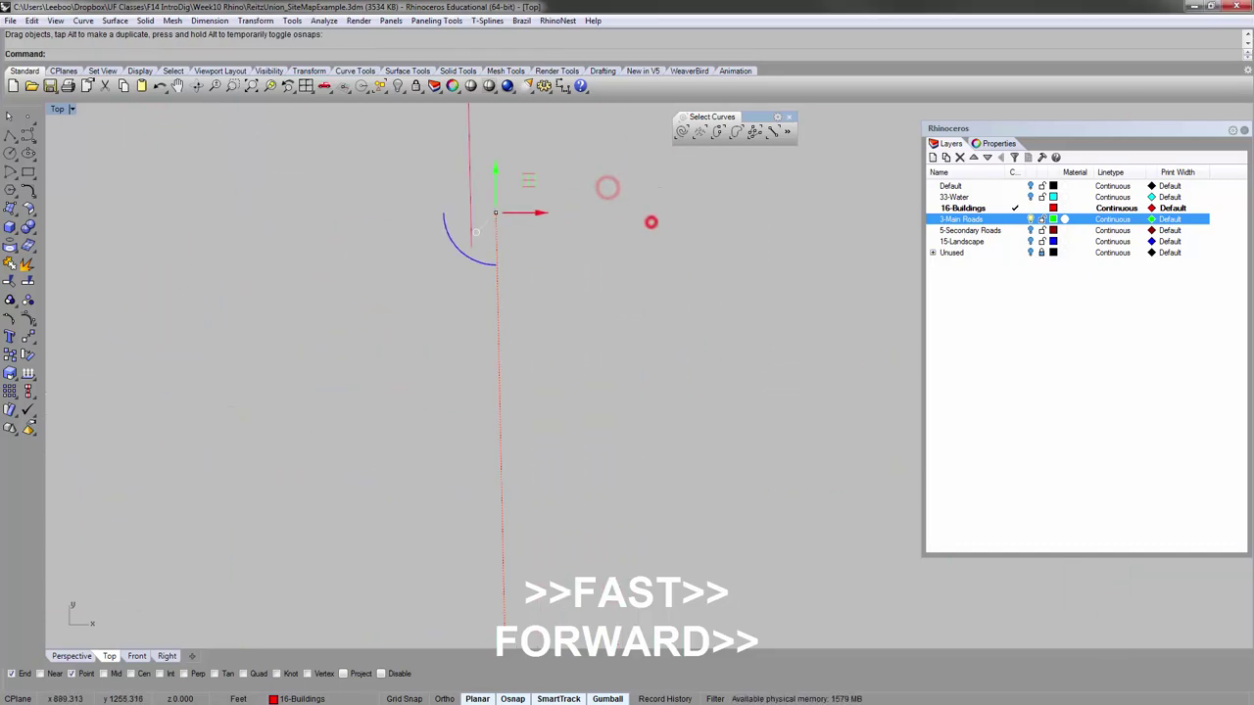
{"action": "scroll", "coordinate": [486, 215], "scroll_direction": "up", "scroll_amount": 5}
{"action": "left_click_drag", "start_coordinate": [507, 210], "coordinate": [451, 292]}
{"action": "left_click_drag", "start_coordinate": [568, 361], "coordinate": [460, 323]}
{"action": "key", "text": "ctrl+j"}
{"action": "scroll", "coordinate": [490, 313], "scroll_direction": "down", "scroll_amount": 15}
{"action": "left_click", "coordinate": [434, 299]}
{"action": "scroll", "coordinate": [434, 300], "scroll_direction": "down", "scroll_amount": 10}
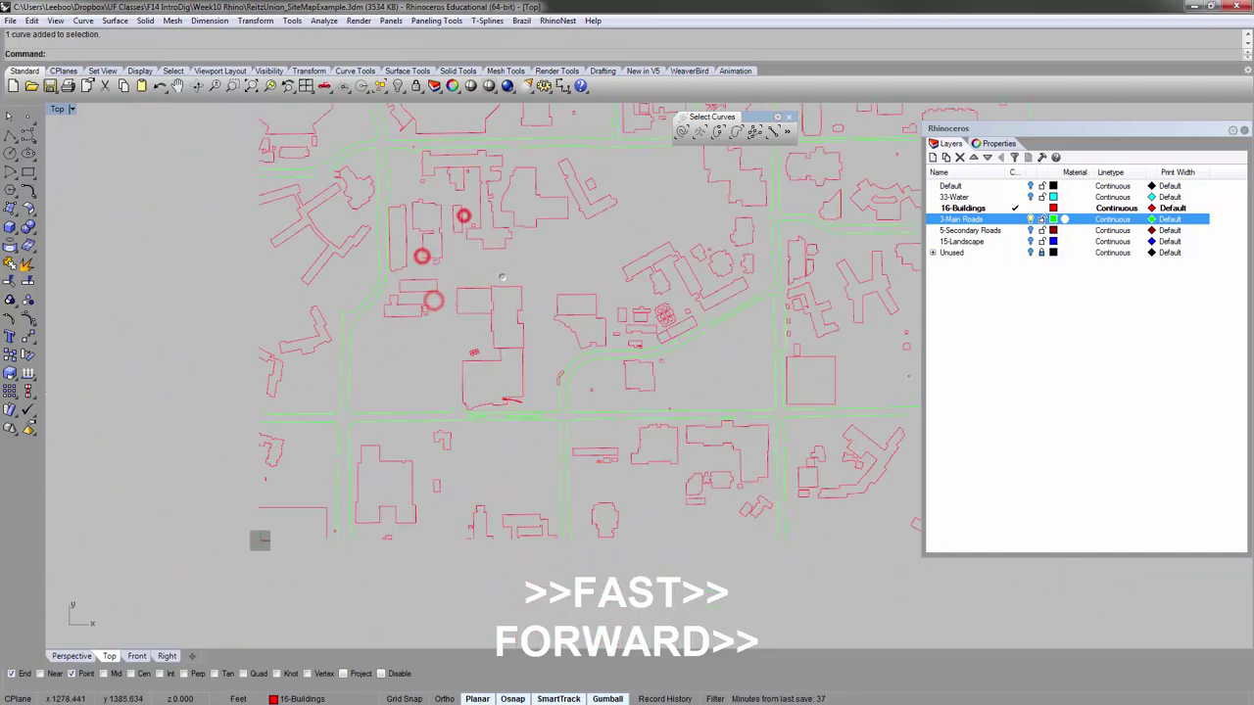
Select the remaining open curves and locate the small notched building outline beside the main road.
{"action": "right_click_drag", "start_coordinate": [534, 263], "coordinate": [395, 293]}
{"action": "left_click", "coordinate": [716, 127]}
{"action": "left_click", "coordinate": [535, 218]}
{"action": "left_click", "coordinate": [713, 132]}
{"action": "left_click", "coordinate": [616, 291]}
{"action": "scroll", "coordinate": [616, 291], "scroll_direction": "up", "scroll_amount": 15}
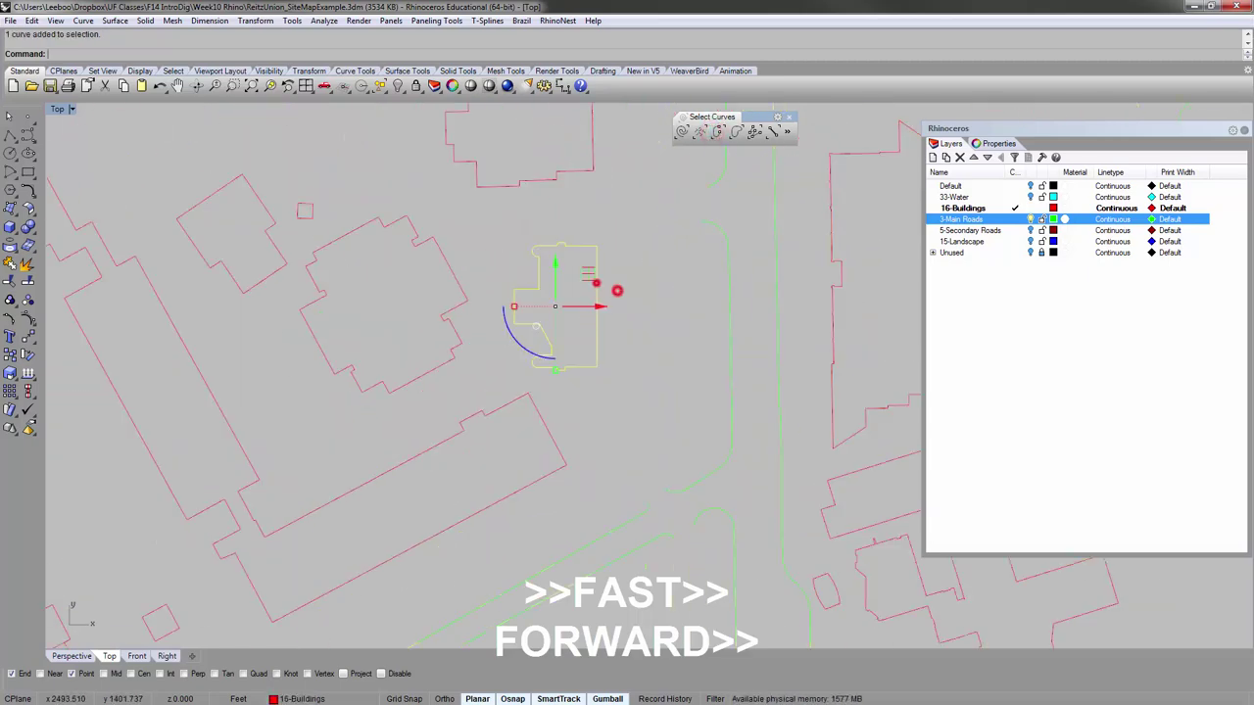
Close the open outline of the small notched building with the rounded bay beside the main road.
{"action": "left_click", "coordinate": [597, 283]}
{"action": "scroll", "coordinate": [597, 283], "scroll_direction": "up", "scroll_amount": 15}
{"action": "right_click_drag", "start_coordinate": [672, 359], "coordinate": [558, 165]}
{"action": "scroll", "coordinate": [430, 466], "scroll_direction": "up", "scroll_amount": 4}
{"action": "left_click", "coordinate": [428, 468]}
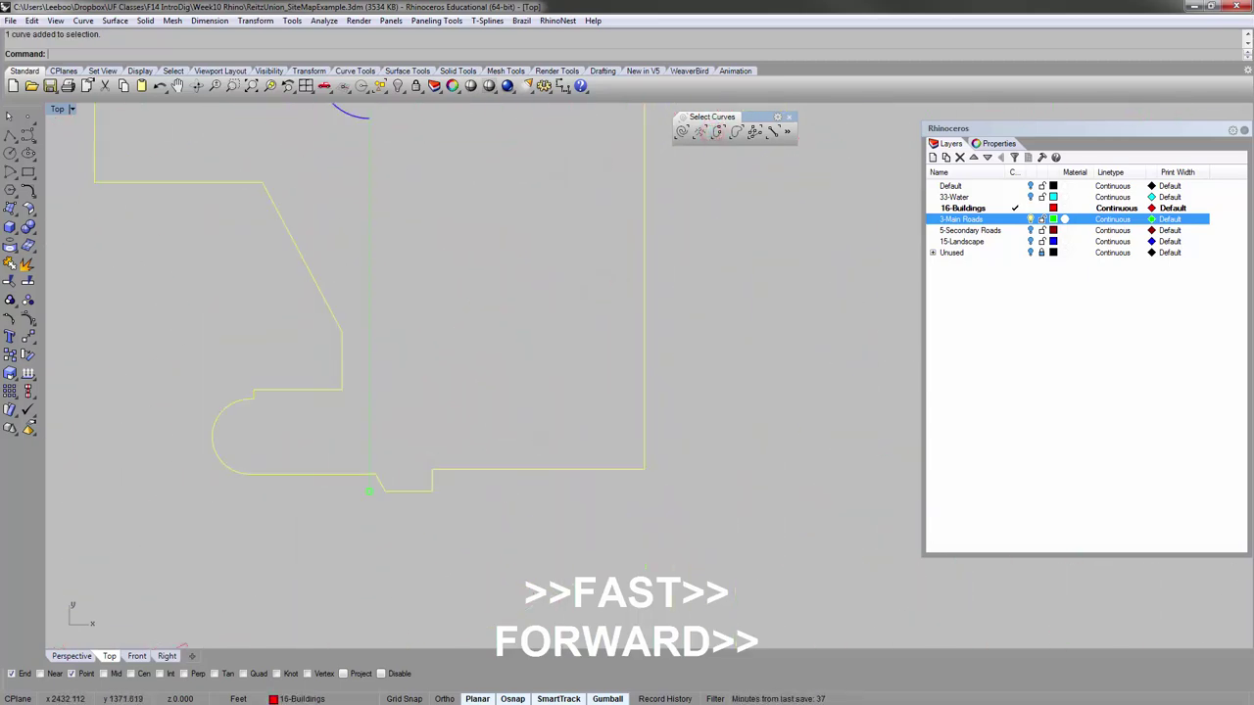
{"action": "type", "text": "cl"}
{"action": "left_click", "coordinate": [89, 101]}
{"action": "left_click", "coordinate": [361, 307]}
{"action": "scroll", "coordinate": [362, 308], "scroll_direction": "down", "scroll_amount": 7}
{"action": "left_click", "coordinate": [381, 345]}
{"action": "scroll", "coordinate": [382, 345], "scroll_direction": "down", "scroll_amount": 12}
{"action": "left_click", "coordinate": [348, 351]}
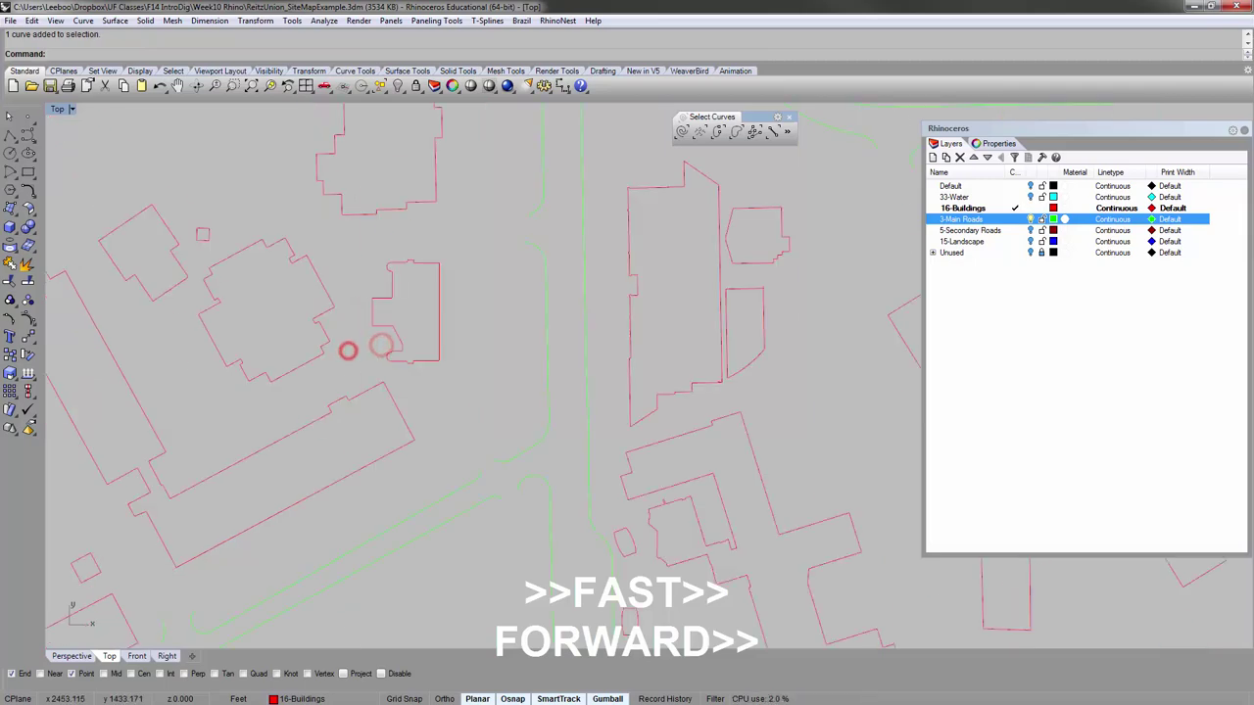
Check for open curves again and close the long rectangular building outline with CloseCrv.
{"action": "left_click", "coordinate": [718, 133]}
{"action": "right_click_drag", "start_coordinate": [348, 351], "coordinate": [687, 457]}
{"action": "scroll", "coordinate": [414, 270], "scroll_direction": "down", "scroll_amount": 10}
{"action": "scroll", "coordinate": [316, 215], "scroll_direction": "up", "scroll_amount": 15}
{"action": "left_click", "coordinate": [286, 353]}
{"action": "left_click", "coordinate": [276, 315]}
{"action": "scroll", "coordinate": [482, 401], "scroll_direction": "up", "scroll_amount": 6}
{"action": "scroll", "coordinate": [482, 401], "scroll_direction": "down", "scroll_amount": 4}
{"action": "scroll", "coordinate": [598, 335], "scroll_direction": "down", "scroll_amount": 6}
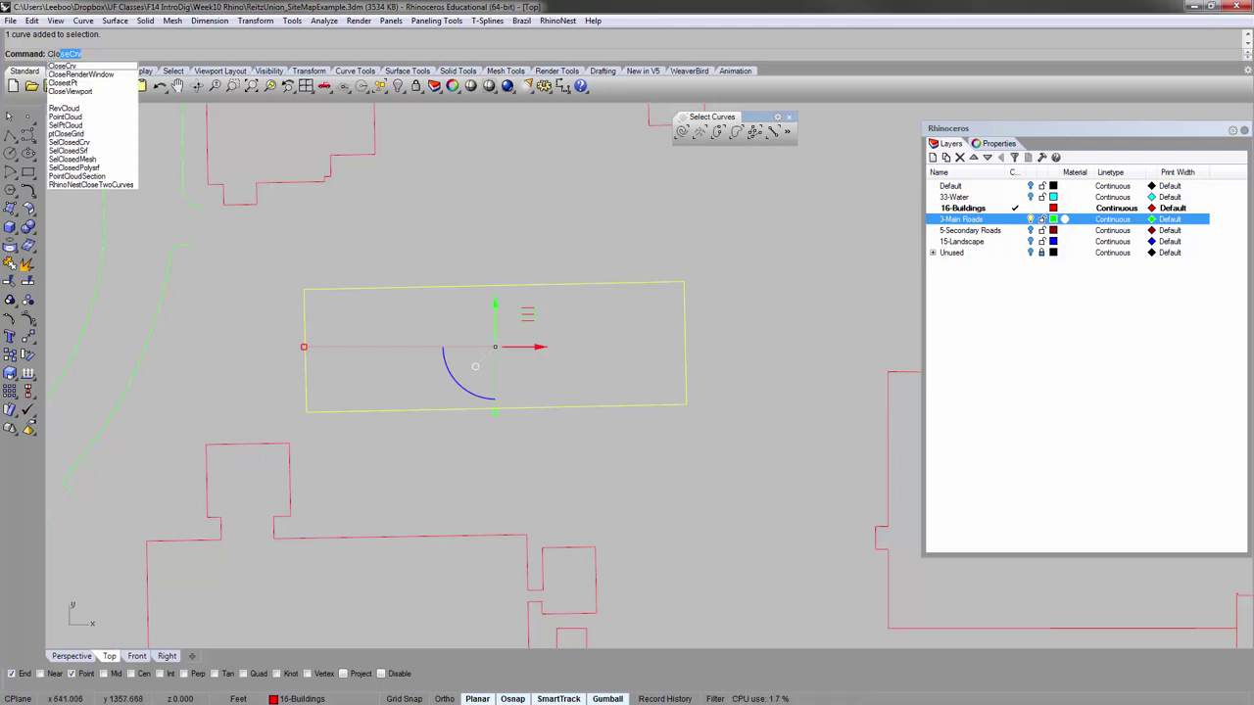
{"action": "key", "text": "Return"}
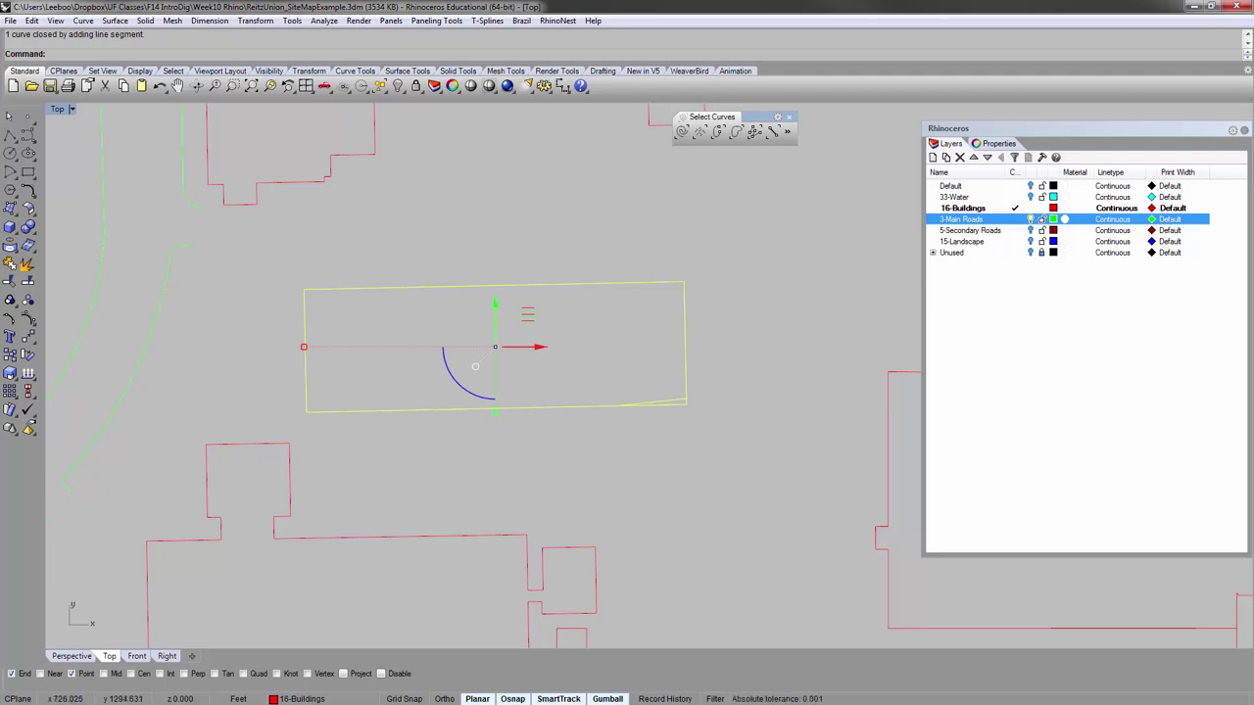
Examine the rectangular outline's corner and check the neighbouring building outlines above it.
{"action": "left_click", "coordinate": [355, 323]}
{"action": "scroll", "coordinate": [292, 288], "scroll_direction": "up", "scroll_amount": 11}
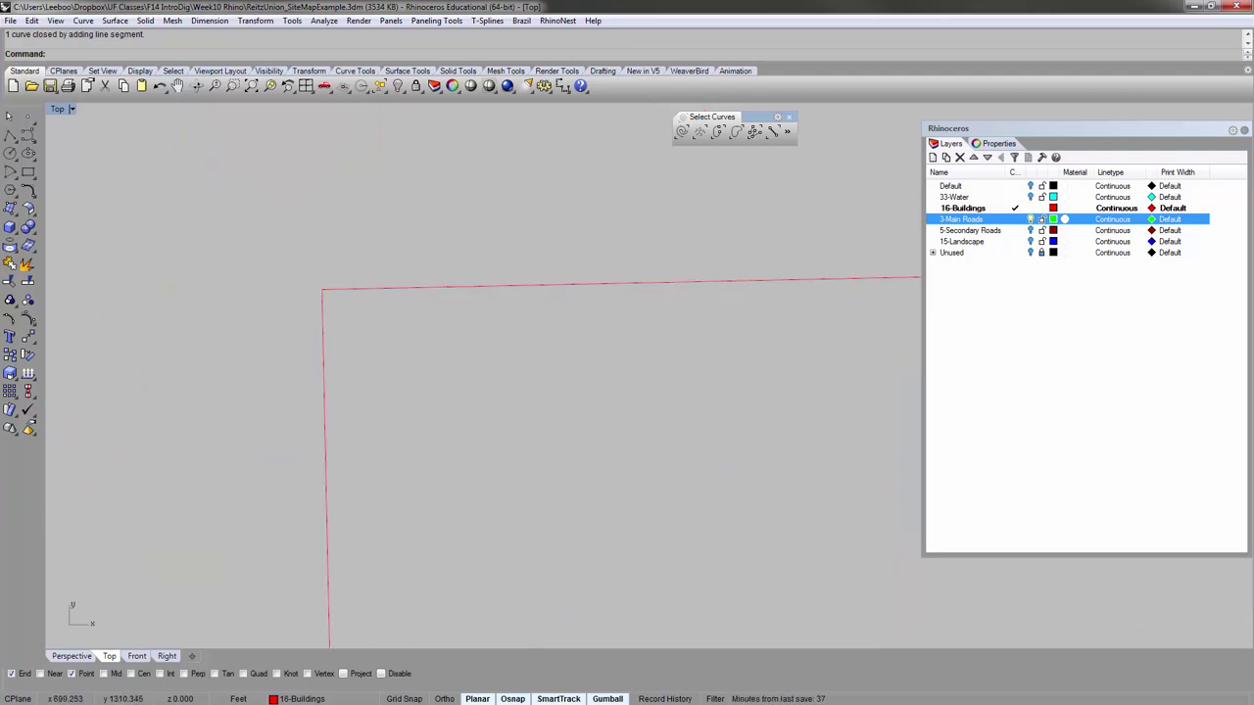
{"action": "scroll", "coordinate": [276, 288], "scroll_direction": "down", "scroll_amount": 15}
{"action": "right_click_drag", "start_coordinate": [330, 236], "coordinate": [328, 354]}
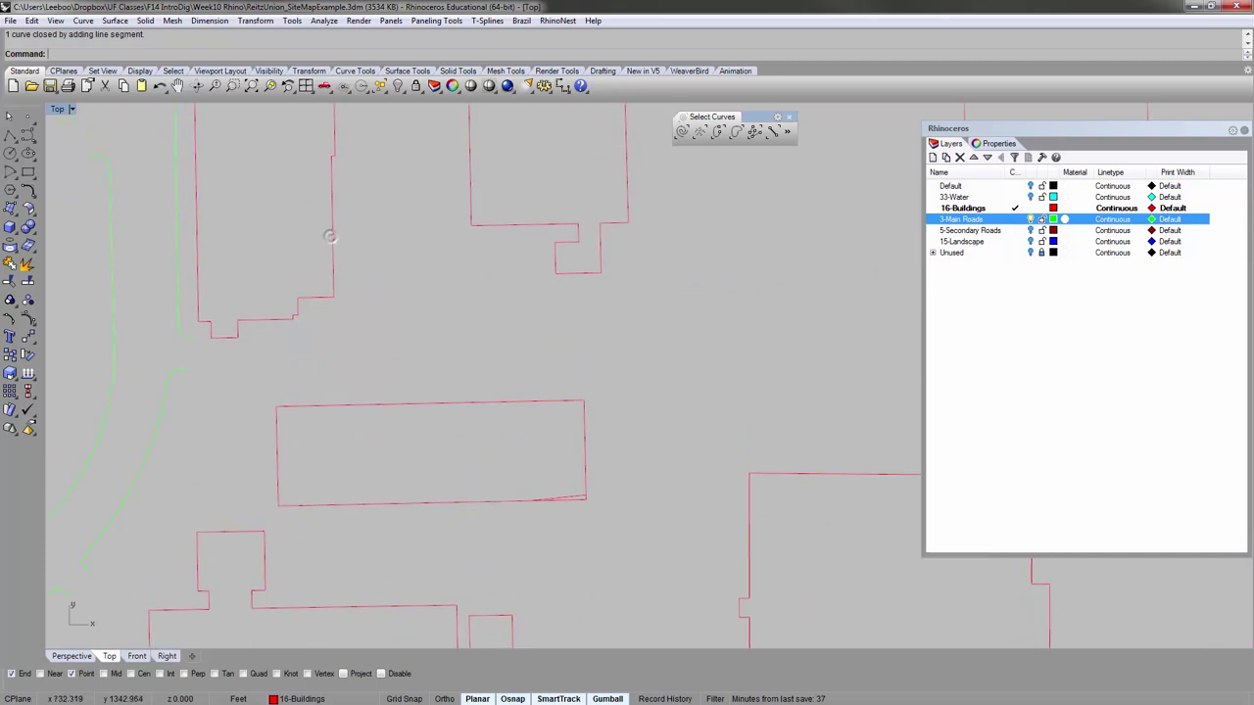
{"action": "scroll", "coordinate": [355, 343], "scroll_direction": "down", "scroll_amount": 4}
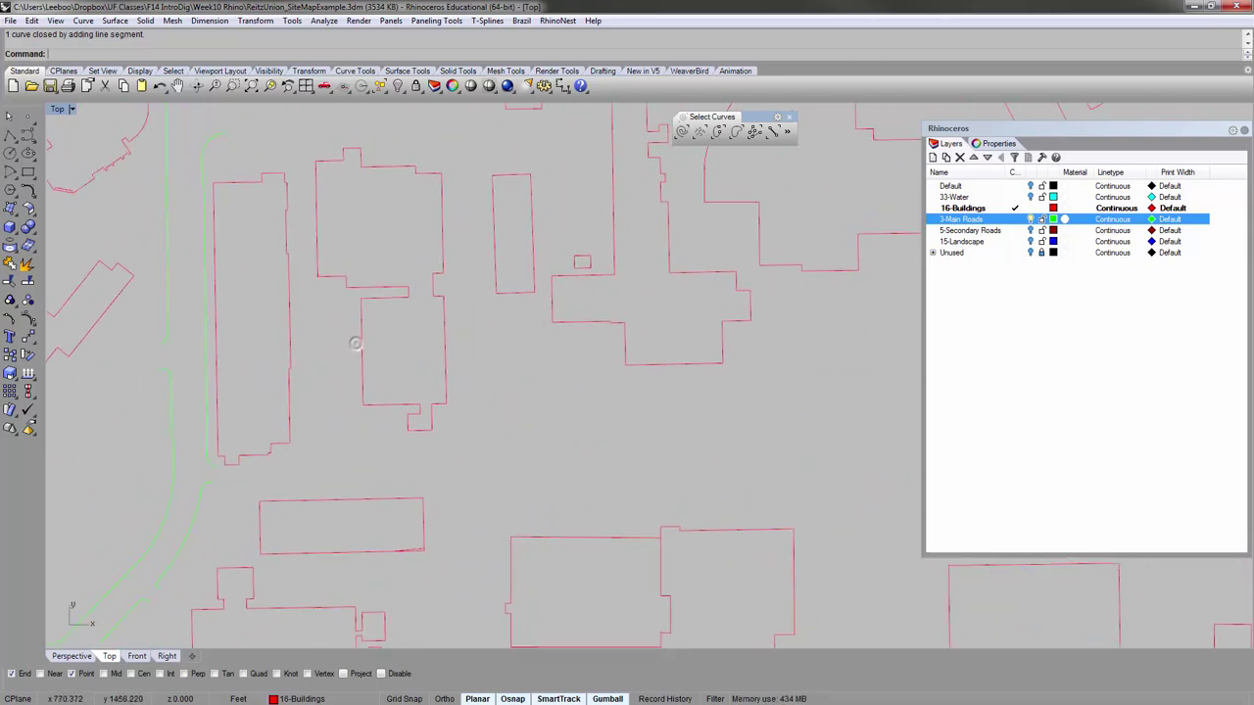
{"action": "left_click", "coordinate": [283, 218]}
{"action": "left_click", "coordinate": [316, 356]}
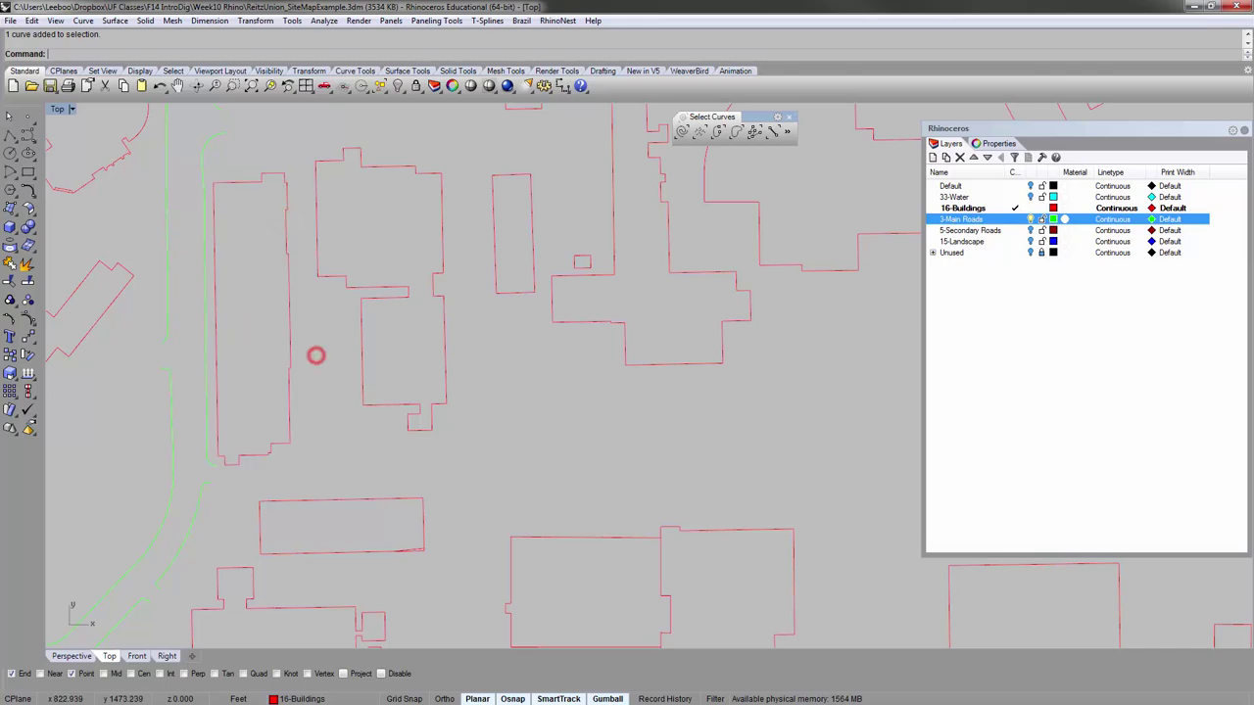
{"action": "left_click", "coordinate": [367, 359]}
{"action": "left_click", "coordinate": [601, 346]}
Select all open curves and examine the small tilted three-circle structure near the large building.
{"action": "left_click", "coordinate": [718, 131]}
{"action": "scroll", "coordinate": [568, 405], "scroll_direction": "down", "scroll_amount": 8}
{"action": "right_click_drag", "start_coordinate": [569, 406], "coordinate": [338, 285]}
{"action": "scroll", "coordinate": [331, 378], "scroll_direction": "down", "scroll_amount": 2}
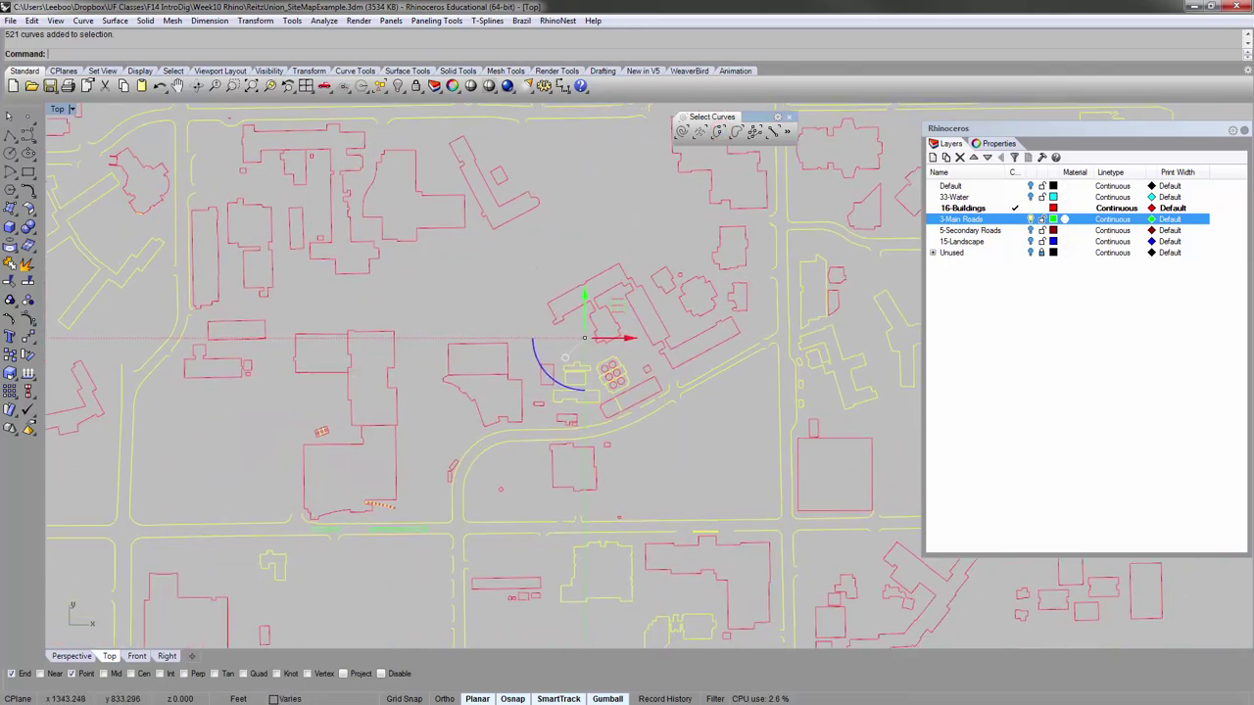
{"action": "scroll", "coordinate": [323, 432], "scroll_direction": "up", "scroll_amount": 10}
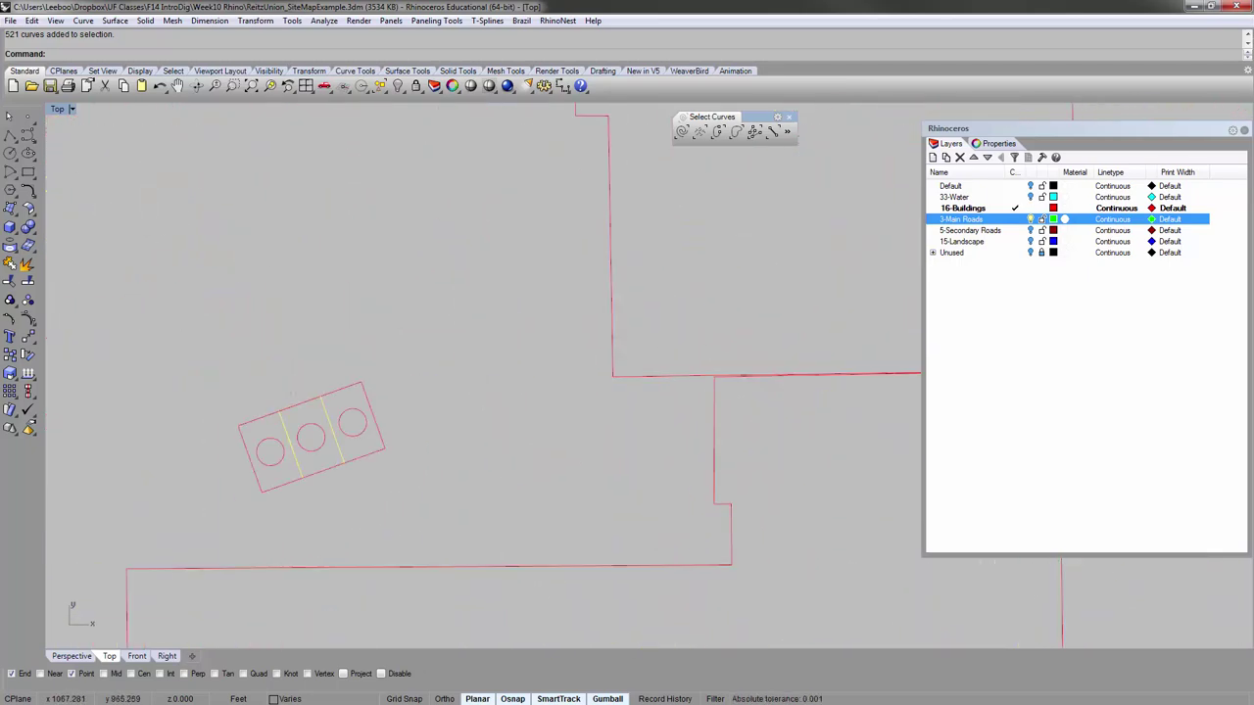
{"action": "scroll", "coordinate": [352, 426], "scroll_direction": "down", "scroll_amount": 5}
{"action": "scroll", "coordinate": [353, 426], "scroll_direction": "up", "scroll_amount": 4}
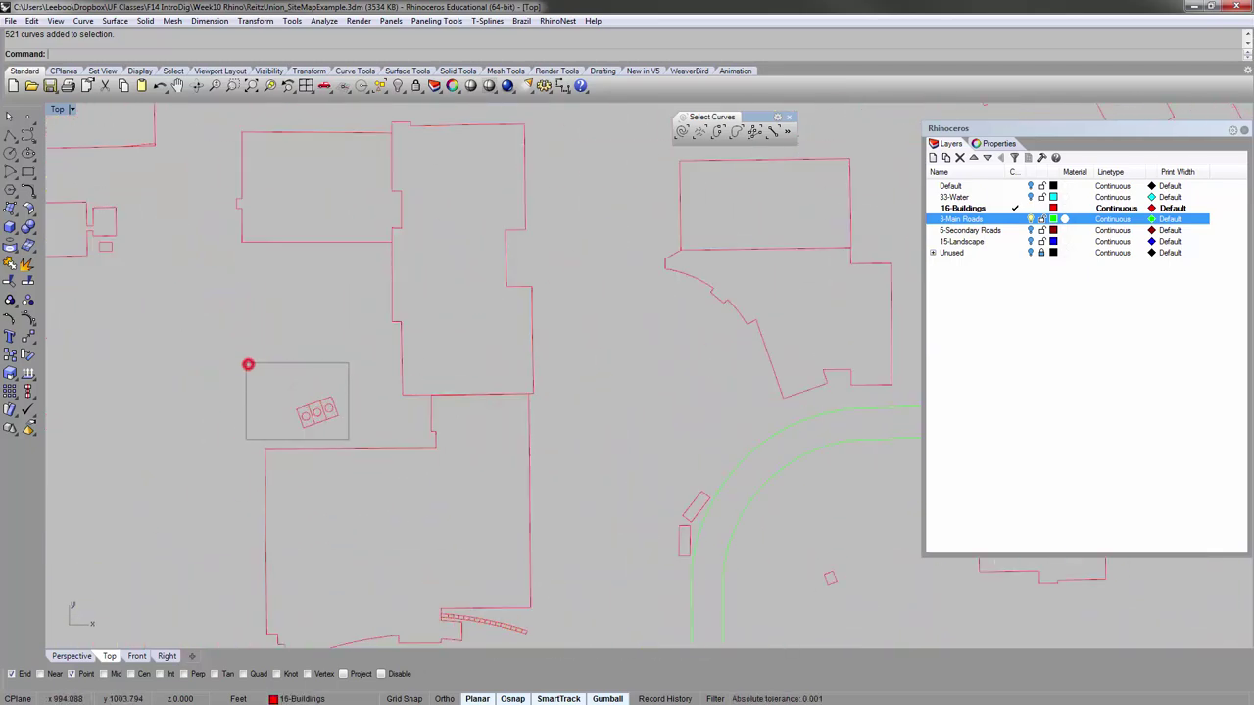
Delete the small tilted three-circle structure and the curved segmented strip beside the large building.
{"action": "key", "text": "Delete"}
{"action": "scroll", "coordinate": [414, 421], "scroll_direction": "up", "scroll_amount": 8}
{"action": "left_click_drag", "start_coordinate": [248, 364], "coordinate": [613, 323]}
{"action": "key", "text": "Delete"}
{"action": "scroll", "coordinate": [316, 392], "scroll_direction": "up", "scroll_amount": 5}
{"action": "left_click_drag", "start_coordinate": [257, 277], "coordinate": [490, 377]}
{"action": "key", "text": "Delete"}
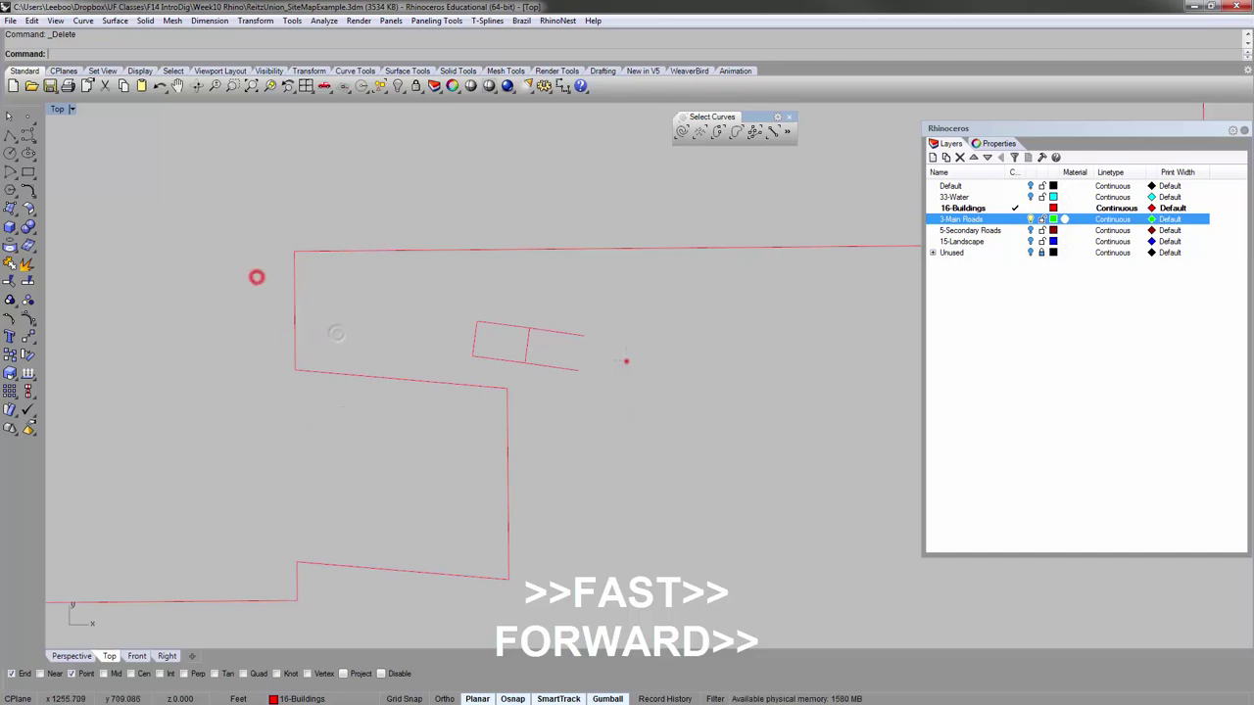
{"action": "left_click_drag", "start_coordinate": [627, 362], "coordinate": [451, 338]}
{"action": "key", "text": "Delete"}
Find the open T-shaped building outline and shift the open-end control points of its right half sideways.
{"action": "scroll", "coordinate": [594, 386], "scroll_direction": "down", "scroll_amount": 12}
{"action": "left_click", "coordinate": [719, 132]}
{"action": "scroll", "coordinate": [428, 238], "scroll_direction": "up", "scroll_amount": 12}
{"action": "left_click", "coordinate": [462, 220]}
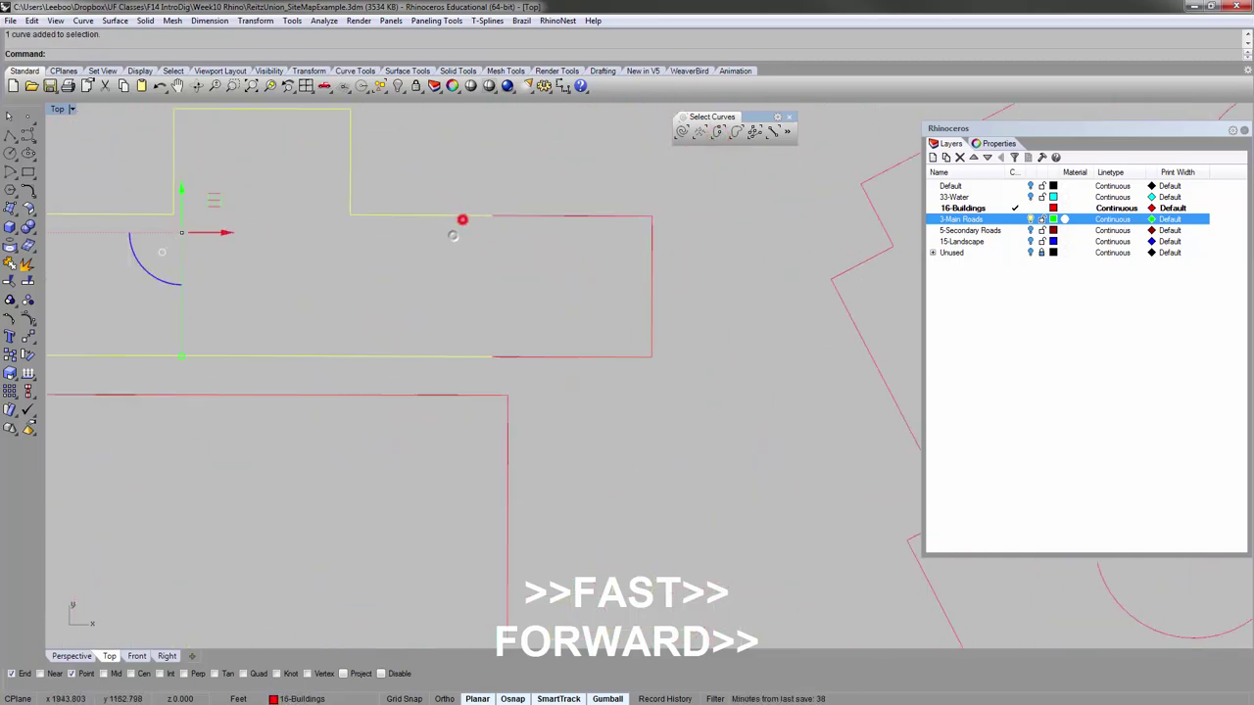
{"action": "left_click", "coordinate": [515, 354]}
{"action": "scroll", "coordinate": [512, 164], "scroll_direction": "up", "scroll_amount": 4}
{"action": "key", "text": "F10"}
{"action": "left_click_drag", "start_coordinate": [462, 210], "coordinate": [497, 262]}
{"action": "left_click_drag", "start_coordinate": [464, 429], "coordinate": [498, 480], "text": "shift"}
{"action": "left_click_drag", "start_coordinate": [491, 356], "coordinate": [557, 356]}
{"action": "left_click", "coordinate": [497, 337]}
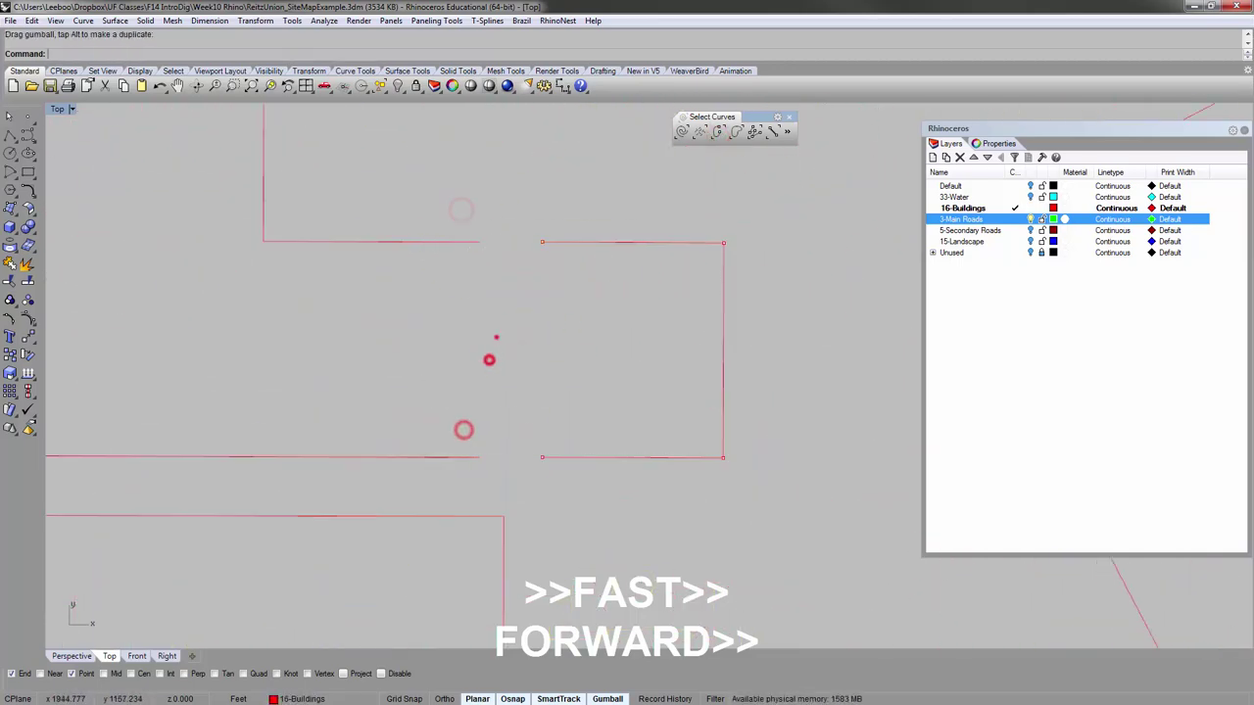
Snap the open ends of the T-shaped building's right half onto the left half's ends.
{"action": "left_click_drag", "start_coordinate": [540, 241], "coordinate": [479, 242]}
{"action": "left_click_drag", "start_coordinate": [520, 417], "coordinate": [372, 437]}
{"action": "scroll", "coordinate": [537, 469], "scroll_direction": "up", "scroll_amount": 10}
{"action": "key", "text": "Escape"}
{"action": "key", "text": "Escape"}
{"action": "scroll", "coordinate": [426, 471], "scroll_direction": "down", "scroll_amount": 10}
{"action": "left_click_drag", "start_coordinate": [448, 490], "coordinate": [382, 431]}
{"action": "scroll", "coordinate": [448, 491], "scroll_direction": "down", "scroll_amount": 3}
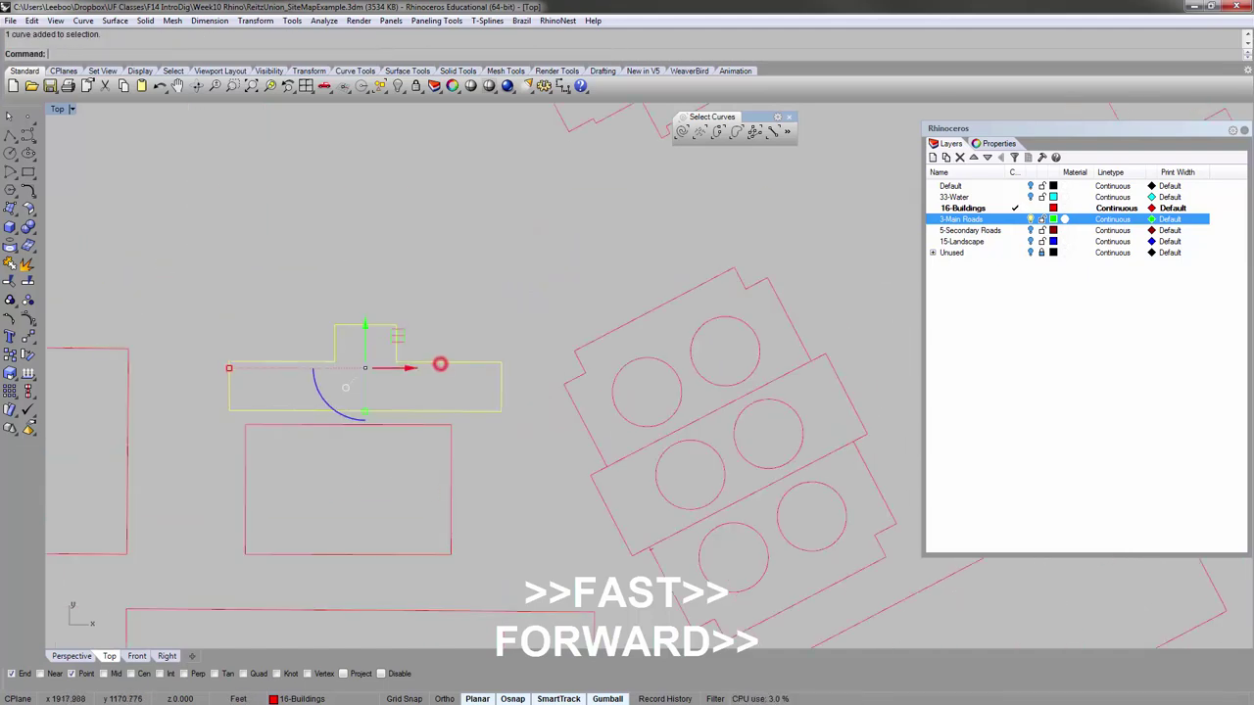
Explode the T-shaped building outline into separate line segments.
{"action": "key", "text": "ctrl+z"}
{"action": "left_click", "coordinate": [27, 262]}
{"action": "left_click", "coordinate": [373, 238]}
{"action": "left_click", "coordinate": [313, 359]}
{"action": "scroll", "coordinate": [312, 389], "scroll_direction": "up", "scroll_amount": 10}
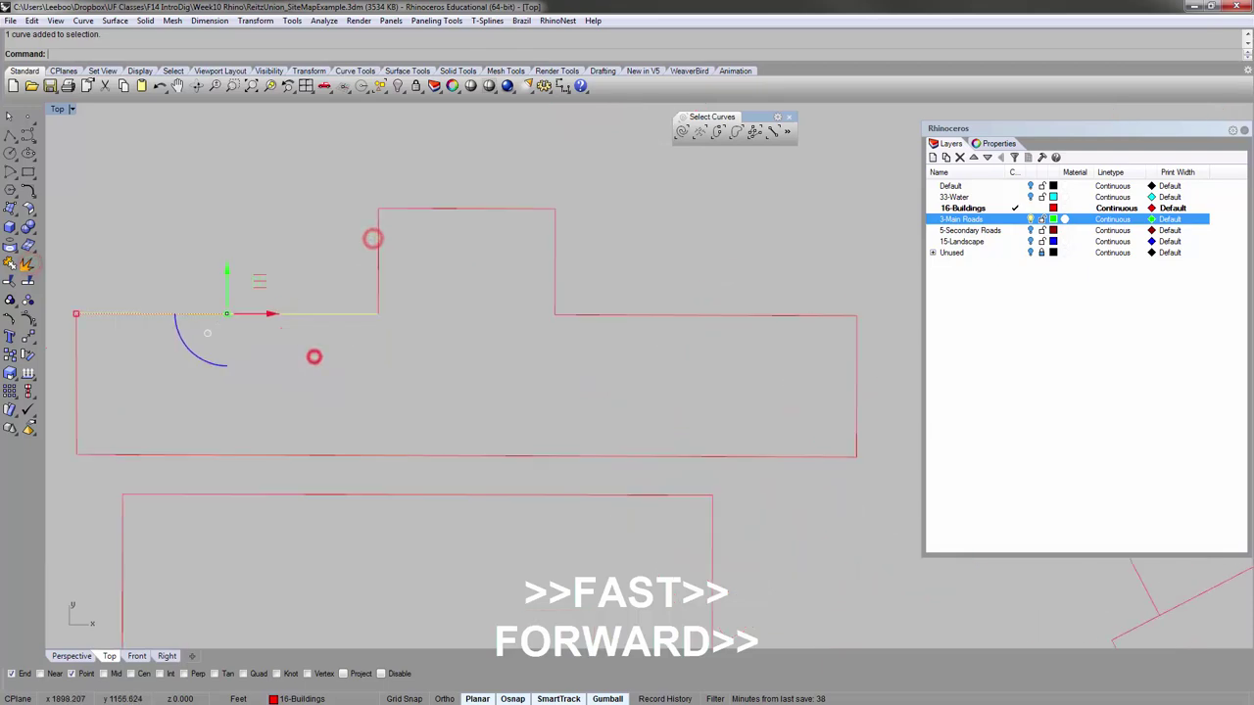
{"action": "scroll", "coordinate": [296, 391], "scroll_direction": "down", "scroll_amount": 6}
Join all segments of the T-shaped building into one closed outline.
{"action": "key", "text": "ctrl+j"}
{"action": "left_click", "coordinate": [341, 344]}
{"action": "left_click", "coordinate": [353, 298]}
{"action": "left_click", "coordinate": [518, 351]}
{"action": "left_click", "coordinate": [597, 364]}
{"action": "left_click", "coordinate": [582, 428]}
{"action": "left_click", "coordinate": [184, 416]}
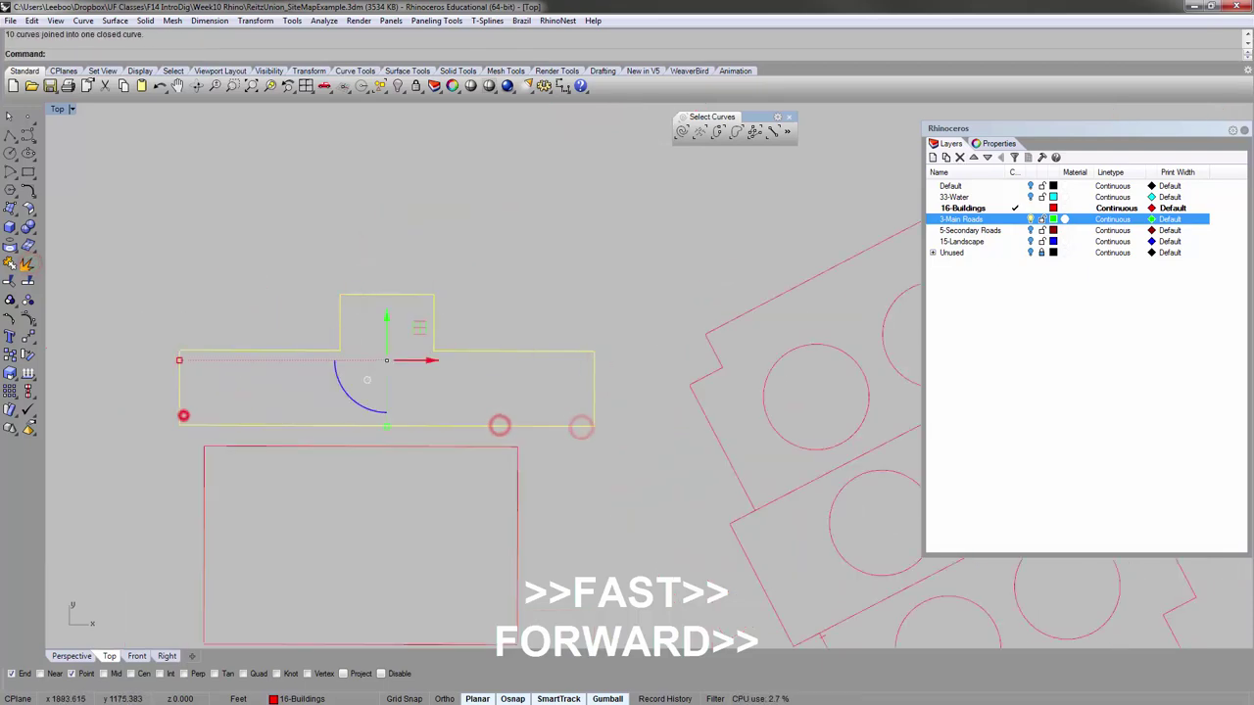
{"action": "left_click", "coordinate": [341, 323]}
{"action": "left_click_drag", "start_coordinate": [380, 332], "coordinate": [380, 264]}
{"action": "key", "text": "ctrl+z"}
Try to join the pieces of the rectangular building below the T-shaped one, declining to bridge the gap.
{"action": "scroll", "coordinate": [436, 302], "scroll_direction": "down", "scroll_amount": 10}
{"action": "left_click", "coordinate": [475, 387]}
{"action": "left_click", "coordinate": [451, 361]}
{"action": "scroll", "coordinate": [422, 373], "scroll_direction": "up", "scroll_amount": 10}
{"action": "key", "text": "ctrl+j"}
{"action": "left_click", "coordinate": [512, 269]}
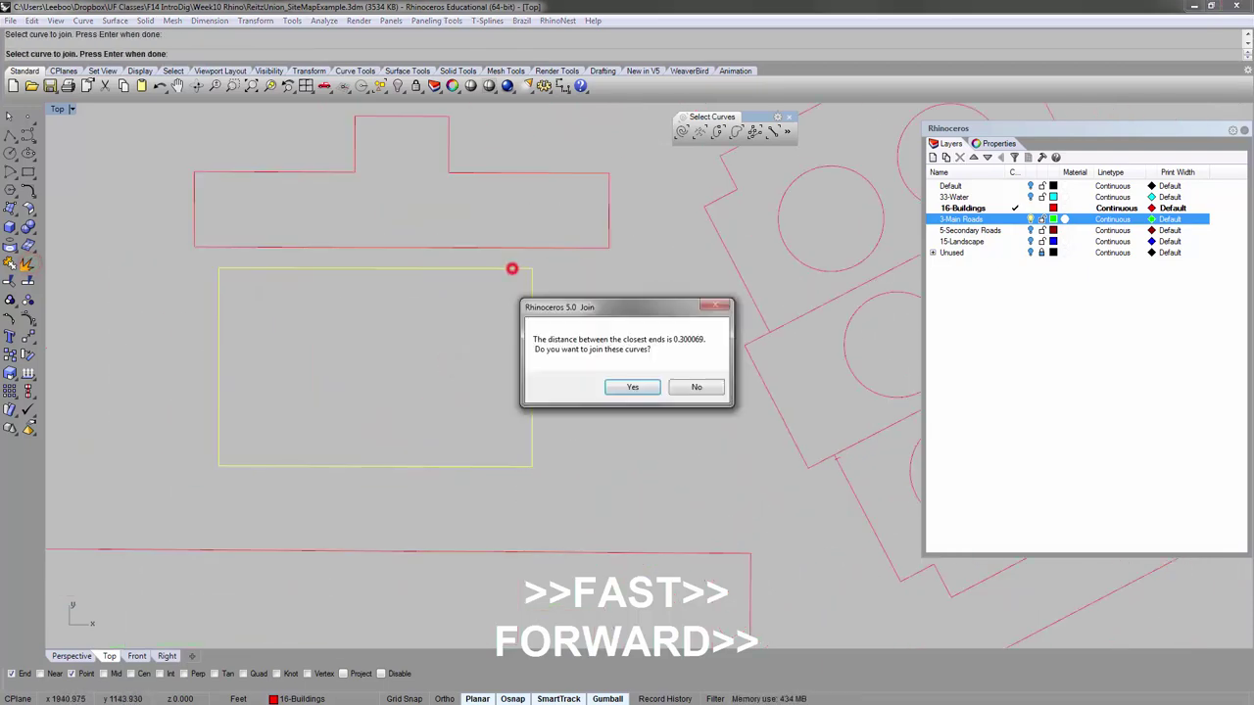
{"action": "left_click", "coordinate": [688, 392]}
Show the control points of the rectangle's short upper piece and move its end at the upper-right corner.
{"action": "left_click", "coordinate": [494, 271]}
{"action": "left_click", "coordinate": [531, 299]}
{"action": "key", "text": "F10"}
{"action": "scroll", "coordinate": [524, 270], "scroll_direction": "up", "scroll_amount": 16}
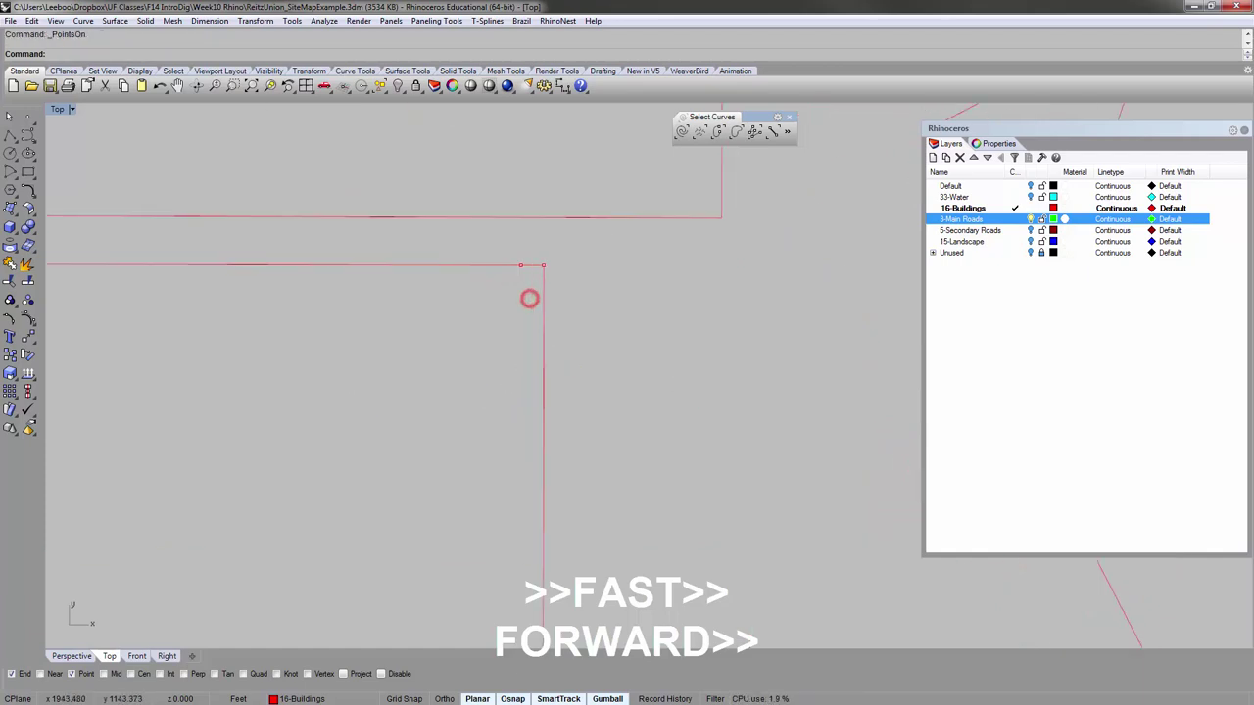
{"action": "left_click_drag", "start_coordinate": [510, 221], "coordinate": [546, 224]}
{"action": "scroll", "coordinate": [541, 230], "scroll_direction": "down", "scroll_amount": 14}
Adjust the loose end points at the rectangle's lower-right corner so the edges meet.
{"action": "scroll", "coordinate": [544, 439], "scroll_direction": "up", "scroll_amount": 12}
{"action": "left_click", "coordinate": [518, 409]}
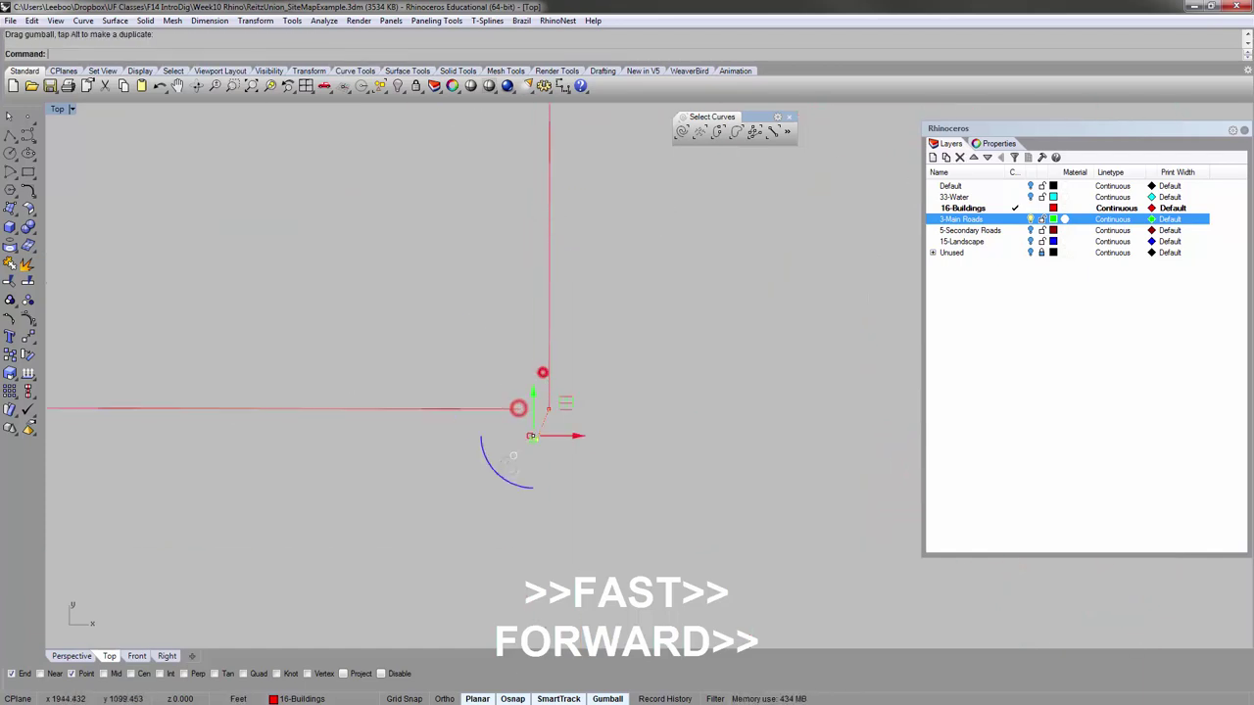
{"action": "left_click_drag", "start_coordinate": [529, 434], "coordinate": [538, 437]}
{"action": "scroll", "coordinate": [538, 482], "scroll_direction": "up", "scroll_amount": 6}
{"action": "left_click_drag", "start_coordinate": [523, 390], "coordinate": [532, 440]}
{"action": "scroll", "coordinate": [537, 490], "scroll_direction": "up", "scroll_amount": 6}
{"action": "right_click_drag", "start_coordinate": [530, 440], "coordinate": [535, 537]}
{"action": "left_click_drag", "start_coordinate": [526, 470], "coordinate": [457, 280]}
Try joining the selected pieces of the rectangular building outline and undo the join.
{"action": "key", "text": "Escape"}
{"action": "scroll", "coordinate": [514, 377], "scroll_direction": "down", "scroll_amount": 10}
{"action": "left_click_drag", "start_coordinate": [571, 399], "coordinate": [480, 338]}
{"action": "scroll", "coordinate": [571, 399], "scroll_direction": "down", "scroll_amount": 18}
{"action": "key", "text": "ctrl+j"}
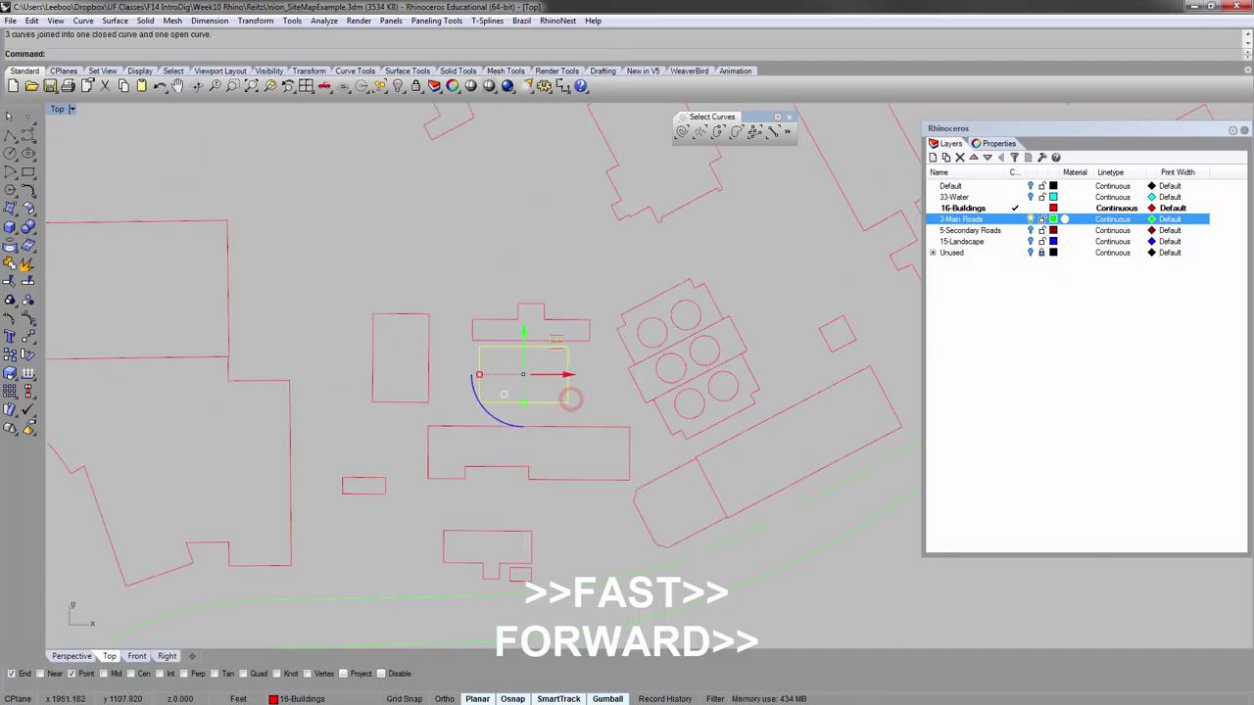
{"action": "scroll", "coordinate": [571, 399], "scroll_direction": "up", "scroll_amount": 13}
{"action": "key", "text": "ctrl+z"}
{"action": "key", "text": "Escape"}
Join the two pieces of the rectangular building into one closed outline and check its lower-right corner.
{"action": "scroll", "coordinate": [579, 408], "scroll_direction": "up", "scroll_amount": 14}
{"action": "left_click", "coordinate": [578, 407]}
{"action": "scroll", "coordinate": [563, 406], "scroll_direction": "up", "scroll_amount": 10}
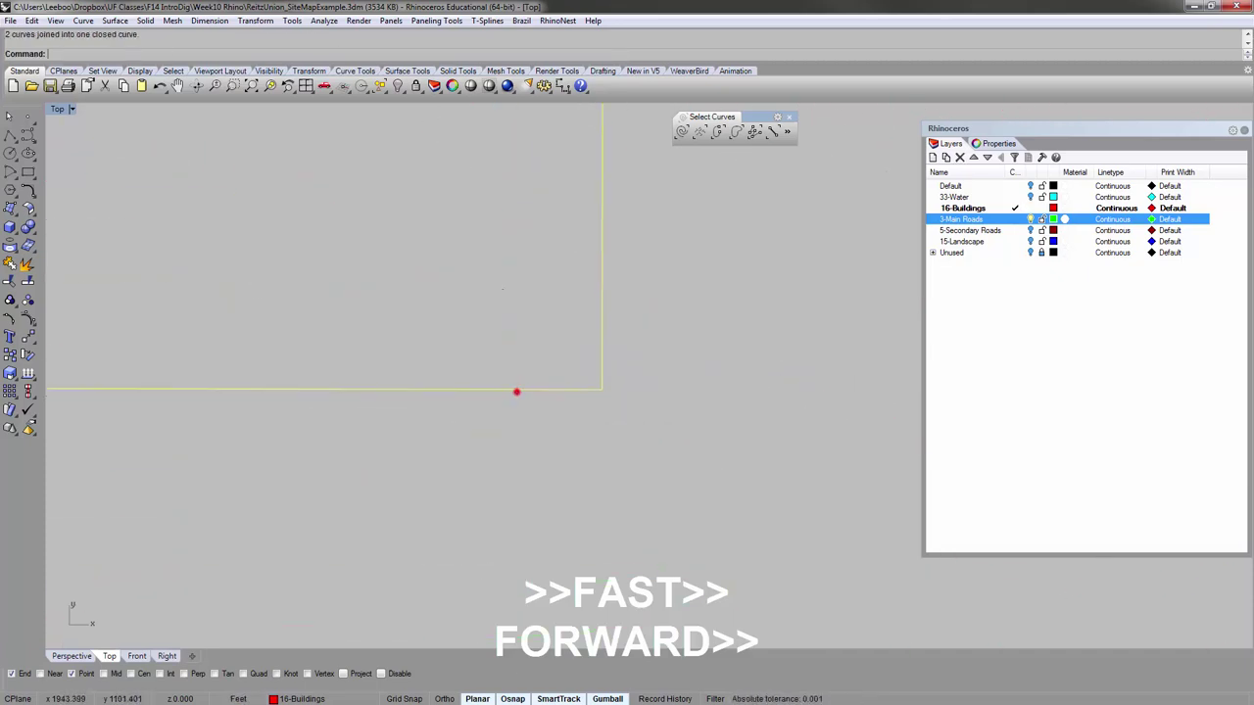
Delete the stray curve near the joined rectangular building and check the map for remaining open curves.
{"action": "scroll", "coordinate": [516, 399], "scroll_direction": "down", "scroll_amount": 12}
{"action": "left_click", "coordinate": [515, 392]}
{"action": "scroll", "coordinate": [512, 423], "scroll_direction": "down", "scroll_amount": 6}
{"action": "left_click_drag", "start_coordinate": [514, 423], "coordinate": [493, 400]}
{"action": "key", "text": "Escape"}
{"action": "right_click_drag", "start_coordinate": [558, 374], "coordinate": [588, 330]}
{"action": "scroll", "coordinate": [402, 366], "scroll_direction": "down", "scroll_amount": 10}
{"action": "left_click", "coordinate": [718, 131]}
{"action": "key", "text": "Escape"}
{"action": "scroll", "coordinate": [283, 452], "scroll_direction": "up", "scroll_amount": 8}
{"action": "scroll", "coordinate": [479, 317], "scroll_direction": "down", "scroll_amount": 5}
{"action": "scroll", "coordinate": [479, 318], "scroll_direction": "down", "scroll_amount": 6}
{"action": "left_click", "coordinate": [442, 288]}
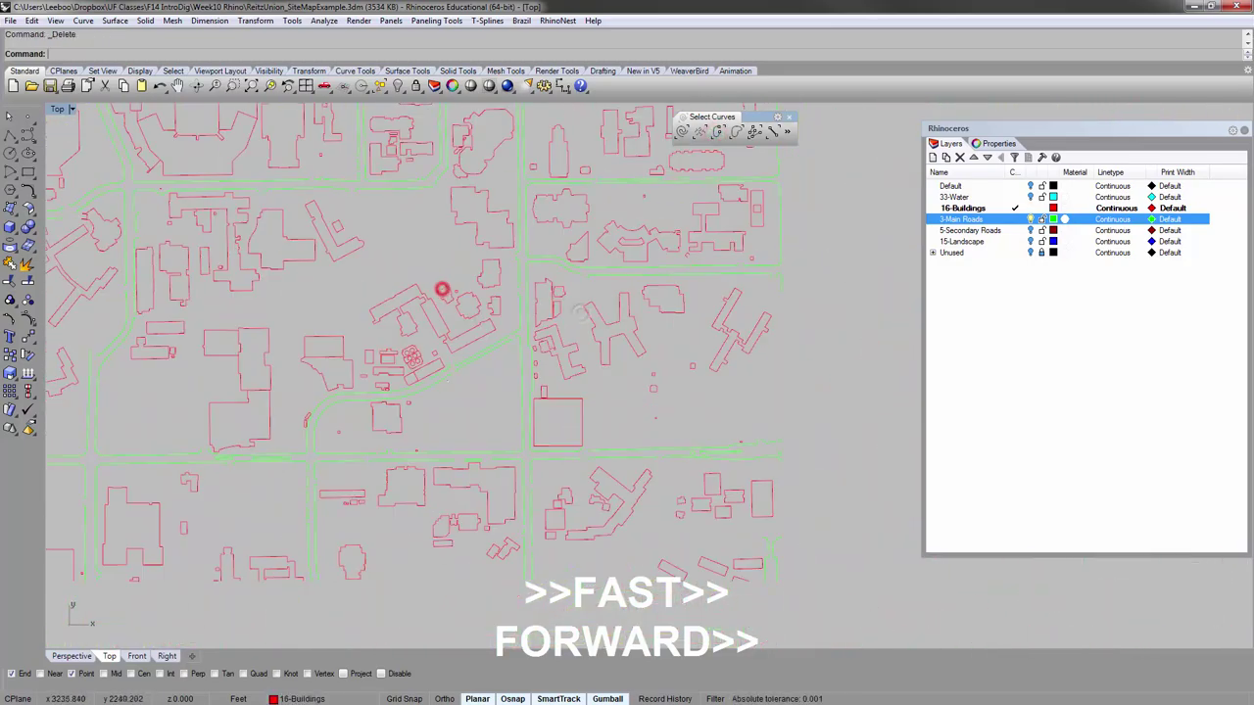
Highlight all open curves on the map and examine the outlines around the building with six circles.
{"action": "left_click", "coordinate": [717, 132]}
{"action": "scroll", "coordinate": [377, 382], "scroll_direction": "up", "scroll_amount": 12}
{"action": "right_click_drag", "start_coordinate": [471, 320], "coordinate": [468, 363]}
{"action": "key", "text": "Escape"}
{"action": "scroll", "coordinate": [467, 364], "scroll_direction": "down", "scroll_amount": 2}
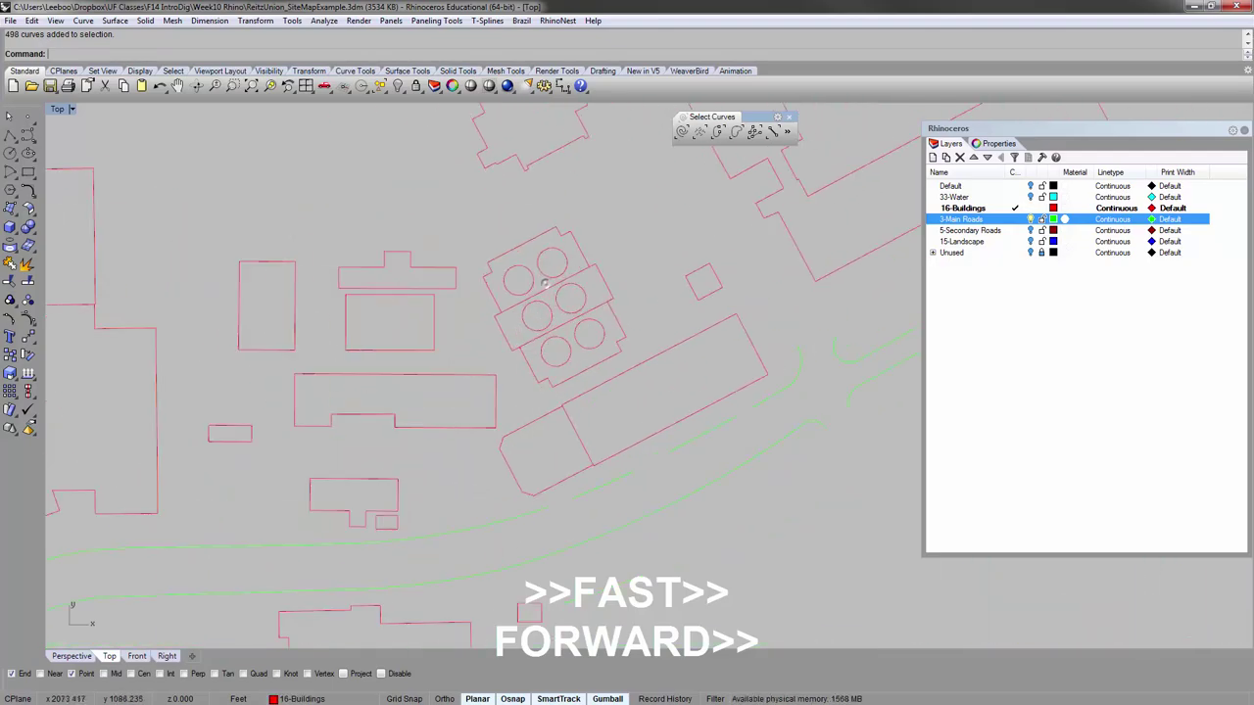
Compare the six-circle building and its neighbours with the satellite view in Google Maps, then return to the Rhino map.
{"action": "key", "text": "alt+Tab"}
{"action": "left_click_drag", "start_coordinate": [833, 463], "coordinate": [723, 397]}
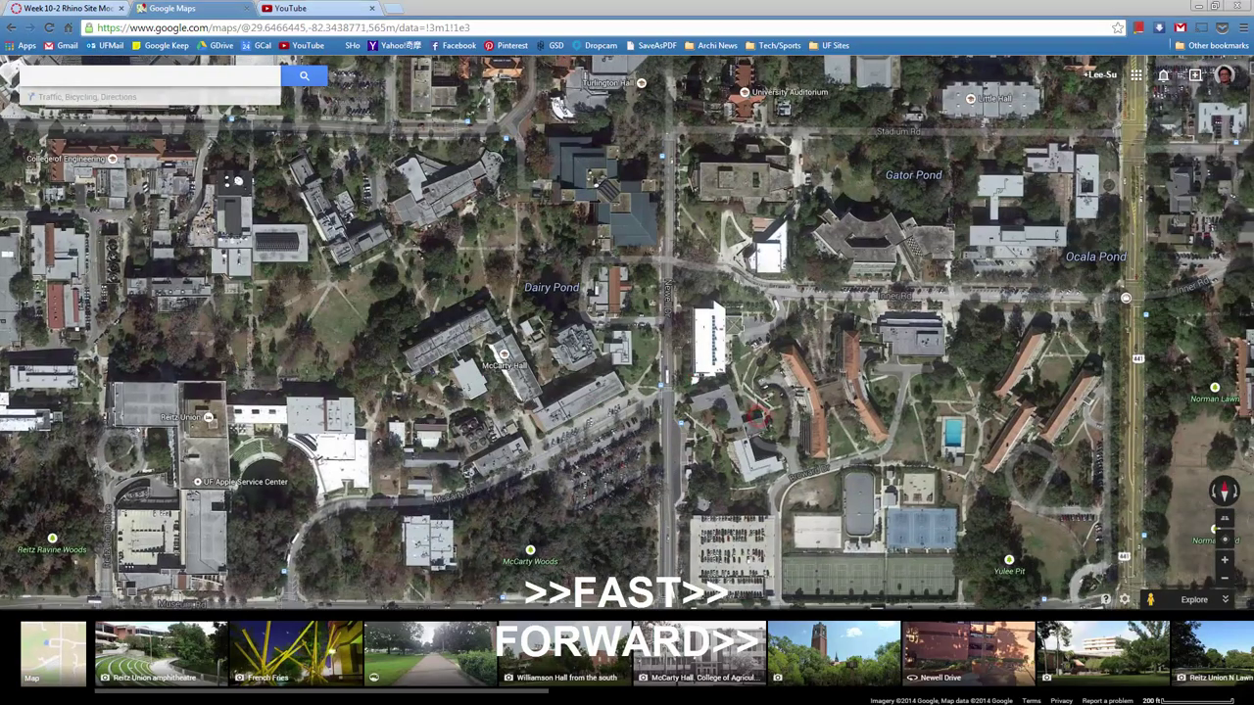
{"action": "key", "text": "alt+Tab"}
{"action": "right_click_drag", "start_coordinate": [733, 393], "coordinate": [683, 414]}
{"action": "scroll", "coordinate": [576, 493], "scroll_direction": "down", "scroll_amount": 15}
{"action": "key", "text": "alt+Tab"}
{"action": "key", "text": "alt+Tab"}
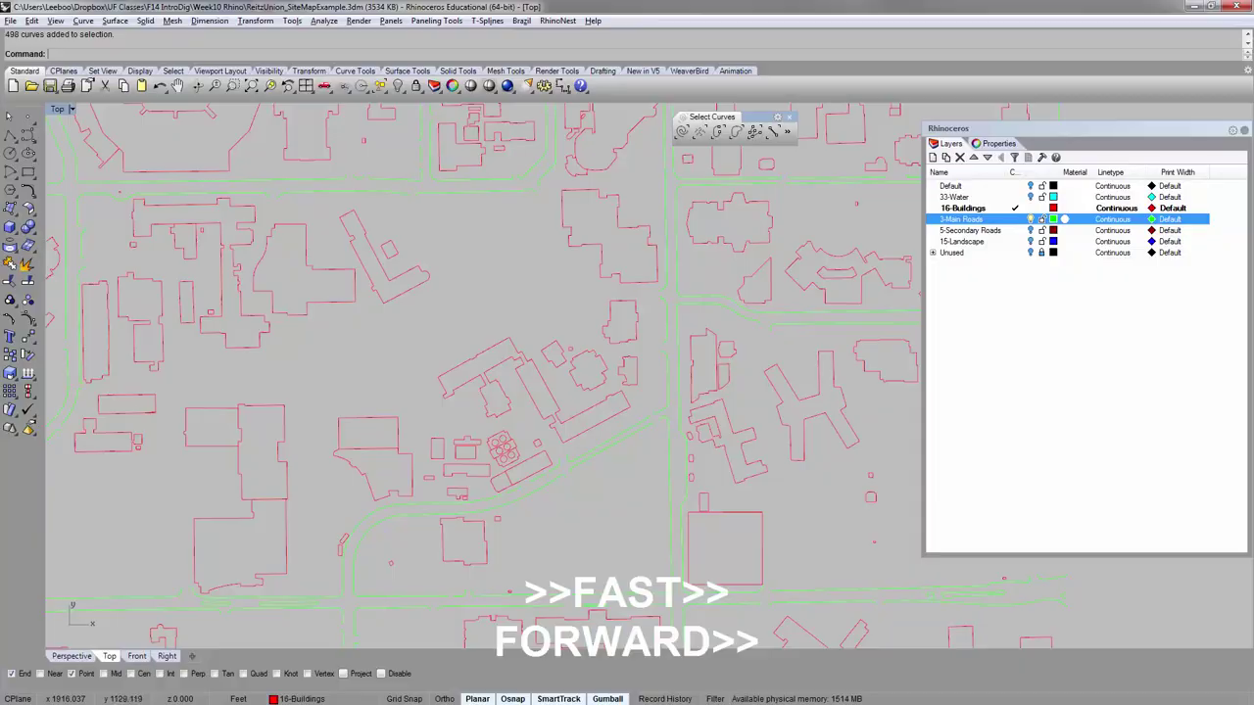
Delete the six circles inside the stepped building outlines.
{"action": "scroll", "coordinate": [576, 493], "scroll_direction": "up", "scroll_amount": 13}
{"action": "left_click", "coordinate": [523, 407]}
{"action": "key", "text": "Delete"}
{"action": "scroll", "coordinate": [533, 395], "scroll_direction": "up", "scroll_amount": 2}
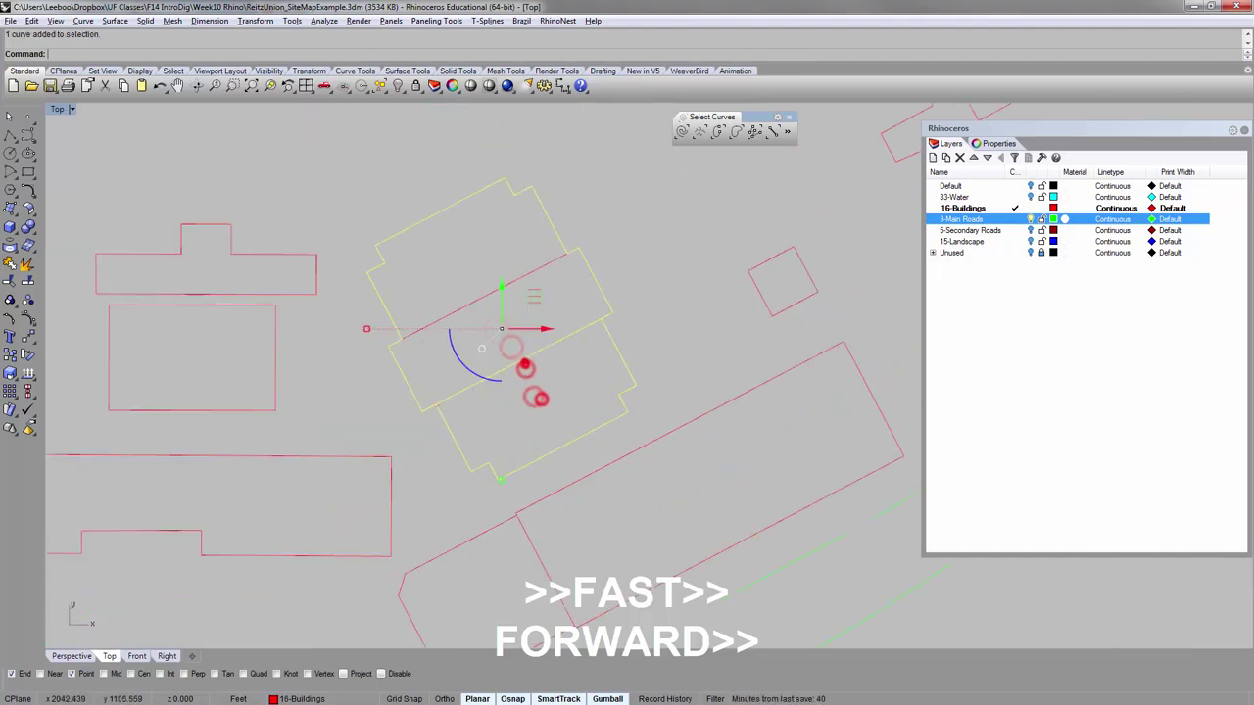
Explode the adjoining stepped building outlines and delete the dividing lines between them.
{"action": "left_click", "coordinate": [520, 417]}
{"action": "left_click_drag", "start_coordinate": [510, 358], "coordinate": [487, 375]}
{"action": "left_click", "coordinate": [28, 262]}
{"action": "left_click", "coordinate": [616, 437]}
{"action": "left_click", "coordinate": [557, 345]}
{"action": "key", "text": "Delete"}
Clean up the leftover edges where the stepped blocks meet and join the pieces into one building outline.
{"action": "scroll", "coordinate": [427, 413], "scroll_direction": "up", "scroll_amount": 10}
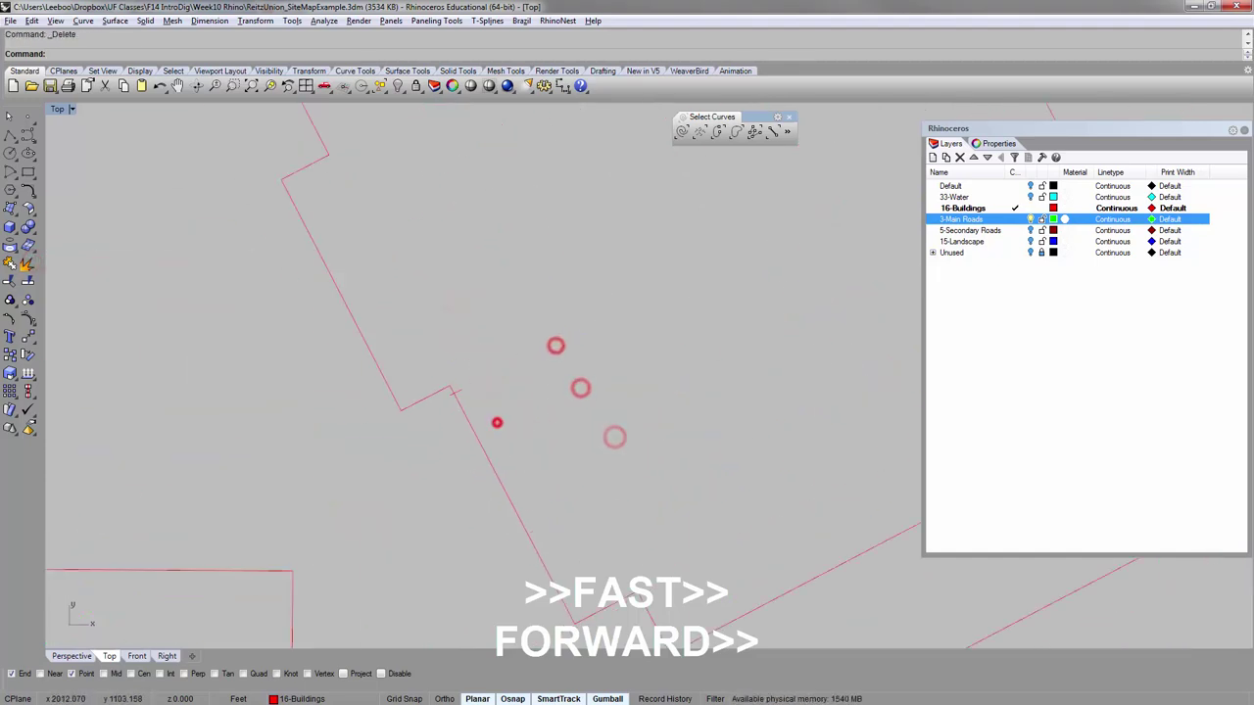
{"action": "scroll", "coordinate": [412, 409], "scroll_direction": "down", "scroll_amount": 13}
{"action": "scroll", "coordinate": [528, 350], "scroll_direction": "up", "scroll_amount": 6}
{"action": "left_click", "coordinate": [535, 378]}
{"action": "left_click", "coordinate": [577, 412]}
{"action": "left_click", "coordinate": [597, 330]}
{"action": "scroll", "coordinate": [589, 347], "scroll_direction": "down", "scroll_amount": 6}
{"action": "left_click_drag", "start_coordinate": [376, 215], "coordinate": [586, 466]}
{"action": "type", "text": "J"}
{"action": "scroll", "coordinate": [501, 260], "scroll_direction": "down", "scroll_amount": 6}
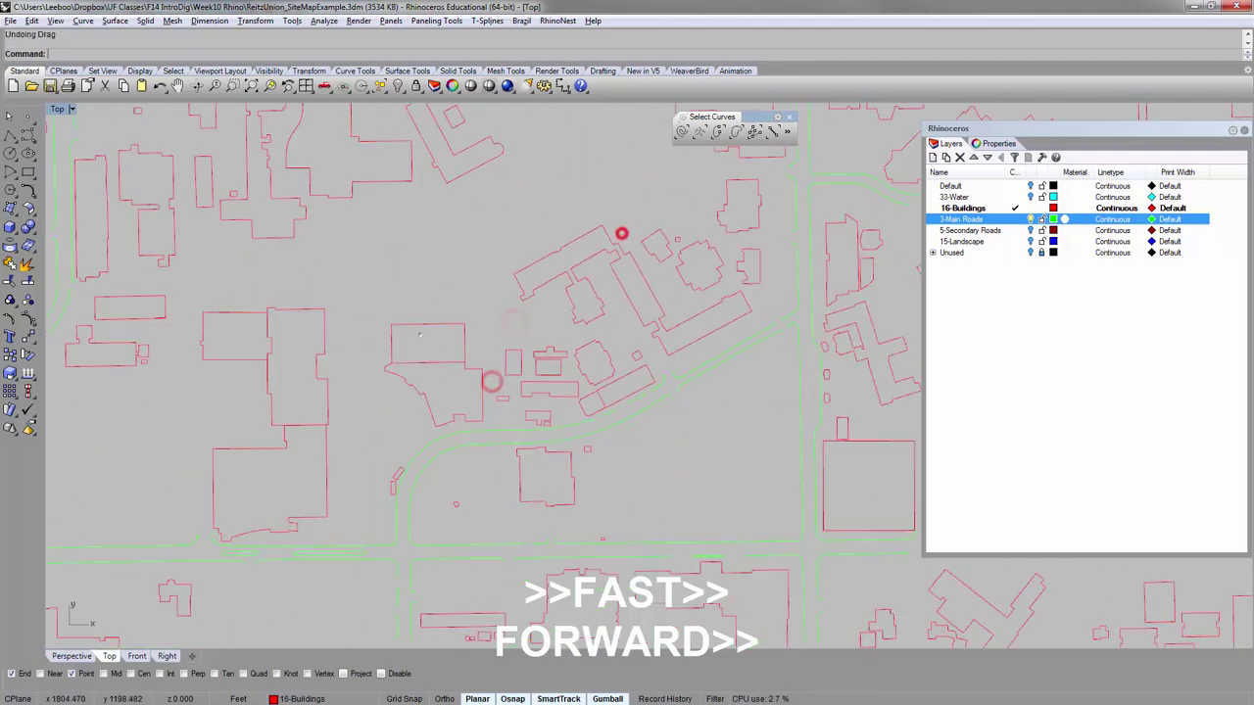
Check for open curves and merge the two blocks of the long diagonal building by removing their dividing line.
{"action": "left_click", "coordinate": [715, 129]}
{"action": "scroll", "coordinate": [532, 370], "scroll_direction": "up", "scroll_amount": 15}
{"action": "left_click", "coordinate": [624, 422]}
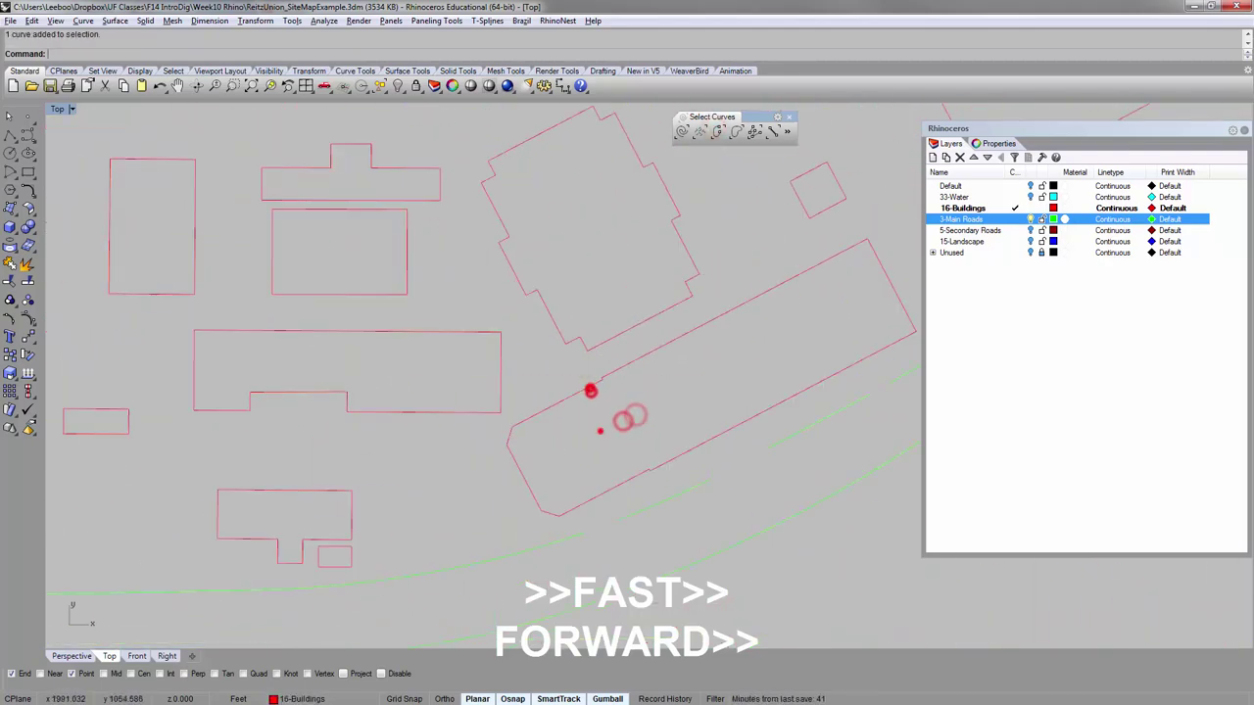
Show the control points of the wide notched building's eastern piece and shift its two loose ends away from the other piece.
{"action": "left_click", "coordinate": [505, 363]}
{"action": "left_click", "coordinate": [405, 352]}
{"action": "scroll", "coordinate": [407, 348], "scroll_direction": "up", "scroll_amount": 8}
{"action": "left_click", "coordinate": [415, 313]}
{"action": "key", "text": "F10"}
{"action": "left_click_drag", "start_coordinate": [389, 291], "coordinate": [421, 519]}
{"action": "left_click_drag", "start_coordinate": [441, 396], "coordinate": [515, 396]}
{"action": "scroll", "coordinate": [470, 369], "scroll_direction": "up", "scroll_amount": 6}
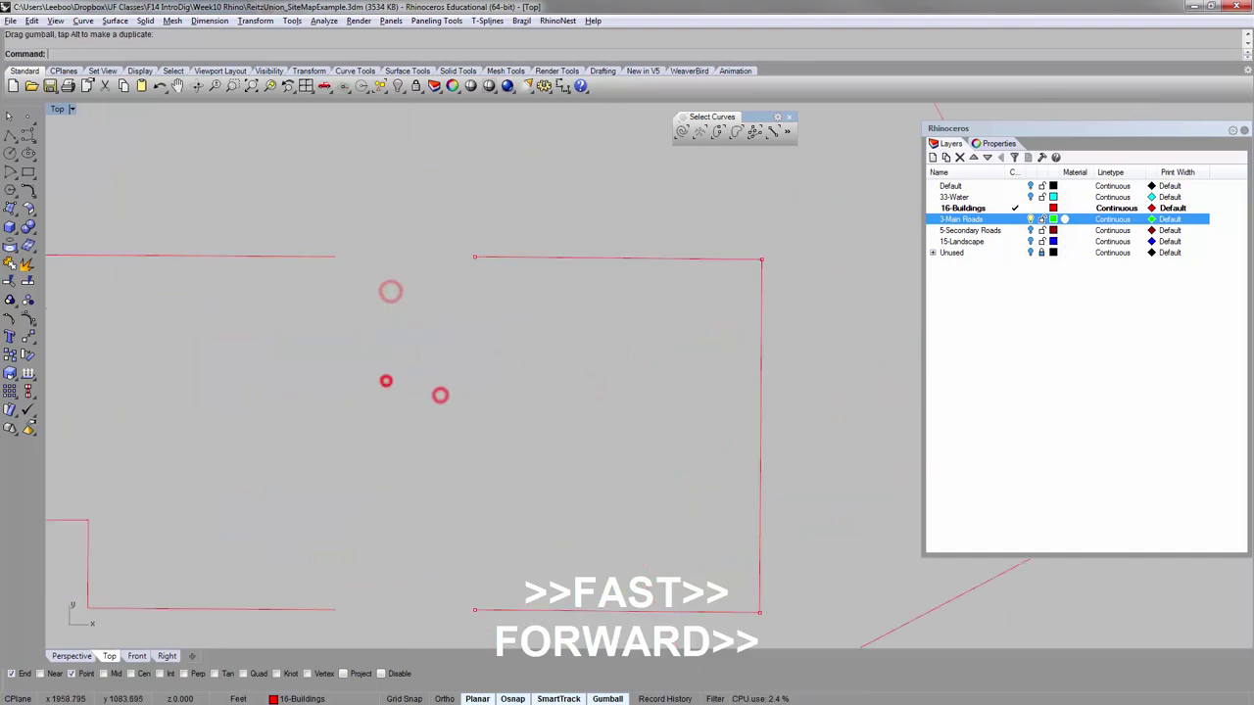
Turn off the gumball and snap the piece's upper and lower loose end points onto the matching ends of the western piece.
{"action": "left_click_drag", "start_coordinate": [473, 257], "coordinate": [336, 257]}
{"action": "right_click_drag", "start_coordinate": [428, 453], "coordinate": [461, 299]}
{"action": "left_click", "coordinate": [501, 452]}
{"action": "scroll", "coordinate": [515, 496], "scroll_direction": "up", "scroll_amount": 8}
{"action": "right_click_drag", "start_coordinate": [520, 415], "coordinate": [667, 457]}
{"action": "left_click", "coordinate": [611, 698]}
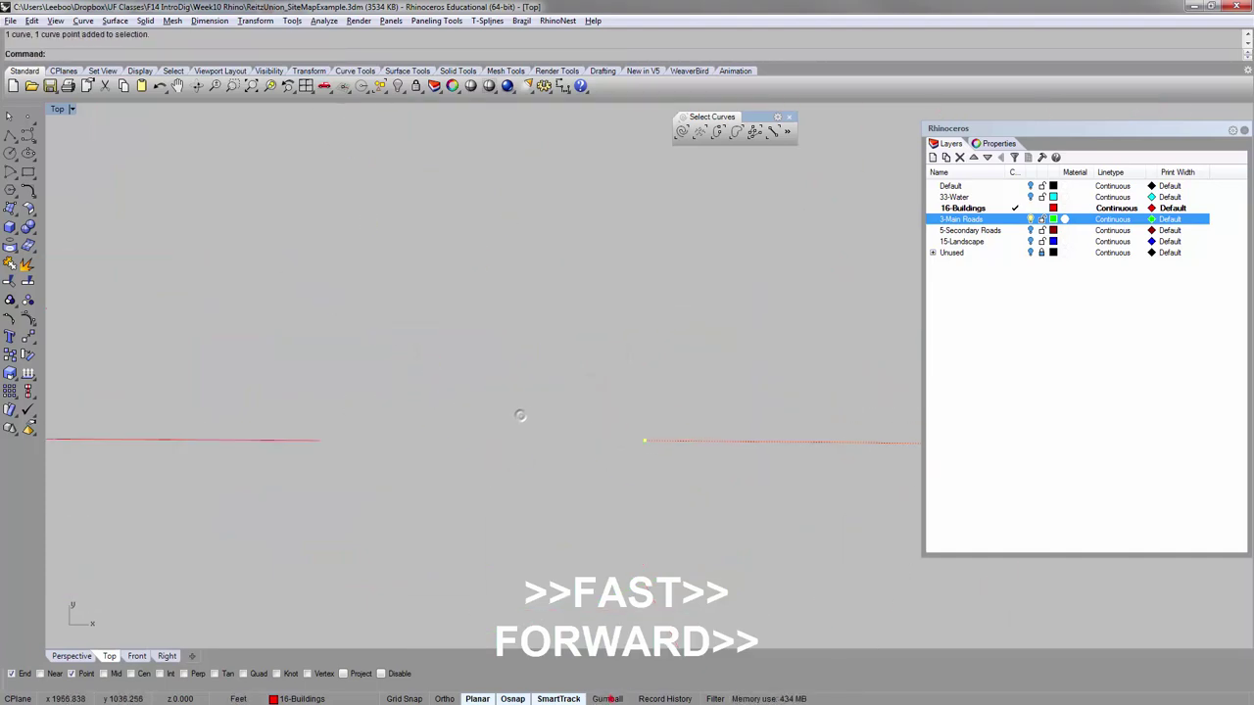
{"action": "left_click_drag", "start_coordinate": [644, 441], "coordinate": [319, 441]}
Join the two pieces of the wide notched building into one closed outline.
{"action": "scroll", "coordinate": [446, 431], "scroll_direction": "down", "scroll_amount": 14}
{"action": "left_click", "coordinate": [445, 336]}
{"action": "left_click", "coordinate": [461, 479]}
{"action": "scroll", "coordinate": [451, 429], "scroll_direction": "up", "scroll_amount": 5}
{"action": "left_click", "coordinate": [461, 392]}
{"action": "type", "text": "join"}
{"action": "key", "text": "Return"}
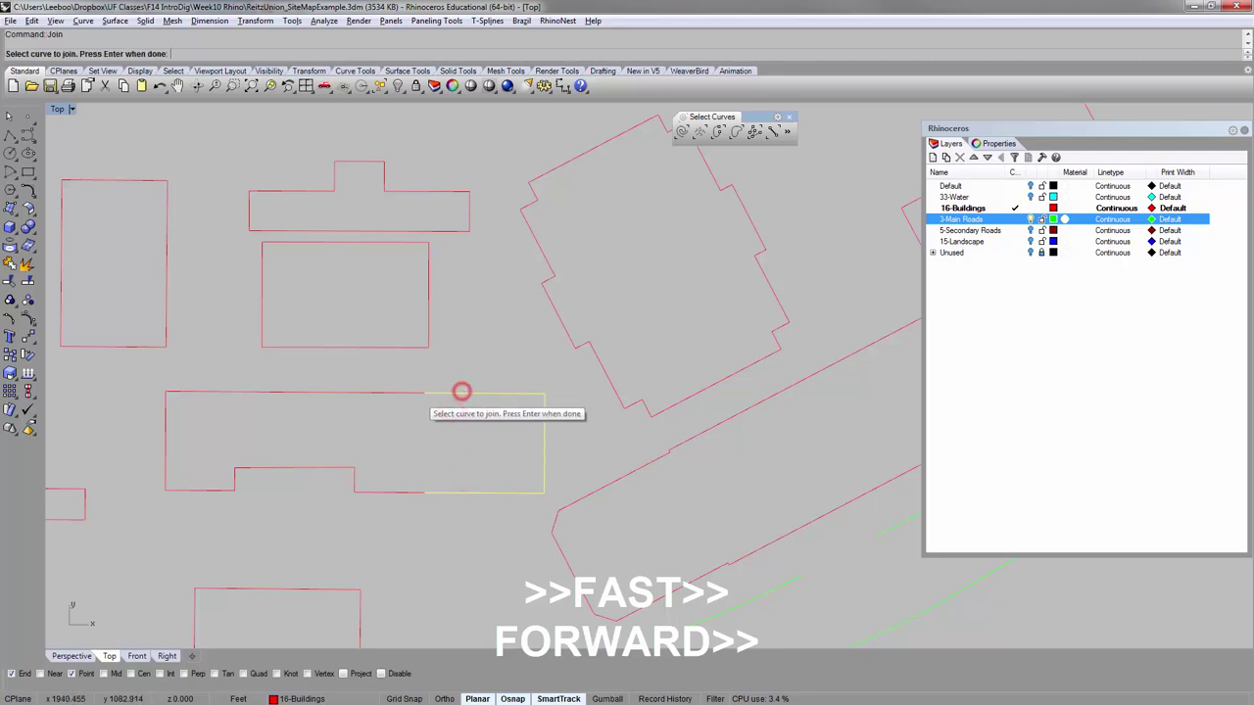
{"action": "left_click", "coordinate": [462, 392]}
{"action": "key", "text": "Return"}
Highlight the open curves across the whole map to see which building outlines still need closing.
{"action": "scroll", "coordinate": [462, 392], "scroll_direction": "down", "scroll_amount": 8}
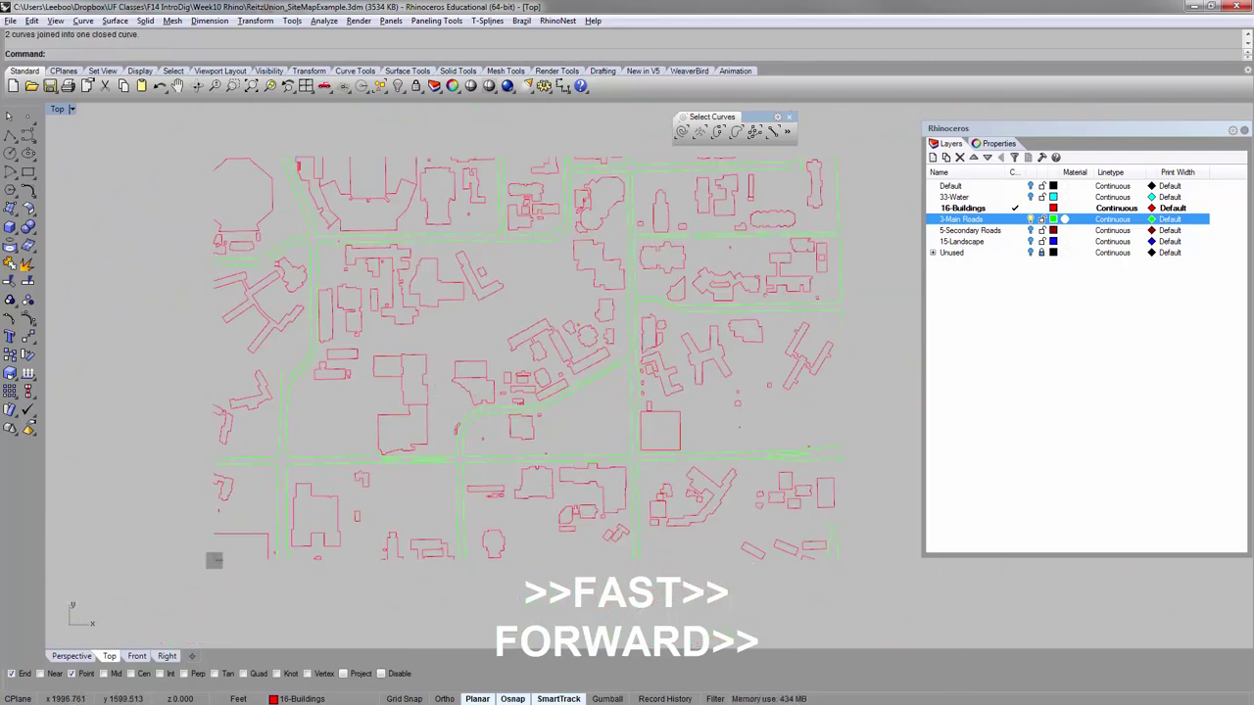
{"action": "left_click", "coordinate": [717, 134]}
{"action": "scroll", "coordinate": [387, 322], "scroll_direction": "up", "scroll_amount": 3}
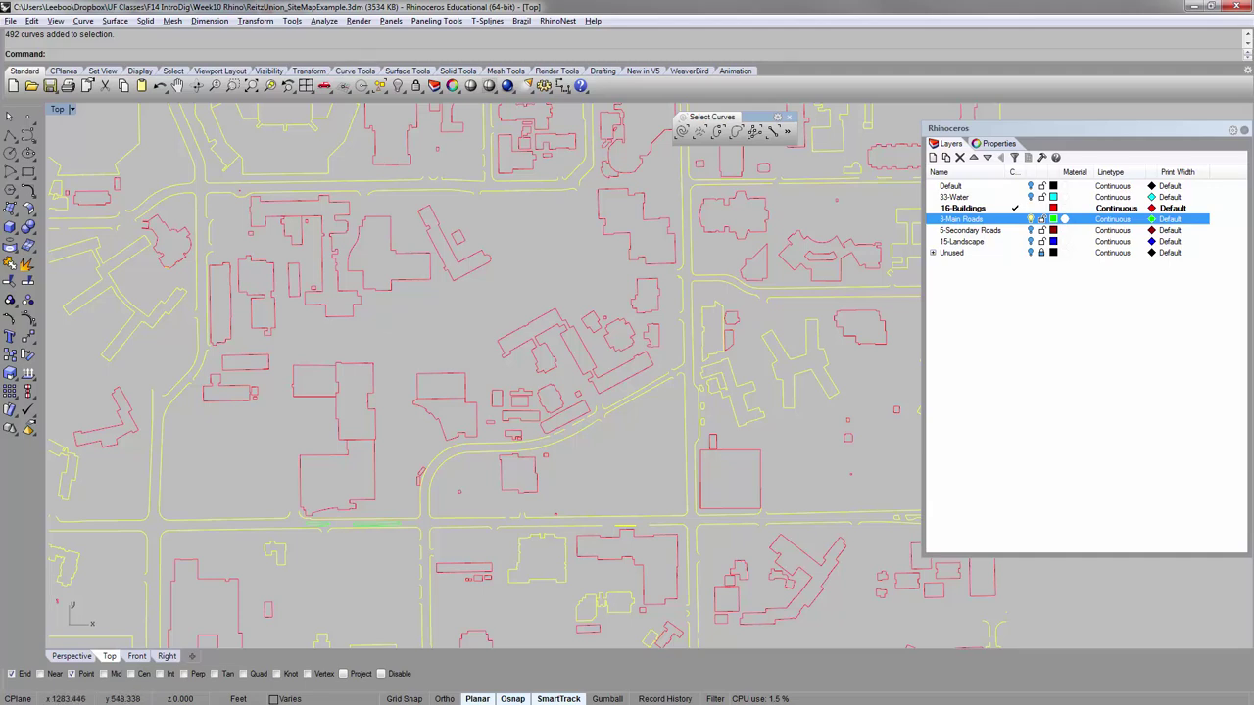
{"action": "mouse_move", "coordinate": [387, 321]}
{"action": "right_mouse_down"}
{"action": "mouse_move", "coordinate": [402, 452]}
{"action": "mouse_move", "coordinate": [371, 313]}
{"action": "mouse_move", "coordinate": [368, 336]}
{"action": "right_mouse_up"}
Delete the small stray curve near the diagonal building complex and the small rectangle beside the T-shaped building.
{"action": "scroll", "coordinate": [480, 372], "scroll_direction": "up", "scroll_amount": 3}
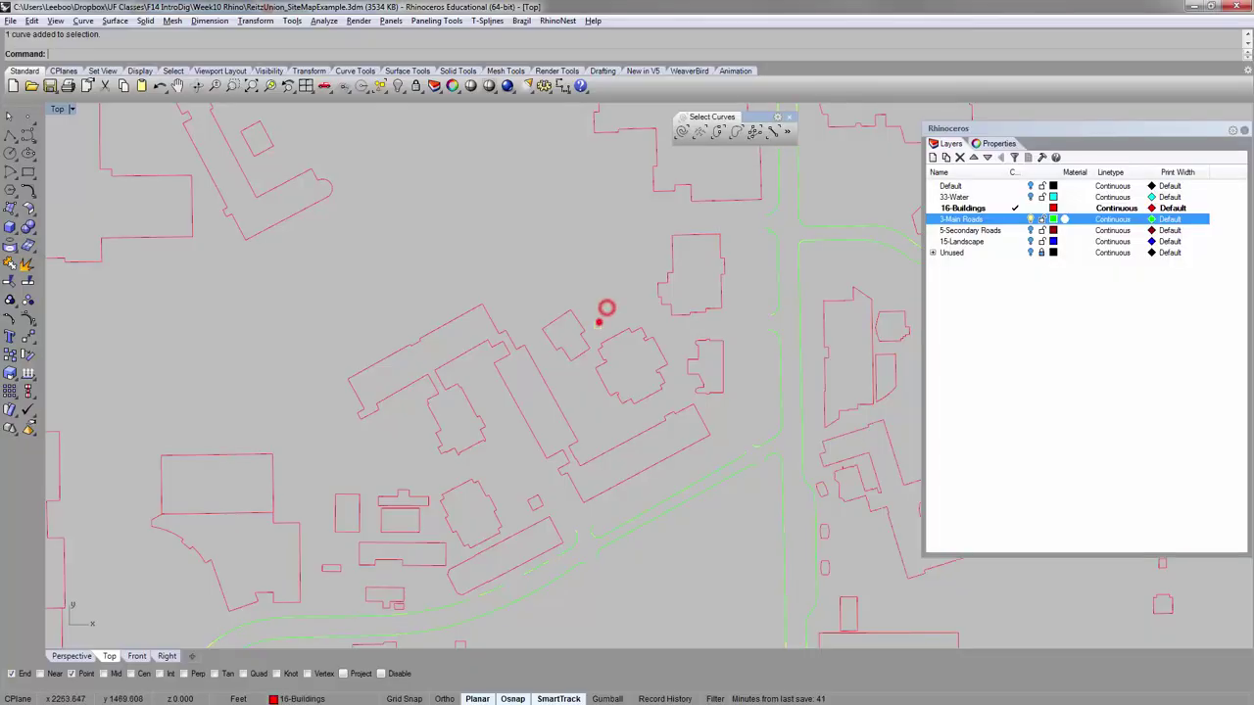
{"action": "key", "text": "Delete"}
{"action": "scroll", "coordinate": [318, 565], "scroll_direction": "down", "scroll_amount": 2}
{"action": "right_click_drag", "start_coordinate": [318, 565], "coordinate": [449, 394]}
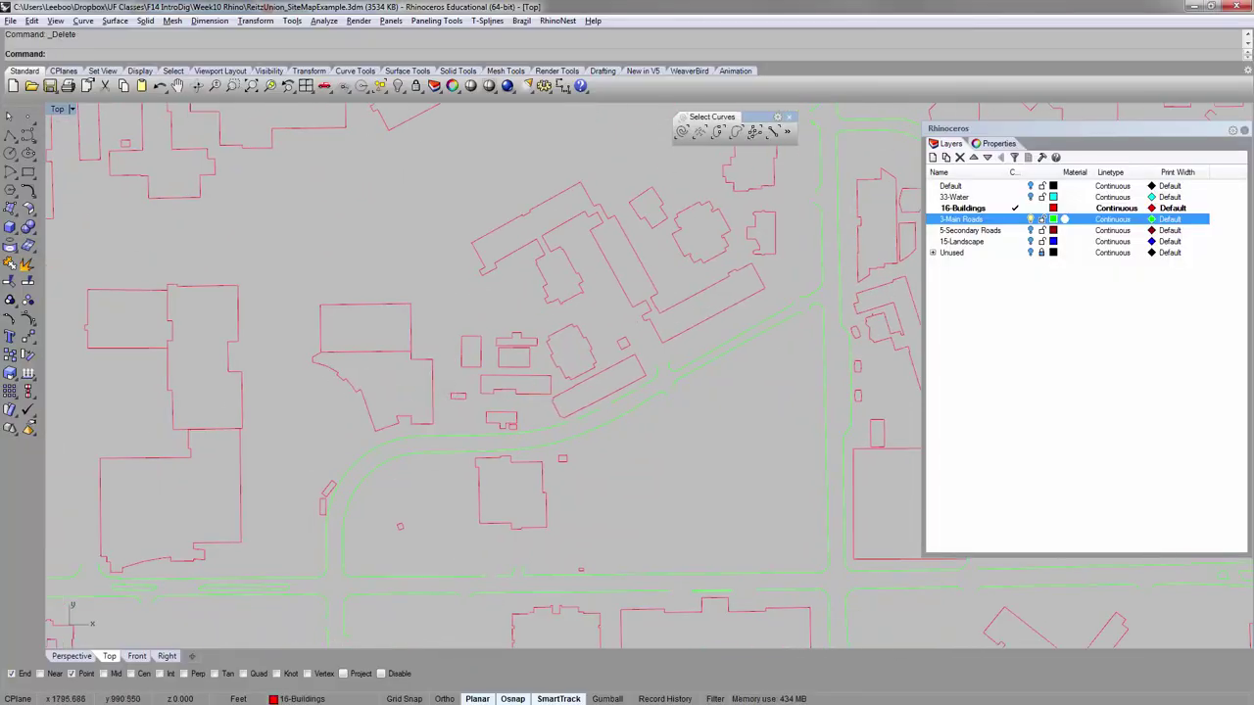
{"action": "scroll", "coordinate": [508, 426], "scroll_direction": "up", "scroll_amount": 3}
{"action": "left_click", "coordinate": [514, 428]}
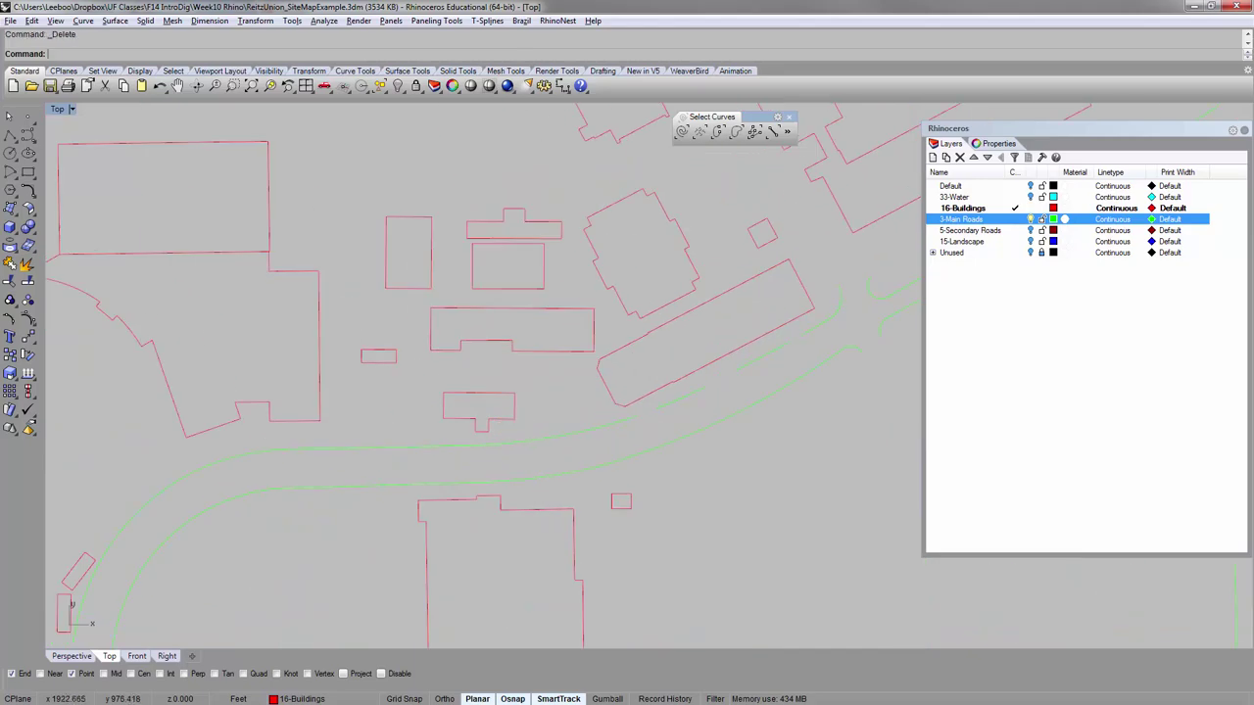
Compare the area with the Google Maps satellite view and delete the two small rectangles beside the curved road.
{"action": "scroll", "coordinate": [680, 362], "scroll_direction": "down", "scroll_amount": 8}
{"action": "scroll", "coordinate": [433, 453], "scroll_direction": "up", "scroll_amount": 8}
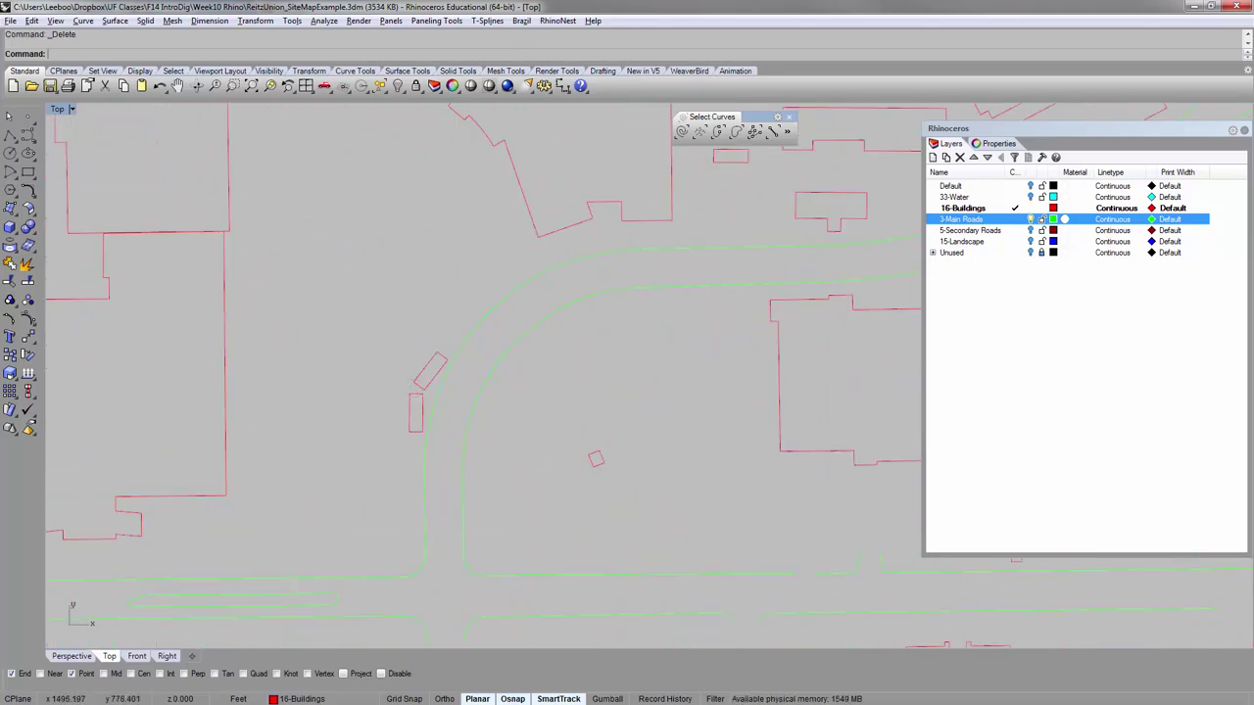
{"action": "key", "text": "alt+Tab"}
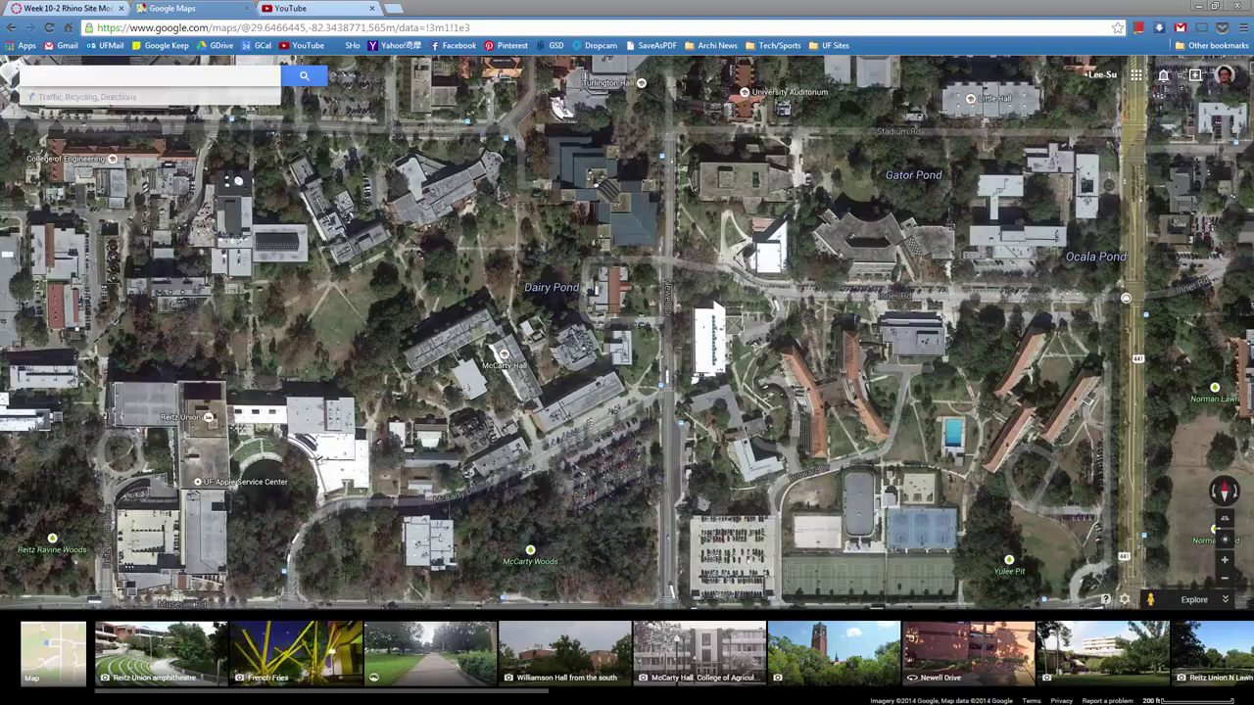
{"action": "key", "text": "alt+Tab"}
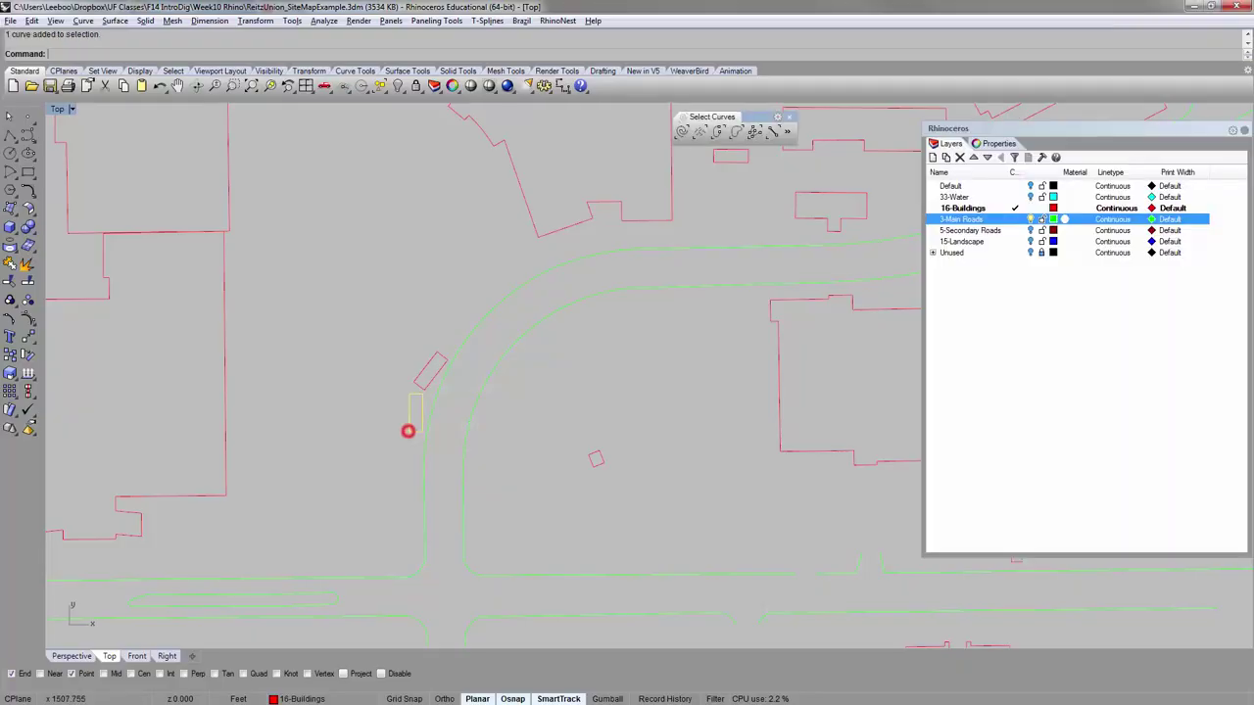
{"action": "key", "text": "Delete"}
{"action": "scroll", "coordinate": [425, 368], "scroll_direction": "down", "scroll_amount": 5}
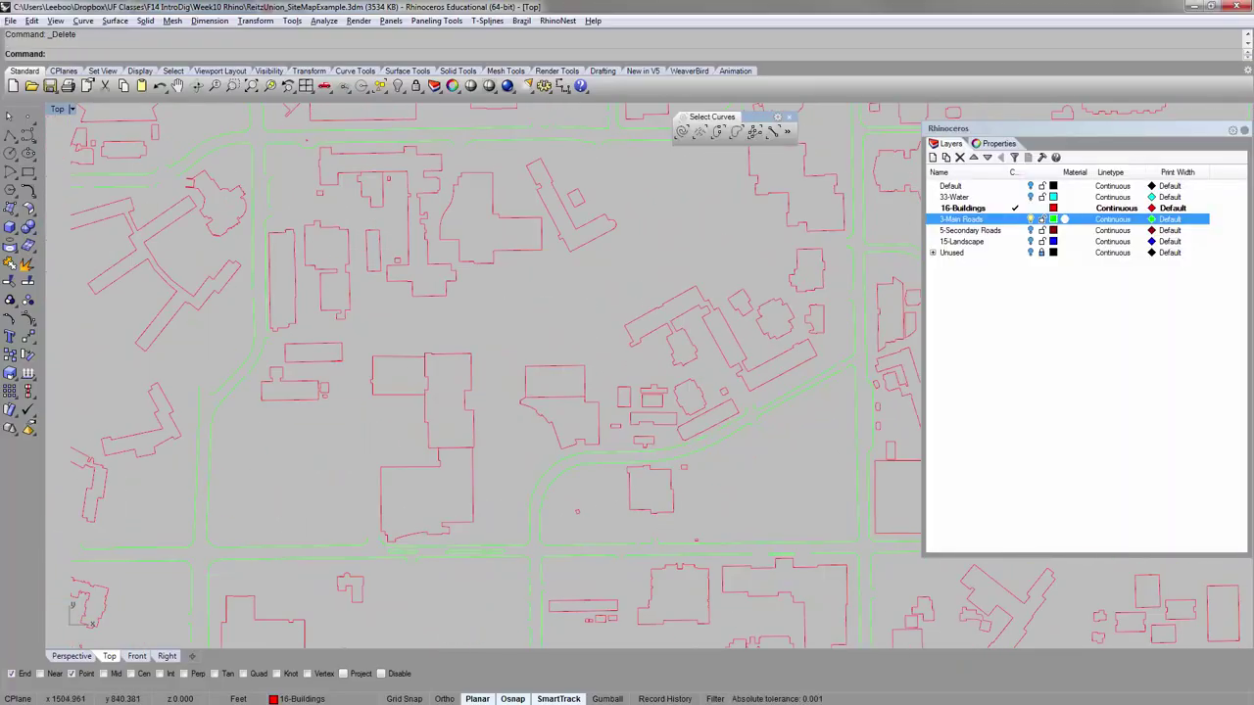
Delete the small leftover rectangles beside the buildings in the western part of the map.
{"action": "scroll", "coordinate": [323, 384], "scroll_direction": "up", "scroll_amount": 5}
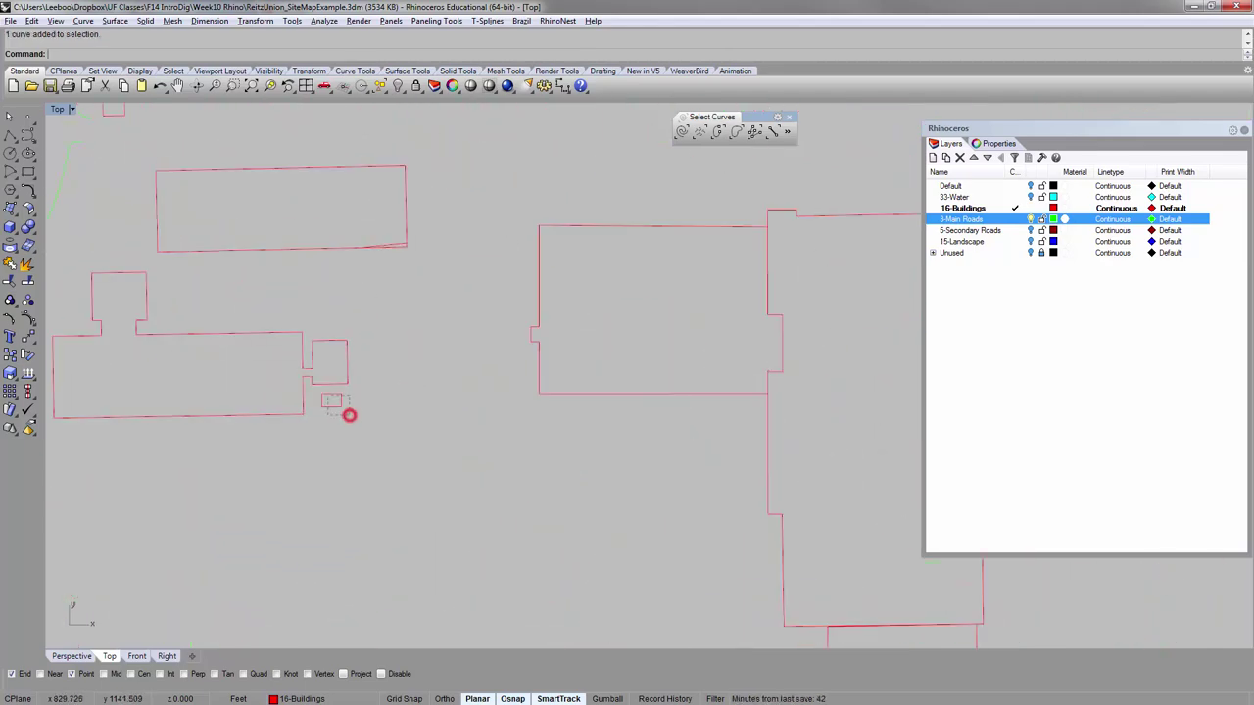
{"action": "scroll", "coordinate": [335, 438], "scroll_direction": "down", "scroll_amount": 10}
{"action": "right_click_drag", "start_coordinate": [569, 312], "coordinate": [486, 352]}
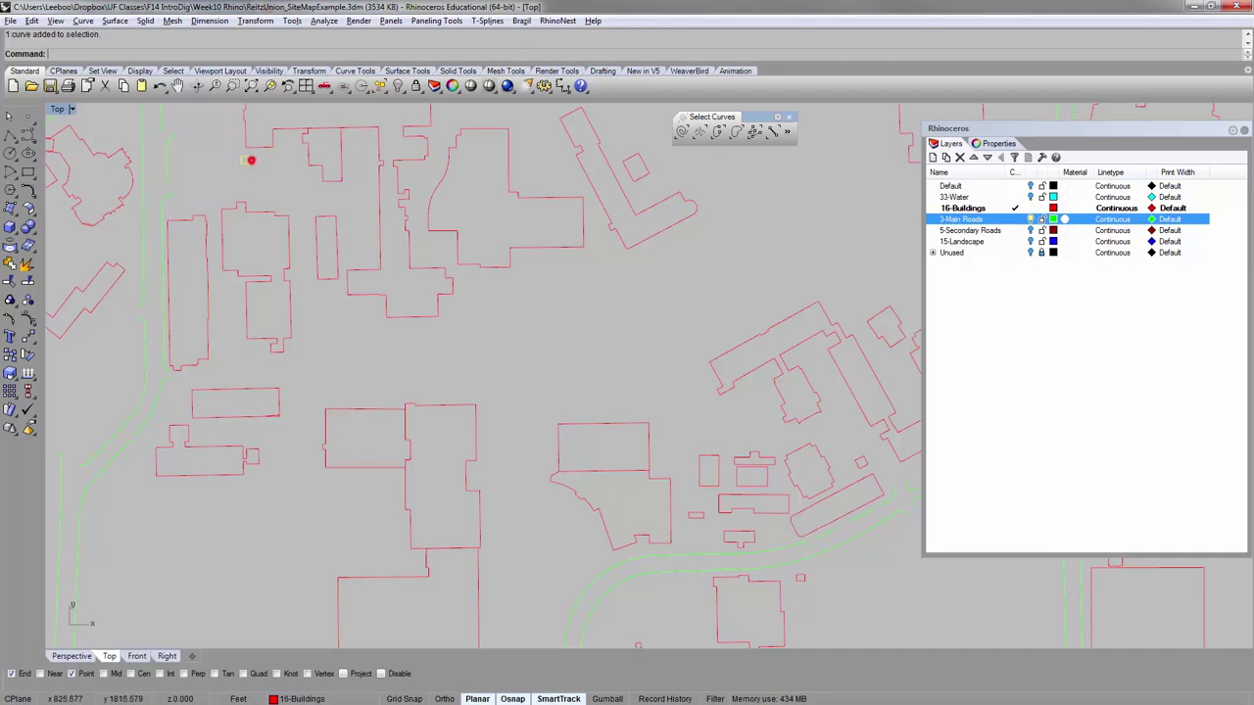
{"action": "key", "text": "Delete"}
{"action": "scroll", "coordinate": [251, 160], "scroll_direction": "down", "scroll_amount": 3}
{"action": "scroll", "coordinate": [495, 370], "scroll_direction": "up", "scroll_amount": 4}
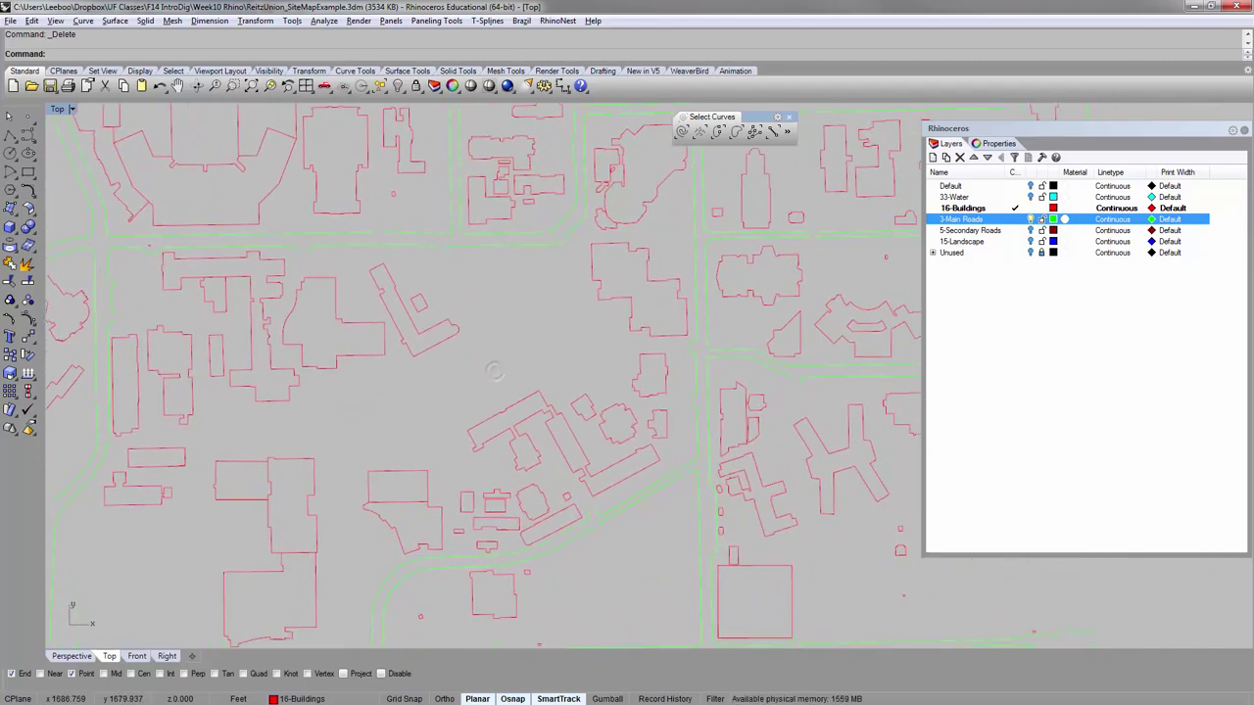
Delete the small shape inside the northern building beside the large curved outline and undo the deletion.
{"action": "right_click_drag", "start_coordinate": [627, 250], "coordinate": [523, 320]}
{"action": "scroll", "coordinate": [525, 328], "scroll_direction": "up", "scroll_amount": 6}
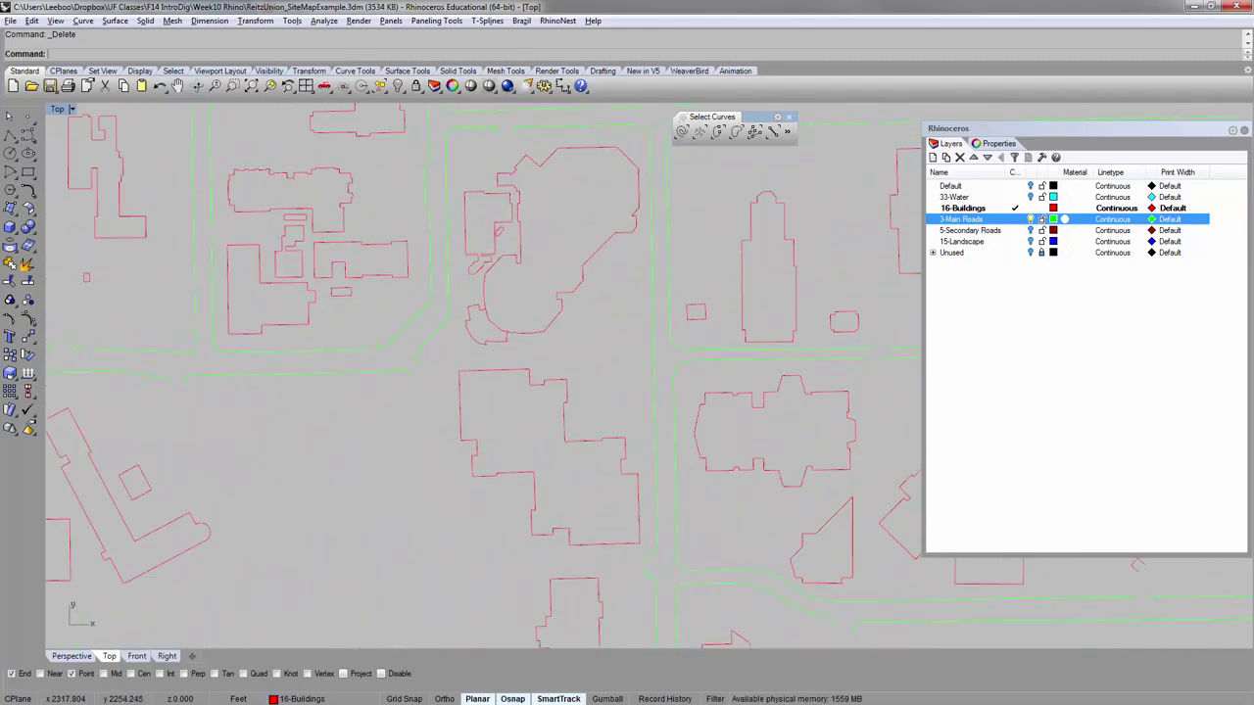
{"action": "scroll", "coordinate": [497, 231], "scroll_direction": "up", "scroll_amount": 3}
{"action": "left_click", "coordinate": [495, 231]}
{"action": "scroll", "coordinate": [495, 232], "scroll_direction": "up", "scroll_amount": 3}
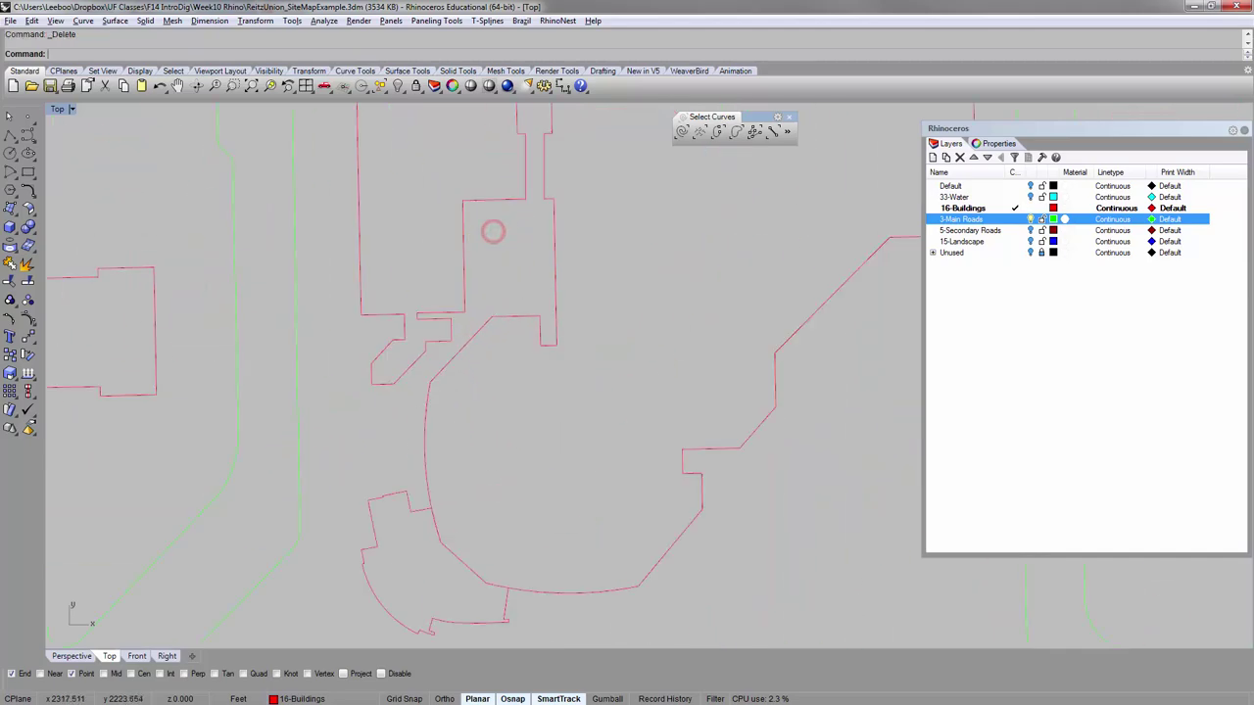
{"action": "scroll", "coordinate": [493, 231], "scroll_direction": "down", "scroll_amount": 3}
{"action": "scroll", "coordinate": [493, 231], "scroll_direction": "down", "scroll_amount": 3}
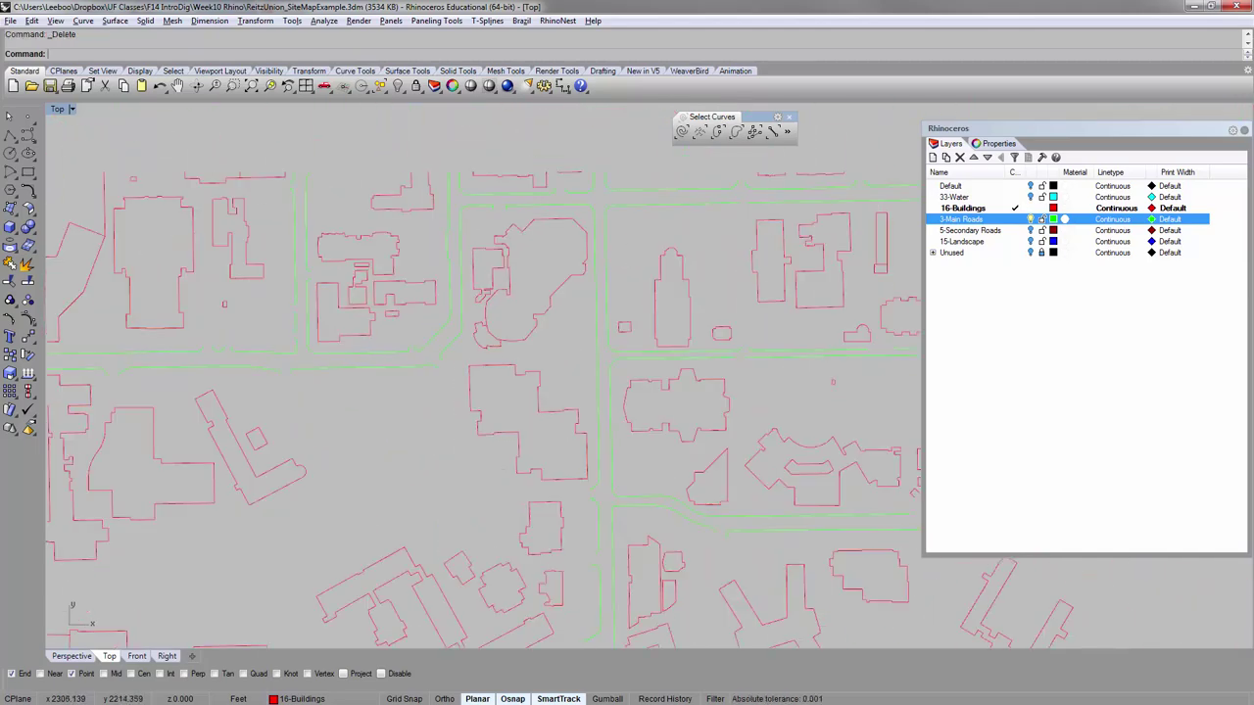
{"action": "scroll", "coordinate": [529, 294], "scroll_direction": "up", "scroll_amount": 3}
{"action": "scroll", "coordinate": [542, 404], "scroll_direction": "down", "scroll_amount": 5}
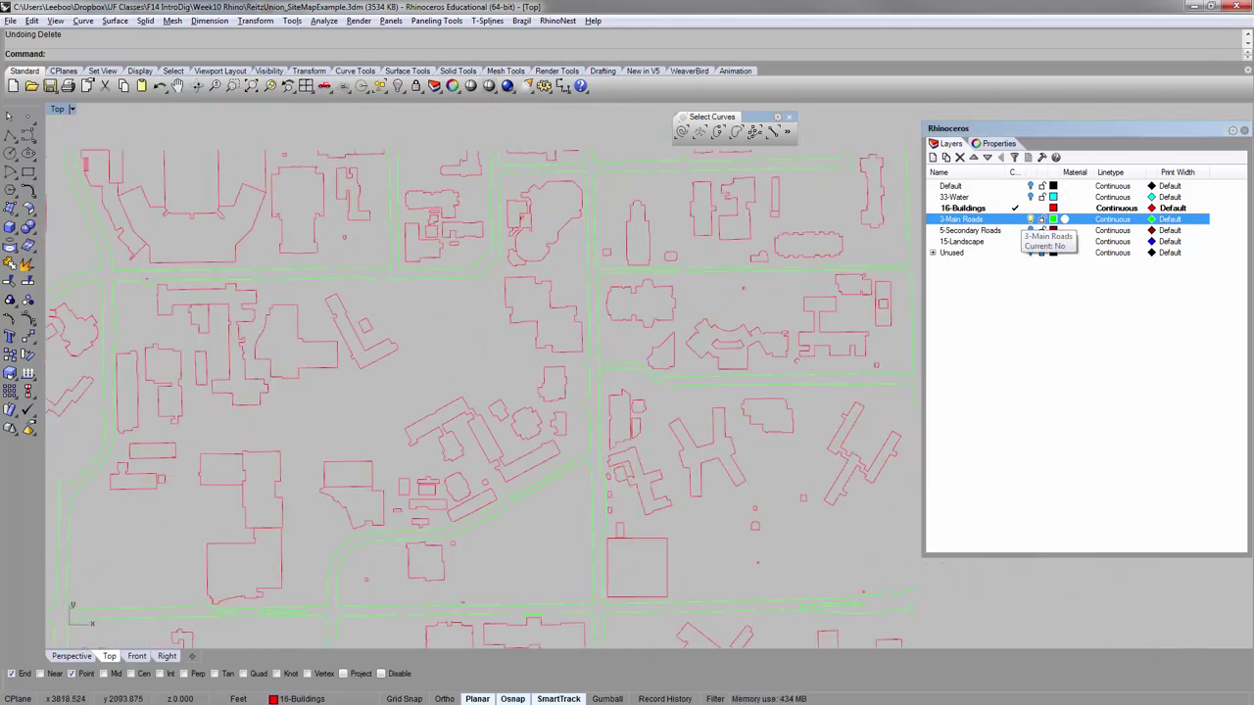
Make 3-Main Roads the current layer, and hide 16-Buildings briefly to view the roads alone before showing it again.
{"action": "left_click", "coordinate": [1016, 219]}
{"action": "left_click", "coordinate": [1030, 207]}
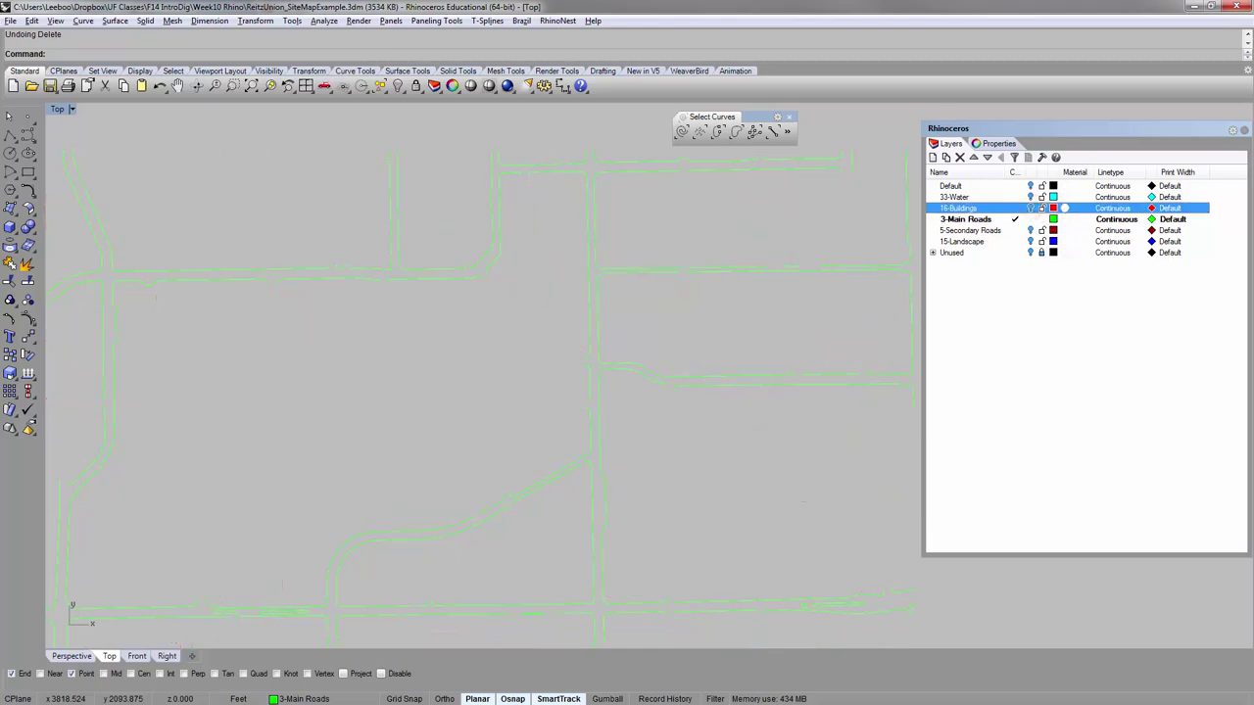
{"action": "left_click", "coordinate": [1031, 208]}
{"action": "scroll", "coordinate": [241, 448], "scroll_direction": "up", "scroll_amount": 5}
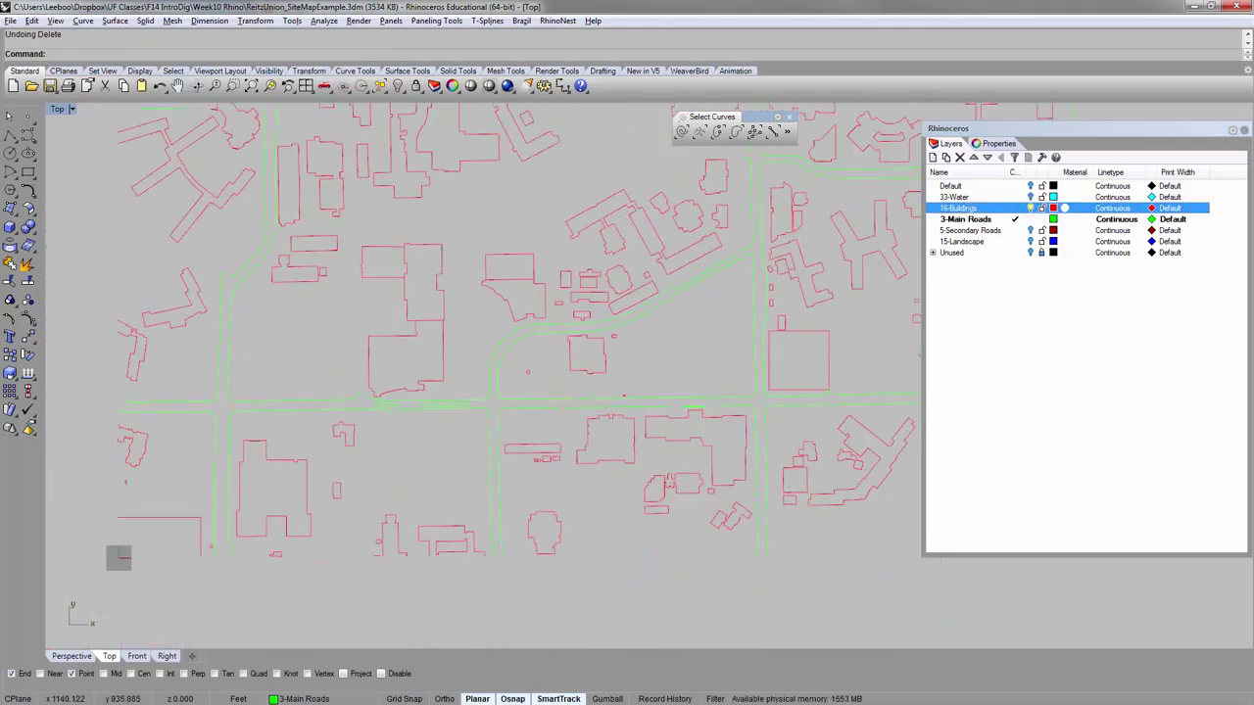
{"action": "right_click_drag", "start_coordinate": [381, 424], "coordinate": [353, 516]}
{"action": "key", "text": "Up"}
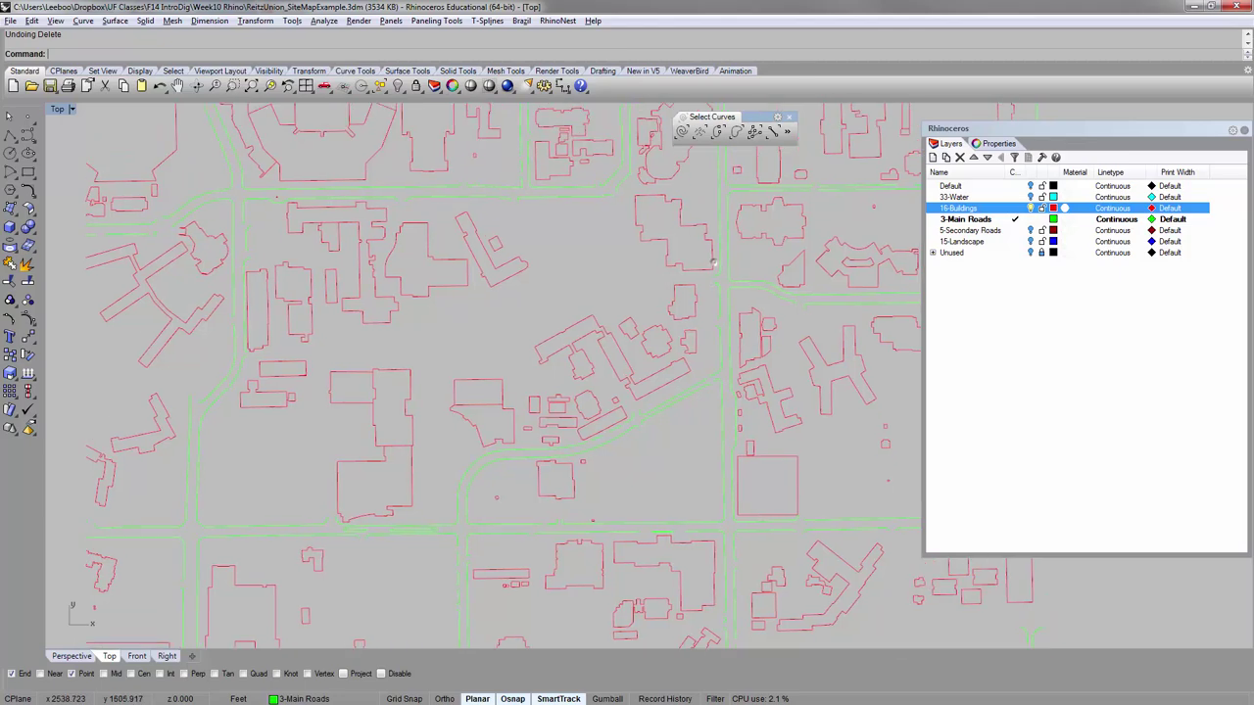
Turn on the 15-Landscape layer and examine the walkways on the central lawn.
{"action": "left_click", "coordinate": [1010, 293]}
{"action": "left_click", "coordinate": [1031, 241]}
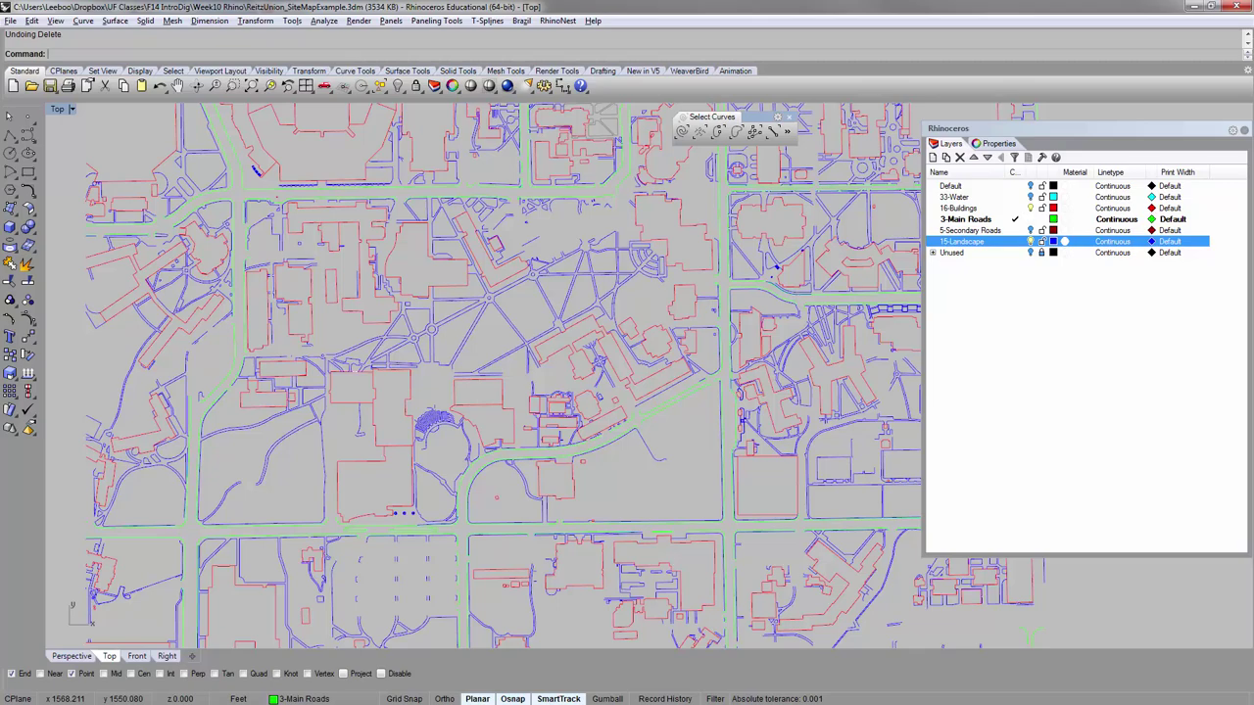
{"action": "scroll", "coordinate": [509, 339], "scroll_direction": "up", "scroll_amount": 5}
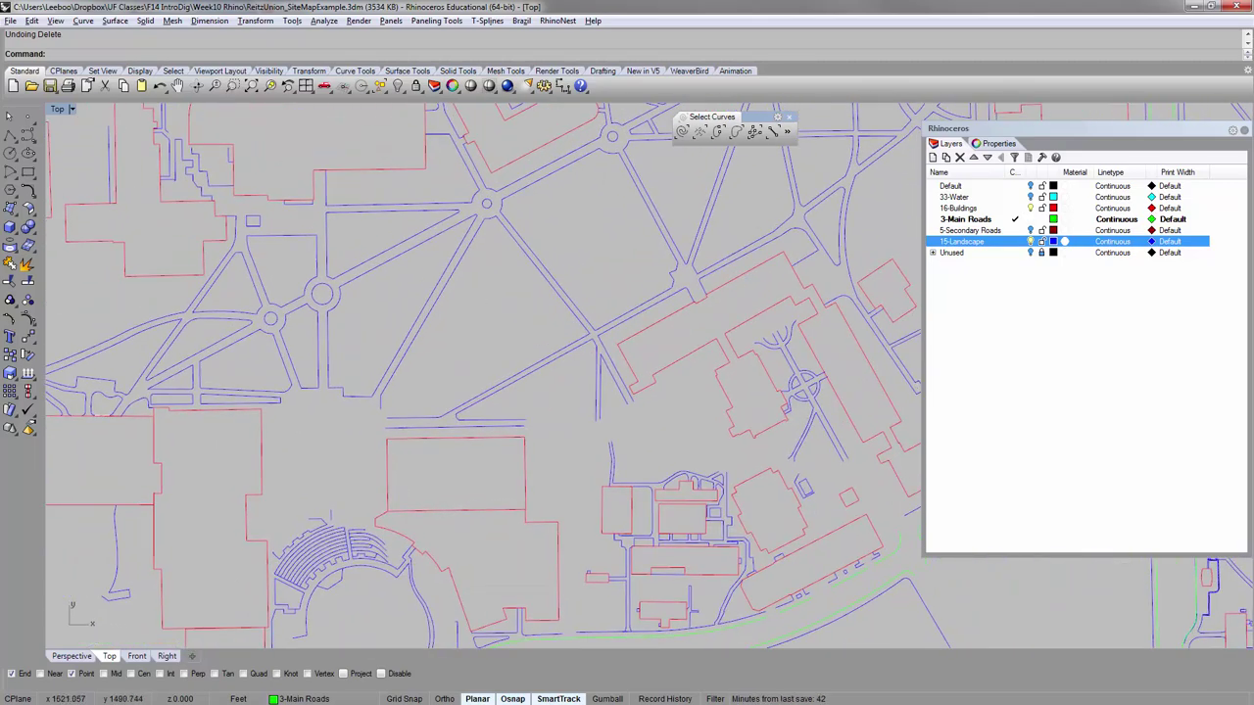
{"action": "right_click_drag", "start_coordinate": [502, 227], "coordinate": [478, 279]}
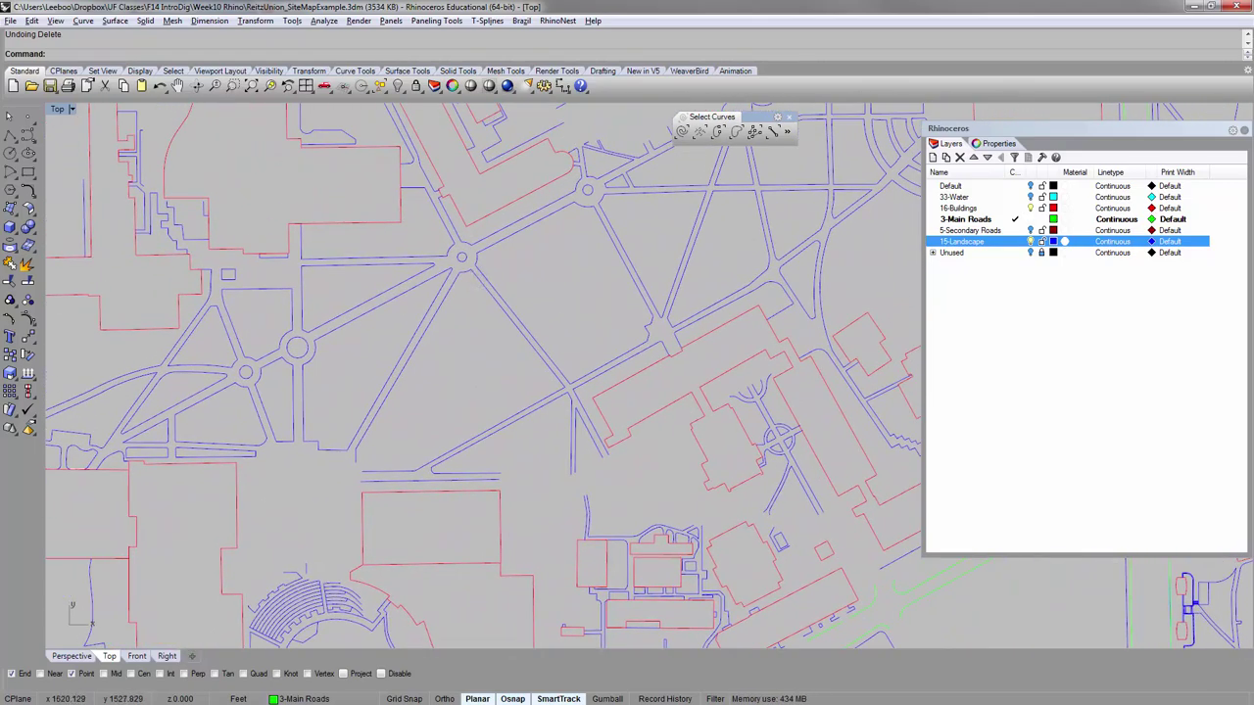
{"action": "scroll", "coordinate": [449, 282], "scroll_direction": "up", "scroll_amount": 1}
Select walkway edges on the central lawn and switch to Google Maps to compare them with the satellite view.
{"action": "left_click", "coordinate": [453, 285]}
{"action": "left_click", "coordinate": [437, 283]}
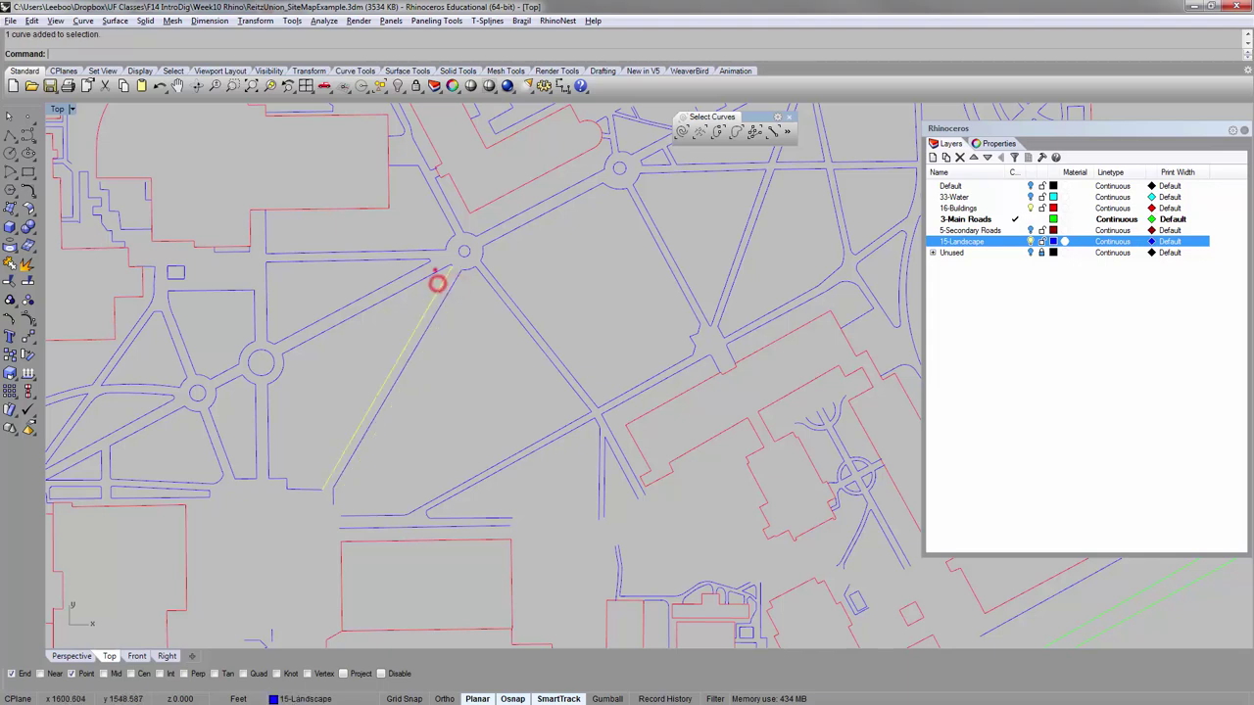
{"action": "left_click", "coordinate": [435, 272]}
{"action": "key", "text": "alt+Tab"}
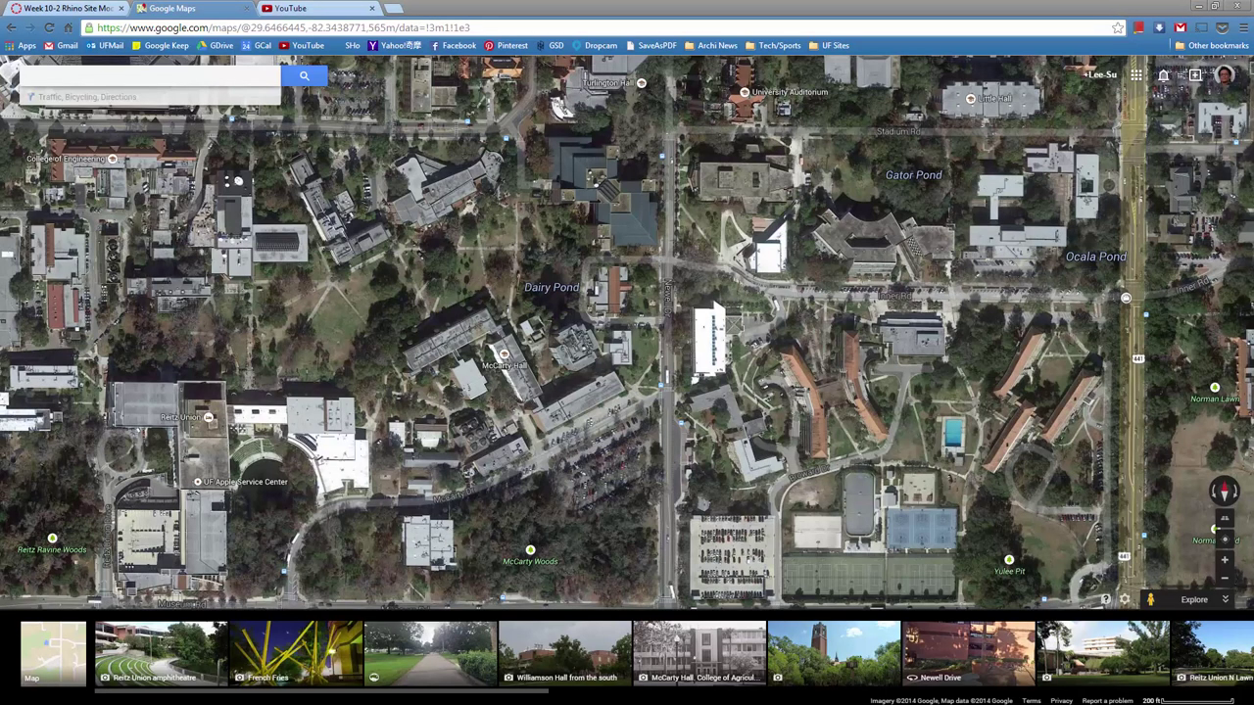
Zoom in on the Reitz Union North Lawn in Google Maps and compare its walkways with the landscape curves in Rhino.
{"action": "scroll", "coordinate": [303, 348], "scroll_direction": "up", "scroll_amount": 2}
{"action": "key", "text": "alt+Tab"}
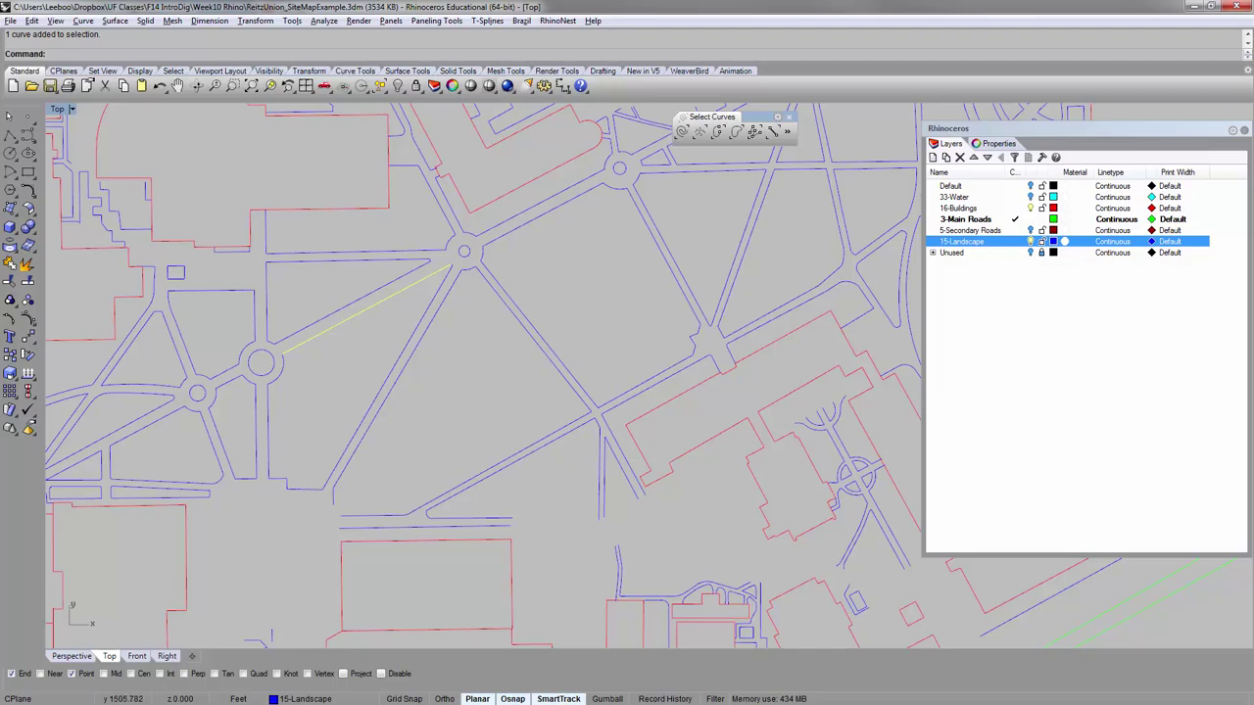
{"action": "key", "text": "alt+Tab"}
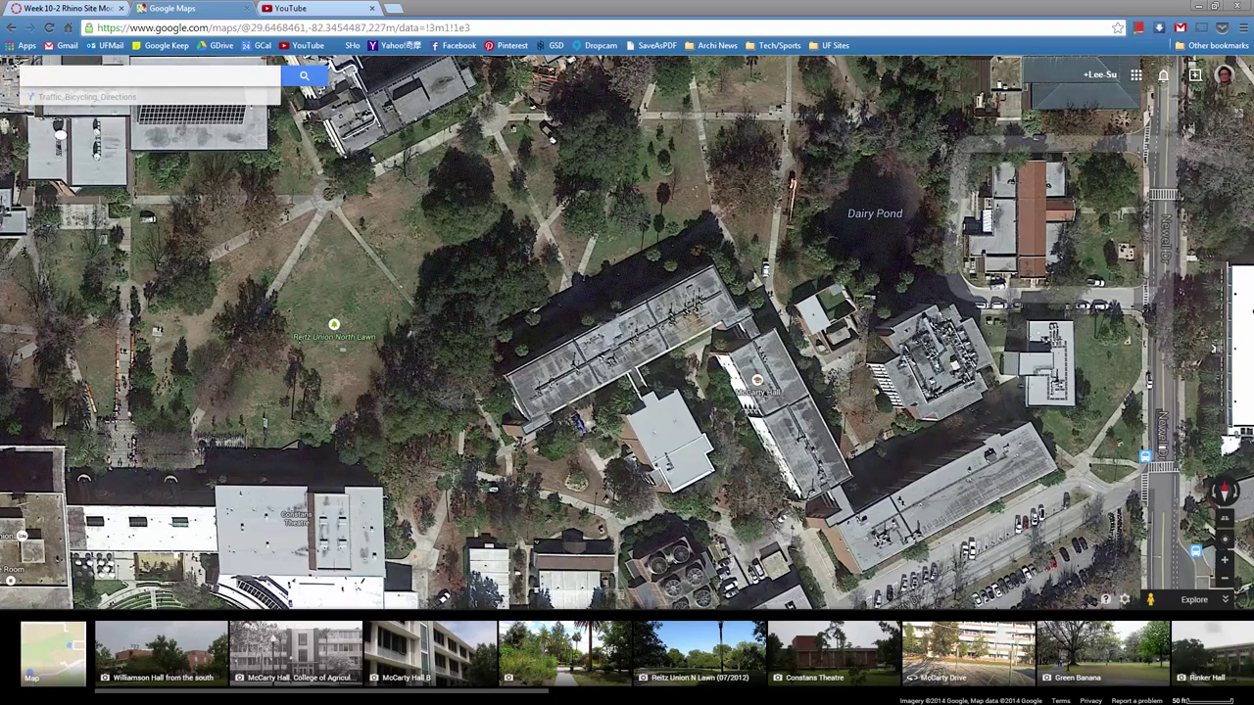
{"action": "key", "text": "alt+Tab"}
{"action": "left_click", "coordinate": [465, 355]}
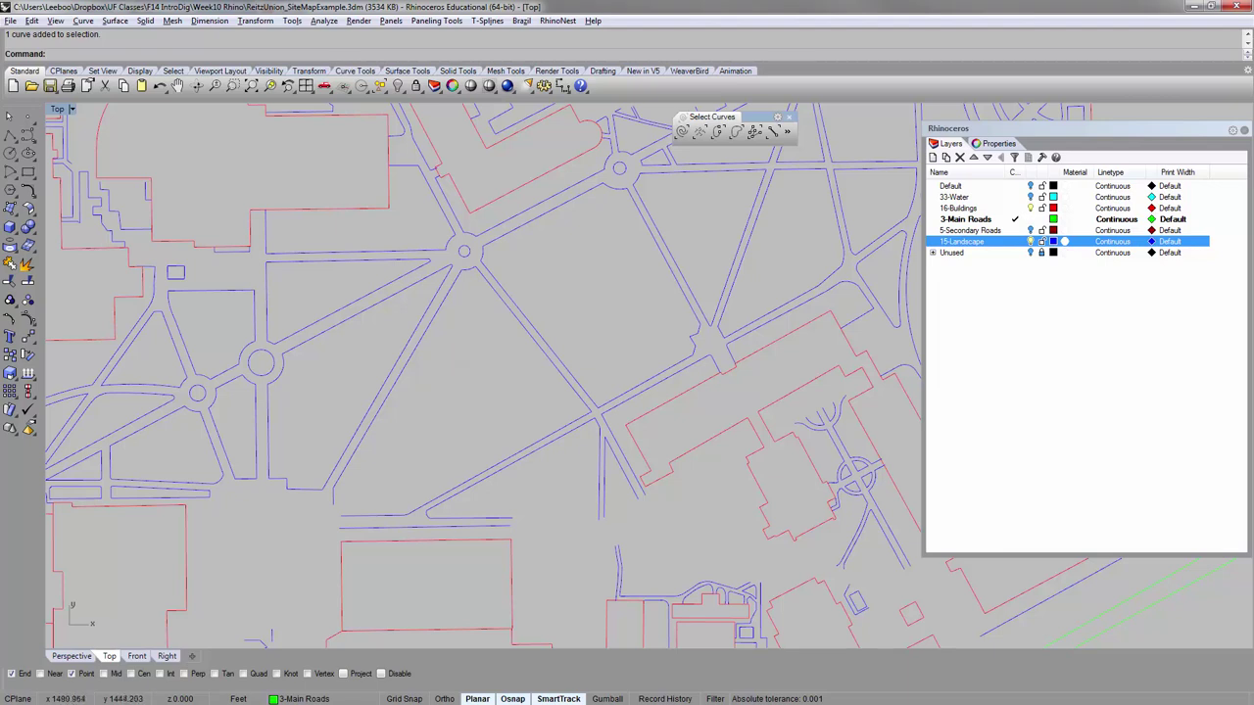
Check the individual walkway edge curves bounding the lawn beside the larger circular plaza by selecting them.
{"action": "right_click_drag", "start_coordinate": [322, 324], "coordinate": [358, 309]}
{"action": "left_click", "coordinate": [351, 326]}
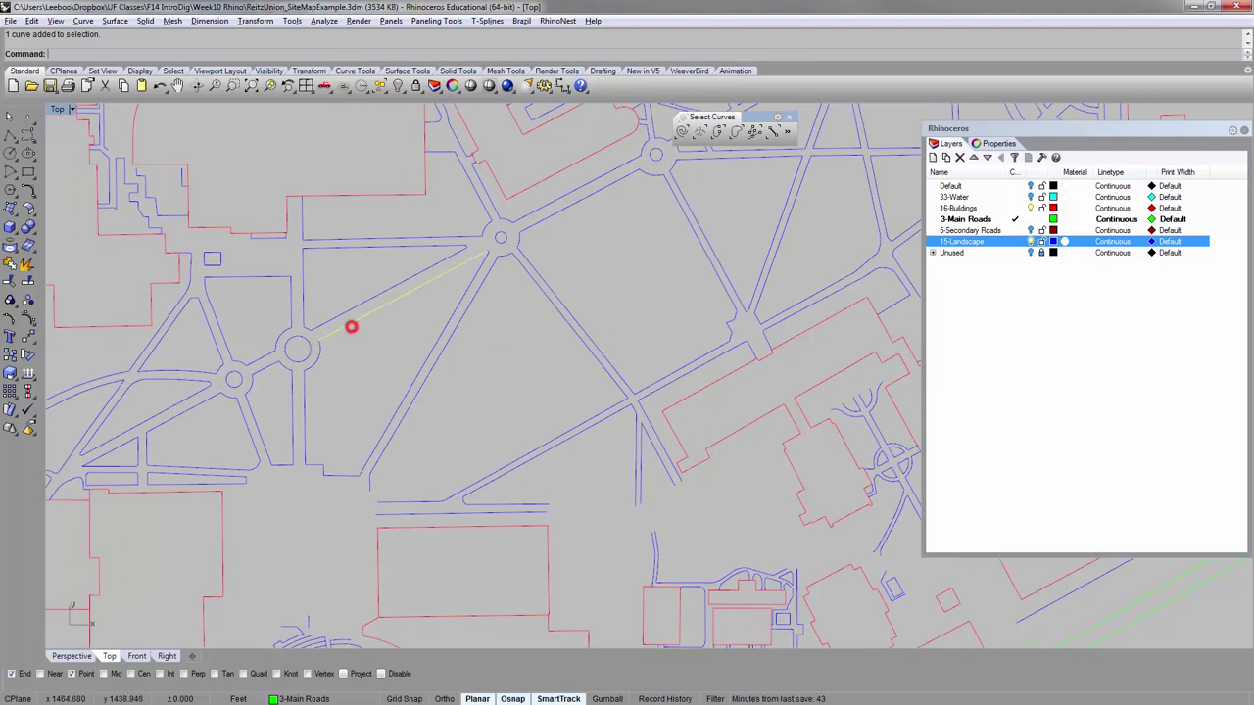
{"action": "left_click", "coordinate": [320, 353]}
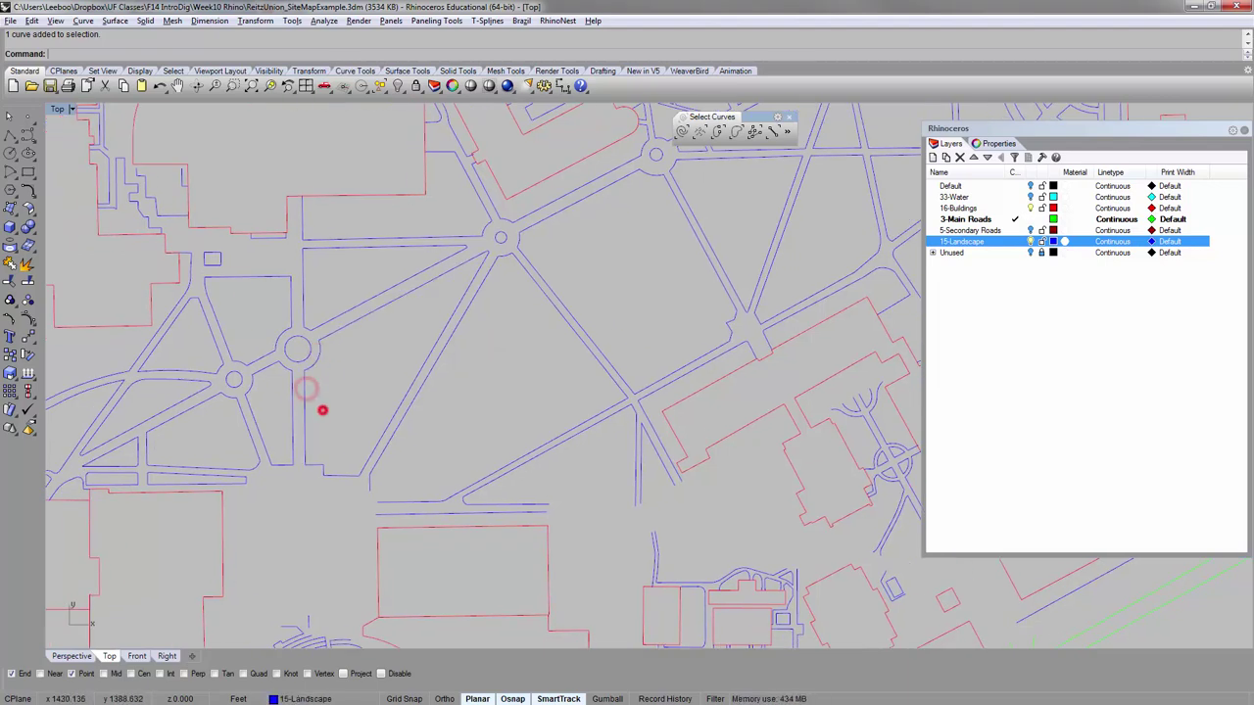
{"action": "right_click_drag", "start_coordinate": [334, 381], "coordinate": [331, 401]}
{"action": "scroll", "coordinate": [330, 401], "scroll_direction": "up", "scroll_amount": 2}
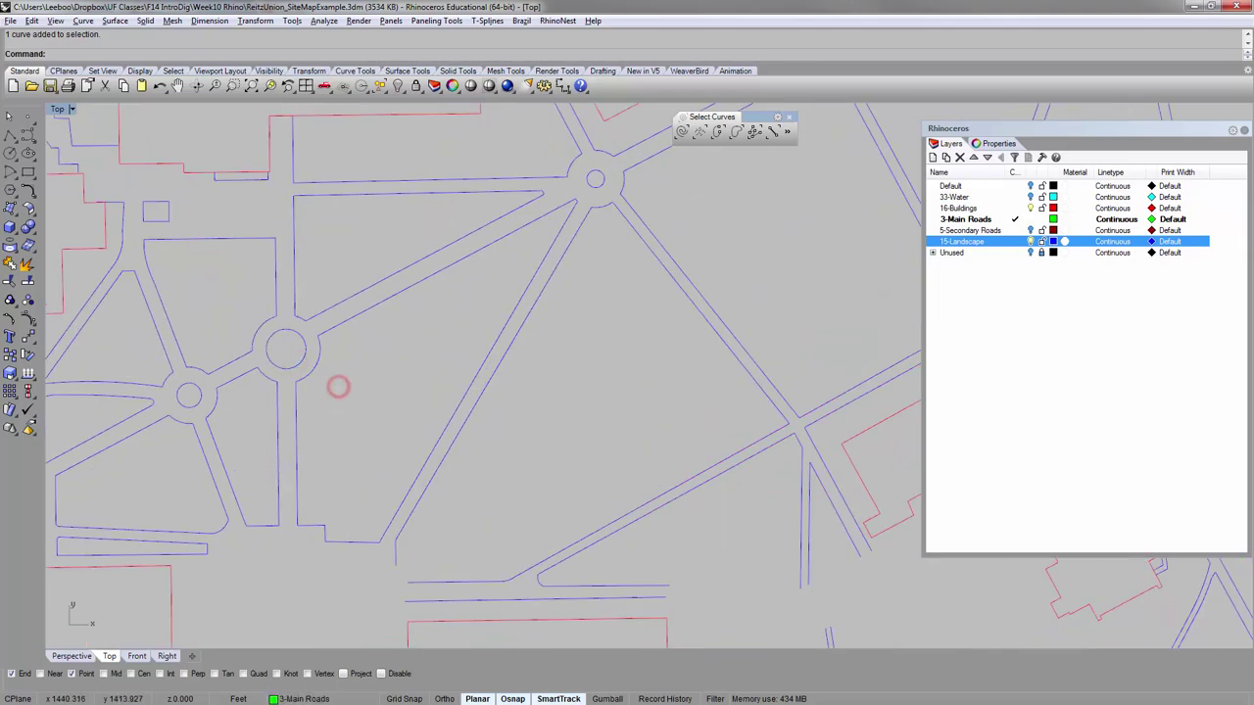
Join the edge curves around the lawn between the two circular plazas into one closed curve, including the short piece at its tip.
{"action": "left_click", "coordinate": [347, 323]}
{"action": "key", "text": "ctrl+j"}
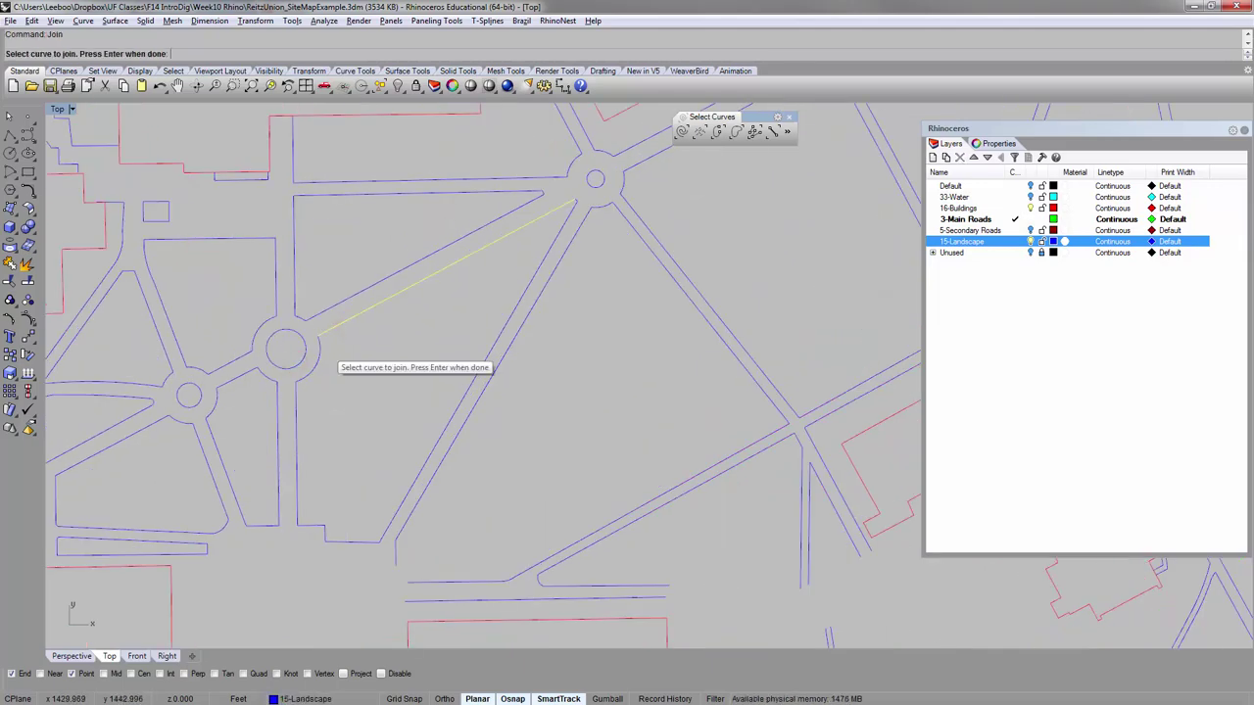
{"action": "left_click", "coordinate": [322, 347]}
{"action": "left_click", "coordinate": [295, 390]}
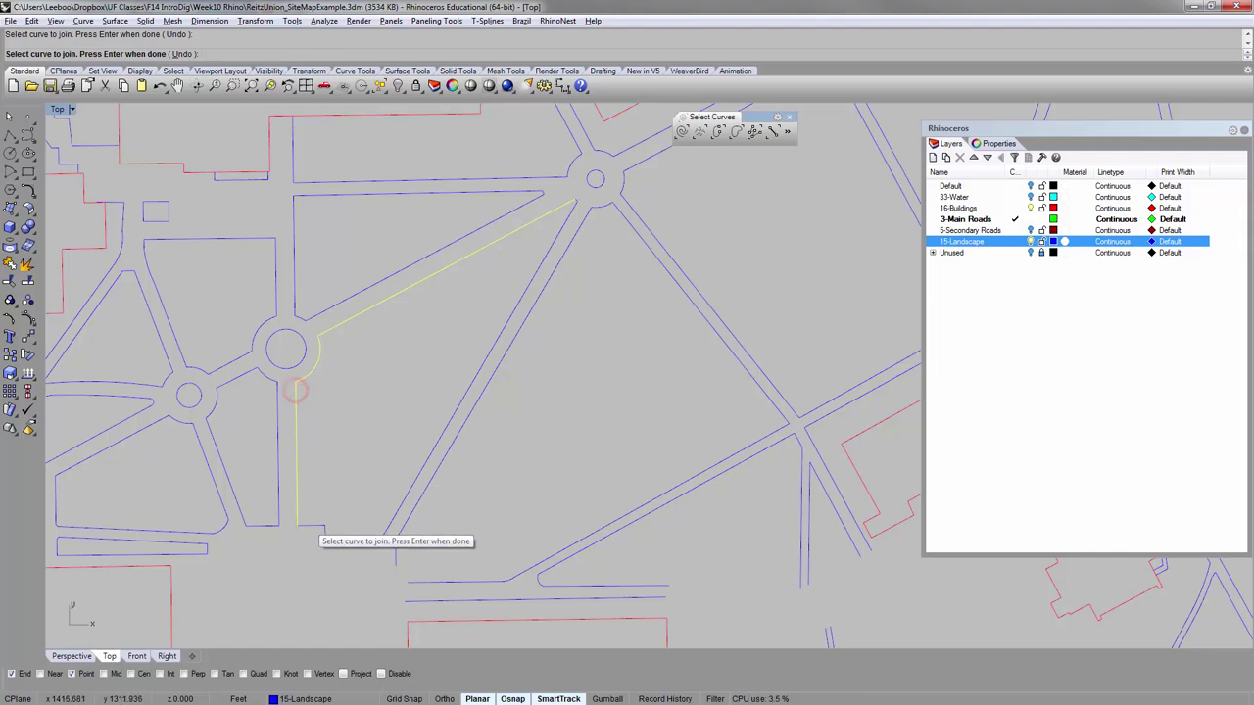
{"action": "left_click", "coordinate": [303, 525]}
{"action": "left_click", "coordinate": [322, 532]}
{"action": "left_click", "coordinate": [322, 532]}
{"action": "left_click", "coordinate": [378, 534]}
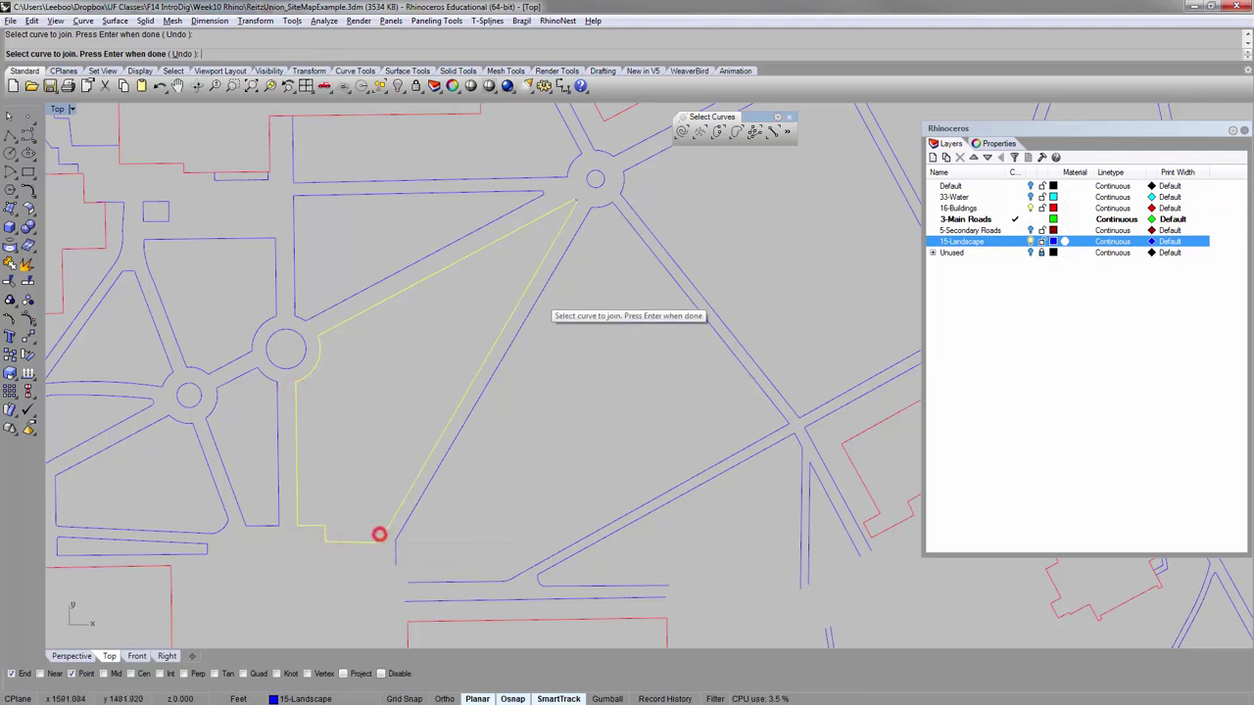
{"action": "scroll", "coordinate": [576, 202], "scroll_direction": "up", "scroll_amount": 3}
{"action": "right_click", "coordinate": [563, 240]}
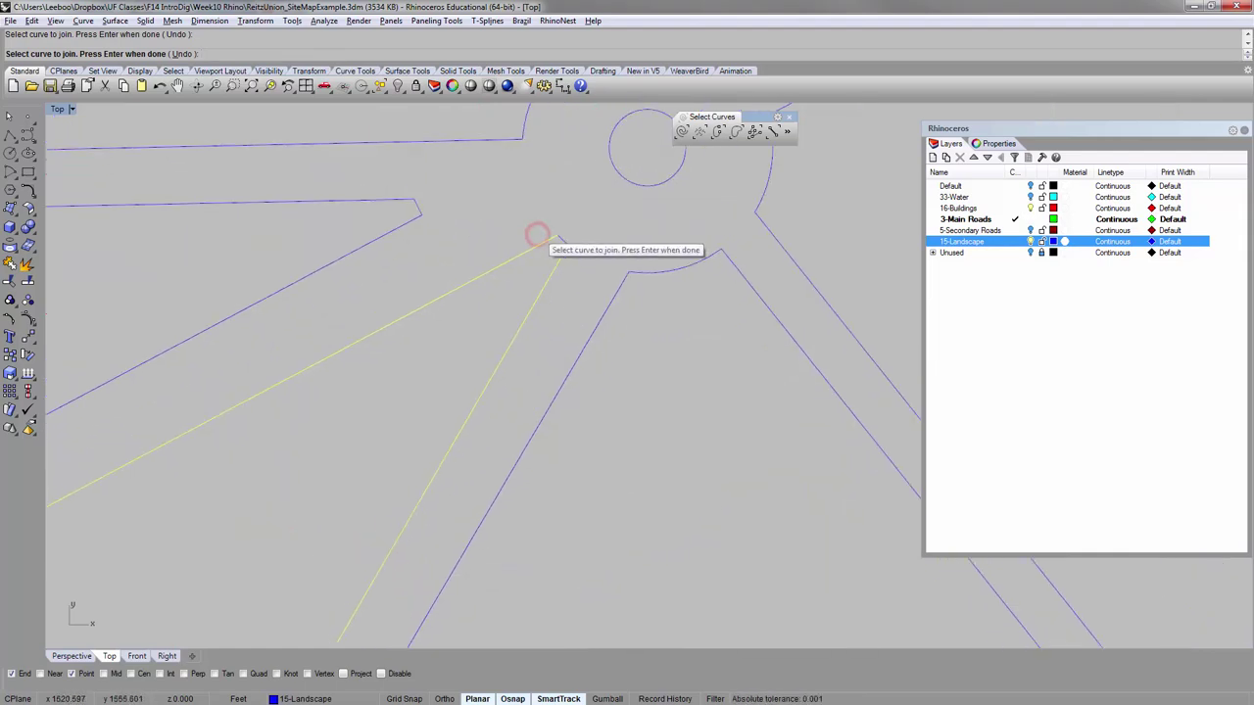
Isolate the 15-Landscape layer as the current layer, with all other layers turned off.
{"action": "scroll", "coordinate": [563, 240], "scroll_direction": "down", "scroll_amount": 4}
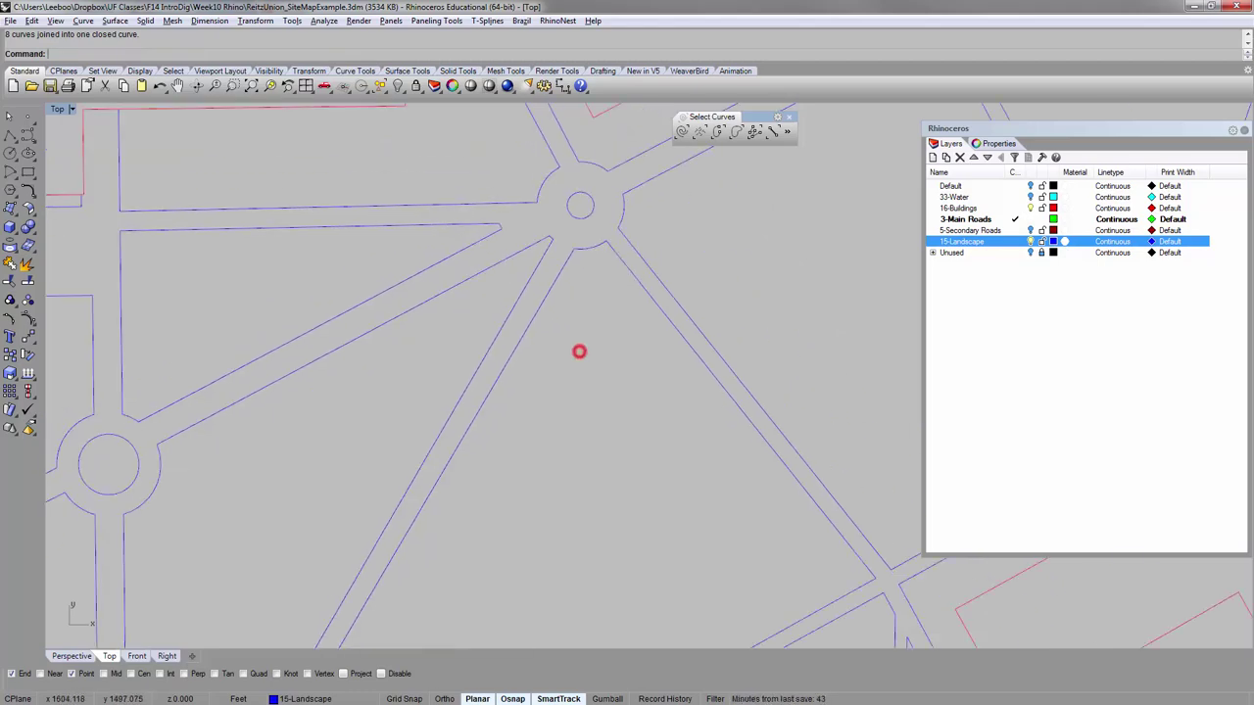
{"action": "scroll", "coordinate": [587, 372], "scroll_direction": "down", "scroll_amount": 2}
{"action": "scroll", "coordinate": [577, 432], "scroll_direction": "down", "scroll_amount": 3}
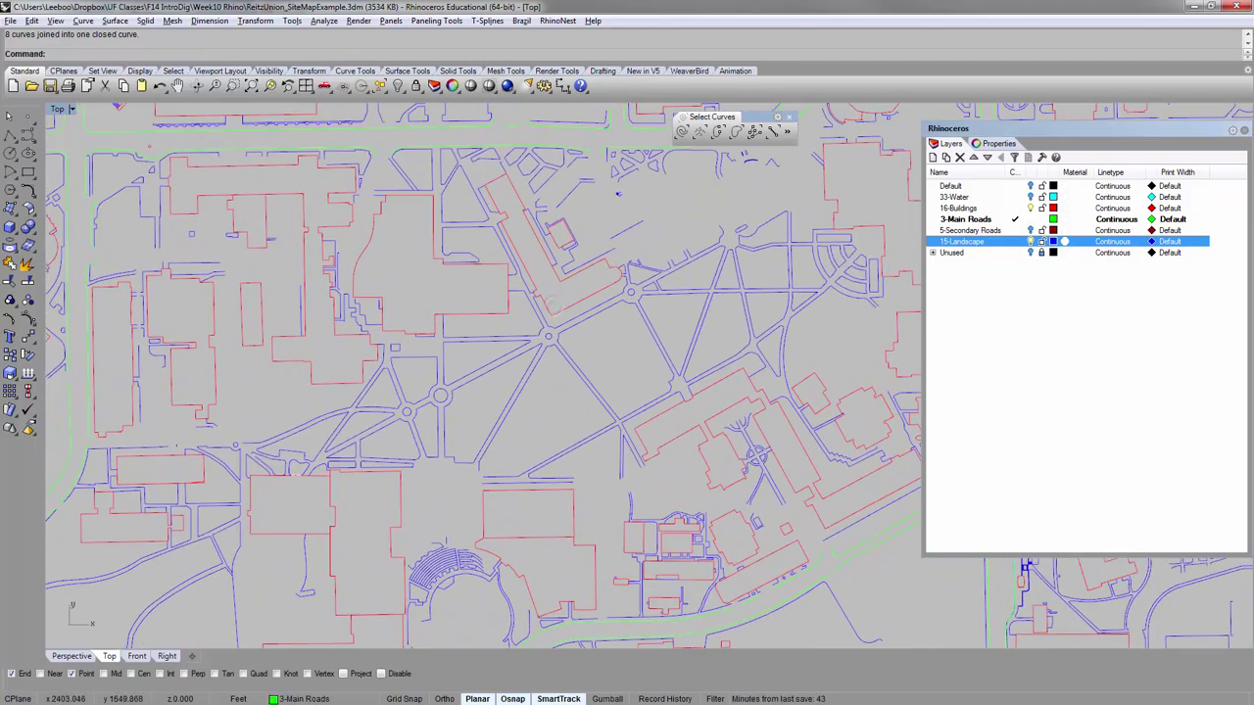
{"action": "left_click", "coordinate": [978, 218]}
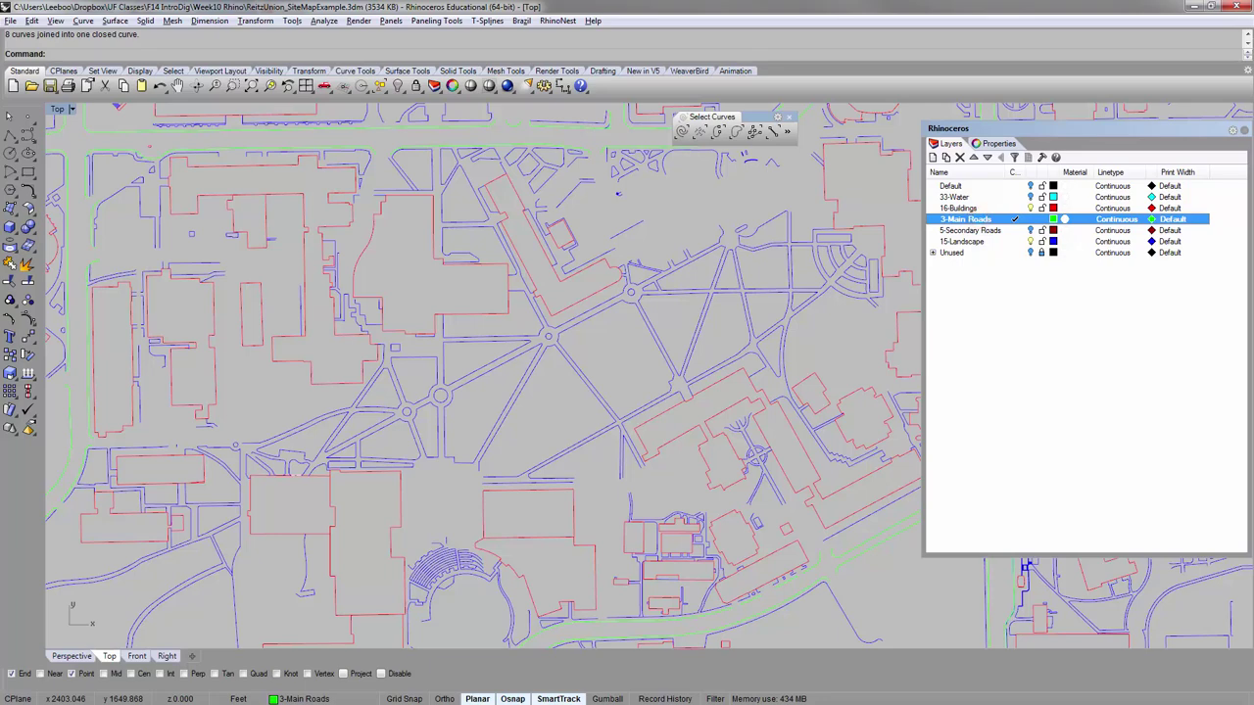
{"action": "left_click", "coordinate": [963, 241]}
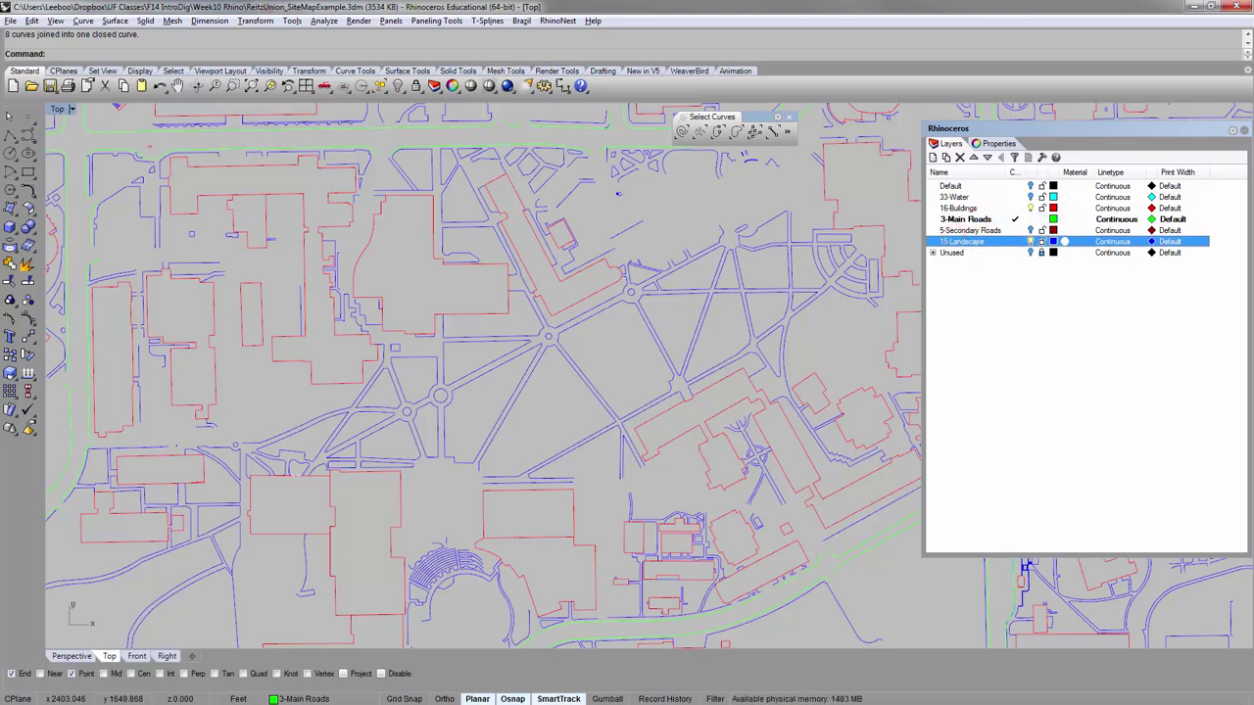
{"action": "right_click", "coordinate": [960, 241]}
{"action": "left_click", "coordinate": [974, 281]}
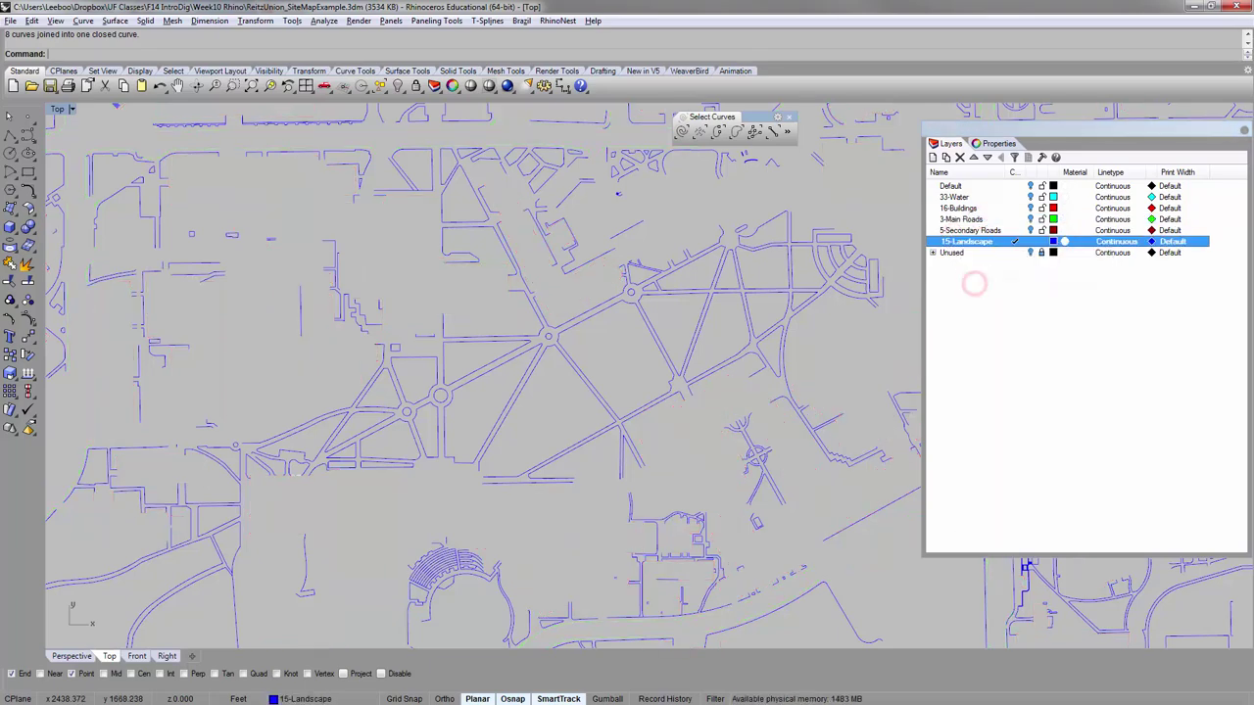
Check the object properties of one of the grey curves in the 15-Landscape linework.
{"action": "scroll", "coordinate": [699, 221], "scroll_direction": "down", "scroll_amount": 5}
{"action": "scroll", "coordinate": [537, 257], "scroll_direction": "down", "scroll_amount": 2}
{"action": "right_click_drag", "start_coordinate": [537, 258], "coordinate": [395, 291]}
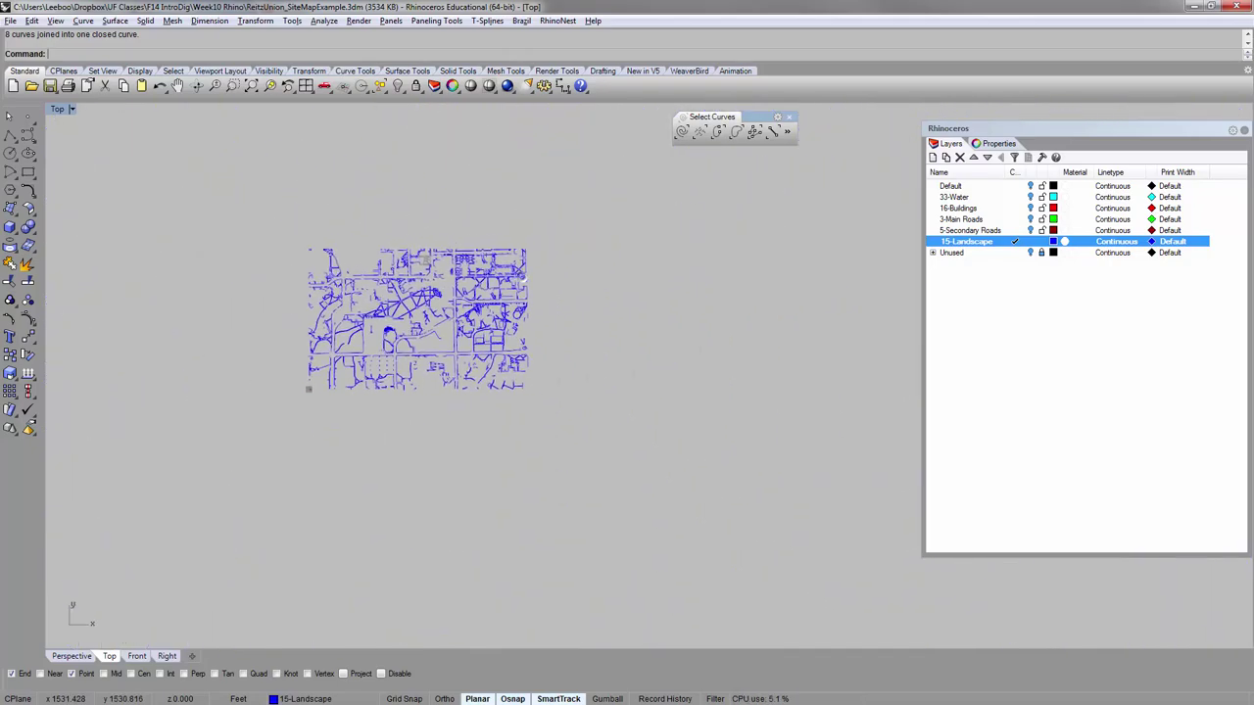
{"action": "scroll", "coordinate": [394, 303], "scroll_direction": "up", "scroll_amount": 6}
{"action": "scroll", "coordinate": [395, 302], "scroll_direction": "down", "scroll_amount": 2}
{"action": "scroll", "coordinate": [448, 233], "scroll_direction": "up", "scroll_amount": 8}
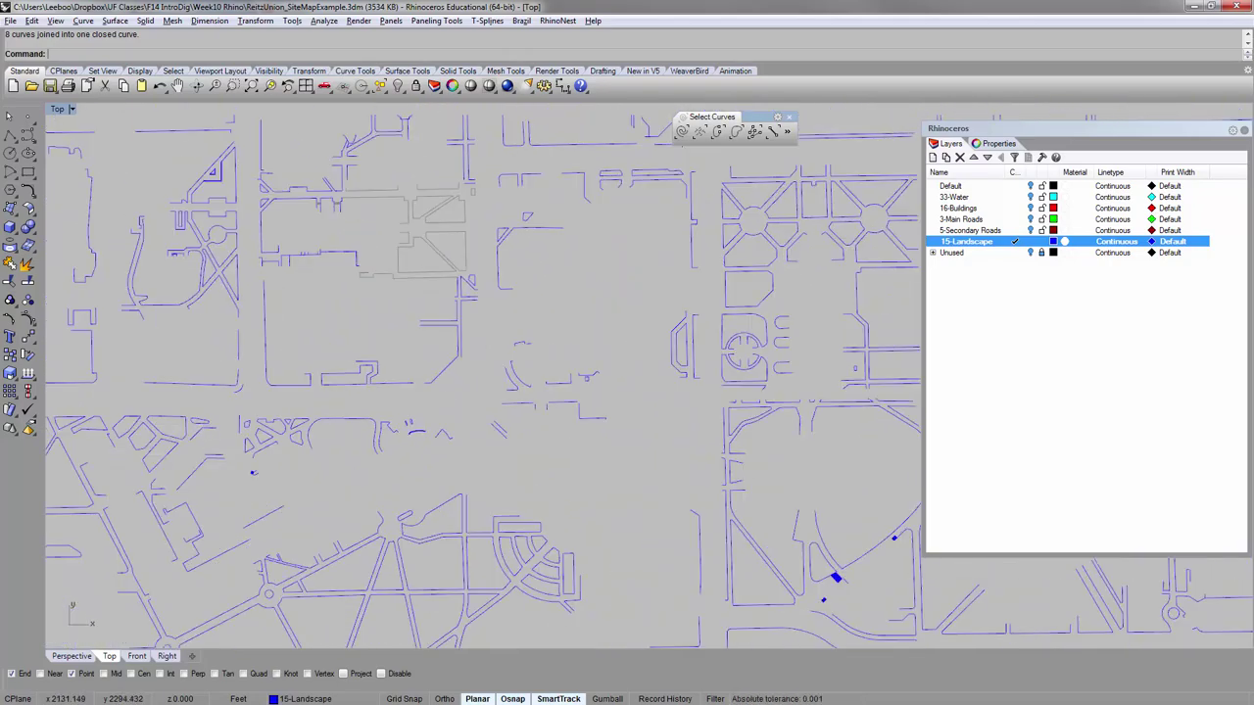
{"action": "left_click", "coordinate": [447, 233]}
{"action": "left_click", "coordinate": [995, 143]}
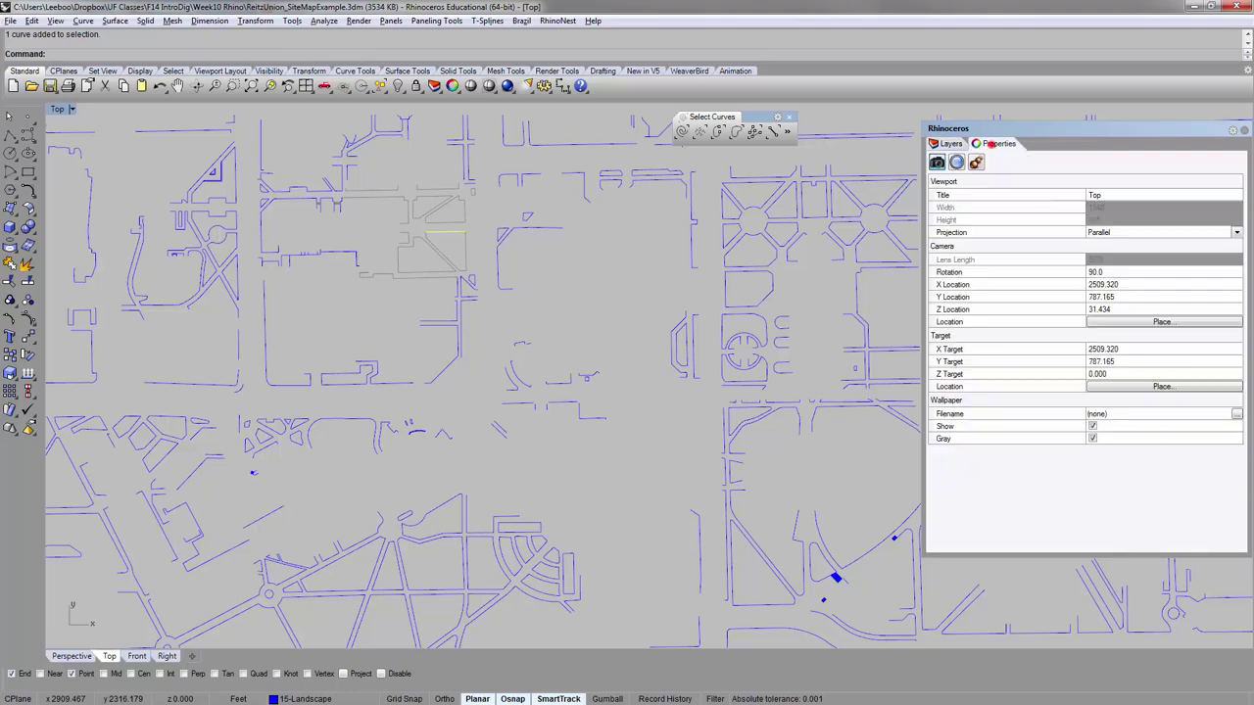
{"action": "right_click_drag", "start_coordinate": [488, 108], "coordinate": [509, 154]}
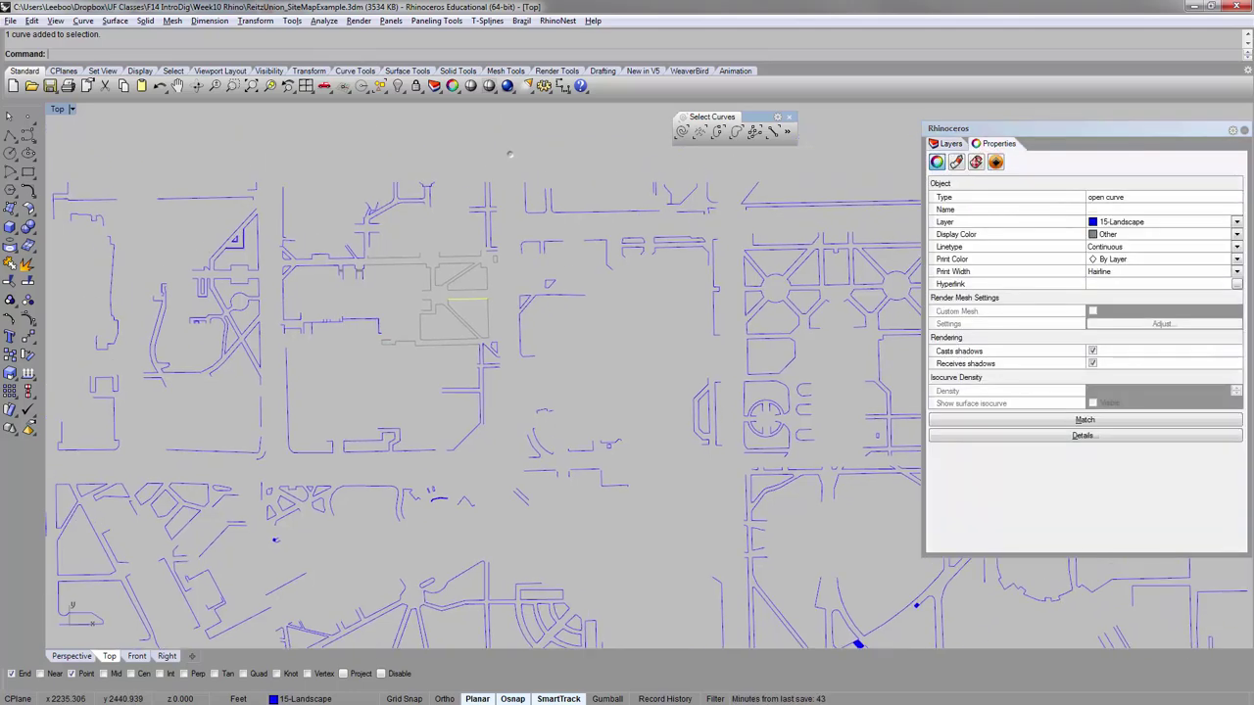
{"action": "left_click_drag", "start_coordinate": [286, 129], "coordinate": [469, 178]}
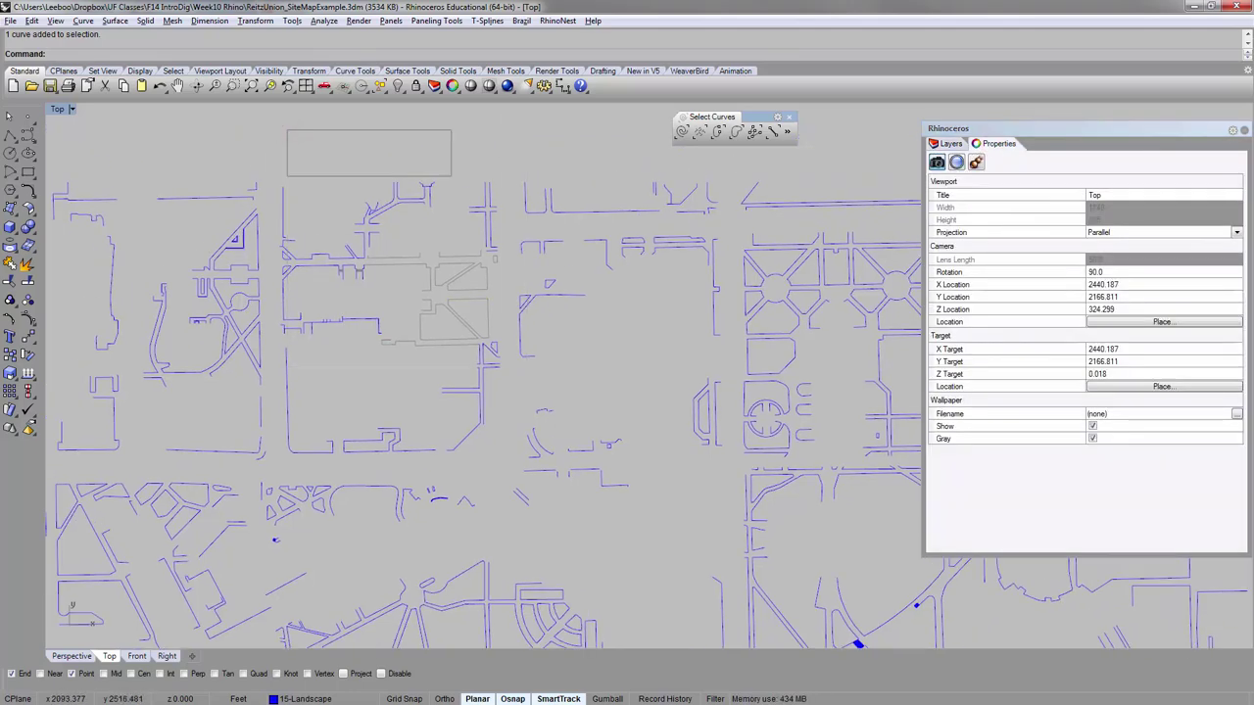
Set the display color of all the landscape curves to By Layer.
{"action": "scroll", "coordinate": [475, 308], "scroll_direction": "down", "scroll_amount": 14}
{"action": "scroll", "coordinate": [488, 315], "scroll_direction": "down", "scroll_amount": 2}
{"action": "left_click_drag", "start_coordinate": [238, 212], "coordinate": [770, 574]}
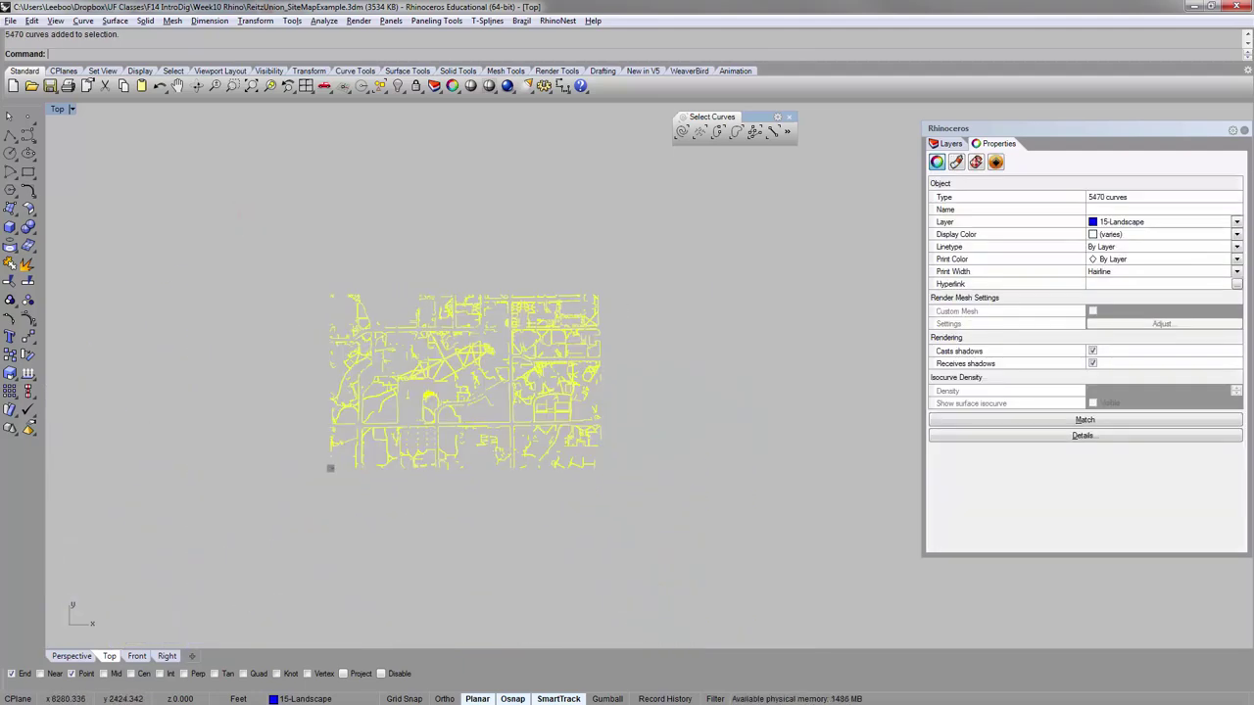
{"action": "left_click", "coordinate": [1107, 235]}
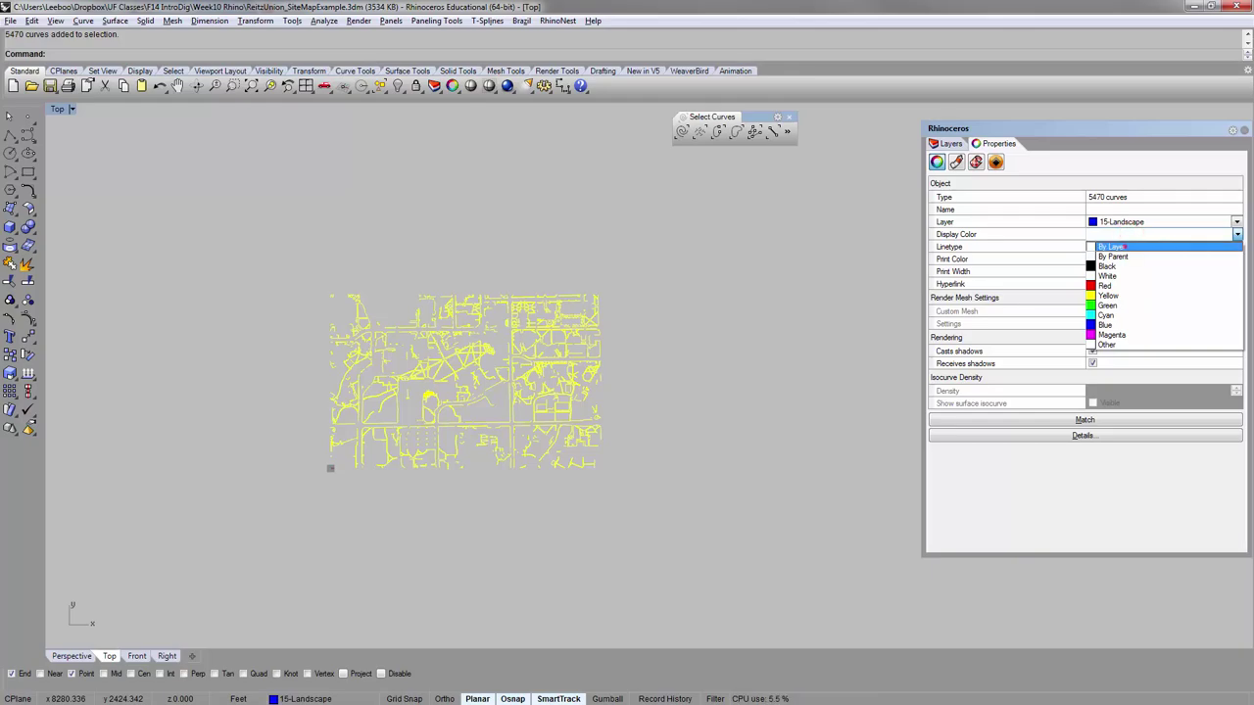
{"action": "left_click", "coordinate": [1126, 247]}
{"action": "left_click", "coordinate": [780, 213]}
{"action": "scroll", "coordinate": [575, 293], "scroll_direction": "up", "scroll_amount": 6}
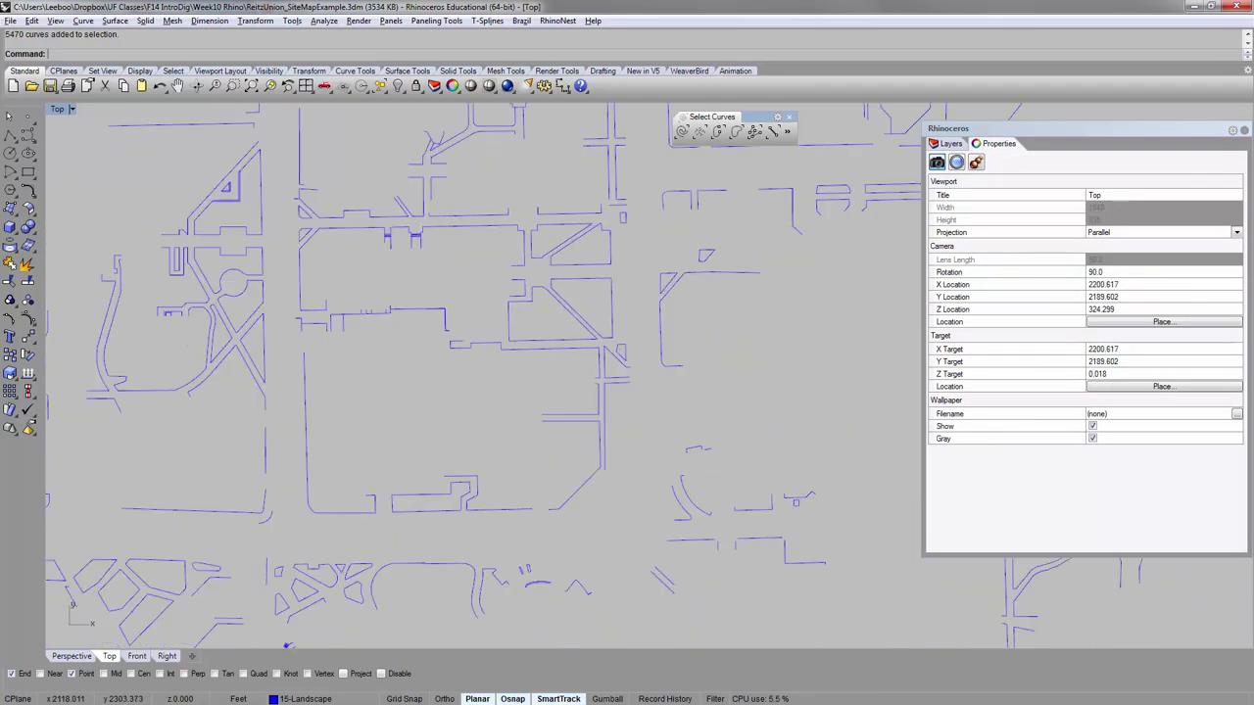
{"action": "left_click", "coordinate": [574, 280]}
{"action": "left_click", "coordinate": [646, 284]}
Join all the landscape curves across the whole site map.
{"action": "scroll", "coordinate": [478, 282], "scroll_direction": "down", "scroll_amount": 10}
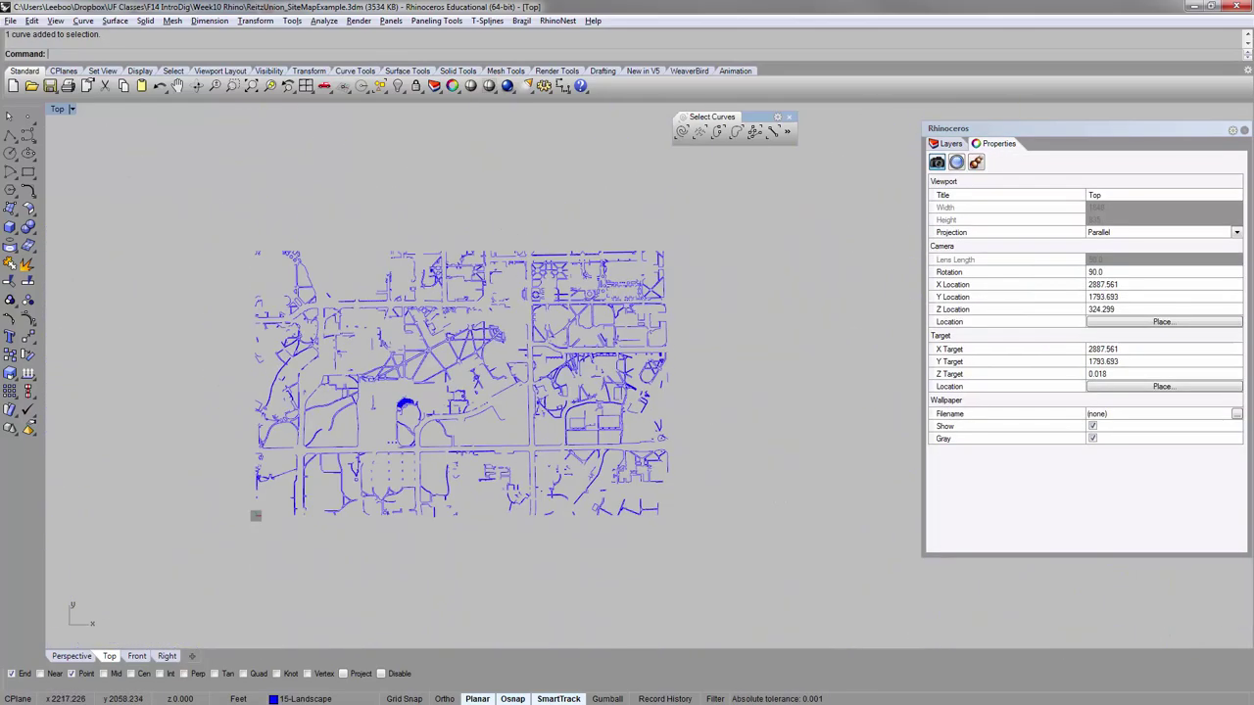
{"action": "right_click_drag", "start_coordinate": [476, 291], "coordinate": [407, 261]}
{"action": "left_click_drag", "start_coordinate": [124, 168], "coordinate": [773, 634]}
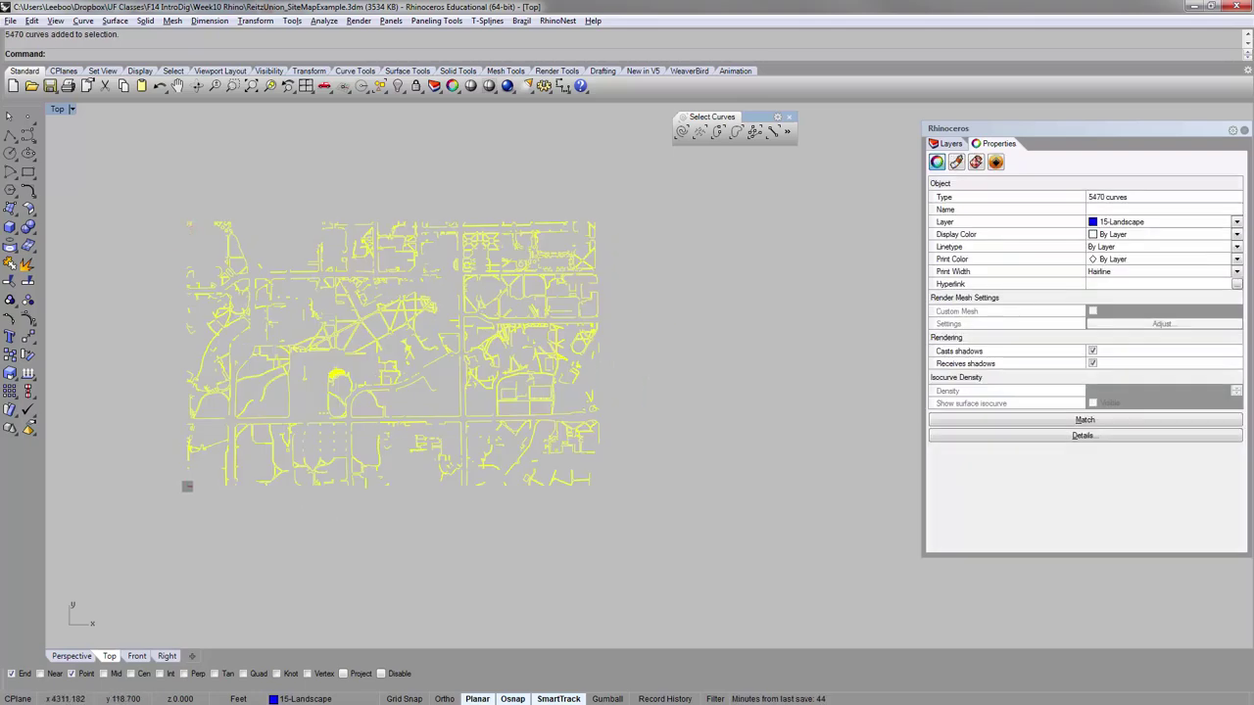
{"action": "key", "text": "Return"}
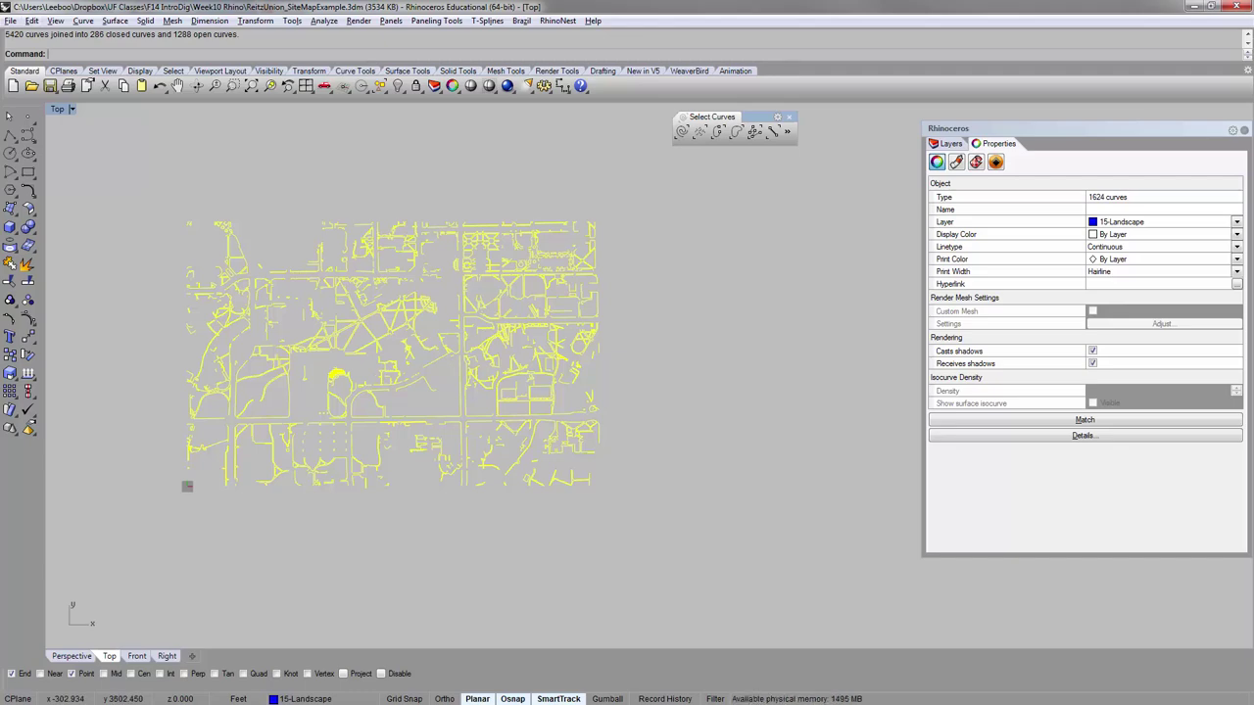
{"action": "left_click", "coordinate": [322, 196]}
Select all open curves and examine which lawn and path outlines are not closed.
{"action": "scroll", "coordinate": [357, 264], "scroll_direction": "up", "scroll_amount": 10}
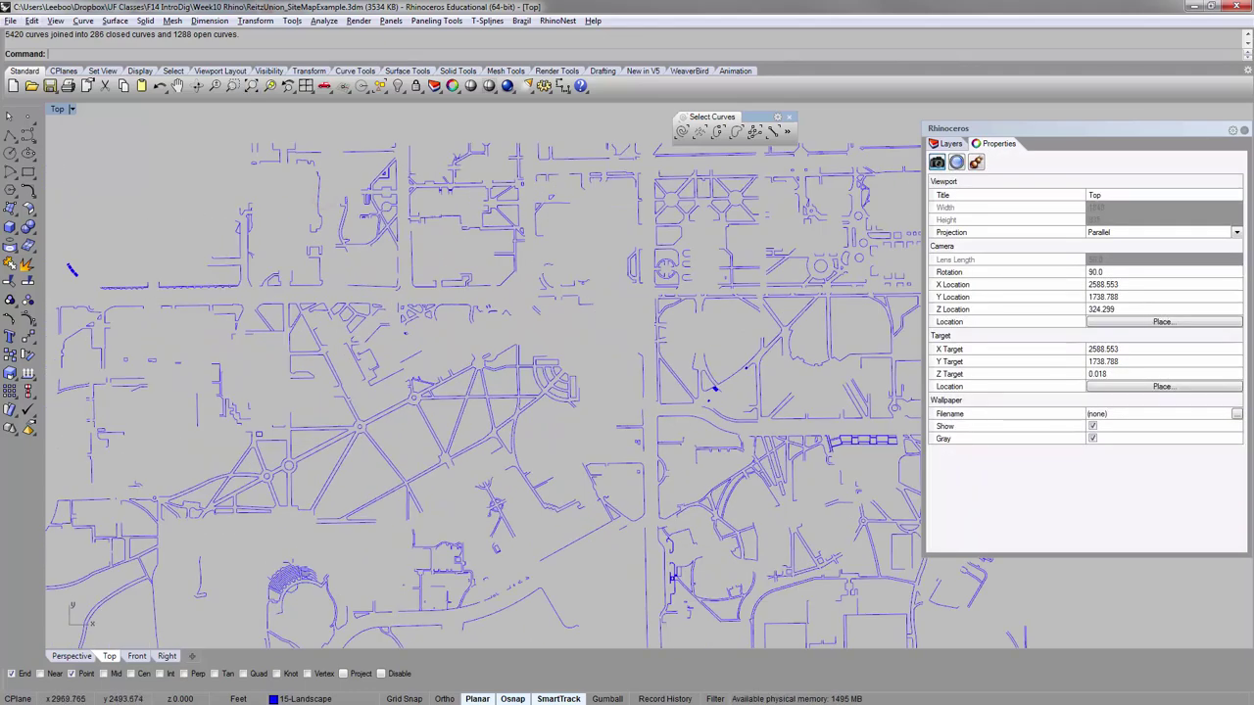
{"action": "left_click", "coordinate": [718, 133]}
{"action": "scroll", "coordinate": [480, 167], "scroll_direction": "down", "scroll_amount": 6}
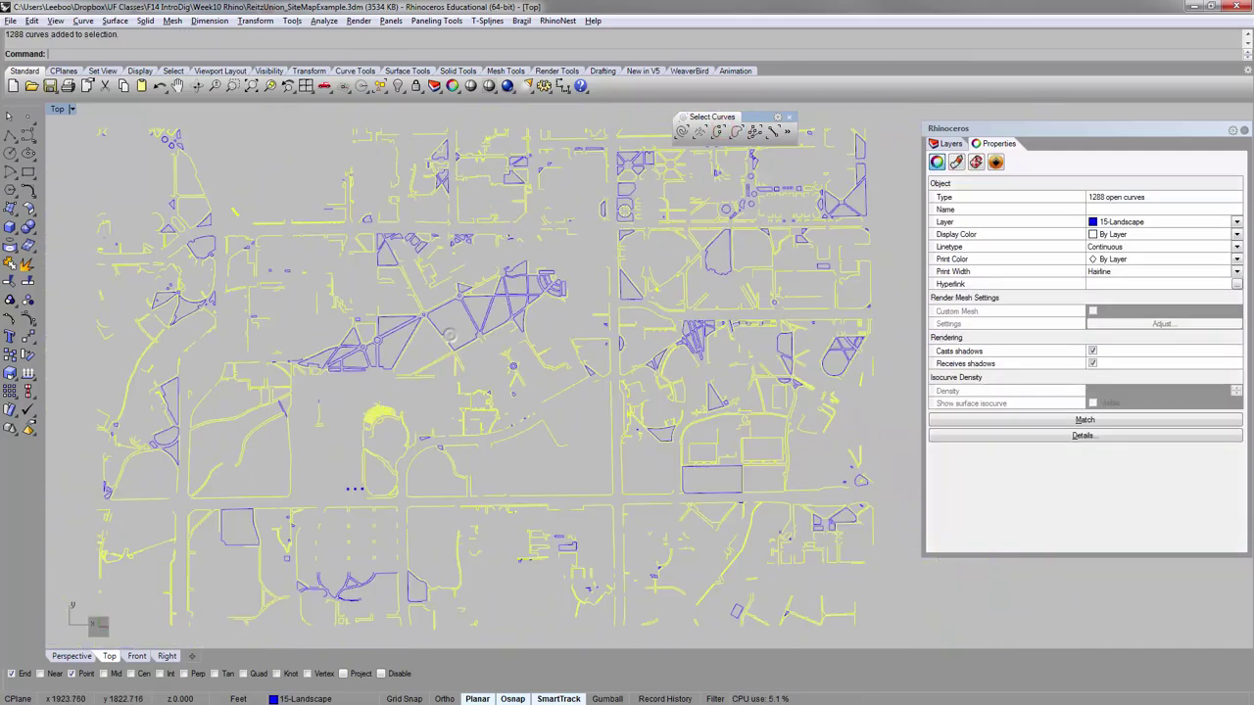
{"action": "scroll", "coordinate": [416, 257], "scroll_direction": "up", "scroll_amount": 10}
{"action": "scroll", "coordinate": [416, 258], "scroll_direction": "up", "scroll_amount": 3}
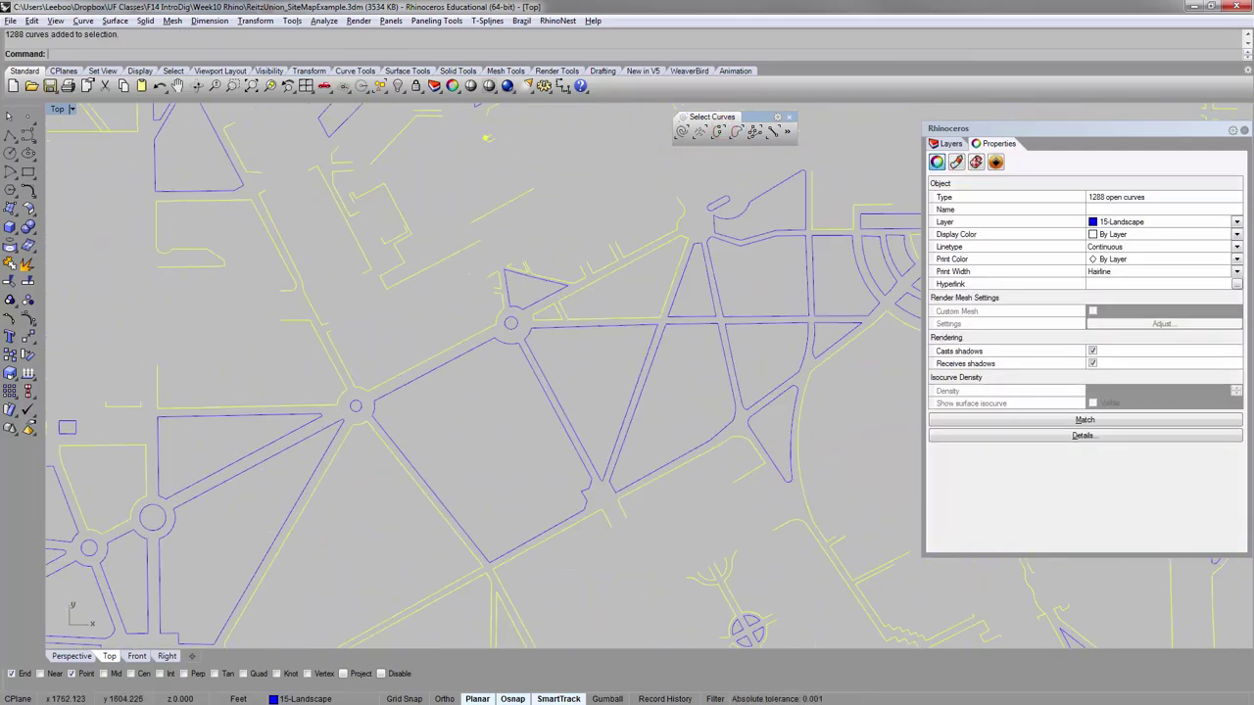
{"action": "scroll", "coordinate": [412, 296], "scroll_direction": "down", "scroll_amount": 8}
{"action": "scroll", "coordinate": [427, 370], "scroll_direction": "up", "scroll_amount": 10}
Check in the properties whether the lawn outlines around the diagonal paths are closed or open curves.
{"action": "left_click", "coordinate": [397, 251]}
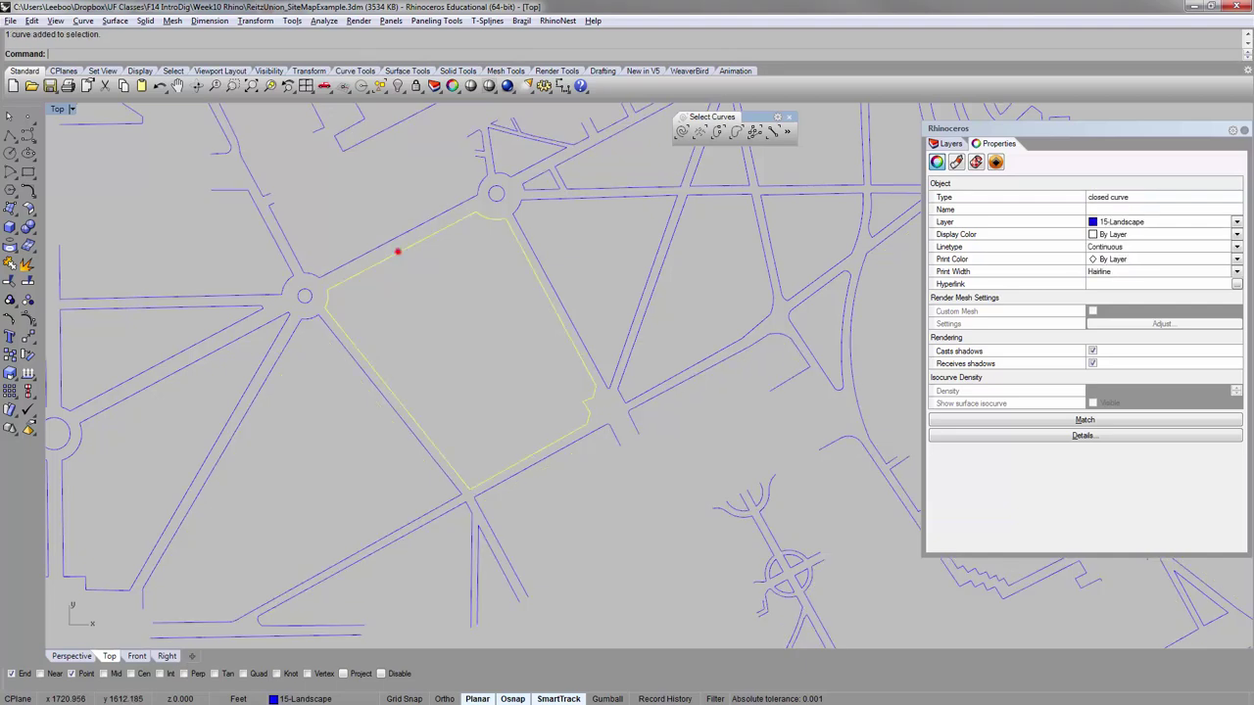
{"action": "left_click", "coordinate": [518, 199]}
{"action": "key", "text": "Escape"}
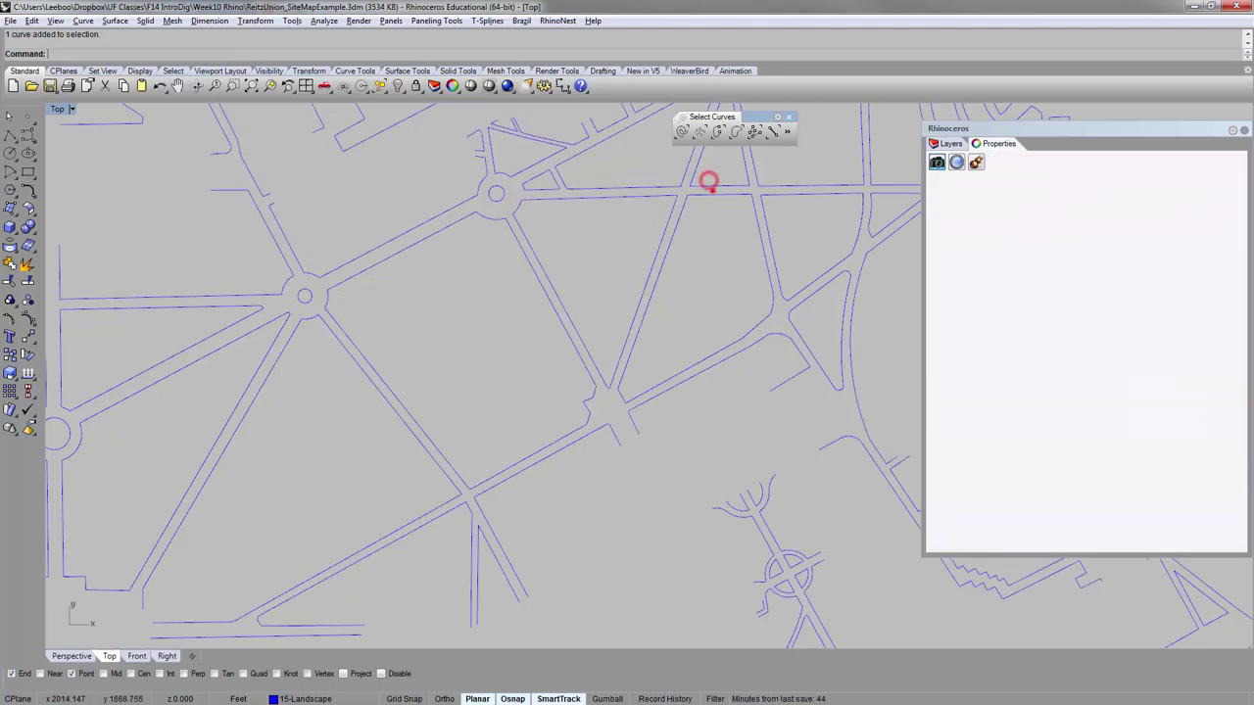
{"action": "left_click", "coordinate": [711, 186]}
{"action": "left_click", "coordinate": [712, 182]}
{"action": "left_click", "coordinate": [671, 189]}
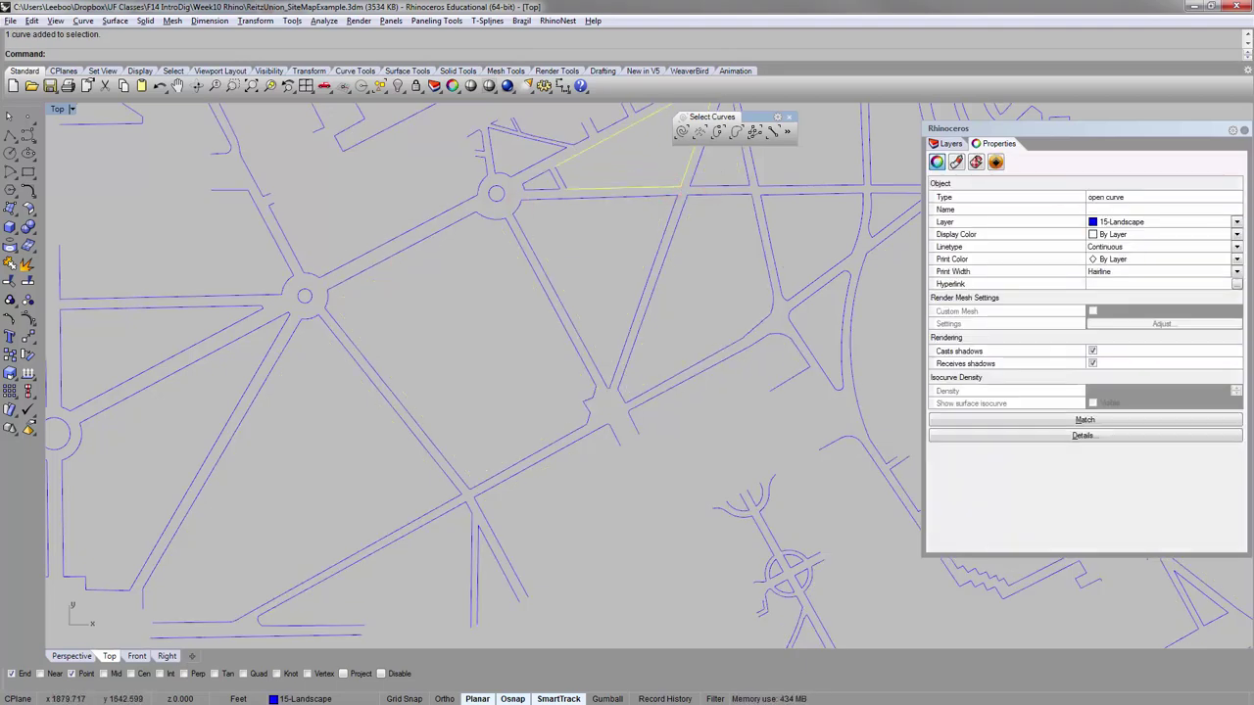
Connect the short slanted edge and the long horizontal edge at the lower corner of the open lawn outline.
{"action": "right_click_drag", "start_coordinate": [583, 191], "coordinate": [567, 208]}
{"action": "scroll", "coordinate": [568, 181], "scroll_direction": "up", "scroll_amount": 10}
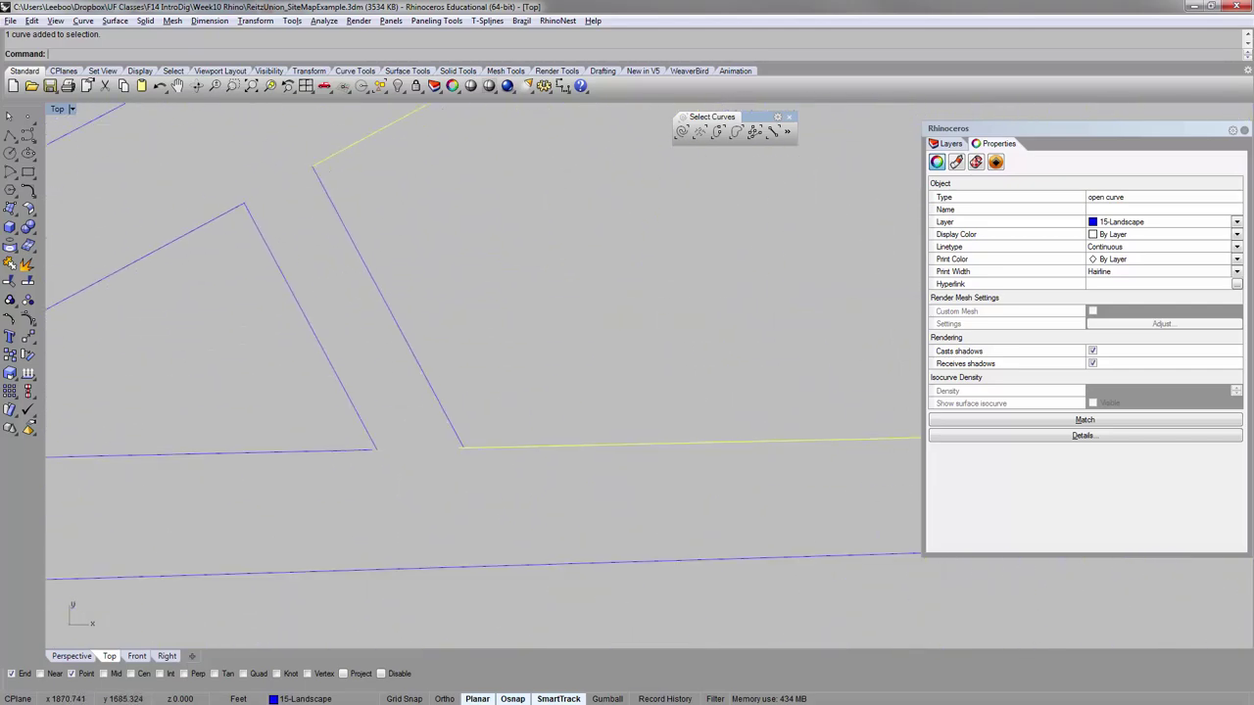
{"action": "scroll", "coordinate": [455, 454], "scroll_direction": "up", "scroll_amount": 6}
{"action": "left_click", "coordinate": [456, 415]}
{"action": "scroll", "coordinate": [452, 416], "scroll_direction": "down", "scroll_amount": 8}
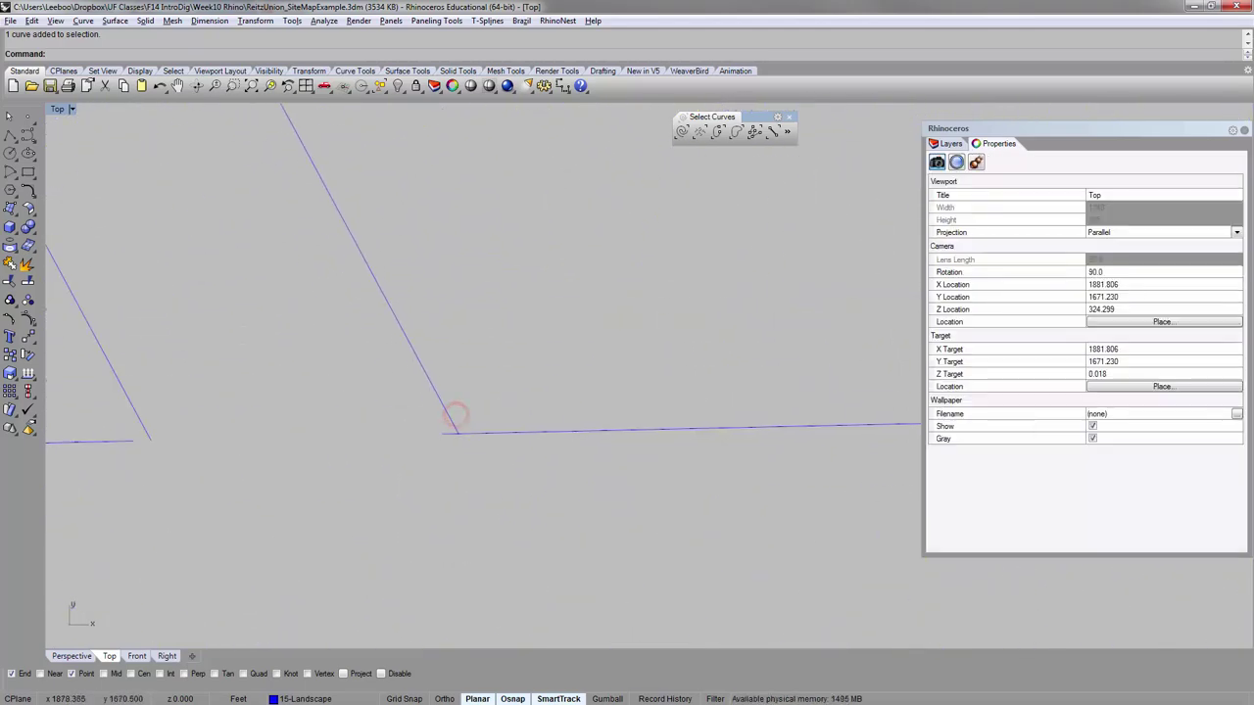
{"action": "type", "text": "connect"}
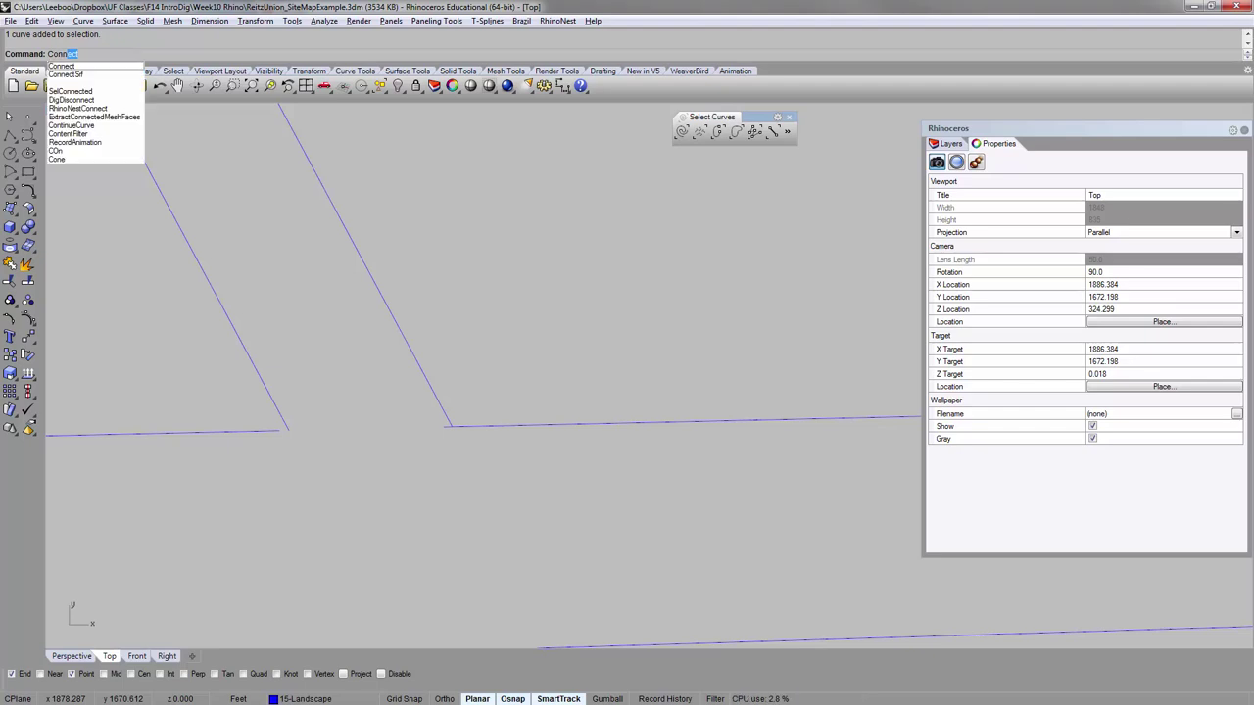
{"action": "key", "text": "Return"}
{"action": "left_click", "coordinate": [442, 412]}
{"action": "left_click", "coordinate": [456, 428]}
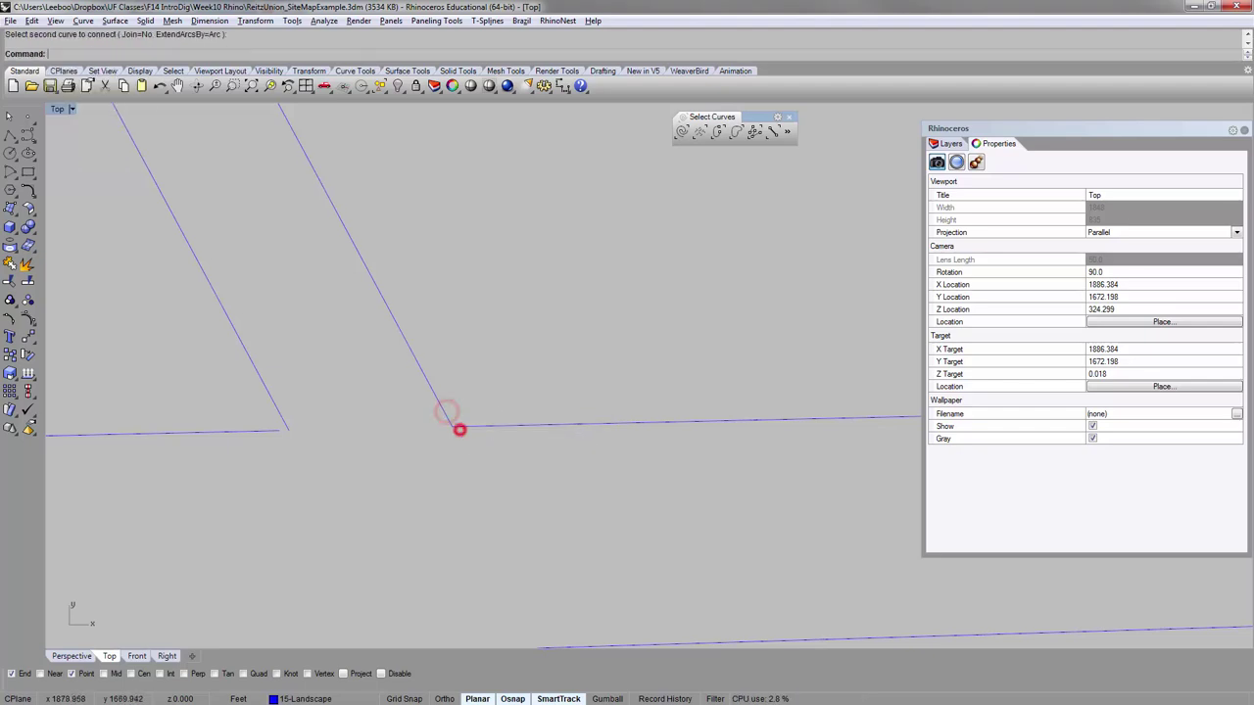
Join the short slanted edge to the adjoining curve of the open lawn outline.
{"action": "scroll", "coordinate": [436, 304], "scroll_direction": "down", "scroll_amount": 3}
{"action": "left_click", "coordinate": [252, 246]}
{"action": "left_click", "coordinate": [244, 200]}
{"action": "scroll", "coordinate": [434, 297], "scroll_direction": "down", "scroll_amount": 8}
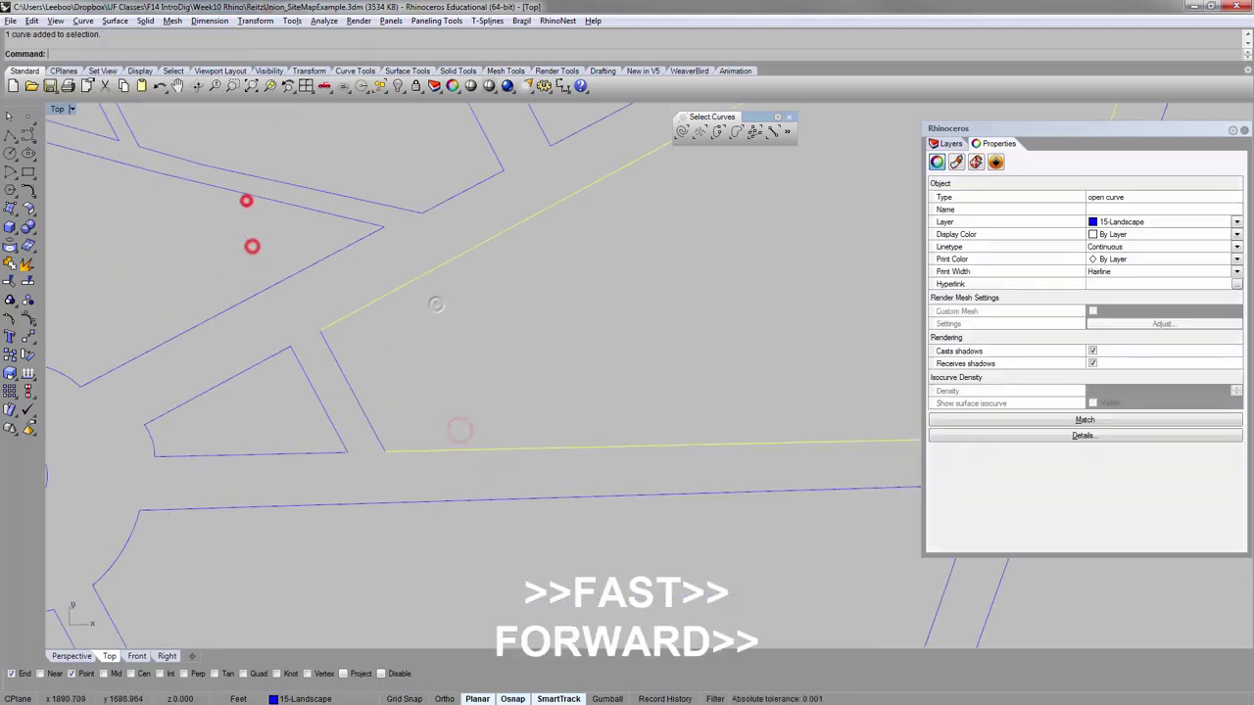
{"action": "left_click", "coordinate": [401, 336]}
{"action": "left_click", "coordinate": [359, 308]}
{"action": "type", "text": "join"}
{"action": "key", "text": "Return"}
{"action": "left_click", "coordinate": [334, 358]}
{"action": "scroll", "coordinate": [237, 393], "scroll_direction": "down", "scroll_amount": 9}
{"action": "key", "text": "Return"}
Explode the open lawn outline into separate segments.
{"action": "scroll", "coordinate": [245, 392], "scroll_direction": "up", "scroll_amount": 10}
{"action": "left_click", "coordinate": [386, 434]}
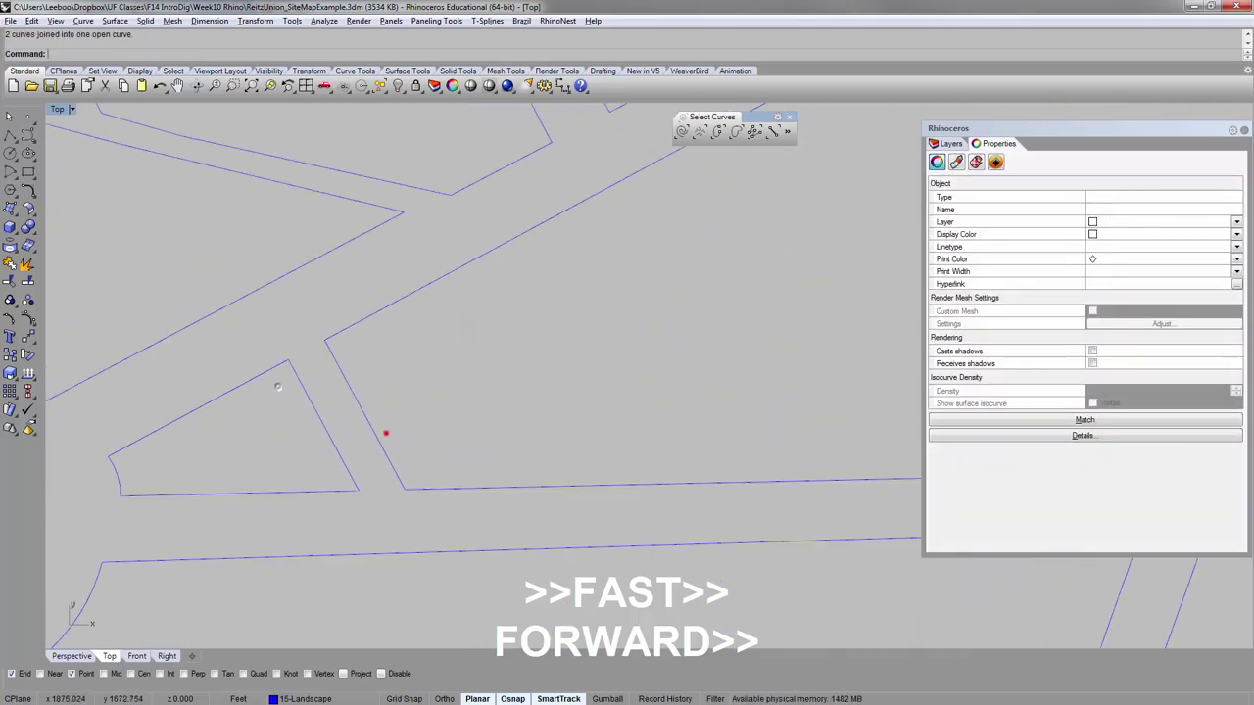
{"action": "scroll", "coordinate": [384, 461], "scroll_direction": "up", "scroll_amount": 9}
{"action": "left_click", "coordinate": [380, 412]}
{"action": "left_click", "coordinate": [389, 405]}
{"action": "right_click_drag", "start_coordinate": [583, 111], "coordinate": [549, 246]}
{"action": "left_click", "coordinate": [27, 281]}
{"action": "scroll", "coordinate": [235, 243], "scroll_direction": "down", "scroll_amount": 6}
Try to join the short slanted segment to the neighbouring edges of the lawn outline.
{"action": "left_click", "coordinate": [209, 236]}
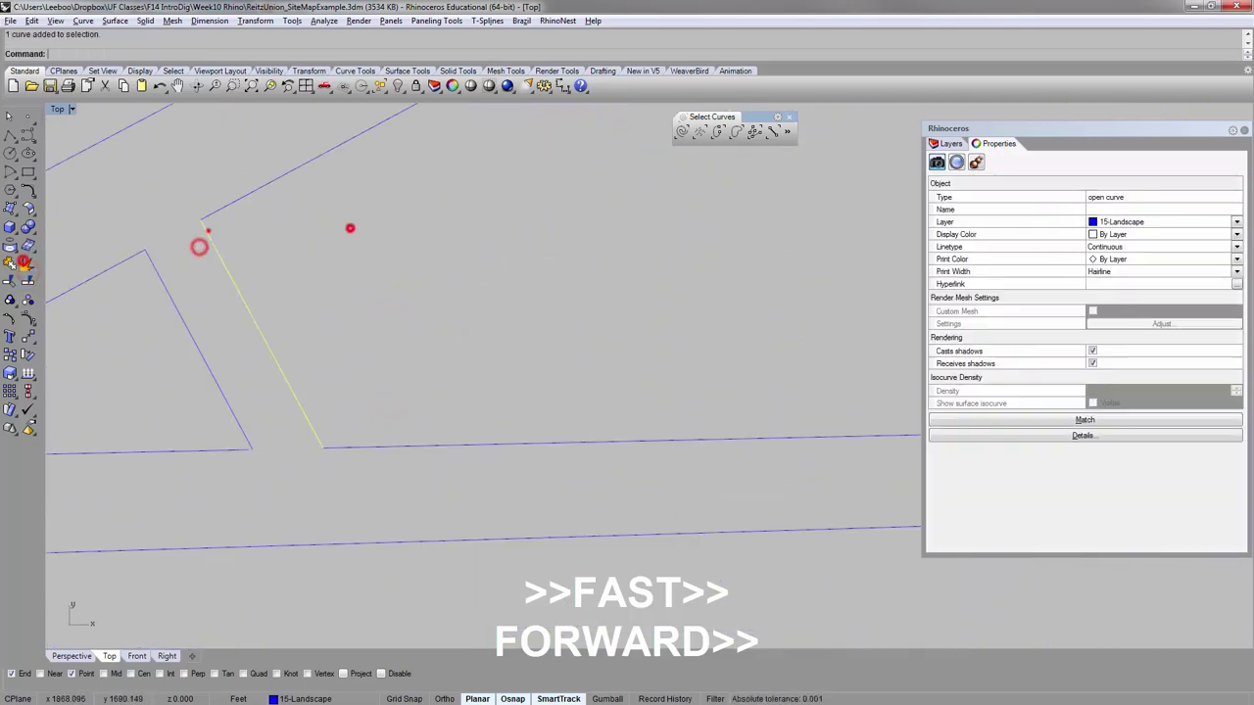
{"action": "left_click", "coordinate": [13, 263]}
{"action": "left_click", "coordinate": [207, 227]}
{"action": "left_click", "coordinate": [687, 385]}
{"action": "right_click_drag", "start_coordinate": [152, 185], "coordinate": [245, 229]}
{"action": "scroll", "coordinate": [298, 266], "scroll_direction": "up", "scroll_amount": 12}
{"action": "key", "text": "Return"}
Connect the short slanted segment and the long diagonal edge at the upper corner of the lawn outline.
{"action": "type", "text": "connect"}
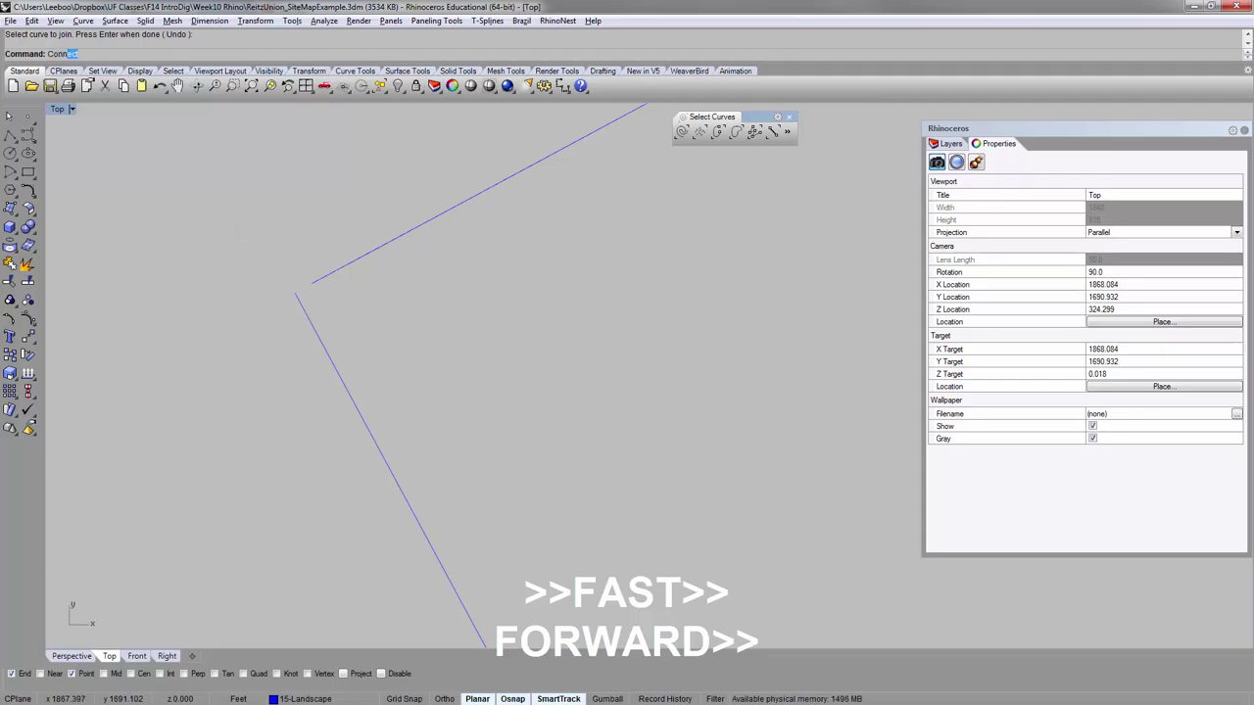
{"action": "key", "text": "Return"}
{"action": "left_click", "coordinate": [294, 303]}
{"action": "left_click", "coordinate": [325, 280]}
{"action": "left_click", "coordinate": [254, 312]}
{"action": "scroll", "coordinate": [254, 313], "scroll_direction": "down", "scroll_amount": 14}
{"action": "key", "text": "F1"}
{"action": "left_click", "coordinate": [1238, 5]}
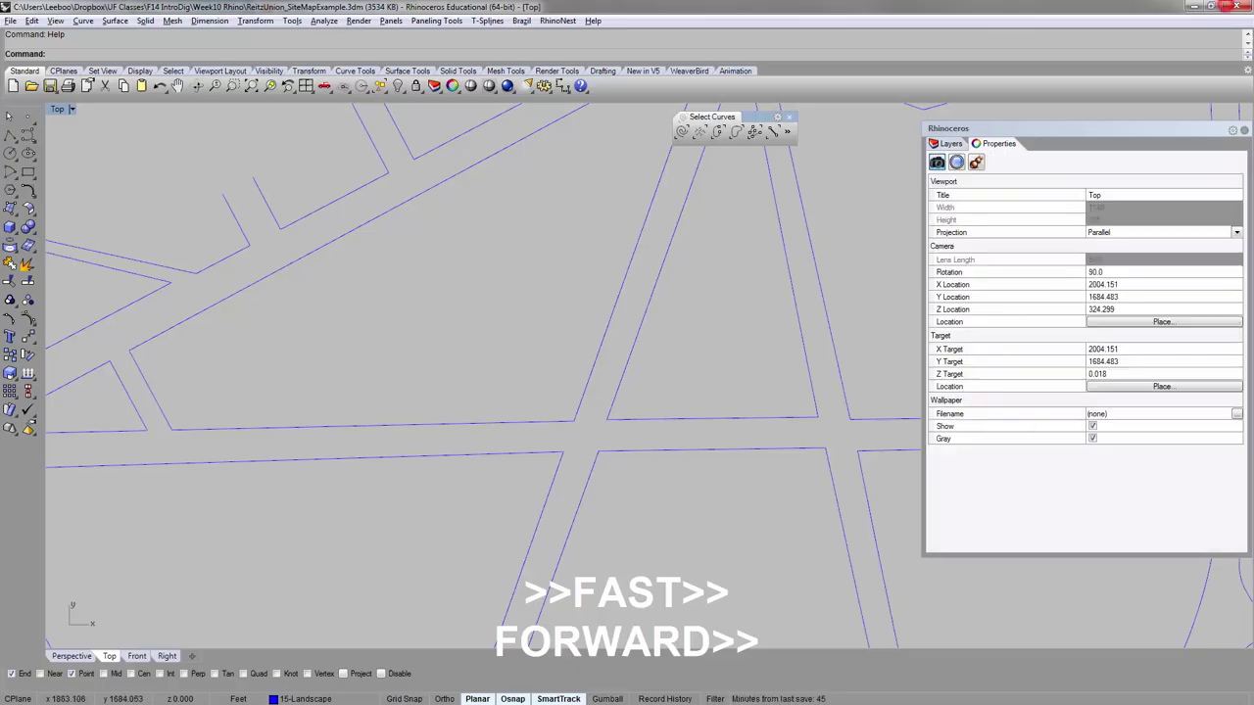
Join all the edge segments of the lawn outline into one closed curve.
{"action": "left_click", "coordinate": [144, 375]}
{"action": "left_click", "coordinate": [14, 262]}
{"action": "left_click", "coordinate": [139, 343]}
{"action": "scroll", "coordinate": [139, 343], "scroll_direction": "down", "scroll_amount": 6}
{"action": "left_click", "coordinate": [235, 296]}
{"action": "right_click_drag", "start_coordinate": [403, 296], "coordinate": [560, 296]}
{"action": "left_click", "coordinate": [704, 386]}
{"action": "scroll", "coordinate": [292, 354], "scroll_direction": "up", "scroll_amount": 4}
{"action": "left_click", "coordinate": [196, 280]}
{"action": "left_click", "coordinate": [213, 269]}
{"action": "left_click", "coordinate": [414, 167]}
{"action": "left_click", "coordinate": [431, 177]}
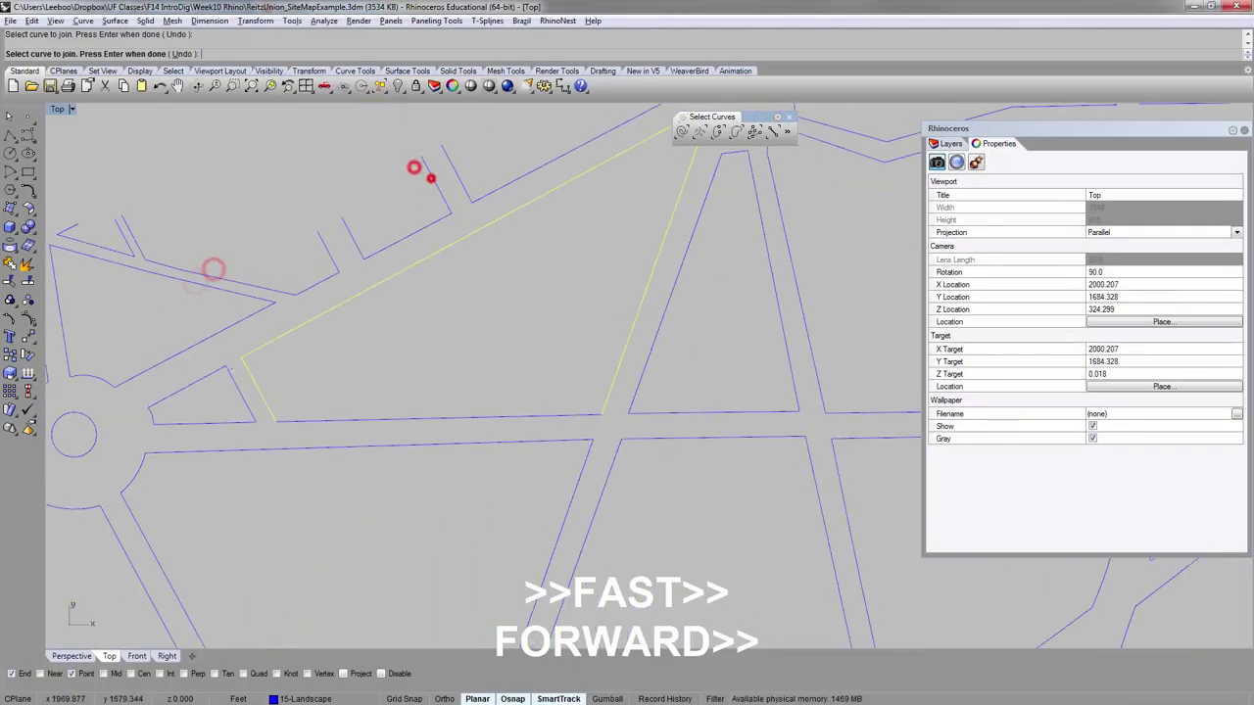
{"action": "left_click", "coordinate": [461, 417]}
{"action": "key", "text": "Return"}
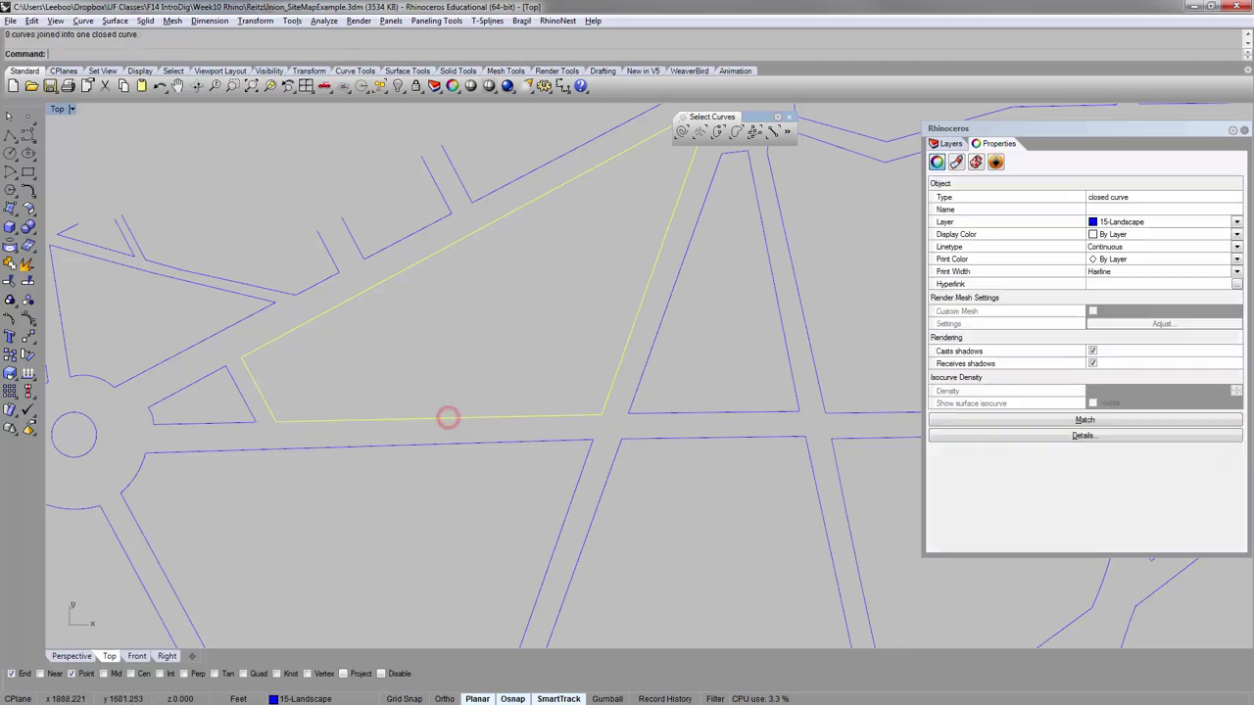
Examine the unfinished path ends at the southern edge of the lawn, north of the amphitheatre.
{"action": "scroll", "coordinate": [448, 417], "scroll_direction": "down", "scroll_amount": 3}
{"action": "scroll", "coordinate": [390, 314], "scroll_direction": "down", "scroll_amount": 7}
{"action": "right_click_drag", "start_coordinate": [280, 378], "coordinate": [431, 292]}
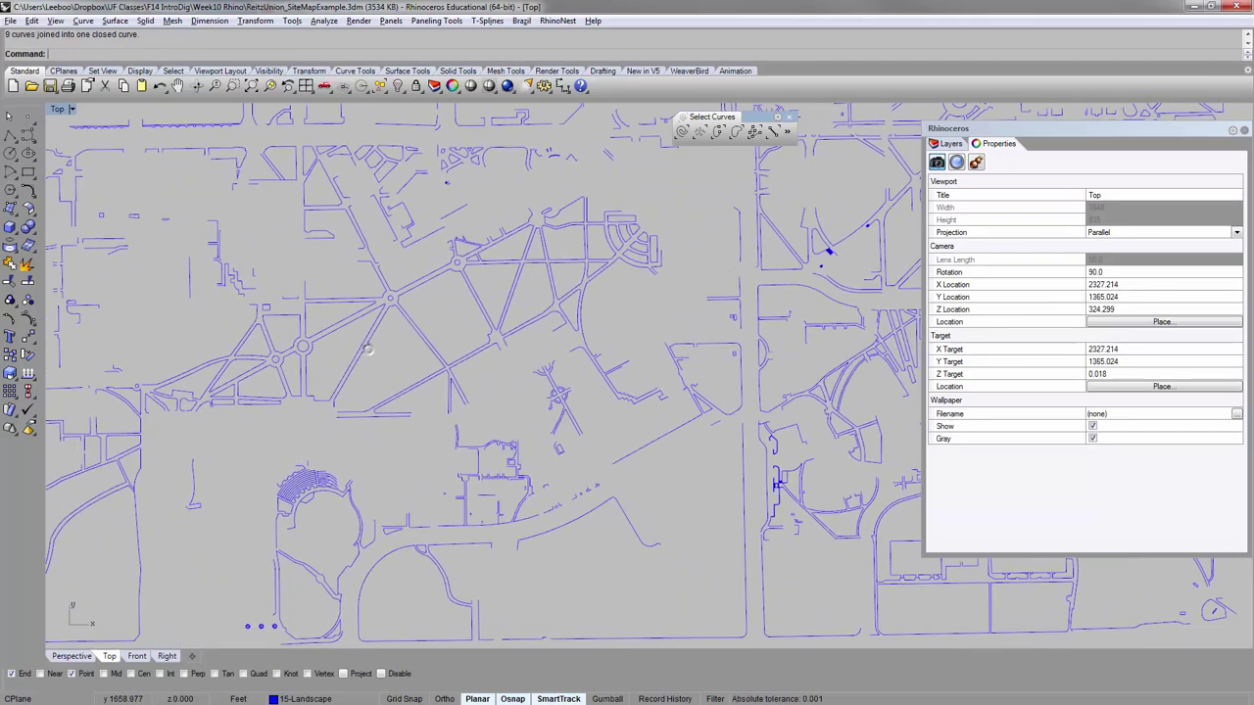
{"action": "scroll", "coordinate": [431, 292], "scroll_direction": "up", "scroll_amount": 5}
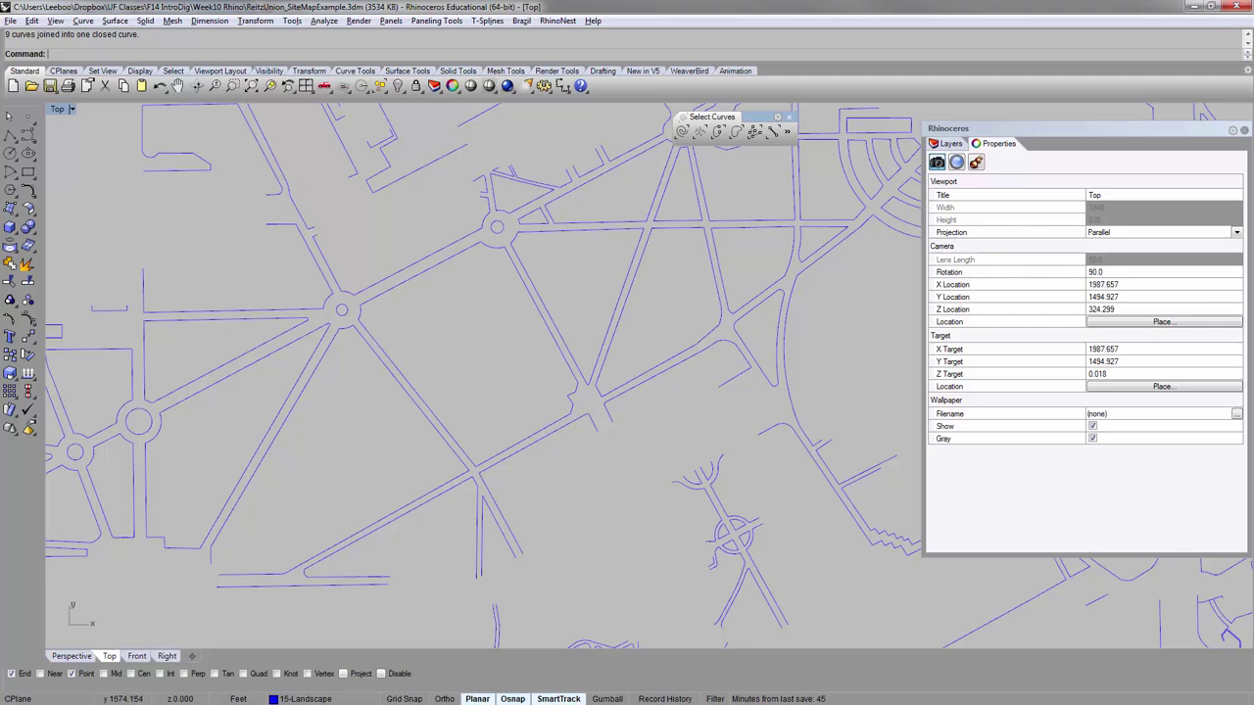
{"action": "right_click_drag", "start_coordinate": [363, 418], "coordinate": [524, 197]}
{"action": "scroll", "coordinate": [377, 368], "scroll_direction": "up", "scroll_amount": 3}
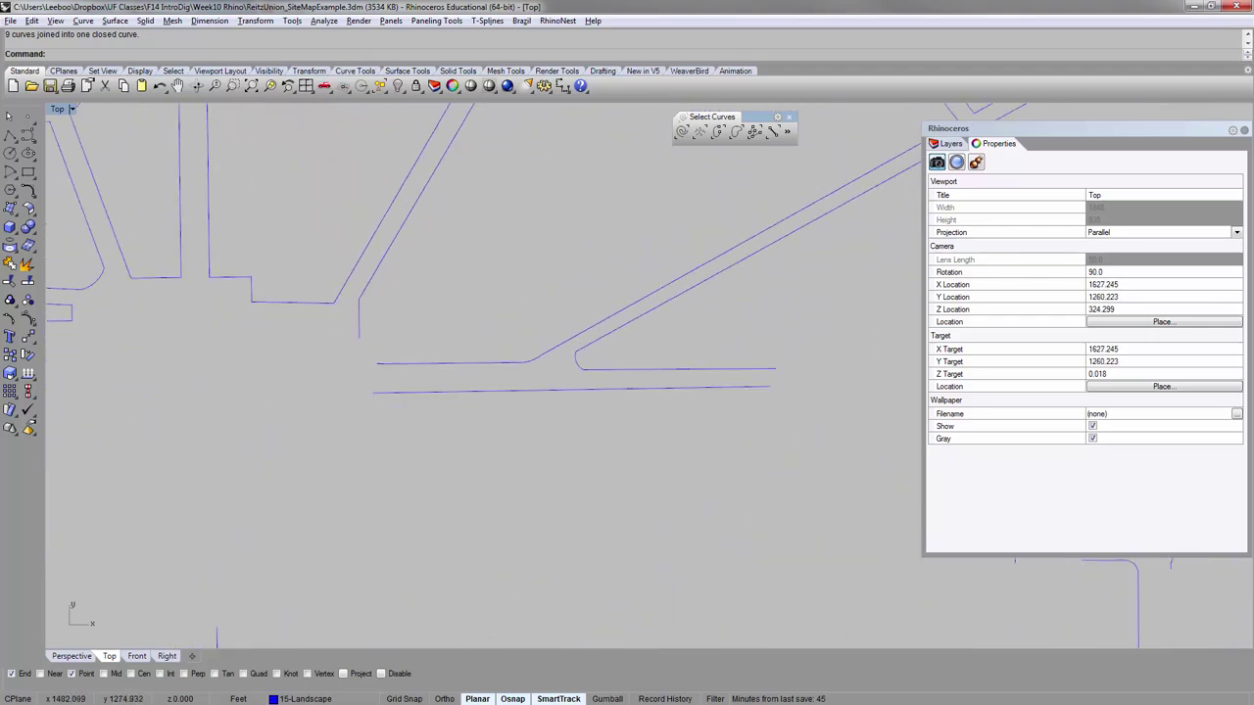
{"action": "scroll", "coordinate": [360, 342], "scroll_direction": "down", "scroll_amount": 3}
{"action": "scroll", "coordinate": [359, 341], "scroll_direction": "up", "scroll_amount": 3}
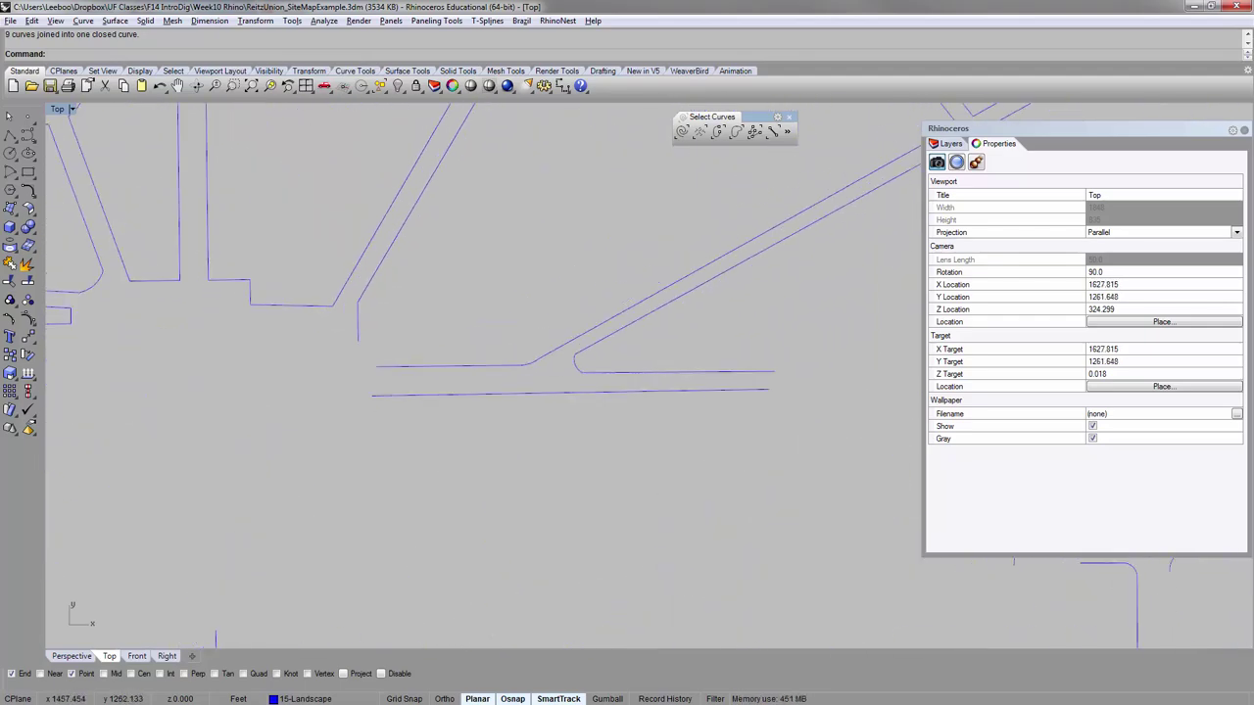
Switch to the Google Maps satellite view and examine the paths and buildings around the Reitz Union North Lawn.
{"action": "key", "text": "alt+Tab"}
{"action": "left_click_drag", "start_coordinate": [338, 382], "coordinate": [637, 243]}
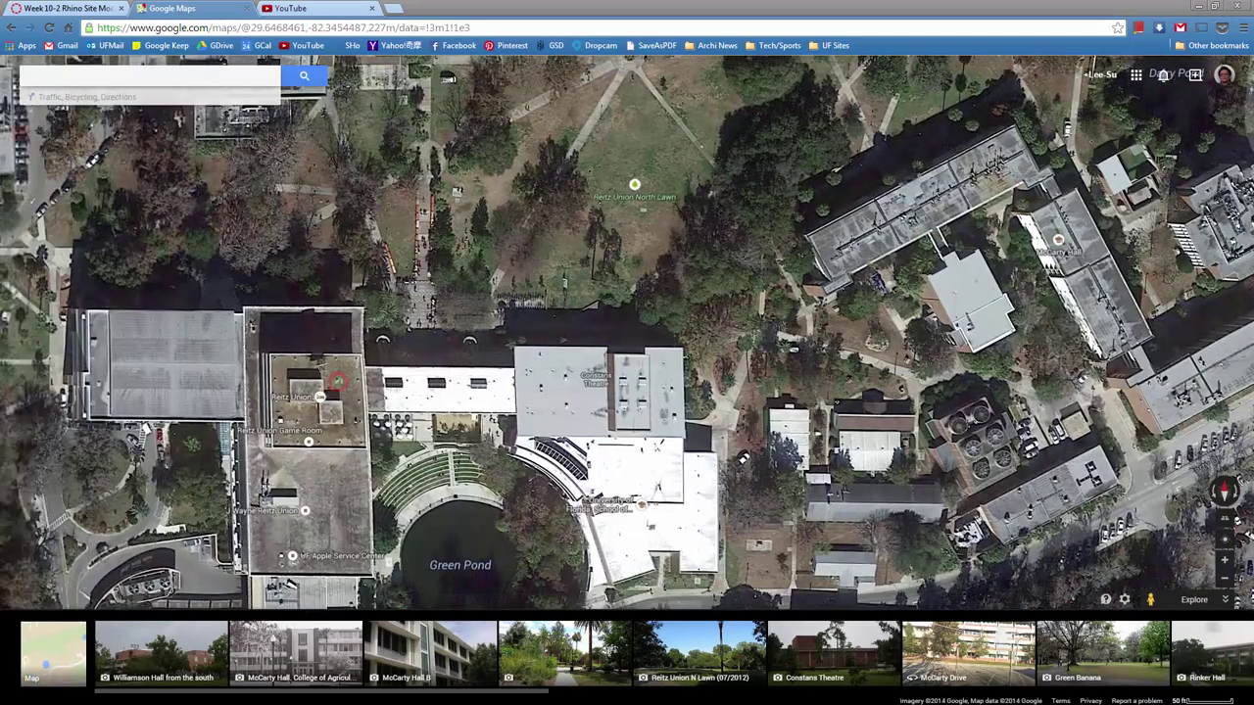
{"action": "scroll", "coordinate": [636, 255], "scroll_direction": "down", "scroll_amount": 3}
{"action": "scroll", "coordinate": [605, 285], "scroll_direction": "up", "scroll_amount": 4}
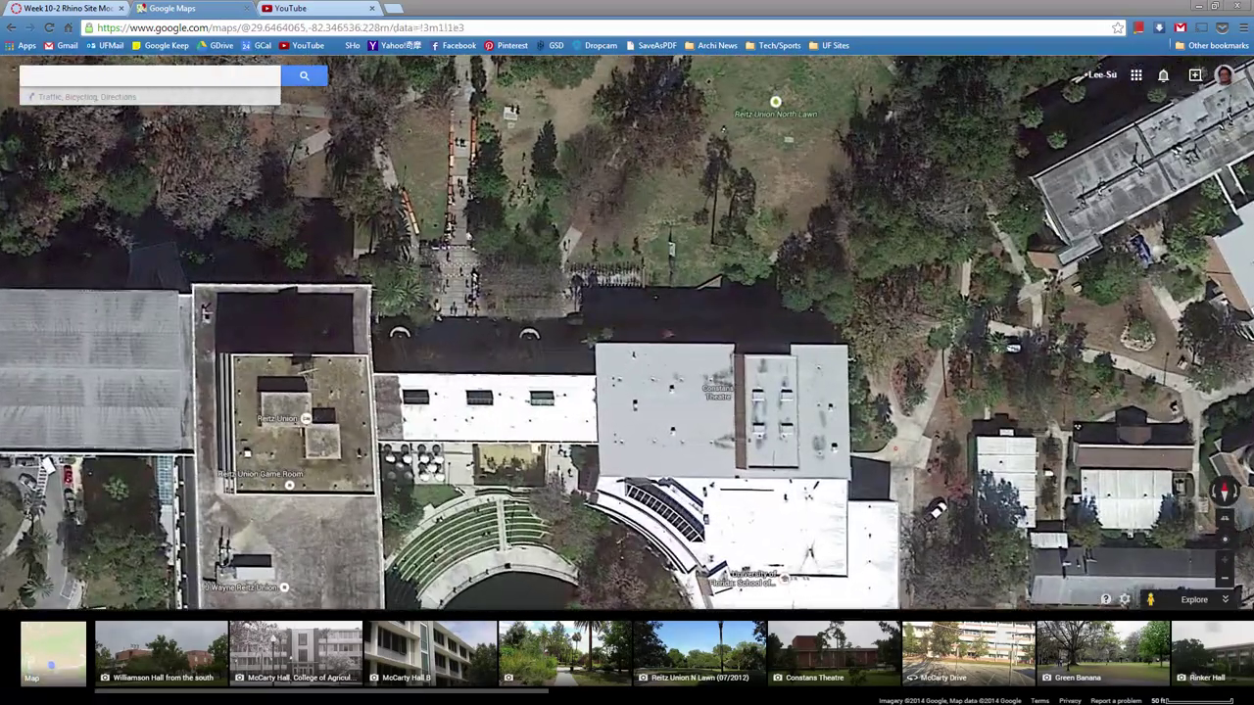
{"action": "key", "text": "alt+Tab"}
{"action": "scroll", "coordinate": [526, 280], "scroll_direction": "down", "scroll_amount": 3}
{"action": "key", "text": "alt+Tab"}
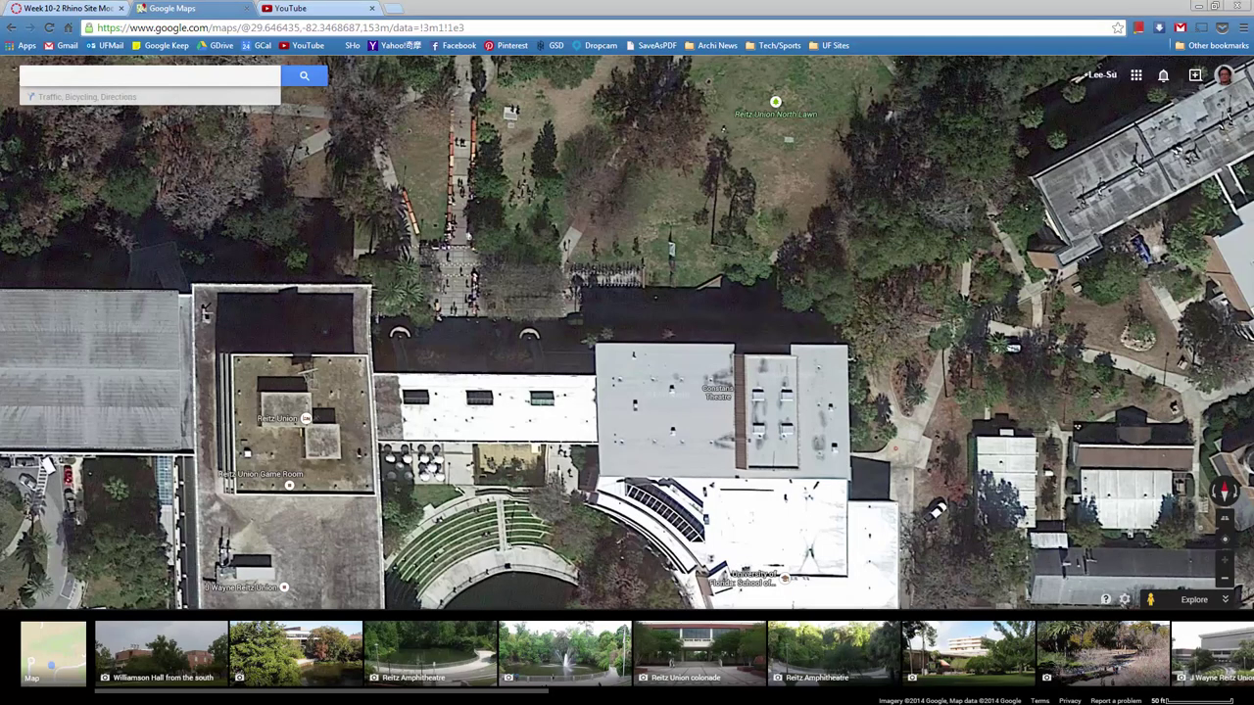
Switch back to Rhino and draw a stepped polyline from the short vertical edge at the large lawn's southwest corner down towards the southern path edge.
{"action": "key", "text": "alt+Tab"}
{"action": "key", "text": "alt+Tab"}
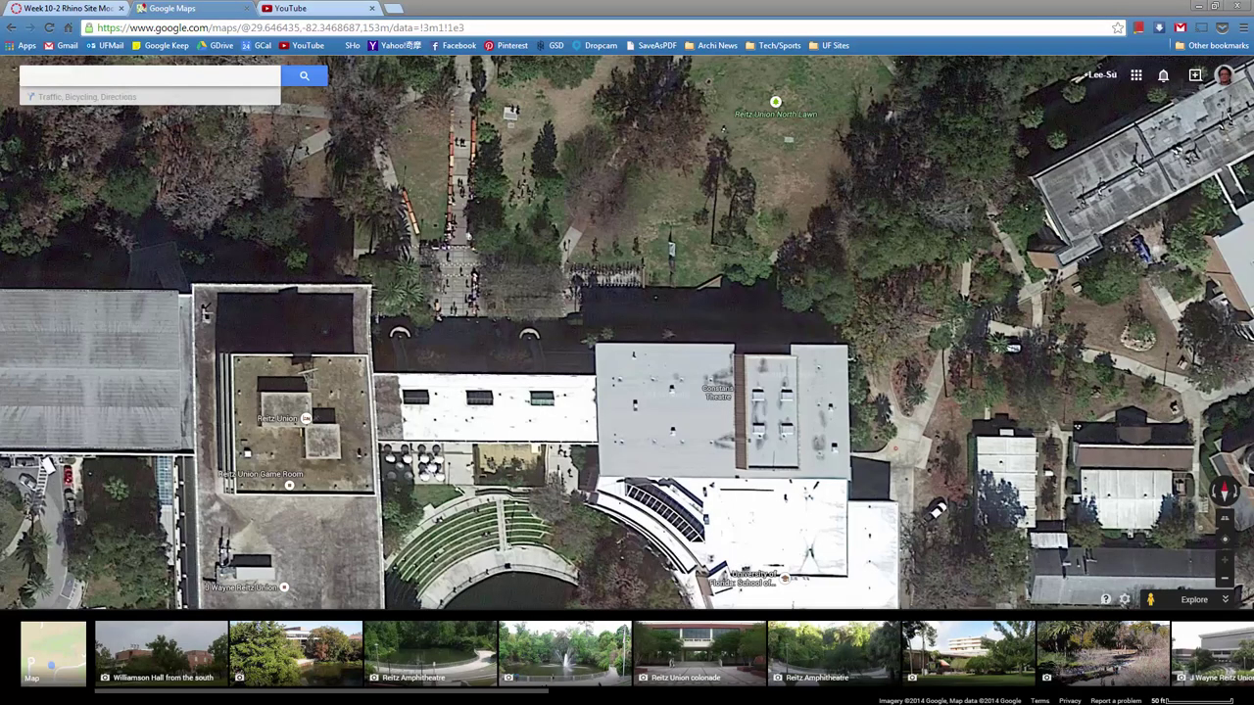
{"action": "key", "text": "alt+Tab"}
{"action": "type", "text": "pl"}
{"action": "key", "text": "Return"}
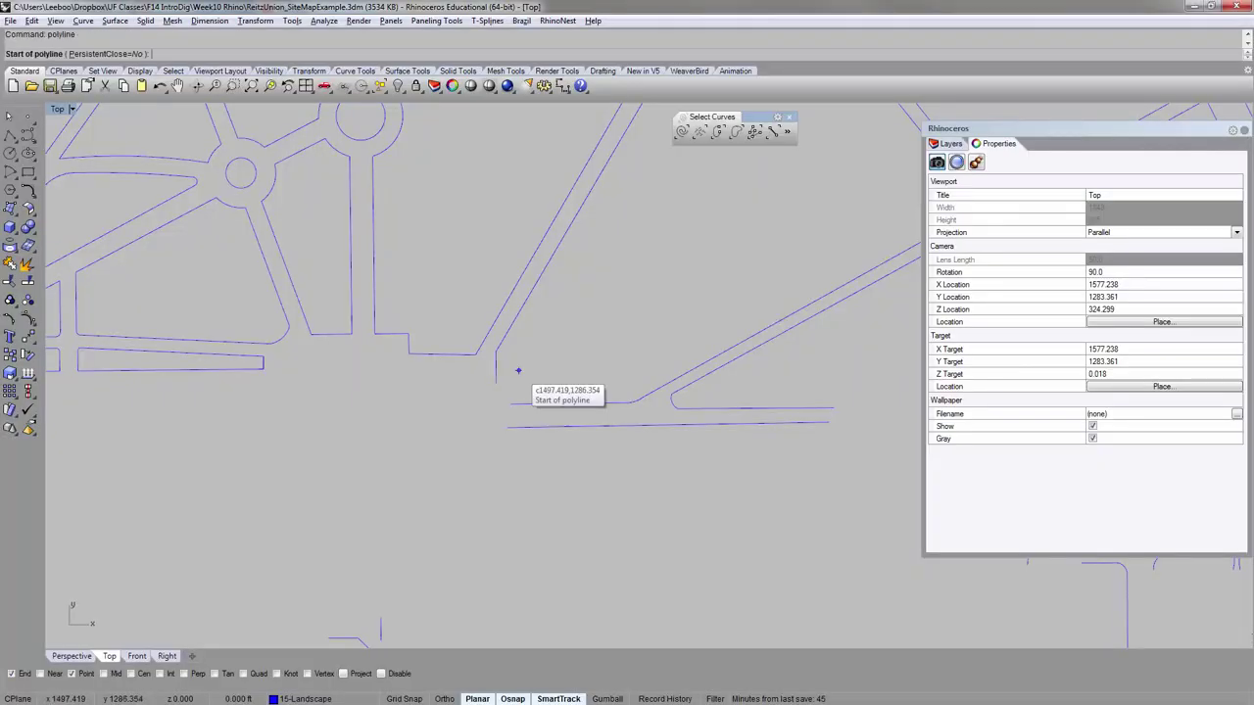
{"action": "scroll", "coordinate": [508, 374], "scroll_direction": "up", "scroll_amount": 6}
{"action": "left_click", "coordinate": [491, 386]}
{"action": "left_click", "coordinate": [513, 389]}
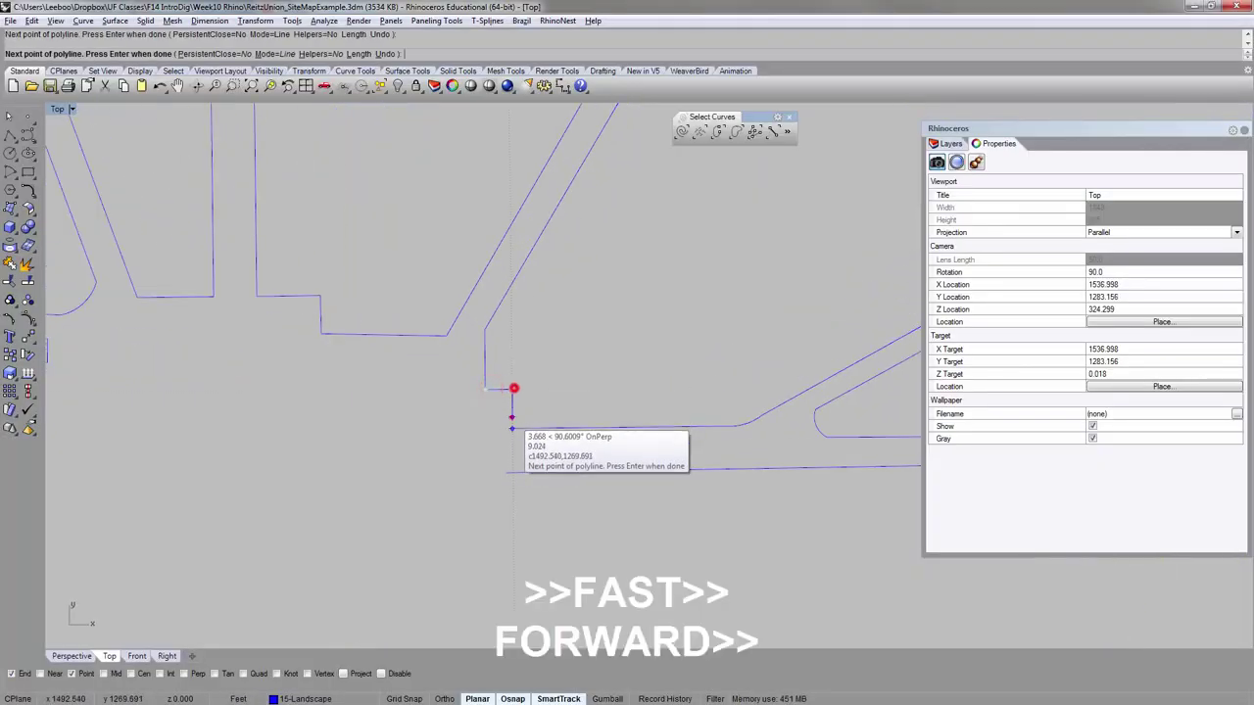
{"action": "left_click", "coordinate": [513, 417]}
{"action": "key", "text": "Return"}
Try to trim the part of the vertical polyline segment that overshoots the lawn's southern edge.
{"action": "scroll", "coordinate": [511, 417], "scroll_direction": "up", "scroll_amount": 6}
{"action": "left_click", "coordinate": [523, 437]}
{"action": "left_click", "coordinate": [516, 414]}
{"action": "left_click", "coordinate": [535, 441]}
{"action": "type", "text": "tr"}
{"action": "key", "text": "Return"}
{"action": "left_click", "coordinate": [515, 453]}
{"action": "key", "text": "Escape"}
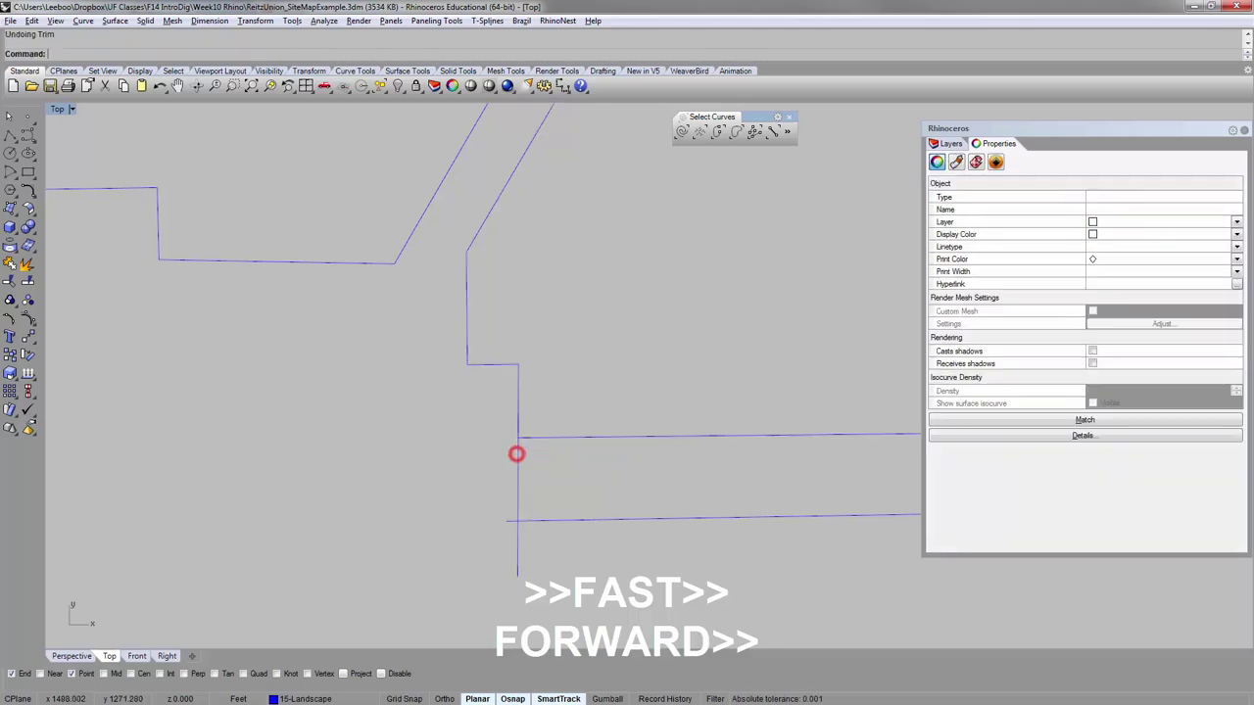
Move the lower control point of the stepped polyline onto the western end of the lawn's southern edge.
{"action": "right_click_drag", "start_coordinate": [515, 454], "coordinate": [476, 447]}
{"action": "left_click", "coordinate": [477, 394]}
{"action": "key", "text": "F10"}
{"action": "left_click_drag", "start_coordinate": [477, 570], "coordinate": [479, 433]}
{"action": "key", "text": "Escape"}
Join the stepped polyline and the lawn outline into one closed curve.
{"action": "left_click", "coordinate": [473, 415]}
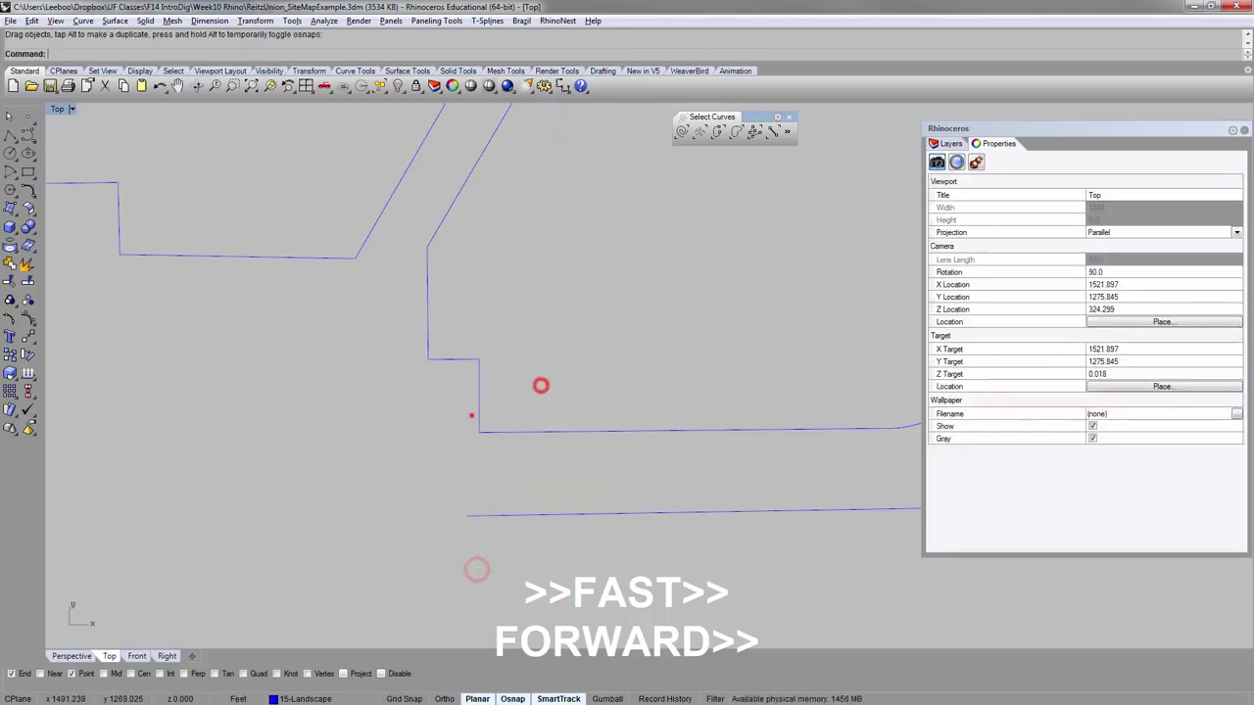
{"action": "type", "text": "j"}
{"action": "key", "text": "Return"}
{"action": "left_click", "coordinate": [487, 433]}
Select all closed curves to check which lawn and path outlines around the plazas are closed.
{"action": "scroll", "coordinate": [450, 402], "scroll_direction": "down", "scroll_amount": 12}
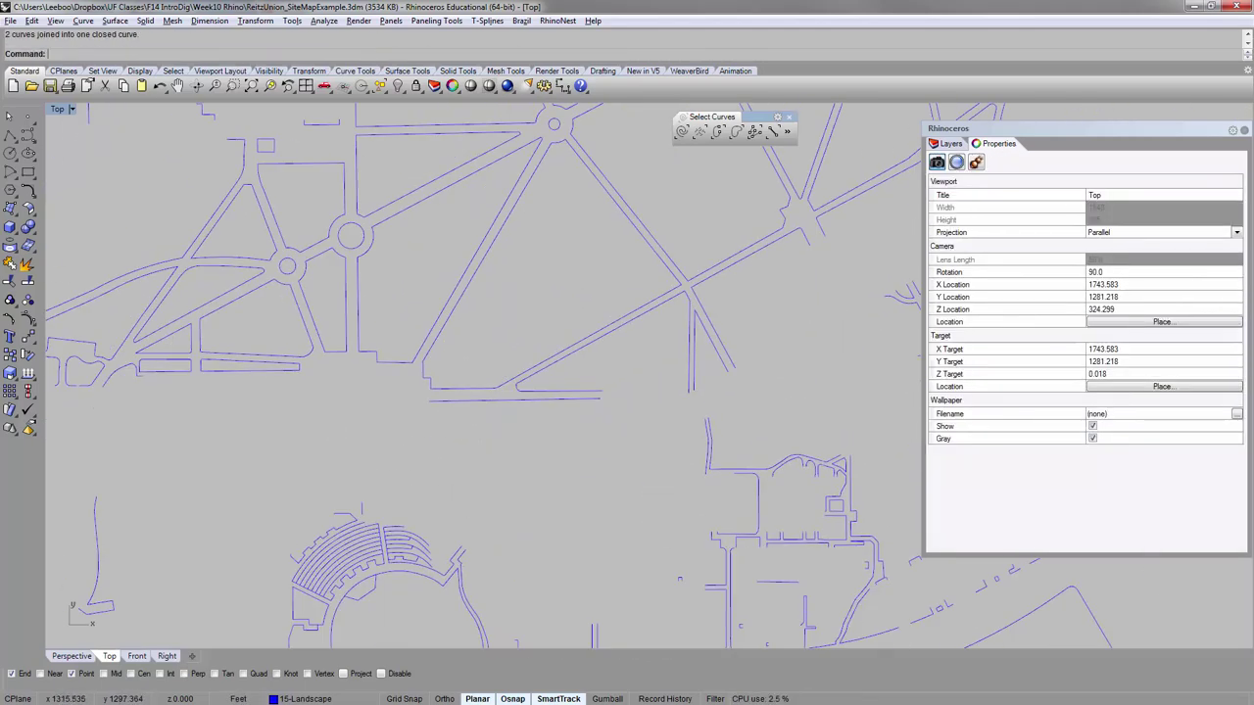
{"action": "scroll", "coordinate": [445, 373], "scroll_direction": "down", "scroll_amount": 5}
{"action": "scroll", "coordinate": [355, 292], "scroll_direction": "up", "scroll_amount": 5}
{"action": "left_click", "coordinate": [342, 286]}
{"action": "left_click", "coordinate": [368, 261]}
{"action": "left_click", "coordinate": [368, 230]}
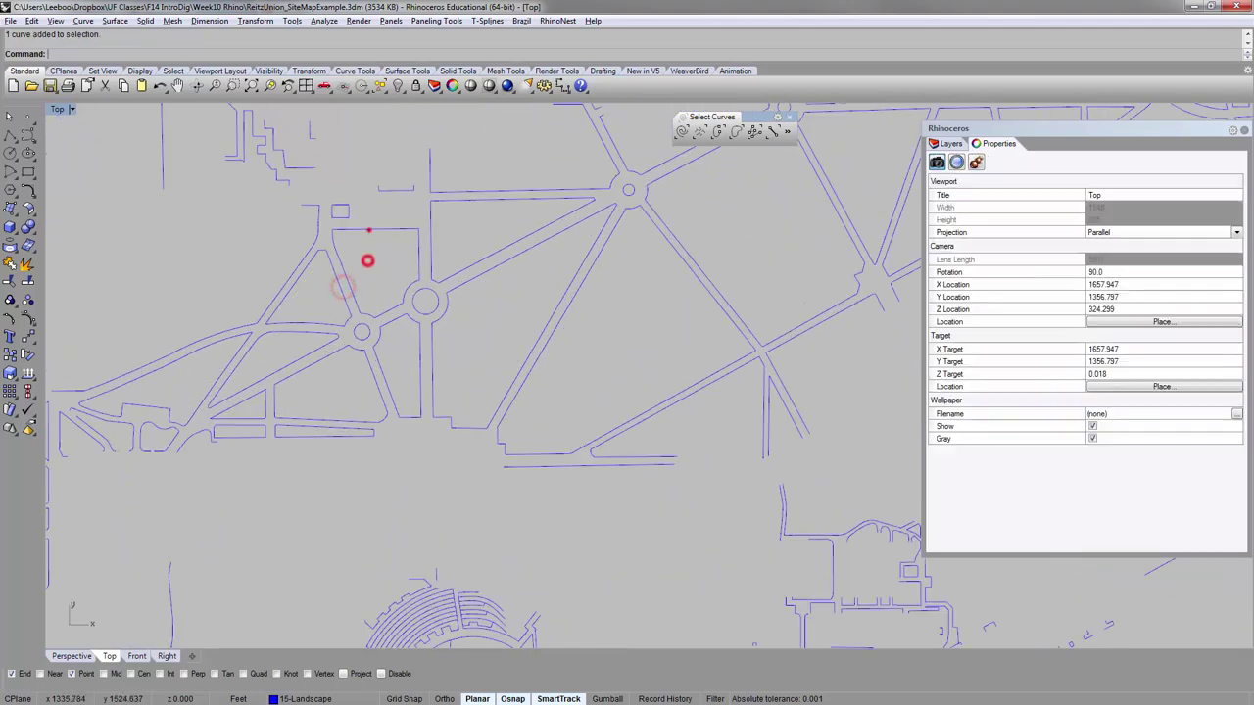
{"action": "left_click", "coordinate": [368, 230]}
{"action": "left_click", "coordinate": [462, 261]}
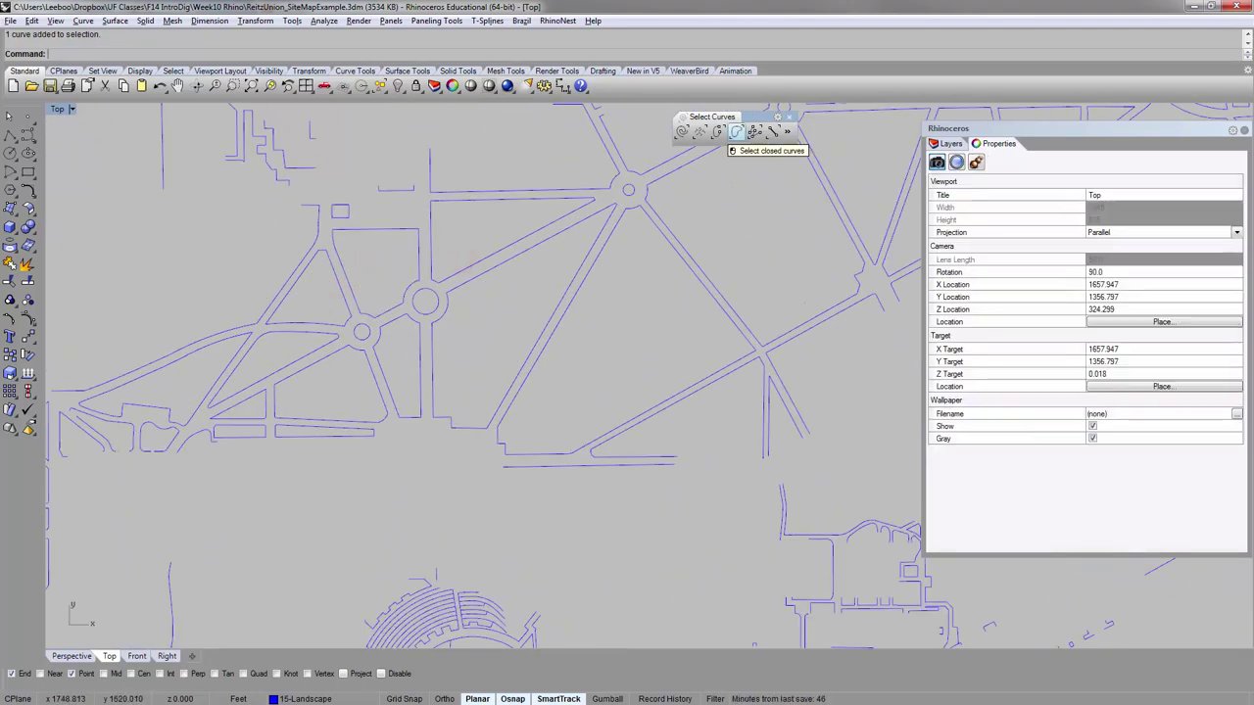
{"action": "left_click", "coordinate": [736, 131]}
{"action": "scroll", "coordinate": [668, 228], "scroll_direction": "down", "scroll_amount": 3}
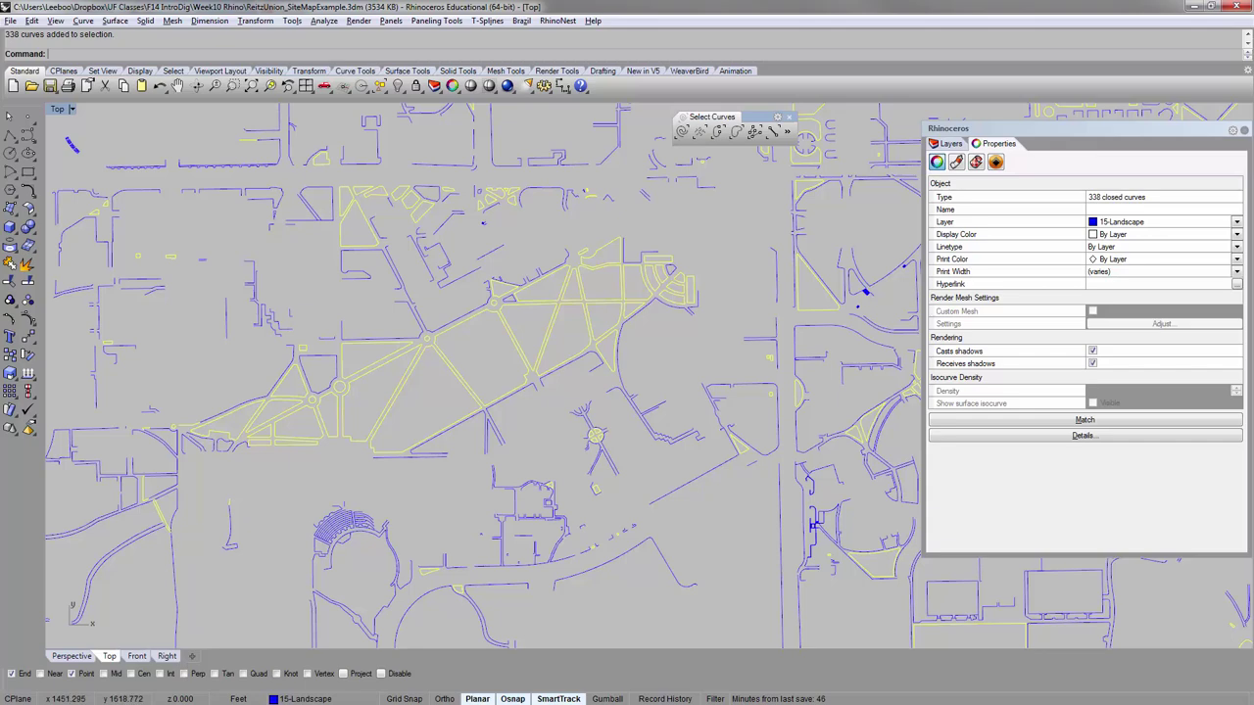
{"action": "right_click_drag", "start_coordinate": [279, 310], "coordinate": [365, 321]}
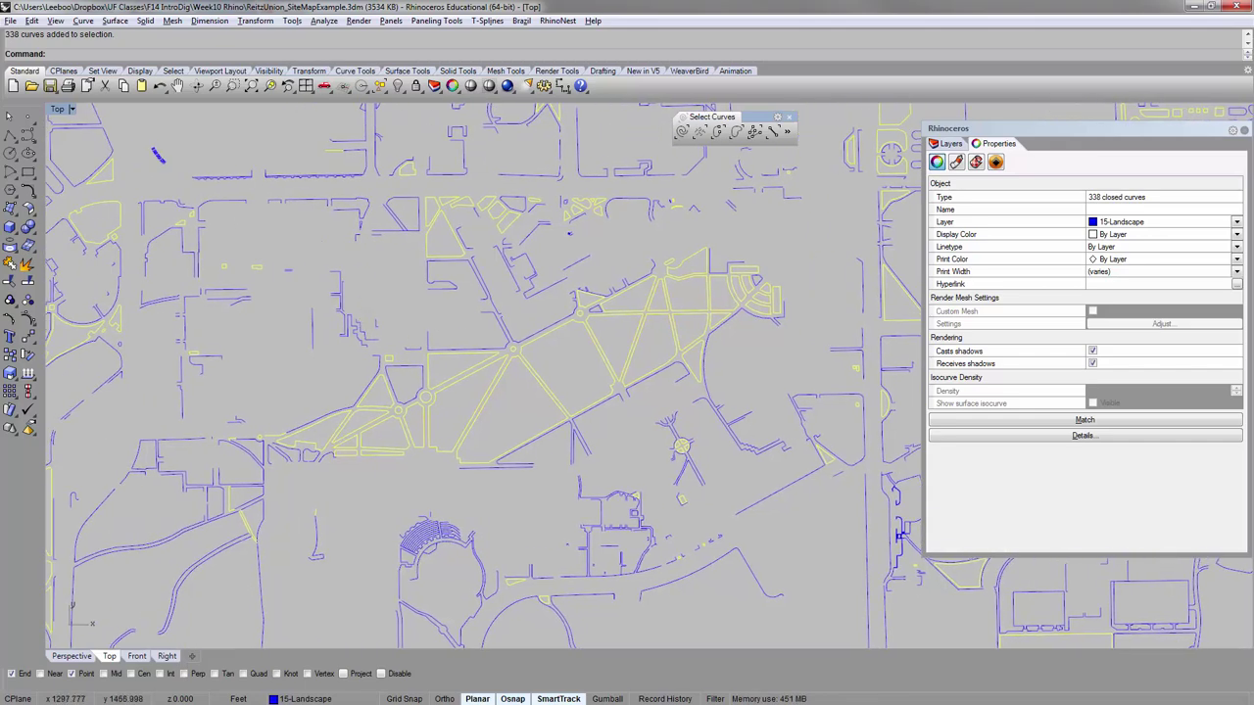
{"action": "scroll", "coordinate": [287, 355], "scroll_direction": "up", "scroll_amount": 2}
Close the open lawn outline just north of the two neighbouring round plazas with CloseCrv.
{"action": "left_click", "coordinate": [429, 417]}
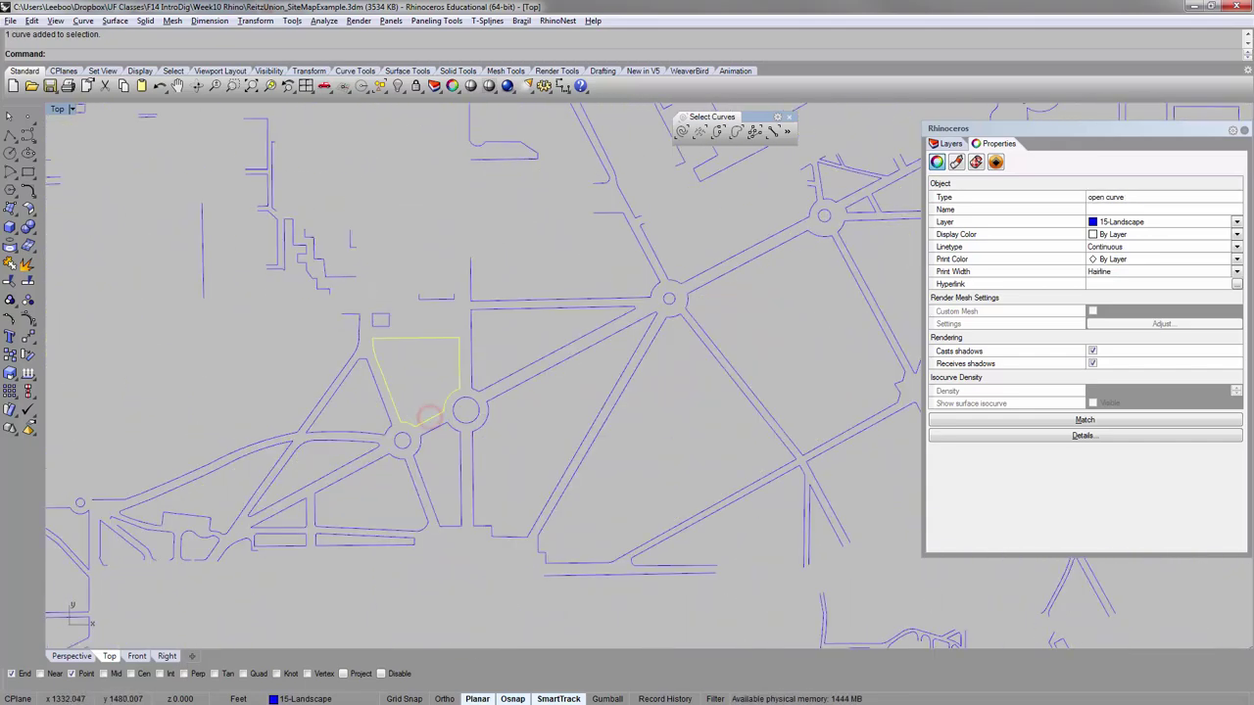
{"action": "scroll", "coordinate": [452, 372], "scroll_direction": "up", "scroll_amount": 5}
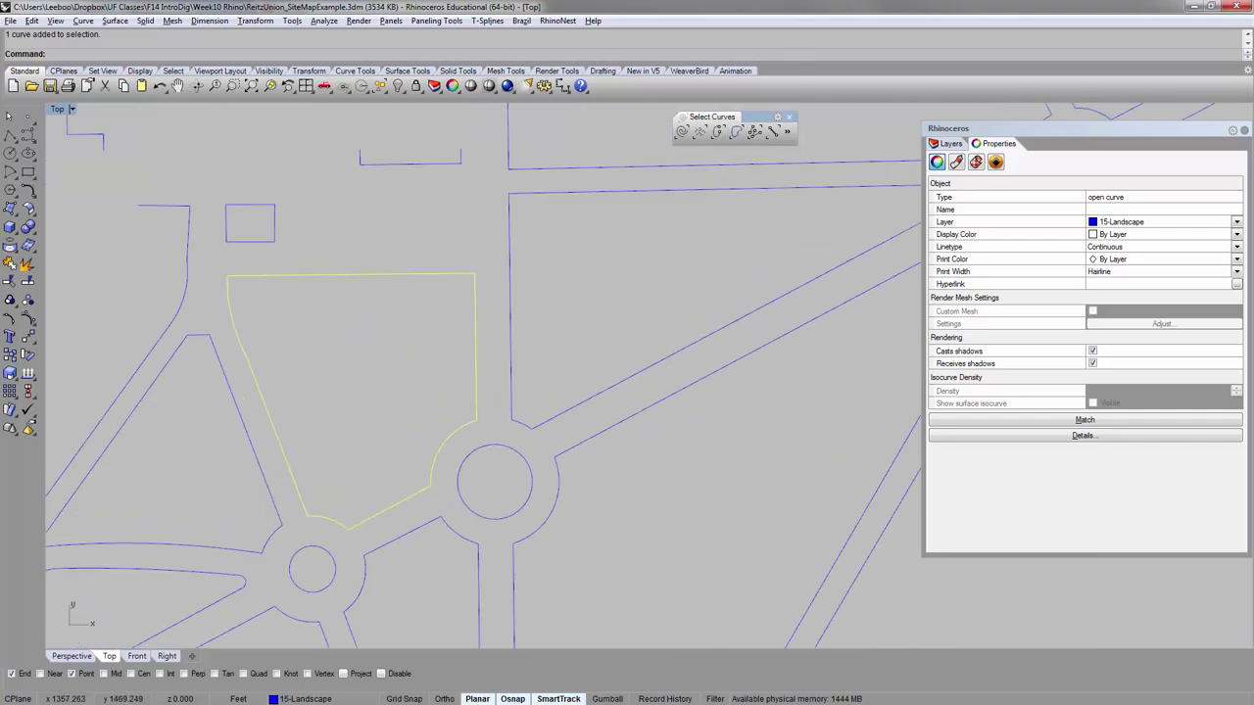
{"action": "left_click", "coordinate": [378, 370]}
{"action": "left_click", "coordinate": [296, 274]}
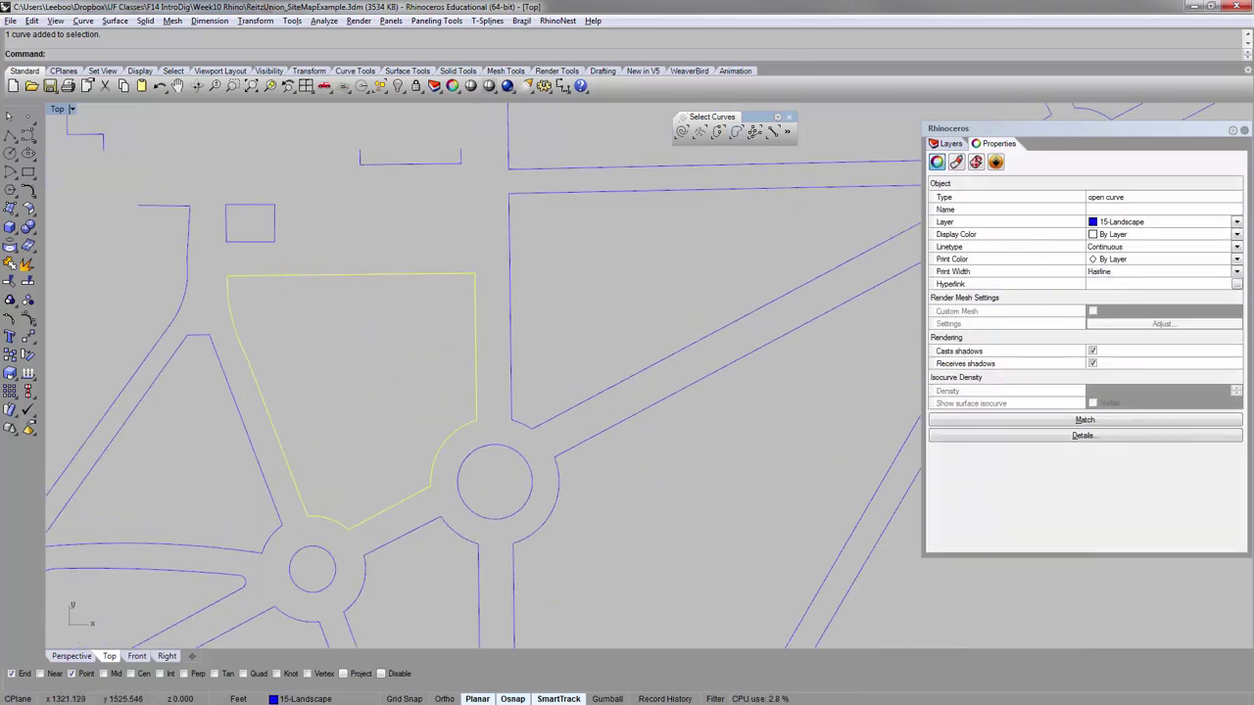
{"action": "type", "text": "closecrv"}
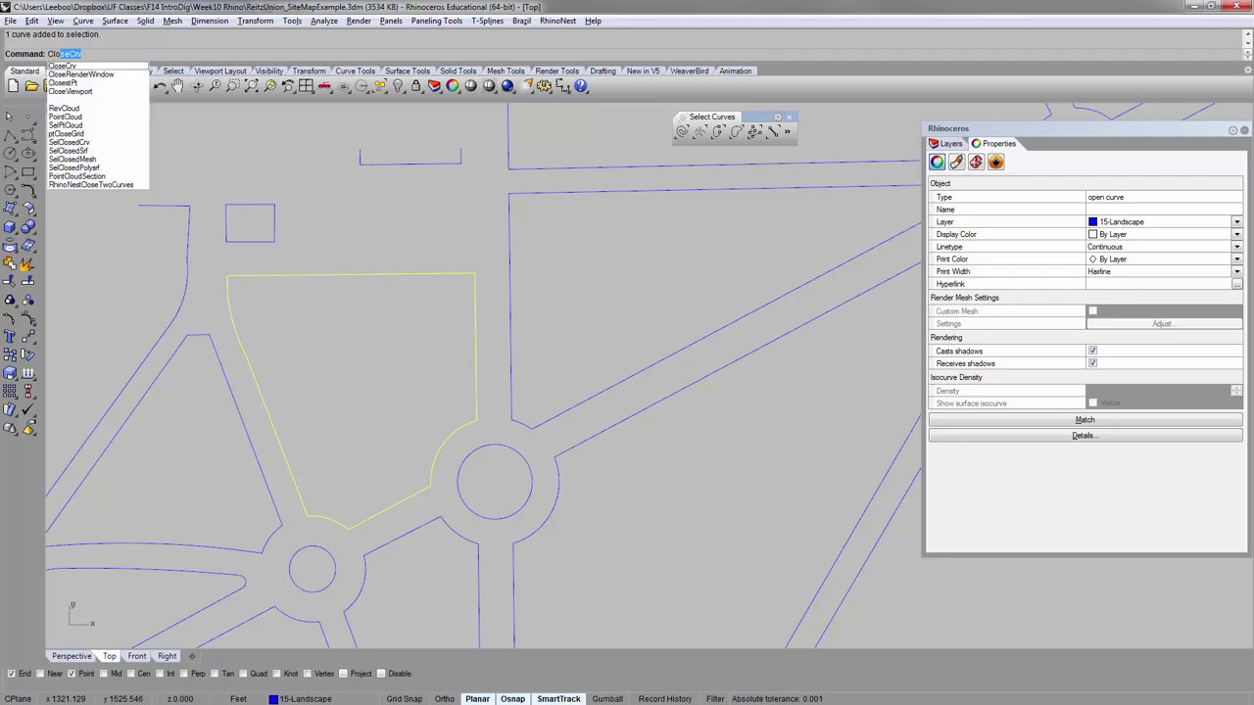
{"action": "key", "text": "Return"}
{"action": "left_click", "coordinate": [344, 271]}
{"action": "left_click", "coordinate": [381, 232]}
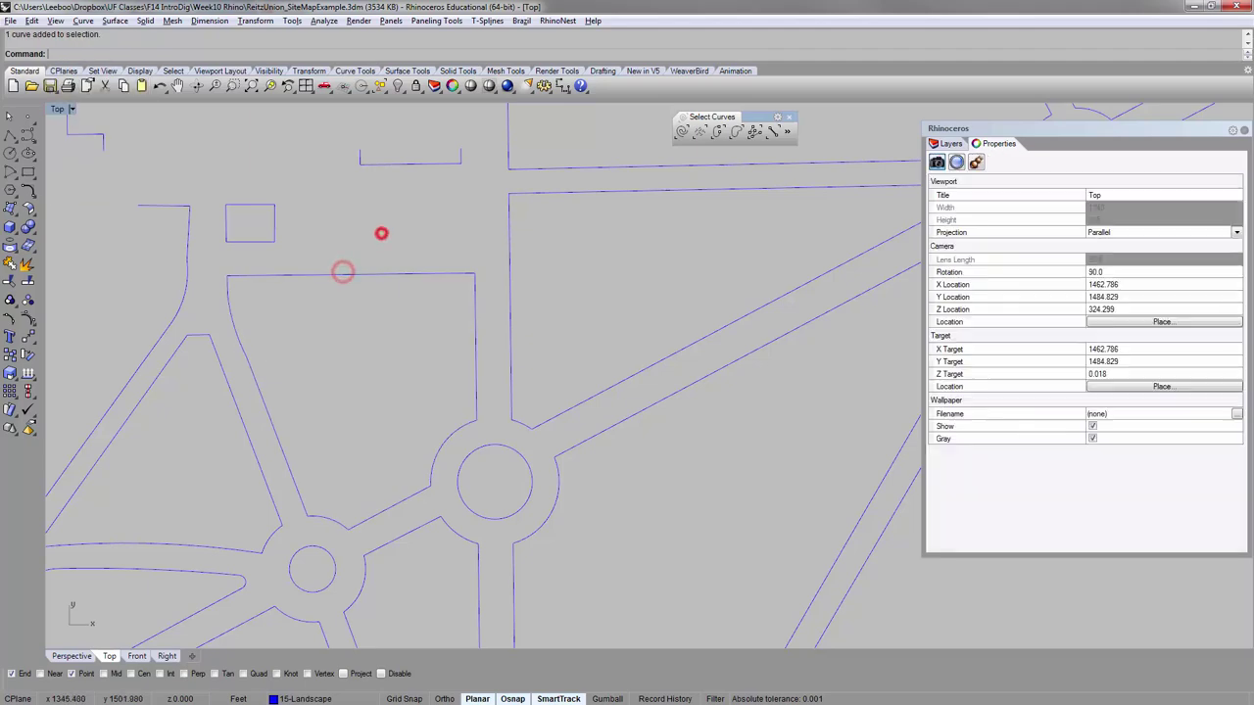
Show the 16-Buildings layer together with the 15-Landscape linework.
{"action": "scroll", "coordinate": [356, 331], "scroll_direction": "down", "scroll_amount": 8}
{"action": "right_click_drag", "start_coordinate": [430, 312], "coordinate": [334, 370]}
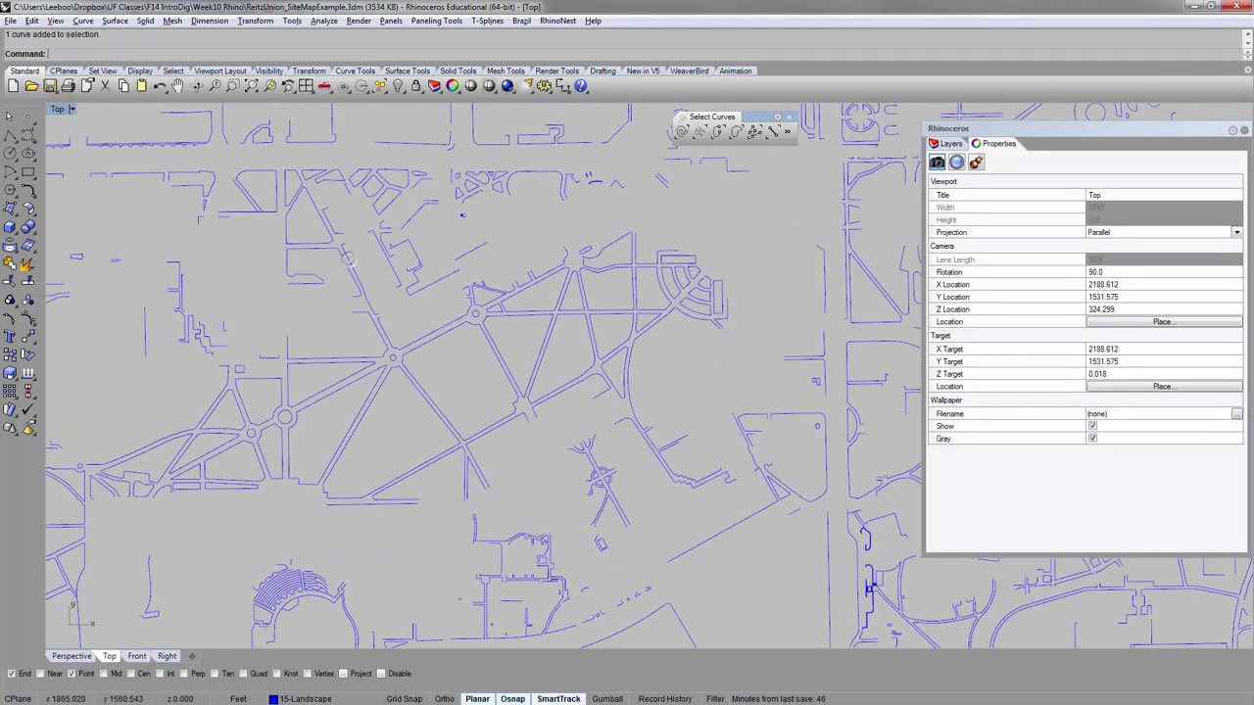
{"action": "left_click", "coordinate": [946, 144]}
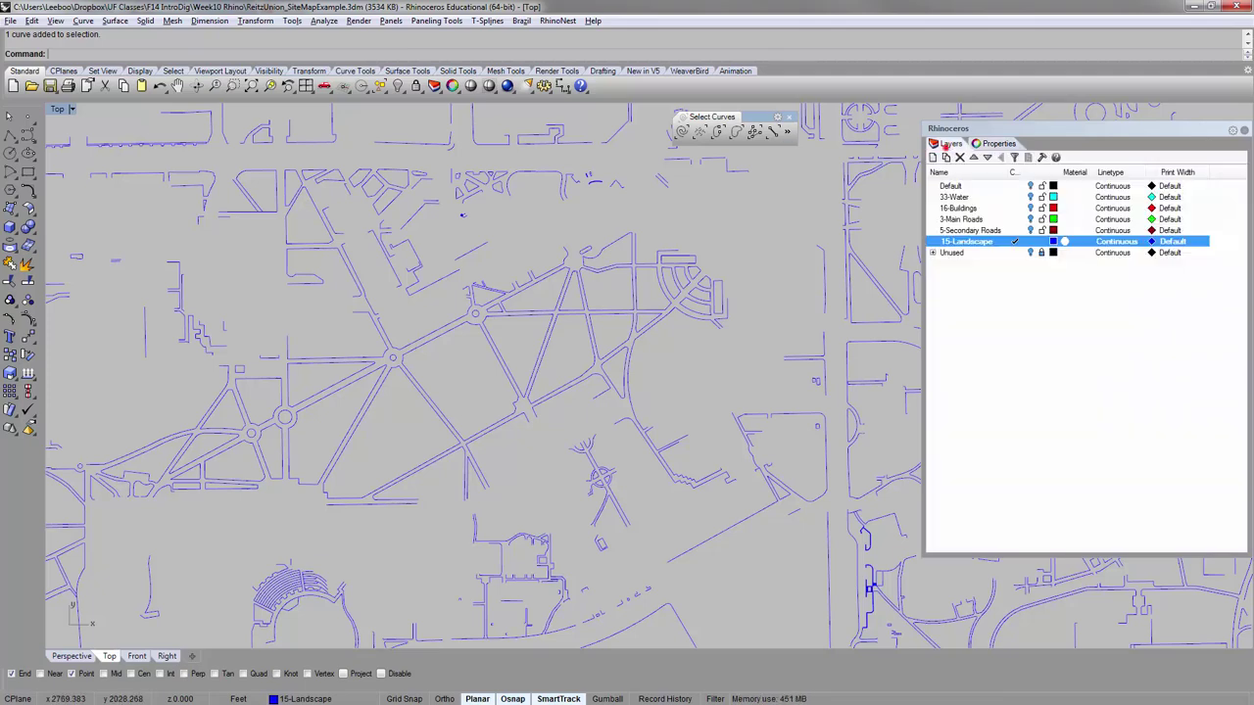
{"action": "left_click", "coordinate": [1030, 208]}
{"action": "right_click_drag", "start_coordinate": [454, 368], "coordinate": [474, 343]}
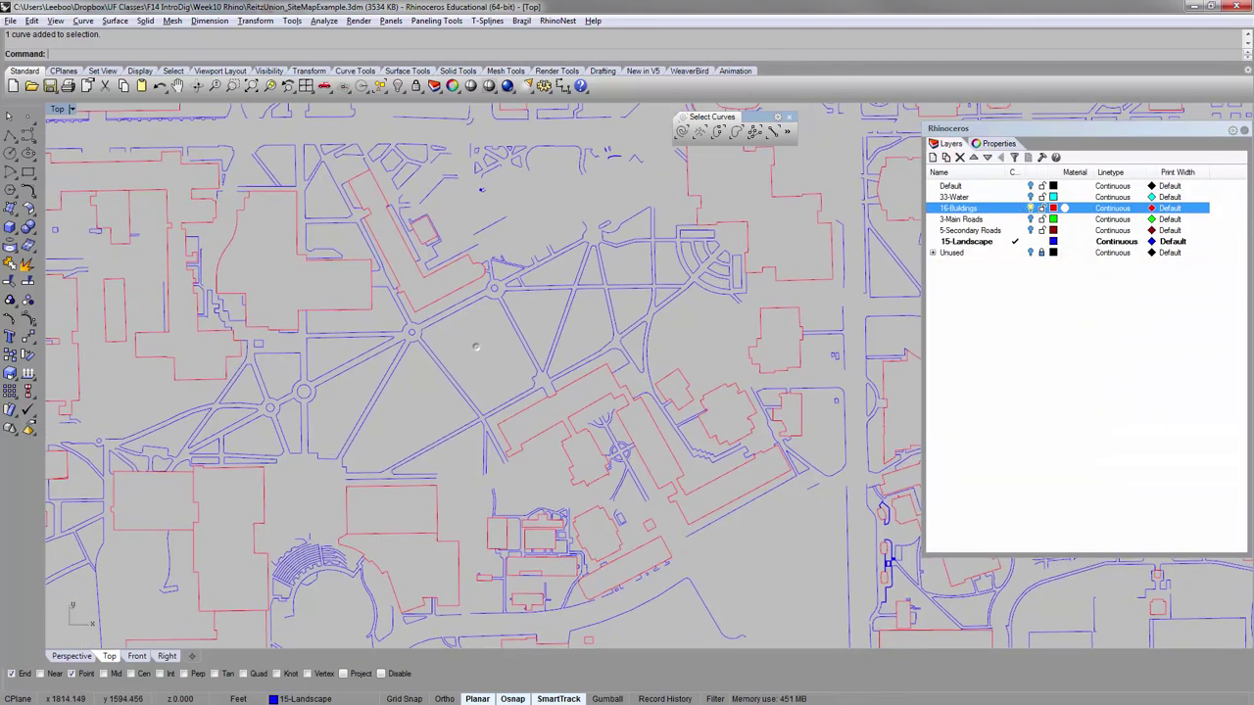
Examine where the landscape outlines stop at building walls, comparing the map with the building layer hidden and shown.
{"action": "scroll", "coordinate": [470, 304], "scroll_direction": "up", "scroll_amount": 8}
{"action": "right_click_drag", "start_coordinate": [431, 242], "coordinate": [482, 270]}
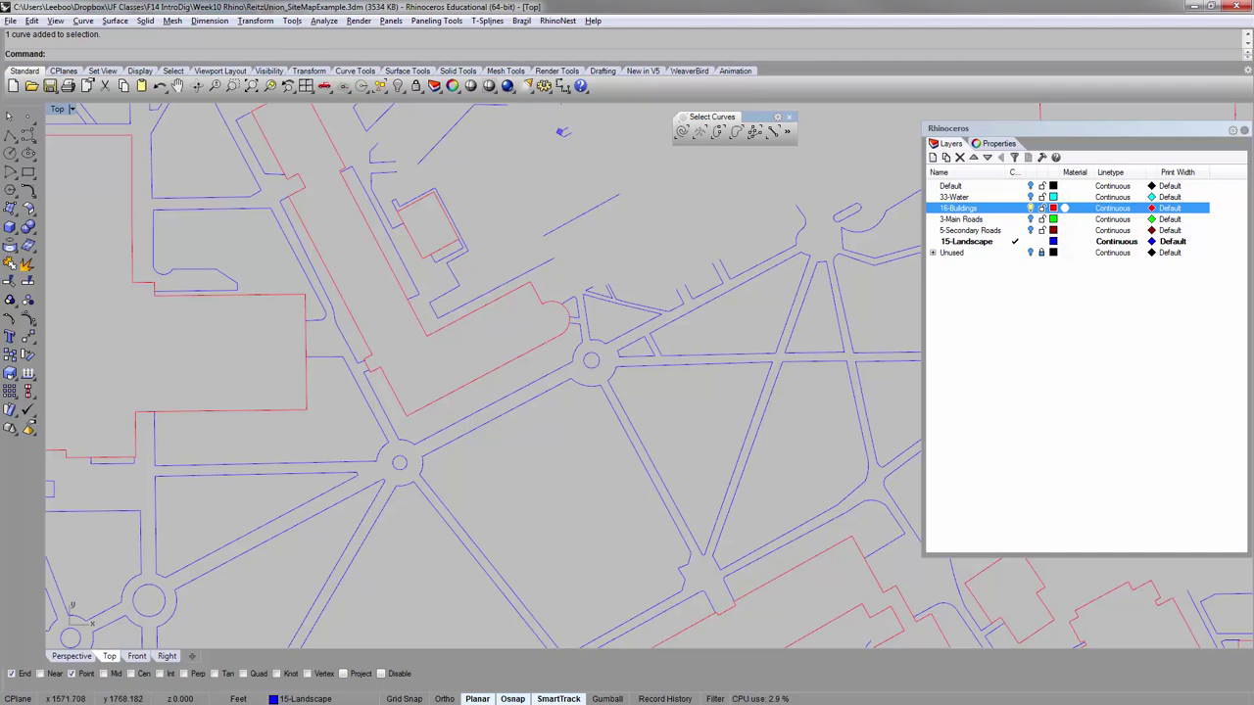
{"action": "right_click_drag", "start_coordinate": [317, 222], "coordinate": [335, 255]}
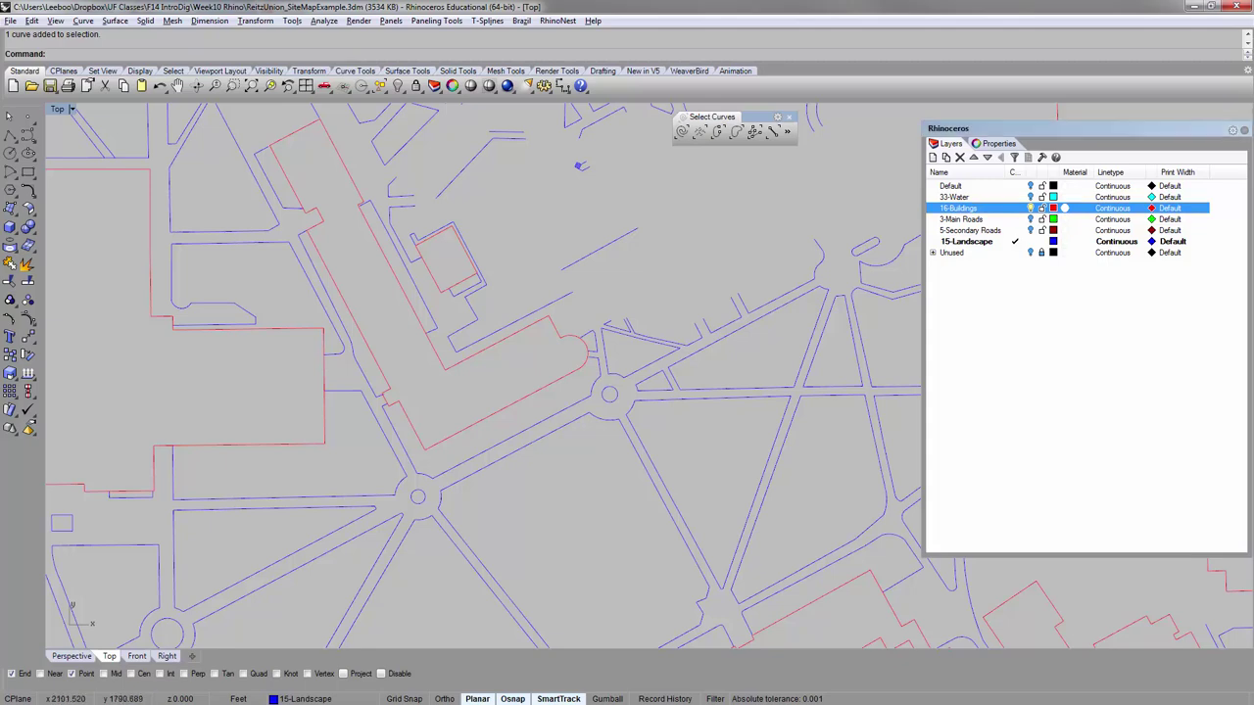
{"action": "left_click", "coordinate": [1029, 207]}
{"action": "left_click", "coordinate": [1029, 207]}
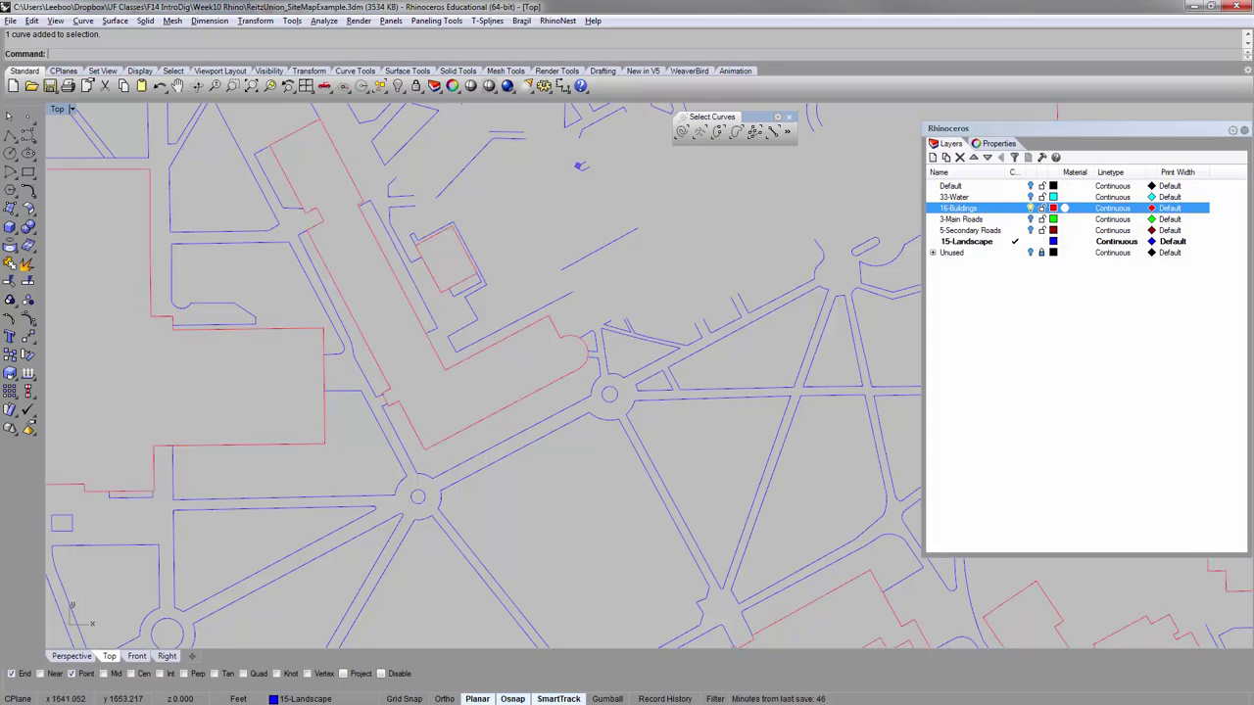
{"action": "right_click_drag", "start_coordinate": [95, 500], "coordinate": [285, 401]}
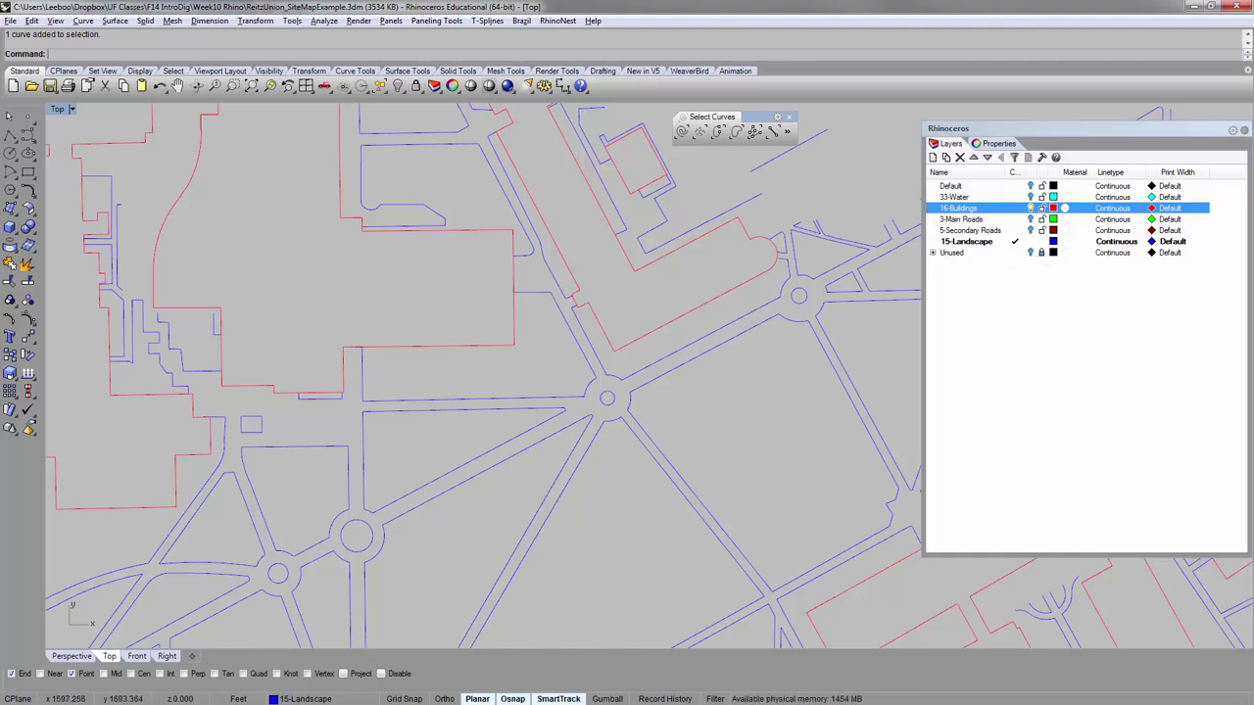
{"action": "right_click_drag", "start_coordinate": [552, 200], "coordinate": [524, 264]}
{"action": "right_click_drag", "start_coordinate": [561, 456], "coordinate": [525, 462]}
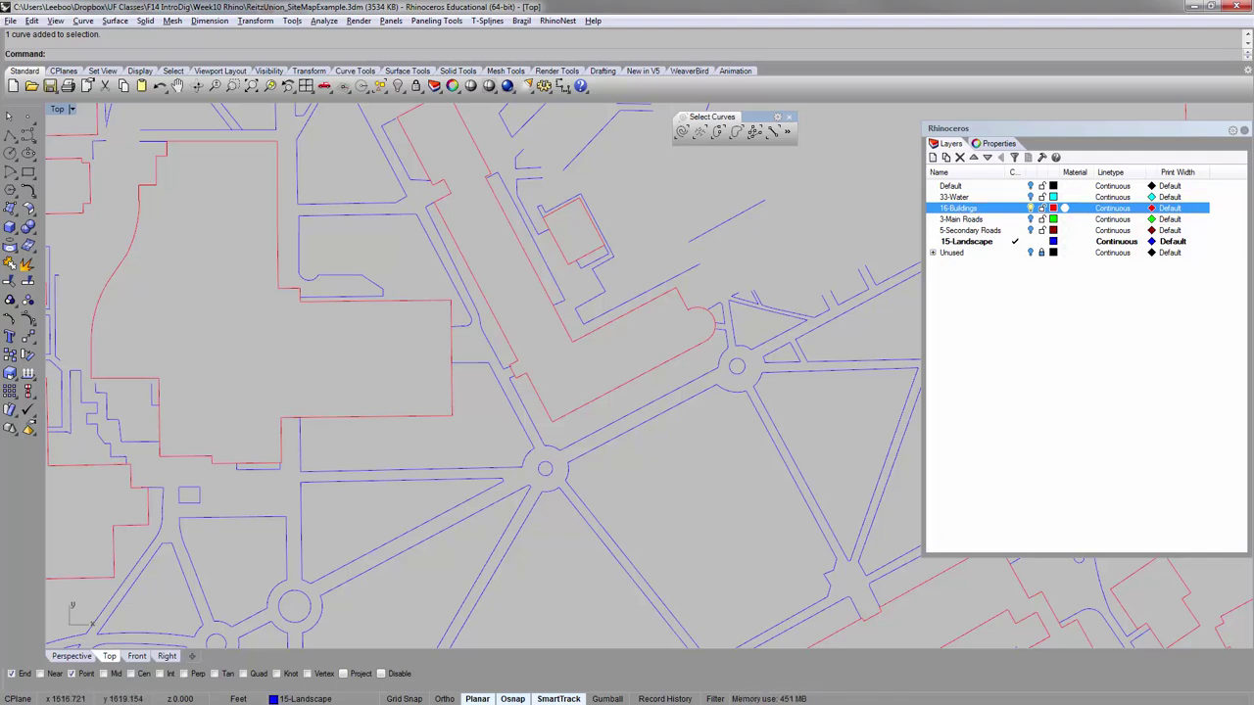
Draw a polyline around the southeast corner of the curved-wall building, linking the two open ends of the adjoining lawn outline.
{"action": "key", "text": "Return"}
{"action": "left_click", "coordinate": [456, 366]}
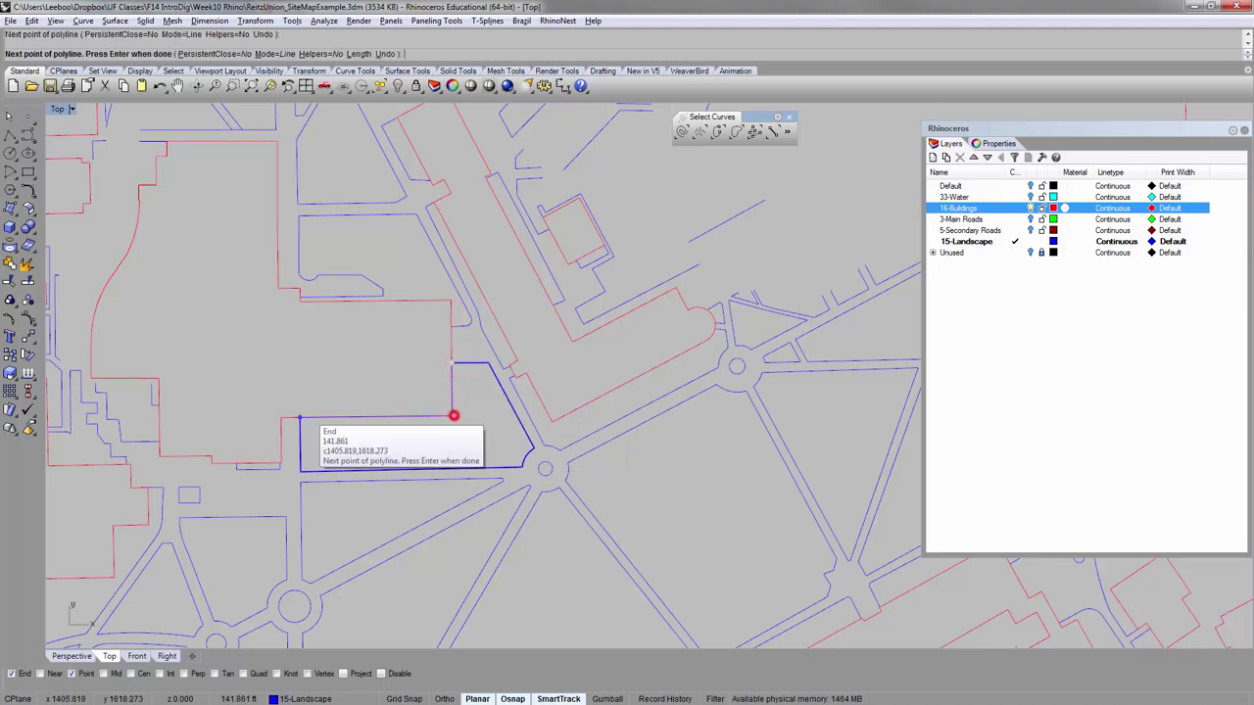
{"action": "key", "text": "Return"}
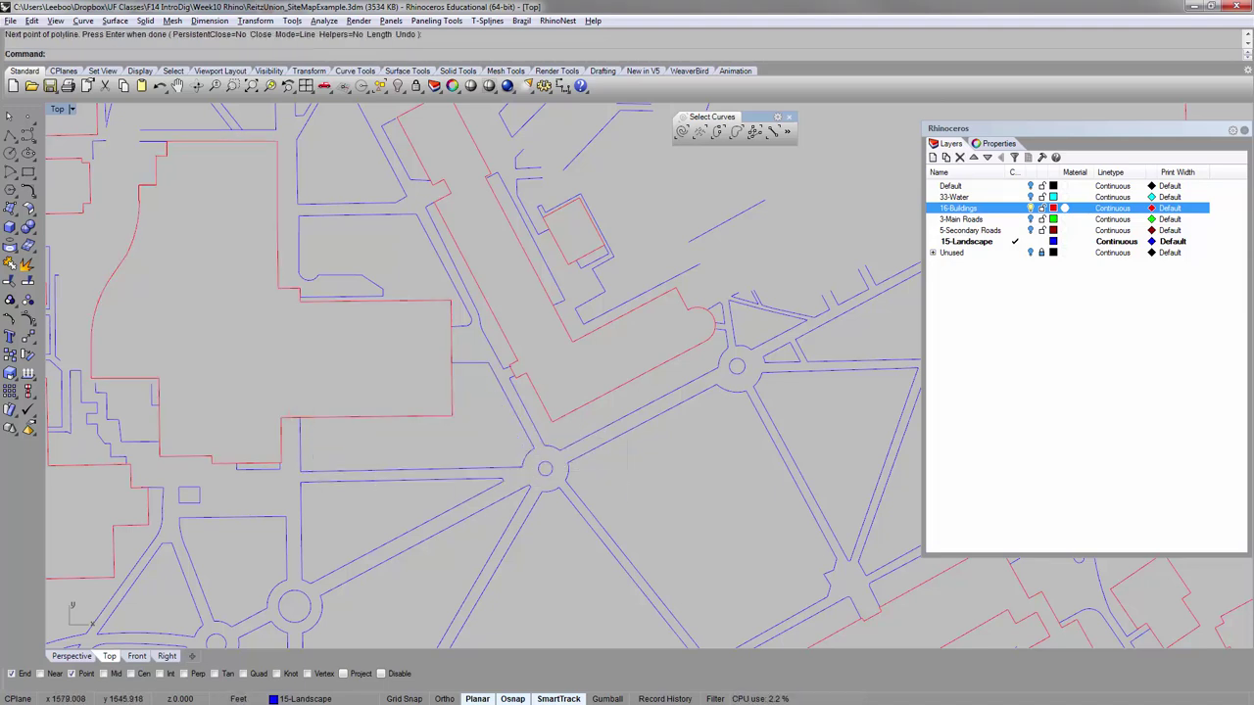
Join the polyline at the building's southeast corner with the adjoining lawn outline into one closed curve.
{"action": "left_click", "coordinate": [453, 378]}
{"action": "left_click", "coordinate": [481, 414]}
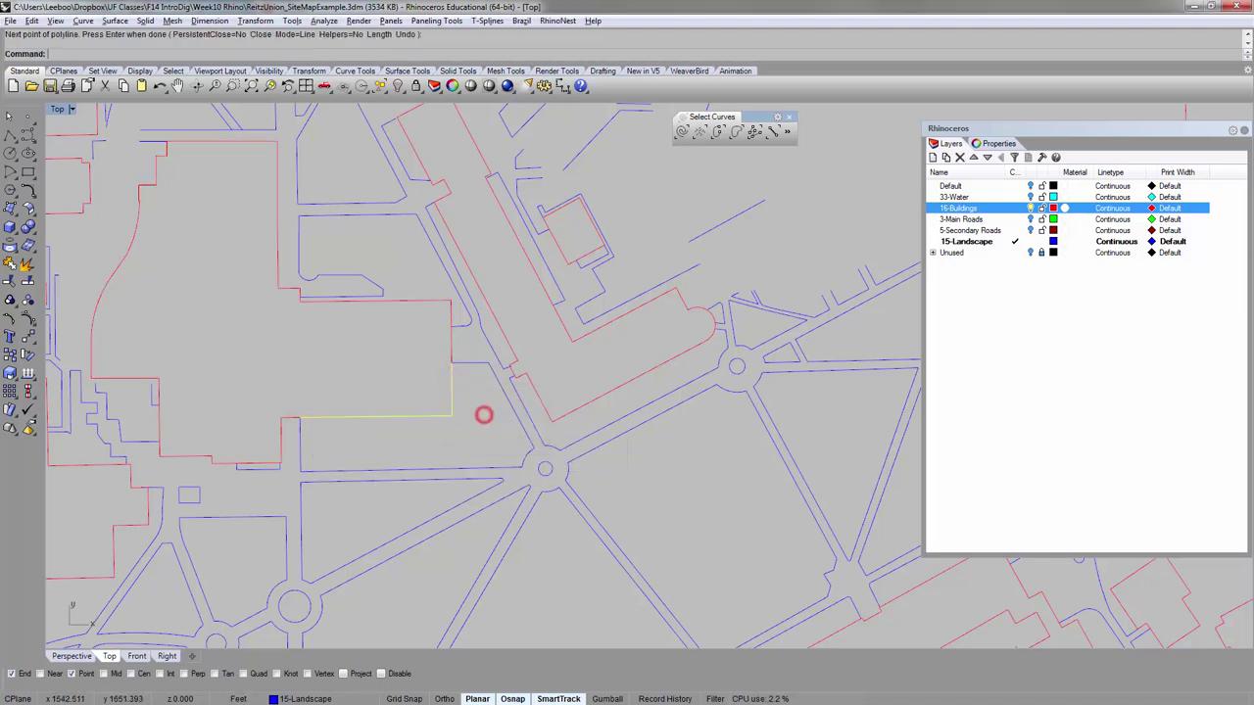
{"action": "type", "text": "join"}
{"action": "key", "text": "Return"}
{"action": "left_click", "coordinate": [478, 365]}
{"action": "right_click", "coordinate": [478, 367]}
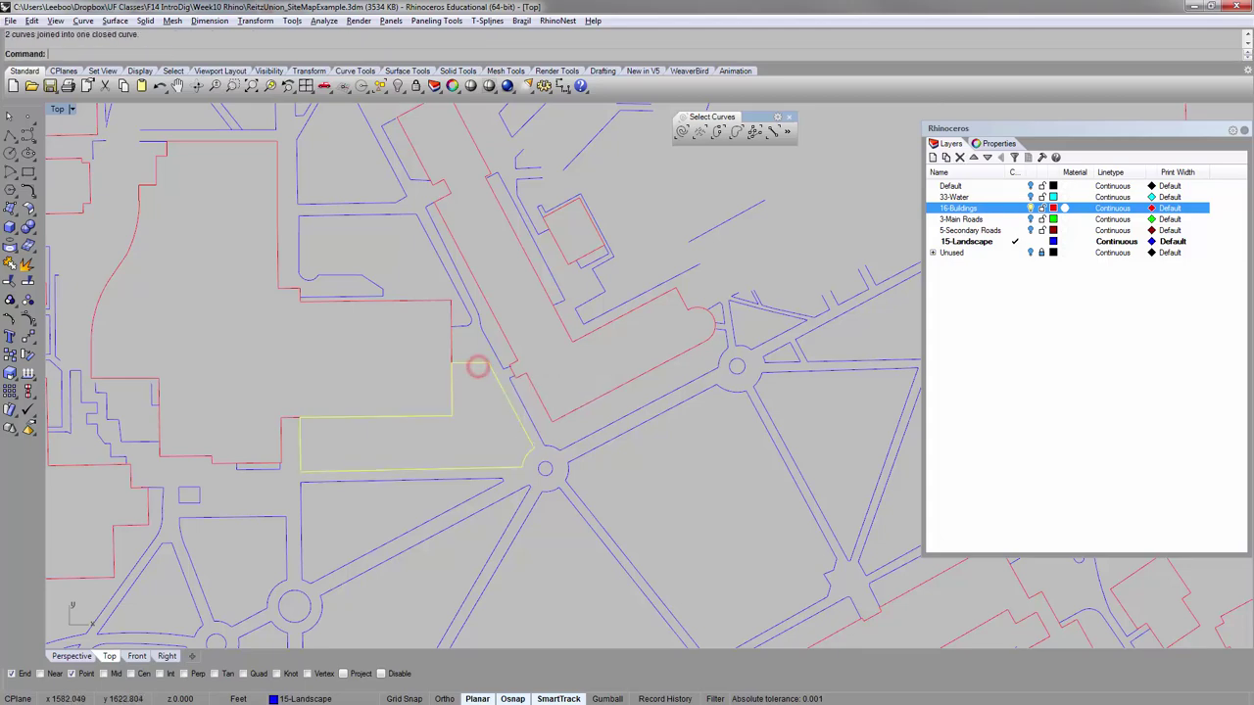
{"action": "right_click_drag", "start_coordinate": [438, 330], "coordinate": [450, 376]}
{"action": "key", "text": "Escape"}
Draw a polyline along the building's northeast corner and north wall, linking the open ends of the lawn outline there.
{"action": "right_click_drag", "start_coordinate": [385, 313], "coordinate": [403, 351]}
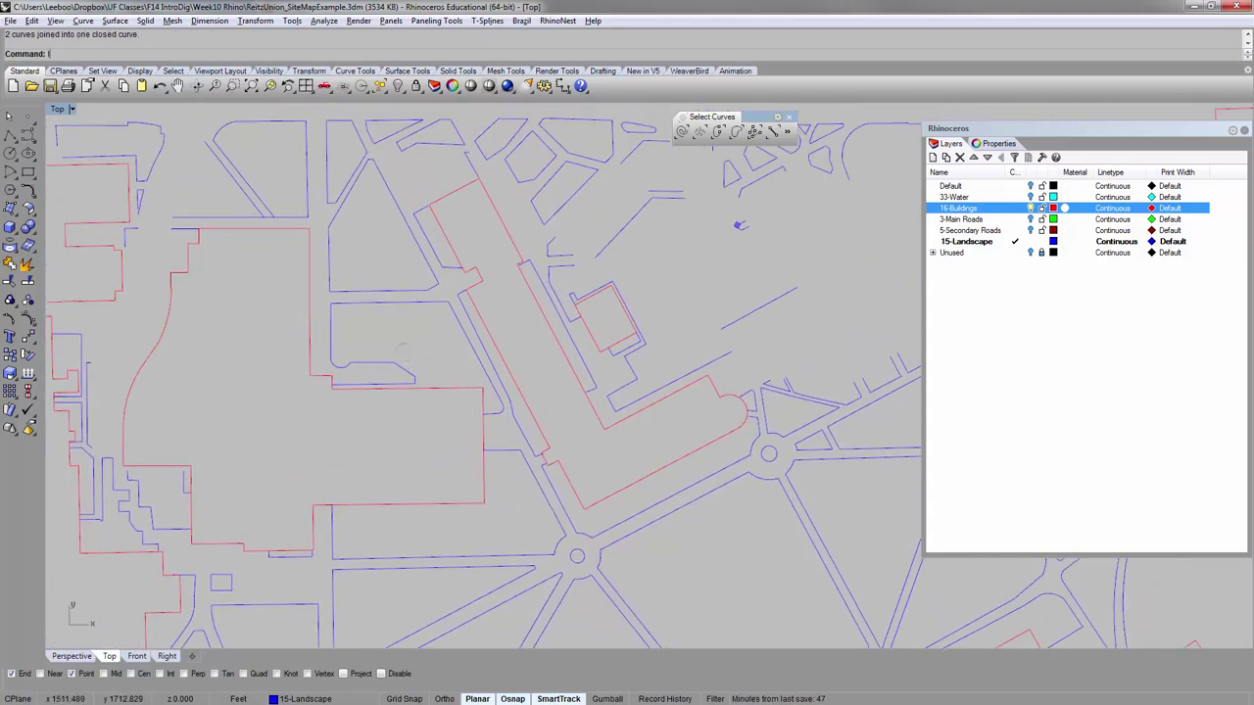
{"action": "scroll", "coordinate": [431, 388], "scroll_direction": "up", "scroll_amount": 8}
{"action": "type", "text": "polyline"}
{"action": "key", "text": "Return"}
{"action": "left_click", "coordinate": [551, 359]}
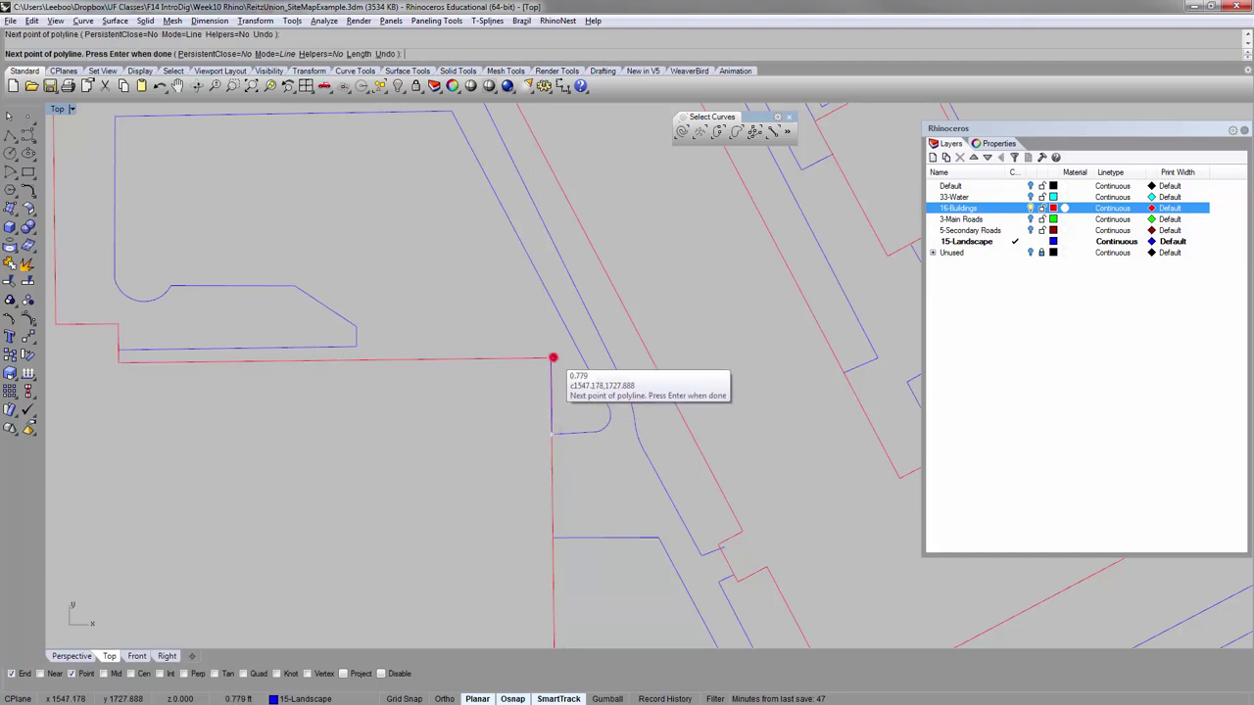
{"action": "scroll", "coordinate": [103, 385], "scroll_direction": "up", "scroll_amount": 2}
{"action": "left_click", "coordinate": [119, 345]}
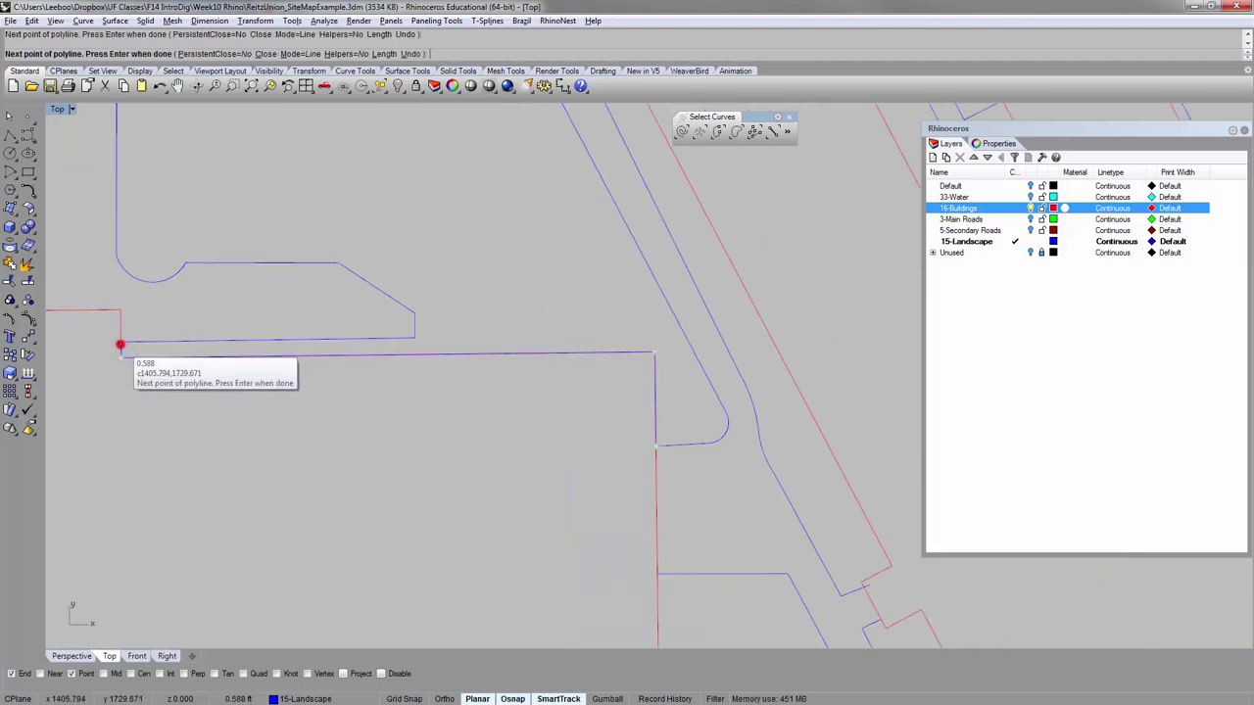
{"action": "key", "text": "Return"}
Join the north wall polyline with the lawn outline north of the building into one closed curve.
{"action": "left_click", "coordinate": [173, 355]}
{"action": "left_click", "coordinate": [216, 391]}
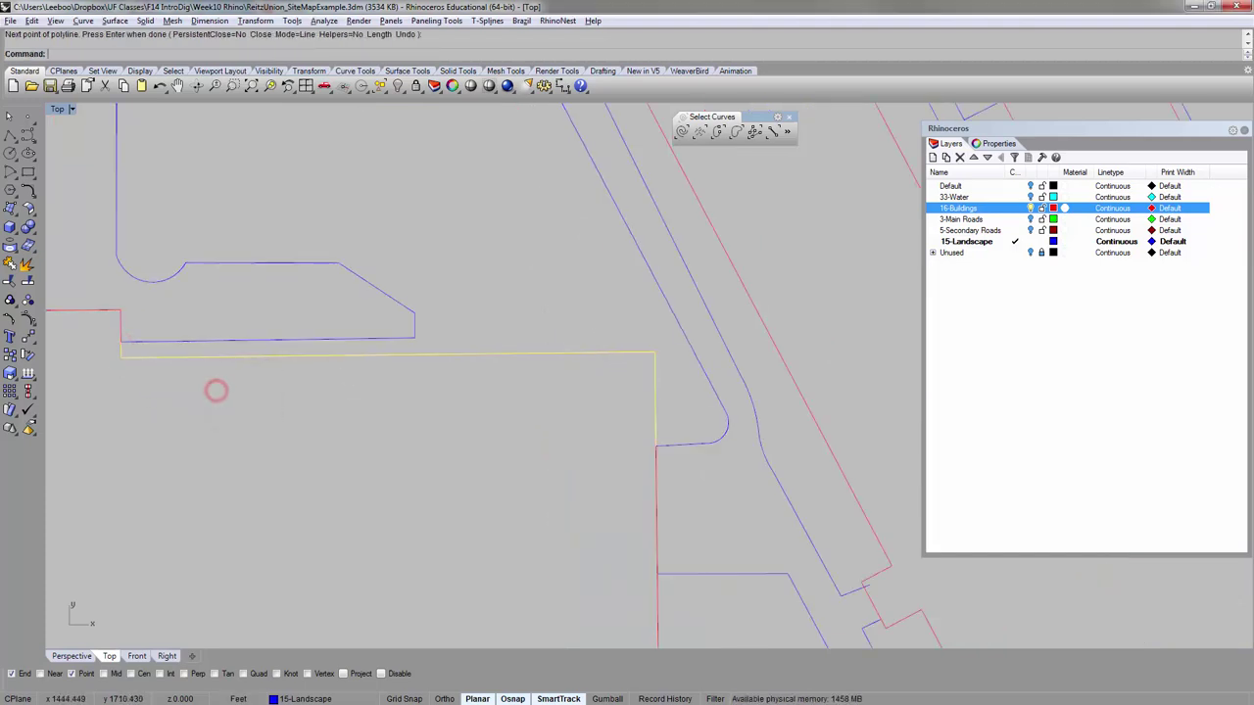
{"action": "key", "text": "ctrl+j"}
{"action": "left_click", "coordinate": [344, 339]}
{"action": "scroll", "coordinate": [344, 339], "scroll_direction": "down", "scroll_amount": 5}
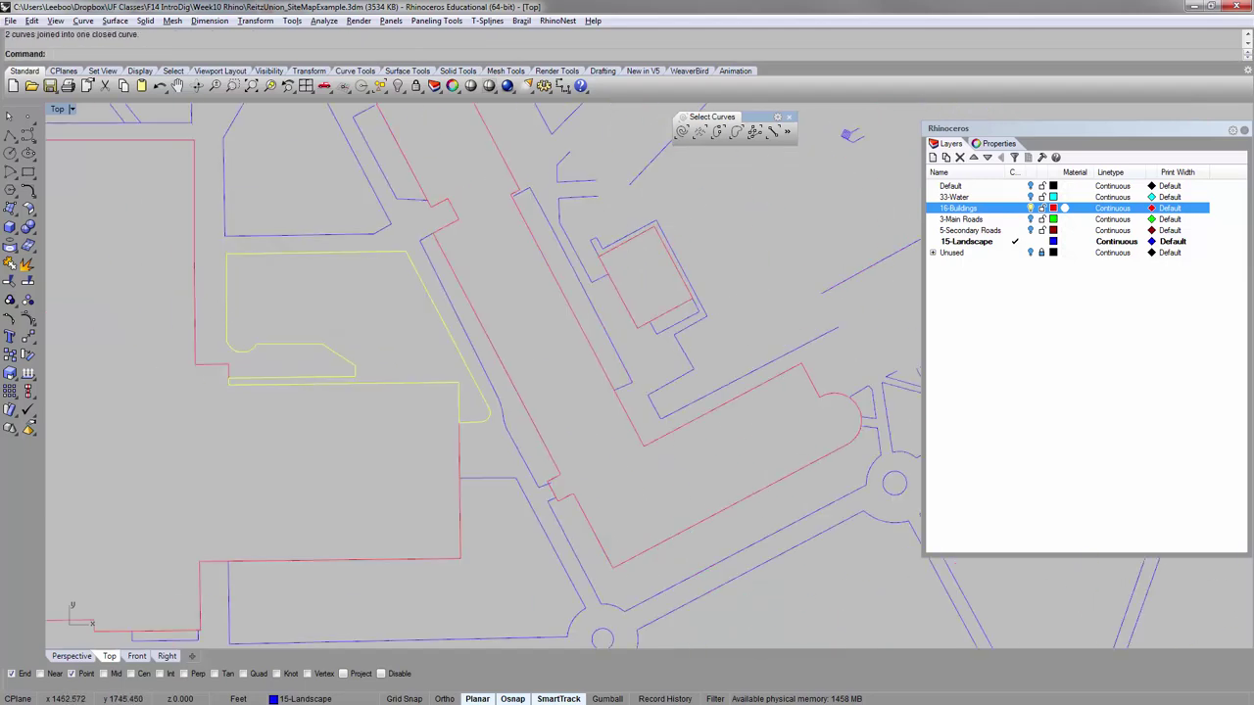
{"action": "key", "text": "Return"}
{"action": "scroll", "coordinate": [691, 225], "scroll_direction": "down", "scroll_amount": 8}
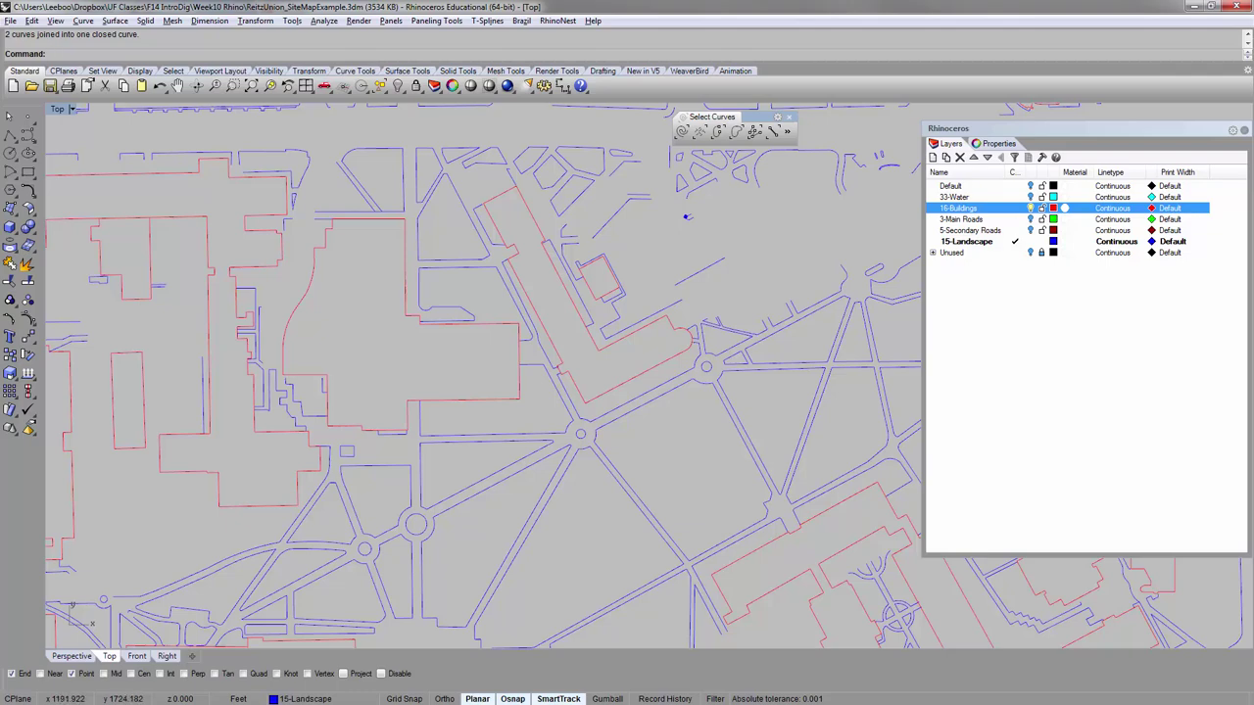
{"action": "scroll", "coordinate": [166, 343], "scroll_direction": "up", "scroll_amount": 3}
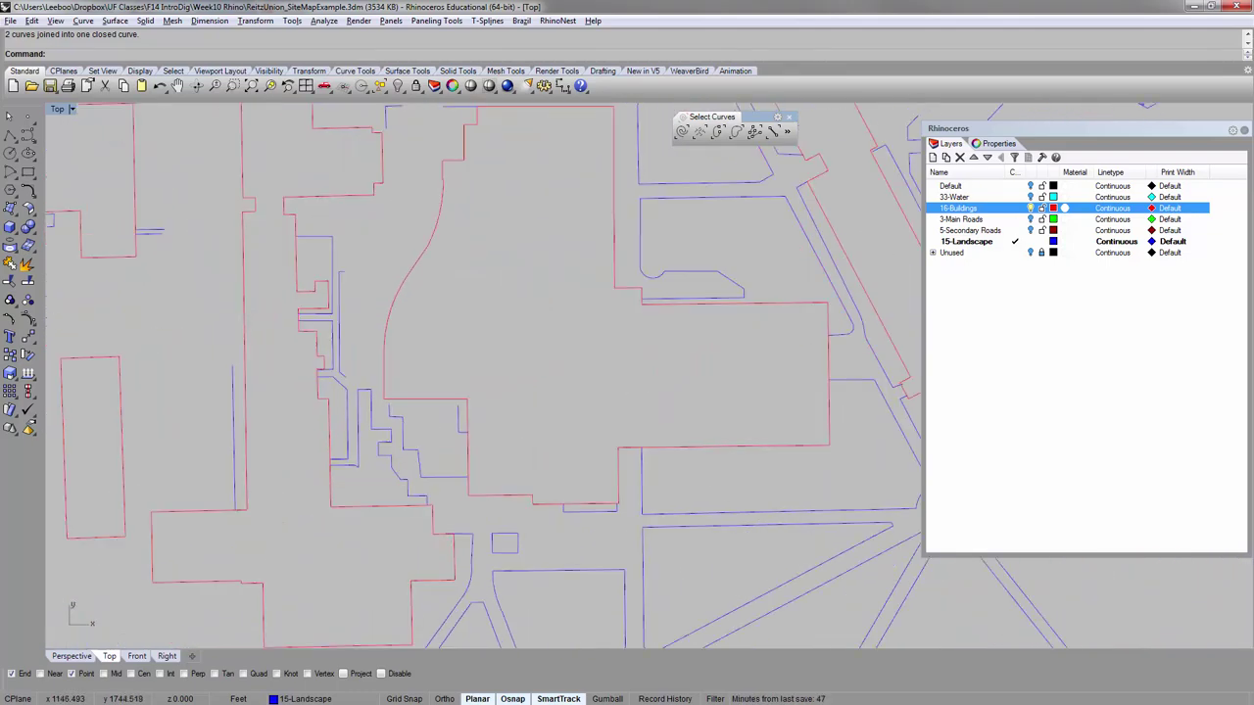
{"action": "left_click", "coordinate": [299, 257]}
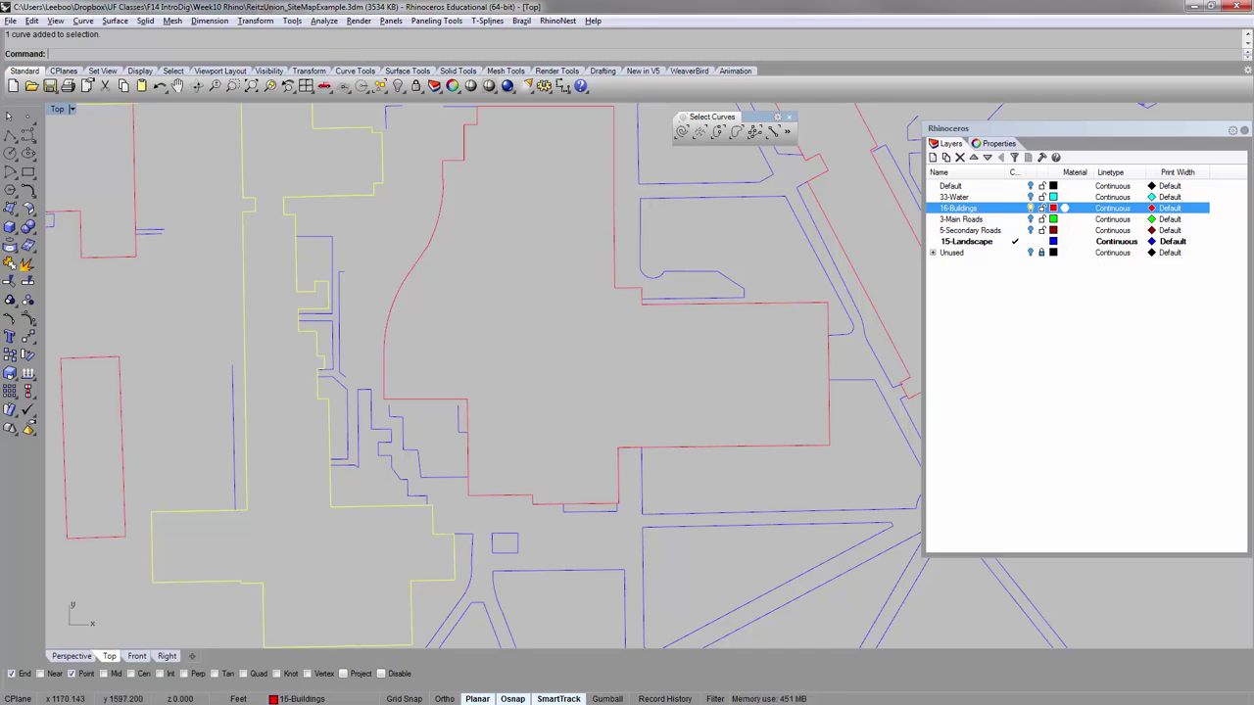
{"action": "scroll", "coordinate": [750, 227], "scroll_direction": "down", "scroll_amount": 3}
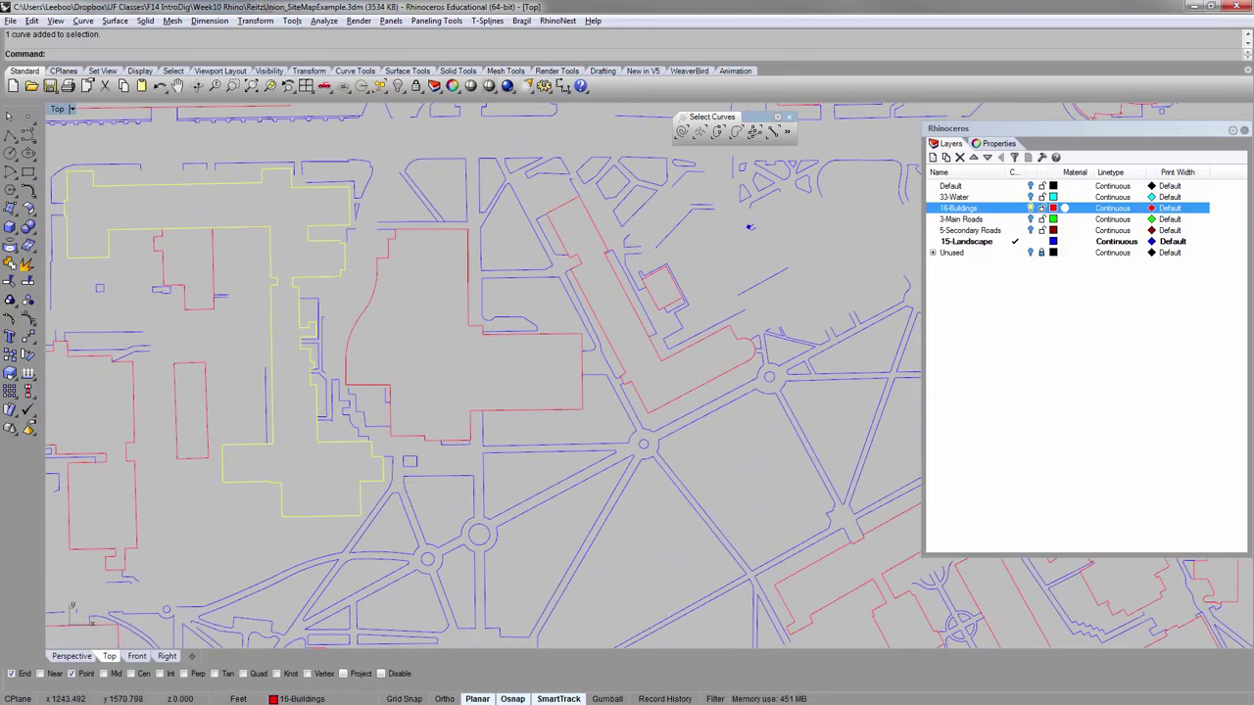
{"action": "scroll", "coordinate": [383, 393], "scroll_direction": "up", "scroll_amount": 3}
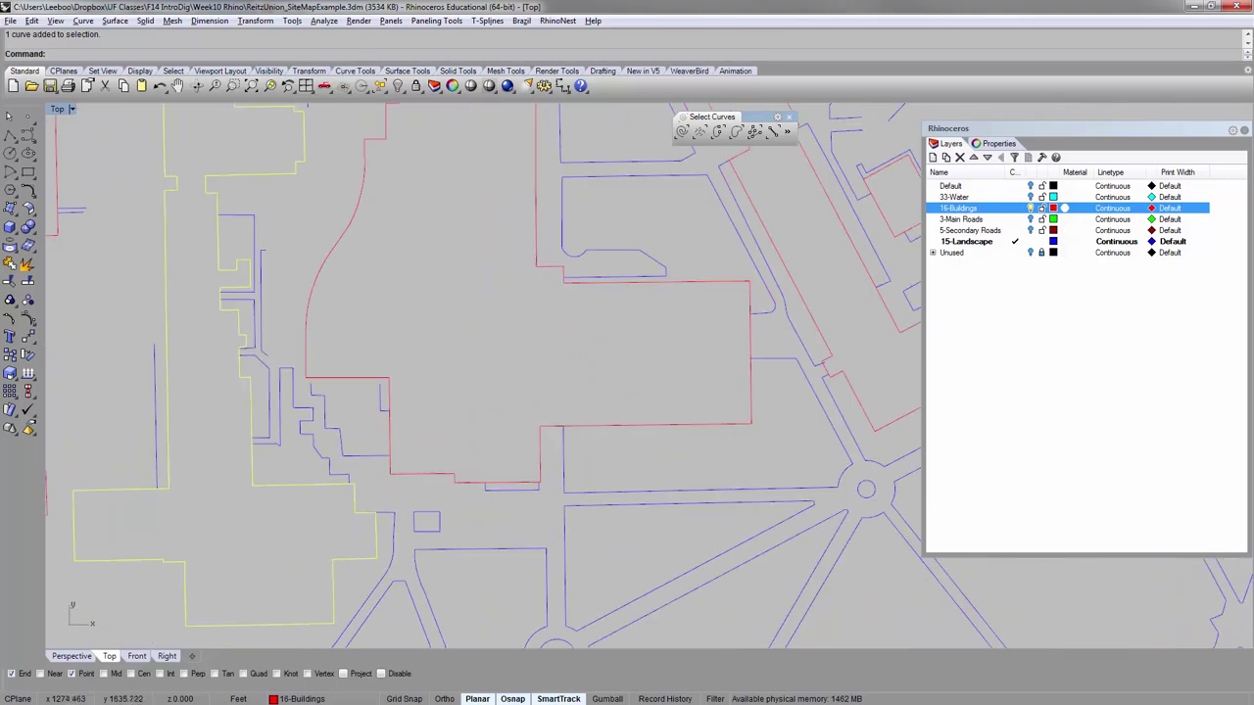
{"action": "scroll", "coordinate": [327, 490], "scroll_direction": "down", "scroll_amount": 1}
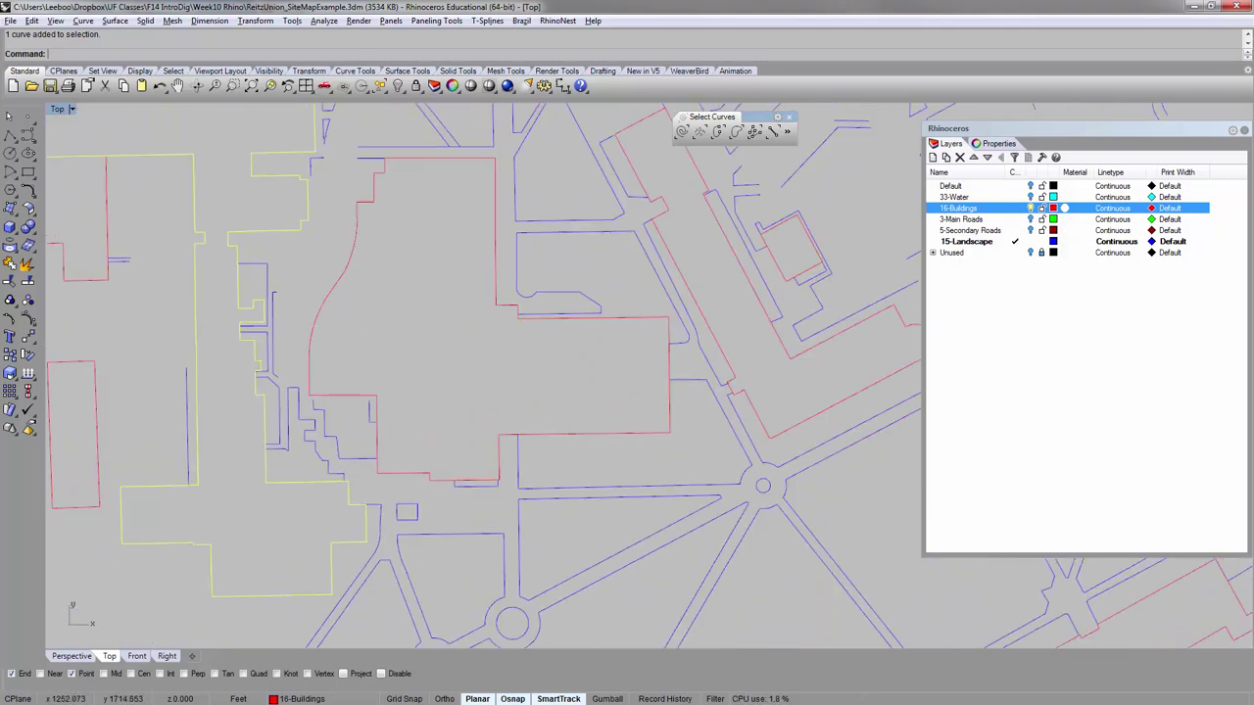
{"action": "left_click", "coordinate": [400, 338]}
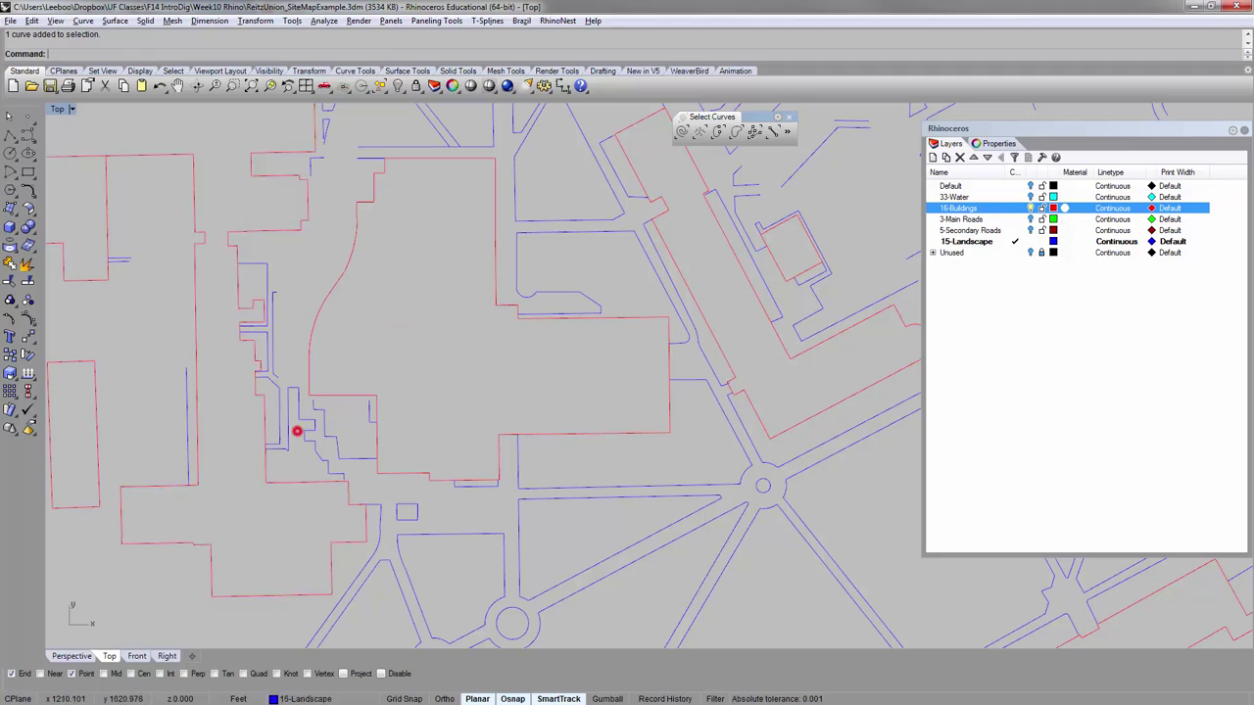
Connect the straight lawn line with the stepped outline southwest of the curved-wall building at their northwest corner and join them.
{"action": "left_click", "coordinate": [285, 423]}
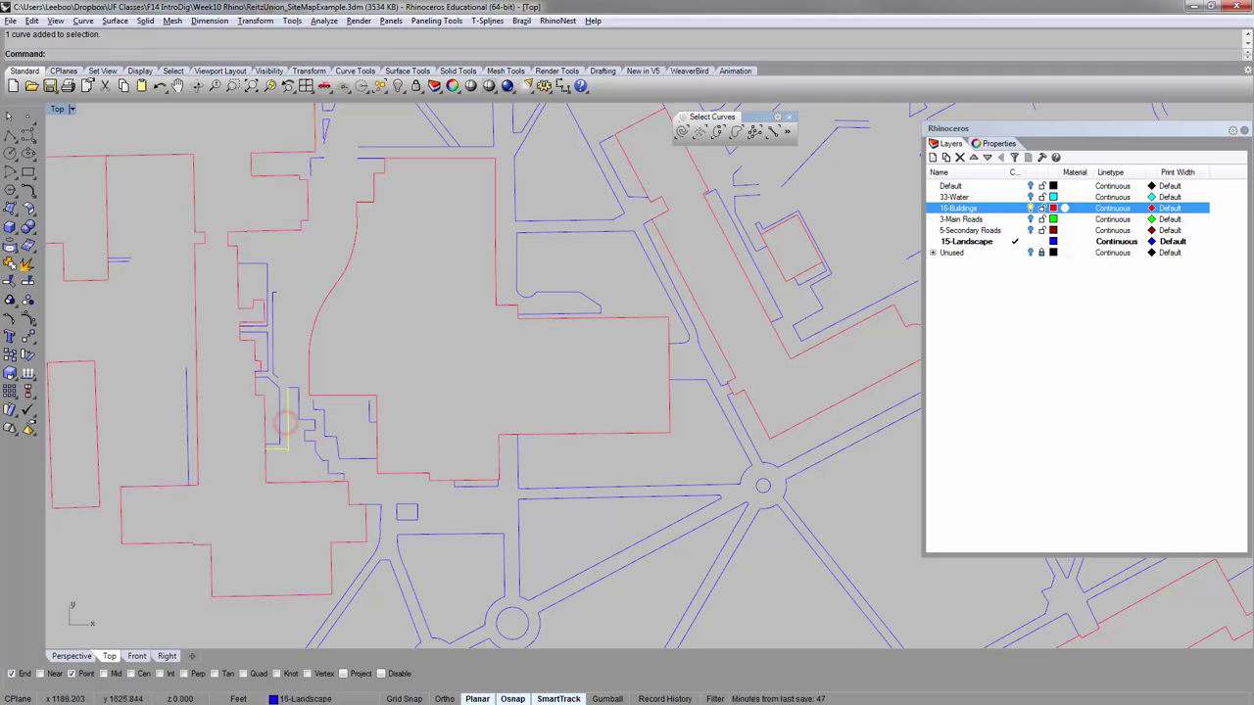
{"action": "scroll", "coordinate": [279, 421], "scroll_direction": "up", "scroll_amount": 6}
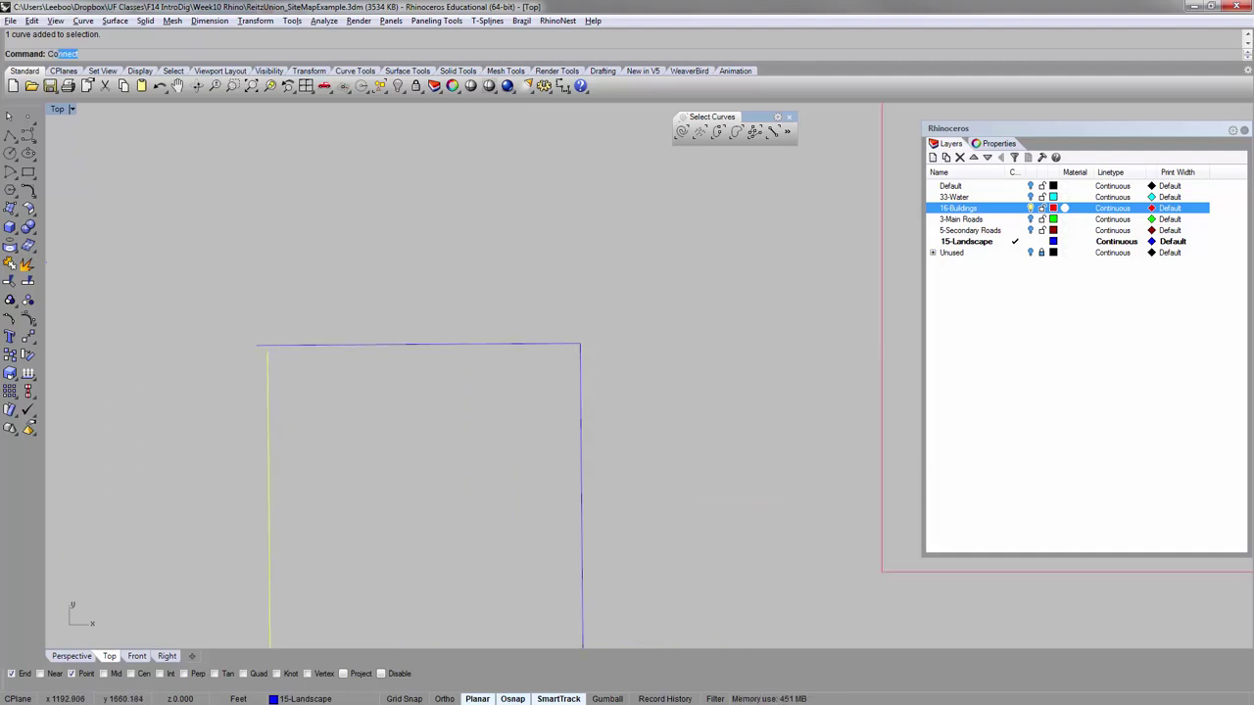
{"action": "key", "text": "Return"}
{"action": "left_click", "coordinate": [279, 345]}
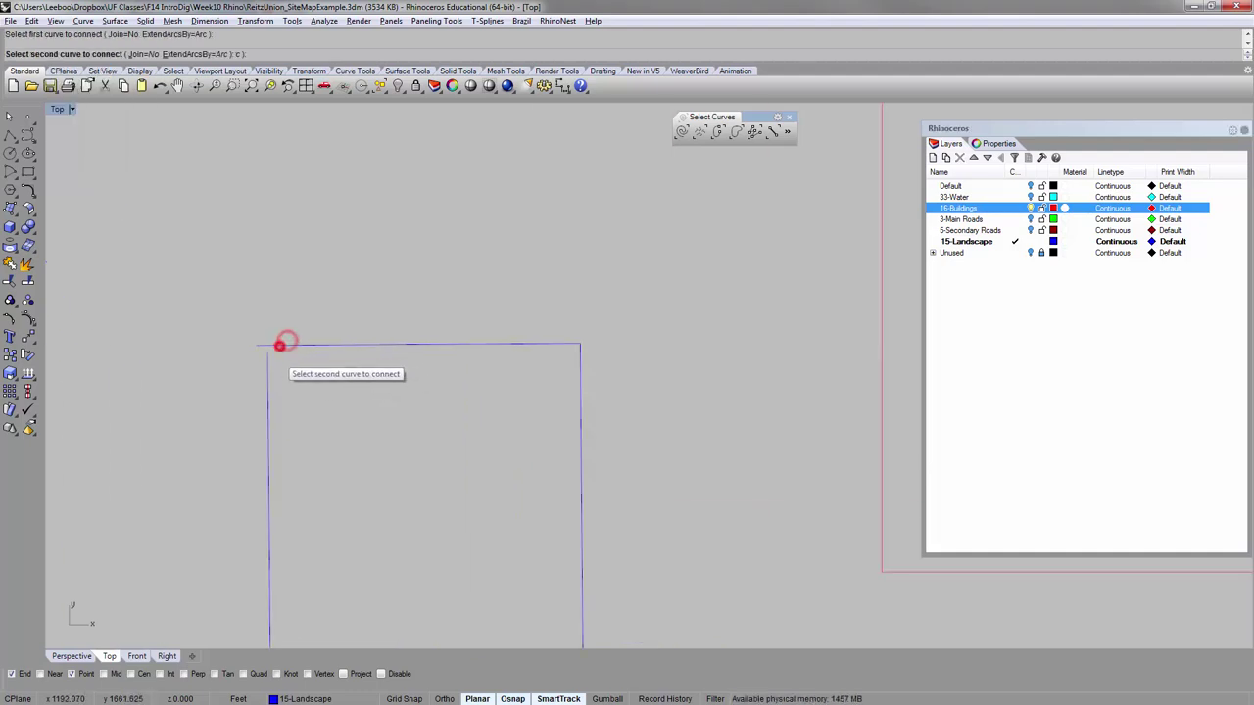
{"action": "left_click", "coordinate": [266, 358]}
{"action": "scroll", "coordinate": [273, 359], "scroll_direction": "down", "scroll_amount": 5}
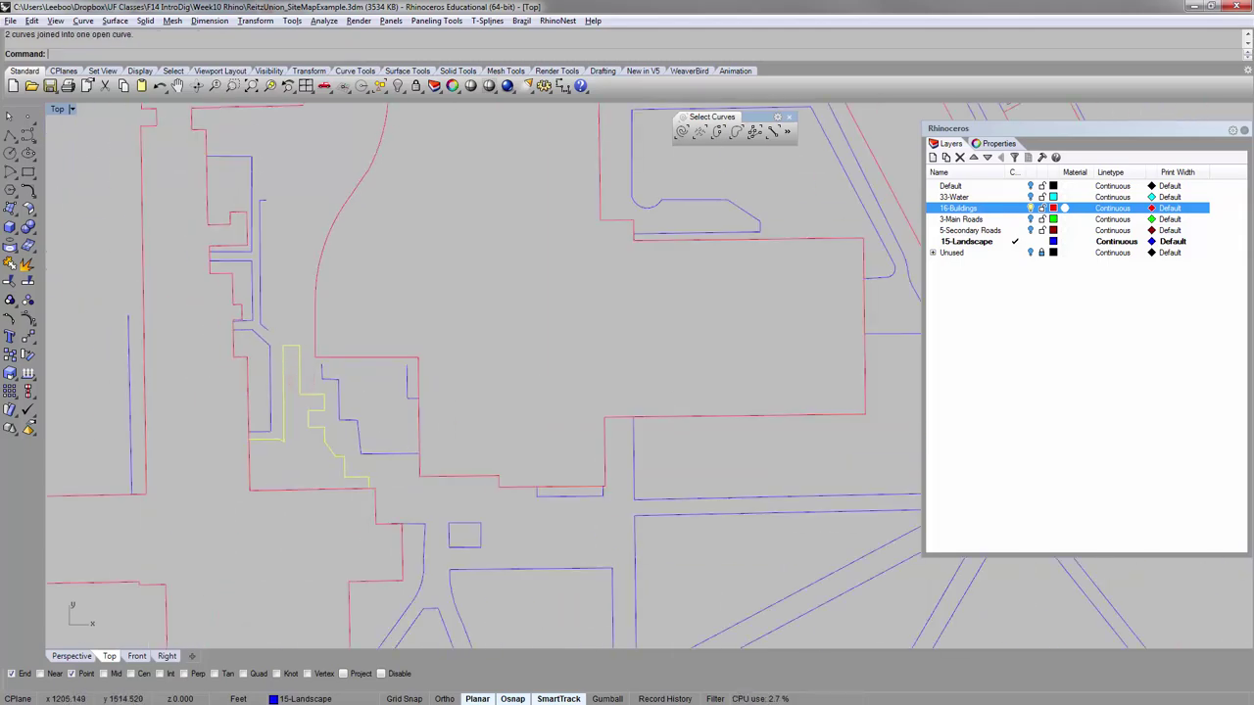
{"action": "key", "text": "Escape"}
Copy the outline of the large building west of the curved-wall building onto the 15-Landscape layer.
{"action": "scroll", "coordinate": [367, 538], "scroll_direction": "down", "scroll_amount": 3}
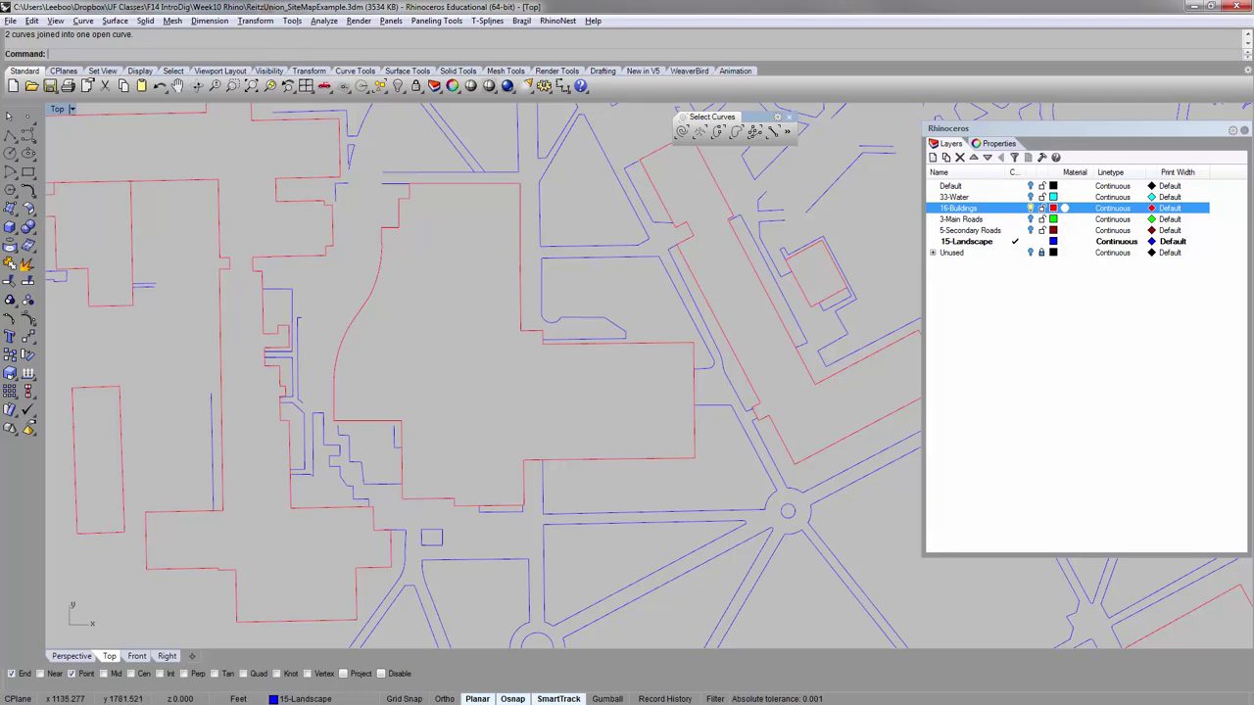
{"action": "left_click", "coordinate": [262, 270]}
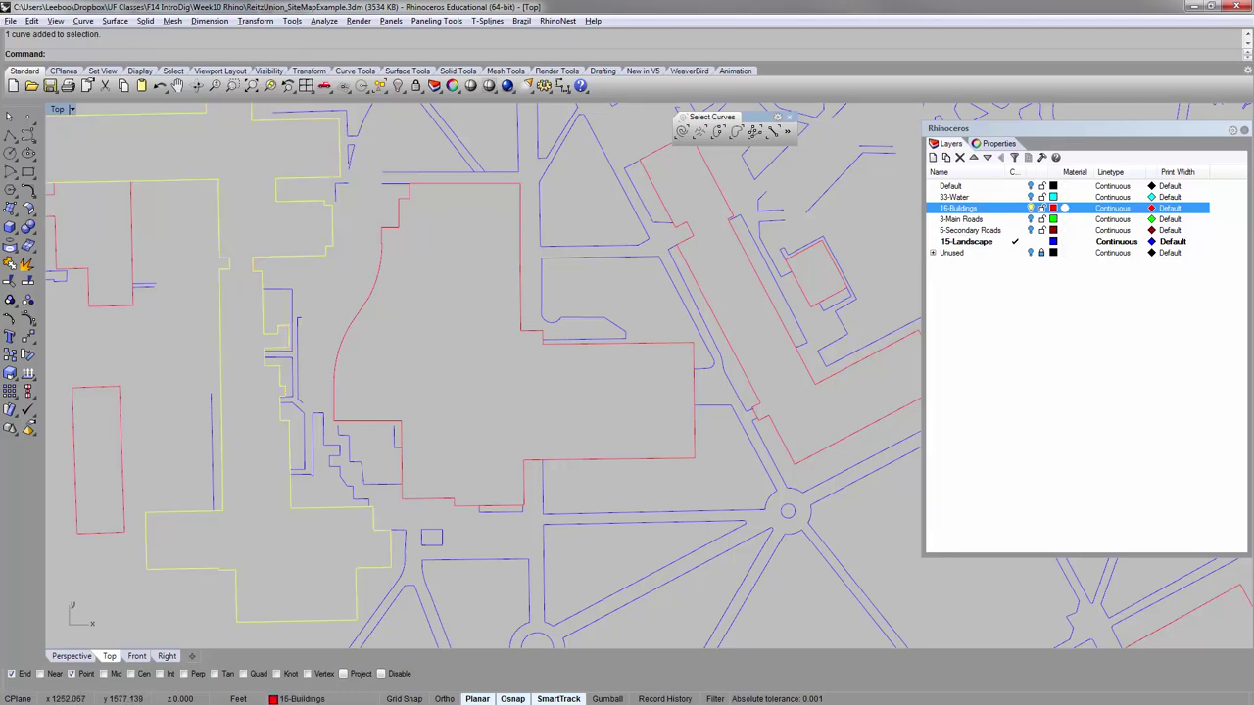
{"action": "key", "text": "Escape"}
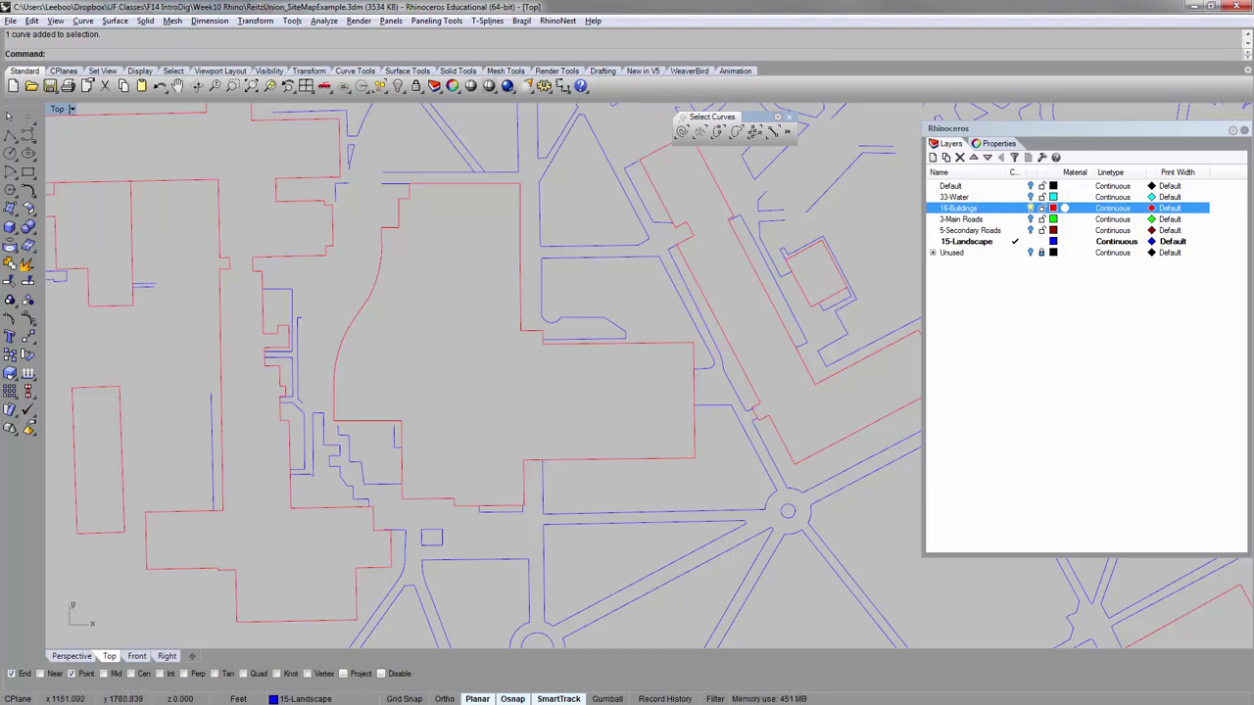
{"action": "left_click", "coordinate": [271, 256]}
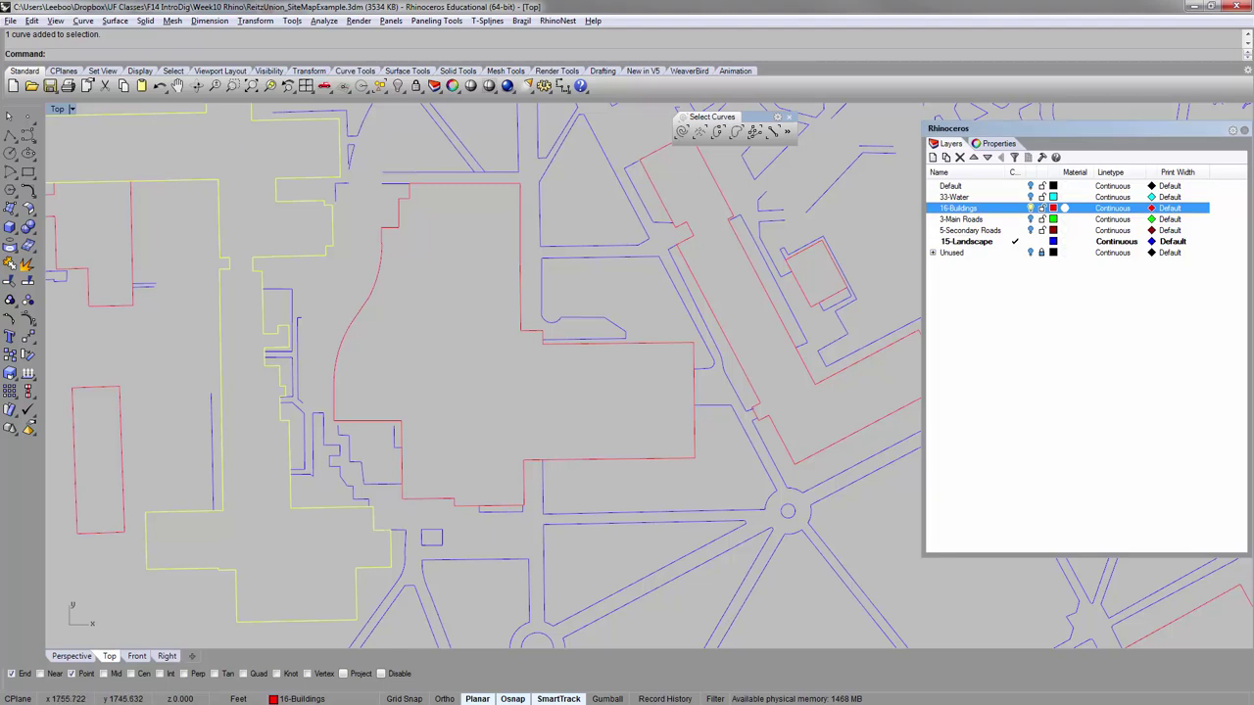
{"action": "left_click", "coordinate": [309, 275]}
{"action": "left_click", "coordinate": [293, 256]}
{"action": "left_click", "coordinate": [960, 241]}
{"action": "right_click", "coordinate": [965, 241]}
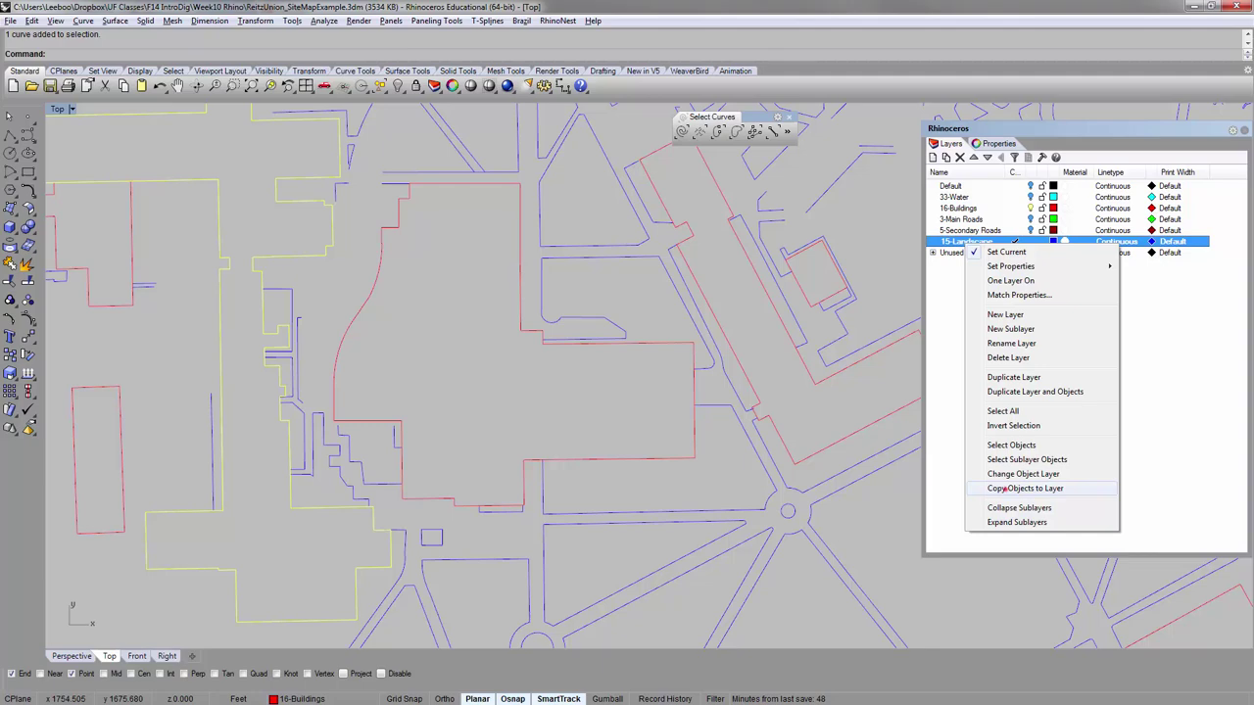
{"action": "left_click", "coordinate": [1005, 488]}
{"action": "left_click", "coordinate": [437, 356]}
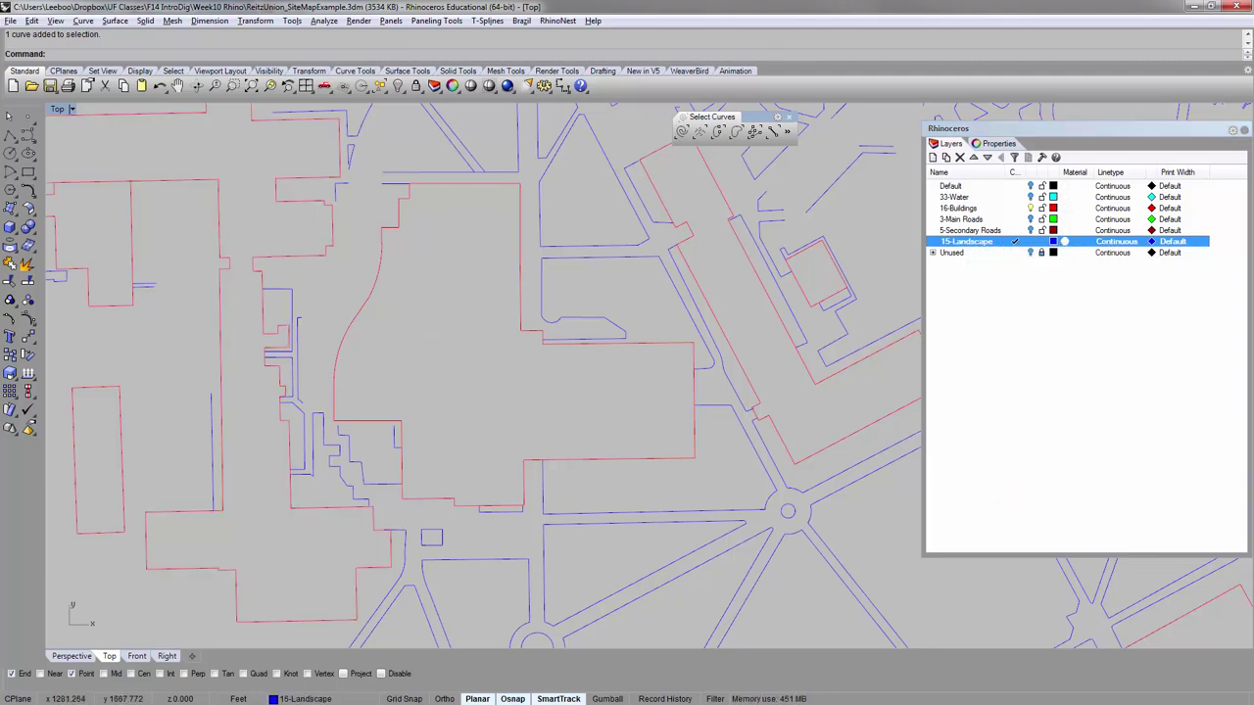
Hide the 16-Buildings layer.
{"action": "left_click", "coordinate": [958, 208]}
{"action": "left_click", "coordinate": [1030, 208]}
{"action": "scroll", "coordinate": [411, 323], "scroll_direction": "down", "scroll_amount": 3}
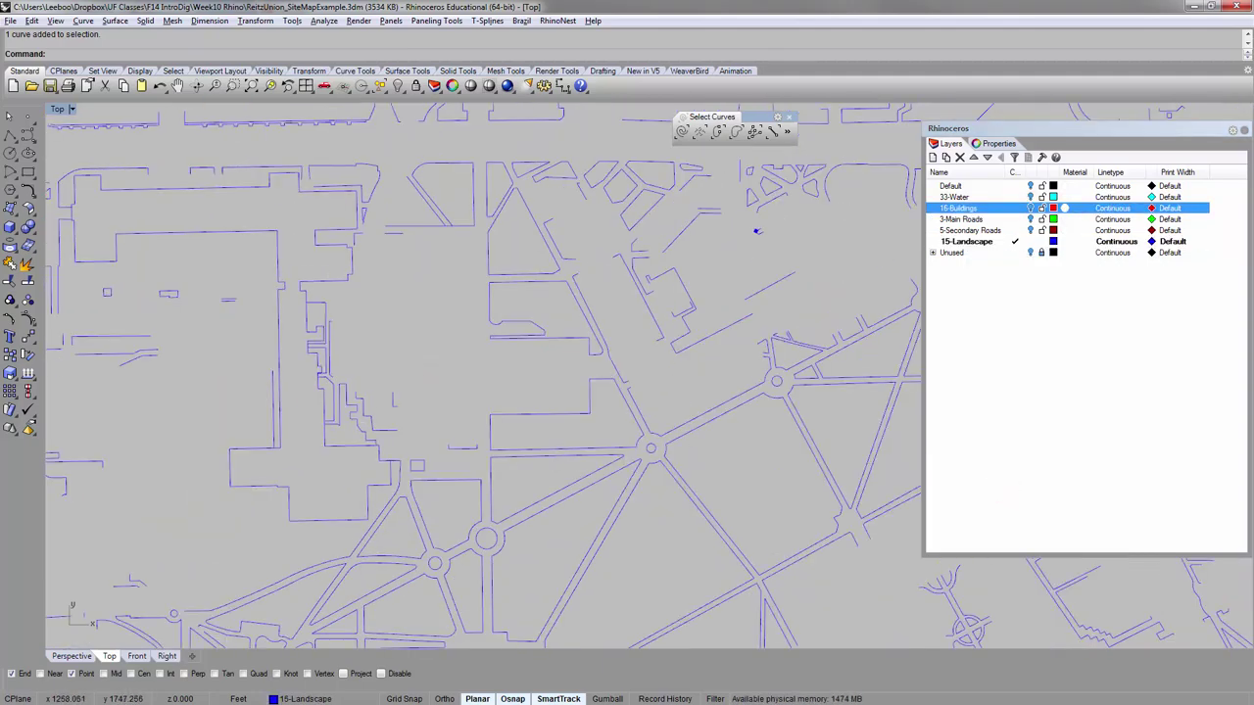
Try to trim the copied building outline down to its lawn edges, using the adjoining lawn outlines as cutting objects.
{"action": "left_click", "coordinate": [318, 231]}
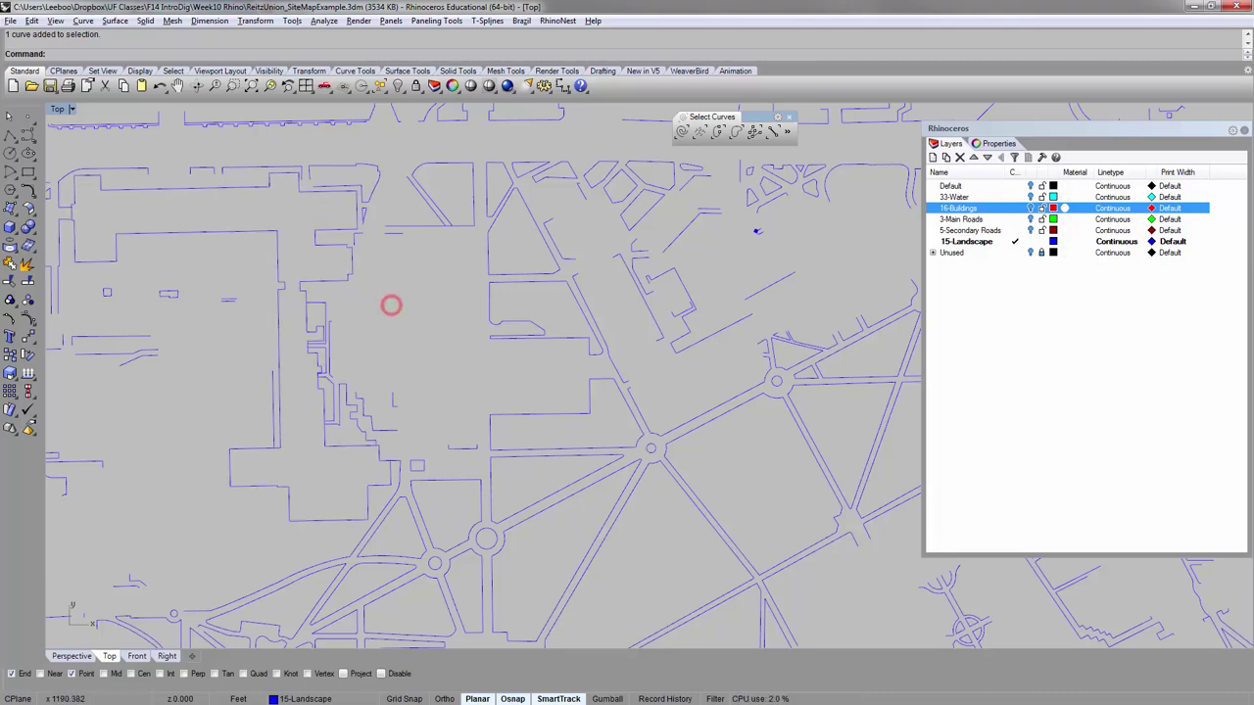
{"action": "scroll", "coordinate": [391, 305], "scroll_direction": "up", "scroll_amount": 5}
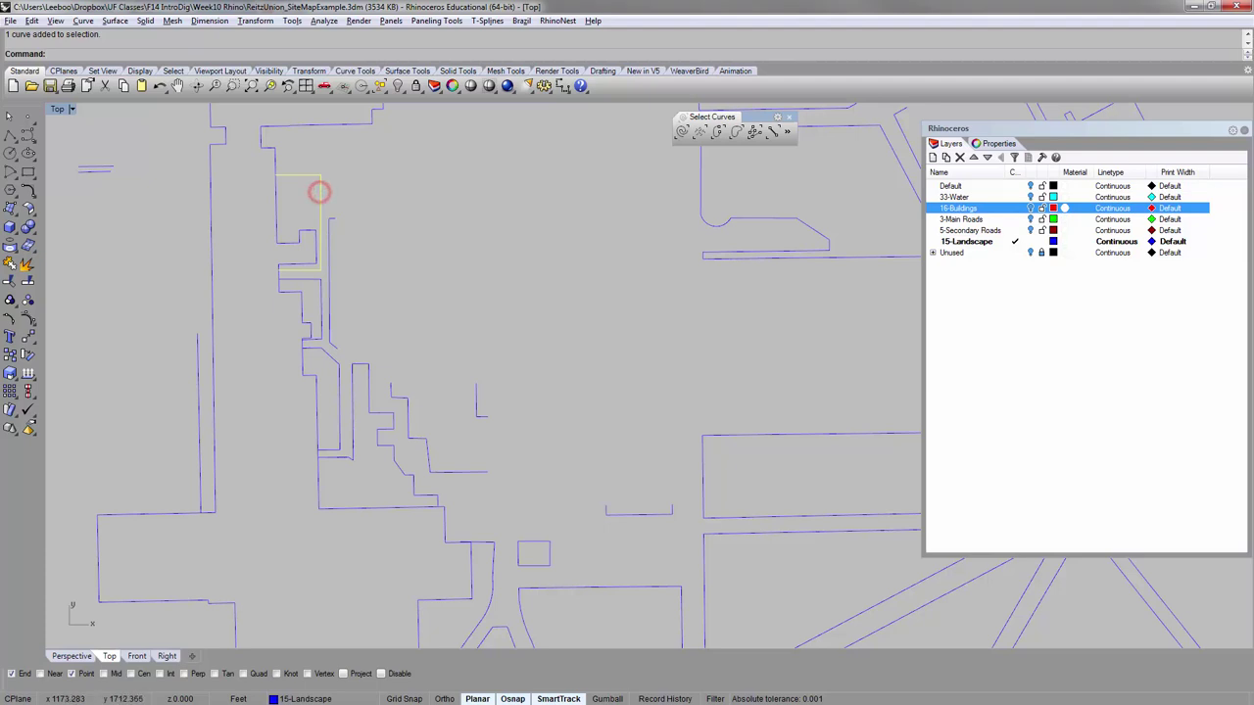
{"action": "left_click", "coordinate": [336, 362], "text": "shift"}
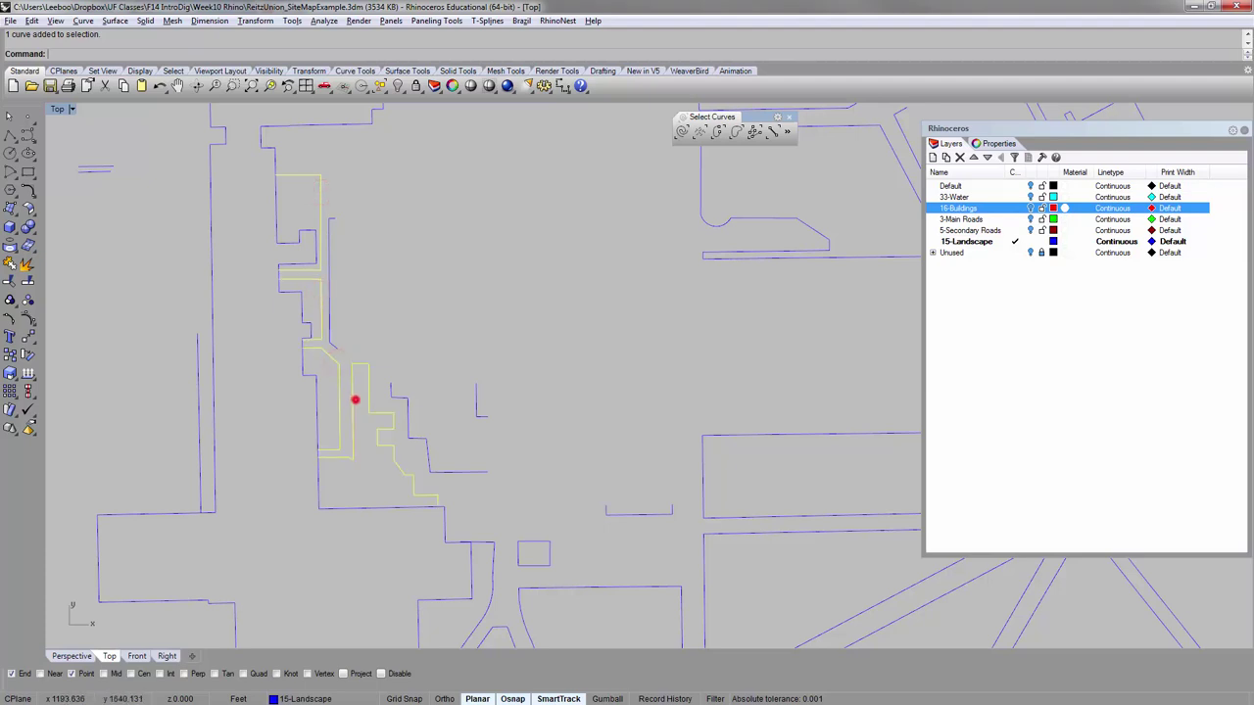
{"action": "left_click", "coordinate": [354, 400], "text": "shift"}
{"action": "right_click_drag", "start_coordinate": [258, 110], "coordinate": [264, 58]}
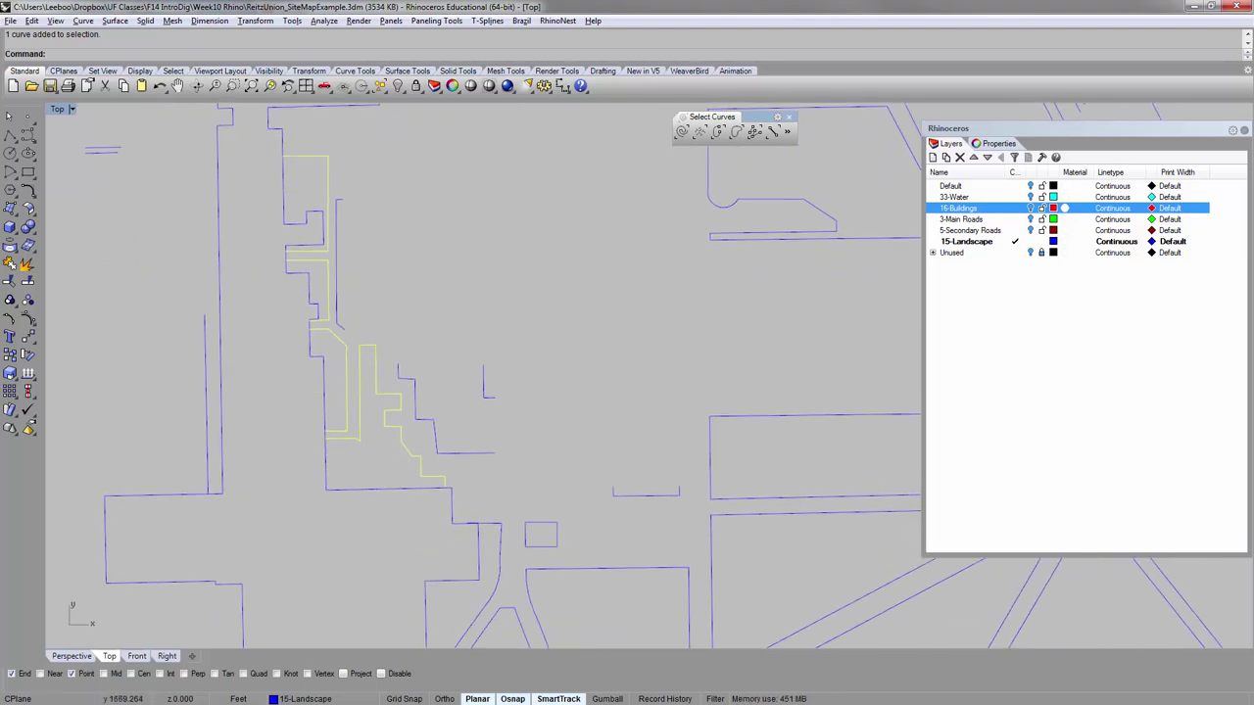
{"action": "right_click_drag", "start_coordinate": [370, 258], "coordinate": [370, 292]}
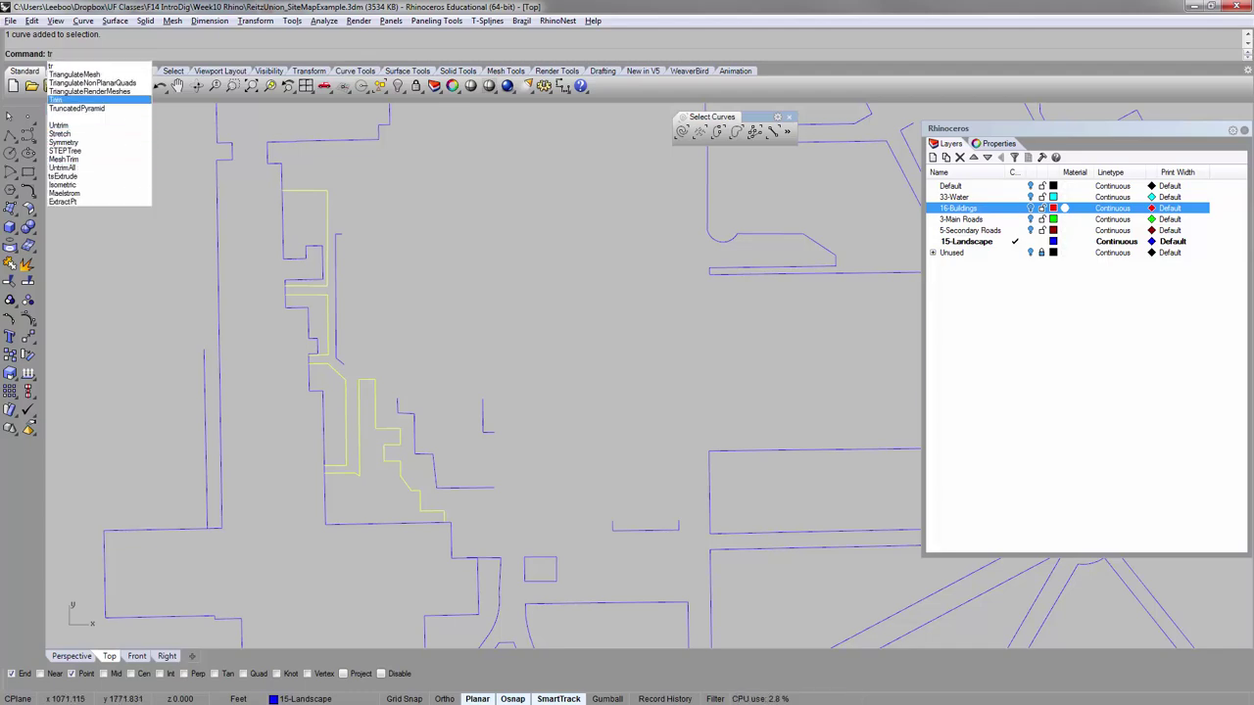
{"action": "left_click", "coordinate": [107, 99]}
{"action": "right_click_drag", "start_coordinate": [435, 235], "coordinate": [428, 287]}
{"action": "scroll", "coordinate": [373, 249], "scroll_direction": "down", "scroll_amount": 5}
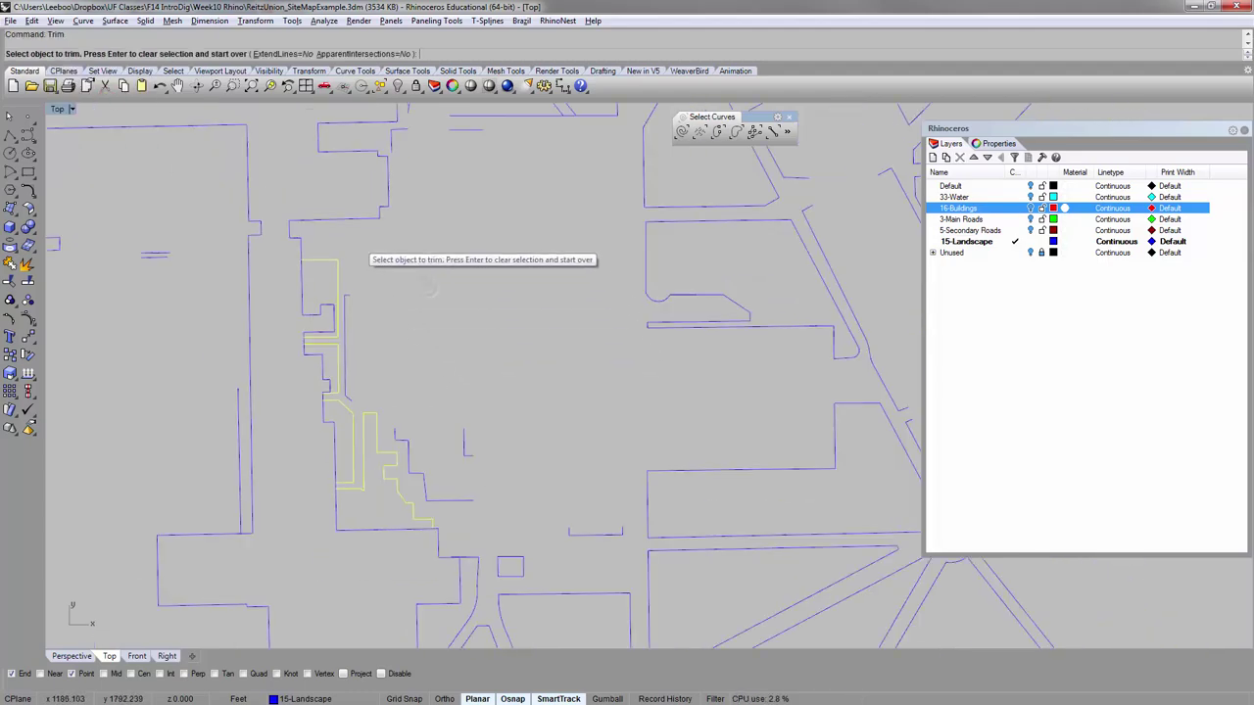
{"action": "left_click", "coordinate": [345, 227]}
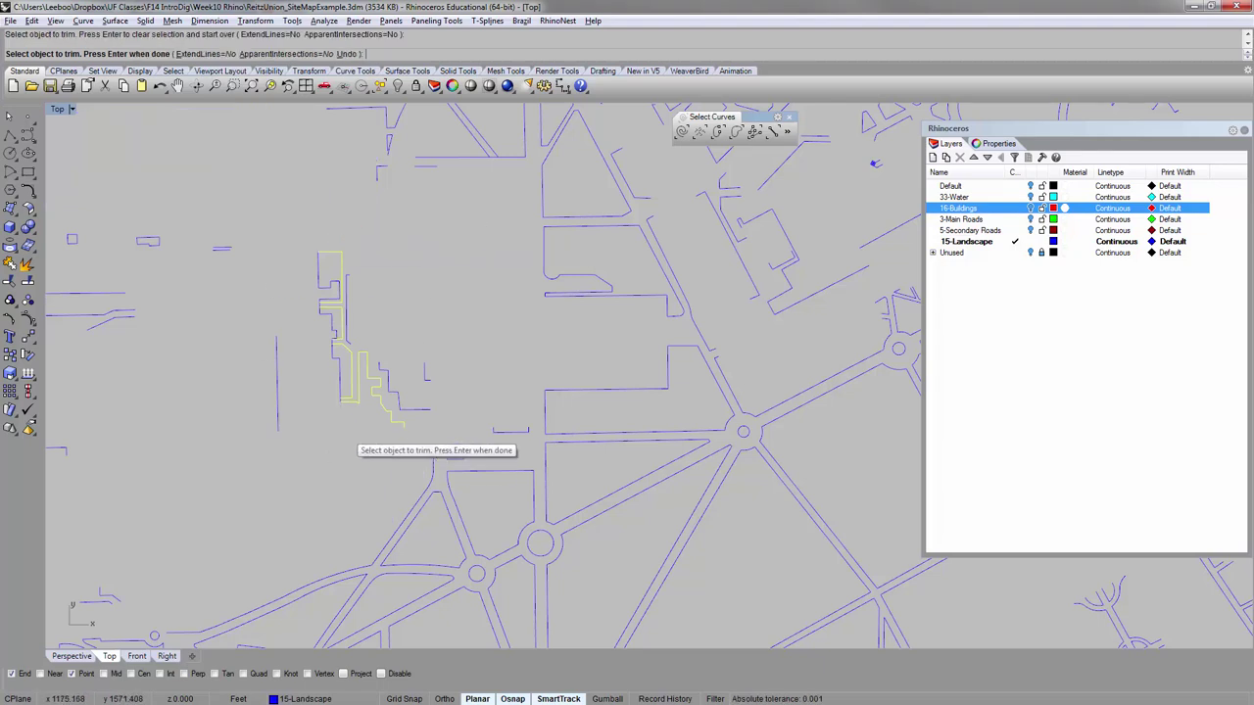
{"action": "scroll", "coordinate": [279, 330], "scroll_direction": "up", "scroll_amount": 6}
{"action": "left_click", "coordinate": [291, 271]}
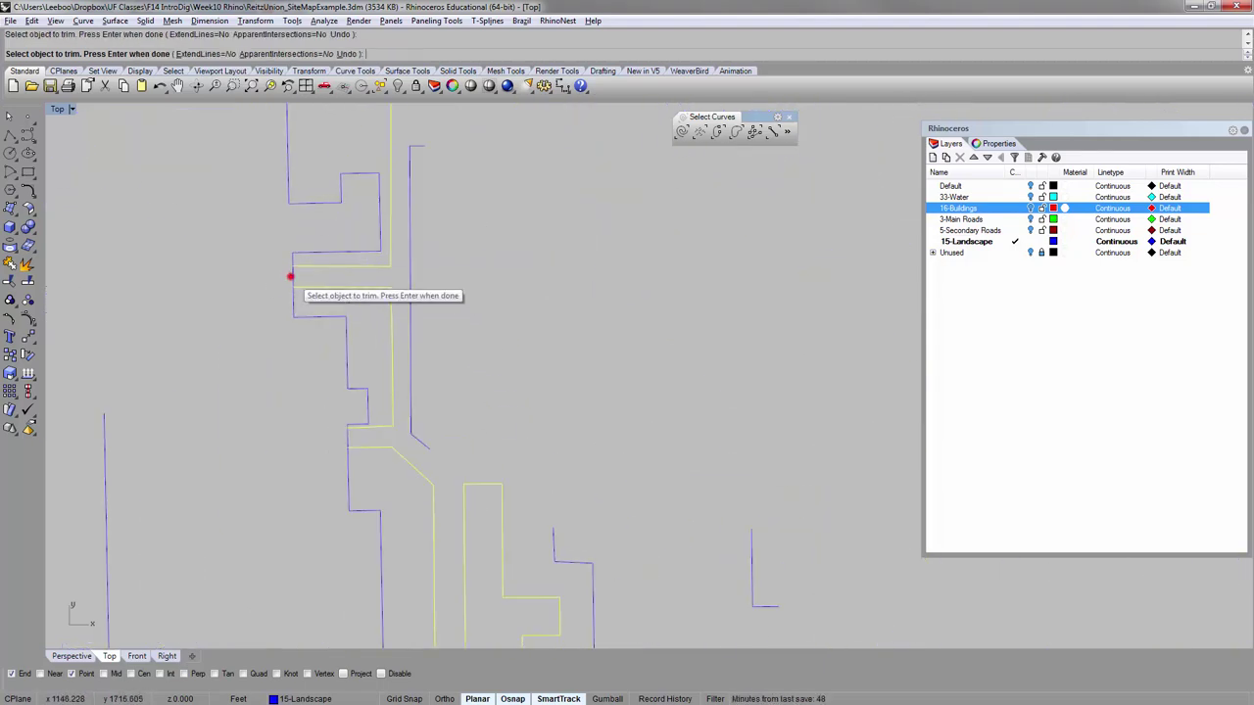
{"action": "scroll", "coordinate": [294, 328], "scroll_direction": "down", "scroll_amount": 3}
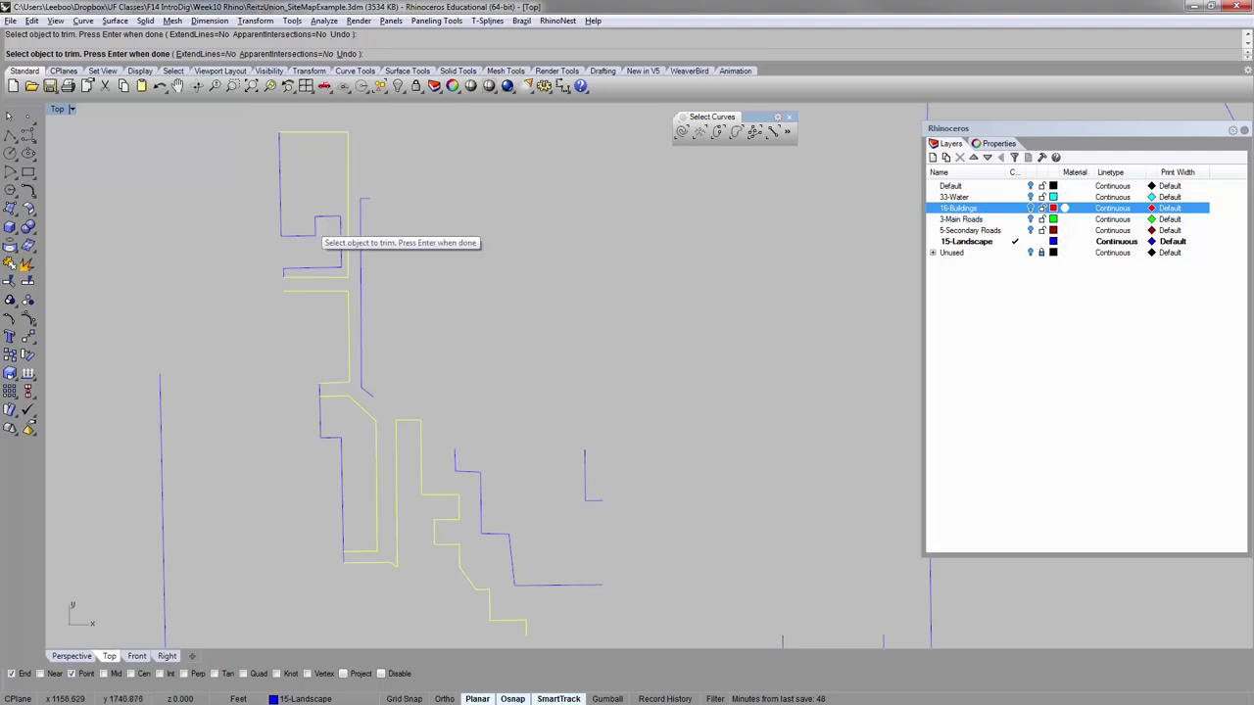
{"action": "key", "text": "Return"}
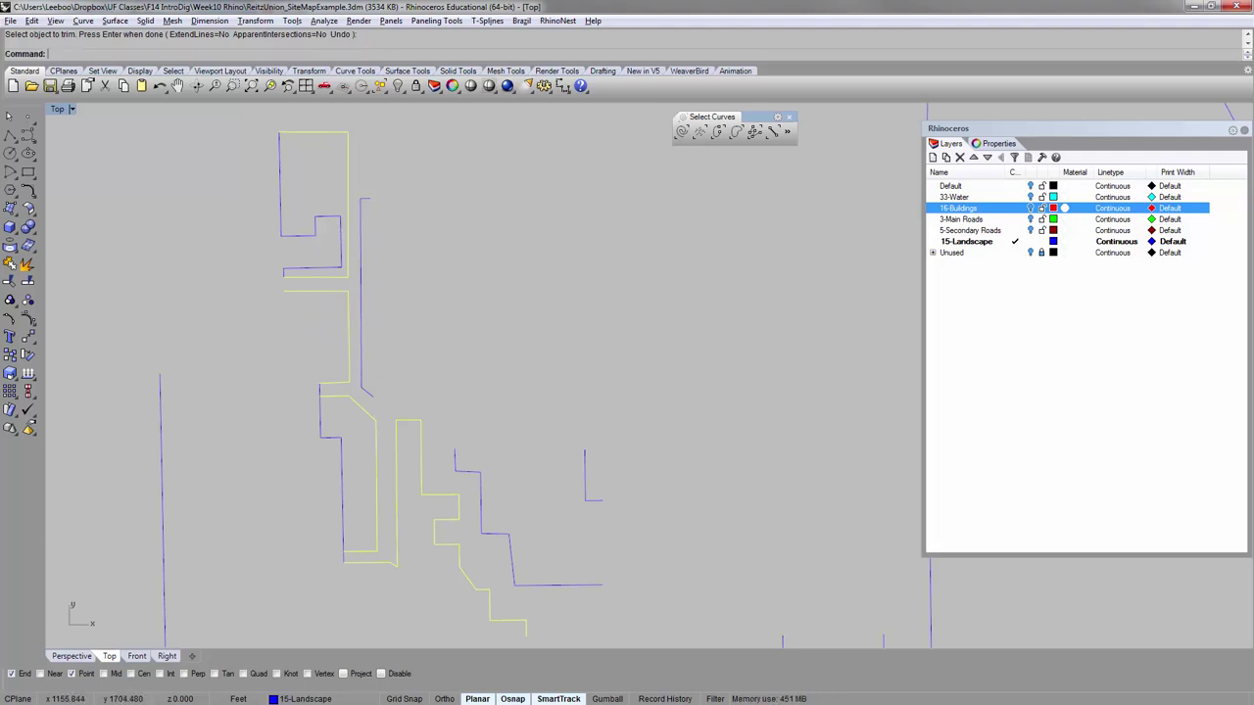
Undo the trim of the copied building outline and clear the selection.
{"action": "scroll", "coordinate": [303, 277], "scroll_direction": "down", "scroll_amount": 2}
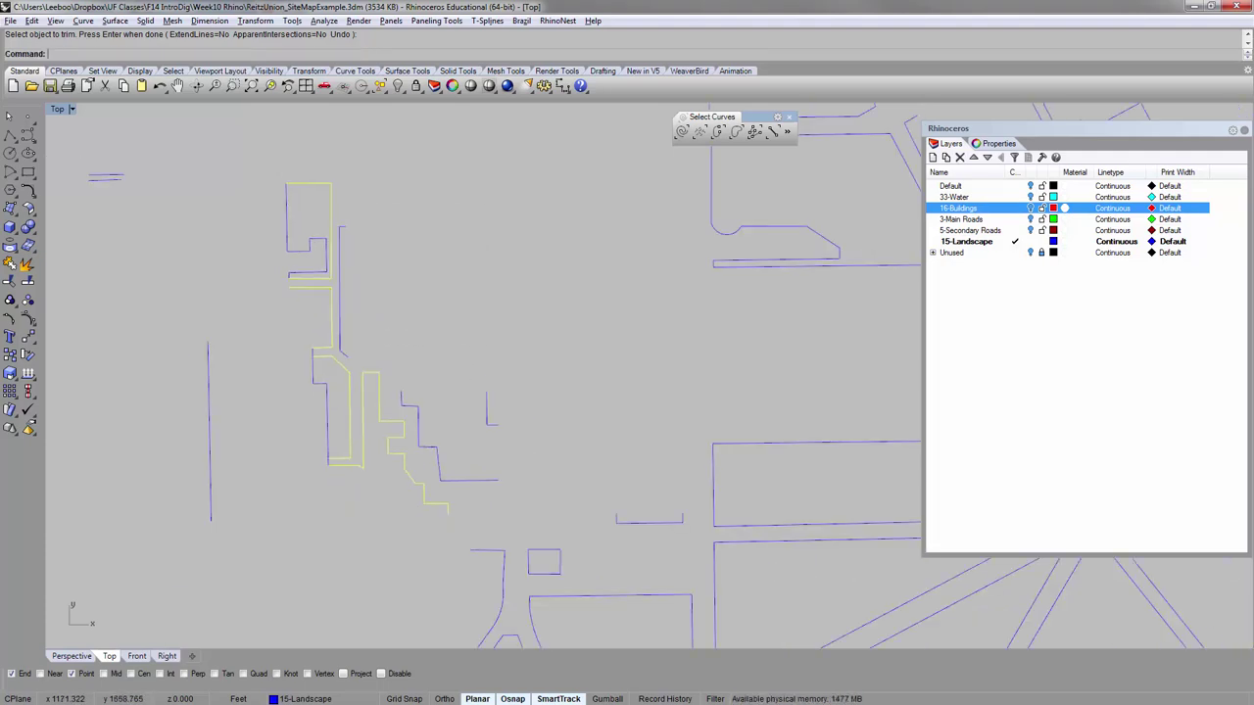
{"action": "key", "text": "ctrl+z"}
{"action": "left_click", "coordinate": [433, 327]}
Extend the north edge of the northernmost small lawn outline to the copied building outline.
{"action": "scroll", "coordinate": [306, 291], "scroll_direction": "up", "scroll_amount": 6}
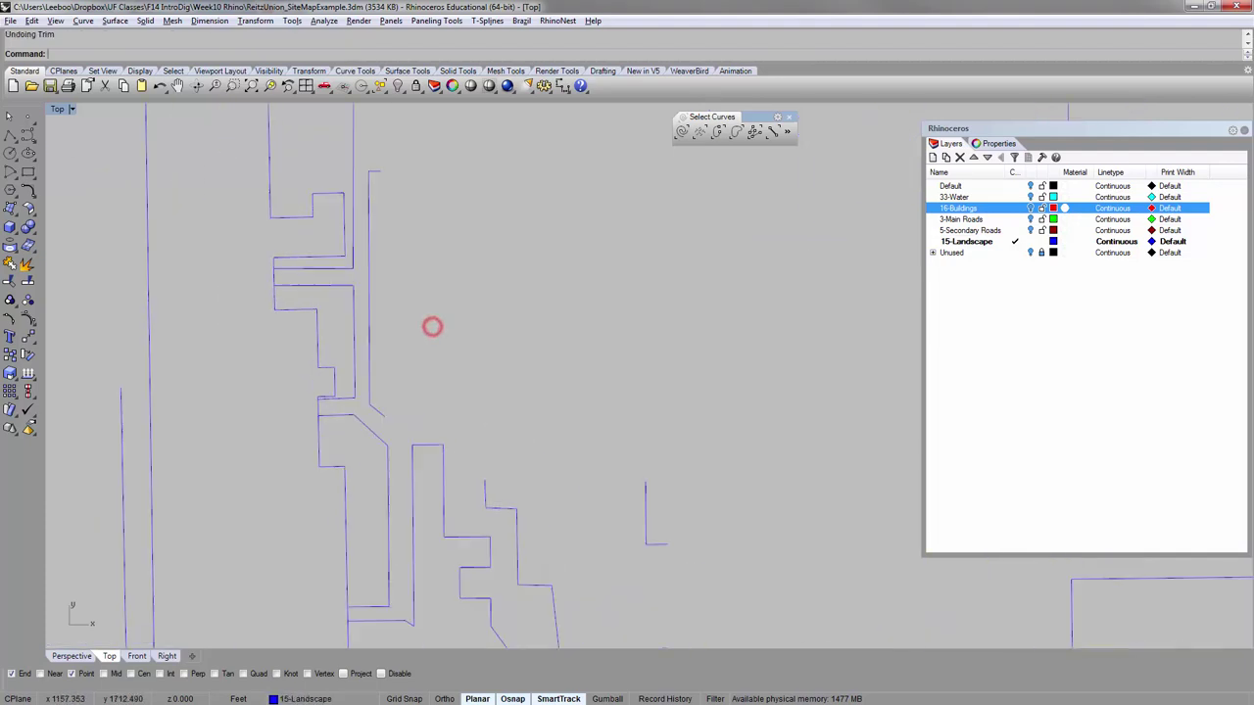
{"action": "left_click", "coordinate": [236, 276]}
{"action": "right_click_drag", "start_coordinate": [236, 276], "coordinate": [283, 399]}
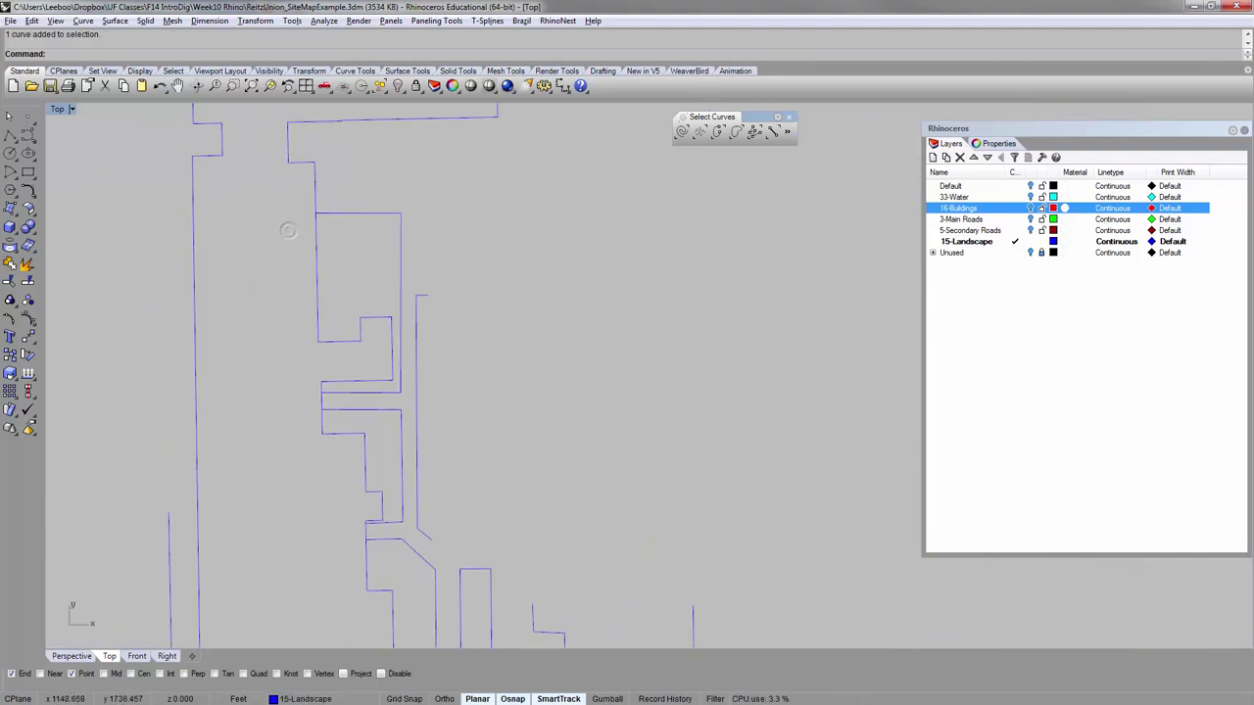
{"action": "type", "text": "extend"}
{"action": "key", "text": "Return"}
{"action": "left_click", "coordinate": [314, 254]}
{"action": "scroll", "coordinate": [322, 203], "scroll_direction": "up", "scroll_amount": 6}
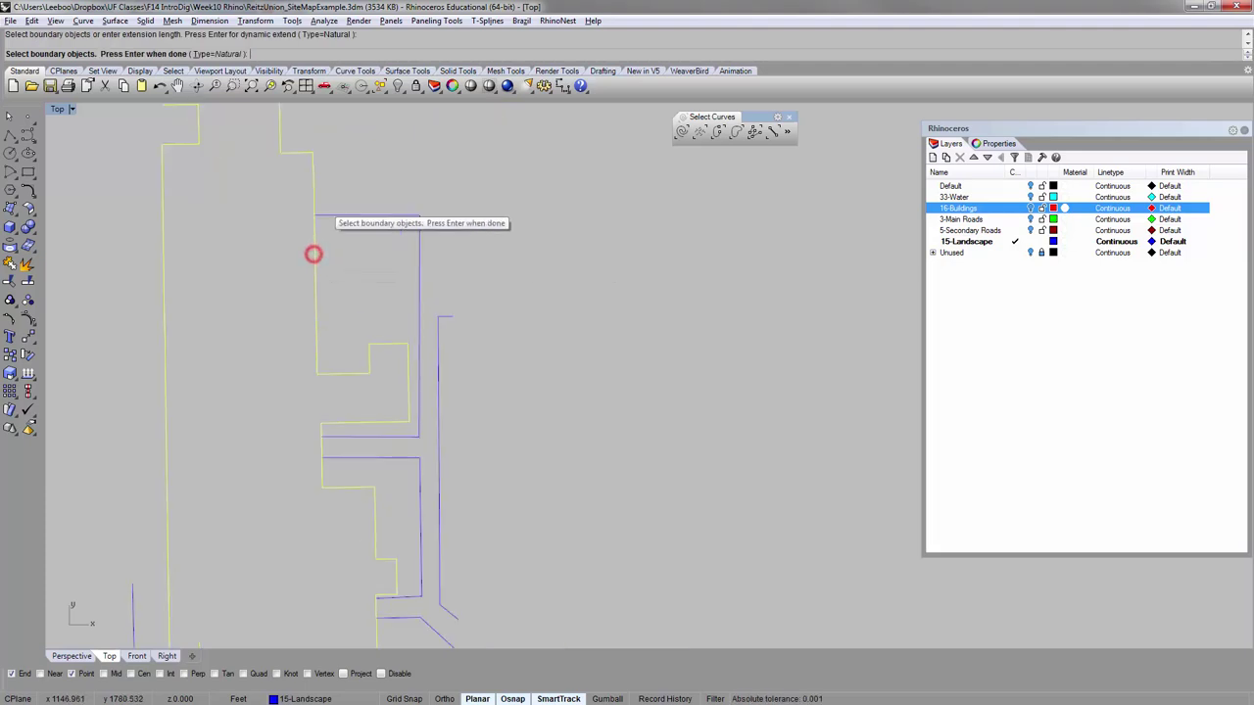
{"action": "key", "text": "Return"}
{"action": "left_click", "coordinate": [316, 219]}
{"action": "key", "text": "Return"}
{"action": "scroll", "coordinate": [347, 309], "scroll_direction": "down", "scroll_amount": 6}
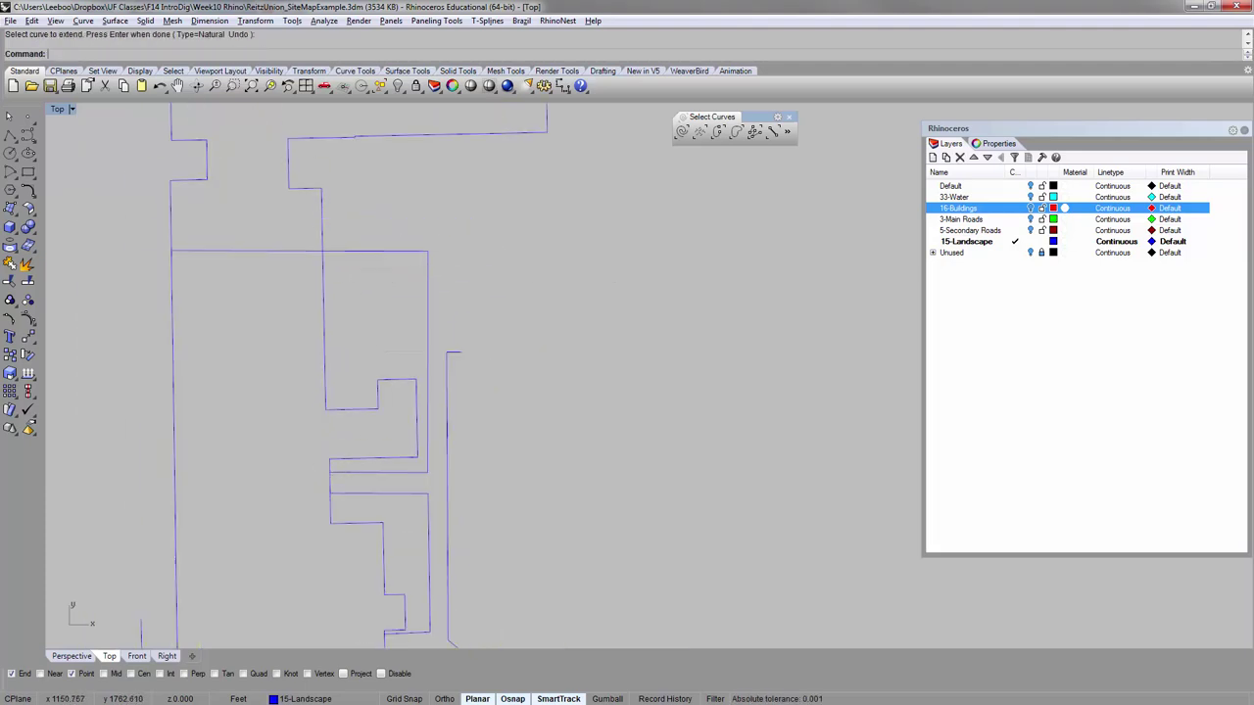
{"action": "right_click_drag", "start_coordinate": [343, 349], "coordinate": [336, 300]}
{"action": "scroll", "coordinate": [363, 490], "scroll_direction": "down", "scroll_amount": 2}
{"action": "right_click_drag", "start_coordinate": [363, 490], "coordinate": [352, 361]}
{"action": "scroll", "coordinate": [351, 360], "scroll_direction": "up", "scroll_amount": 2}
{"action": "key", "text": "Return"}
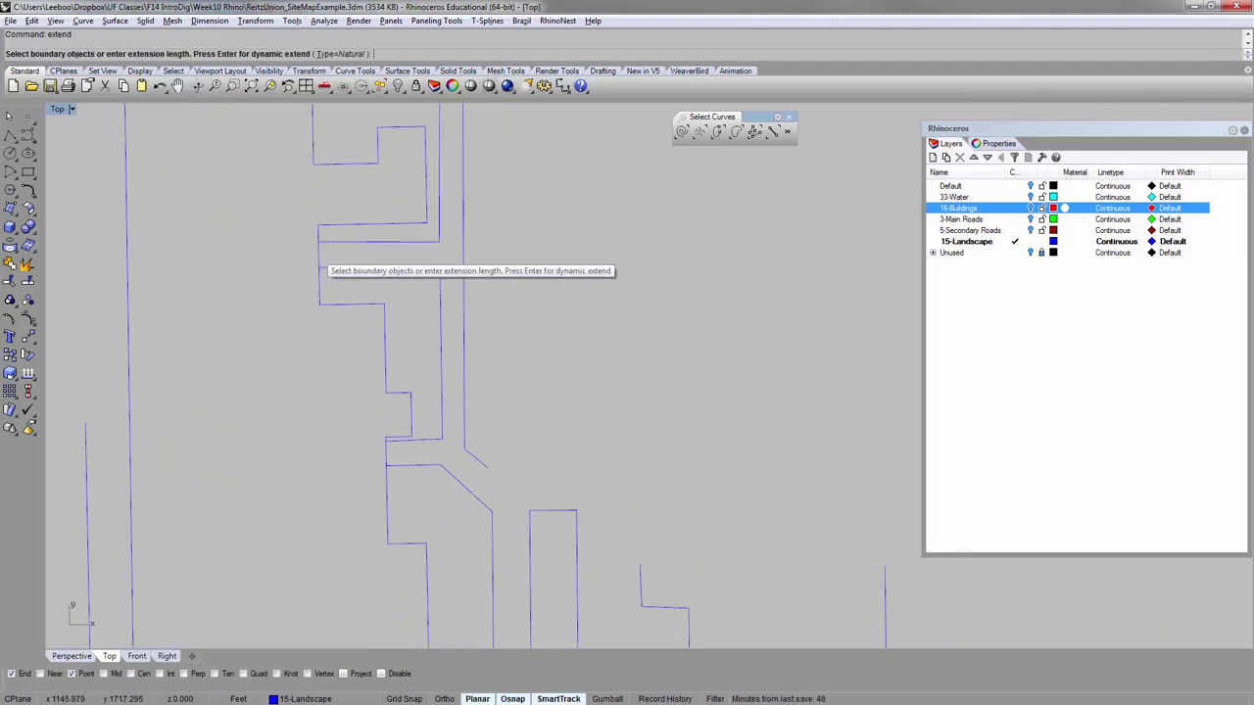
{"action": "left_click", "coordinate": [313, 251]}
{"action": "key", "text": "Escape"}
{"action": "scroll", "coordinate": [318, 241], "scroll_direction": "up", "scroll_amount": 5}
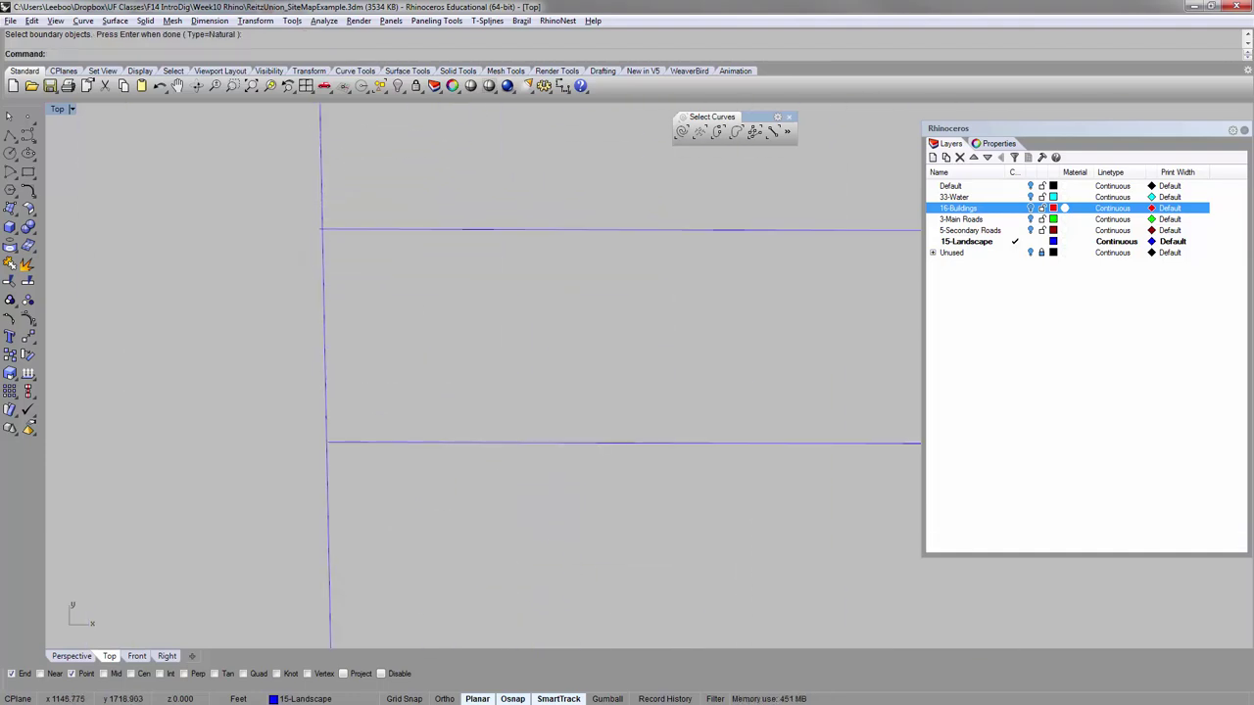
Undo the last extend and trim the overhanging north edge of the northernmost small lawn outline at the copied building outline.
{"action": "scroll", "coordinate": [311, 194], "scroll_direction": "down", "scroll_amount": 4}
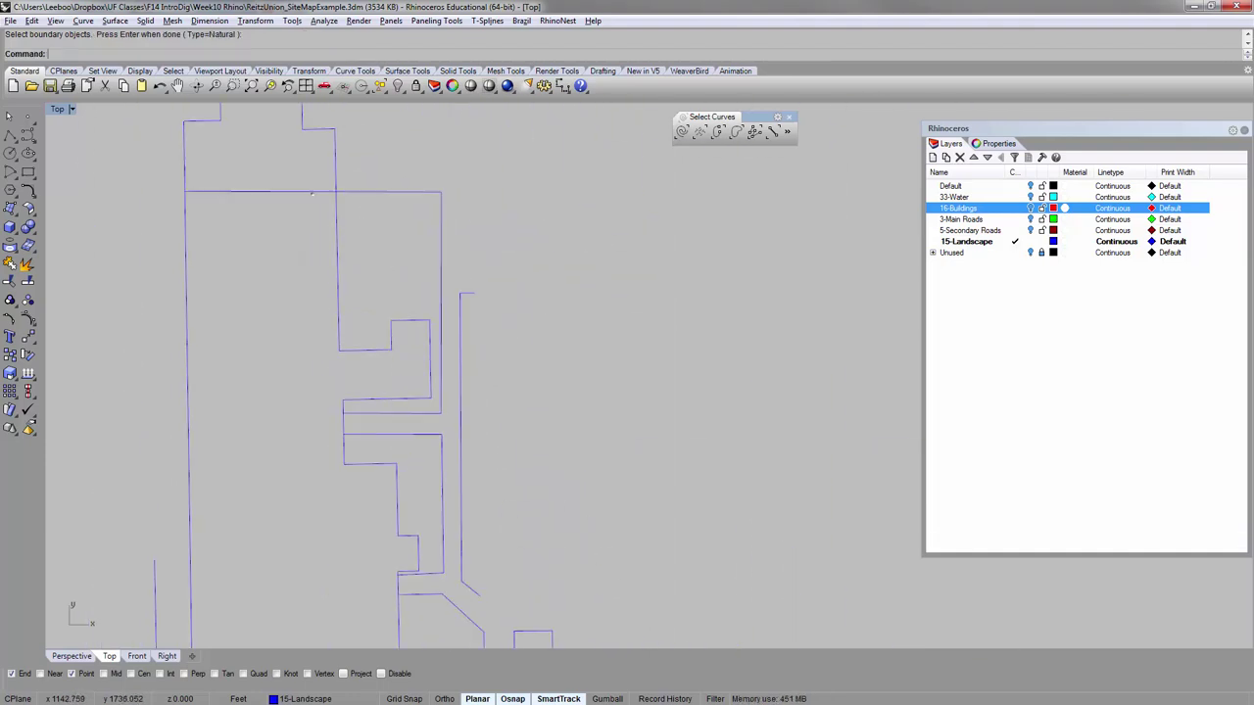
{"action": "key", "text": "ctrl+z"}
{"action": "scroll", "coordinate": [344, 217], "scroll_direction": "up", "scroll_amount": 6}
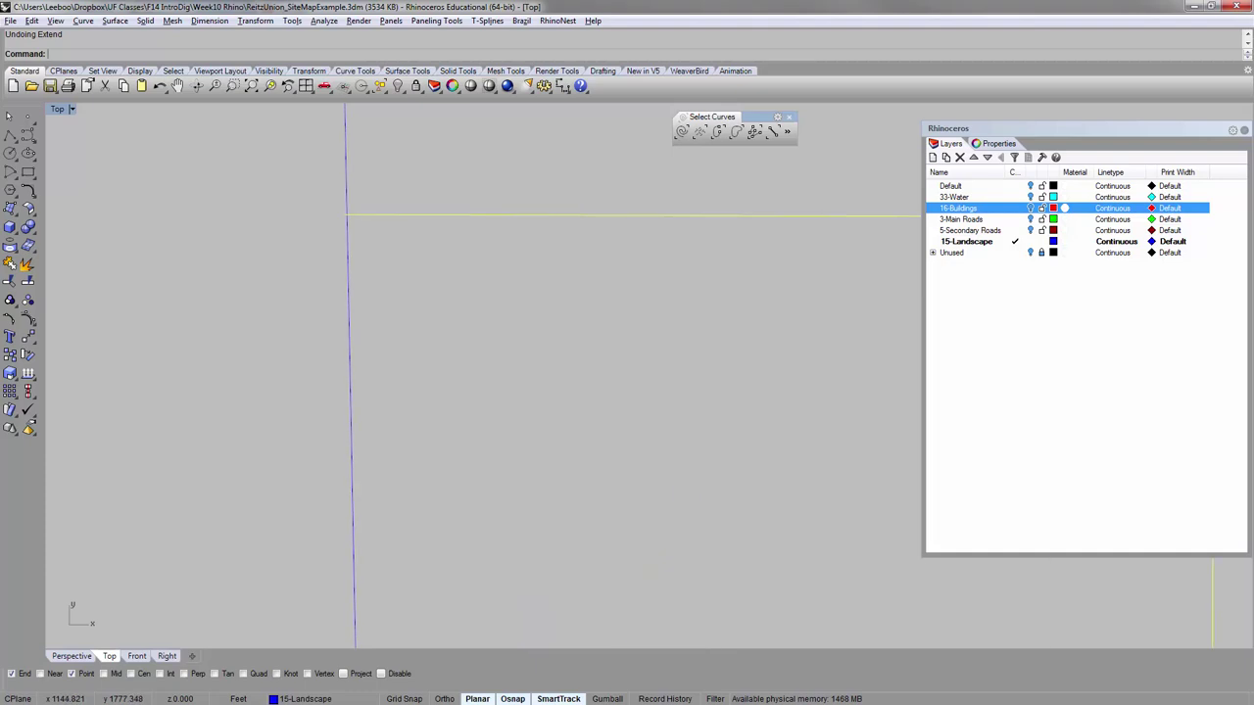
{"action": "left_click", "coordinate": [369, 243]}
{"action": "left_click", "coordinate": [350, 250]}
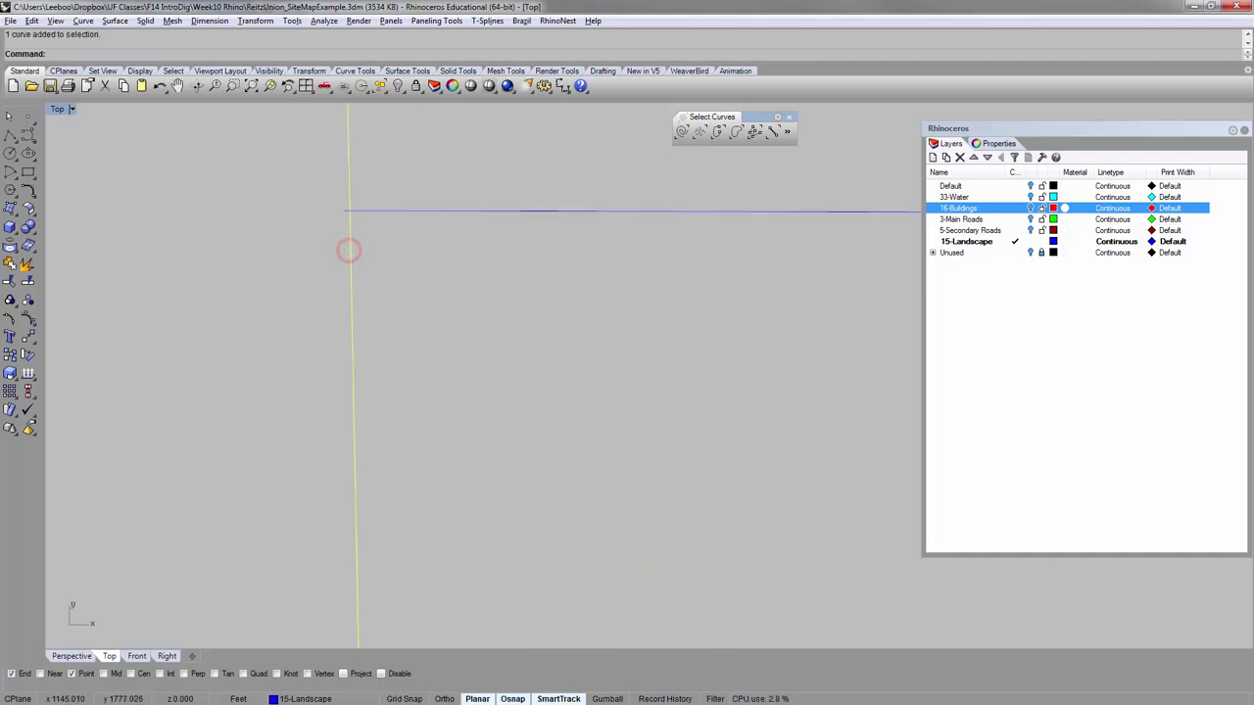
{"action": "type", "text": "trim"}
{"action": "key", "text": "Return"}
{"action": "left_click", "coordinate": [343, 210]}
{"action": "scroll", "coordinate": [330, 200], "scroll_direction": "down", "scroll_amount": 3}
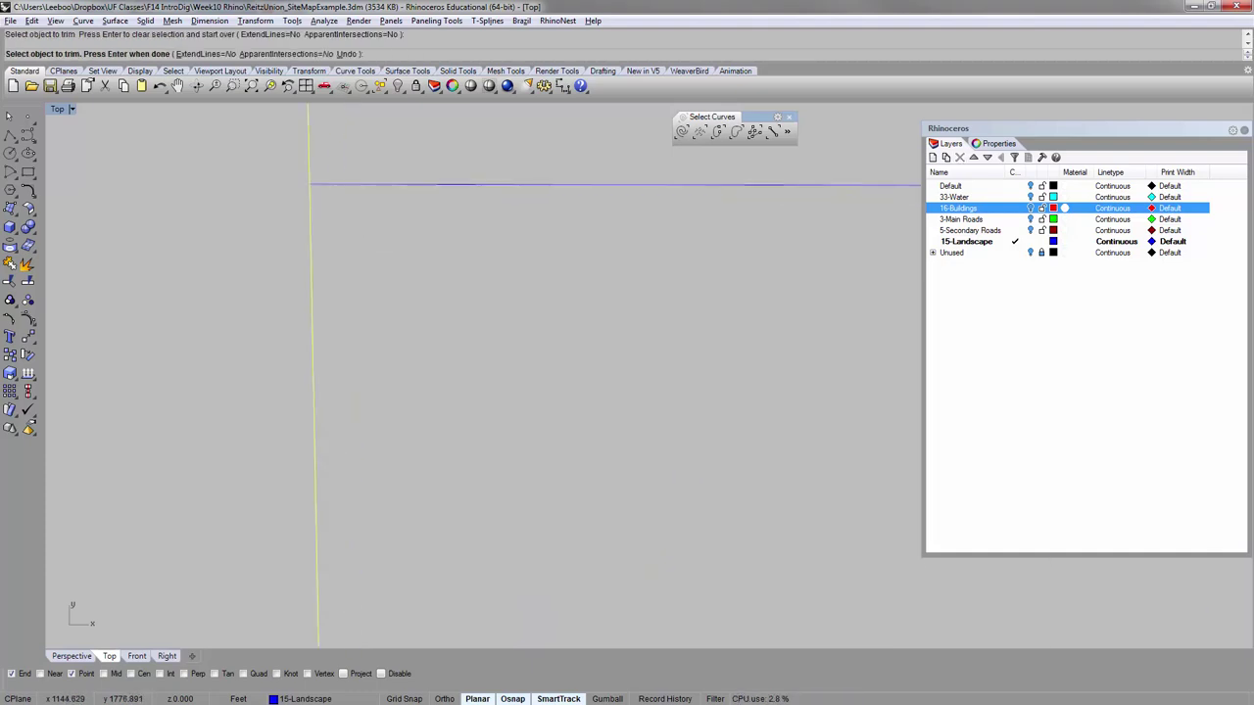
Trim the overhanging end of the northernmost lawn outline's south edge at the copied building outline.
{"action": "scroll", "coordinate": [330, 225], "scroll_direction": "down", "scroll_amount": 4}
{"action": "right_click_drag", "start_coordinate": [319, 637], "coordinate": [328, 342]}
{"action": "scroll", "coordinate": [329, 420], "scroll_direction": "up", "scroll_amount": 12}
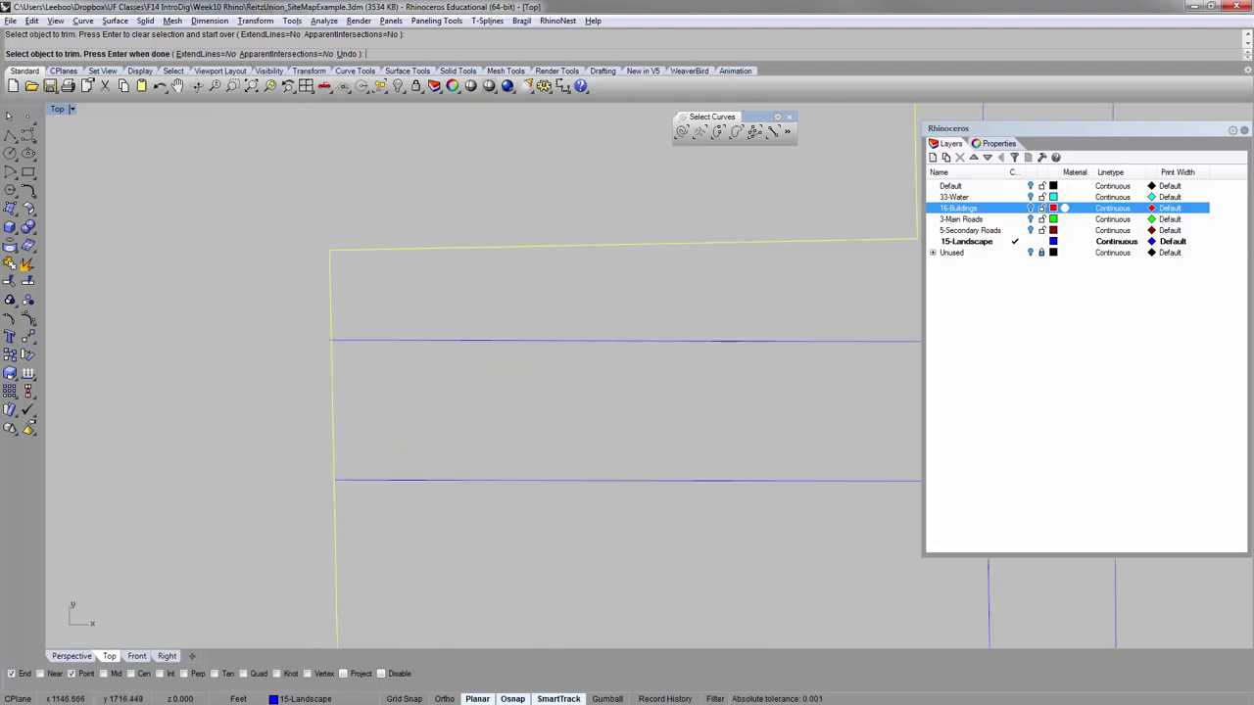
{"action": "scroll", "coordinate": [319, 308], "scroll_direction": "up", "scroll_amount": 8}
{"action": "left_click", "coordinate": [367, 289]}
{"action": "scroll", "coordinate": [302, 283], "scroll_direction": "down", "scroll_amount": 8}
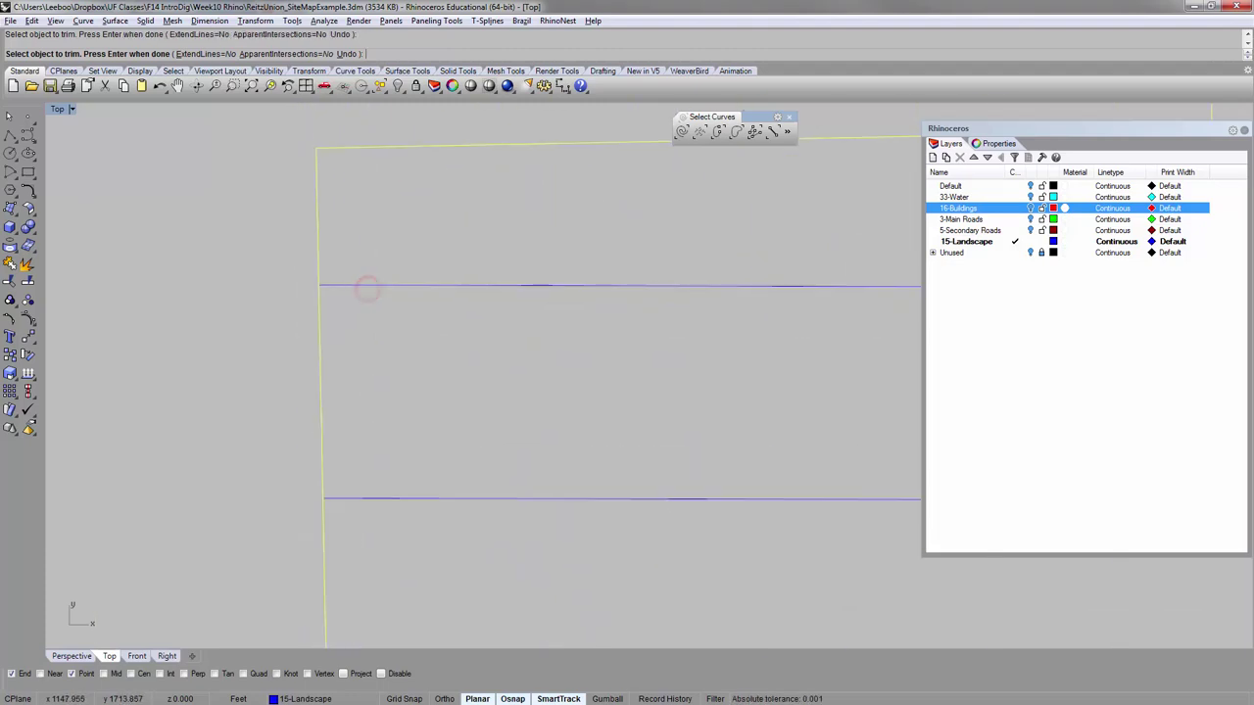
{"action": "scroll", "coordinate": [318, 548], "scroll_direction": "up", "scroll_amount": 8}
{"action": "right_click_drag", "start_coordinate": [359, 490], "coordinate": [360, 478]}
{"action": "right_click", "coordinate": [350, 376]}
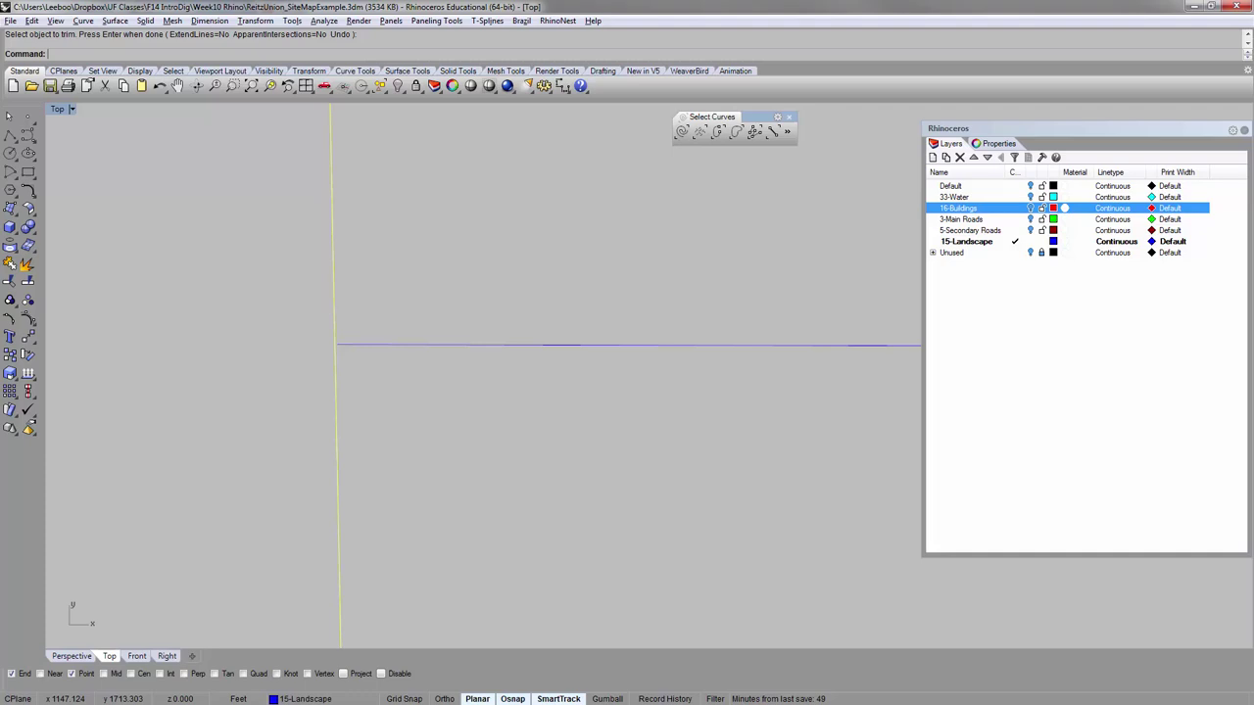
Extend the north edge of the second small lawn outline to the copied building outline.
{"action": "type", "text": "extend"}
{"action": "key", "text": "Return"}
{"action": "left_click", "coordinate": [334, 356]}
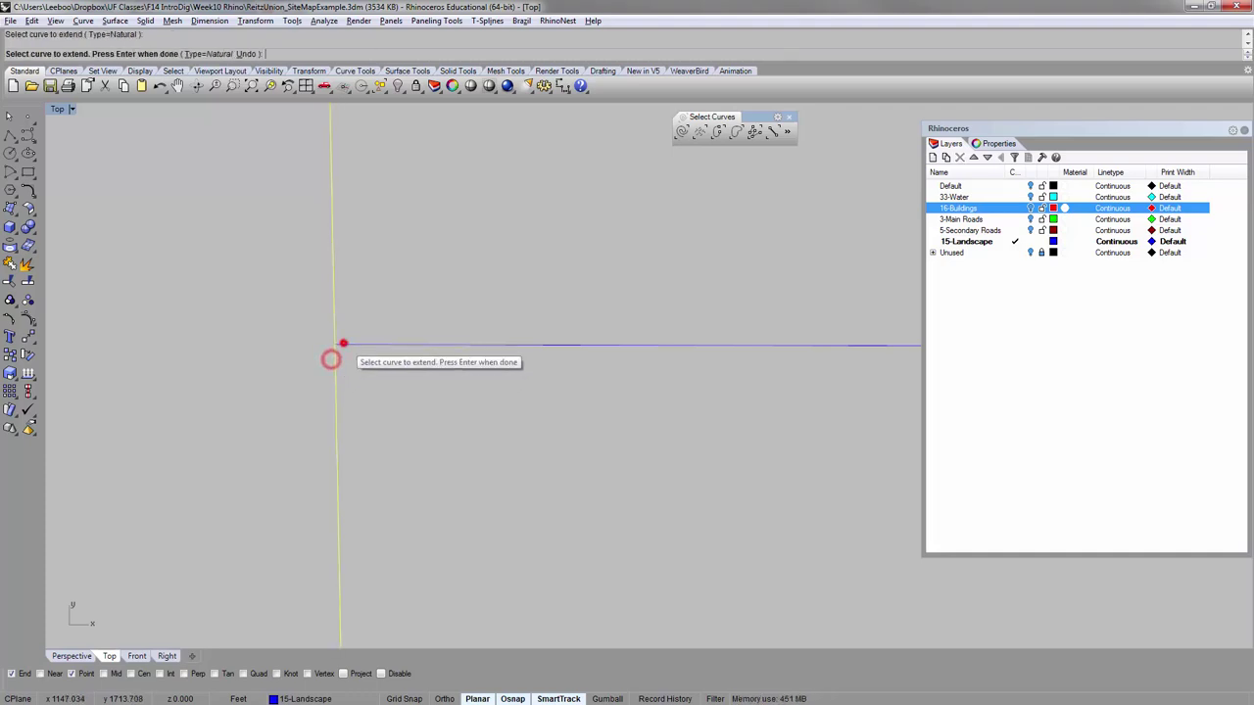
{"action": "right_click", "coordinate": [341, 345]}
Trim the second lawn outline's south edge and the third lawn outline's north edge where they overhang the copied building outline.
{"action": "scroll", "coordinate": [341, 344], "scroll_direction": "down", "scroll_amount": 3}
{"action": "right_click_drag", "start_coordinate": [341, 492], "coordinate": [315, 342]}
{"action": "scroll", "coordinate": [404, 523], "scroll_direction": "down", "scroll_amount": 5}
{"action": "right_click_drag", "start_coordinate": [403, 523], "coordinate": [364, 370]}
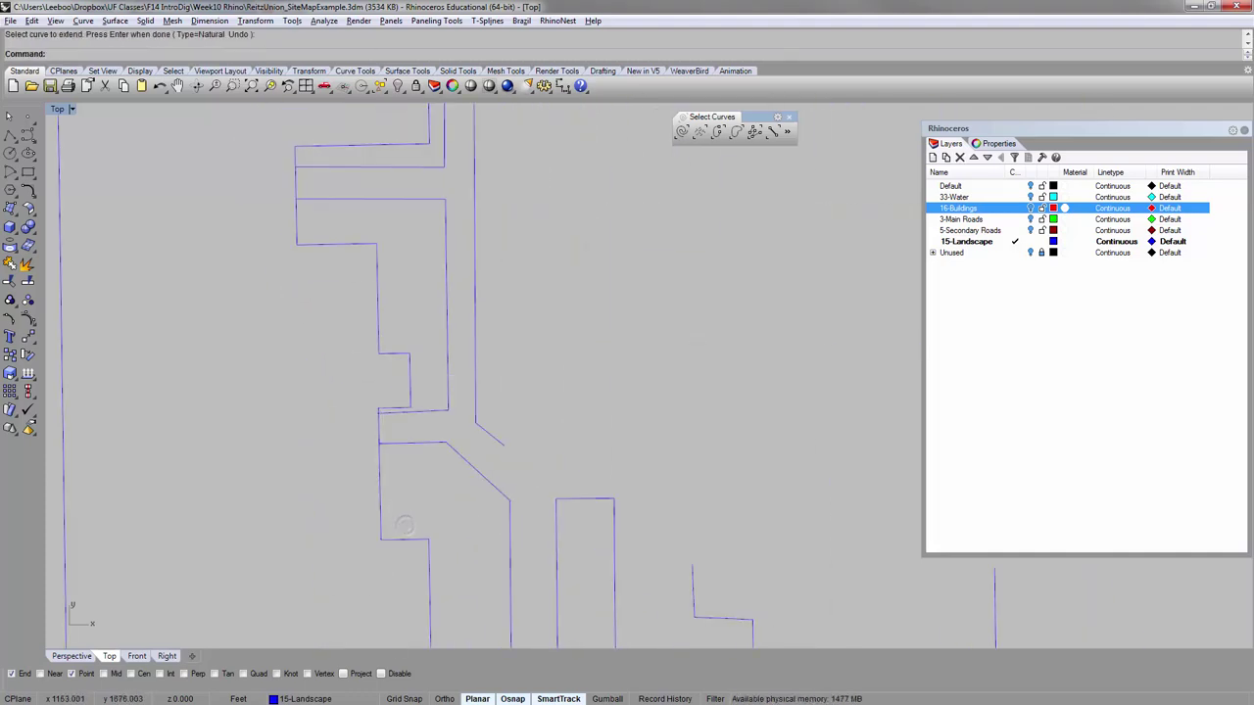
{"action": "scroll", "coordinate": [382, 437], "scroll_direction": "up", "scroll_amount": 15}
{"action": "right_click_drag", "start_coordinate": [363, 444], "coordinate": [347, 367]}
{"action": "left_click", "coordinate": [332, 316]}
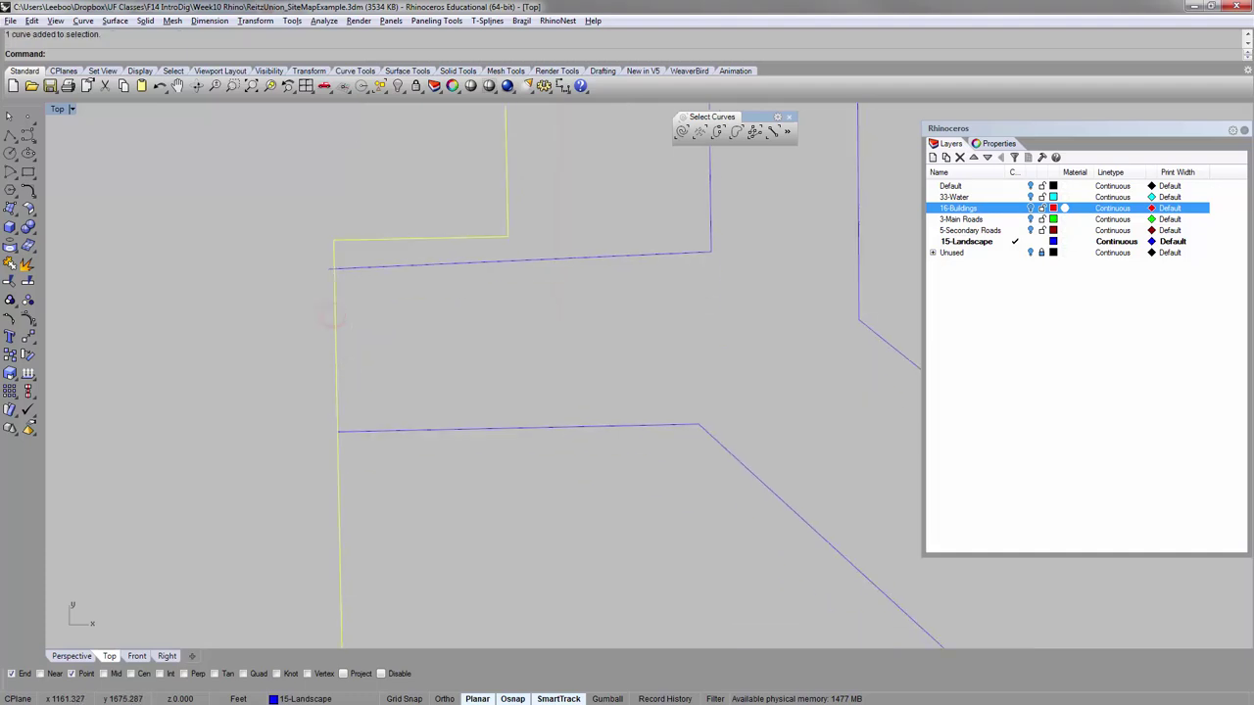
{"action": "type", "text": "trim"}
{"action": "key", "text": "Return"}
{"action": "scroll", "coordinate": [325, 281], "scroll_direction": "up", "scroll_amount": 6}
{"action": "left_click", "coordinate": [336, 258]}
{"action": "right_click", "coordinate": [320, 326]}
{"action": "right_click_drag", "start_coordinate": [349, 534], "coordinate": [345, 338]}
{"action": "scroll", "coordinate": [345, 340], "scroll_direction": "up", "scroll_amount": 8}
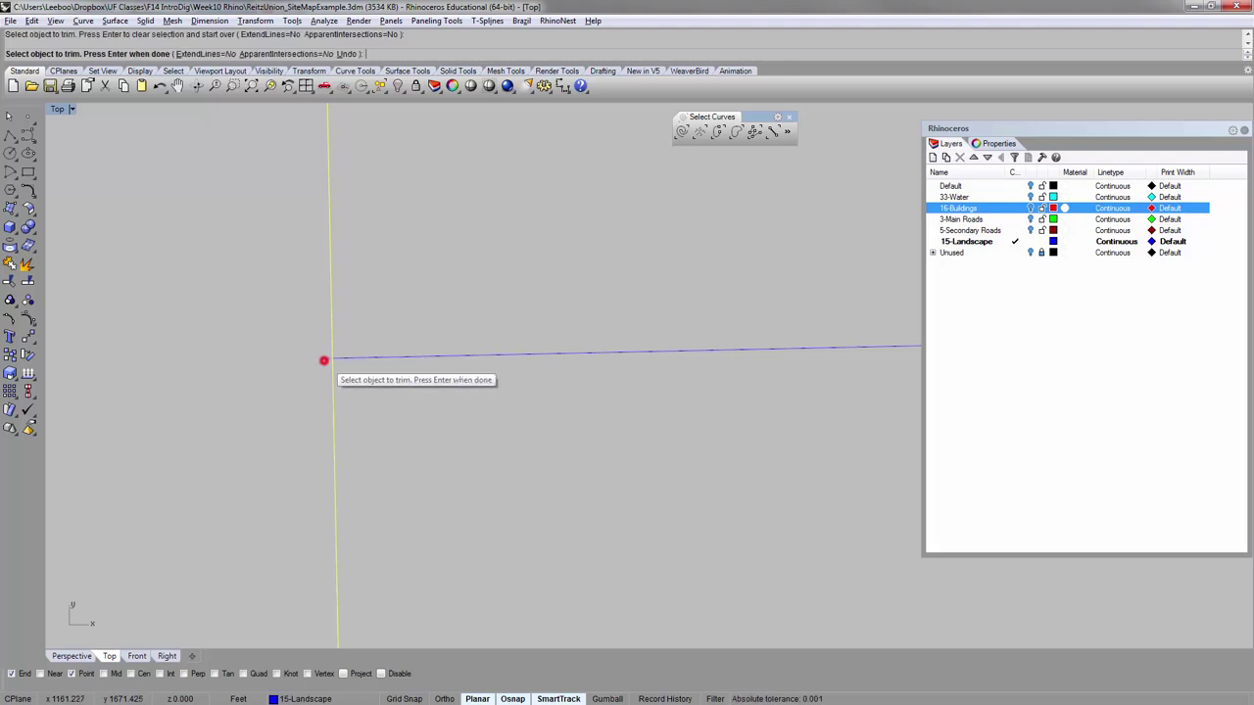
{"action": "scroll", "coordinate": [326, 357], "scroll_direction": "down", "scroll_amount": 4}
Examine where the third lawn's south edge and the stepped lawn's north edge meet the copied building outline.
{"action": "scroll", "coordinate": [326, 357], "scroll_direction": "down", "scroll_amount": 5}
{"action": "right_click_drag", "start_coordinate": [360, 468], "coordinate": [325, 300]}
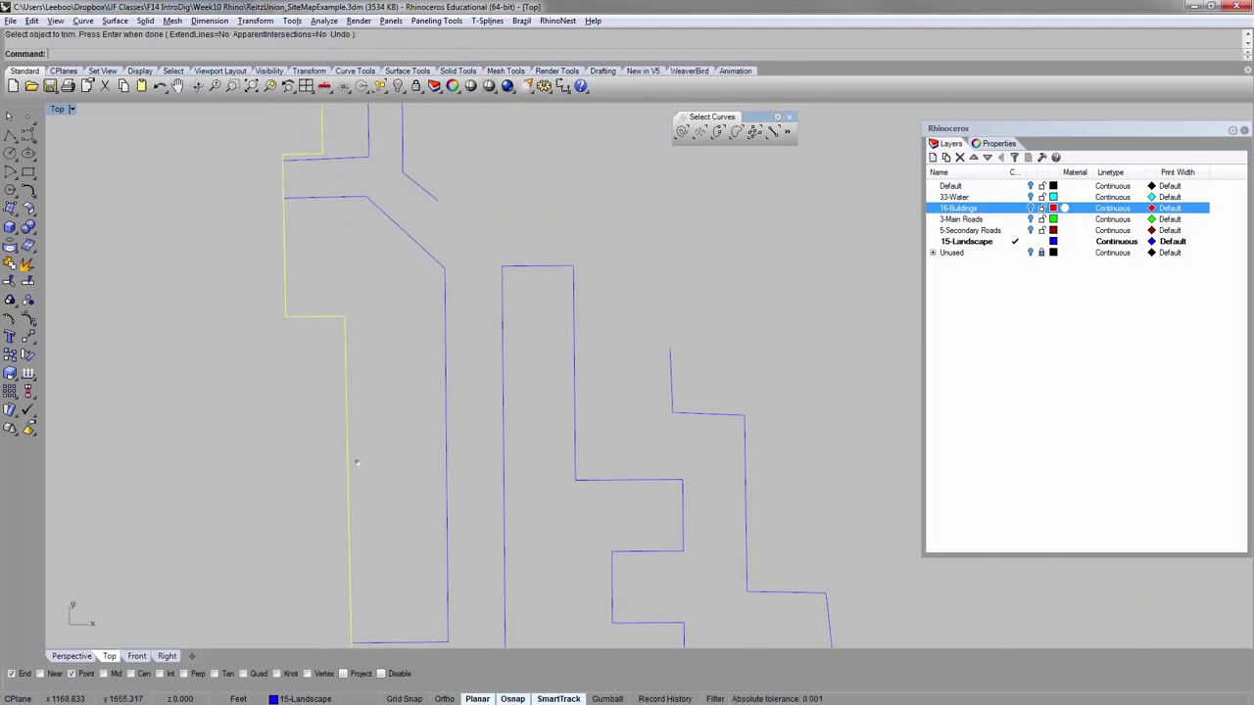
{"action": "scroll", "coordinate": [324, 300], "scroll_direction": "down", "scroll_amount": 5}
{"action": "right_click_drag", "start_coordinate": [338, 505], "coordinate": [325, 288]}
{"action": "scroll", "coordinate": [325, 288], "scroll_direction": "up", "scroll_amount": 15}
{"action": "scroll", "coordinate": [328, 212], "scroll_direction": "up", "scroll_amount": 8}
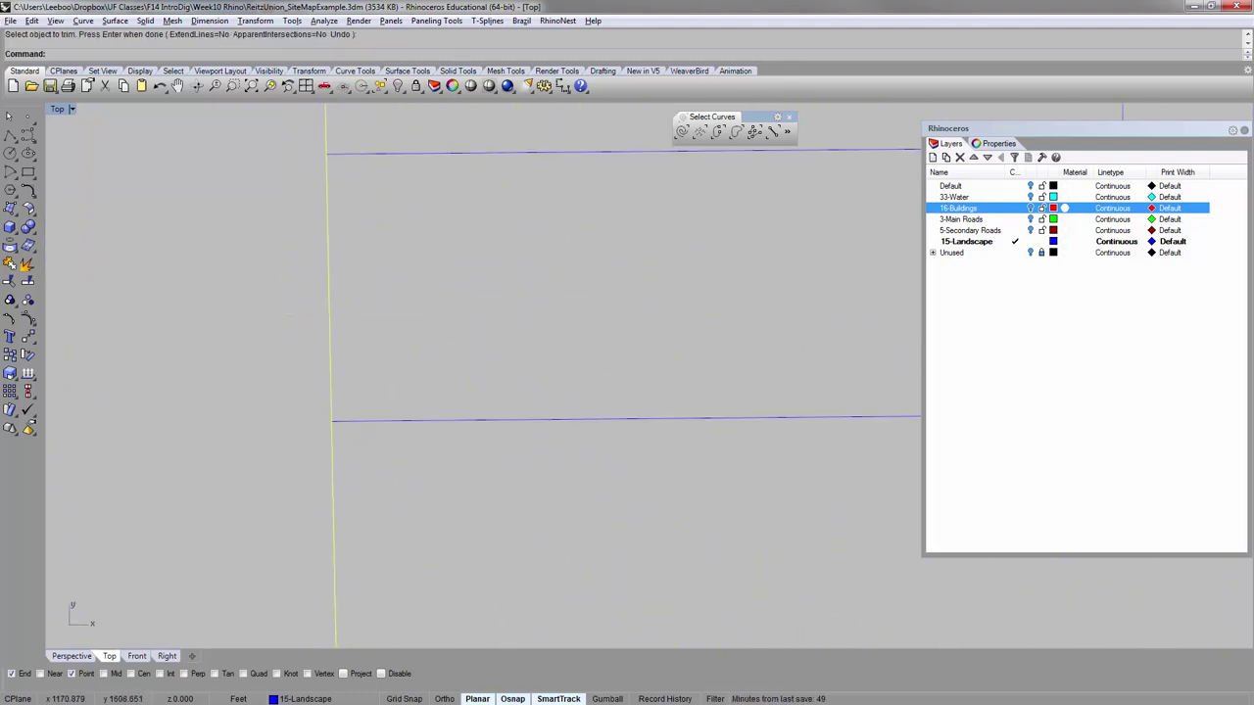
{"action": "key", "text": "Escape"}
{"action": "scroll", "coordinate": [327, 137], "scroll_direction": "up", "scroll_amount": 7}
{"action": "scroll", "coordinate": [327, 154], "scroll_direction": "down", "scroll_amount": 4}
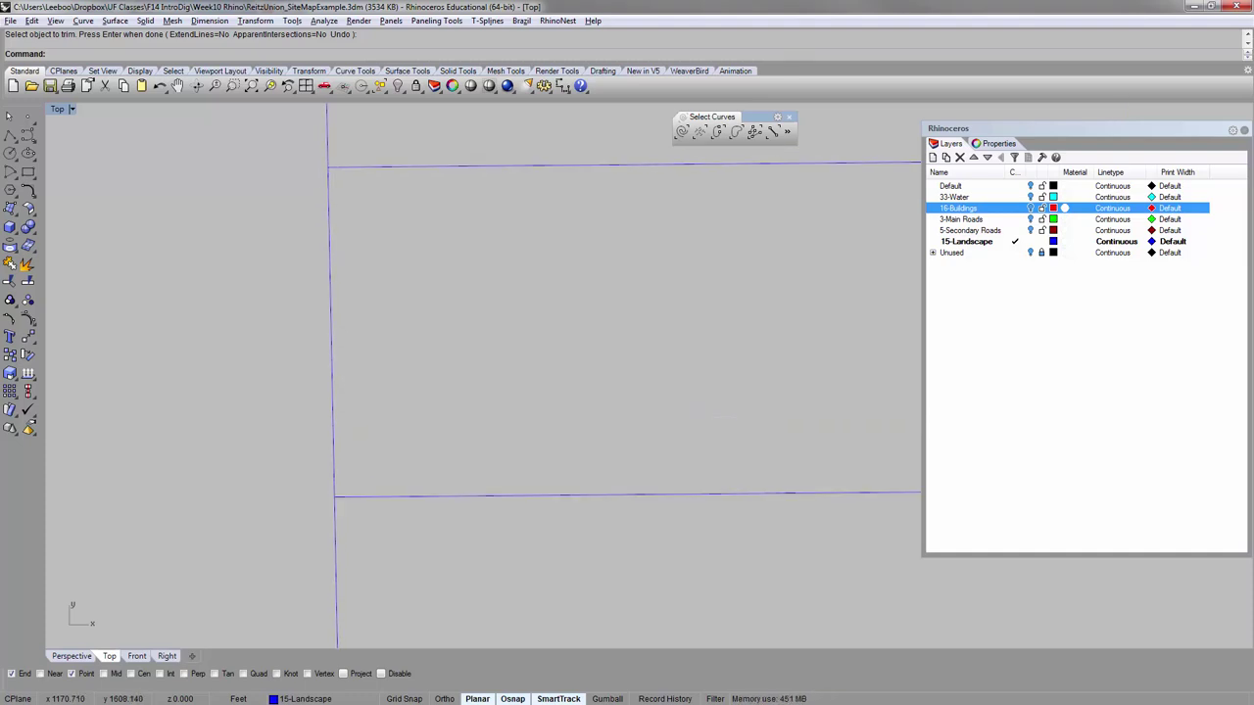
{"action": "right_click_drag", "start_coordinate": [351, 593], "coordinate": [337, 463]}
{"action": "scroll", "coordinate": [325, 370], "scroll_direction": "up", "scroll_amount": 4}
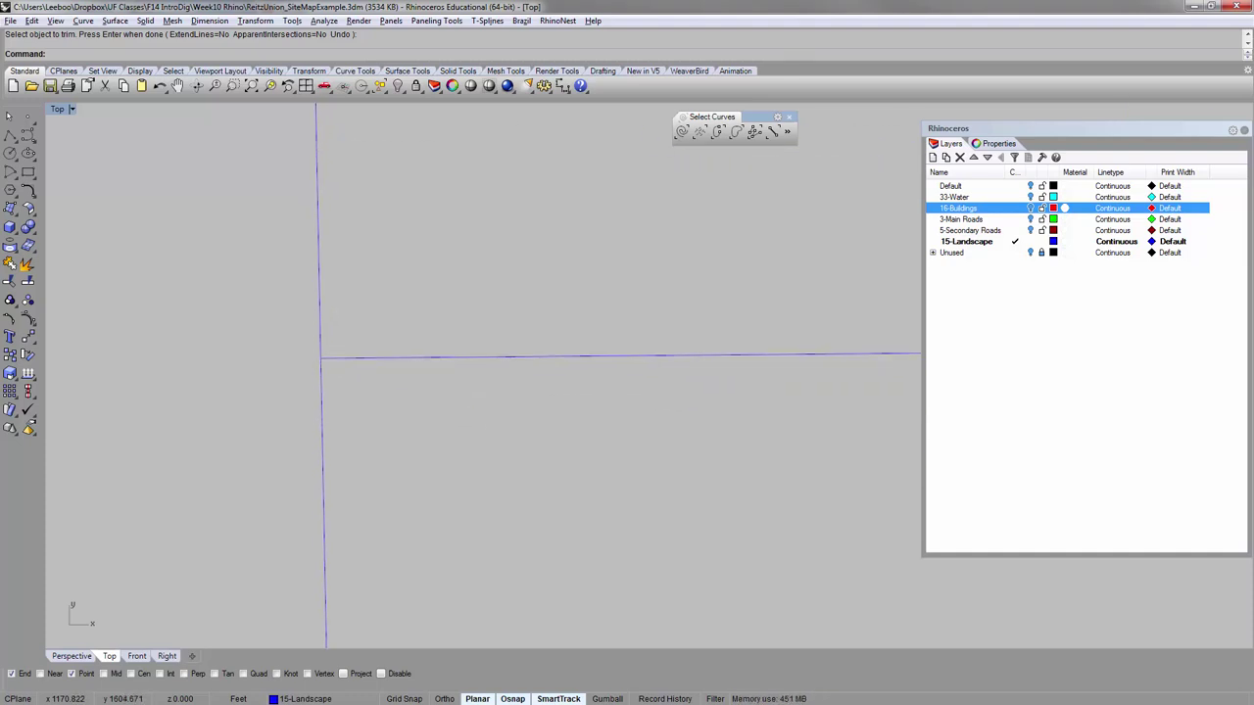
{"action": "right_click_drag", "start_coordinate": [321, 358], "coordinate": [229, 371]}
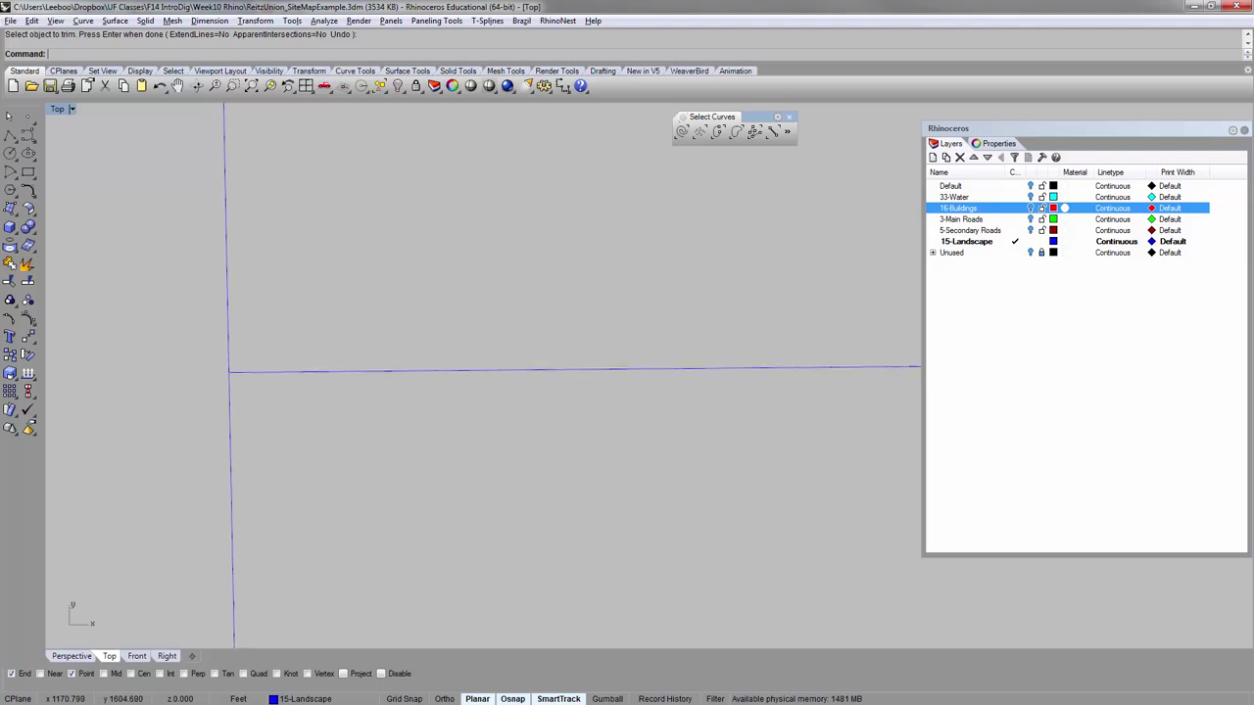
{"action": "scroll", "coordinate": [229, 371], "scroll_direction": "down", "scroll_amount": 5}
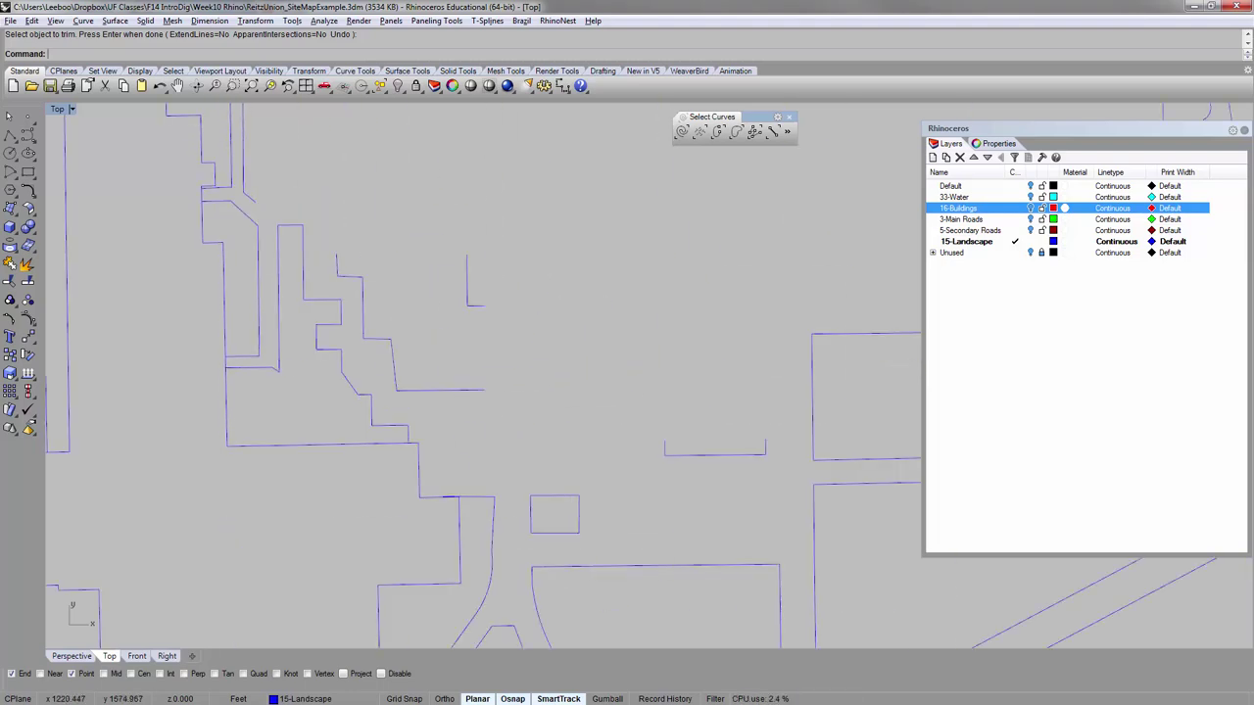
Extend the short southeast end of the stepped lawn outline down to the copied building outline.
{"action": "scroll", "coordinate": [397, 443], "scroll_direction": "up", "scroll_amount": 5}
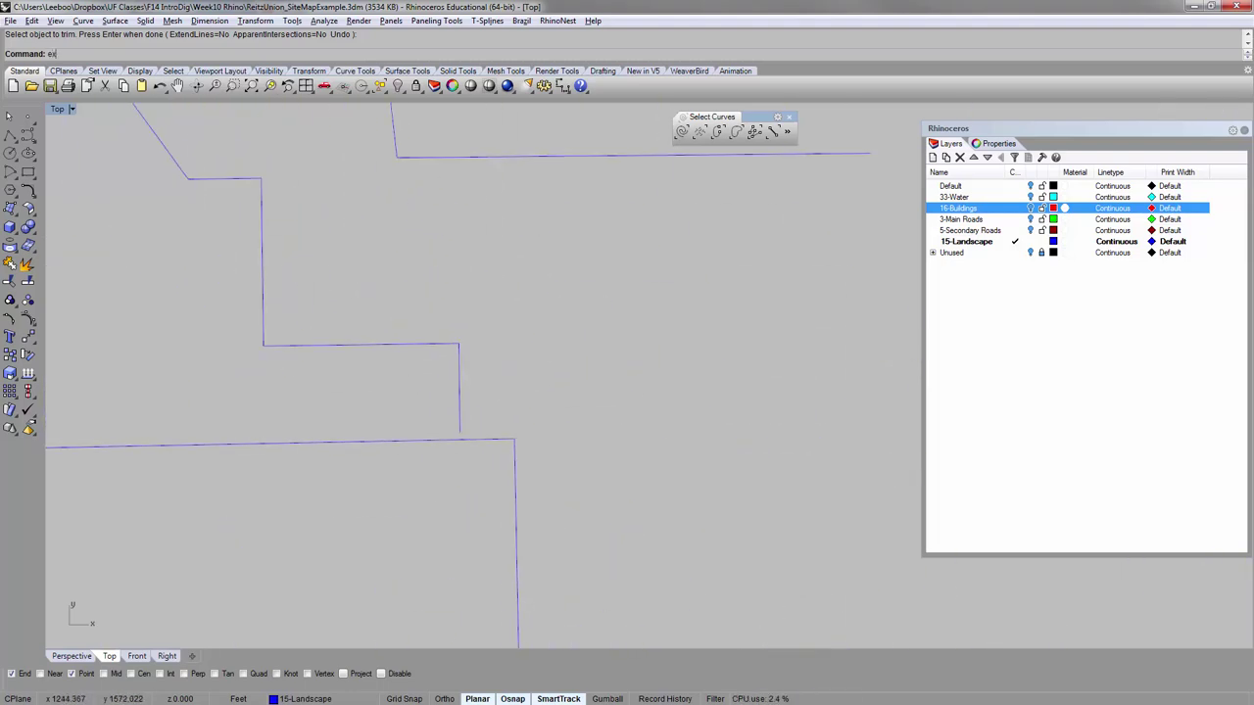
{"action": "key", "text": "Return"}
{"action": "left_click", "coordinate": [464, 438]}
{"action": "right_click", "coordinate": [464, 437]}
{"action": "left_click", "coordinate": [461, 425]}
{"action": "right_click", "coordinate": [463, 426]}
{"action": "scroll", "coordinate": [491, 425], "scroll_direction": "down", "scroll_amount": 8}
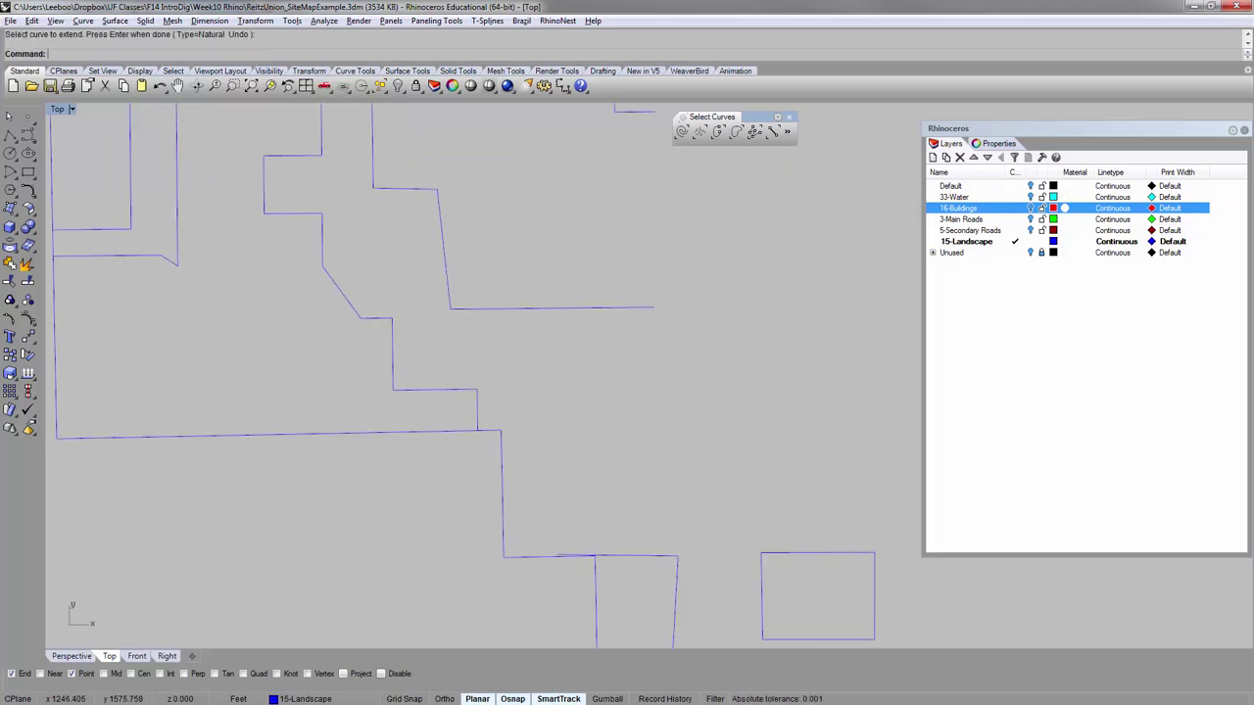
Trim away the main body of the copied building outline, using the four adjoining lawn outlines as cutting objects.
{"action": "scroll", "coordinate": [454, 391], "scroll_direction": "down", "scroll_amount": 10}
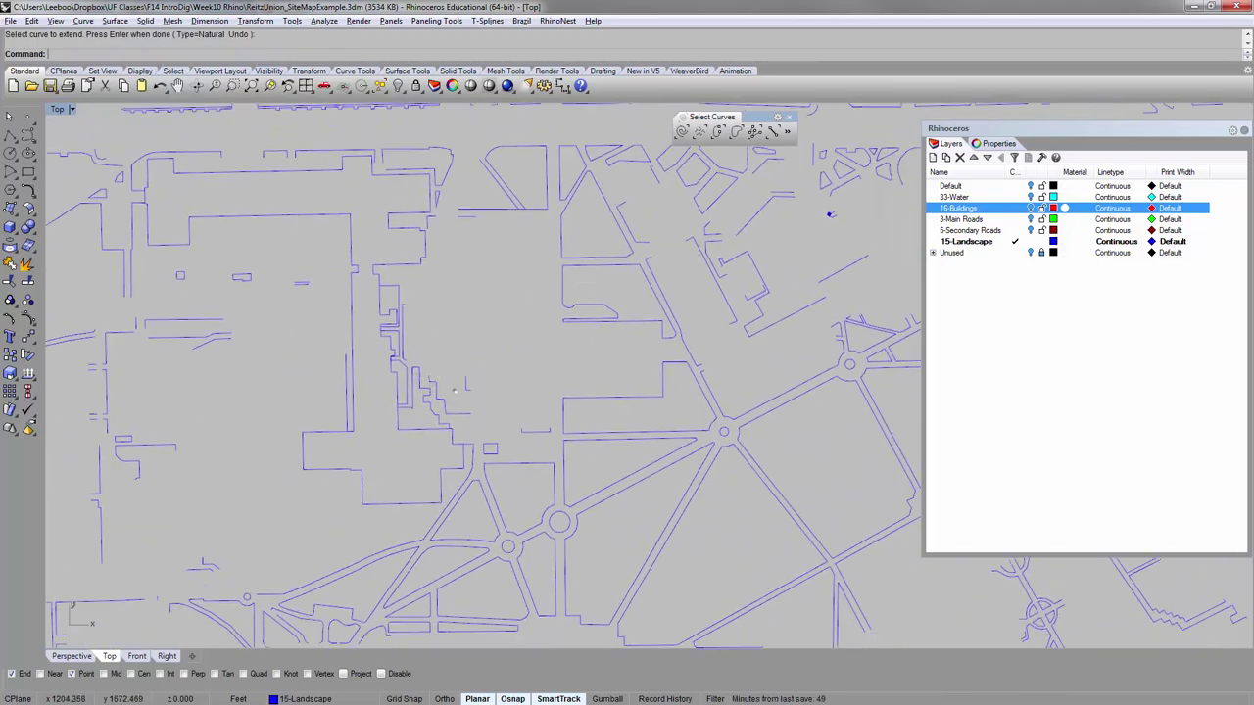
{"action": "scroll", "coordinate": [454, 391], "scroll_direction": "down", "scroll_amount": 1}
{"action": "scroll", "coordinate": [454, 390], "scroll_direction": "up", "scroll_amount": 4}
{"action": "left_click", "coordinate": [356, 228]}
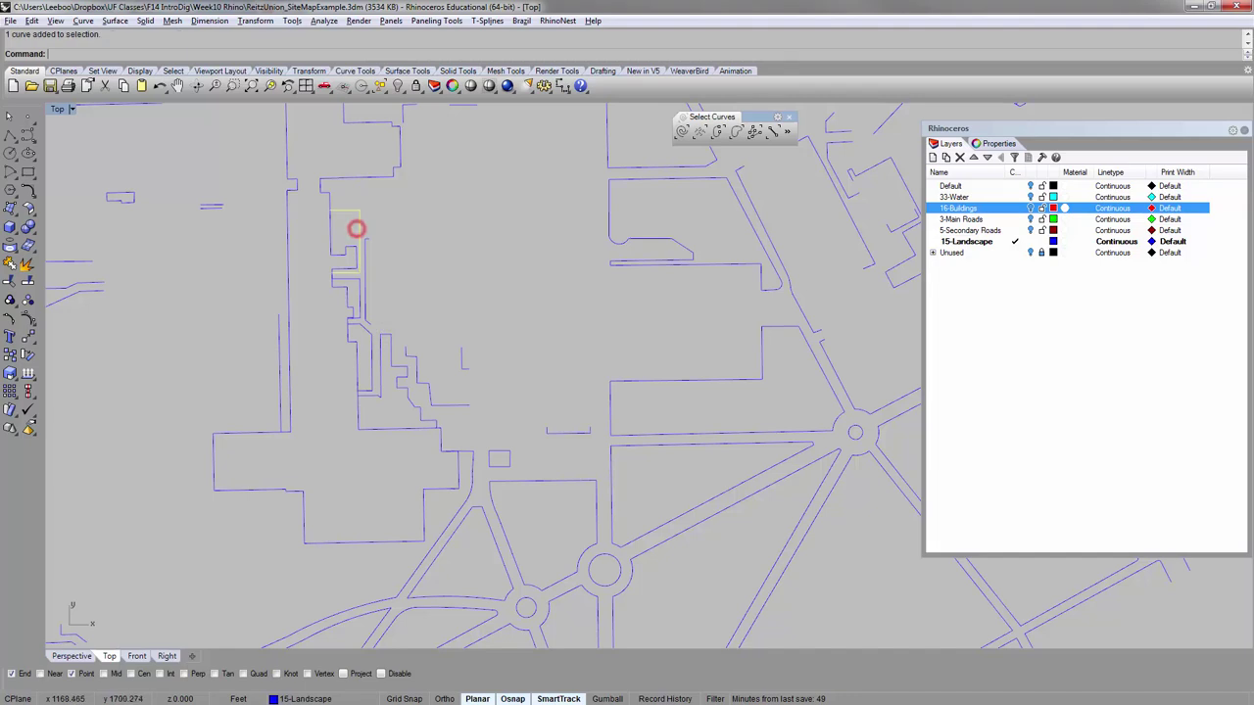
{"action": "left_click", "coordinate": [370, 336]}
{"action": "left_click", "coordinate": [392, 360], "text": "shift"}
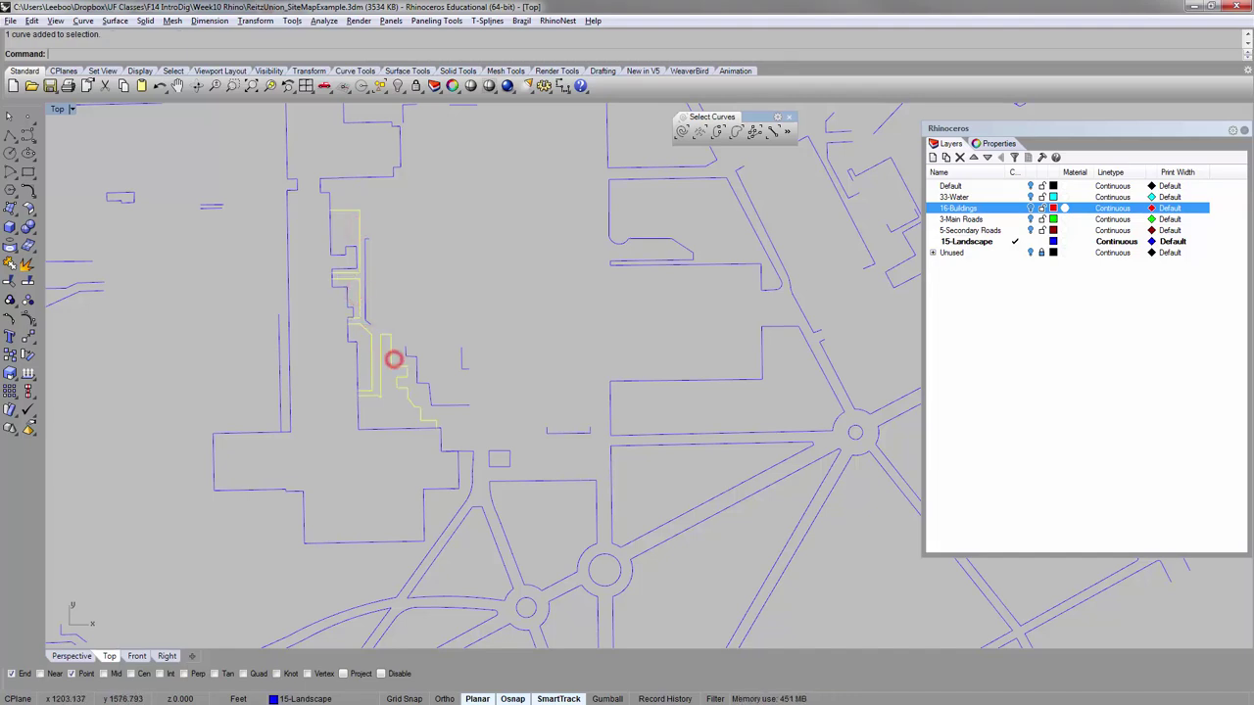
{"action": "right_click_drag", "start_coordinate": [397, 442], "coordinate": [377, 437]}
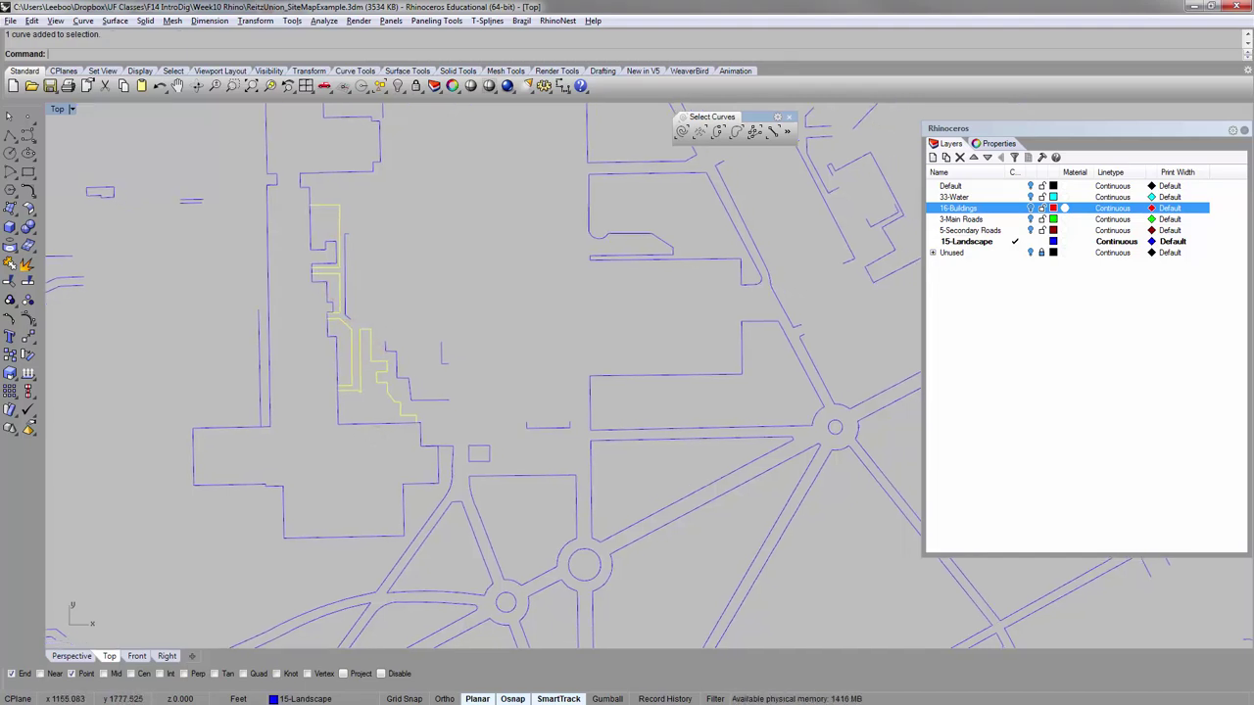
{"action": "type", "text": "im"}
{"action": "key", "text": "Return"}
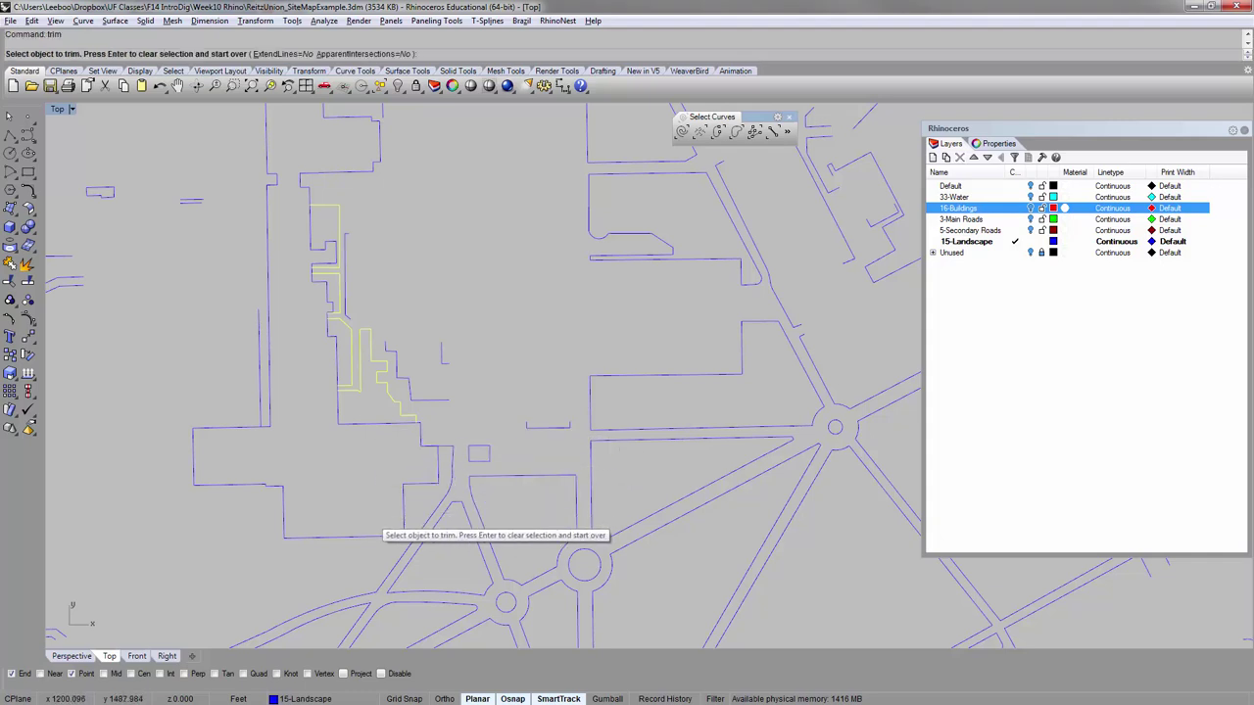
{"action": "left_click", "coordinate": [356, 538]}
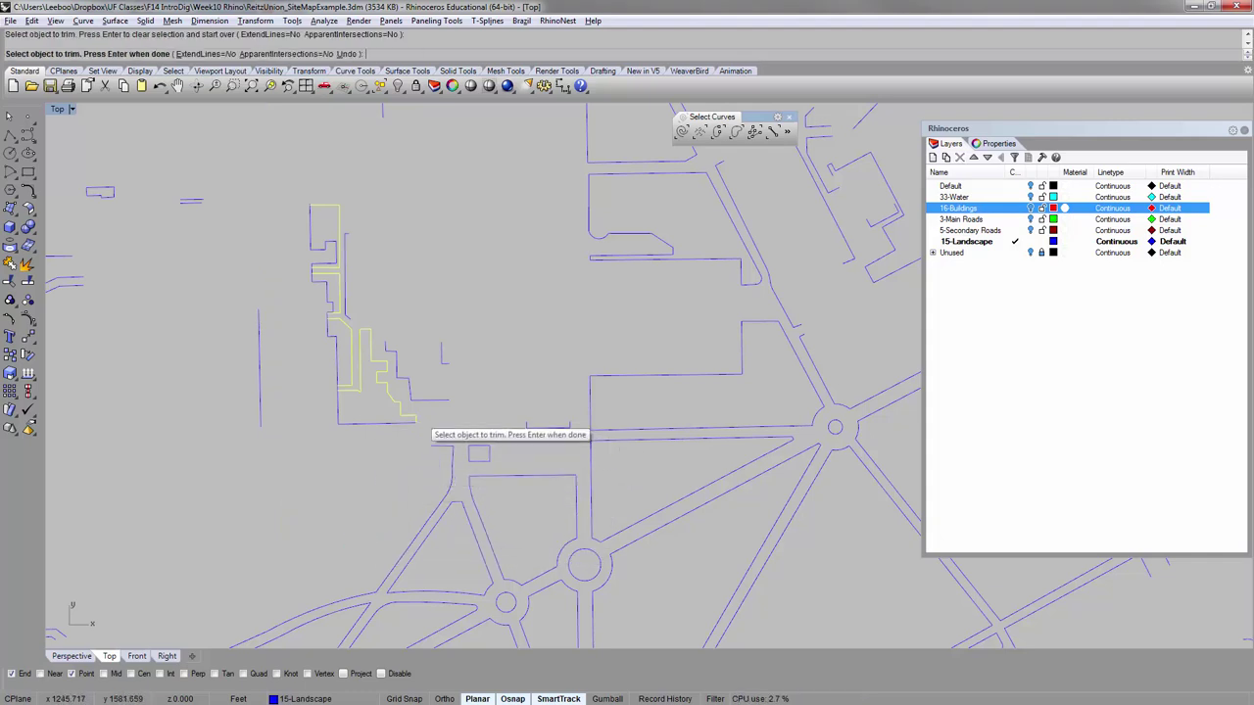
Trim away the copied building outline's segments that cross the path gaps between the four lawns.
{"action": "scroll", "coordinate": [362, 406], "scroll_direction": "up", "scroll_amount": 3}
{"action": "scroll", "coordinate": [314, 373], "scroll_direction": "up", "scroll_amount": 3}
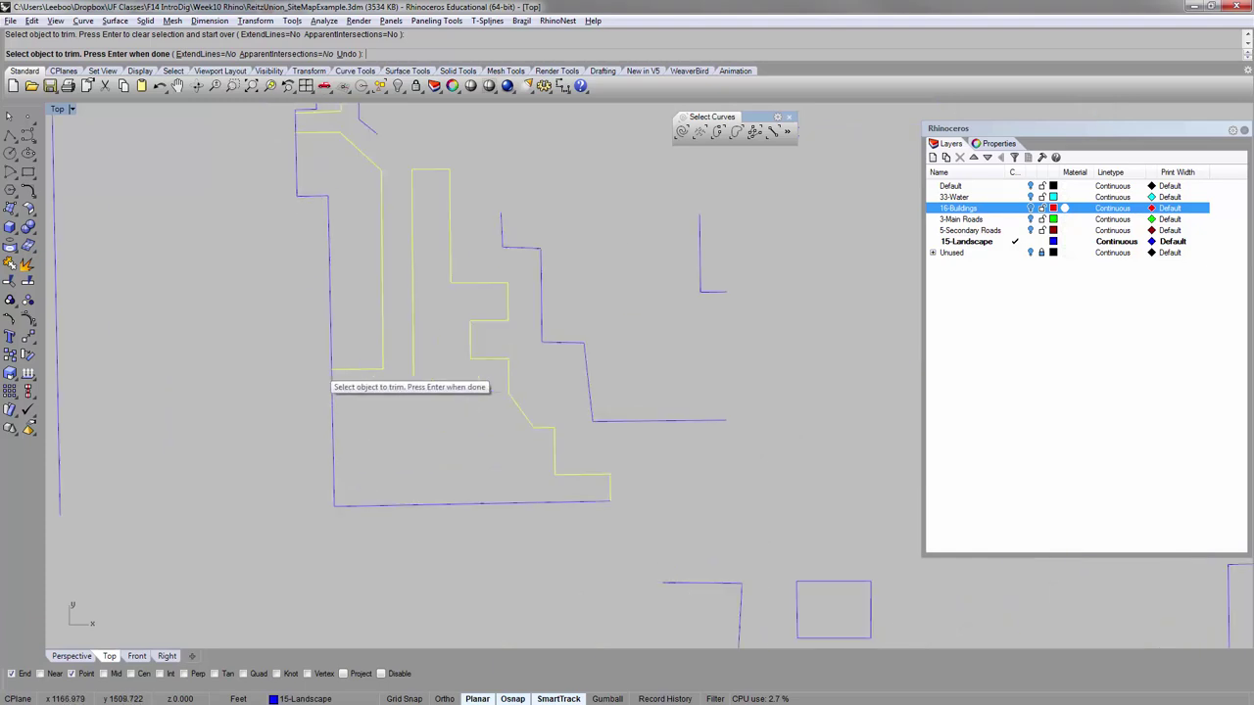
{"action": "left_click", "coordinate": [331, 382]}
{"action": "right_click_drag", "start_coordinate": [284, 290], "coordinate": [311, 434]}
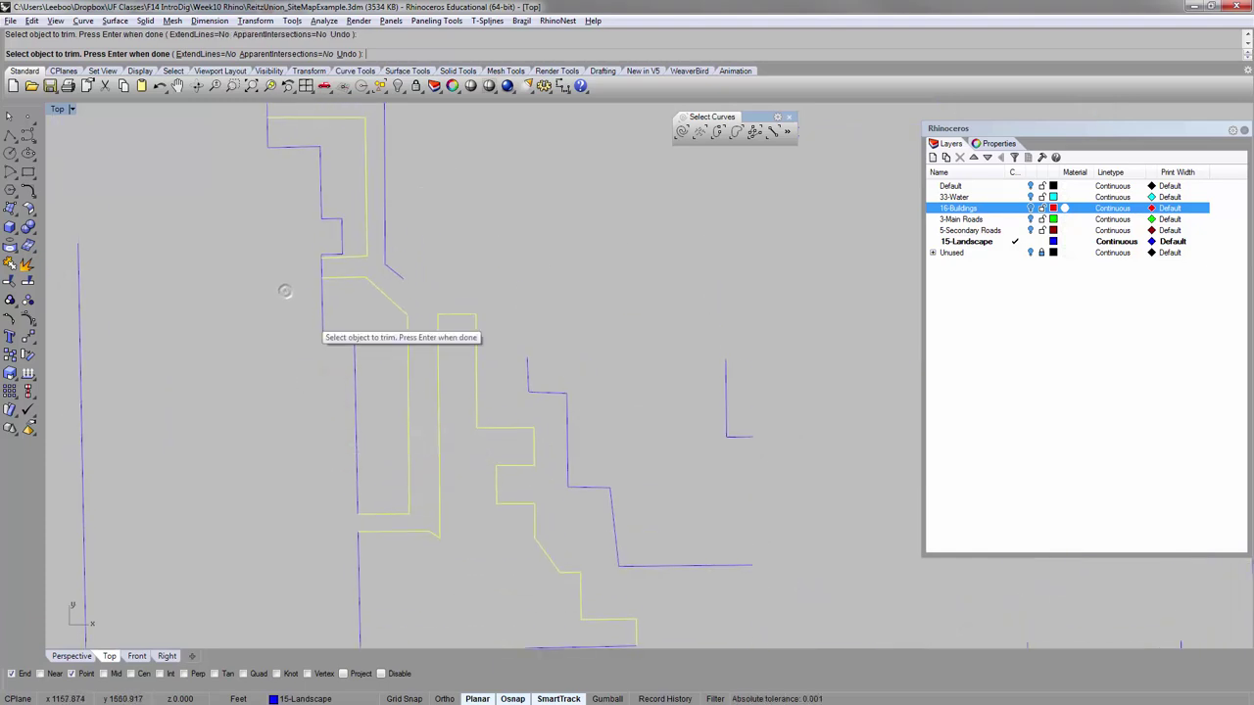
{"action": "left_click", "coordinate": [323, 267]}
{"action": "right_click_drag", "start_coordinate": [289, 206], "coordinate": [307, 356]}
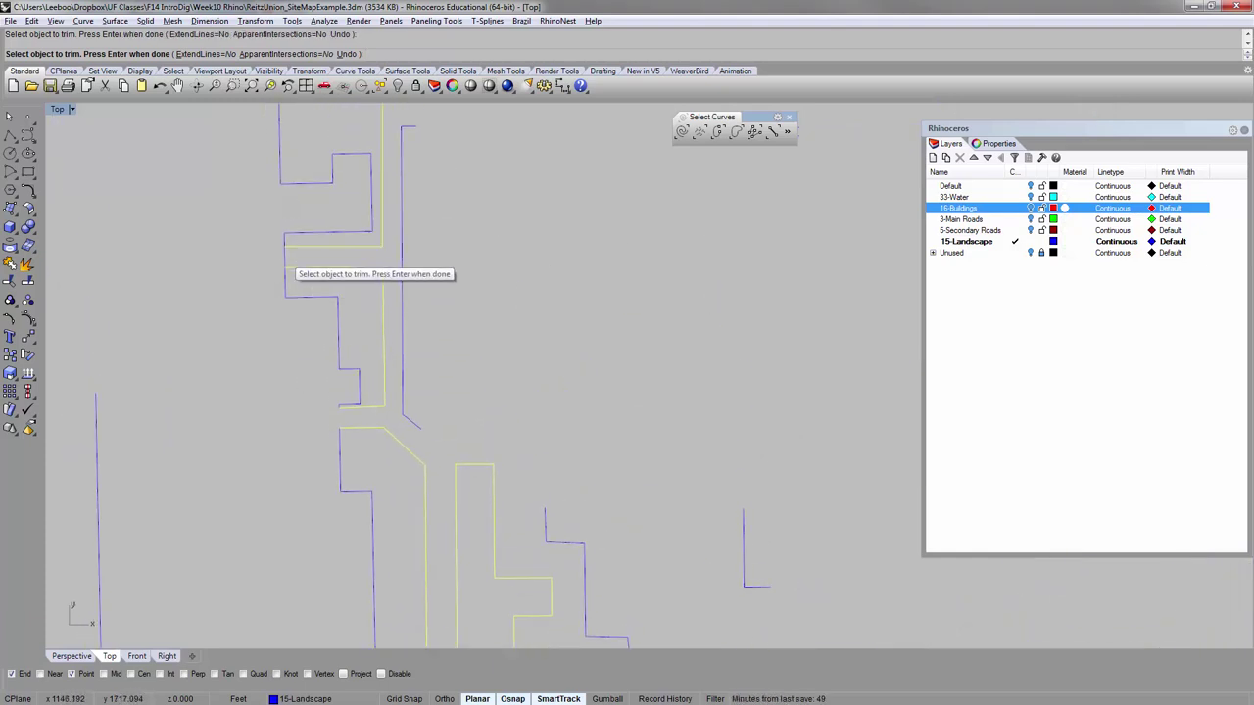
{"action": "left_click", "coordinate": [285, 260]}
{"action": "right_click_drag", "start_coordinate": [247, 225], "coordinate": [267, 396]}
{"action": "key", "text": "Return"}
{"action": "scroll", "coordinate": [254, 240], "scroll_direction": "down", "scroll_amount": 3}
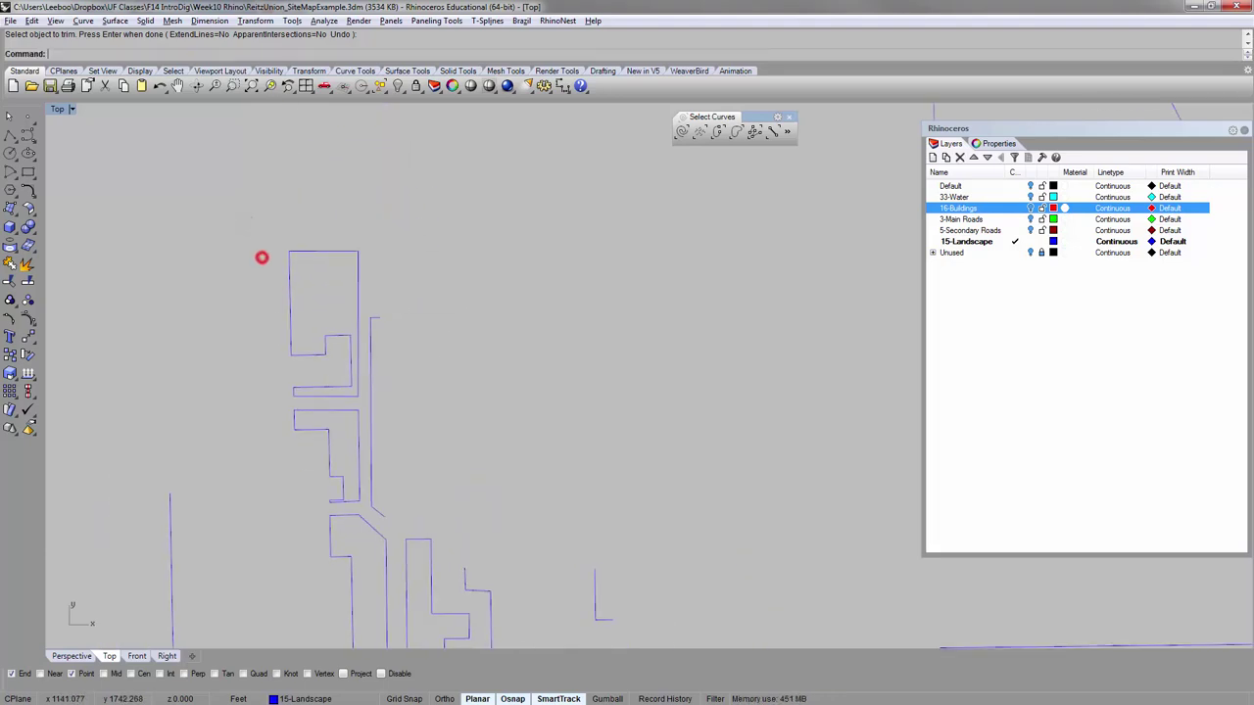
Join the two northern lawn outlines with their remaining building edges into closed curves.
{"action": "left_click", "coordinate": [321, 315]}
{"action": "right_click_drag", "start_coordinate": [318, 309], "coordinate": [305, 227]}
{"action": "key", "text": "ctrl+j"}
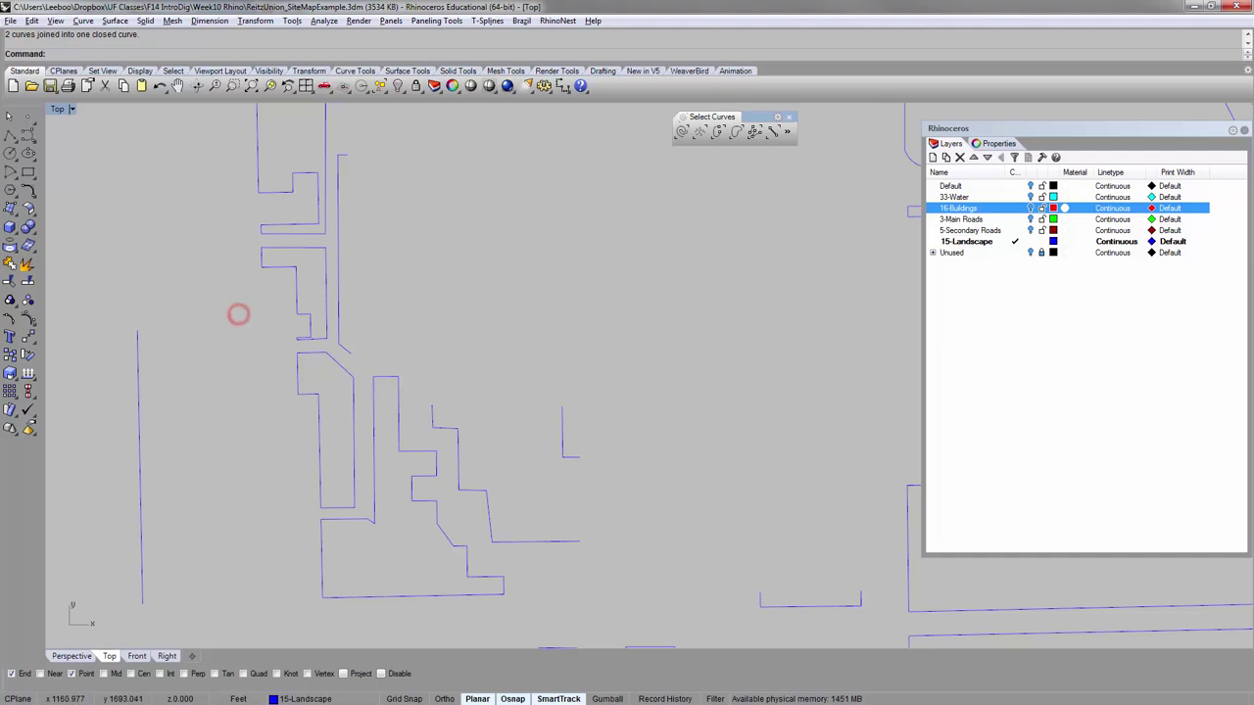
{"action": "left_click", "coordinate": [295, 299]}
{"action": "left_click", "coordinate": [327, 273], "text": "shift"}
{"action": "key", "text": "ctrl+j"}
Join the third lawn outline and the large stepped lawn outline with their building edges into closed curves.
{"action": "right_click_drag", "start_coordinate": [369, 514], "coordinate": [336, 424]}
{"action": "left_click", "coordinate": [256, 371]}
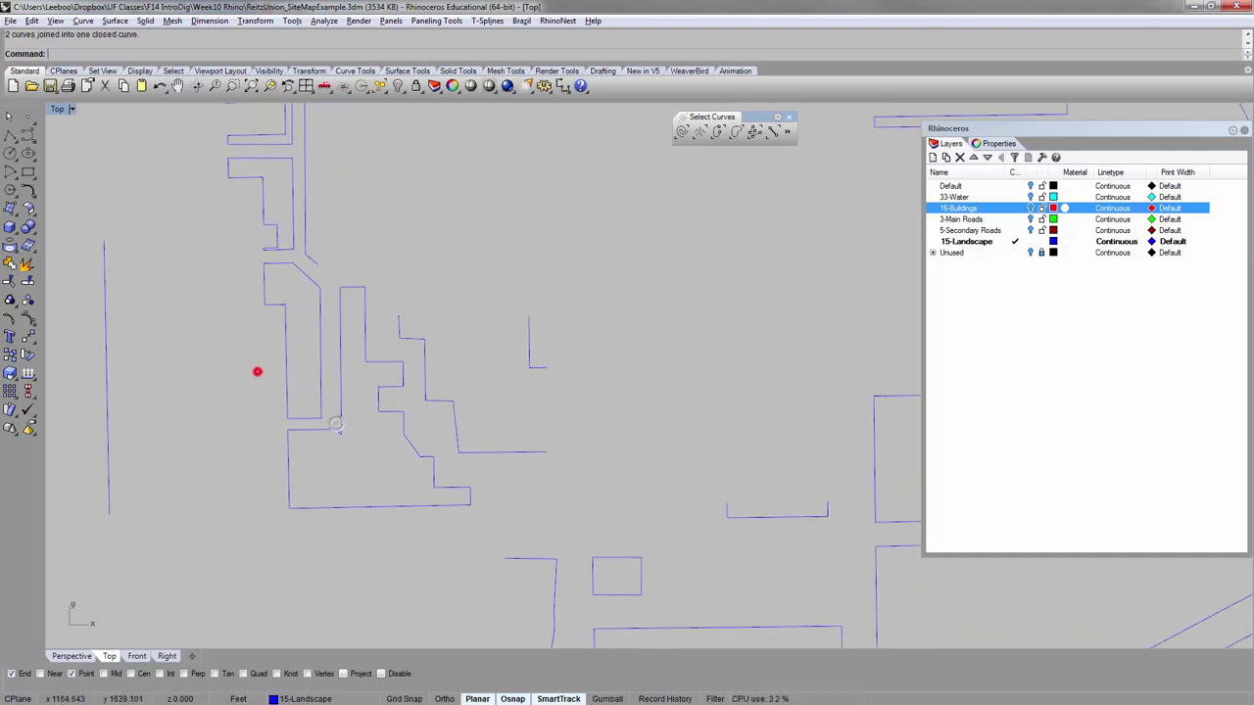
{"action": "left_click", "coordinate": [285, 321]}
{"action": "left_click", "coordinate": [320, 313], "text": "shift"}
{"action": "key", "text": "ctrl+j"}
{"action": "left_click", "coordinate": [324, 462]}
{"action": "left_click", "coordinate": [326, 428]}
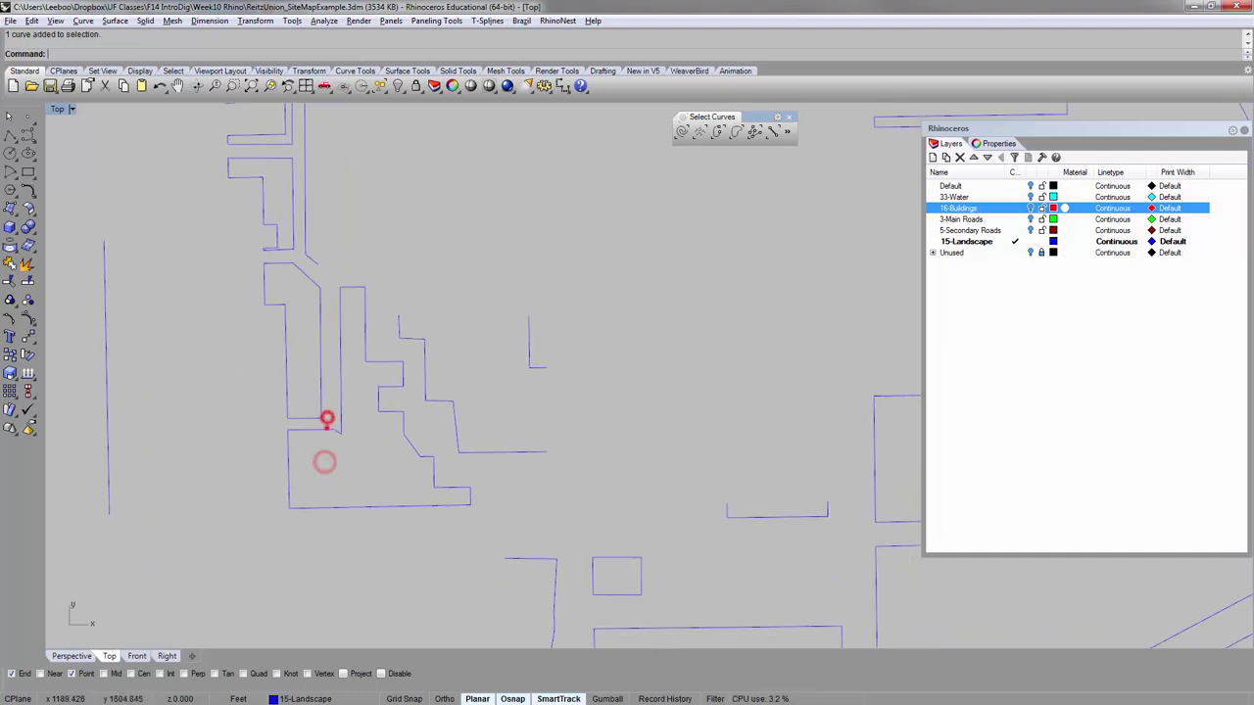
{"action": "left_click", "coordinate": [327, 419]}
{"action": "left_click", "coordinate": [328, 505]}
{"action": "key", "text": "ctrl+j"}
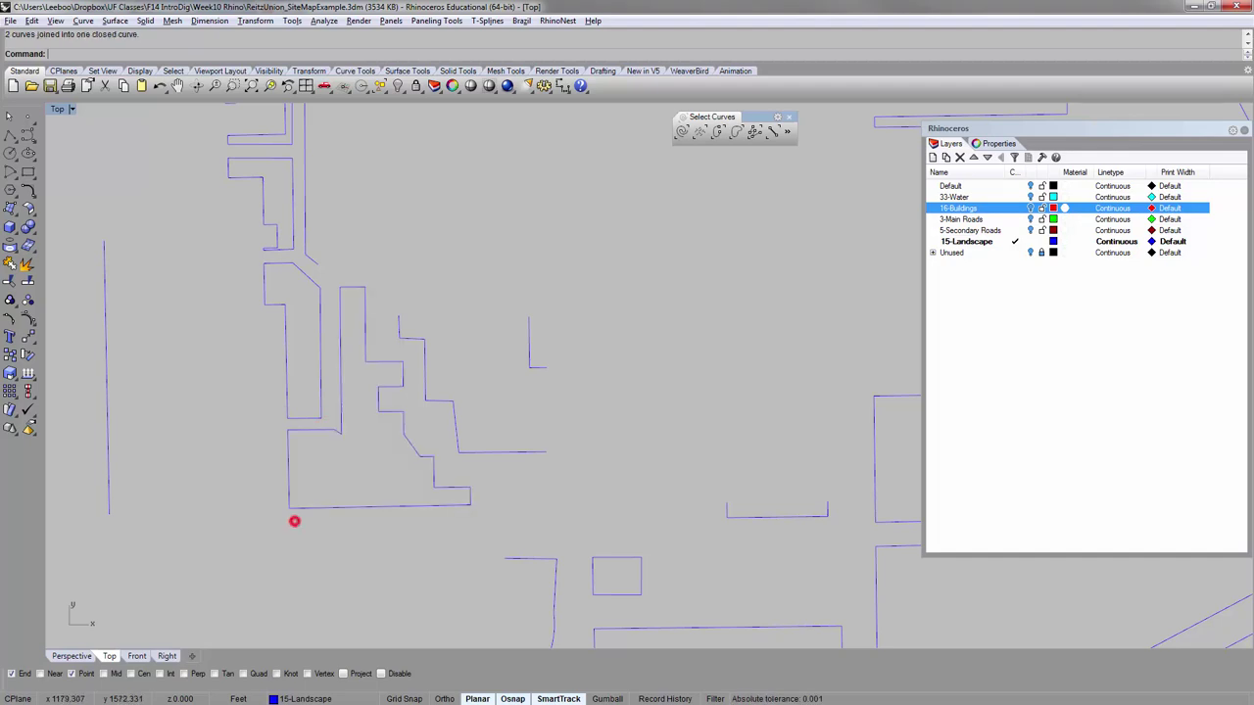
Select the joined lawn curves to check them and show the 16-Buildings layer again.
{"action": "scroll", "coordinate": [309, 508], "scroll_direction": "down", "scroll_amount": 2}
{"action": "left_click", "coordinate": [310, 507]}
{"action": "left_click", "coordinate": [306, 412]}
{"action": "left_click", "coordinate": [306, 337]}
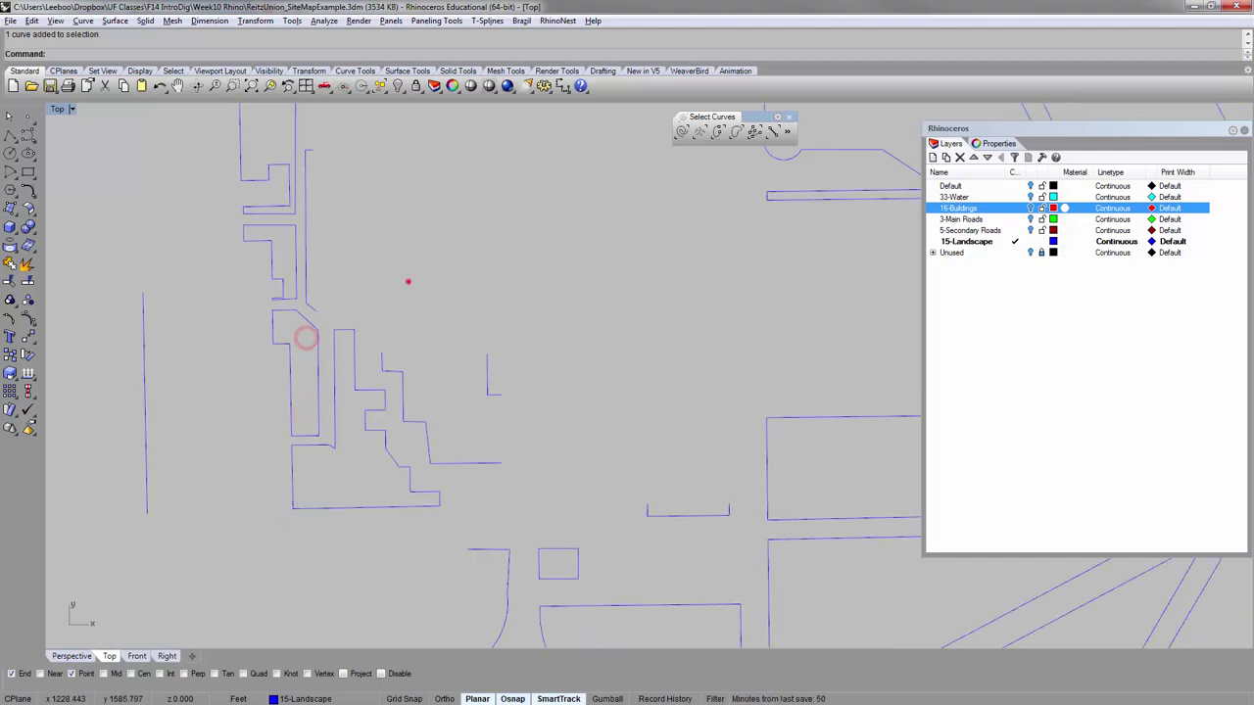
{"action": "scroll", "coordinate": [407, 281], "scroll_direction": "down", "scroll_amount": 3}
{"action": "left_click", "coordinate": [1030, 207]}
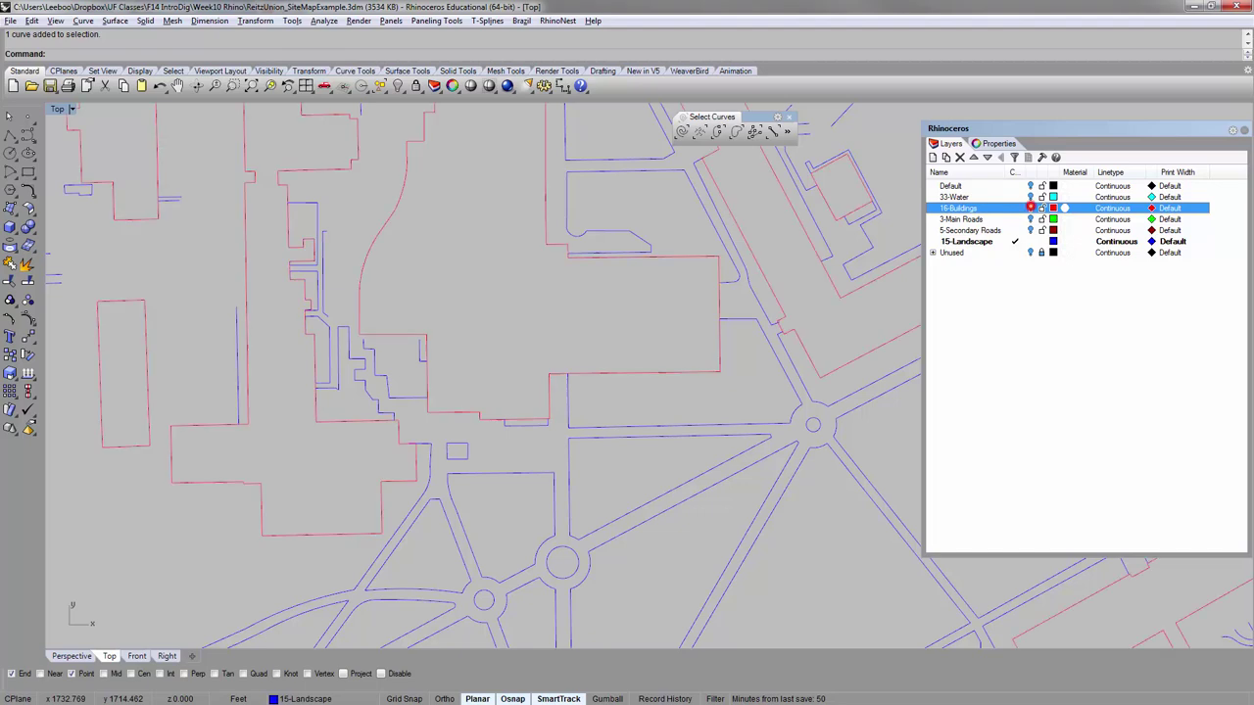
Delete the stray vertical landscape line beside the long building wall west of the Reitz lawns.
{"action": "left_click", "coordinate": [1030, 208]}
{"action": "left_click", "coordinate": [1030, 207]}
{"action": "right_click_drag", "start_coordinate": [452, 295], "coordinate": [461, 325]}
{"action": "key", "text": "Delete"}
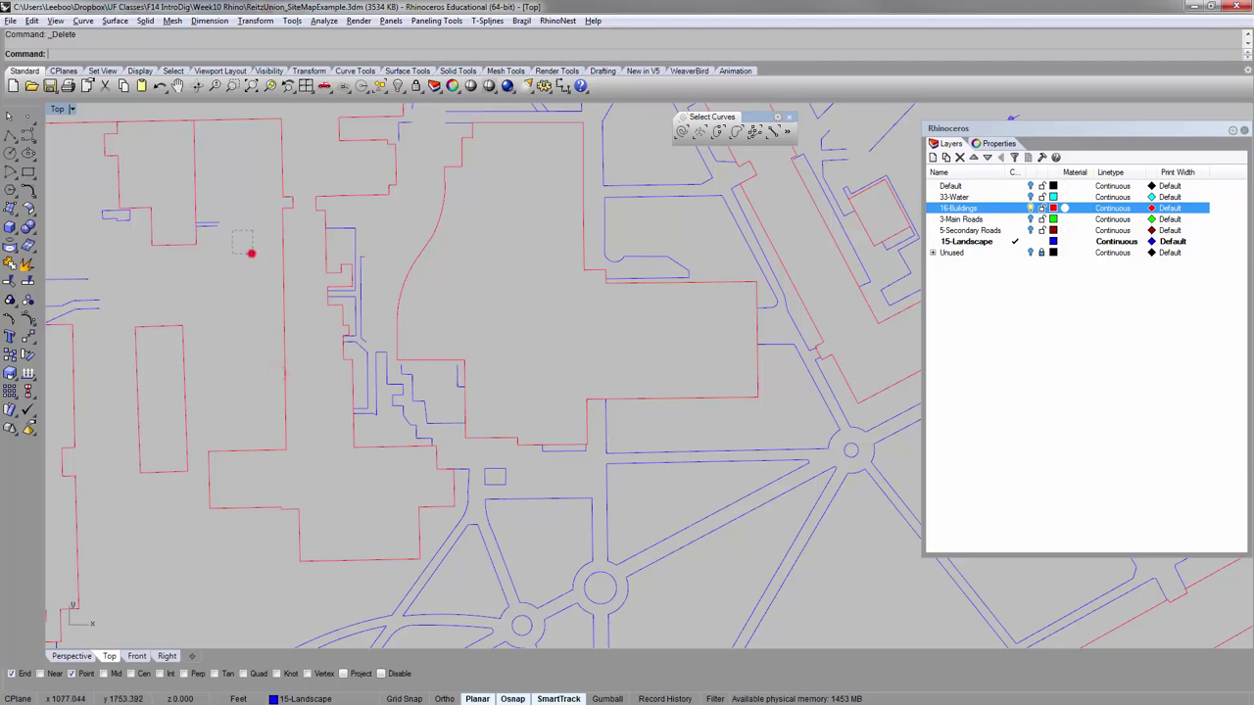
Select the small lawn outlines along the northern road and look over the surrounding paths for curves that are still open.
{"action": "scroll", "coordinate": [250, 253], "scroll_direction": "down", "scroll_amount": 3}
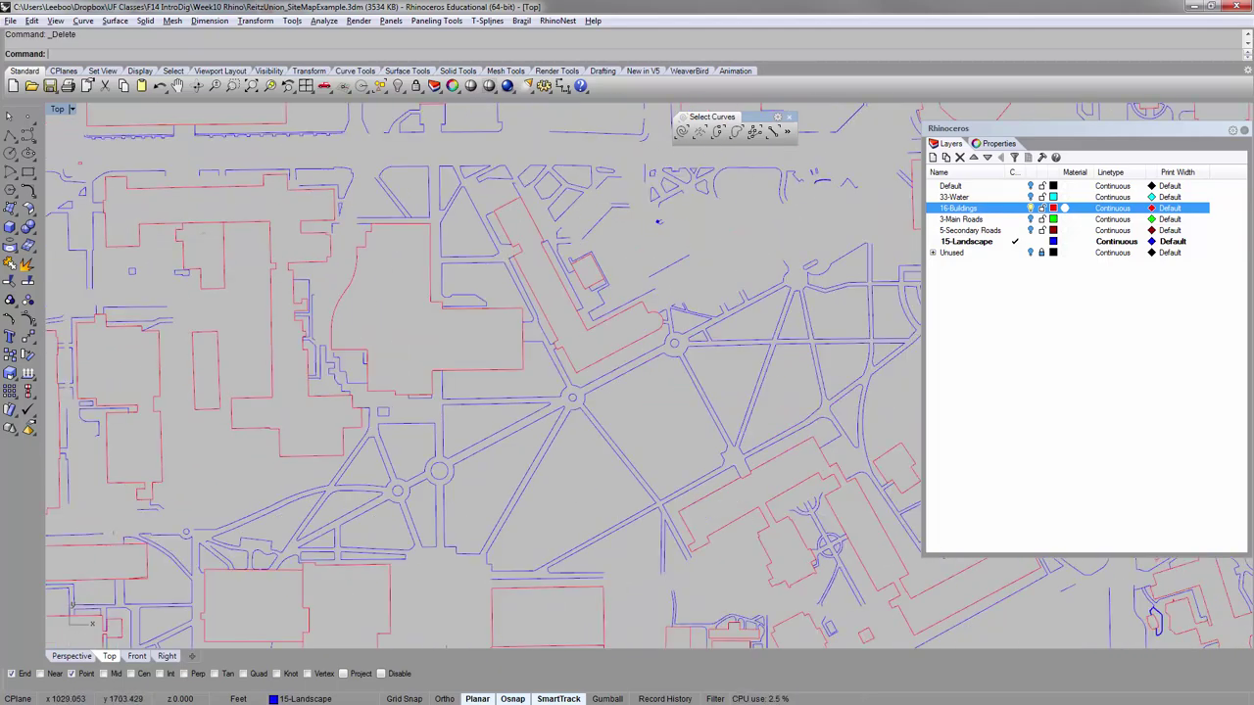
{"action": "mouse_move", "coordinate": [534, 441]}
{"action": "right_mouse_down"}
{"action": "mouse_move", "coordinate": [602, 364]}
{"action": "mouse_move", "coordinate": [538, 362]}
{"action": "right_mouse_up"}
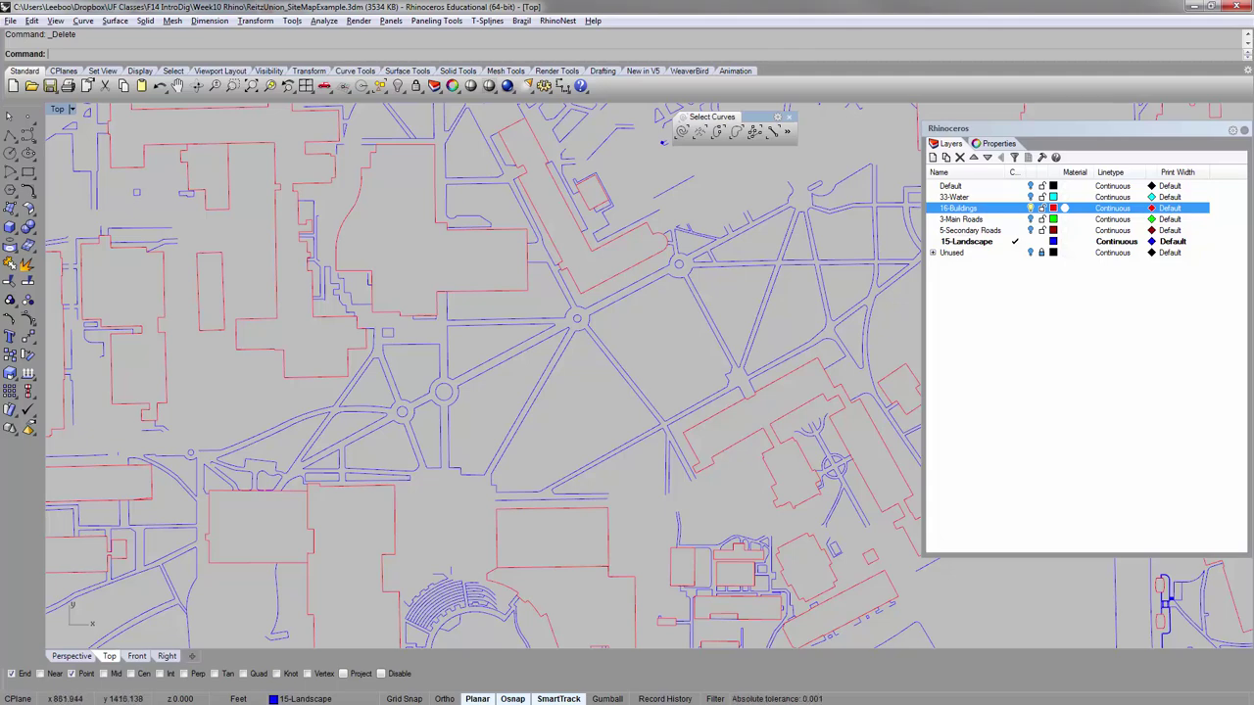
{"action": "mouse_move", "coordinate": [662, 142]}
{"action": "right_mouse_down"}
{"action": "mouse_move", "coordinate": [560, 176]}
{"action": "mouse_move", "coordinate": [518, 208]}
{"action": "right_mouse_up"}
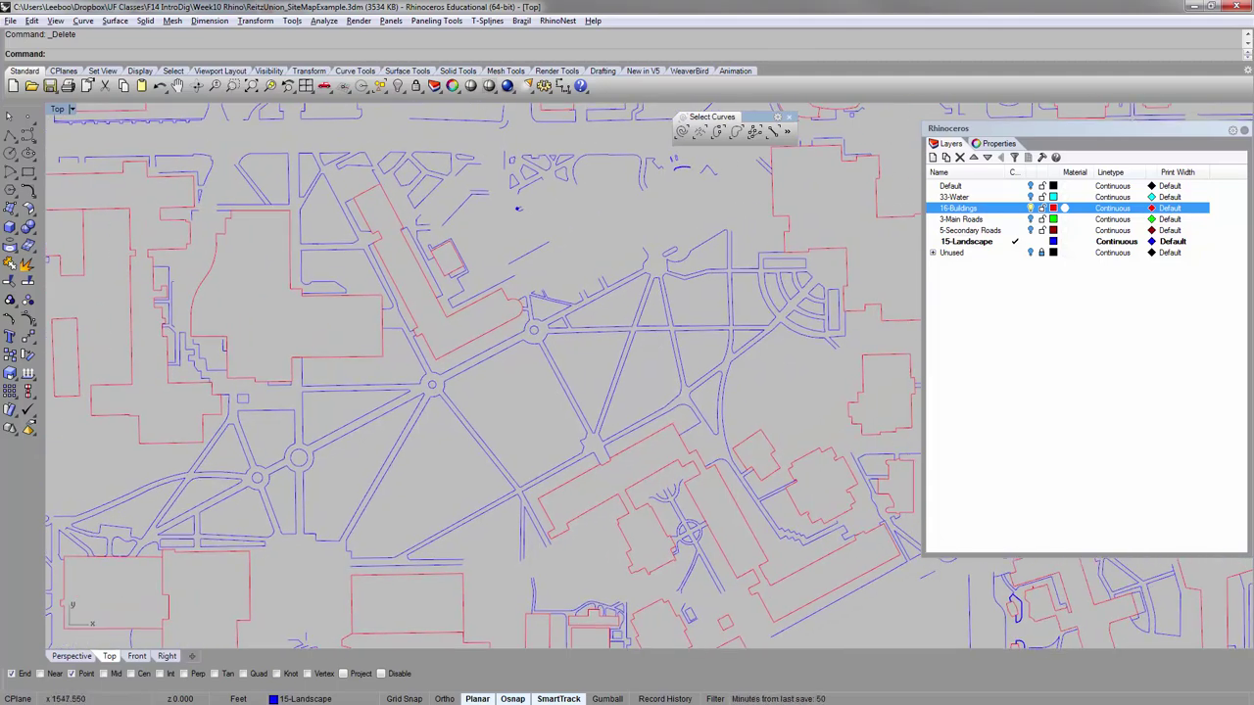
{"action": "left_click", "coordinate": [428, 193]}
{"action": "left_click", "coordinate": [457, 189]}
{"action": "left_click", "coordinate": [445, 169]}
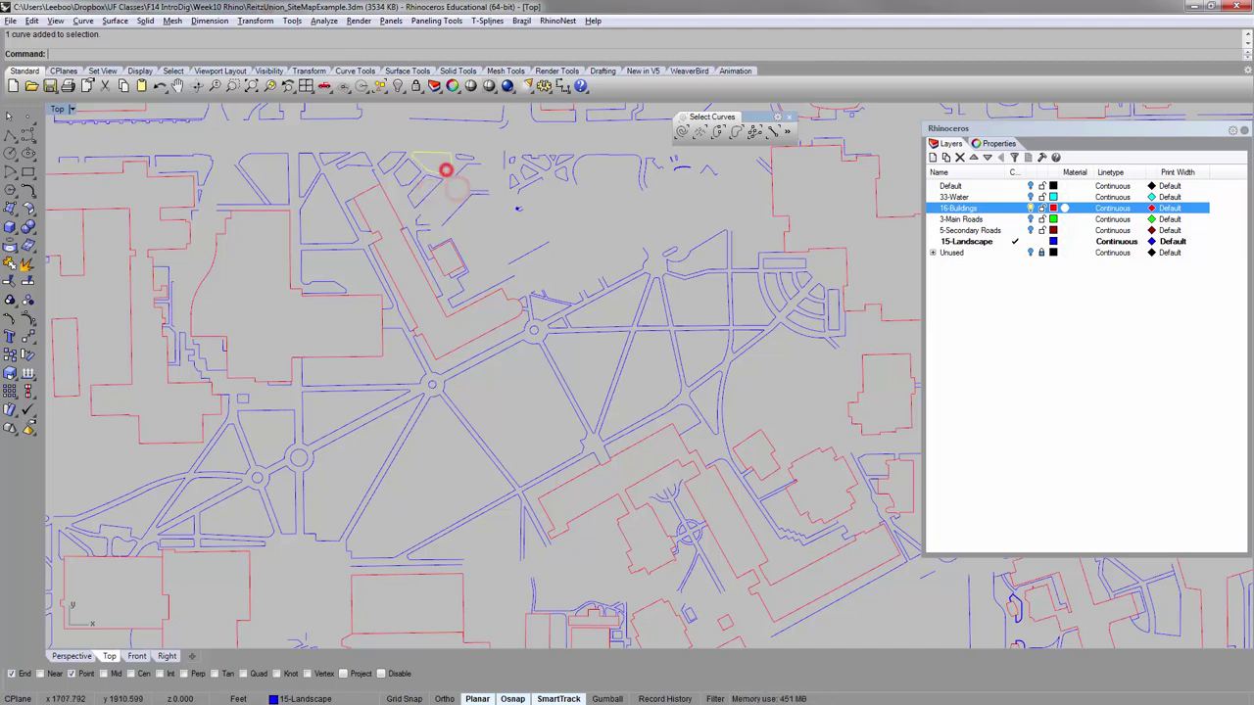
{"action": "left_click", "coordinate": [479, 177]}
{"action": "right_click_drag", "start_coordinate": [562, 466], "coordinate": [549, 393]}
{"action": "scroll", "coordinate": [617, 397], "scroll_direction": "up", "scroll_amount": 5}
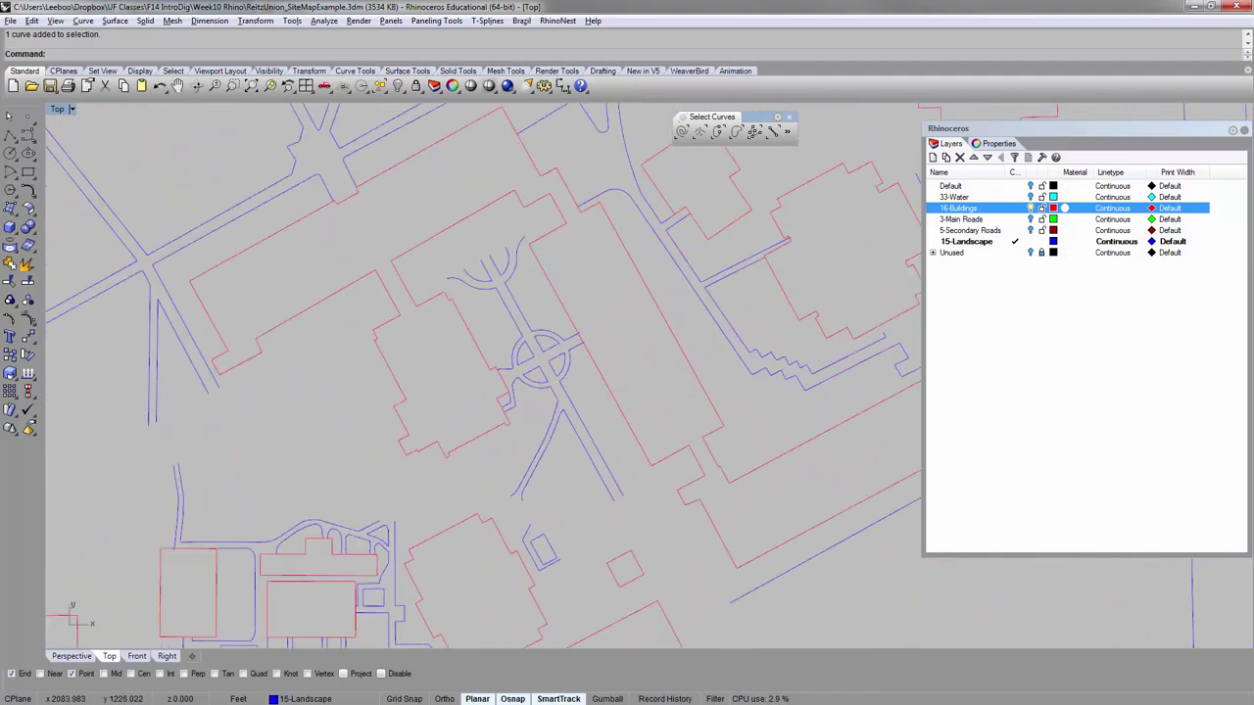
{"action": "scroll", "coordinate": [645, 466], "scroll_direction": "down", "scroll_amount": 7}
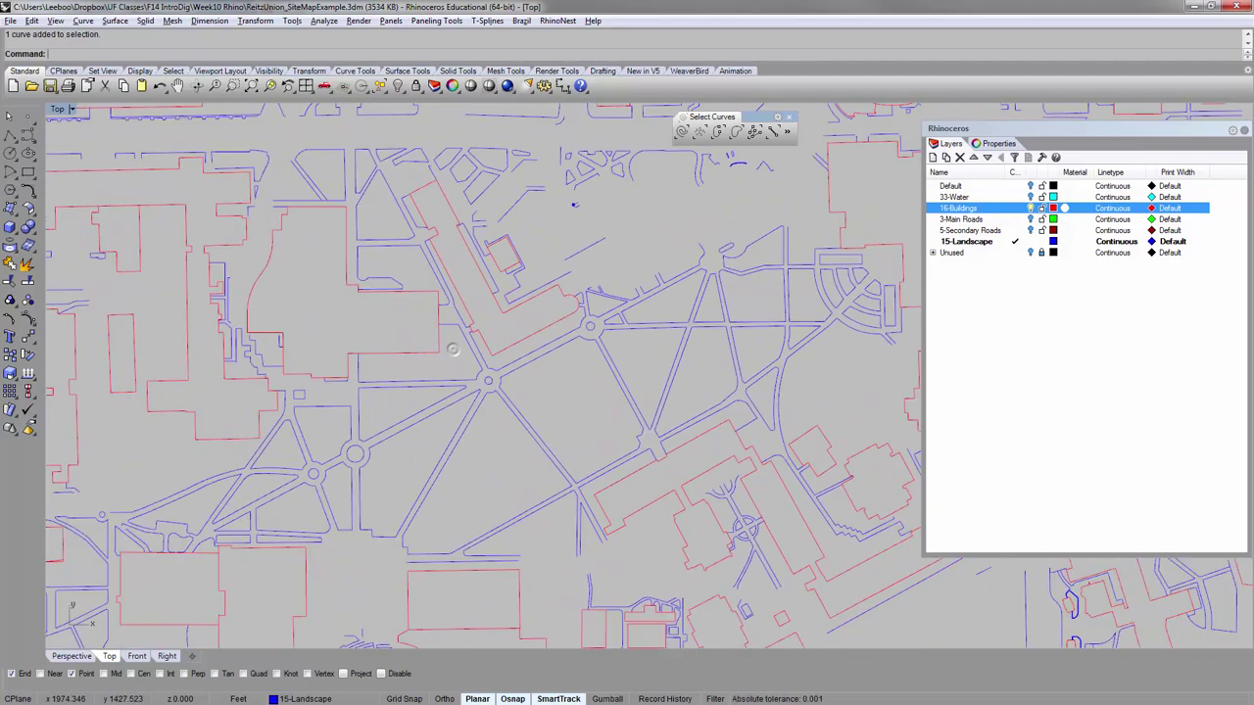
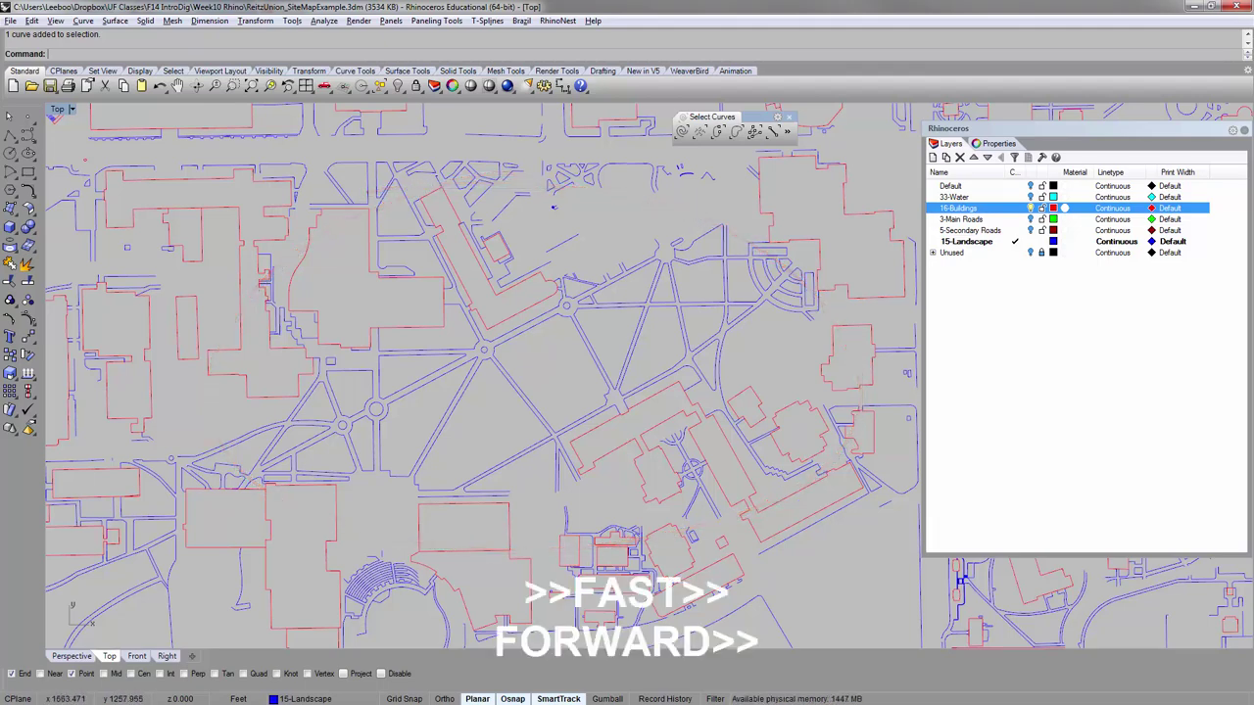
Select the lawn outlines around the central plazas one by one to check that each is a single closed curve.
{"action": "left_click", "coordinate": [363, 398]}
{"action": "left_click", "coordinate": [378, 366]}
{"action": "left_click", "coordinate": [504, 381]}
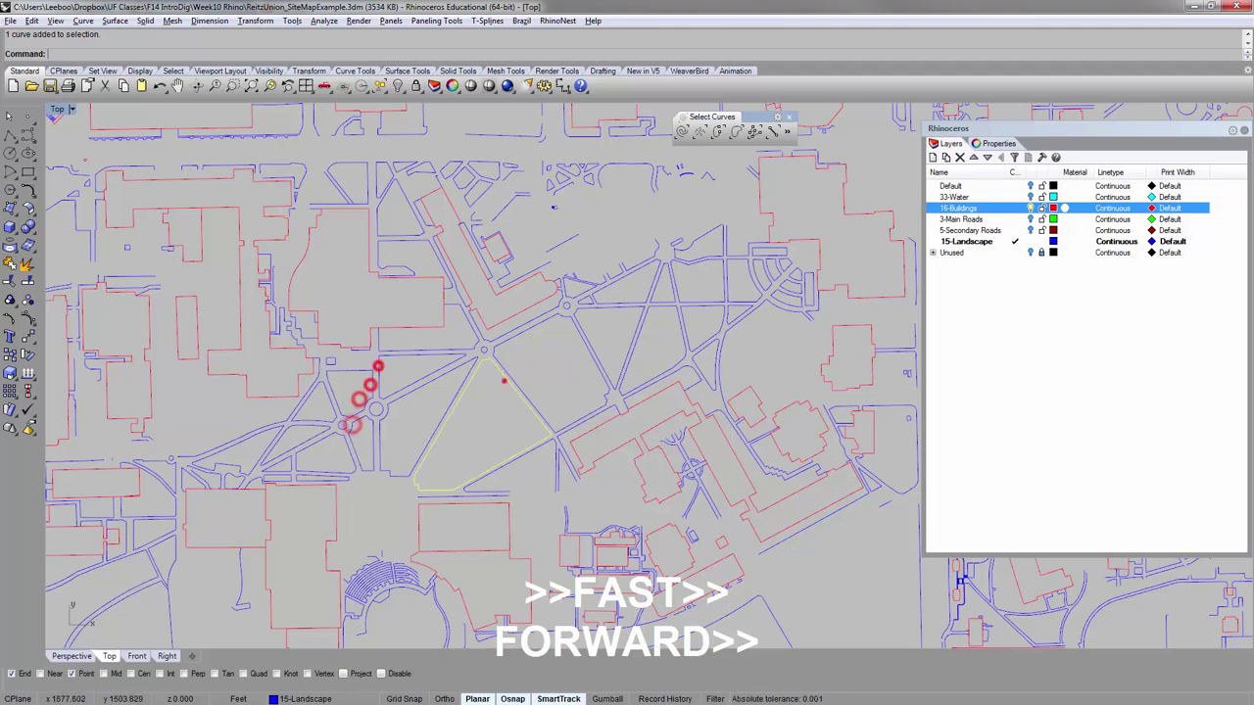
{"action": "left_click", "coordinate": [509, 364]}
{"action": "left_click", "coordinate": [518, 333]}
{"action": "left_click", "coordinate": [623, 309]}
{"action": "left_click", "coordinate": [655, 285]}
{"action": "left_click", "coordinate": [653, 347]}
Extend the short landscape lines beside the L-shaped building until they meet its outline.
{"action": "scroll", "coordinate": [507, 269], "scroll_direction": "up", "scroll_amount": 12}
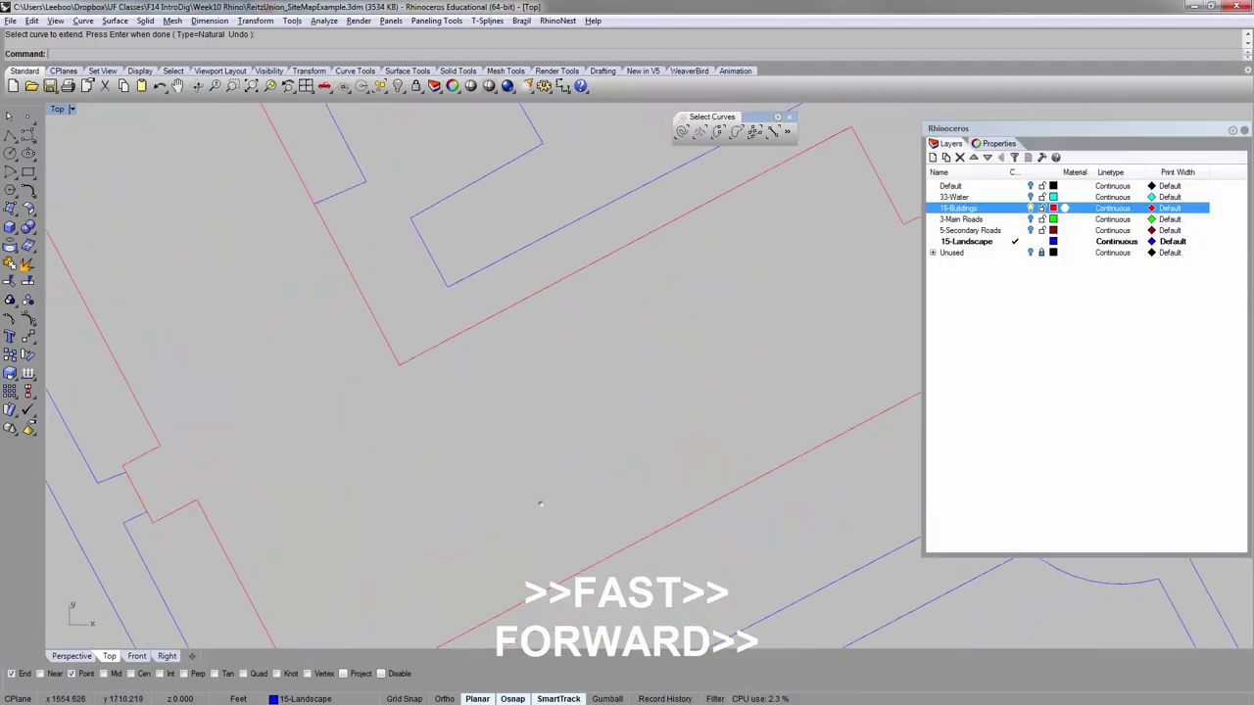
{"action": "scroll", "coordinate": [461, 275], "scroll_direction": "down", "scroll_amount": 8}
{"action": "left_click", "coordinate": [360, 409]}
{"action": "left_click", "coordinate": [369, 339]}
{"action": "left_click", "coordinate": [431, 302]}
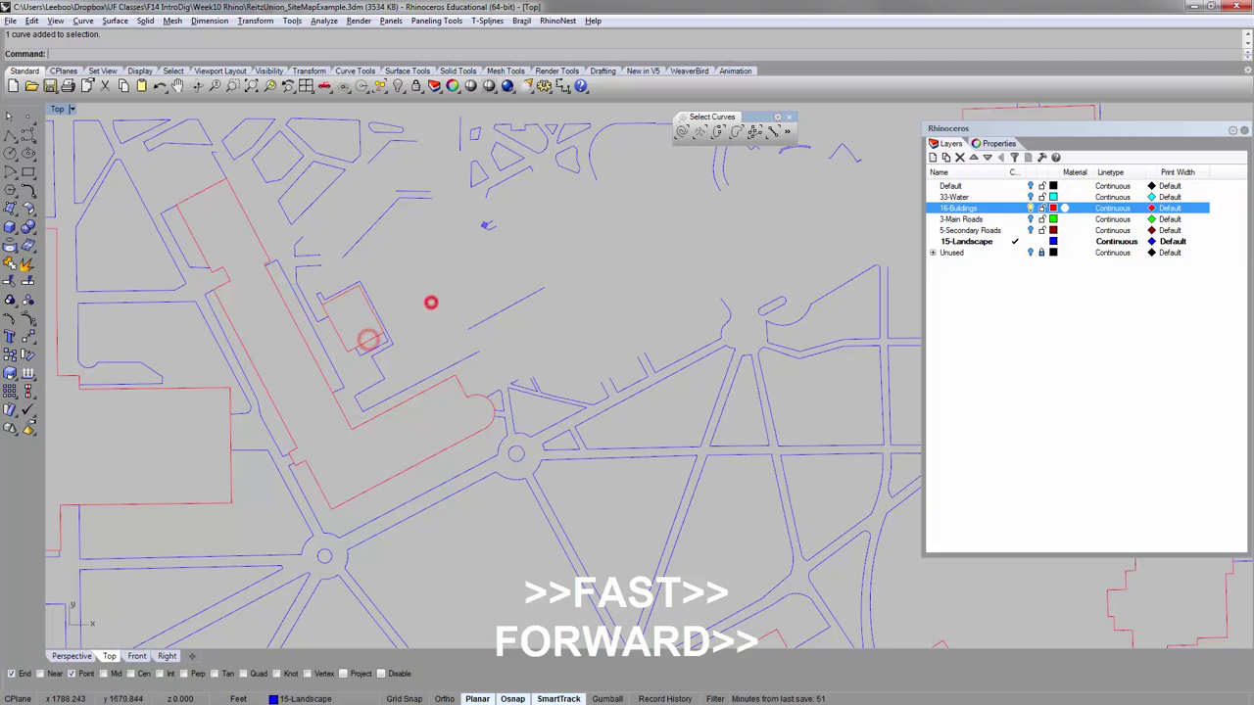
Copy the L-shaped building outline to the 15-Landscape layer and hide the 16-Buildings layer.
{"action": "scroll", "coordinate": [351, 509], "scroll_direction": "up", "scroll_amount": 4}
{"action": "left_click", "coordinate": [521, 398]}
{"action": "left_click", "coordinate": [552, 393]}
{"action": "right_click", "coordinate": [988, 242]}
{"action": "left_click", "coordinate": [1038, 491]}
{"action": "left_click", "coordinate": [1030, 208]}
{"action": "scroll", "coordinate": [569, 376], "scroll_direction": "up", "scroll_amount": 10}
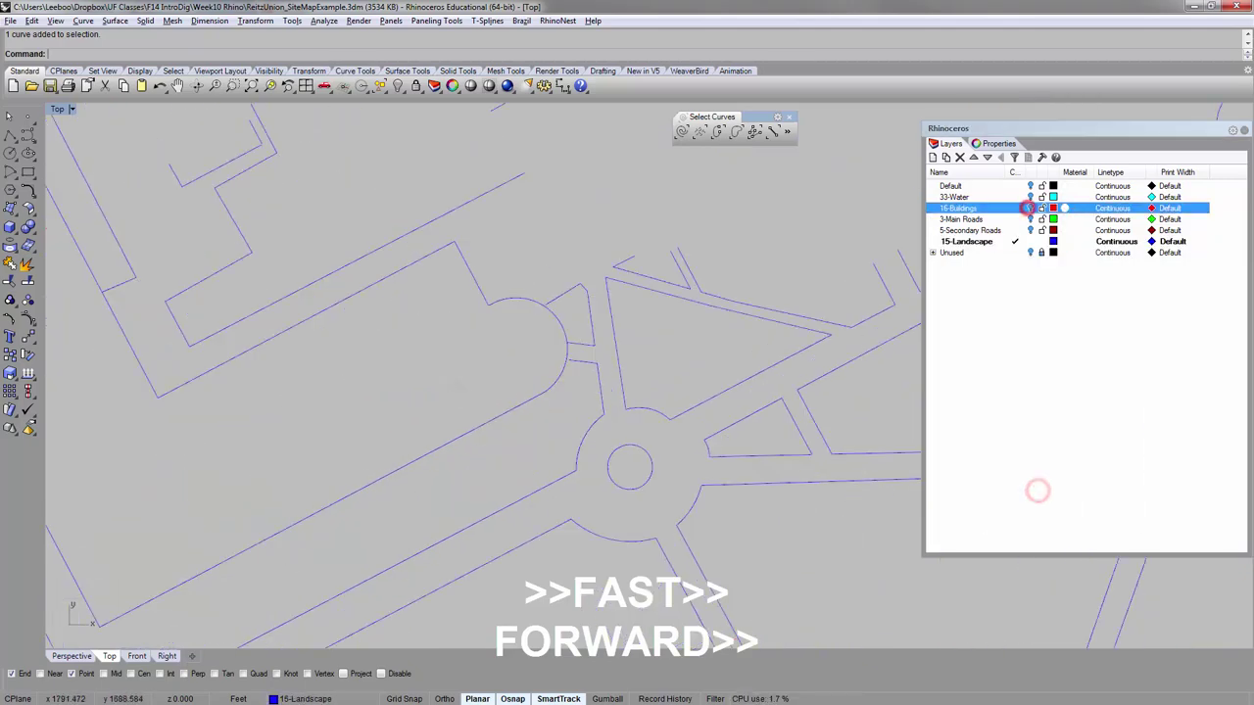
Extend the short path lines to the rounded eastern end of the copied L-shaped outline.
{"action": "left_click", "coordinate": [568, 347]}
{"action": "left_click", "coordinate": [579, 336]}
{"action": "scroll", "coordinate": [578, 343], "scroll_direction": "up", "scroll_amount": 6}
{"action": "left_click", "coordinate": [527, 219]}
{"action": "right_click", "coordinate": [527, 212]}
{"action": "left_click", "coordinate": [527, 206]}
{"action": "right_click", "coordinate": [527, 205]}
{"action": "scroll", "coordinate": [527, 205], "scroll_direction": "down", "scroll_amount": 8}
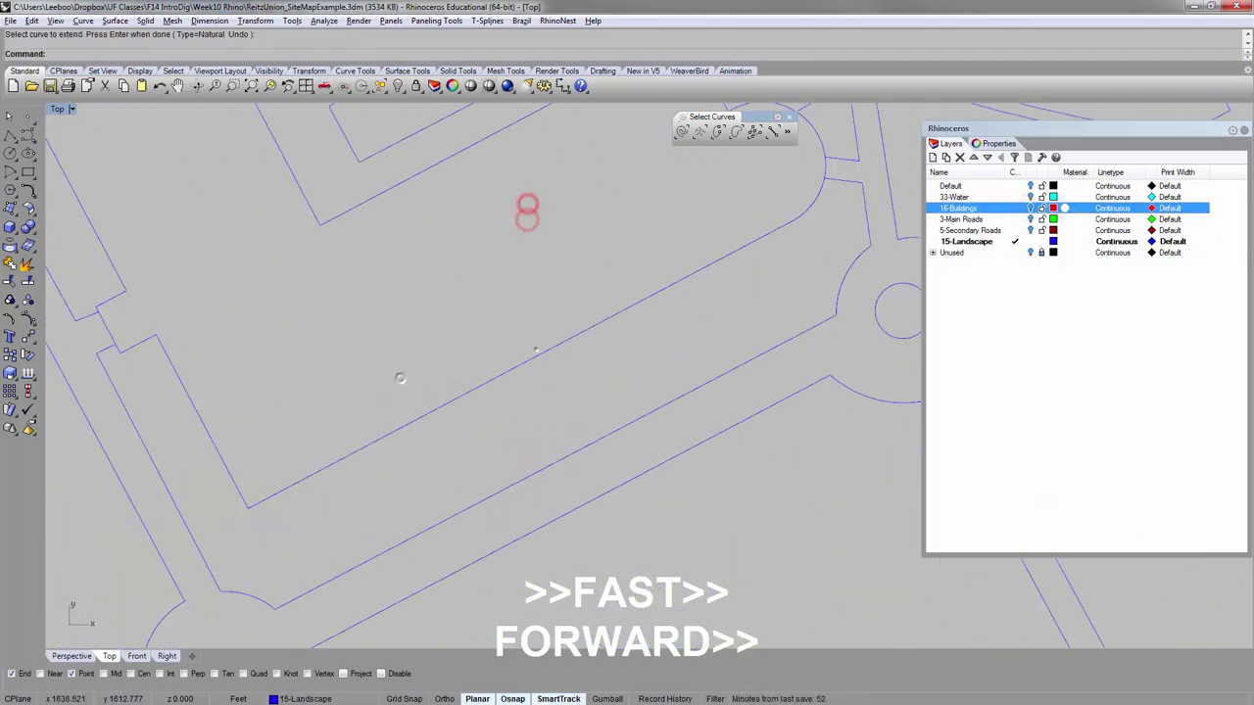
Using the adjoining lawn outlines as cutters, trim the copied L-shaped outline across the western wing's notched path gap.
{"action": "scroll", "coordinate": [264, 519], "scroll_direction": "down", "scroll_amount": 14}
{"action": "left_click", "coordinate": [263, 512]}
{"action": "scroll", "coordinate": [263, 507], "scroll_direction": "up", "scroll_amount": 4}
{"action": "left_click", "coordinate": [238, 535]}
{"action": "left_click", "coordinate": [199, 474], "text": "shift"}
{"action": "left_click", "coordinate": [105, 279], "text": "shift"}
{"action": "left_click", "coordinate": [238, 366], "text": "shift"}
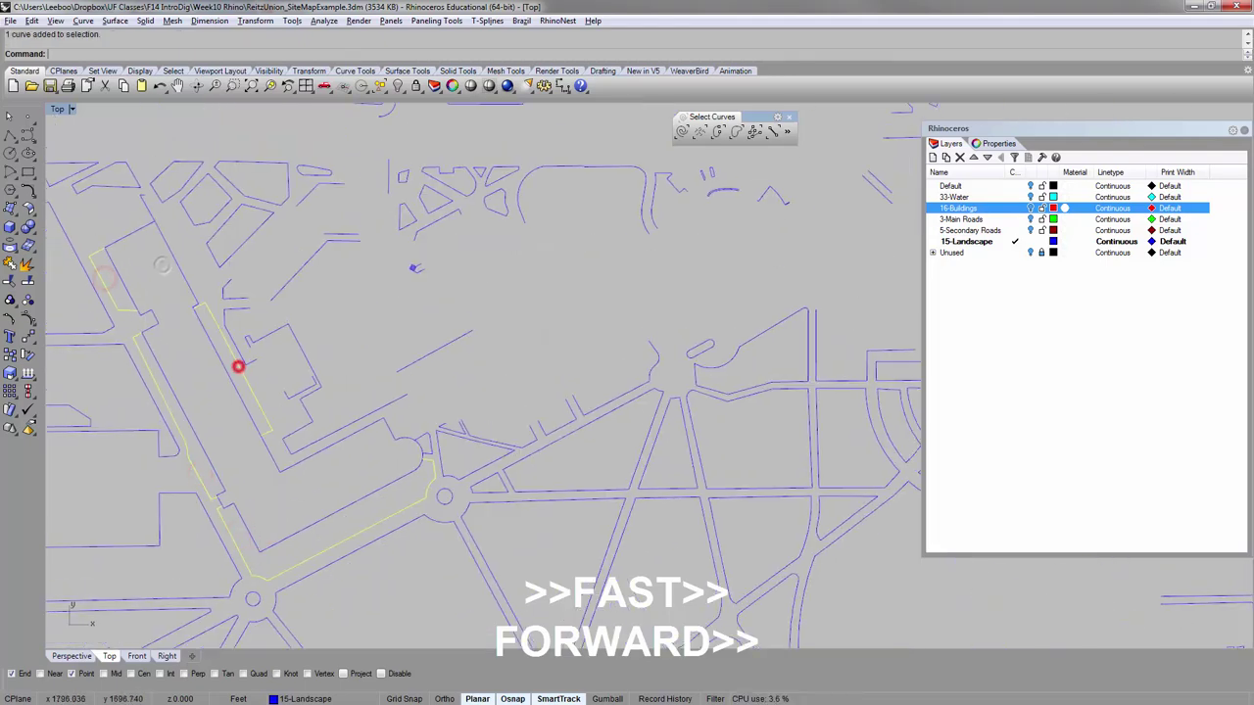
{"action": "left_click", "coordinate": [425, 435], "text": "shift"}
{"action": "scroll", "coordinate": [143, 209], "scroll_direction": "up", "scroll_amount": 12}
{"action": "scroll", "coordinate": [269, 171], "scroll_direction": "down", "scroll_amount": 8}
{"action": "type", "text": "trim"}
{"action": "key", "text": "Return"}
{"action": "scroll", "coordinate": [232, 372], "scroll_direction": "up", "scroll_amount": 4}
{"action": "left_click", "coordinate": [245, 343]}
{"action": "scroll", "coordinate": [245, 343], "scroll_direction": "down", "scroll_amount": 6}
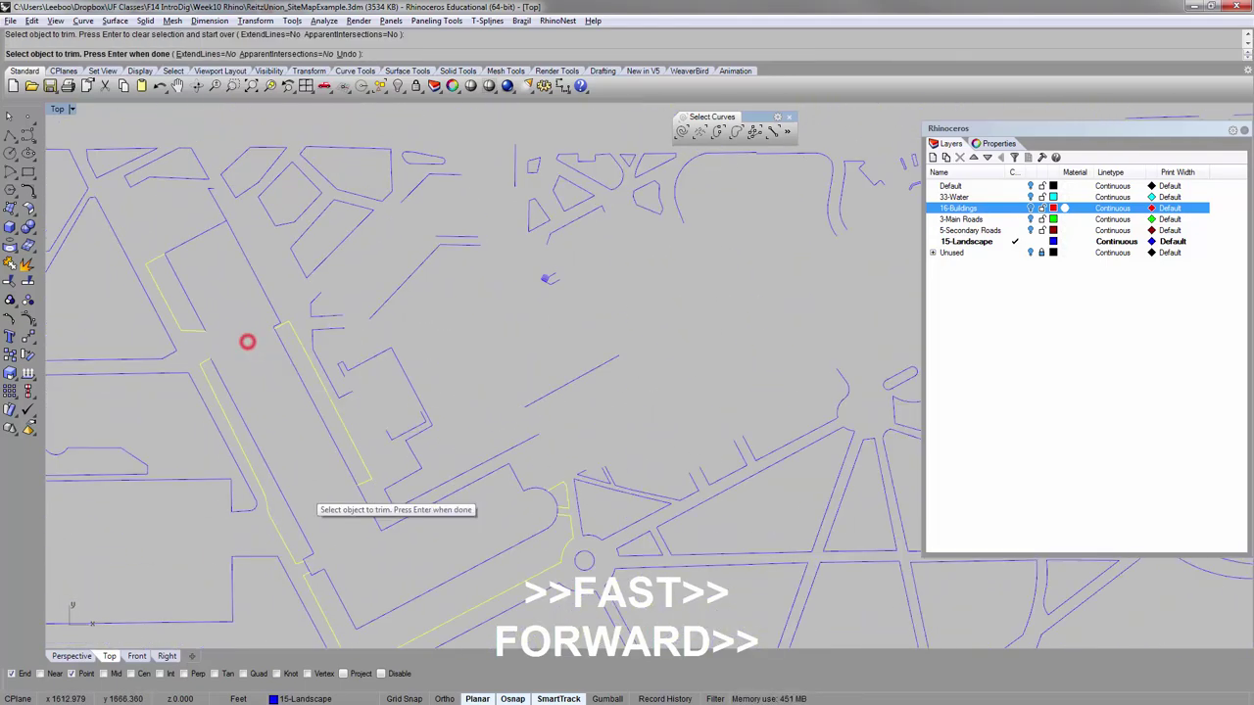
Trim away the copied outline's remaining segments at the southwest gap, the rounded end and the inner side.
{"action": "left_click", "coordinate": [308, 565]}
{"action": "scroll", "coordinate": [563, 517], "scroll_direction": "up", "scroll_amount": 6}
{"action": "left_click", "coordinate": [555, 504]}
{"action": "scroll", "coordinate": [554, 504], "scroll_direction": "down", "scroll_amount": 6}
{"action": "left_click", "coordinate": [476, 462]}
{"action": "left_click", "coordinate": [283, 324]}
{"action": "right_click", "coordinate": [295, 353]}
Join the five lawn outlines with their copied building edges into closed curves and show the 16-Buildings layer again.
{"action": "scroll", "coordinate": [295, 353], "scroll_direction": "down", "scroll_amount": 5}
{"action": "left_click", "coordinate": [292, 348], "text": "shift"}
{"action": "left_click", "coordinate": [246, 361], "text": "shift"}
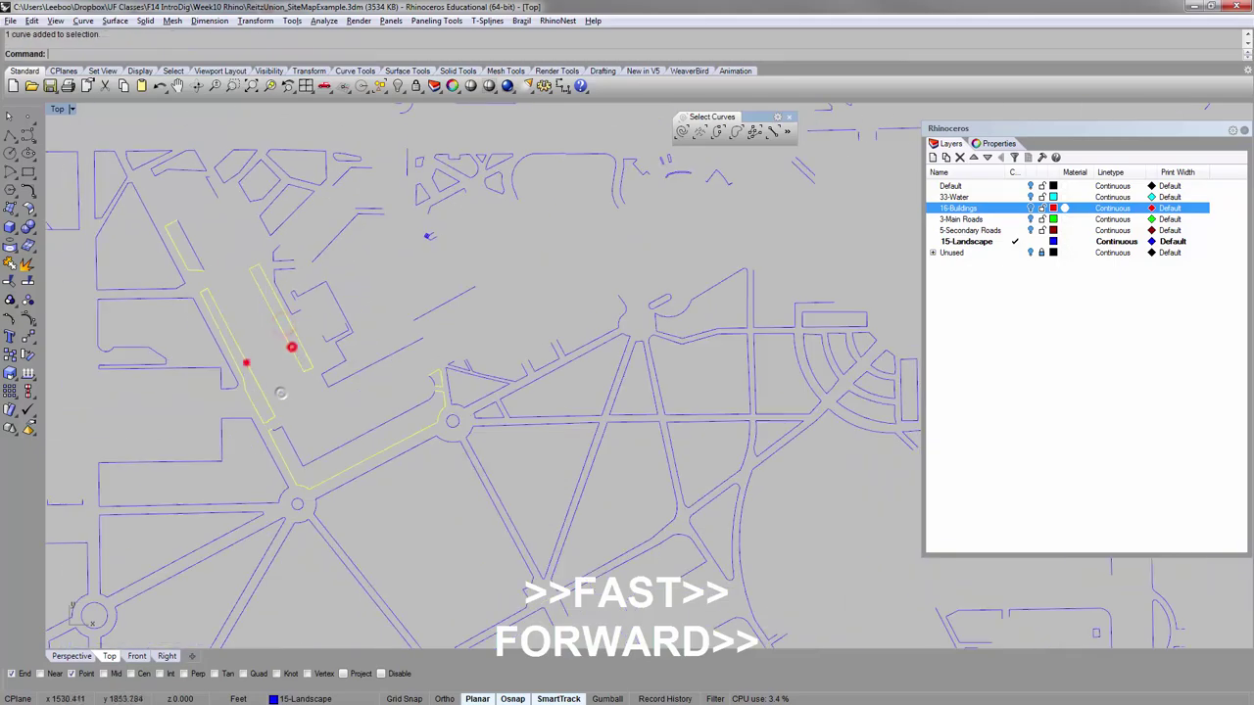
{"action": "left_click", "coordinate": [202, 258], "text": "shift"}
{"action": "left_click", "coordinate": [291, 445], "text": "shift"}
{"action": "left_click", "coordinate": [442, 369], "text": "shift"}
{"action": "key", "text": "ctrl+j"}
{"action": "scroll", "coordinate": [306, 379], "scroll_direction": "down", "scroll_amount": 4}
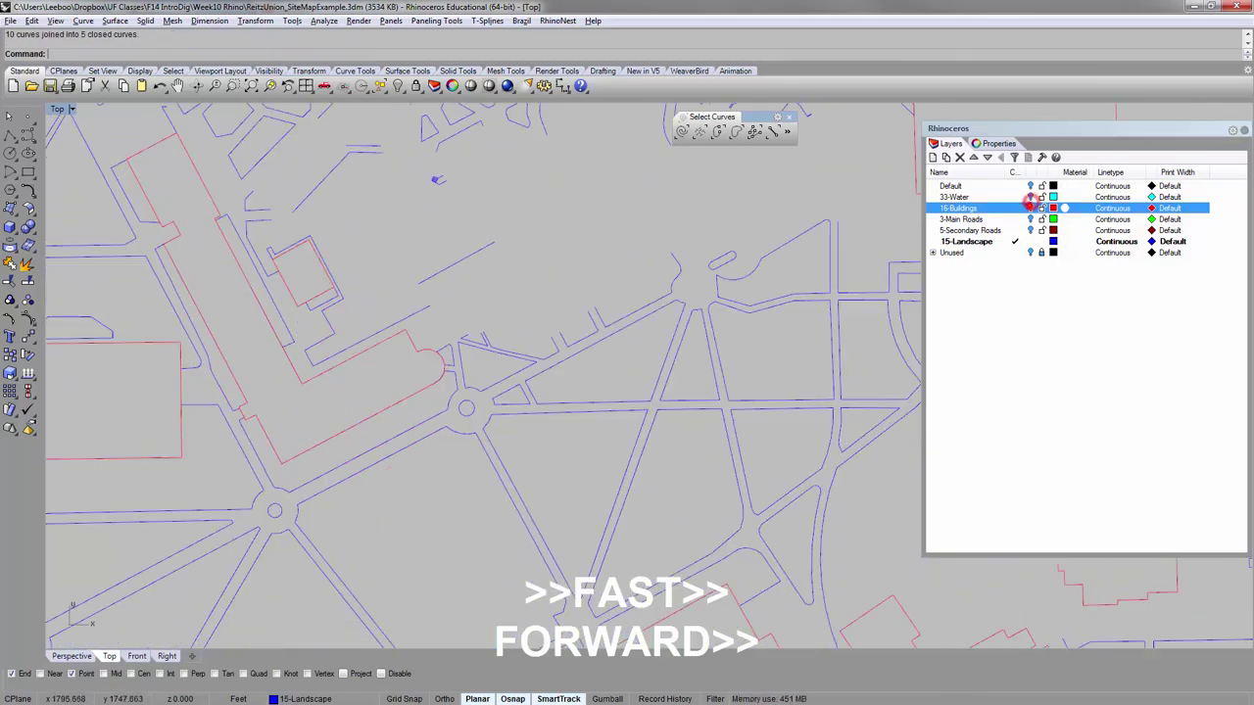
Select all closed curves in the drawing to identify the landscape outlines that are still open.
{"action": "left_click", "coordinate": [733, 132]}
{"action": "scroll", "coordinate": [522, 239], "scroll_direction": "up", "scroll_amount": 2}
{"action": "right_click_drag", "start_coordinate": [522, 239], "coordinate": [609, 241]}
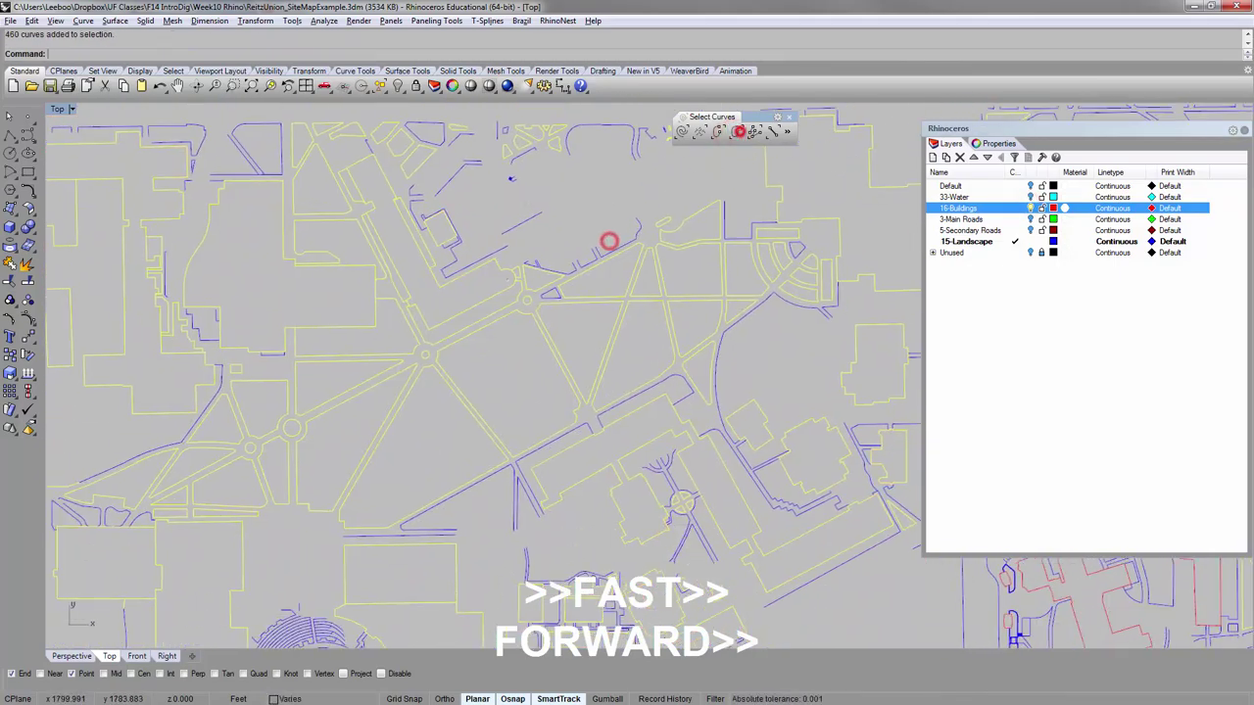
{"action": "scroll", "coordinate": [610, 241], "scroll_direction": "down", "scroll_amount": 6}
{"action": "scroll", "coordinate": [547, 411], "scroll_direction": "up", "scroll_amount": 10}
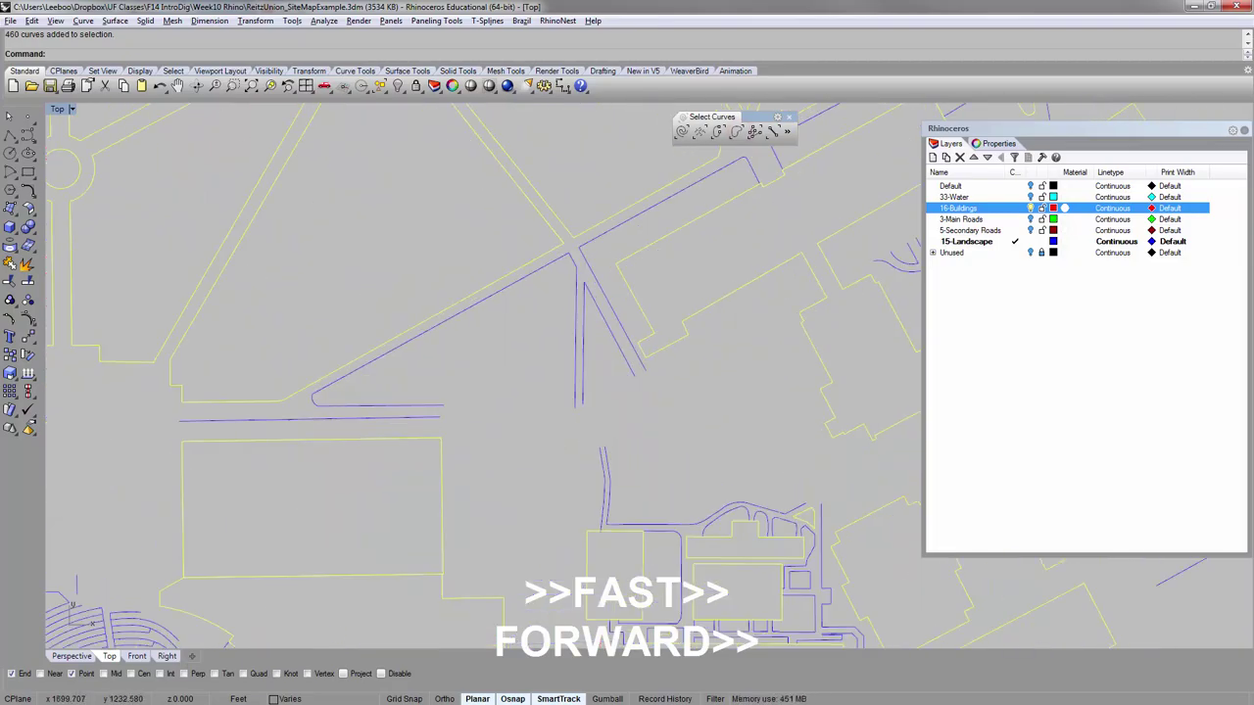
Switch to Google Maps in the browser and compare the satellite view of the Reitz Union paths with the open outlines.
{"action": "key", "text": "alt+Tab"}
{"action": "left_click_drag", "start_coordinate": [607, 440], "coordinate": [496, 273]}
{"action": "key", "text": "alt+Tab"}
{"action": "scroll", "coordinate": [610, 367], "scroll_direction": "down", "scroll_amount": 2}
{"action": "right_click_drag", "start_coordinate": [611, 366], "coordinate": [510, 417]}
{"action": "key", "text": "alt+Tab"}
{"action": "left_click_drag", "start_coordinate": [277, 210], "coordinate": [452, 343]}
{"action": "scroll", "coordinate": [581, 429], "scroll_direction": "up", "scroll_amount": 3}
{"action": "key", "text": "alt+Tab"}
{"action": "key", "text": "alt+Tab"}
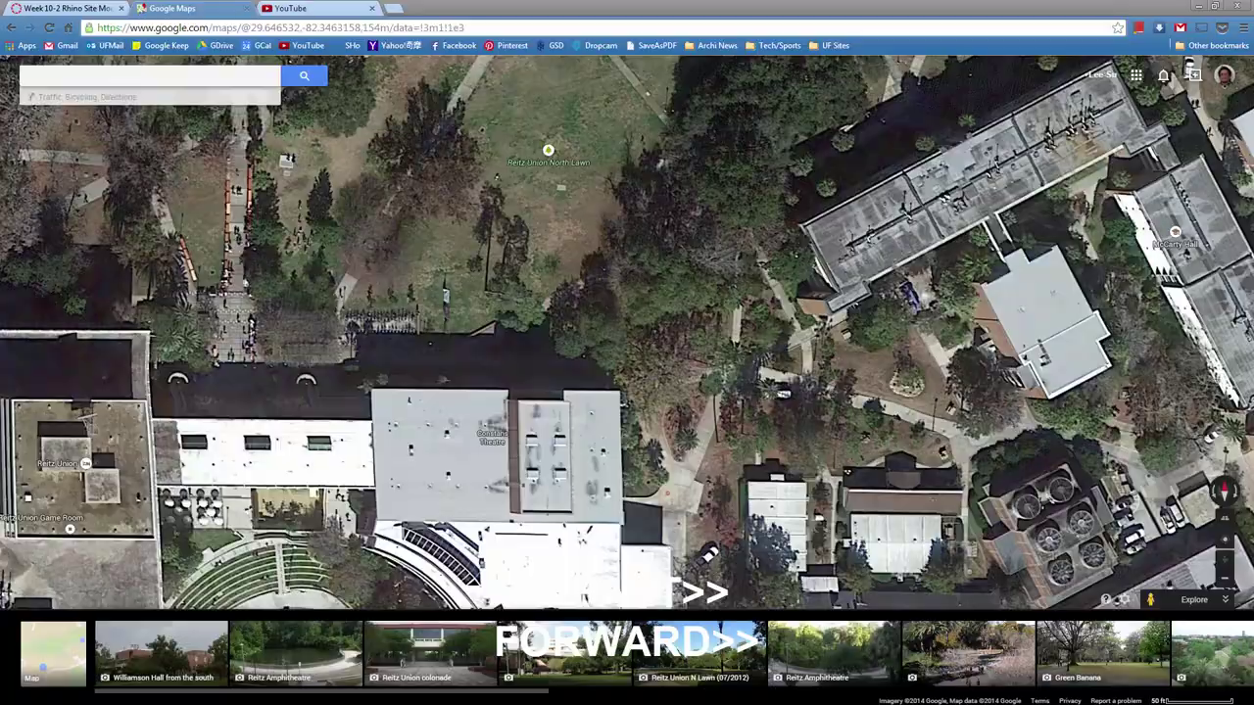
{"action": "key", "text": "alt+Tab"}
Extend the open ends of the large triangular lawn outline toward each other at its southeast corner.
{"action": "key", "text": "Escape"}
{"action": "right_click_drag", "start_coordinate": [554, 437], "coordinate": [562, 445]}
{"action": "type", "text": "extend"}
{"action": "key", "text": "Return"}
{"action": "right_click", "coordinate": [572, 388]}
{"action": "left_click", "coordinate": [465, 402]}
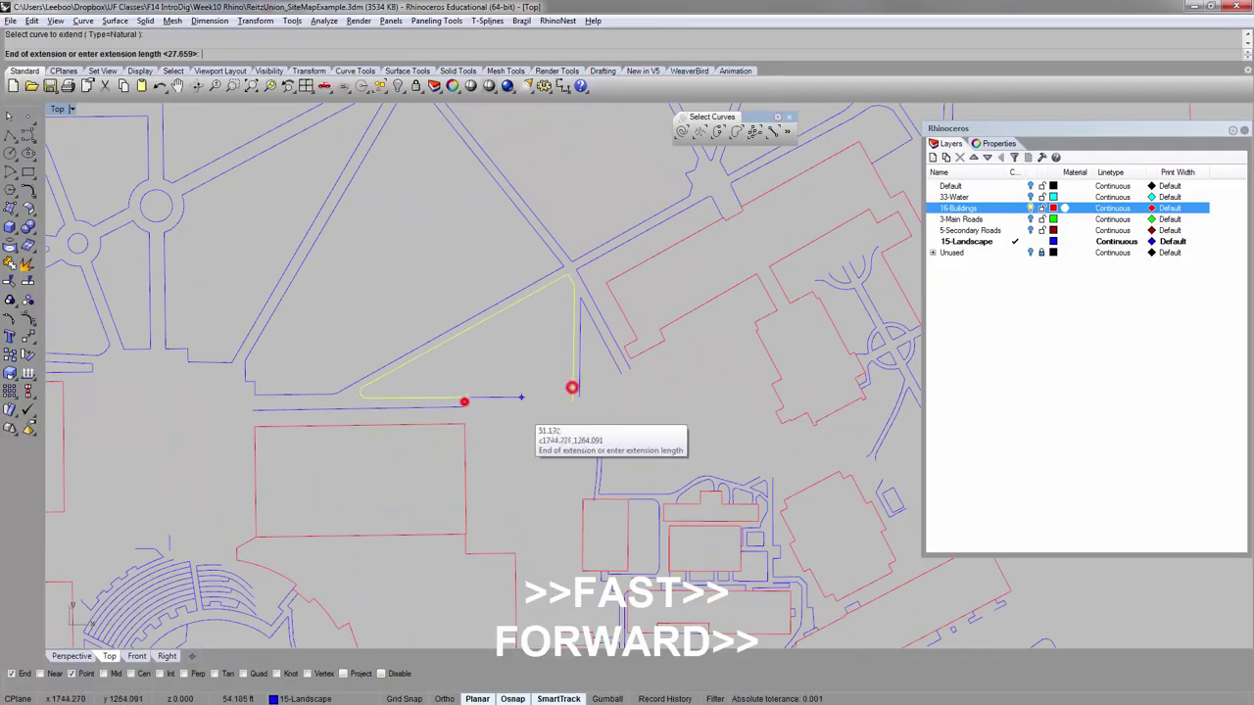
{"action": "scroll", "coordinate": [574, 399], "scroll_direction": "up", "scroll_amount": 12}
{"action": "left_click", "coordinate": [568, 386]}
{"action": "right_click", "coordinate": [568, 386]}
{"action": "left_click", "coordinate": [552, 386]}
Try to trim the overhanging ends at the triangular lawn's southeast corner.
{"action": "type", "text": "trim"}
{"action": "key", "text": "Return"}
{"action": "left_click", "coordinate": [568, 394]}
{"action": "right_click", "coordinate": [568, 395]}
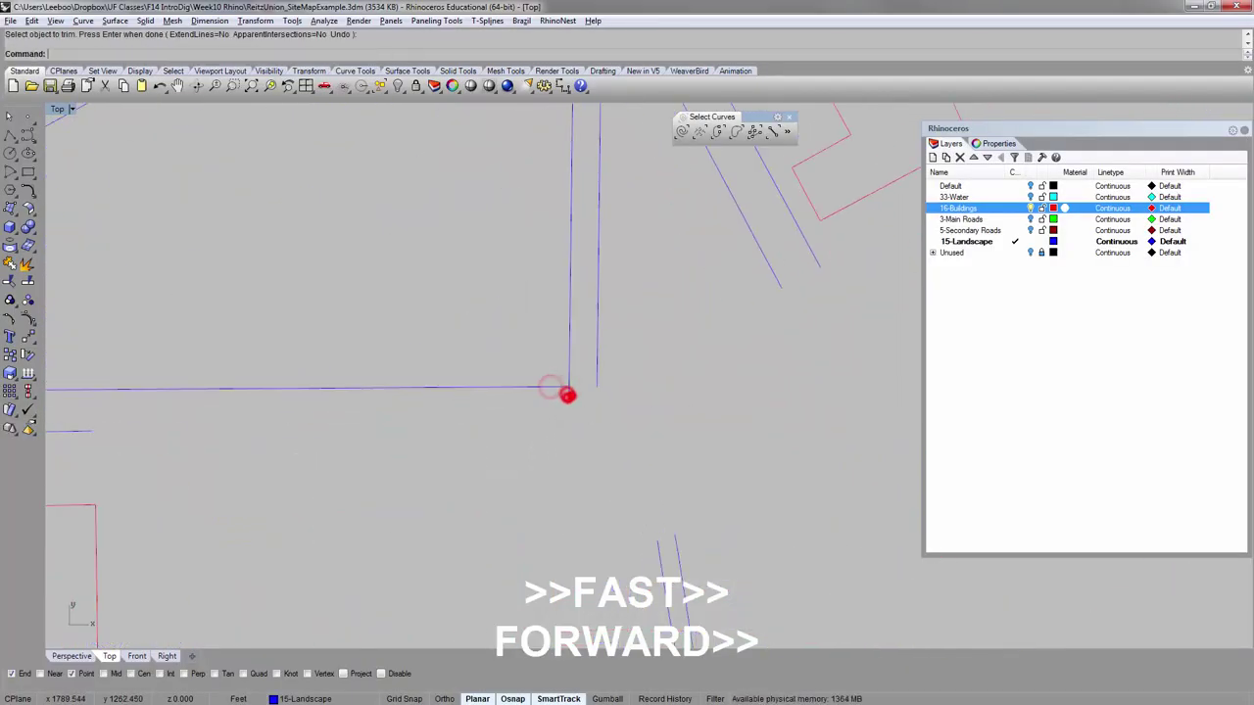
{"action": "left_click_drag", "start_coordinate": [571, 395], "coordinate": [554, 386]}
{"action": "left_click", "coordinate": [566, 425]}
{"action": "left_click", "coordinate": [549, 383]}
{"action": "right_click", "coordinate": [552, 386]}
{"action": "left_click", "coordinate": [565, 401]}
{"action": "right_click", "coordinate": [565, 400]}
Connect the bottom and east edges of the large triangular lawn into a clean corner.
{"action": "scroll", "coordinate": [567, 392], "scroll_direction": "up", "scroll_amount": 20}
{"action": "type", "text": "Co"}
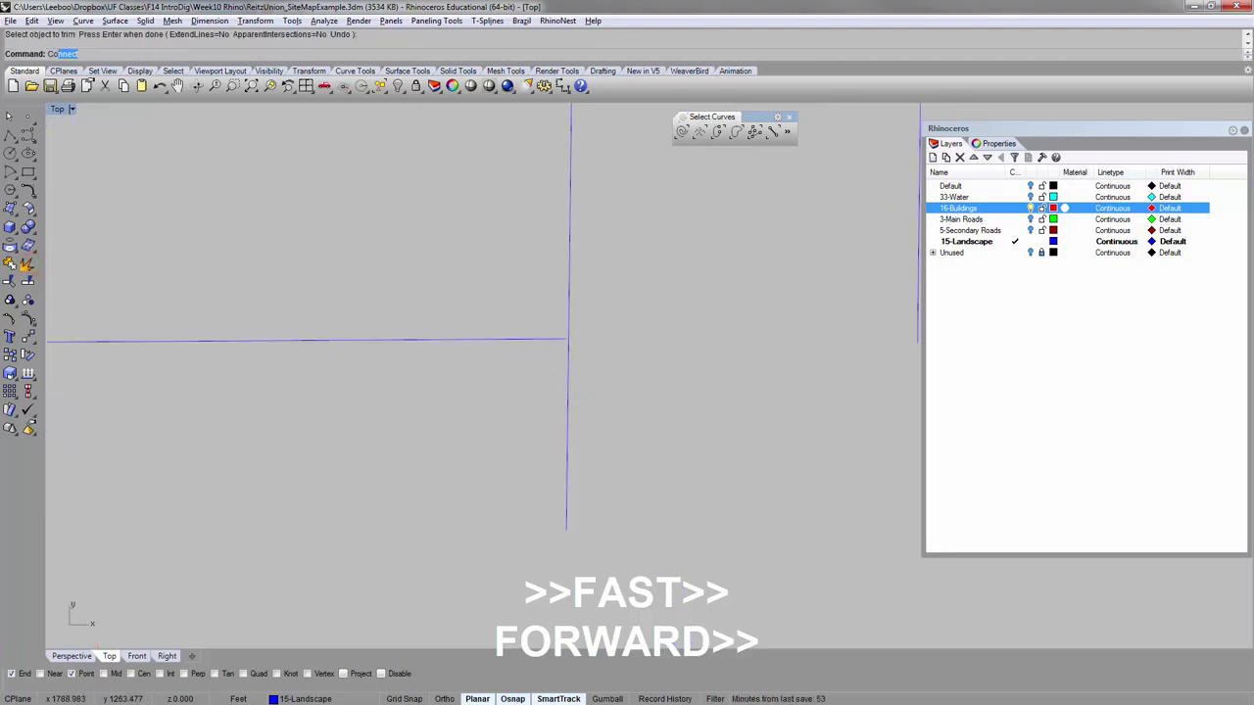
{"action": "key", "text": "Return"}
{"action": "left_click", "coordinate": [557, 342]}
{"action": "left_click", "coordinate": [569, 347]}
{"action": "key", "text": "ctrl+z"}
{"action": "key", "text": "Return"}
{"action": "left_click", "coordinate": [568, 361]}
{"action": "left_click", "coordinate": [585, 346]}
{"action": "scroll", "coordinate": [591, 409], "scroll_direction": "down", "scroll_amount": 20}
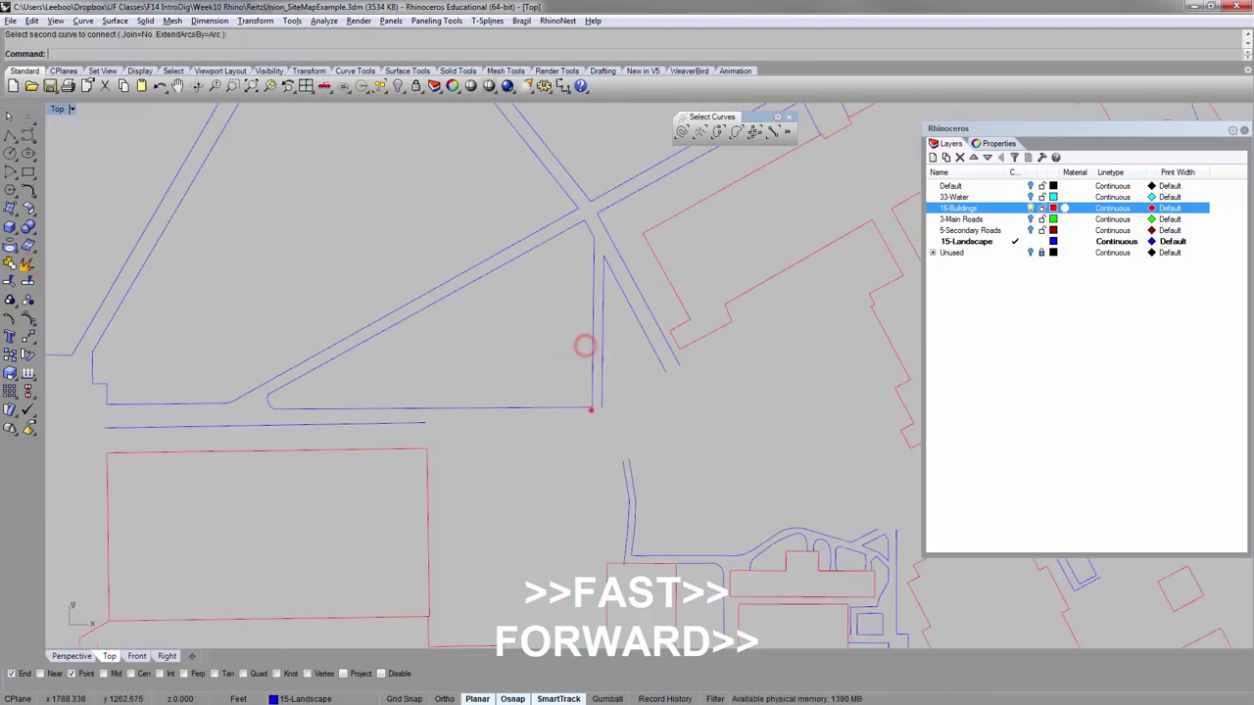
Join the large triangular lawn's edges into a closed curve and select it to check each corner.
{"action": "left_click", "coordinate": [568, 408]}
{"action": "type", "text": "join"}
{"action": "key", "text": "Return"}
{"action": "left_click", "coordinate": [268, 404]}
{"action": "left_click", "coordinate": [274, 393]}
{"action": "left_click", "coordinate": [585, 226]}
{"action": "left_click", "coordinate": [594, 239]}
{"action": "left_click", "coordinate": [568, 409]}
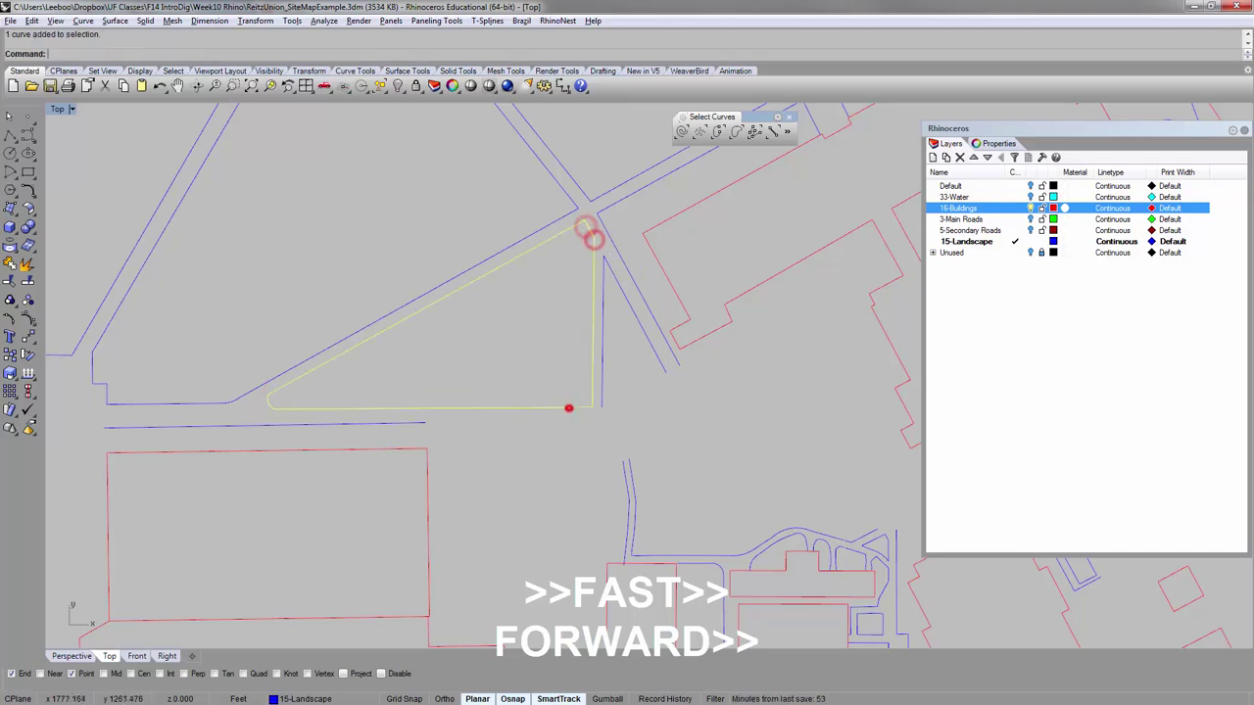
Close the narrow triangular lawn to the east with a line between its open ends and join them.
{"action": "left_click", "coordinate": [582, 418]}
{"action": "left_click", "coordinate": [602, 406]}
{"action": "left_click", "coordinate": [667, 371]}
{"action": "left_click", "coordinate": [602, 406]}
{"action": "type", "text": "join"}
{"action": "key", "text": "Return"}
{"action": "left_click", "coordinate": [612, 395]}
{"action": "left_click", "coordinate": [607, 389]}
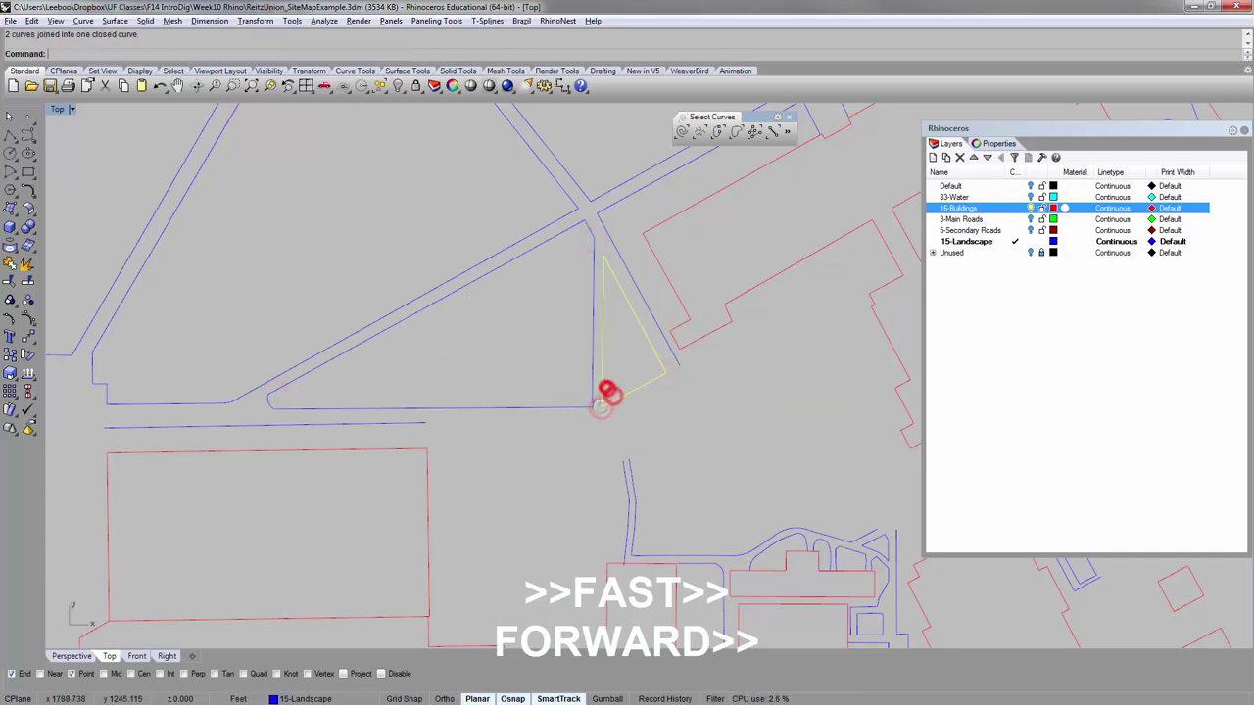
Draw a polyline along the building's north edge to both ends of the strip line above it and join them closed.
{"action": "left_click", "coordinate": [593, 440]}
{"action": "scroll", "coordinate": [448, 418], "scroll_direction": "down", "scroll_amount": 4}
{"action": "left_click", "coordinate": [386, 421]}
{"action": "scroll", "coordinate": [294, 439], "scroll_direction": "up", "scroll_amount": 6}
{"action": "left_click", "coordinate": [196, 401]}
{"action": "left_click", "coordinate": [198, 427]}
{"action": "left_click", "coordinate": [597, 427]}
{"action": "left_click", "coordinate": [590, 392]}
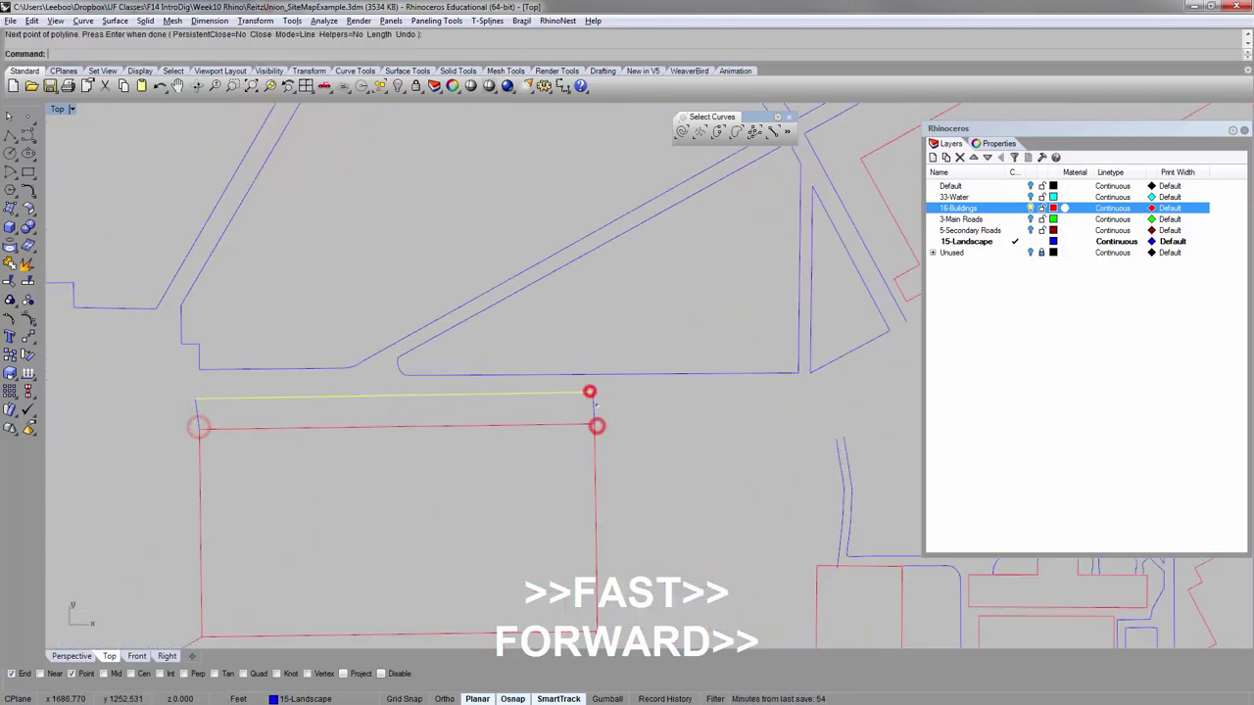
{"action": "key", "text": "Return"}
{"action": "type", "text": "join"}
{"action": "key", "text": "Return"}
{"action": "left_click", "coordinate": [591, 398]}
Switch to a maximized Perspective view, zoom to the selected linework and orbit to the Reitz Union area.
{"action": "scroll", "coordinate": [608, 409], "scroll_direction": "down", "scroll_amount": 12}
{"action": "right_click_drag", "start_coordinate": [639, 397], "coordinate": [705, 406]}
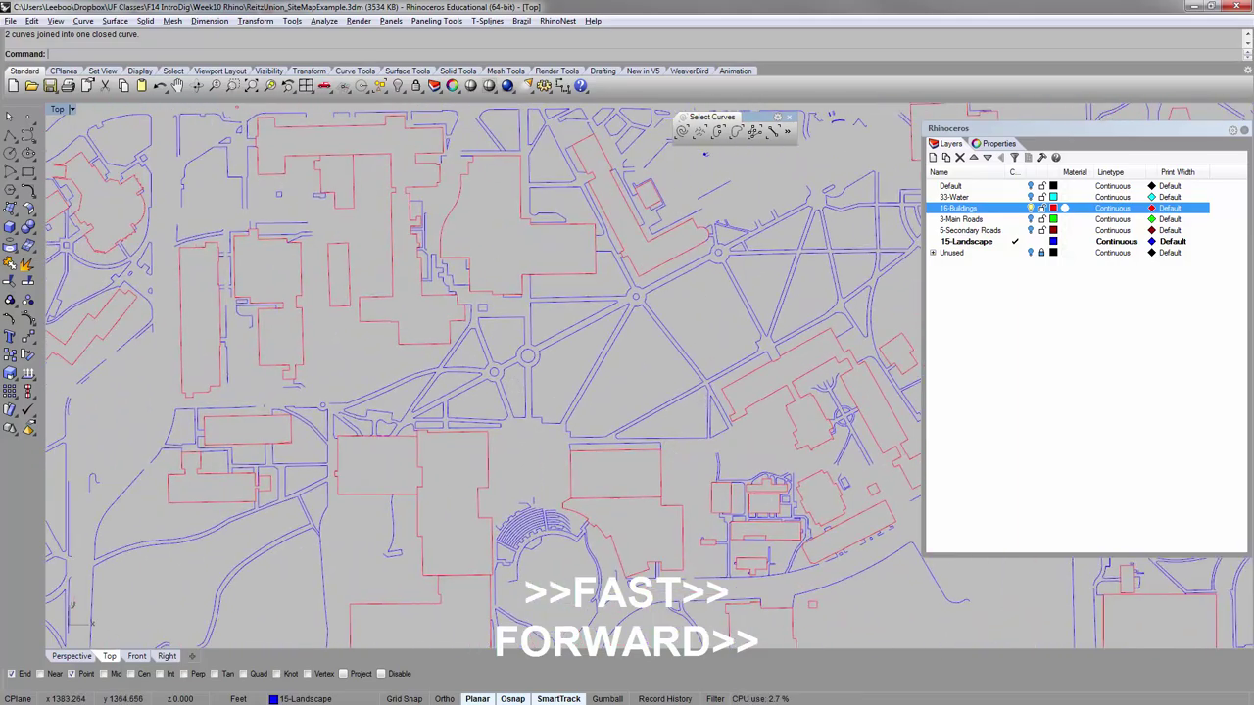
{"action": "scroll", "coordinate": [387, 230], "scroll_direction": "down", "scroll_amount": 2}
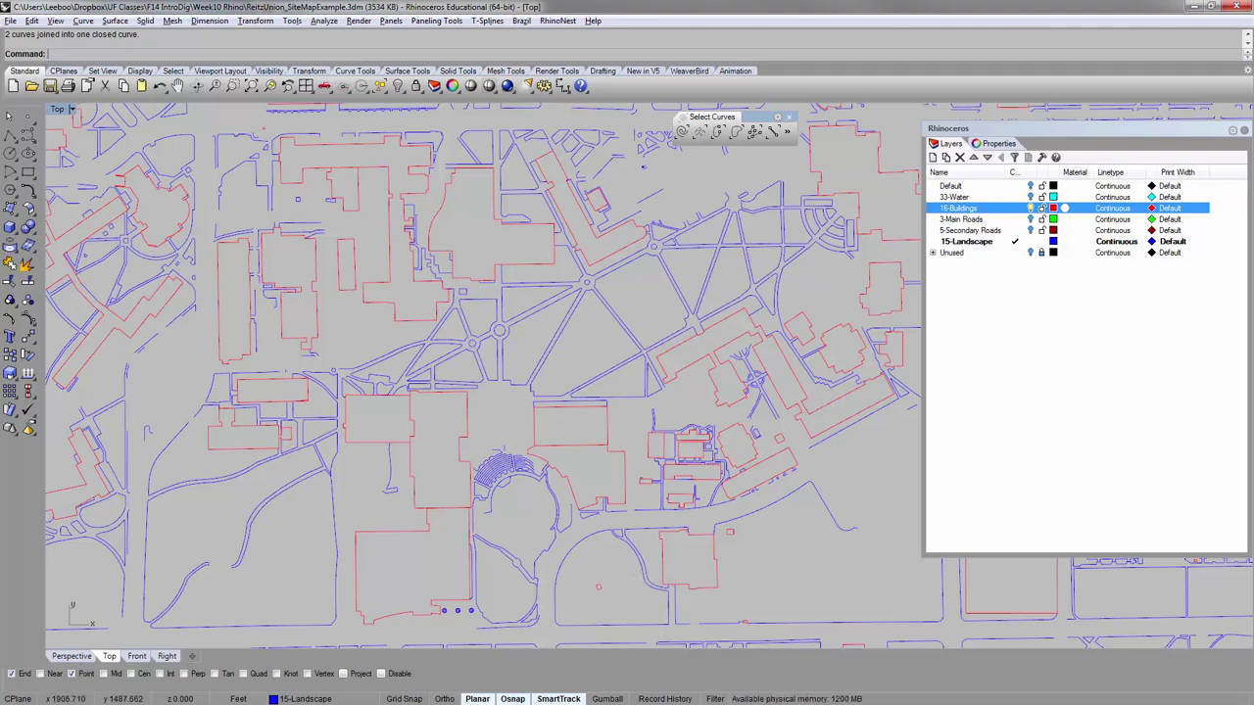
{"action": "double_click", "coordinate": [59, 109]}
{"action": "double_click", "coordinate": [58, 108]}
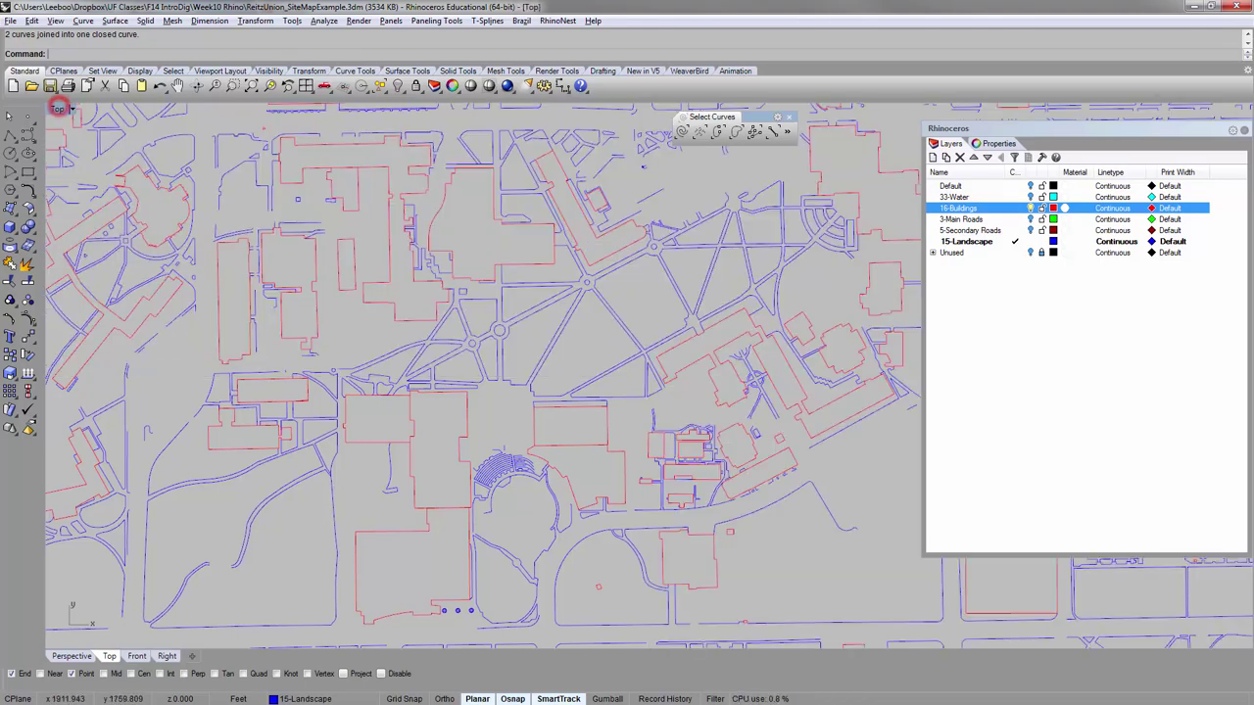
{"action": "double_click", "coordinate": [59, 108]}
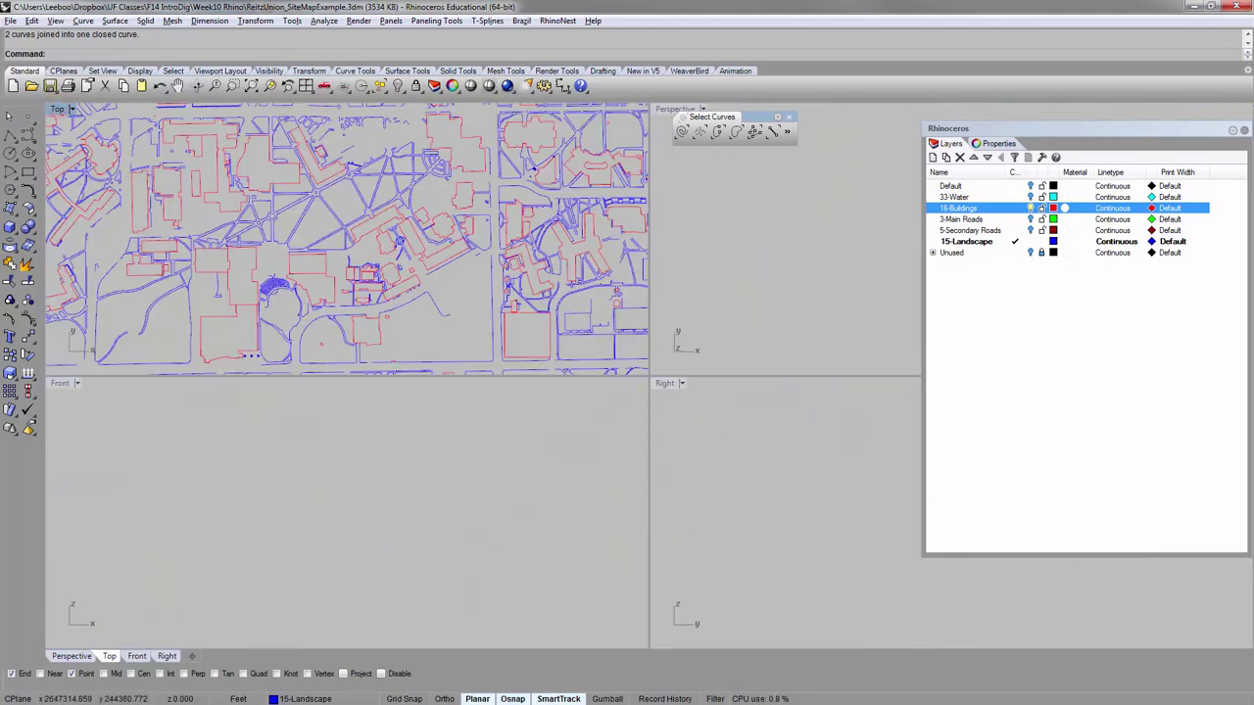
{"action": "double_click", "coordinate": [668, 109]}
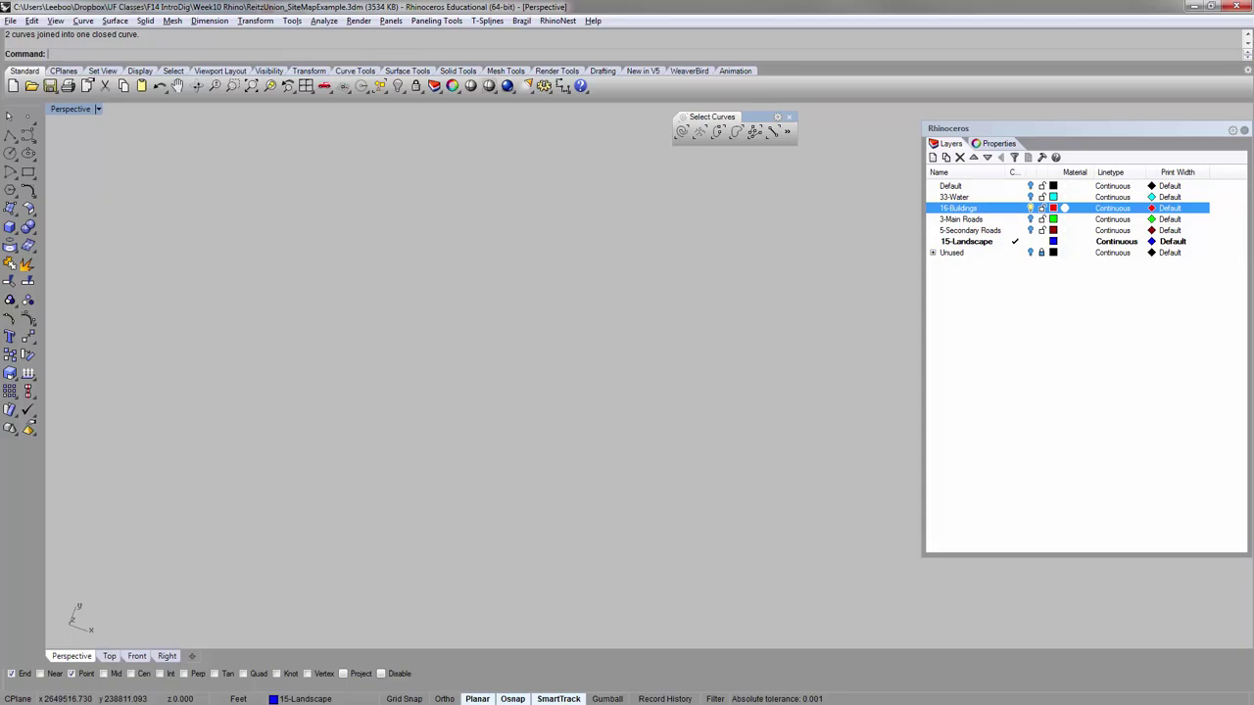
{"action": "key", "text": "ctrl+a"}
{"action": "type", "text": "zs"}
{"action": "key", "text": "Return"}
{"action": "left_click", "coordinate": [238, 281]}
{"action": "right_click_drag", "start_coordinate": [721, 445], "coordinate": [654, 366]}
{"action": "scroll", "coordinate": [480, 323], "scroll_direction": "up", "scroll_amount": 8}
{"action": "mouse_move", "coordinate": [480, 324]}
{"action": "right_mouse_down"}
{"action": "mouse_move", "coordinate": [495, 279]}
{"action": "mouse_move", "coordinate": [471, 348]}
{"action": "mouse_move", "coordinate": [482, 325]}
{"action": "right_mouse_up"}
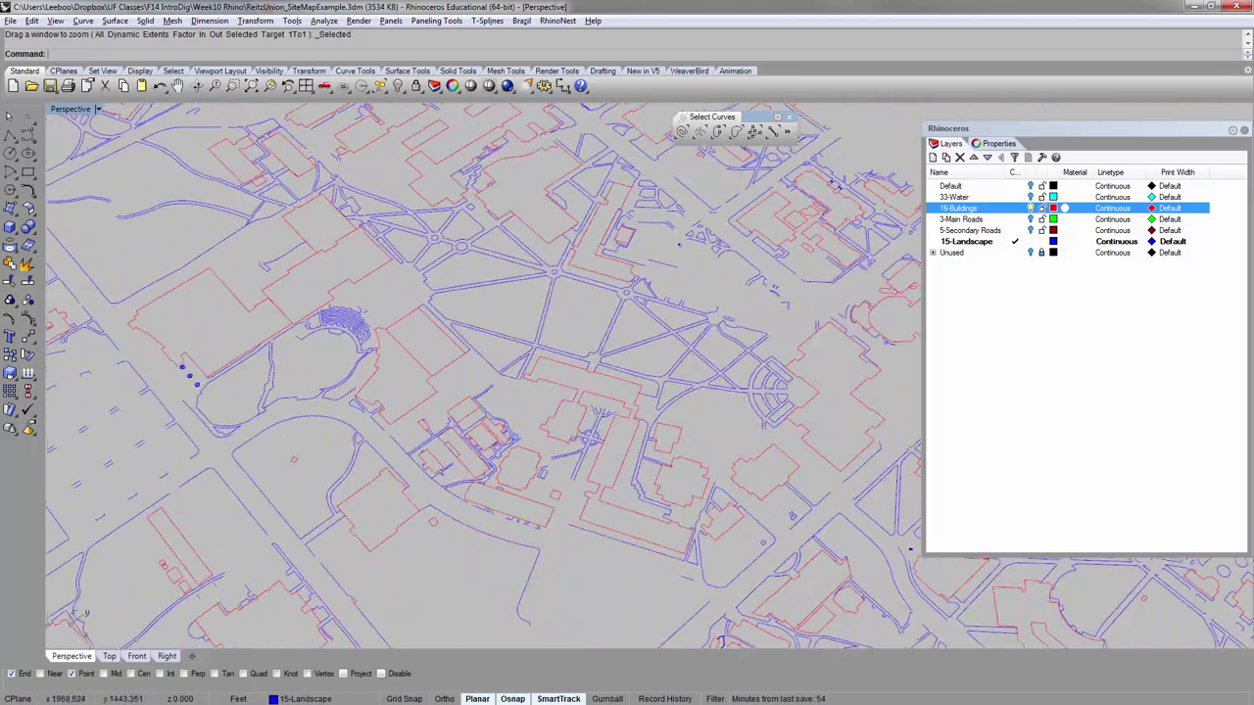
Create a new layer named Grass and set its color to dark green.
{"action": "right_click_drag", "start_coordinate": [611, 453], "coordinate": [597, 374], "text": "shift"}
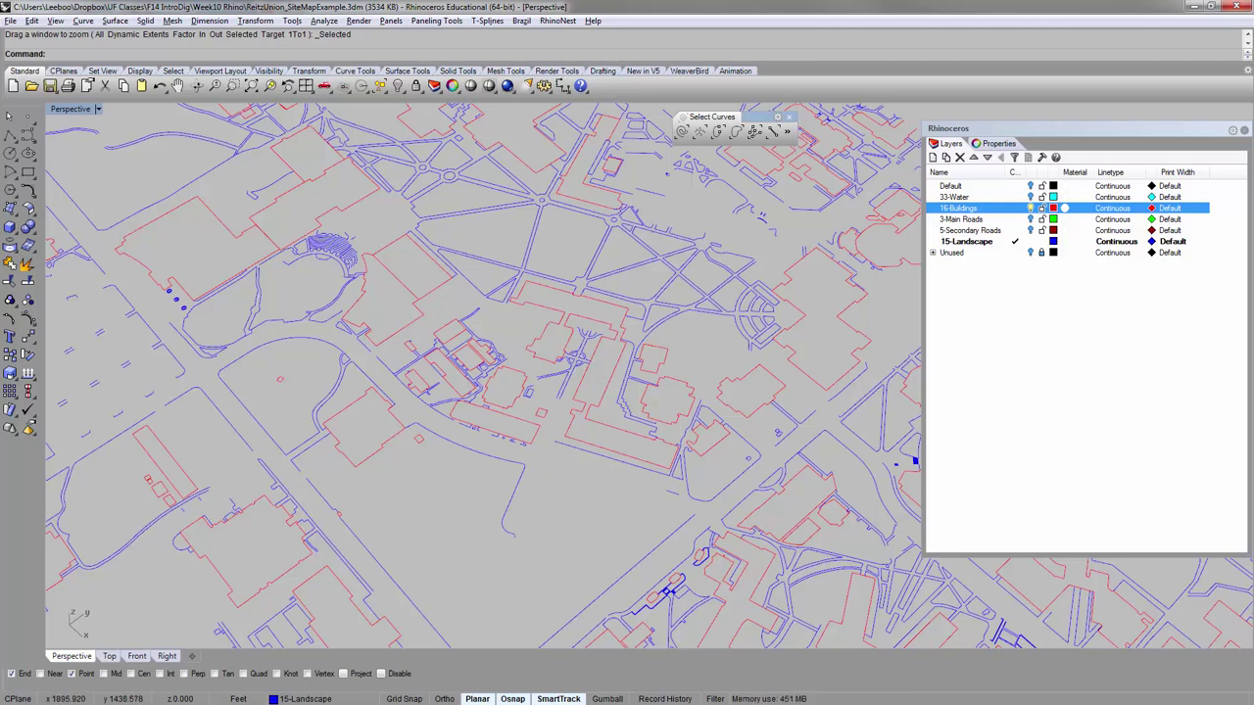
{"action": "right_click_drag", "start_coordinate": [620, 183], "coordinate": [634, 263], "text": "shift"}
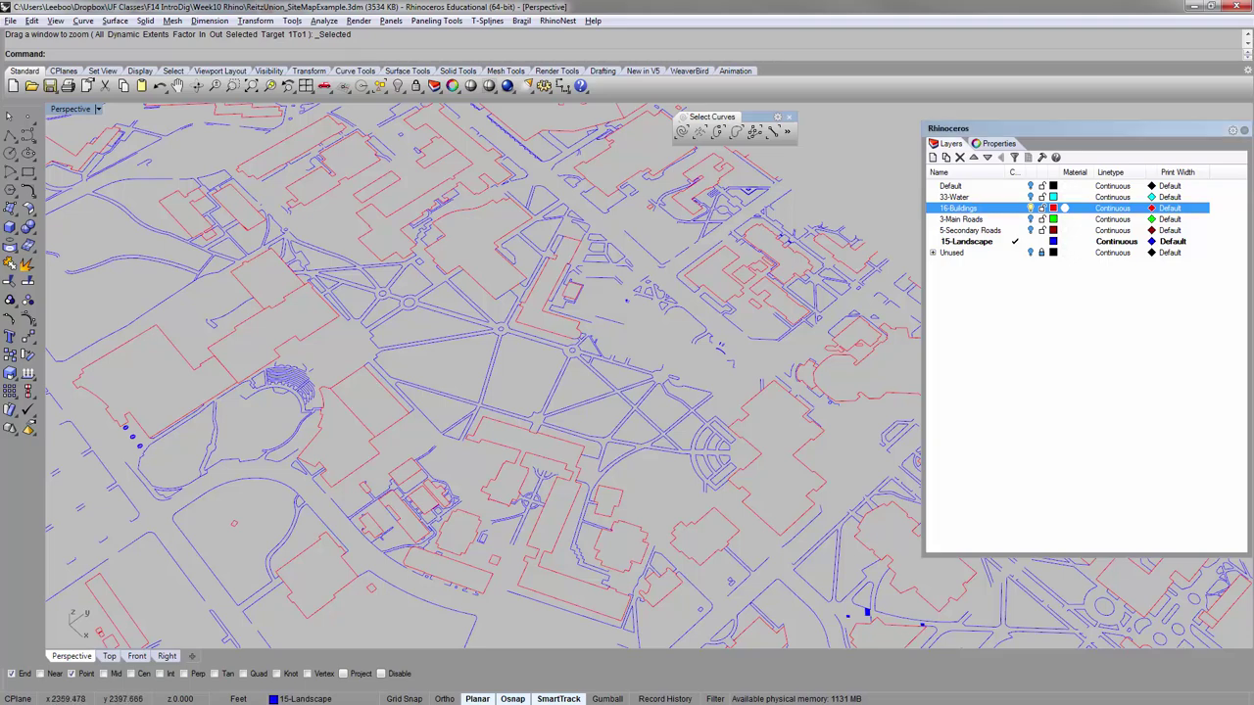
{"action": "left_click", "coordinate": [1036, 323]}
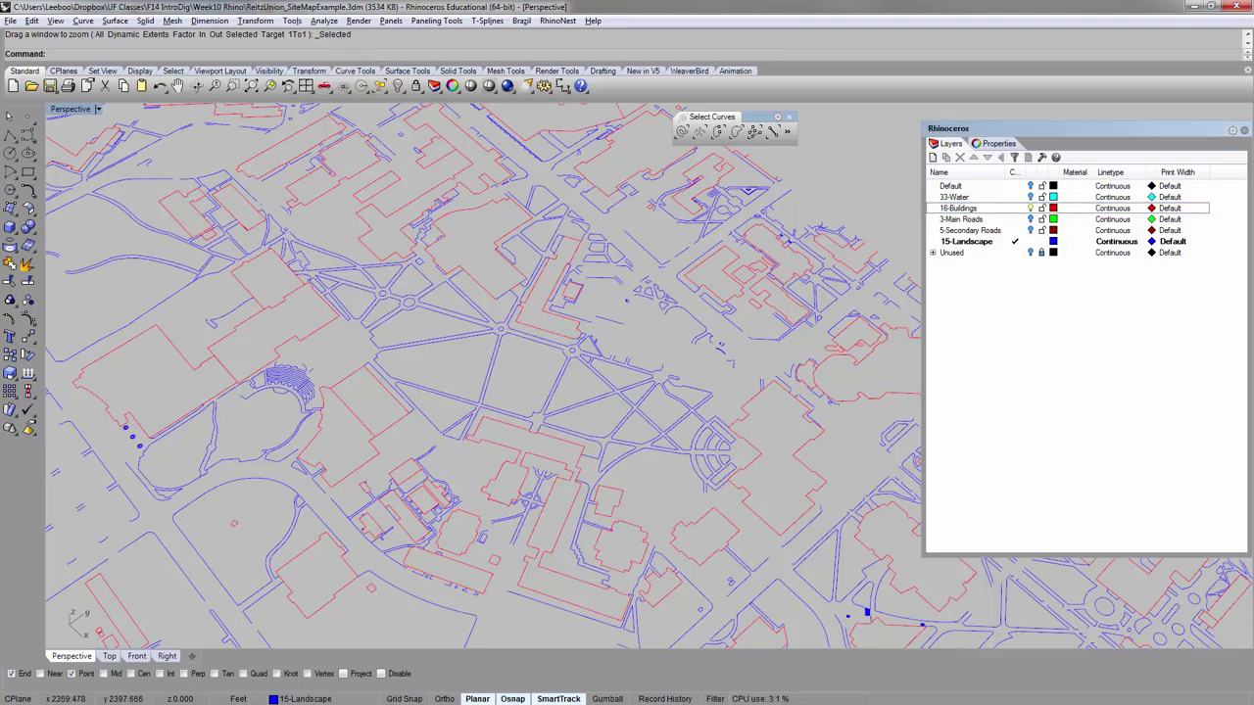
{"action": "left_click", "coordinate": [933, 158]}
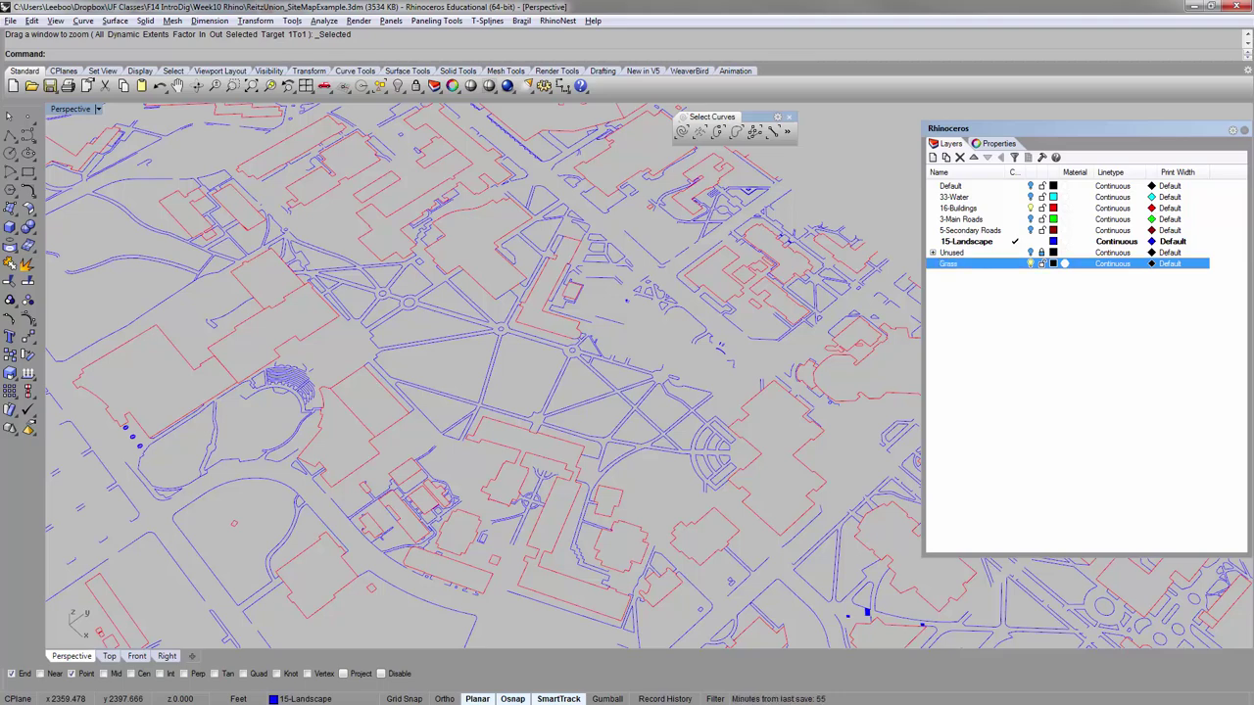
{"action": "left_click", "coordinate": [1054, 263]}
{"action": "double_click", "coordinate": [661, 349]}
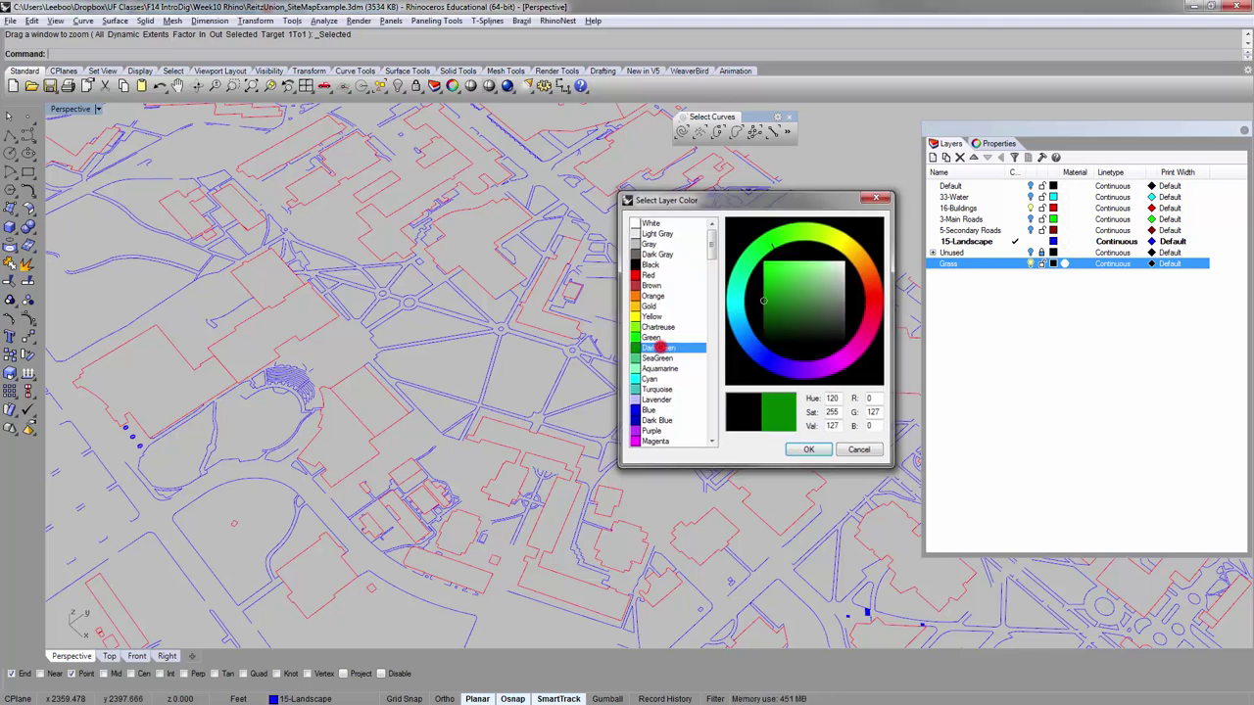
{"action": "left_click", "coordinate": [856, 187]}
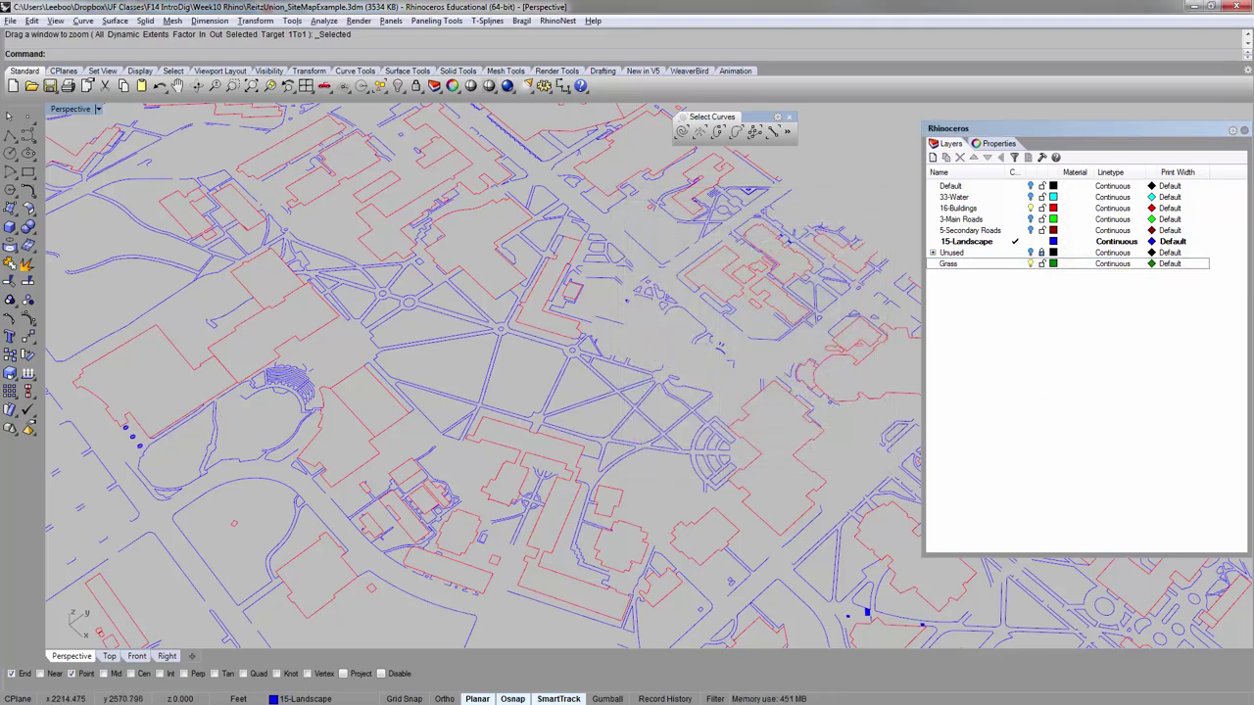
Make the Grass layer current and move it up one place in the layer order, above Unused.
{"action": "left_click", "coordinate": [1015, 264]}
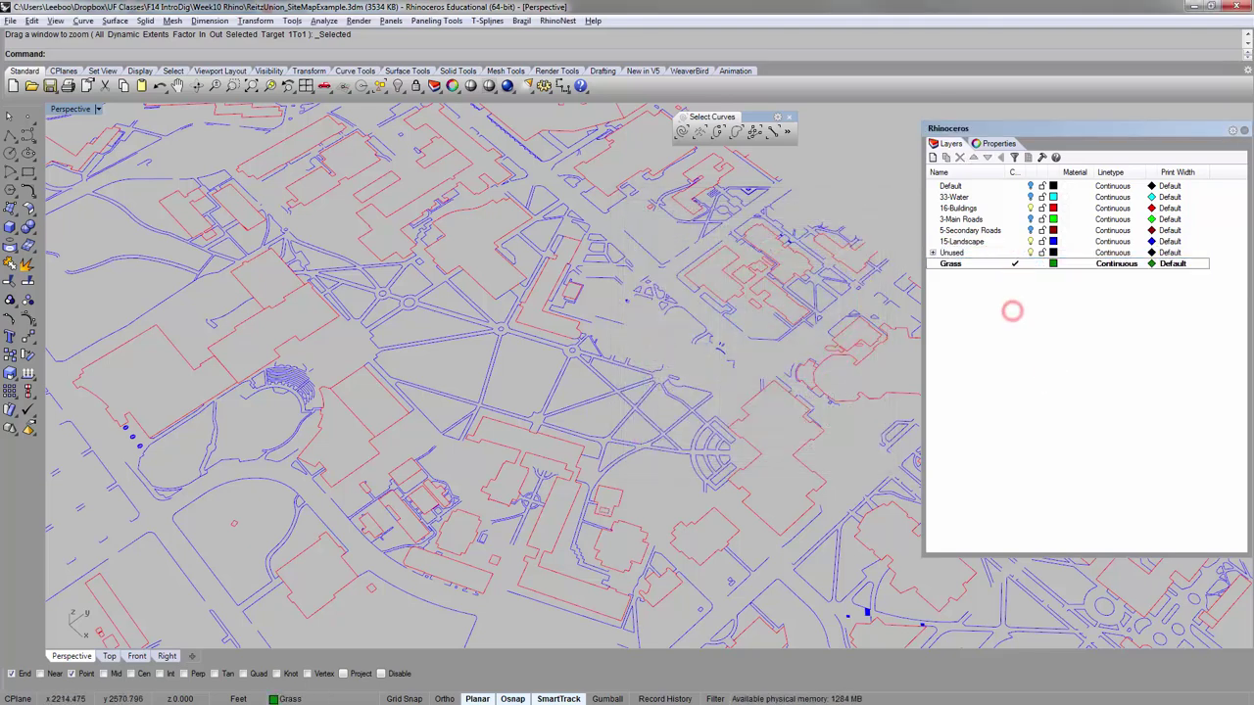
{"action": "left_click", "coordinate": [970, 264]}
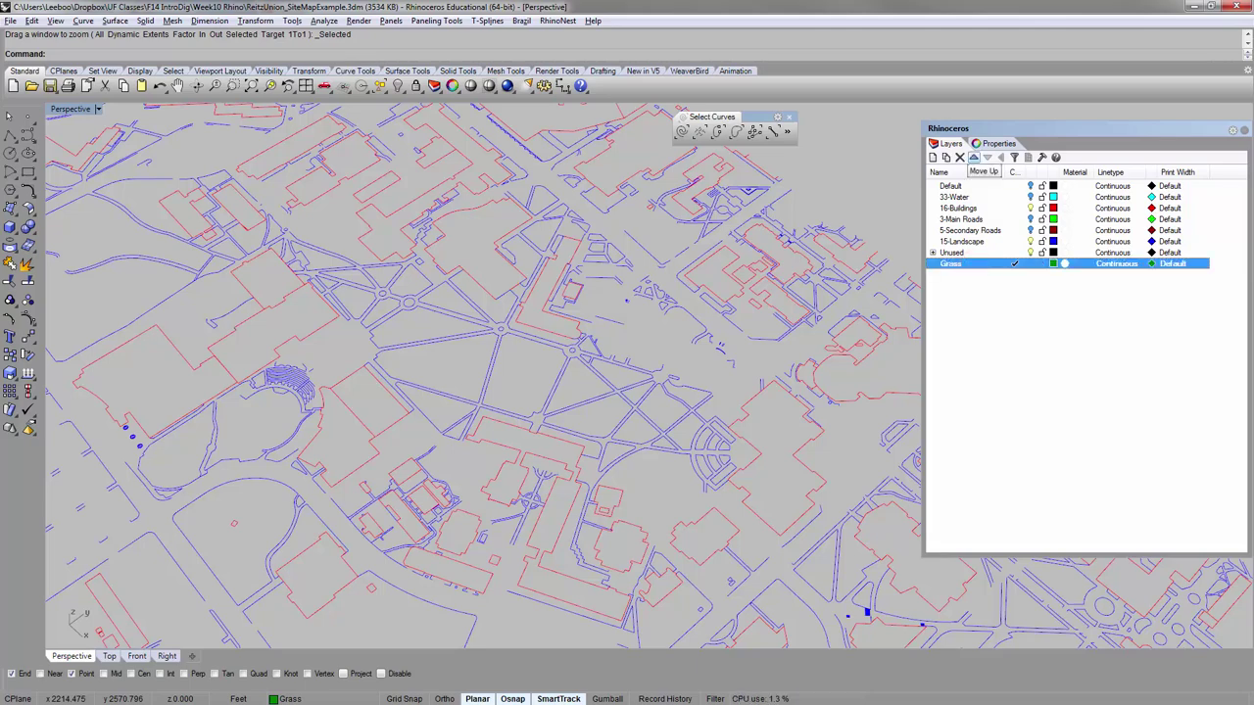
{"action": "left_click", "coordinate": [972, 157]}
{"action": "left_click", "coordinate": [1013, 345]}
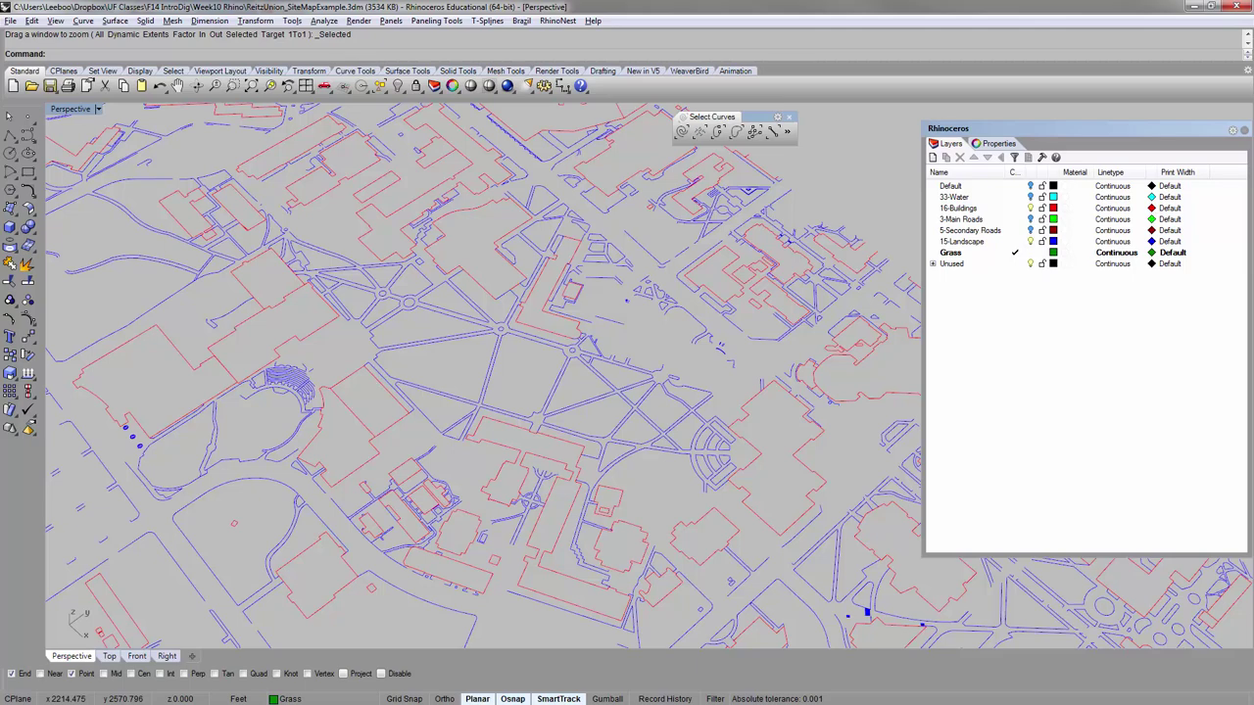
{"action": "left_click", "coordinate": [859, 175]}
{"action": "left_click", "coordinate": [992, 327]}
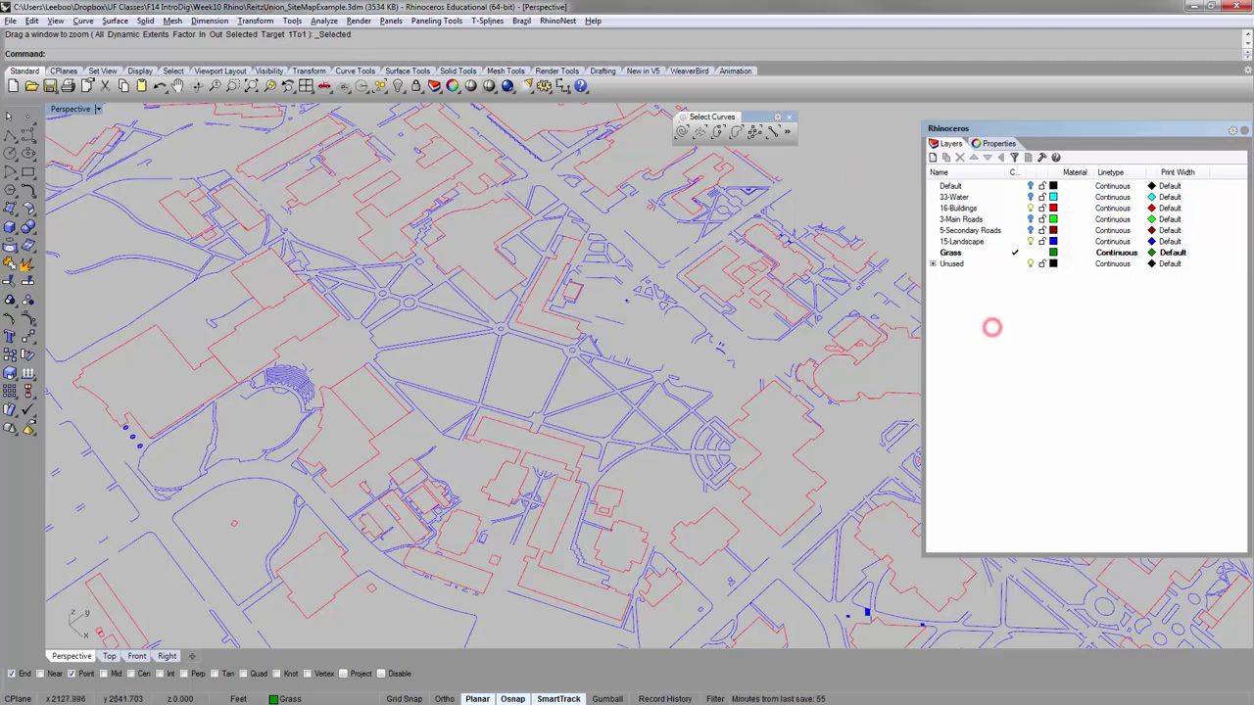
Turn off the 16-Buildings and Unused layers and lock the Unused layer.
{"action": "left_click", "coordinate": [1030, 207]}
{"action": "left_click", "coordinate": [1019, 339]}
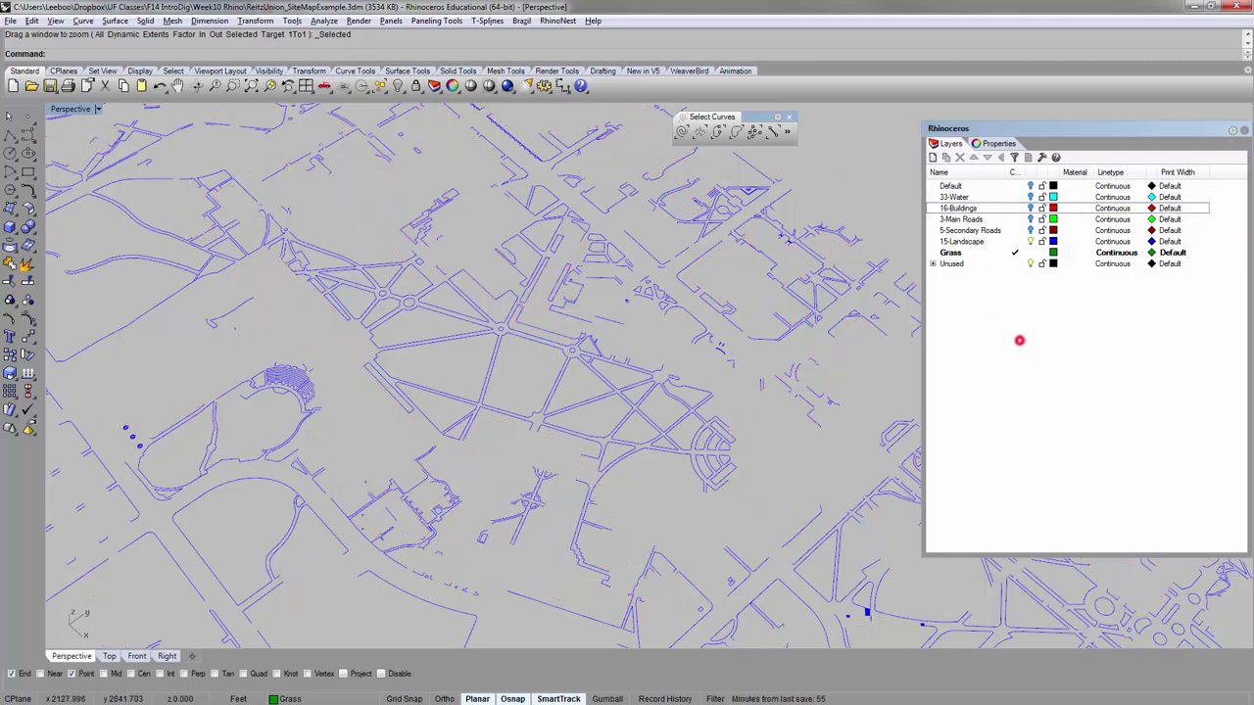
{"action": "left_click", "coordinate": [1061, 298]}
{"action": "left_click", "coordinate": [1031, 263]}
{"action": "left_click", "coordinate": [1026, 312]}
{"action": "left_click", "coordinate": [893, 210]}
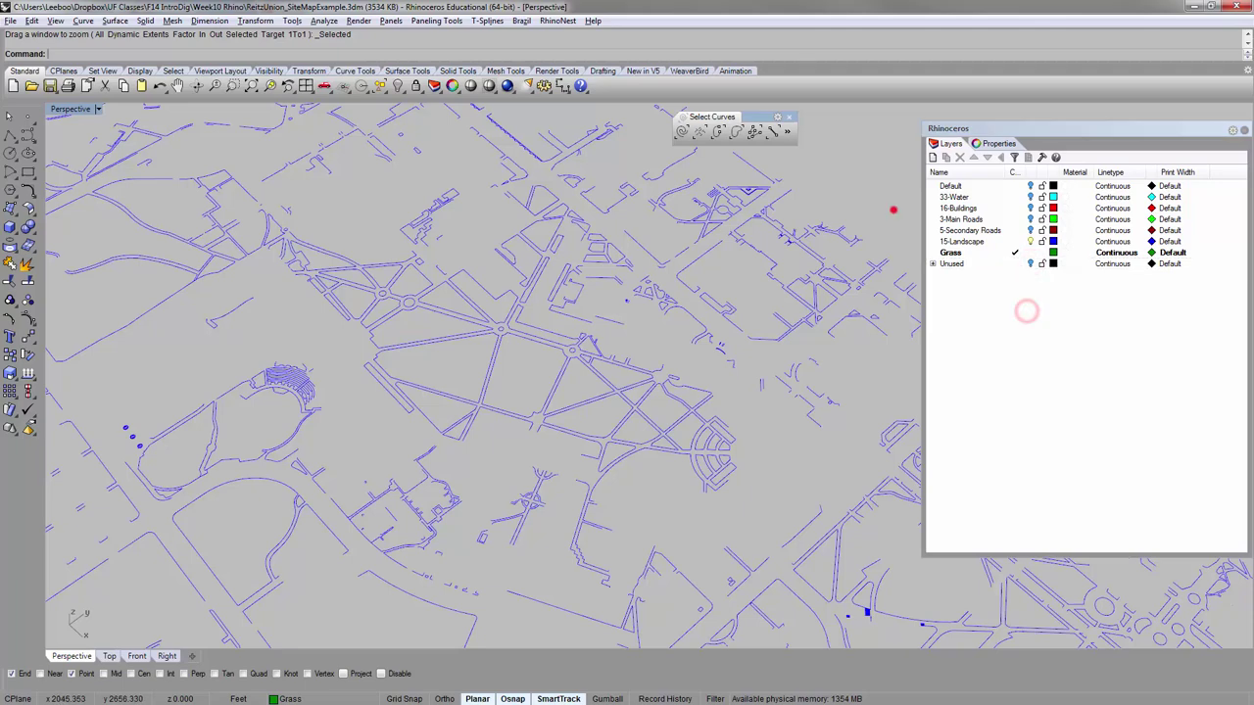
{"action": "left_click", "coordinate": [1042, 263]}
{"action": "left_click", "coordinate": [1039, 312]}
{"action": "left_click", "coordinate": [882, 197]}
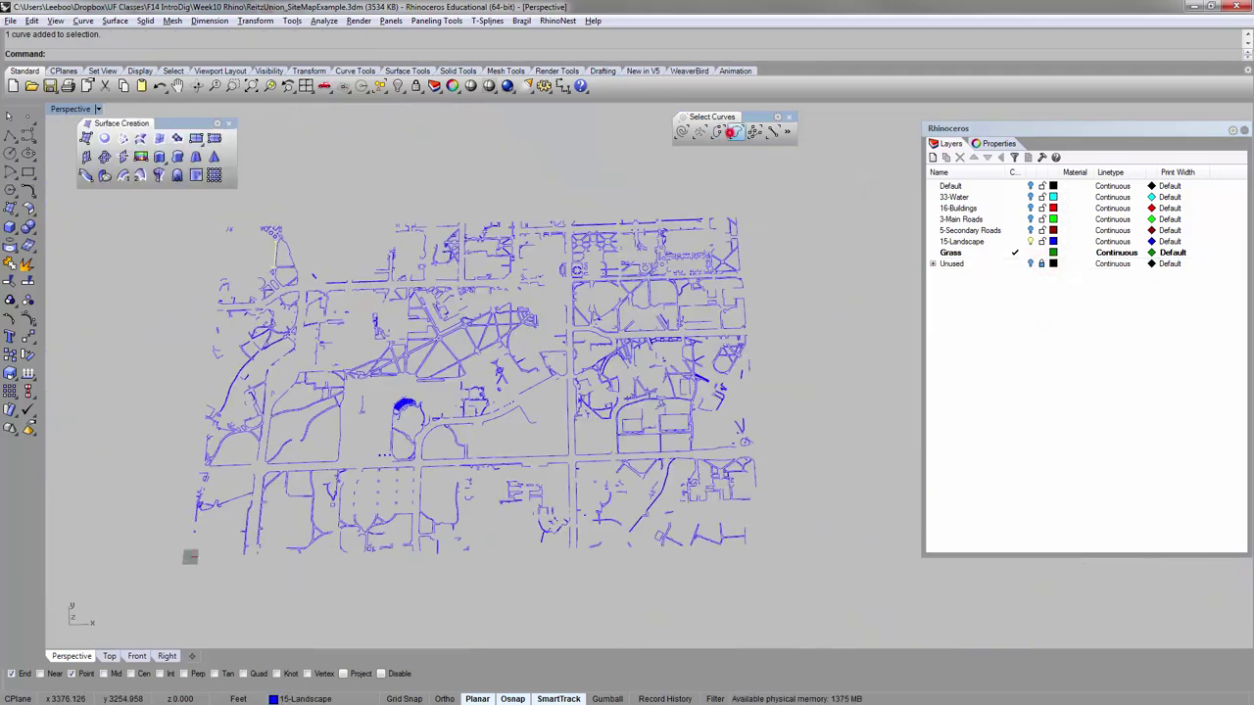
Select all closed curves in the visible landscape linework.
{"action": "left_click", "coordinate": [734, 132]}
{"action": "mouse_move", "coordinate": [588, 294]}
{"action": "right_mouse_down"}
{"action": "mouse_move", "coordinate": [608, 292]}
{"action": "mouse_move", "coordinate": [619, 265]}
{"action": "mouse_move", "coordinate": [609, 271]}
{"action": "right_mouse_up"}
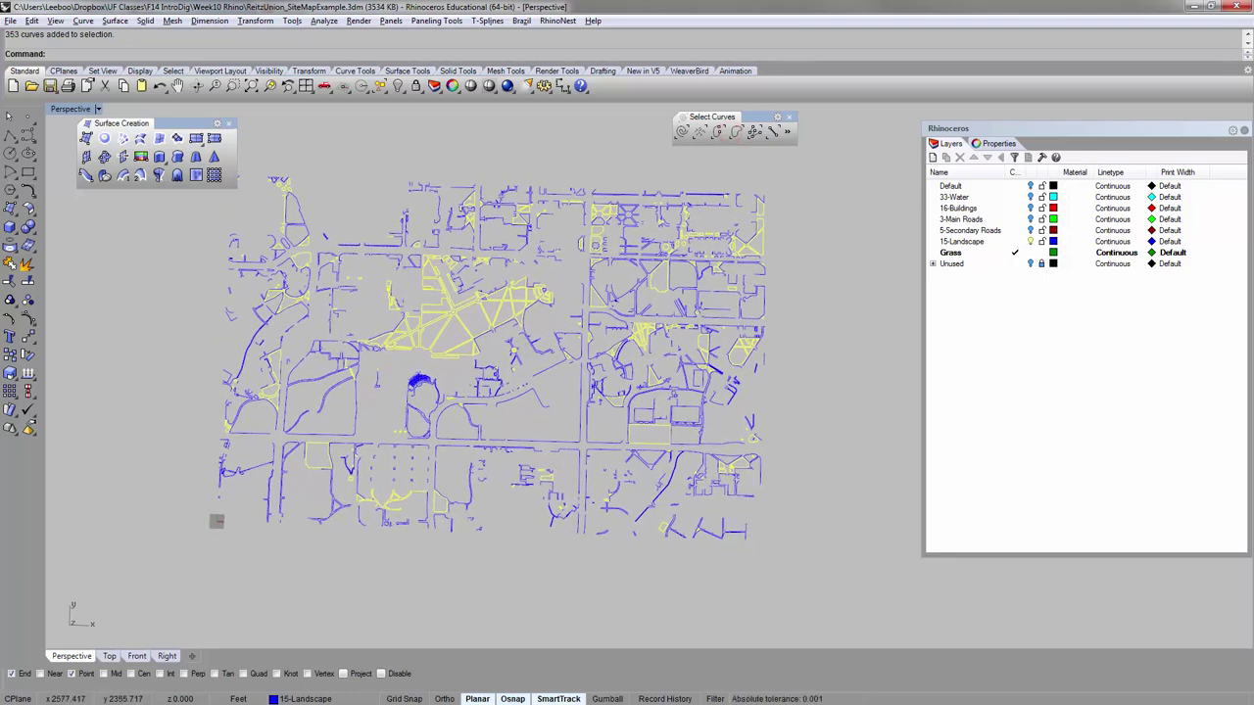
{"action": "mouse_move", "coordinate": [486, 278]}
{"action": "right_mouse_down"}
{"action": "mouse_move", "coordinate": [480, 292]}
{"action": "mouse_move", "coordinate": [490, 263]}
{"action": "right_mouse_up"}
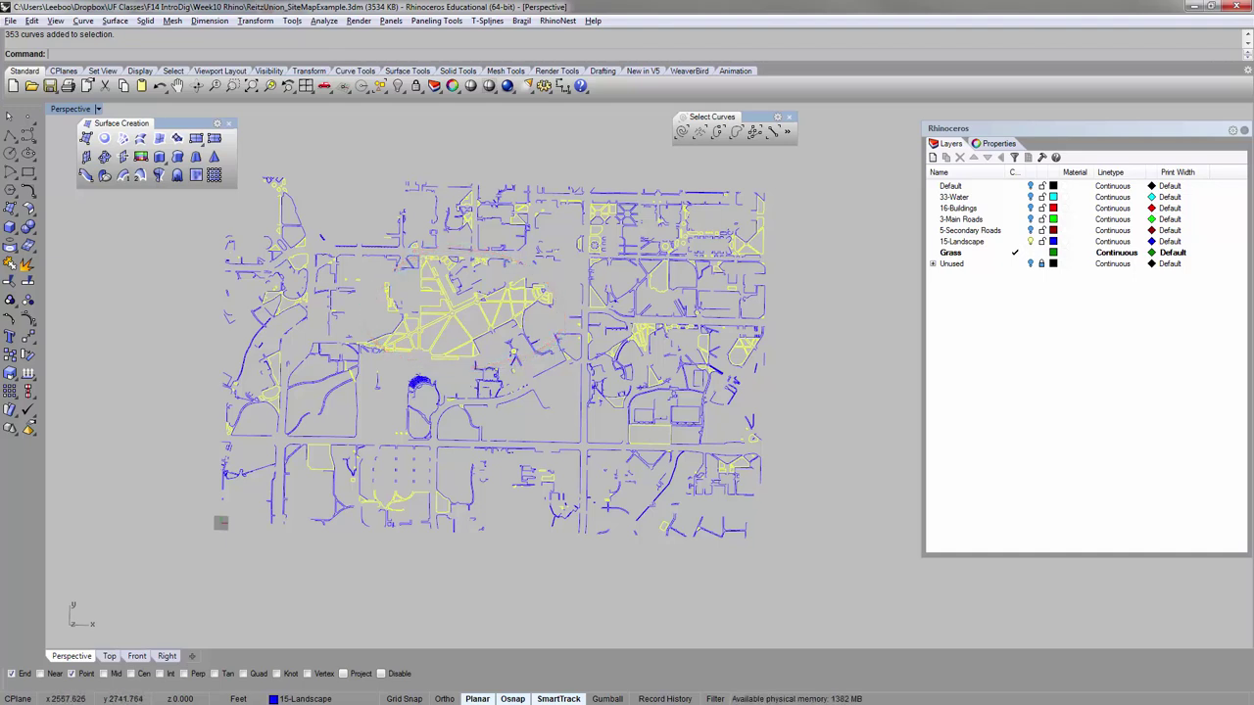
Remove the closed curves in the site's eastern part, northwest corner and southern blocks from the selection.
{"action": "left_click_drag", "start_coordinate": [582, 154], "coordinate": [834, 574], "text": "ctrl"}
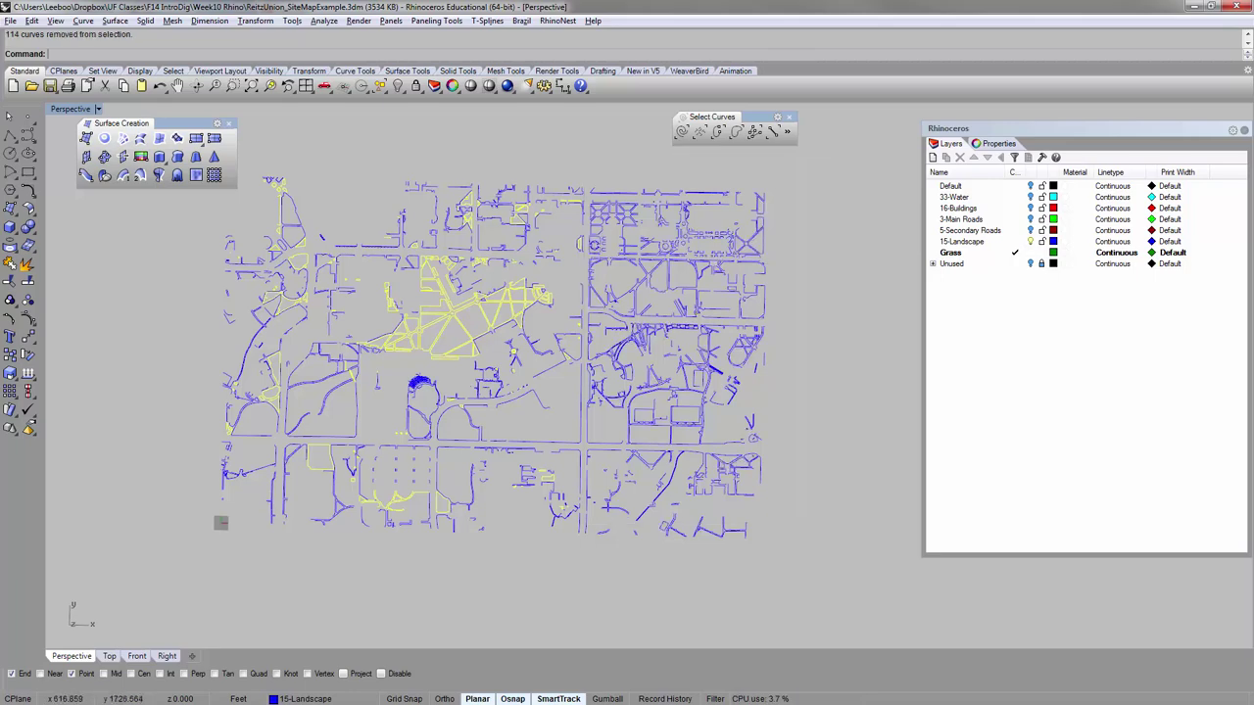
{"action": "right_click_drag", "start_coordinate": [301, 286], "coordinate": [419, 334], "text": "shift"}
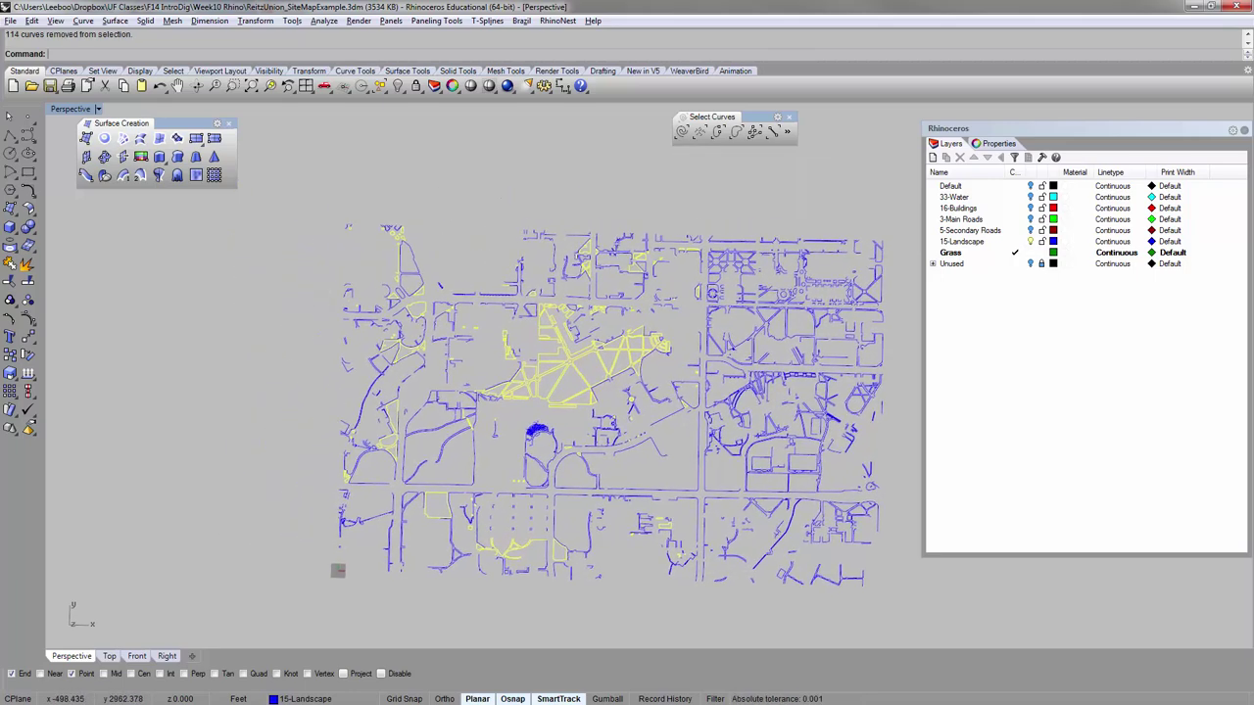
{"action": "left_click_drag", "start_coordinate": [278, 157], "coordinate": [438, 361], "text": "ctrl"}
{"action": "right_click_drag", "start_coordinate": [489, 459], "coordinate": [461, 363], "text": "shift"}
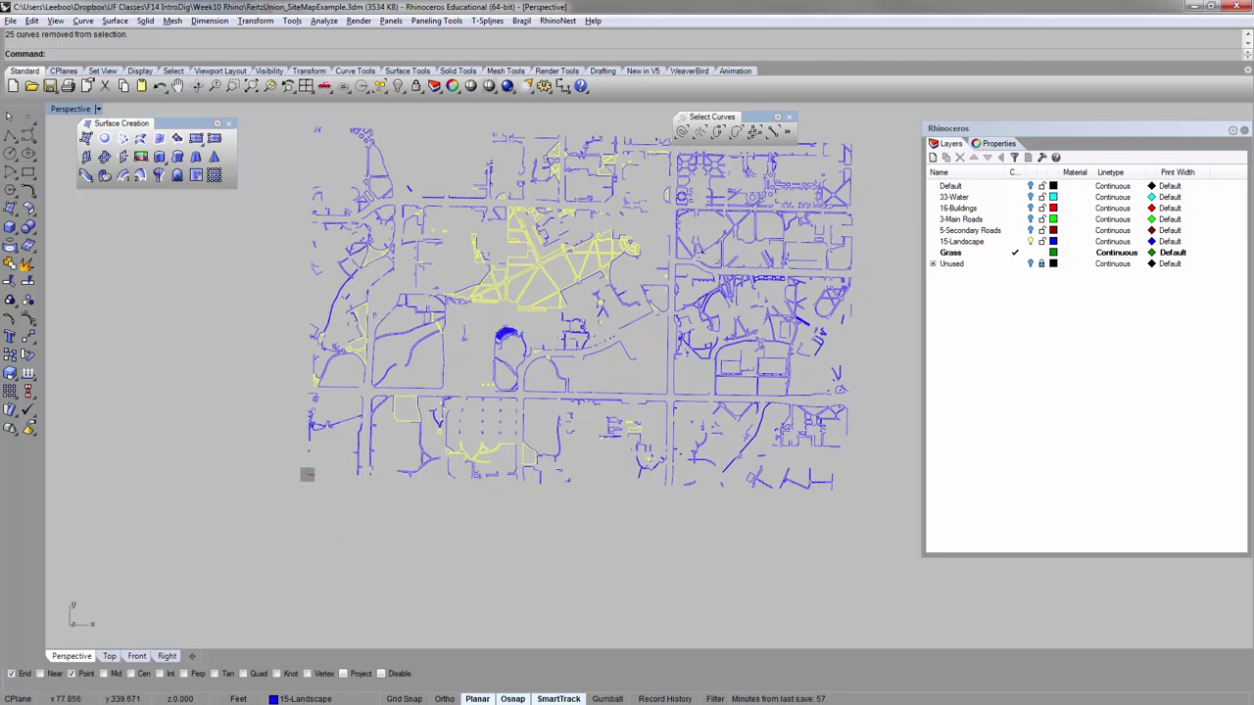
{"action": "right_click_drag", "start_coordinate": [306, 450], "coordinate": [307, 433]}
{"action": "left_click_drag", "start_coordinate": [292, 397], "coordinate": [737, 607], "text": "ctrl"}
Remove the remaining closed curves along the site's western edge from the selection.
{"action": "scroll", "coordinate": [593, 232], "scroll_direction": "up", "scroll_amount": 5}
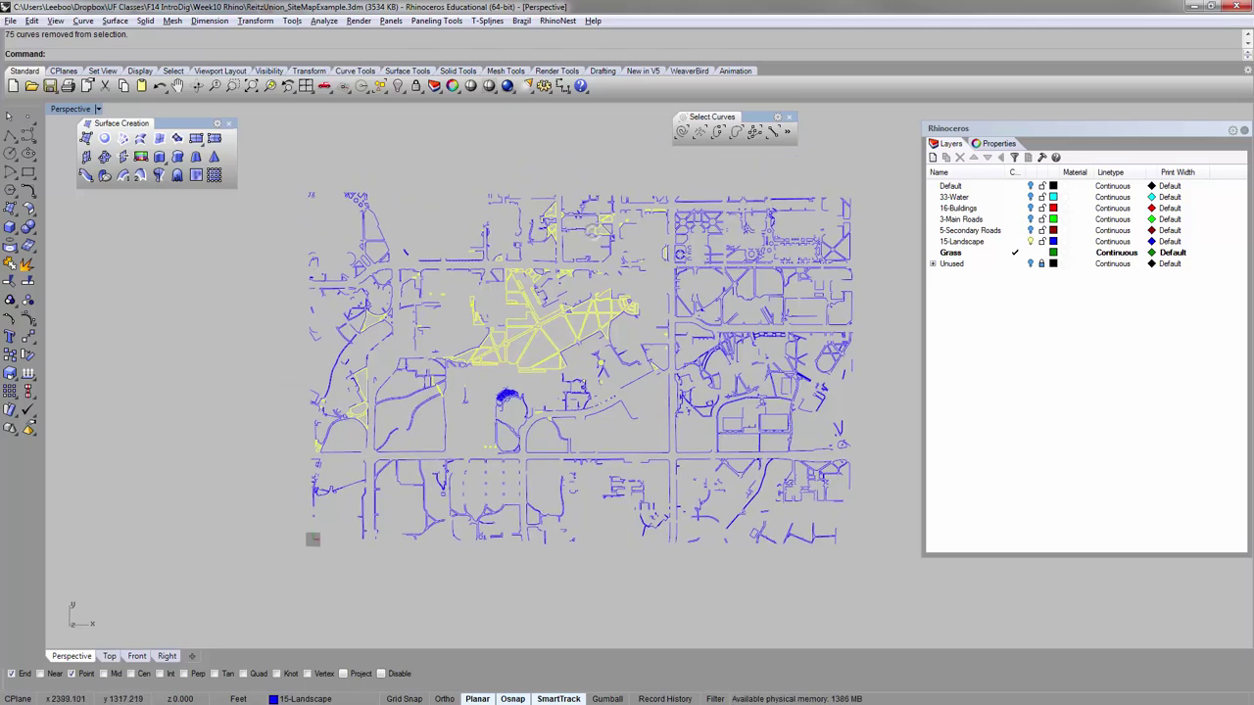
{"action": "right_click_drag", "start_coordinate": [593, 232], "coordinate": [862, 195], "text": "shift"}
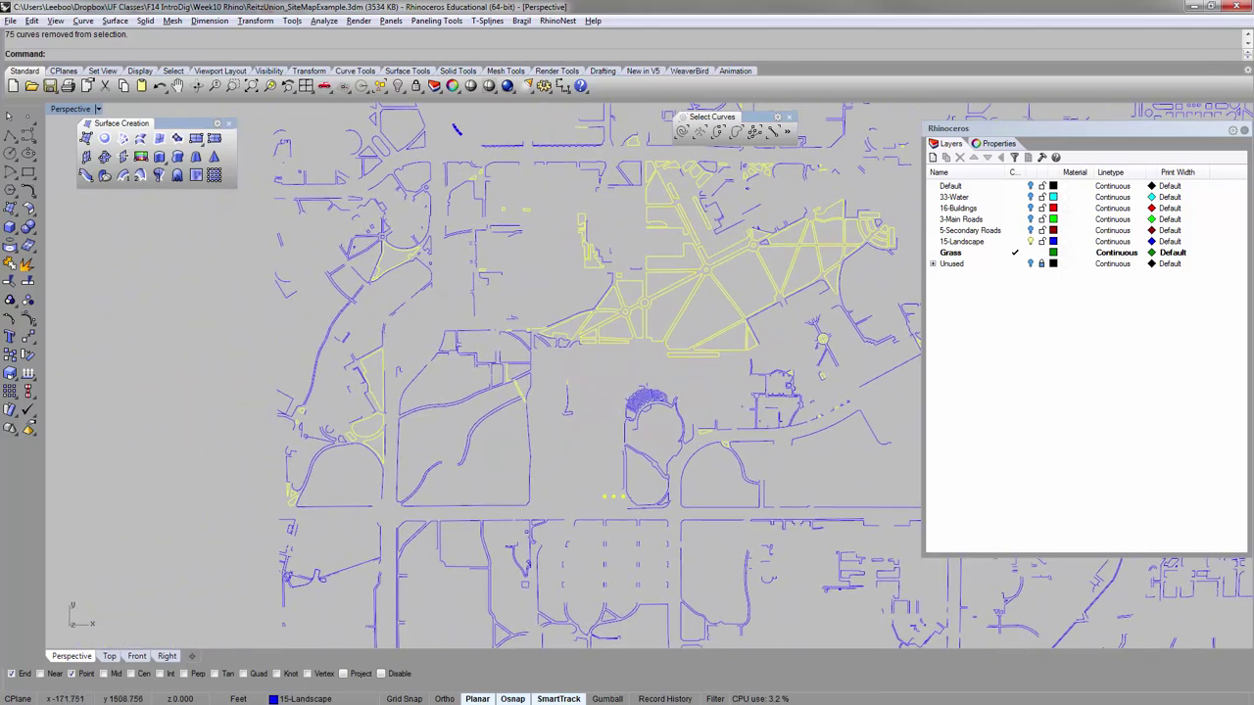
{"action": "left_click_drag", "start_coordinate": [178, 334], "coordinate": [391, 571], "text": "ctrl"}
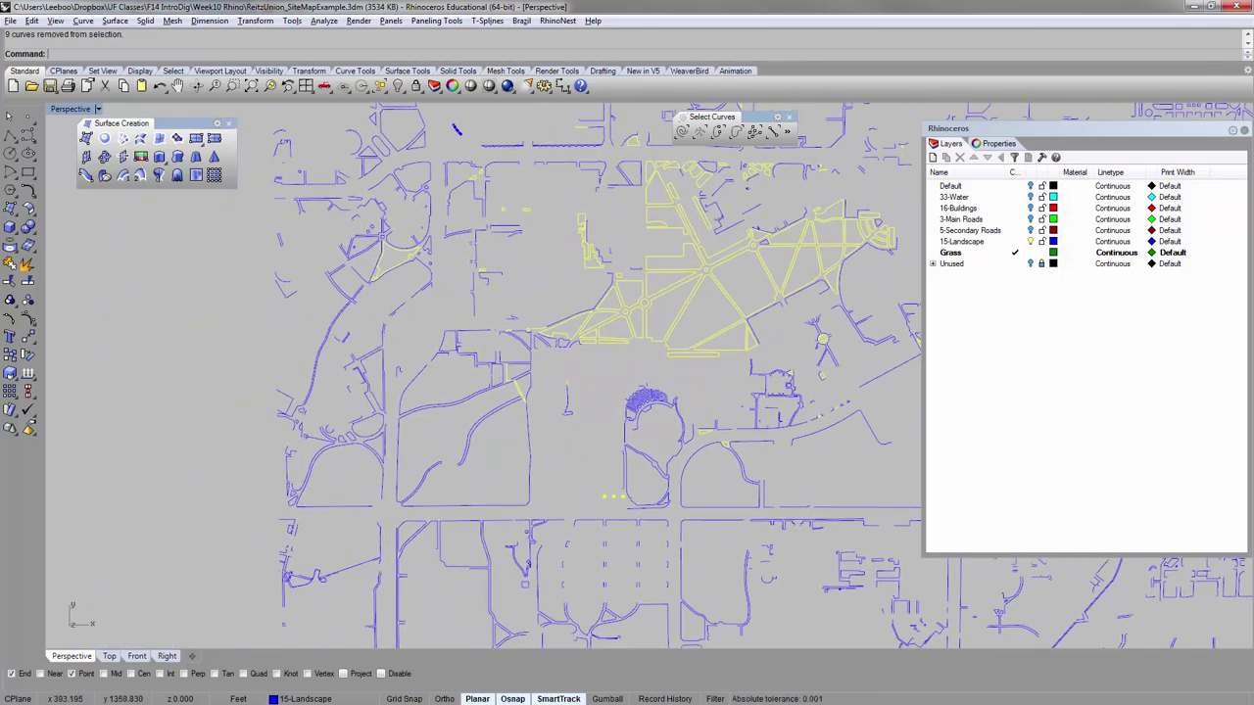
{"action": "left_click_drag", "start_coordinate": [258, 115], "coordinate": [426, 316], "text": "ctrl"}
{"action": "right_click_drag", "start_coordinate": [600, 209], "coordinate": [421, 270], "text": "shift"}
{"action": "scroll", "coordinate": [431, 268], "scroll_direction": "down", "scroll_amount": 5}
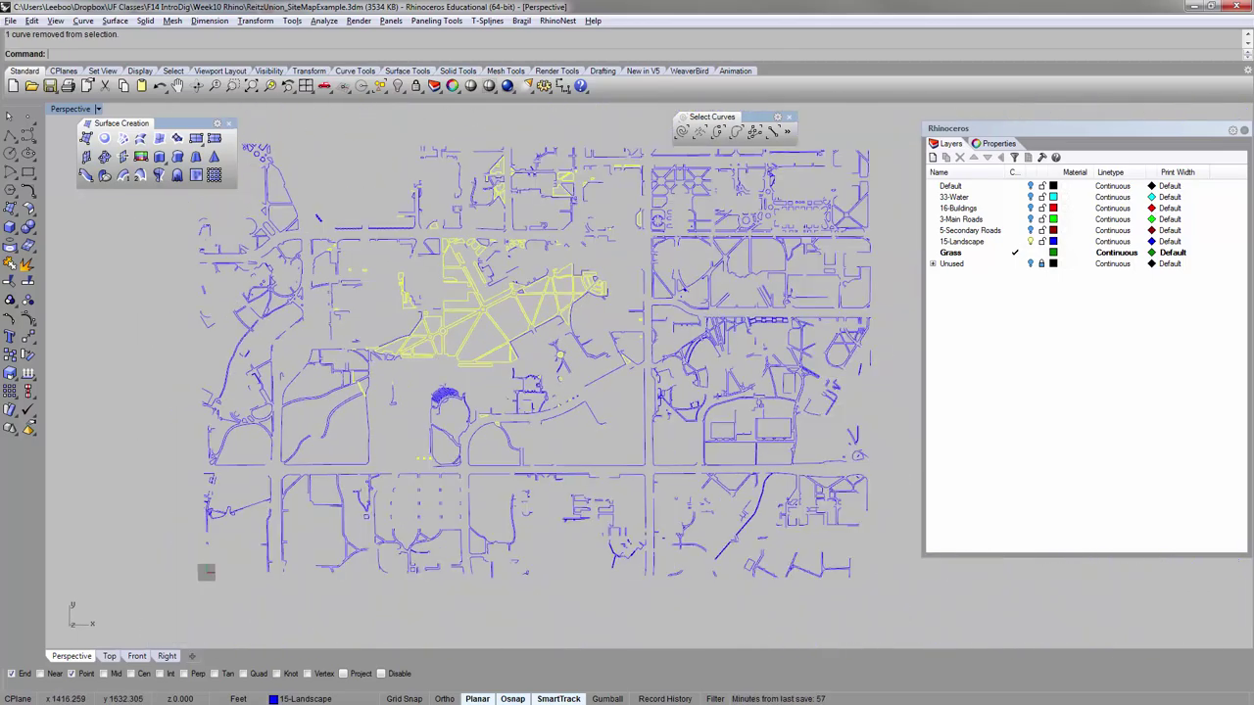
Remove the small stray closed curves north of the road, northwest of the lawns, from the selection.
{"action": "right_click_drag", "start_coordinate": [555, 273], "coordinate": [512, 286], "text": "shift"}
{"action": "scroll", "coordinate": [462, 294], "scroll_direction": "up", "scroll_amount": 3}
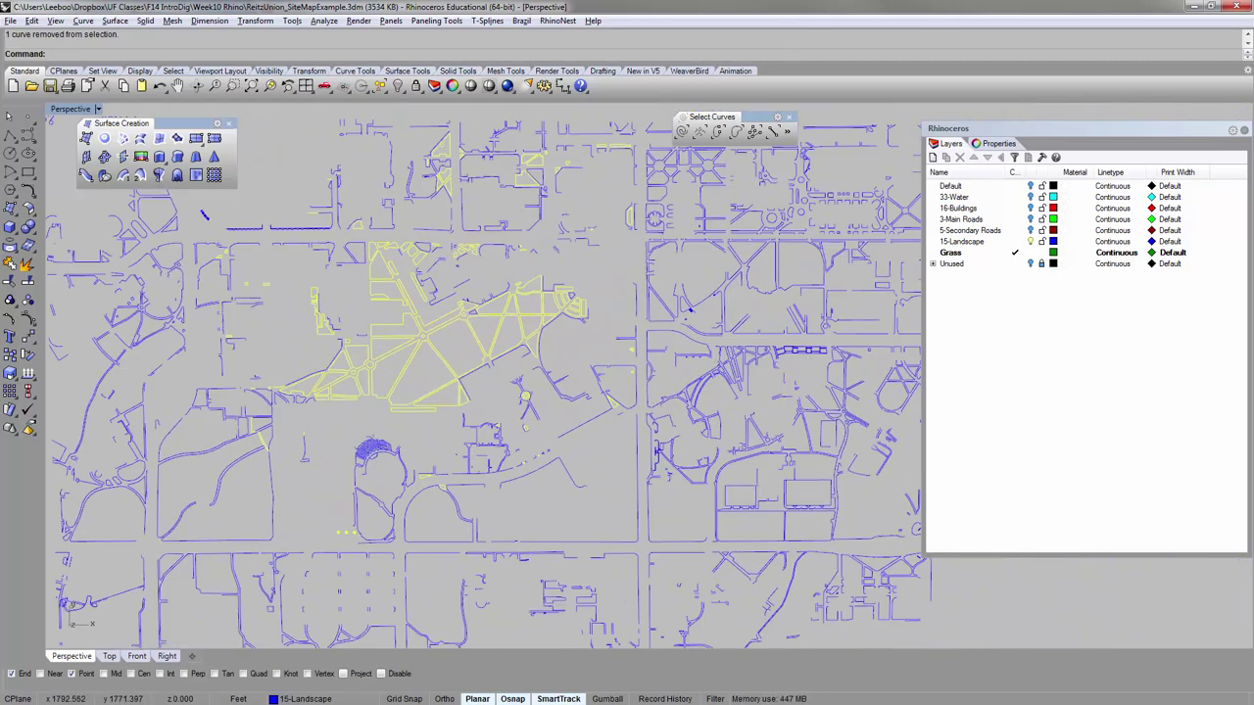
{"action": "left_click_drag", "start_coordinate": [283, 172], "coordinate": [337, 226], "text": "ctrl"}
{"action": "scroll", "coordinate": [313, 149], "scroll_direction": "up", "scroll_amount": 8}
{"action": "left_click_drag", "start_coordinate": [309, 151], "coordinate": [324, 174], "text": "ctrl"}
{"action": "left_click", "coordinate": [319, 167], "text": "ctrl"}
Create planar surfaces from the selected closed curves, using curve boolean processing for the self-intersecting ones.
{"action": "scroll", "coordinate": [318, 167], "scroll_direction": "down", "scroll_amount": 3}
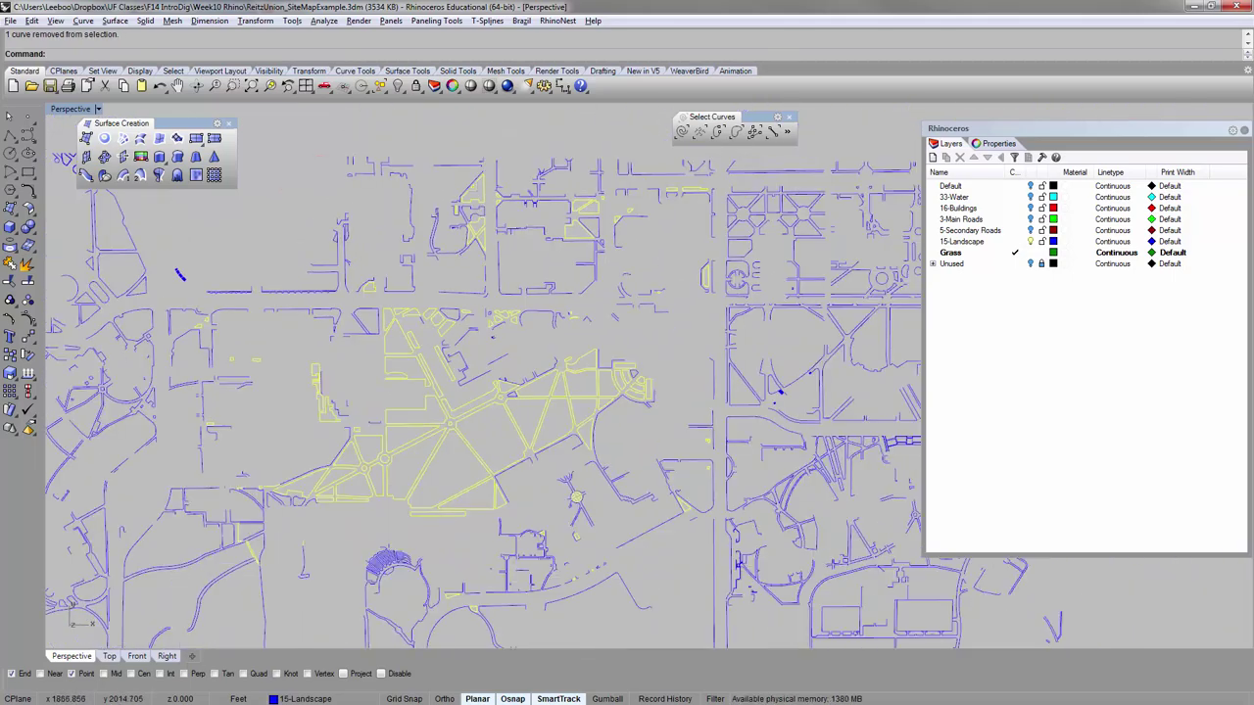
{"action": "scroll", "coordinate": [333, 155], "scroll_direction": "down", "scroll_amount": 2}
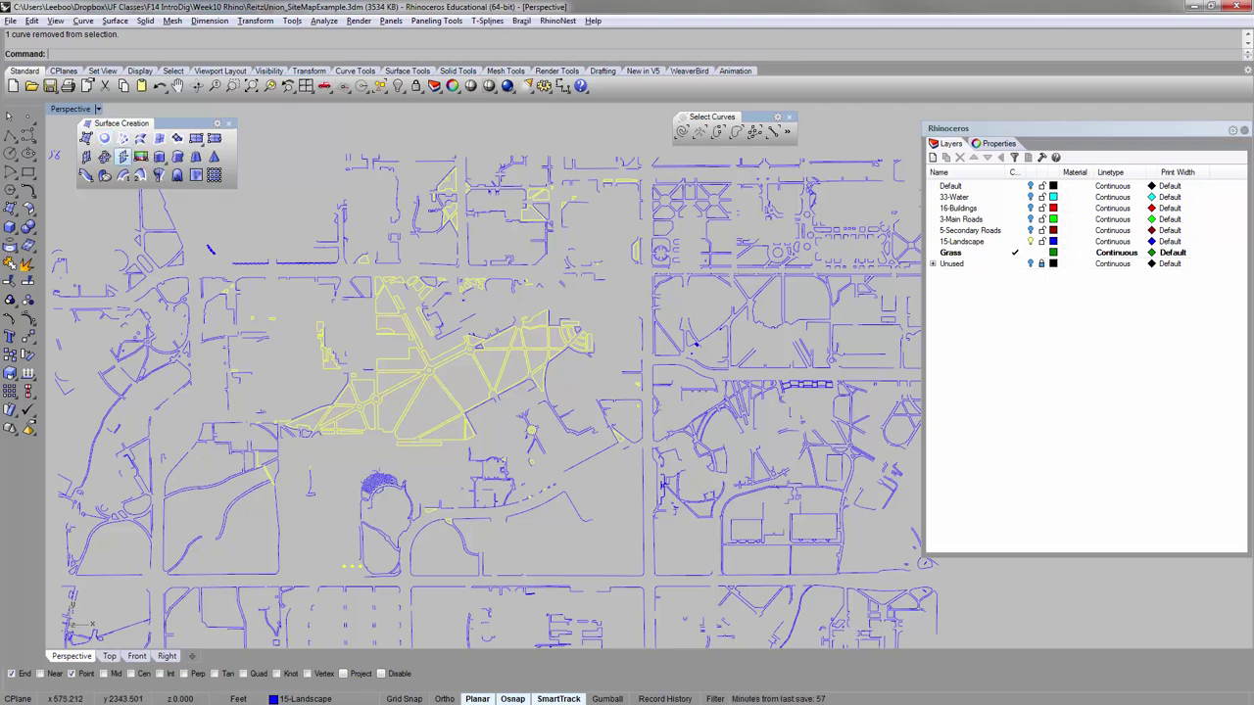
{"action": "left_click", "coordinate": [104, 138]}
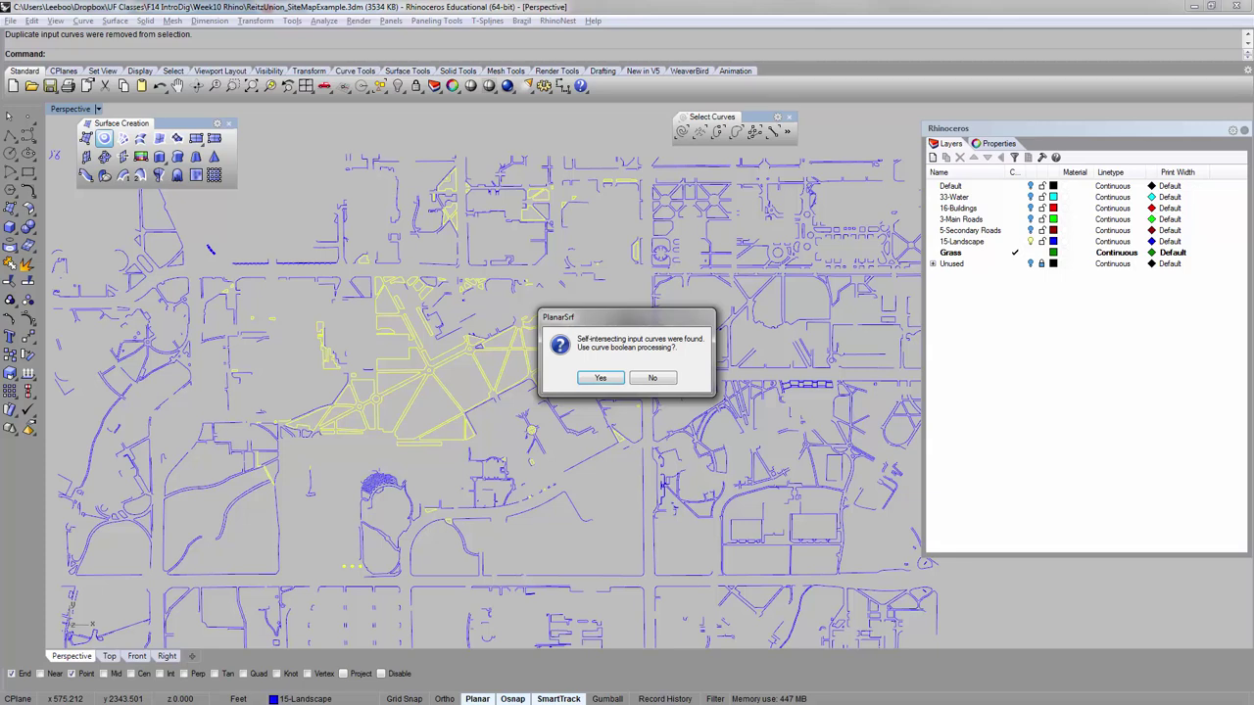
{"action": "left_click", "coordinate": [599, 378]}
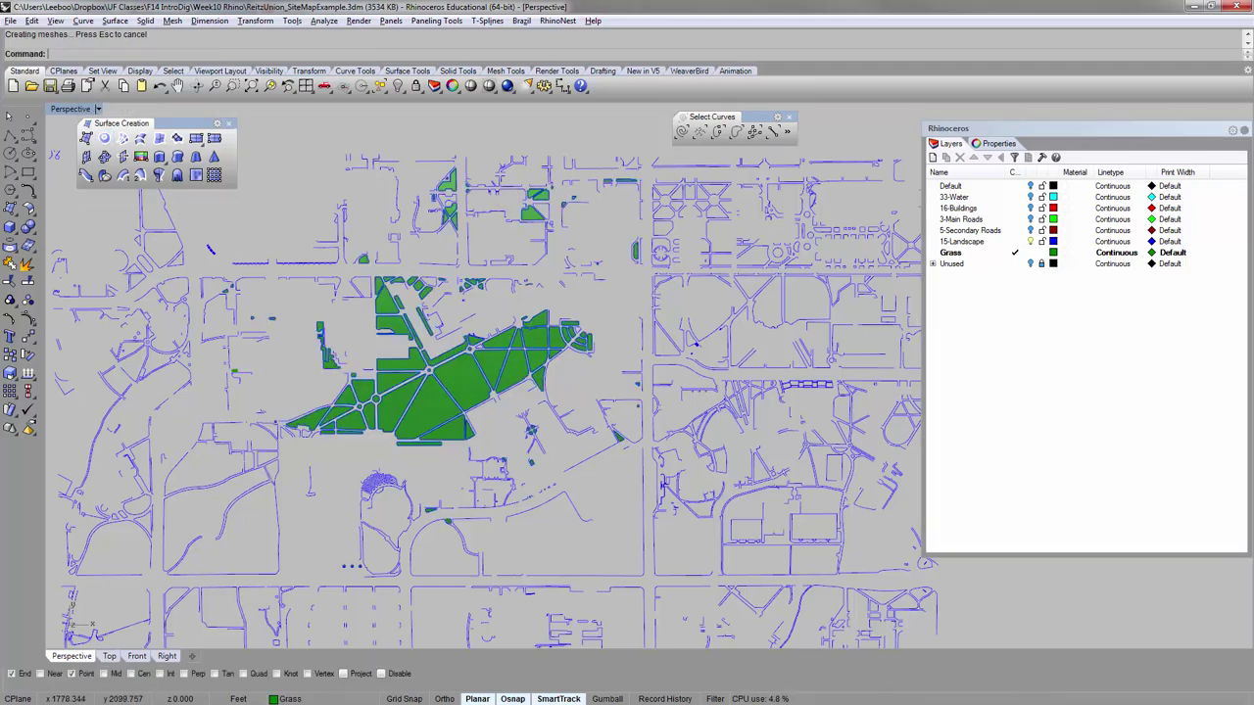
Examine the new grass surfaces and the path gaps between them up close and across the whole site.
{"action": "right_click_drag", "start_coordinate": [686, 402], "coordinate": [617, 343]}
{"action": "scroll", "coordinate": [588, 338], "scroll_direction": "up", "scroll_amount": 8}
{"action": "right_click_drag", "start_coordinate": [735, 358], "coordinate": [625, 333]}
{"action": "right_click_drag", "start_coordinate": [431, 347], "coordinate": [527, 276]}
{"action": "scroll", "coordinate": [493, 418], "scroll_direction": "up", "scroll_amount": 8}
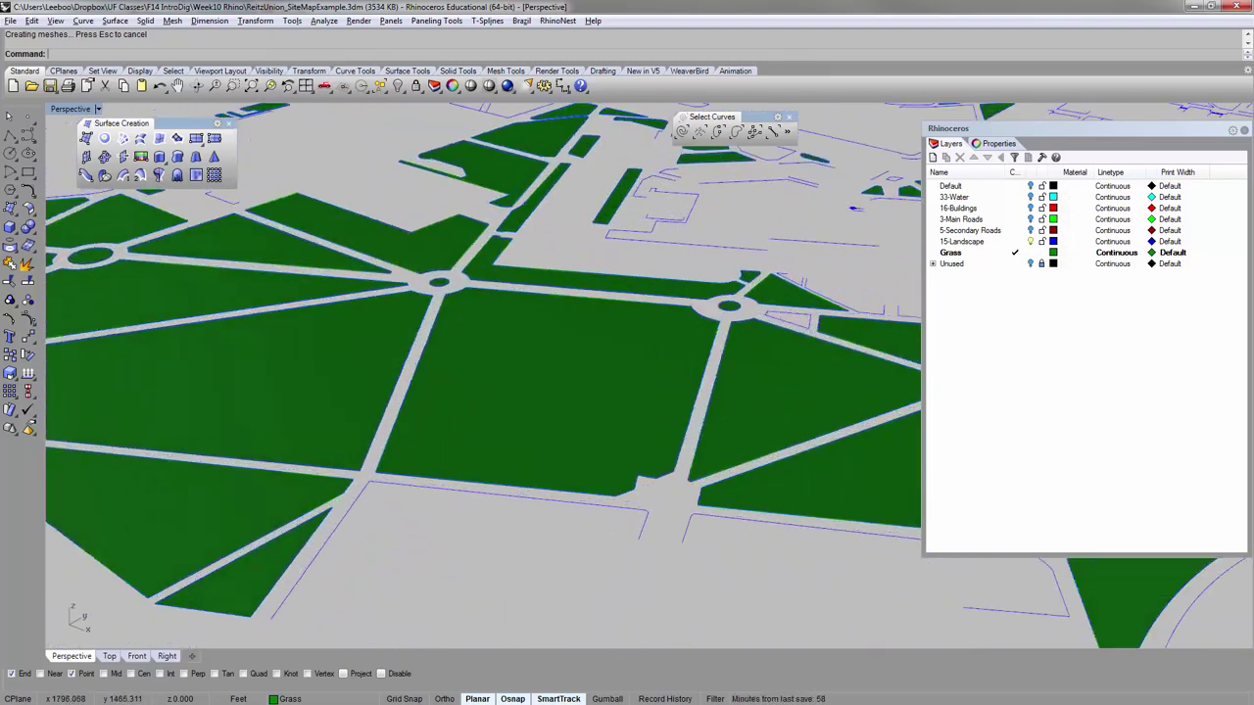
{"action": "left_click", "coordinate": [493, 419]}
{"action": "scroll", "coordinate": [493, 419], "scroll_direction": "down", "scroll_amount": 8}
{"action": "left_click", "coordinate": [479, 475]}
{"action": "right_click_drag", "start_coordinate": [479, 475], "coordinate": [526, 467]}
{"action": "scroll", "coordinate": [534, 497], "scroll_direction": "down", "scroll_amount": 3}
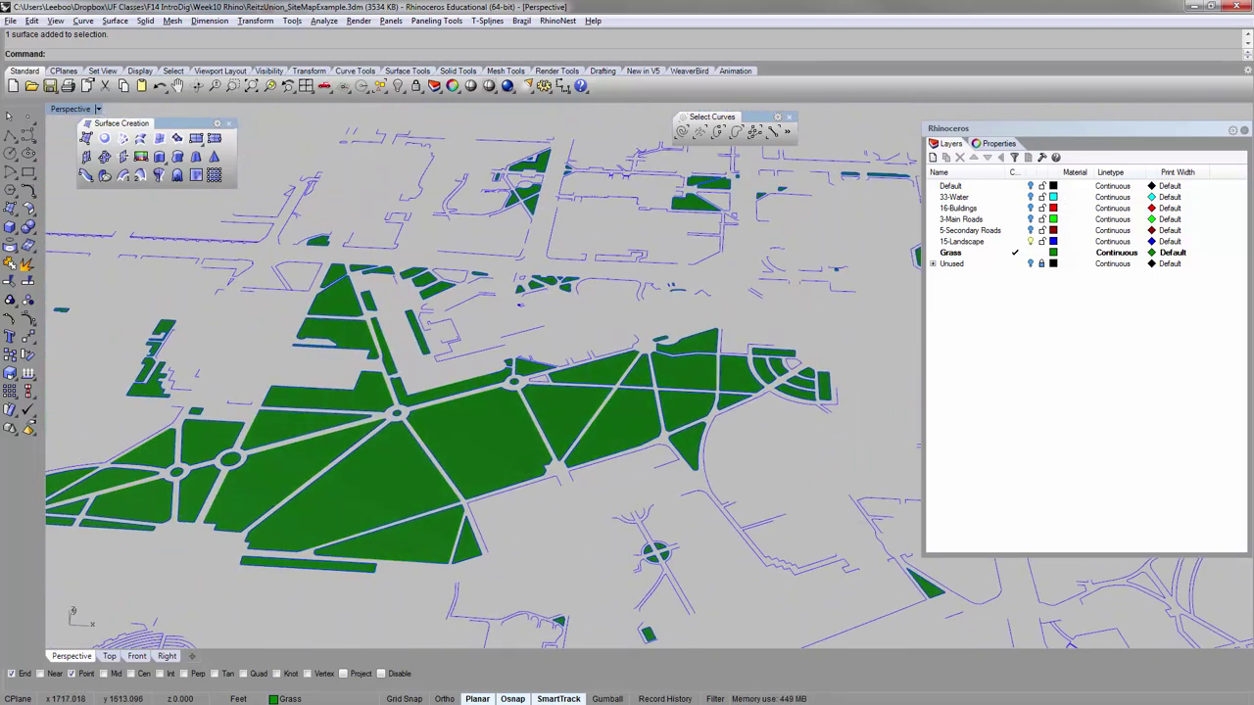
{"action": "right_click_drag", "start_coordinate": [371, 484], "coordinate": [494, 392], "text": "shift"}
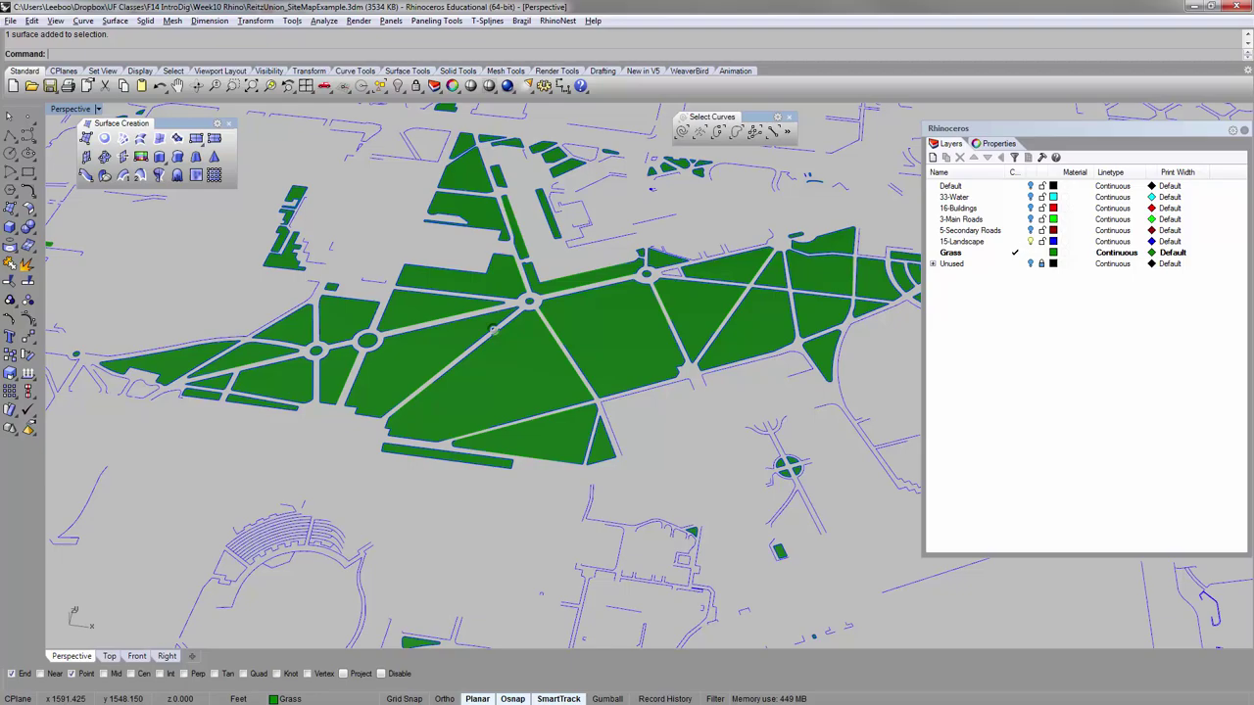
{"action": "scroll", "coordinate": [368, 387], "scroll_direction": "up", "scroll_amount": 8}
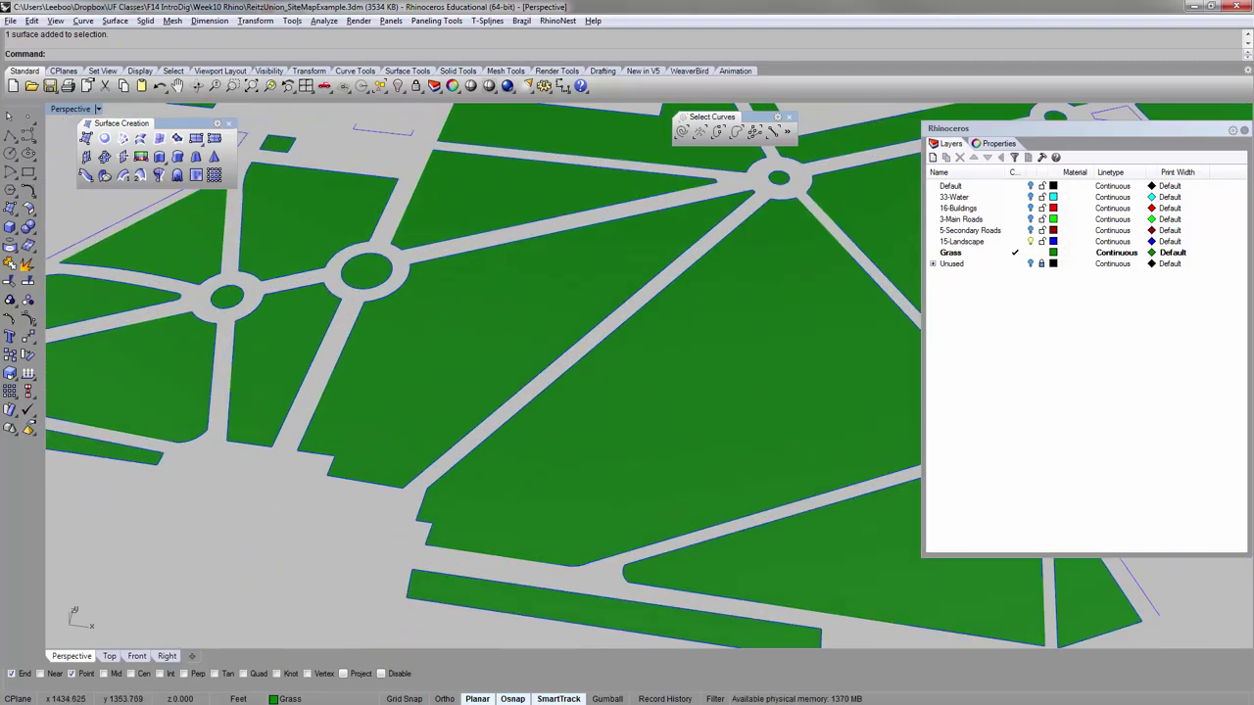
{"action": "right_click_drag", "start_coordinate": [367, 459], "coordinate": [422, 407]}
{"action": "scroll", "coordinate": [361, 403], "scroll_direction": "down", "scroll_amount": 5}
{"action": "scroll", "coordinate": [362, 396], "scroll_direction": "down", "scroll_amount": 4}
{"action": "scroll", "coordinate": [441, 392], "scroll_direction": "down", "scroll_amount": 3}
{"action": "right_click_drag", "start_coordinate": [485, 330], "coordinate": [488, 395]}
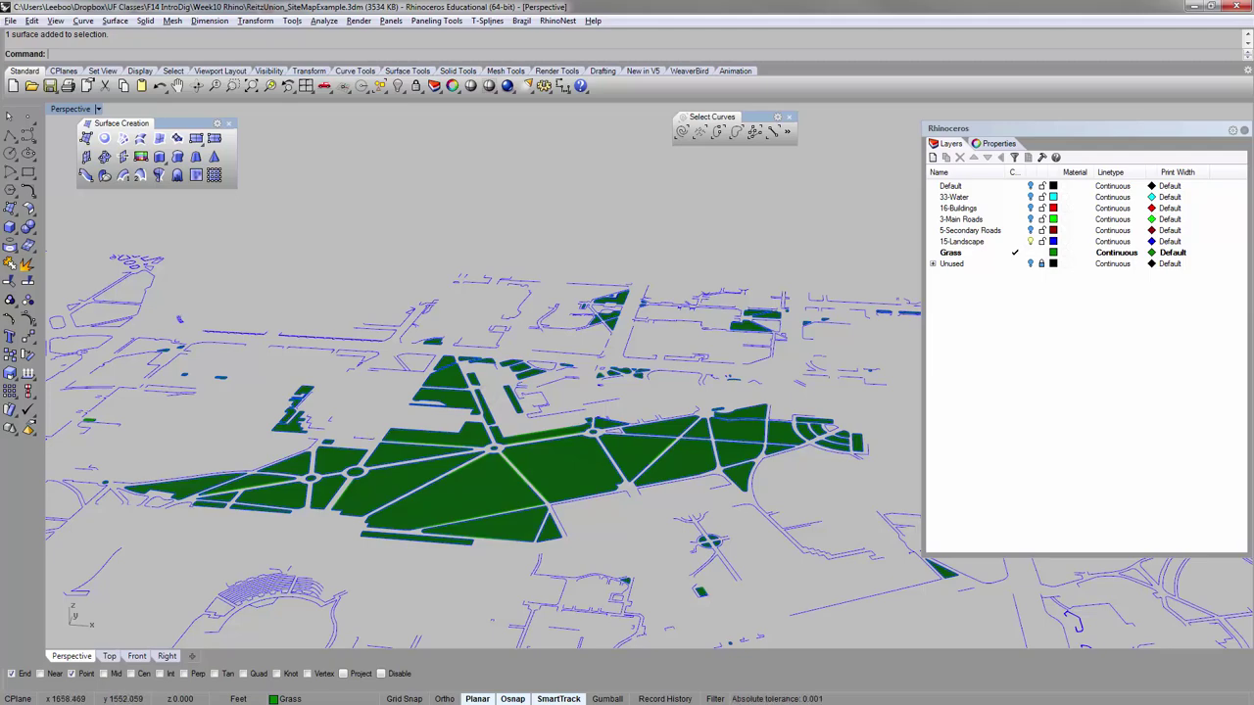
{"action": "scroll", "coordinate": [498, 436], "scroll_direction": "down", "scroll_amount": 6}
{"action": "mouse_move", "coordinate": [498, 421]}
{"action": "right_mouse_down"}
{"action": "mouse_move", "coordinate": [519, 505]}
{"action": "mouse_move", "coordinate": [516, 416]}
{"action": "right_mouse_up"}
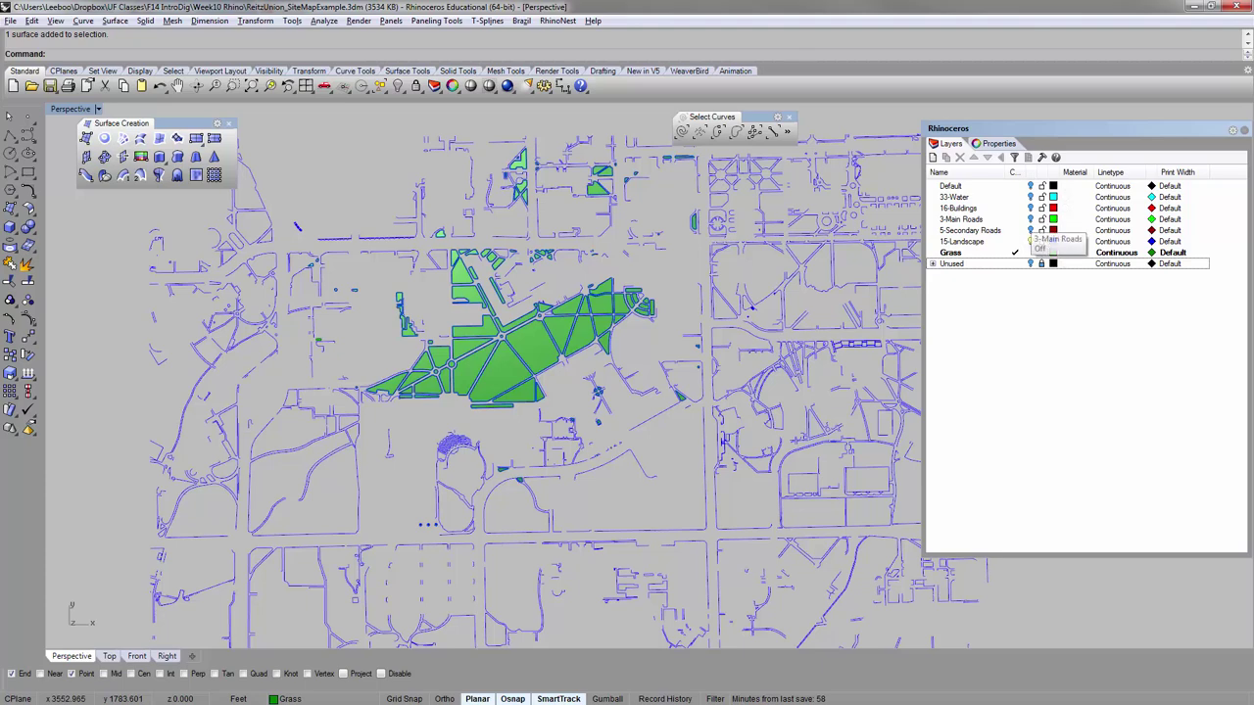
Turn on the 3-Main Roads layer and view the whole site with it.
{"action": "left_click", "coordinate": [1029, 219]}
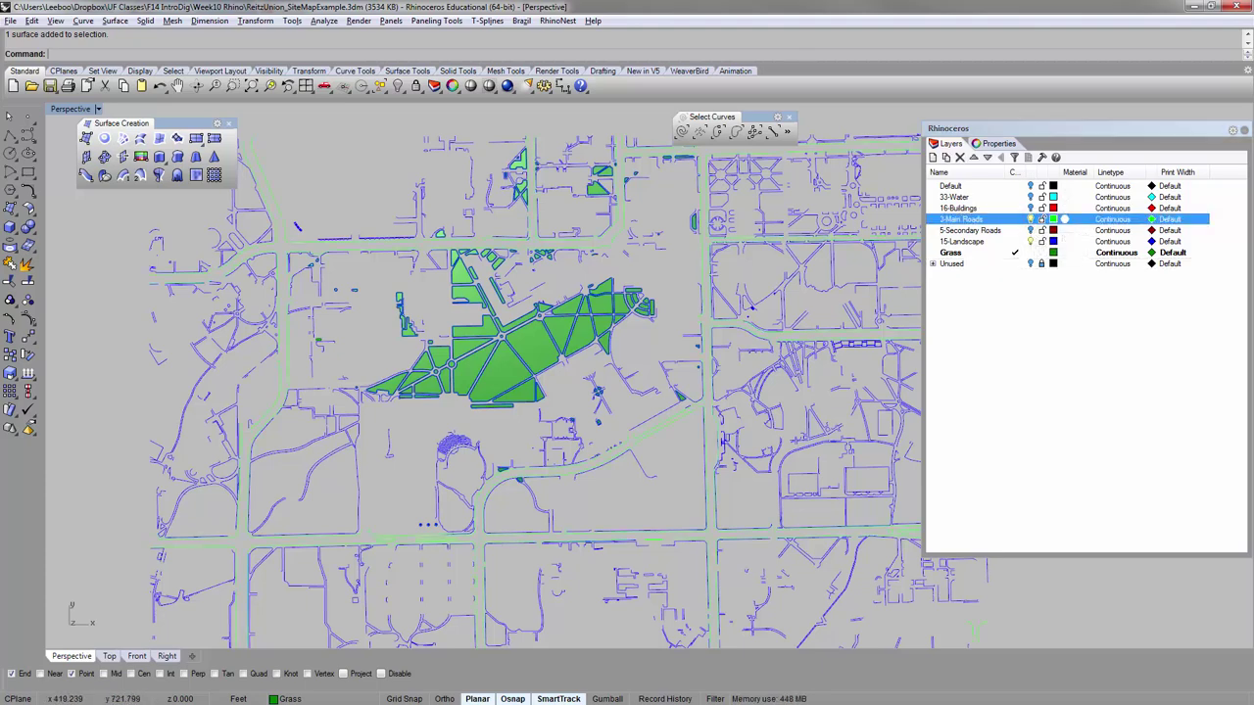
{"action": "right_click_drag", "start_coordinate": [597, 393], "coordinate": [522, 424]}
{"action": "scroll", "coordinate": [494, 363], "scroll_direction": "down", "scroll_amount": 6}
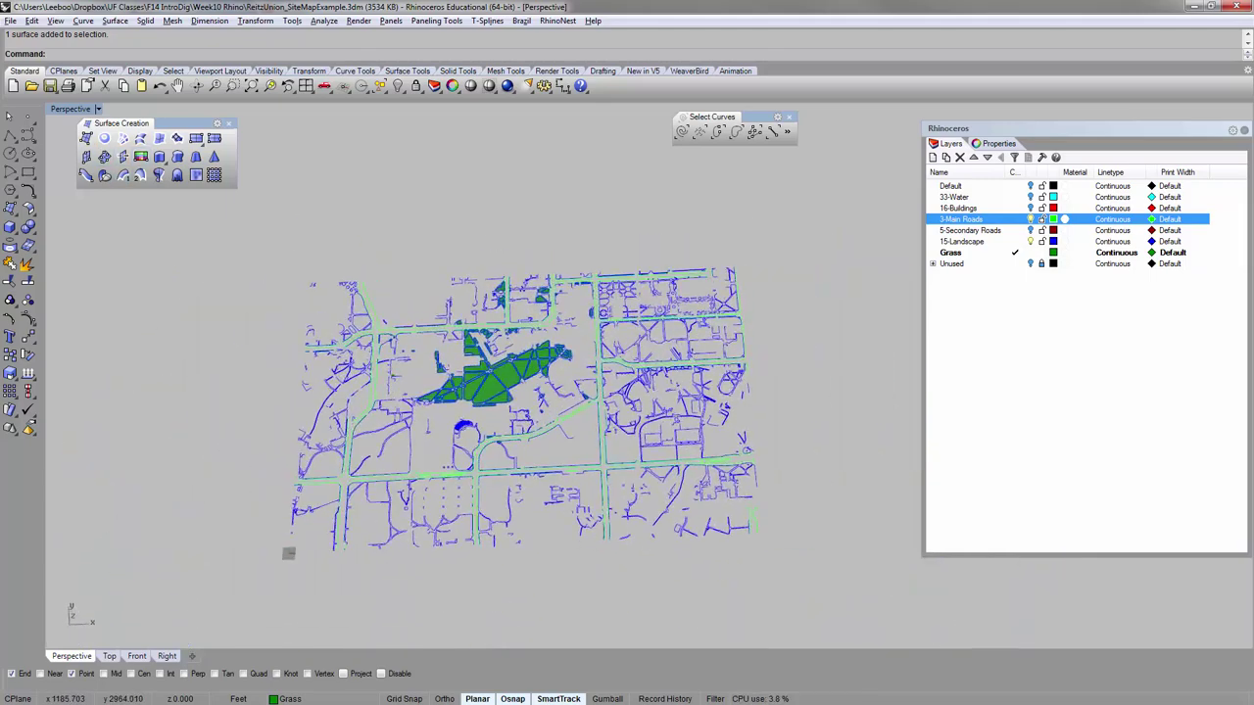
Turn on the Default layer and make it the current layer.
{"action": "left_click", "coordinate": [1097, 393]}
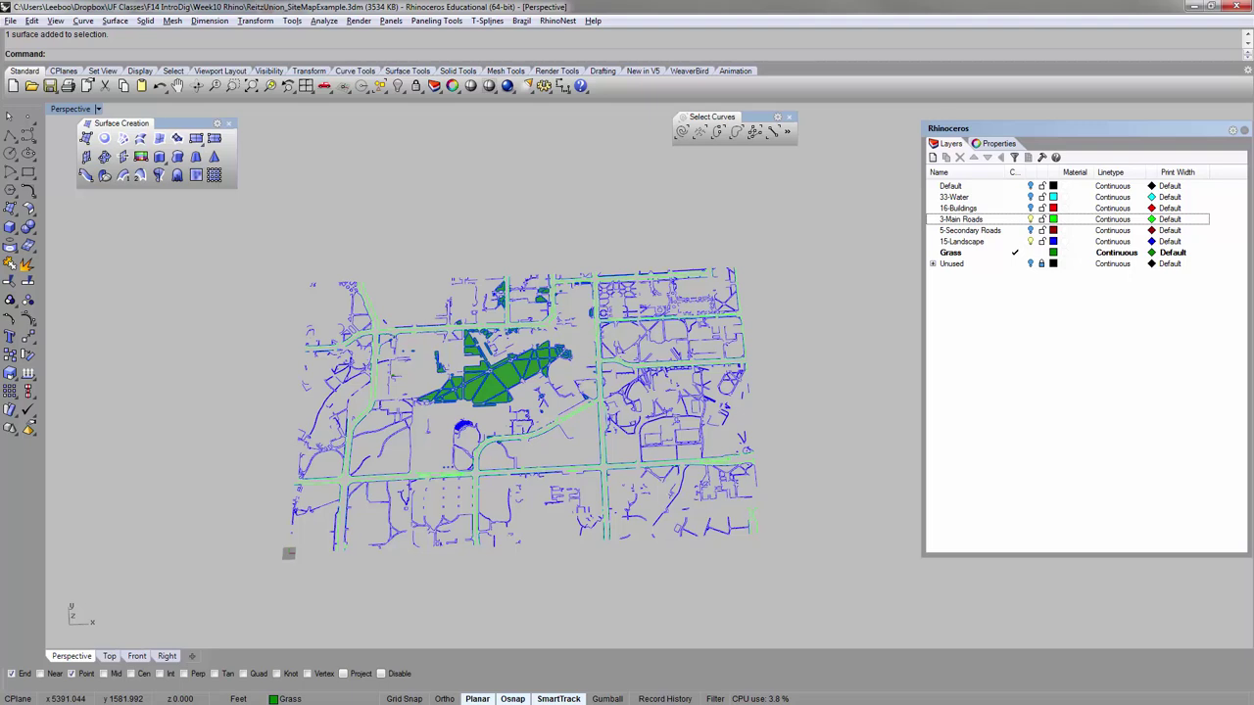
{"action": "left_click", "coordinate": [1030, 186]}
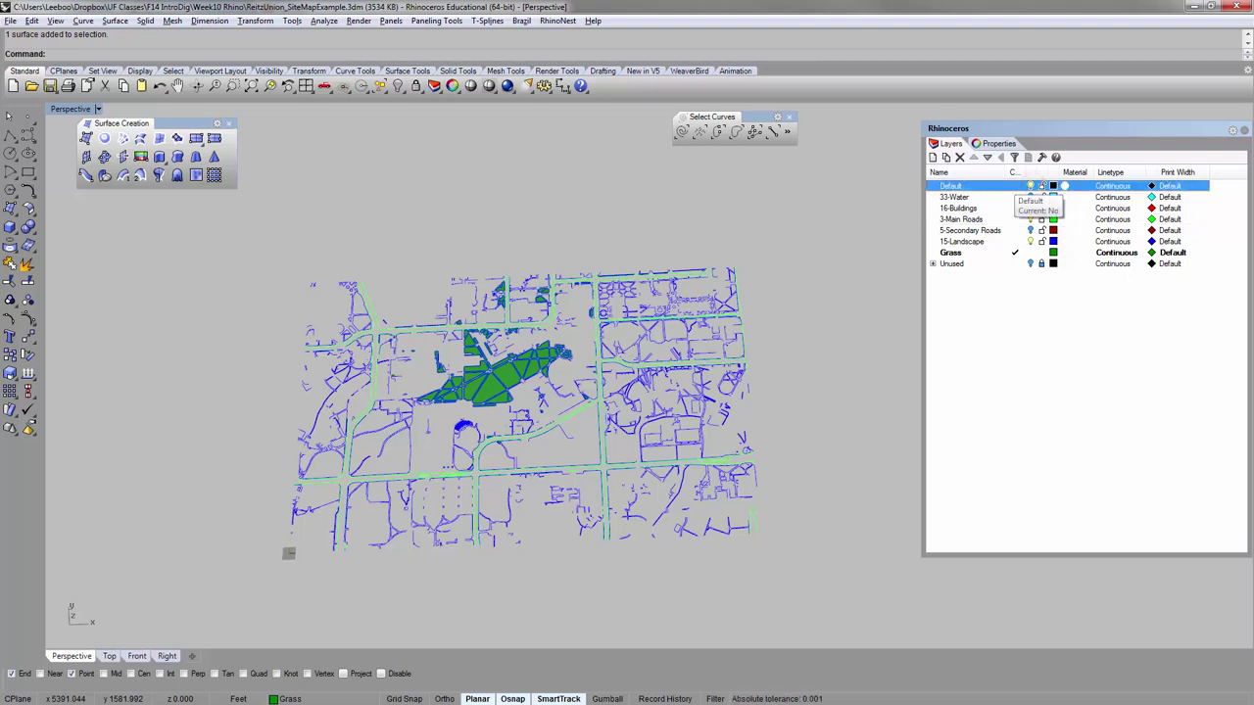
{"action": "left_click", "coordinate": [1020, 186]}
{"action": "left_click", "coordinate": [966, 430]}
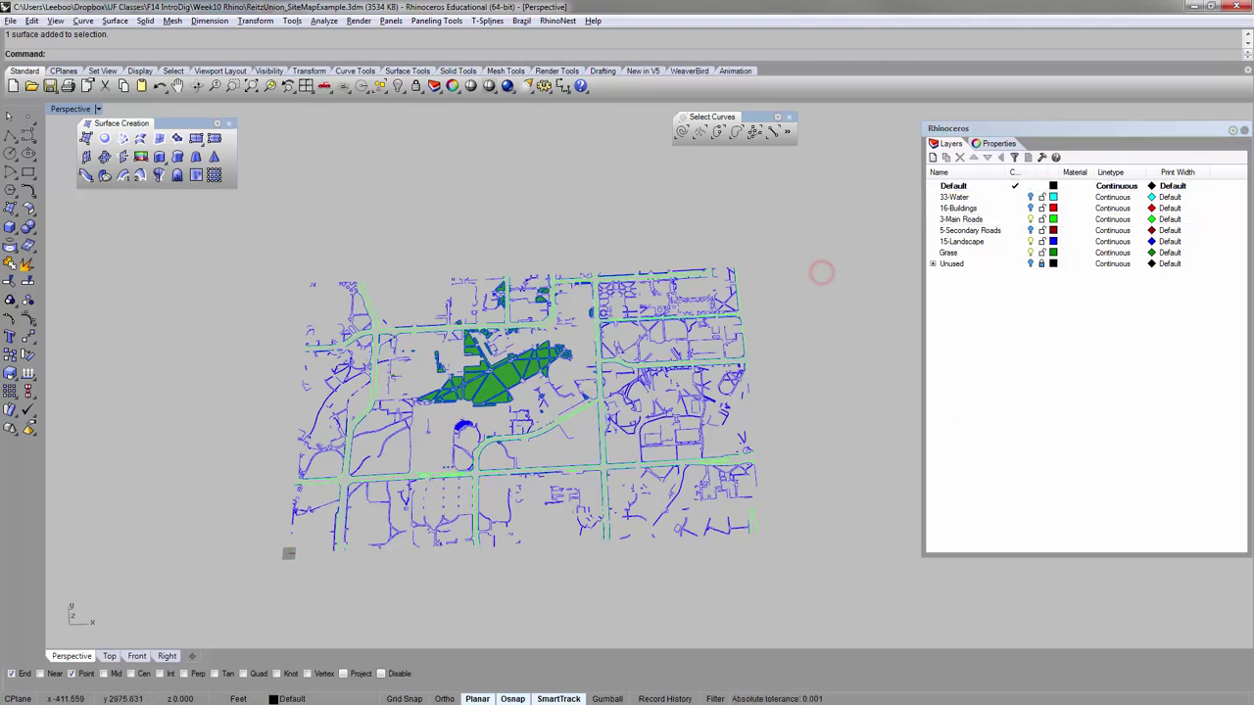
Create a rectangular plane surface from corner to corner that covers the whole site with a margin around it.
{"action": "right_click_drag", "start_coordinate": [823, 272], "coordinate": [268, 241]}
{"action": "left_click", "coordinate": [196, 138]}
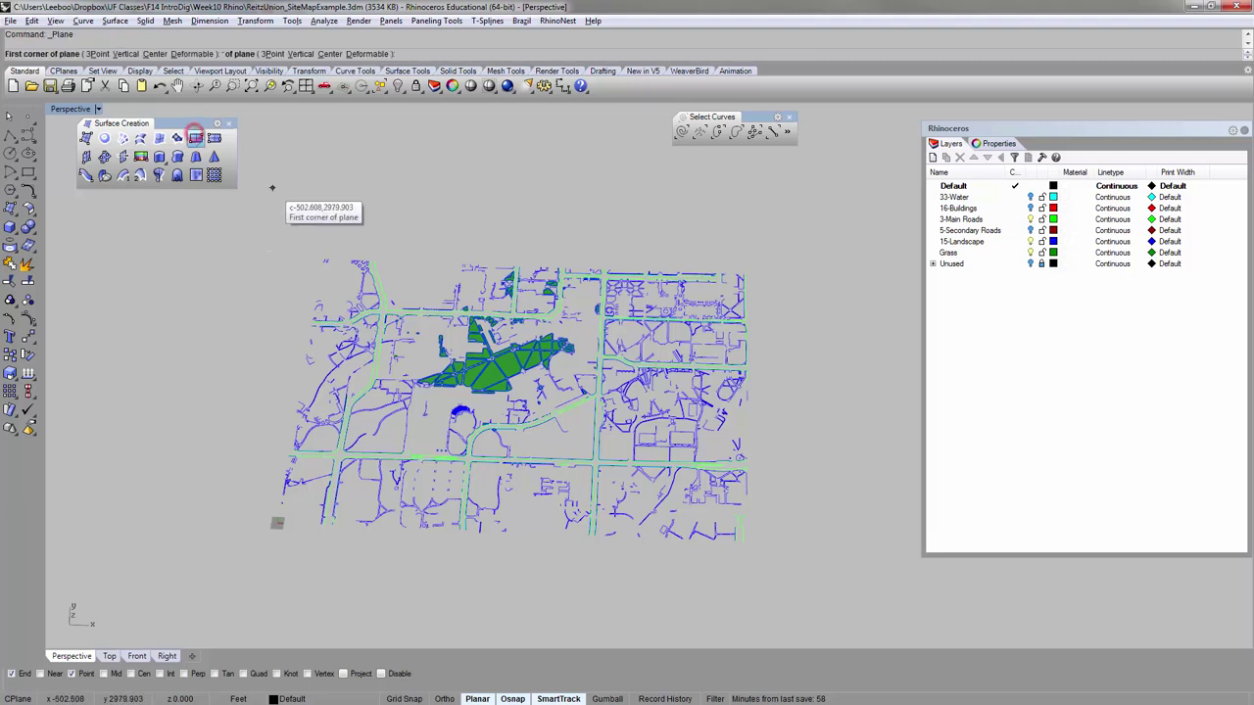
{"action": "left_click", "coordinate": [303, 227]}
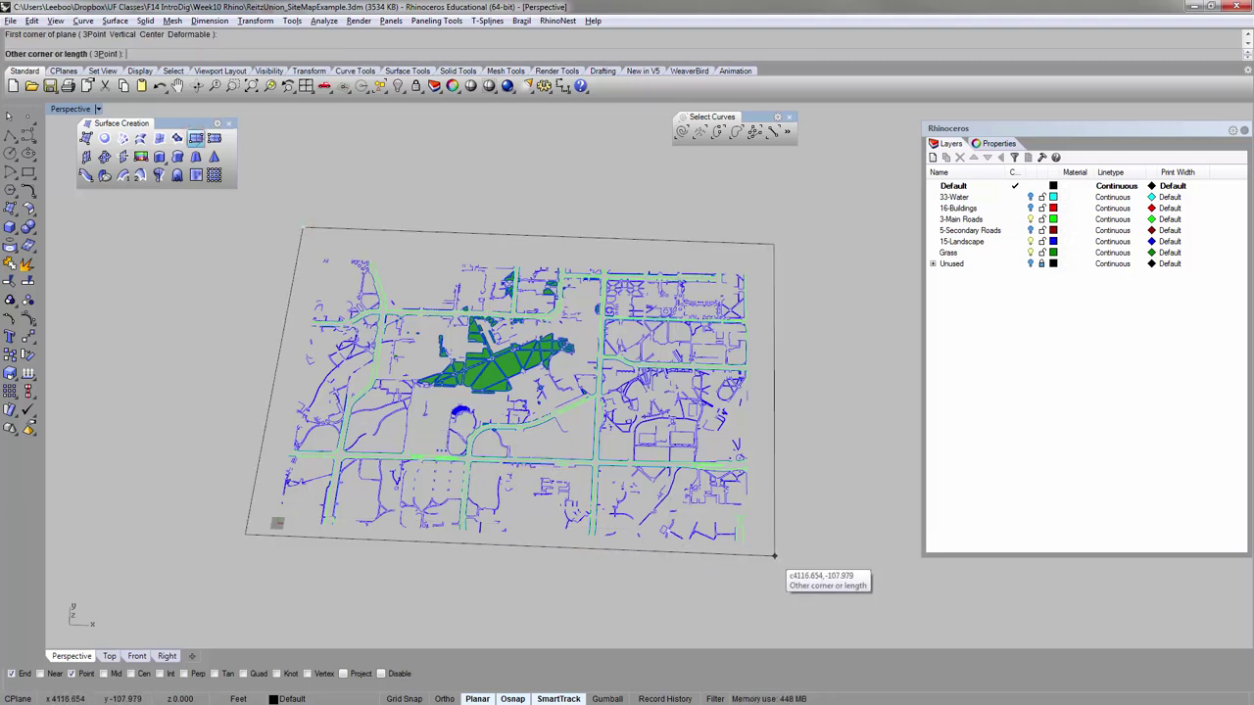
{"action": "left_click", "coordinate": [763, 579]}
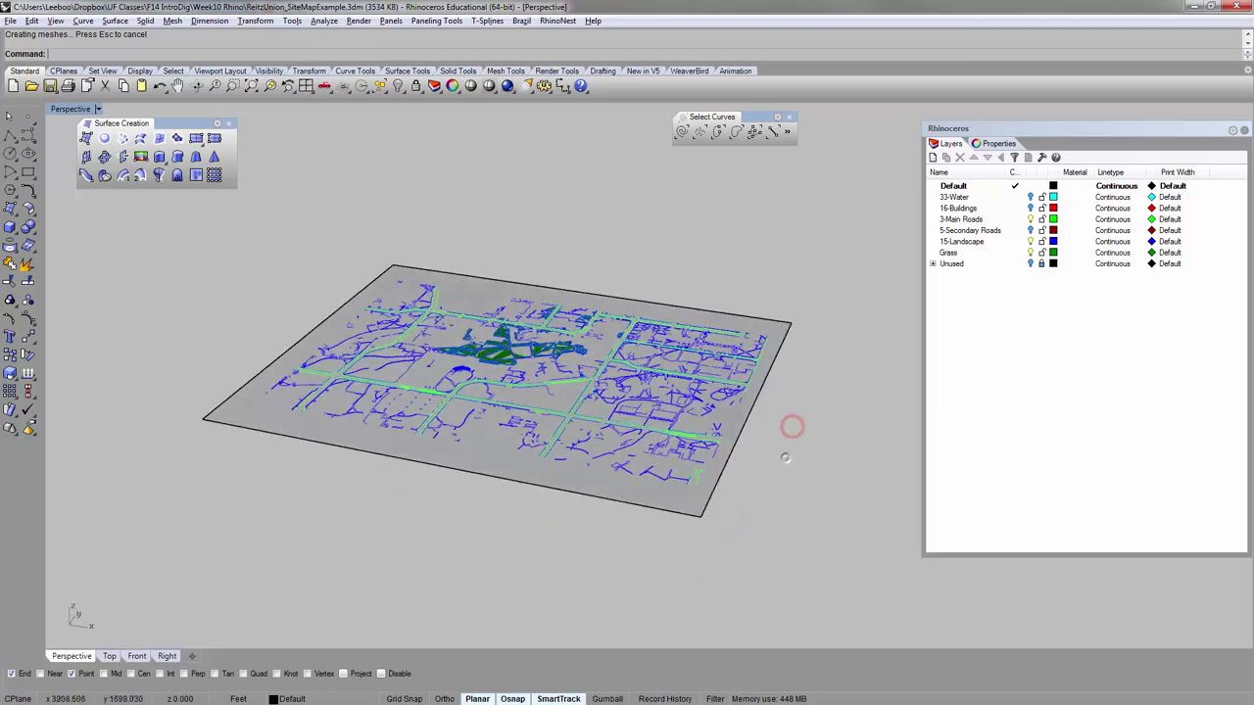
Inspect the overlap between the ground plane and the grass surfaces at a low angle, and select the ground plane.
{"action": "scroll", "coordinate": [792, 427], "scroll_direction": "up", "scroll_amount": 8}
{"action": "scroll", "coordinate": [556, 338], "scroll_direction": "up", "scroll_amount": 4}
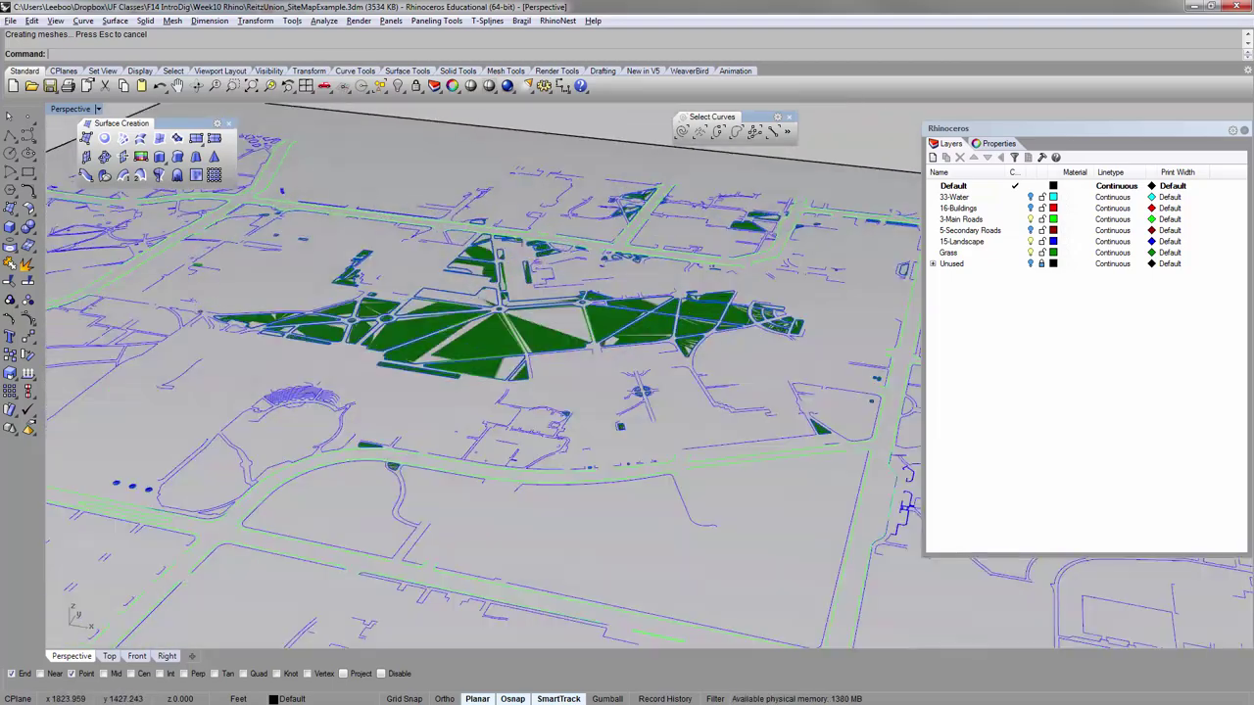
{"action": "right_click_drag", "start_coordinate": [556, 411], "coordinate": [551, 333]}
{"action": "scroll", "coordinate": [500, 372], "scroll_direction": "up", "scroll_amount": 6}
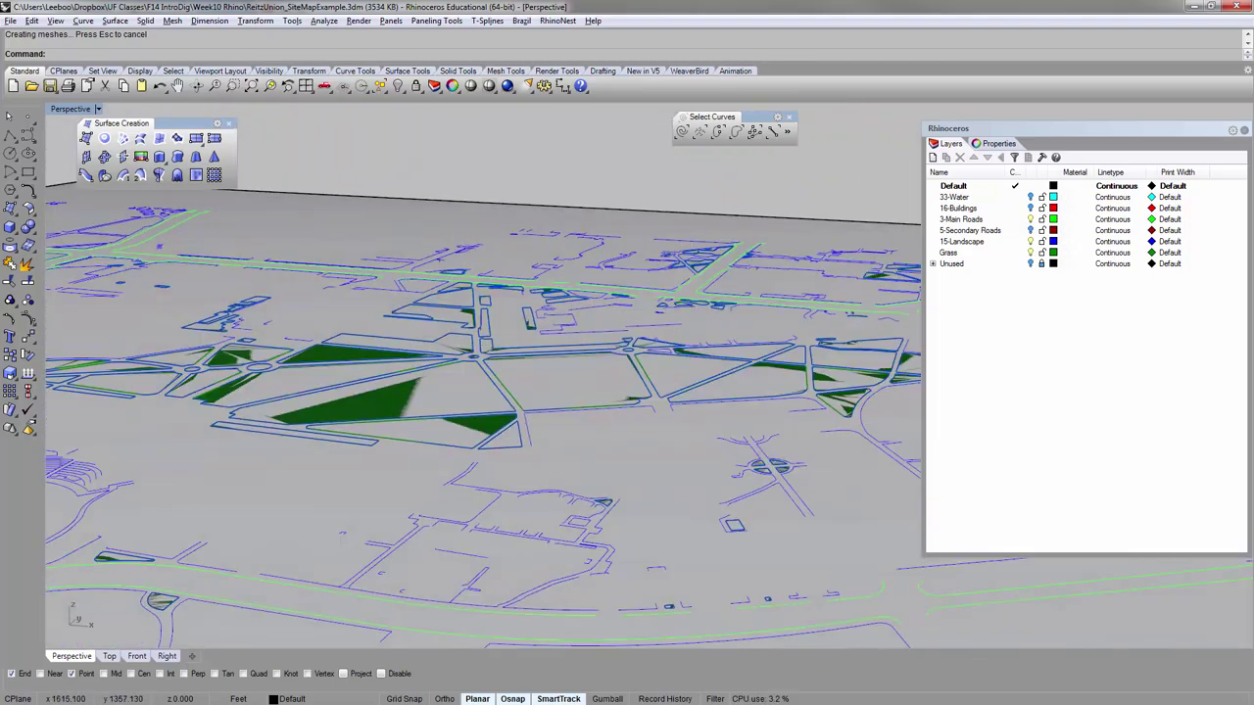
{"action": "left_click", "coordinate": [394, 489]}
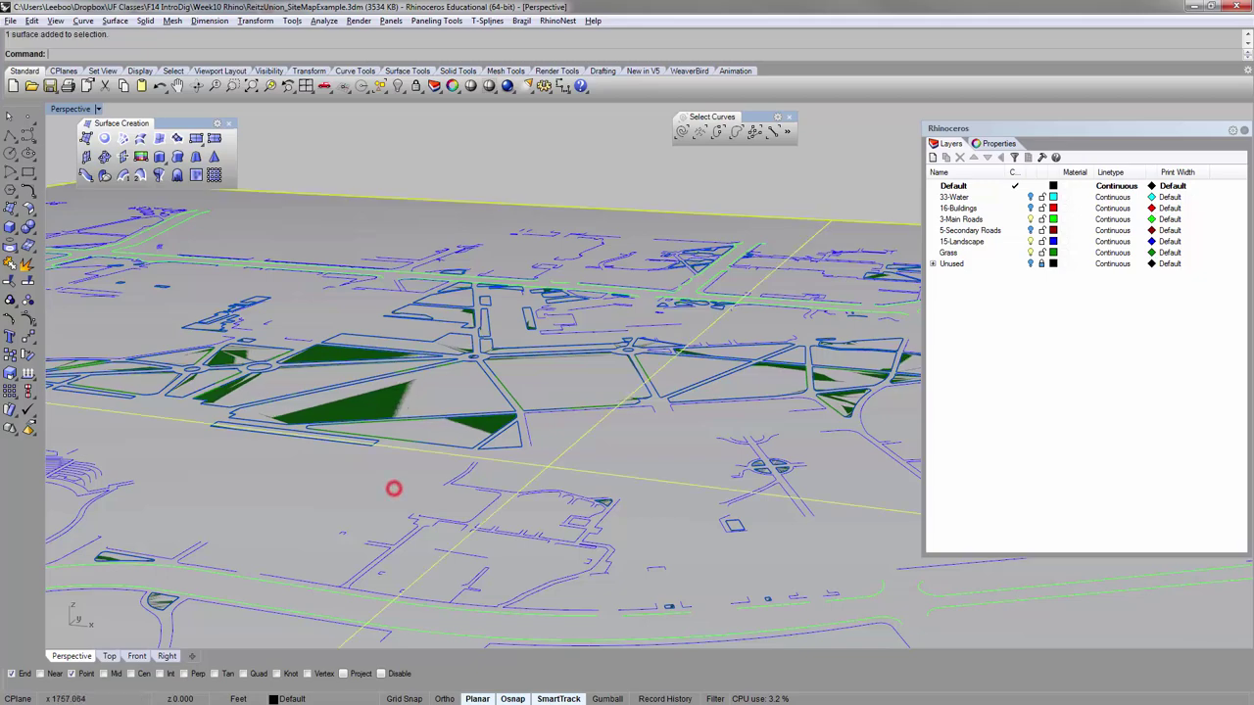
{"action": "scroll", "coordinate": [472, 423], "scroll_direction": "down", "scroll_amount": 12}
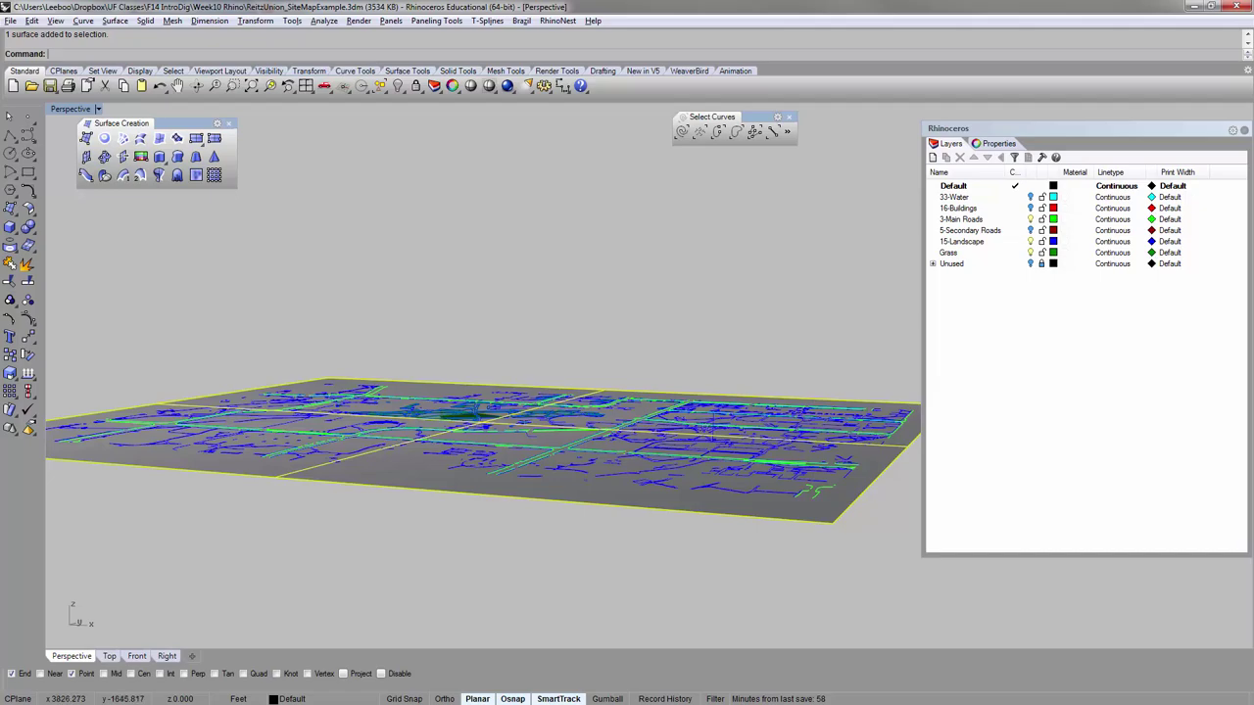
Turn on the Gumball, move the ground plane vertically down below the grass surfaces, and deselect it.
{"action": "left_click", "coordinate": [608, 698]}
{"action": "scroll", "coordinate": [478, 403], "scroll_direction": "up", "scroll_amount": 6}
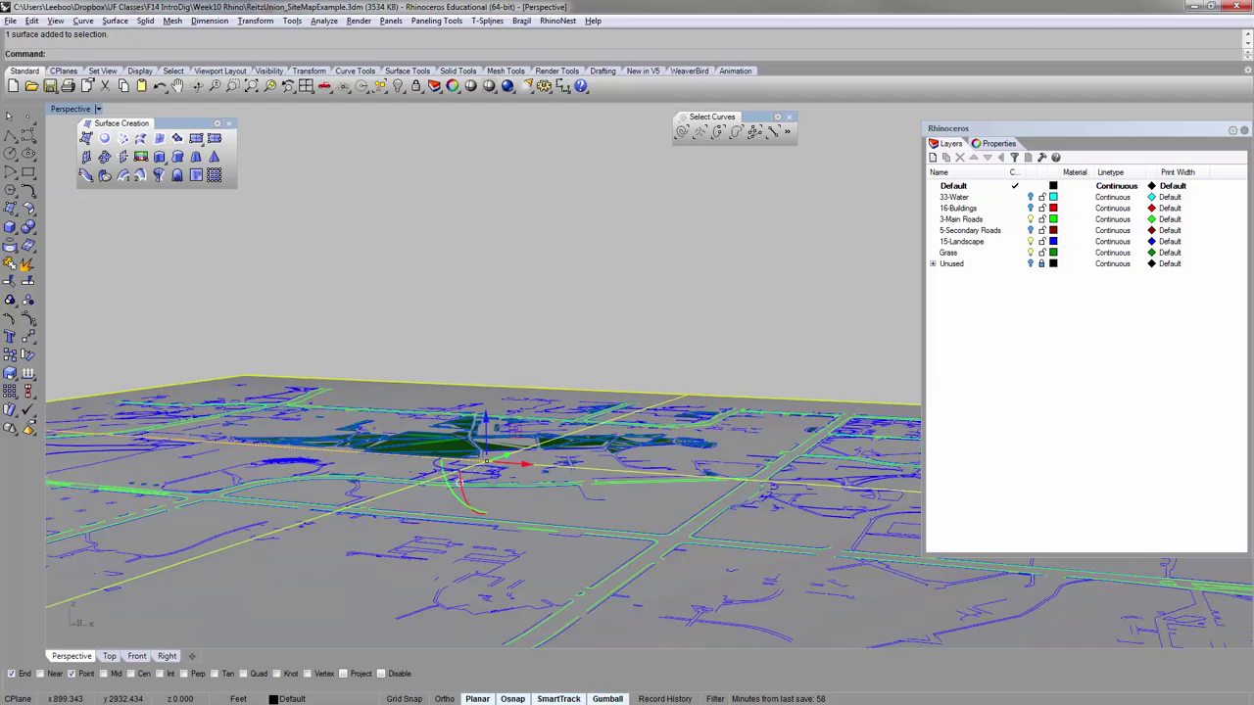
{"action": "mouse_move", "coordinate": [478, 404]}
{"action": "right_mouse_down"}
{"action": "mouse_move", "coordinate": [468, 338]}
{"action": "mouse_move", "coordinate": [475, 402]}
{"action": "mouse_move", "coordinate": [480, 311]}
{"action": "mouse_move", "coordinate": [480, 400]}
{"action": "right_mouse_up"}
{"action": "key", "text": "Down"}
{"action": "key", "text": "Down"}
{"action": "key", "text": "Down"}
{"action": "key", "text": "Down"}
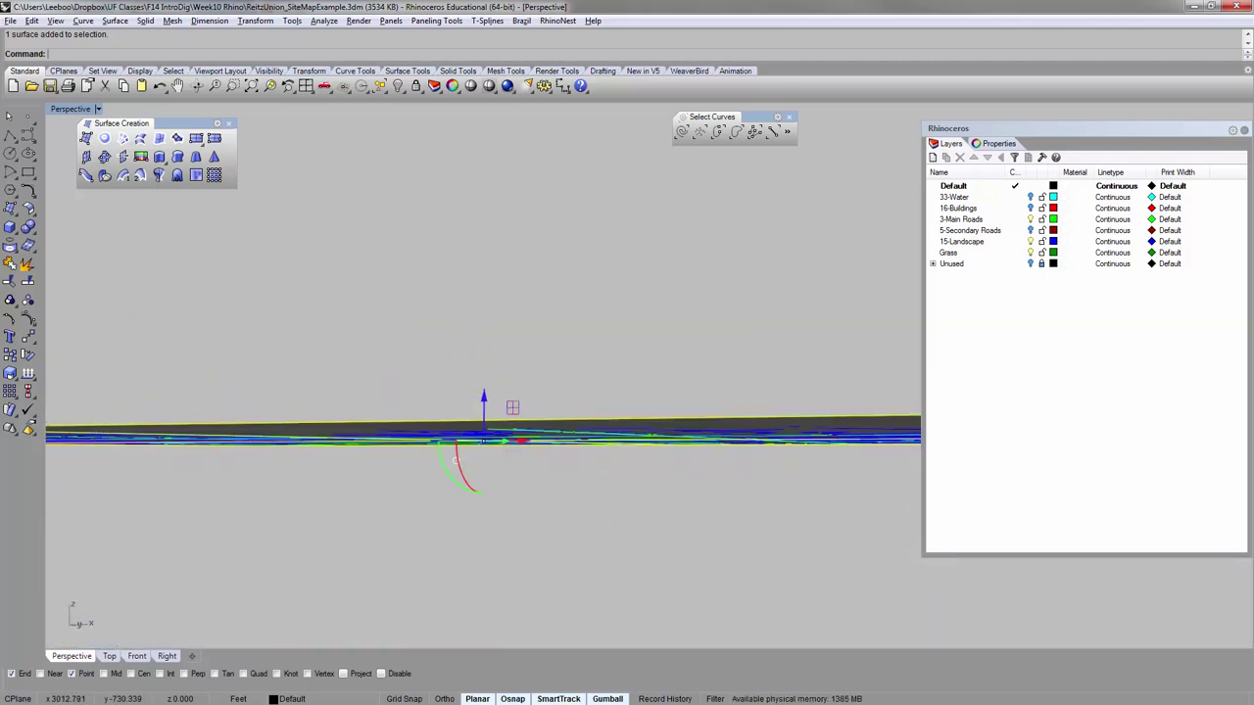
{"action": "left_click", "coordinate": [482, 398]}
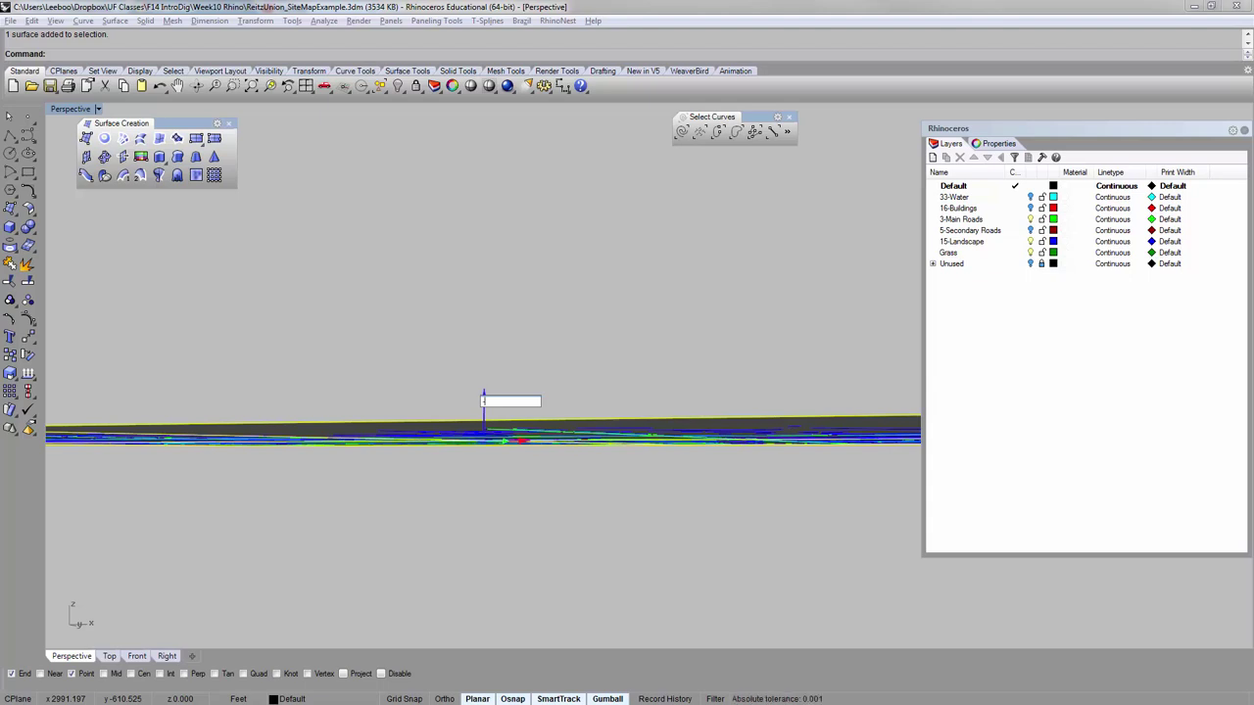
{"action": "key", "text": "Escape"}
{"action": "left_click", "coordinate": [574, 291]}
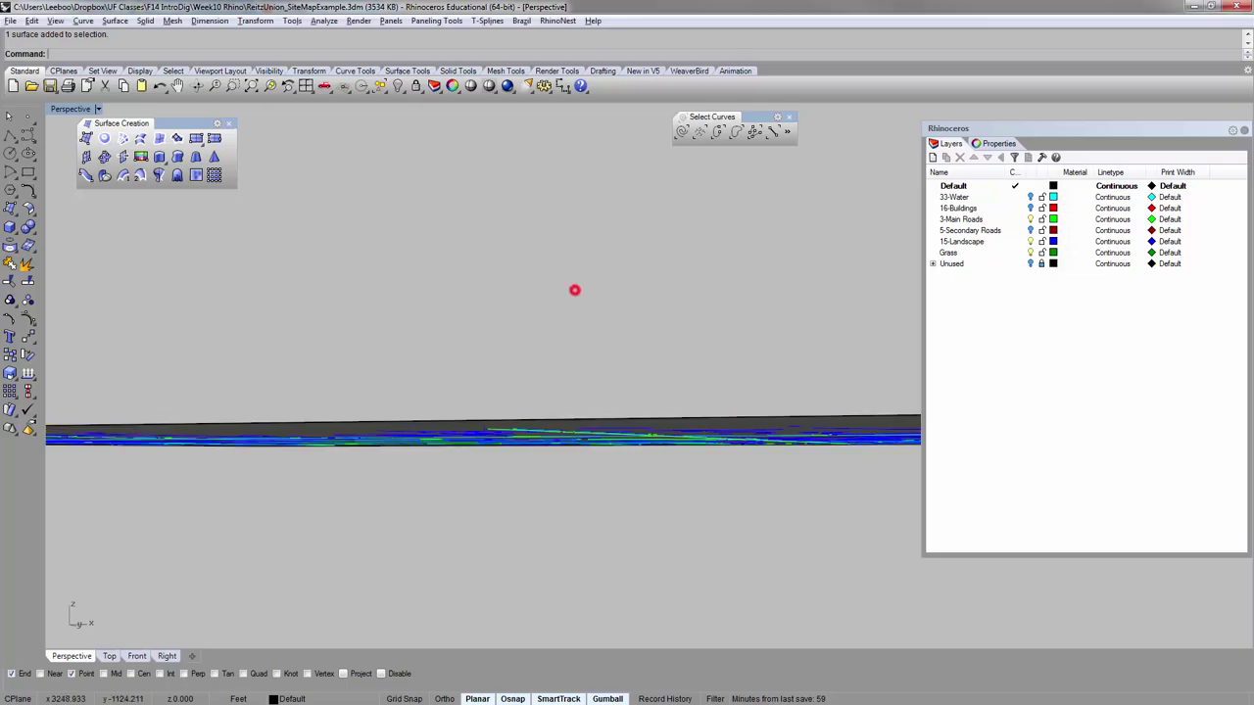
Examine how the grass surfaces and paths display over the lowered ground plane, up close and across the site.
{"action": "right_click_drag", "start_coordinate": [574, 291], "coordinate": [581, 517]}
{"action": "scroll", "coordinate": [502, 423], "scroll_direction": "up", "scroll_amount": 6}
{"action": "scroll", "coordinate": [481, 435], "scroll_direction": "up", "scroll_amount": 6}
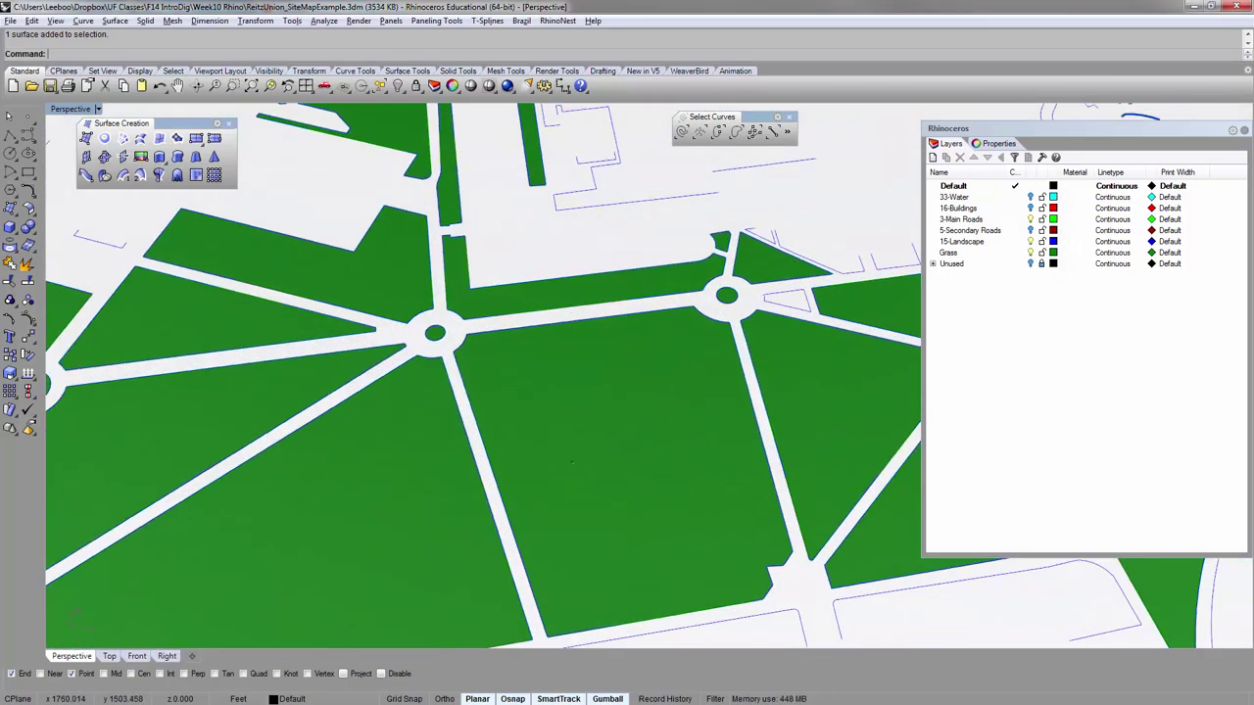
{"action": "mouse_move", "coordinate": [481, 435]}
{"action": "right_mouse_down"}
{"action": "mouse_move", "coordinate": [485, 343]}
{"action": "mouse_move", "coordinate": [493, 430]}
{"action": "right_mouse_up"}
{"action": "scroll", "coordinate": [492, 430], "scroll_direction": "down", "scroll_amount": 8}
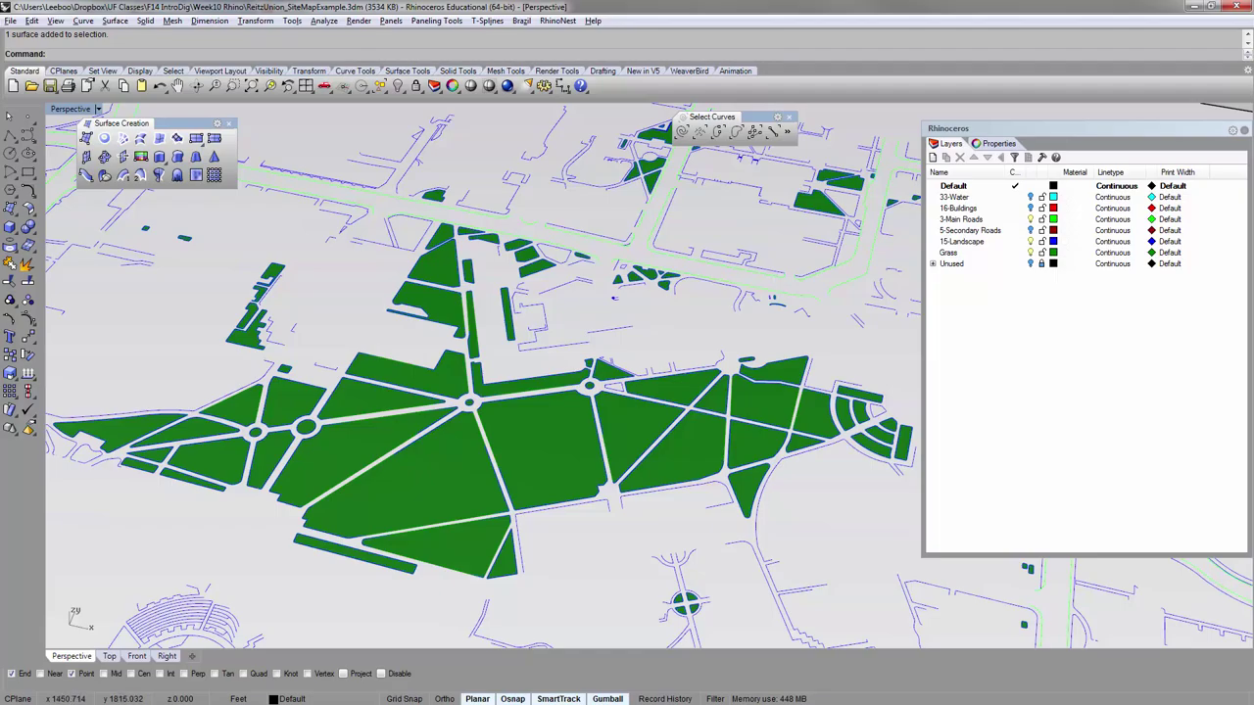
{"action": "scroll", "coordinate": [460, 323], "scroll_direction": "down", "scroll_amount": 5}
{"action": "right_click_drag", "start_coordinate": [480, 255], "coordinate": [576, 323]}
{"action": "scroll", "coordinate": [578, 298], "scroll_direction": "up", "scroll_amount": 7}
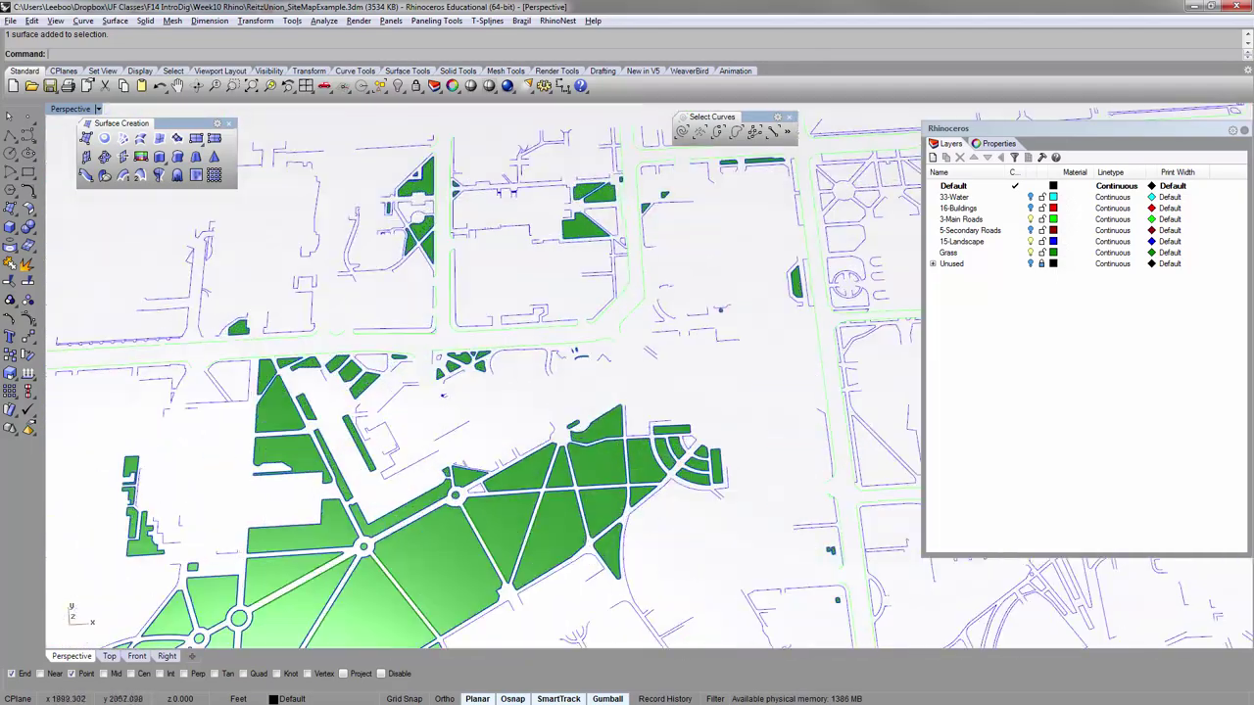
{"action": "scroll", "coordinate": [494, 251], "scroll_direction": "down", "scroll_amount": 6}
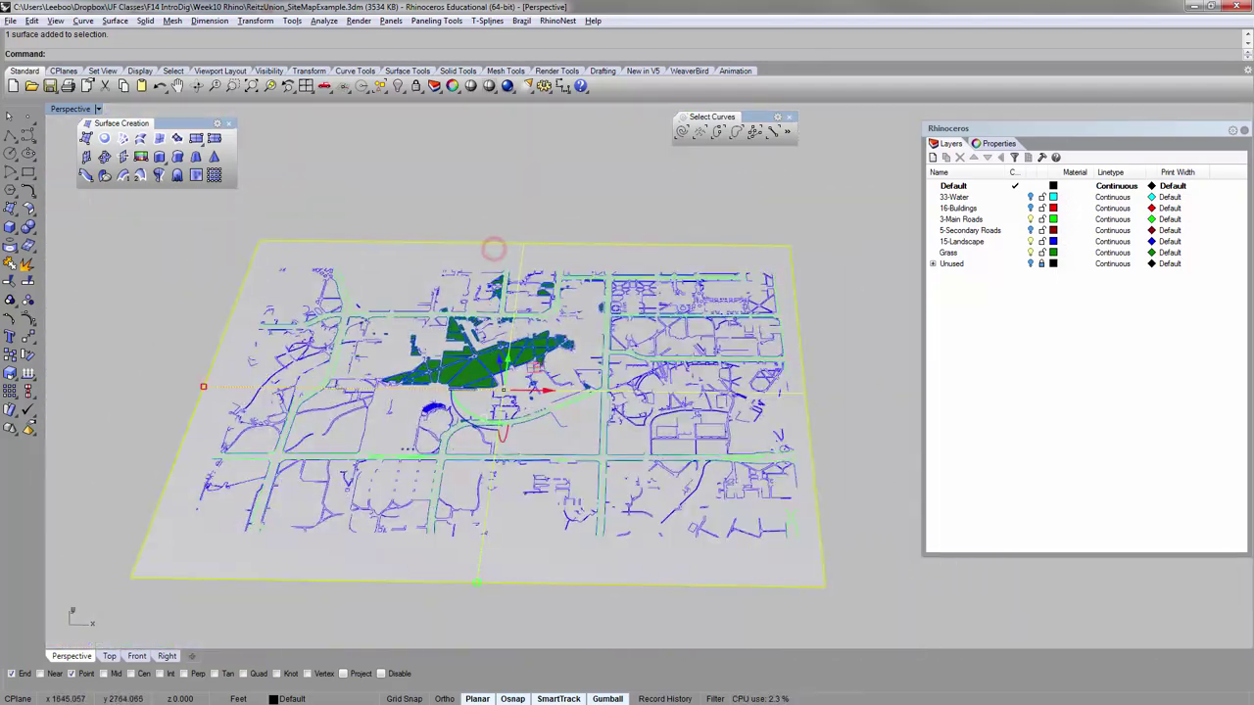
Select the ground plane and lock it with the Lock command.
{"action": "left_click", "coordinate": [489, 206]}
{"action": "left_click", "coordinate": [481, 249]}
{"action": "left_click", "coordinate": [953, 185]}
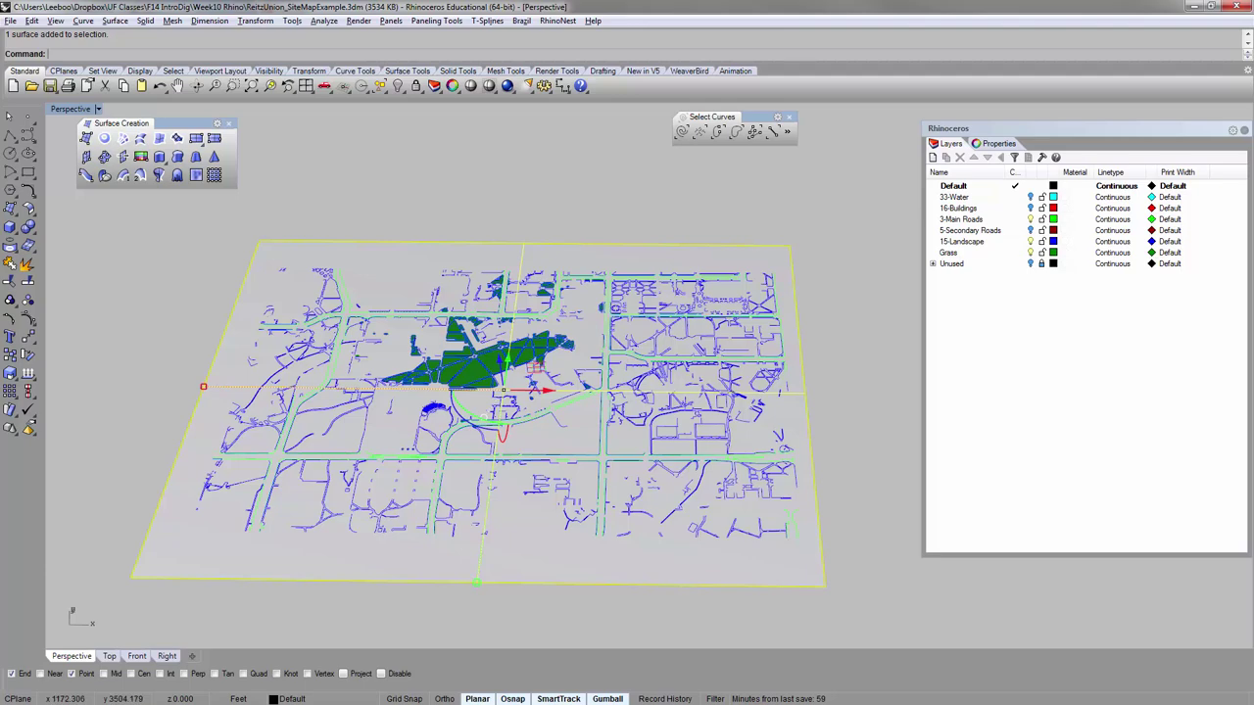
{"action": "type", "text": "Lock"}
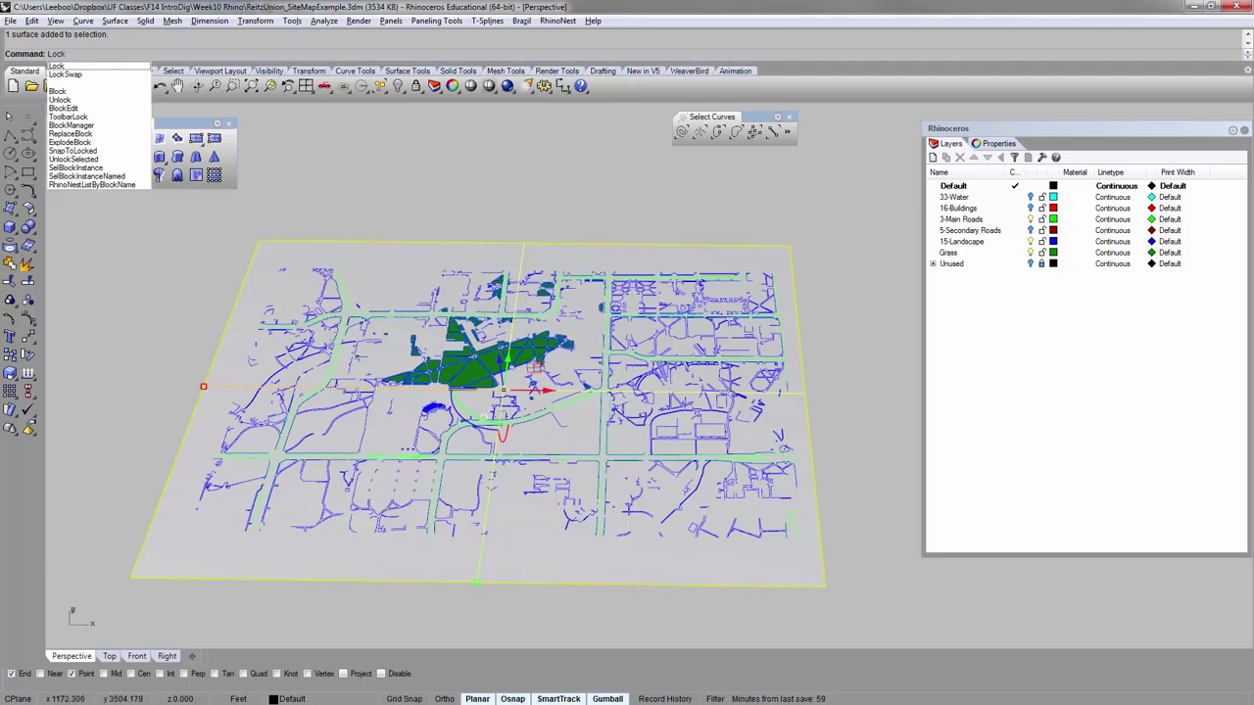
{"action": "key", "text": "Return"}
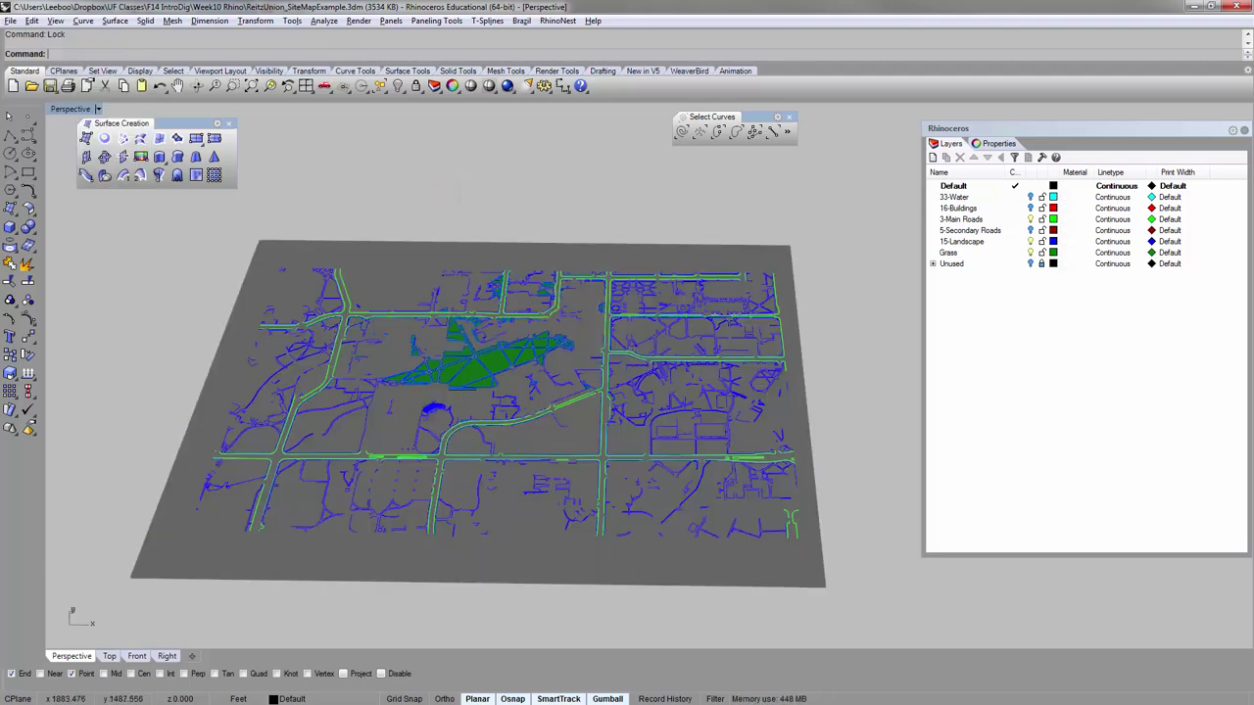
Test whether the locked ground plane can be picked along its northern edge, and look over the site.
{"action": "scroll", "coordinate": [505, 353], "scroll_direction": "up", "scroll_amount": 4}
{"action": "right_click_drag", "start_coordinate": [527, 382], "coordinate": [477, 374]}
{"action": "scroll", "coordinate": [466, 429], "scroll_direction": "down", "scroll_amount": 4}
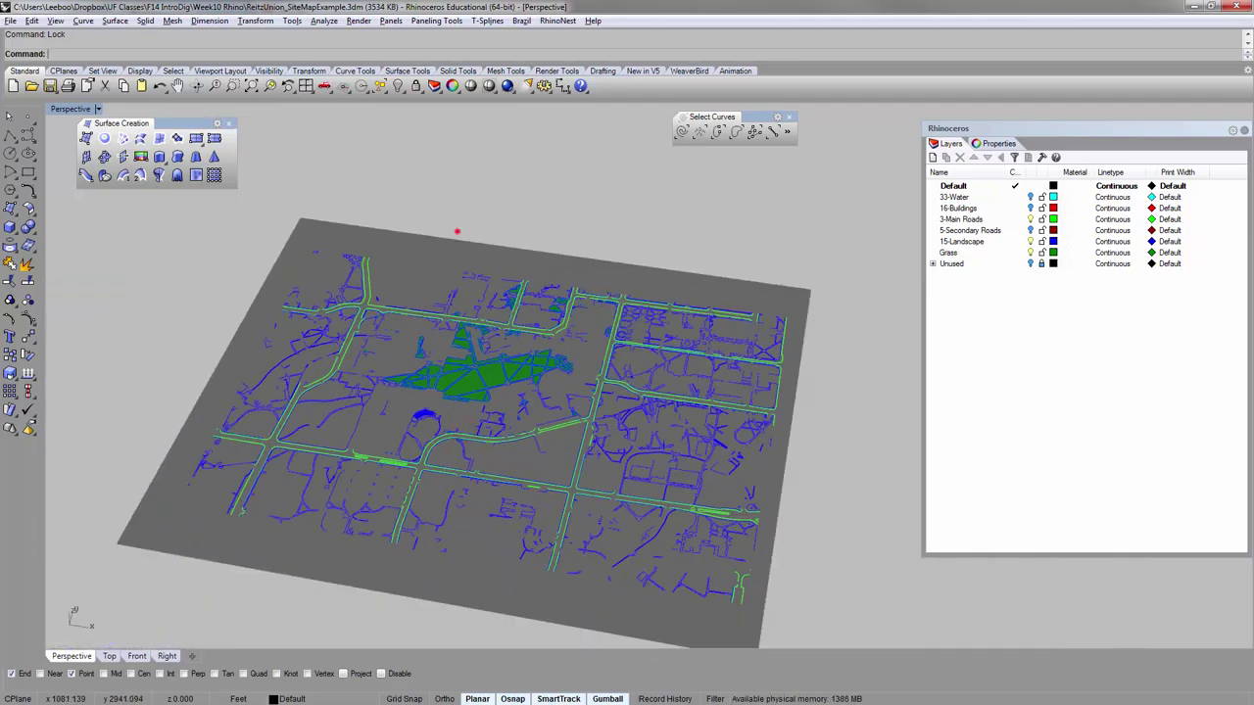
{"action": "left_click", "coordinate": [451, 201]}
{"action": "left_click", "coordinate": [441, 224]}
{"action": "left_click", "coordinate": [431, 185]}
{"action": "left_click", "coordinate": [418, 197]}
{"action": "left_click", "coordinate": [407, 223]}
{"action": "left_click", "coordinate": [402, 256]}
{"action": "left_click", "coordinate": [440, 204]}
{"action": "right_click_drag", "start_coordinate": [440, 204], "coordinate": [461, 323]}
{"action": "scroll", "coordinate": [456, 353], "scroll_direction": "up", "scroll_amount": 3}
{"action": "scroll", "coordinate": [455, 358], "scroll_direction": "up", "scroll_amount": 8}
{"action": "right_click_drag", "start_coordinate": [455, 421], "coordinate": [524, 385]}
{"action": "scroll", "coordinate": [601, 358], "scroll_direction": "down", "scroll_amount": 10}
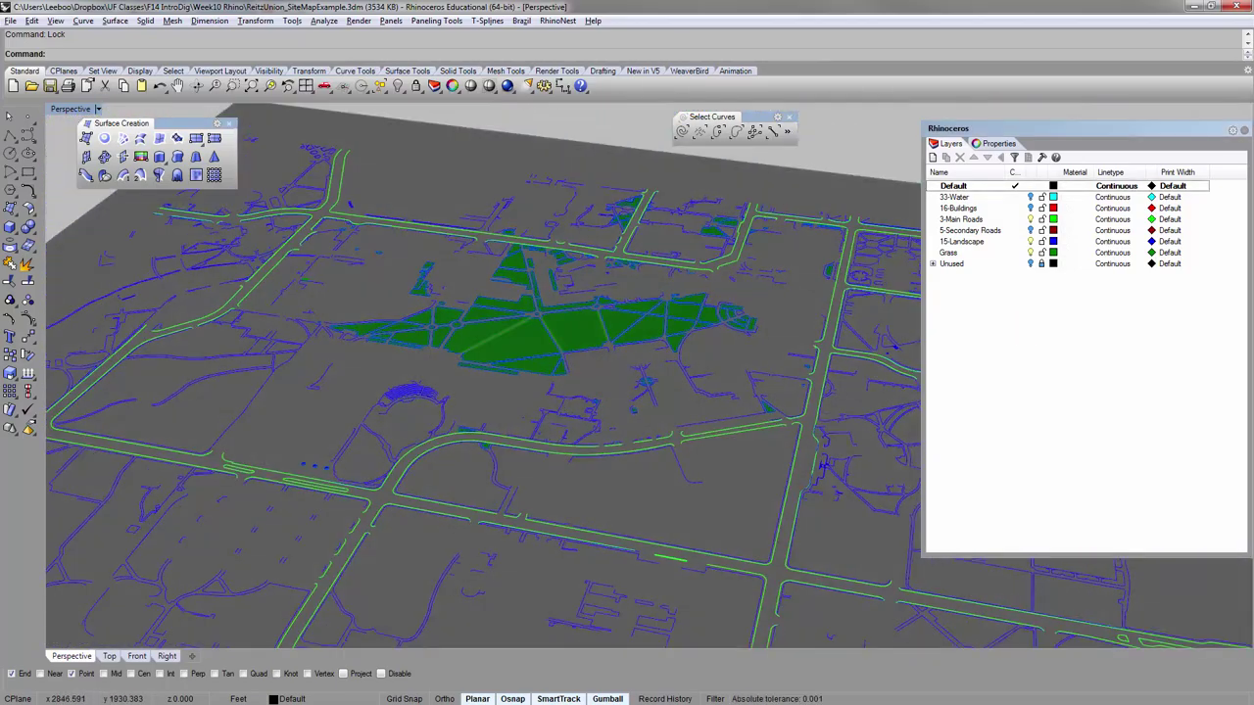
Turn on the 16-Buildings layer and view the building outlines around the grass area.
{"action": "left_click", "coordinate": [1033, 208]}
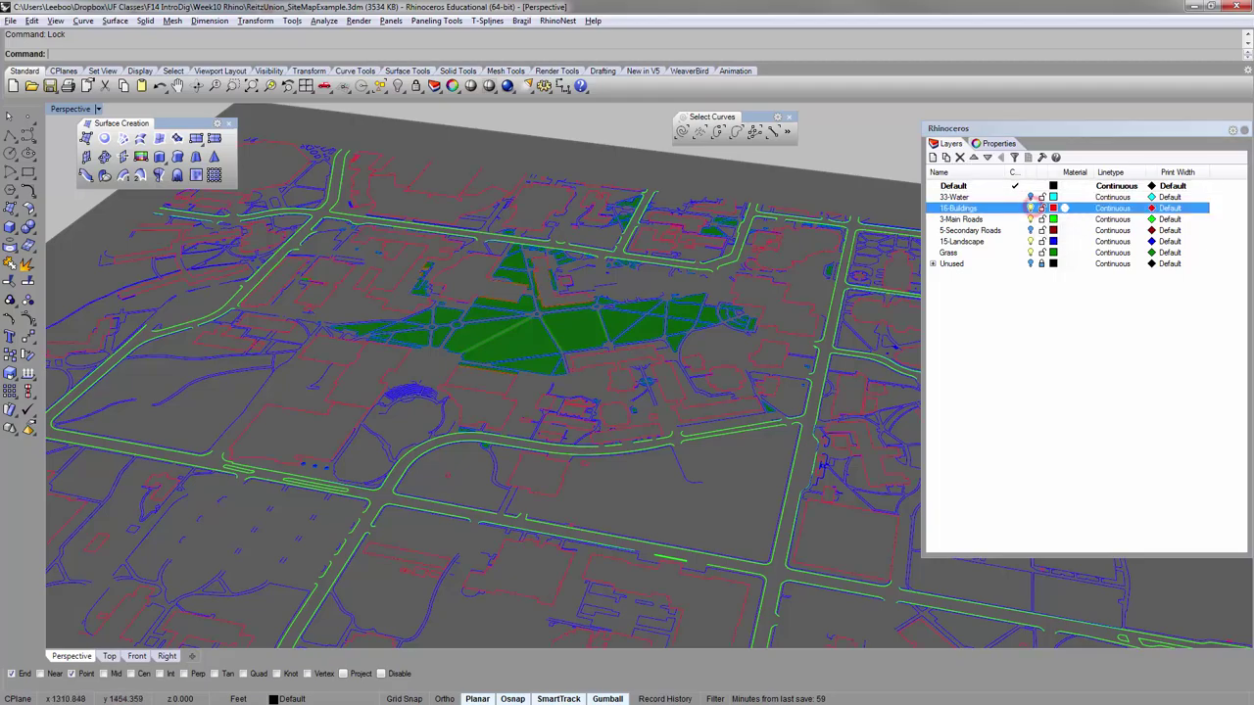
{"action": "right_click_drag", "start_coordinate": [509, 222], "coordinate": [504, 267]}
{"action": "scroll", "coordinate": [576, 325], "scroll_direction": "up", "scroll_amount": 3}
{"action": "right_click_drag", "start_coordinate": [578, 343], "coordinate": [562, 323]}
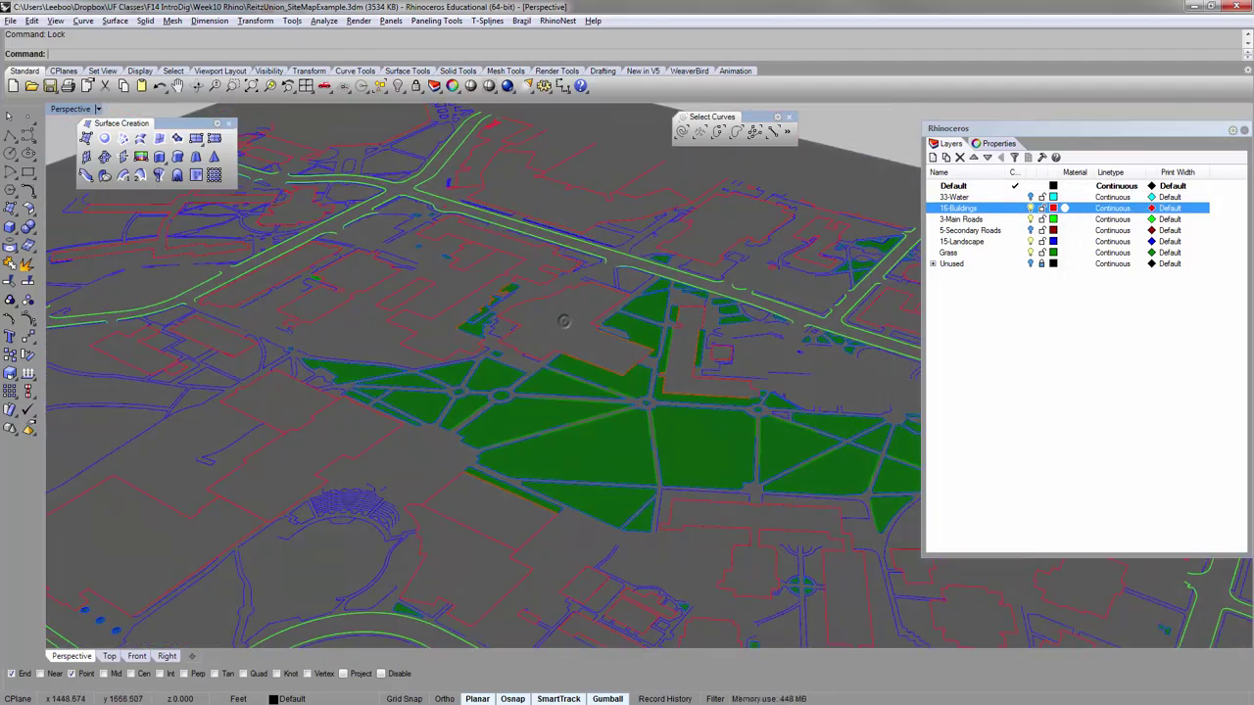
{"action": "scroll", "coordinate": [548, 323], "scroll_direction": "down", "scroll_amount": 5}
{"action": "right_click_drag", "start_coordinate": [461, 335], "coordinate": [430, 316]}
{"action": "scroll", "coordinate": [431, 318], "scroll_direction": "up", "scroll_amount": 3}
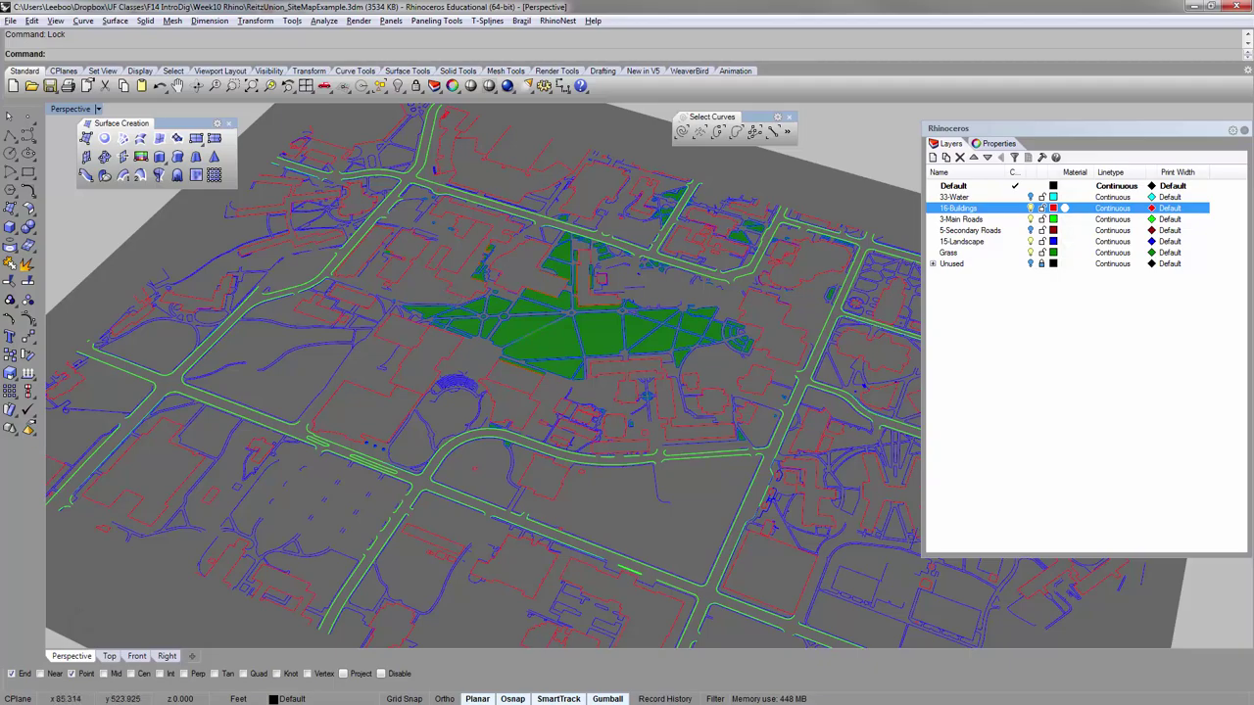
Switch to Google Maps in the browser, look at the Reitz Union's satellite image, and return to Rhinoceros.
{"action": "key", "text": "alt+Tab"}
{"action": "left_click_drag", "start_coordinate": [494, 530], "coordinate": [515, 464]}
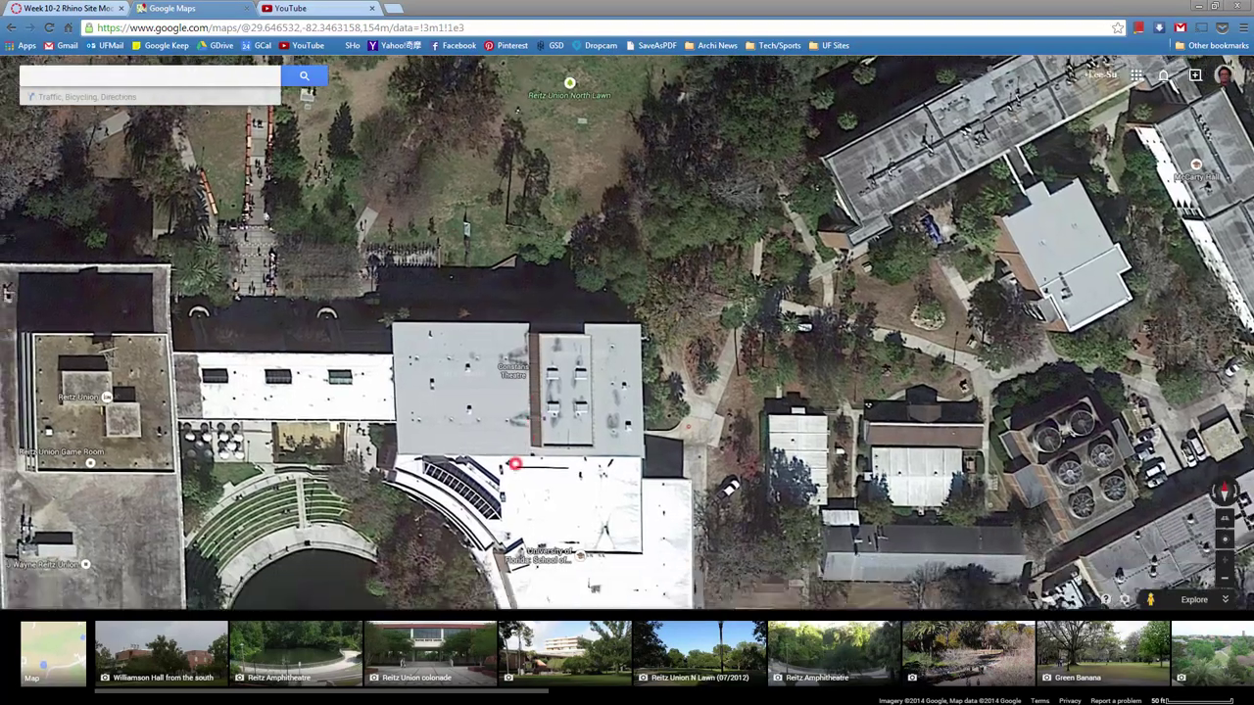
{"action": "scroll", "coordinate": [514, 463], "scroll_direction": "down", "scroll_amount": 4}
{"action": "key", "text": "alt+Tab"}
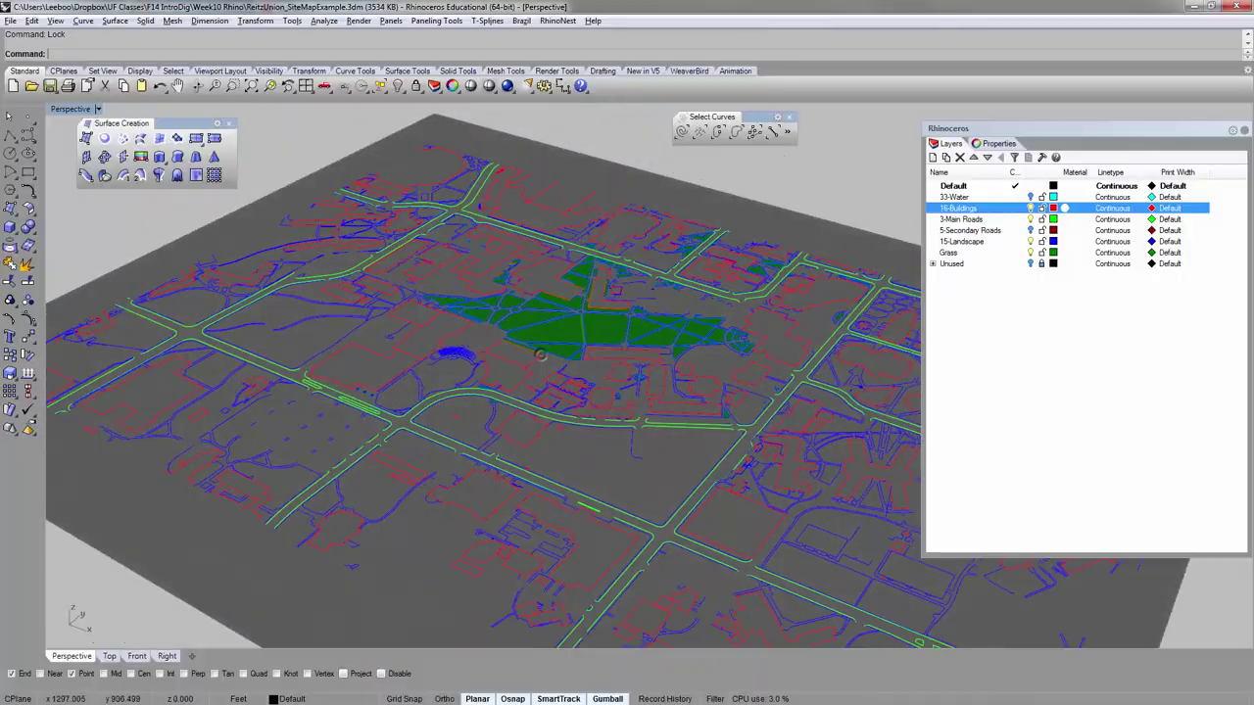
Try extruding the rectangular building outline just south of the central lawns as a solid, and undo the extrusion.
{"action": "right_click_drag", "start_coordinate": [541, 355], "coordinate": [408, 368]}
{"action": "scroll", "coordinate": [490, 387], "scroll_direction": "up", "scroll_amount": 5}
{"action": "left_click", "coordinate": [492, 384]}
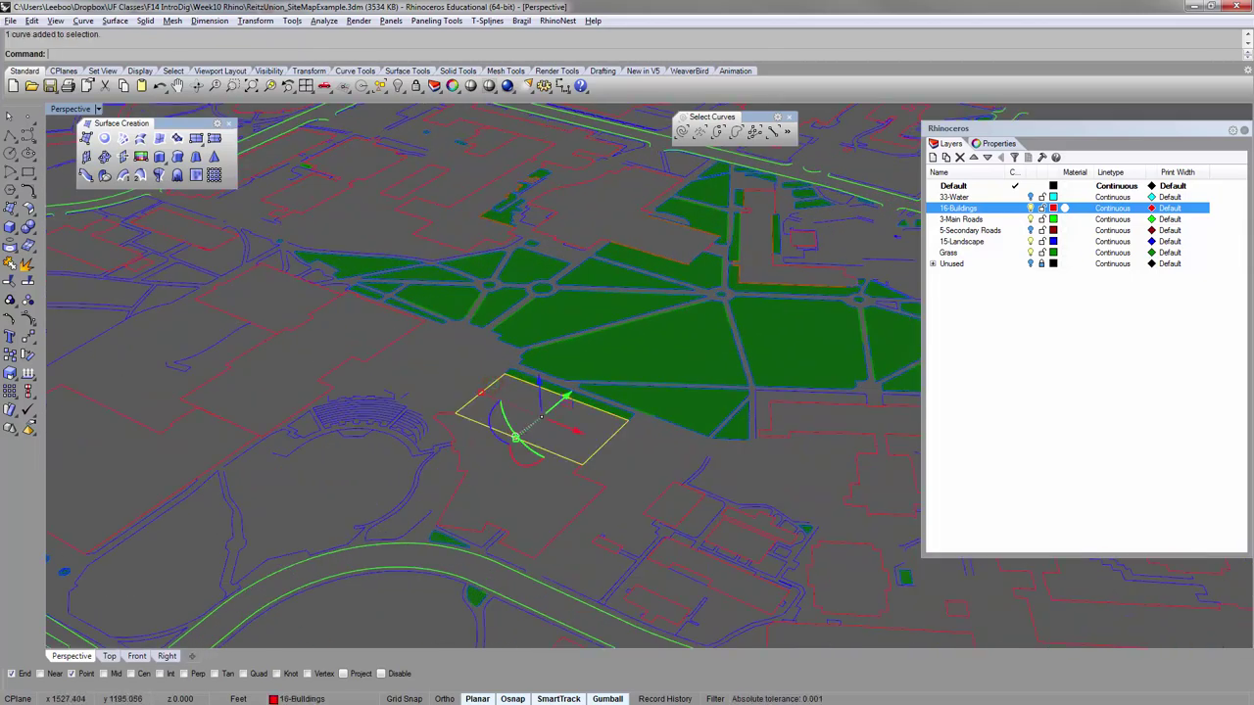
{"action": "key", "text": "Return"}
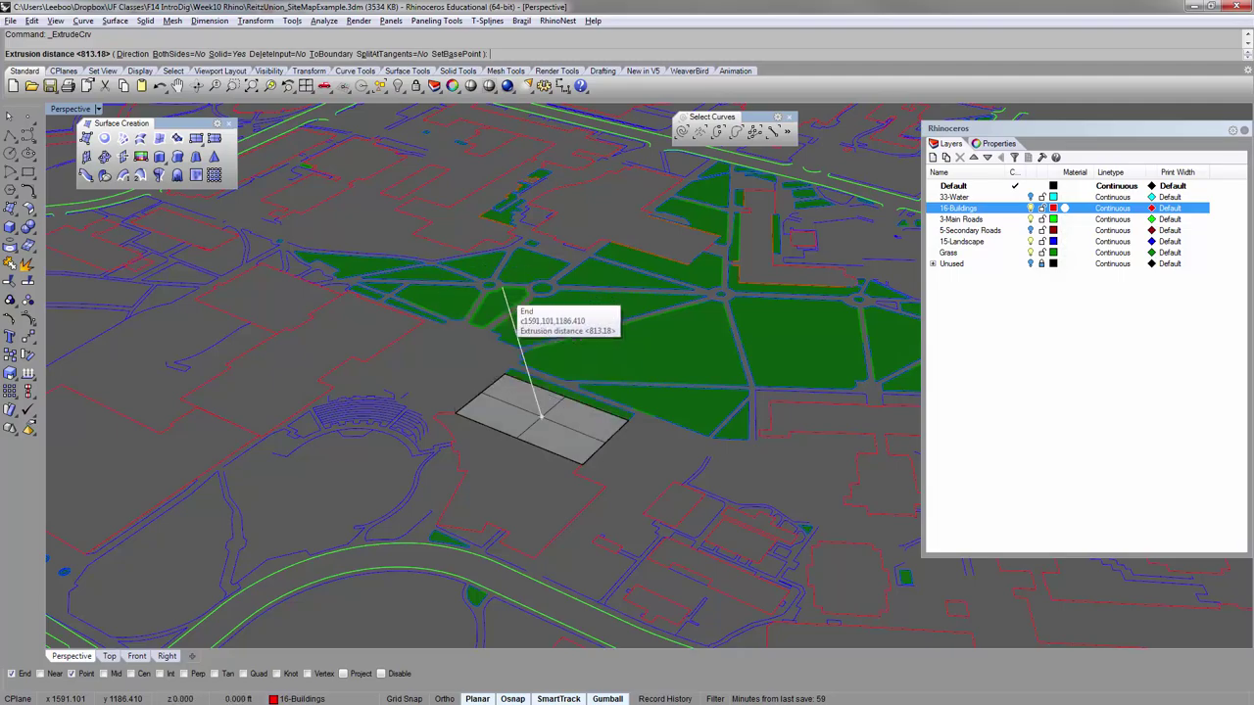
{"action": "left_click", "coordinate": [497, 265]}
{"action": "scroll", "coordinate": [529, 377], "scroll_direction": "down", "scroll_amount": 5}
{"action": "right_click_drag", "start_coordinate": [534, 382], "coordinate": [556, 350]}
{"action": "key", "text": "ctrl+z"}
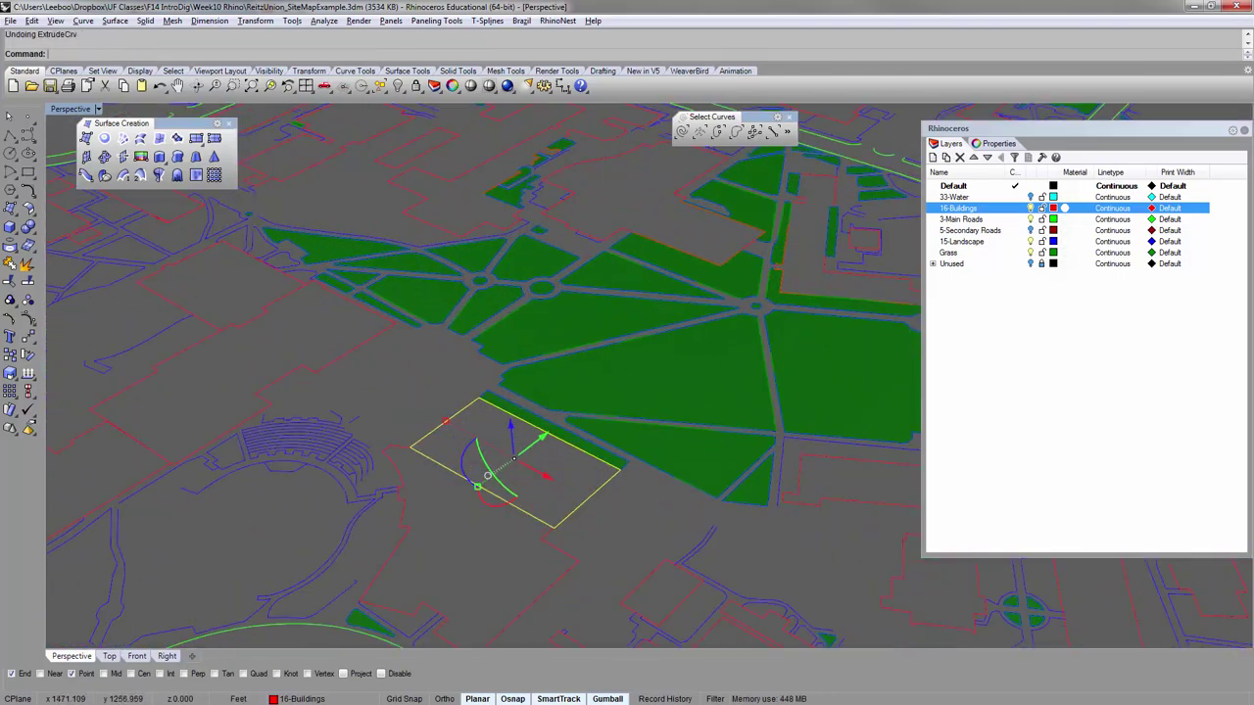
Preview a vertical solid extrusion of the same rectangular building outline, cancel it, and view the wider site.
{"action": "key", "text": "Return"}
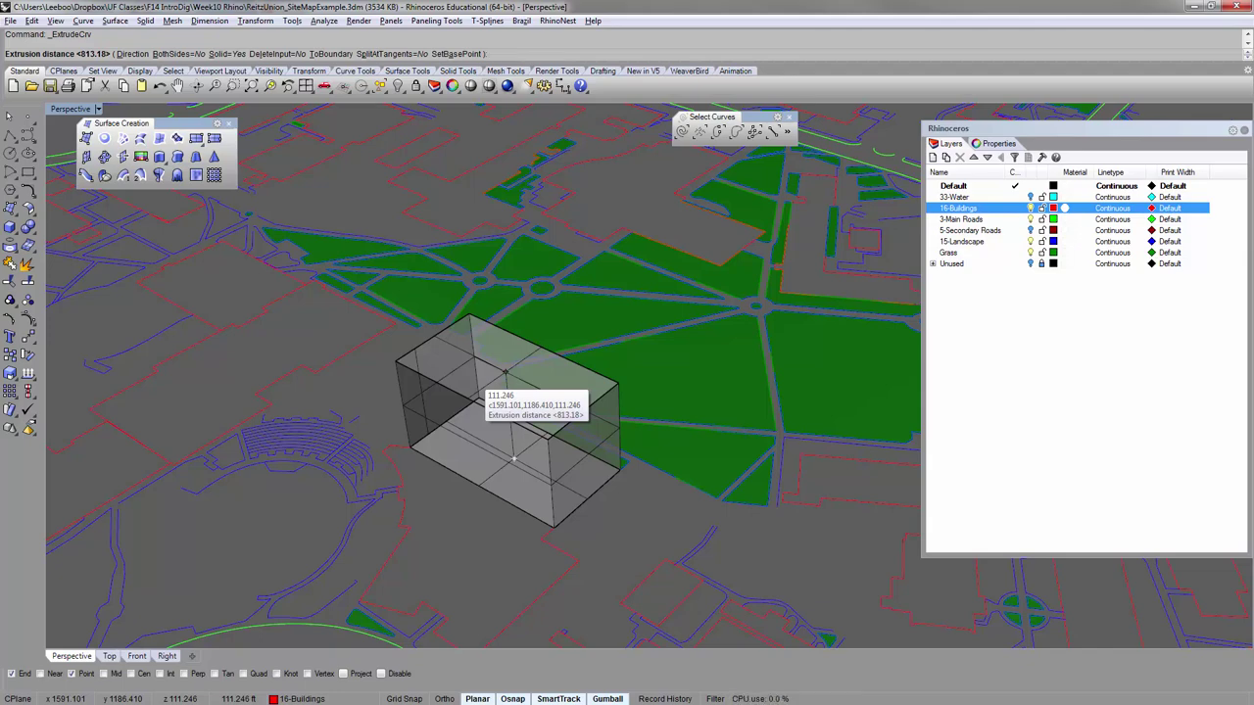
{"action": "key", "text": "Escape"}
{"action": "scroll", "coordinate": [490, 460], "scroll_direction": "down", "scroll_amount": 6}
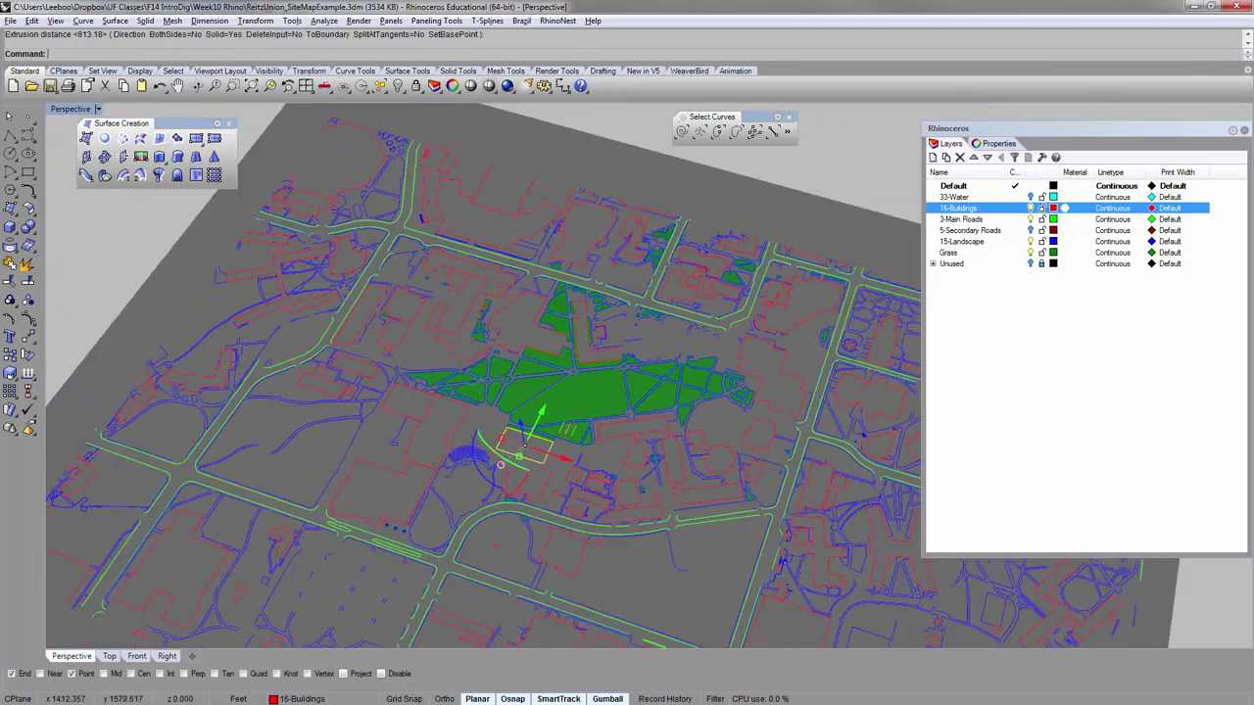
{"action": "scroll", "coordinate": [516, 347], "scroll_direction": "down", "scroll_amount": 2}
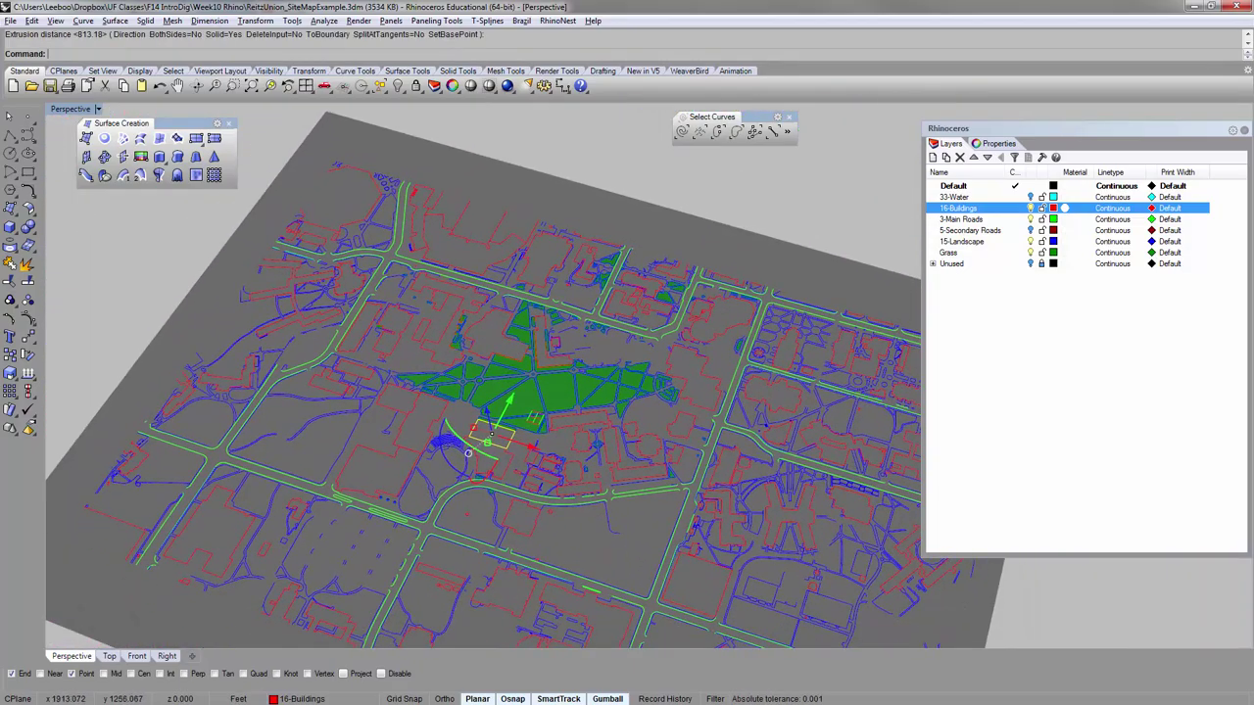
{"action": "key", "text": "alt+Tab"}
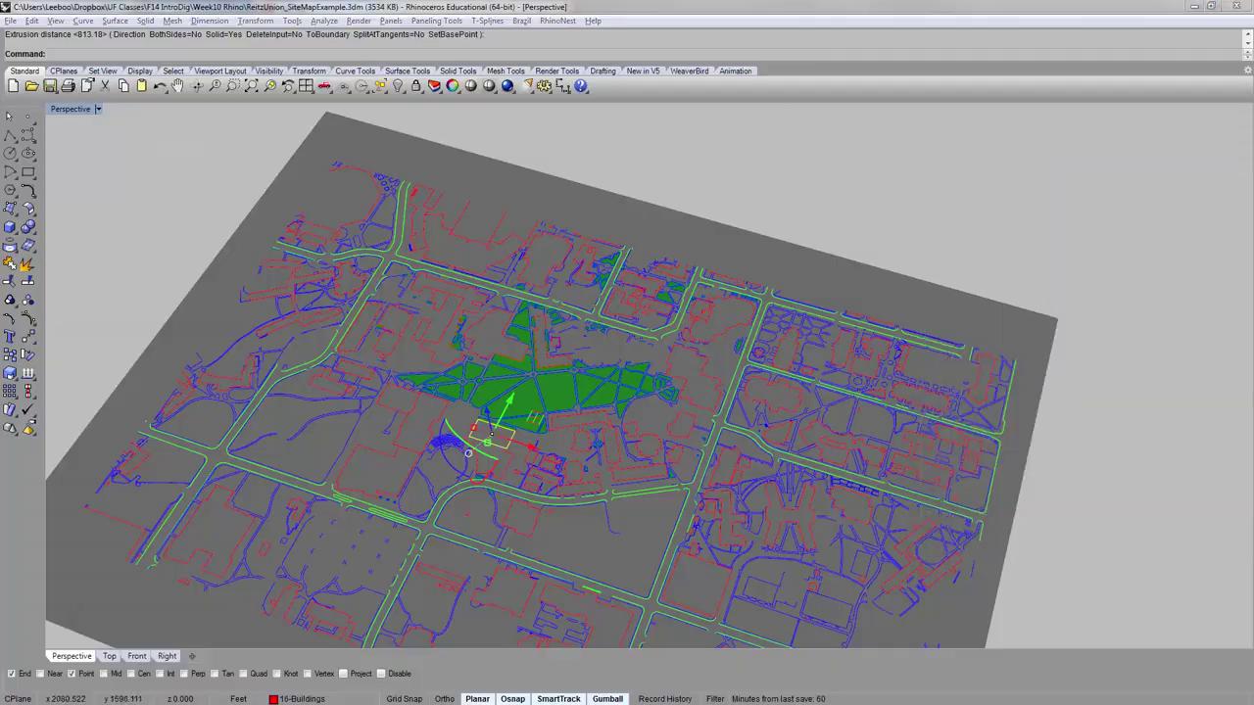
Extrude the notched building outline just west of the amphitheater into a solid 50 ft high.
{"action": "key", "text": "alt+Tab"}
{"action": "scroll", "coordinate": [502, 400], "scroll_direction": "up", "scroll_amount": 4}
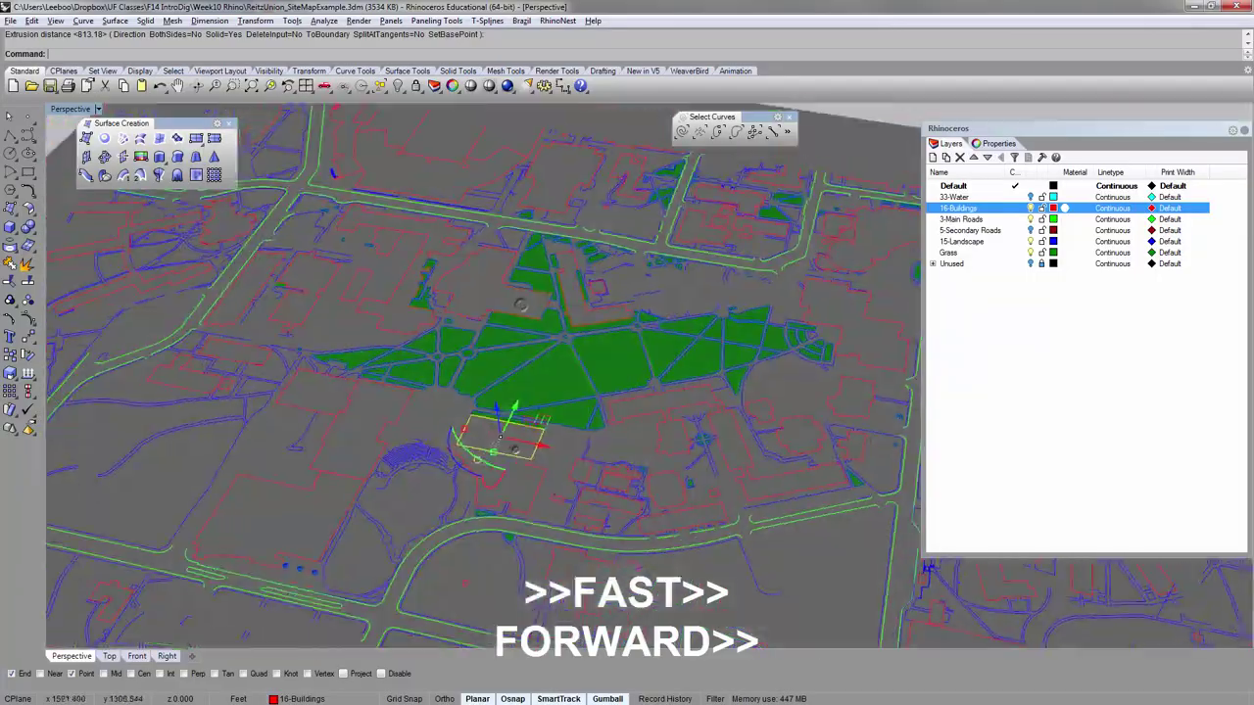
{"action": "key", "text": "alt+Tab"}
{"action": "key", "text": "alt+Tab"}
{"action": "left_click", "coordinate": [380, 447]}
{"action": "left_click", "coordinate": [158, 157]}
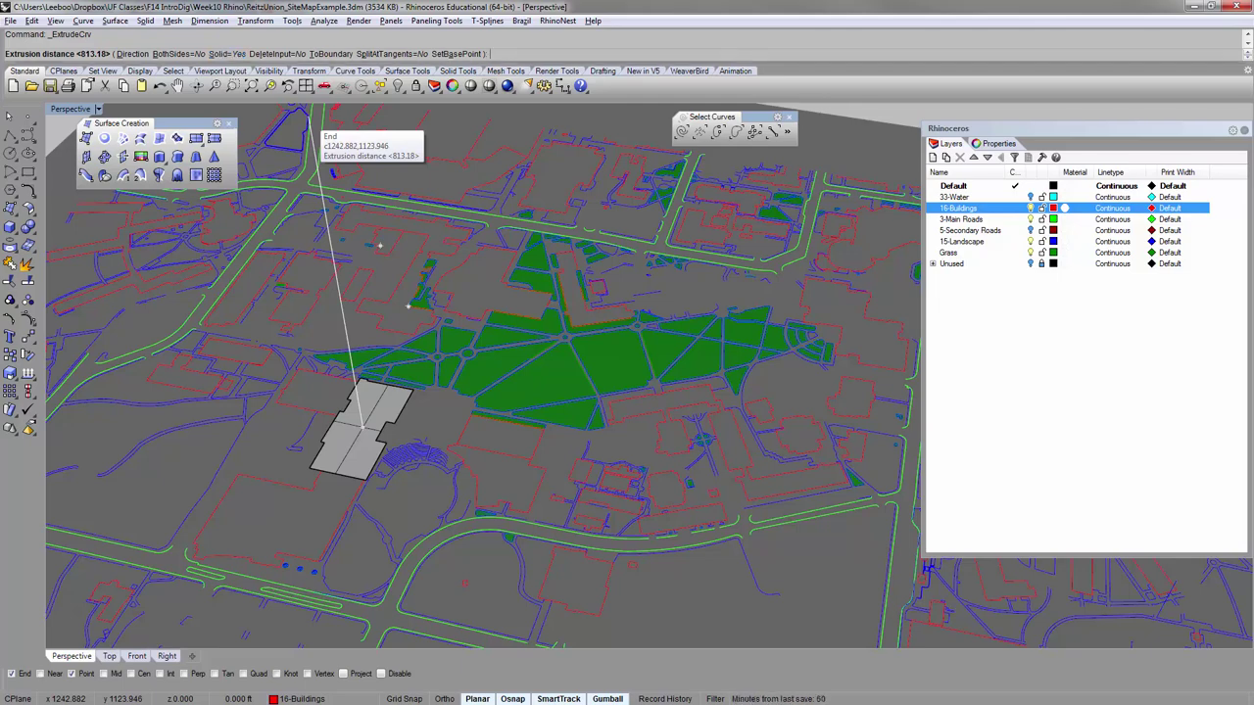
{"action": "left_click", "coordinate": [228, 53]}
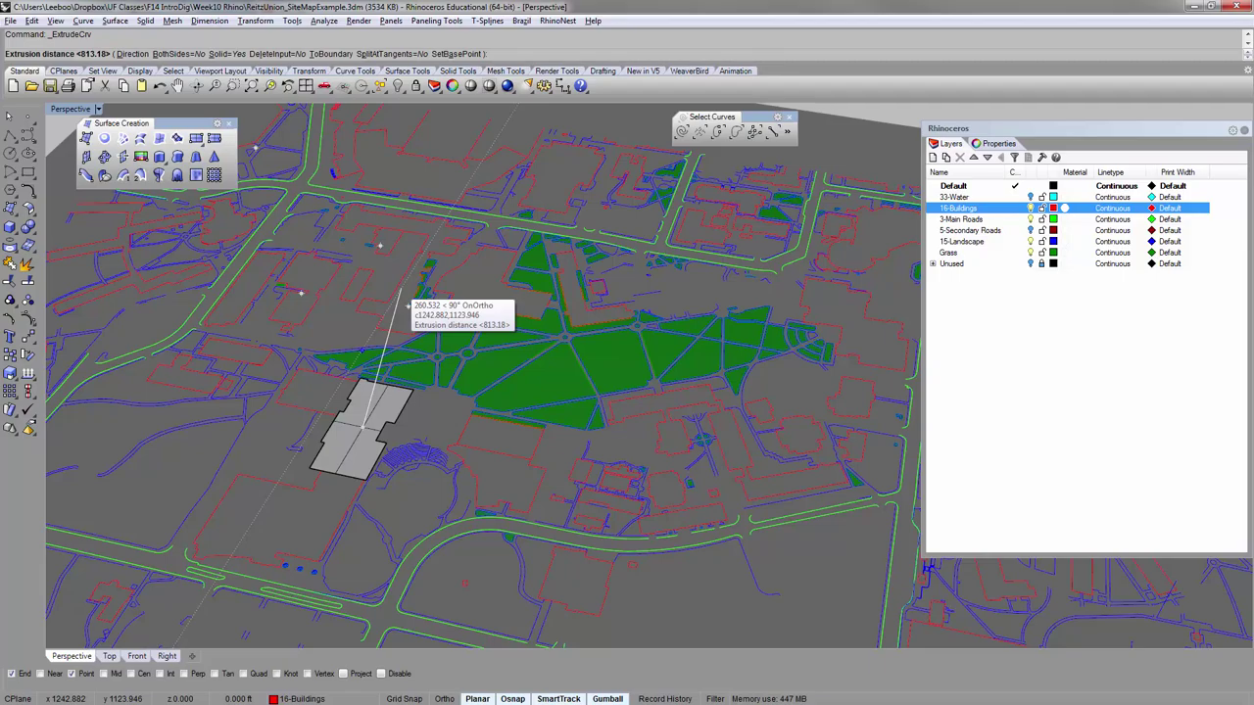
{"action": "type", "text": "50"}
{"action": "key", "text": "Return"}
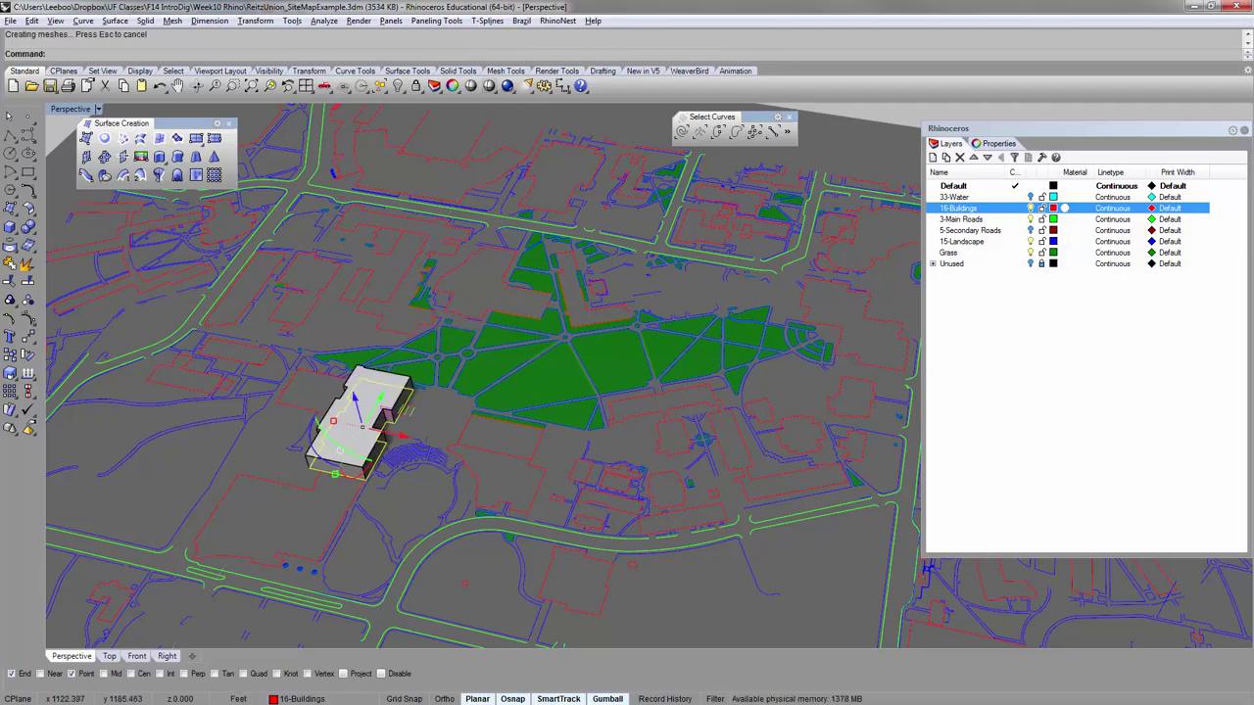
{"action": "right_click_drag", "start_coordinate": [402, 318], "coordinate": [431, 318]}
{"action": "key", "text": "Escape"}
Extrude the large building outline south of the notched block into a solid 36 ft high.
{"action": "left_click", "coordinate": [446, 364]}
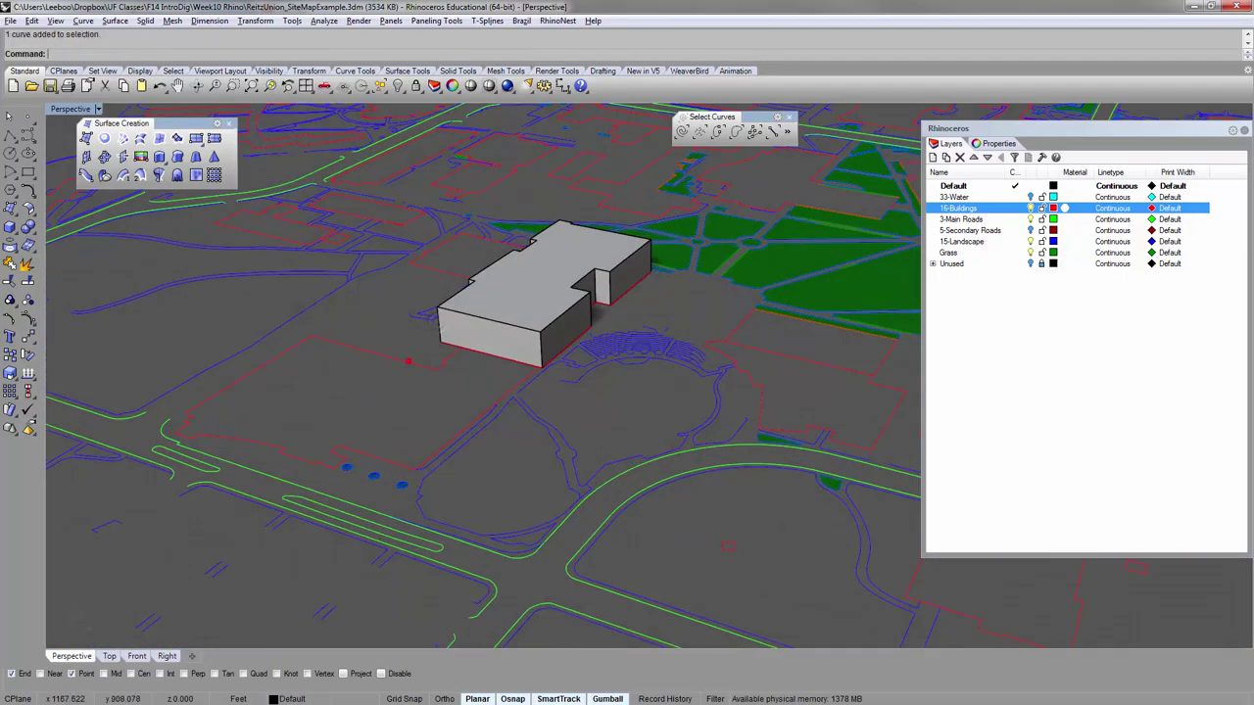
{"action": "right_click", "coordinate": [456, 380]}
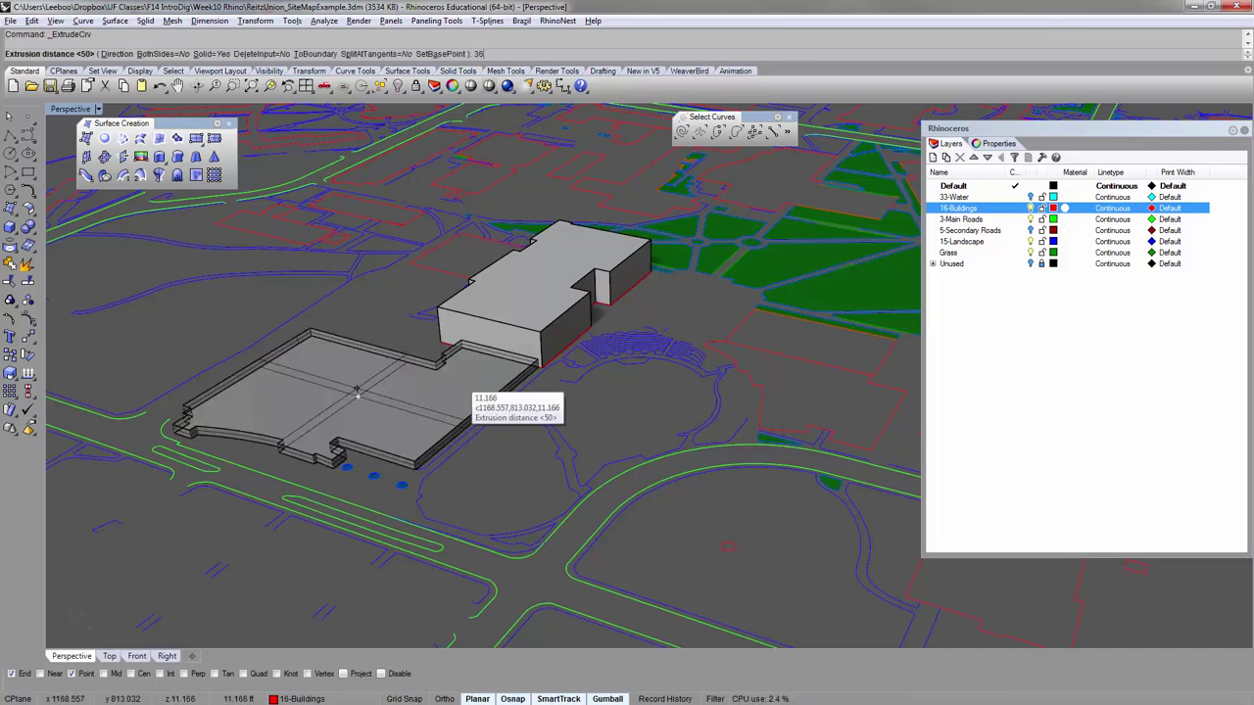
{"action": "key", "text": "Return"}
Extrude the rectangular outline adjoining the notched block's west side into a solid 36 ft high.
{"action": "right_click_drag", "start_coordinate": [293, 245], "coordinate": [475, 333]}
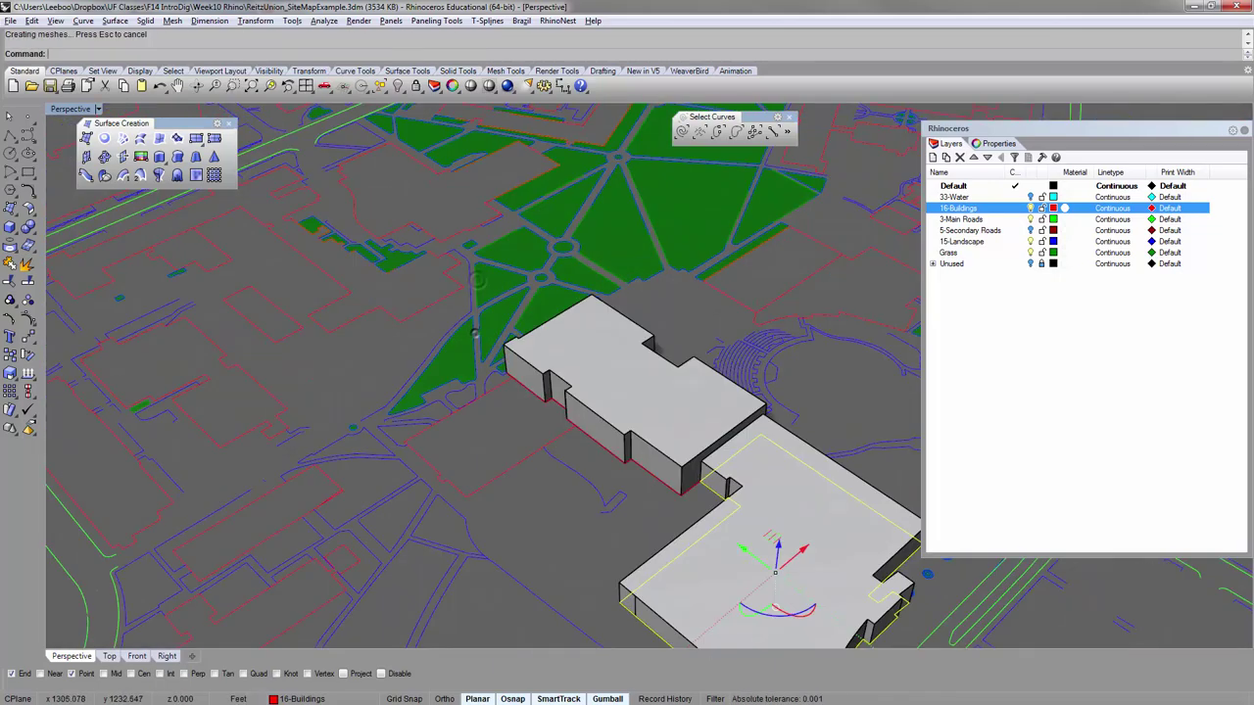
{"action": "scroll", "coordinate": [477, 343], "scroll_direction": "up", "scroll_amount": 3}
{"action": "left_click", "coordinate": [481, 401]}
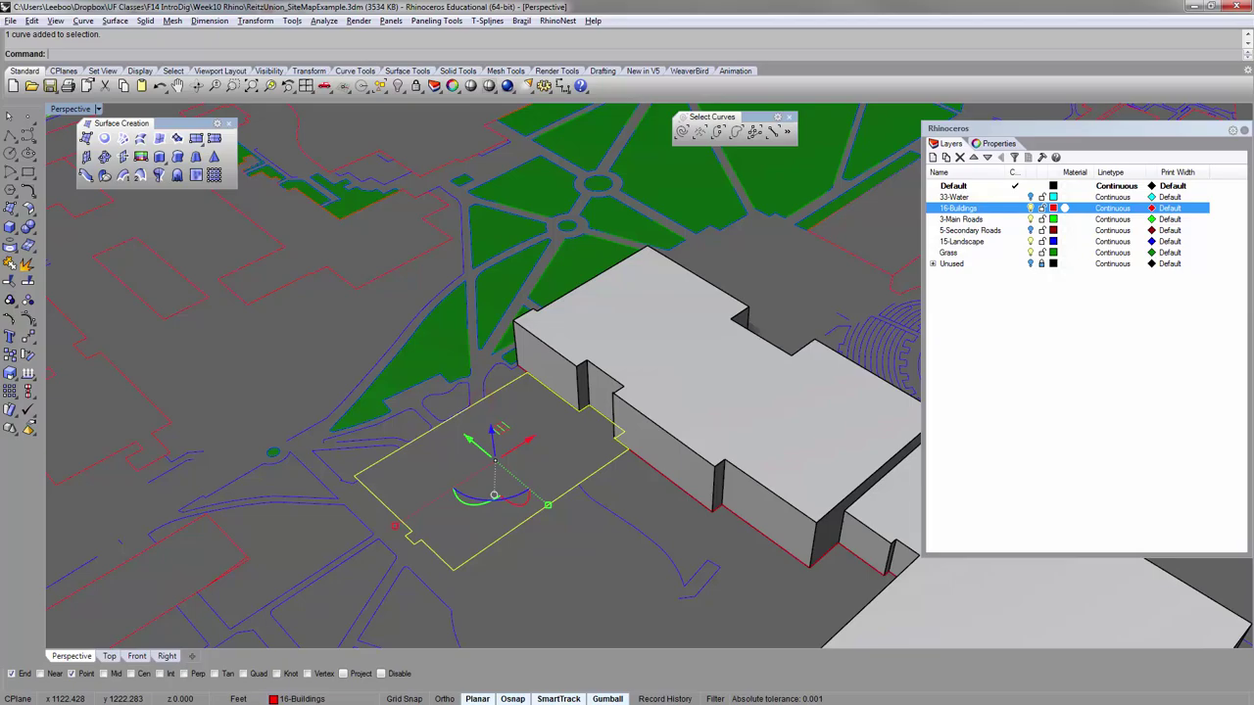
{"action": "key", "text": "Return"}
{"action": "key", "text": "Return"}
{"action": "key", "text": "Escape"}
Extrude the rectangular building outline just south of the central lawns into a solid 50 ft high.
{"action": "right_click_drag", "start_coordinate": [833, 284], "coordinate": [399, 444]}
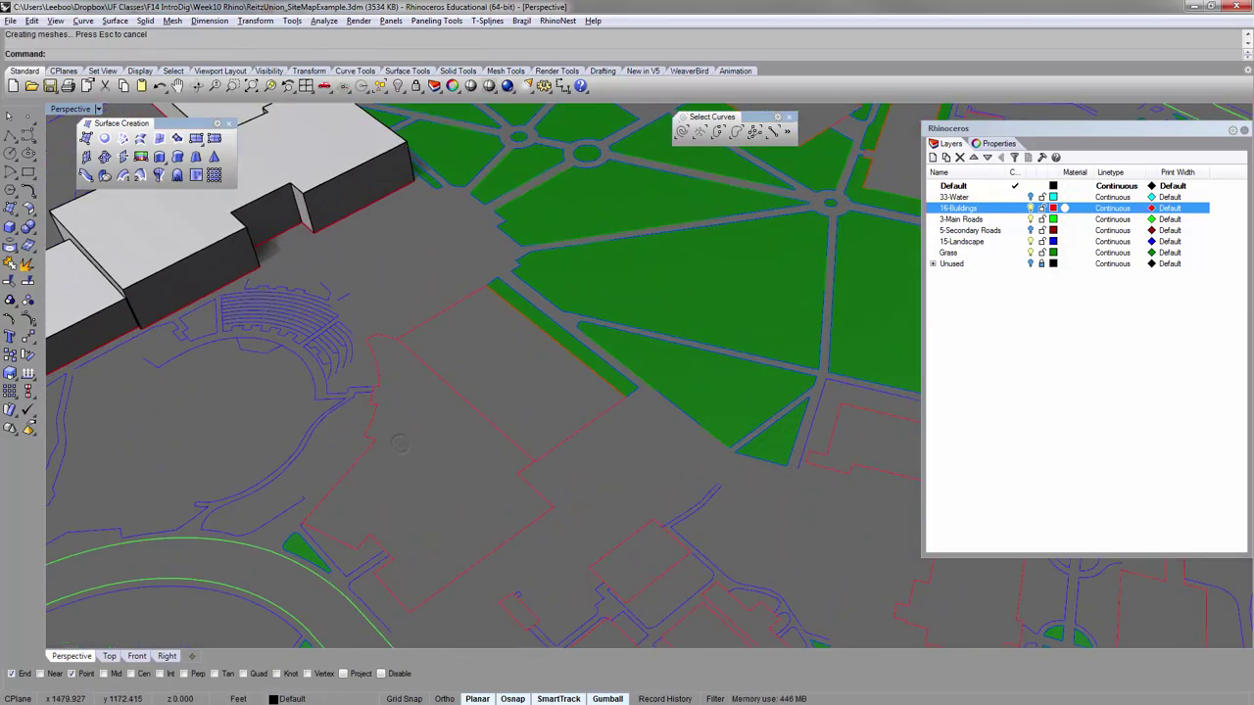
{"action": "key", "text": "Return"}
{"action": "left_click", "coordinate": [424, 323]}
{"action": "key", "text": "Return"}
{"action": "type", "text": "48"}
{"action": "key", "text": "Return"}
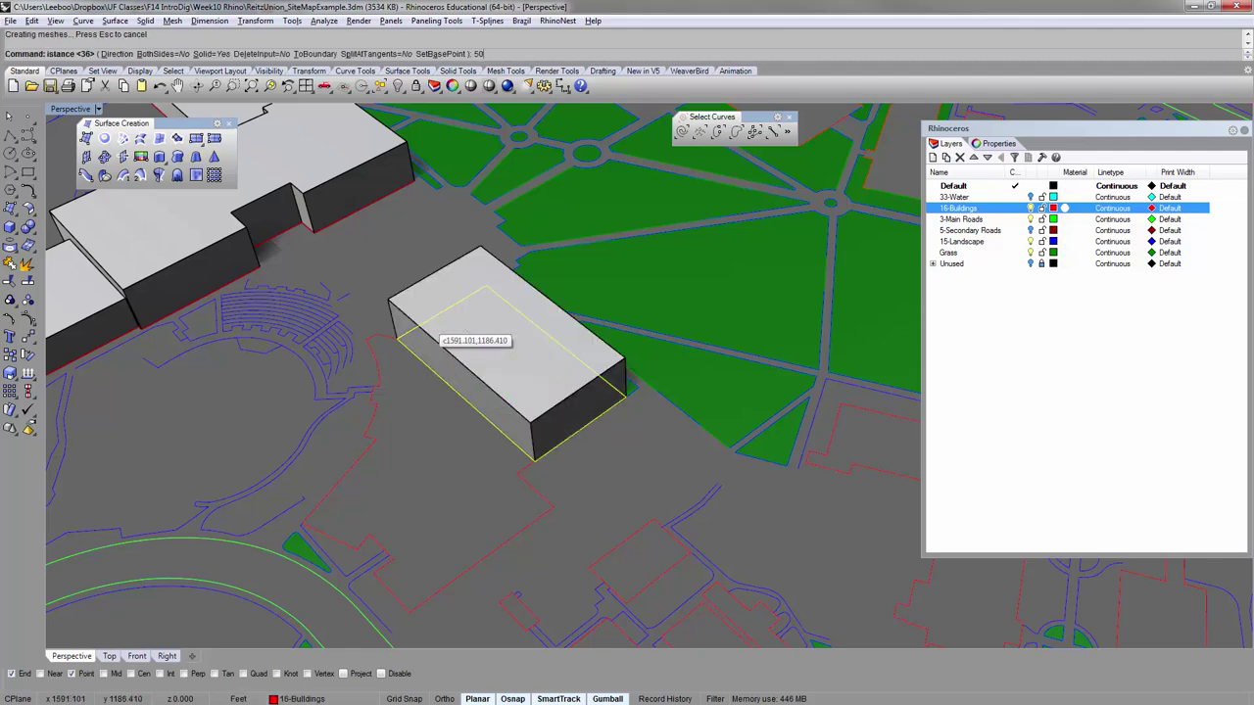
Check the satellite map, then extrude the irregular outline adjoining the rectangular block's south side 24 ft, accepting its self-intersecting curve.
{"action": "key", "text": "alt+Tab"}
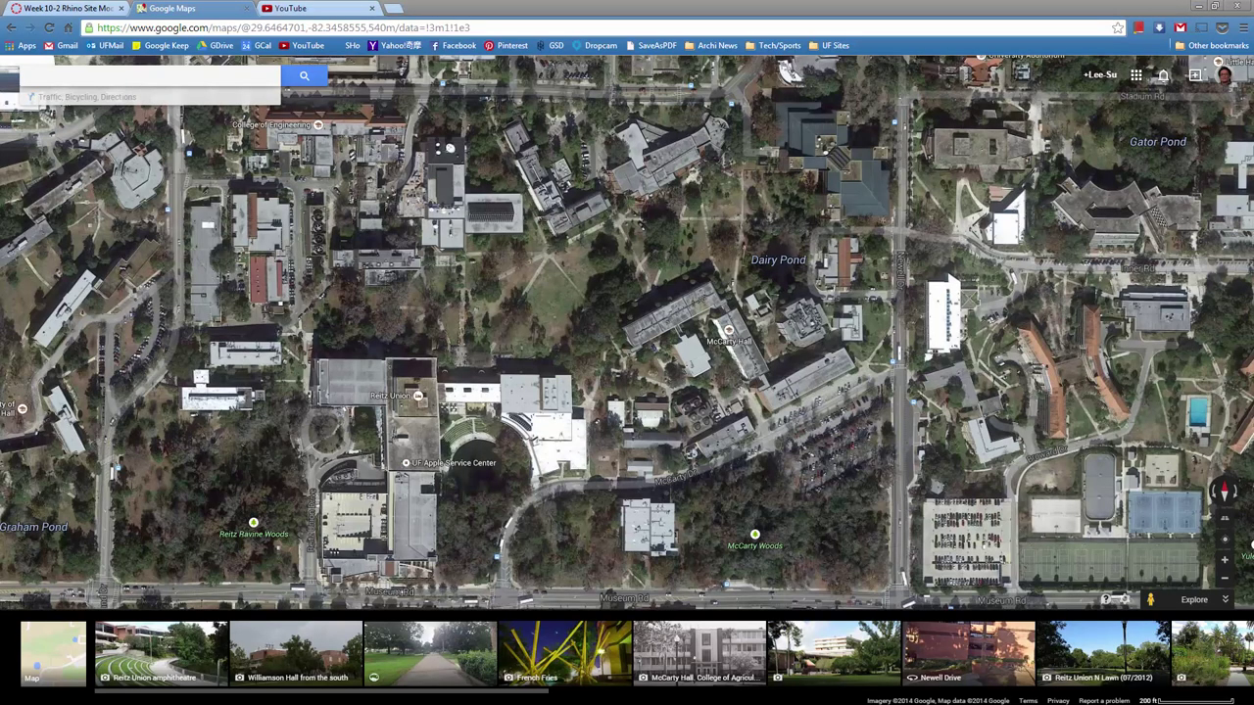
{"action": "key", "text": "alt+Tab"}
{"action": "left_click", "coordinate": [374, 363]}
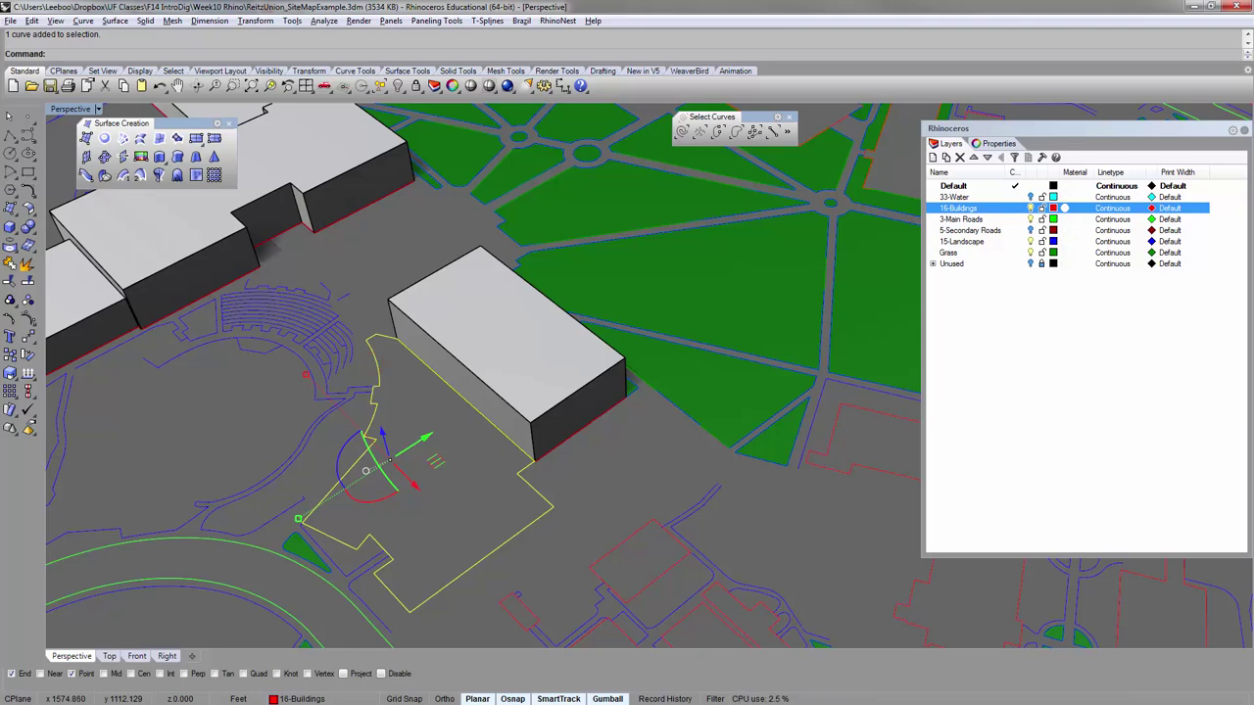
{"action": "key", "text": "Return"}
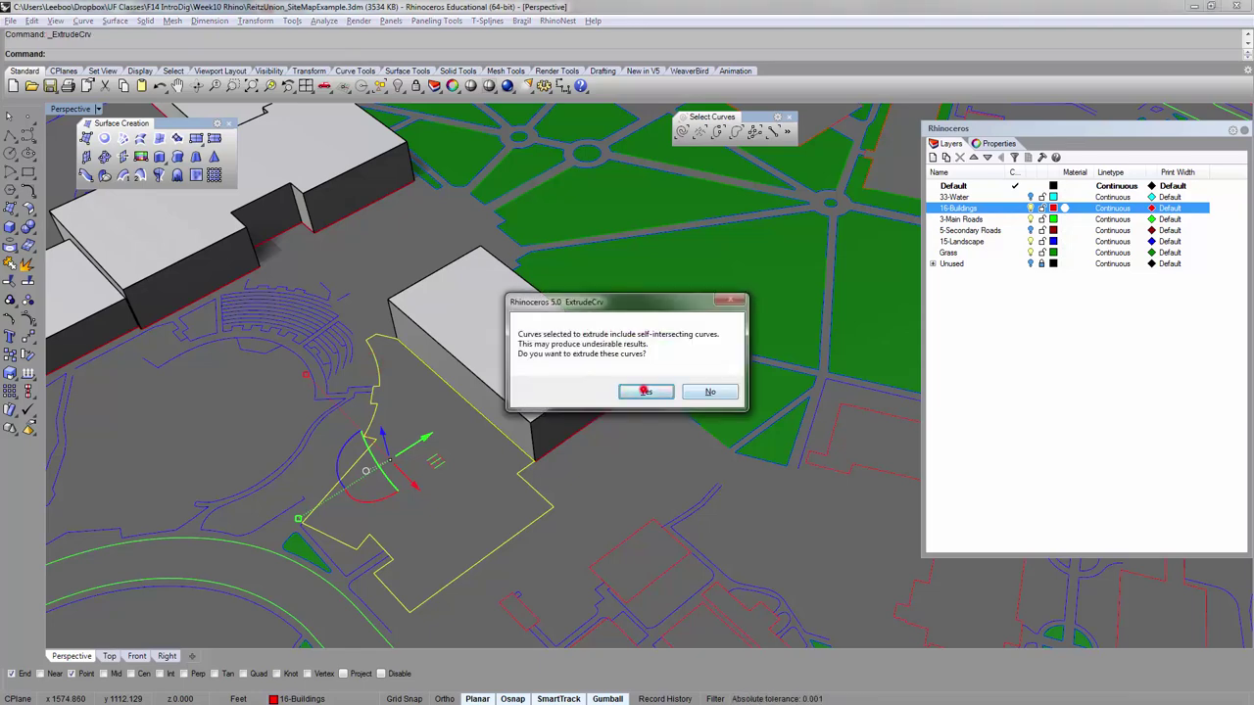
{"action": "left_click", "coordinate": [645, 391]}
{"action": "left_click", "coordinate": [638, 389]}
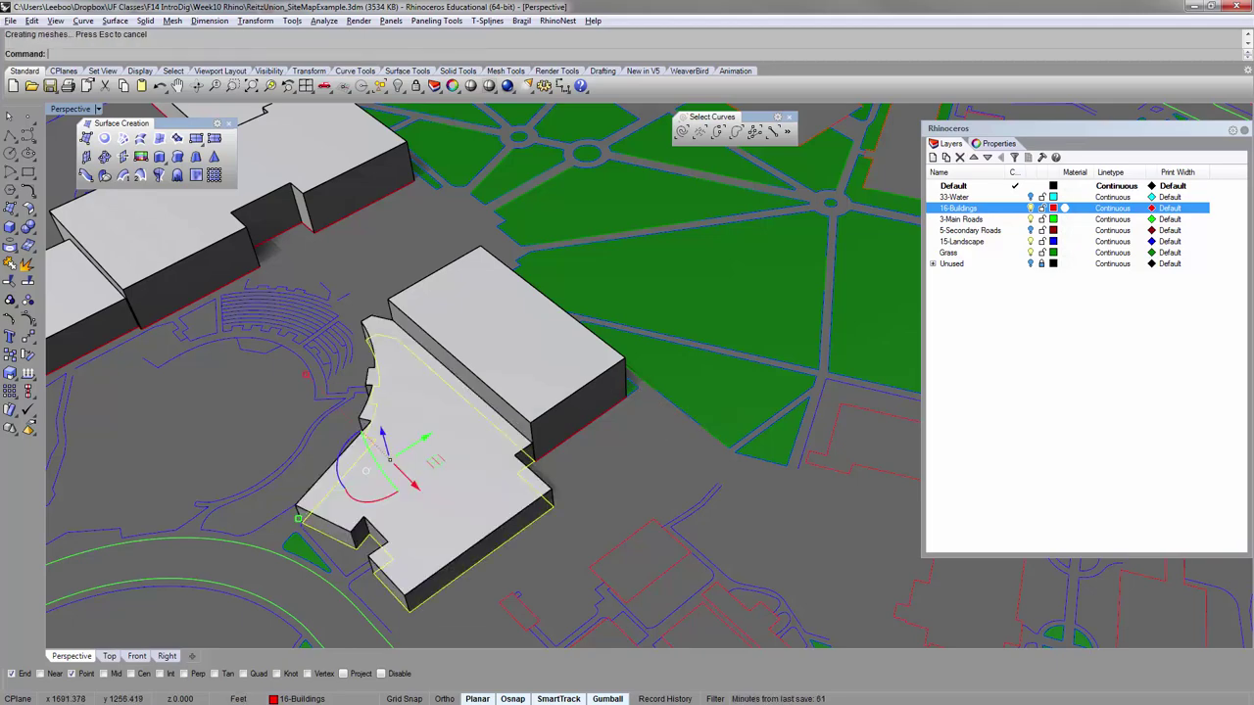
{"action": "key", "text": "Escape"}
Check the satellite map and extrude the large connected building outline southeast of the central lawns as a solid.
{"action": "scroll", "coordinate": [480, 330], "scroll_direction": "down", "scroll_amount": 4}
{"action": "right_click_drag", "start_coordinate": [480, 329], "coordinate": [529, 373]}
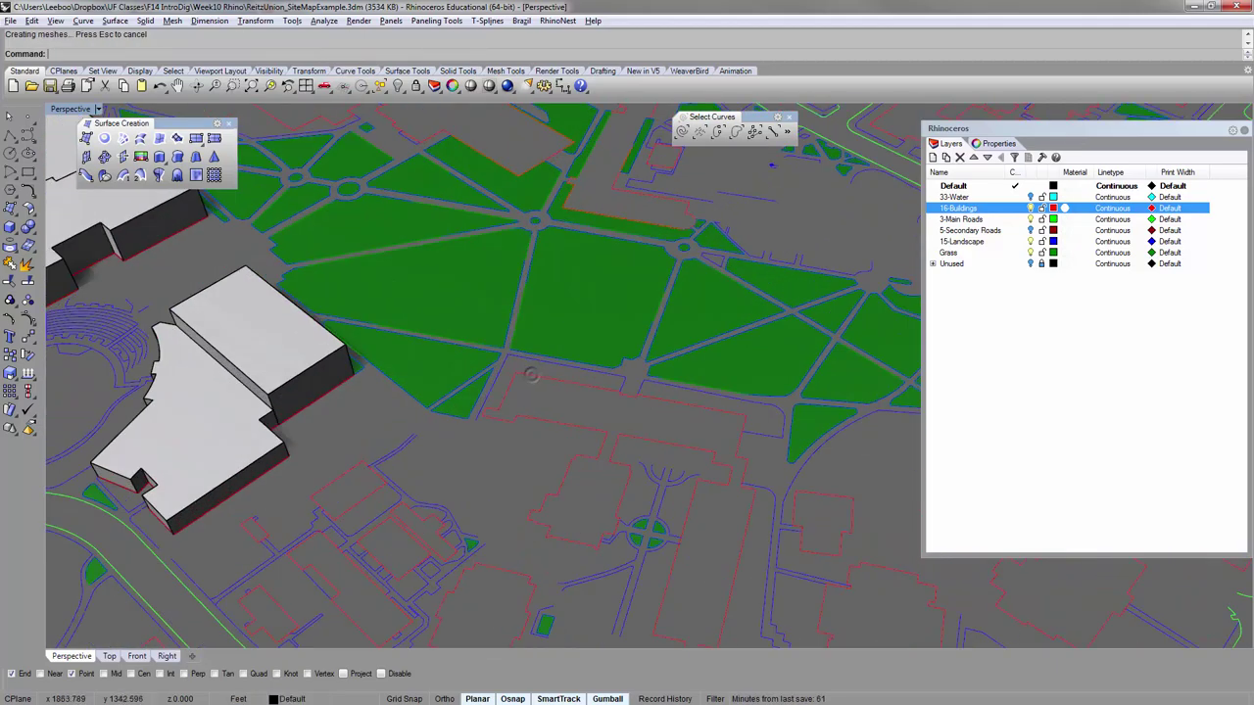
{"action": "left_click", "coordinate": [529, 379]}
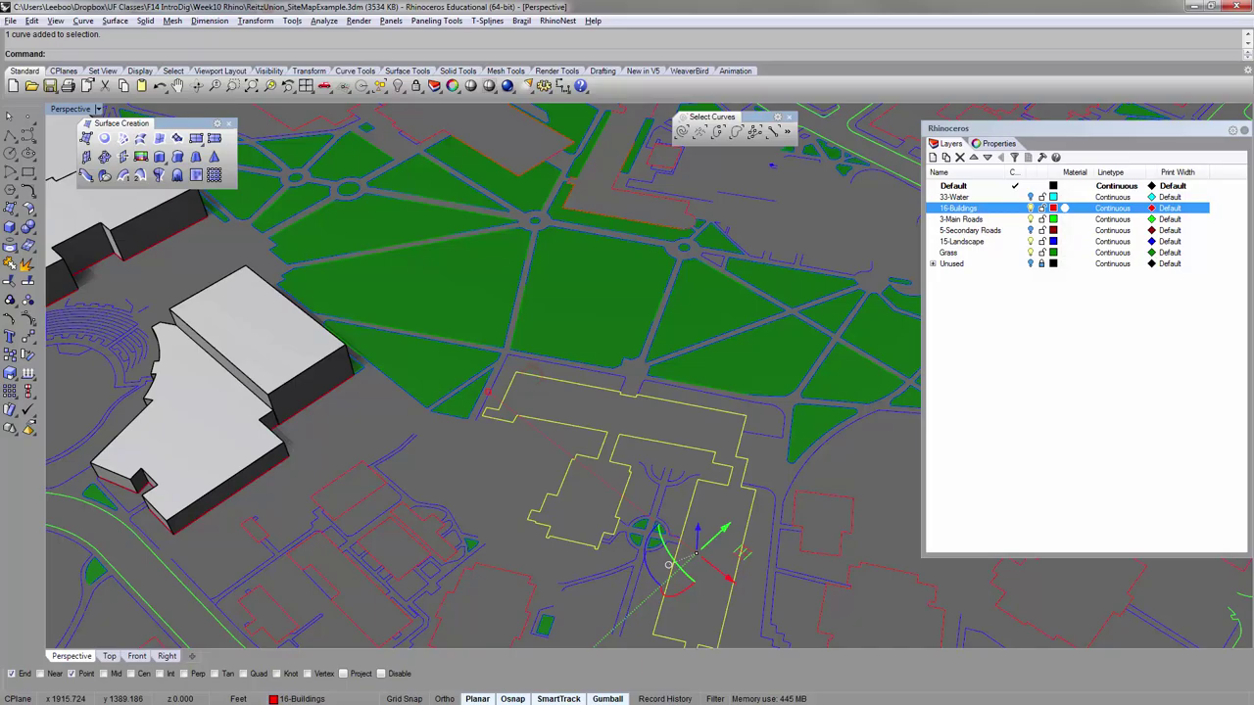
{"action": "key", "text": "alt+Tab"}
{"action": "key", "text": "alt+Tab"}
{"action": "type", "text": "ExtrudeCrv"}
{"action": "key", "text": "Return"}
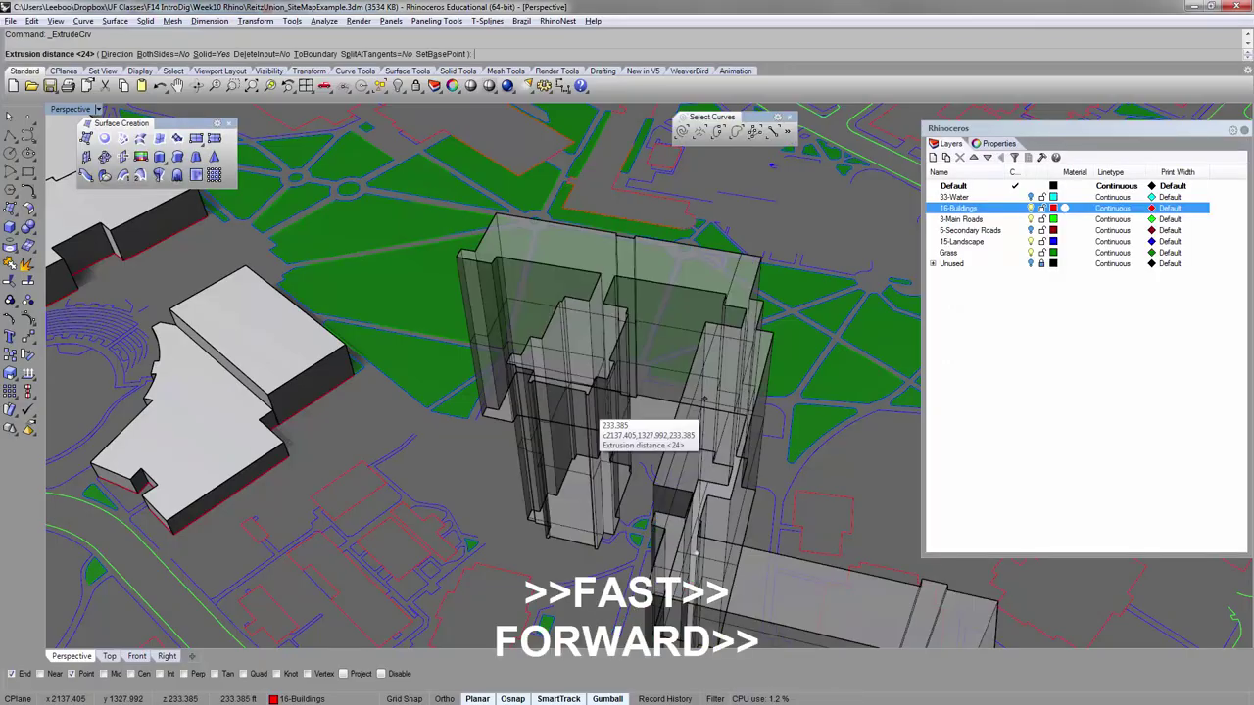
{"action": "type", "text": "540"}
{"action": "key", "text": "Return"}
Compare with the satellite map and extrude the large curved-sided building outline north of the central lawns as a solid.
{"action": "key", "text": "alt+Tab"}
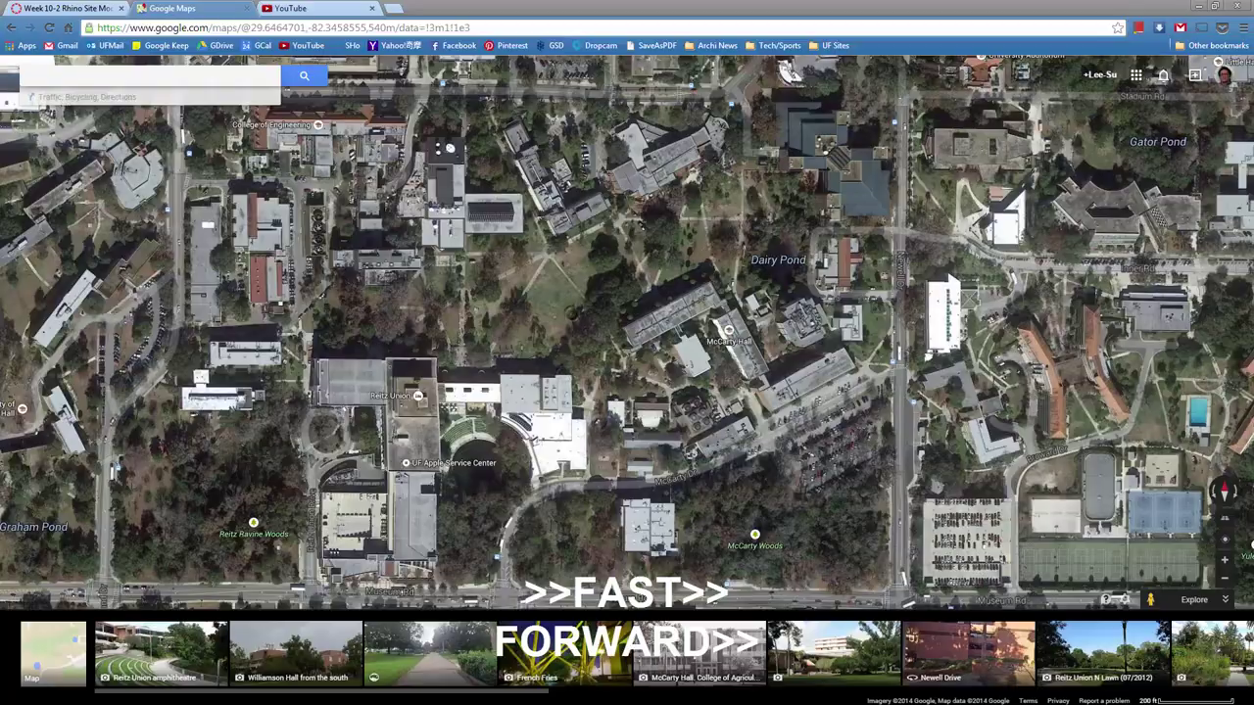
{"action": "key", "text": "alt+Tab"}
{"action": "key", "text": "alt+Tab"}
{"action": "key", "text": "alt+Tab"}
{"action": "left_click", "coordinate": [526, 353]}
{"action": "key", "text": "Return"}
{"action": "key", "text": "Return"}
Extrude the L-shaped building outline with the rounded end north of the lawns into a solid 36 ft high.
{"action": "left_click", "coordinate": [636, 370]}
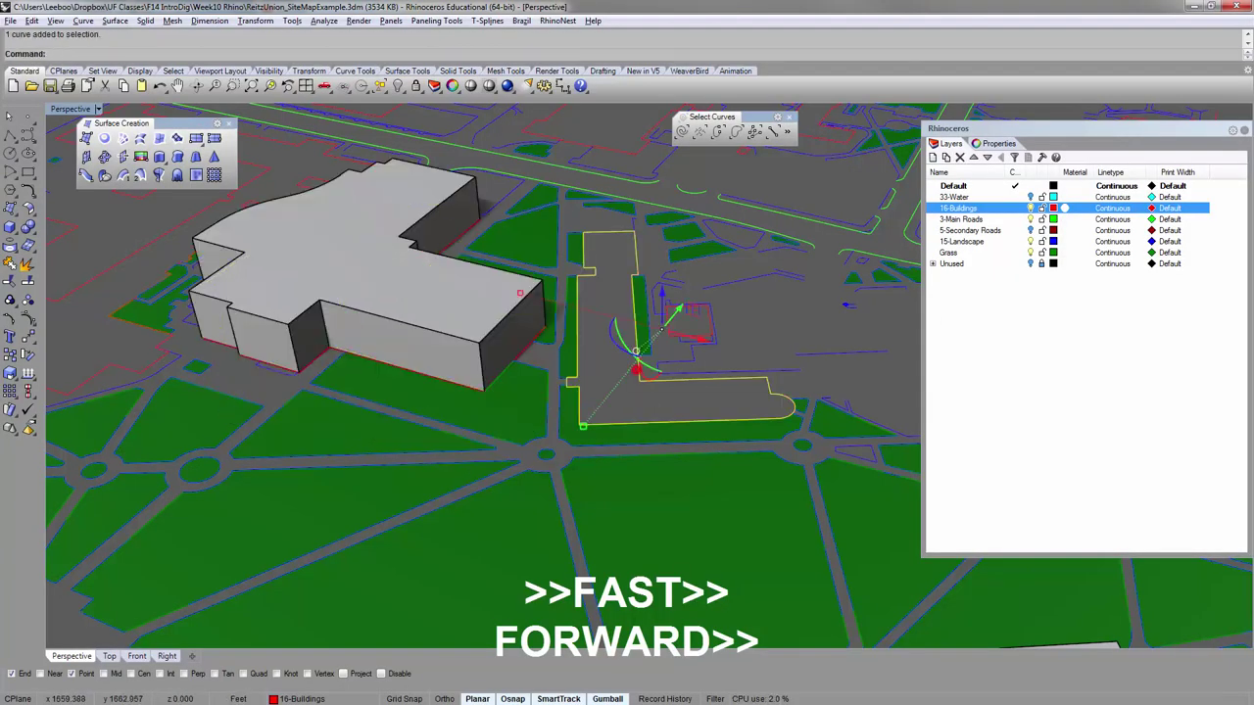
{"action": "key", "text": "Return"}
{"action": "type", "text": "36"}
{"action": "key", "text": "Return"}
Extrude the large winged building outline northwest of the central lawns as a solid.
{"action": "right_click_drag", "start_coordinate": [294, 294], "coordinate": [588, 333], "text": "shift"}
{"action": "scroll", "coordinate": [534, 323], "scroll_direction": "down", "scroll_amount": 5}
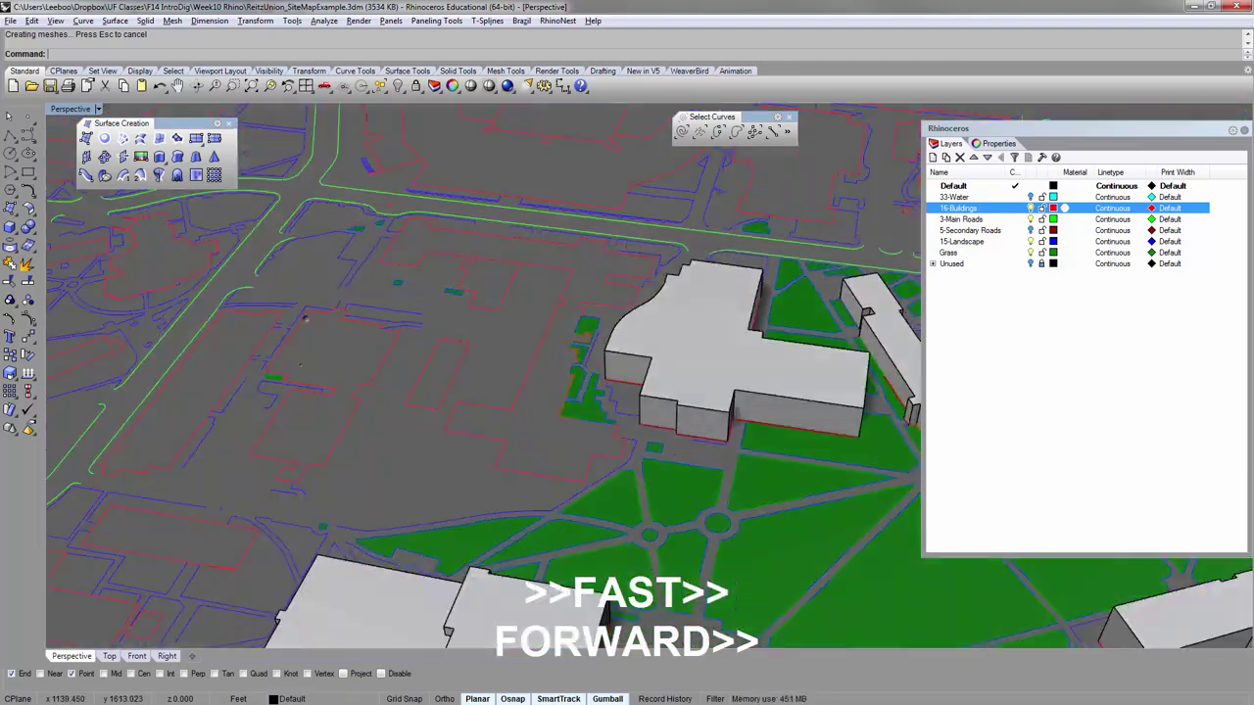
{"action": "left_click", "coordinate": [521, 331]}
{"action": "key", "text": "Return"}
{"action": "scroll", "coordinate": [520, 331], "scroll_direction": "down", "scroll_amount": 3}
{"action": "left_click", "coordinate": [485, 449]}
{"action": "scroll", "coordinate": [529, 362], "scroll_direction": "up", "scroll_amount": 2}
Extrude the small rectangular outline just west of the winged building into a solid 50 ft high.
{"action": "left_click", "coordinate": [493, 366]}
{"action": "right_click_drag", "start_coordinate": [485, 392], "coordinate": [460, 333]}
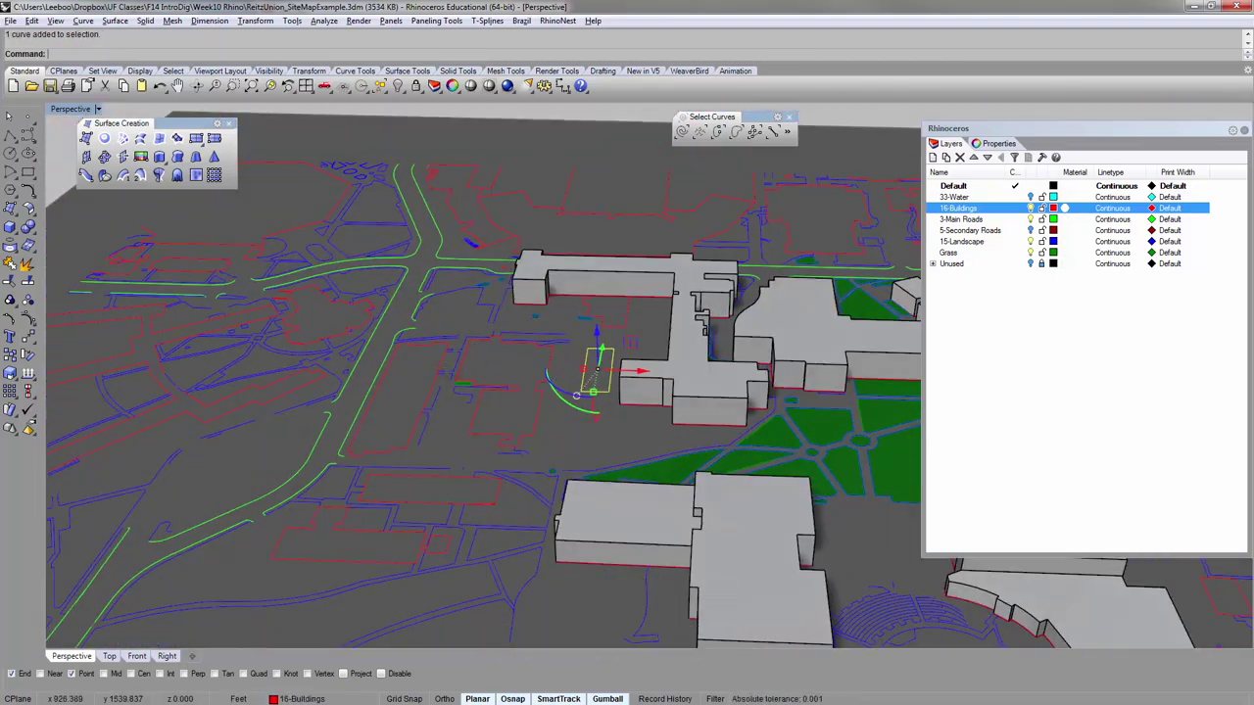
{"action": "right_click_drag", "start_coordinate": [559, 379], "coordinate": [541, 400]}
{"action": "key", "text": "Return"}
{"action": "key", "text": "Return"}
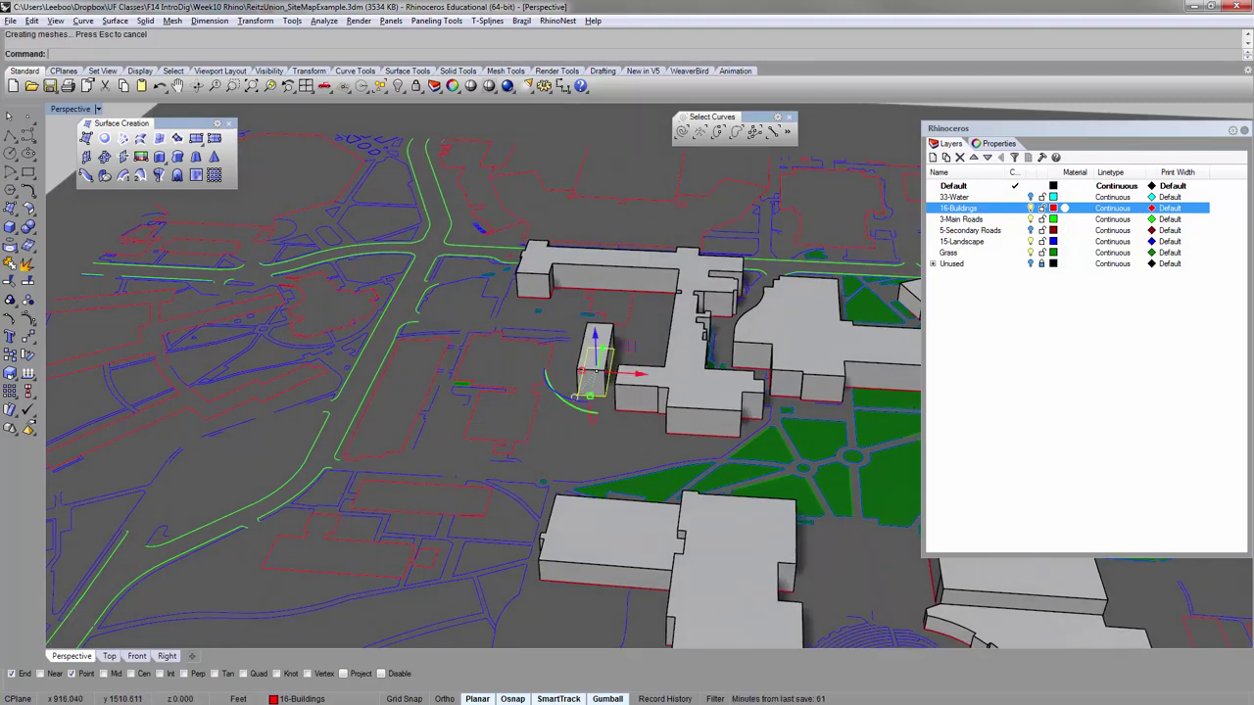
Extrude the two adjoining outlines west of the small rectangular block and the long outline beside the road 50 ft as solids.
{"action": "left_click", "coordinate": [526, 411]}
{"action": "left_click", "coordinate": [533, 411]}
{"action": "key", "text": "Return"}
{"action": "key", "text": "Return"}
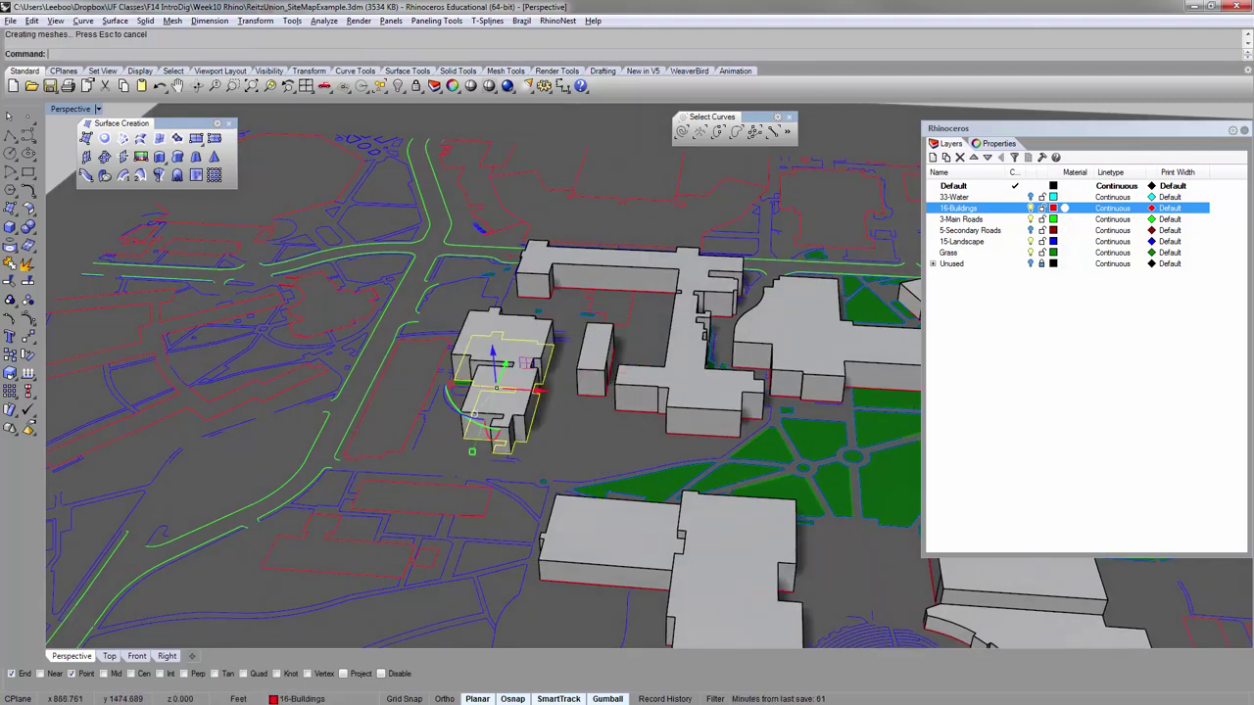
{"action": "left_click", "coordinate": [423, 399]}
{"action": "key", "text": "Return"}
{"action": "key", "text": "Return"}
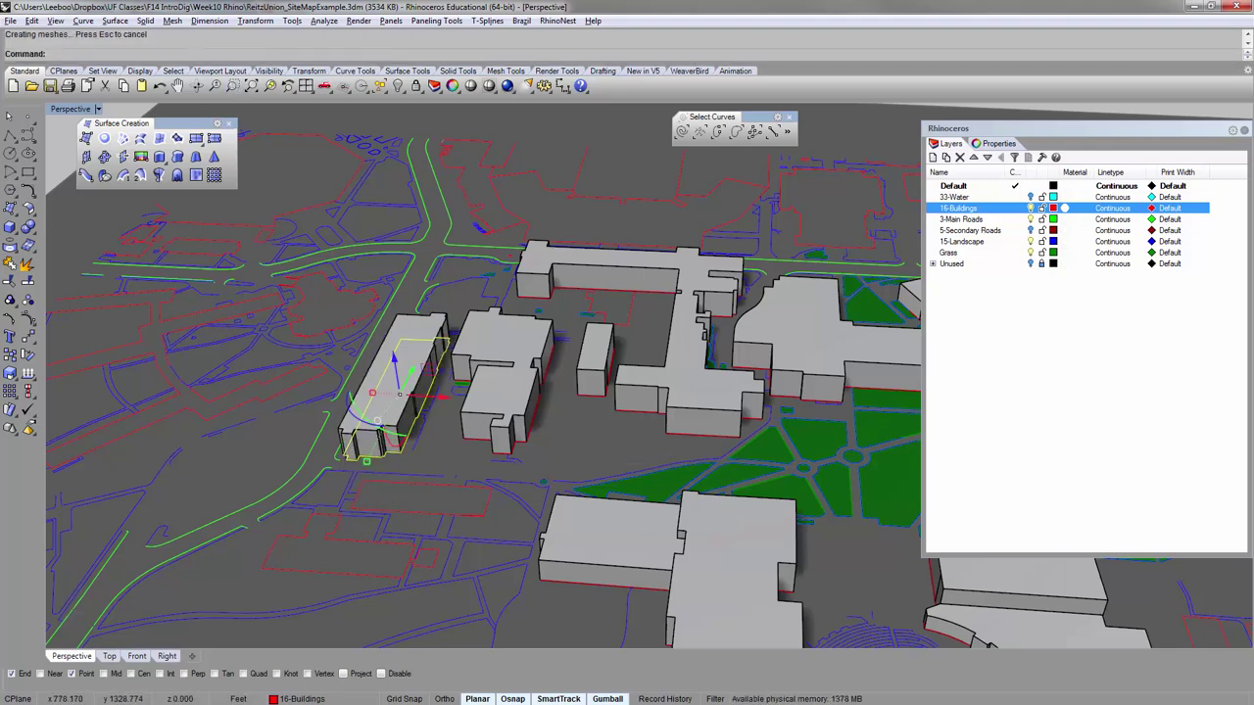
Try extruding the rectangular outline south of the long roadside building 50 ft, accepting its self-intersecting curve.
{"action": "left_click", "coordinate": [415, 483]}
{"action": "key", "text": "Return"}
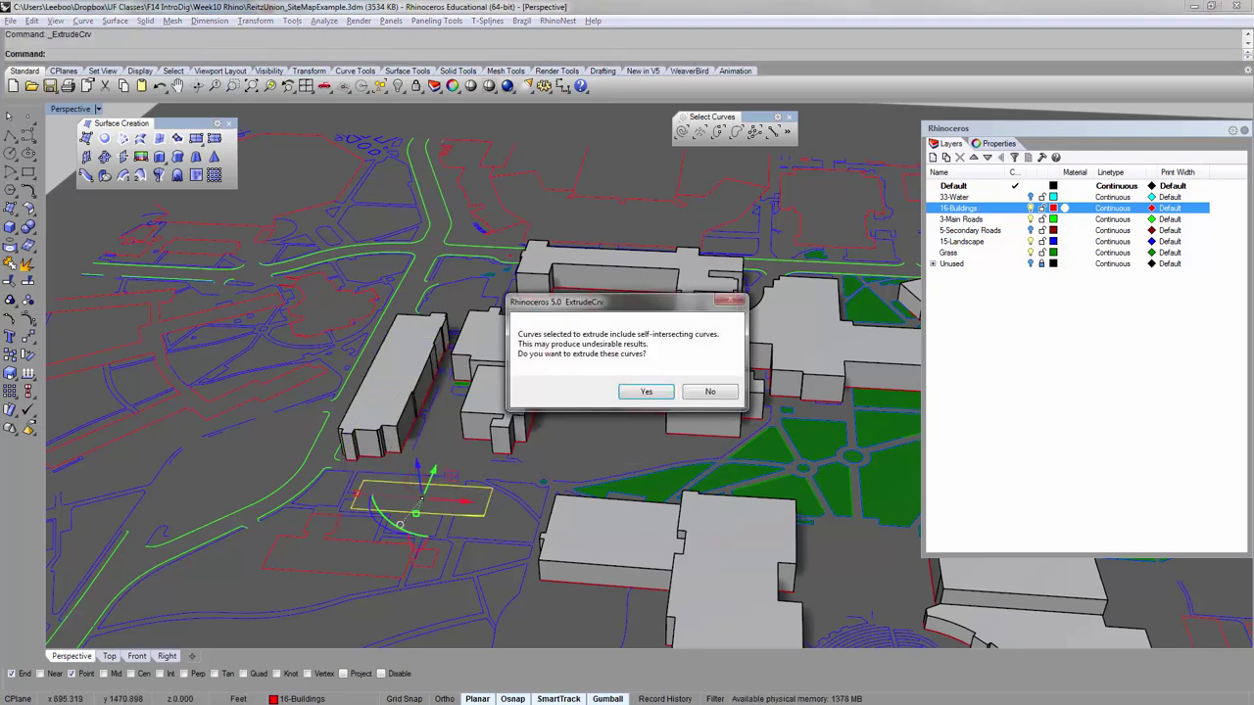
{"action": "left_click", "coordinate": [646, 391]}
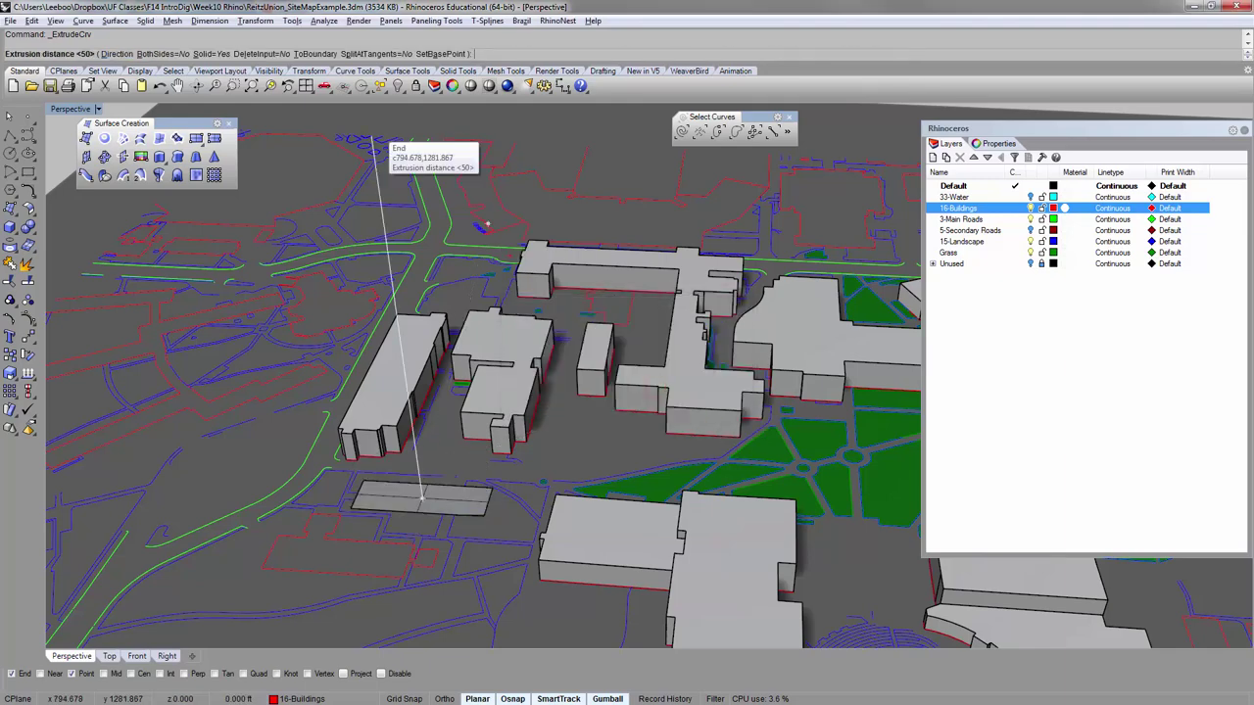
{"action": "key", "text": "Escape"}
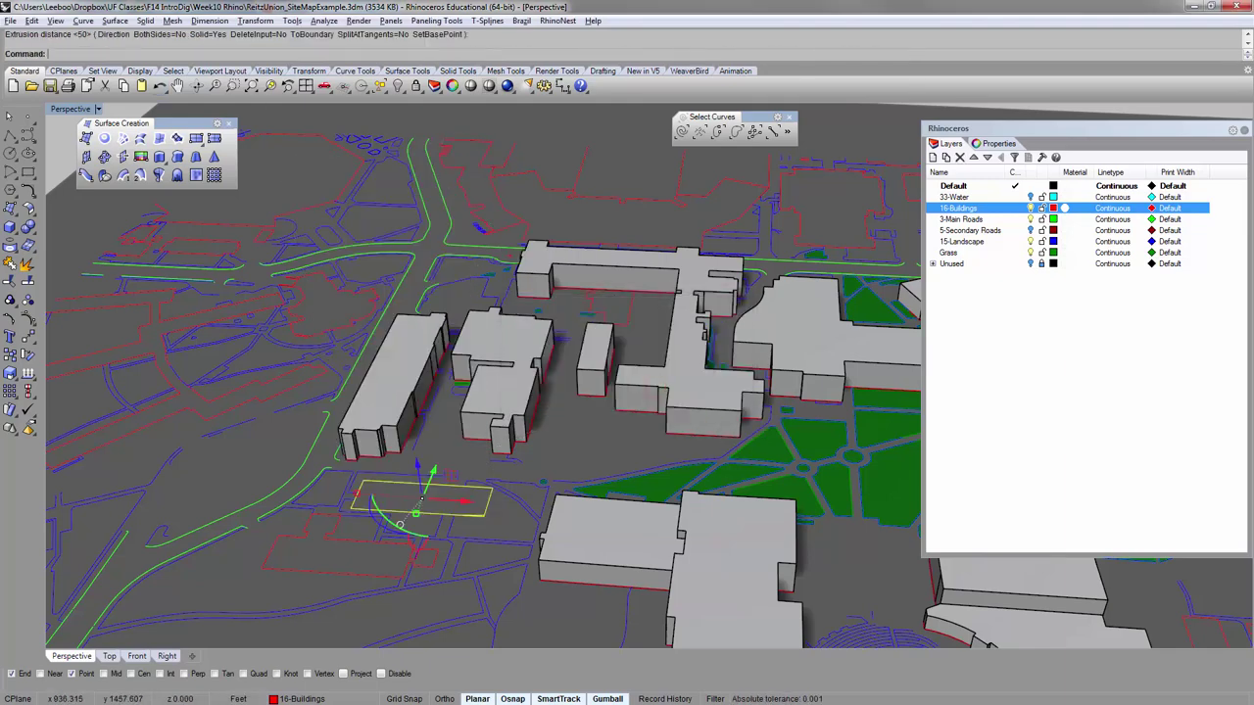
{"action": "key", "text": "Return"}
{"action": "key", "text": "Return"}
{"action": "key", "text": "Return"}
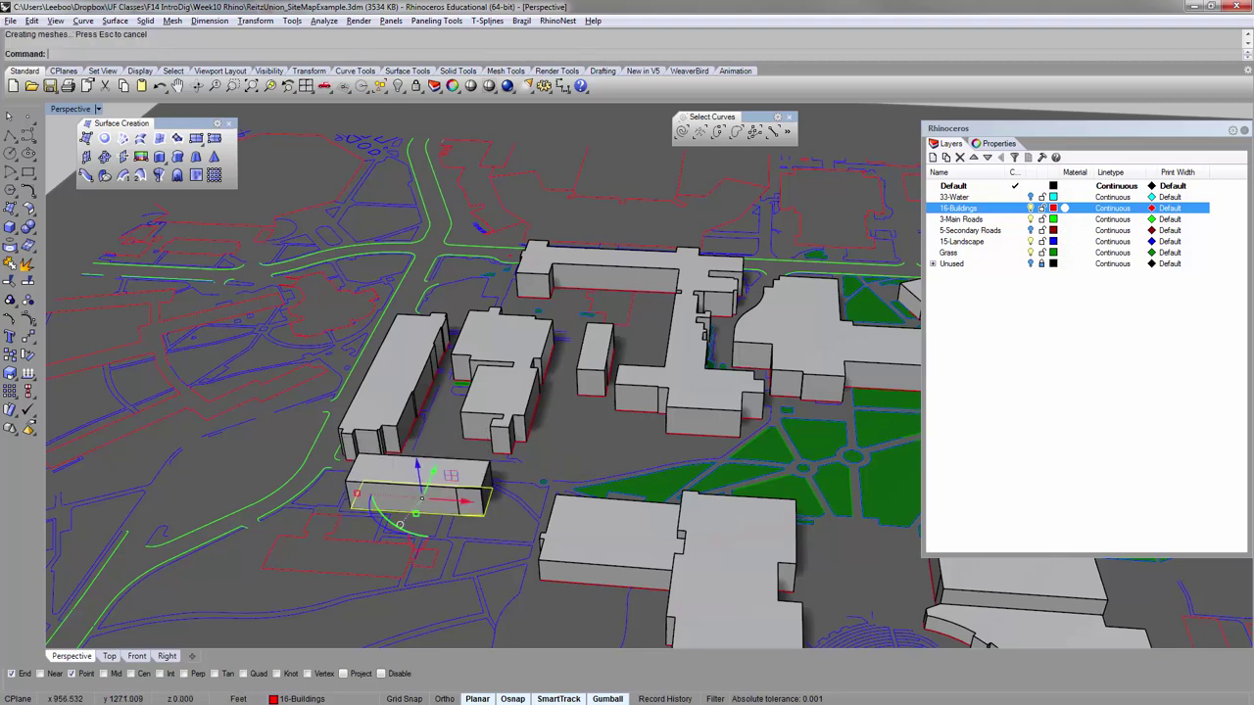
Try extruding the irregular outline south of that rectangular block 50 ft, and undo both trial extrusions.
{"action": "left_click", "coordinate": [412, 555]}
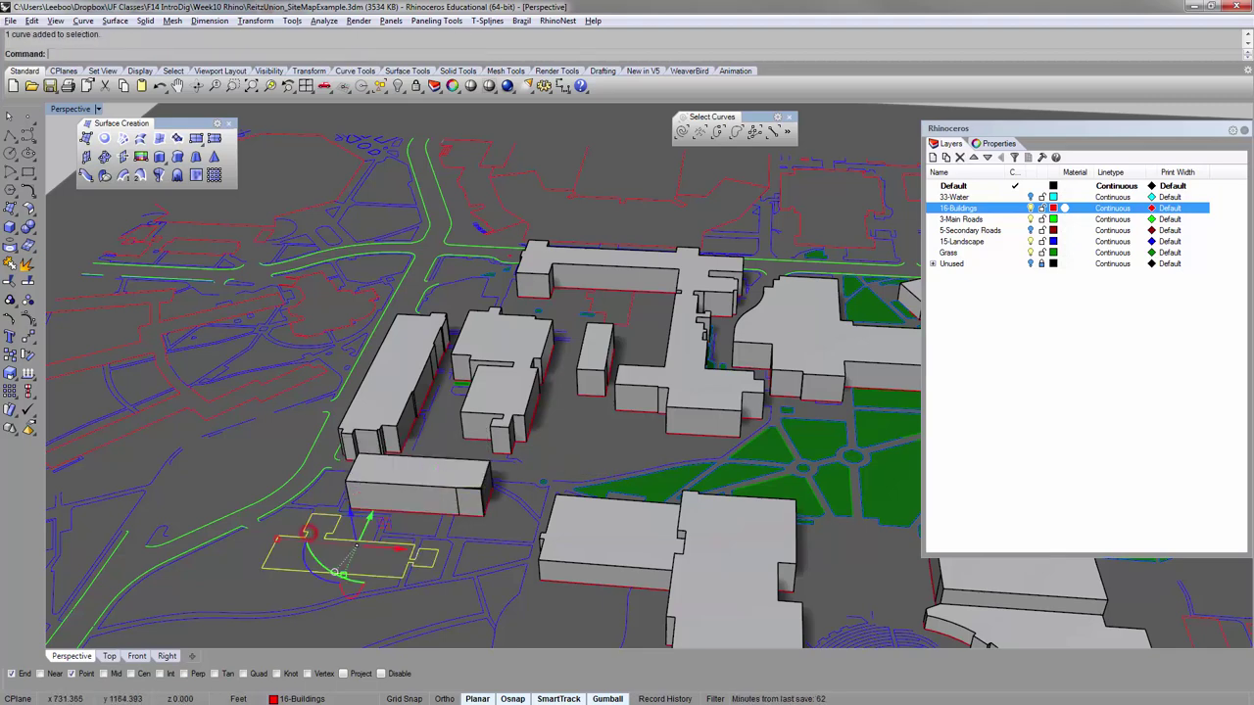
{"action": "key", "text": "Return"}
{"action": "key", "text": "Return"}
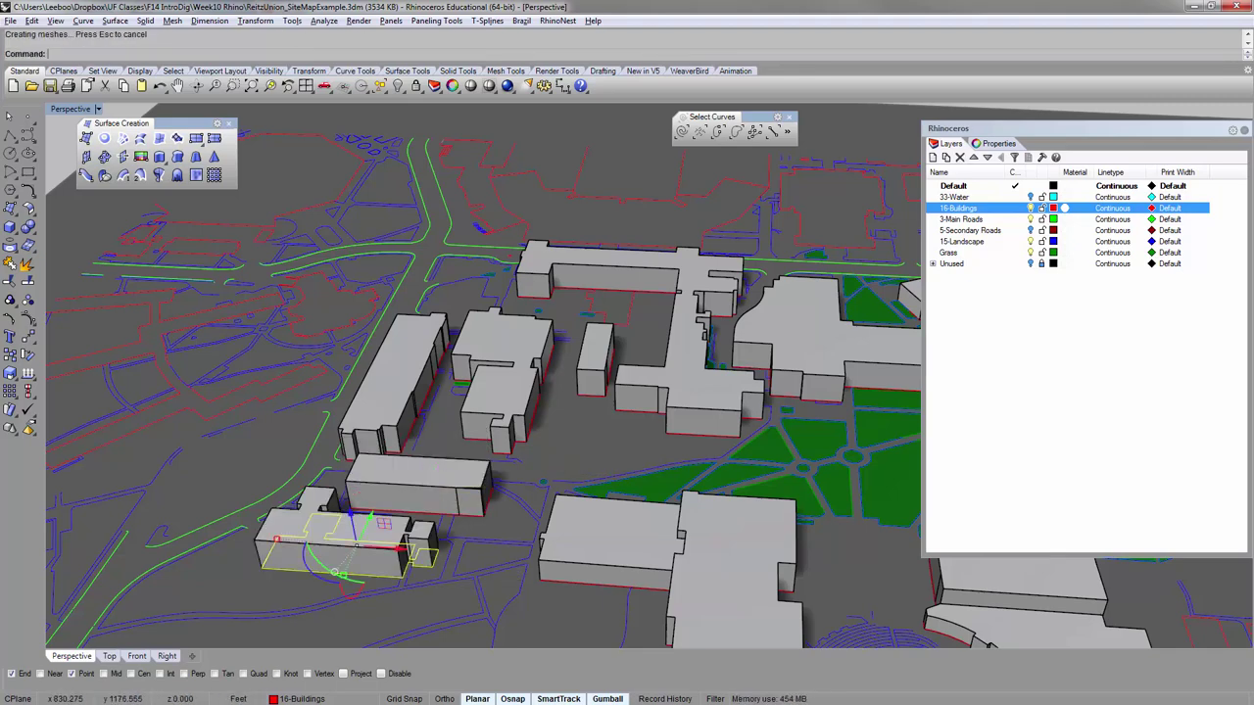
{"action": "key", "text": "ctrl+z"}
{"action": "key", "text": "Return"}
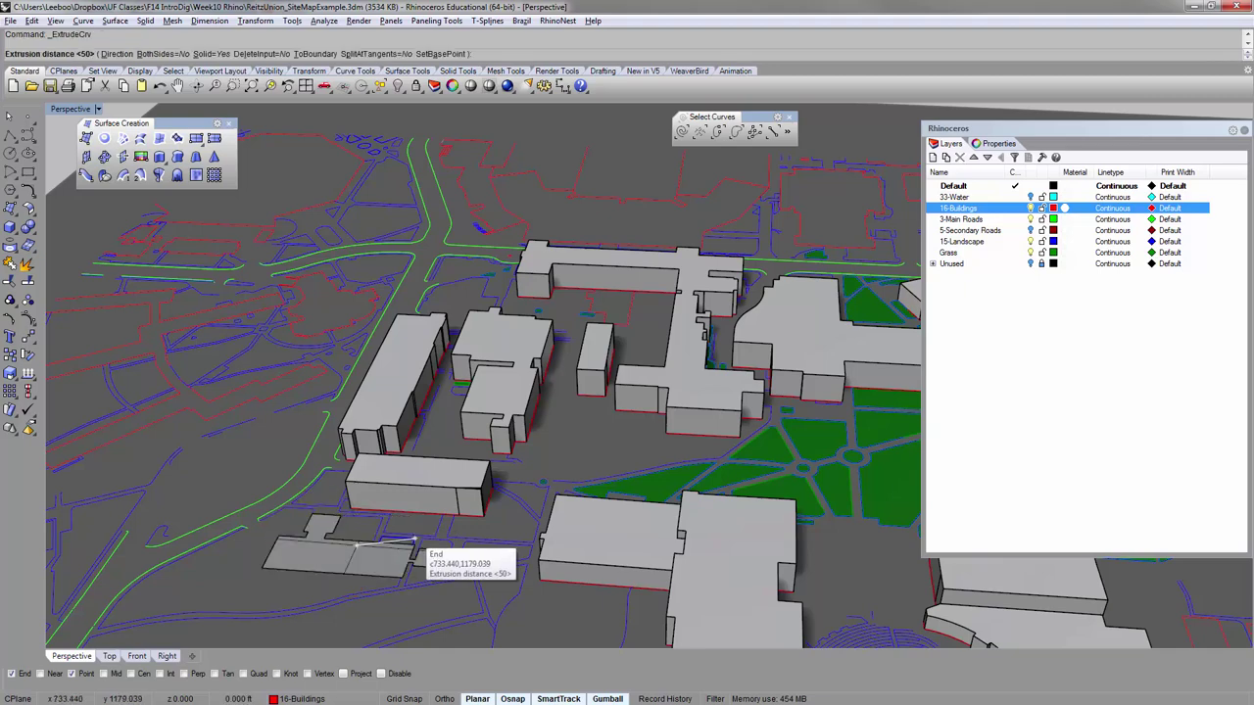
{"action": "key", "text": "Escape"}
{"action": "key", "text": "ctrl+z"}
Extrude the rectangular outline south of the long roadside building and the irregular outline below it together as solids, accepting the self-intersecting curves.
{"action": "left_click", "coordinate": [460, 488]}
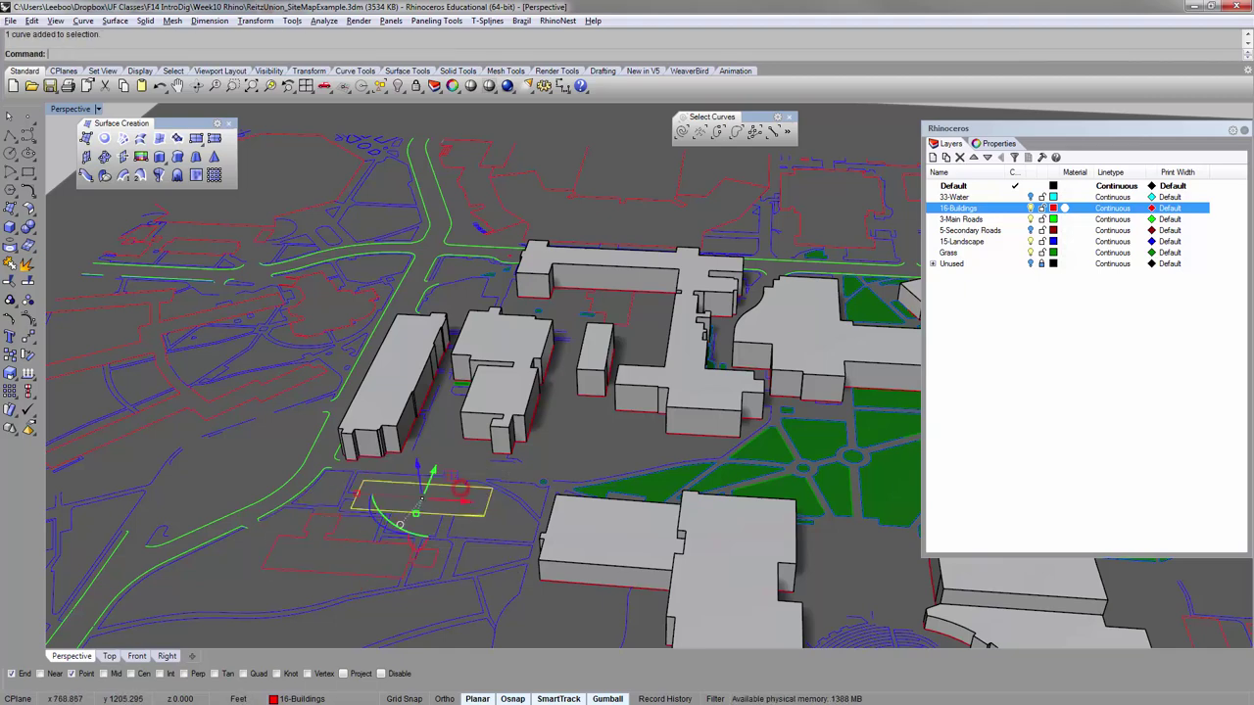
{"action": "left_click", "coordinate": [380, 529], "text": "shift"}
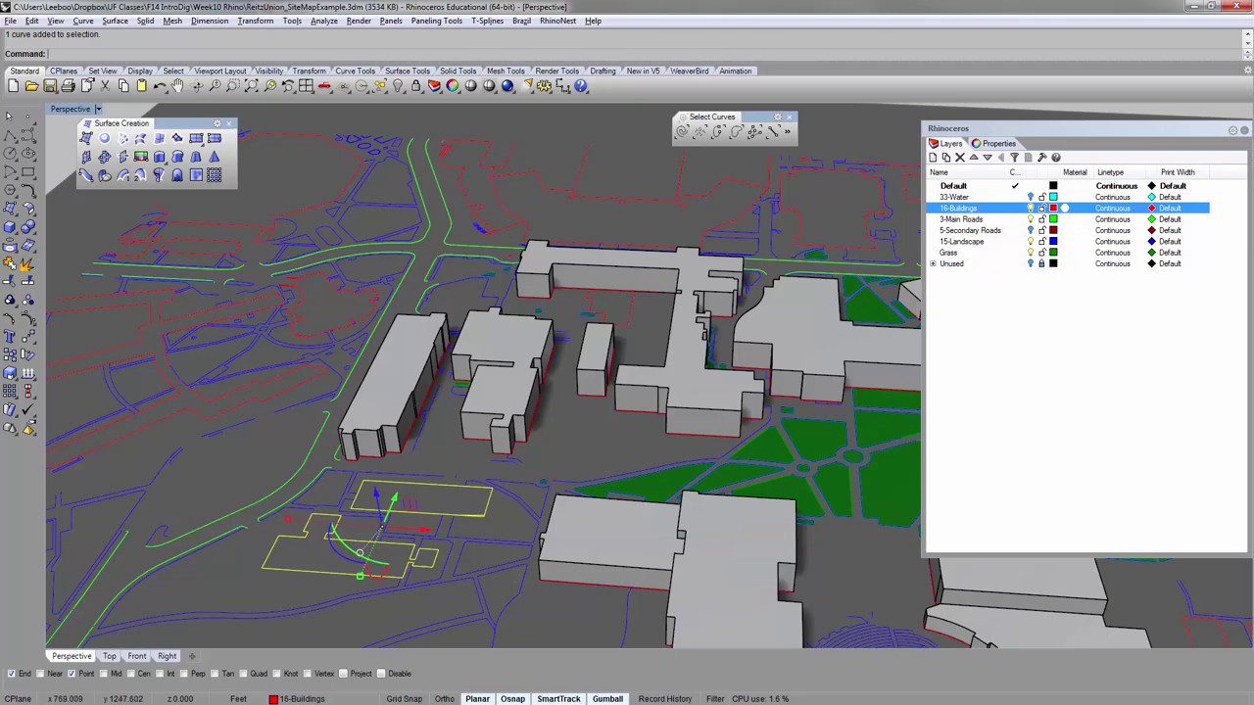
{"action": "right_click_drag", "start_coordinate": [280, 615], "coordinate": [336, 523], "text": "shift"}
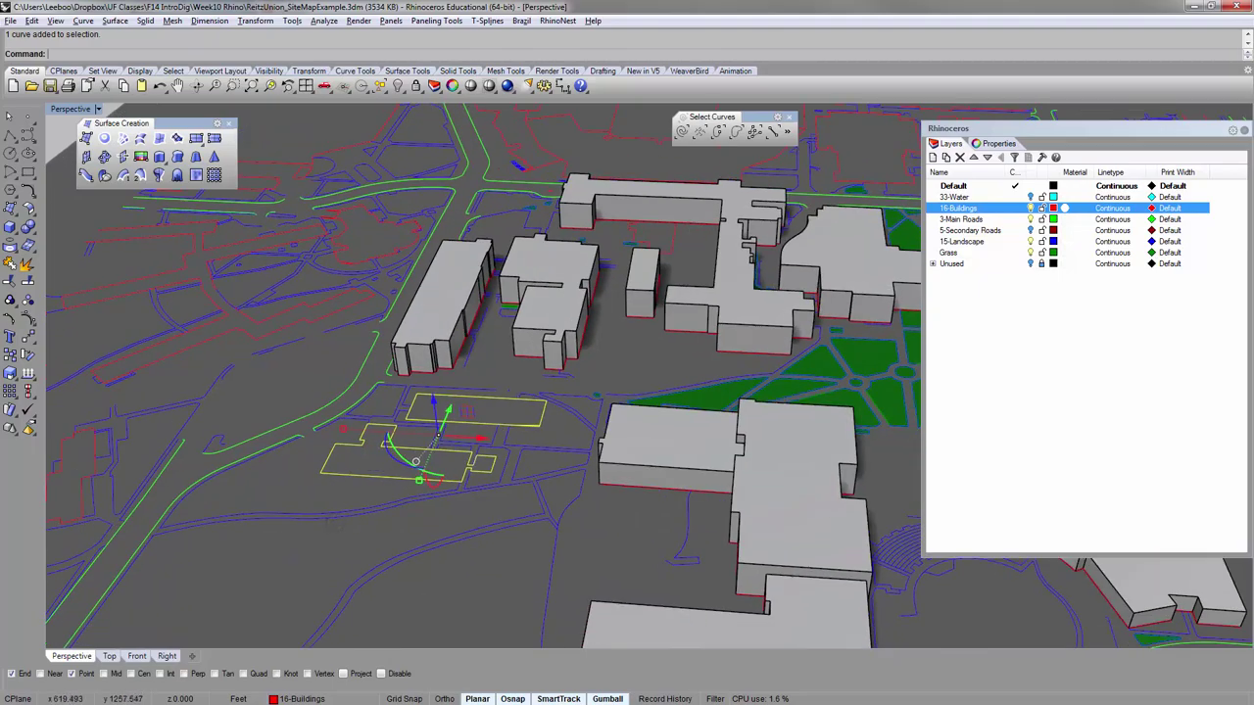
{"action": "scroll", "coordinate": [377, 416], "scroll_direction": "down", "scroll_amount": 4}
{"action": "scroll", "coordinate": [377, 415], "scroll_direction": "up", "scroll_amount": 6}
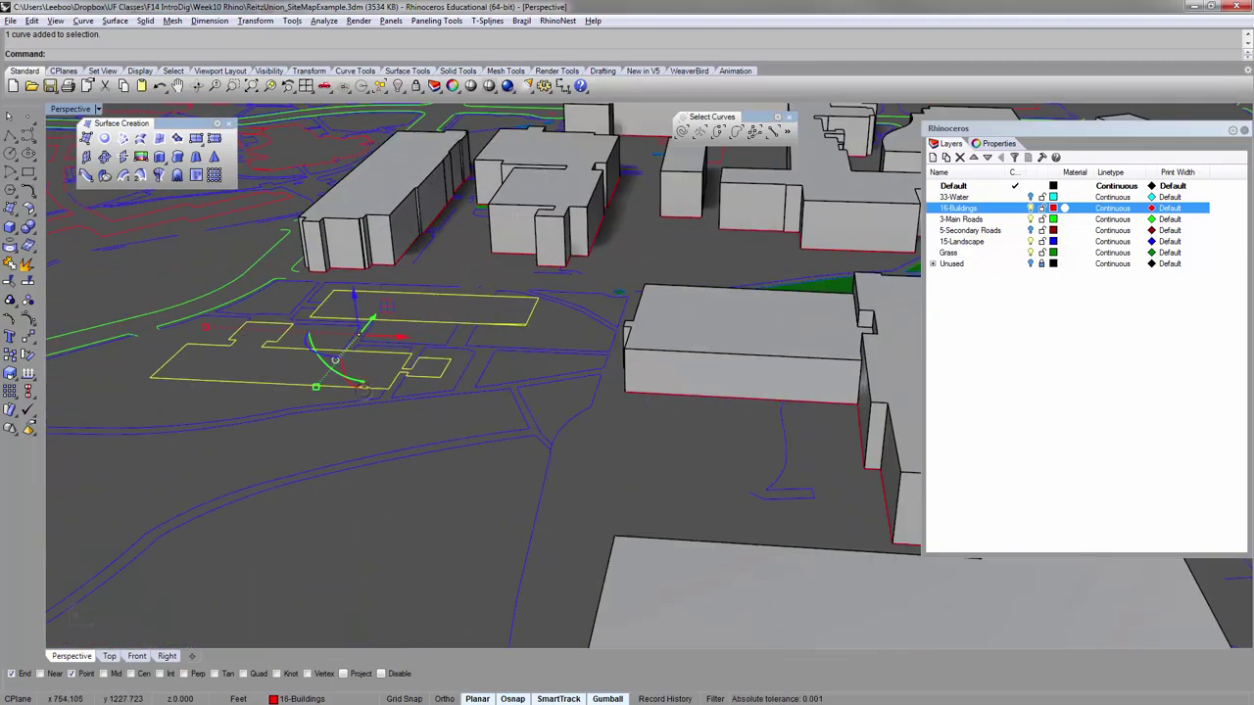
{"action": "right_click_drag", "start_coordinate": [364, 391], "coordinate": [347, 469], "text": "shift"}
{"action": "right_click", "coordinate": [346, 470]}
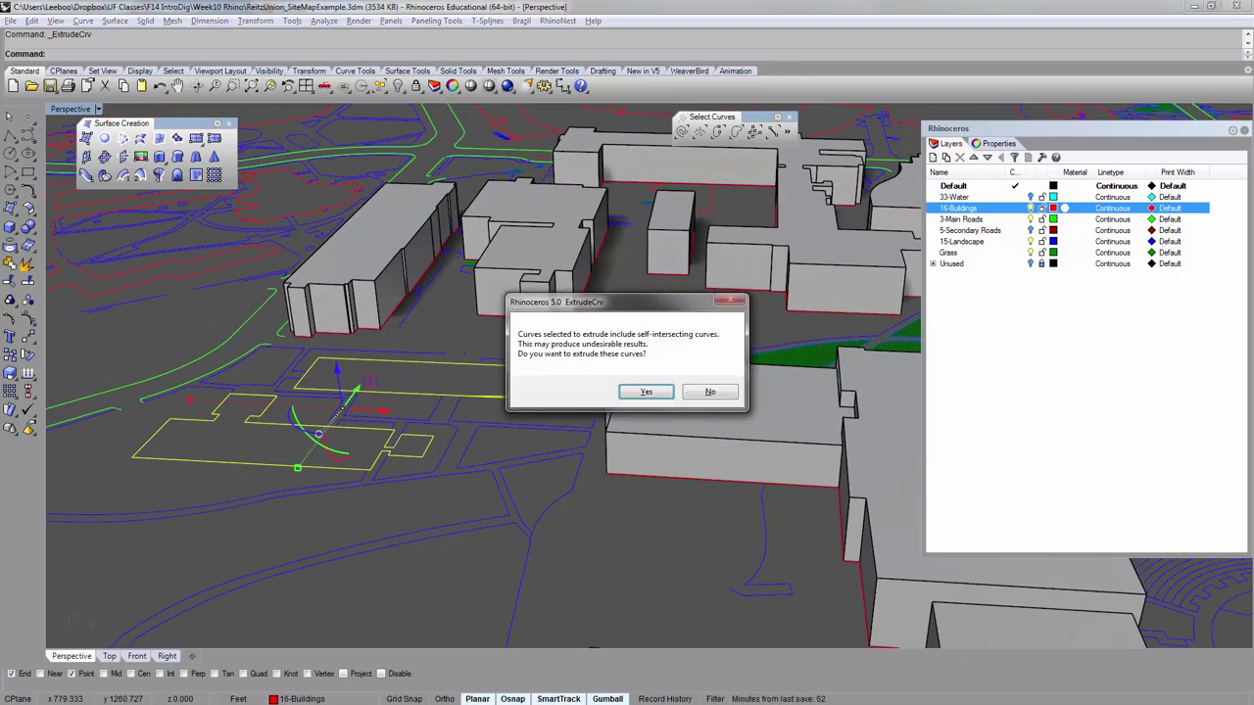
{"action": "left_click", "coordinate": [645, 392]}
{"action": "right_click", "coordinate": [647, 394]}
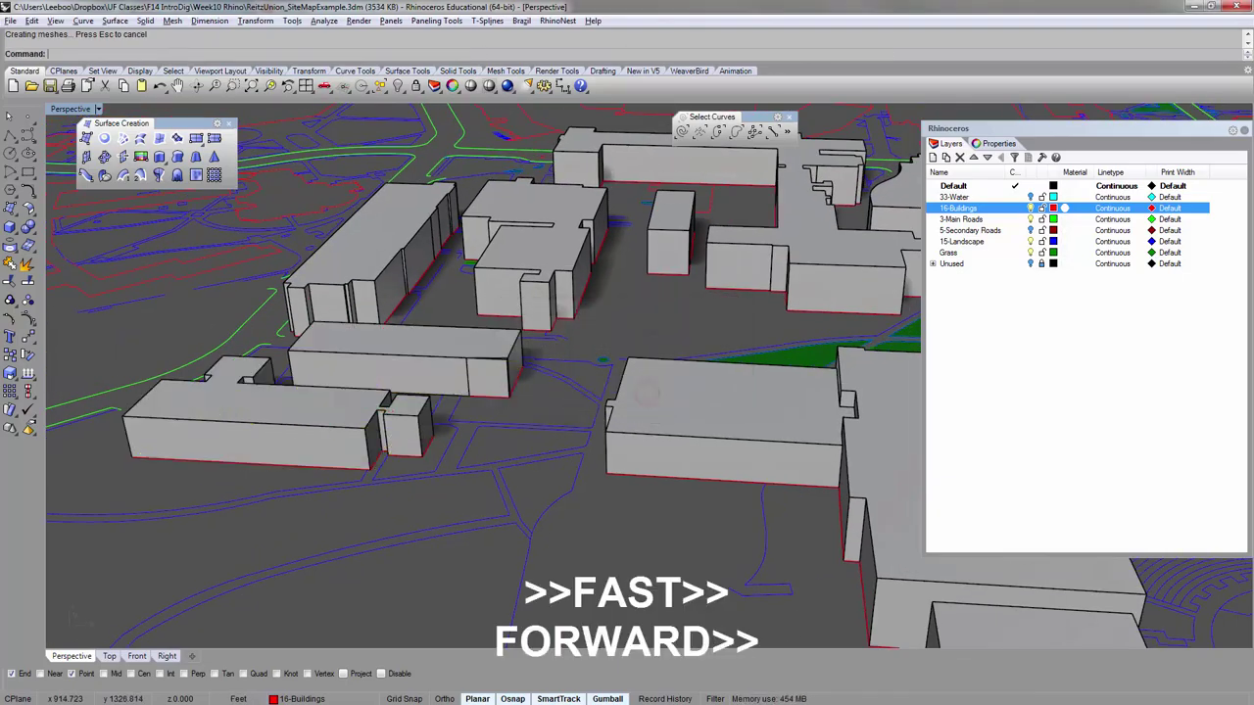
Extrude the stepped outline south-east of the lawn, the long roadside outline below it and the small square outline beside them as solids.
{"action": "scroll", "coordinate": [645, 392], "scroll_direction": "down", "scroll_amount": 6}
{"action": "right_click_drag", "start_coordinate": [644, 392], "coordinate": [639, 354]}
{"action": "scroll", "coordinate": [520, 410], "scroll_direction": "up", "scroll_amount": 6}
{"action": "left_click", "coordinate": [557, 418]}
{"action": "right_click", "coordinate": [557, 417]}
{"action": "left_click", "coordinate": [554, 490]}
{"action": "right_click", "coordinate": [554, 490]}
{"action": "left_click", "coordinate": [619, 495]}
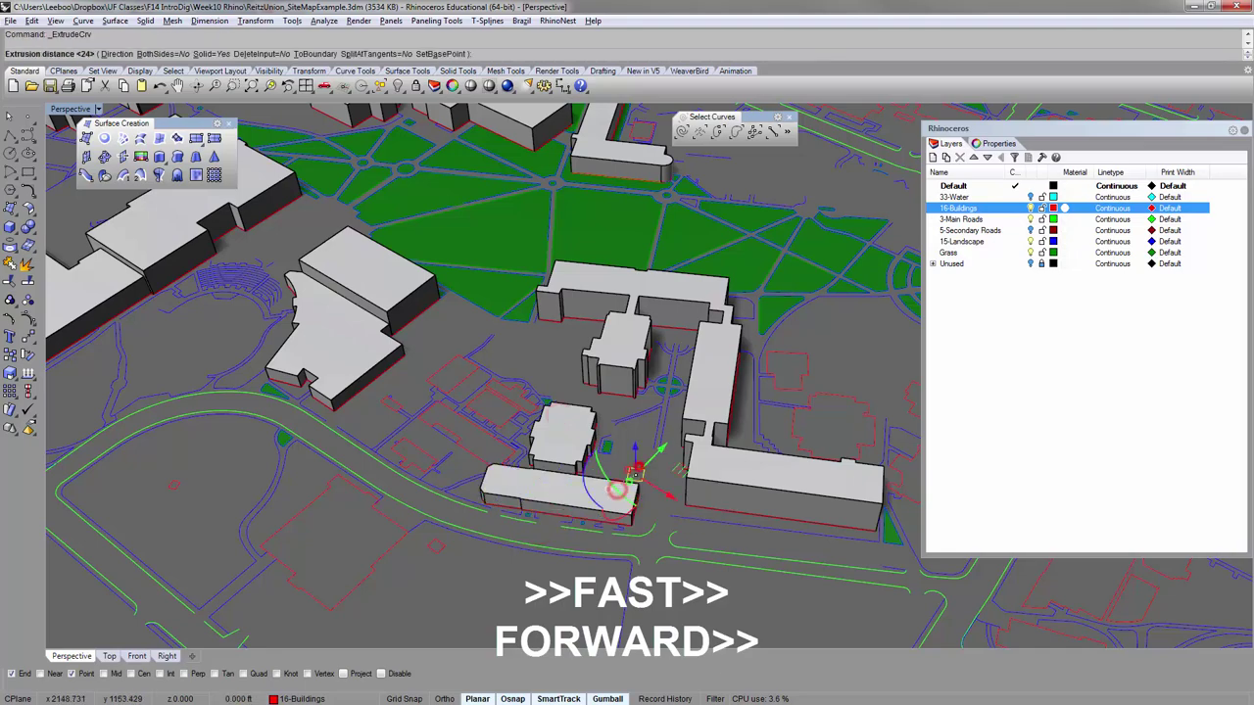
{"action": "right_click", "coordinate": [619, 495]}
Extrude the two adjacent rectangular outlines and the T-shaped outline west of the stepped building as solids.
{"action": "scroll", "coordinate": [470, 390], "scroll_direction": "up", "scroll_amount": 7}
{"action": "left_click", "coordinate": [473, 387]}
{"action": "right_click", "coordinate": [473, 384]}
{"action": "left_click", "coordinate": [585, 359]}
{"action": "right_click", "coordinate": [585, 357]}
{"action": "scroll", "coordinate": [578, 358], "scroll_direction": "down", "scroll_amount": 2}
{"action": "left_click", "coordinate": [448, 354]}
{"action": "right_click", "coordinate": [449, 353]}
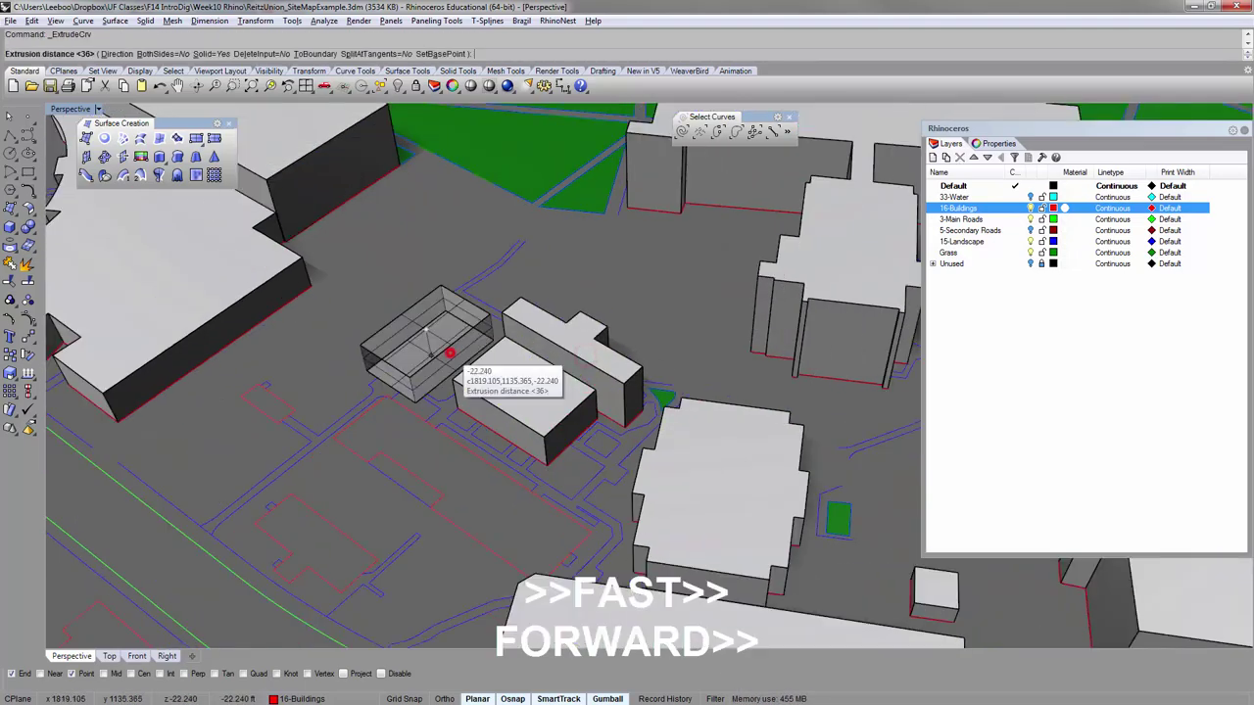
Extrude the long L-shaped outline, plus the T-shaped and tiny rectangular outlines between it and the road, as solids.
{"action": "left_click", "coordinate": [361, 419]}
{"action": "right_click", "coordinate": [360, 418]}
{"action": "left_click", "coordinate": [321, 513]}
{"action": "left_click", "coordinate": [281, 416], "text": "shift"}
{"action": "right_click", "coordinate": [280, 416]}
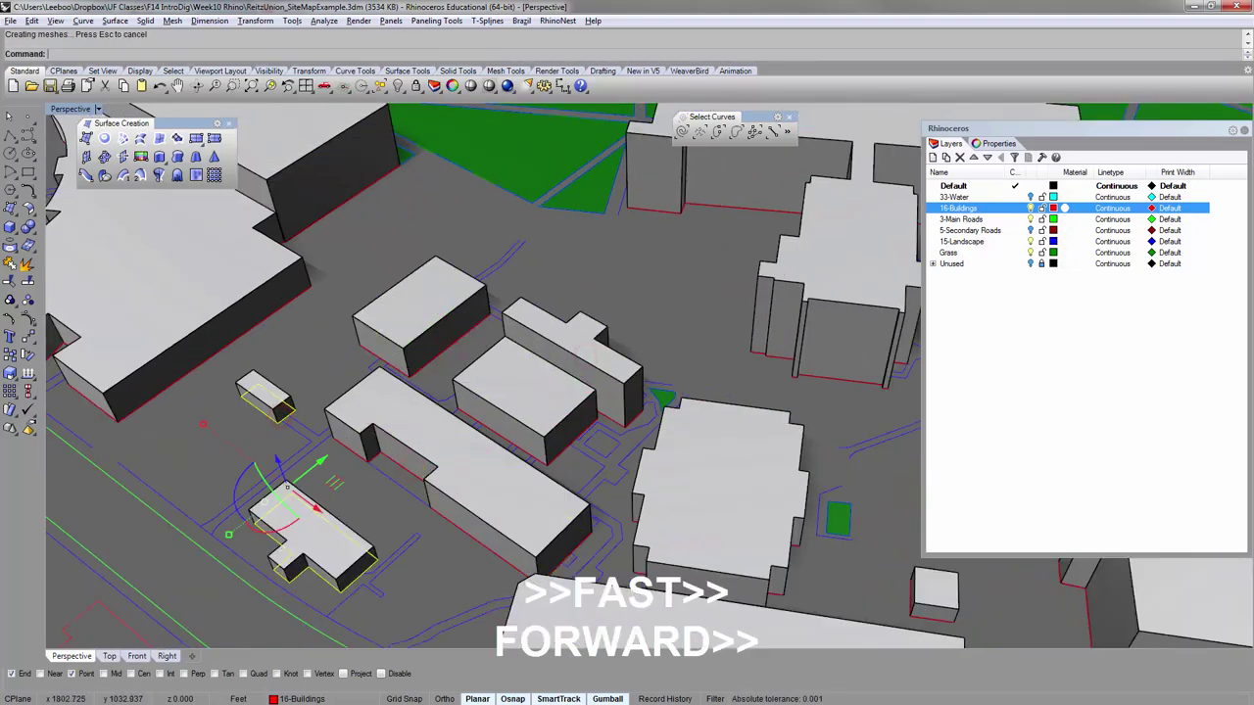
Extrude the large stepped building outline at the east end of the lawn 60 ft as a solid.
{"action": "scroll", "coordinate": [490, 391], "scroll_direction": "down", "scroll_amount": 8}
{"action": "right_click_drag", "start_coordinate": [490, 392], "coordinate": [529, 431]}
{"action": "scroll", "coordinate": [675, 323], "scroll_direction": "up", "scroll_amount": 7}
{"action": "right_click_drag", "start_coordinate": [627, 343], "coordinate": [659, 343]}
{"action": "key", "text": "alt+Tab"}
{"action": "key", "text": "alt+Tab"}
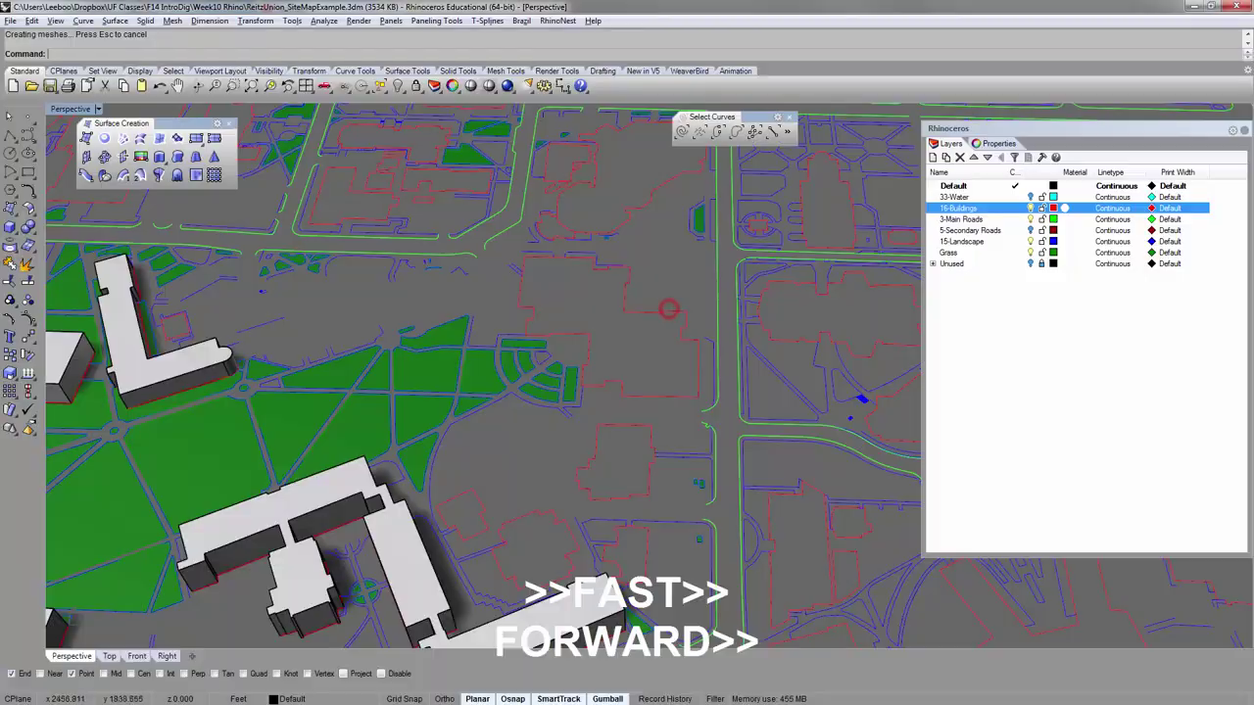
{"action": "left_click", "coordinate": [669, 310]}
{"action": "right_click", "coordinate": [651, 315]}
{"action": "type", "text": "60"}
Extrude the smaller notched outline directly south of the large stepped building as a solid.
{"action": "left_click", "coordinate": [629, 425]}
{"action": "right_click", "coordinate": [629, 425]}
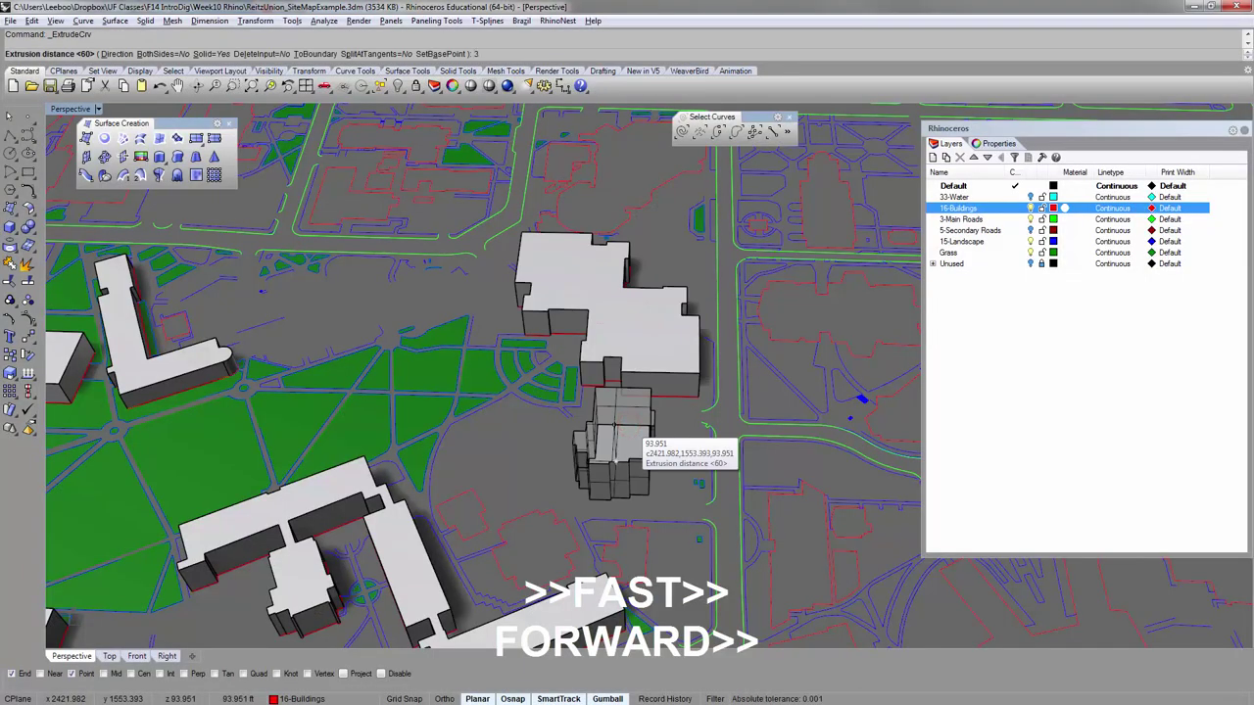
{"action": "key", "text": "Return"}
Extrude the small notched outline and the curved-corner outline near the road bend together 24 ft.
{"action": "scroll", "coordinate": [623, 421], "scroll_direction": "up", "scroll_amount": 7}
{"action": "right_click_drag", "start_coordinate": [715, 499], "coordinate": [616, 468]}
{"action": "left_click", "coordinate": [426, 287], "text": "shift"}
{"action": "right_click", "coordinate": [426, 287]}
{"action": "type", "text": "24"}
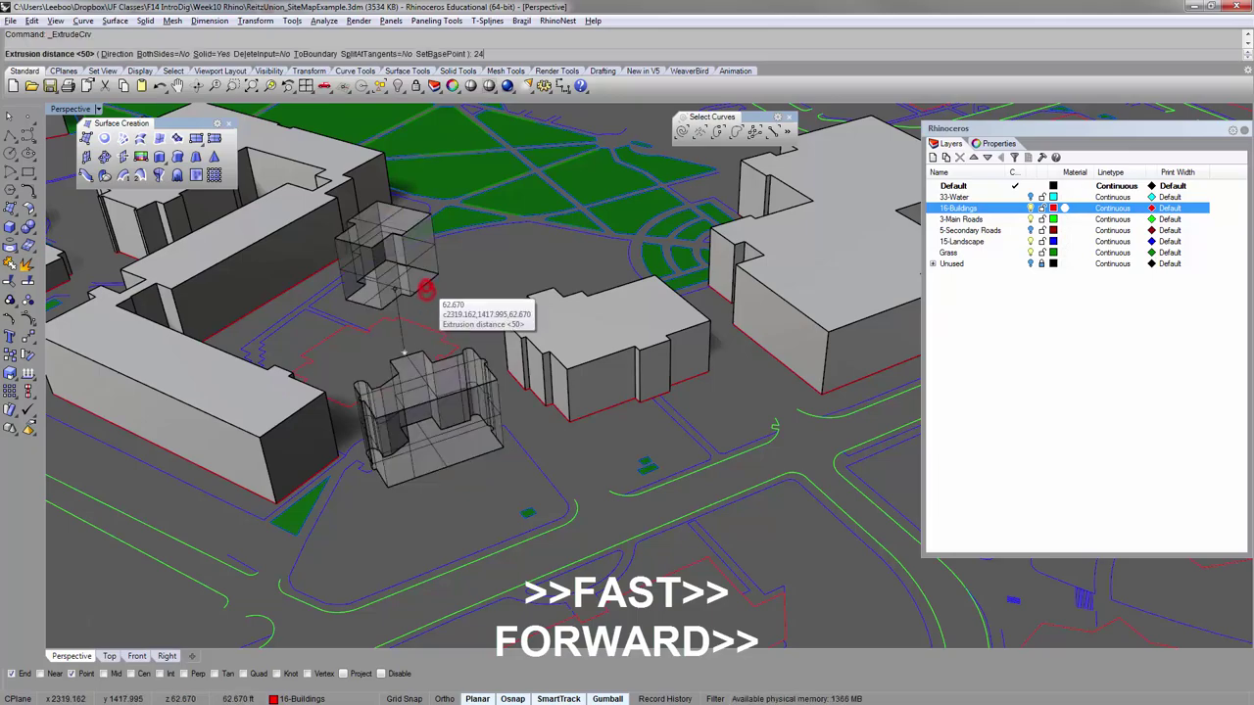
{"action": "key", "text": "Return"}
Extrude the large many-sided outline between the two low 24 ft blocks to a height of 36 ft.
{"action": "left_click", "coordinate": [493, 291]}
{"action": "left_click", "coordinate": [431, 330]}
{"action": "right_click", "coordinate": [431, 330]}
{"action": "key", "text": "ctrl+z"}
{"action": "right_click", "coordinate": [354, 371]}
{"action": "type", "text": "36"}
{"action": "key", "text": "Return"}
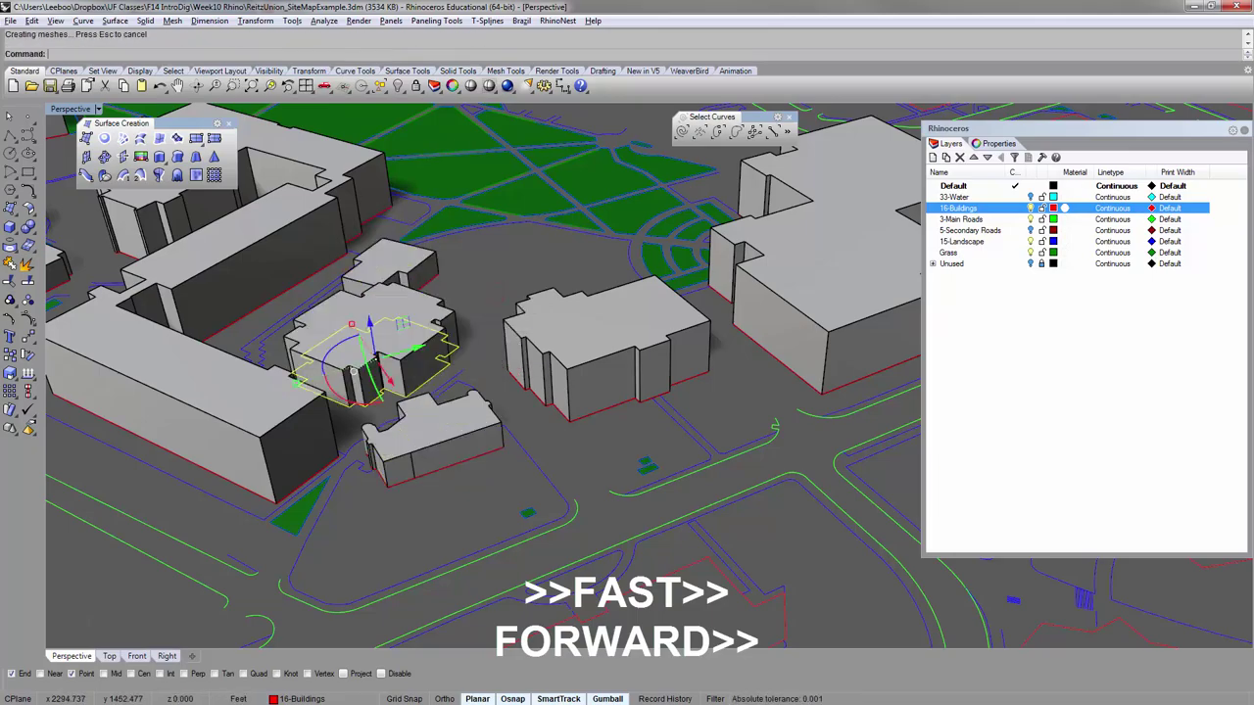
Try extruding the large round-ended outline north of the 60 ft stepped building 36 ft.
{"action": "scroll", "coordinate": [490, 333], "scroll_direction": "down", "scroll_amount": 7}
{"action": "right_click_drag", "start_coordinate": [587, 255], "coordinate": [588, 432], "text": "shift"}
{"action": "left_click", "coordinate": [661, 336]}
{"action": "right_click", "coordinate": [660, 335]}
{"action": "type", "text": "36"}
{"action": "key", "text": "Return"}
{"action": "scroll", "coordinate": [637, 323], "scroll_direction": "up", "scroll_amount": 6}
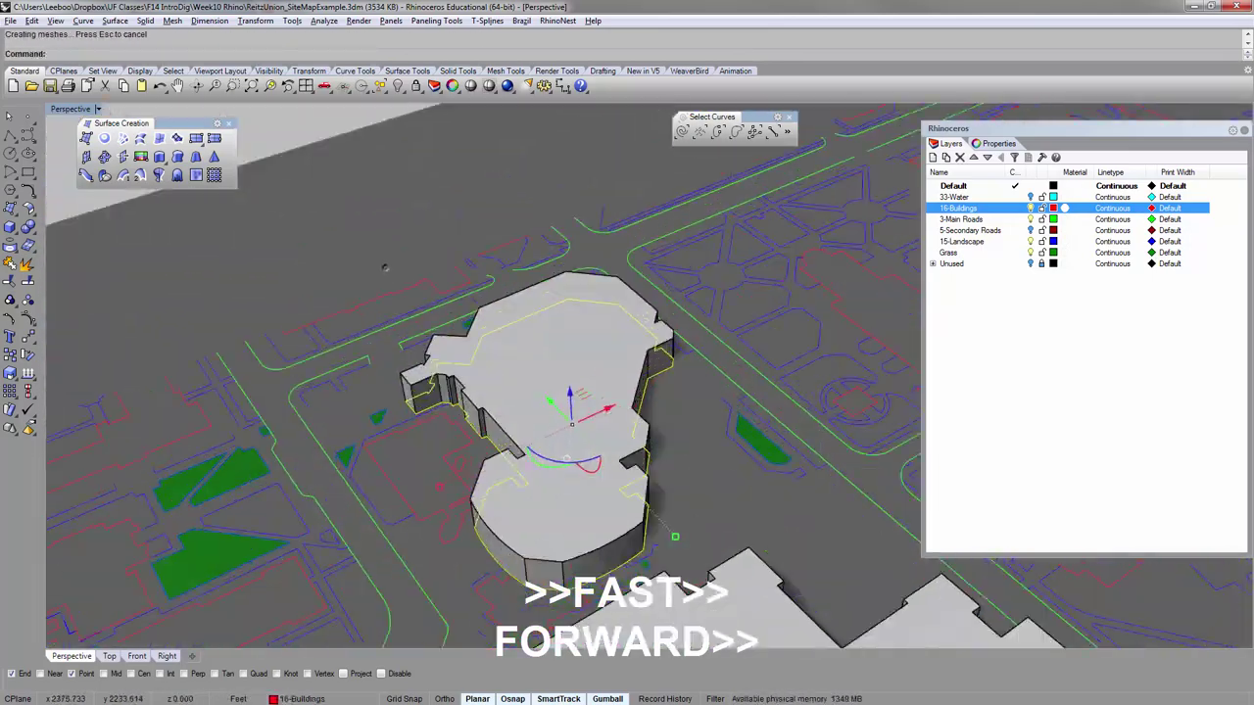
Extrude the large round-ended outline 50 ft and the small curved outline at its south end 36 ft.
{"action": "right_click", "coordinate": [536, 355]}
{"action": "type", "text": "50"}
{"action": "key", "text": "Return"}
{"action": "left_click", "coordinate": [544, 580]}
{"action": "right_click", "coordinate": [544, 580]}
{"action": "type", "text": "36"}
{"action": "key", "text": "Return"}
Extrude the outlines just west of the round-ended building as solids, using 36 ft for the larger one.
{"action": "left_click", "coordinate": [465, 516]}
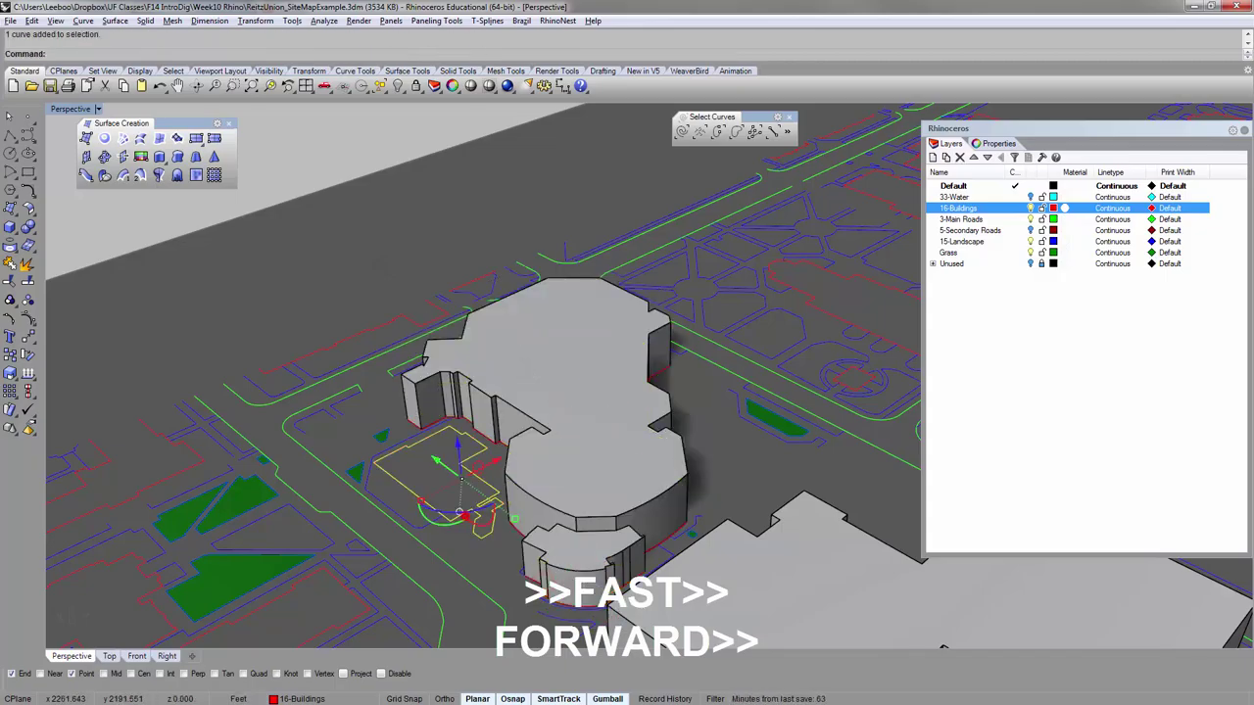
{"action": "right_click", "coordinate": [464, 516]}
{"action": "type", "text": "36"}
{"action": "key", "text": "Return"}
{"action": "scroll", "coordinate": [464, 517], "scroll_direction": "up", "scroll_amount": 5}
{"action": "left_click", "coordinate": [434, 445]}
{"action": "right_click", "coordinate": [434, 445]}
Extrude the small outline tucked below the long winged building at the site's north-west as a solid.
{"action": "right_click_drag", "start_coordinate": [516, 454], "coordinate": [529, 480]}
{"action": "scroll", "coordinate": [509, 391], "scroll_direction": "down", "scroll_amount": 4}
{"action": "right_click_drag", "start_coordinate": [500, 304], "coordinate": [414, 230]}
{"action": "scroll", "coordinate": [284, 225], "scroll_direction": "up", "scroll_amount": 3}
{"action": "left_click", "coordinate": [417, 329]}
{"action": "scroll", "coordinate": [414, 230], "scroll_direction": "up", "scroll_amount": 5}
{"action": "right_click_drag", "start_coordinate": [431, 328], "coordinate": [534, 318]}
{"action": "right_click", "coordinate": [463, 278]}
{"action": "key", "text": "Escape"}
Review the massing of the whole site and examine the main road's edge curve southwest of the large building.
{"action": "scroll", "coordinate": [500, 294], "scroll_direction": "down", "scroll_amount": 6}
{"action": "scroll", "coordinate": [534, 426], "scroll_direction": "down", "scroll_amount": 3}
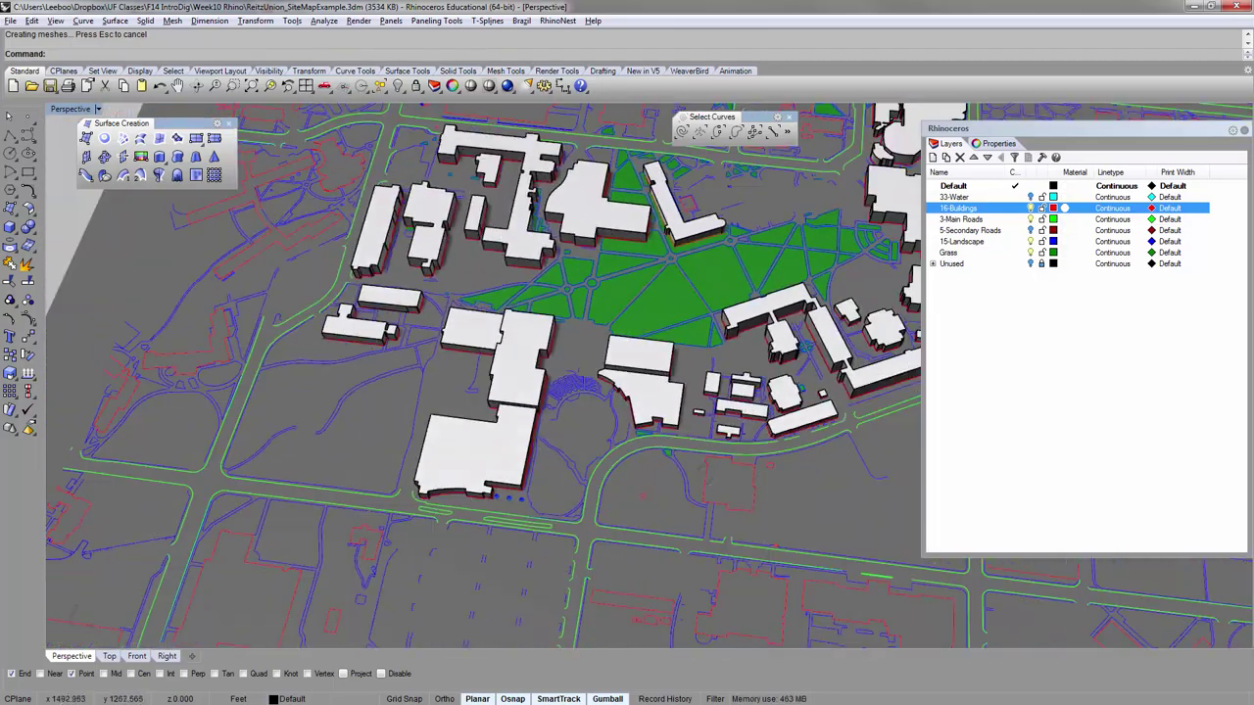
{"action": "scroll", "coordinate": [527, 294], "scroll_direction": "down", "scroll_amount": 5}
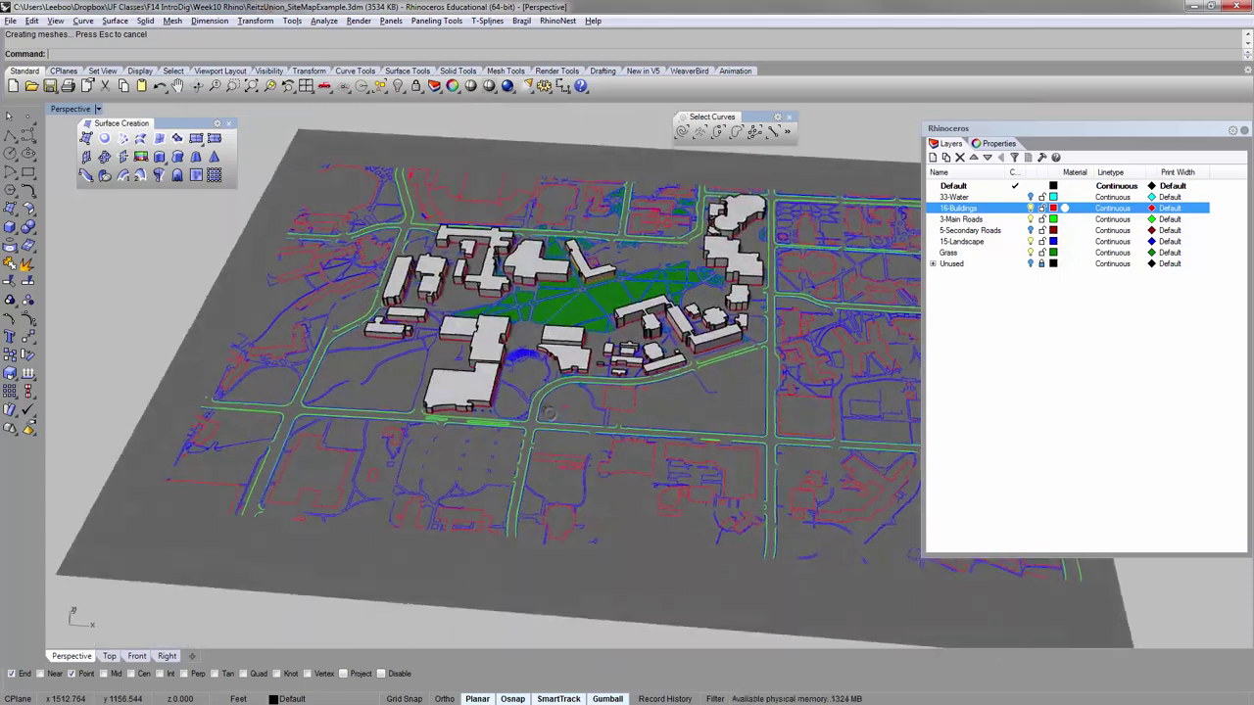
{"action": "scroll", "coordinate": [527, 294], "scroll_direction": "up", "scroll_amount": 2}
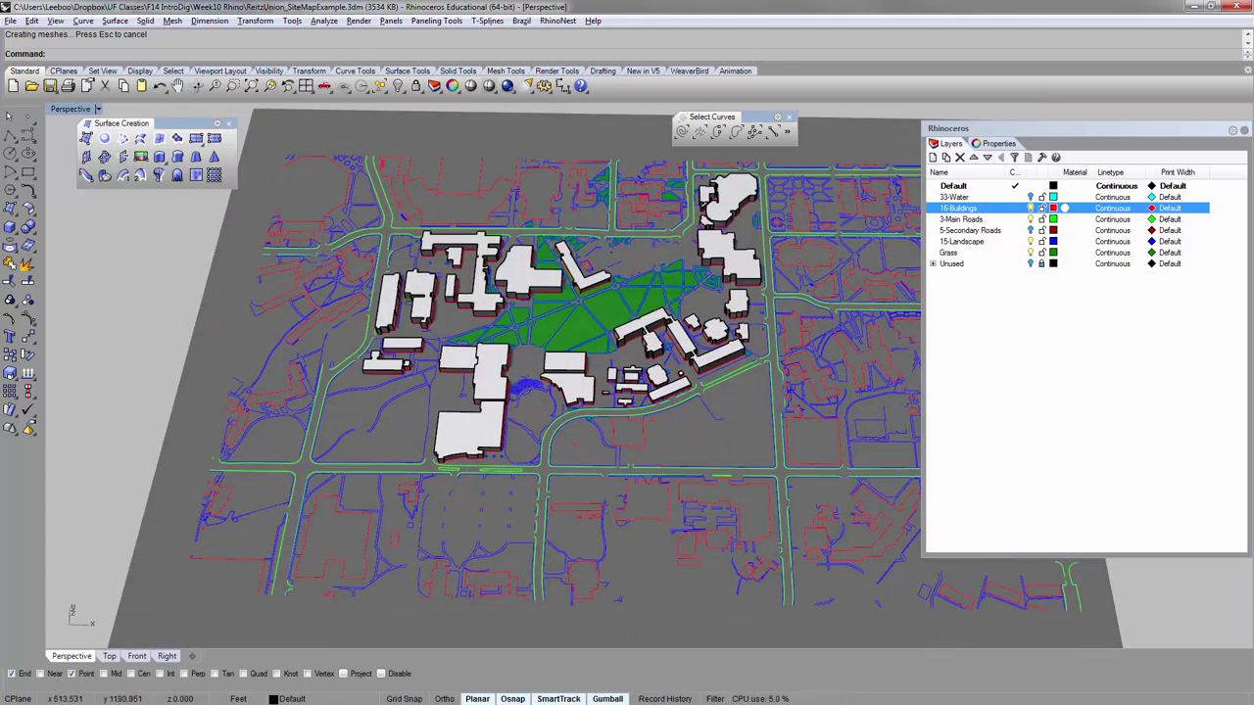
{"action": "scroll", "coordinate": [296, 304], "scroll_direction": "down", "scroll_amount": 3}
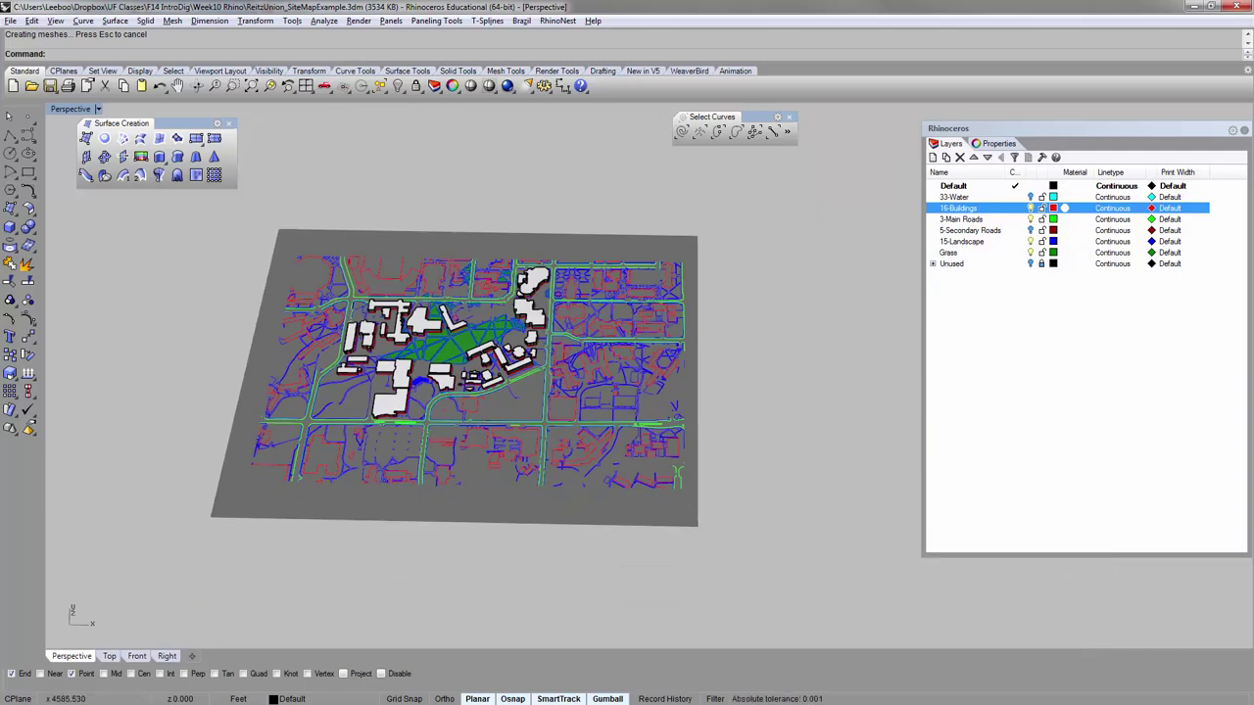
{"action": "scroll", "coordinate": [381, 296], "scroll_direction": "up", "scroll_amount": 10}
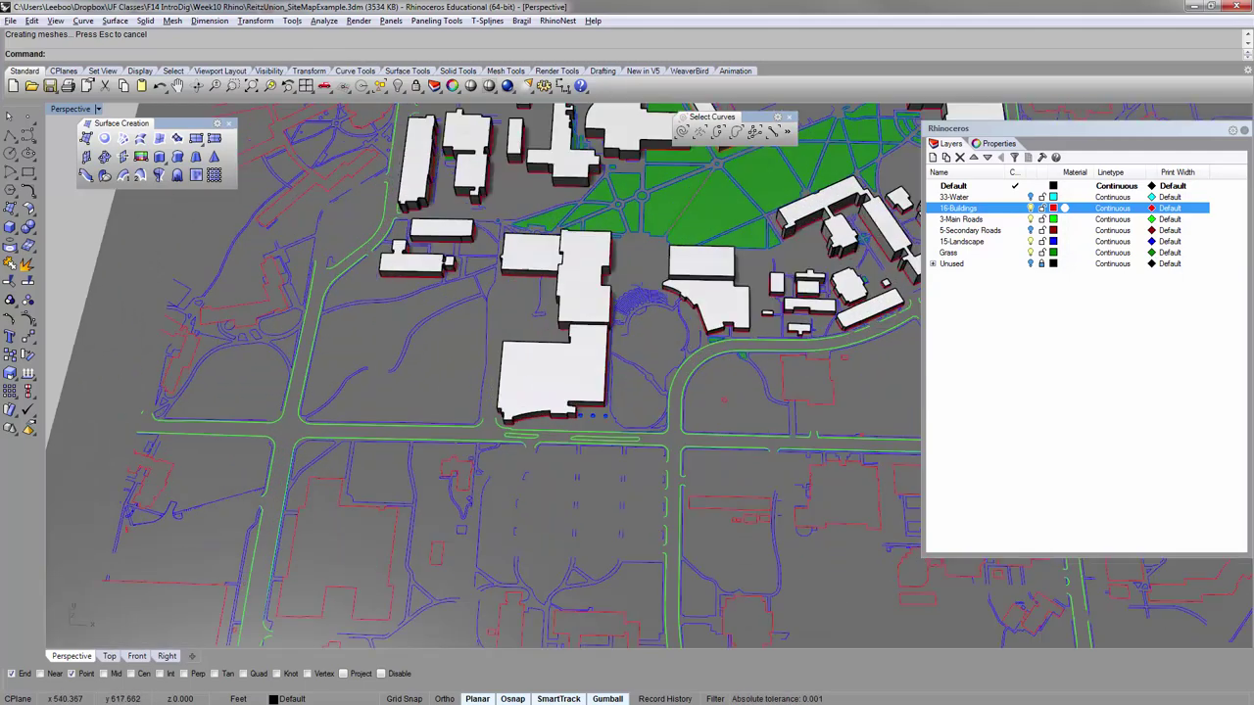
{"action": "left_click", "coordinate": [286, 419]}
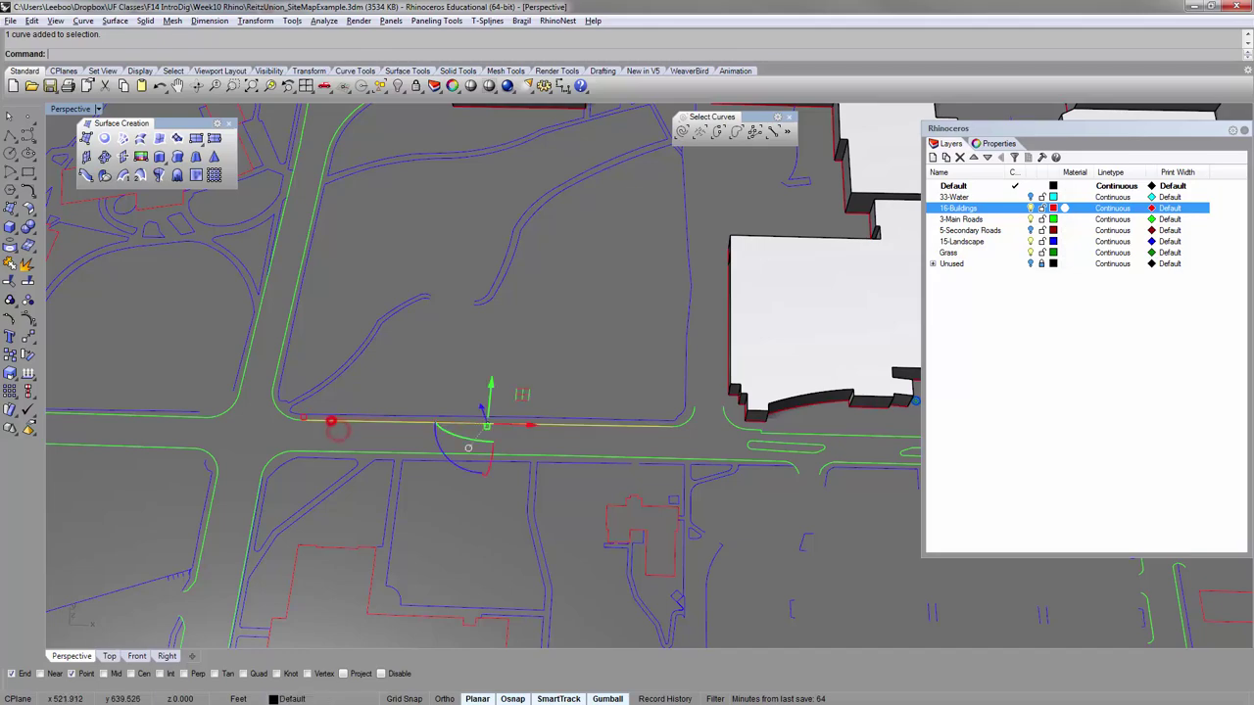
{"action": "scroll", "coordinate": [368, 434], "scroll_direction": "down", "scroll_amount": 6}
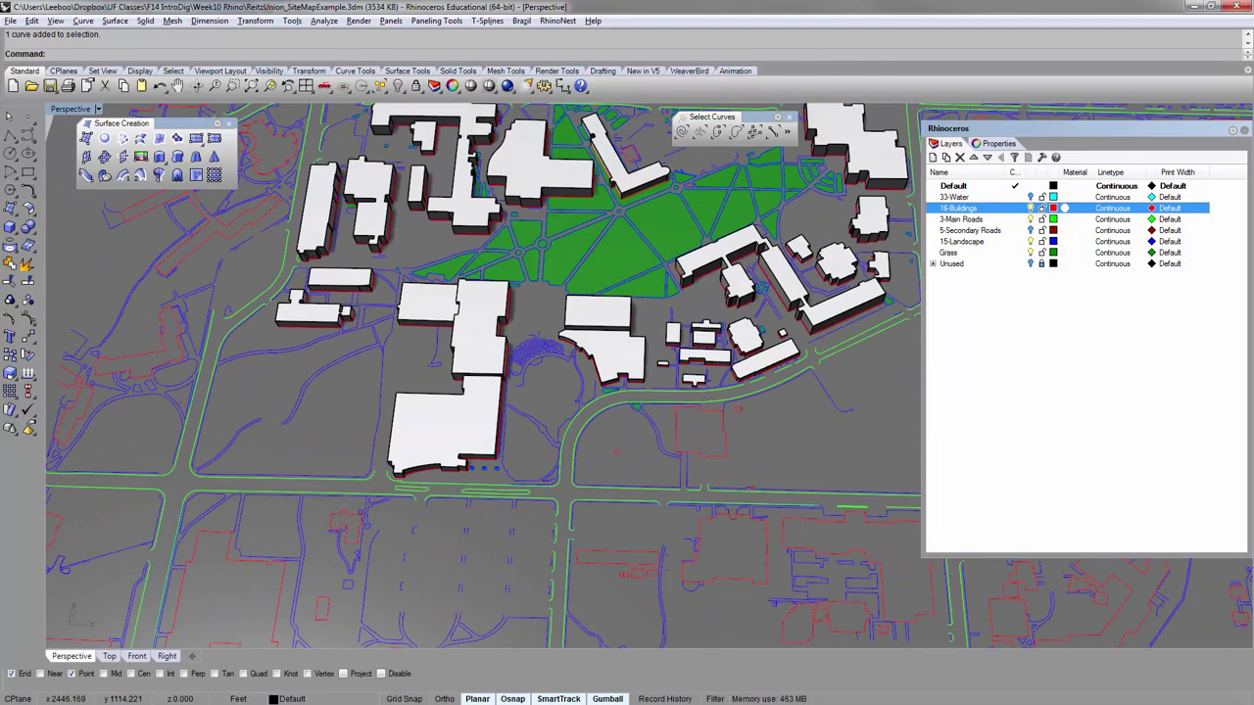
Turn on only the 3-Main Roads layer to isolate the road curves, and clear the curve selection.
{"action": "right_click", "coordinate": [1006, 220]}
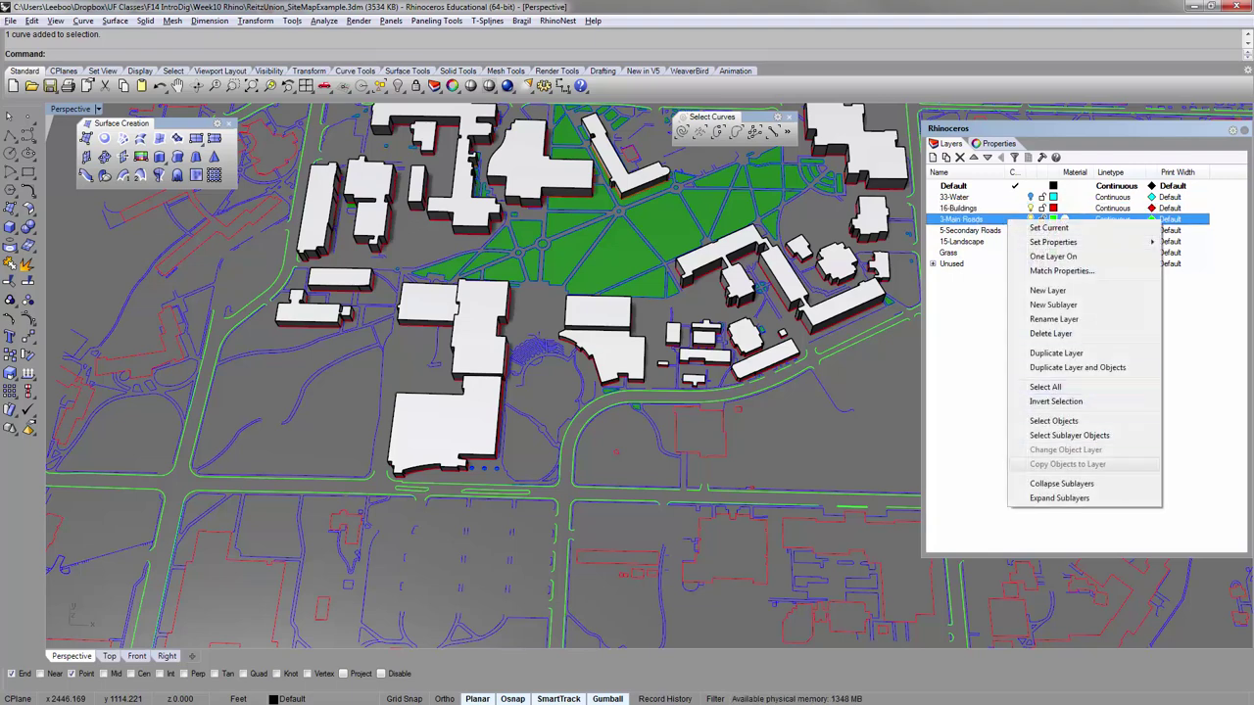
{"action": "left_click", "coordinate": [1053, 256]}
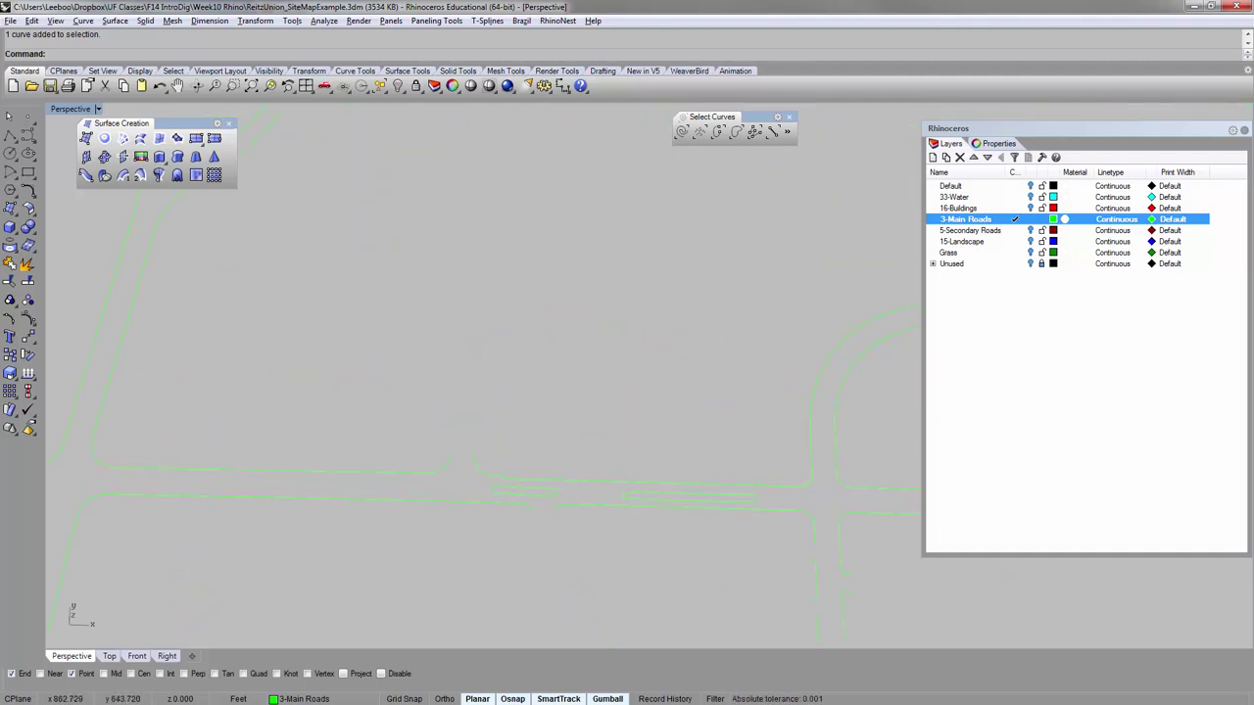
{"action": "scroll", "coordinate": [445, 479], "scroll_direction": "down", "scroll_amount": 4}
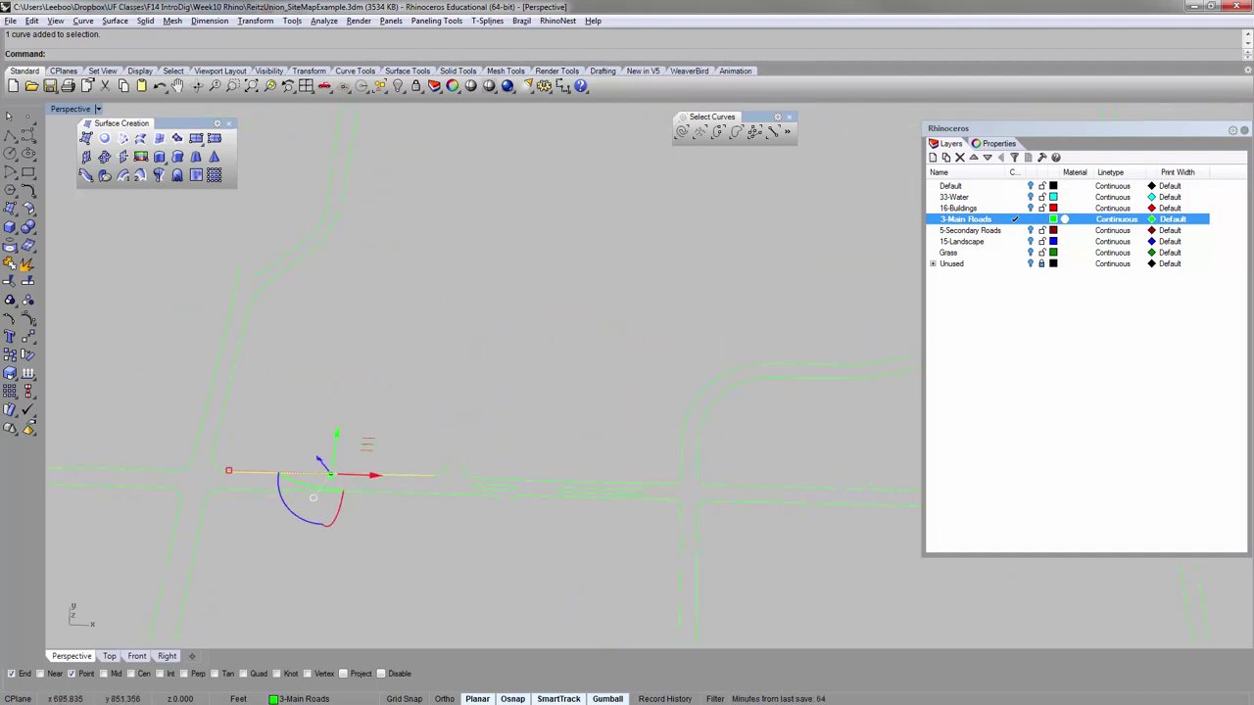
{"action": "scroll", "coordinate": [294, 387], "scroll_direction": "down", "scroll_amount": 7}
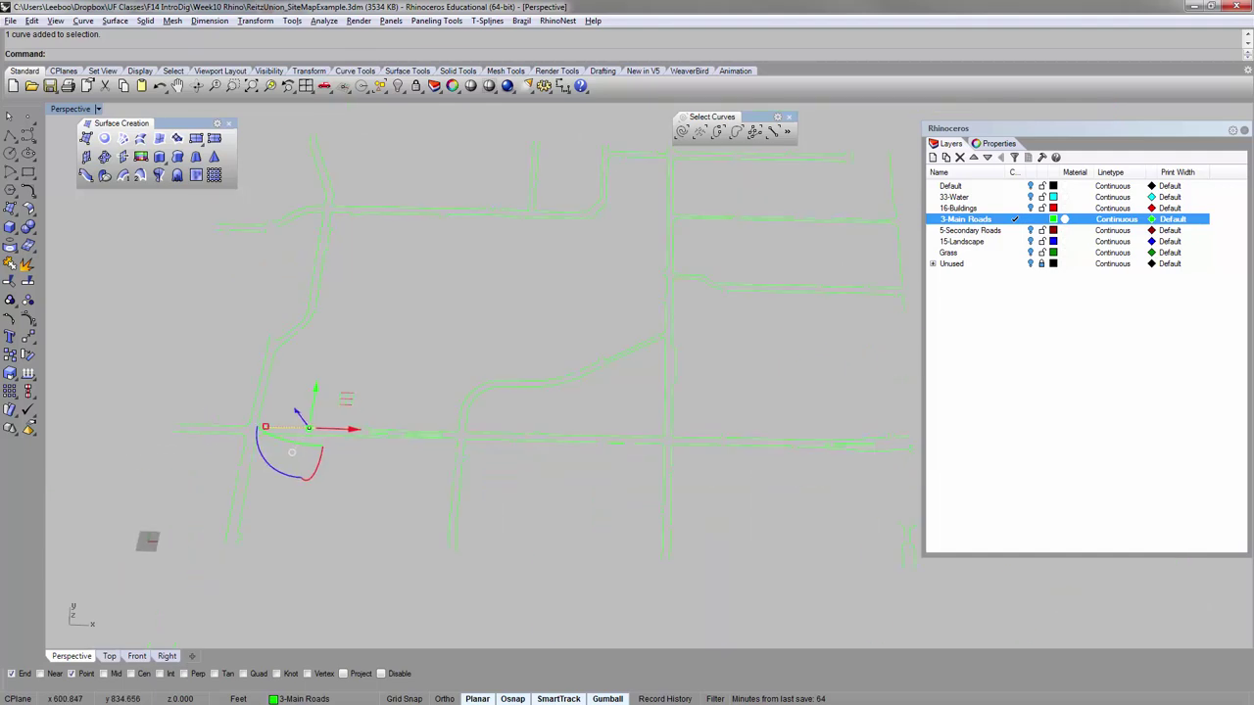
{"action": "scroll", "coordinate": [294, 387], "scroll_direction": "up", "scroll_amount": 5}
{"action": "left_click", "coordinate": [480, 351]}
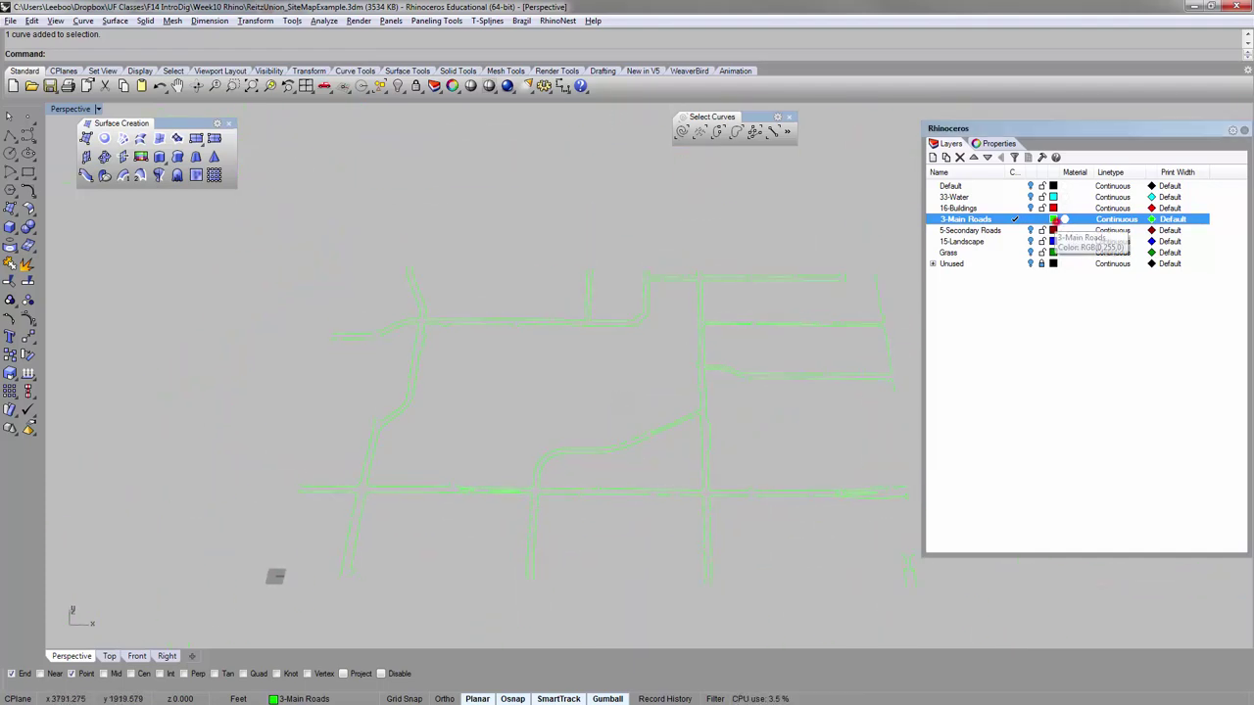
Change the color of the 3-Main Roads layer to DarkGreen.
{"action": "left_click", "coordinate": [1063, 219]}
{"action": "left_click", "coordinate": [658, 348]}
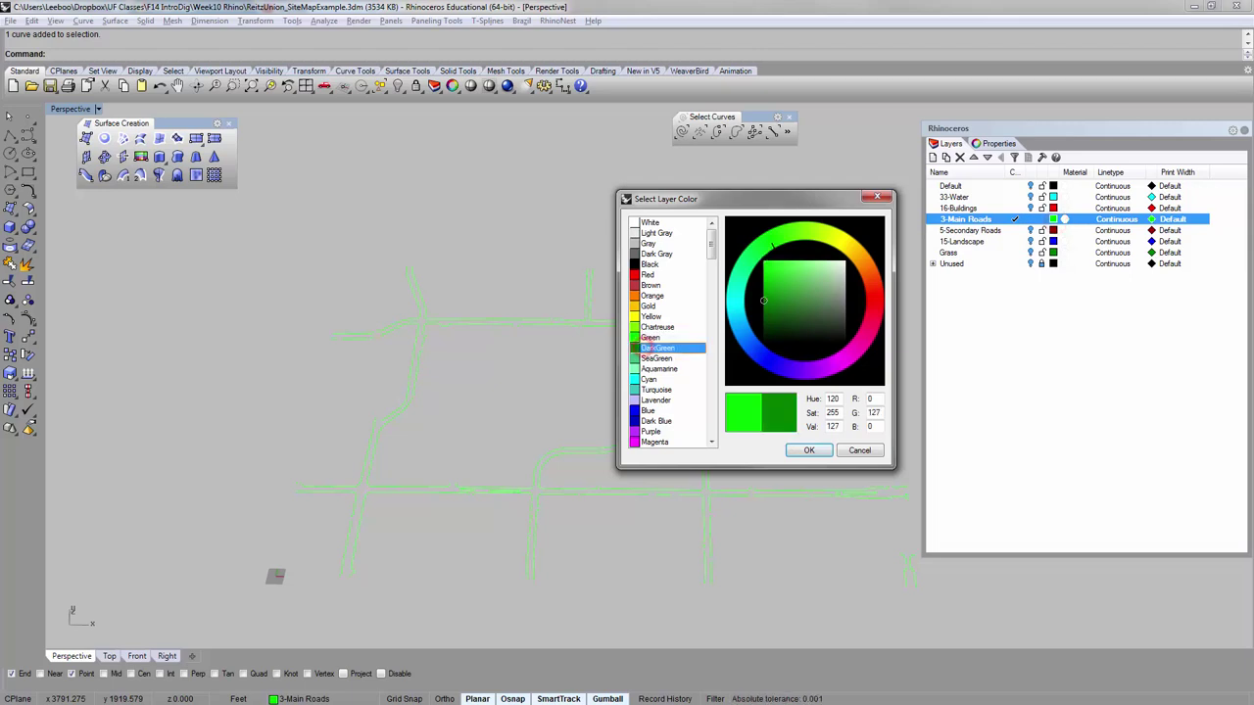
{"action": "left_click", "coordinate": [809, 450]}
{"action": "scroll", "coordinate": [523, 399], "scroll_direction": "up", "scroll_amount": 5}
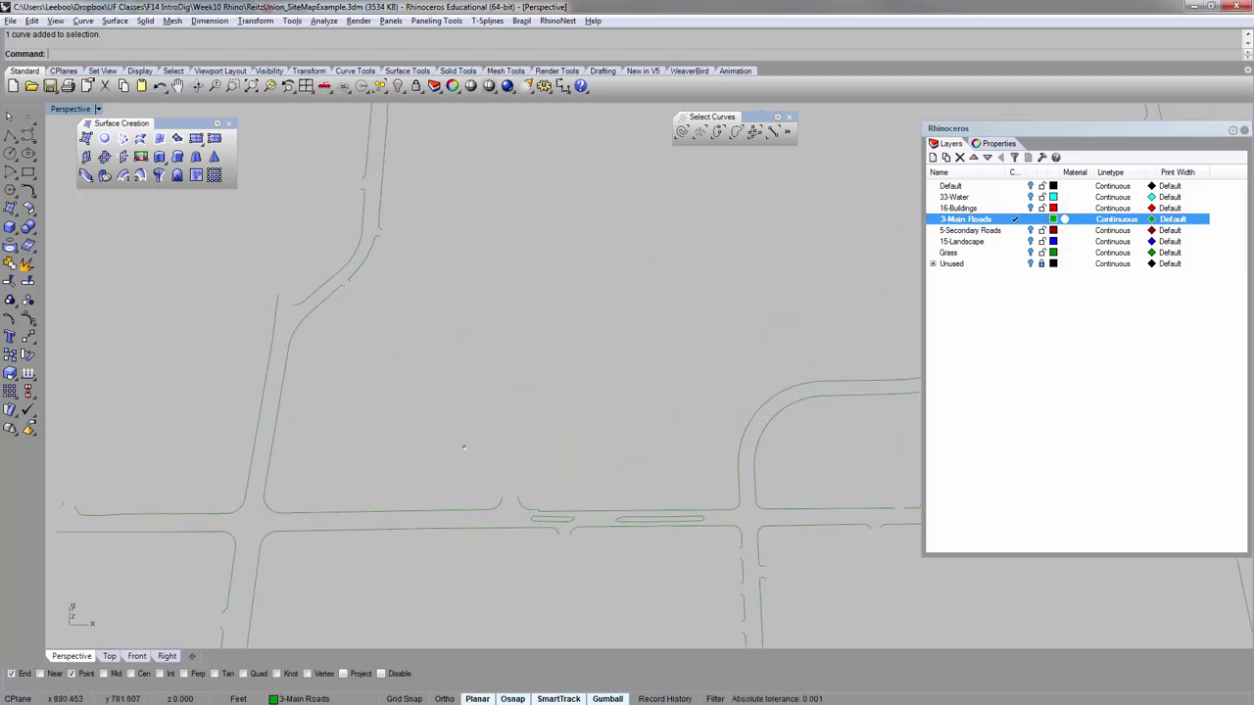
{"action": "scroll", "coordinate": [344, 293], "scroll_direction": "down", "scroll_amount": 8}
{"action": "right_click_drag", "start_coordinate": [506, 186], "coordinate": [442, 271], "text": "shift"}
{"action": "scroll", "coordinate": [384, 474], "scroll_direction": "up", "scroll_amount": 2}
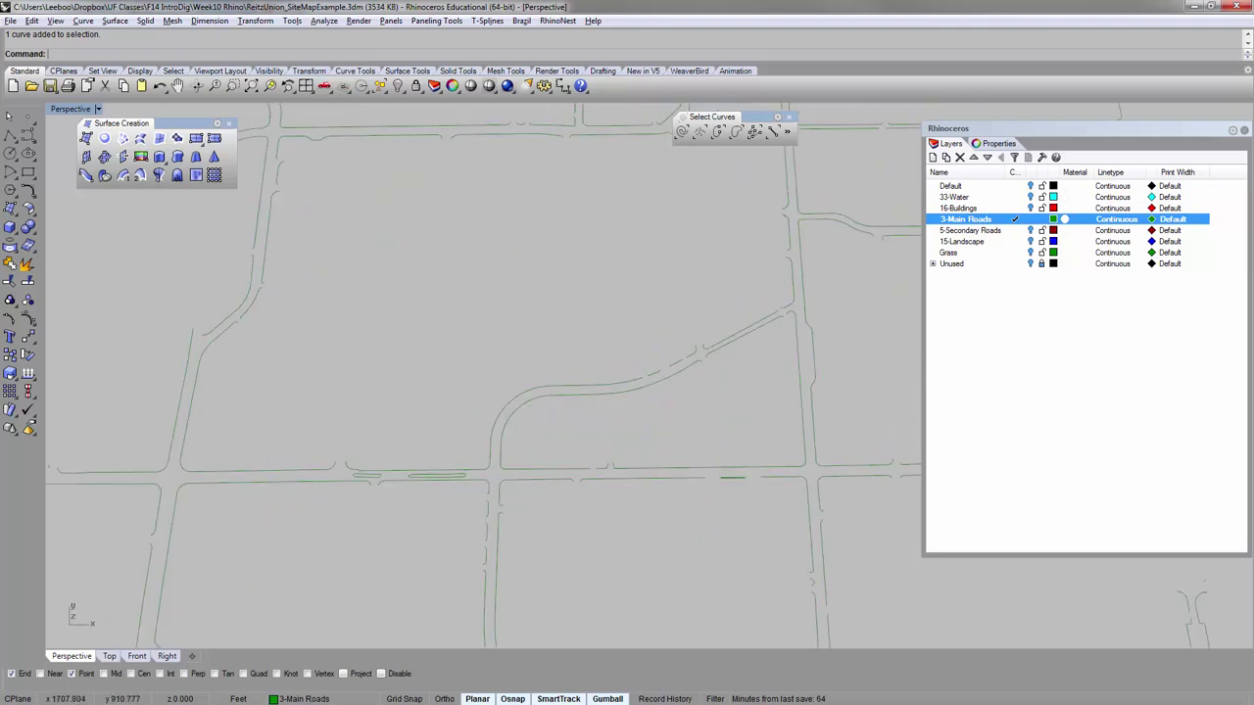
Create a new layer named SiteBounds and set its color to Blue.
{"action": "left_click", "coordinate": [999, 303]}
{"action": "left_click", "coordinate": [935, 158]}
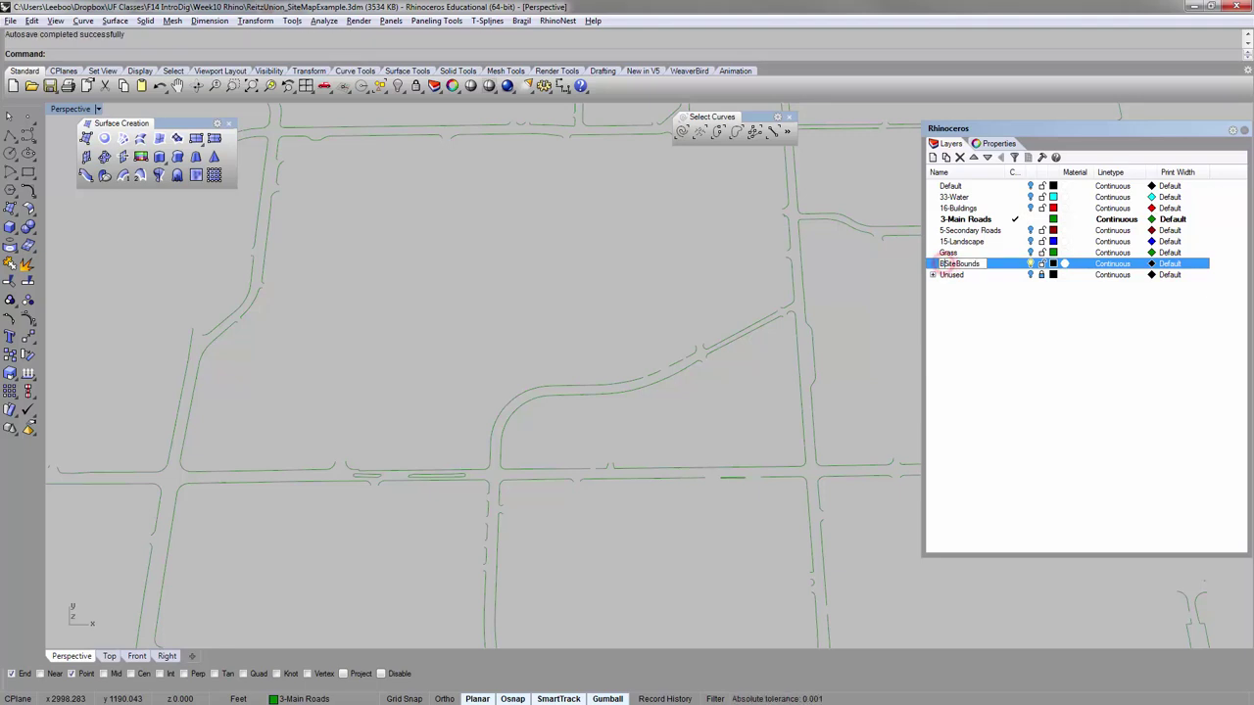
{"action": "left_click", "coordinate": [961, 315]}
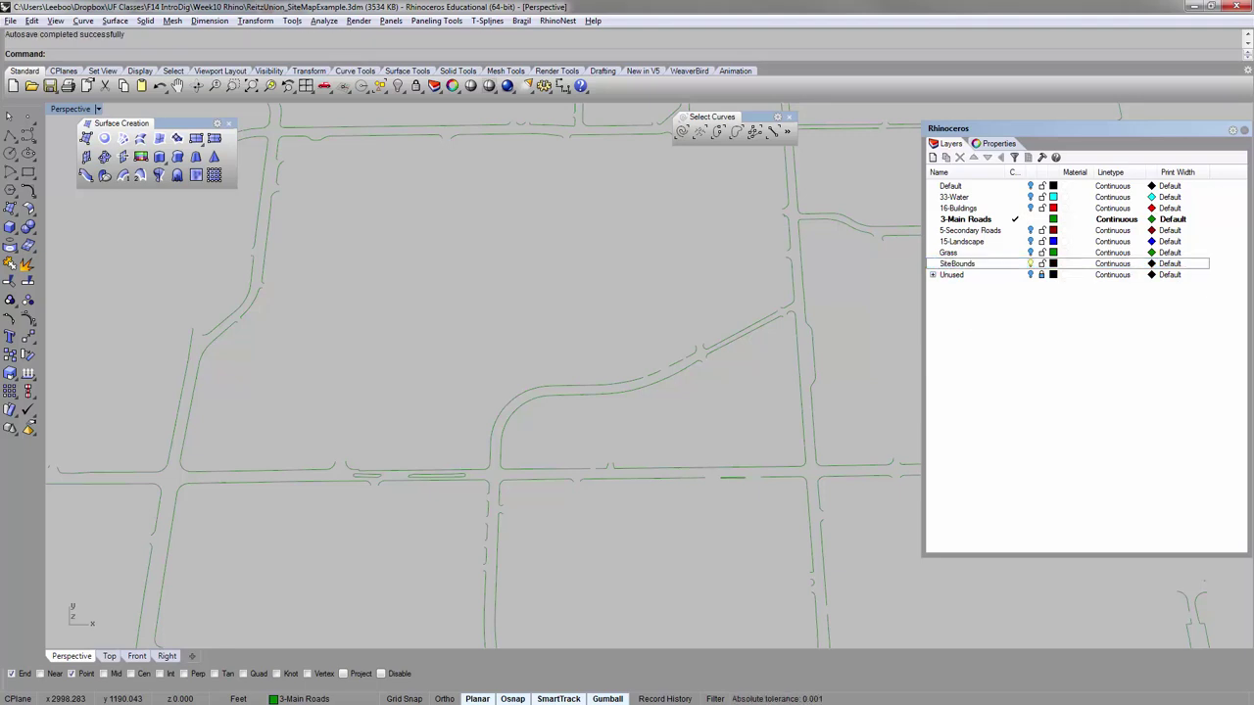
{"action": "left_click", "coordinate": [1054, 263]}
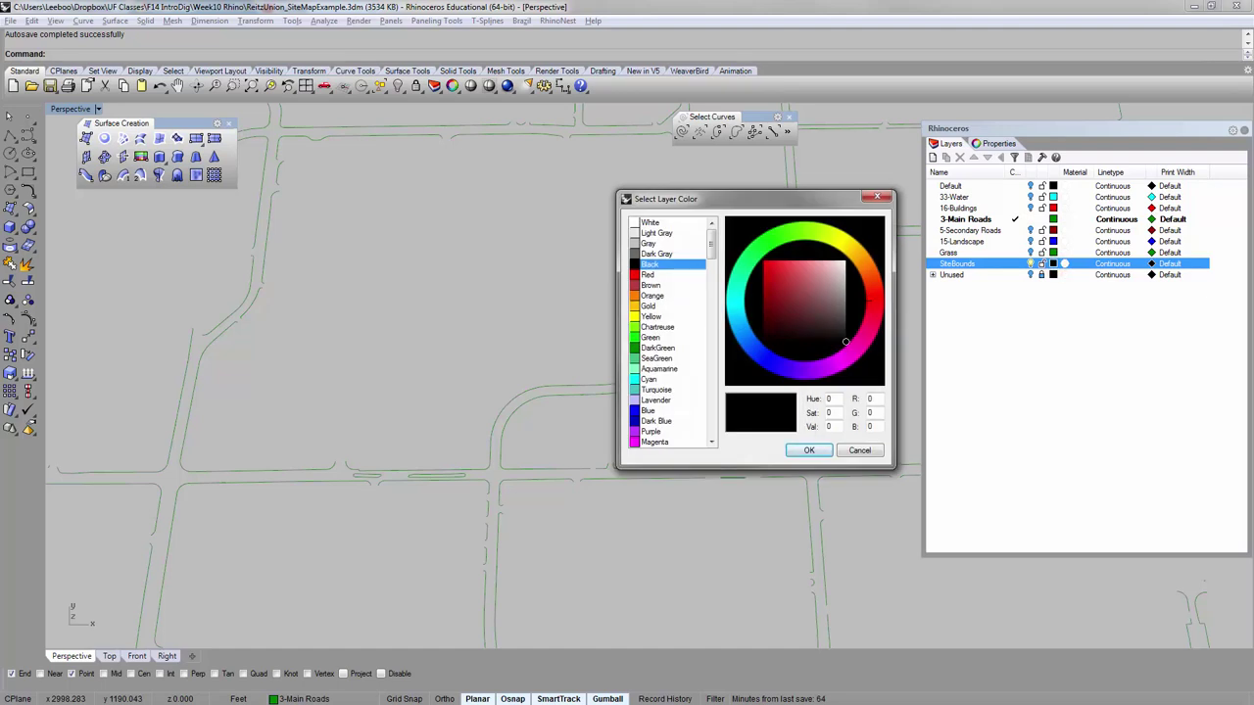
{"action": "left_click", "coordinate": [648, 410]}
{"action": "left_click", "coordinate": [810, 449]}
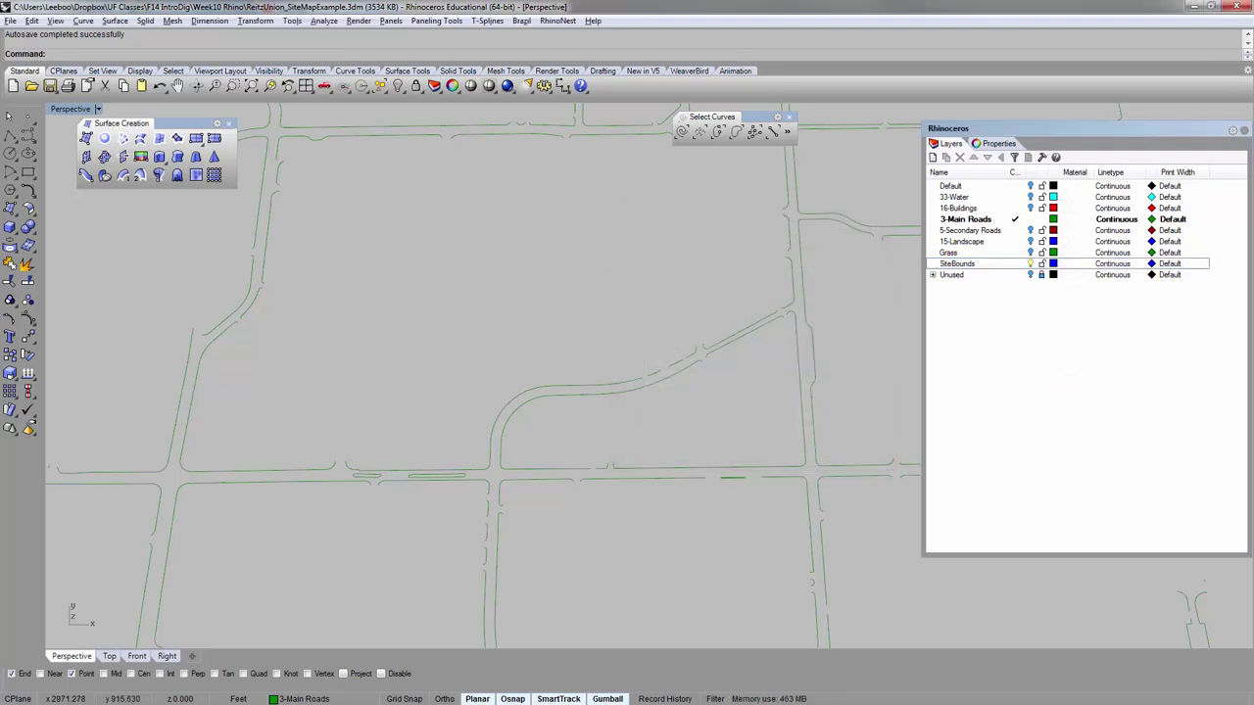
Select the main road's inner edge curves along the west side and around the southwest corner of the site.
{"action": "scroll", "coordinate": [422, 431], "scroll_direction": "down", "scroll_amount": 2}
{"action": "left_click", "coordinate": [232, 408]}
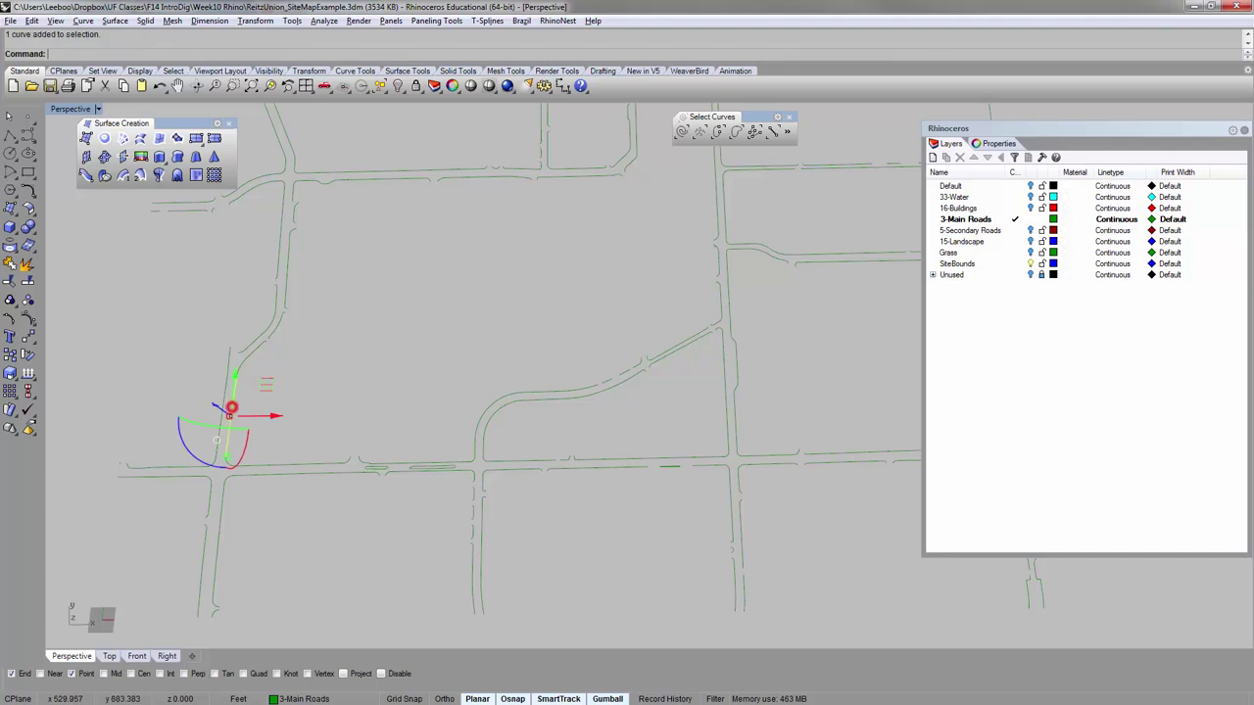
{"action": "scroll", "coordinate": [261, 456], "scroll_direction": "up", "scroll_amount": 4}
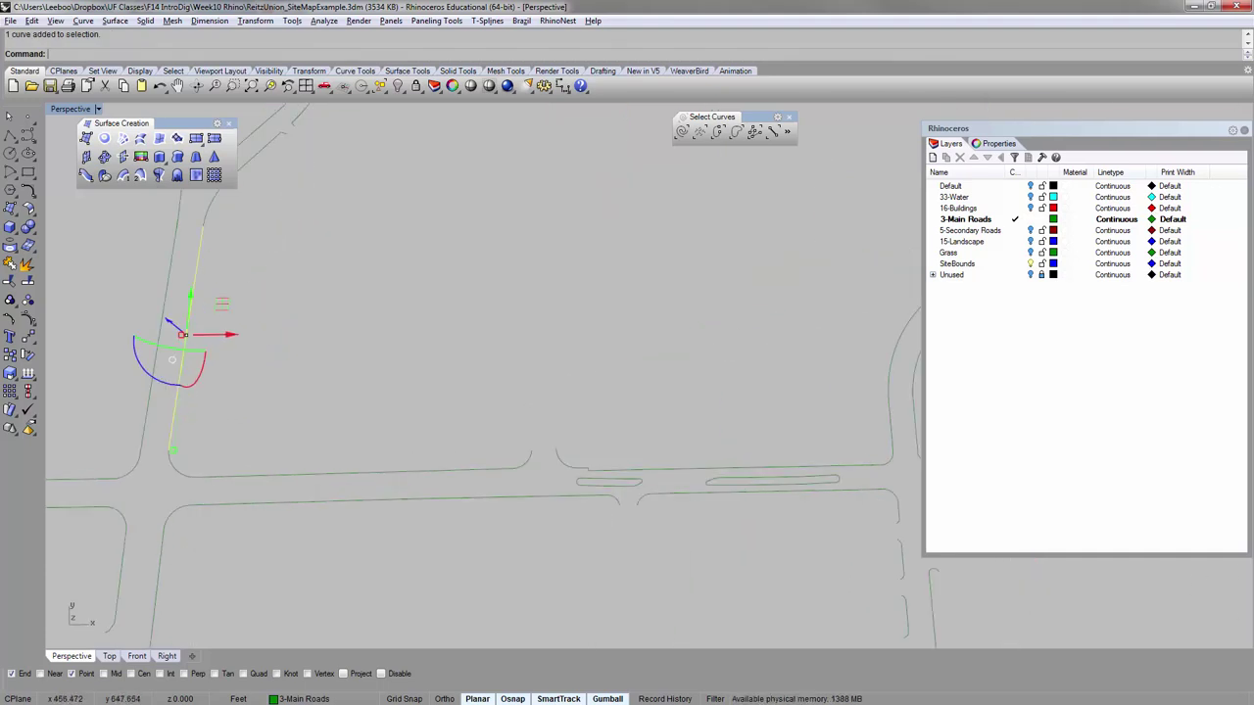
{"action": "left_click", "coordinate": [173, 468], "text": "shift"}
{"action": "left_click", "coordinate": [213, 472], "text": "shift"}
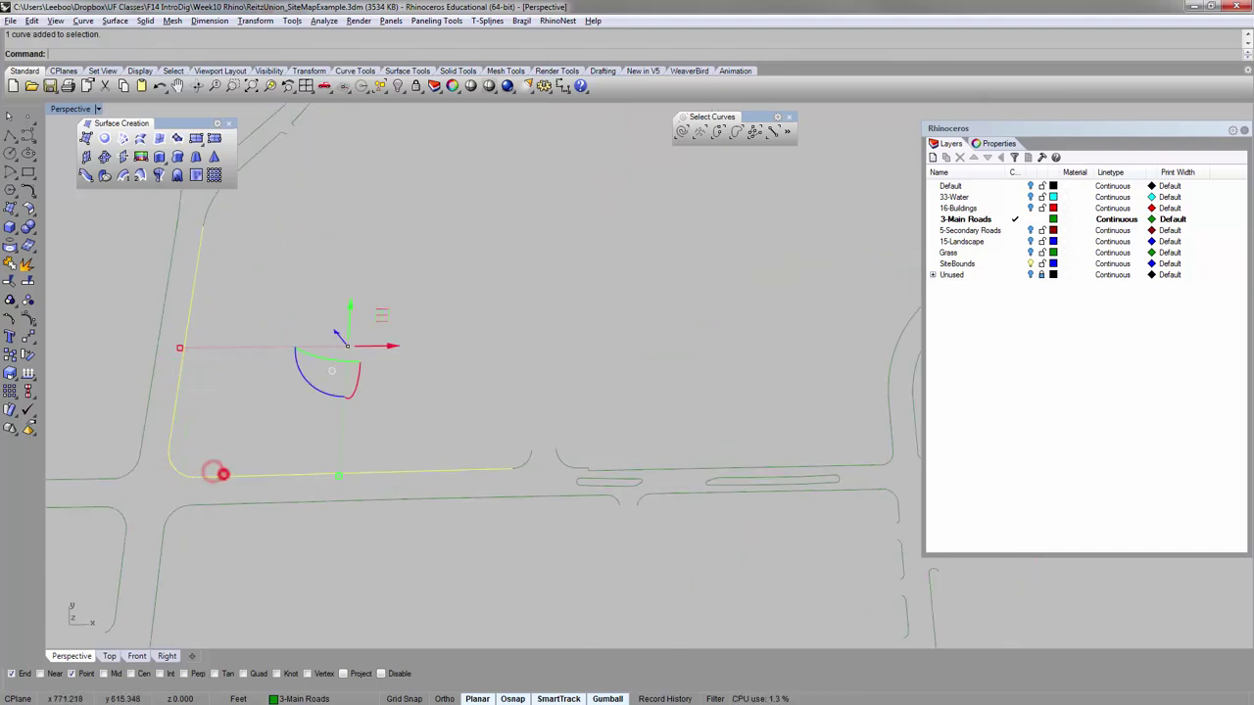
Add the inner road edge curves along the south side and up into the road bend to the selection.
{"action": "scroll", "coordinate": [404, 490], "scroll_direction": "down", "scroll_amount": 8}
{"action": "scroll", "coordinate": [516, 483], "scroll_direction": "up", "scroll_amount": 6}
{"action": "left_click", "coordinate": [486, 487], "text": "shift"}
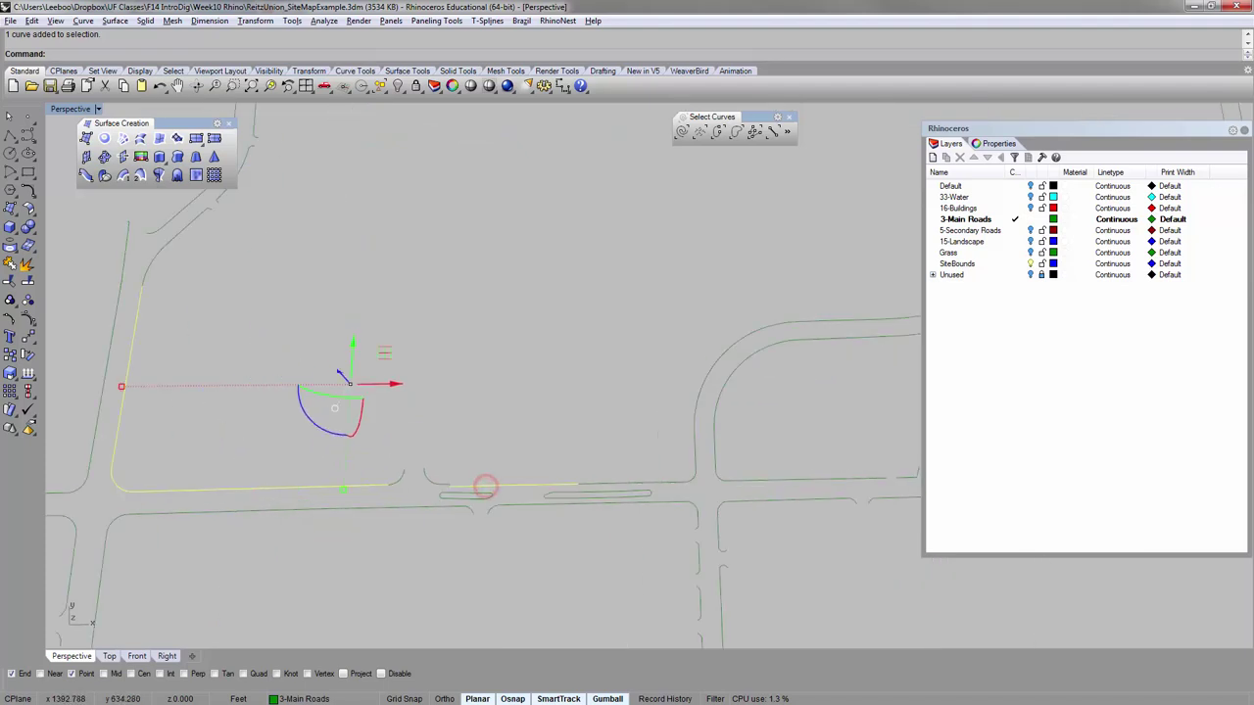
{"action": "left_click", "coordinate": [631, 482], "text": "shift"}
{"action": "left_click", "coordinate": [693, 448], "text": "shift"}
{"action": "scroll", "coordinate": [692, 448], "scroll_direction": "down", "scroll_amount": 6}
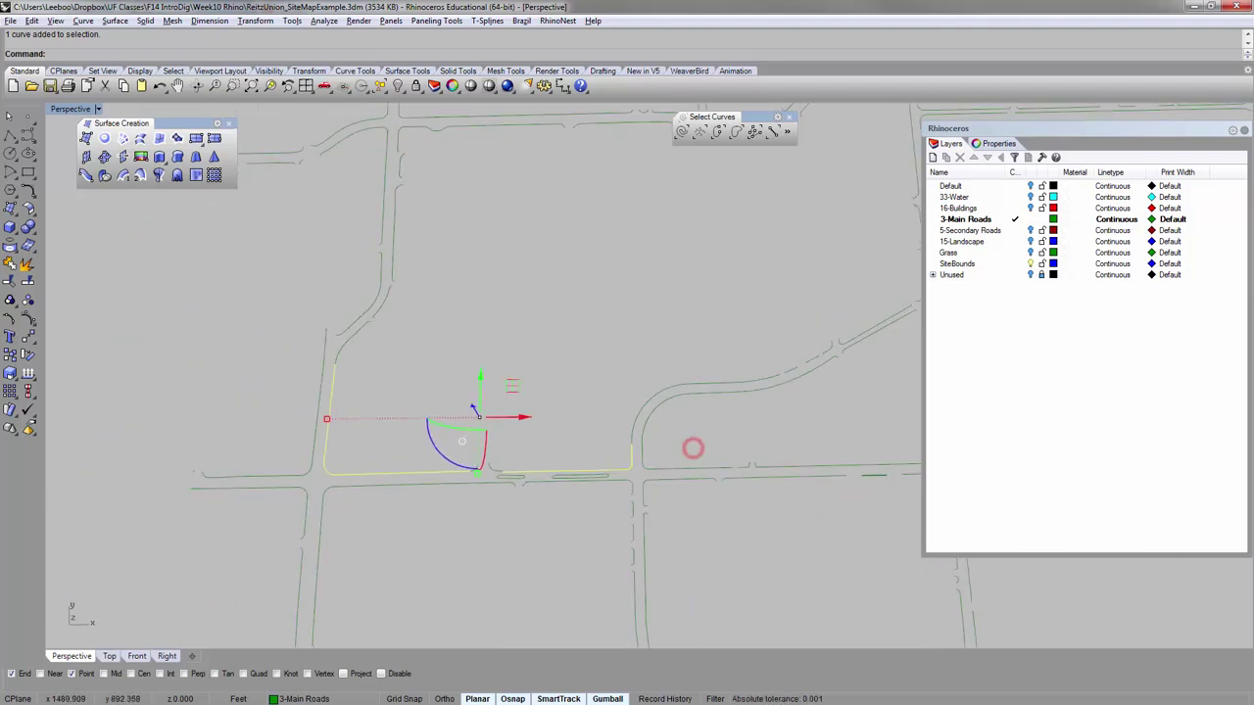
{"action": "scroll", "coordinate": [653, 401], "scroll_direction": "up", "scroll_amount": 6}
{"action": "left_click", "coordinate": [627, 457], "text": "shift"}
{"action": "scroll", "coordinate": [654, 411], "scroll_direction": "down", "scroll_amount": 6}
{"action": "scroll", "coordinate": [740, 369], "scroll_direction": "down", "scroll_amount": 3}
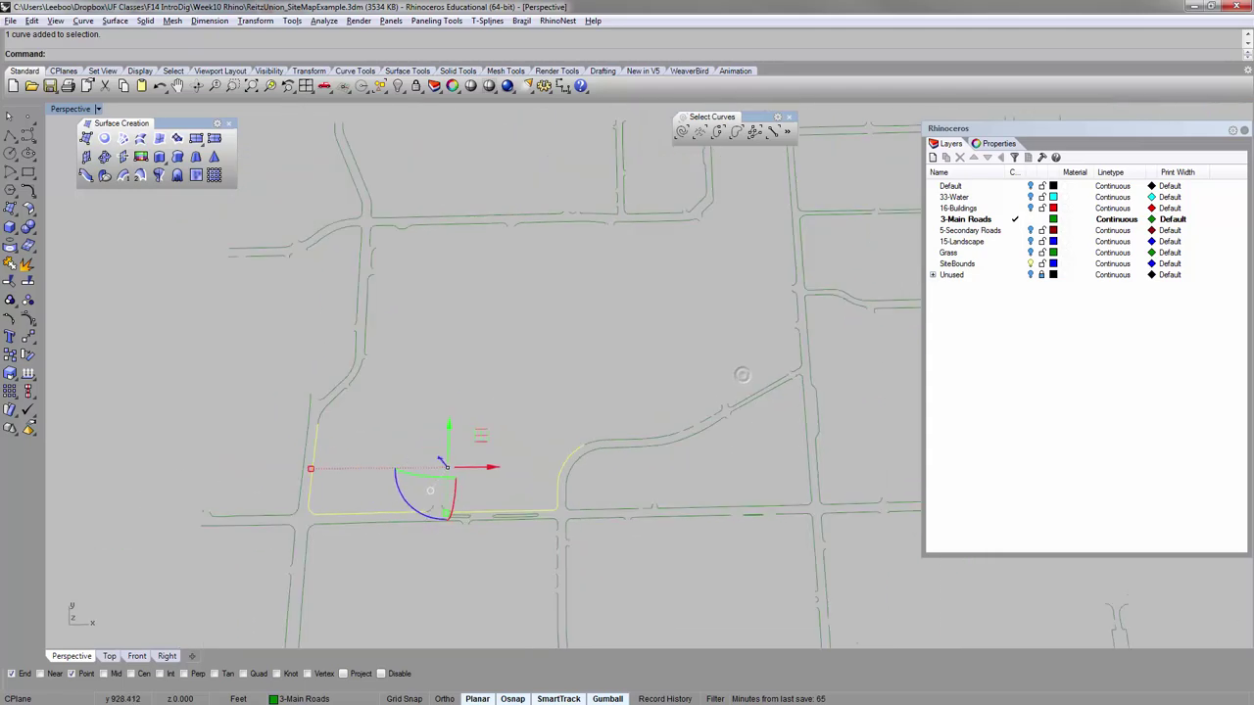
Add the upper edge segments of the winding southeast road, up to its east junction, to the selection.
{"action": "scroll", "coordinate": [628, 458], "scroll_direction": "up", "scroll_amount": 3}
{"action": "left_click", "coordinate": [594, 439], "text": "shift"}
{"action": "left_click", "coordinate": [623, 434], "text": "shift"}
{"action": "scroll", "coordinate": [666, 434], "scroll_direction": "up", "scroll_amount": 8}
{"action": "left_click", "coordinate": [666, 434], "text": "shift"}
{"action": "scroll", "coordinate": [666, 432], "scroll_direction": "down", "scroll_amount": 8}
{"action": "left_click", "coordinate": [691, 430], "text": "shift"}
{"action": "scroll", "coordinate": [813, 379], "scroll_direction": "up", "scroll_amount": 8}
{"action": "left_click", "coordinate": [588, 462], "text": "shift"}
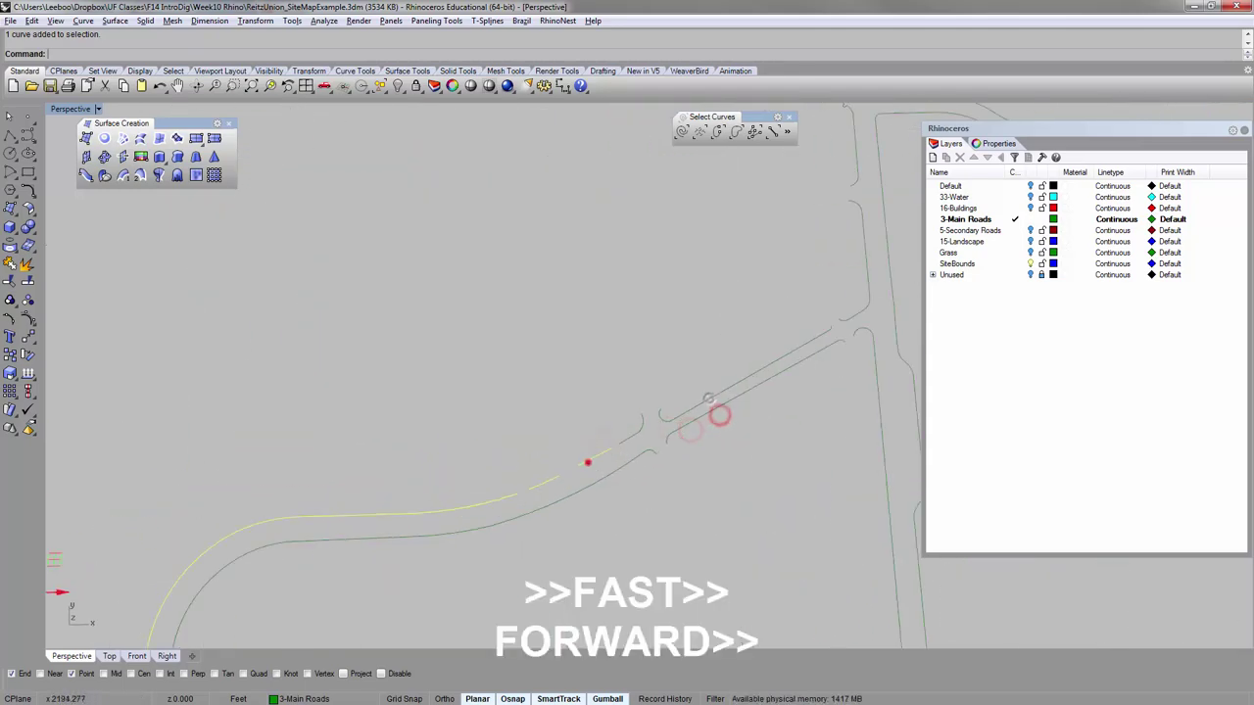
{"action": "left_click", "coordinate": [627, 437], "text": "shift"}
{"action": "left_click", "coordinate": [677, 417], "text": "shift"}
{"action": "left_click", "coordinate": [851, 319], "text": "shift"}
Add the inner edge segments of the east road, running north from the diagonal road's junction, to the selection.
{"action": "left_click", "coordinate": [883, 360]}
{"action": "left_click", "coordinate": [870, 308], "text": "shift"}
{"action": "scroll", "coordinate": [870, 308], "scroll_direction": "down", "scroll_amount": 6}
{"action": "left_click", "coordinate": [835, 327], "text": "shift"}
{"action": "left_click", "coordinate": [835, 277], "text": "shift"}
{"action": "scroll", "coordinate": [818, 176], "scroll_direction": "up", "scroll_amount": 5}
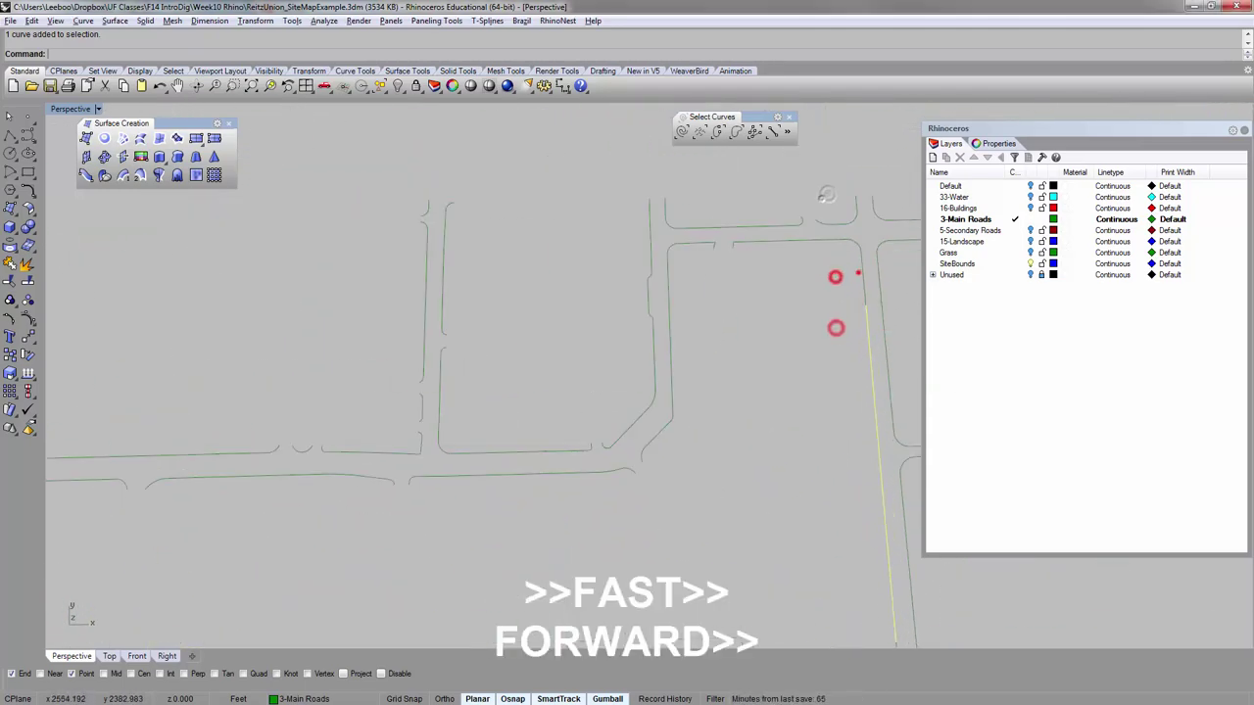
Add the northeast corner curves, the stepped-back edge and the start of the north road edge to the selection.
{"action": "left_click", "coordinate": [854, 249], "text": "shift"}
{"action": "left_click", "coordinate": [829, 246], "text": "shift"}
{"action": "left_click", "coordinate": [686, 241], "text": "shift"}
{"action": "left_click", "coordinate": [667, 264], "text": "shift"}
{"action": "left_click", "coordinate": [667, 300], "text": "shift"}
{"action": "left_click", "coordinate": [586, 474], "text": "shift"}
{"action": "left_click", "coordinate": [617, 473], "text": "shift"}
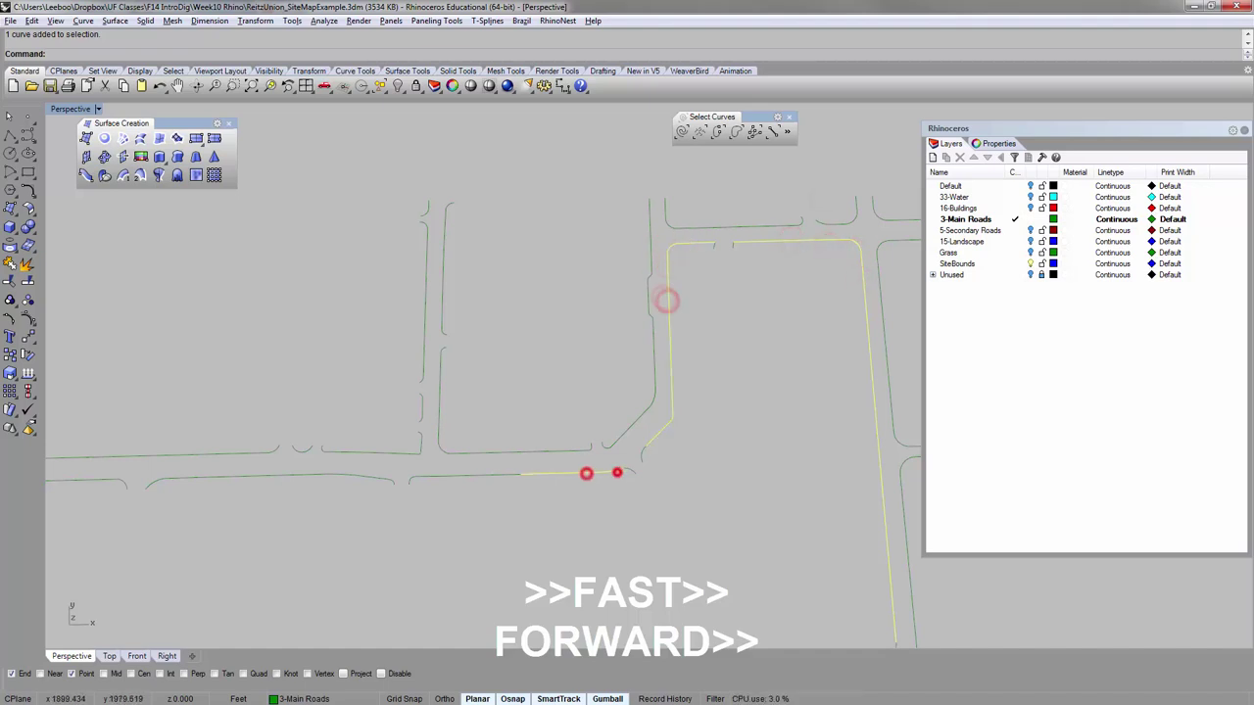
Add the remaining inner edge segments of the north road, heading west, to the selection.
{"action": "right_click_drag", "start_coordinate": [305, 492], "coordinate": [479, 451], "text": "shift"}
{"action": "left_click", "coordinate": [357, 434], "text": "shift"}
{"action": "left_click", "coordinate": [272, 436], "text": "shift"}
{"action": "scroll", "coordinate": [254, 476], "scroll_direction": "down", "scroll_amount": 2}
{"action": "right_click_drag", "start_coordinate": [254, 476], "coordinate": [510, 354], "text": "shift"}
{"action": "left_click", "coordinate": [393, 325], "text": "shift"}
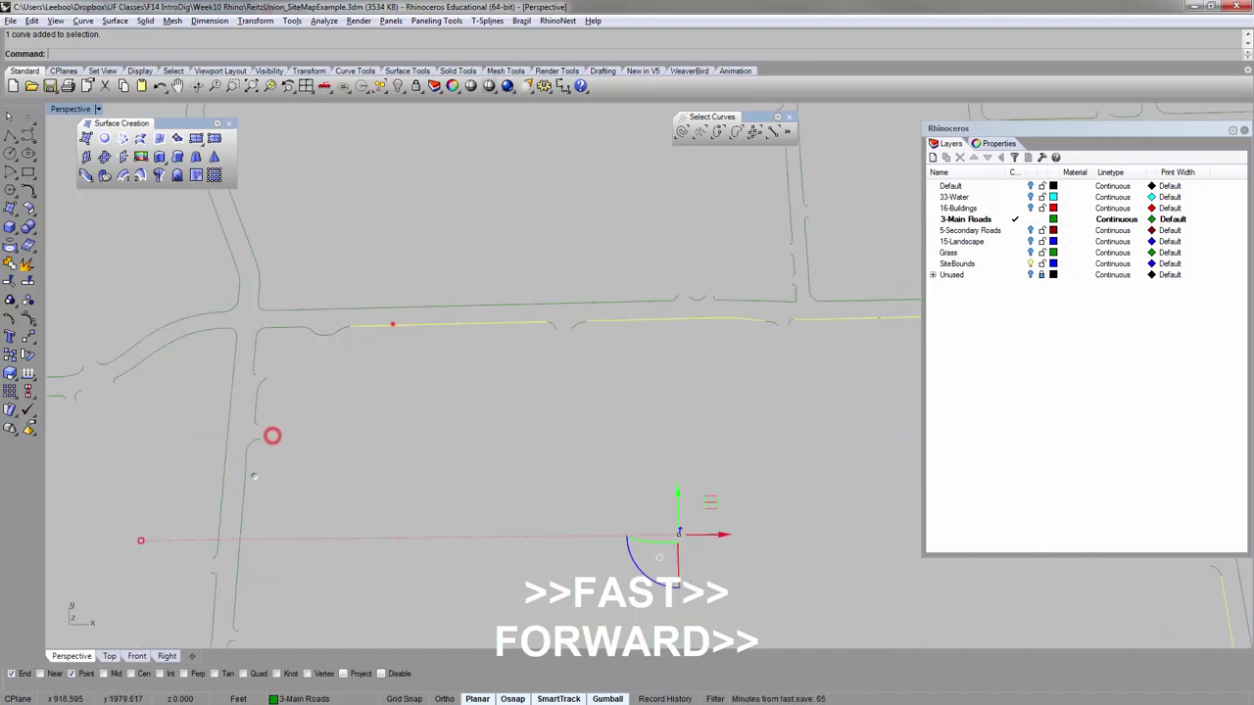
Add the northwest corner and the west road's inner edge segments to complete the selected loop around the site.
{"action": "left_click", "coordinate": [260, 340], "text": "shift"}
{"action": "left_click", "coordinate": [256, 361], "text": "shift"}
{"action": "right_click_drag", "start_coordinate": [356, 415], "coordinate": [387, 264], "text": "shift"}
{"action": "left_click", "coordinate": [285, 251], "text": "shift"}
{"action": "left_click", "coordinate": [275, 316], "text": "shift"}
{"action": "left_click_drag", "start_coordinate": [266, 350], "coordinate": [311, 481], "text": "shift"}
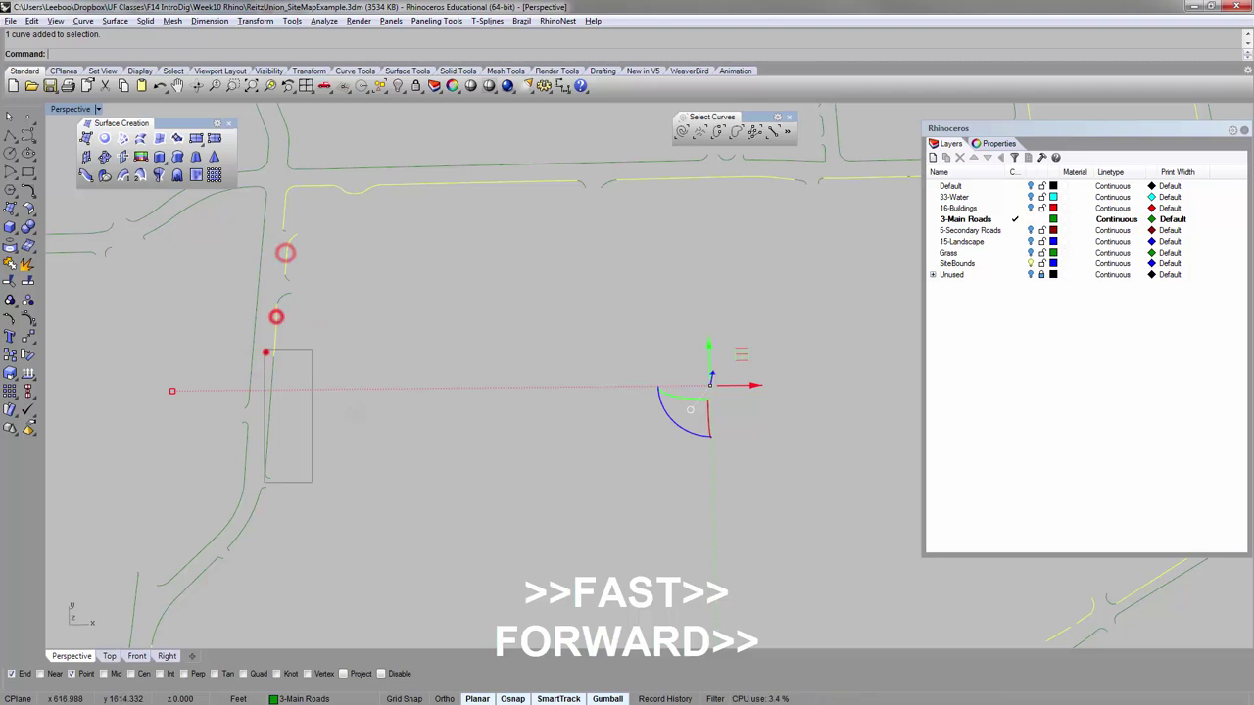
{"action": "right_click_drag", "start_coordinate": [313, 468], "coordinate": [372, 354], "text": "shift"}
{"action": "left_click", "coordinate": [330, 309], "text": "shift"}
{"action": "scroll", "coordinate": [330, 310], "scroll_direction": "down", "scroll_amount": 10}
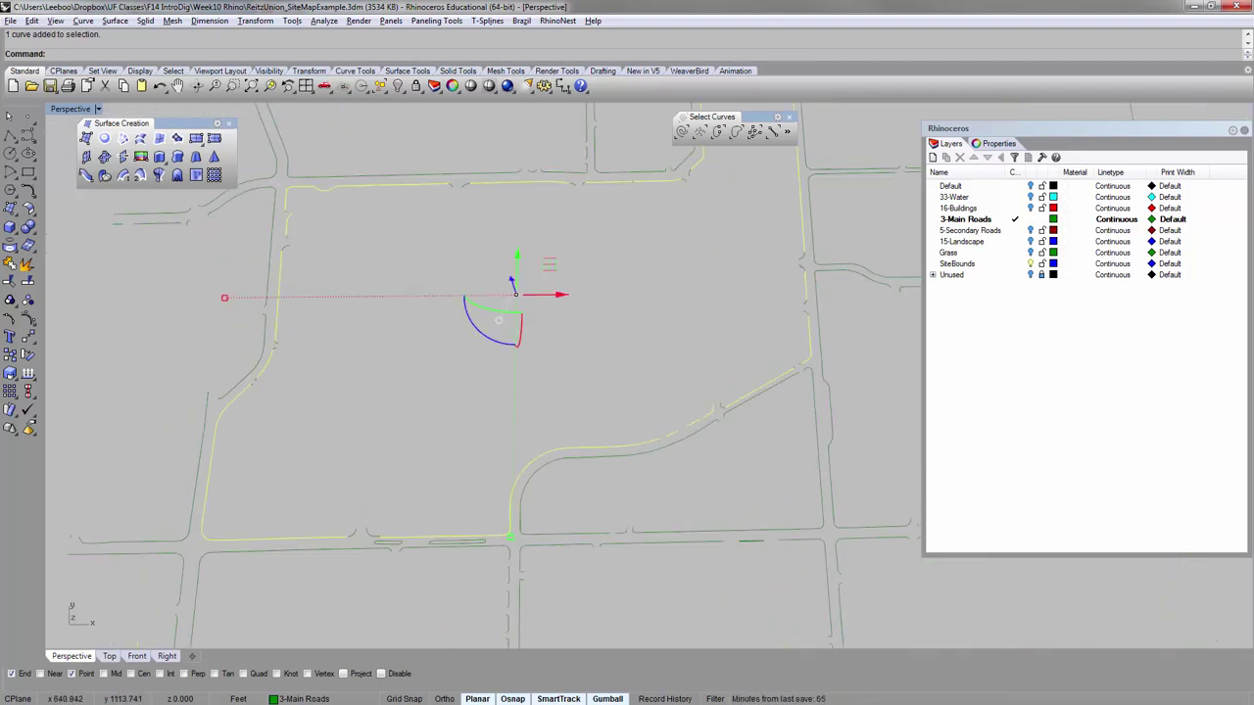
Copy the selected road curves to the SiteBounds layer, make it current, and turn off the 3-Main Roads layer.
{"action": "right_click", "coordinate": [966, 265]}
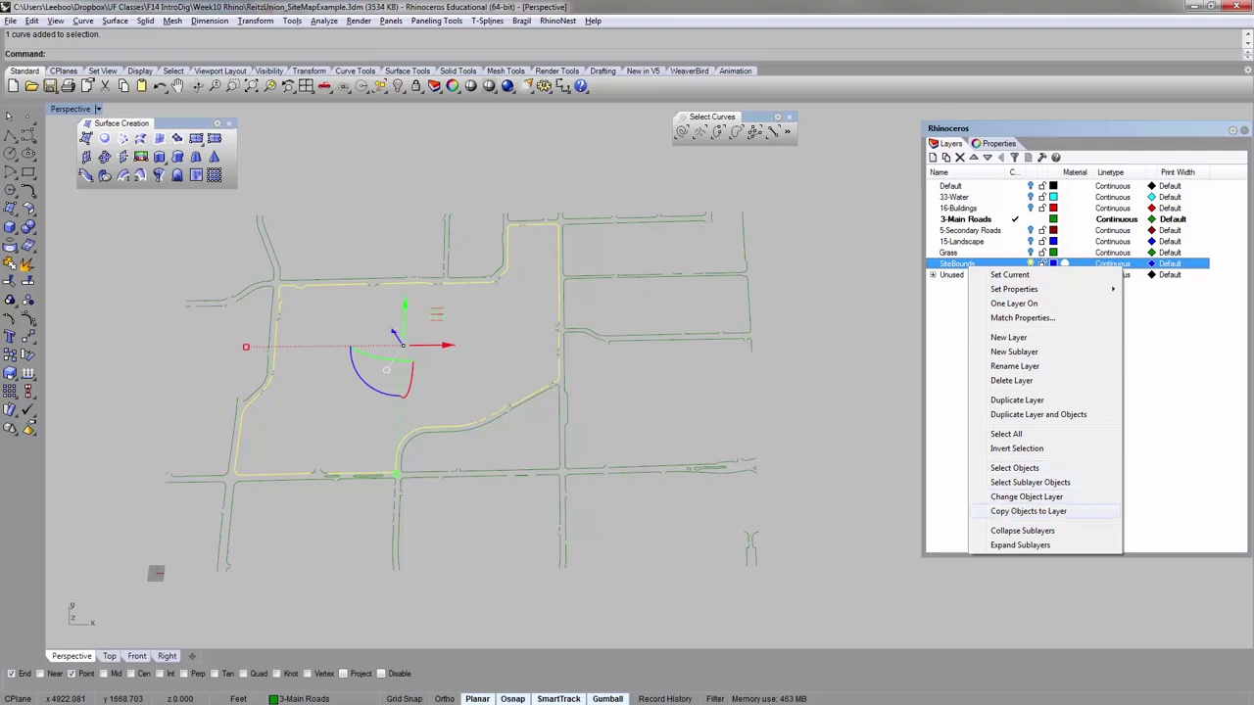
{"action": "left_click", "coordinate": [1012, 510]}
{"action": "left_click", "coordinate": [1020, 266]}
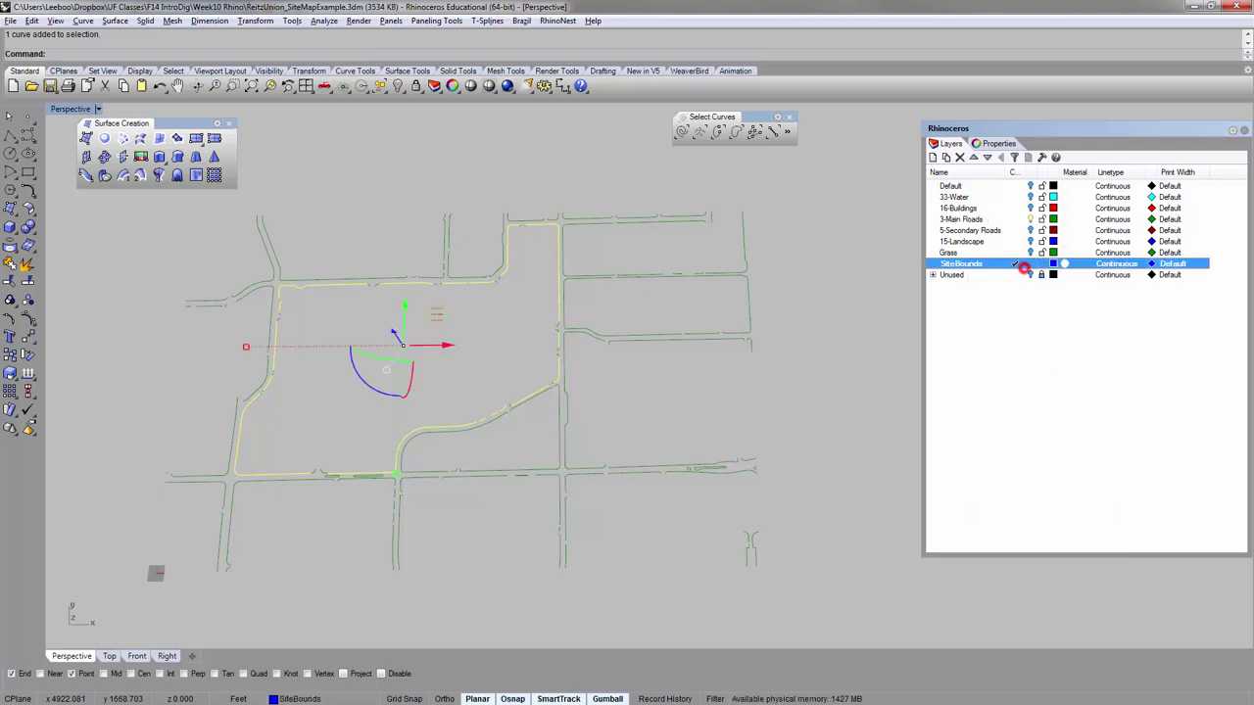
{"action": "left_click", "coordinate": [1032, 221]}
{"action": "right_click_drag", "start_coordinate": [422, 320], "coordinate": [434, 327]}
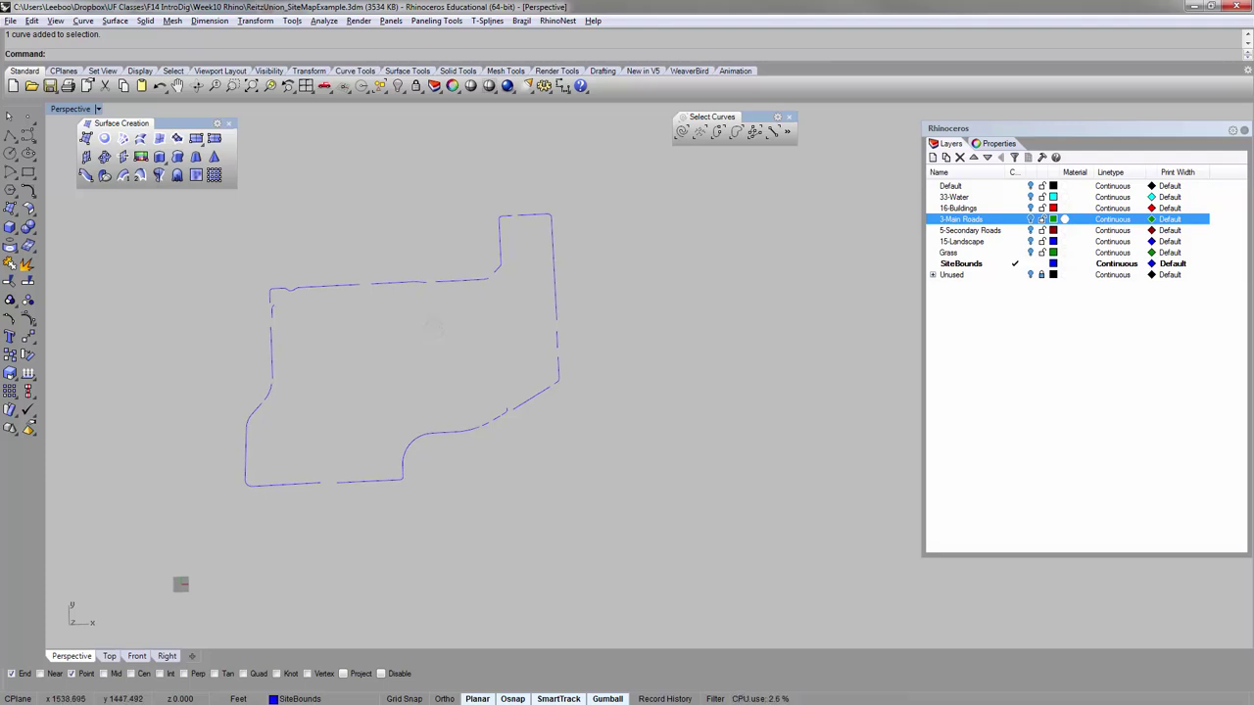
Examine the gaps in the site boundary along its south and west sides.
{"action": "scroll", "coordinate": [342, 488], "scroll_direction": "up", "scroll_amount": 10}
{"action": "right_click_drag", "start_coordinate": [341, 488], "coordinate": [427, 409], "text": "shift"}
{"action": "scroll", "coordinate": [377, 411], "scroll_direction": "up", "scroll_amount": 4}
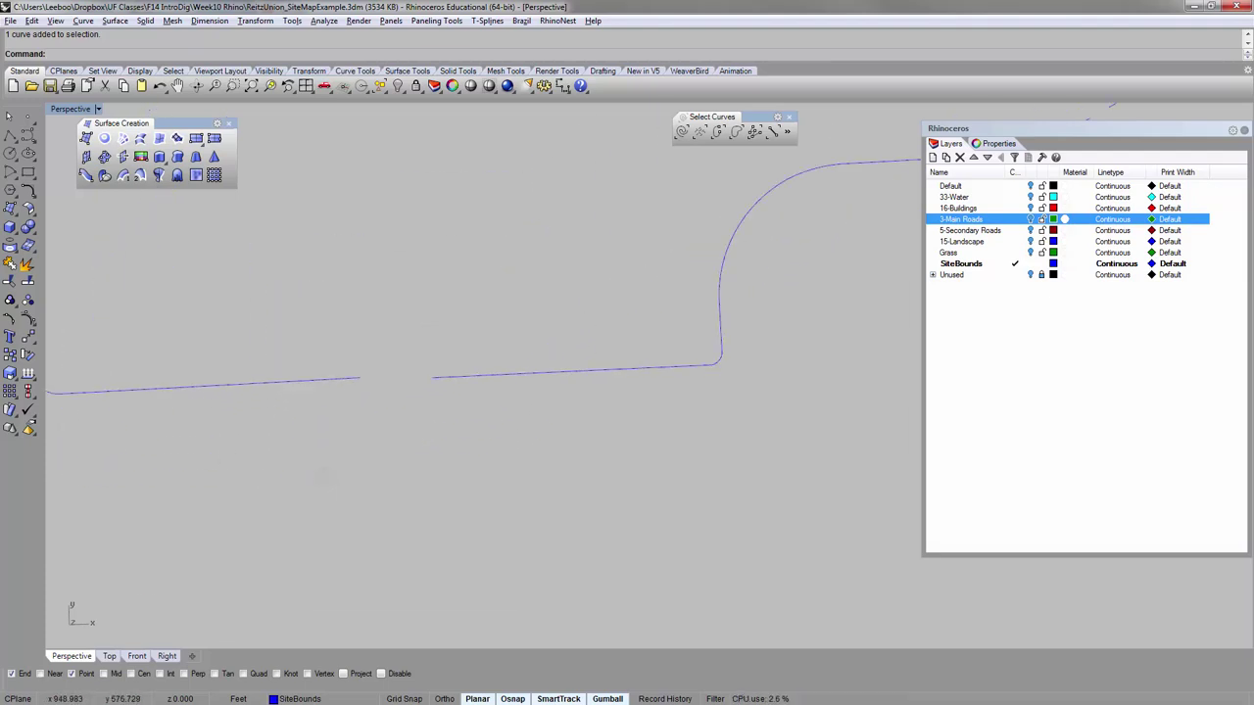
{"action": "scroll", "coordinate": [357, 418], "scroll_direction": "down", "scroll_amount": 10}
{"action": "scroll", "coordinate": [222, 413], "scroll_direction": "up", "scroll_amount": 6}
{"action": "scroll", "coordinate": [215, 416], "scroll_direction": "down", "scroll_amount": 4}
{"action": "right_click_drag", "start_coordinate": [312, 268], "coordinate": [300, 342], "text": "shift"}
{"action": "scroll", "coordinate": [300, 338], "scroll_direction": "up", "scroll_amount": 8}
{"action": "key", "text": "Return"}
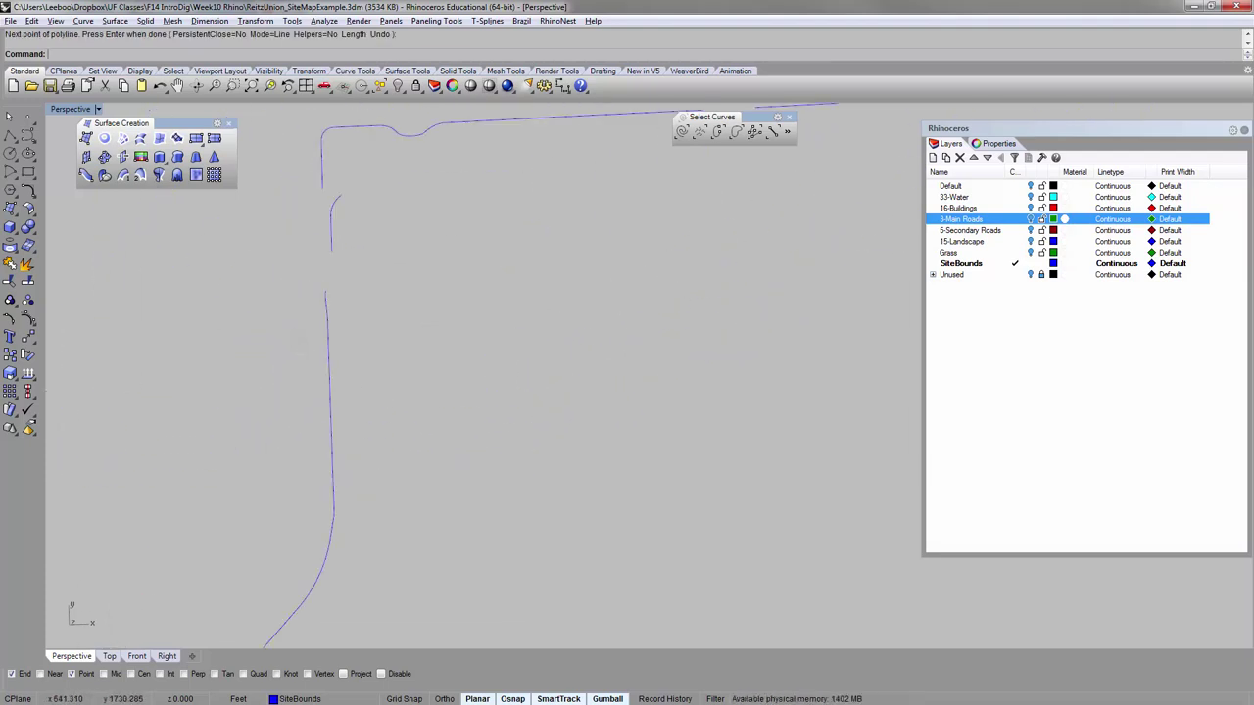
{"action": "scroll", "coordinate": [325, 292], "scroll_direction": "up", "scroll_amount": 5}
{"action": "key", "text": "Return"}
{"action": "left_click", "coordinate": [323, 290]}
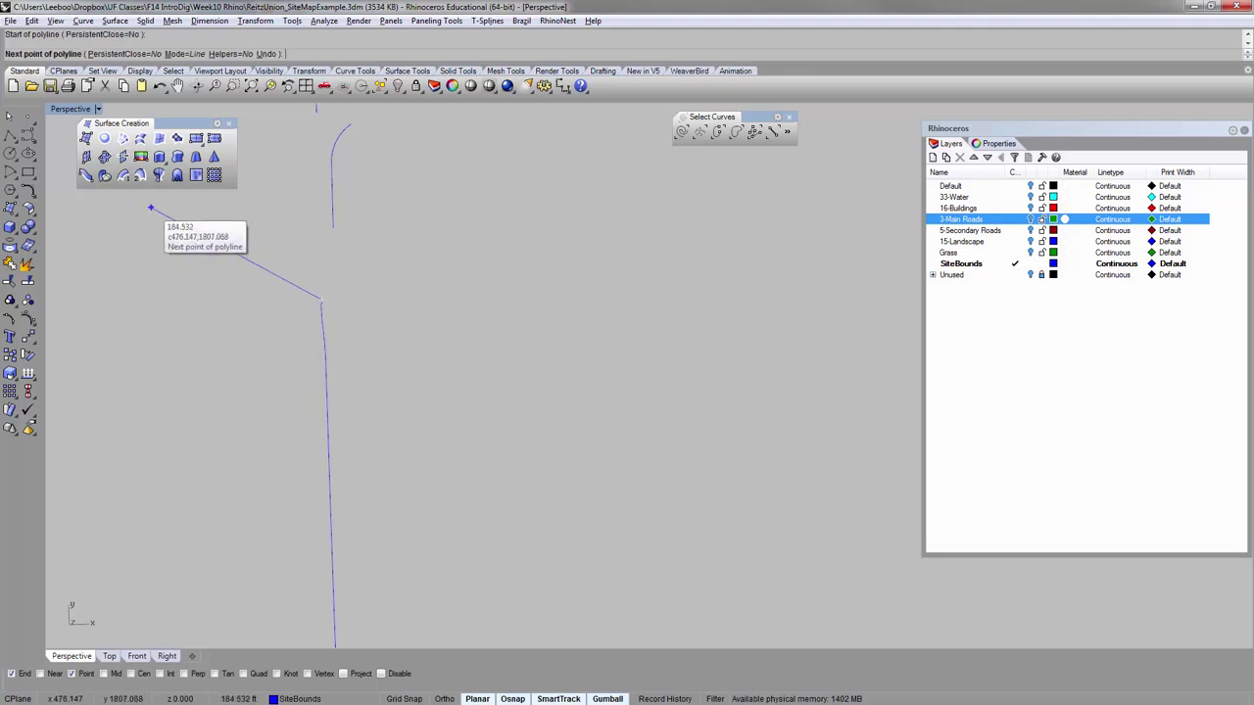
{"action": "left_click", "coordinate": [27, 137]}
{"action": "left_click", "coordinate": [323, 300]}
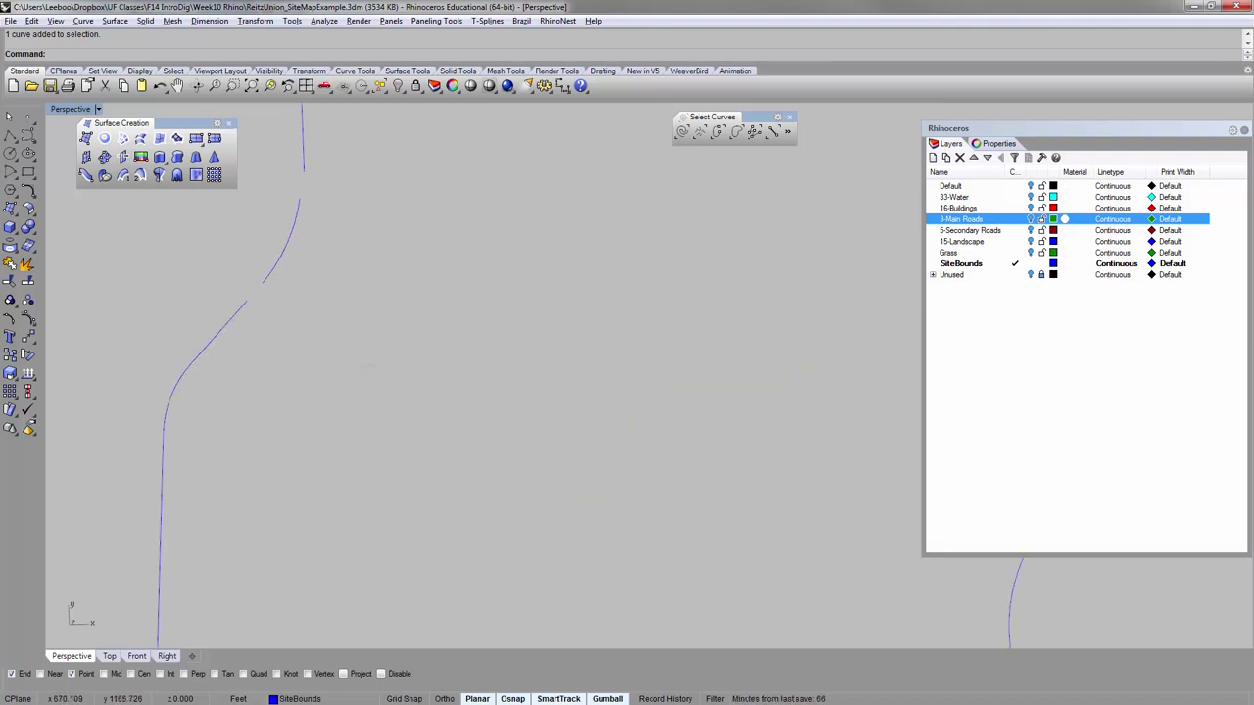
Draw short polylines between curve endpoints to bridge the two gaps at the bend in the west boundary.
{"action": "key", "text": "Return"}
{"action": "left_click", "coordinate": [255, 304]}
{"action": "left_click", "coordinate": [268, 283]}
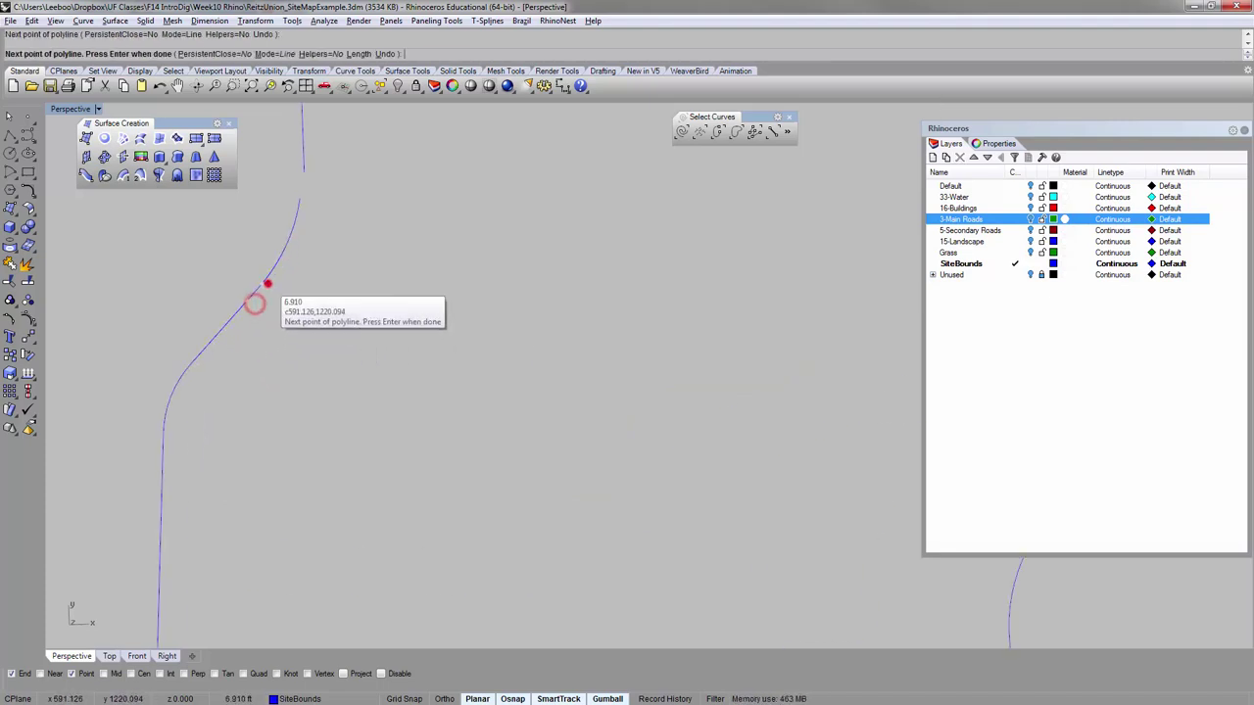
{"action": "key", "text": "Return"}
{"action": "right_click_drag", "start_coordinate": [314, 237], "coordinate": [356, 369]}
{"action": "key", "text": "Return"}
{"action": "left_click", "coordinate": [350, 328]}
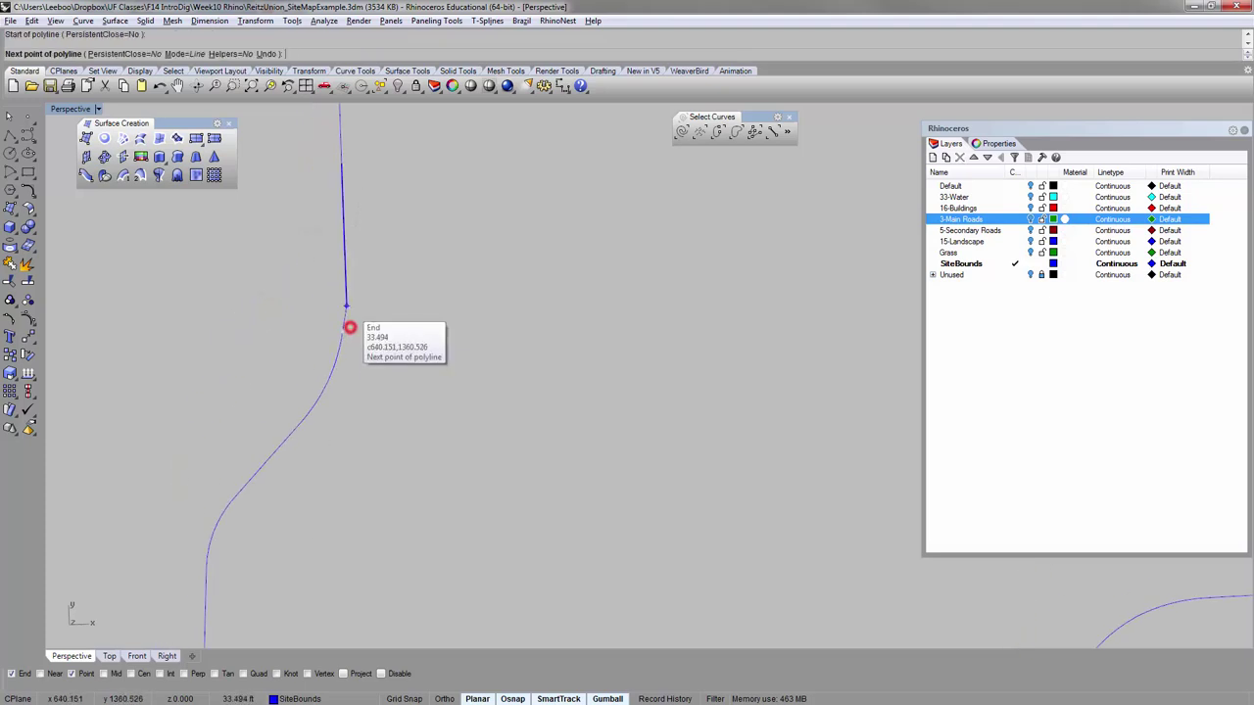
{"action": "left_click", "coordinate": [350, 304]}
{"action": "key", "text": "Return"}
Bridge the gap in the upper west boundary with a degree 3 control point curve between the two endpoints.
{"action": "scroll", "coordinate": [328, 490], "scroll_direction": "down", "scroll_amount": 6}
{"action": "scroll", "coordinate": [338, 318], "scroll_direction": "up", "scroll_amount": 3}
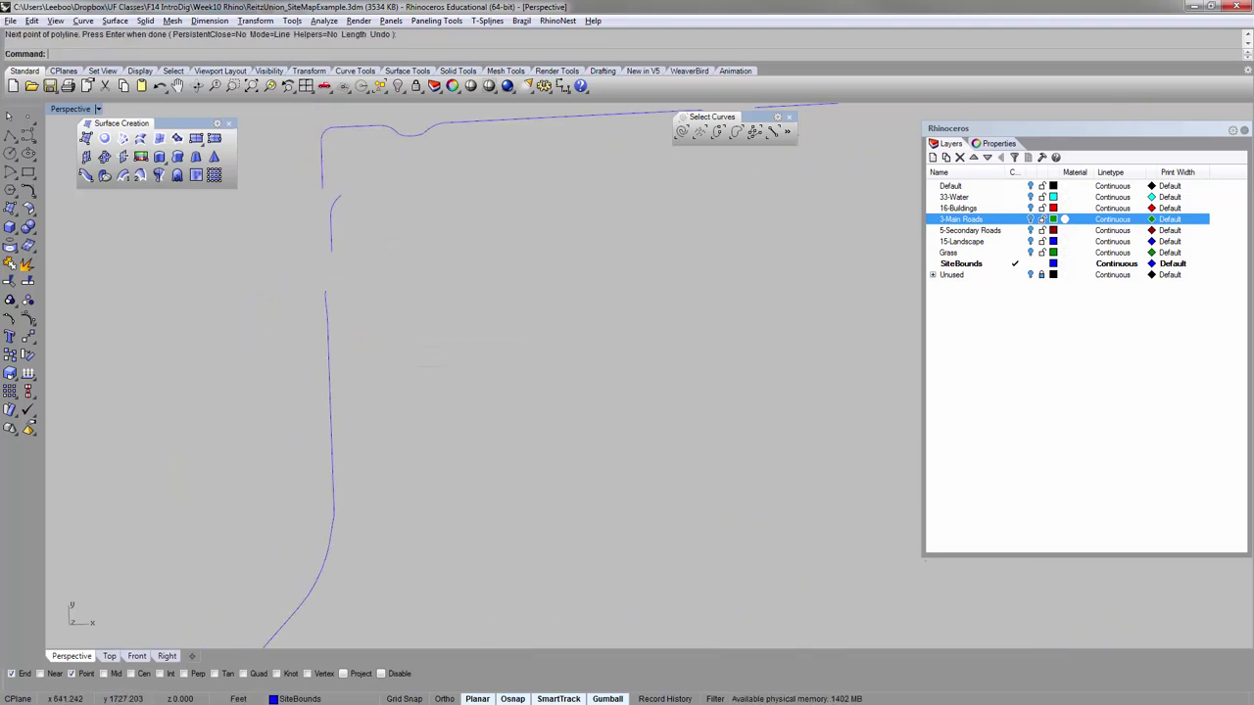
{"action": "scroll", "coordinate": [329, 281], "scroll_direction": "up", "scroll_amount": 6}
{"action": "key", "text": "Return"}
{"action": "left_click", "coordinate": [321, 299]}
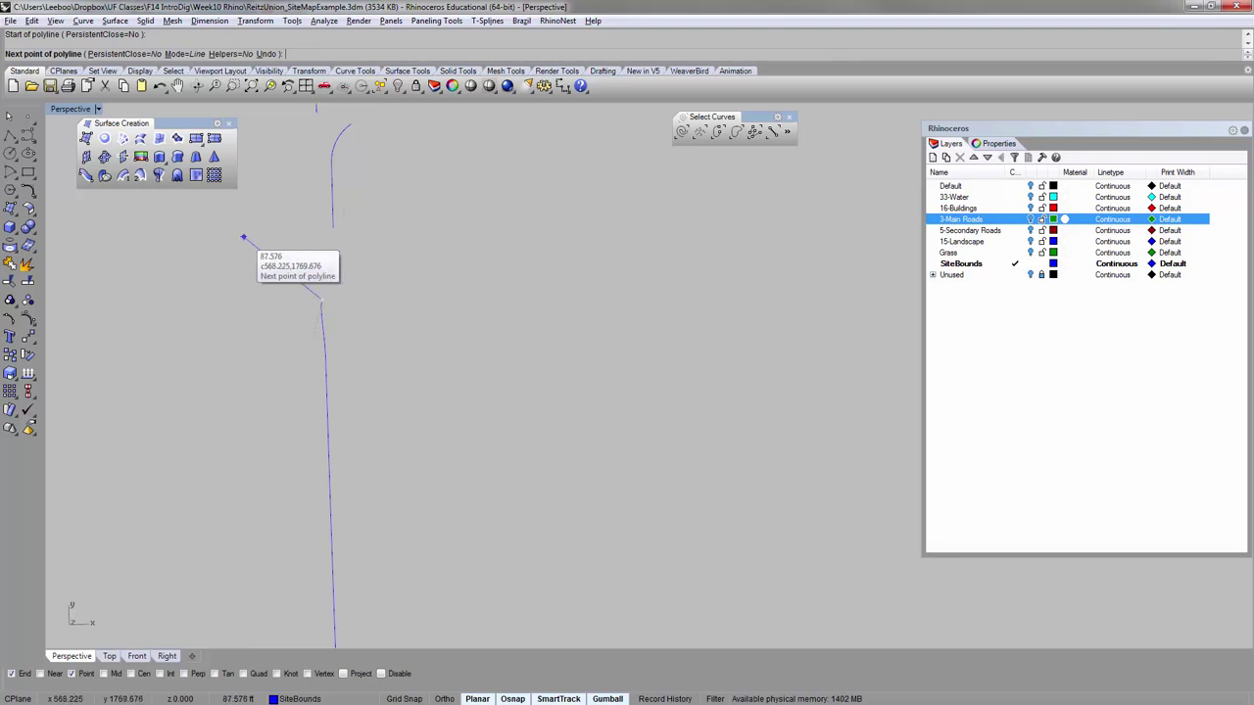
{"action": "left_click", "coordinate": [27, 135]}
{"action": "left_click", "coordinate": [327, 300]}
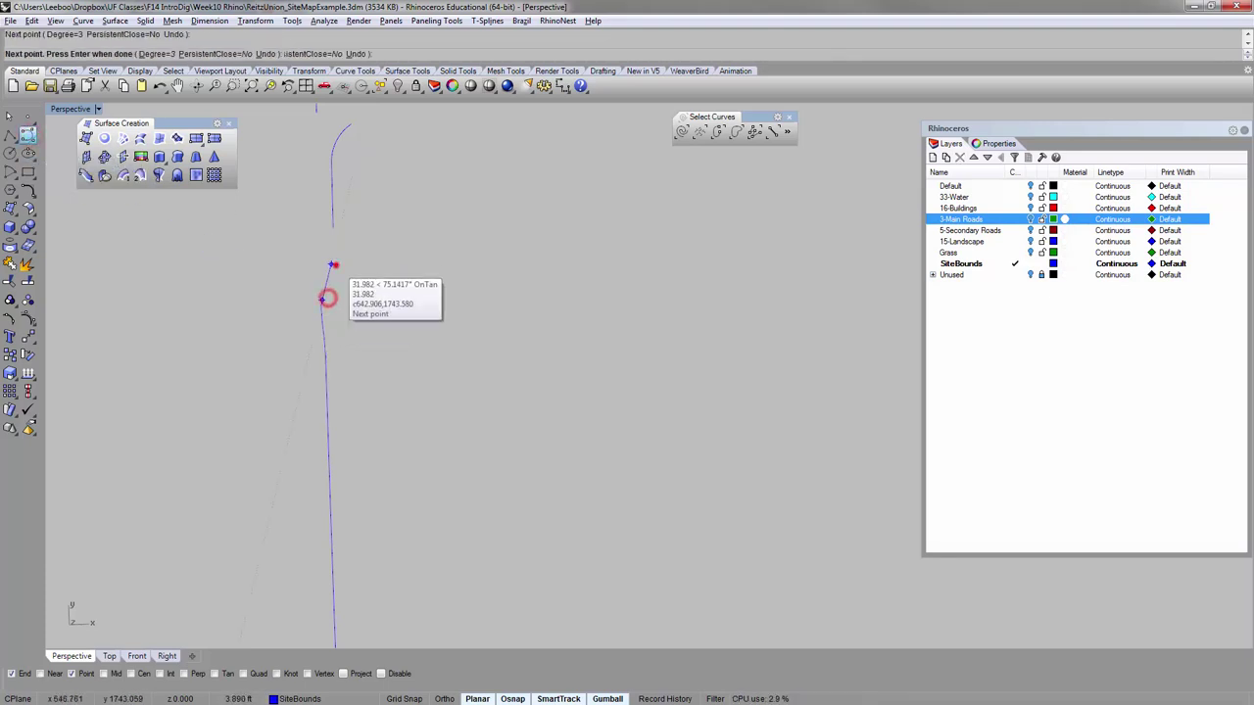
{"action": "left_click", "coordinate": [333, 228]}
{"action": "key", "text": "Return"}
{"action": "right_click_drag", "start_coordinate": [396, 155], "coordinate": [405, 319]}
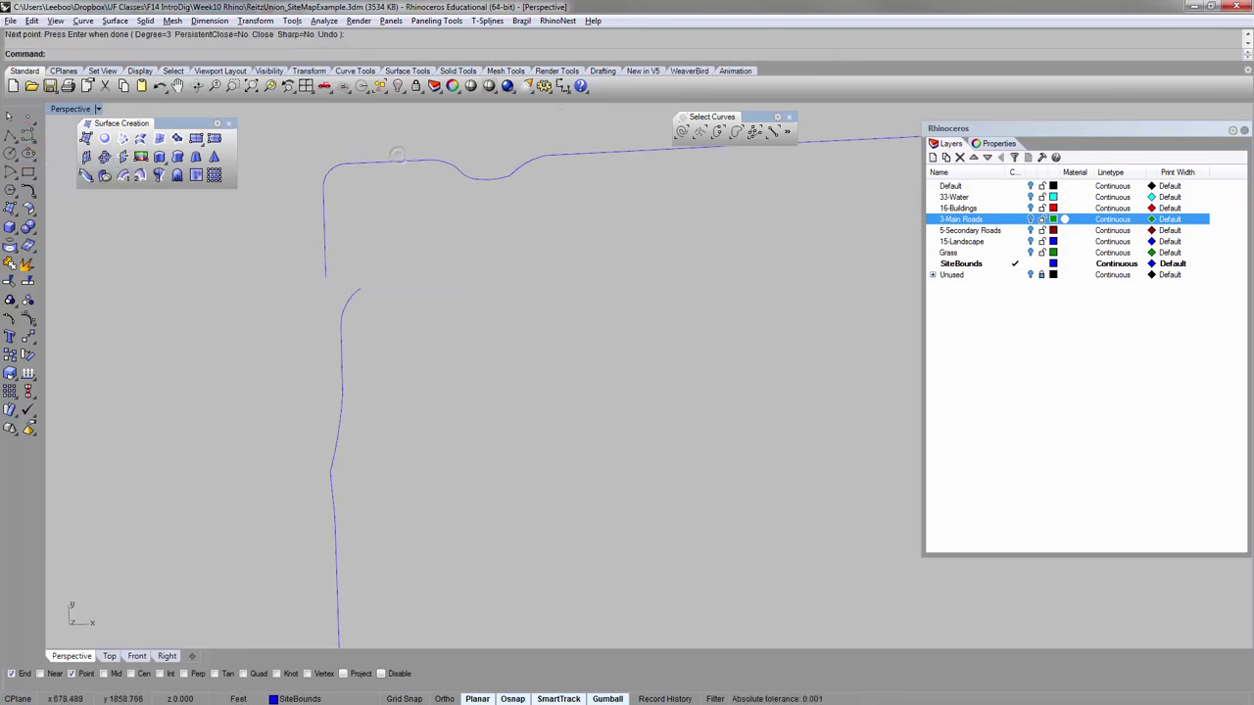
Draw a degree 3 control point curve across the gap just below the boundary's northwest corner.
{"action": "key", "text": "Return"}
{"action": "left_click", "coordinate": [355, 292]}
{"action": "key", "text": "Return"}
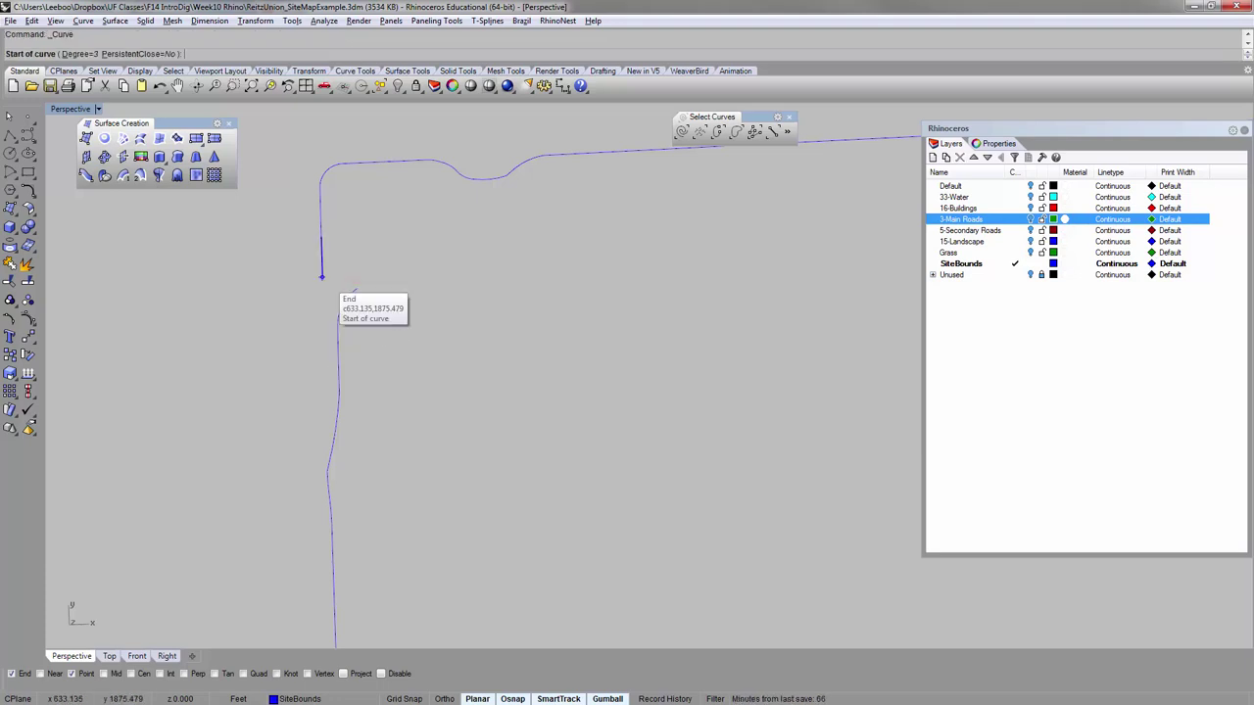
{"action": "left_click", "coordinate": [322, 277]}
{"action": "scroll", "coordinate": [324, 294], "scroll_direction": "up", "scroll_amount": 3}
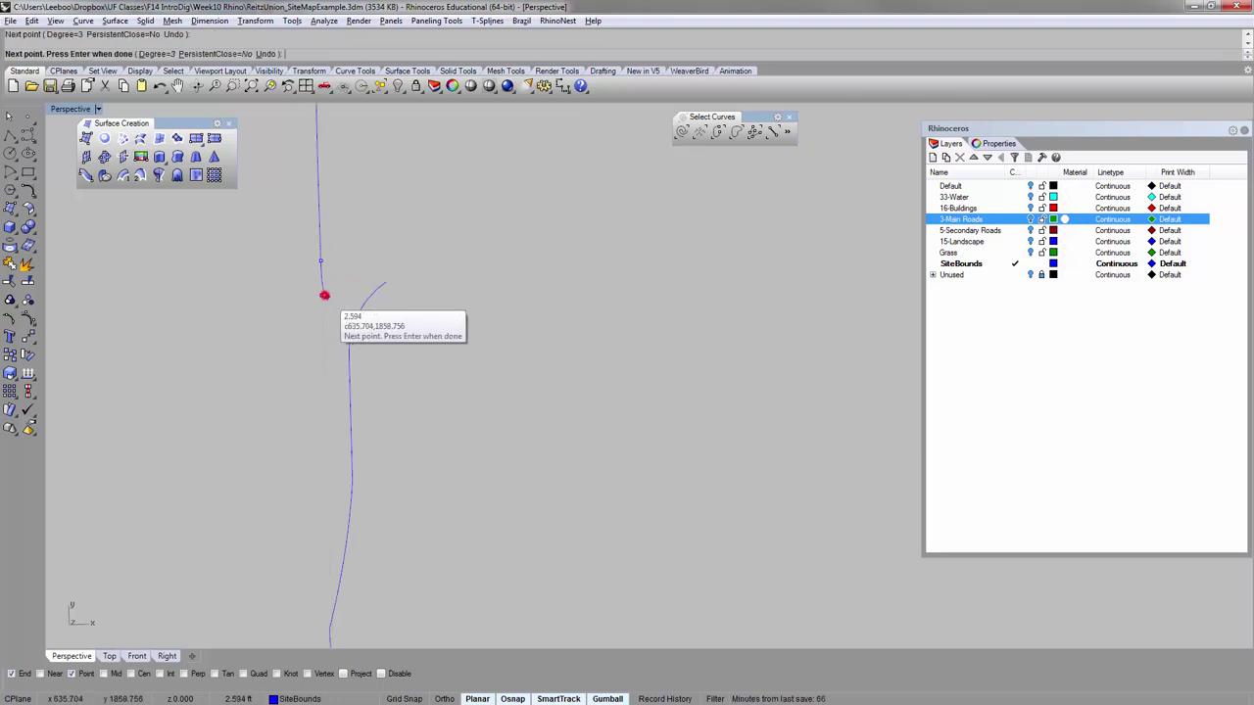
{"action": "left_click", "coordinate": [321, 295]}
{"action": "left_click", "coordinate": [346, 322]}
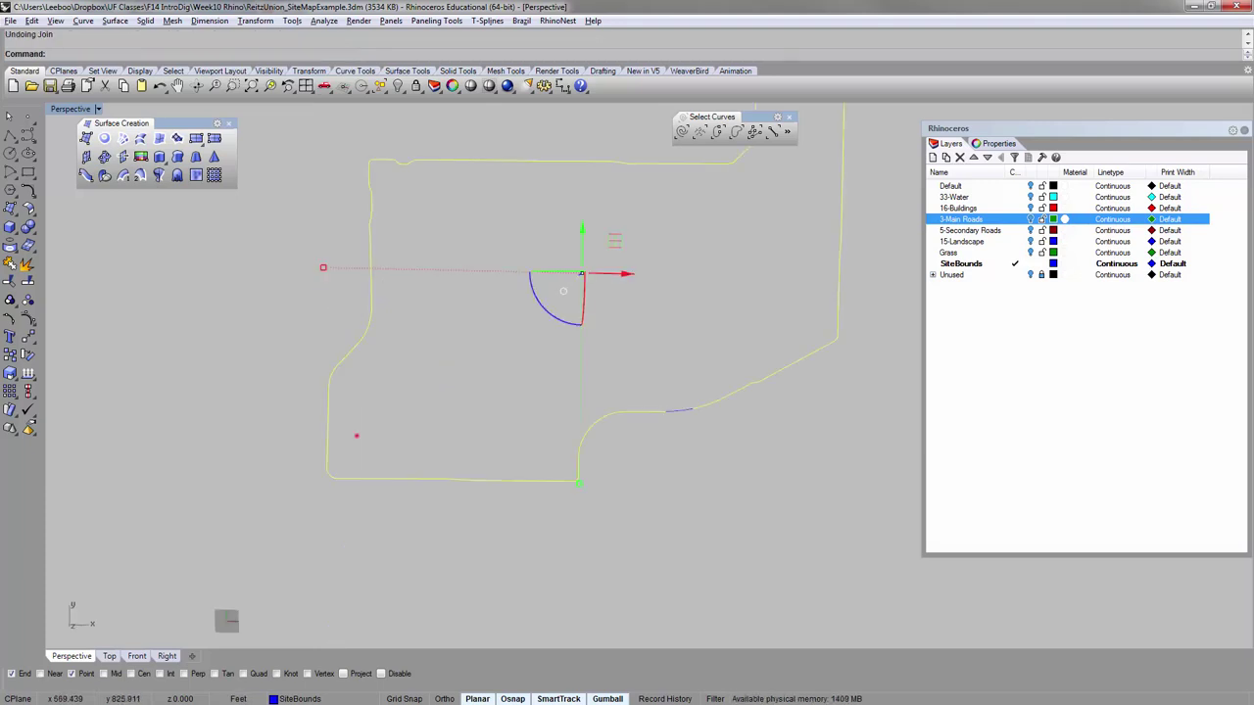
Clear the outline selection and check the individual boundary segments and their connections around the southwest bend.
{"action": "left_click", "coordinate": [357, 436]}
{"action": "left_click", "coordinate": [326, 453]}
{"action": "scroll", "coordinate": [329, 400], "scroll_direction": "up", "scroll_amount": 6}
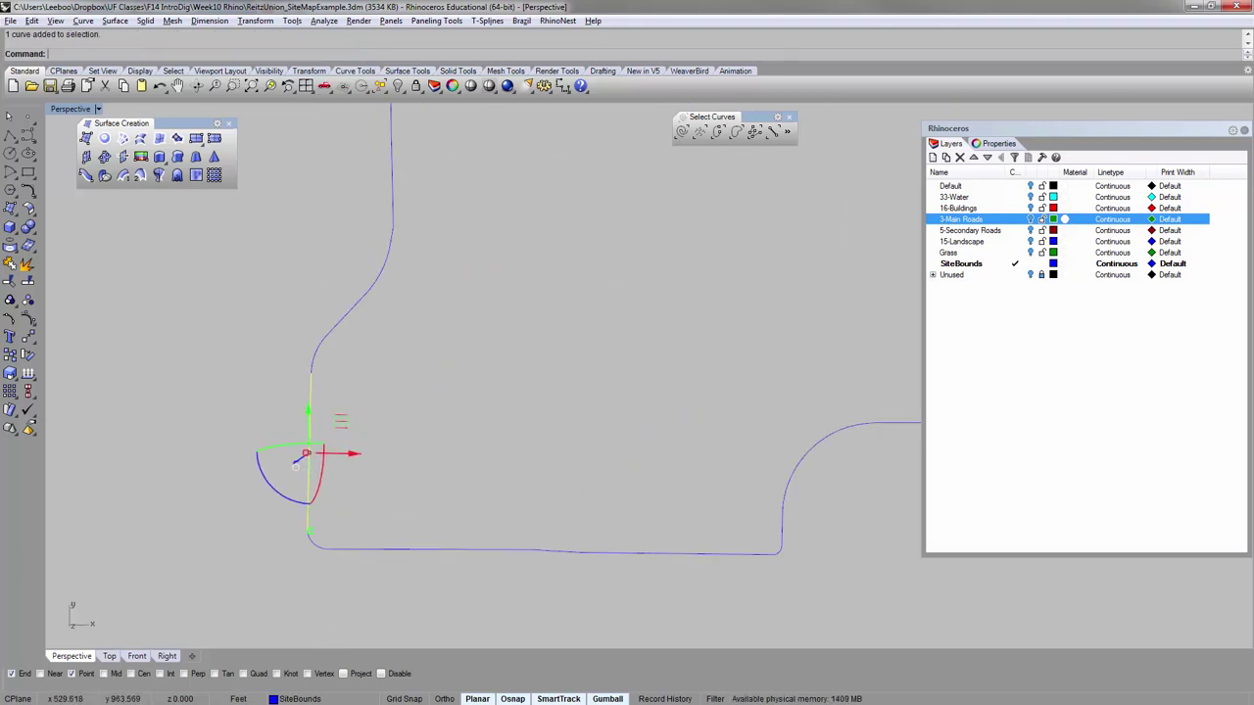
{"action": "key", "text": "Return"}
{"action": "scroll", "coordinate": [311, 388], "scroll_direction": "down", "scroll_amount": 4}
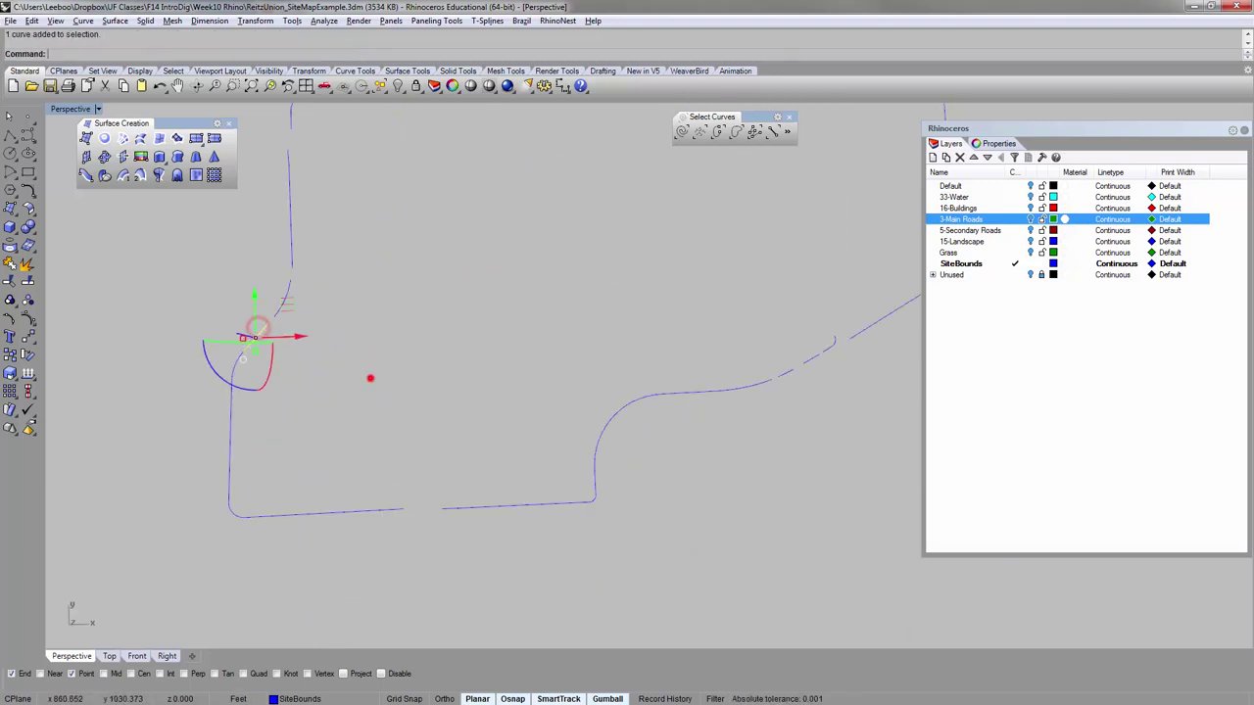
{"action": "scroll", "coordinate": [370, 378], "scroll_direction": "up", "scroll_amount": 4}
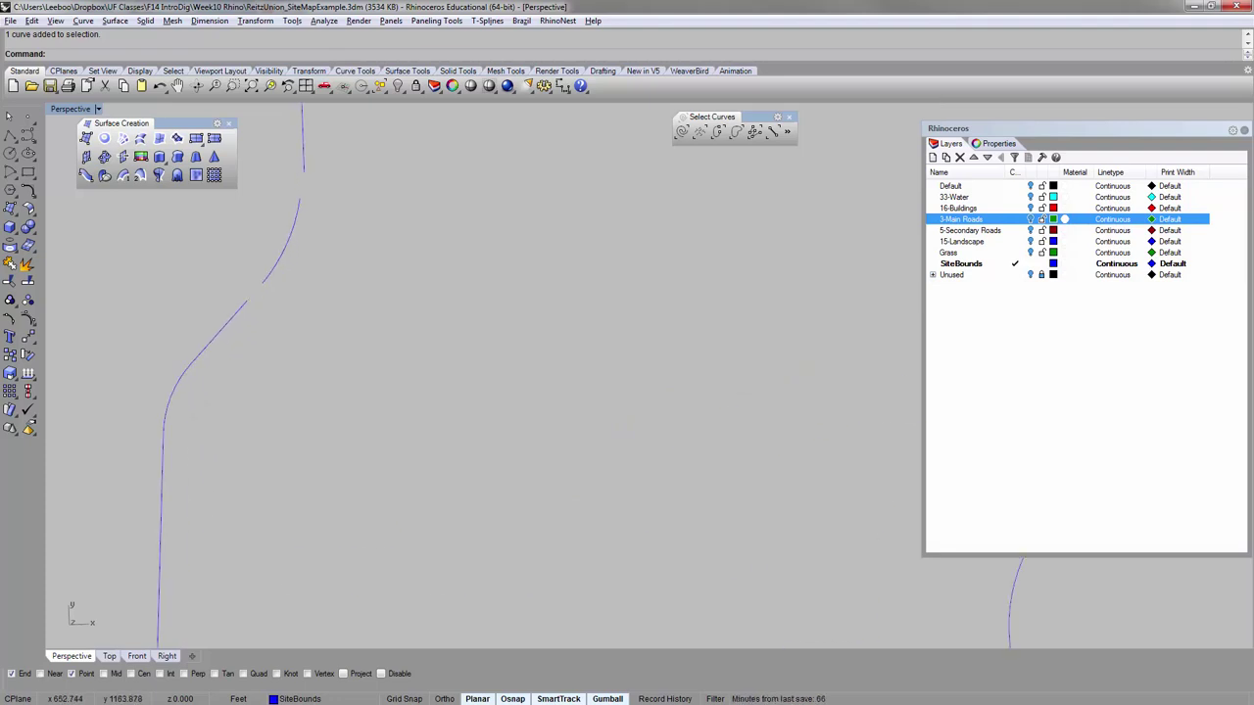
{"action": "key", "text": "Return"}
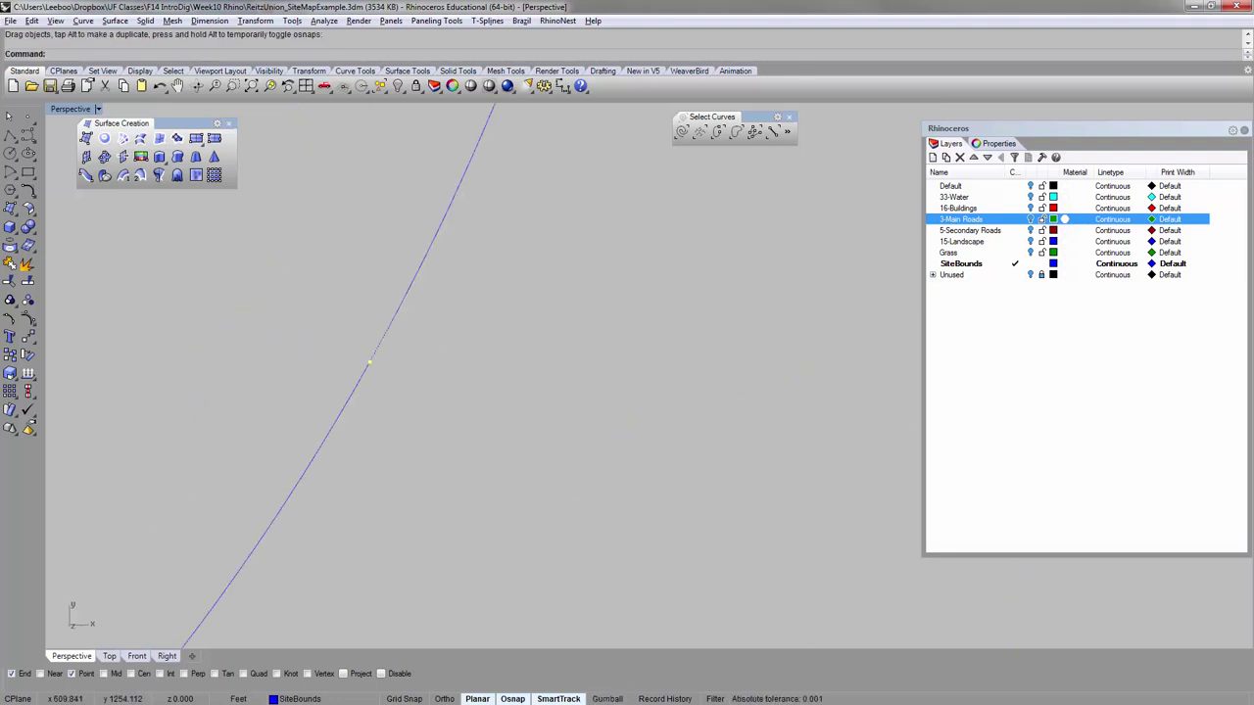
Join the boundary curves around the west bend with their short bridging segments and the straight run above.
{"action": "left_click", "coordinate": [357, 384]}
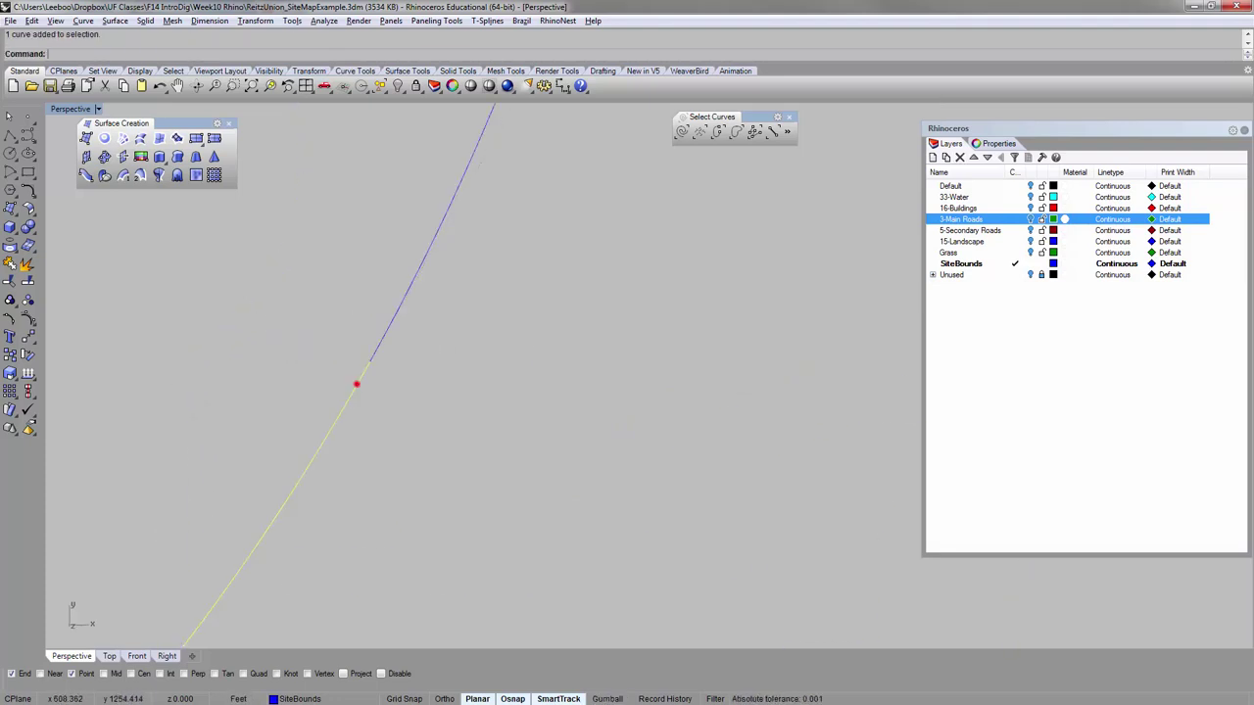
{"action": "key", "text": "ctrl+j"}
{"action": "left_click", "coordinate": [381, 347]}
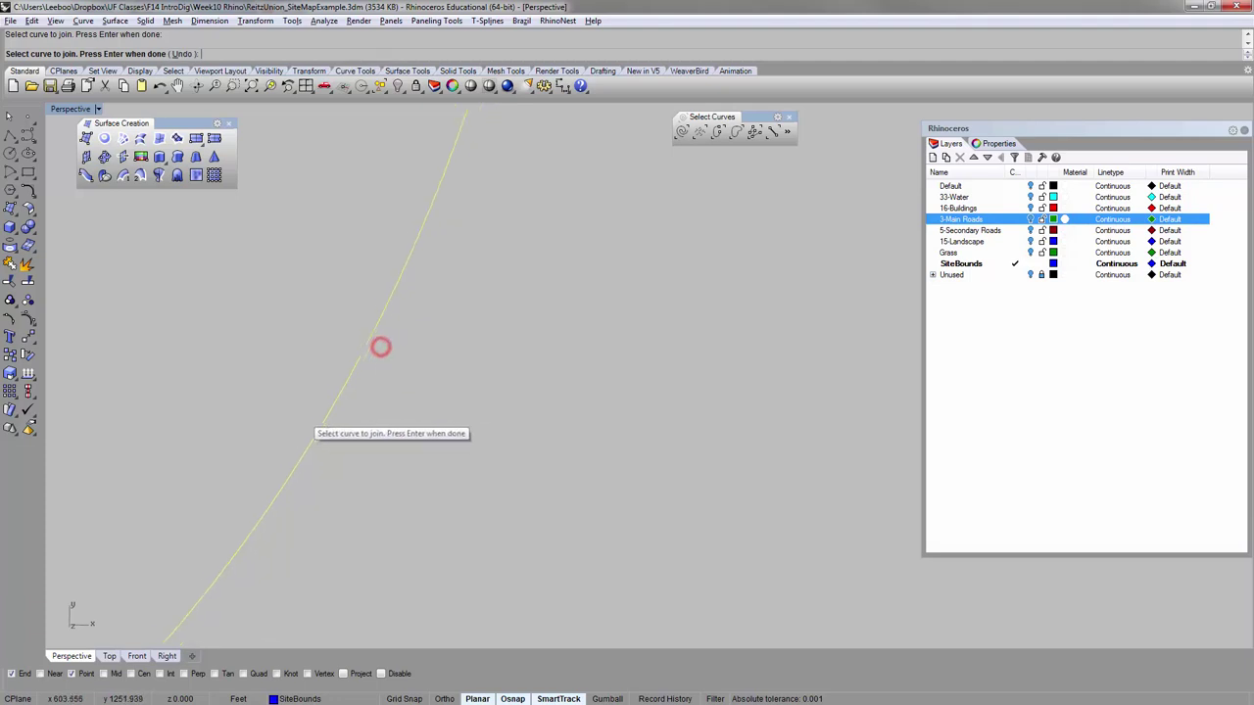
{"action": "scroll", "coordinate": [381, 347], "scroll_direction": "down", "scroll_amount": 2}
{"action": "scroll", "coordinate": [372, 267], "scroll_direction": "up", "scroll_amount": 3}
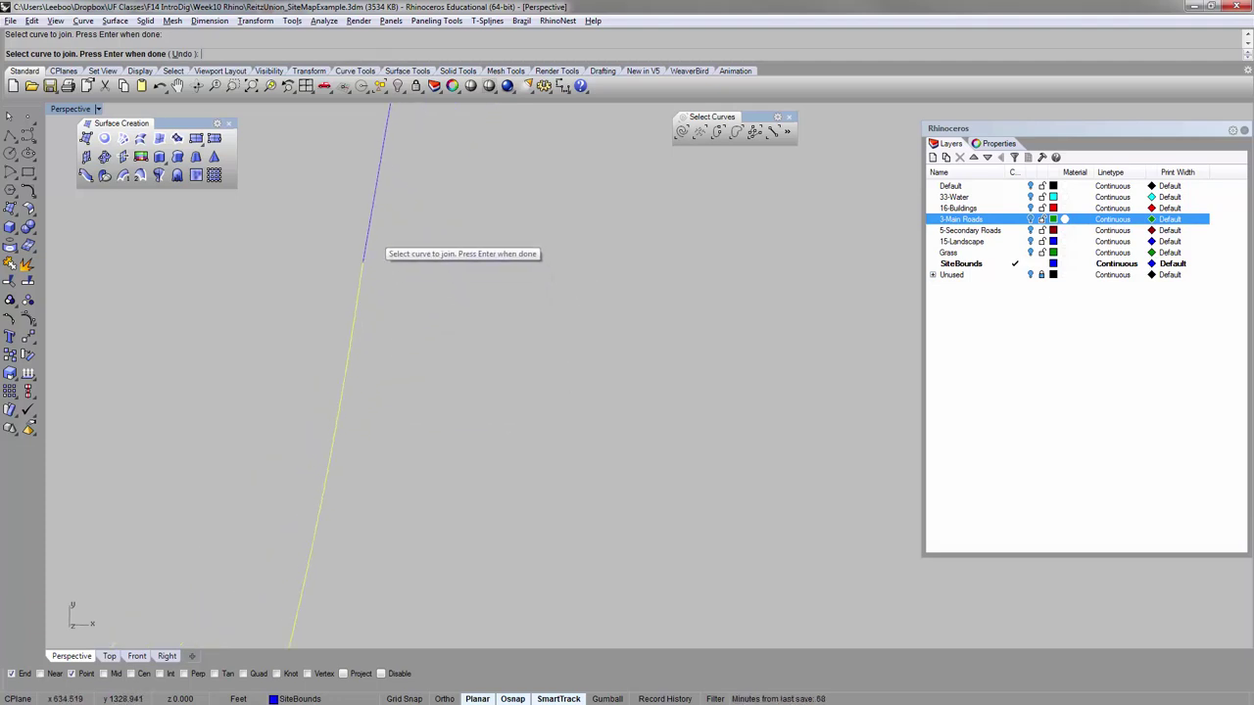
{"action": "left_click", "coordinate": [364, 255]}
{"action": "scroll", "coordinate": [370, 321], "scroll_direction": "down", "scroll_amount": 4}
{"action": "right_click_drag", "start_coordinate": [420, 245], "coordinate": [441, 429], "text": "shift"}
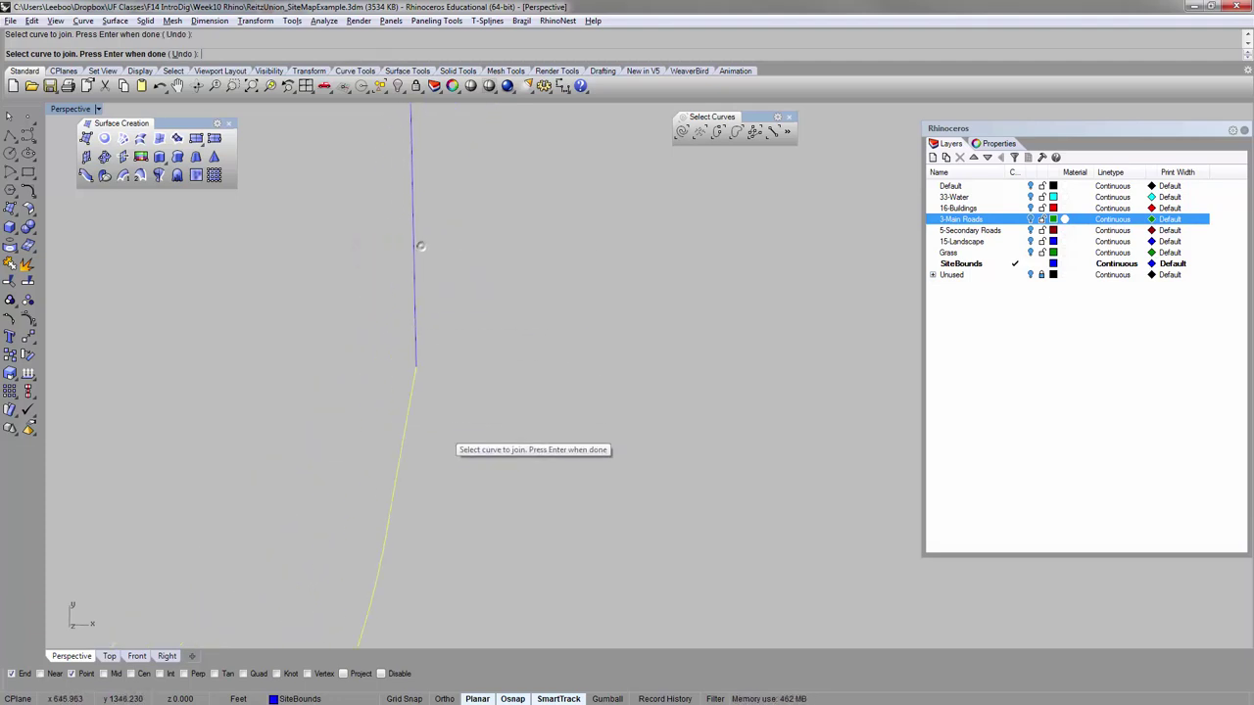
{"action": "left_click", "coordinate": [414, 350]}
{"action": "key", "text": "Return"}
Draw a short polyline between the curve endpoints across the lower gap at the west boundary's bend.
{"action": "scroll", "coordinate": [299, 343], "scroll_direction": "down", "scroll_amount": 3}
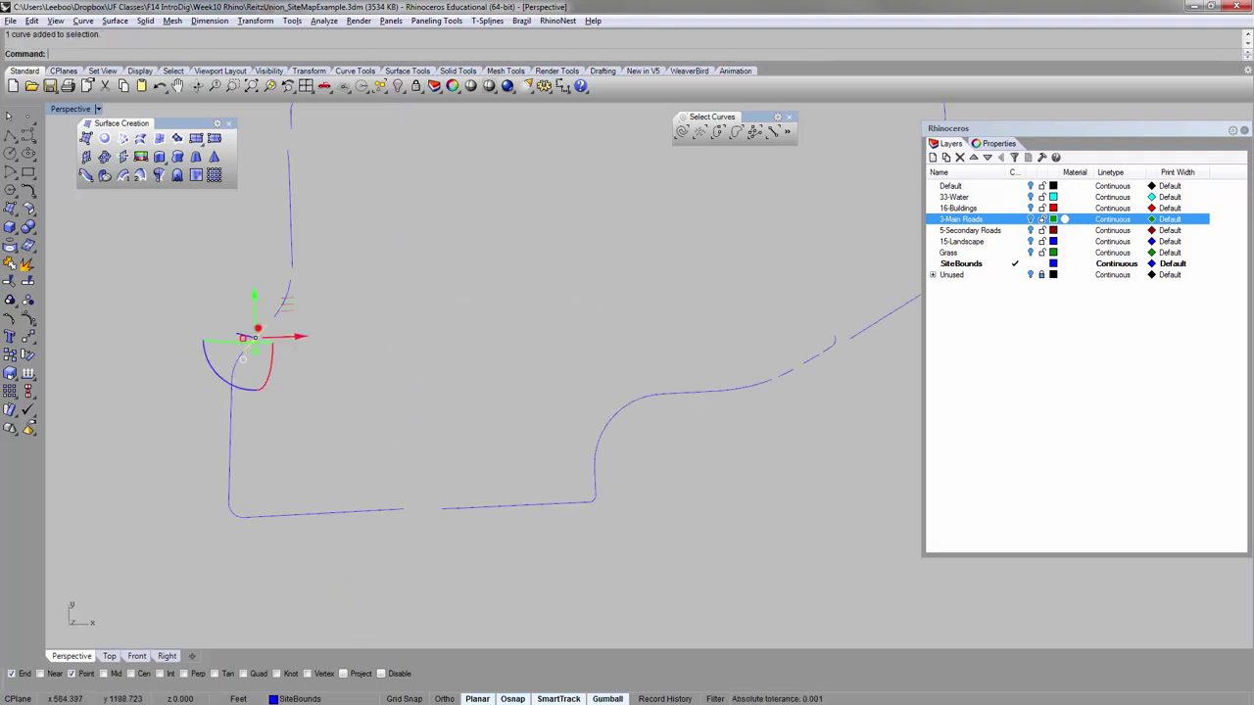
{"action": "scroll", "coordinate": [282, 334], "scroll_direction": "up", "scroll_amount": 3}
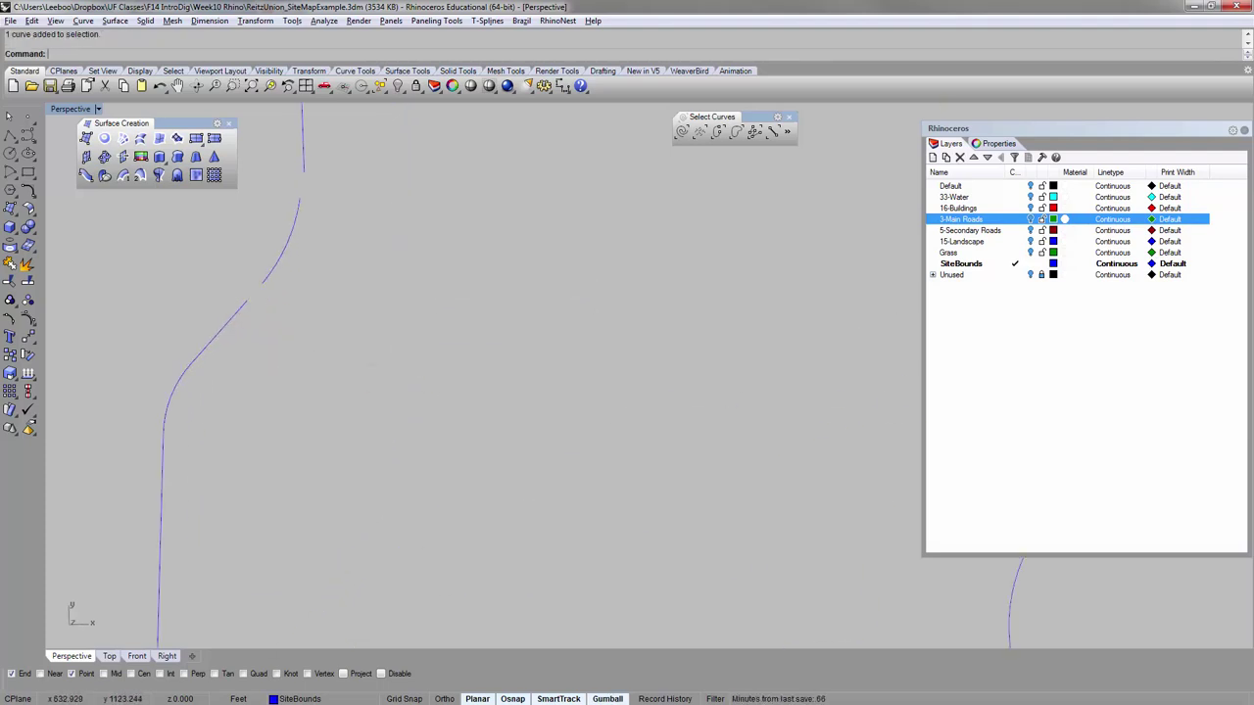
{"action": "type", "text": "l"}
{"action": "key", "text": "Return"}
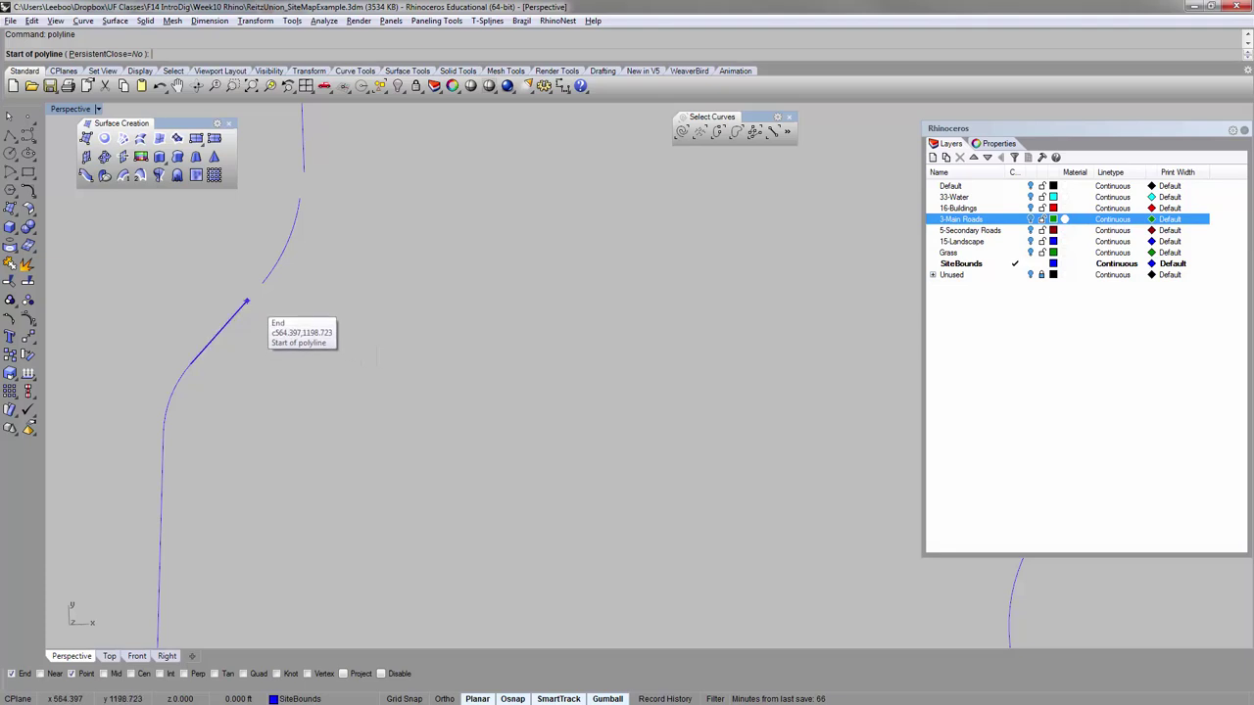
{"action": "left_click", "coordinate": [252, 305]}
{"action": "left_click", "coordinate": [268, 284]}
{"action": "key", "text": "Return"}
Bridge the gap just above the west bend with a short polyline to the end of the straight segment.
{"action": "right_click_drag", "start_coordinate": [271, 105], "coordinate": [314, 238], "text": "shift"}
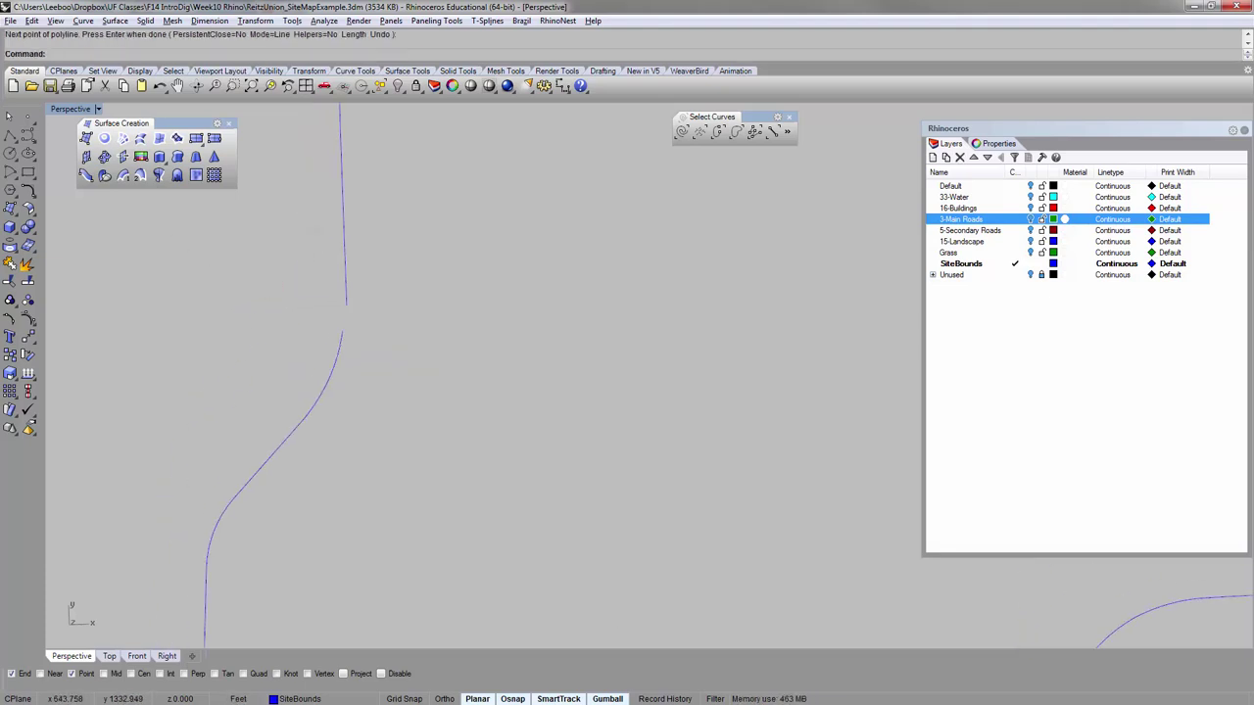
{"action": "key", "text": "Return"}
{"action": "left_click", "coordinate": [349, 327]}
{"action": "left_click", "coordinate": [349, 303]}
{"action": "key", "text": "Return"}
Draw a degree 3 control point curve between the endpoints of the gap in the upper west boundary.
{"action": "scroll", "coordinate": [350, 302], "scroll_direction": "down", "scroll_amount": 4}
{"action": "right_click_drag", "start_coordinate": [392, 232], "coordinate": [376, 441], "text": "shift"}
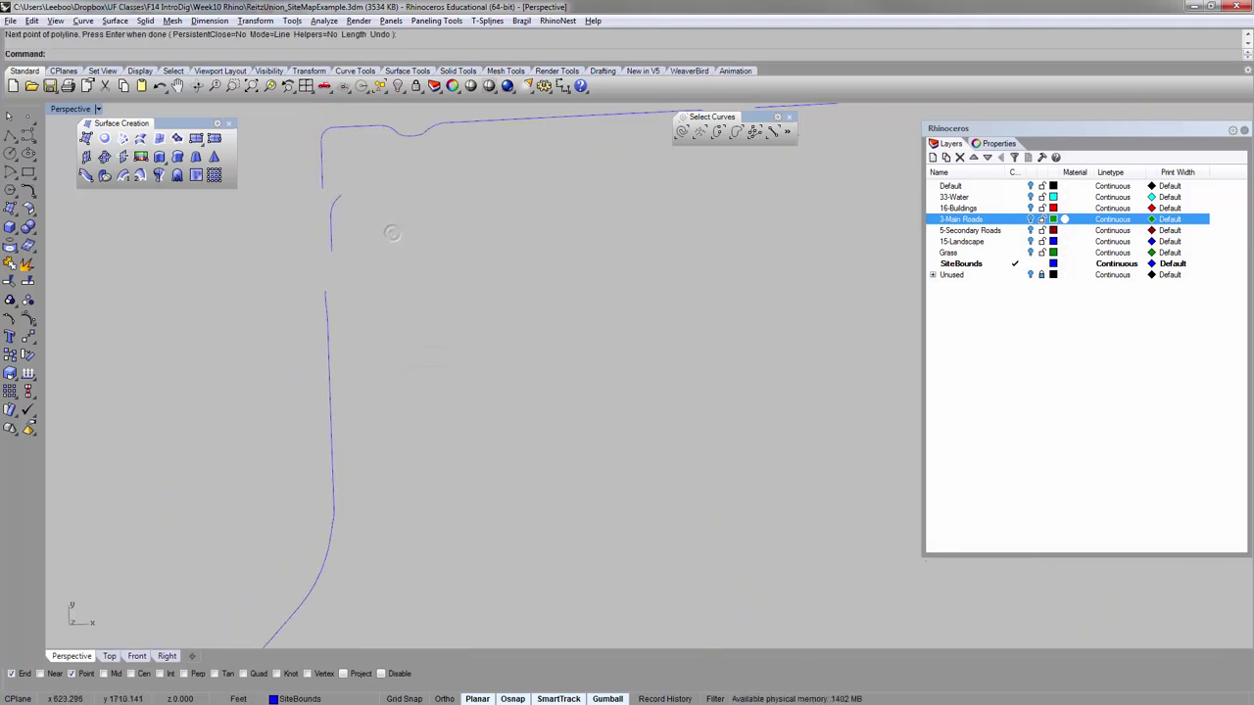
{"action": "scroll", "coordinate": [325, 294], "scroll_direction": "up", "scroll_amount": 2}
{"action": "key", "text": "Return"}
{"action": "left_click", "coordinate": [322, 300]}
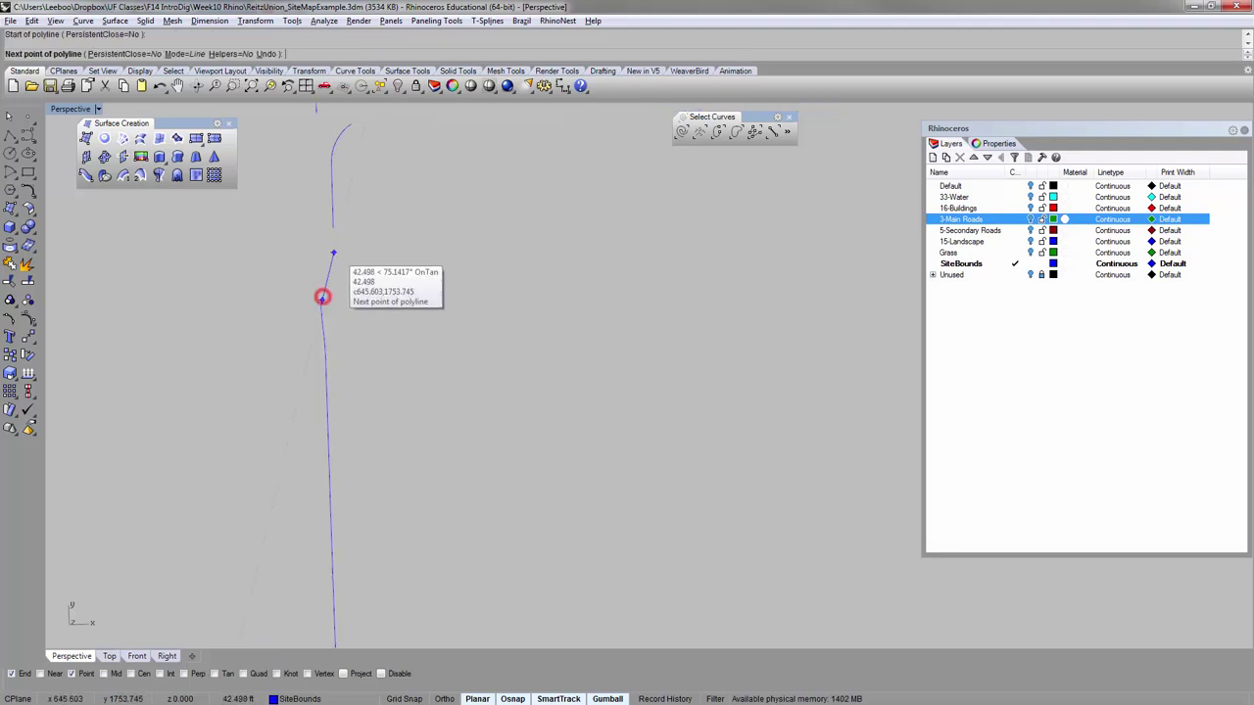
{"action": "left_click", "coordinate": [27, 134]}
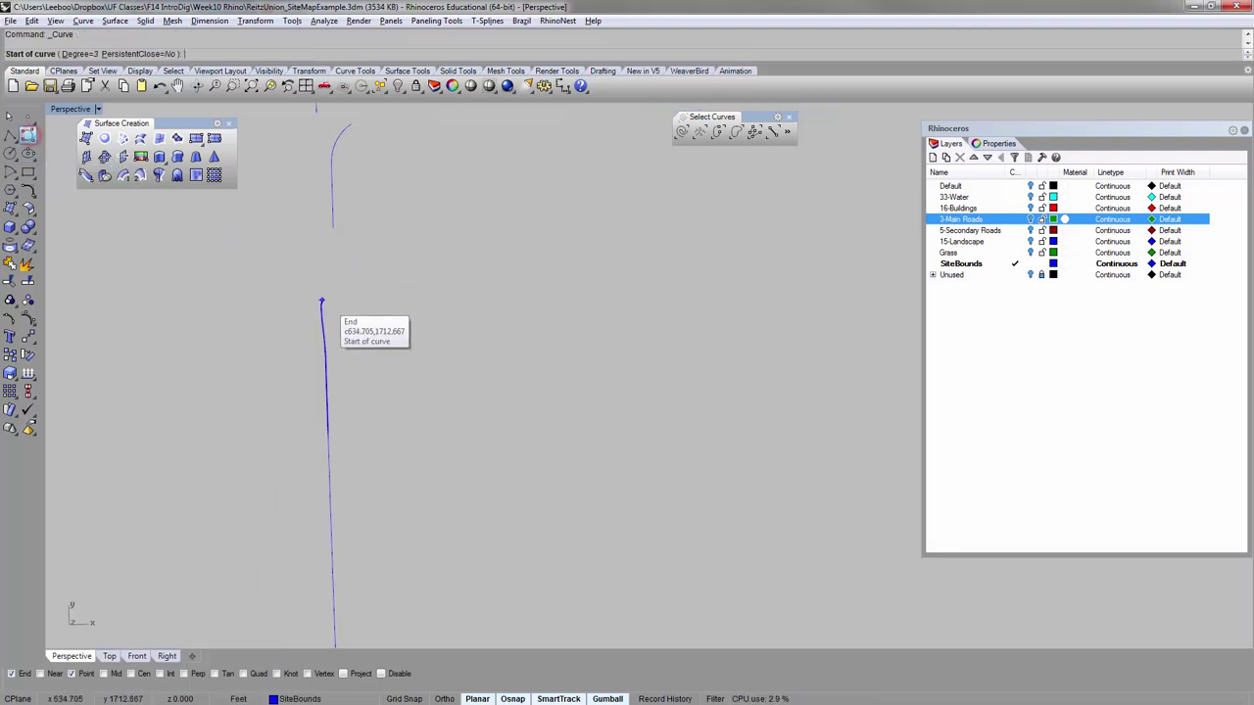
{"action": "left_click", "coordinate": [327, 299]}
{"action": "left_click", "coordinate": [327, 299]}
{"action": "right_click", "coordinate": [332, 229]}
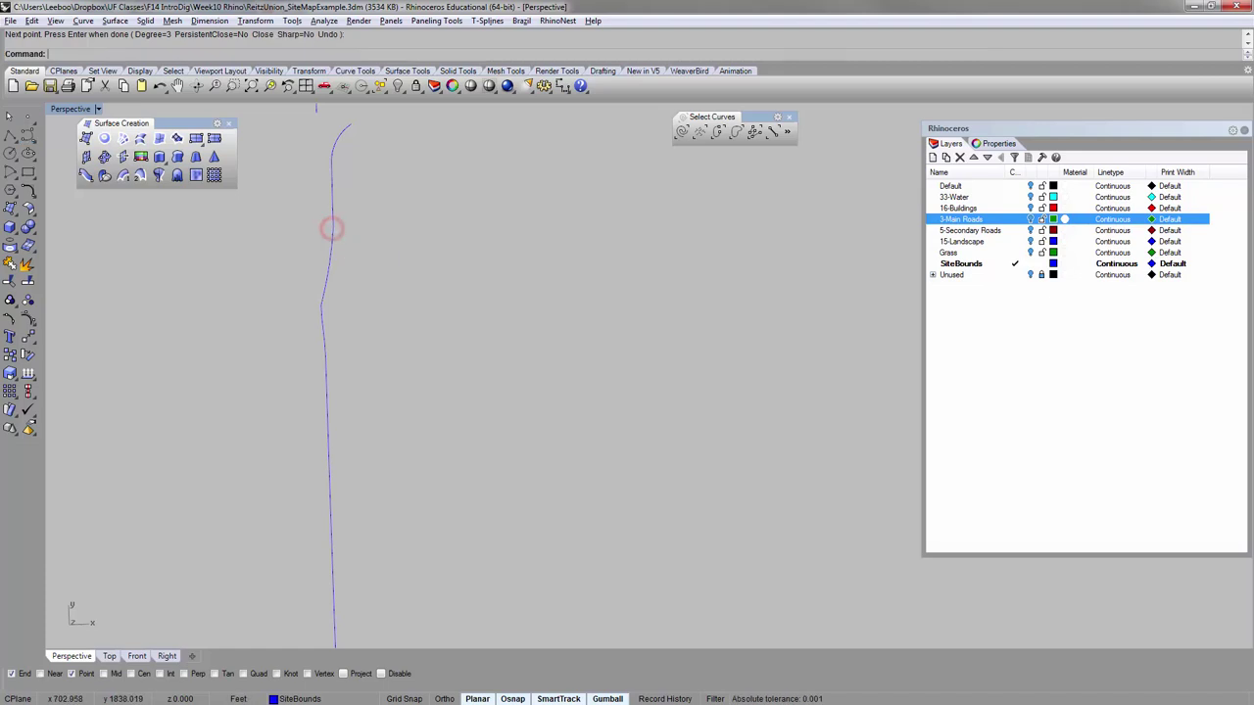
Draw a degree 3 control point curve from the segment below the northwest corner to the boundary curve beneath it.
{"action": "right_click_drag", "start_coordinate": [332, 229], "coordinate": [338, 396], "text": "shift"}
{"action": "scroll", "coordinate": [362, 294], "scroll_direction": "up", "scroll_amount": 4}
{"action": "scroll", "coordinate": [362, 294], "scroll_direction": "down", "scroll_amount": 4}
{"action": "left_click", "coordinate": [356, 293]}
{"action": "left_click", "coordinate": [403, 313]}
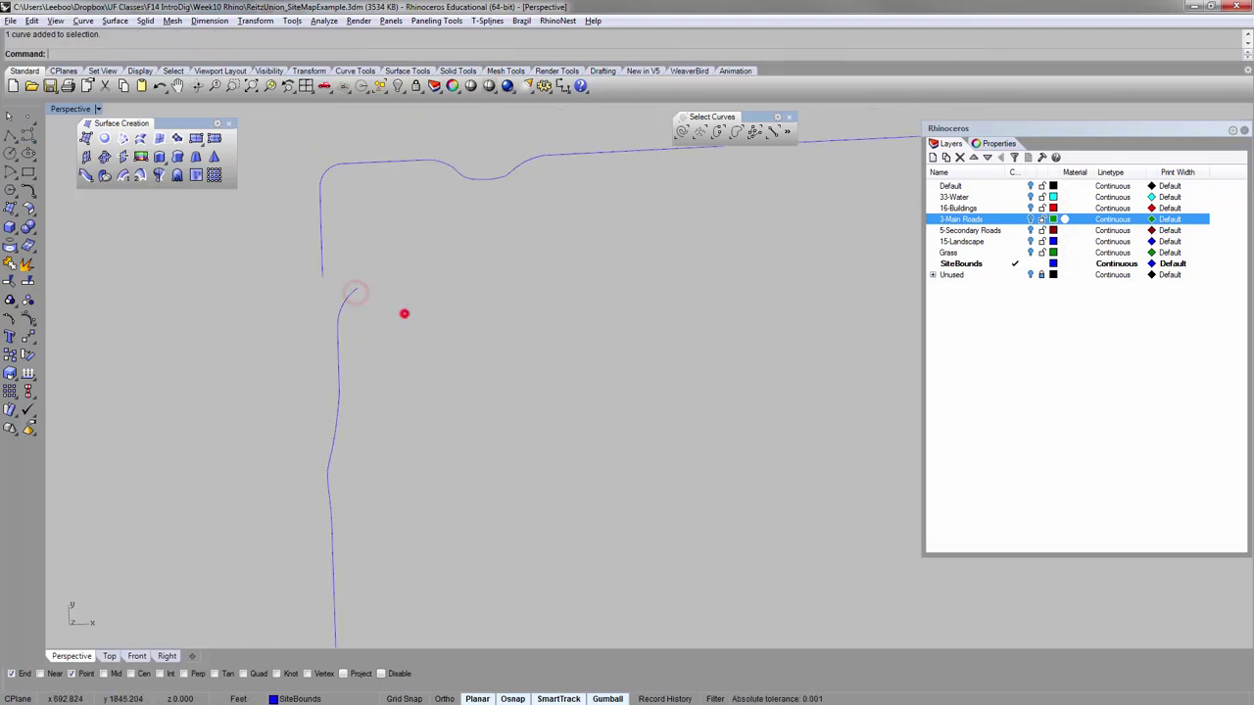
{"action": "right_click", "coordinate": [404, 313]}
{"action": "left_click", "coordinate": [326, 279]}
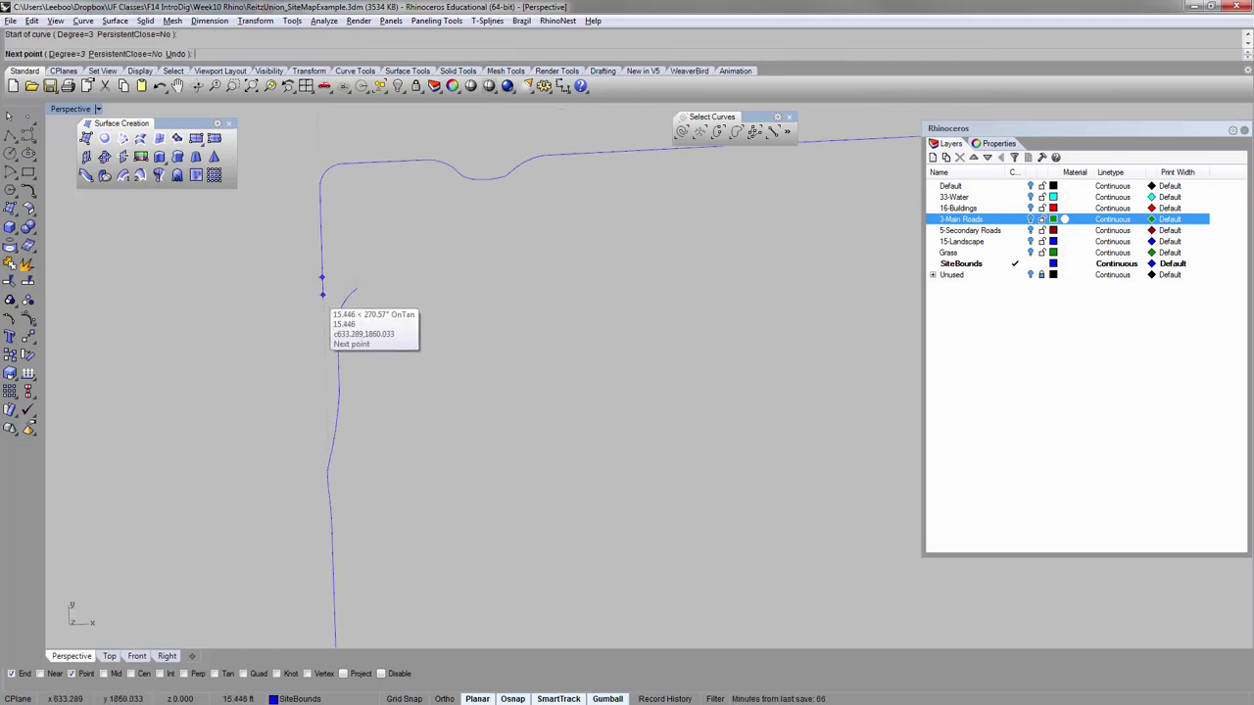
{"action": "scroll", "coordinate": [323, 295], "scroll_direction": "up", "scroll_amount": 6}
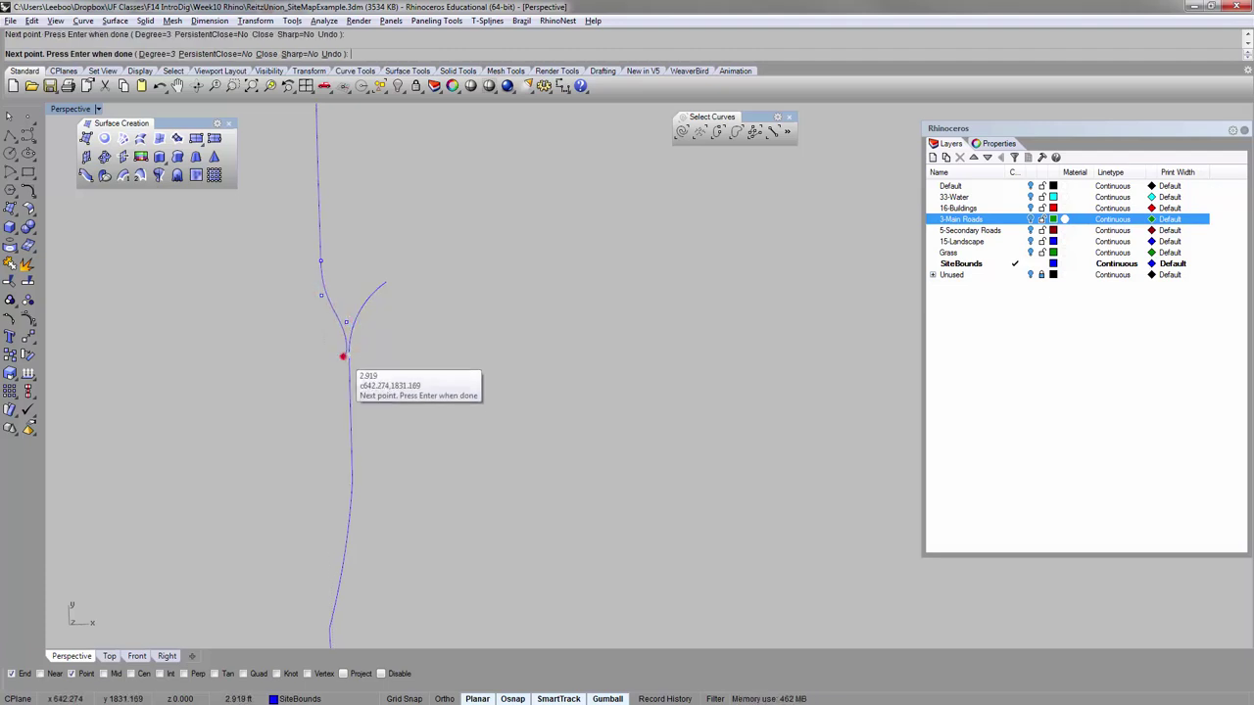
{"action": "left_click", "coordinate": [343, 355]}
{"action": "key", "text": "Return"}
Trim off the leftover curved stub beyond the new bridging curve below the northwest corner.
{"action": "left_click", "coordinate": [338, 323]}
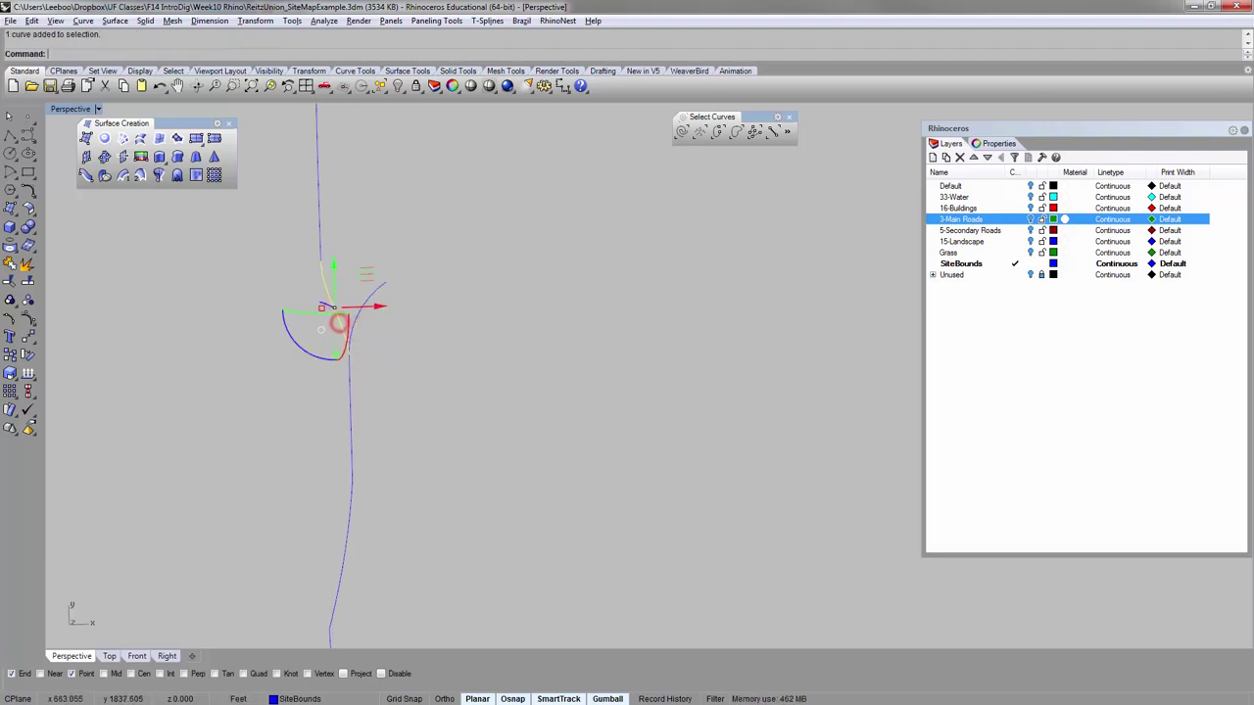
{"action": "right_click", "coordinate": [383, 322]}
{"action": "scroll", "coordinate": [383, 319], "scroll_direction": "down", "scroll_amount": 5}
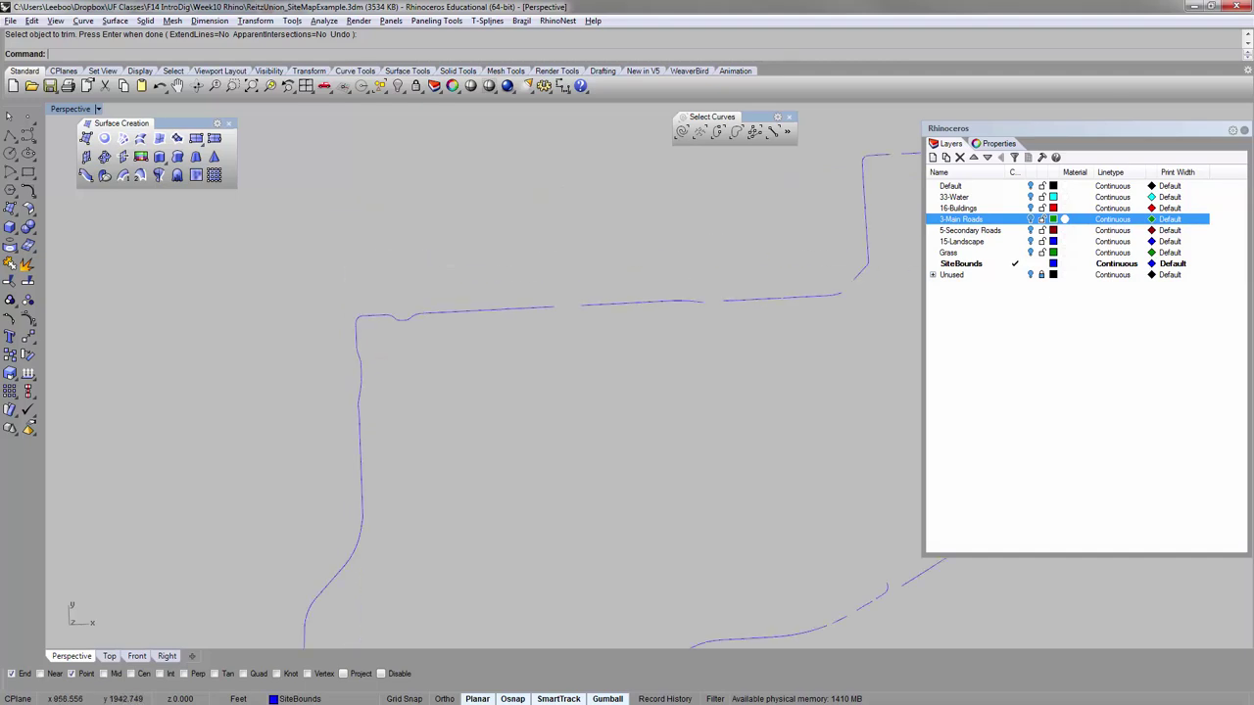
Close the gap in the north boundary between the two facing curve endpoints.
{"action": "scroll", "coordinate": [431, 324], "scroll_direction": "up", "scroll_amount": 8}
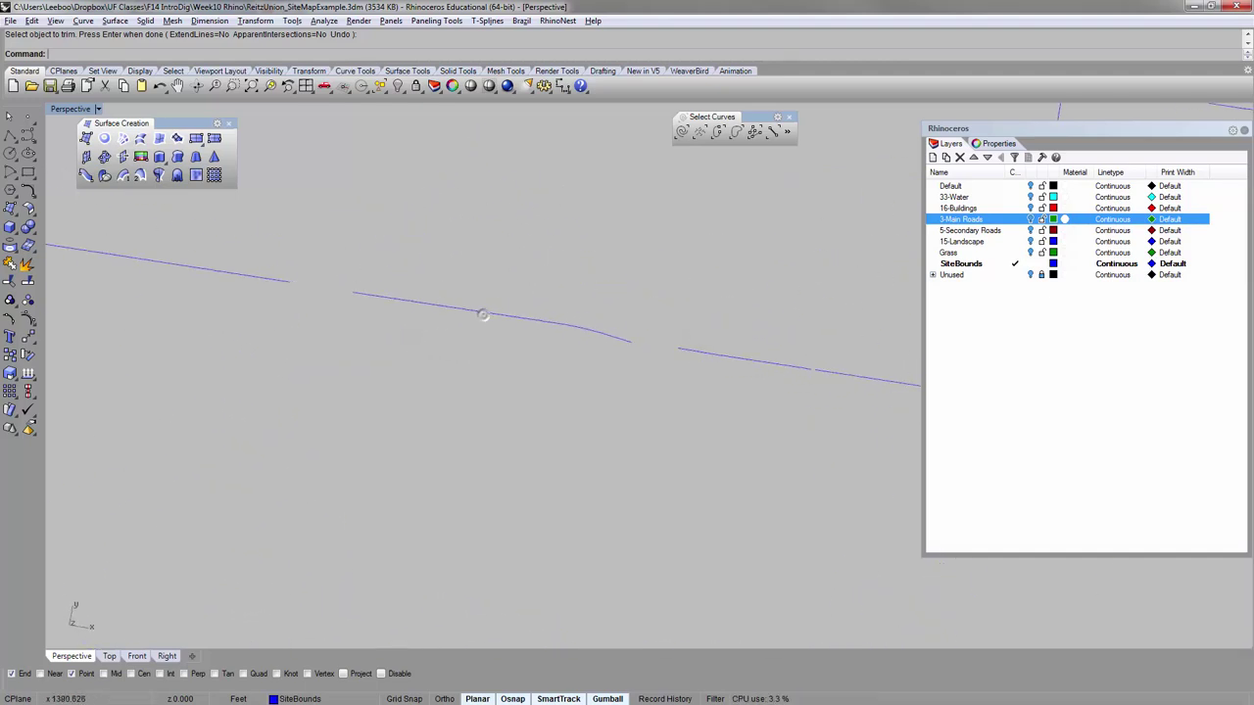
{"action": "left_click", "coordinate": [438, 285]}
{"action": "left_click", "coordinate": [462, 320]}
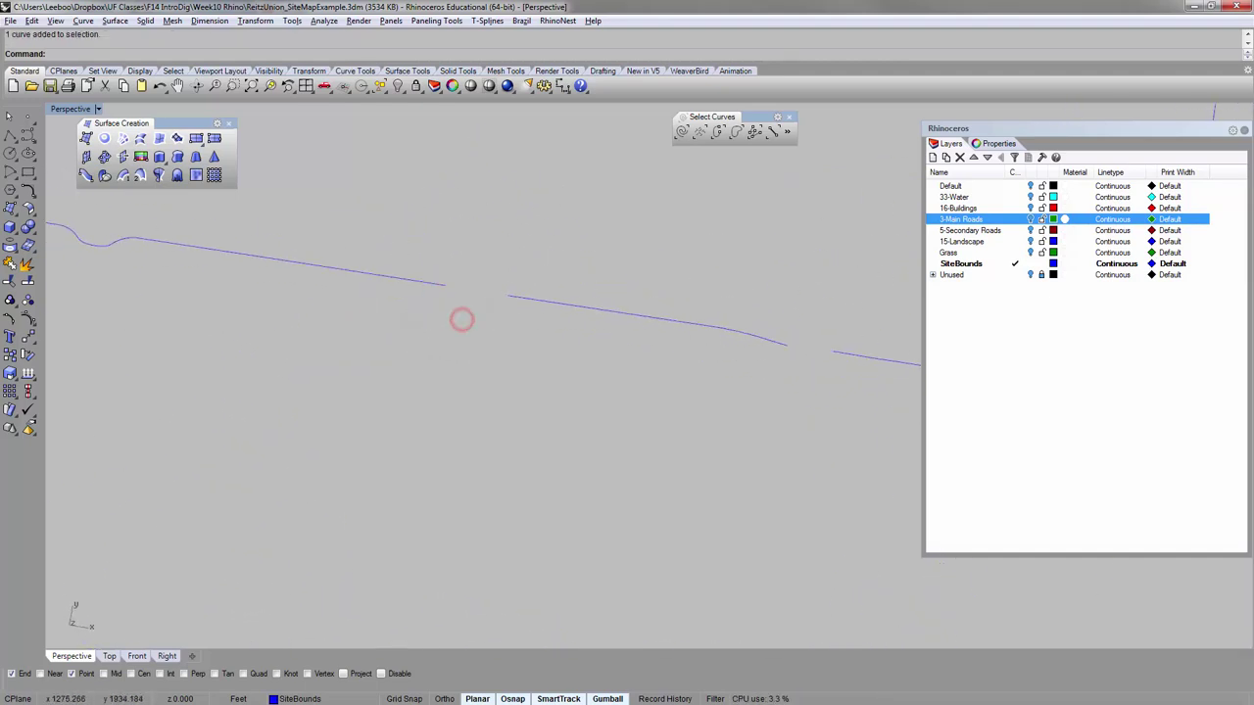
{"action": "left_click_drag", "start_coordinate": [540, 332], "coordinate": [524, 293]}
{"action": "left_click", "coordinate": [509, 326]}
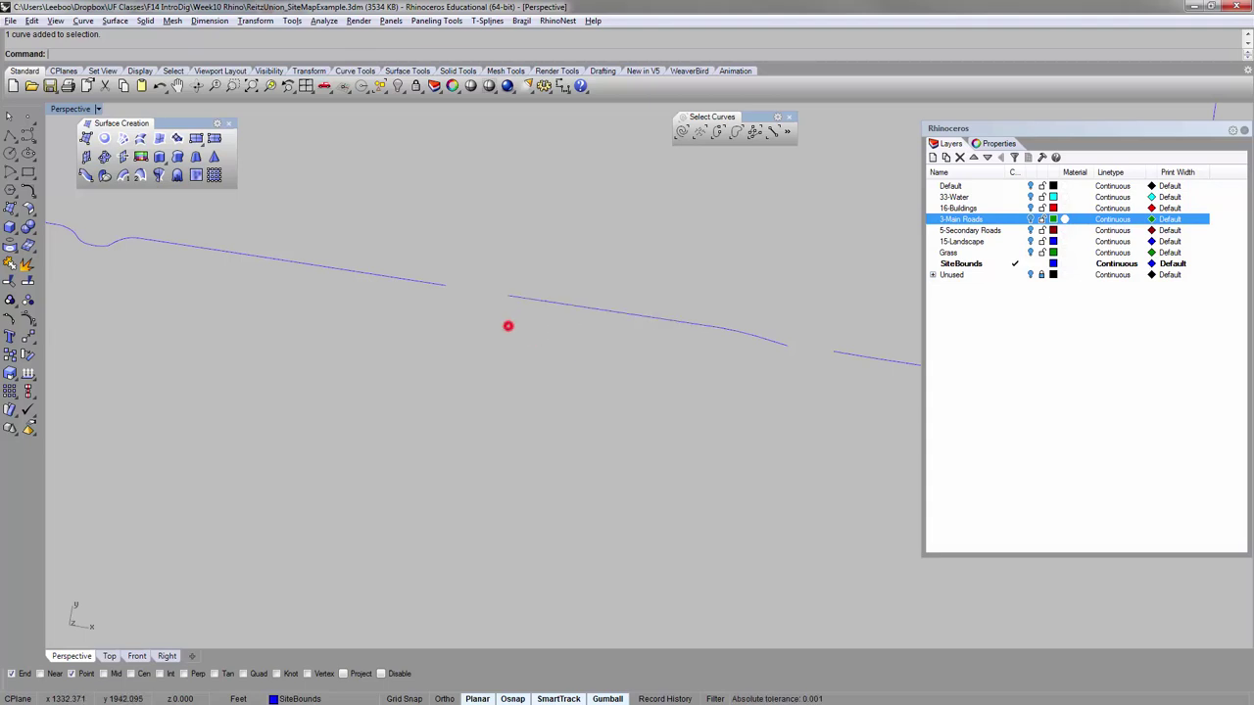
{"action": "key", "text": "Return"}
{"action": "left_click", "coordinate": [454, 292]}
{"action": "right_click_drag", "start_coordinate": [509, 293], "coordinate": [481, 312]}
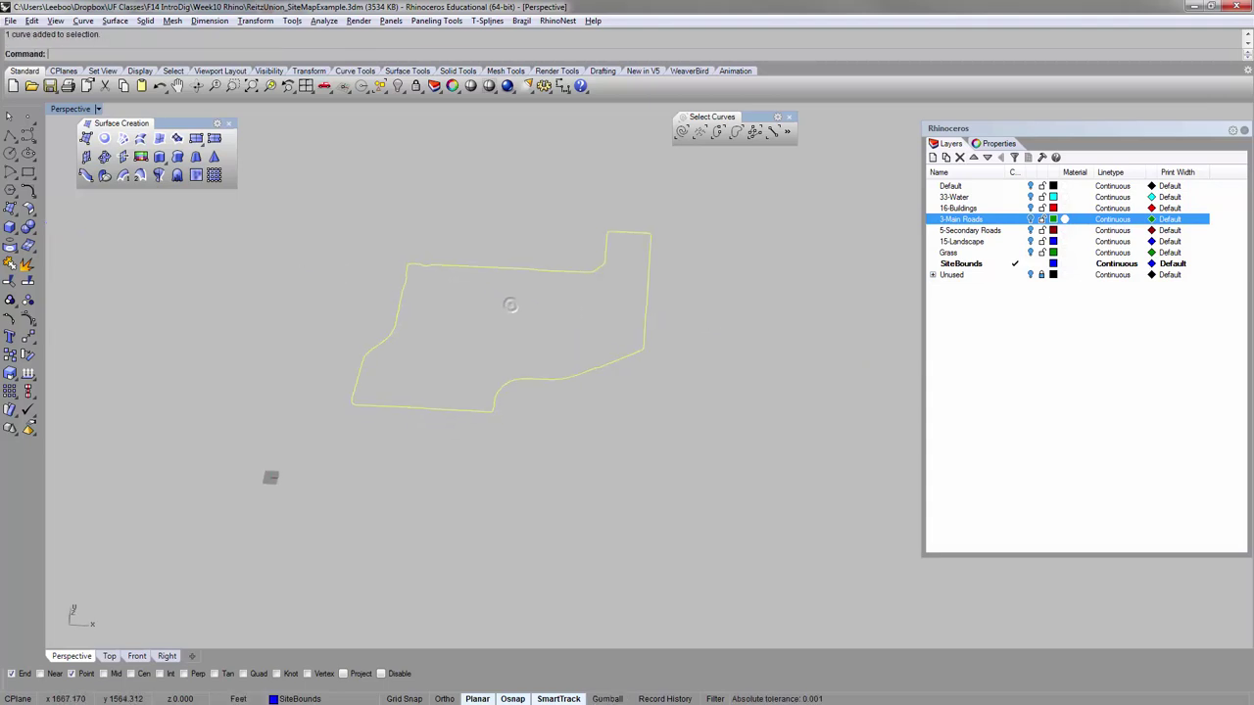
Turn on the Default layer to show the buildings and ground plane with the site boundary.
{"action": "scroll", "coordinate": [500, 299], "scroll_direction": "up", "scroll_amount": 3}
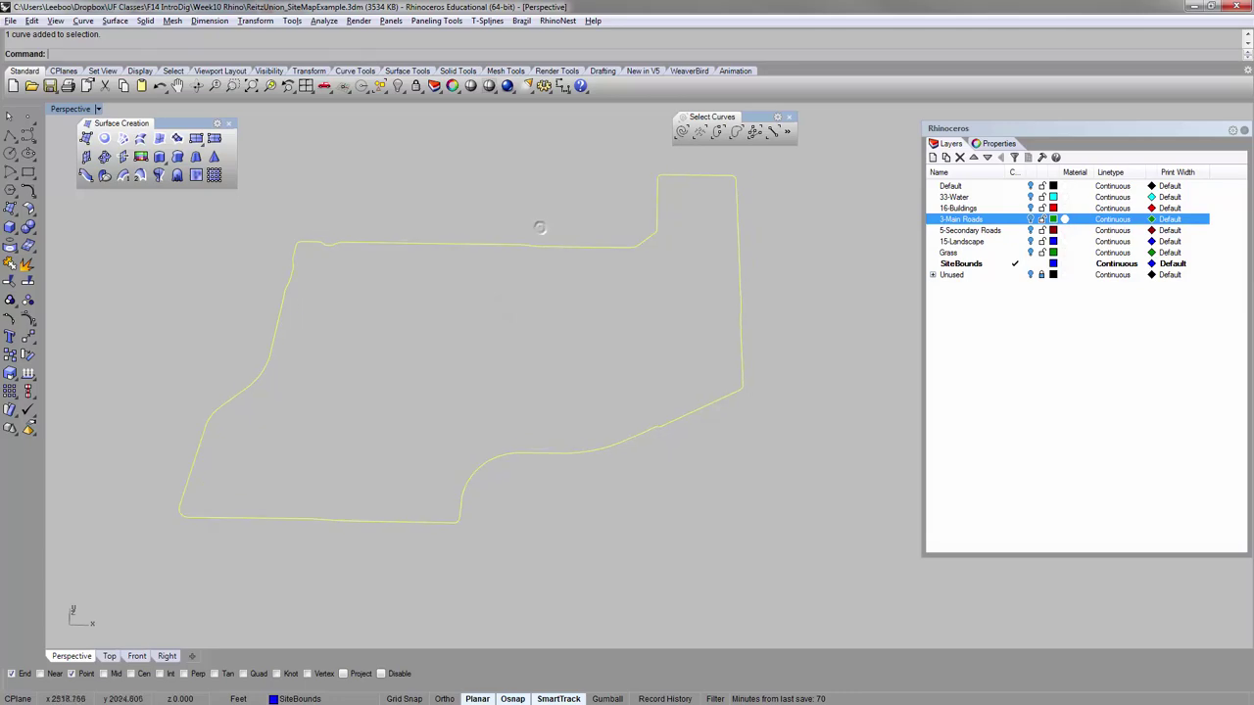
{"action": "left_click", "coordinate": [1029, 186]}
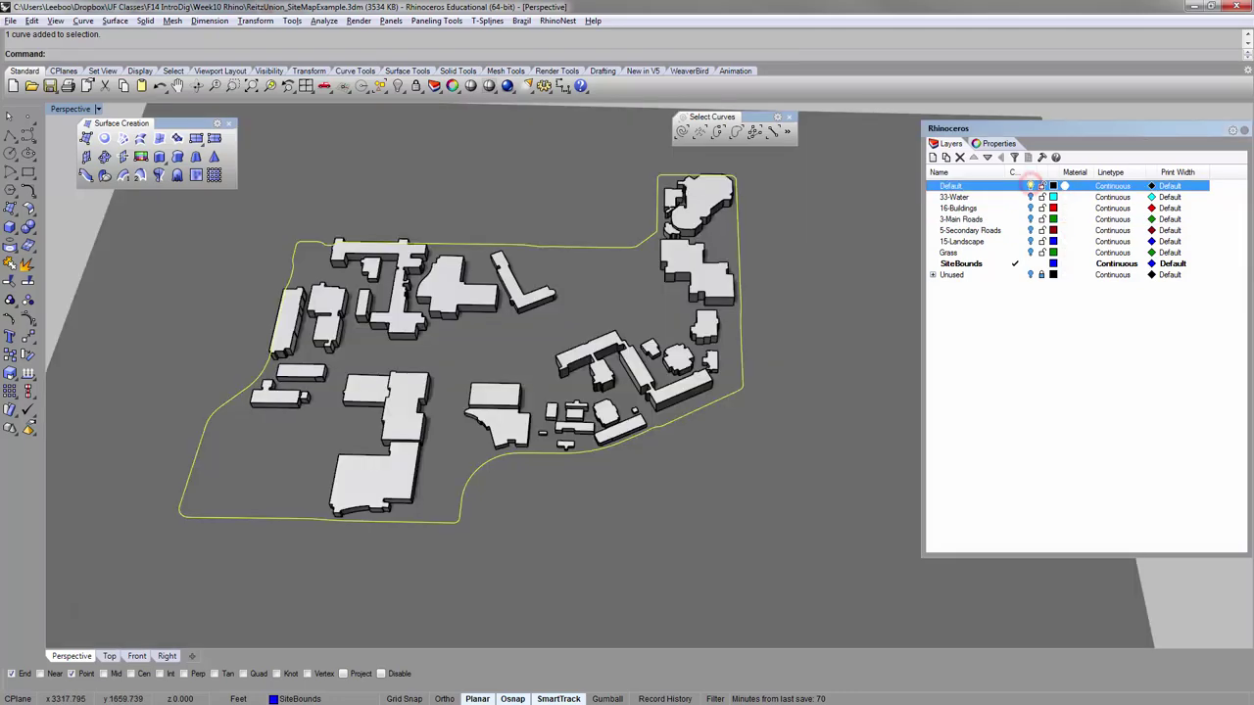
{"action": "right_click_drag", "start_coordinate": [438, 370], "coordinate": [438, 333]}
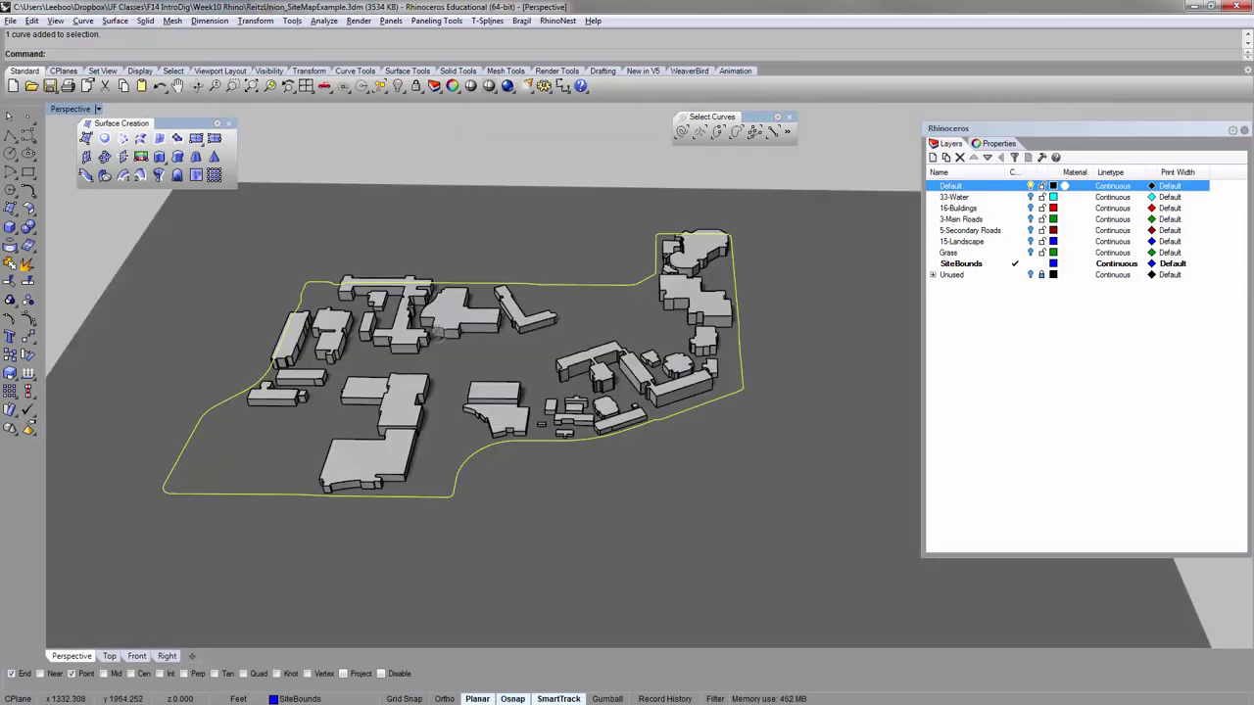
Create a planar surface from the closed site boundary curve.
{"action": "key", "text": "Escape"}
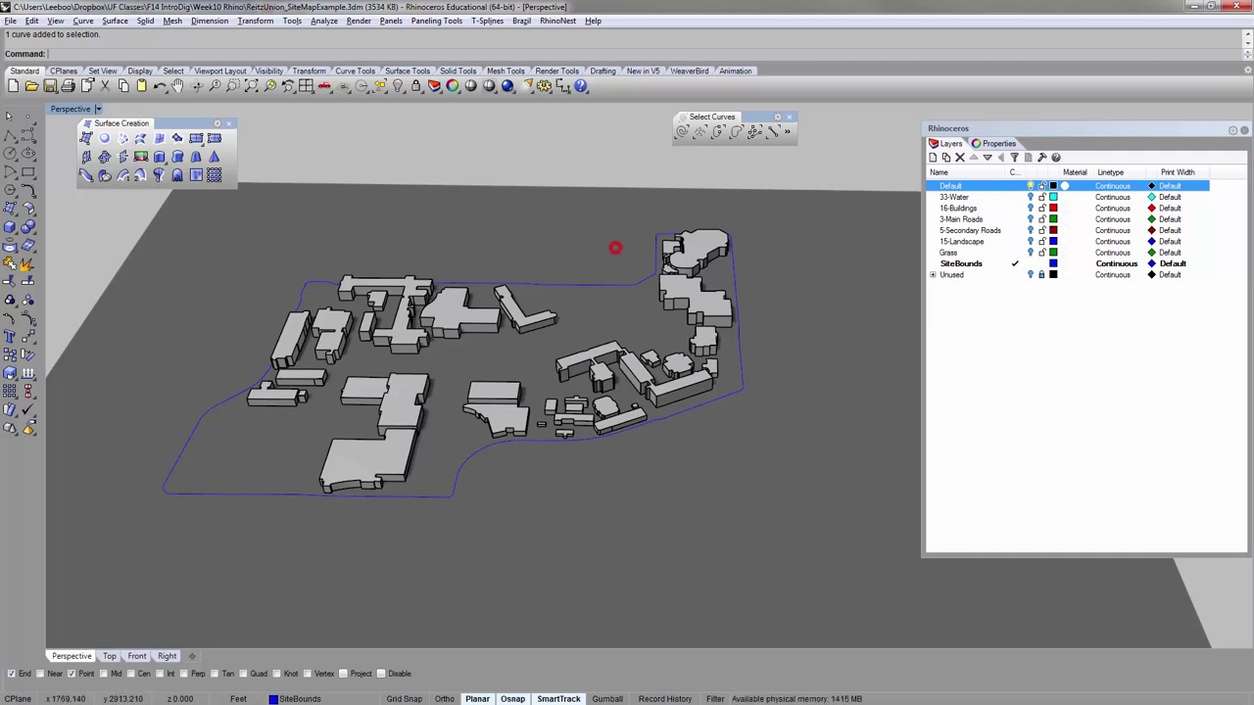
{"action": "left_click", "coordinate": [581, 284]}
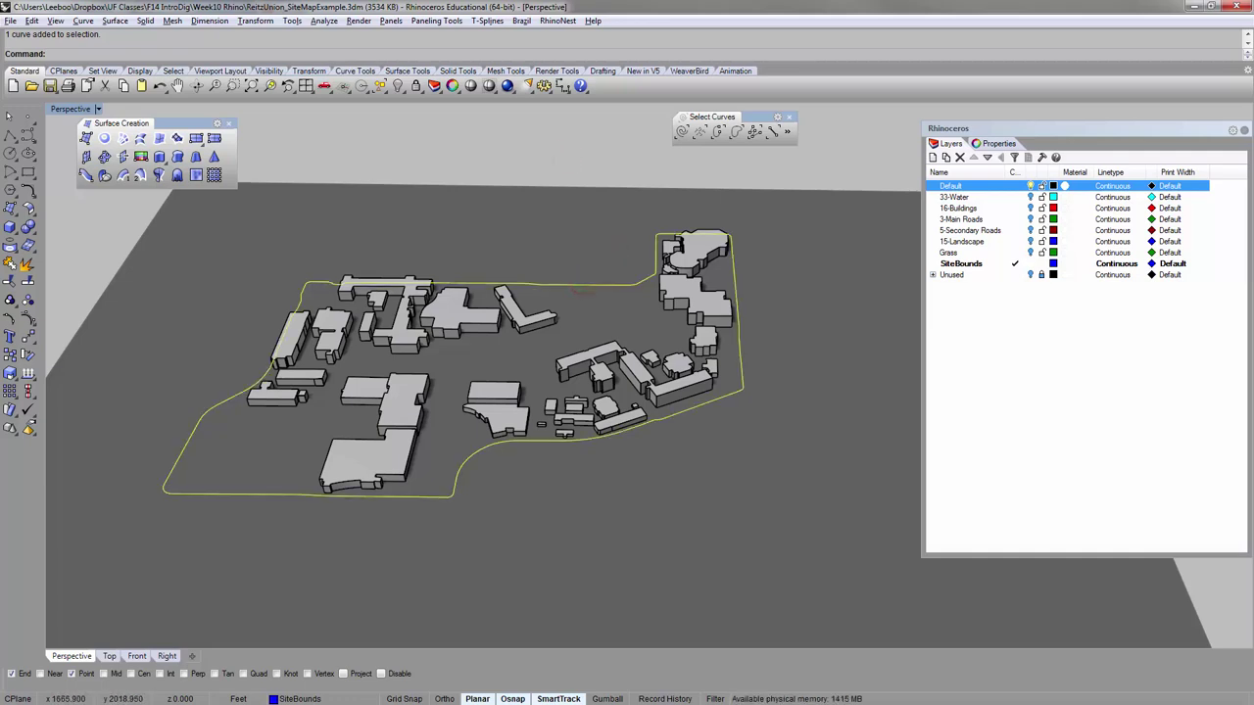
{"action": "left_click", "coordinate": [123, 138]}
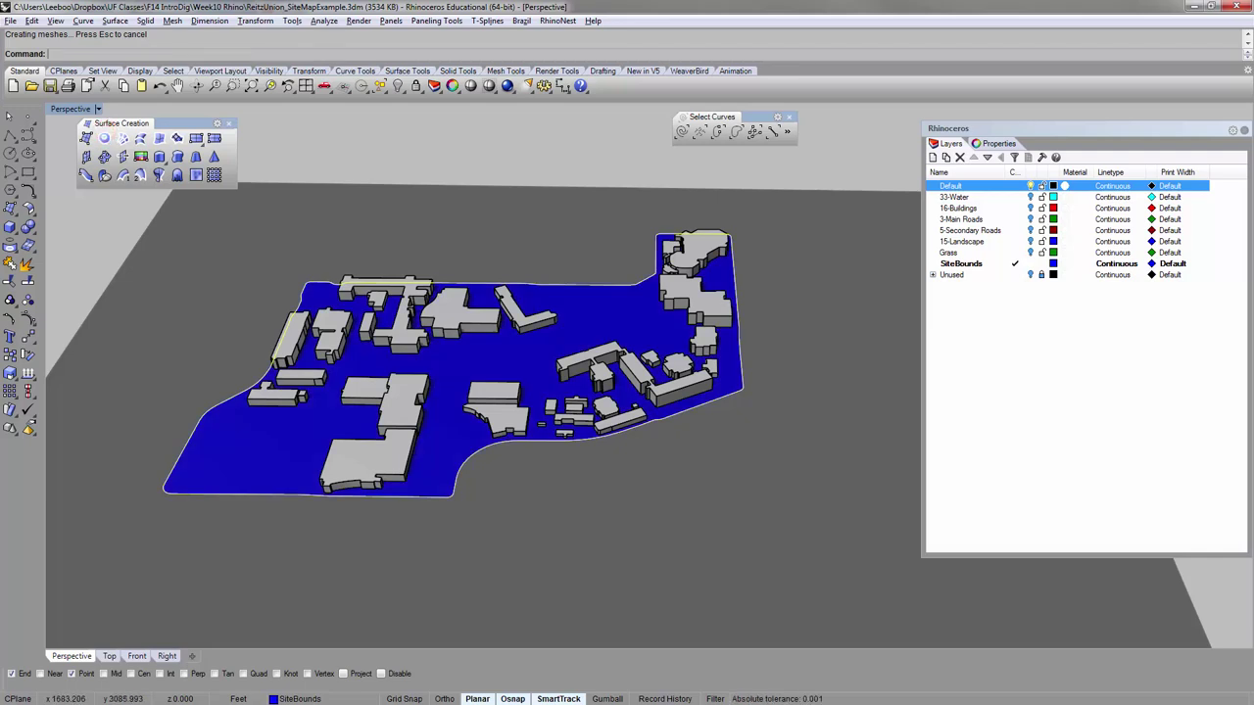
Change the SiteBounds layer color to Dark Gray and clear the surface selection.
{"action": "left_click", "coordinate": [619, 312]}
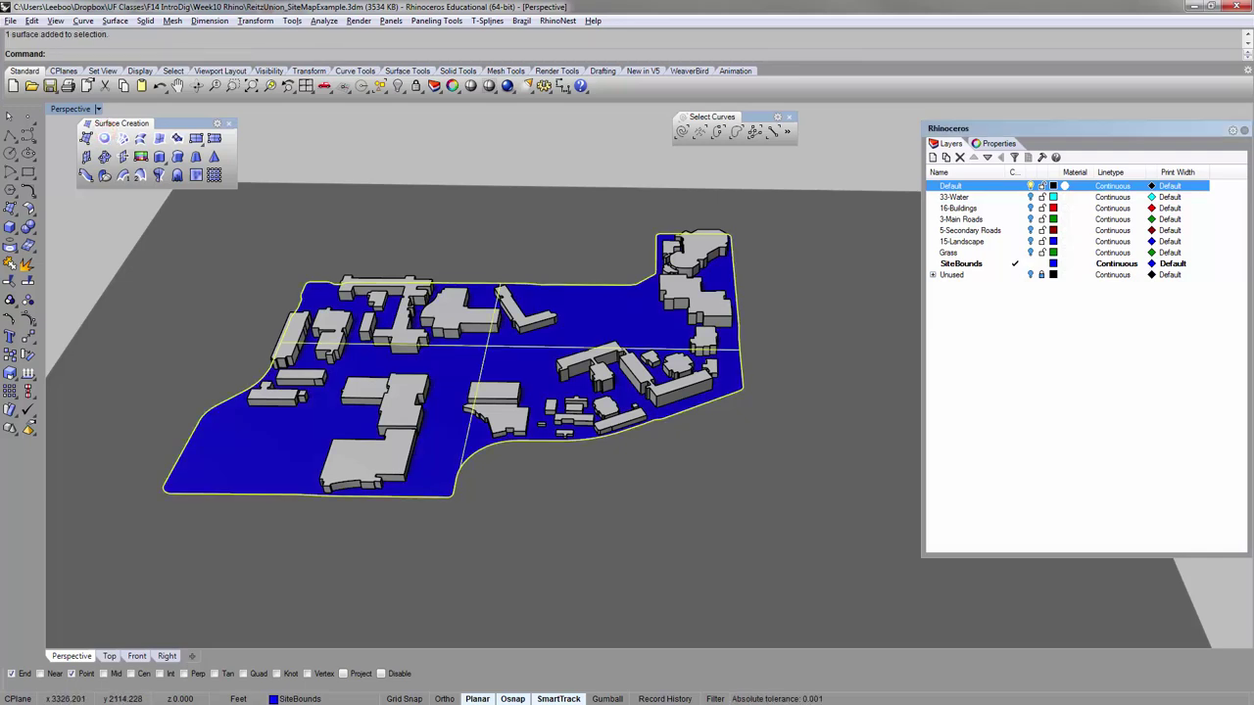
{"action": "left_click", "coordinate": [1054, 264]}
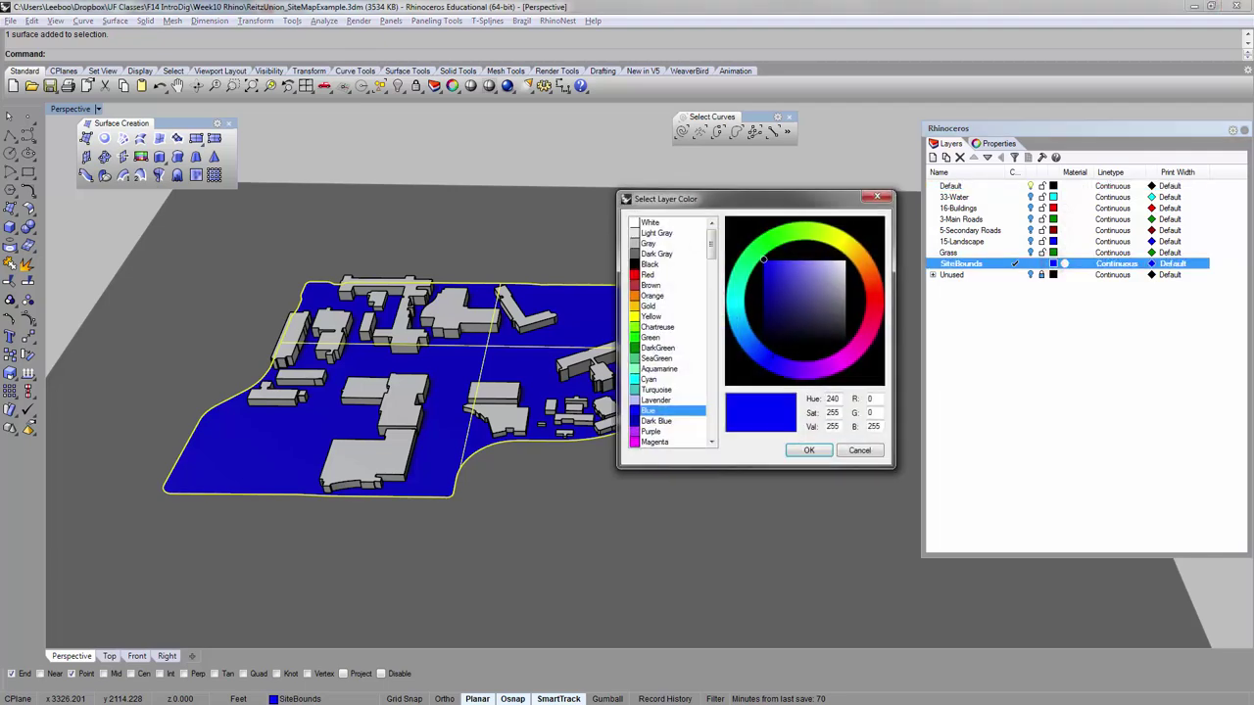
{"action": "double_click", "coordinate": [651, 255]}
{"action": "left_click", "coordinate": [601, 154]}
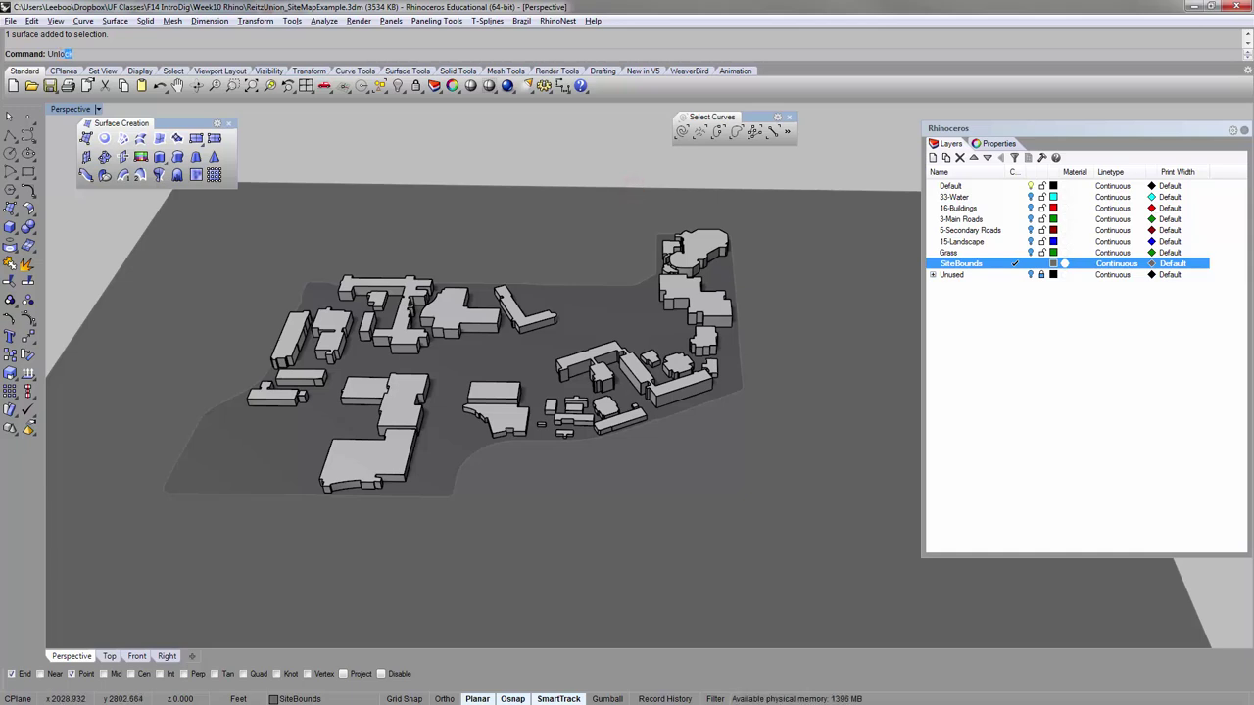
Unlock the large ground plane beneath the site and delete it.
{"action": "type", "text": "Unlo"}
{"action": "key", "text": "Return"}
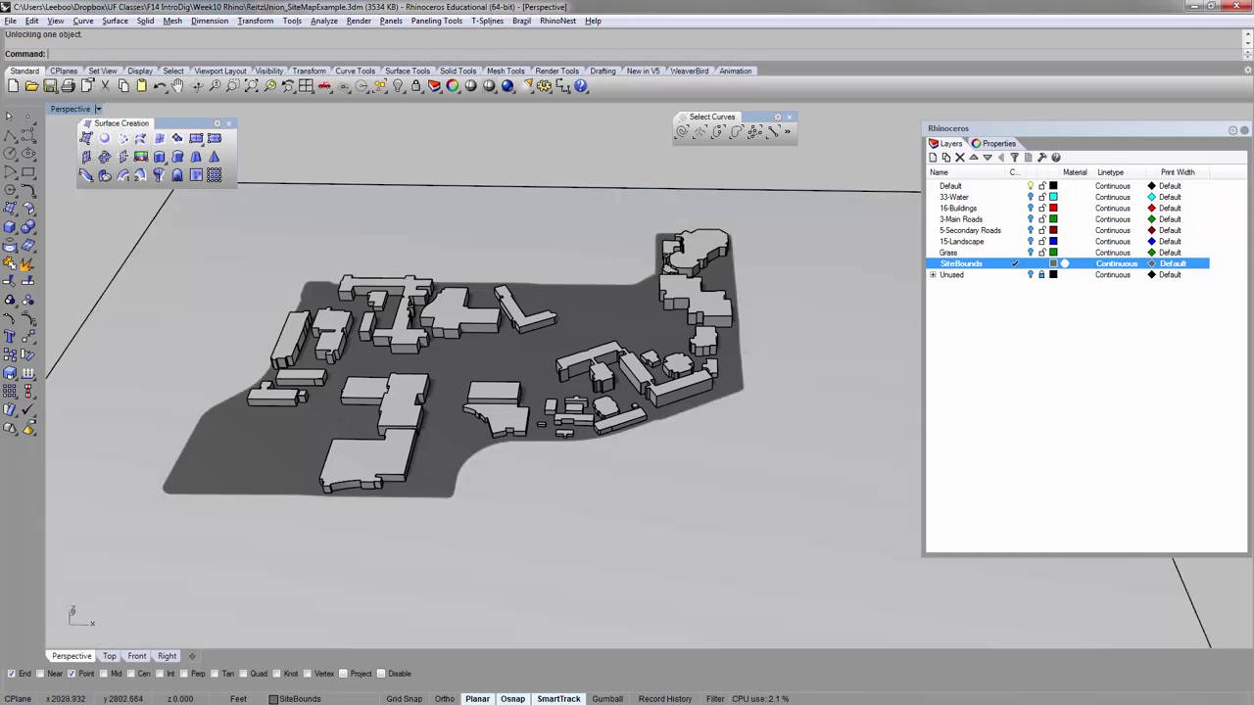
{"action": "left_click", "coordinate": [623, 191]}
{"action": "key", "text": "Delete"}
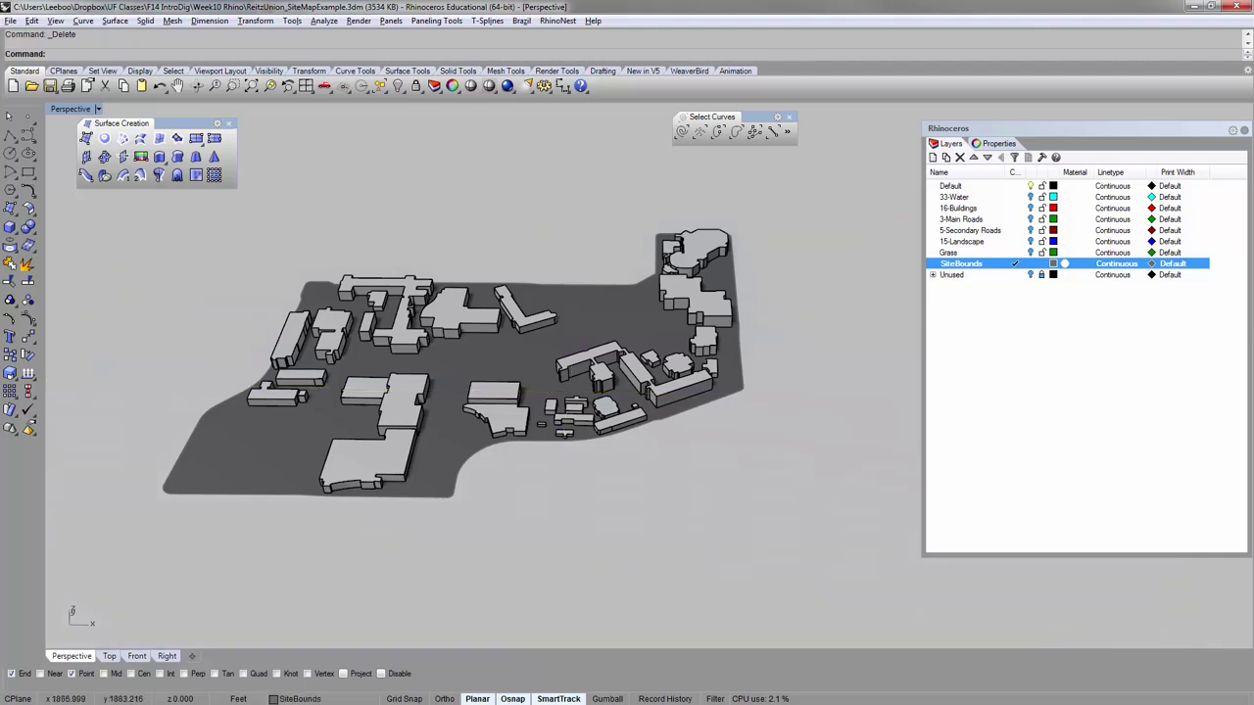
Turn on the gumball and move the site surface vertically by -0.1 ft.
{"action": "left_click", "coordinate": [582, 313]}
{"action": "right_click_drag", "start_coordinate": [582, 313], "coordinate": [518, 265]}
{"action": "left_click", "coordinate": [613, 698]}
{"action": "scroll", "coordinate": [529, 312], "scroll_direction": "up", "scroll_amount": 7}
{"action": "left_click", "coordinate": [475, 430]}
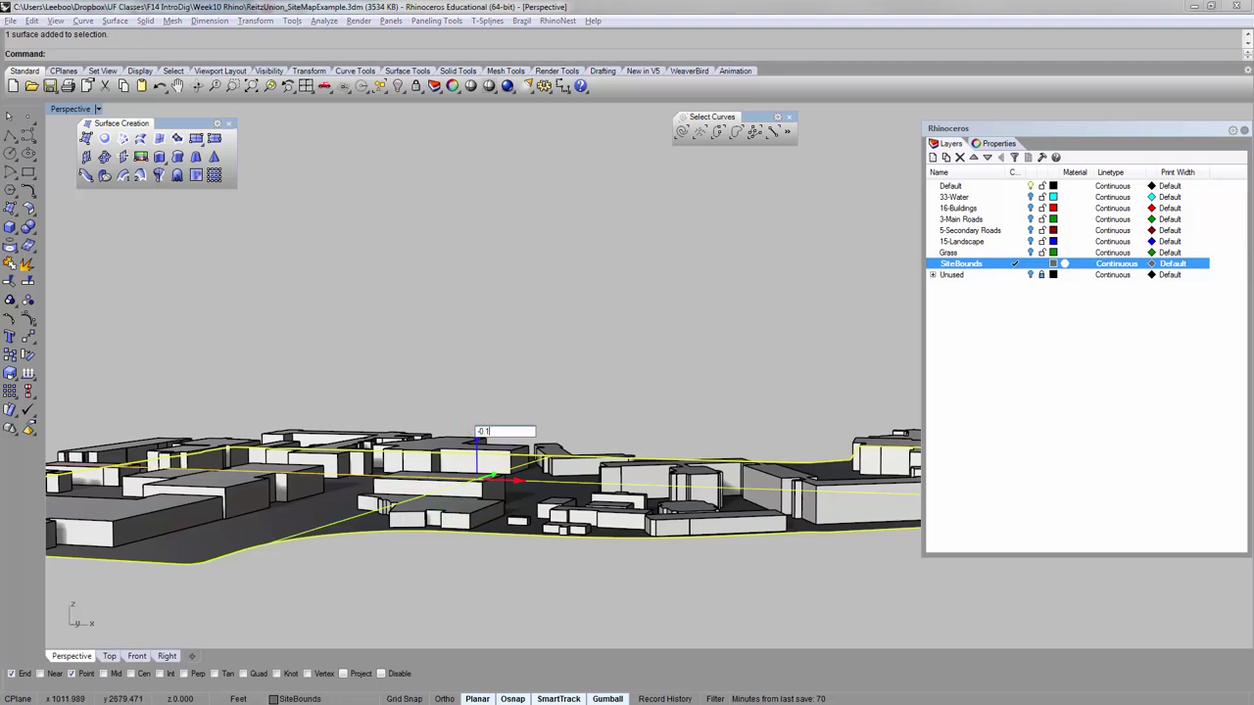
{"action": "type", "text": "-0.1"}
{"action": "key", "text": "Return"}
{"action": "key", "text": "Escape"}
Select the site boundary curve along the south edge to check it against the lowered surface.
{"action": "right_click_drag", "start_coordinate": [500, 162], "coordinate": [503, 251]}
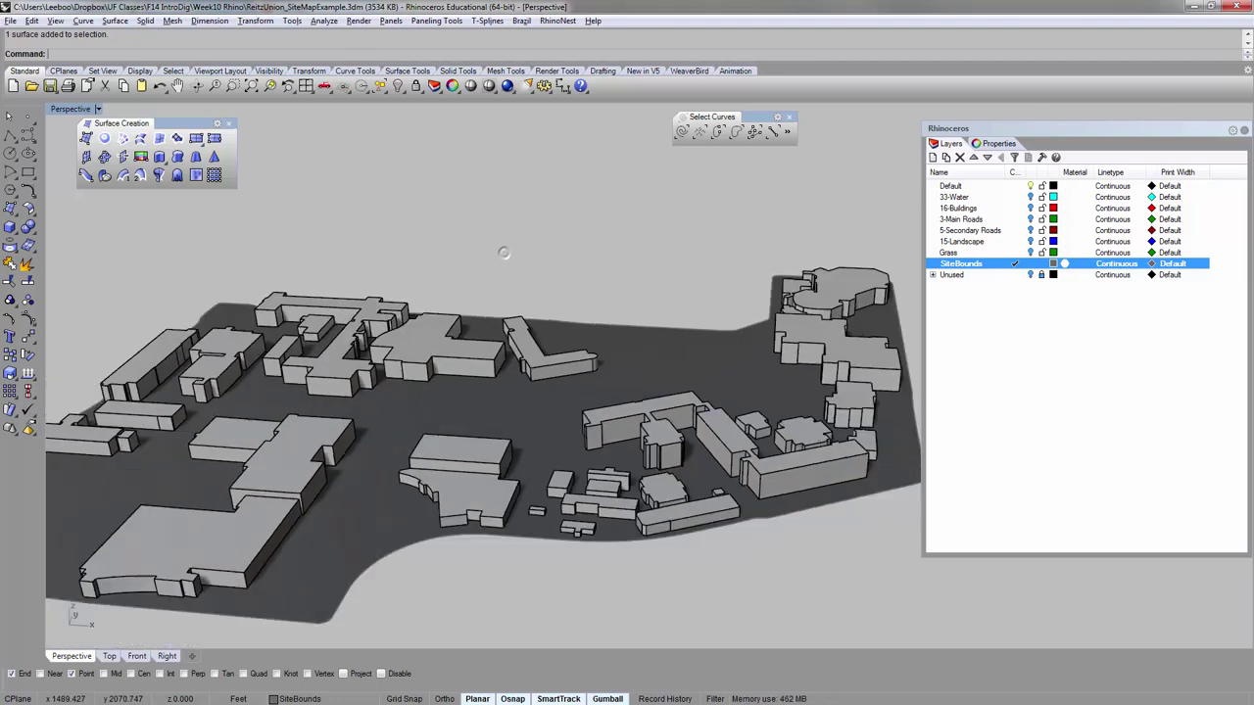
{"action": "scroll", "coordinate": [504, 251], "scroll_direction": "down", "scroll_amount": 4}
{"action": "scroll", "coordinate": [377, 431], "scroll_direction": "up", "scroll_amount": 5}
{"action": "left_click", "coordinate": [422, 460]}
{"action": "left_click", "coordinate": [512, 470]}
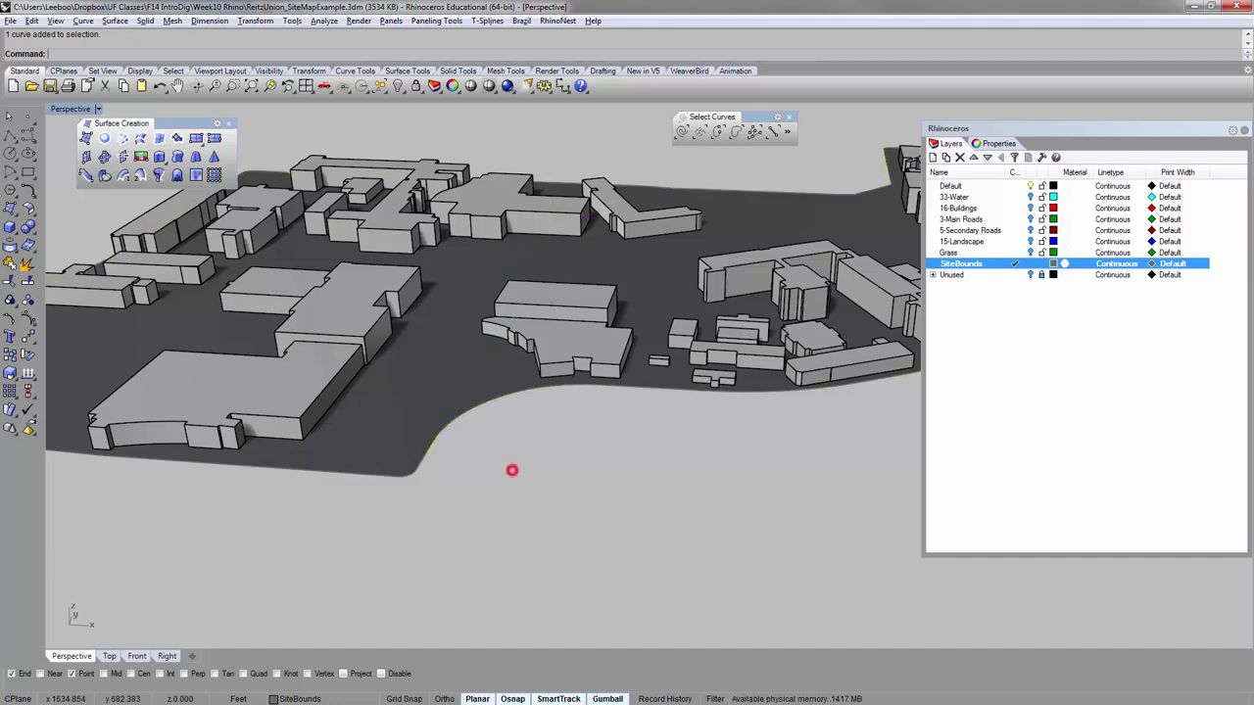
Delete the site boundary curve along the edge of the ground surface, keeping the surface itself.
{"action": "right_click_drag", "start_coordinate": [512, 470], "coordinate": [568, 534]}
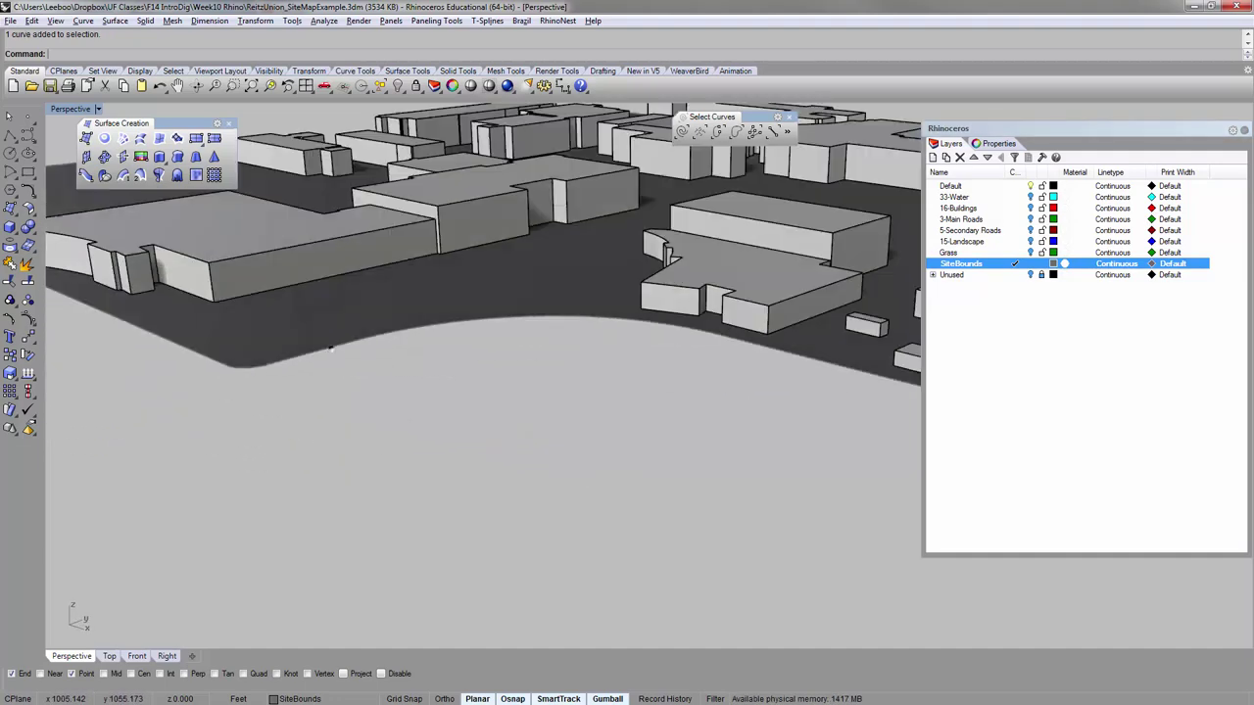
{"action": "scroll", "coordinate": [568, 490], "scroll_direction": "up", "scroll_amount": 2}
{"action": "left_click", "coordinate": [248, 403]}
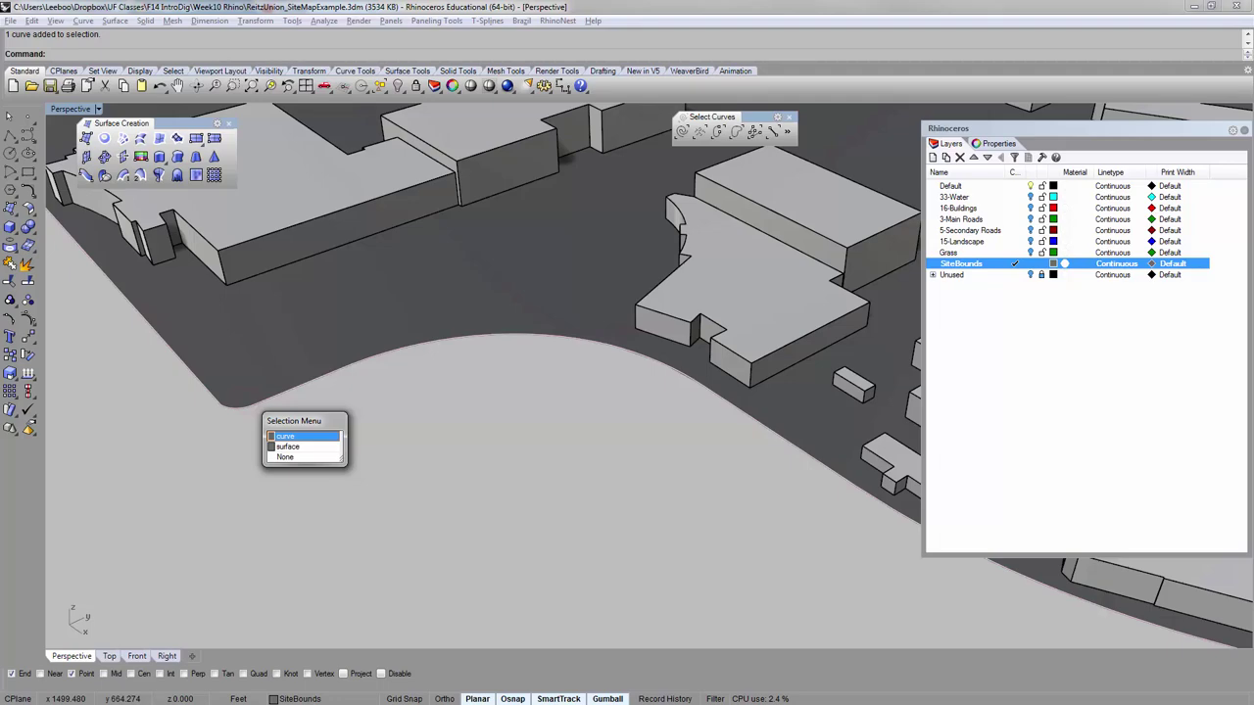
{"action": "left_click", "coordinate": [285, 436]}
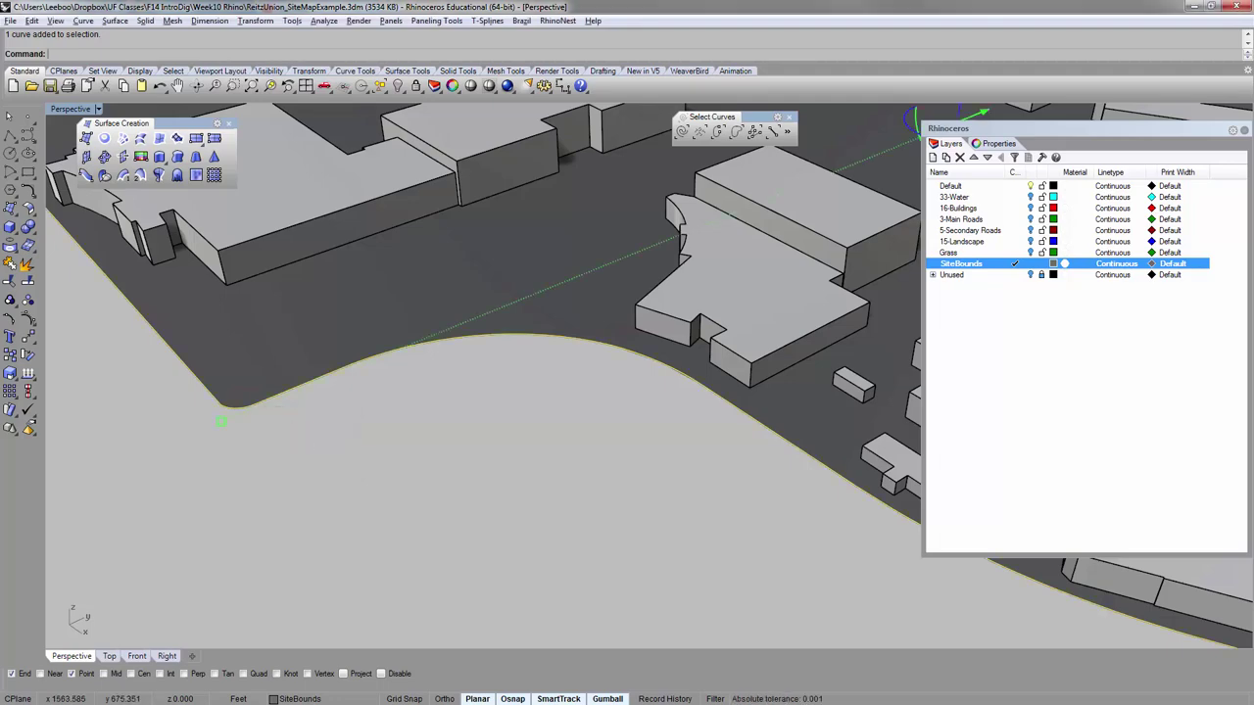
{"action": "key", "text": "Delete"}
{"action": "right_click_drag", "start_coordinate": [431, 437], "coordinate": [573, 363]}
{"action": "scroll", "coordinate": [494, 428], "scroll_direction": "down", "scroll_amount": 4}
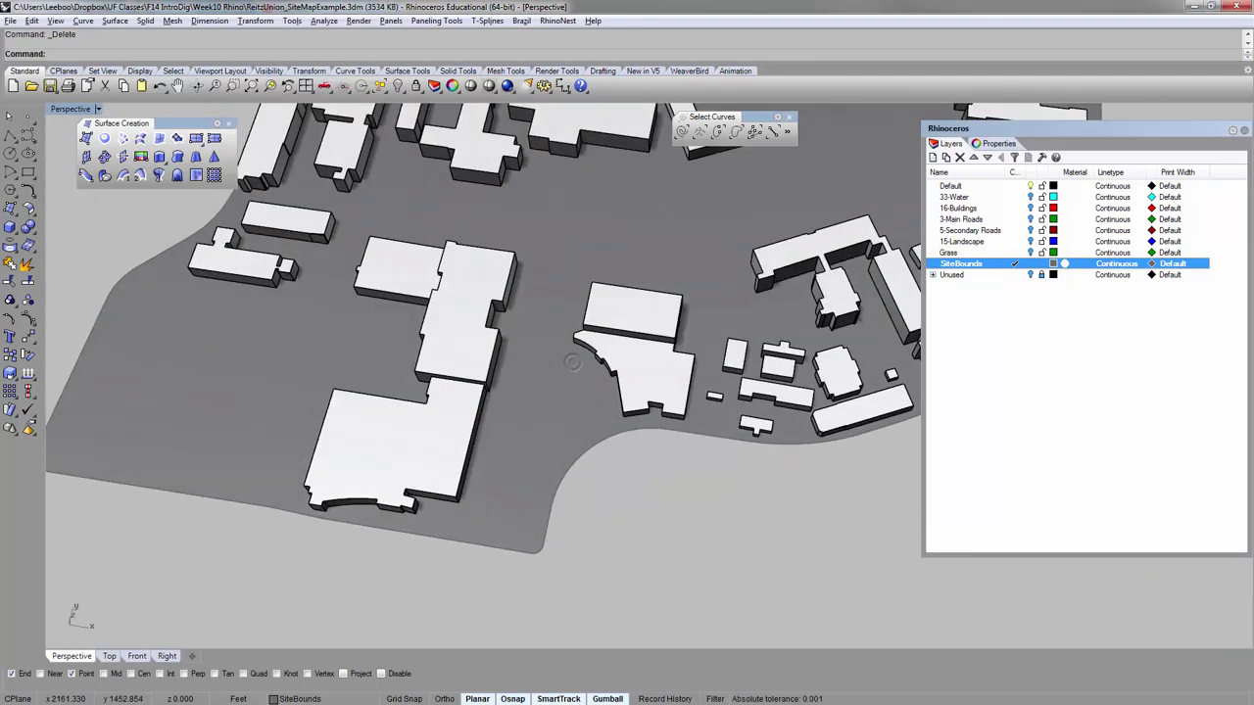
Turn on the 33-Water, 16-Buildings, 5-Secondary Roads, 3-Main Roads, 15-Landscape and Grass layers so they display with the ground surface.
{"action": "left_click", "coordinate": [1031, 196]}
{"action": "left_click", "coordinate": [1030, 207]}
{"action": "left_click", "coordinate": [1031, 230]}
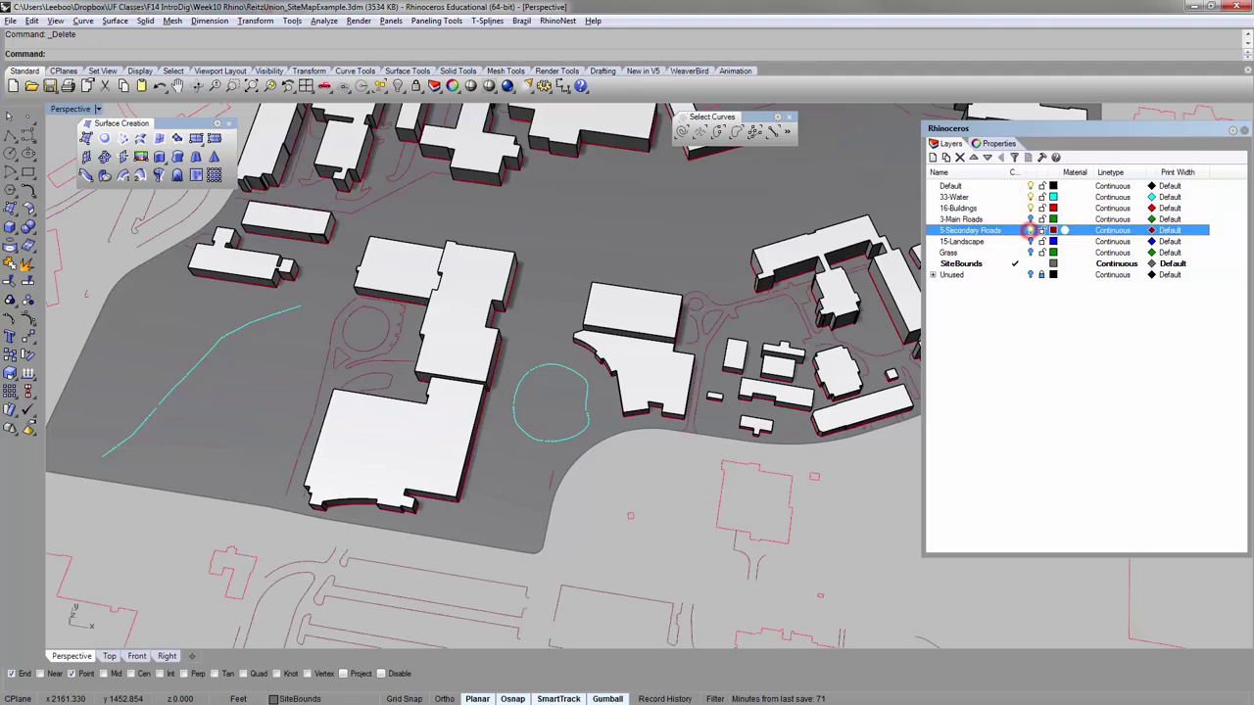
{"action": "left_click", "coordinate": [1031, 219]}
{"action": "left_click", "coordinate": [1031, 241]}
{"action": "left_click", "coordinate": [1031, 253]}
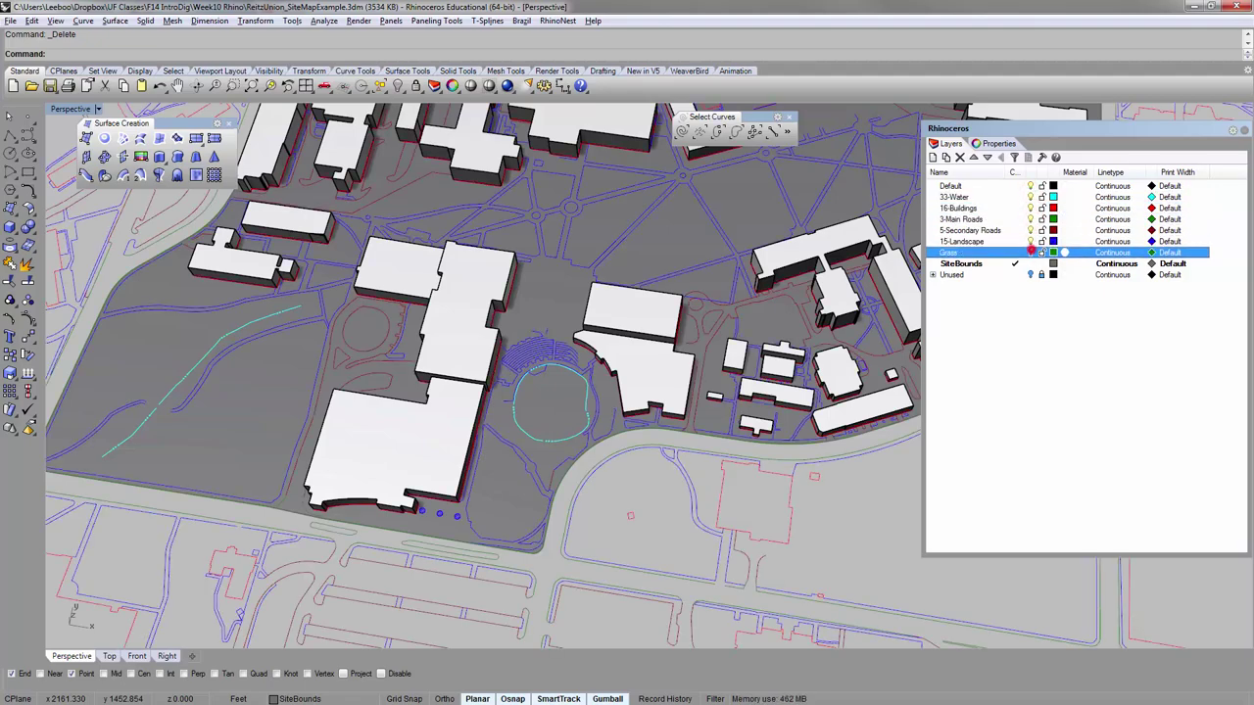
{"action": "scroll", "coordinate": [588, 358], "scroll_direction": "down", "scroll_amount": 6}
{"action": "right_click_drag", "start_coordinate": [570, 323], "coordinate": [601, 384]}
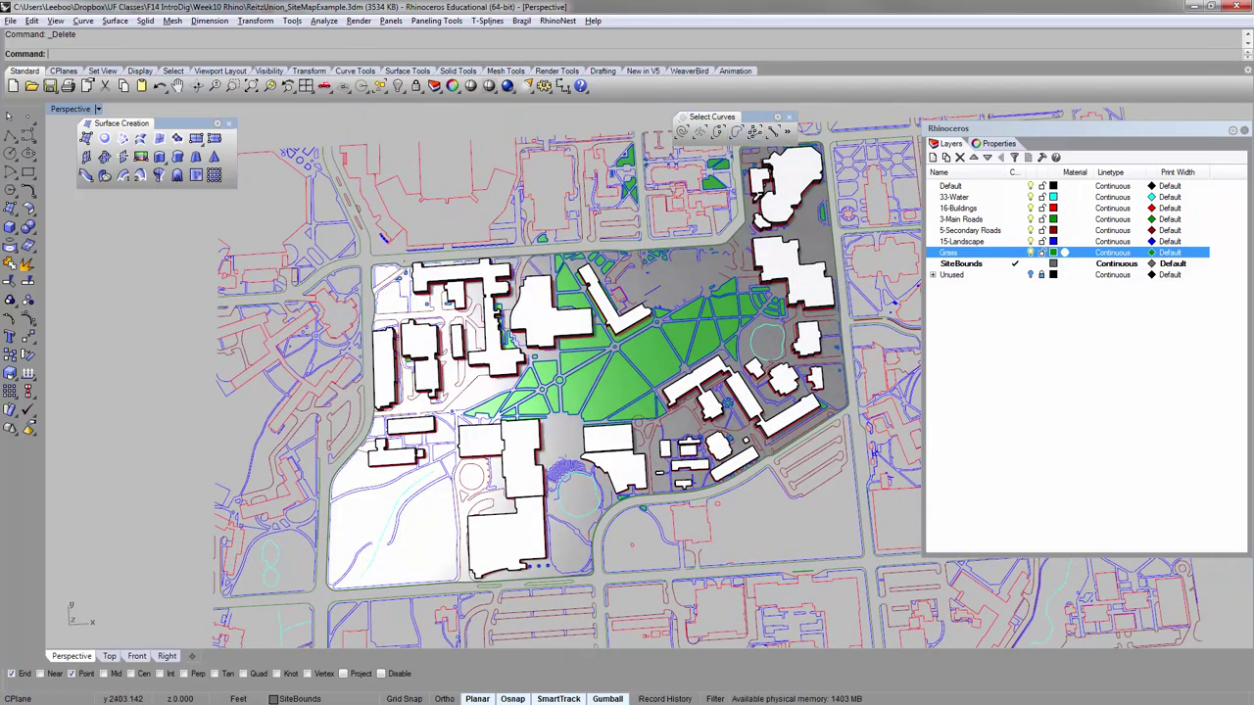
{"action": "right_click_drag", "start_coordinate": [601, 384], "coordinate": [627, 309]}
{"action": "scroll", "coordinate": [666, 294], "scroll_direction": "up", "scroll_amount": 4}
{"action": "left_click", "coordinate": [1067, 389]}
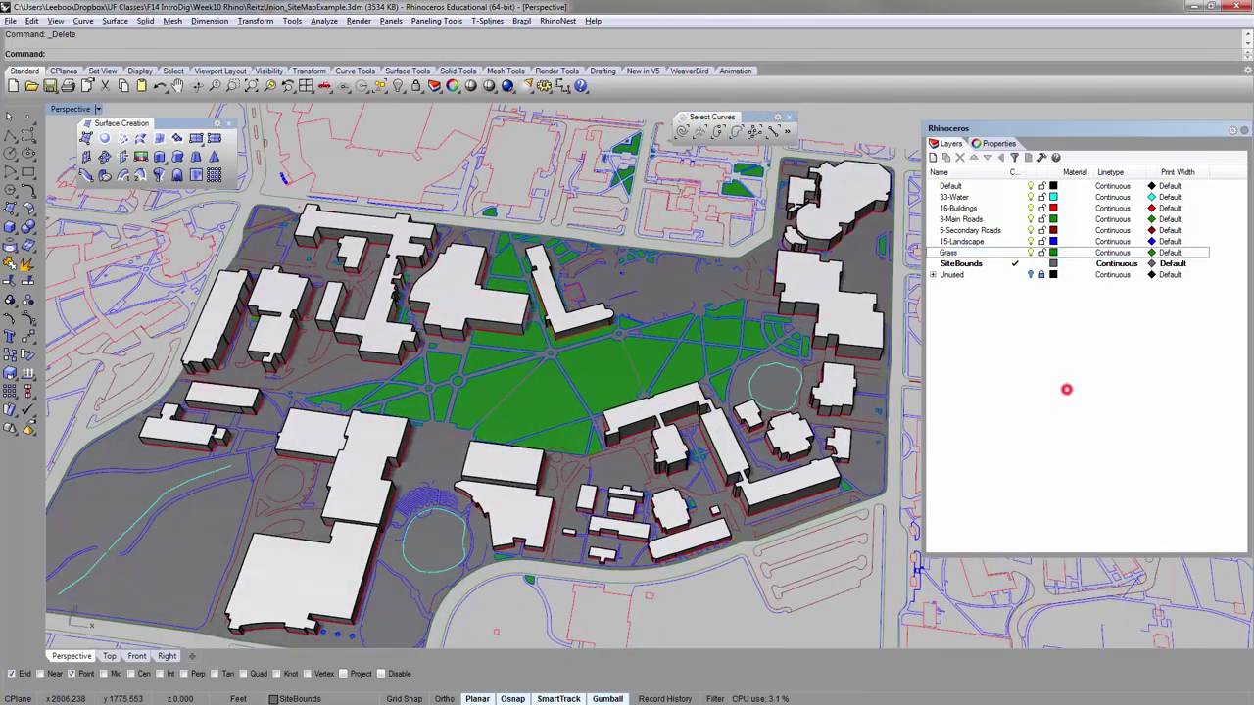
Try to create planar surfaces from the curves on the 33-Water layer.
{"action": "left_click", "coordinate": [978, 197]}
{"action": "right_click", "coordinate": [978, 196]}
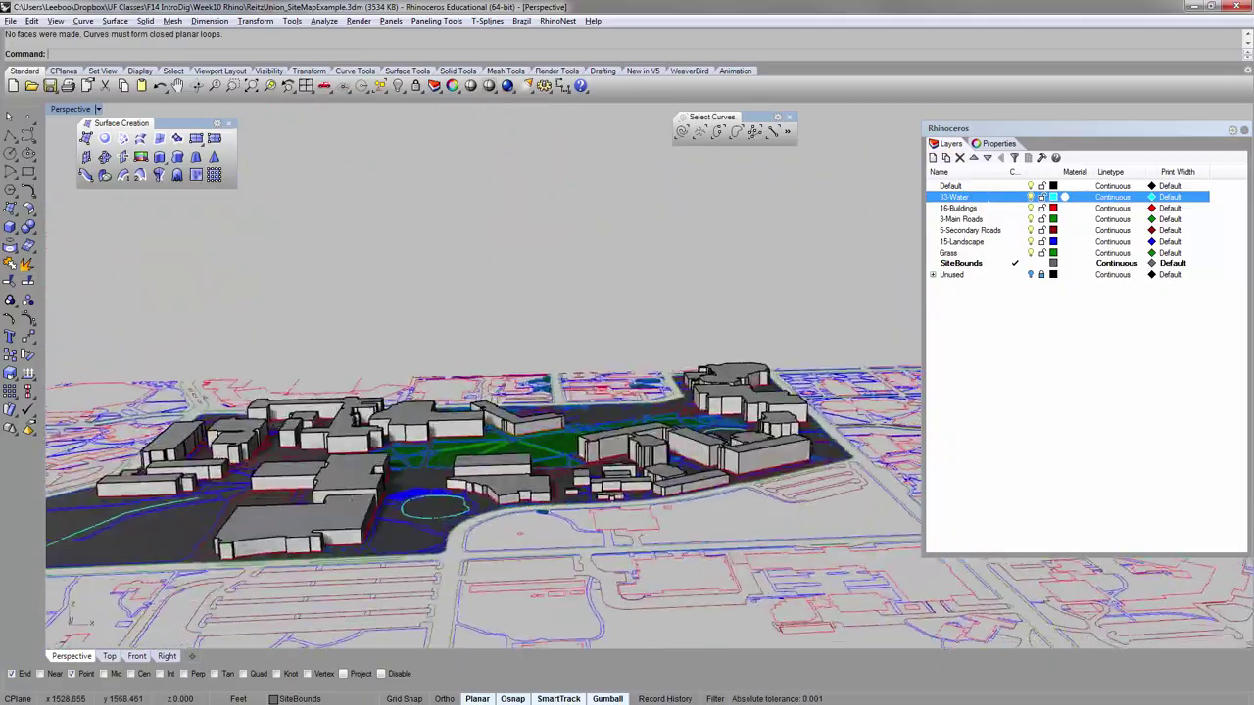
{"action": "right_click_drag", "start_coordinate": [607, 294], "coordinate": [513, 226]}
{"action": "scroll", "coordinate": [558, 319], "scroll_direction": "up", "scroll_amount": 5}
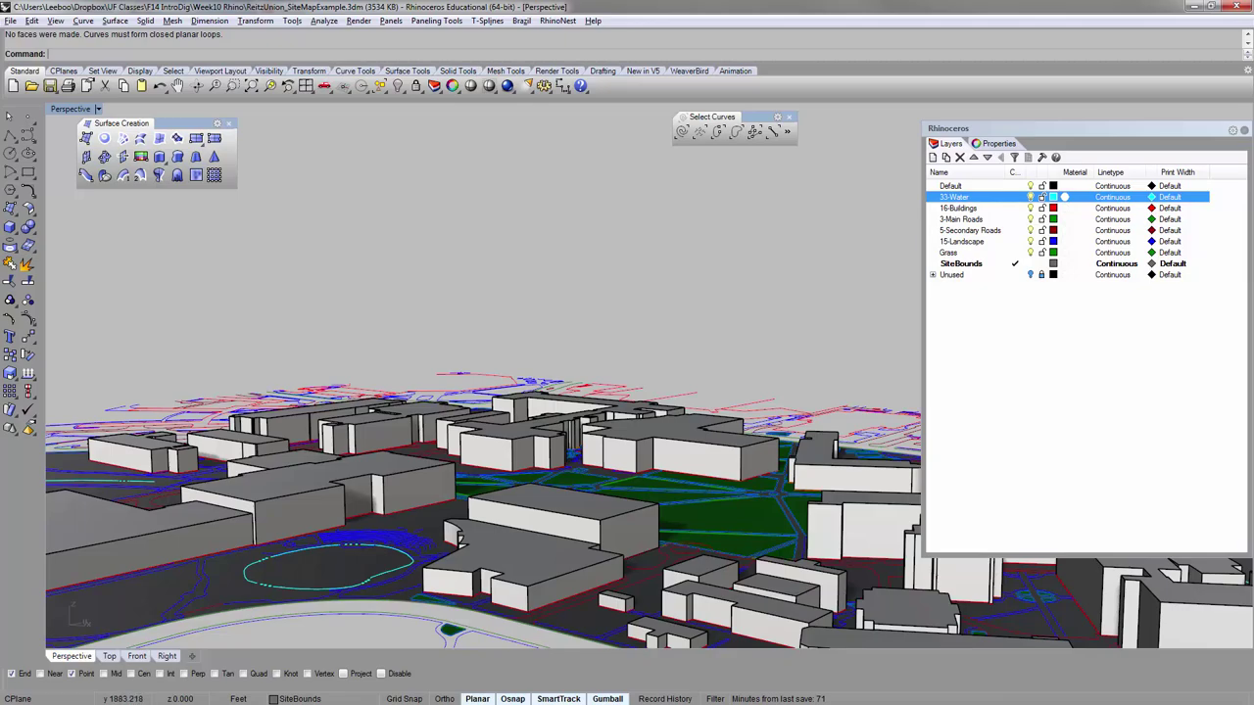
{"action": "right_click_drag", "start_coordinate": [652, 333], "coordinate": [576, 383]}
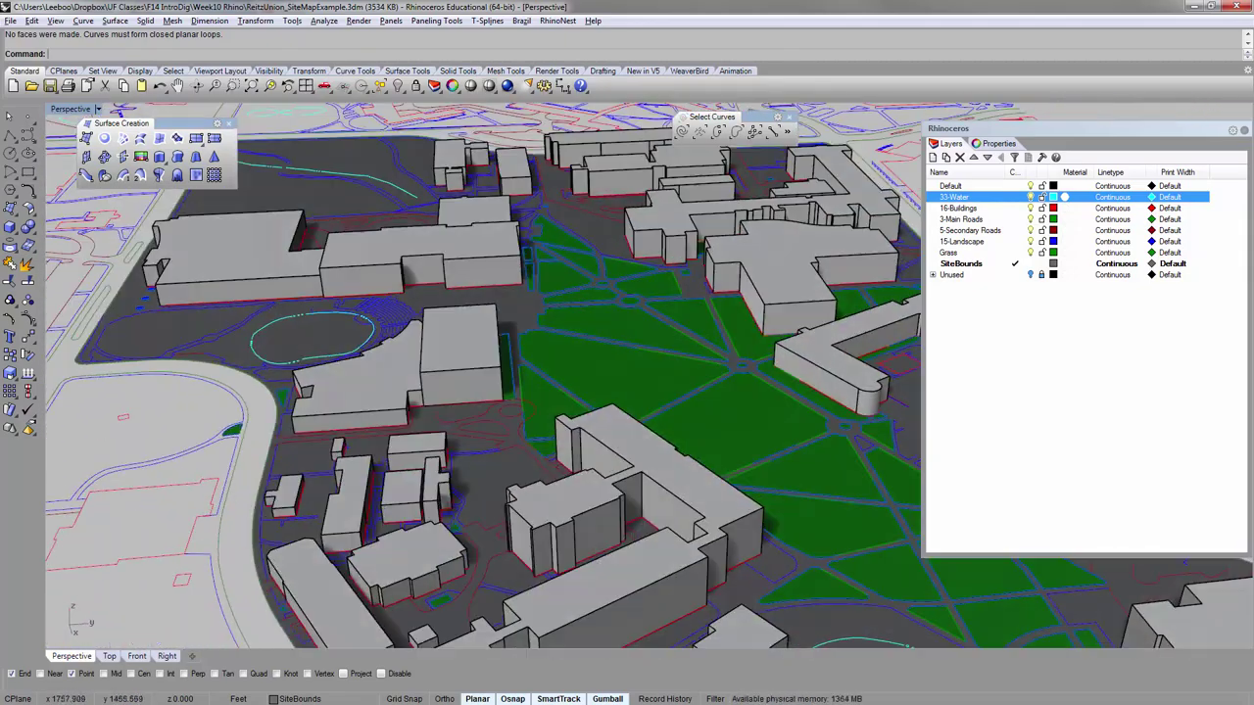
{"action": "right_click_drag", "start_coordinate": [651, 402], "coordinate": [695, 451]}
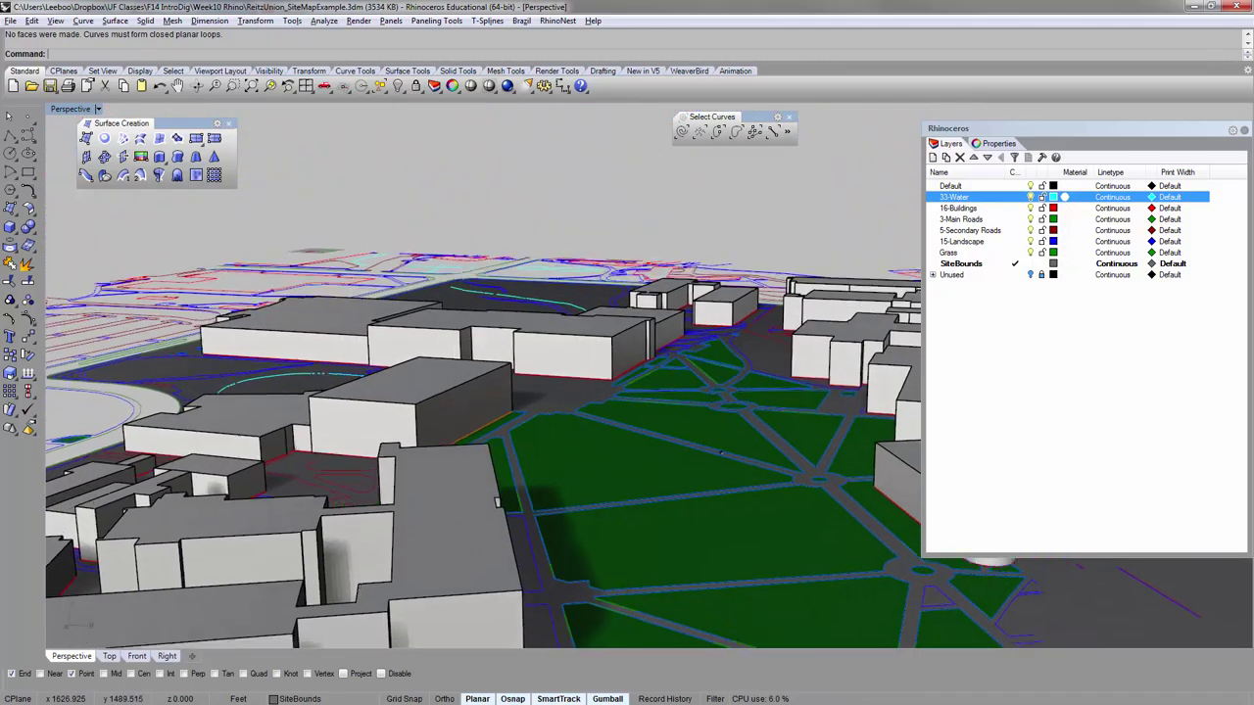